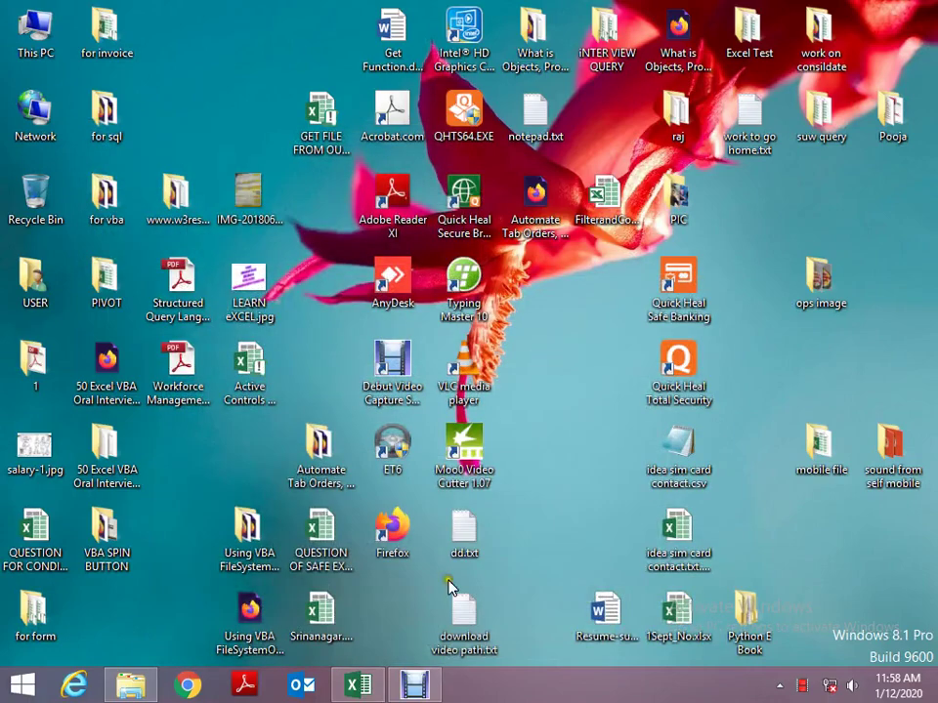
# Switch to Excel and open the VBA editor with Book1's empty Module2 code window.
pyautogui.hotkey('alt', 'Tab')
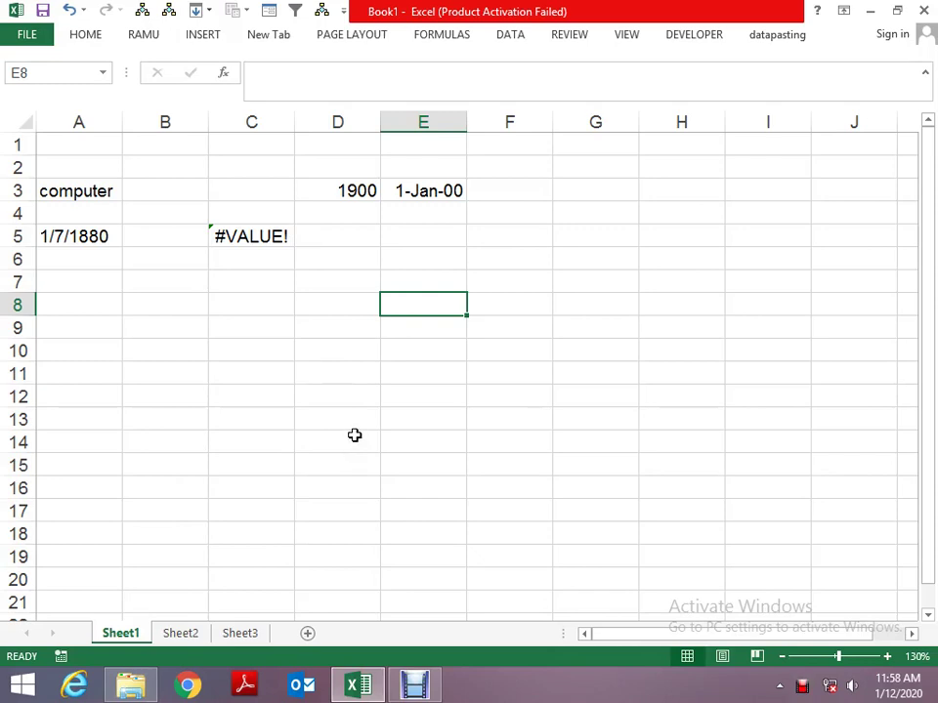
pyautogui.hotkey('ctrl', 'F10')
pyautogui.hotkey('ctrl', 'F10')
pyautogui.hotkey('alt', 'F11')
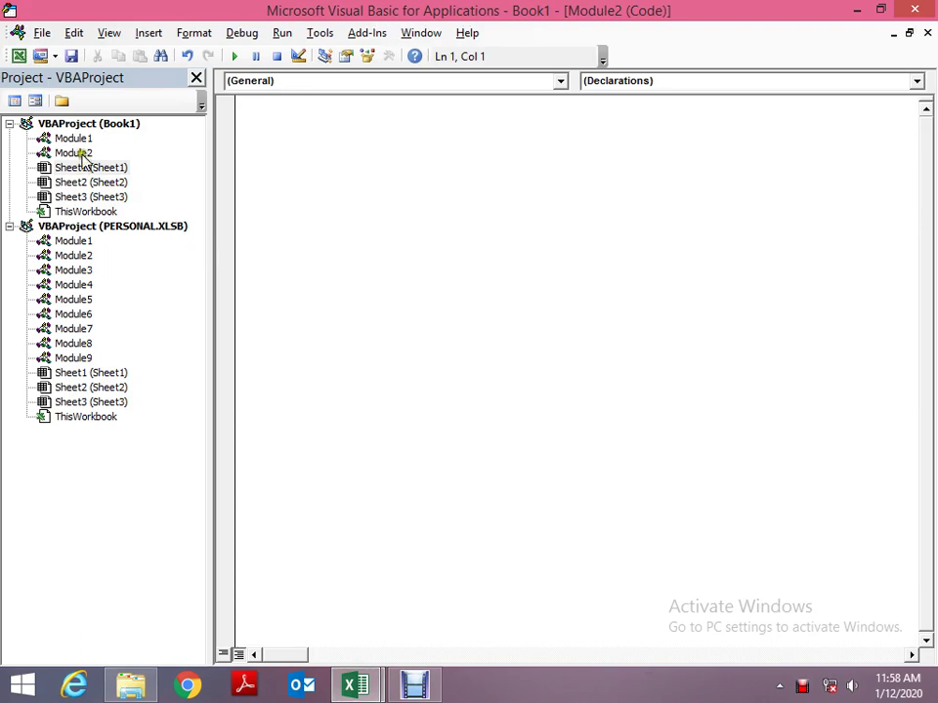
# Open Module2's code window, glance through Sheet1–Sheet3, then return to the editor.
pyautogui.doubleClick(76, 139)
pyautogui.doubleClick(74, 153)
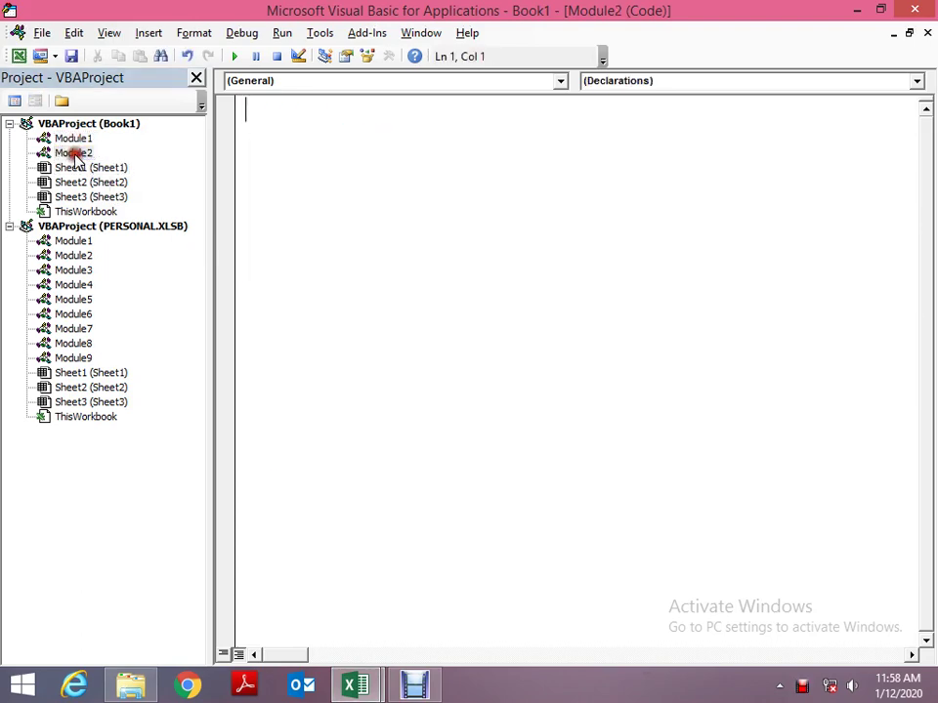
pyautogui.hotkey('alt', 'F11')
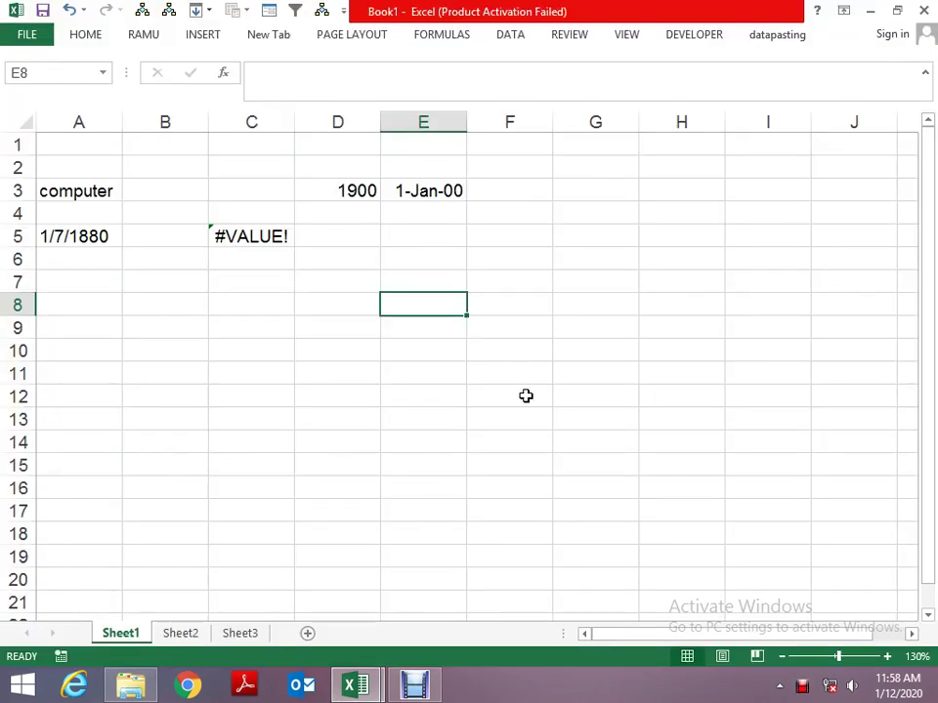
pyautogui.hotkey('ctrl', 'pagedown')
pyautogui.hotkey('ctrl', 'pagedown')
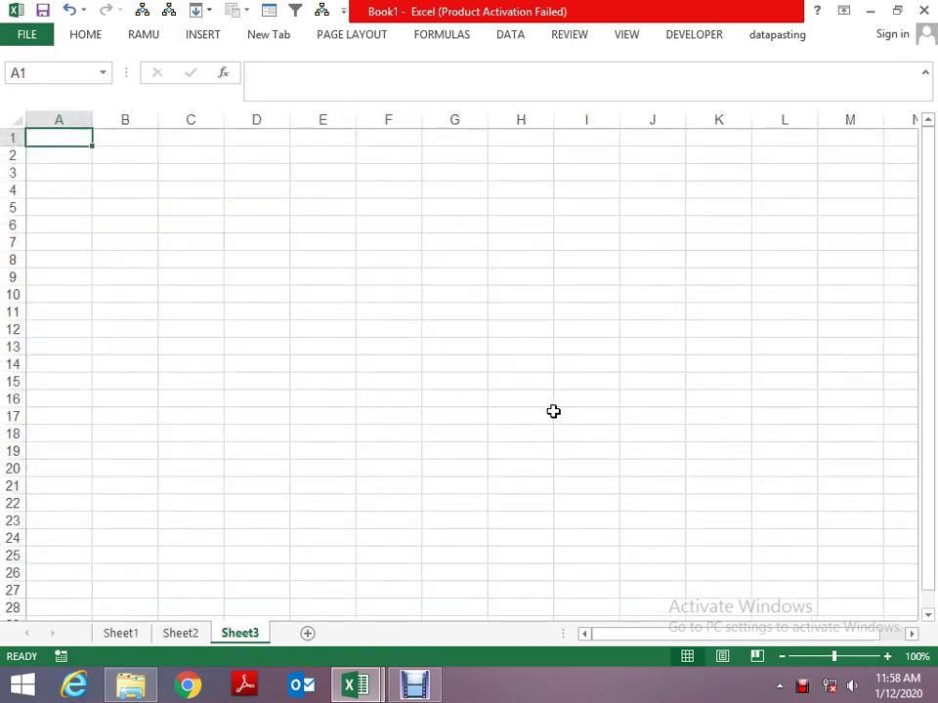
pyautogui.hotkey('ctrl', 'pageup')
pyautogui.hotkey('ctrl', 'pageup')
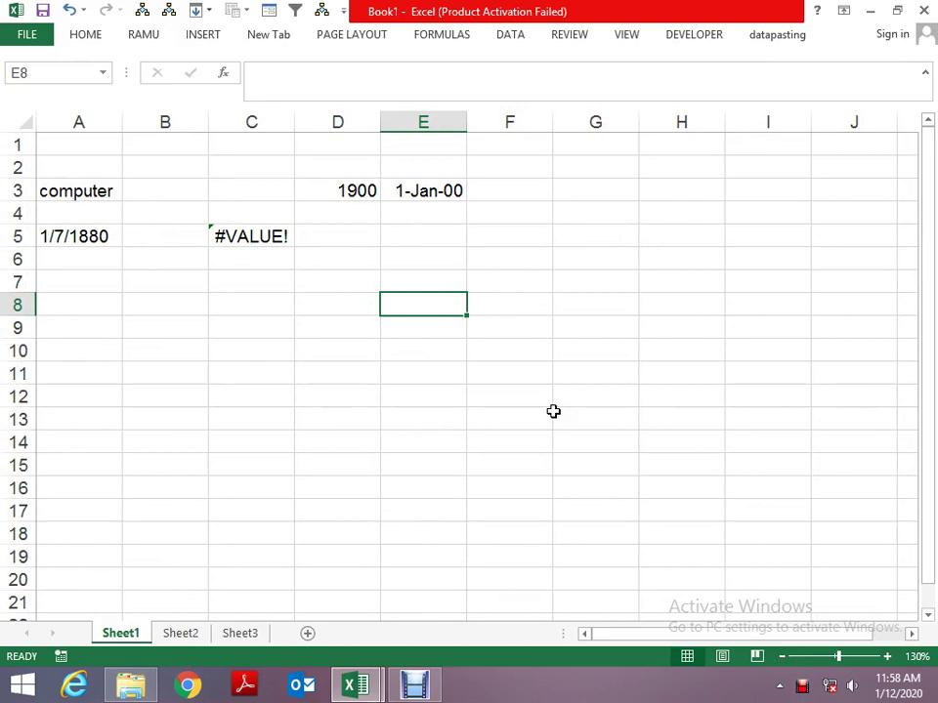
pyautogui.hotkey('alt', 'F11')
# Declare an empty Sub Loop_1 in Module2 and go back to Excel.
pyautogui.write('s')
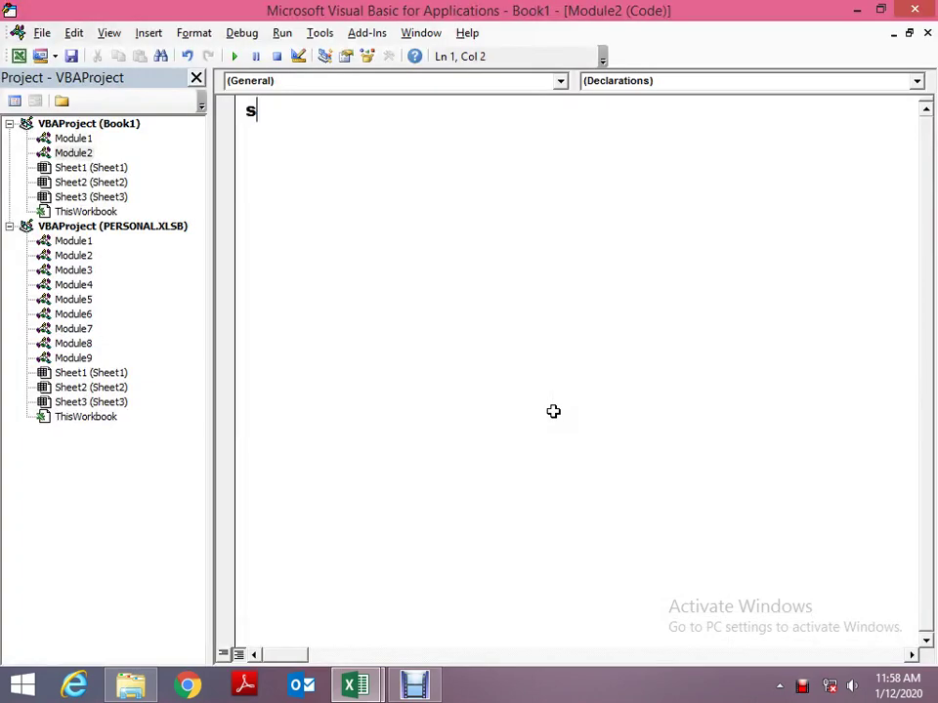
pyautogui.write('ub t')
pyautogui.press('BackSpace')
pyautogui.write('L')
pyautogui.write('oop_')
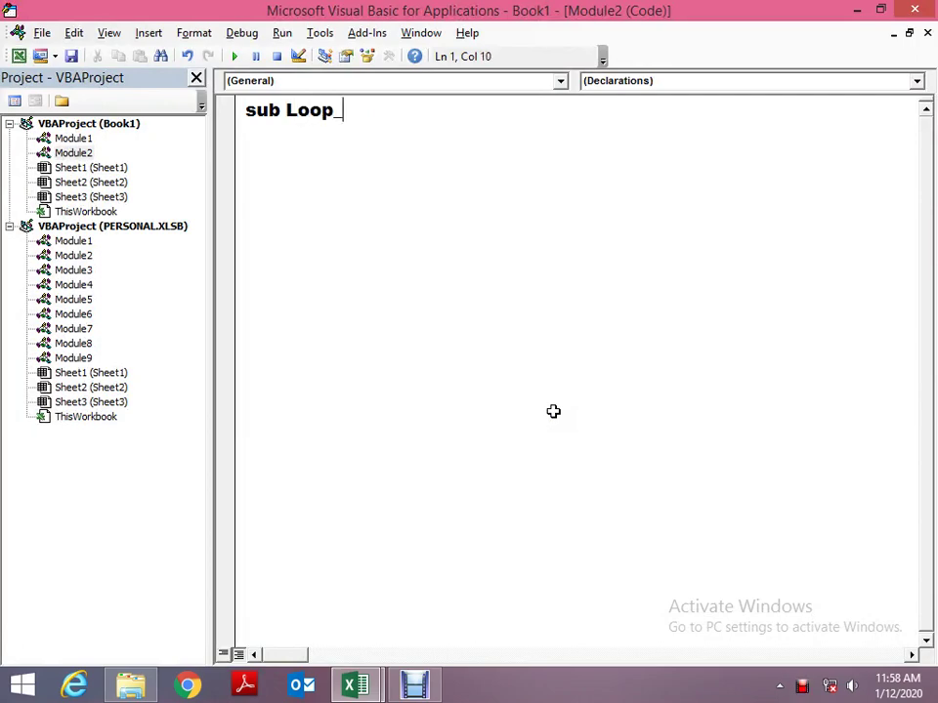
pyautogui.write('1')
pyautogui.press('Return')
pyautogui.hotkey('alt', 'Tab')
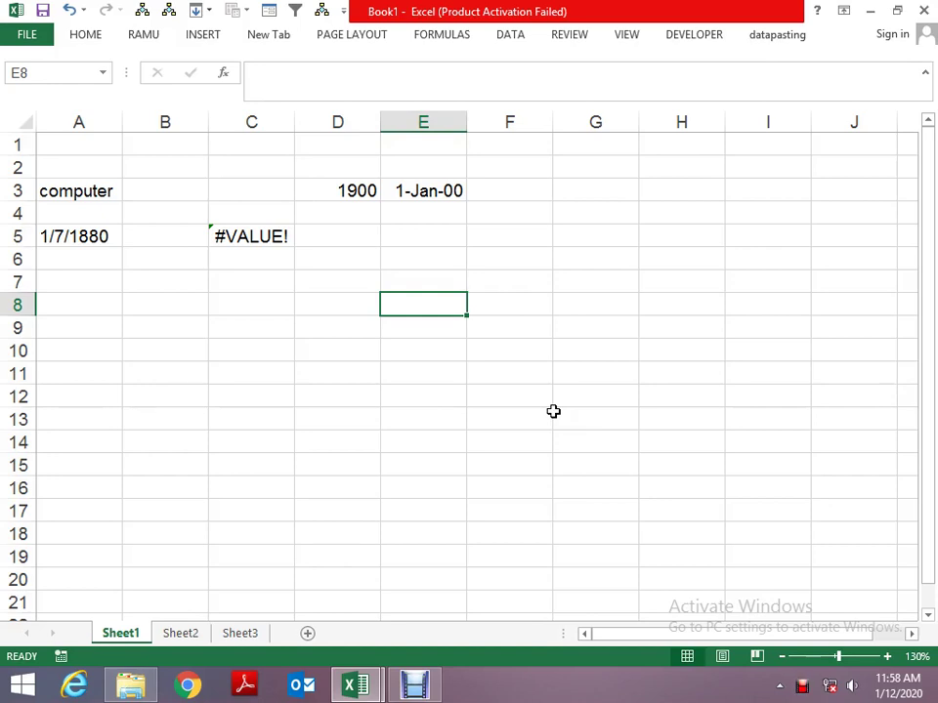
# Enter =RANDBETWEEN(10,50) in cell A9.
pyautogui.press('Down')
pyautogui.press('Down')
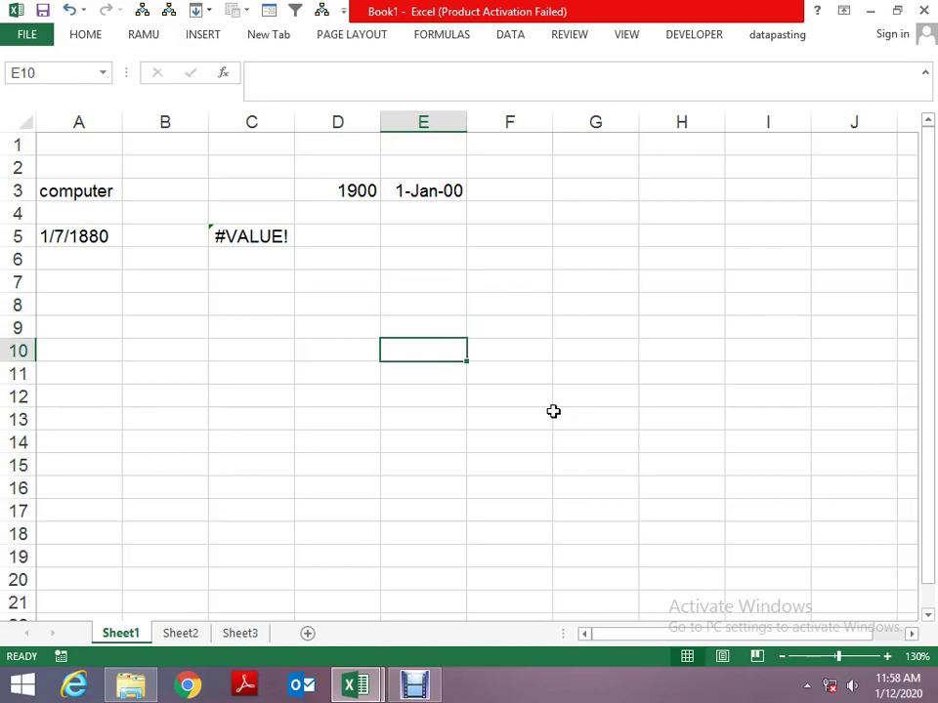
pyautogui.press('Left')
pyautogui.press('Left')
pyautogui.press('Left')
pyautogui.press('Left')
pyautogui.press('Up')
pyautogui.press('Up')
pyautogui.press('Down')
pyautogui.press('Up')
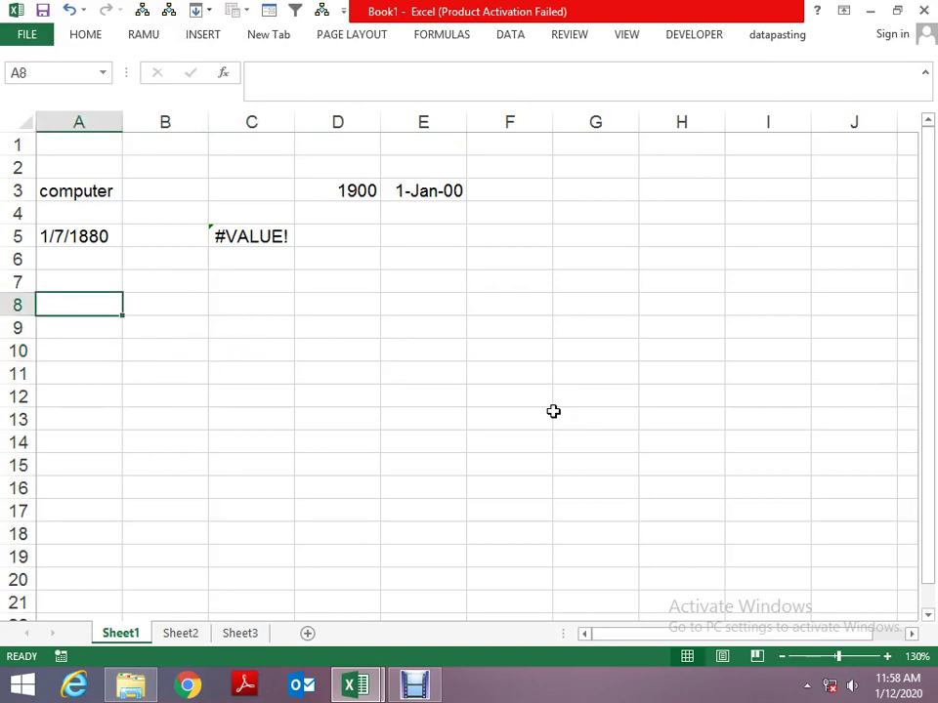
pyautogui.press('Down')
pyautogui.write('r')
pyautogui.press('BackSpace')
pyautogui.write('=ram')
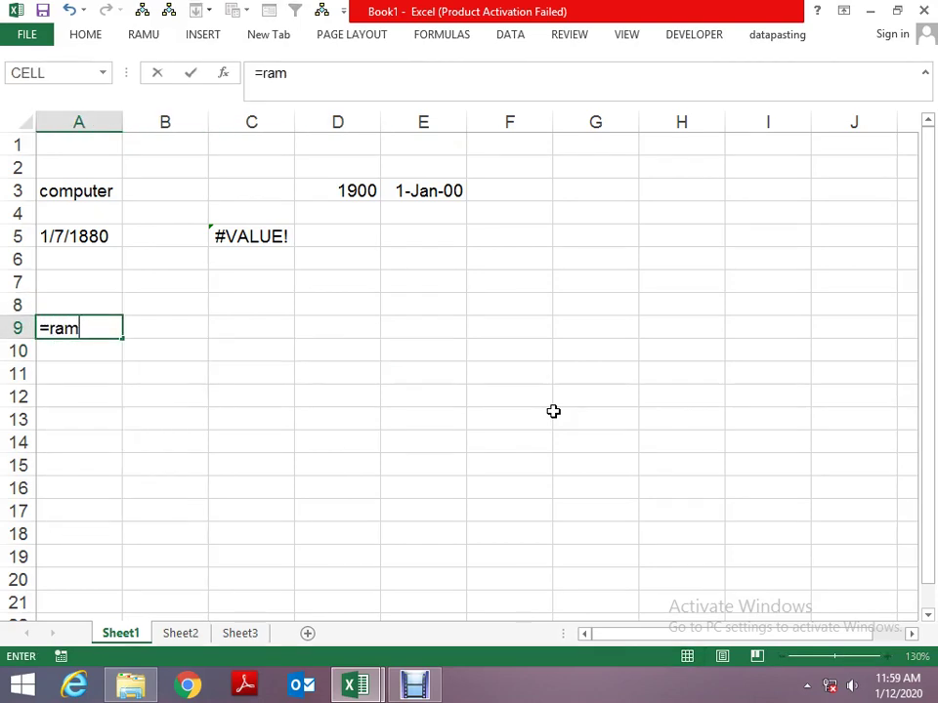
pyautogui.press('BackSpace')
pyautogui.press('Down')
pyautogui.press('Down')
pyautogui.press('Tab')
pyautogui.write('1')
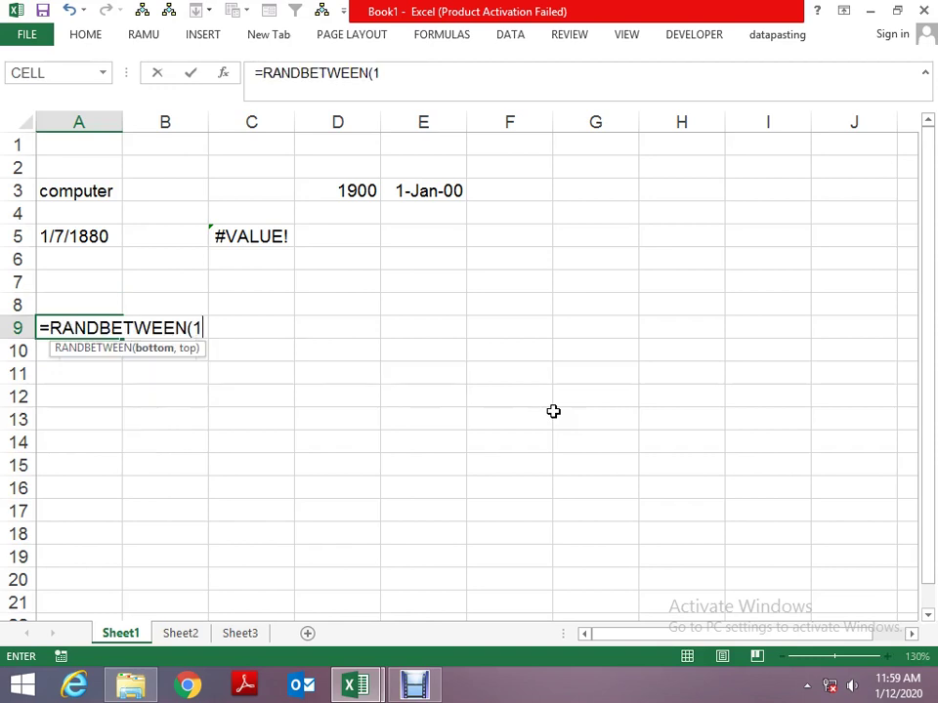
pyautogui.write('0,50')
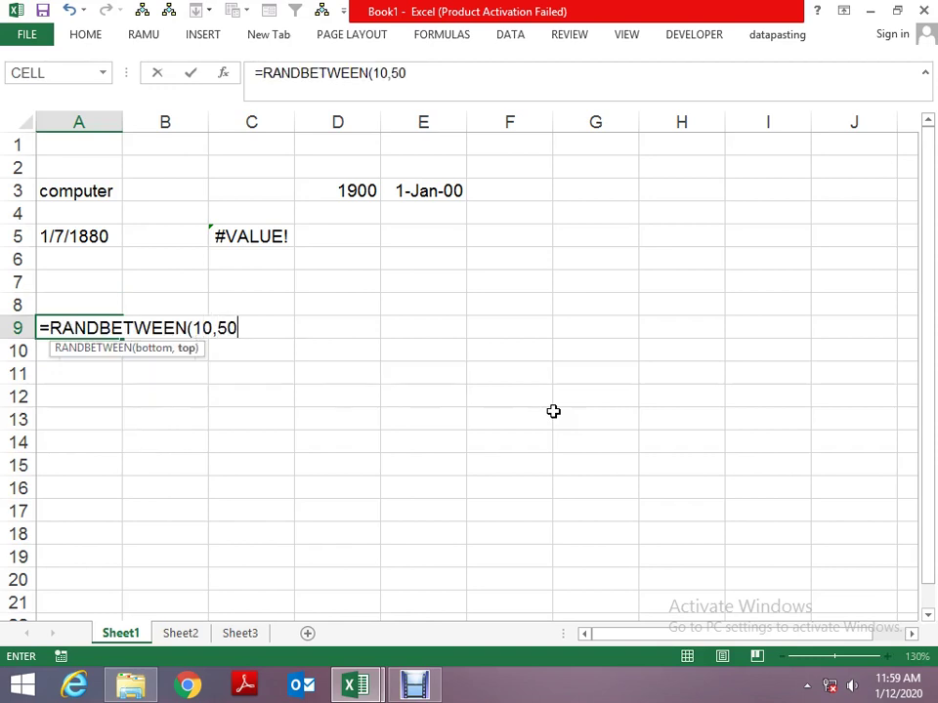
pyautogui.hotkey('ctrl', 'Return')
# Fill the formula across A9:E14 and paste it back as fixed values.
pyautogui.hotkey('shift', 'Right')
pyautogui.hotkey('shift', 'Right')
pyautogui.hotkey('shift', 'Right')
pyautogui.hotkey('ctrl', 'r')
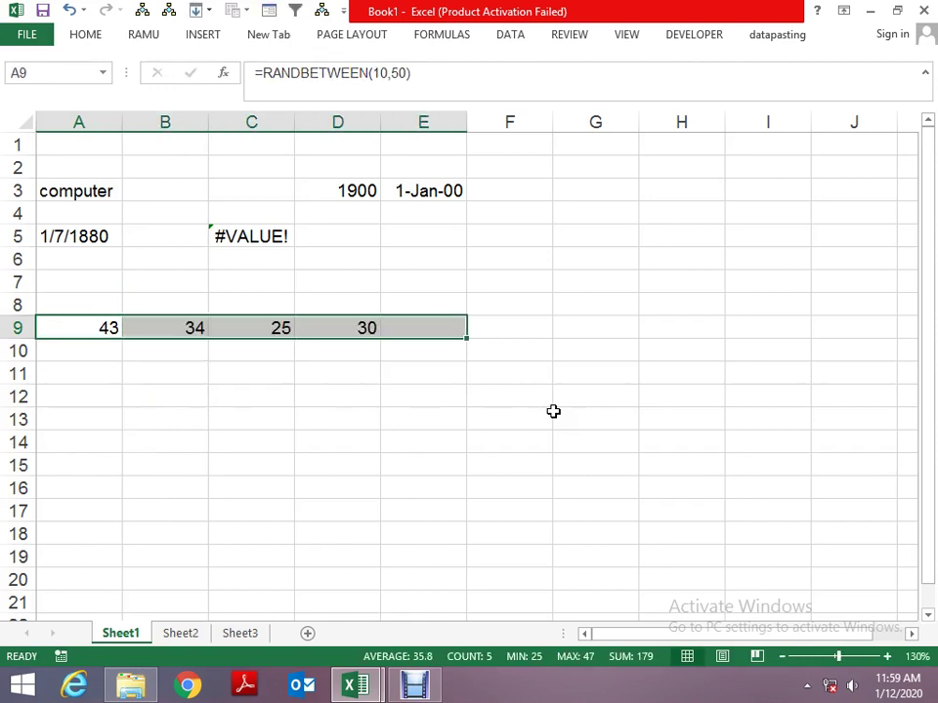
pyautogui.hotkey('shift', 'Down')
pyautogui.hotkey('shift', 'Down')
pyautogui.hotkey('shift', 'Down')
pyautogui.hotkey('shift', 'Down')
pyautogui.hotkey('shift', 'Down')
pyautogui.hotkey('ctrl', 'd')
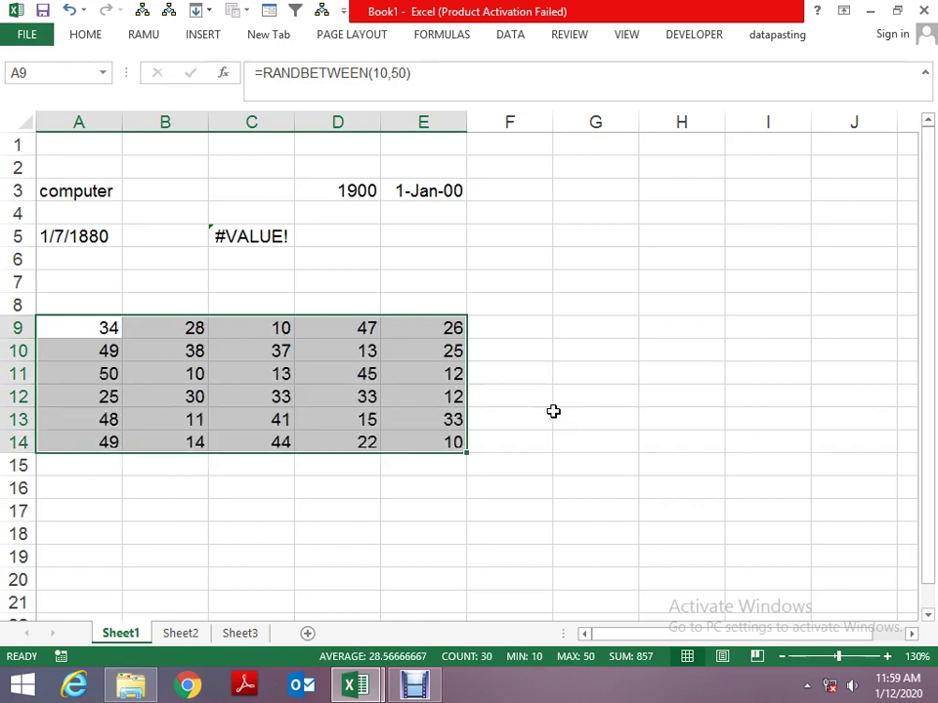
pyautogui.hotkey('ctrl', 'c')
pyautogui.hotkey('ctrl', 'alt', 'v')
pyautogui.press('v')
pyautogui.press('Return')
pyautogui.press('Up')
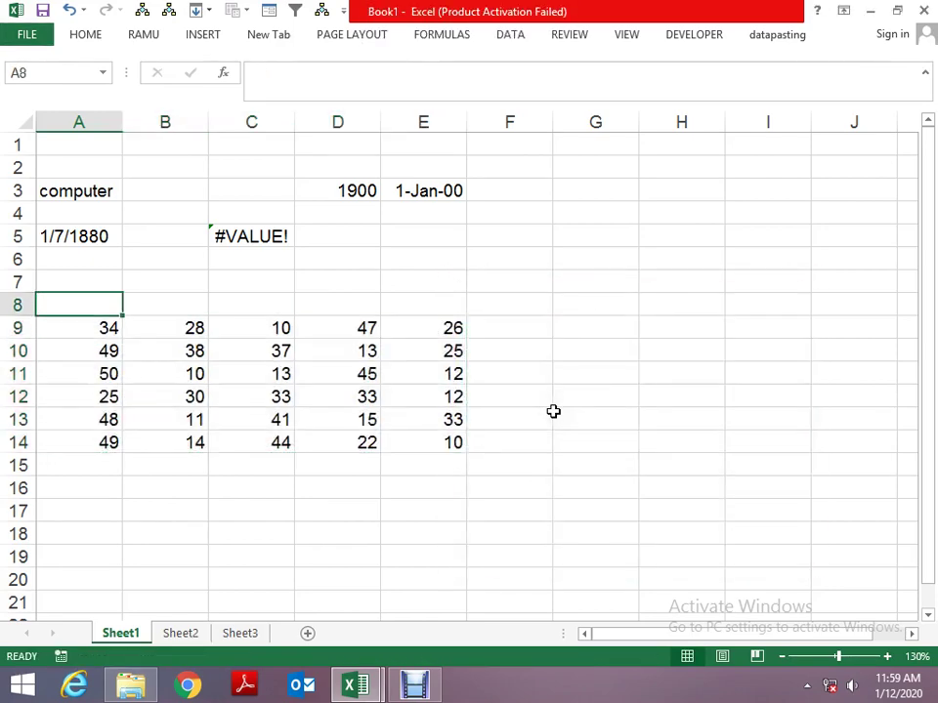
pyautogui.press('Down')
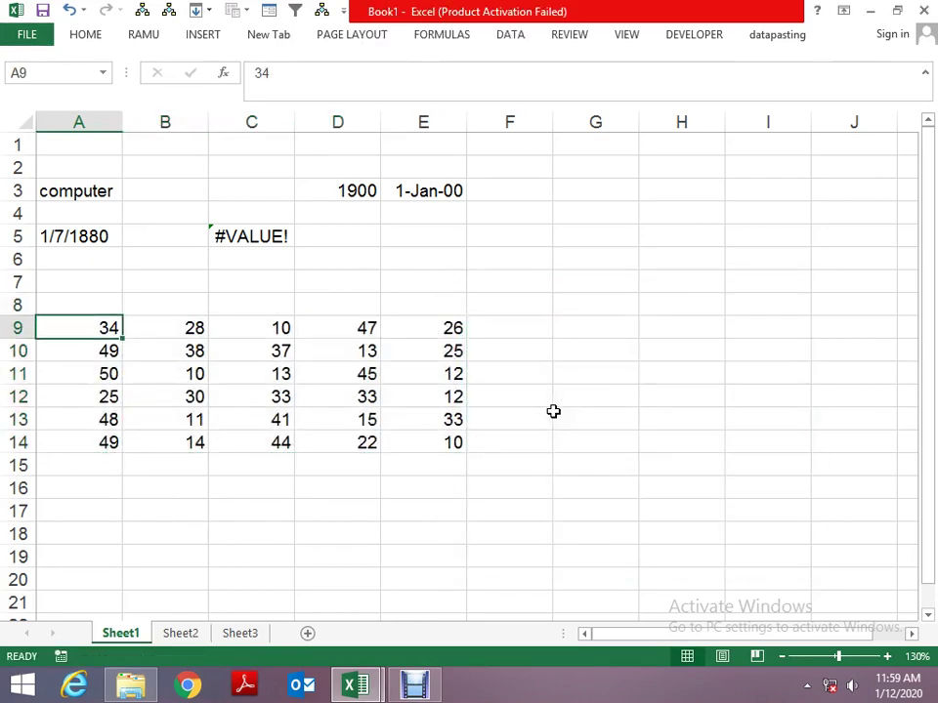
# Type For Each cell In Range("a9:e14") in Loop_1, confirming E14 as the data's last cell.
pyautogui.hotkey('alt', 'F11')
pyautogui.write('for ')
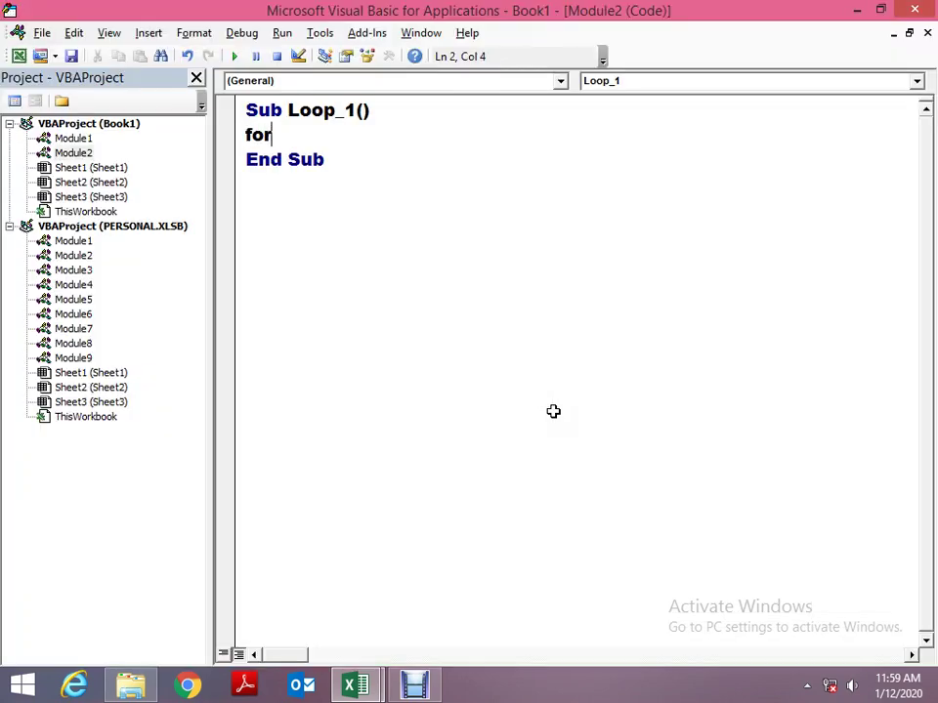
pyautogui.write('each ')
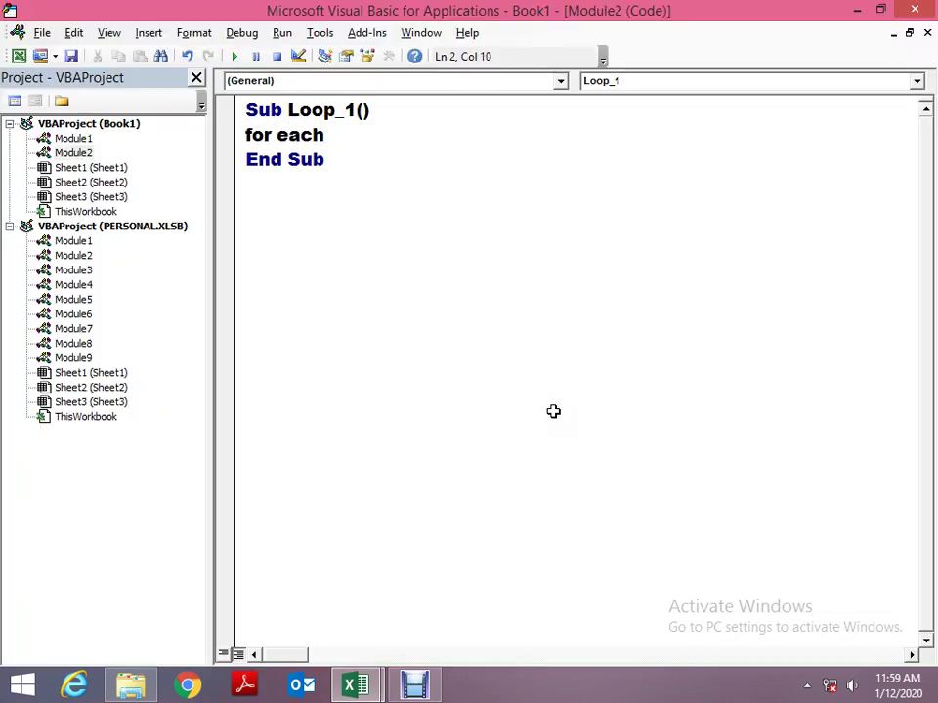
pyautogui.write('cell in')
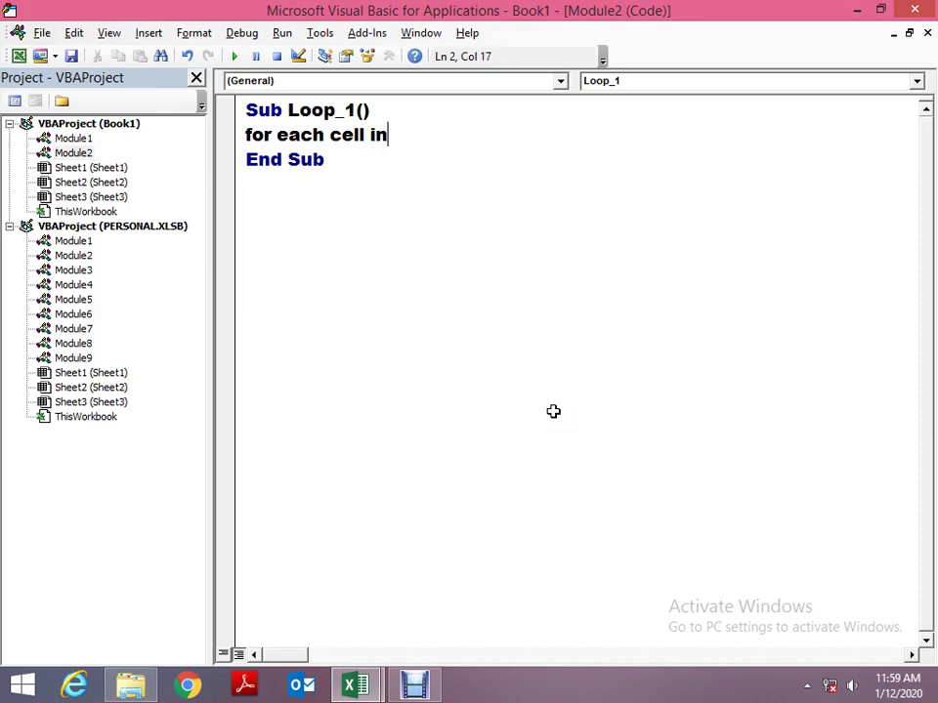
pyautogui.write(' range')
pyautogui.press('BackSpace')
pyautogui.write('ge')
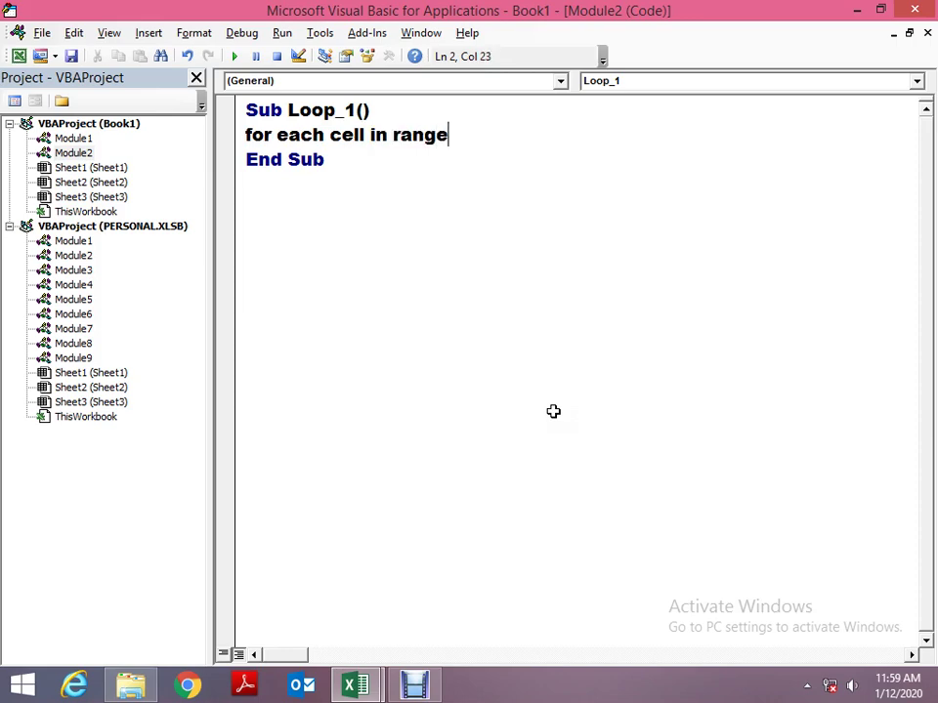
pyautogui.write('("')
pyautogui.hotkey('alt', 'F11')
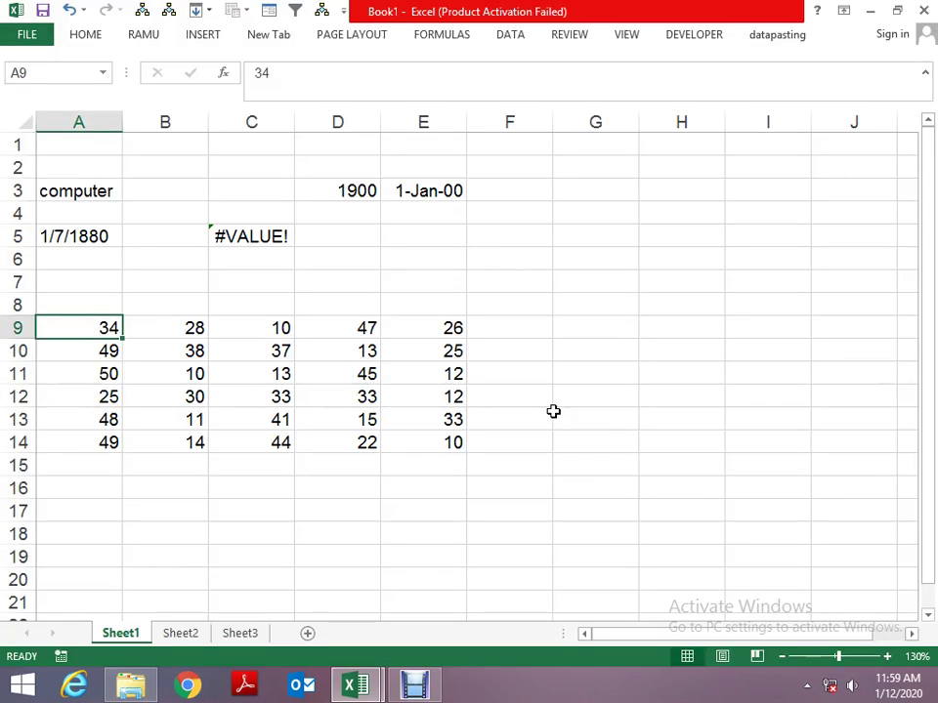
pyautogui.hotkey('alt', 'F11')
pyautogui.write('a9:')
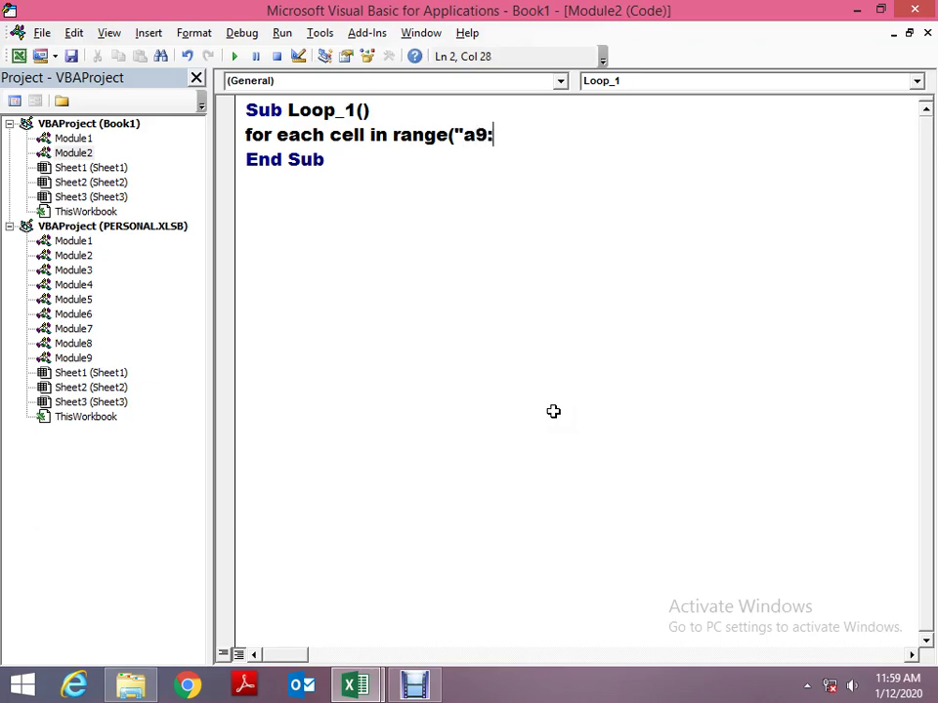
pyautogui.hotkey('alt', 'F11')
pyautogui.press('Right')
pyautogui.press('Right')
pyautogui.press('Right')
pyautogui.press('Down')
pyautogui.press('Right')
pyautogui.press('Down')
pyautogui.press('Down')
pyautogui.press('Down')
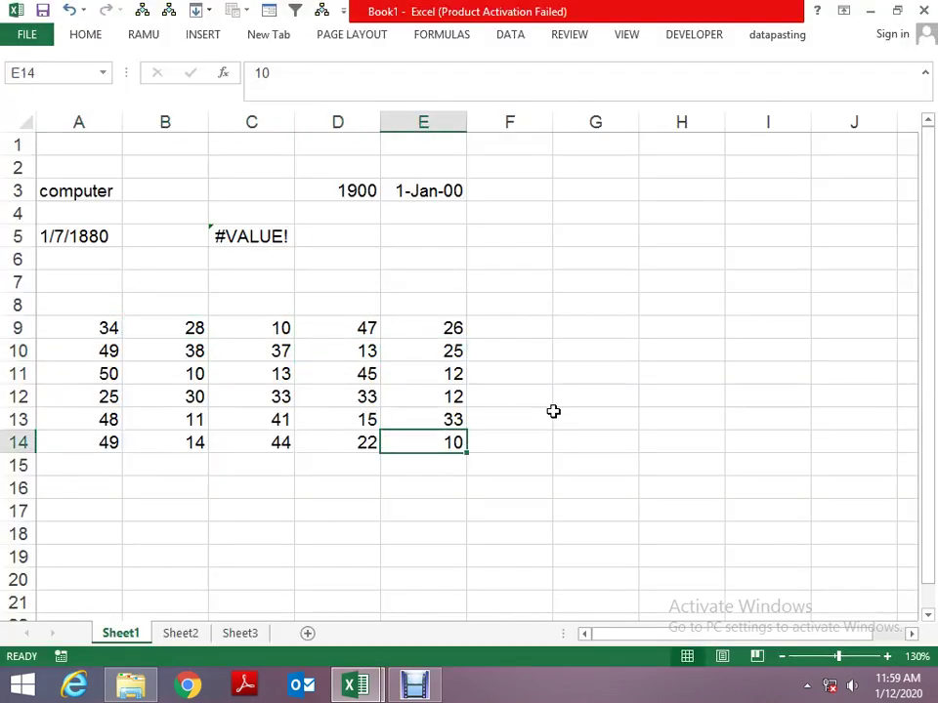
pyautogui.hotkey('alt', 'F11')
pyautogui.write('e14"')
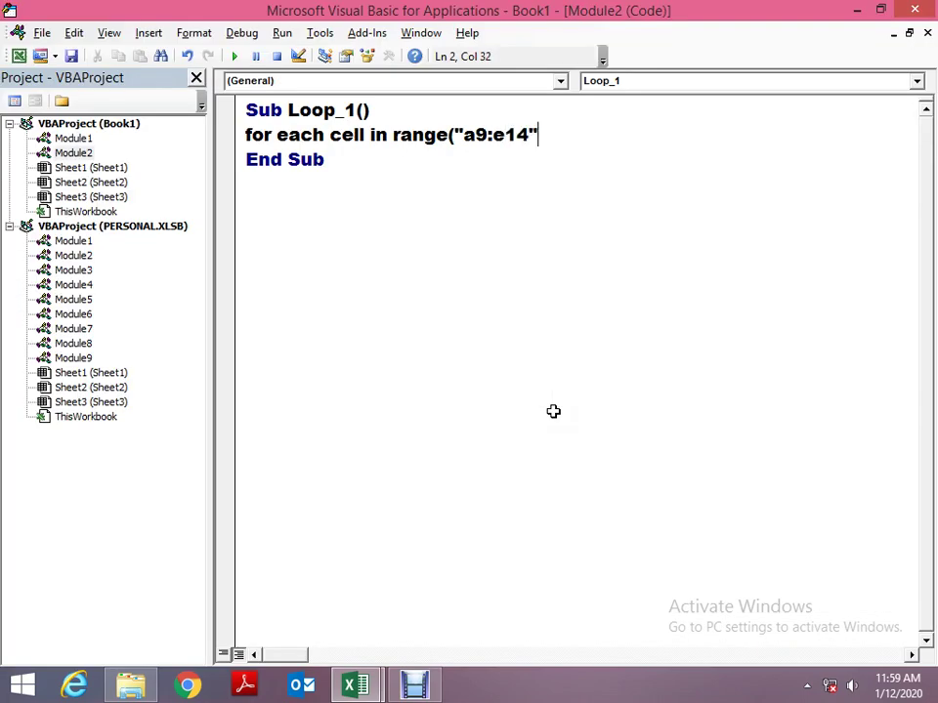
# Add the missing closing parenthesis to clear the compile error and leave a blank line below the loop.
pyautogui.press('Return')
pyautogui.press('Return')
pyautogui.write(')')
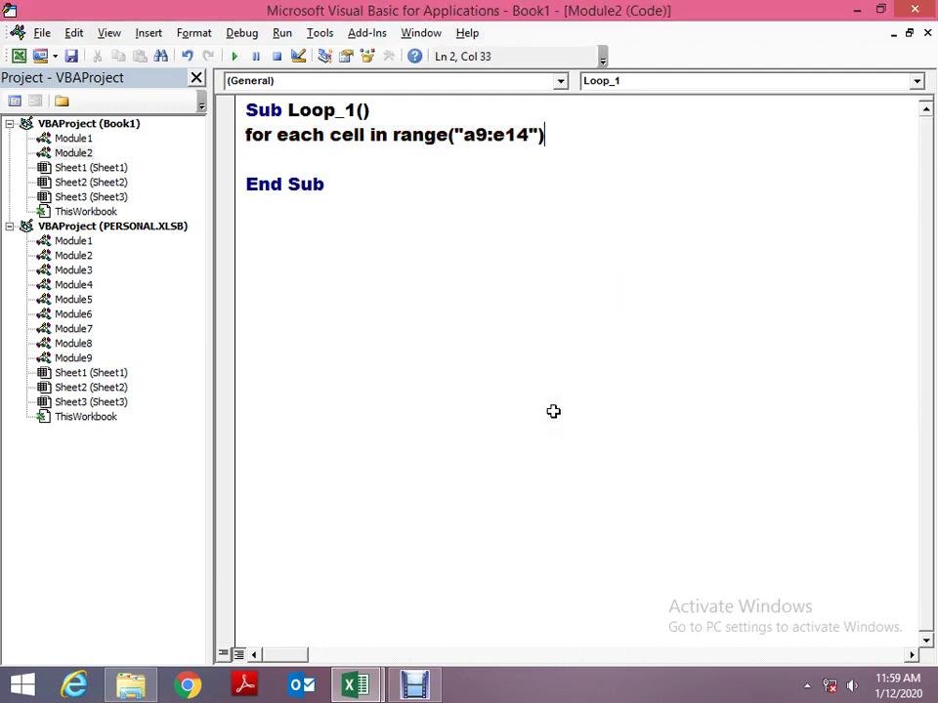
pyautogui.press('Return')
pyautogui.press('Up')
pyautogui.press('Return')
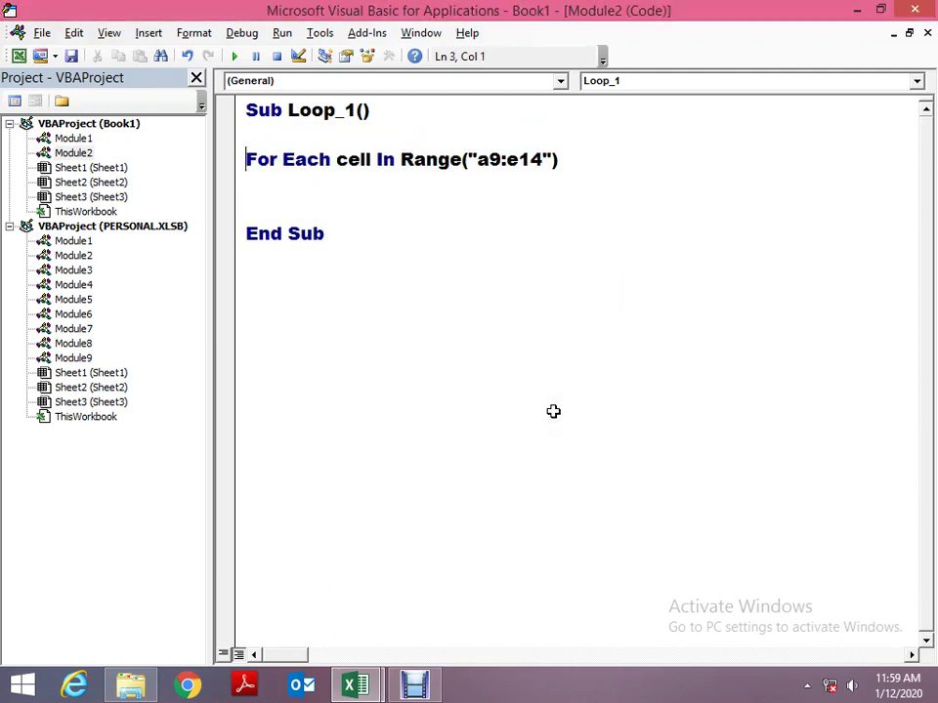
pyautogui.hotkey('shift', 'End')
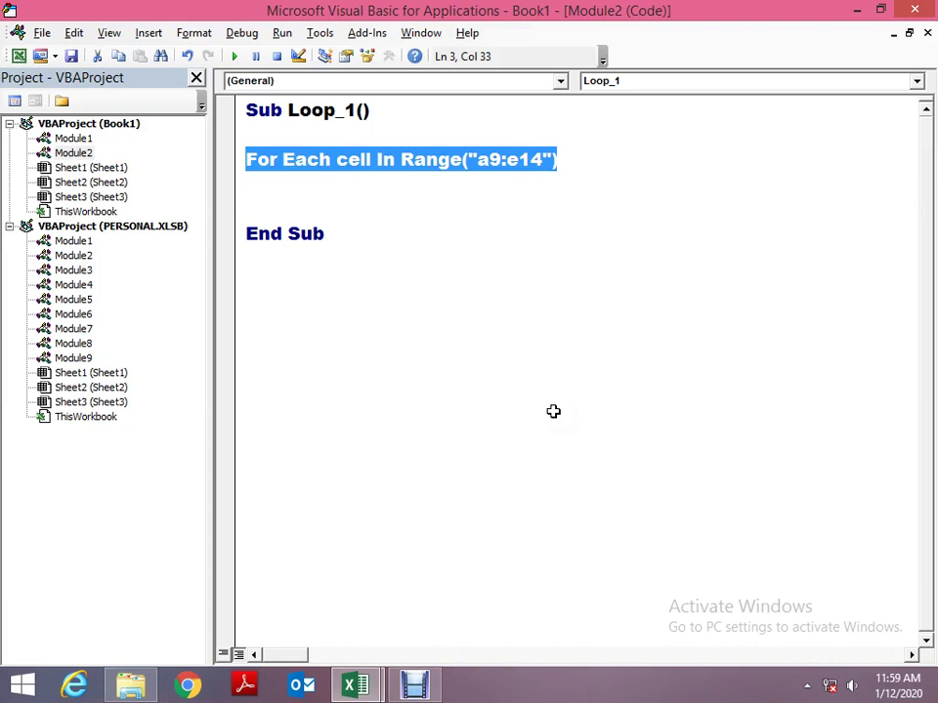
pyautogui.press('Up')
pyautogui.press('Down')
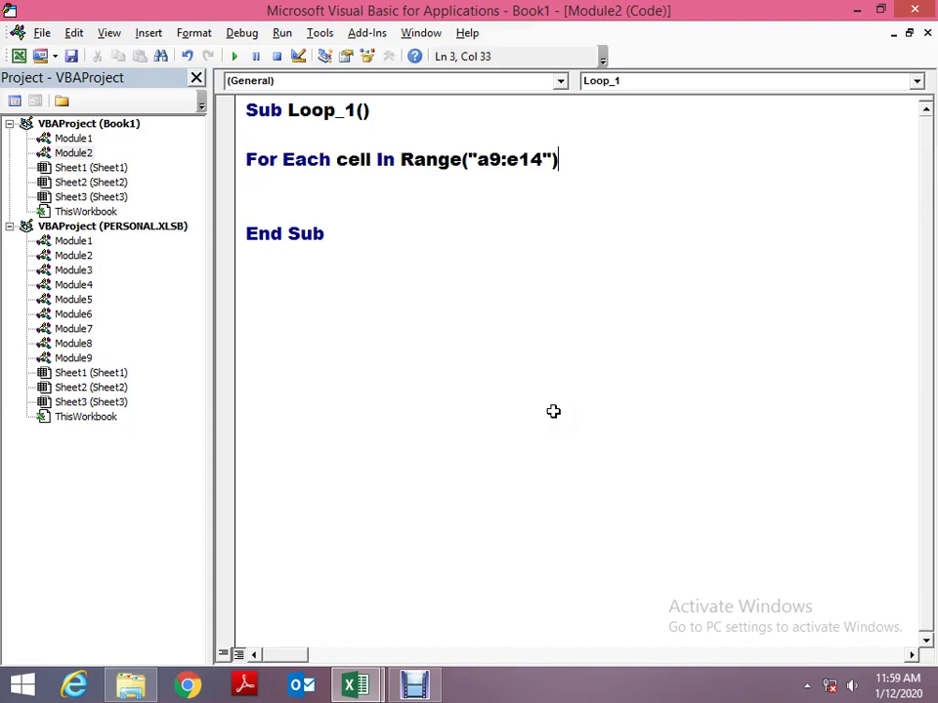
pyautogui.press('Down')
pyautogui.press('Down')
pyautogui.press('Down')
pyautogui.press('Up')
# Add a blank line above End Sub in Loop_1 and switch back to Sheet1.
pyautogui.press('Return')
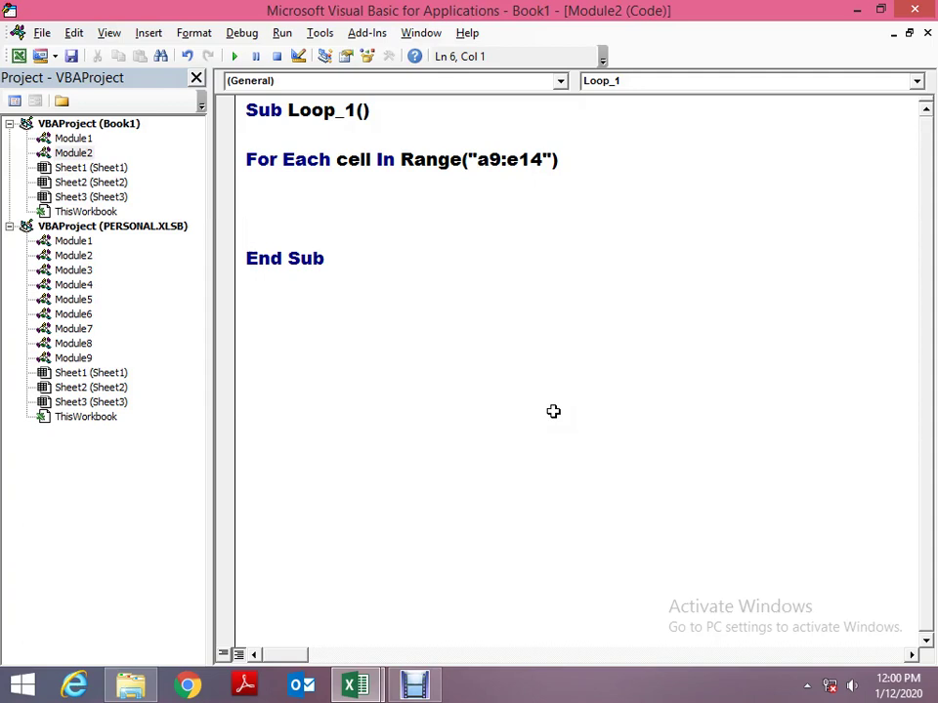
pyautogui.press('Up')
pyautogui.press('Up')
pyautogui.press('Up')
pyautogui.hotkey('alt', 'Tab')
pyautogui.hotkey('alt', 'Tab')
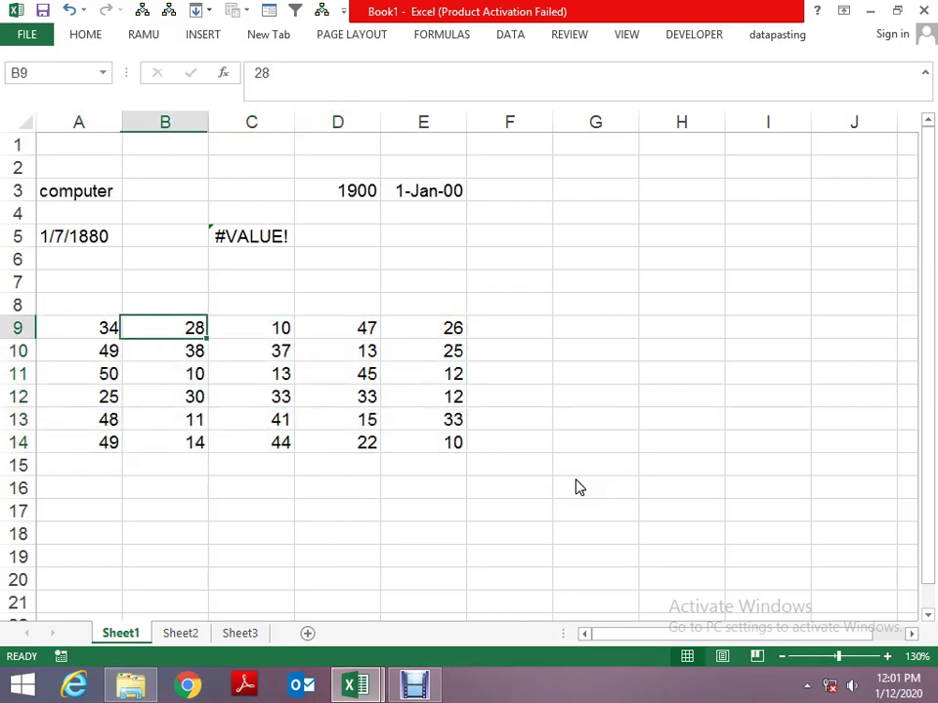
pyautogui.press('Left')
pyautogui.press('Left')
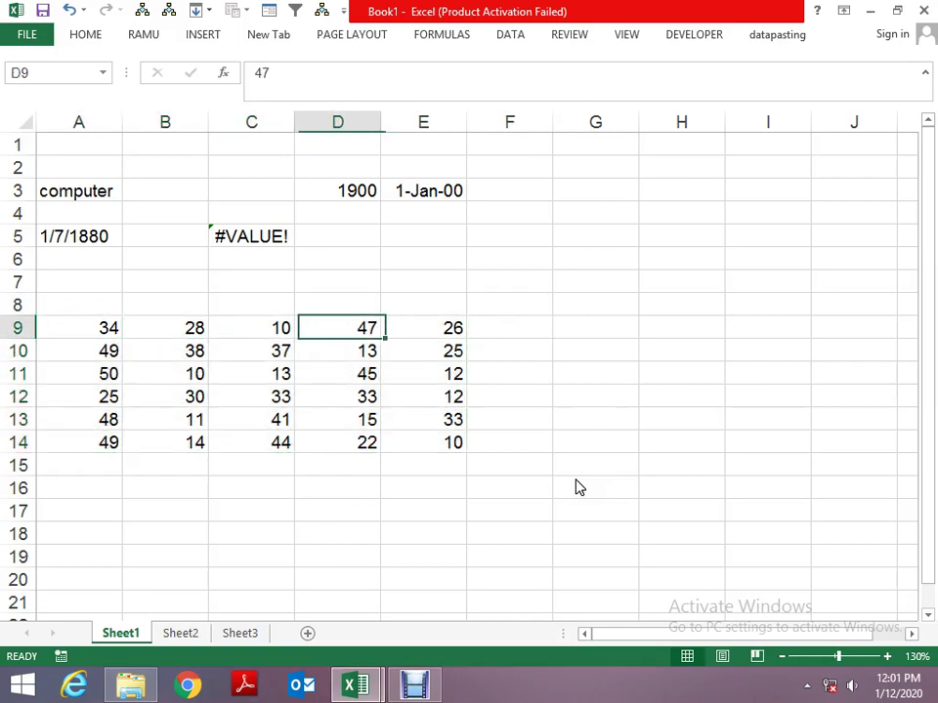
pyautogui.press('Left')
pyautogui.press('Left')
pyautogui.press('Left')
pyautogui.press('Right')
pyautogui.press('Right')
pyautogui.press('Right')
pyautogui.press('Right')
pyautogui.press('Down')
pyautogui.press('Left')
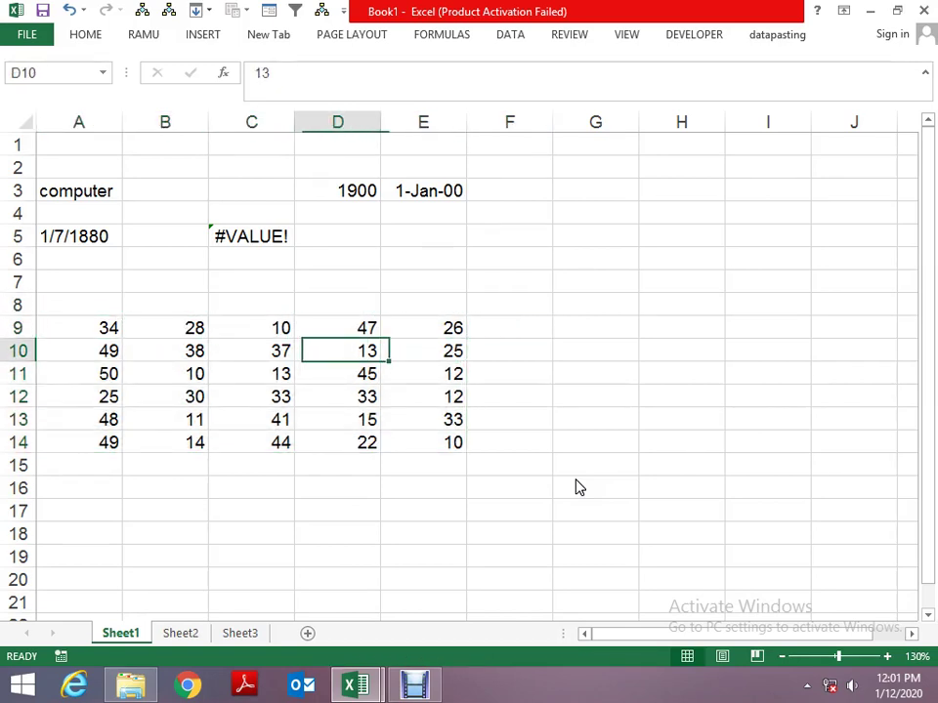
pyautogui.press('Left')
pyautogui.press('Left')
pyautogui.press('Left')
pyautogui.press('Right')
pyautogui.press('Right')
pyautogui.press('Right')
pyautogui.press('Right')
pyautogui.press('Left')
pyautogui.press('Left')
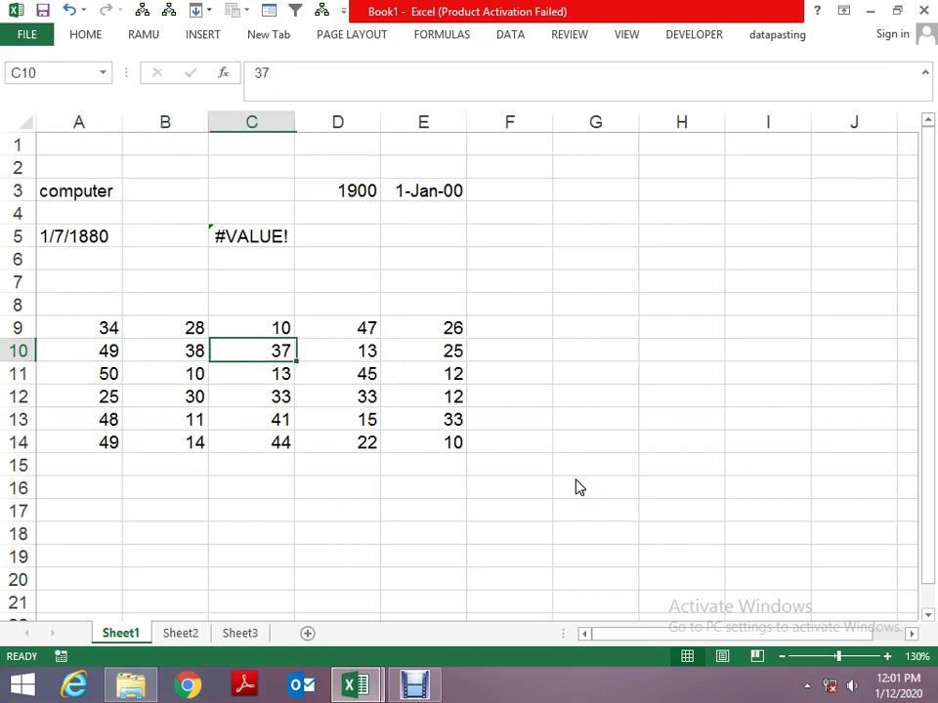
pyautogui.press('Left')
pyautogui.press('Left')
pyautogui.press('Down')
pyautogui.press('Right')
pyautogui.press('Right')
pyautogui.press('Right')
pyautogui.press('Right')
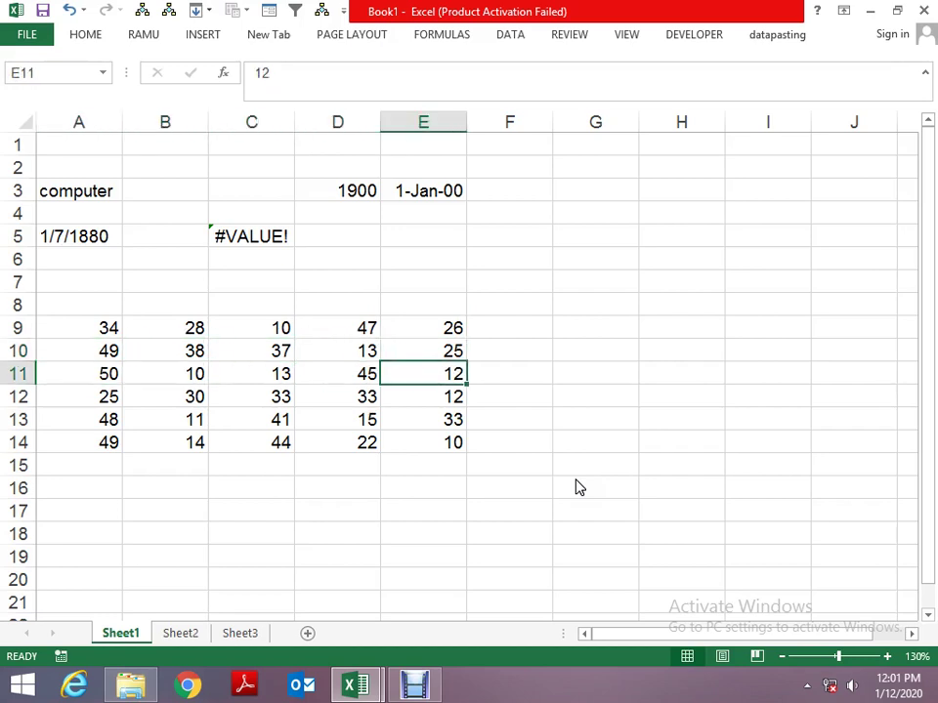
pyautogui.press('Left')
pyautogui.press('Left')
pyautogui.press('Left')
pyautogui.press('Left')
pyautogui.press('Up')
pyautogui.press('Up')
pyautogui.press('Up')
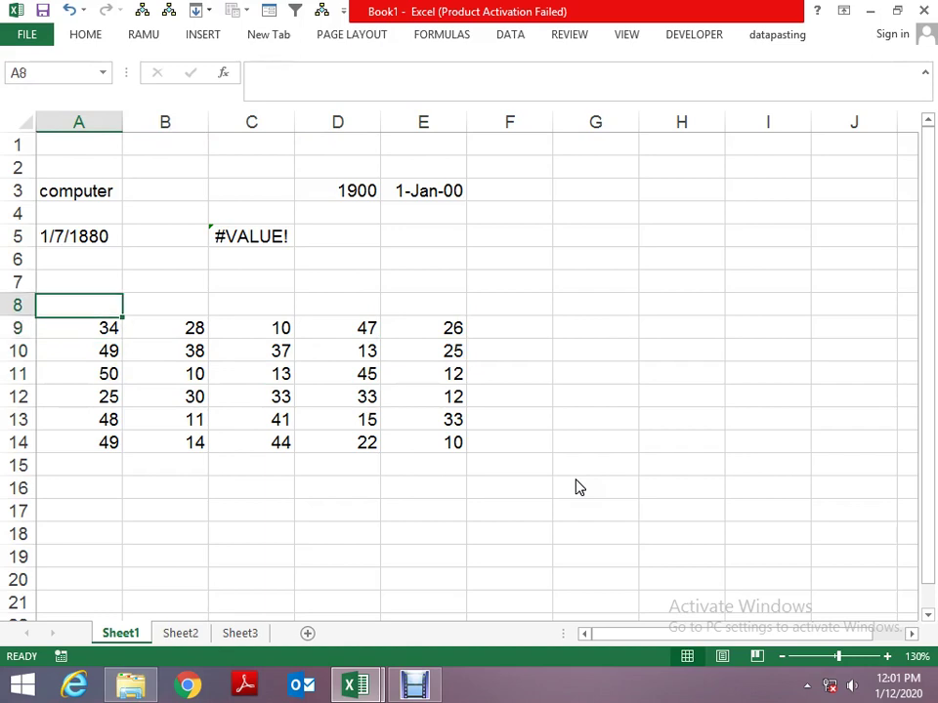
pyautogui.press('Up')
pyautogui.press('Down')
pyautogui.press('Down')
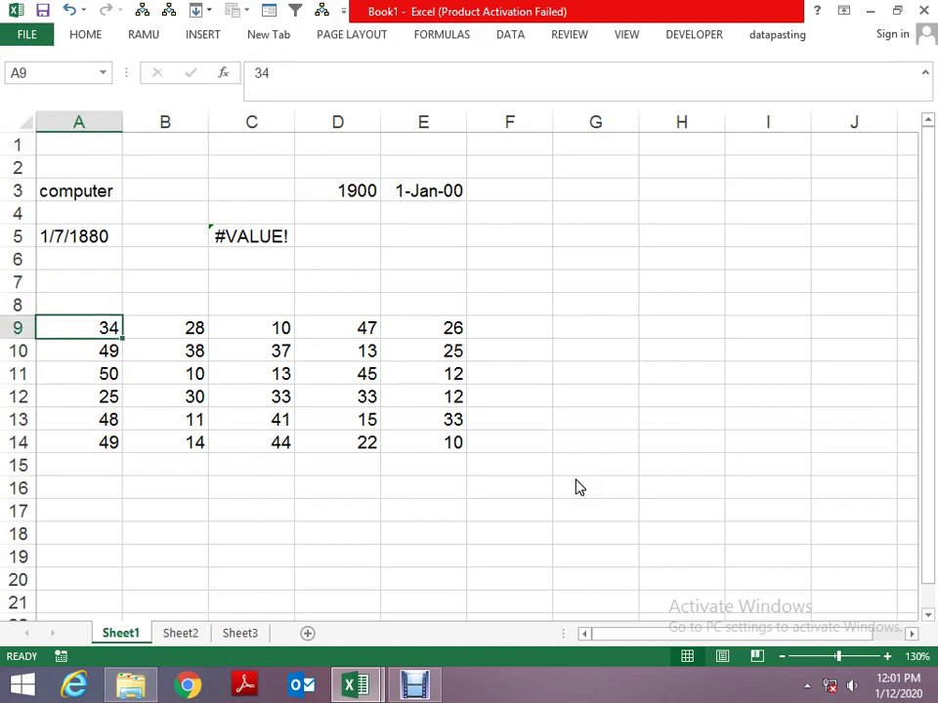
pyautogui.press('Right')
pyautogui.press('Right')
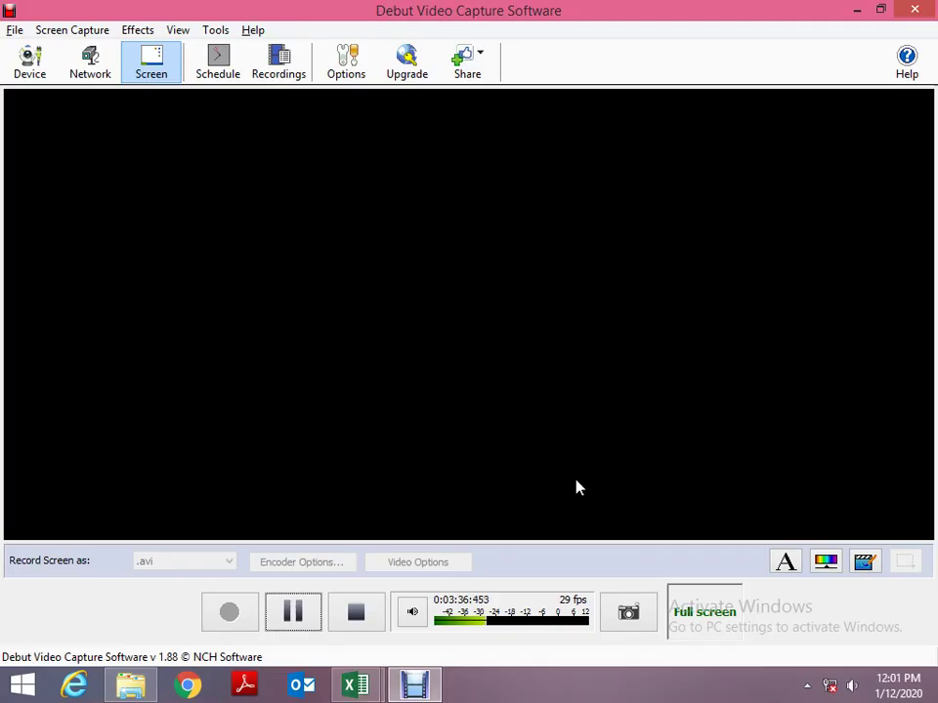
# Close the loop with a Next cell line, then shrink the editor and hide the Project Explorer.
pyautogui.hotkey('alt', 'Tab')
pyautogui.hotkey('alt', 'Tab')
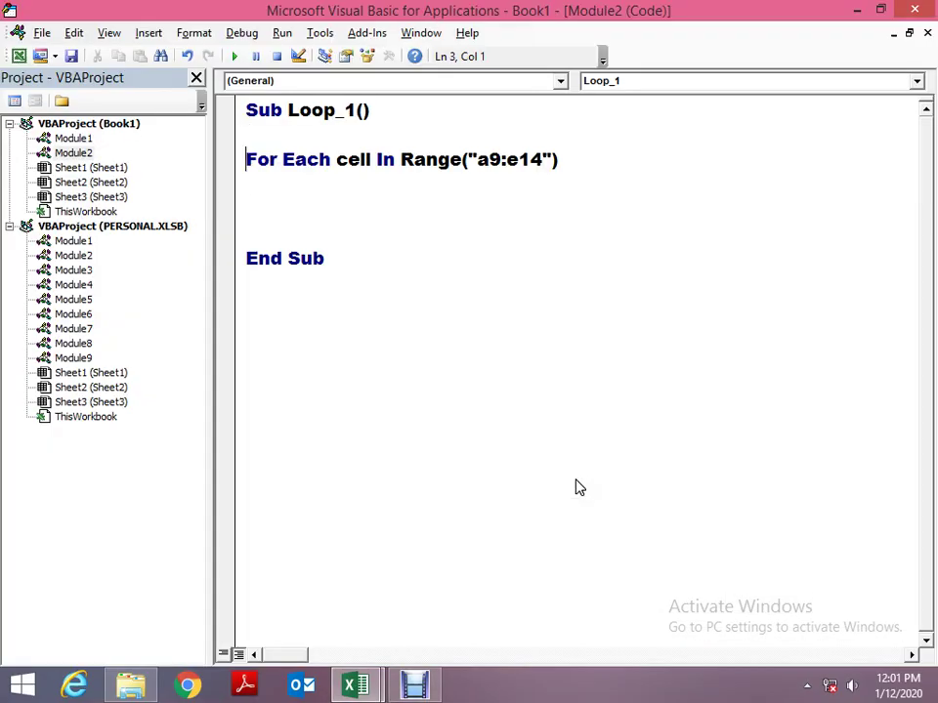
pyautogui.press('Down')
pyautogui.press('Down')
pyautogui.press('Down')
pyautogui.write('next cell')
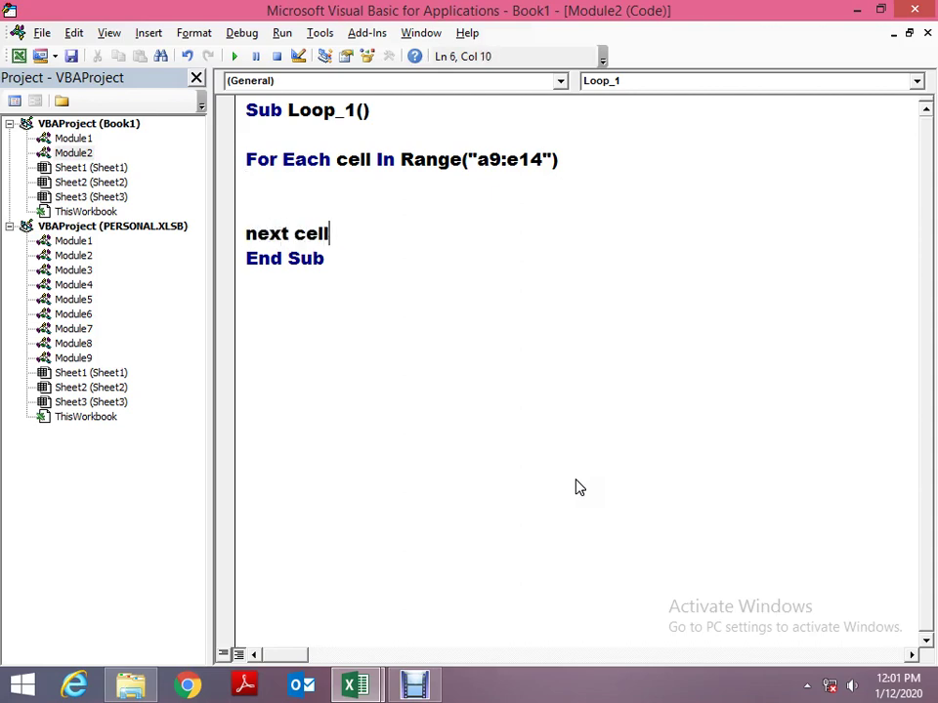
pyautogui.press('Return')
pyautogui.press('super+Down')
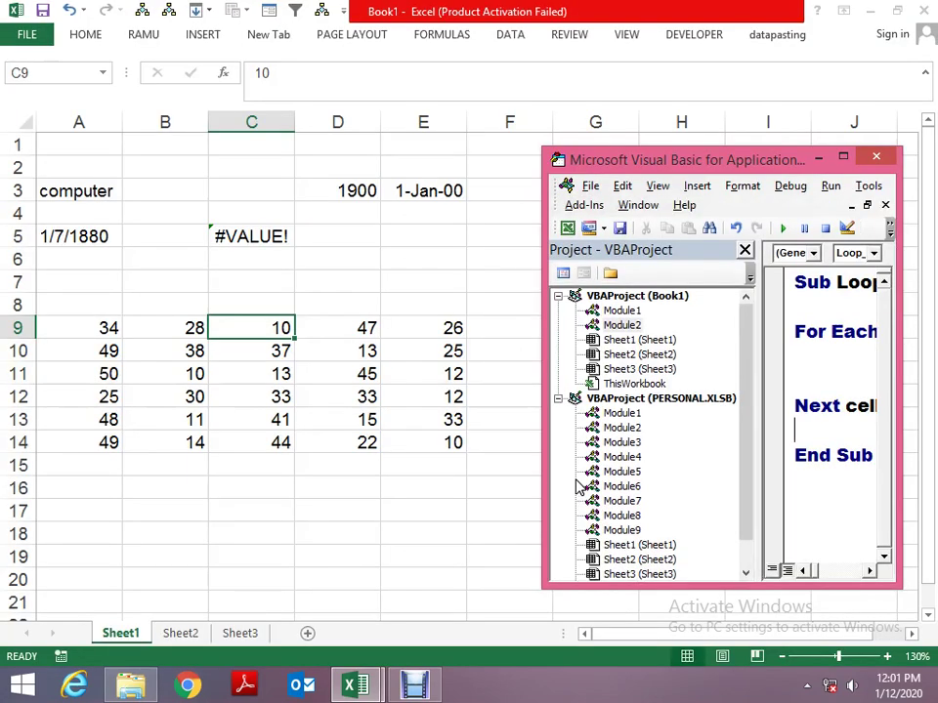
pyautogui.click(745, 250)
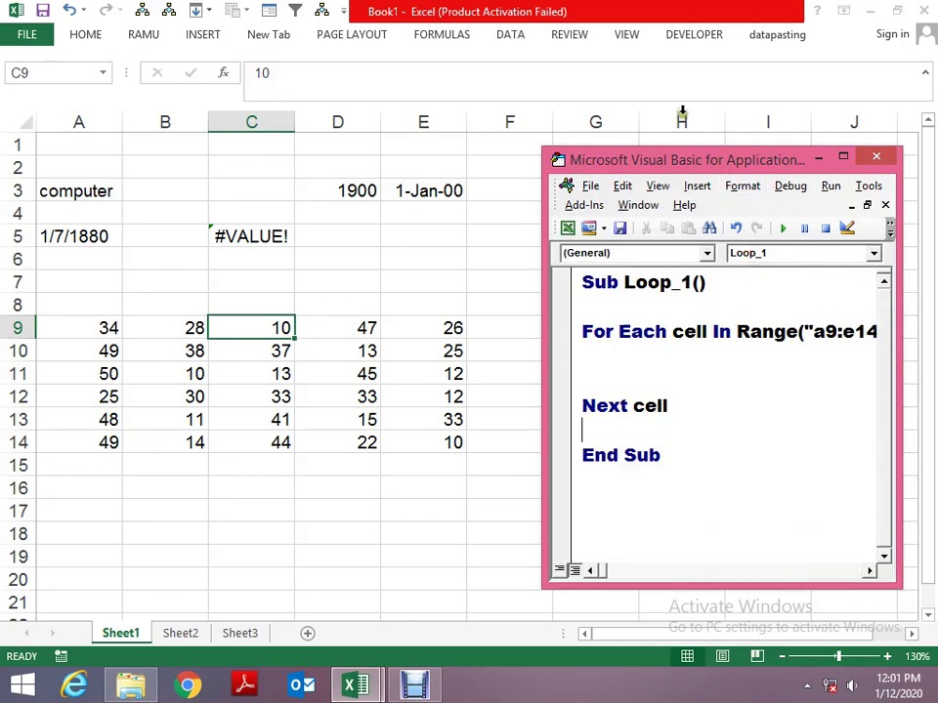
# Place the editor over the sheet and move data rows 10–14 down to start at A13.
pyautogui.moveTo(688, 162)
pyautogui.mouseDown()
pyautogui.moveTo(660, 164)
pyautogui.moveTo(548, 76)
pyautogui.mouseUp()
pyautogui.hotkey('alt', 'F11')
pyautogui.press('Home')
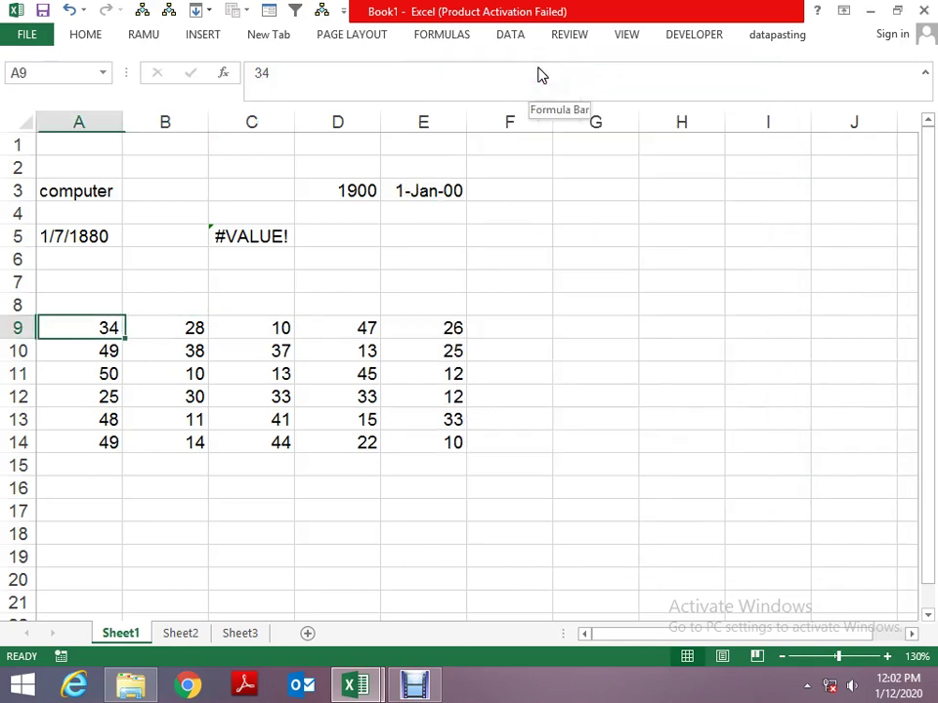
pyautogui.press('Down')
pyautogui.hotkey('ctrl', 'shift', 'Down')
pyautogui.hotkey('ctrl', 'shift', 'Right')
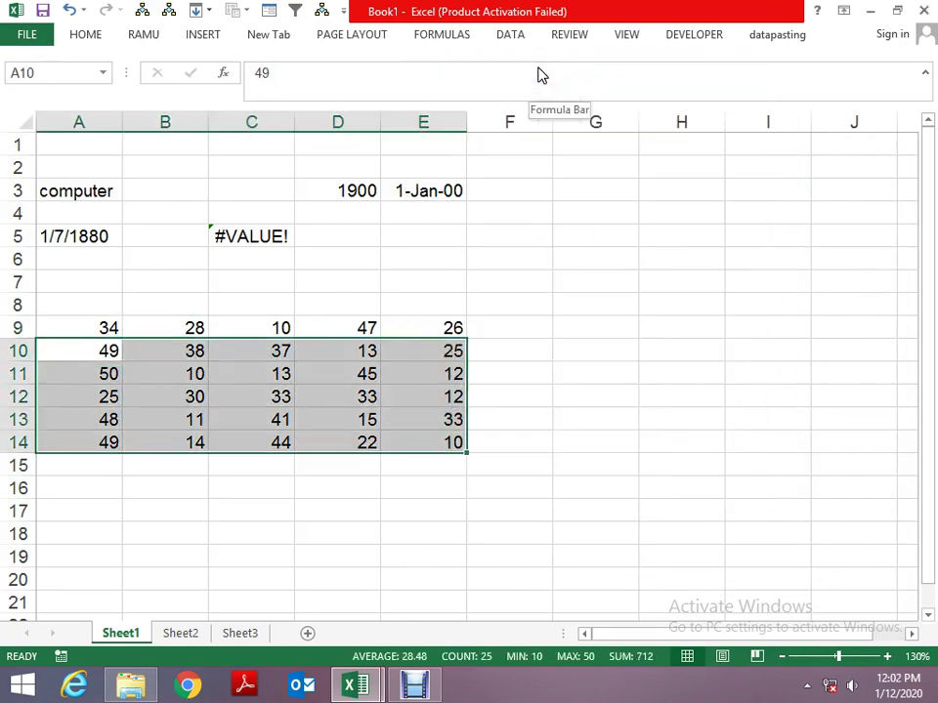
pyautogui.hotkey('ctrl', 'c')
pyautogui.press('Down')
pyautogui.press('Down')
pyautogui.press('Down')
pyautogui.hotkey('ctrl', 'v')
pyautogui.press('Up')
pyautogui.press('Up')
pyautogui.press('Up')
pyautogui.press('Up')
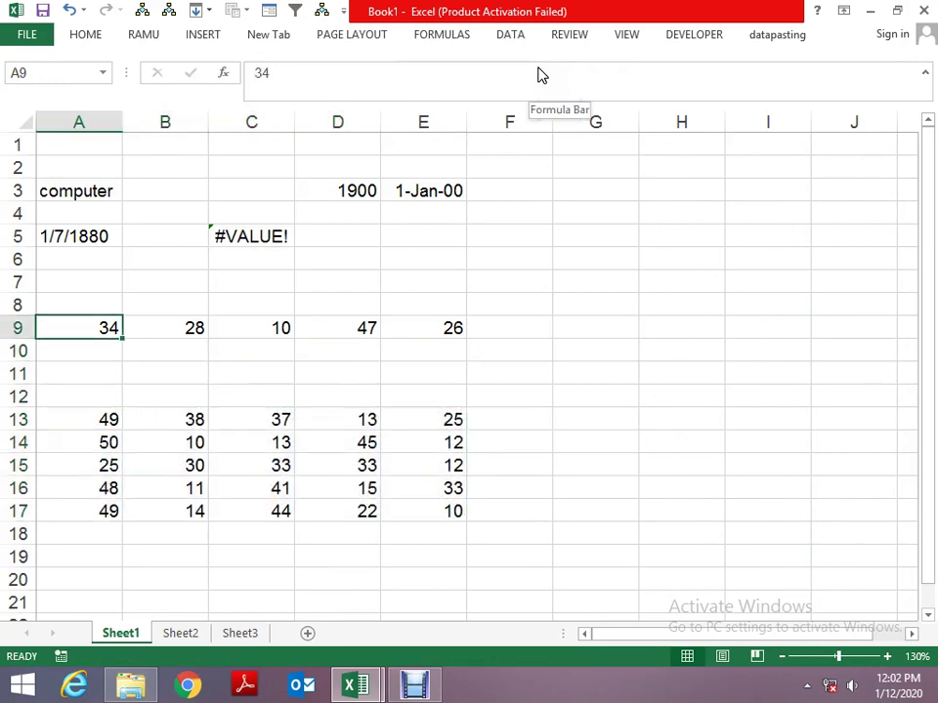
pyautogui.hotkey('alt', 'F11')
pyautogui.press('Up')
pyautogui.press('Up')
pyautogui.press('Up')
pyautogui.press('Up')
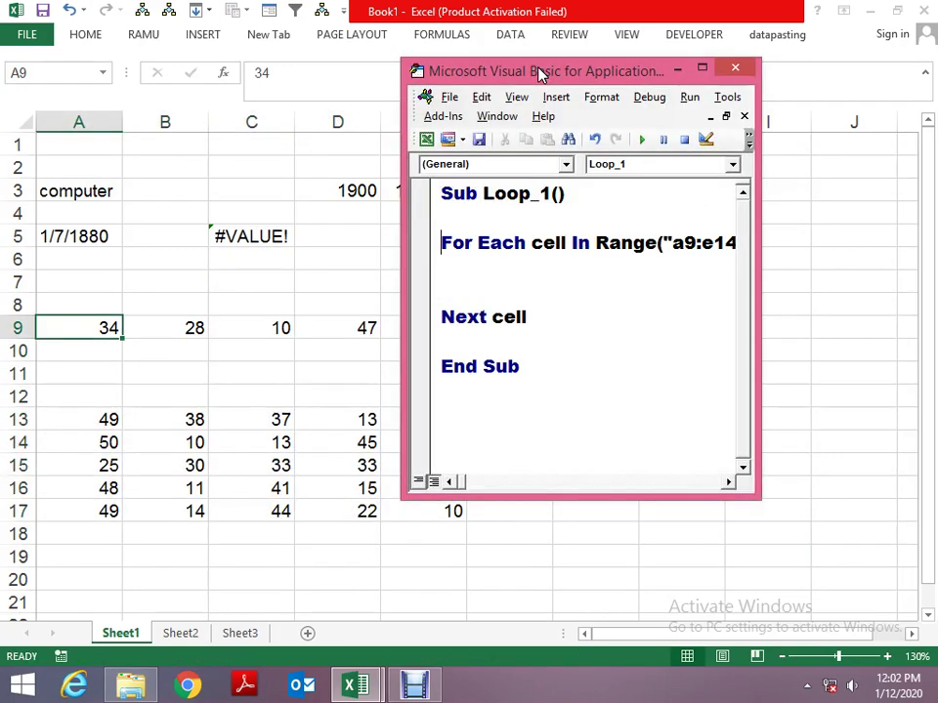
# Change Loop_1's range to "a9:e9" and begin stepping through it with F8.
pyautogui.hotkey('alt', 'F11')
pyautogui.hotkey('alt', 'F11')
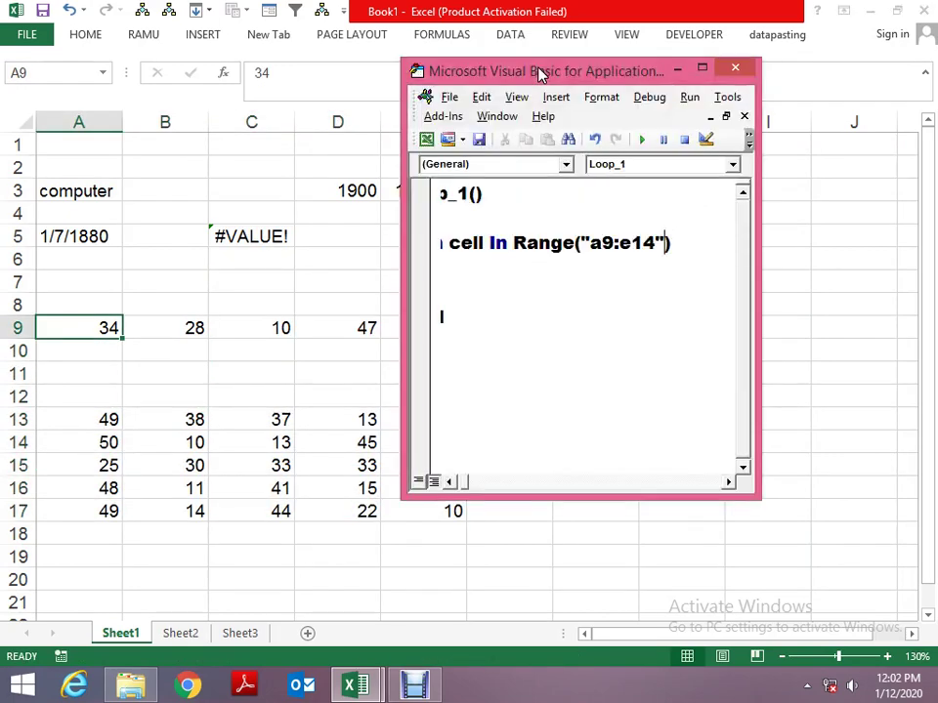
pyautogui.press('Left')
pyautogui.press('Left')
pyautogui.press('Left')
pyautogui.press('Right')
pyautogui.press('Right')
pyautogui.press('Delete')
pyautogui.press('BackSpace')
pyautogui.write('9')
pyautogui.press('Down')
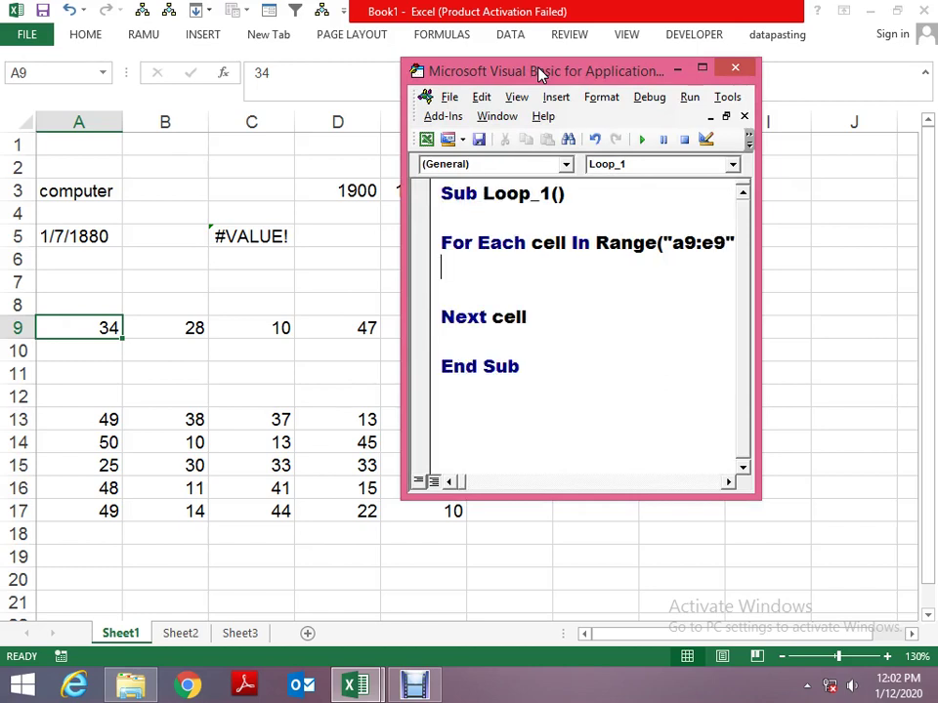
pyautogui.hotkey('alt', 'F11')
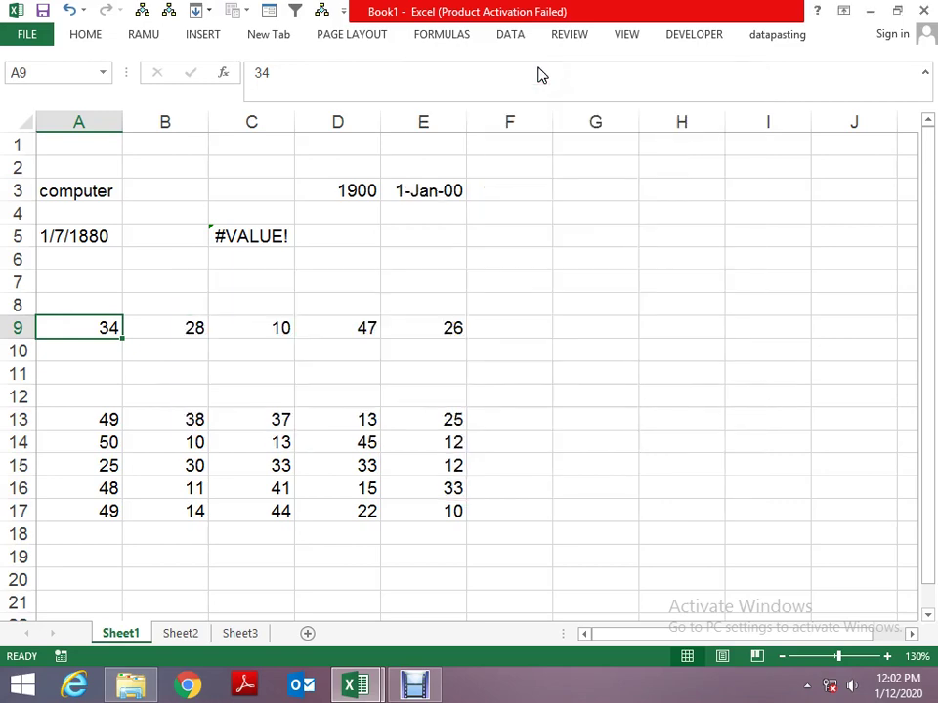
pyautogui.hotkey('alt', 'F11')
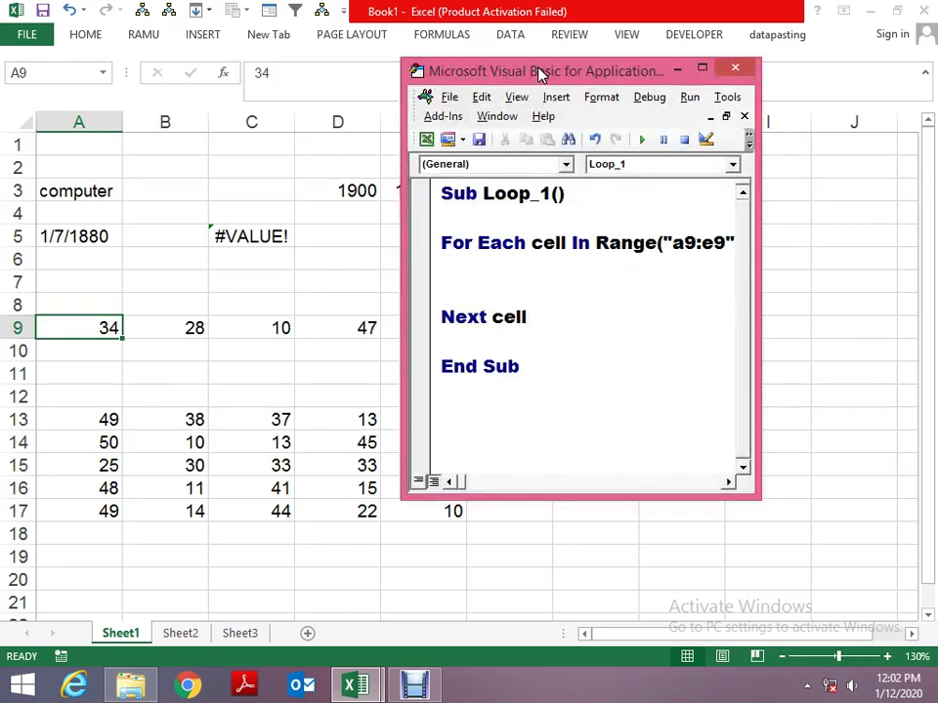
pyautogui.press('F8')
pyautogui.press('F8')
pyautogui.press('F8')
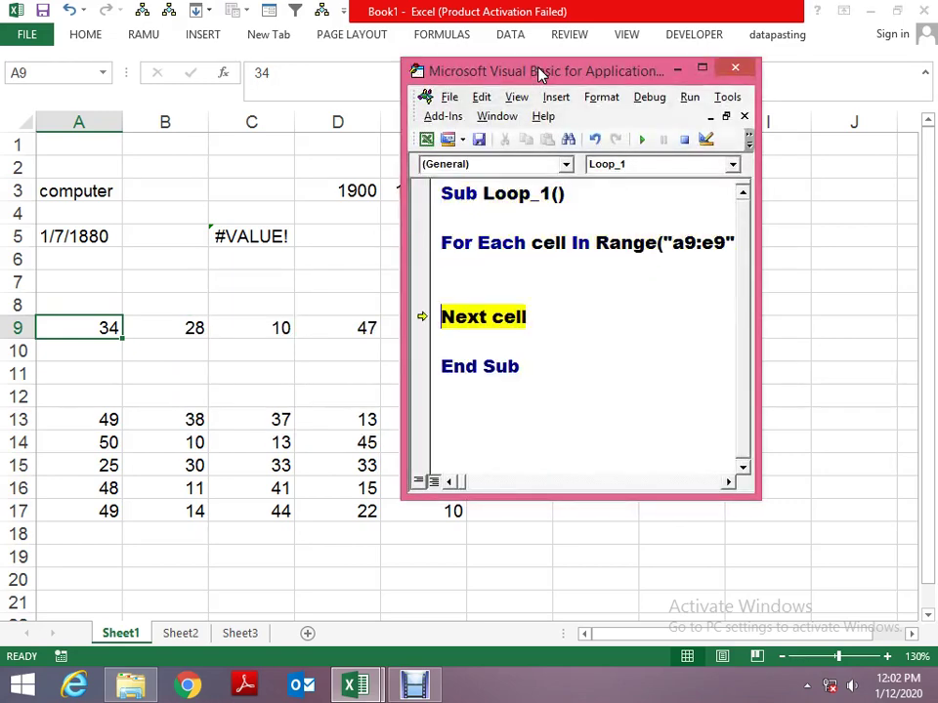
pyautogui.press('F8')
pyautogui.press('F8')
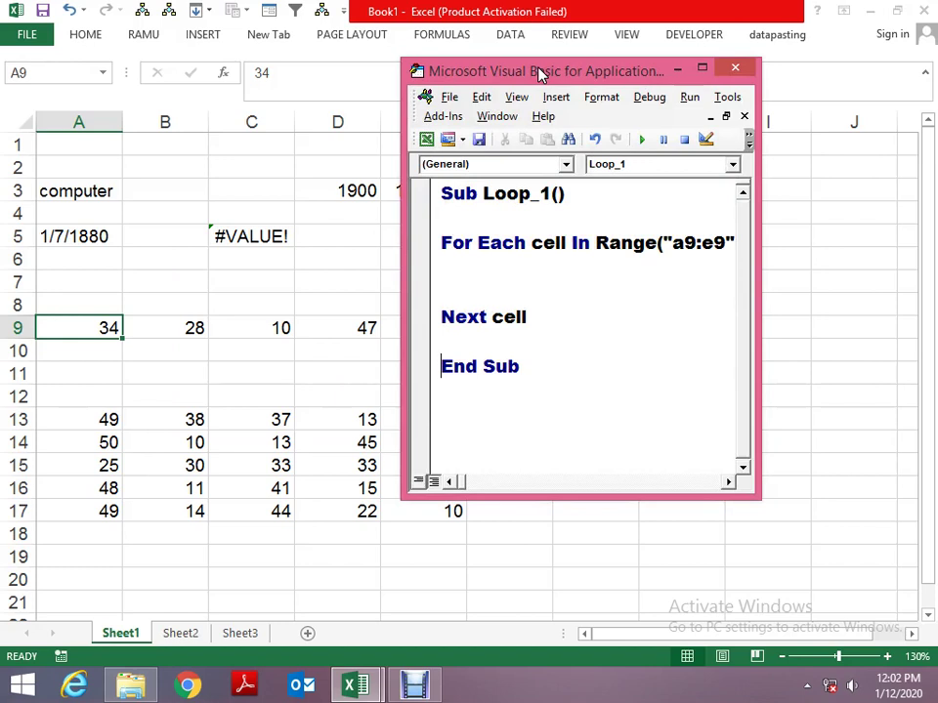
# Add a MsgBox cell.Address line inside the loop before Next cell.
pyautogui.press('Up')
pyautogui.press('Up')
pyautogui.write('msgbox ')
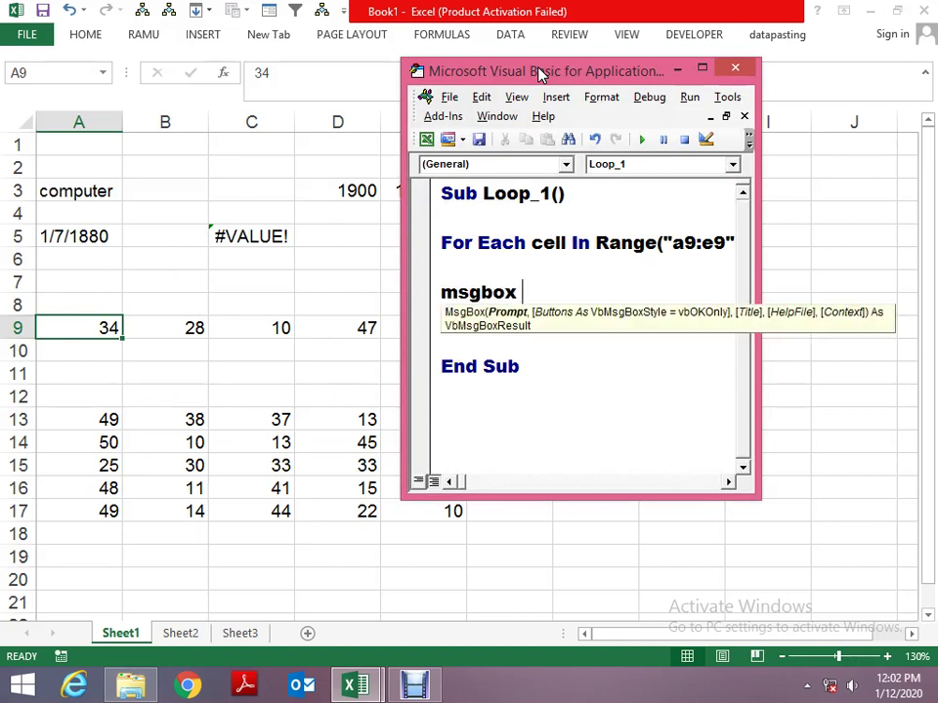
pyautogui.write('e')
pyautogui.press('BackSpace')
pyautogui.write('cell.ad')
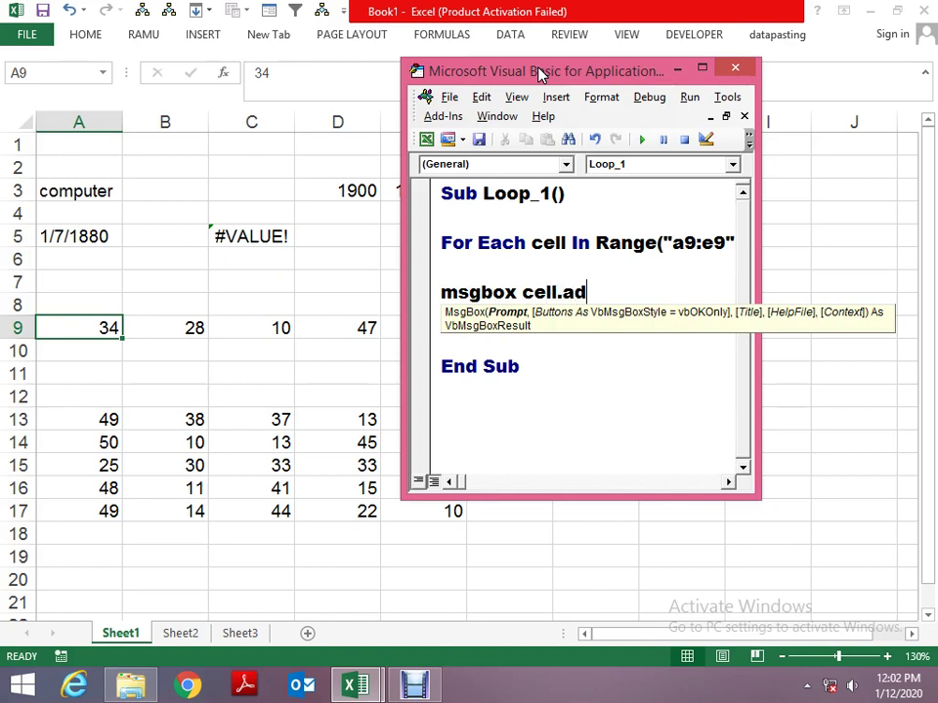
pyautogui.write('dress')
pyautogui.press('Down')
pyautogui.press('Up')
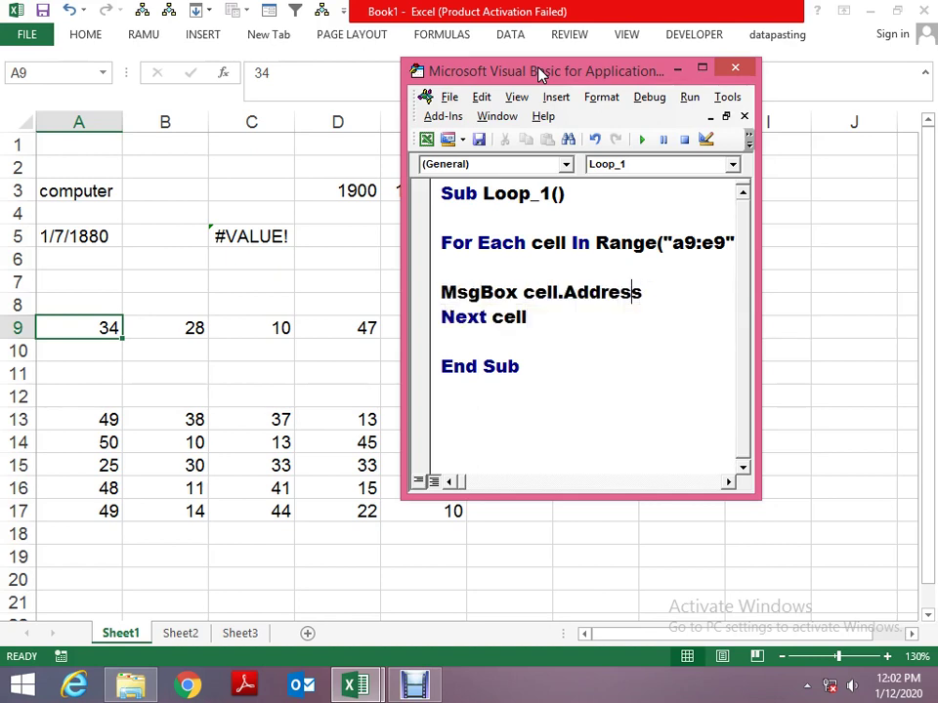
# Check the row 9 cells A9:E9 on the sheet against the loop's range.
pyautogui.hotkey('alt', 'F11')
pyautogui.press('Right')
pyautogui.hotkey('alt', 'F11')
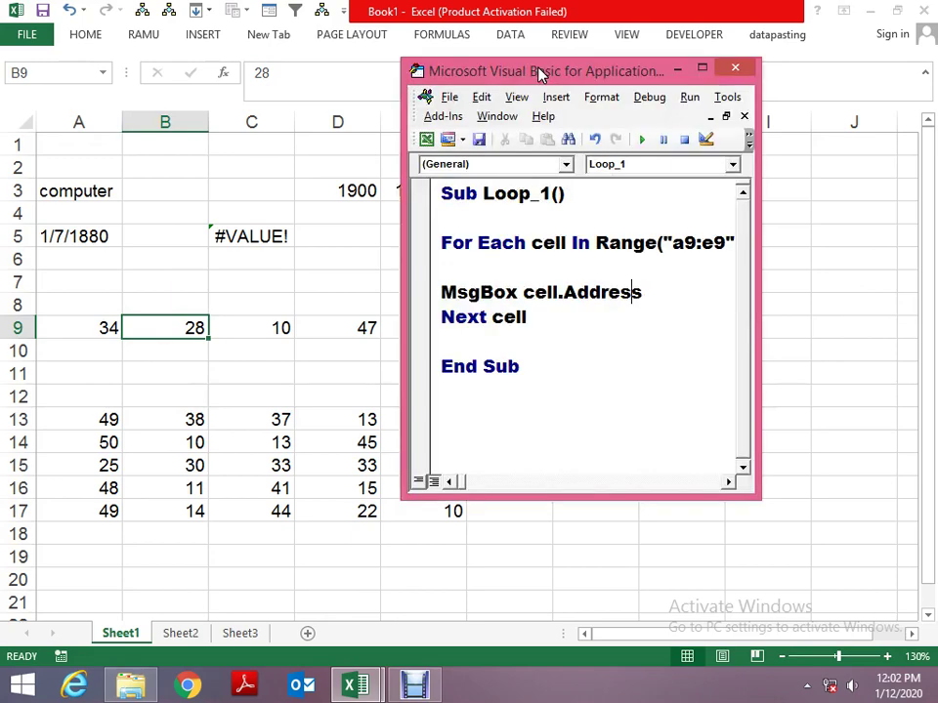
pyautogui.press('Up')
pyautogui.press('Up')
pyautogui.hotkey('alt', 'F11')
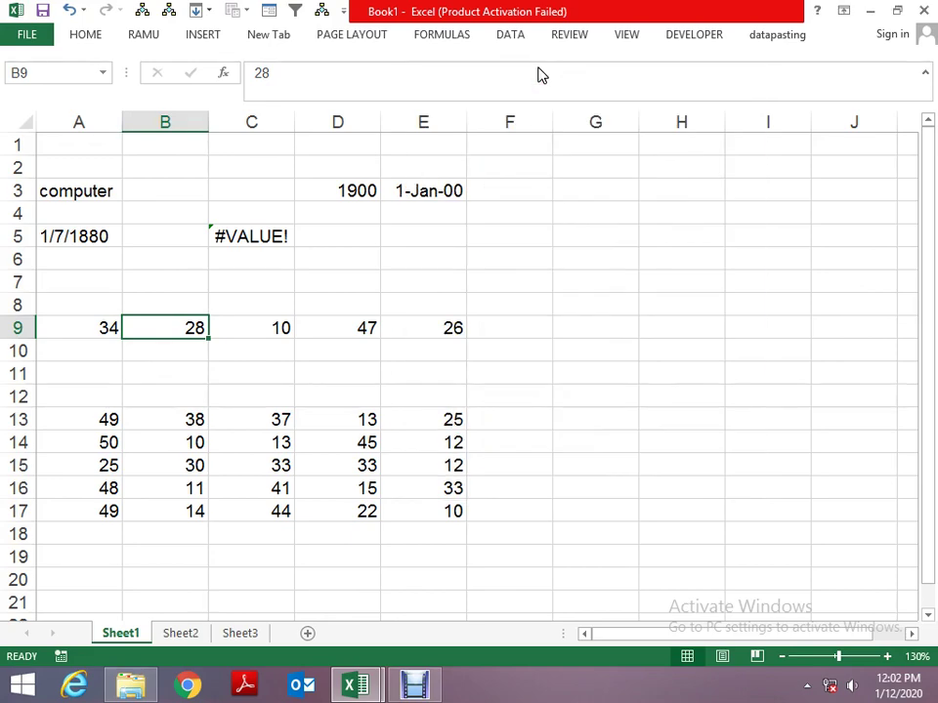
pyautogui.press('Left')
pyautogui.hotkey('shift', 'Right')
pyautogui.hotkey('shift', 'Right')
pyautogui.hotkey('shift', 'Right')
pyautogui.hotkey('shift', 'Right')
pyautogui.hotkey('shift', 'Left')
pyautogui.hotkey('shift', 'Left')
pyautogui.hotkey('shift', 'Left')
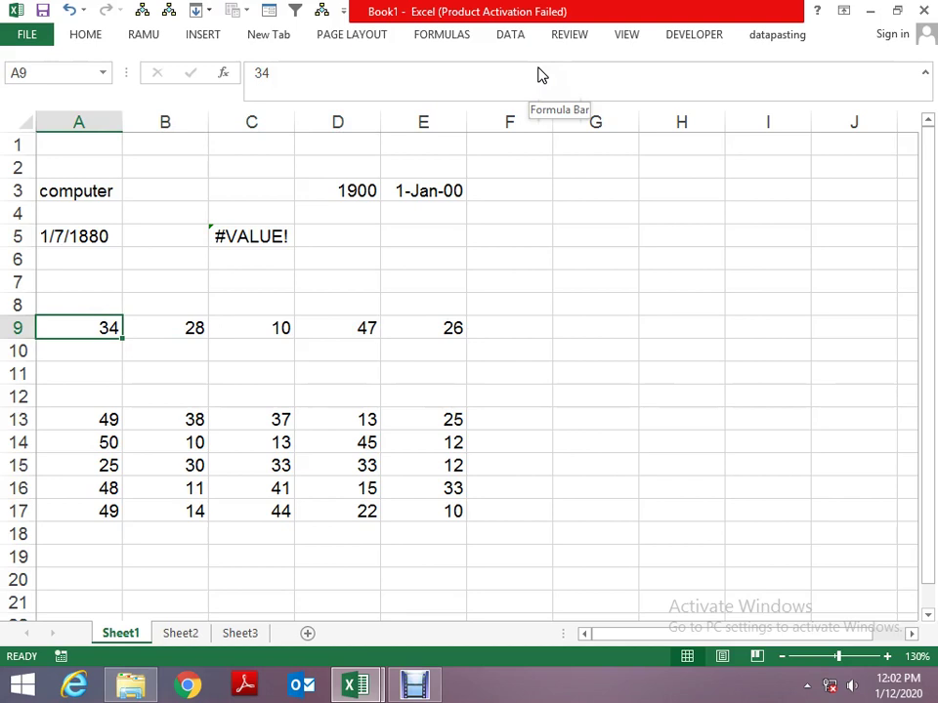
pyautogui.press('Right')
pyautogui.press('Right')
pyautogui.press('Right')
pyautogui.press('Right')
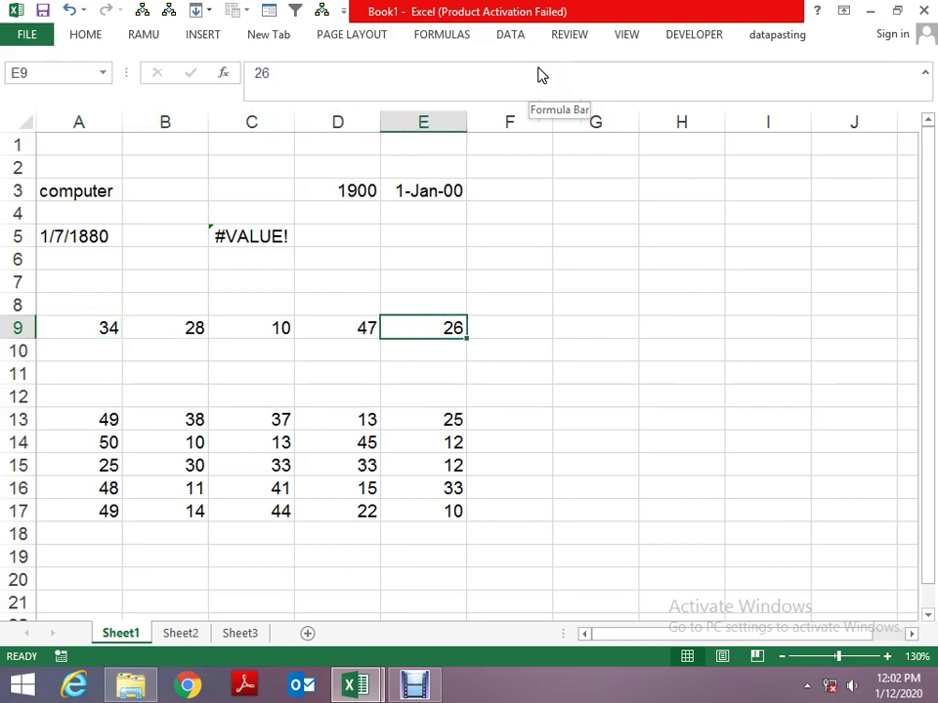
pyautogui.press('Home')
pyautogui.hotkey('alt', 'F11')
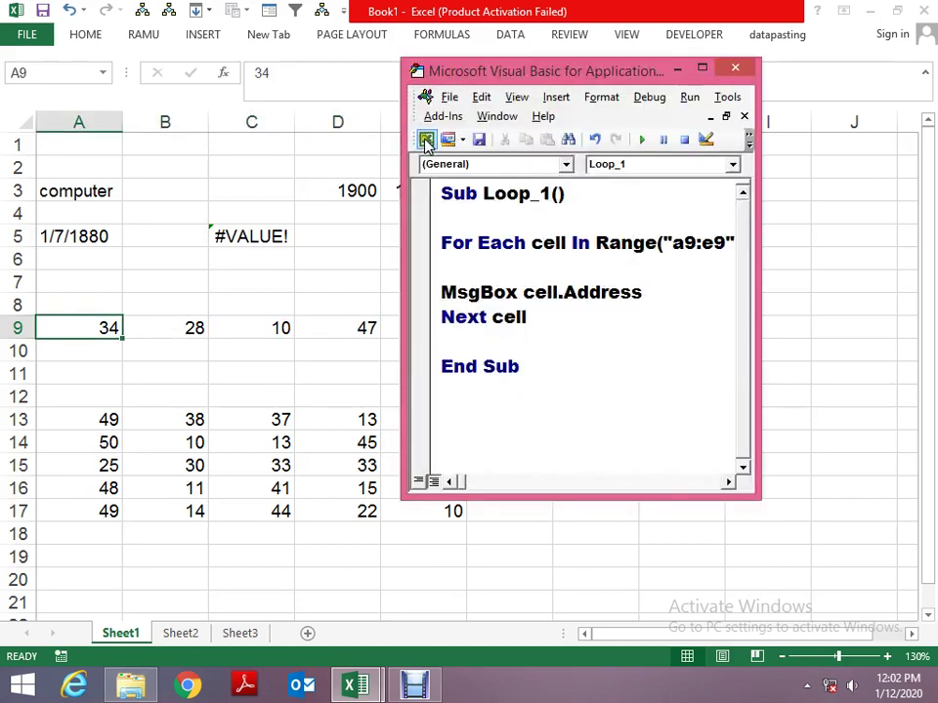
# Step Loop_1 with F8, dismissing each address message from $A$9 to $E$9 until End Sub.
pyautogui.press('F8')
pyautogui.press('F8')
pyautogui.press('F8')
pyautogui.press('F8')
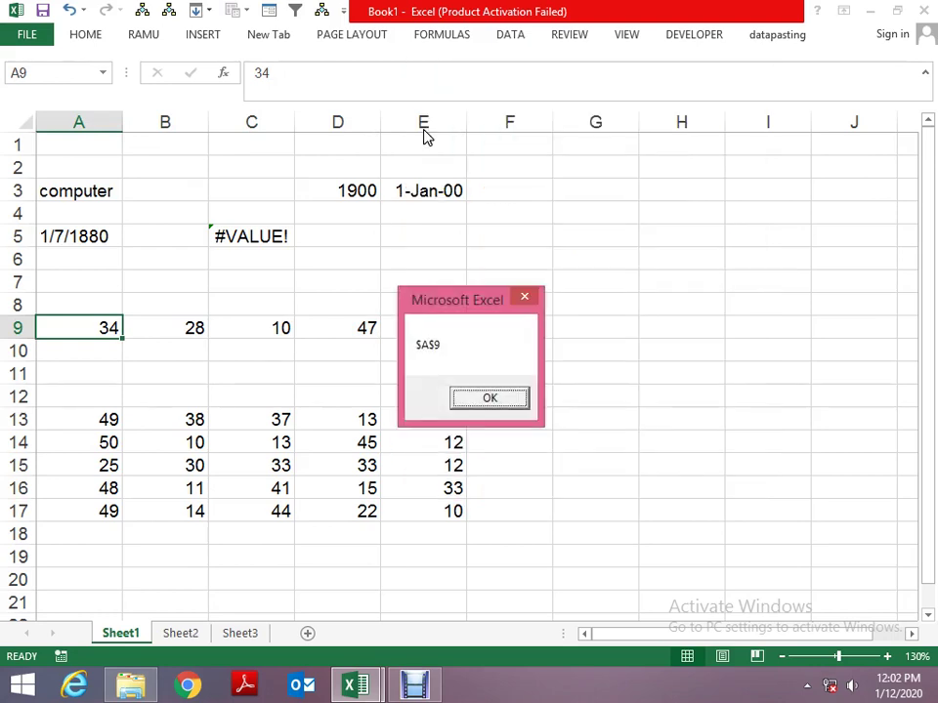
pyautogui.press('Return')
pyautogui.press('F8')
pyautogui.press('F8')
pyautogui.press('Return')
pyautogui.press('F8')
pyautogui.press('F8')
pyautogui.press('Return')
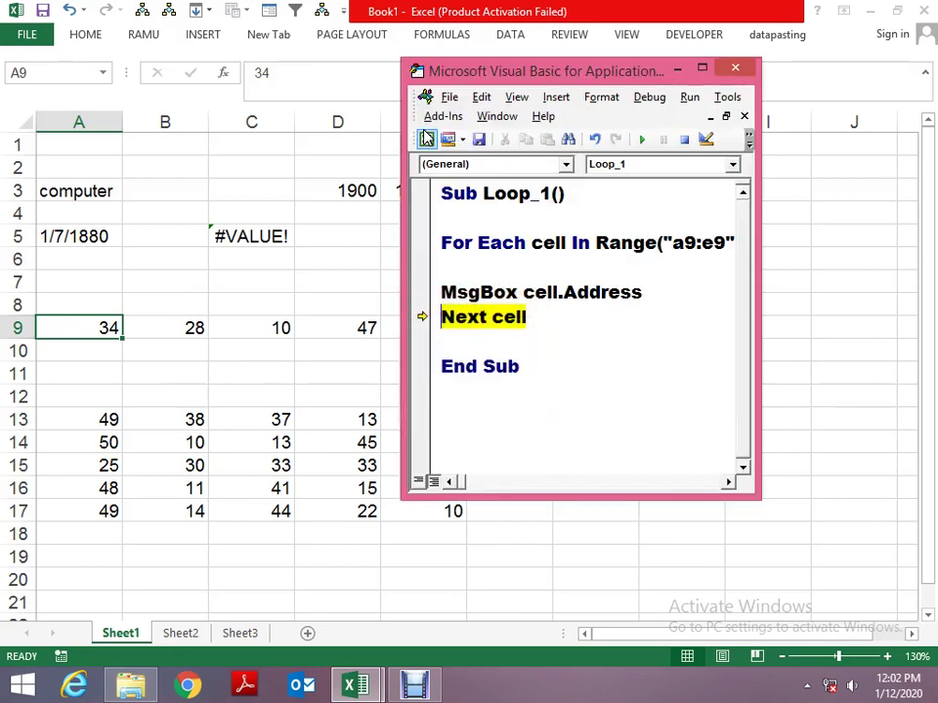
pyautogui.press('F8')
pyautogui.press('F8')
pyautogui.press('Return')
pyautogui.press('F8')
pyautogui.press('F8')
pyautogui.press('Return')
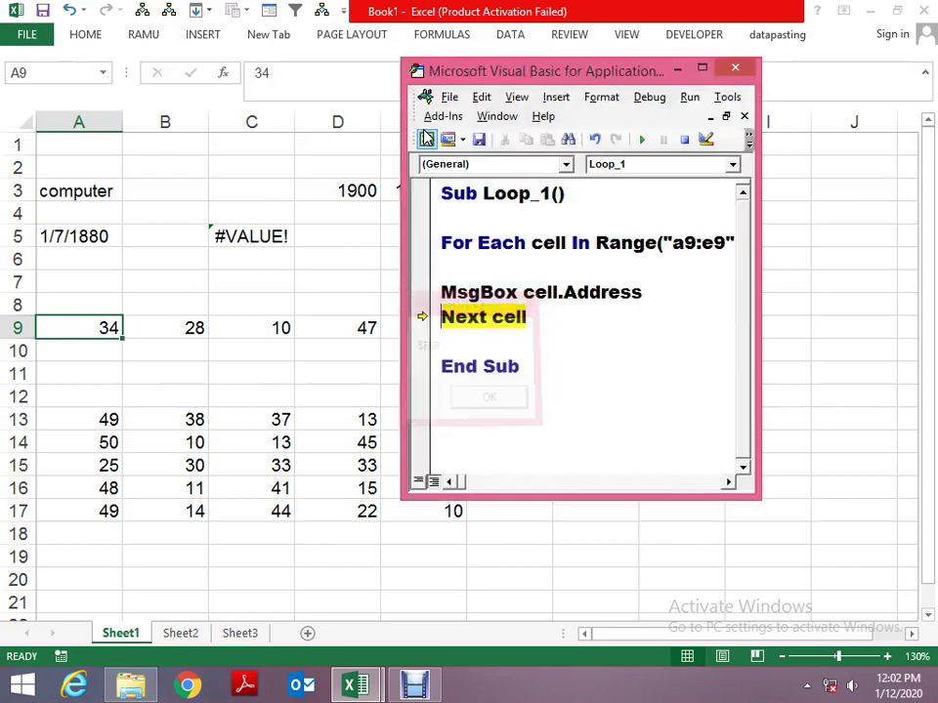
pyautogui.press('F8')
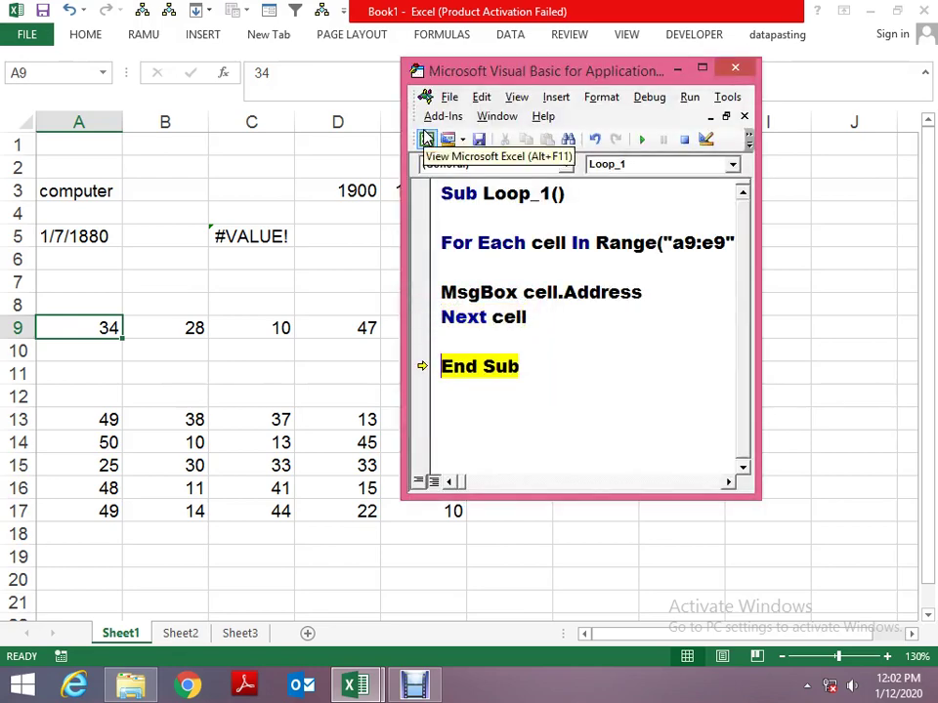
pyautogui.press('F8')
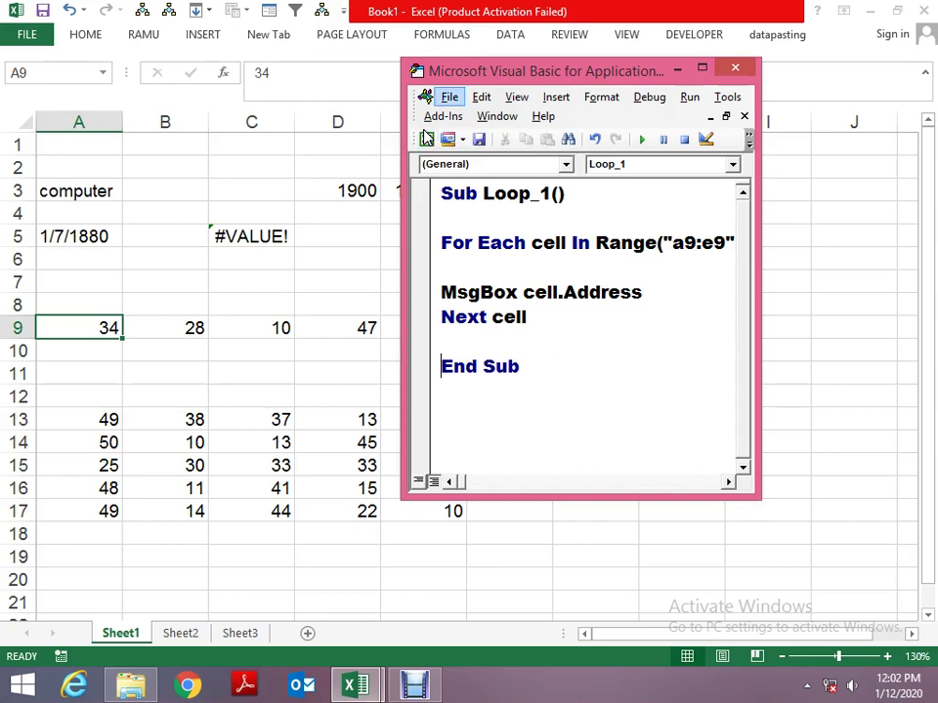
pyautogui.click(427, 138)
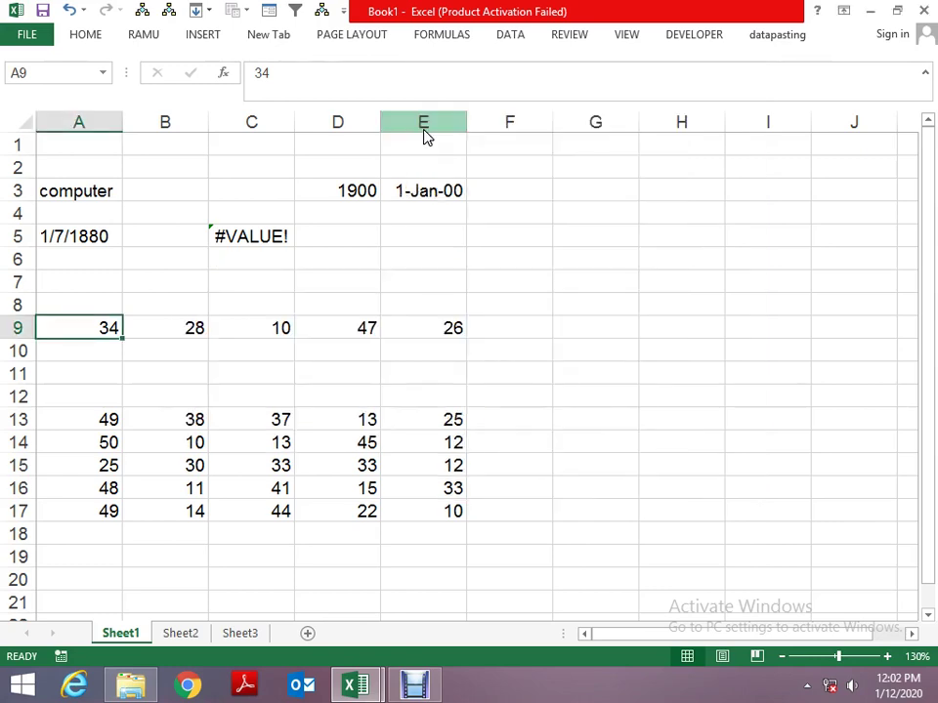
pyautogui.hotkey('alt', 'F11')
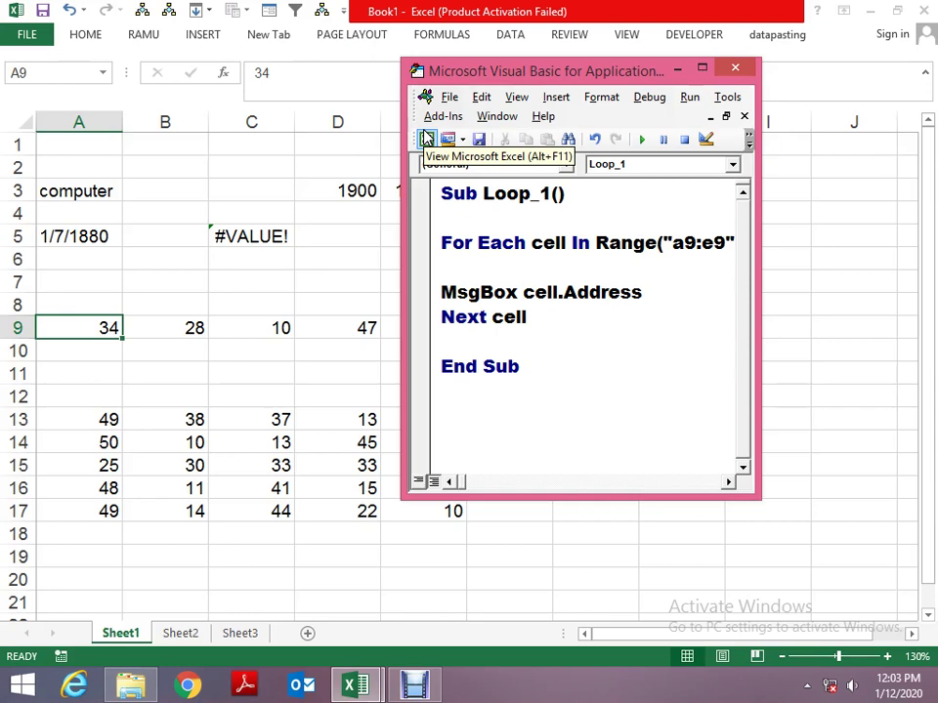
# Comment out the MsgBox line and add cell.Value = cell.Value + 5 inside the loop.
pyautogui.click(427, 138)
pyautogui.hotkey('alt', 'F11')
pyautogui.press('Up')
pyautogui.press('Up')
pyautogui.press('Up')
pyautogui.press('Return')
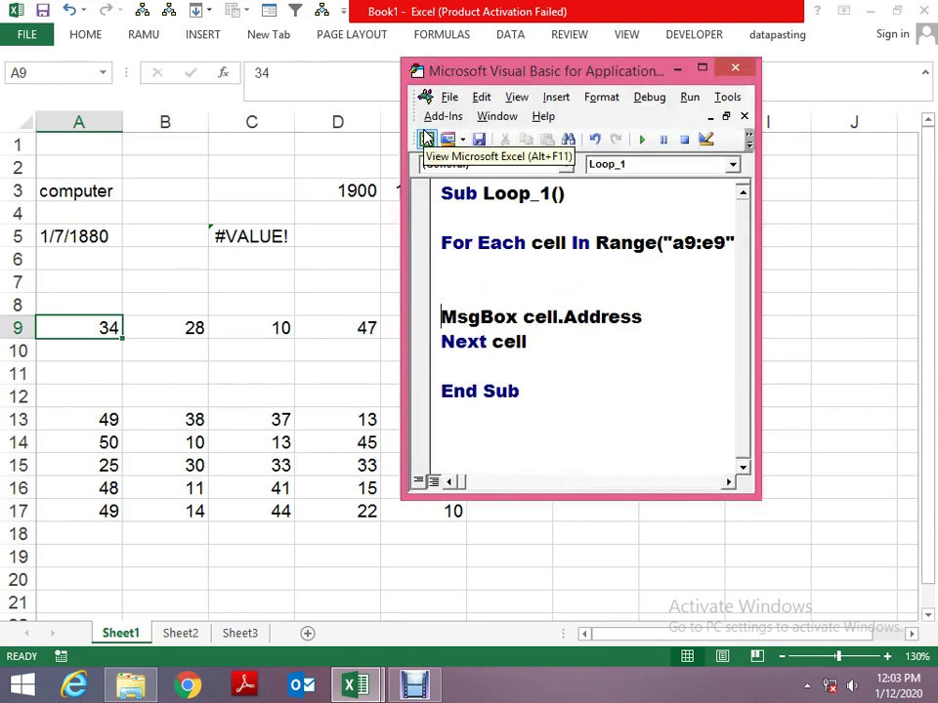
pyautogui.write("'")
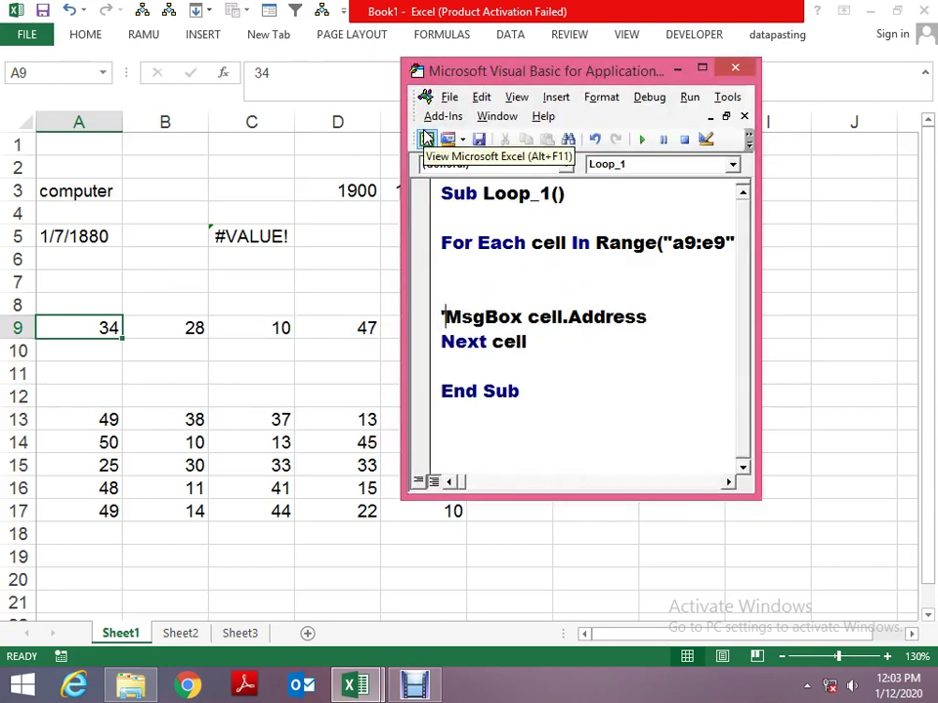
pyautogui.press('Up')
pyautogui.write('cell.valu')
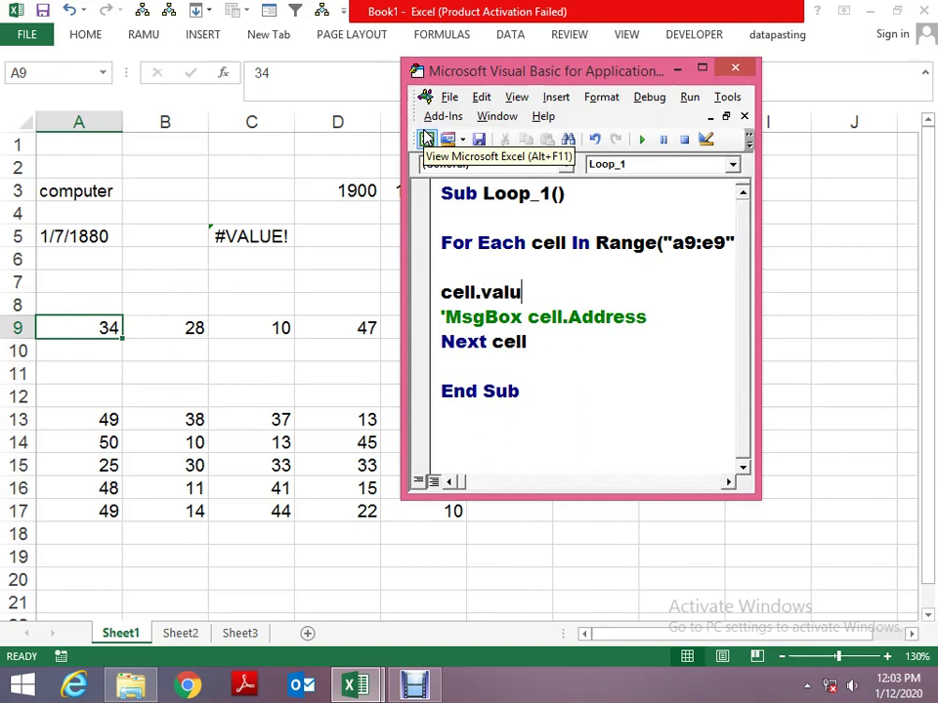
pyautogui.write('e=cell.valu')
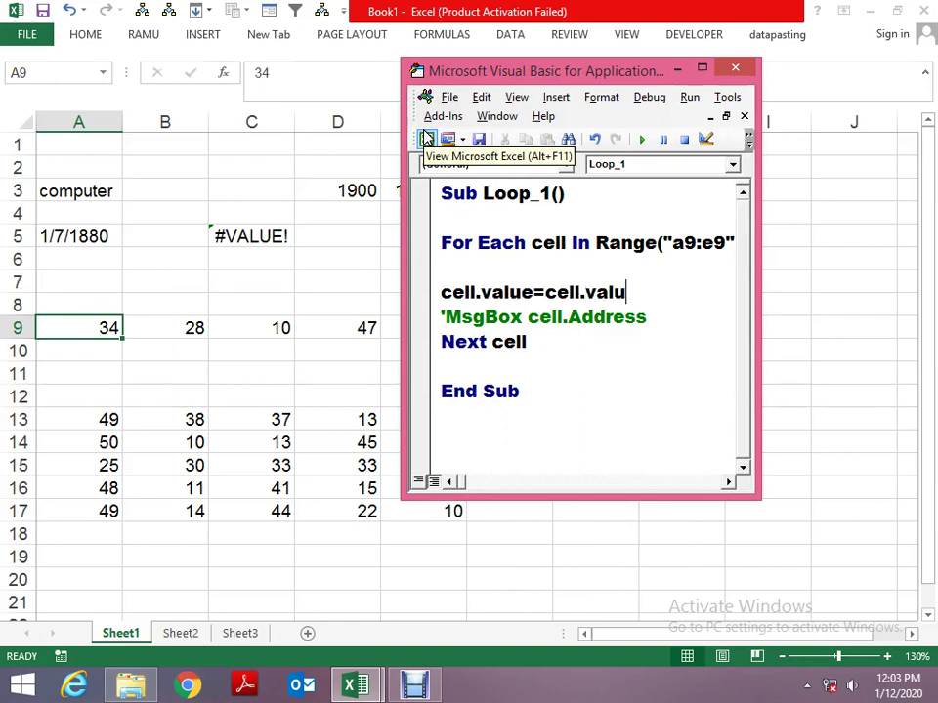
pyautogui.write('e+5')
pyautogui.press('Up')
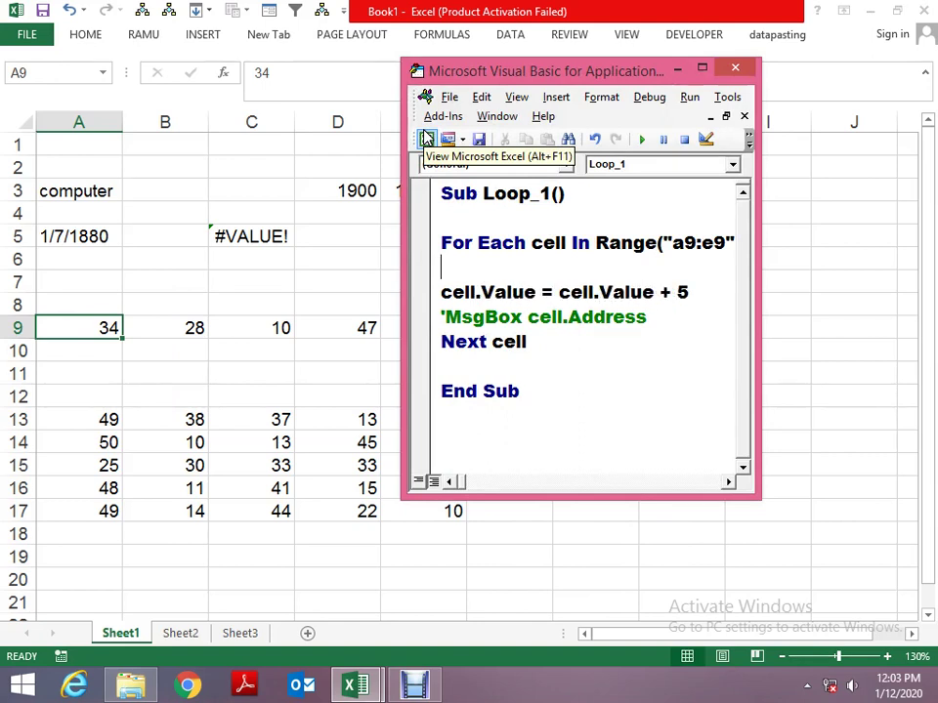
# Switch to the worksheet and look over the row 9 values.
pyautogui.click(427, 139)
pyautogui.press('Right')
pyautogui.press('Left')
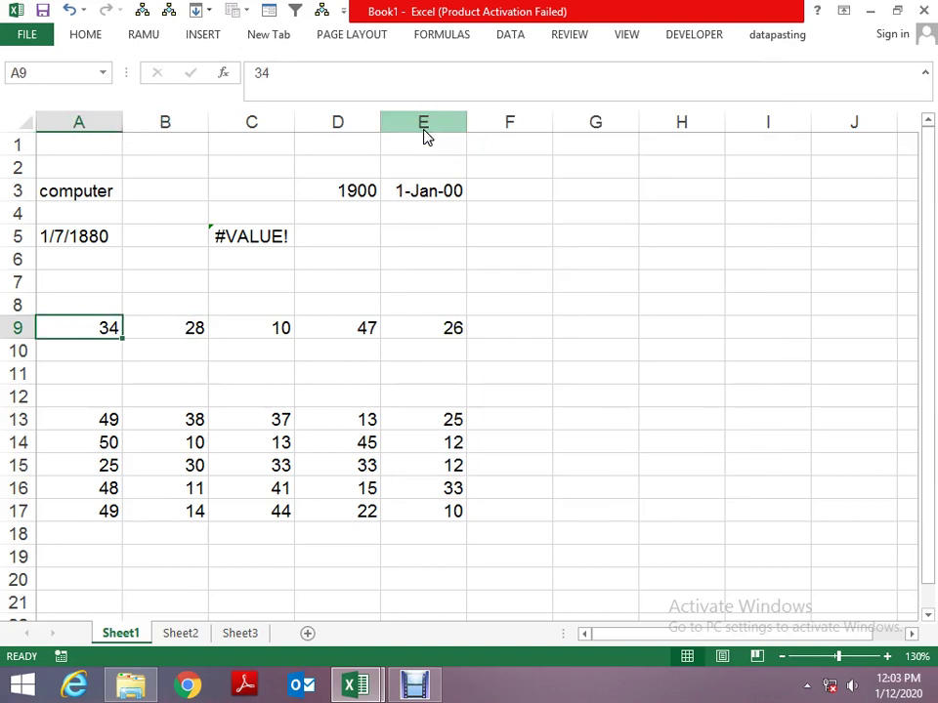
pyautogui.press('Right')
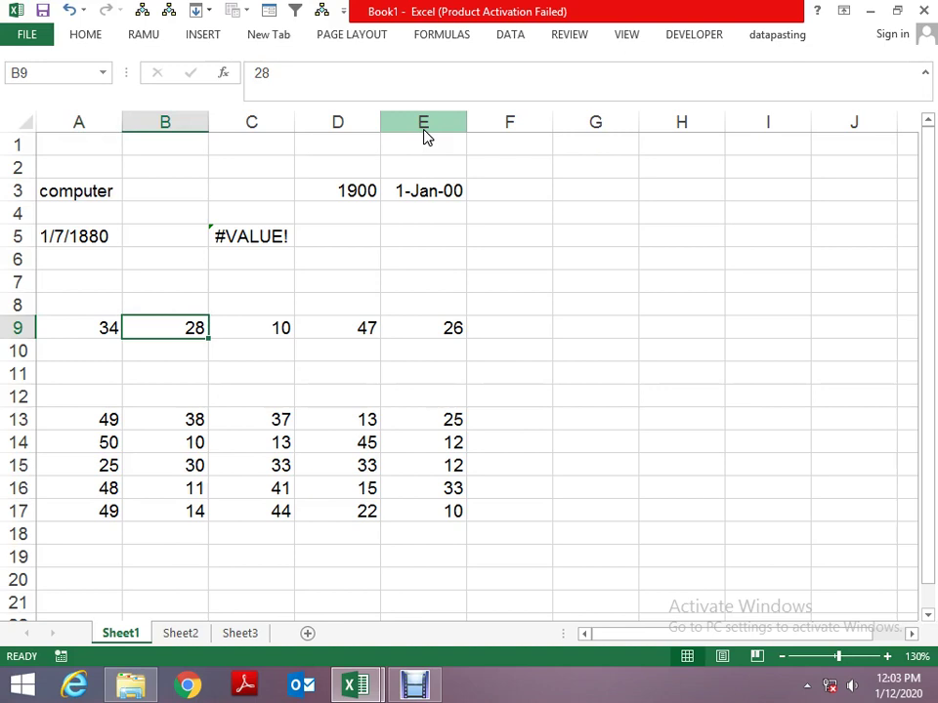
# Step through Loop_1 with F8, adding 5 to each row 9 cell.
pyautogui.hotkey('alt', 'F11')
pyautogui.press('F8')
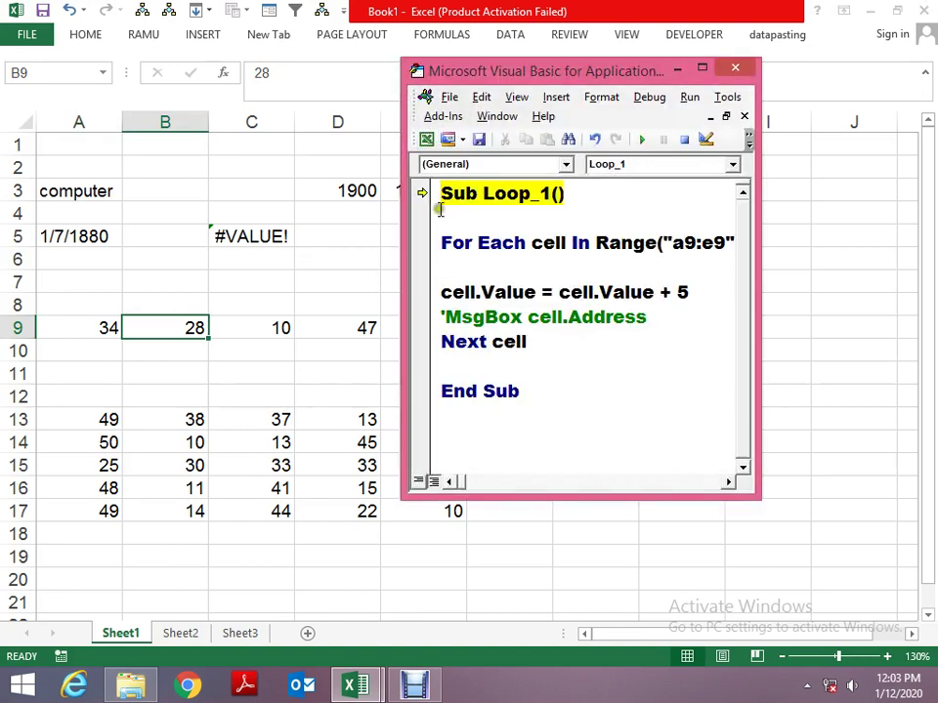
pyautogui.moveTo(574, 77)
pyautogui.mouseDown()
pyautogui.moveTo(779, 93)
pyautogui.moveTo(673, 52)
pyautogui.mouseUp()
pyautogui.press('F8')
pyautogui.press('F8')
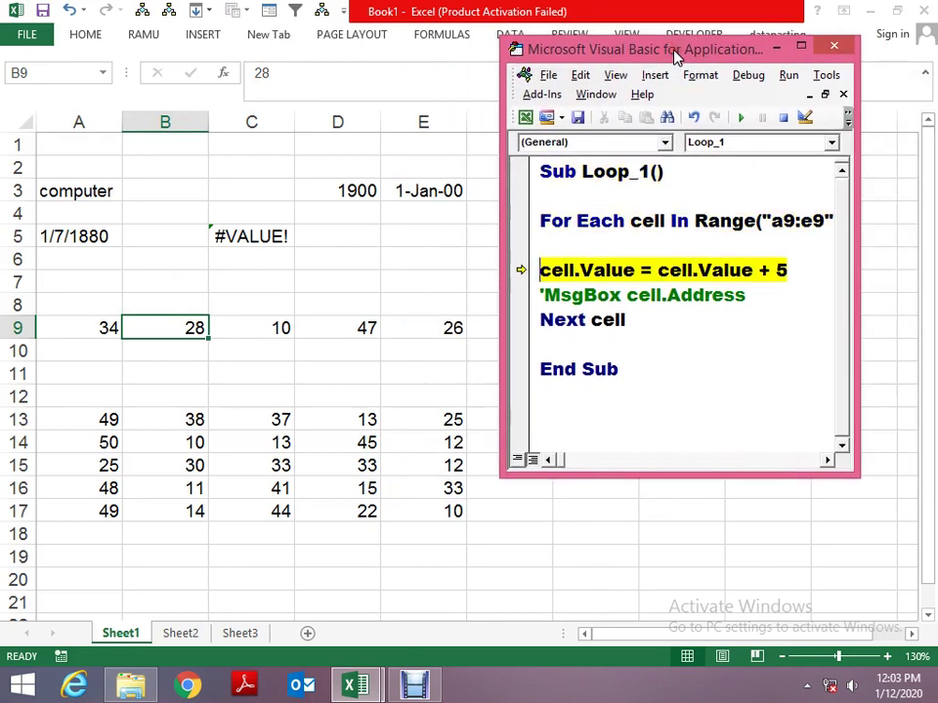
pyautogui.press('F8')
pyautogui.press('F8')
pyautogui.press('F8')
pyautogui.press('F8')
pyautogui.press('F8')
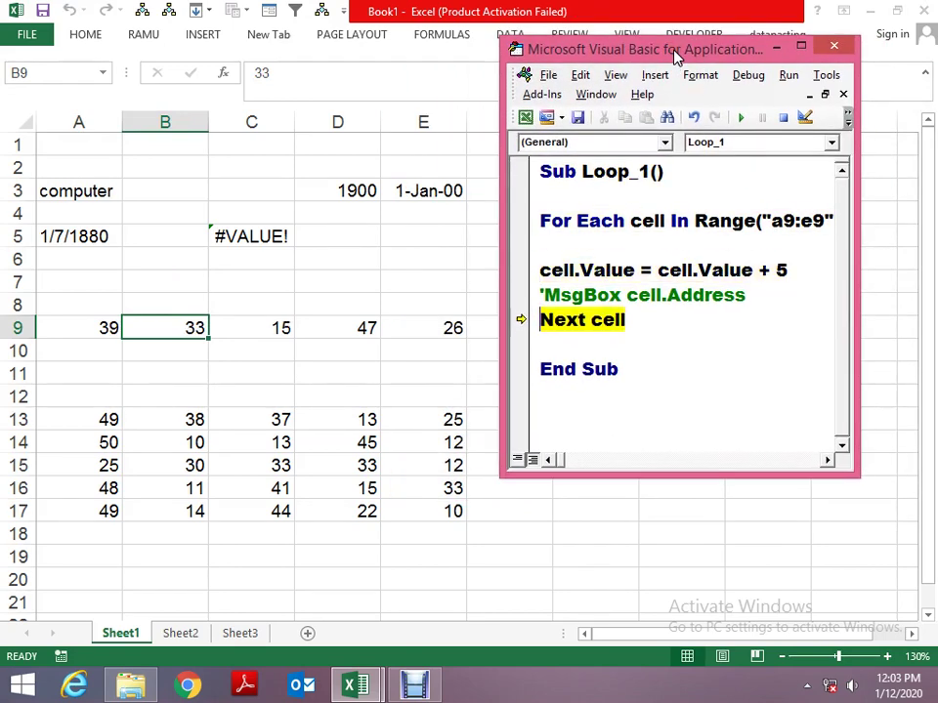
pyautogui.press('F8')
pyautogui.press('F8')
pyautogui.press('F8')
pyautogui.press('F8')
# On the worksheet, autofit columns A–E, then undo the width change.
pyautogui.hotkey('alt', 'F11')
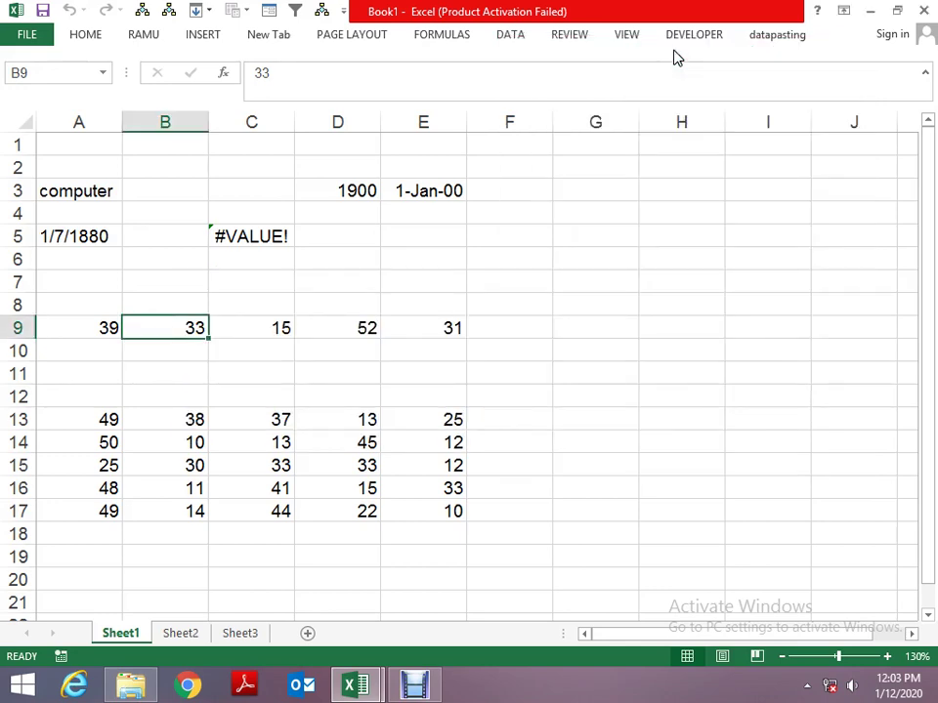
pyautogui.hotkey('ctrl', 'a')
pyautogui.press('alt')
pyautogui.press('h')
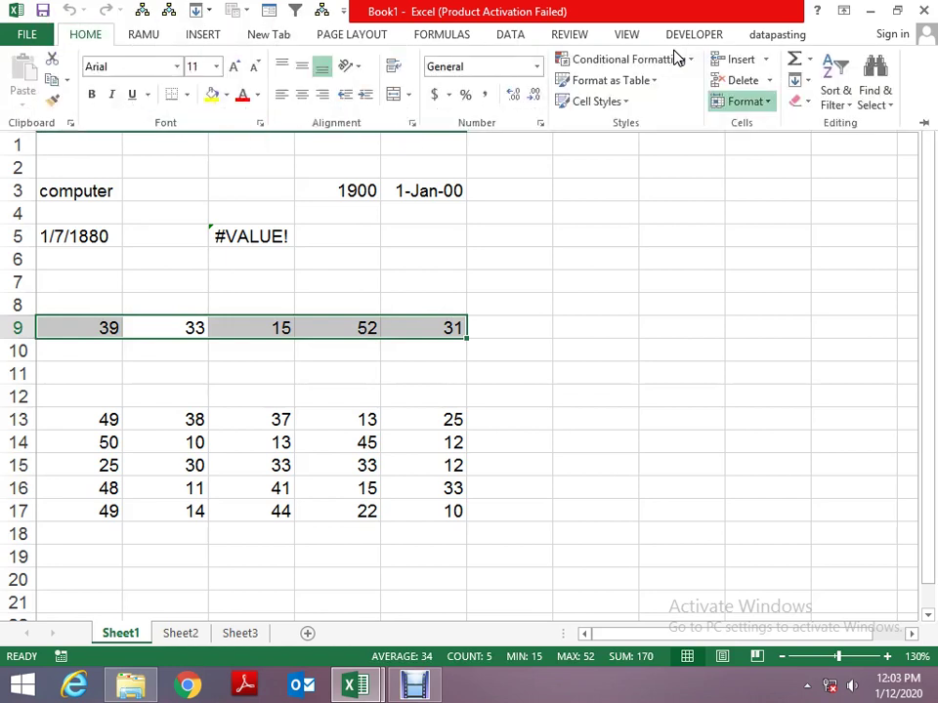
pyautogui.press('o')
pyautogui.press('i')
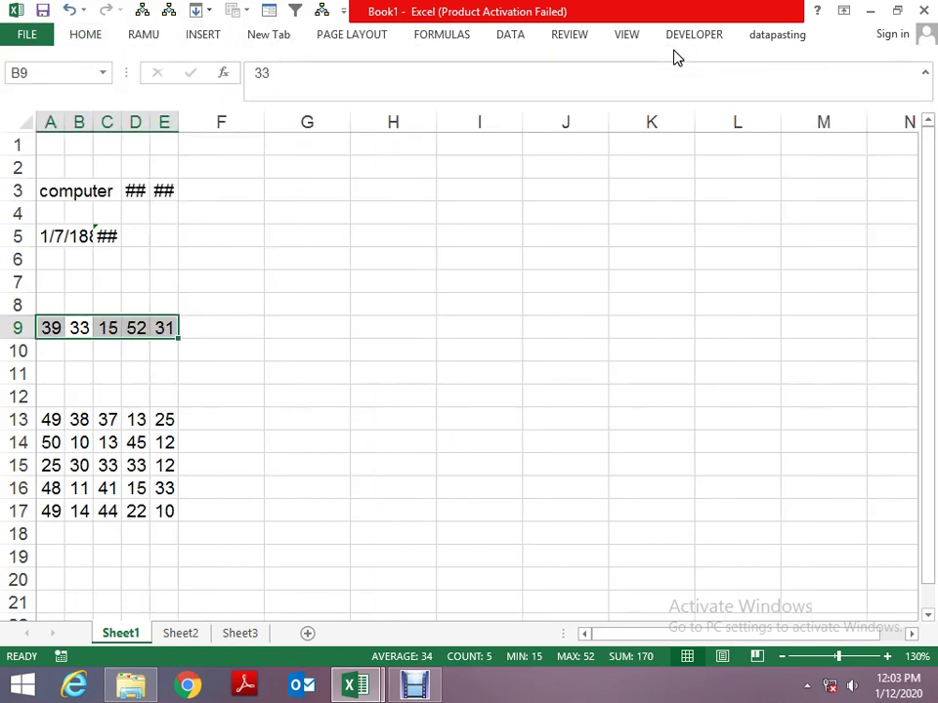
pyautogui.hotkey('ctrl', 'a')
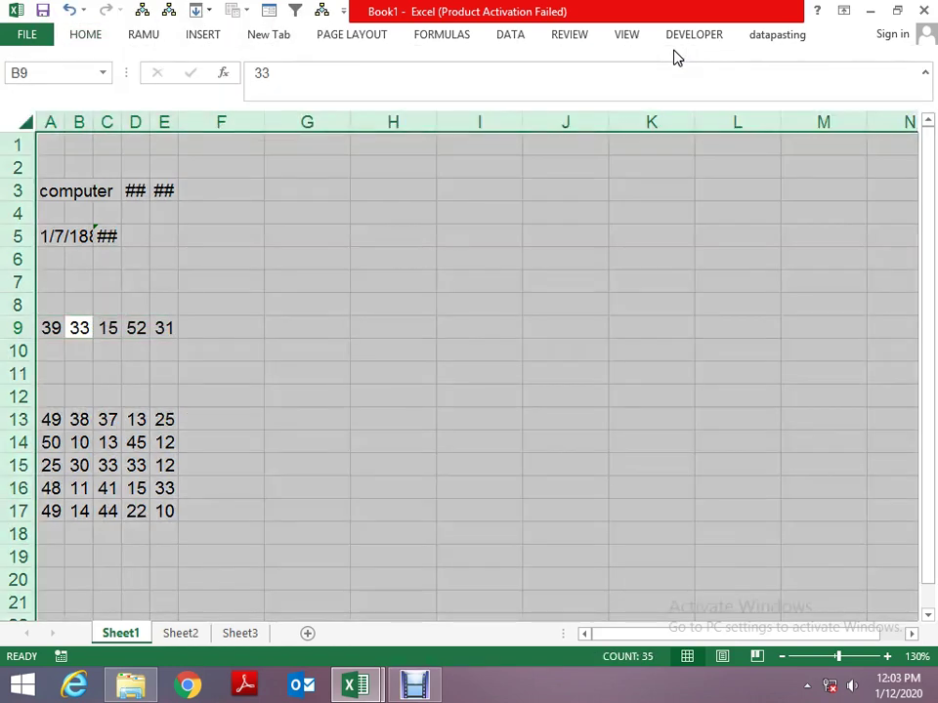
pyautogui.press('Up')
pyautogui.hotkey('ctrl', 'z')
pyautogui.press('Up')
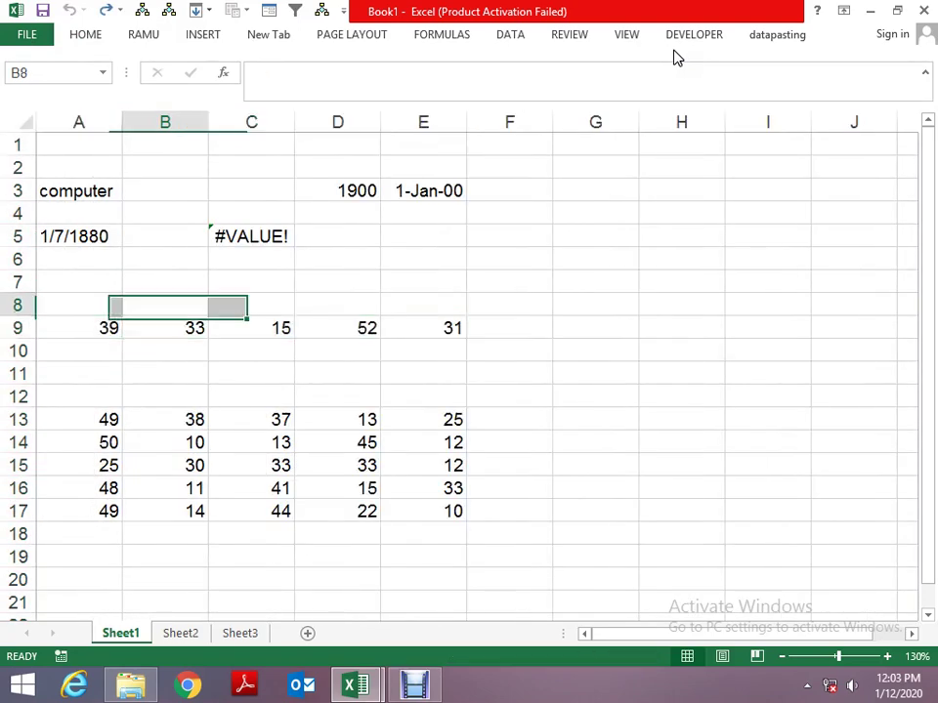
pyautogui.press('Down')
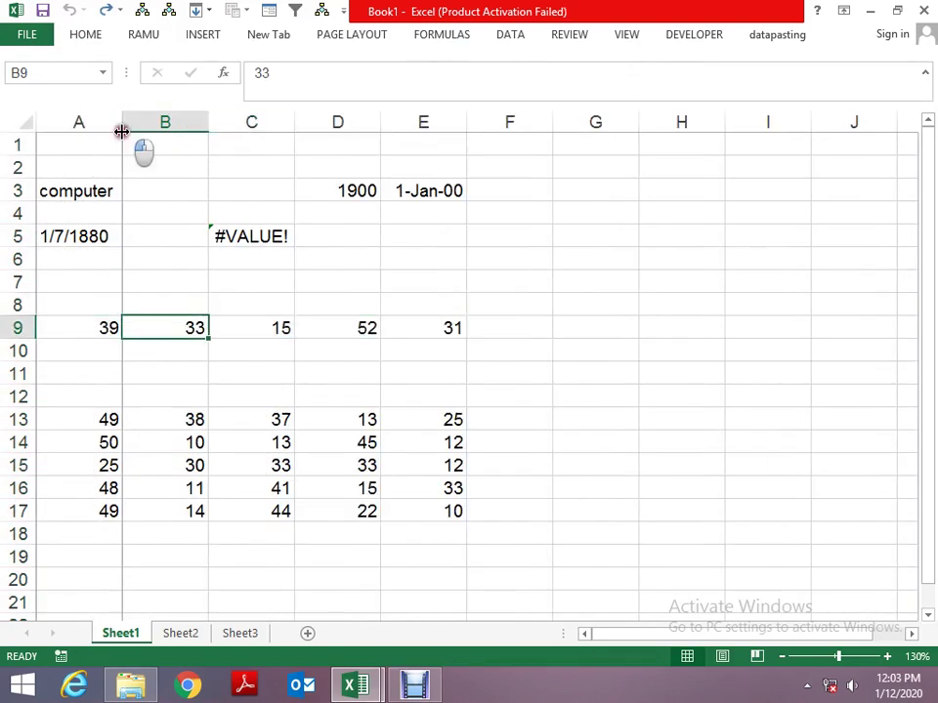
# Narrow column A and repeat the same width for columns B–E.
pyautogui.moveTo(121, 129); pyautogui.dragTo(95, 133)
pyautogui.press('F4')
pyautogui.press('Right')
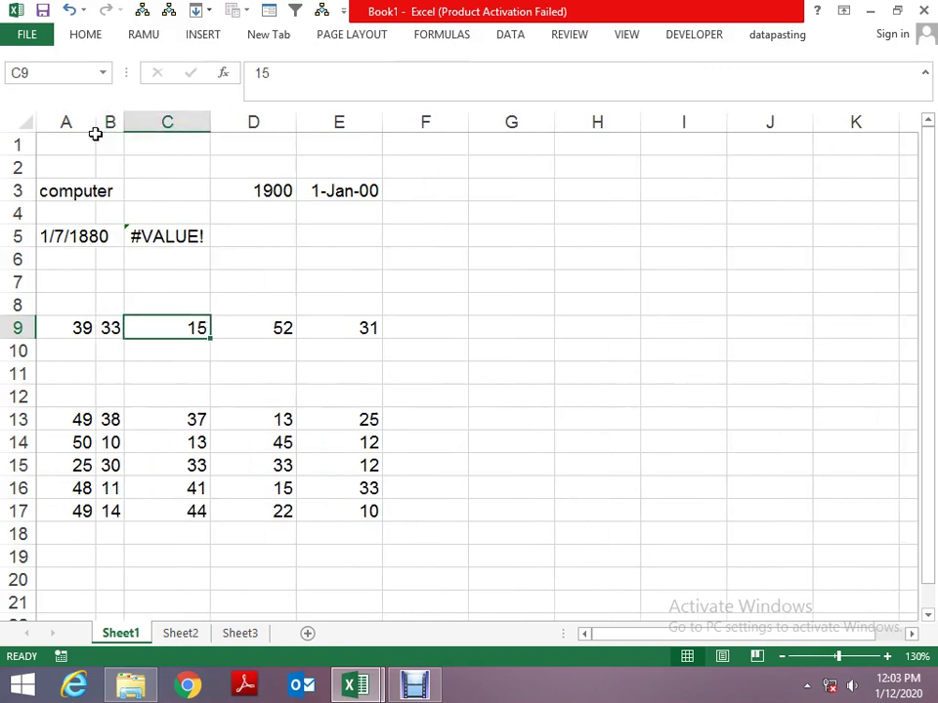
pyautogui.press('F4')
pyautogui.press('Right')
pyautogui.press('F4')
pyautogui.press('Right')
pyautogui.press('F4')
pyautogui.press('Right')
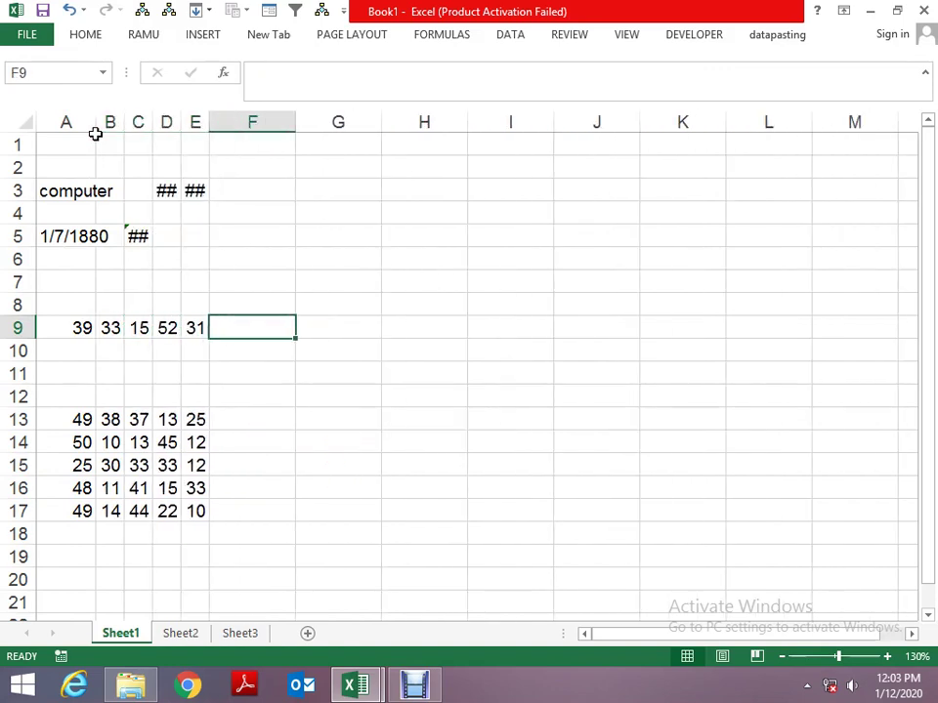
# Finish stepping Loop_1 to End Sub and maximise the VBA editor.
pyautogui.hotkey('alt', 'F11')
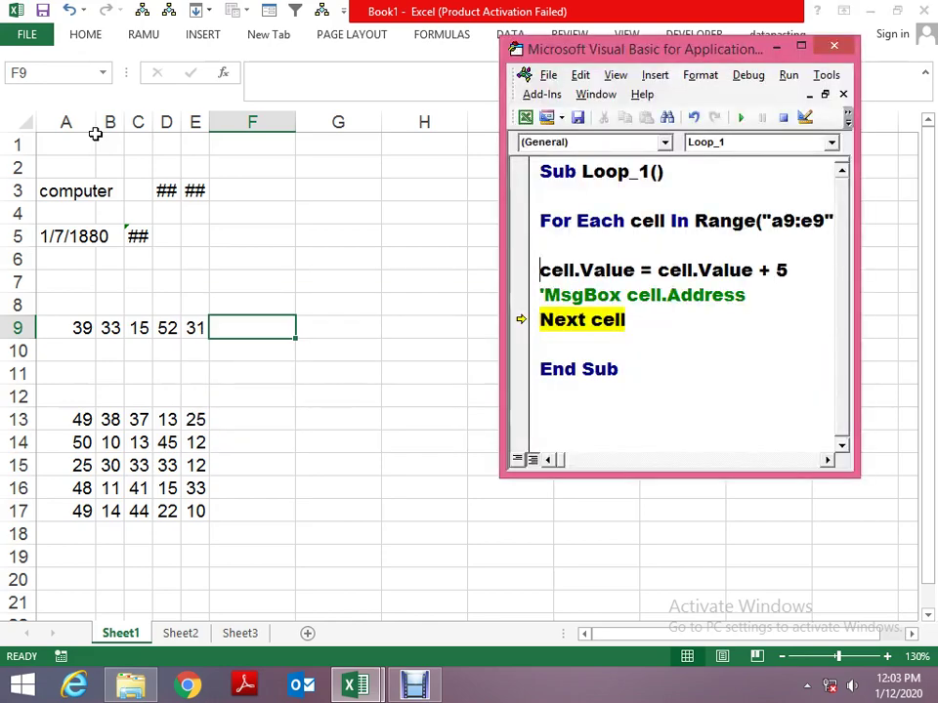
pyautogui.press('F8')
pyautogui.press('F8')
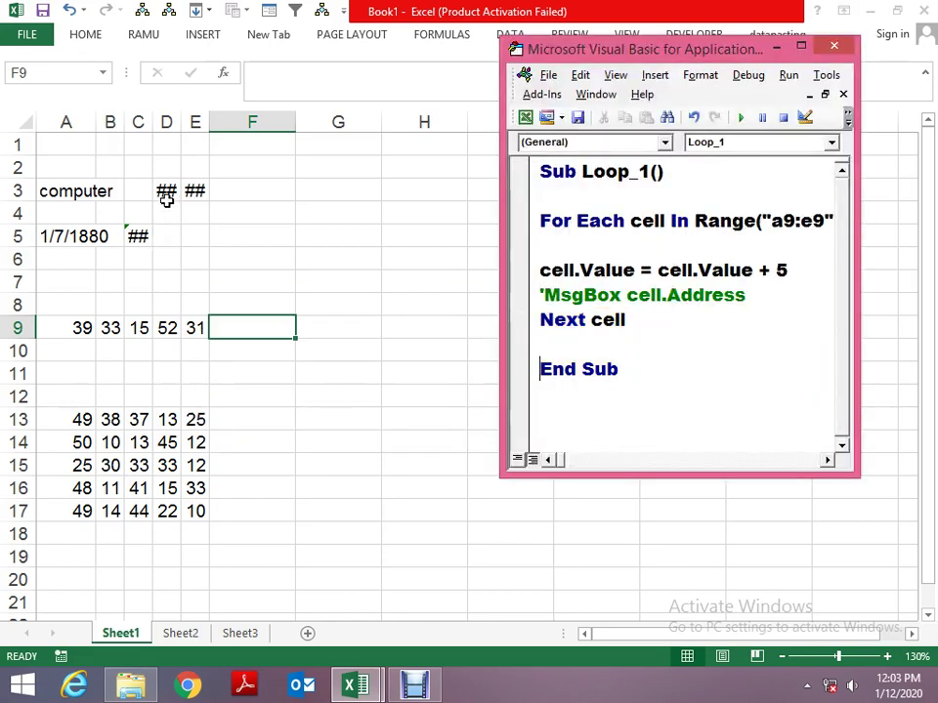
pyautogui.hotkey('alt', 'space')
pyautogui.press('x')
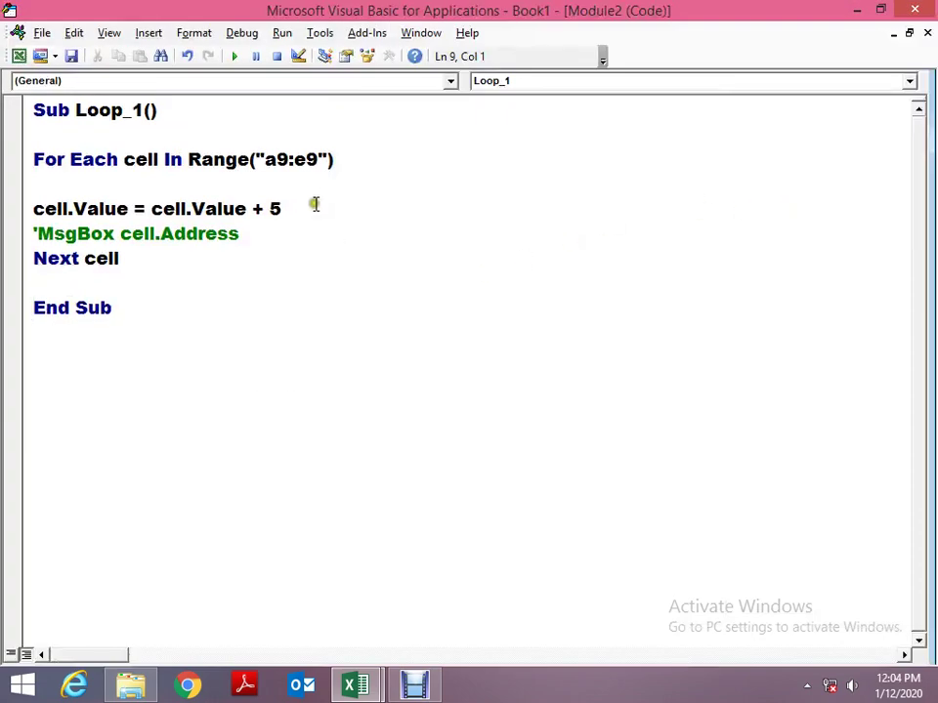
# Start a new macro Sub LOop_2, replacing the invalid hyphen with an underscore.
pyautogui.press('Down')
pyautogui.write('sub ')
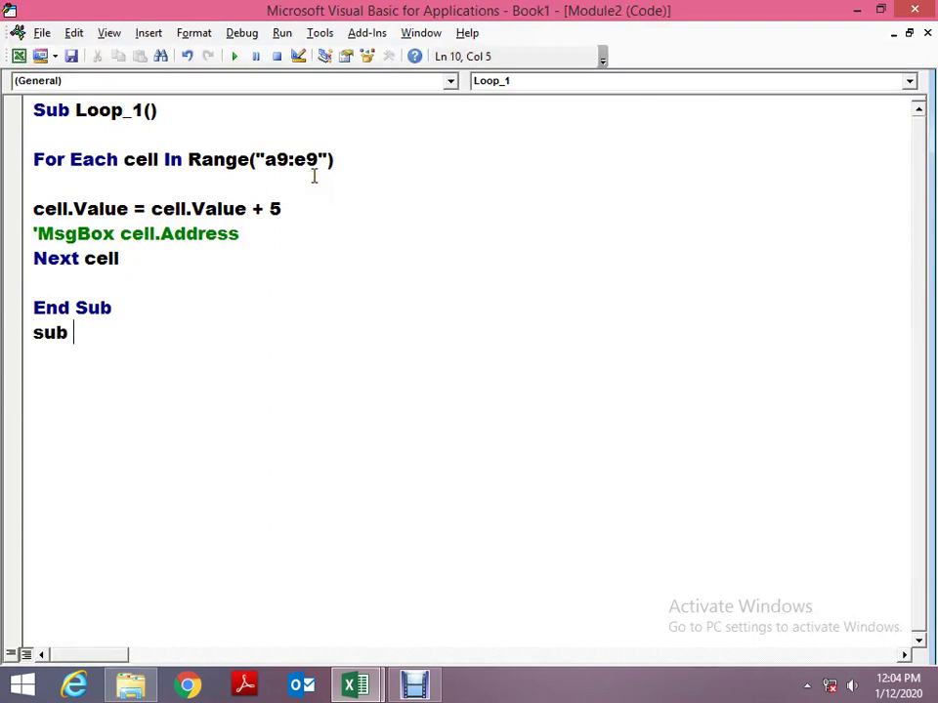
pyautogui.write('LOop-')
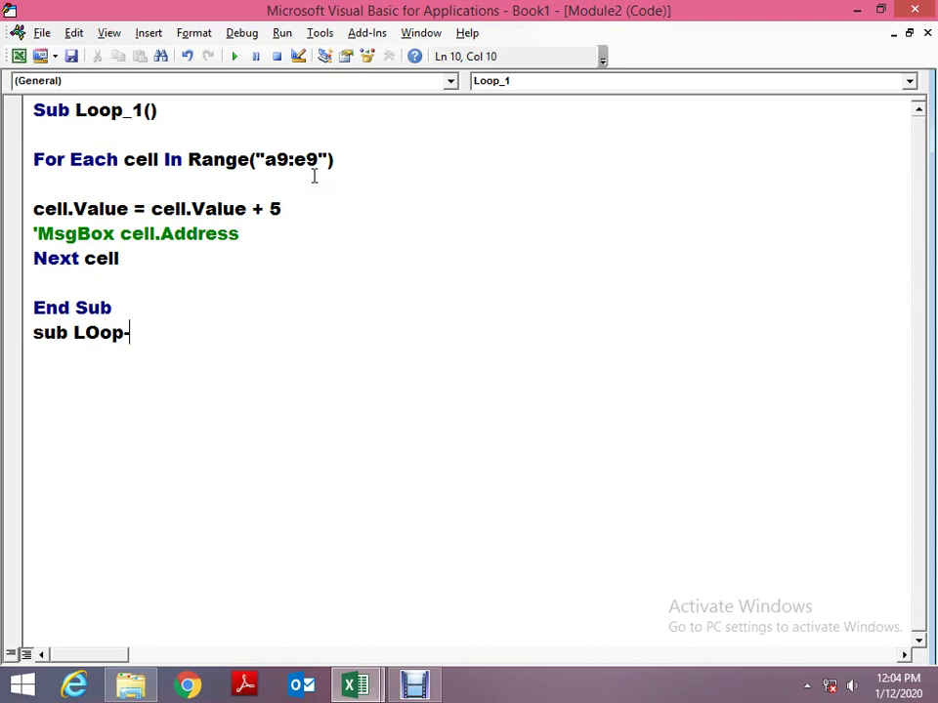
pyautogui.write('2')
pyautogui.press('Return')
pyautogui.press('Return')
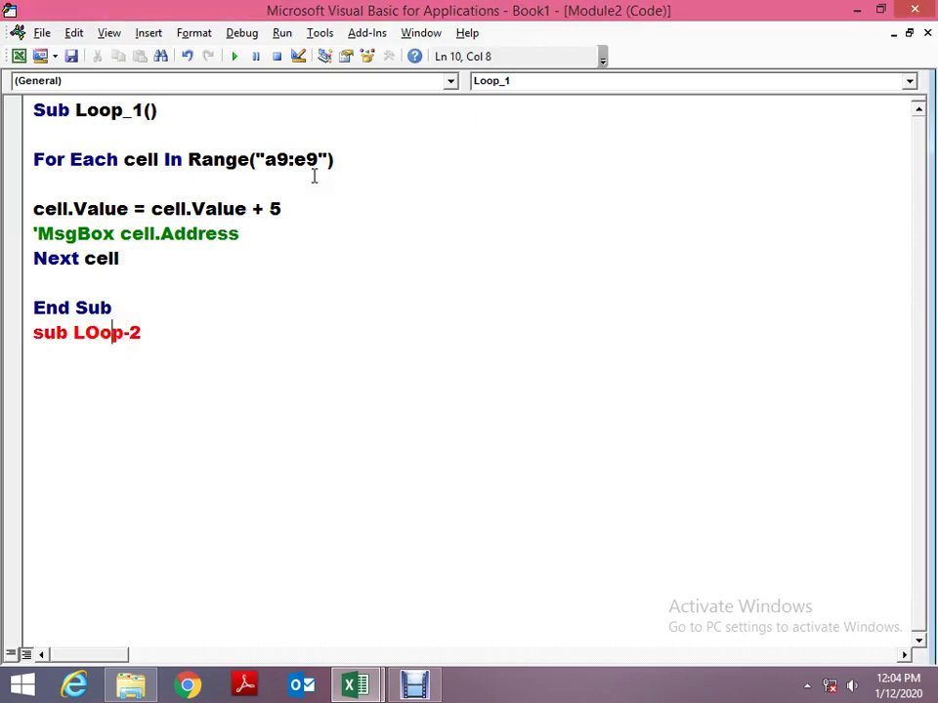
pyautogui.press('Delete')
pyautogui.write('_')
pyautogui.press('Return')
# Add a For i = 1 To 5 … Next i loop inside LOop_2.
pyautogui.write('f')
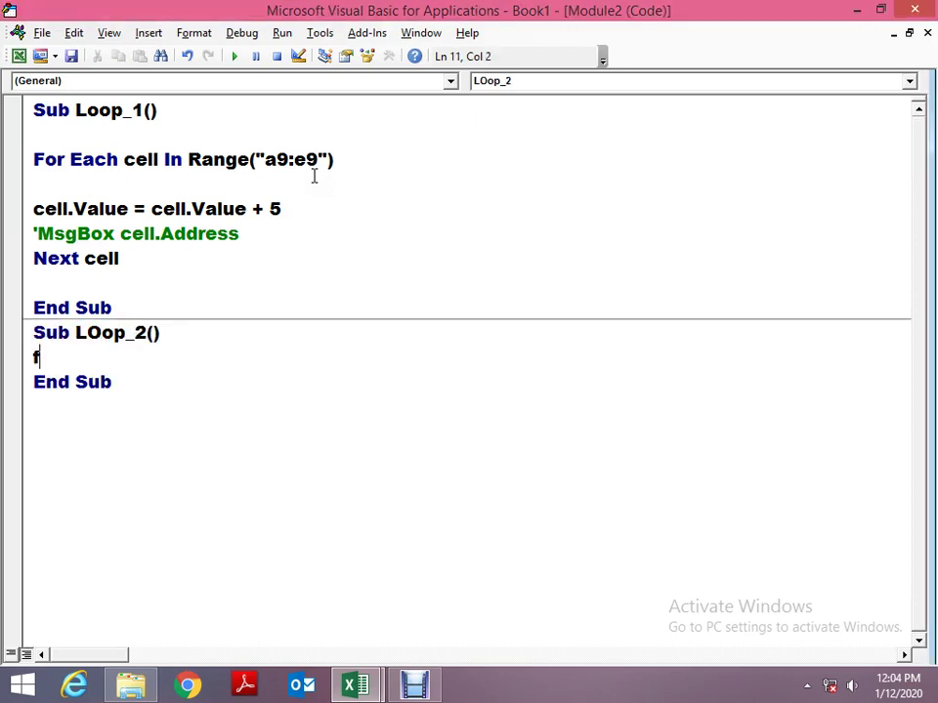
pyautogui.write('or i ')
pyautogui.write('= 9')
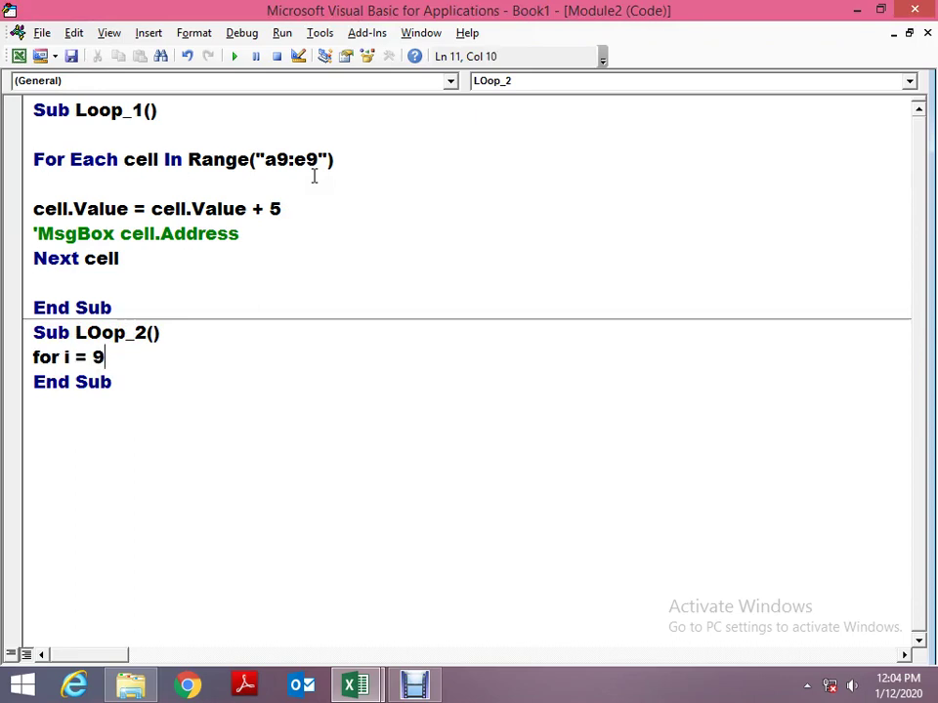
pyautogui.press('BackSpace')
pyautogui.hotkey('alt', 'F11')
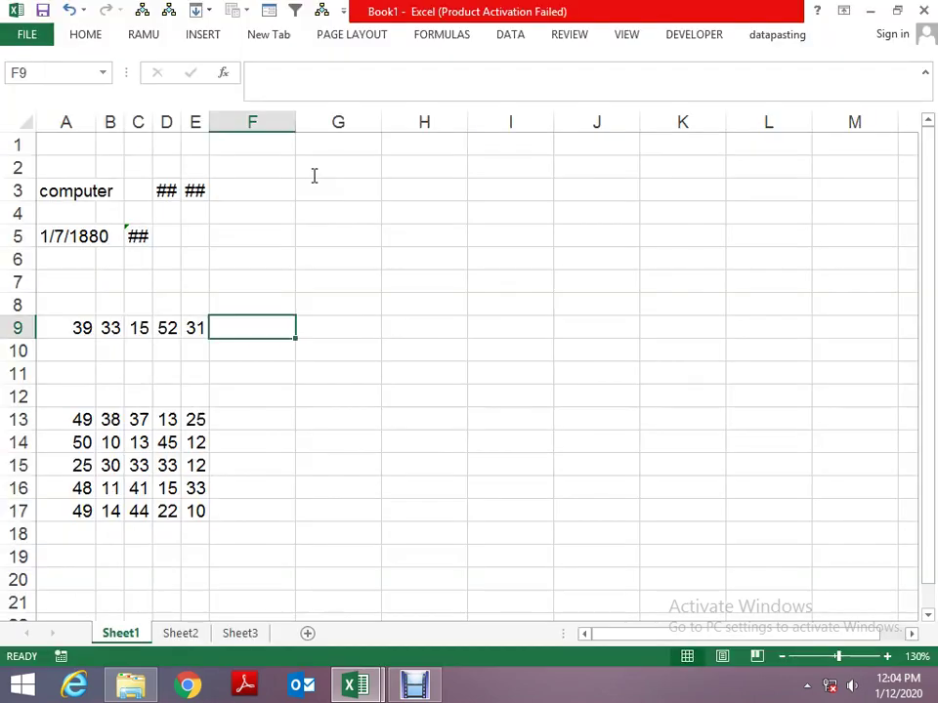
pyautogui.press('Left')
pyautogui.press('Left')
pyautogui.hotkey('alt', 'F11')
pyautogui.write('1 t')
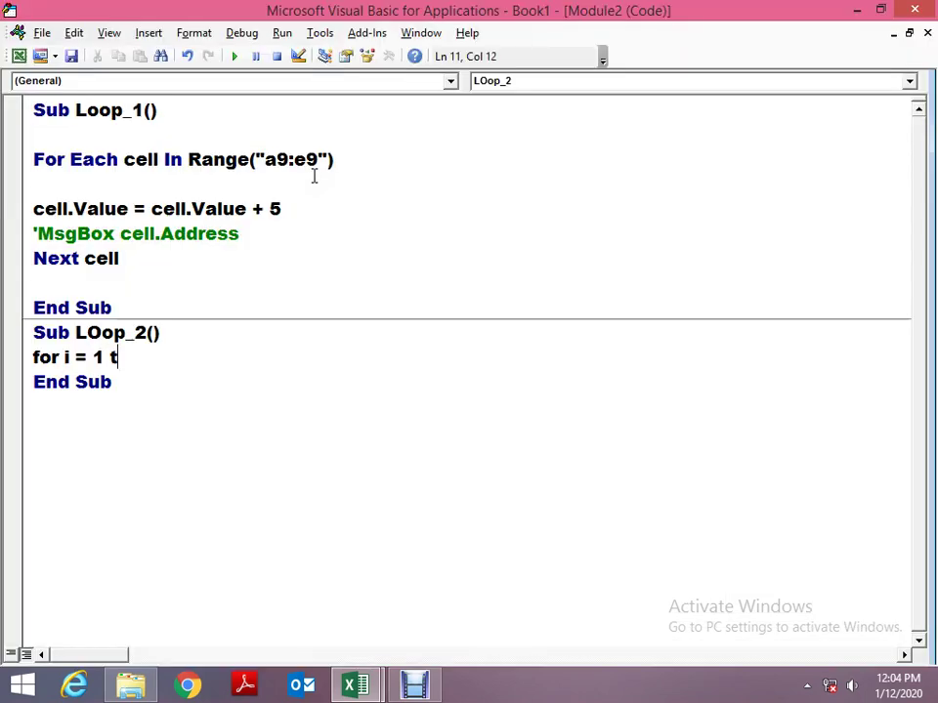
pyautogui.write('o 5')
pyautogui.press('Return')
pyautogui.press('Return')
pyautogui.write('n')
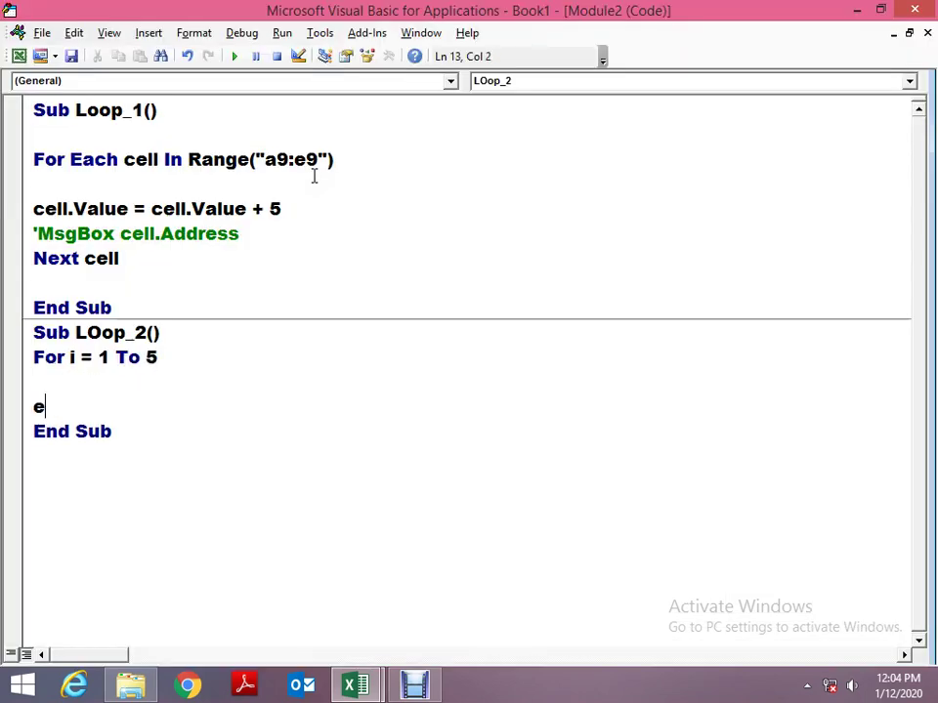
pyautogui.write('ext i')
pyautogui.press('Up')
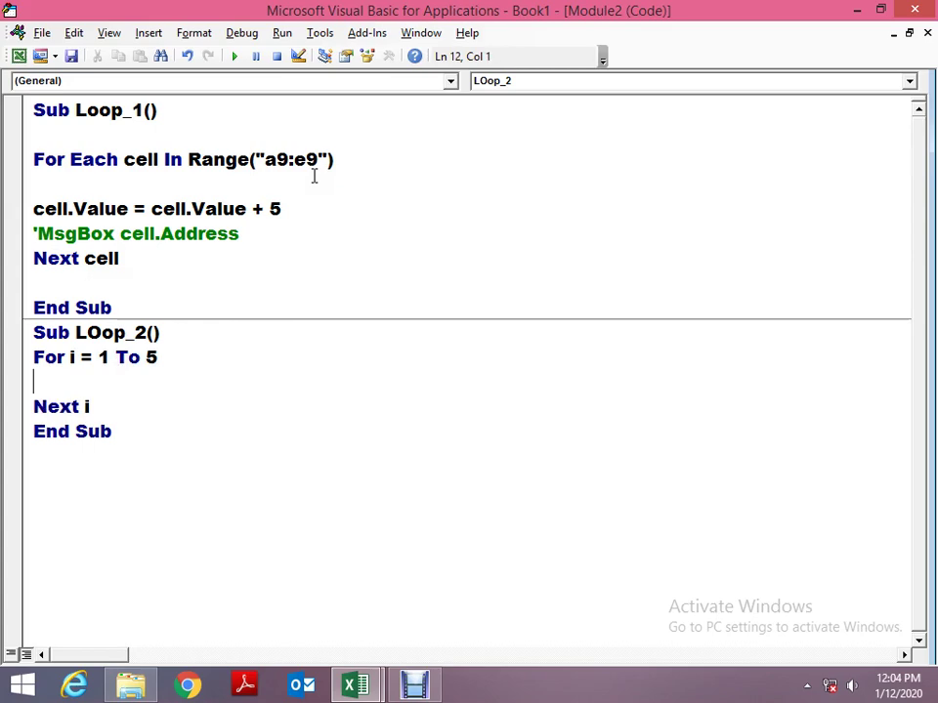
pyautogui.press('Up')
pyautogui.press('Down')
# Begin the loop body with cells(9,i).value= referring to the row 9 cells.
pyautogui.hotkey('alt', 'F11')
pyautogui.press('Left')
pyautogui.press('Left')
pyautogui.press('Left')
pyautogui.press('Right')
pyautogui.press('Right')
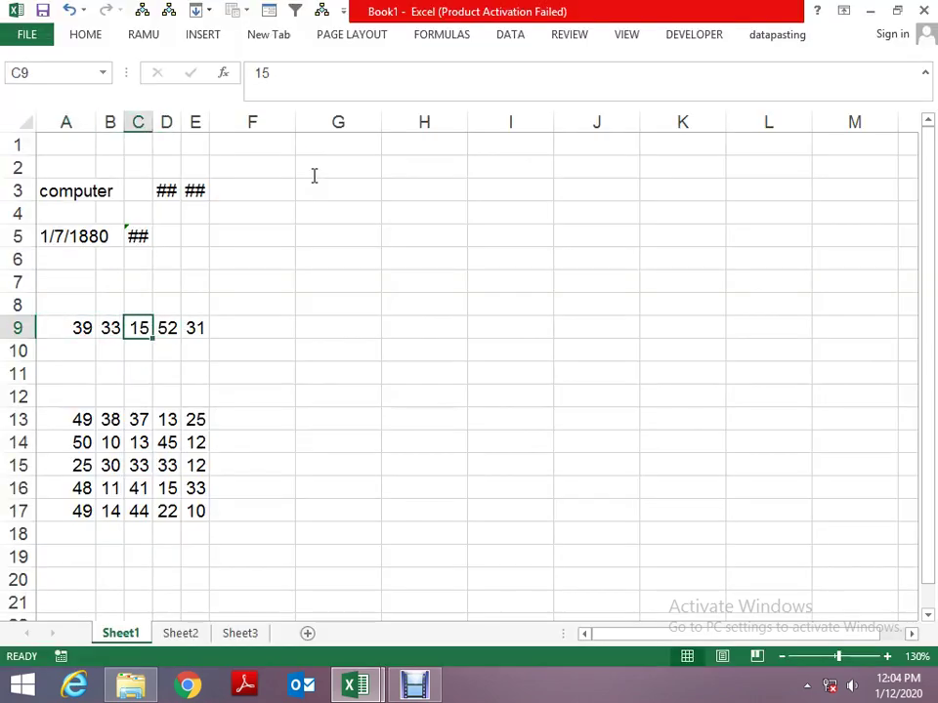
pyautogui.press('Right')
pyautogui.hotkey('alt', 'F11')
pyautogui.press('Return')
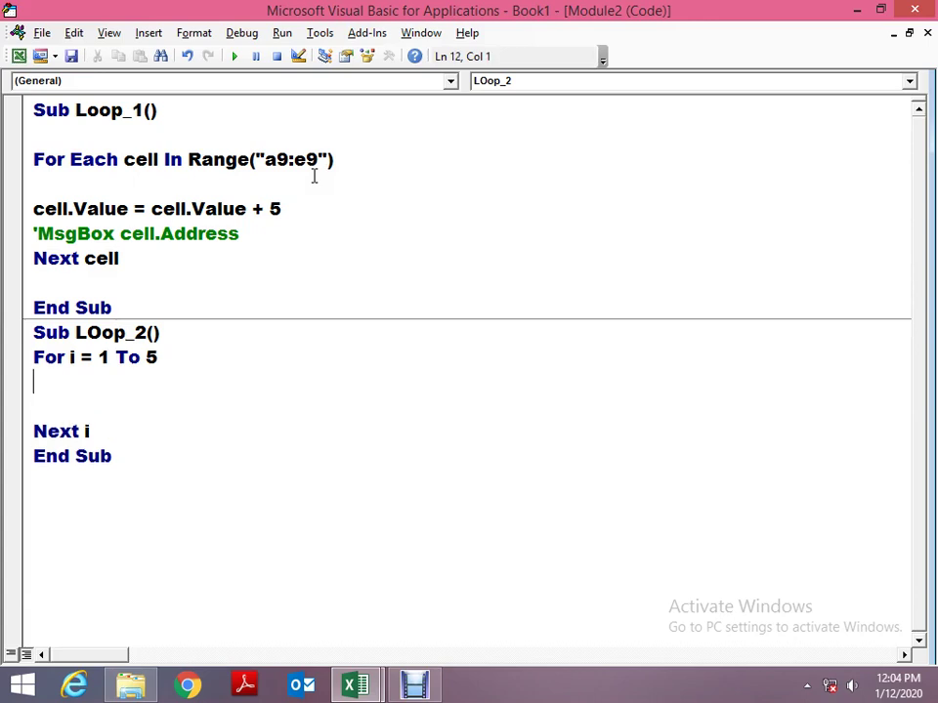
pyautogui.press('Return')
pyautogui.write('ce')
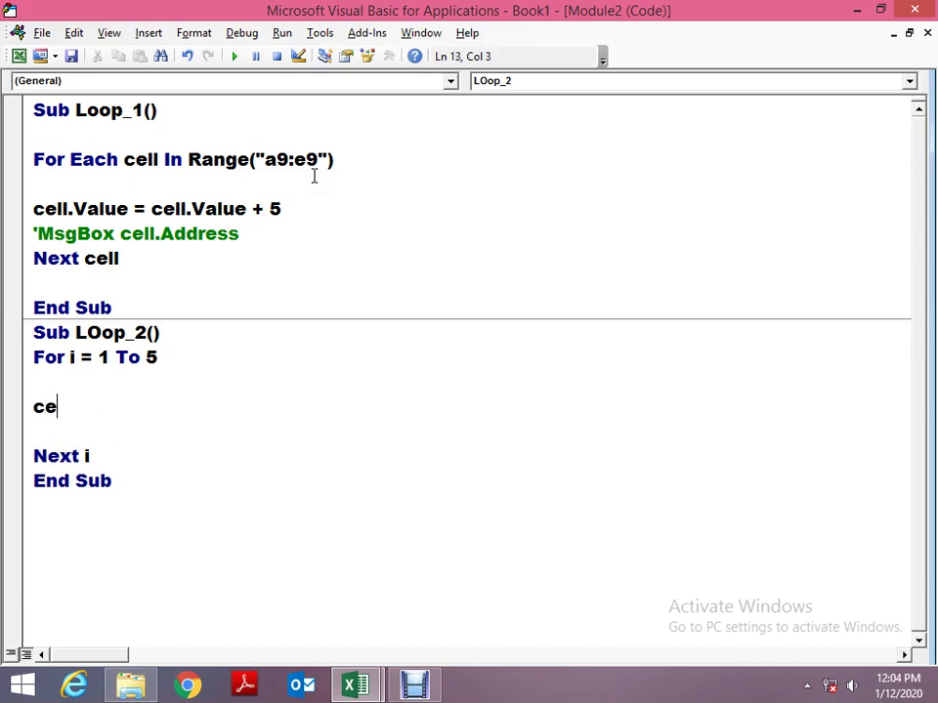
pyautogui.write('lls(')
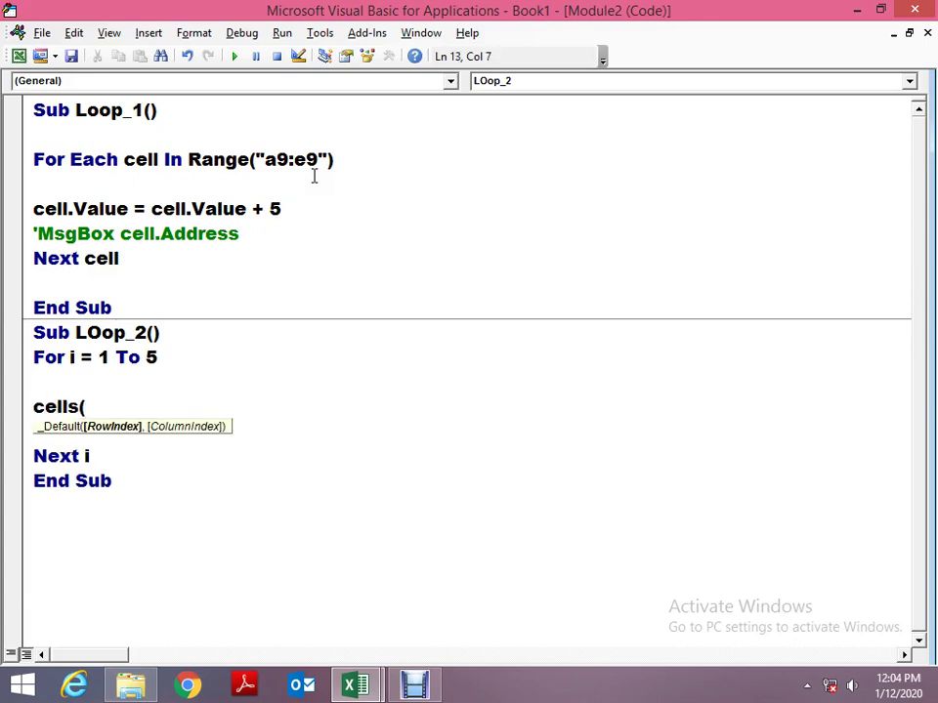
pyautogui.hotkey('alt', 'F11')
pyautogui.press('Left')
pyautogui.press('Left')
pyautogui.press('Left')
pyautogui.hotkey('alt', 'F11')
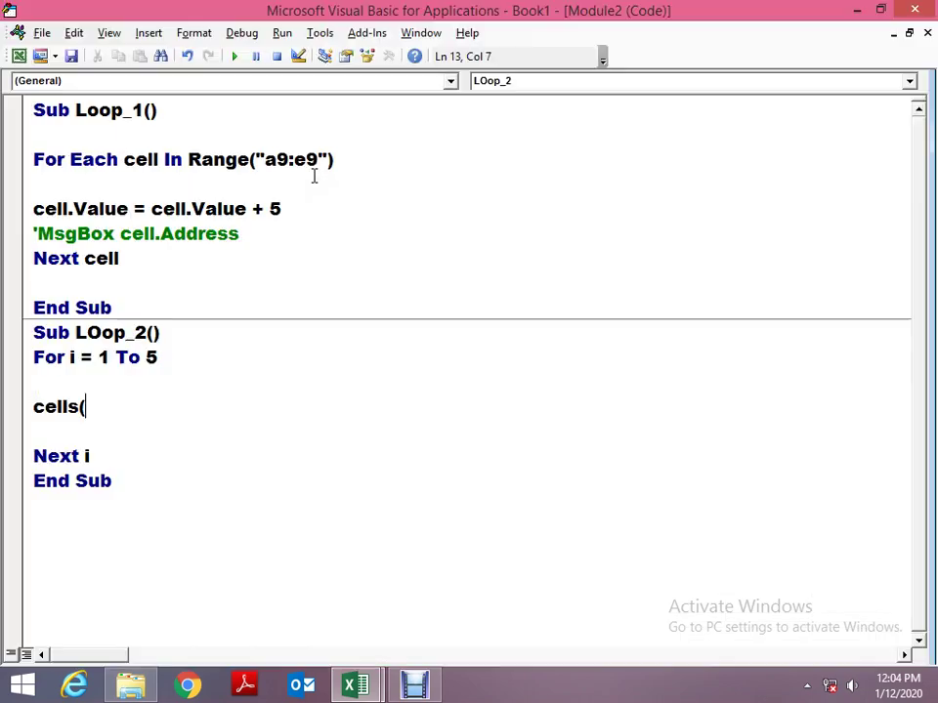
pyautogui.write('9,i')
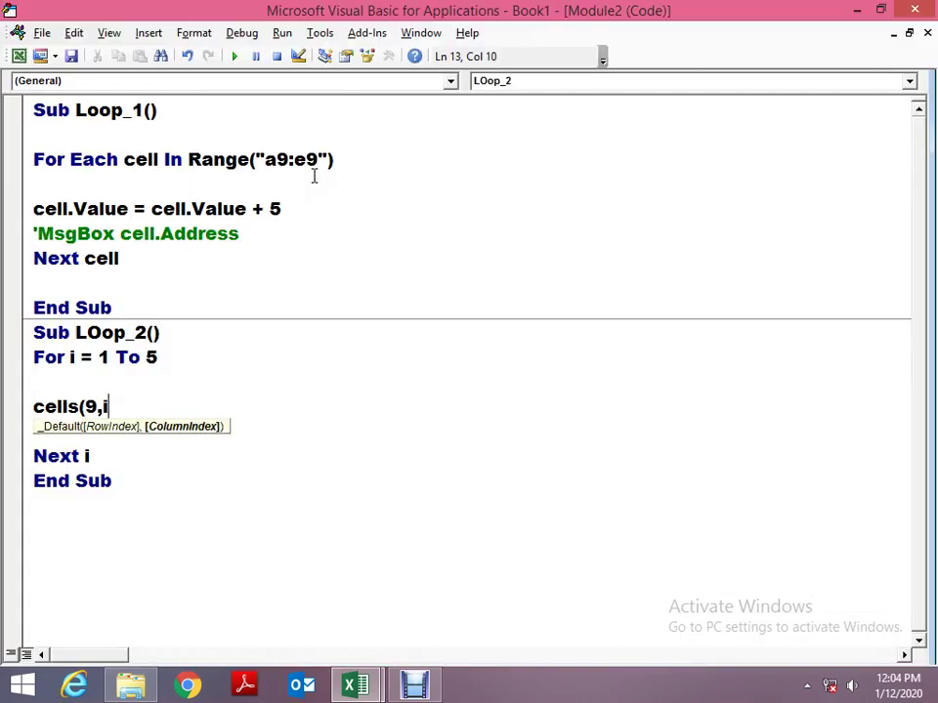
pyautogui.write(').value')
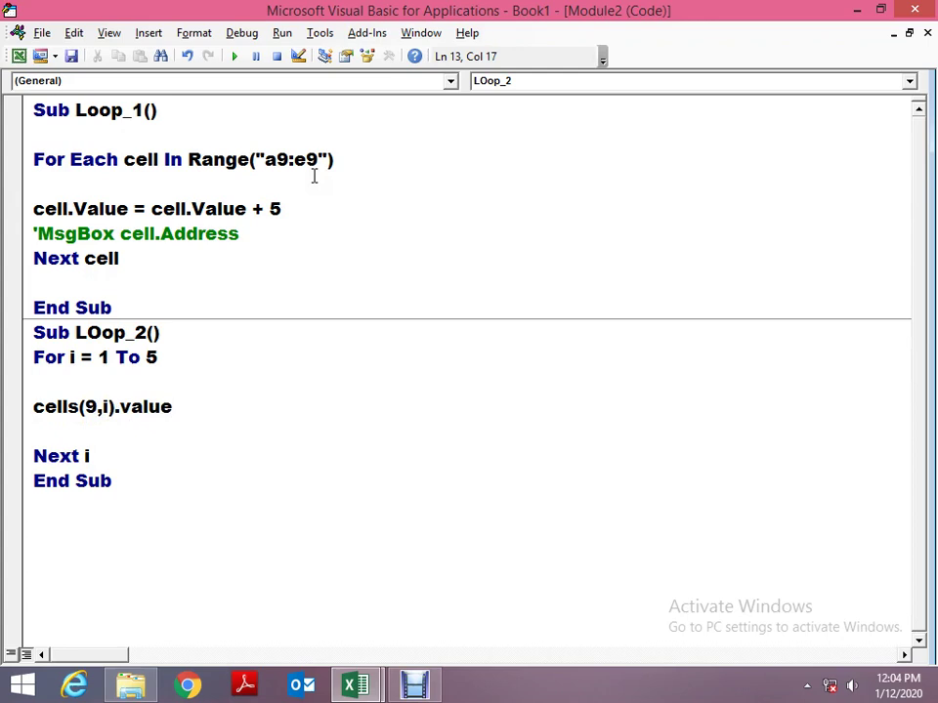
pyautogui.write('=')
# Change the loop line to MsgBox Cells(9, i).Value and restore the editor window.
pyautogui.press('Return')
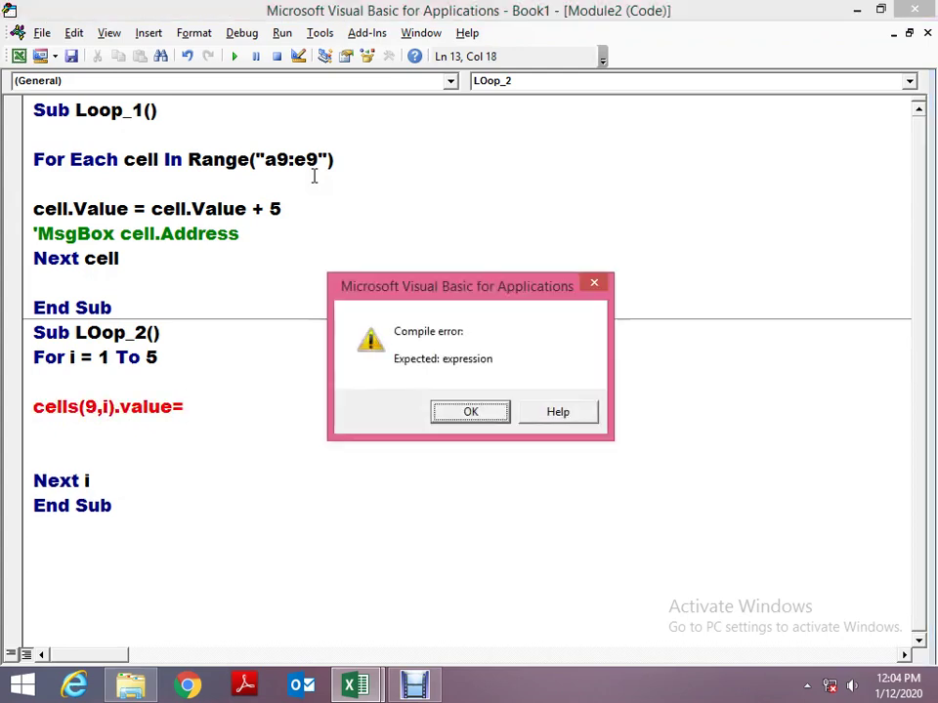
pyautogui.press('Return')
pyautogui.press('BackSpace')
pyautogui.press('Home')
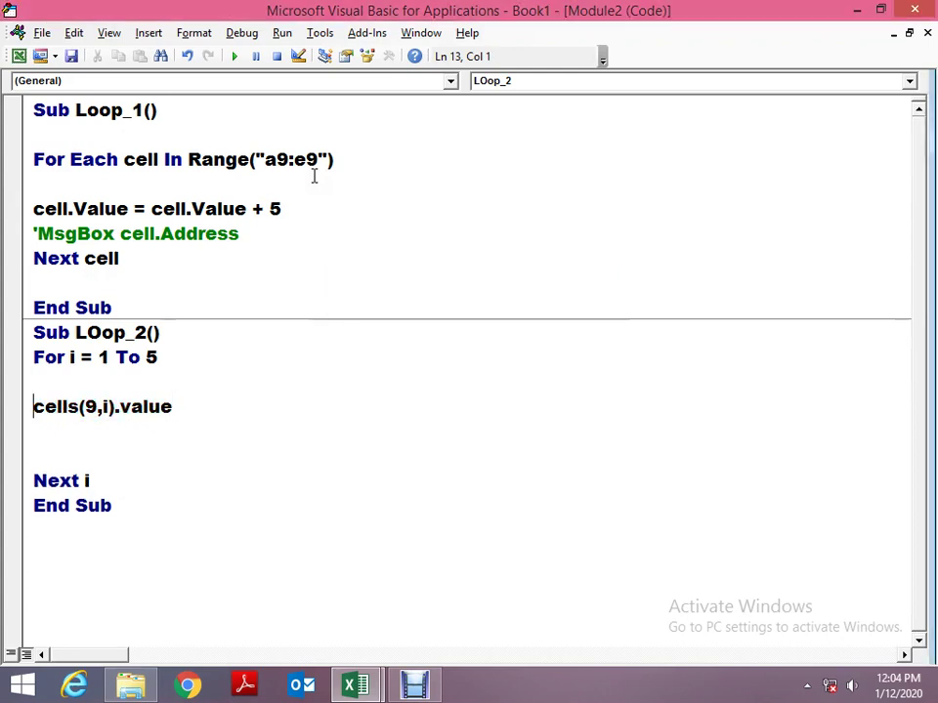
pyautogui.write('msgbox')
pyautogui.press('Up')
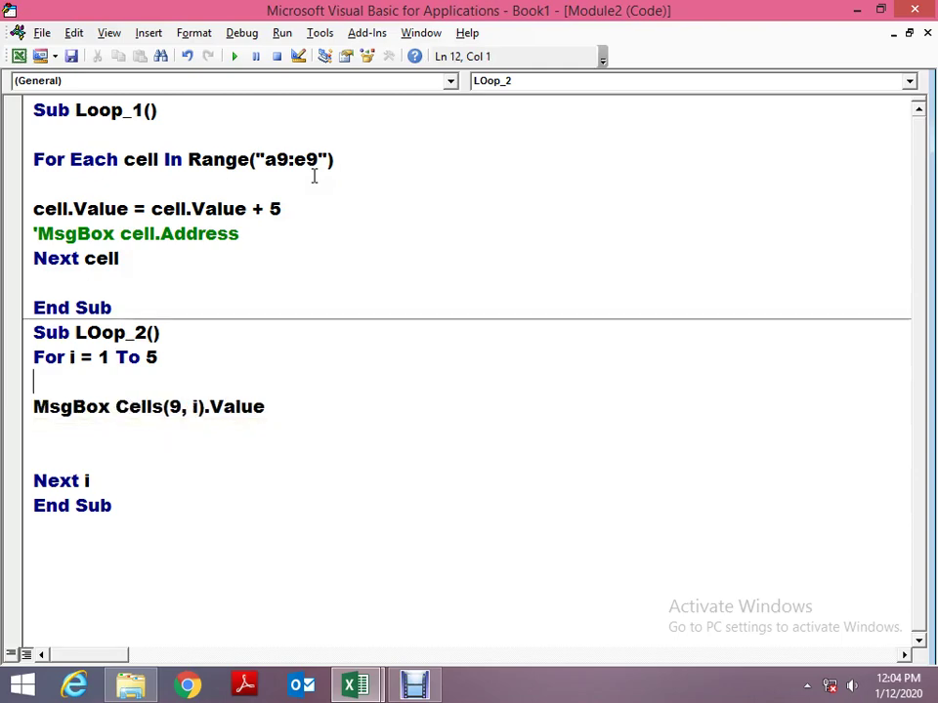
pyautogui.hotkey('alt', 'space')
pyautogui.press('r')
pyautogui.press('Down')
pyautogui.press('Down')
pyautogui.press('Down')
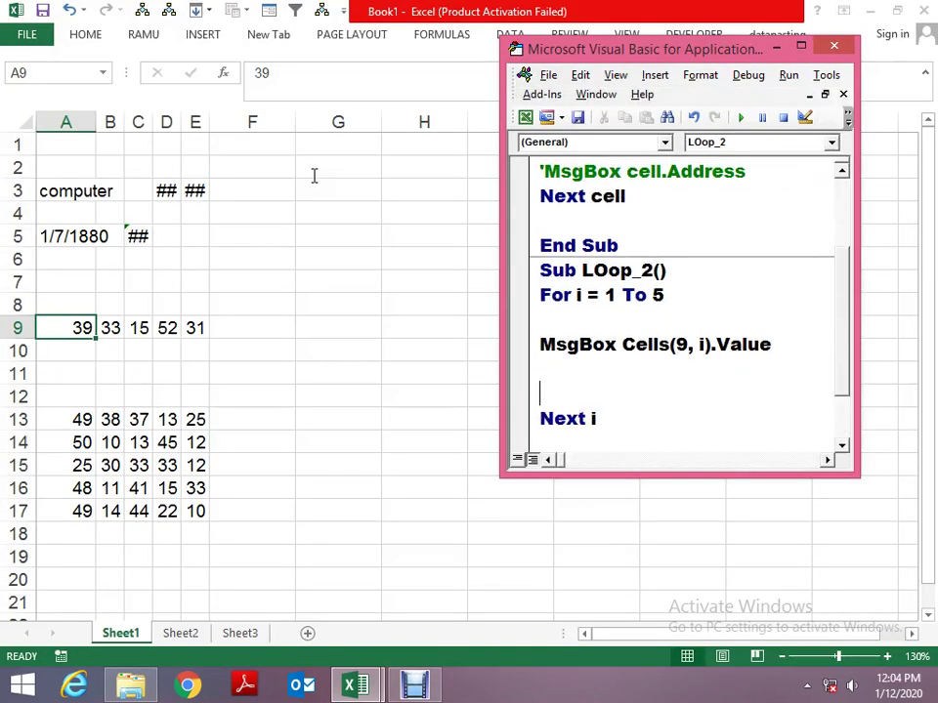
pyautogui.press('Up')
pyautogui.press('Up')
# Step through LOop_2 with F8, dismissing messages showing 39, 33, 15 and 52.
pyautogui.press('F8')
pyautogui.press('F8')
pyautogui.press('F8')
pyautogui.press('F8')
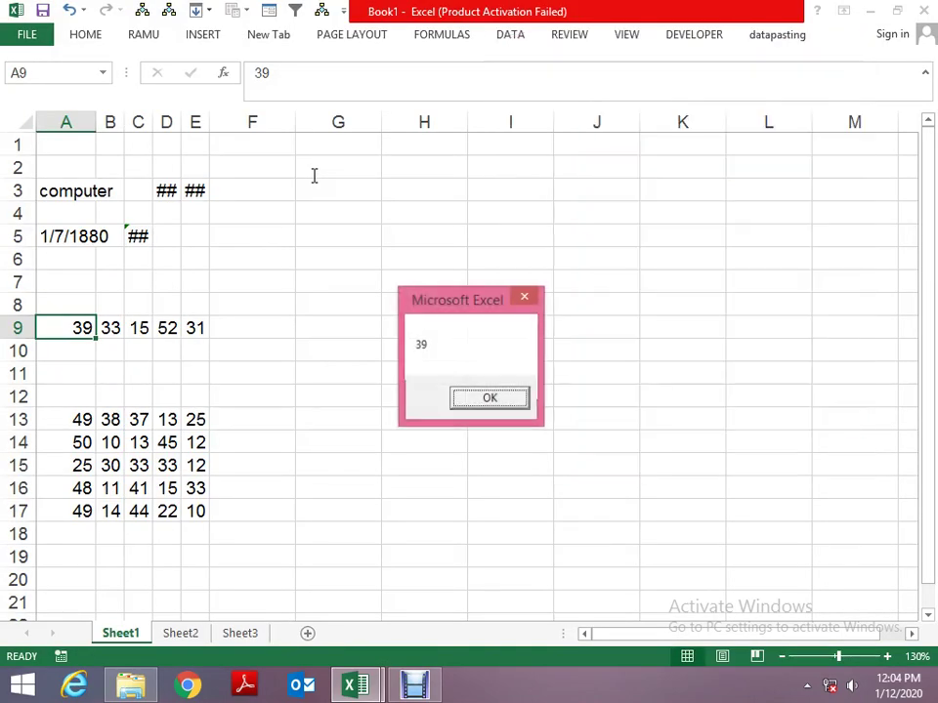
pyautogui.press('Return')
pyautogui.press('F8')
pyautogui.press('F8')
pyautogui.press('Return')
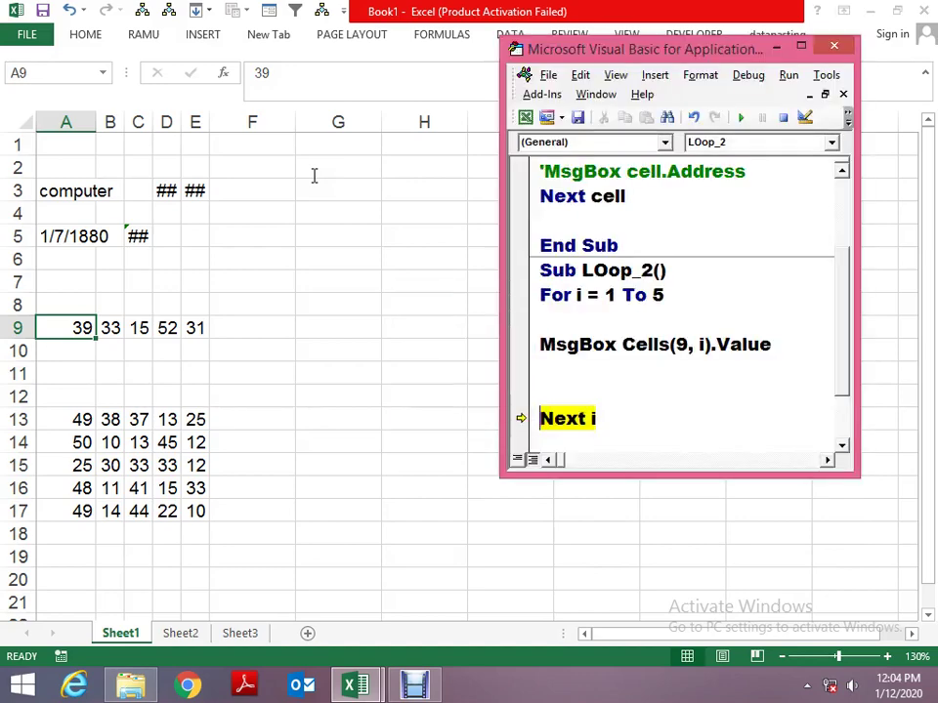
pyautogui.press('F8')
pyautogui.press('F8')
pyautogui.press('Return')
pyautogui.press('F8')
pyautogui.press('F8')
pyautogui.press('Return')
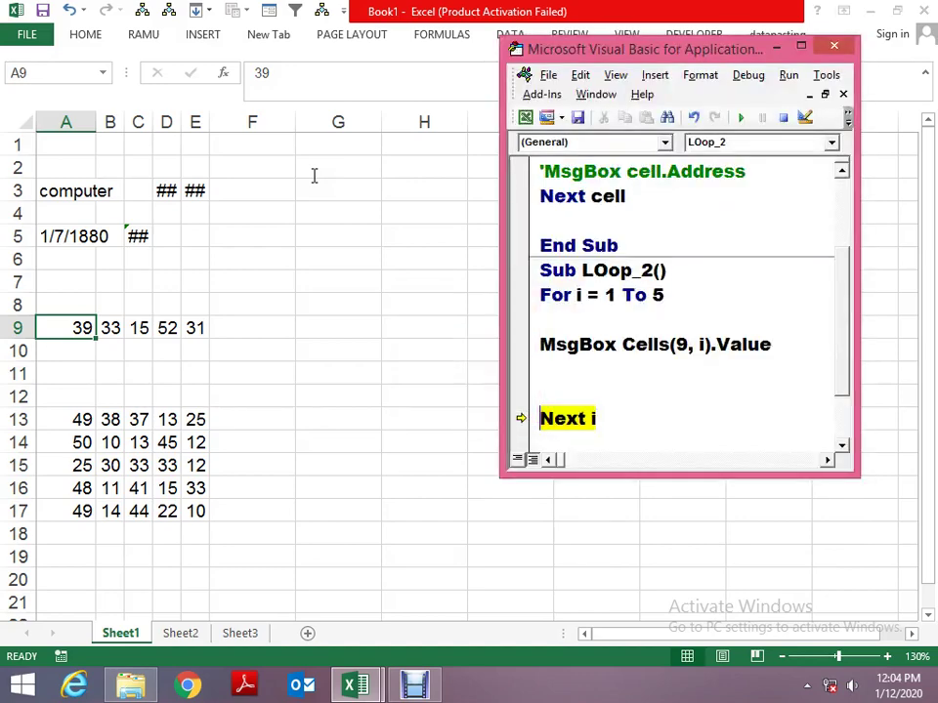
pyautogui.press('F8')
pyautogui.press('F8')
pyautogui.press('Up')
# Remove MsgBox from the loop line, leaving the Cells(9, i).Value reference.
pyautogui.press('End')
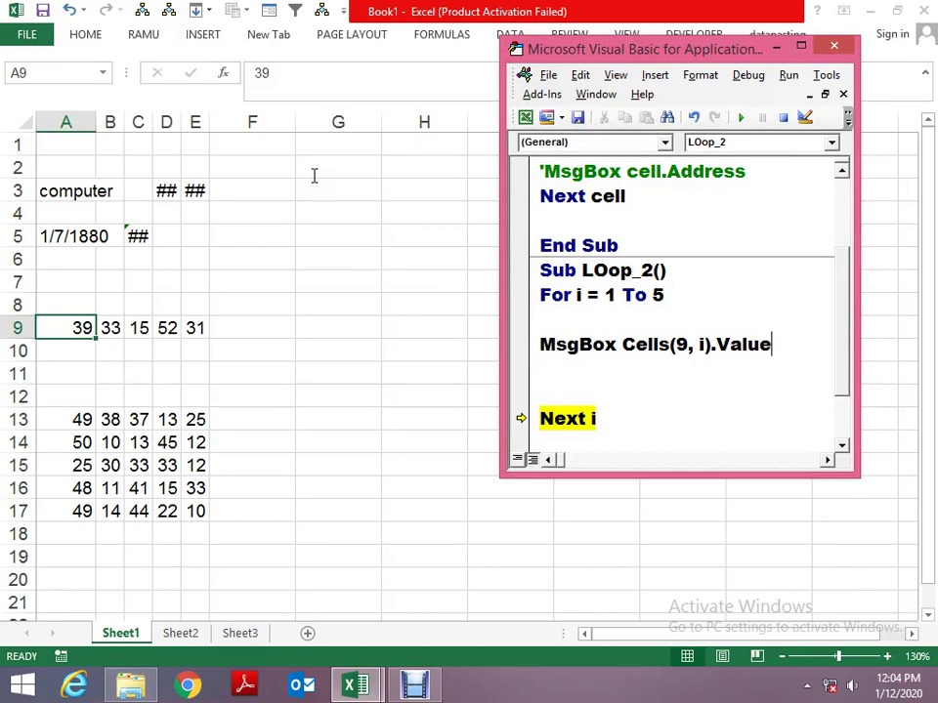
pyautogui.write('+5')
pyautogui.press('Home')
pyautogui.press('Delete')
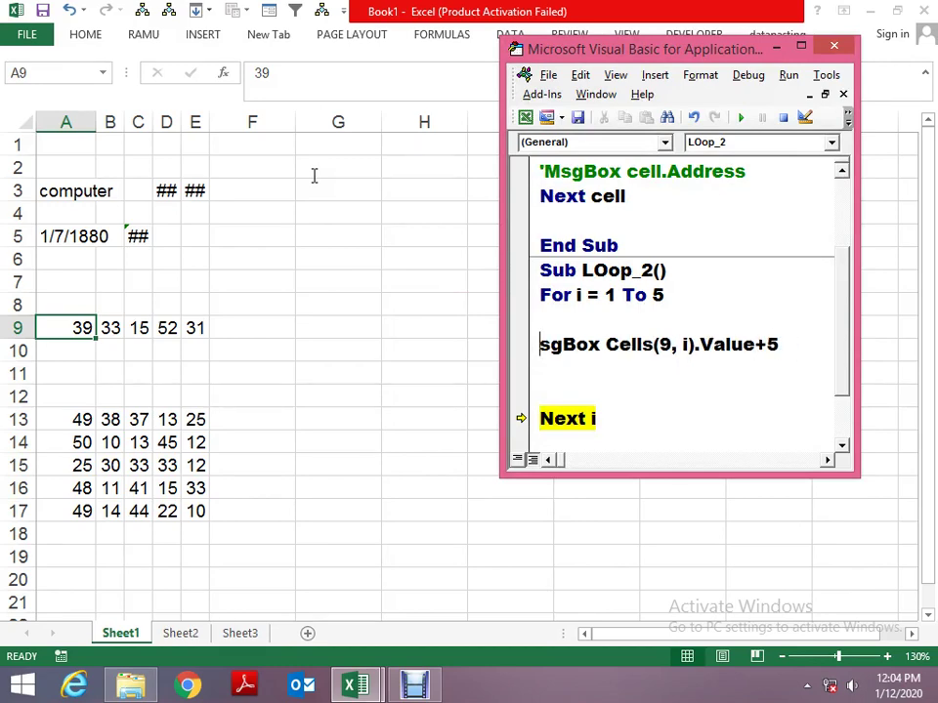
pyautogui.press('Delete')
pyautogui.press('Delete')
pyautogui.press('Delete')
pyautogui.press('Delete')
pyautogui.press('Delete')
pyautogui.press('Right')
pyautogui.press('Right')
pyautogui.press('Right')
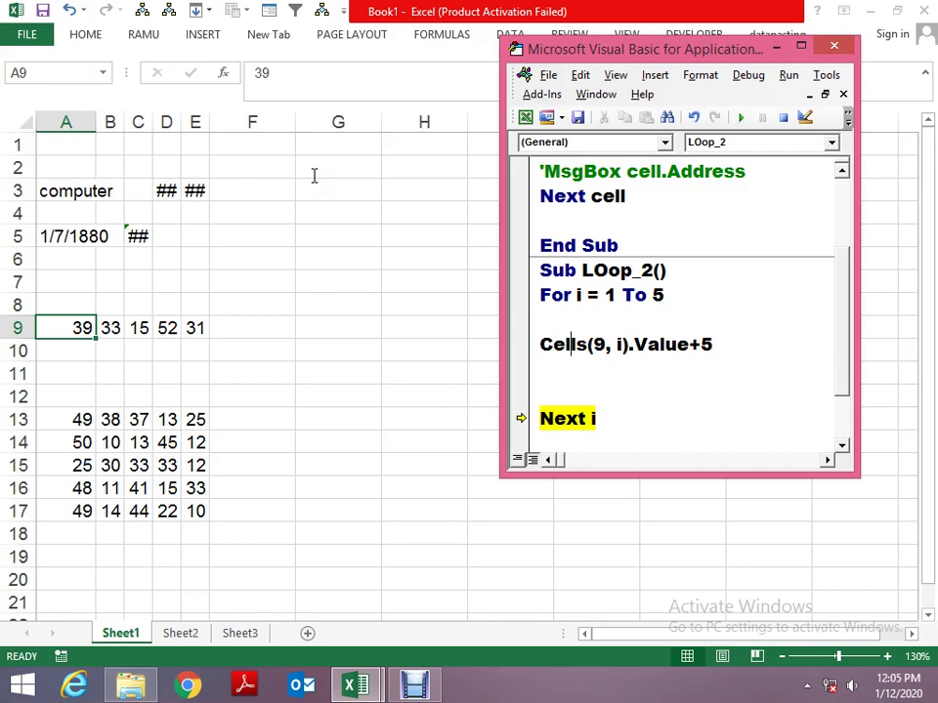
pyautogui.press('Right')
pyautogui.press('Right')
pyautogui.press('Right')
pyautogui.press('Right')
pyautogui.press('Right')
pyautogui.hotkey('shift', 'End')
pyautogui.press('Delete')
# Make the line Cells(9, i).Value = Cells(9, i).Value + 5.
pyautogui.write('=')
pyautogui.hotkey('shift', 'Home')
pyautogui.hotkey('ctrl', 'c')
pyautogui.press('End')
pyautogui.hotkey('ctrl', 'v')
pyautogui.write('+')
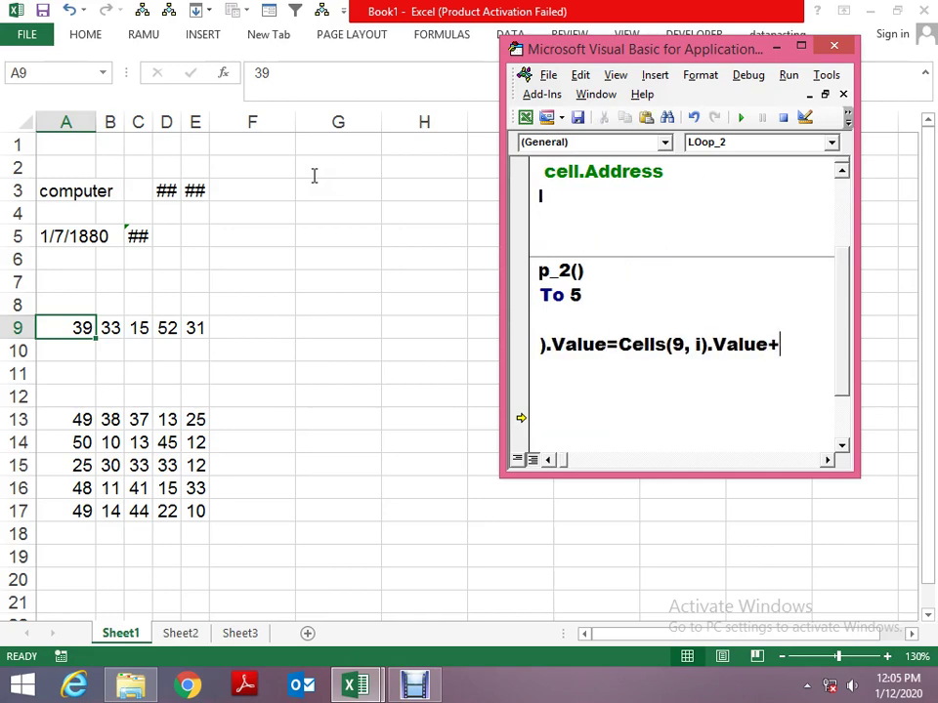
pyautogui.write('5')
pyautogui.press('Up')
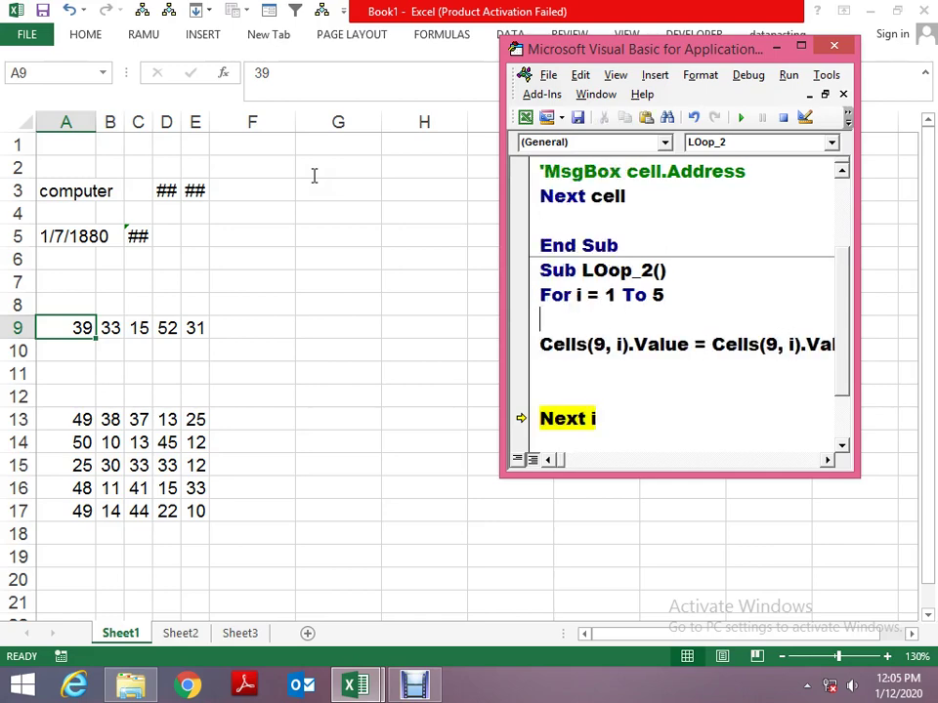
# Reset and run LOop_2 with F5, checking row 9 reads 44, 38, 20, 57, 36.
pyautogui.press('F5')
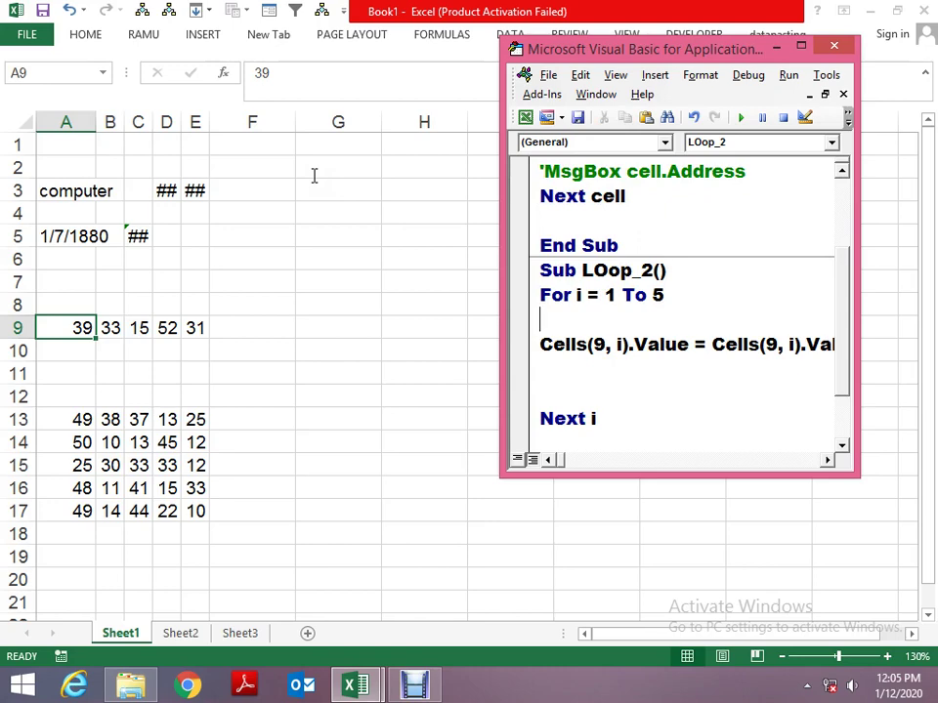
pyautogui.press('F5')
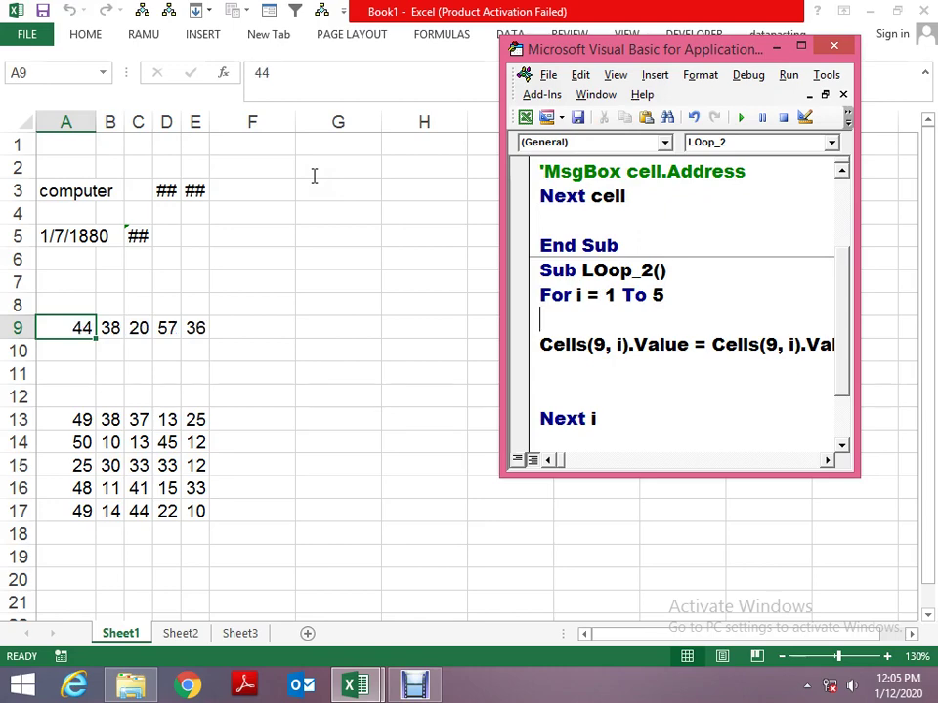
pyautogui.hotkey('alt', 'Tab')
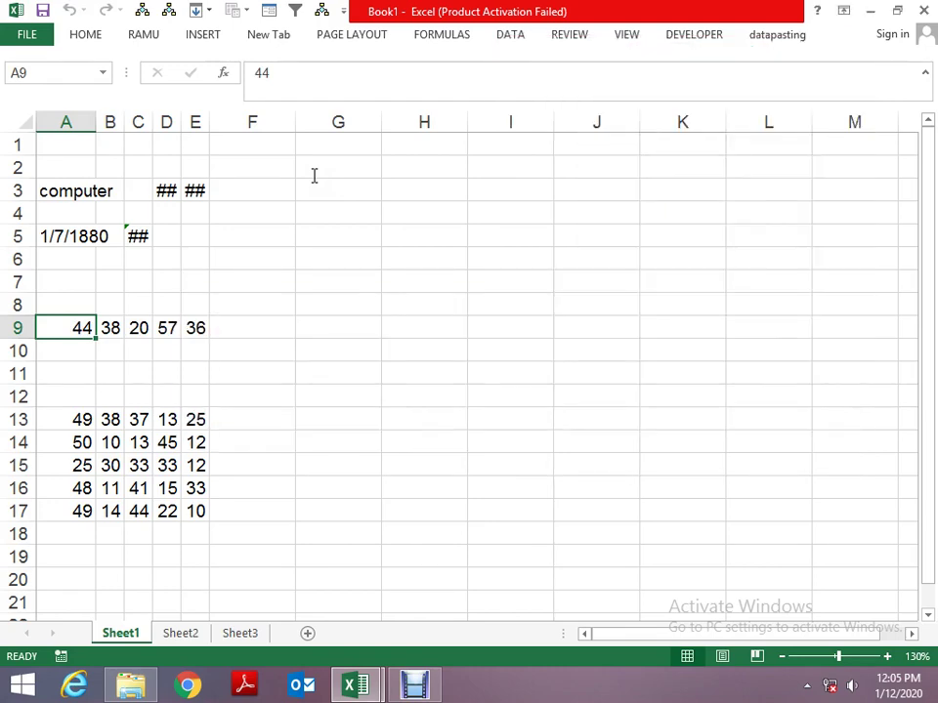
pyautogui.hotkey('alt', 'Tab')
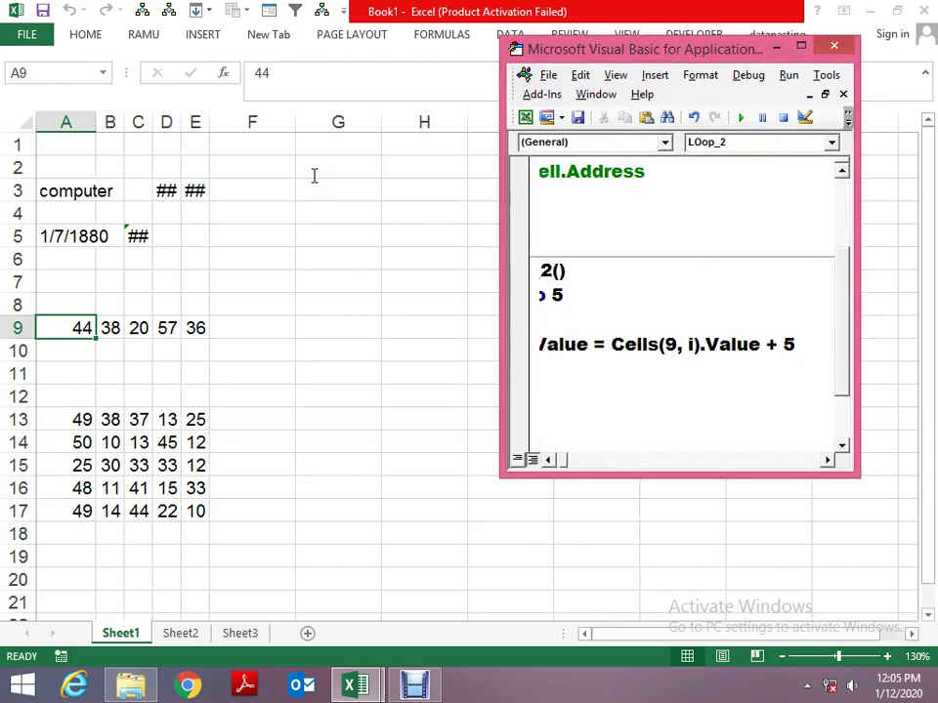
# Add a Cells(9, i).Select line before the add-5 assignment in LOop_2.
pyautogui.hotkey('alt', 'Tab')
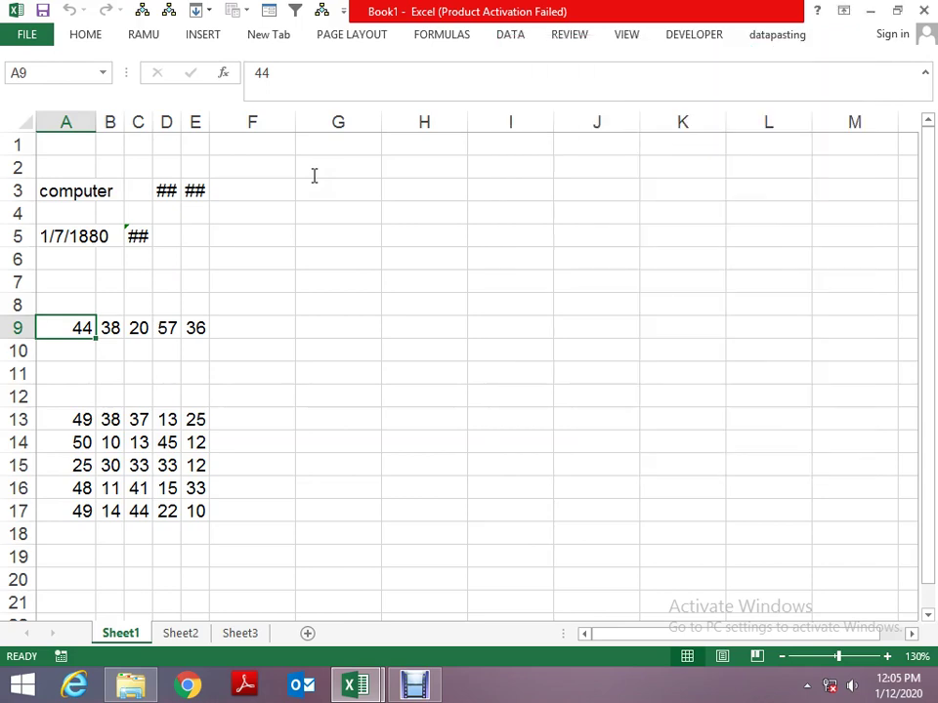
pyautogui.hotkey('alt', 'Tab')
pyautogui.press('Up')
pyautogui.press('Up')
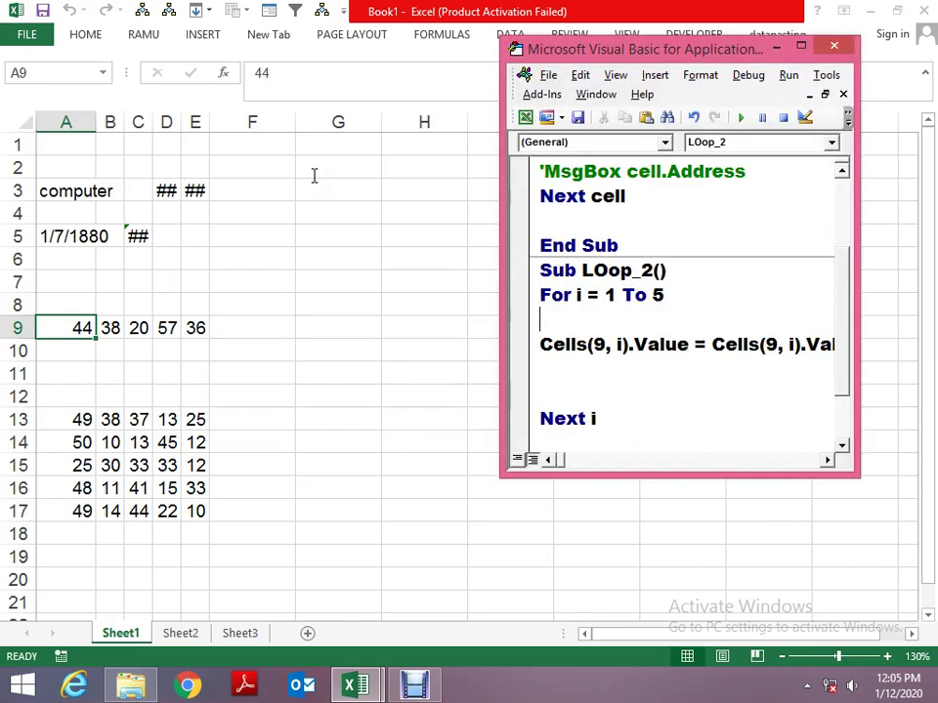
pyautogui.press('Down')
pyautogui.hotkey('shift', 'Right')
pyautogui.hotkey('shift', 'Right')
pyautogui.hotkey('shift', 'Right')
pyautogui.hotkey('shift', 'Right')
pyautogui.hotkey('shift', 'Right')
pyautogui.hotkey('shift', 'Right')
pyautogui.hotkey('shift', 'Right')
pyautogui.hotkey('shift', 'Right')
pyautogui.hotkey('shift', 'Right')
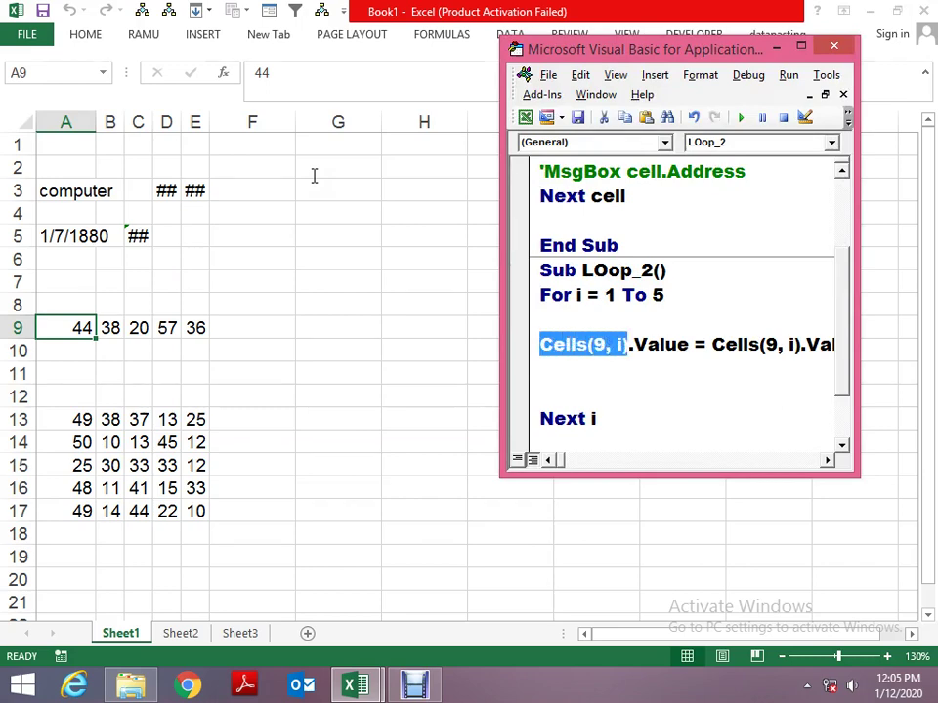
pyautogui.hotkey('shift', 'Right')
pyautogui.press('Up')
pyautogui.hotkey('ctrl', 'v')
pyautogui.write('.')
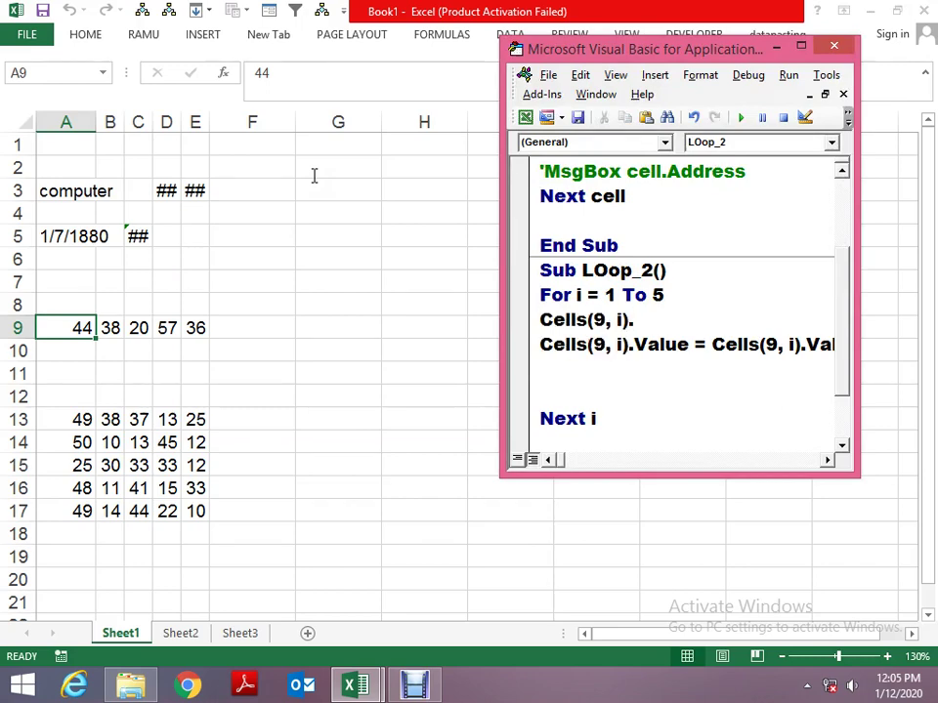
pyautogui.write('sle')
pyautogui.press('BackSpace')
pyautogui.press('BackSpace')
pyautogui.write('elect')
pyautogui.press('Up')
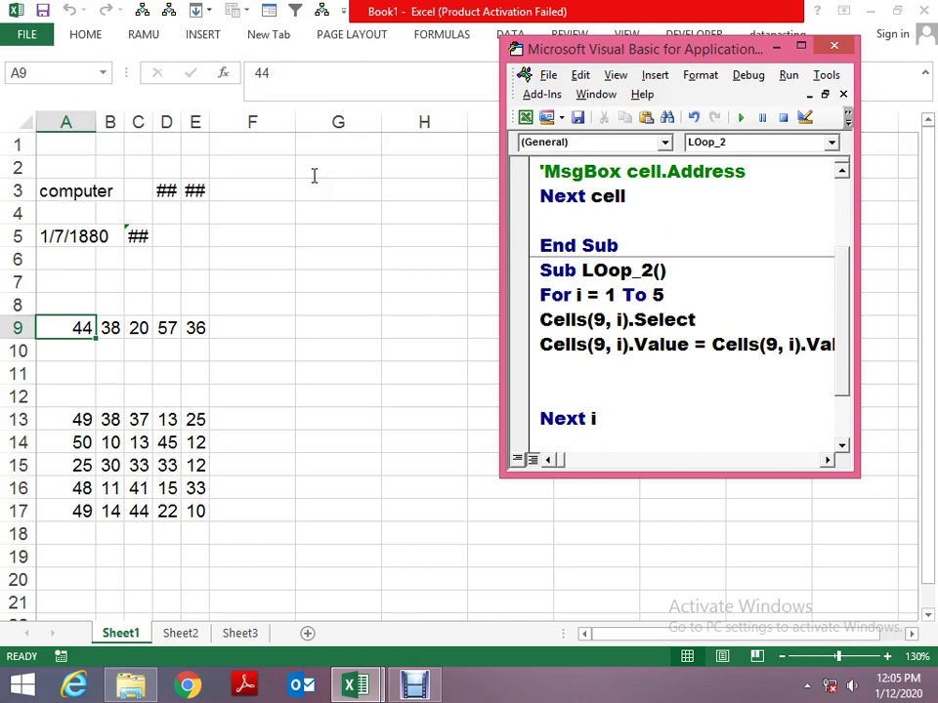
# Step through LOop_2 to End Sub so row 9 becomes 49, 43, 25, 62, 41.
pyautogui.press('F8')
pyautogui.press('F8')
pyautogui.press('F8')
pyautogui.press('F8')
pyautogui.press('F8')
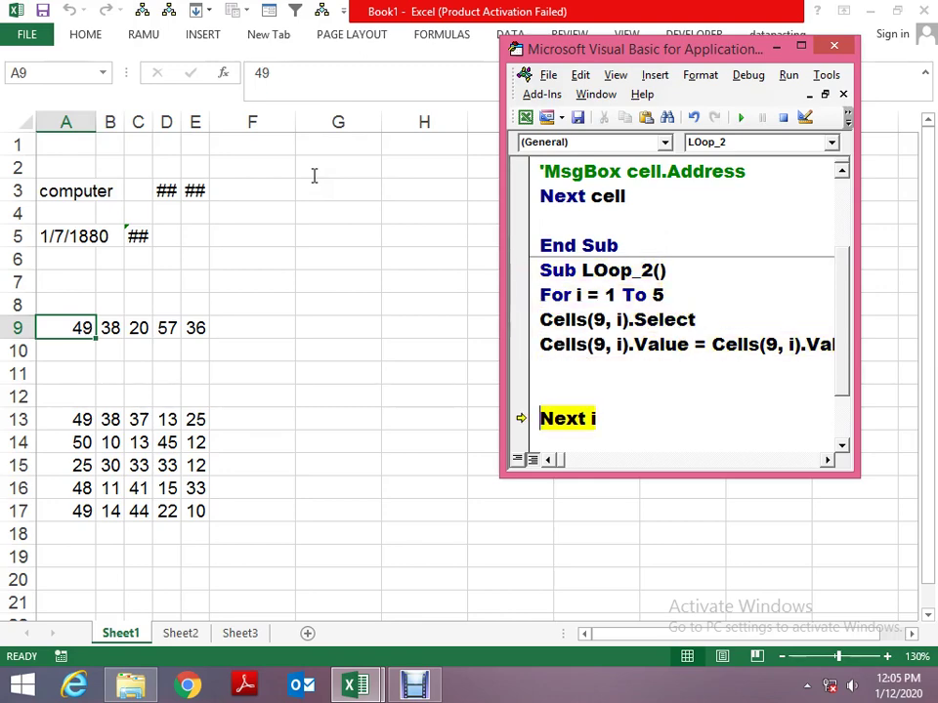
pyautogui.press('F8')
pyautogui.press('F8')
pyautogui.press('F8')
pyautogui.press('F8')
pyautogui.press('F8')
pyautogui.press('F8')
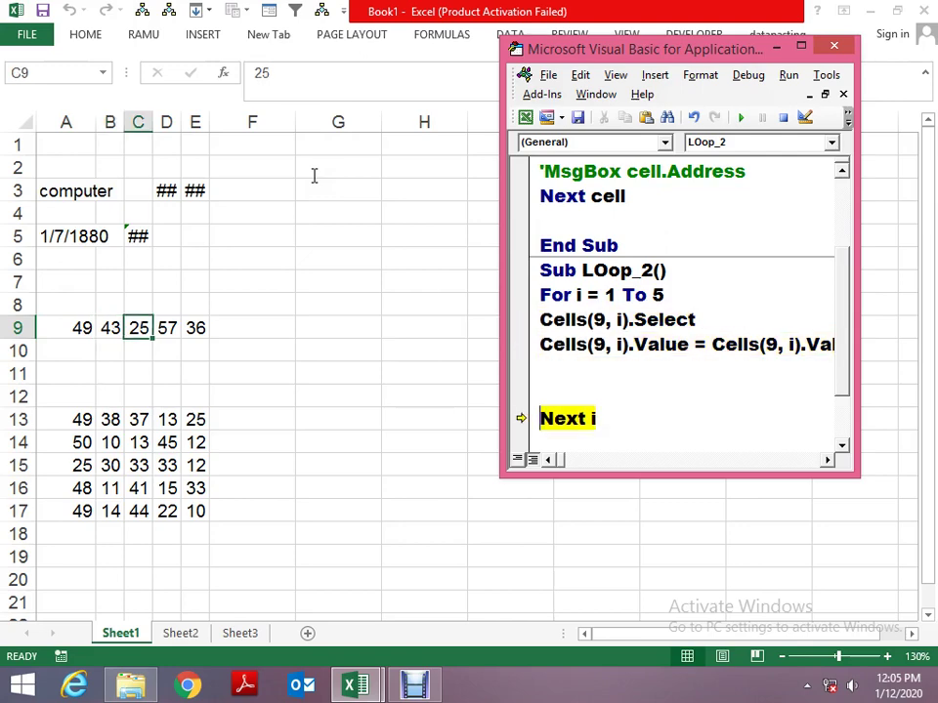
pyautogui.press('F8')
pyautogui.press('F8')
pyautogui.press('F8')
pyautogui.press('F8')
pyautogui.press('F8')
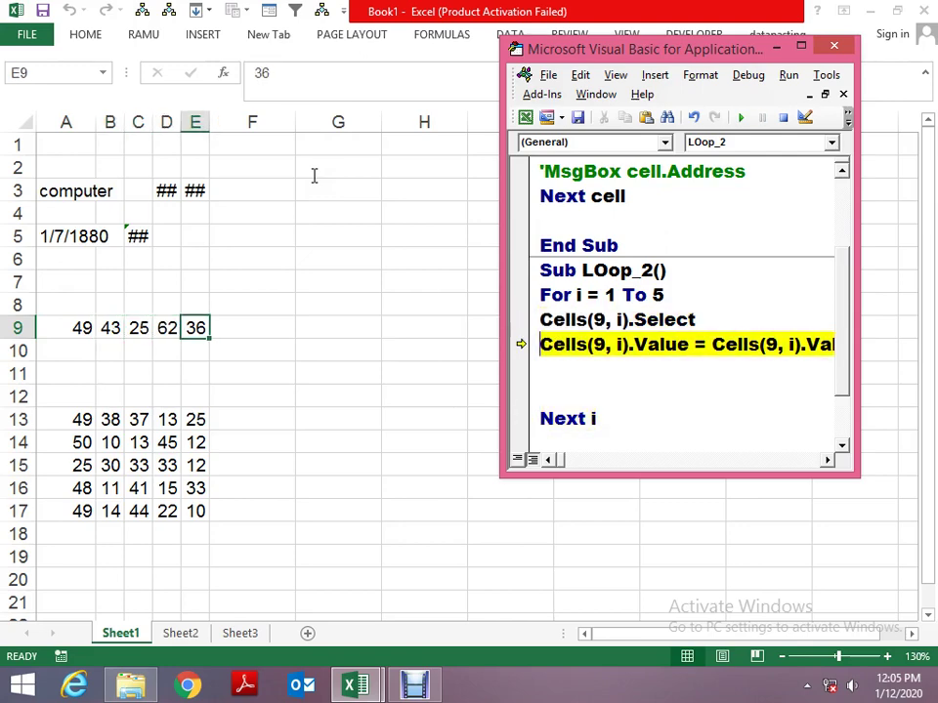
pyautogui.press('F8')
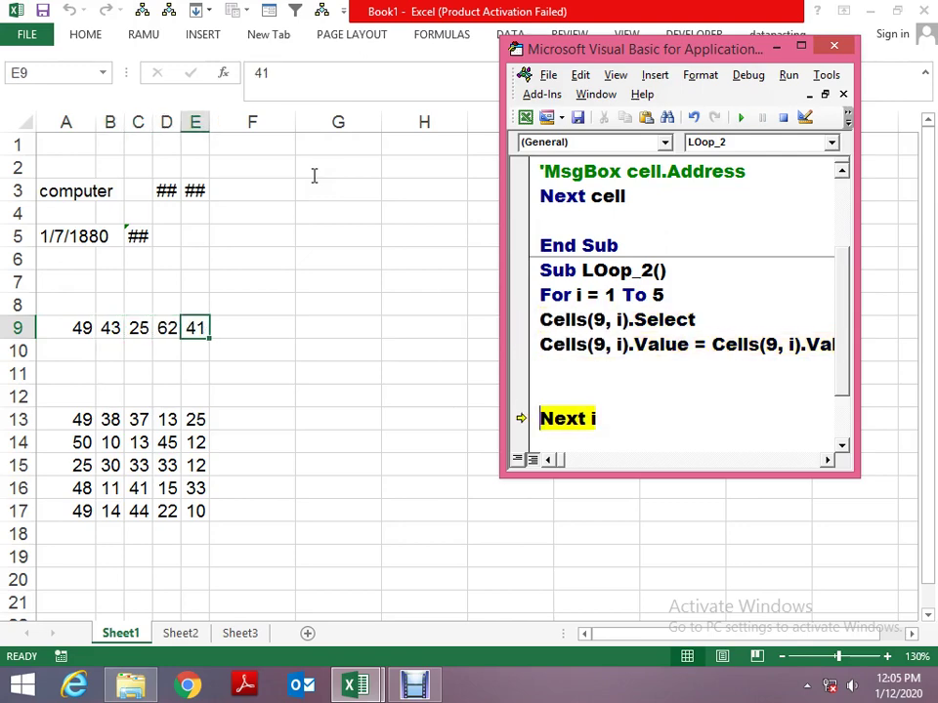
pyautogui.press('F8')
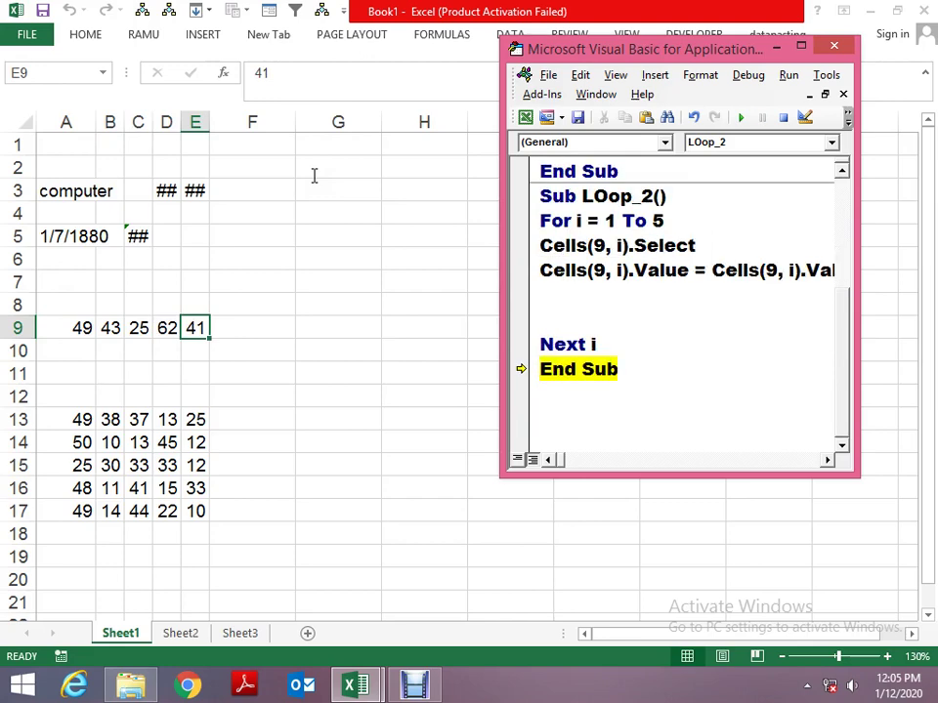
pyautogui.press('F8')
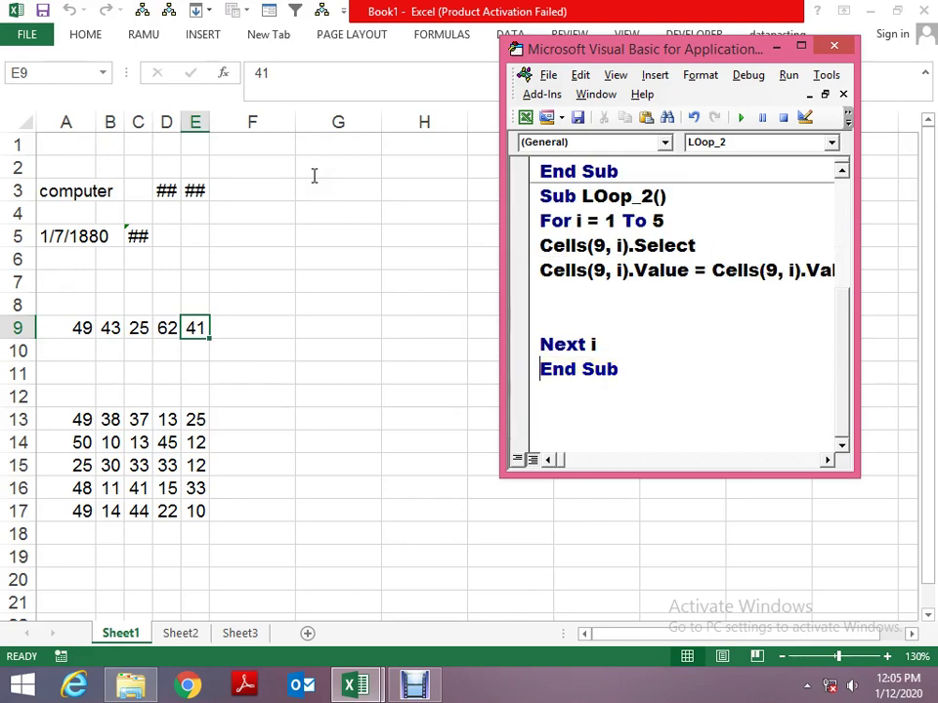
# Maximise the VBA editor and move to the Cells(9, i).Value assignment line.
pyautogui.hotkey('alt', 'space')
pyautogui.press('x')
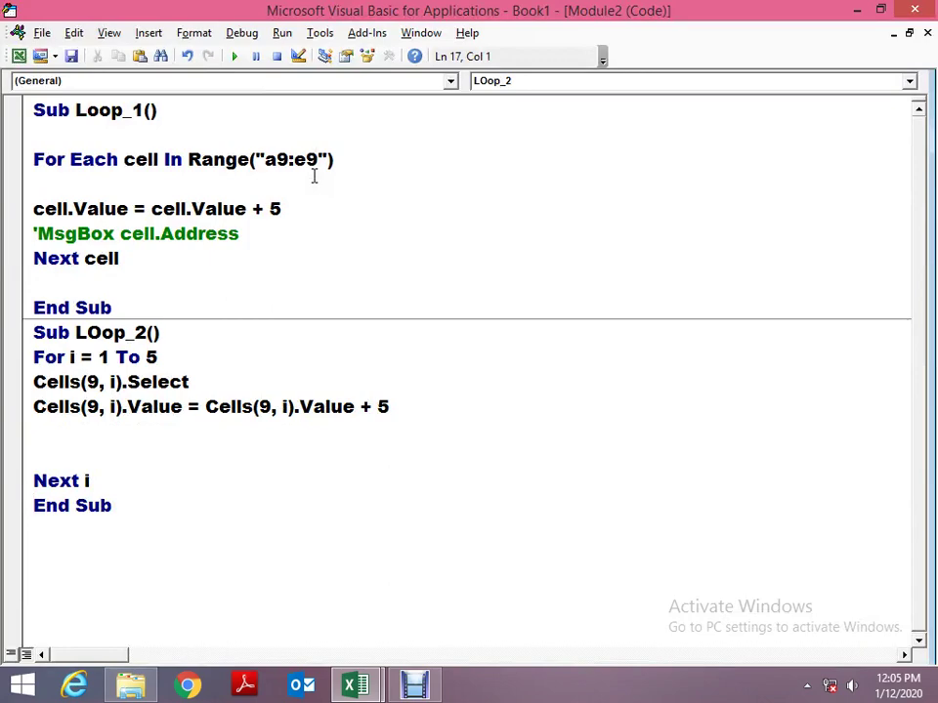
pyautogui.hotkey('alt', 'F11')
pyautogui.hotkey('alt', 'F11')
pyautogui.press('Up')
pyautogui.press('Up')
pyautogui.press('Up')
pyautogui.press('Up')
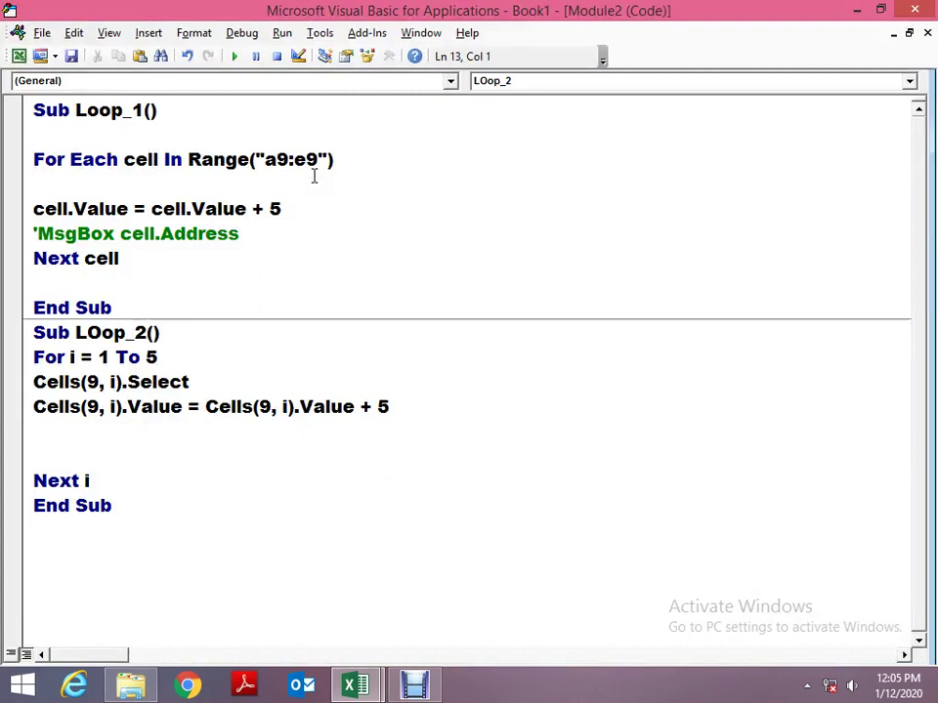
pyautogui.hotkey('shift', 'Right')
pyautogui.hotkey('shift', 'Right')
pyautogui.hotkey('shift', 'Right')
pyautogui.hotkey('shift', 'Right')
pyautogui.hotkey('shift', 'Right')
pyautogui.hotkey('shift', 'Right')
pyautogui.hotkey('shift', 'Right')
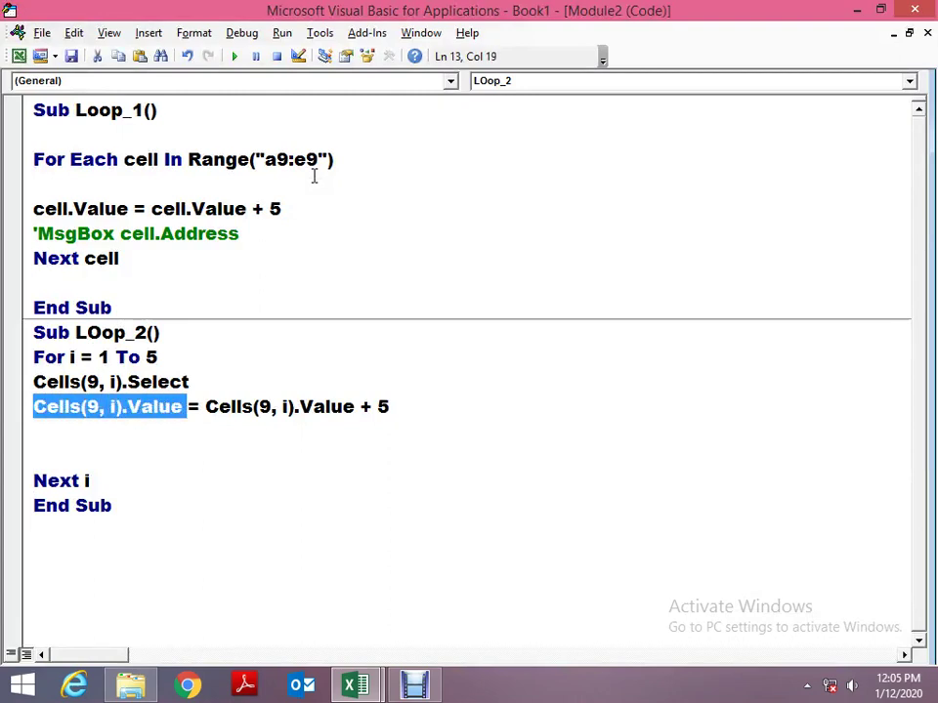
pyautogui.press('Right')
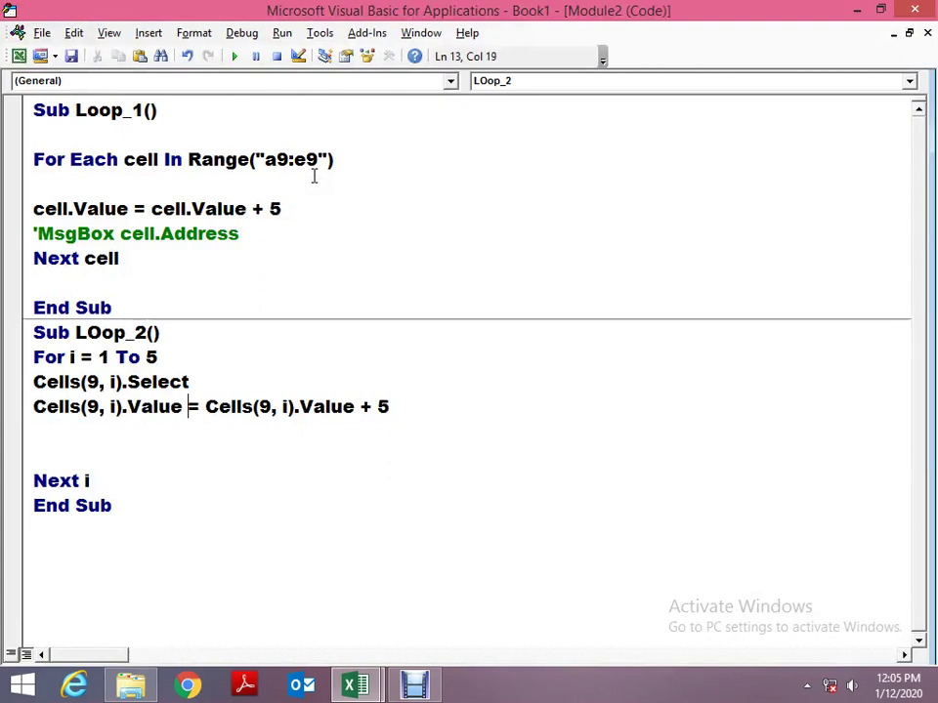
pyautogui.press('Left')
pyautogui.press('Left')
pyautogui.press('Left')
pyautogui.press('Left')
pyautogui.press('Left')
pyautogui.press('Left')
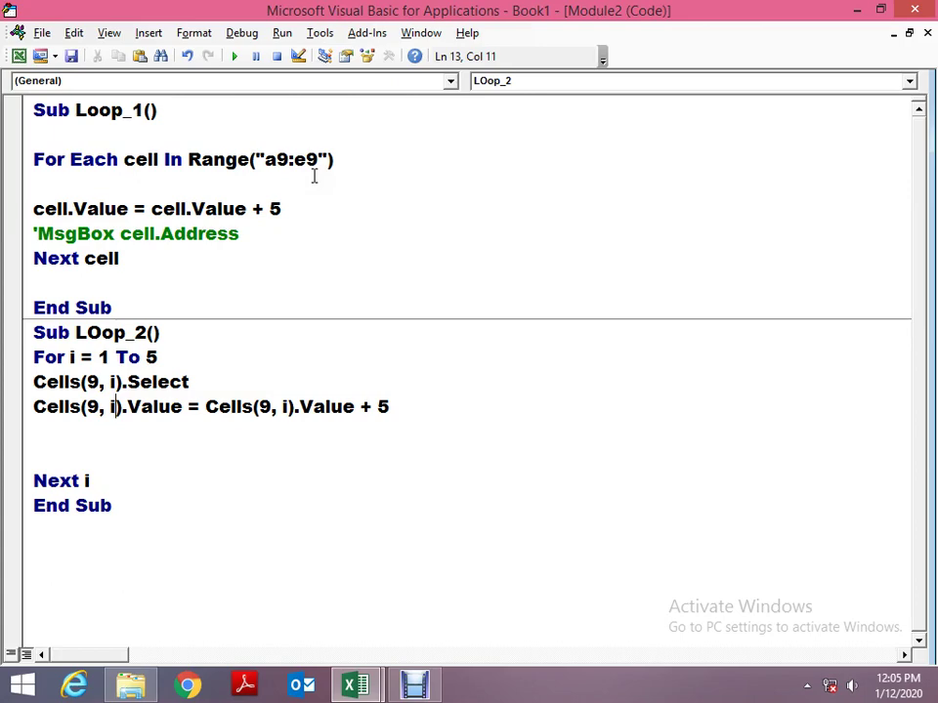
pyautogui.hotkey('alt', 'F11')
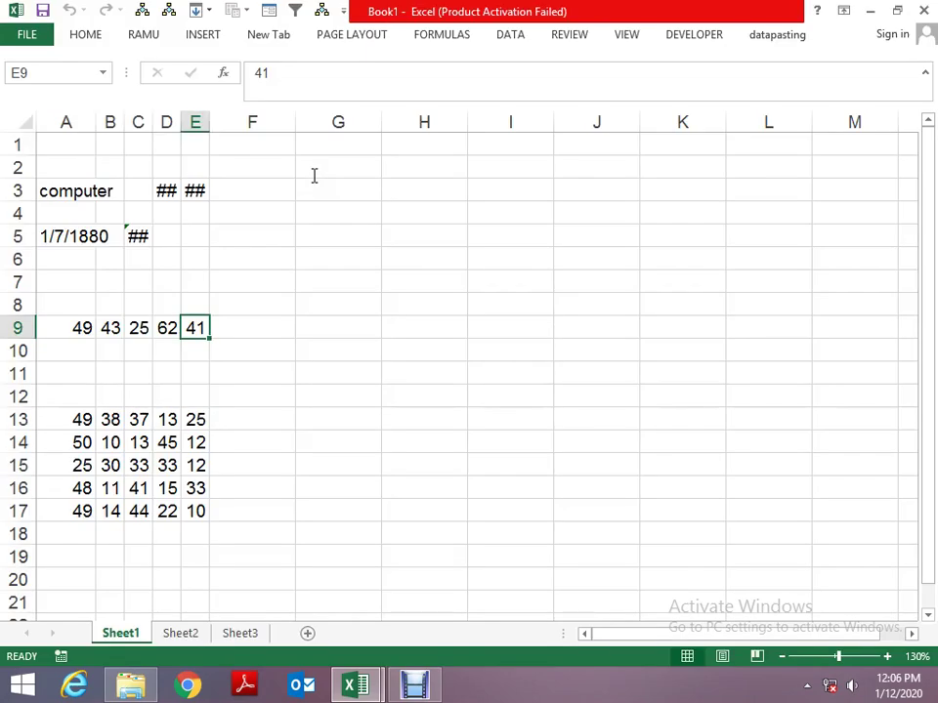
pyautogui.hotkey('alt', 'F11')
# Comment out the old Value + 5 expression and set the assignment to i + 5.
pyautogui.write('+5')
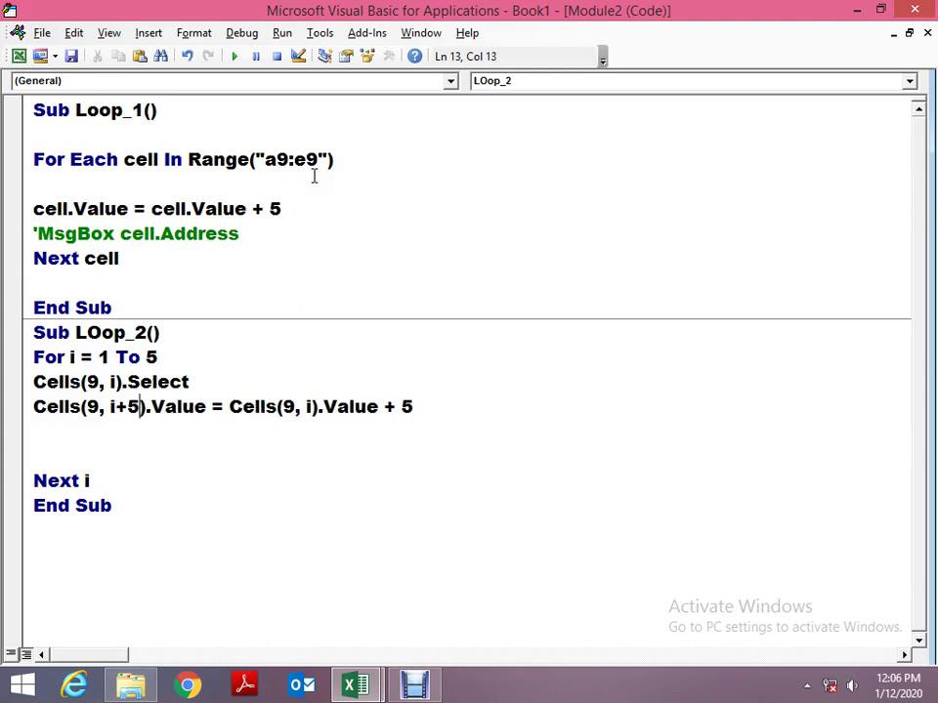
pyautogui.press('Left')
pyautogui.press('Left')
pyautogui.press('Left')
pyautogui.press('Left')
pyautogui.press('Left')
pyautogui.hotkey('ctrl', 'z')
pyautogui.press('Right')
pyautogui.press('Right')
pyautogui.press('Right')
pyautogui.press('Right')
pyautogui.press('Right')
pyautogui.press('Right')
pyautogui.press('Right')
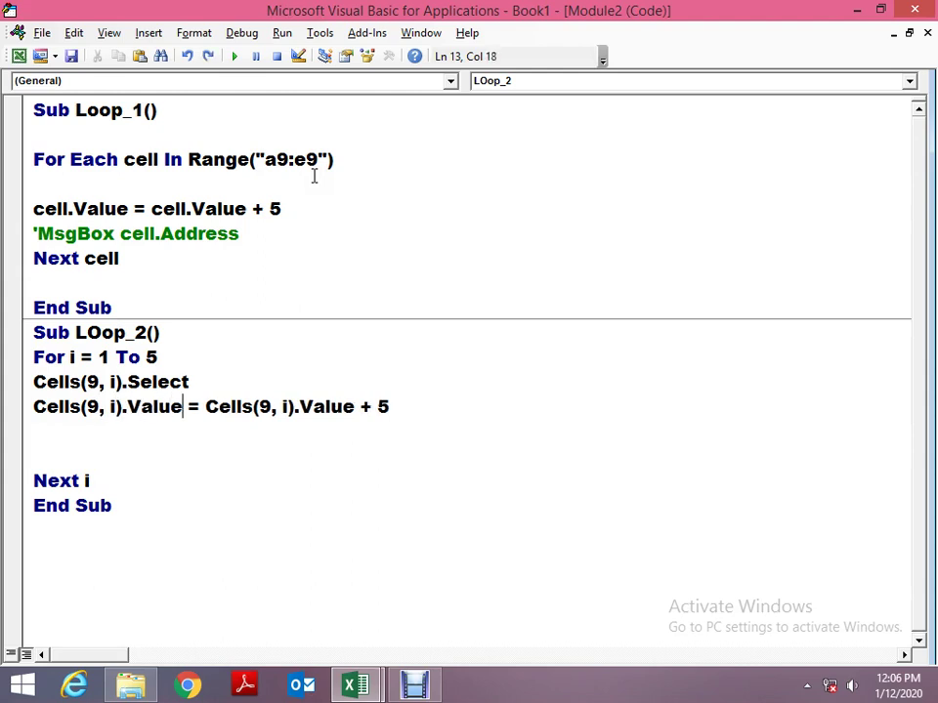
pyautogui.press('Right')
pyautogui.press('Right')
pyautogui.press('Tab')
pyautogui.press('Tab')
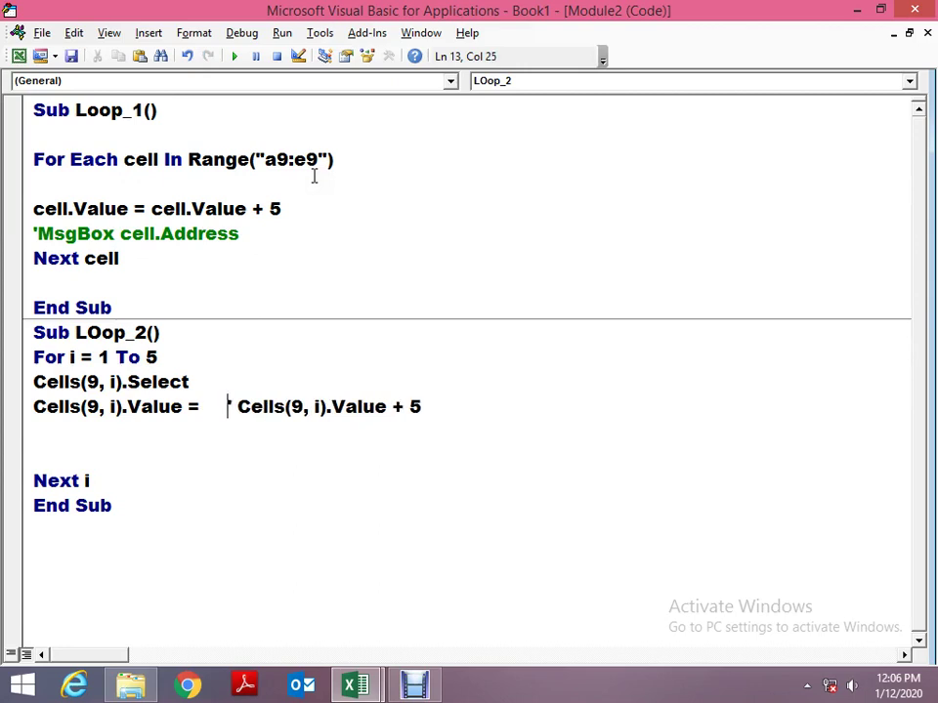
pyautogui.press('Tab')
pyautogui.press('Left')
pyautogui.press('Left')
pyautogui.press('Left')
pyautogui.press('Left')
pyautogui.press('Left')
pyautogui.press('Left')
pyautogui.press('Left')
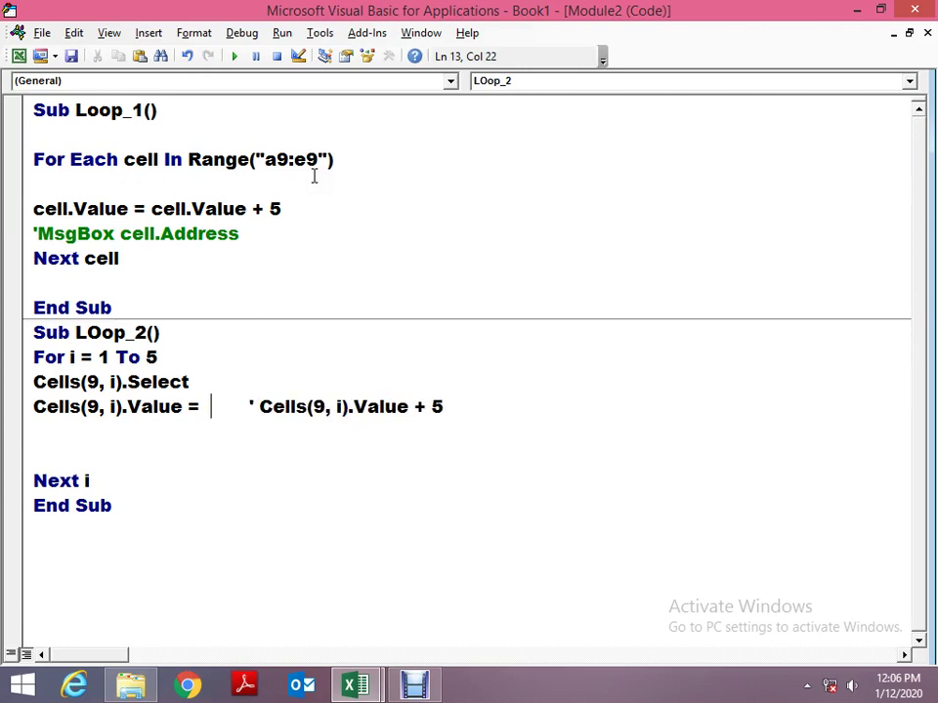
pyautogui.write('i+5')
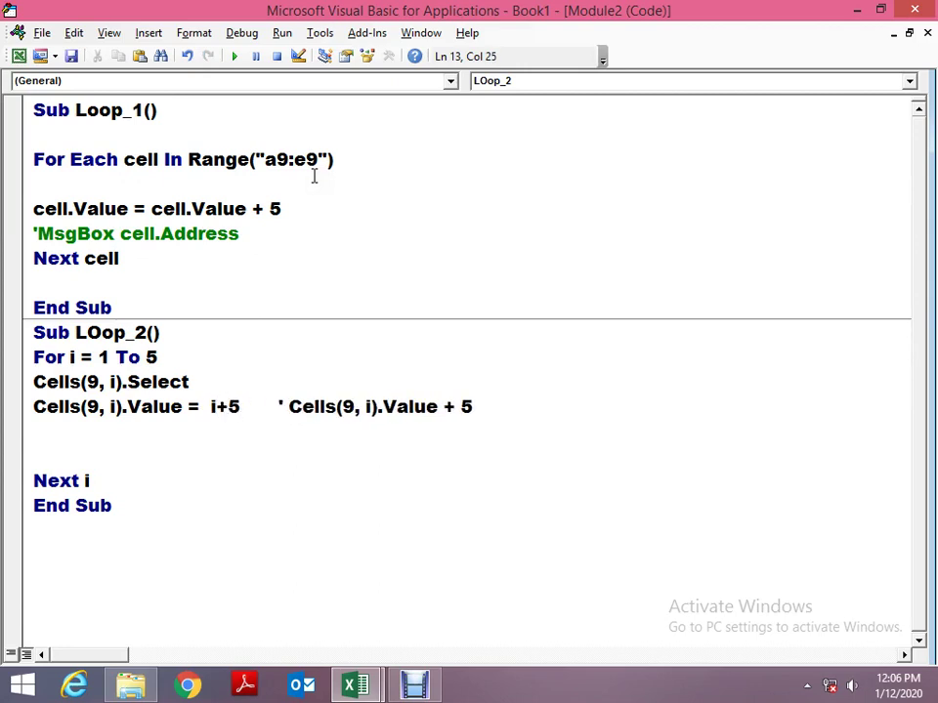
pyautogui.press('Down')
pyautogui.press('Up')
pyautogui.press('Up')
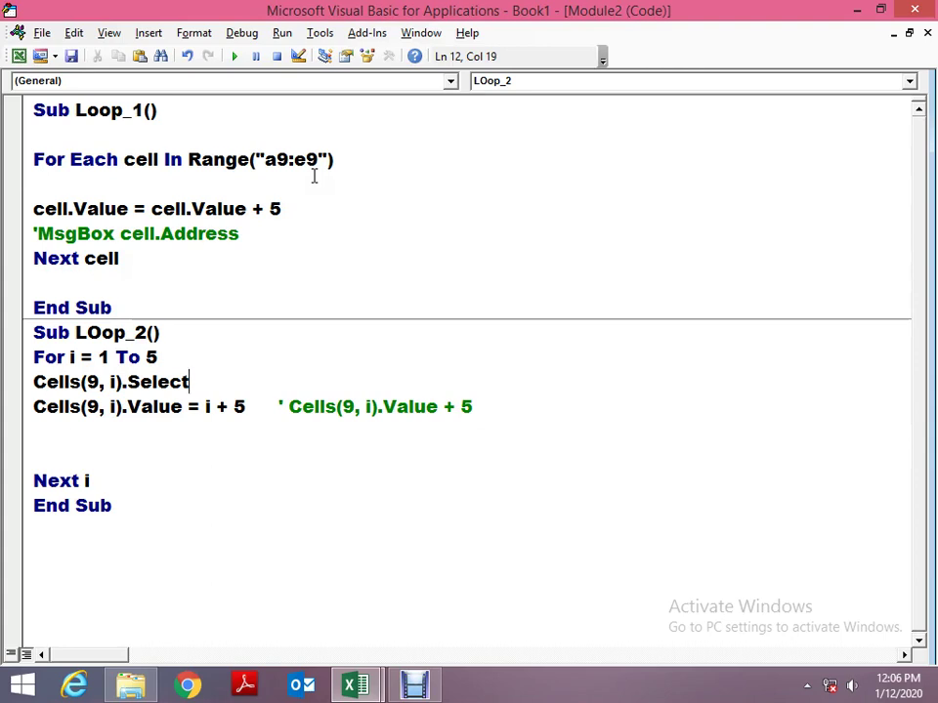
# Delete the i + 5 expression from LOop_2's Cells(9, i) value line.
pyautogui.hotkey('alt', 'Tab')
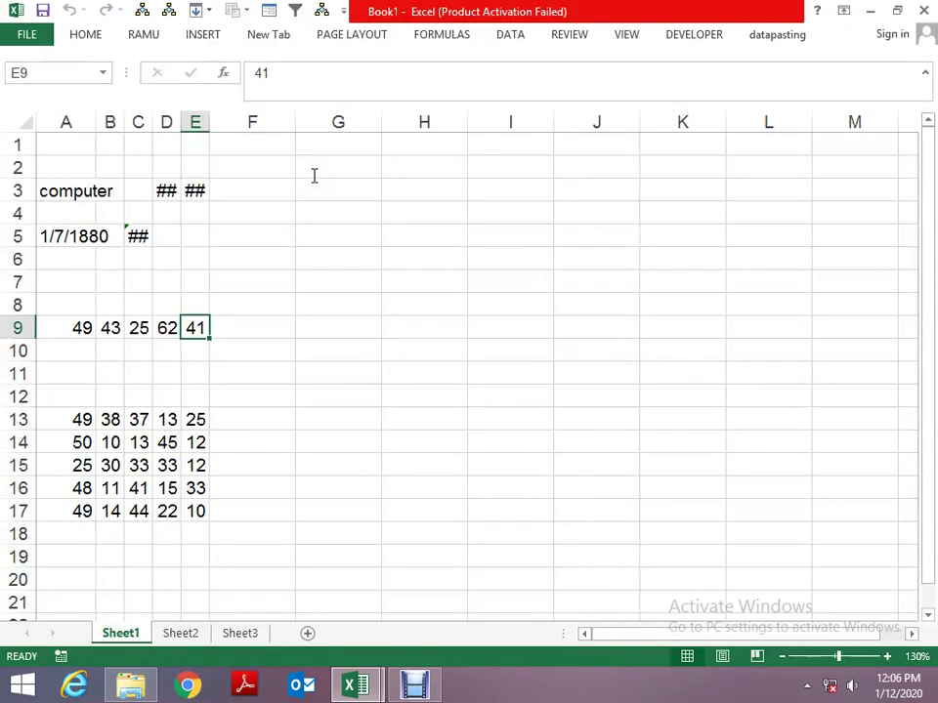
pyautogui.press('Home')
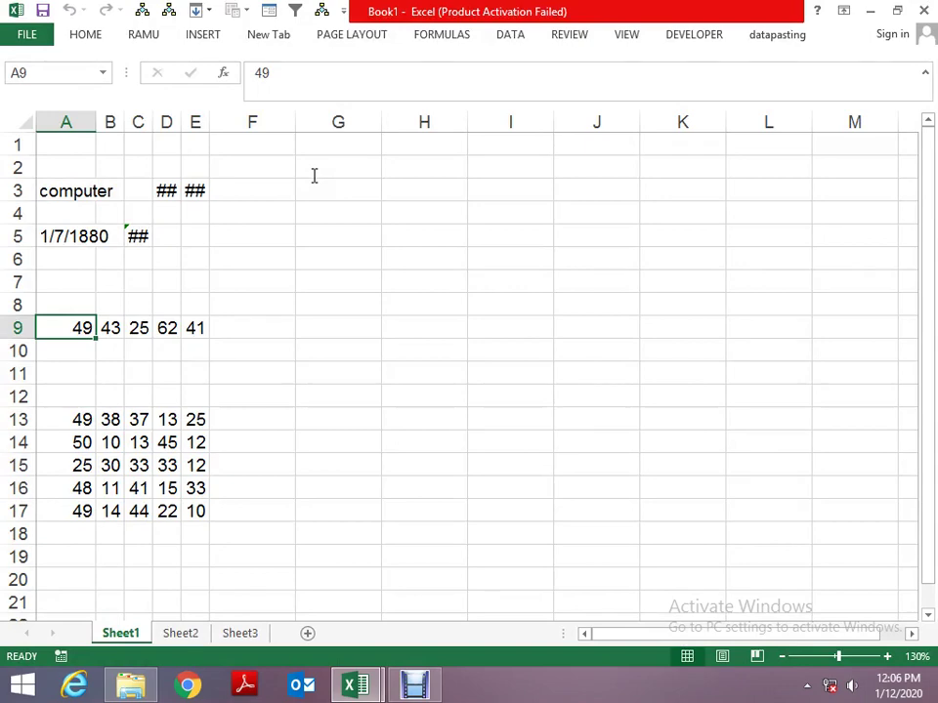
pyautogui.hotkey('alt', 'Tab')
pyautogui.press('Right')
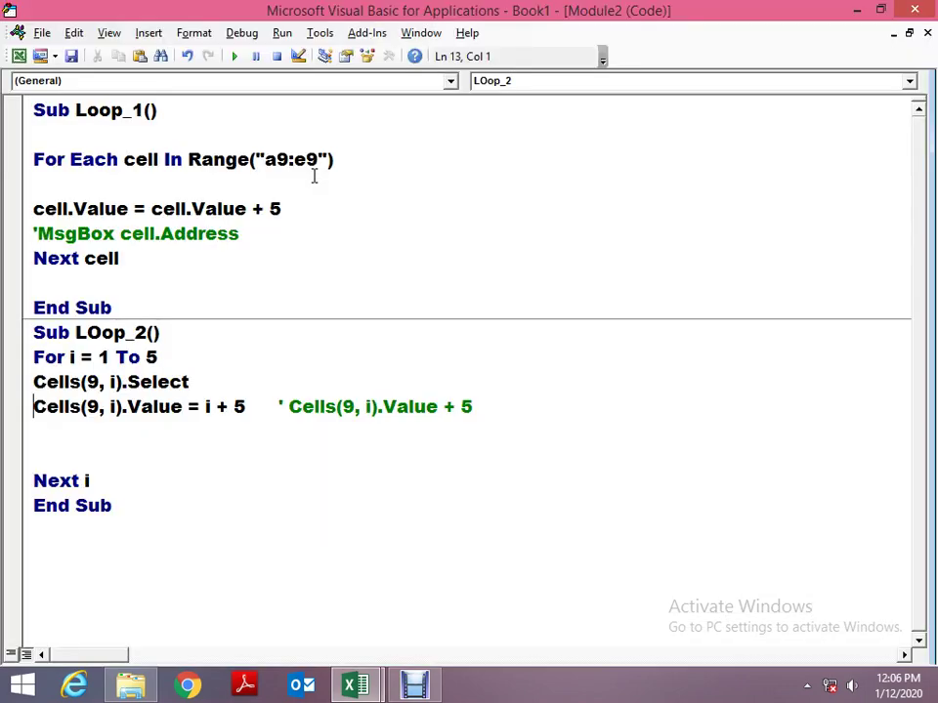
pyautogui.press('Right')
pyautogui.press('Right')
pyautogui.press('Right')
pyautogui.press('Right')
pyautogui.press('Right')
pyautogui.press('Right')
pyautogui.press('Right')
pyautogui.press('Right')
pyautogui.press('Right')
pyautogui.press('Right')
pyautogui.press('Right')
pyautogui.hotkey('shift', 'Right')
pyautogui.hotkey('shift', 'Right')
pyautogui.hotkey('shift', 'Right')
pyautogui.hotkey('shift', 'Right')
pyautogui.hotkey('shift', 'Right')
pyautogui.hotkey('shift', 'Right')
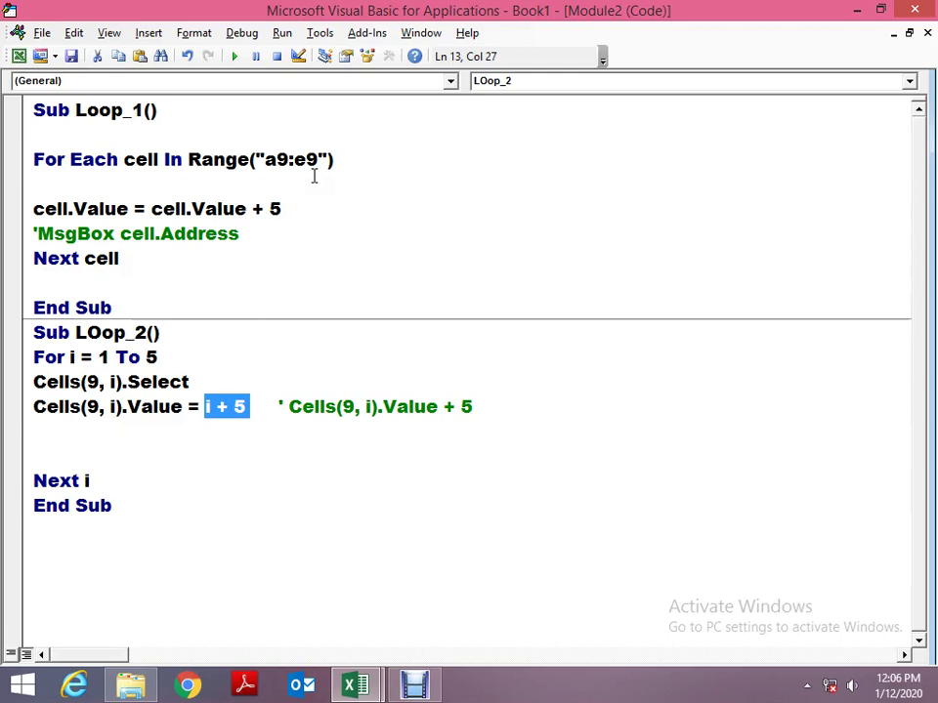
pyautogui.press('Right')
pyautogui.press('Home')
pyautogui.hotkey('shift', 'Down')
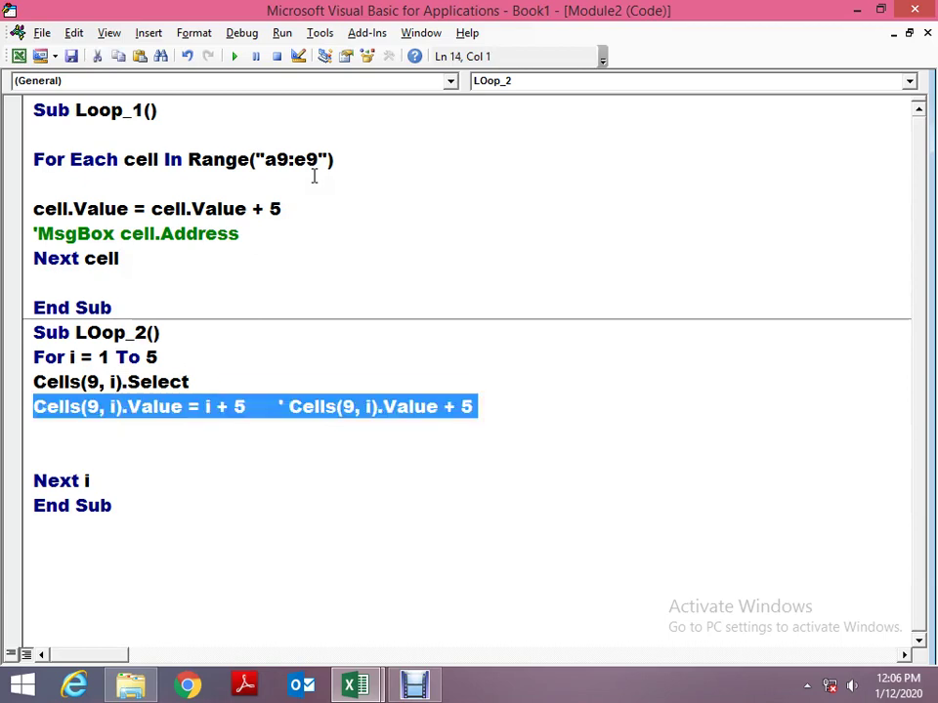
pyautogui.press('Up')
pyautogui.press('Up')
pyautogui.press('Up')
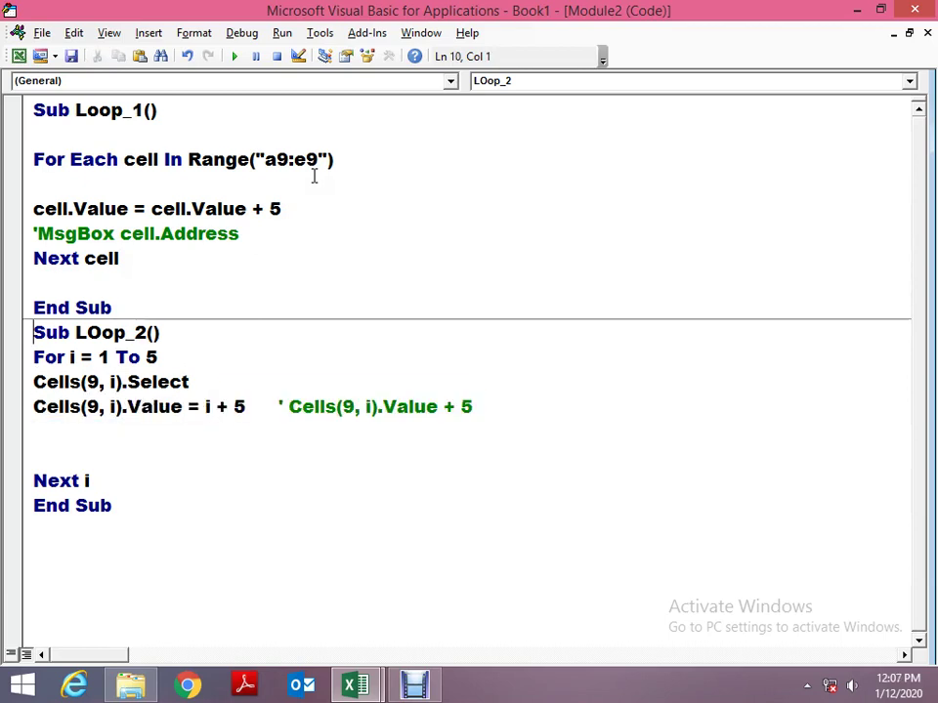
pyautogui.press('Up')
pyautogui.press('Up')
pyautogui.press('Up')
pyautogui.press('Up')
pyautogui.press('Right')
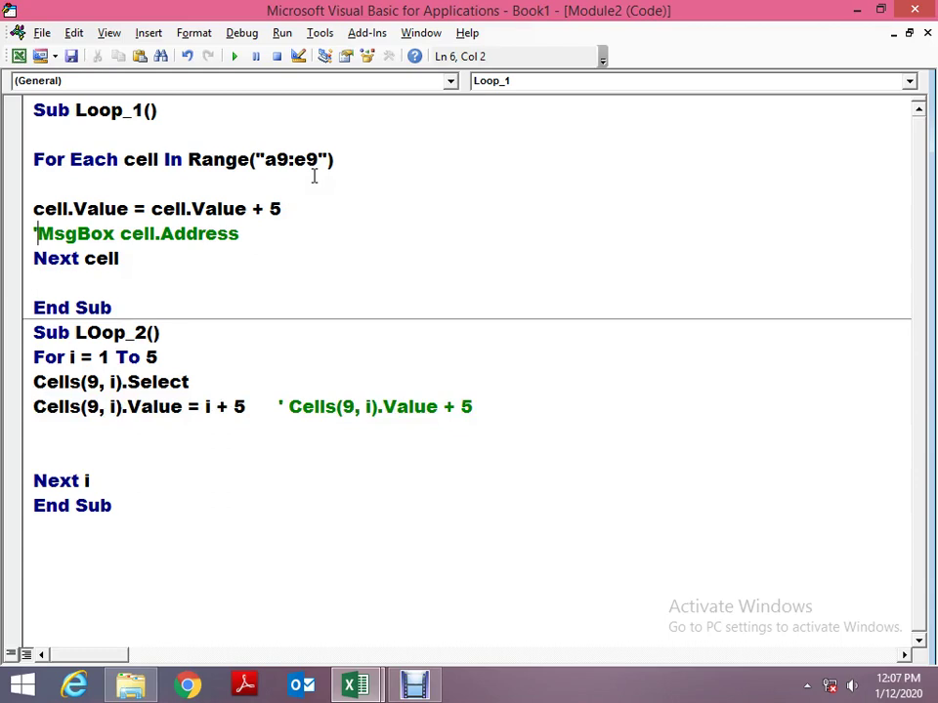
pyautogui.press('Down')
pyautogui.press('End')
pyautogui.press('Down')
pyautogui.press('Down')
pyautogui.press('Down')
pyautogui.press('Down')
pyautogui.press('End')
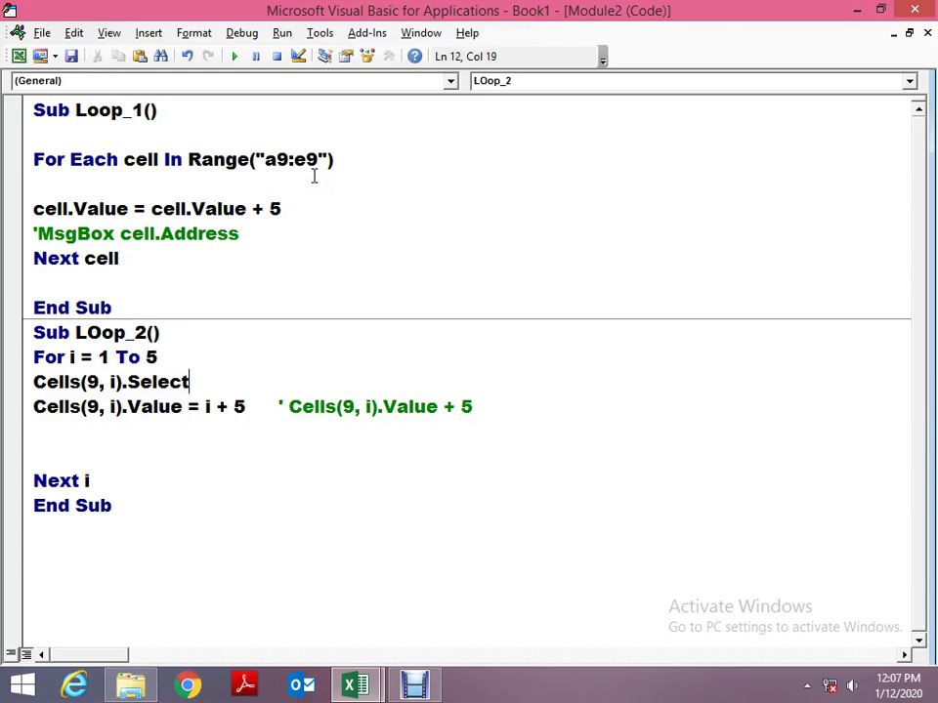
pyautogui.press('Down')
pyautogui.press('Down')
pyautogui.press('Down')
pyautogui.press('Down')
pyautogui.press('Up')
pyautogui.press('Up')
pyautogui.press('Up')
pyautogui.hotkey('ctrl', 'Right')
pyautogui.hotkey('ctrl', 'Right')
pyautogui.hotkey('ctrl', 'Right')
pyautogui.hotkey('ctrl', 'Right')
pyautogui.hotkey('ctrl', 'Right')
pyautogui.hotkey('ctrl', 'Right')
pyautogui.hotkey('ctrl', 'Right')
pyautogui.hotkey('ctrl', 'Right')
pyautogui.press('Delete')
pyautogui.press('Delete')
pyautogui.press('Delete')
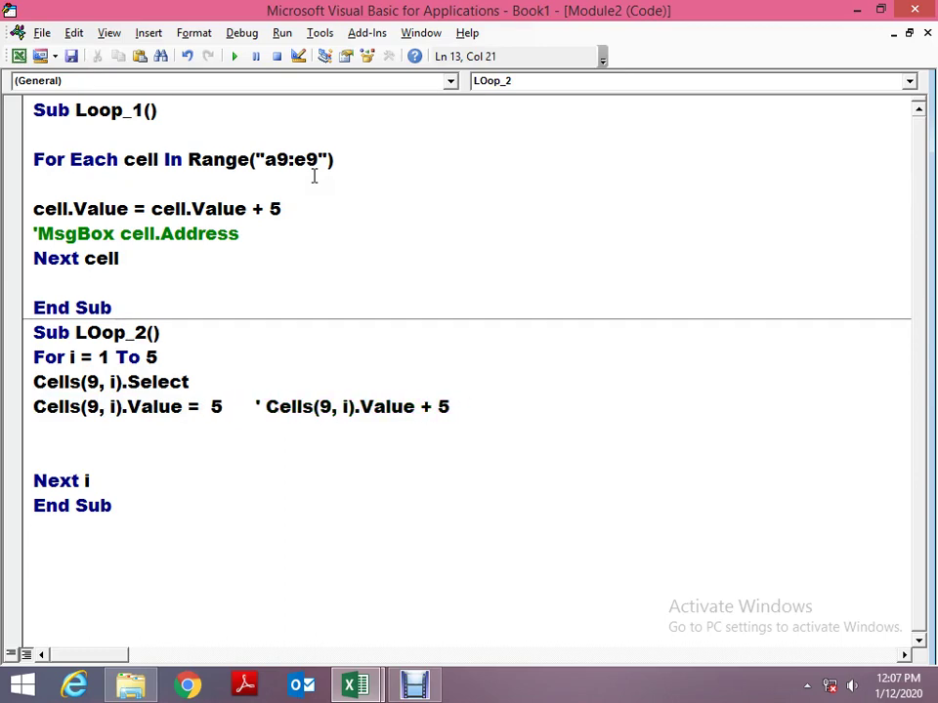
pyautogui.press('Delete')
pyautogui.press('Delete')
pyautogui.press('Delete')
pyautogui.press('Delete')
pyautogui.press('Delete')
pyautogui.press('Delete')
pyautogui.press('Delete')
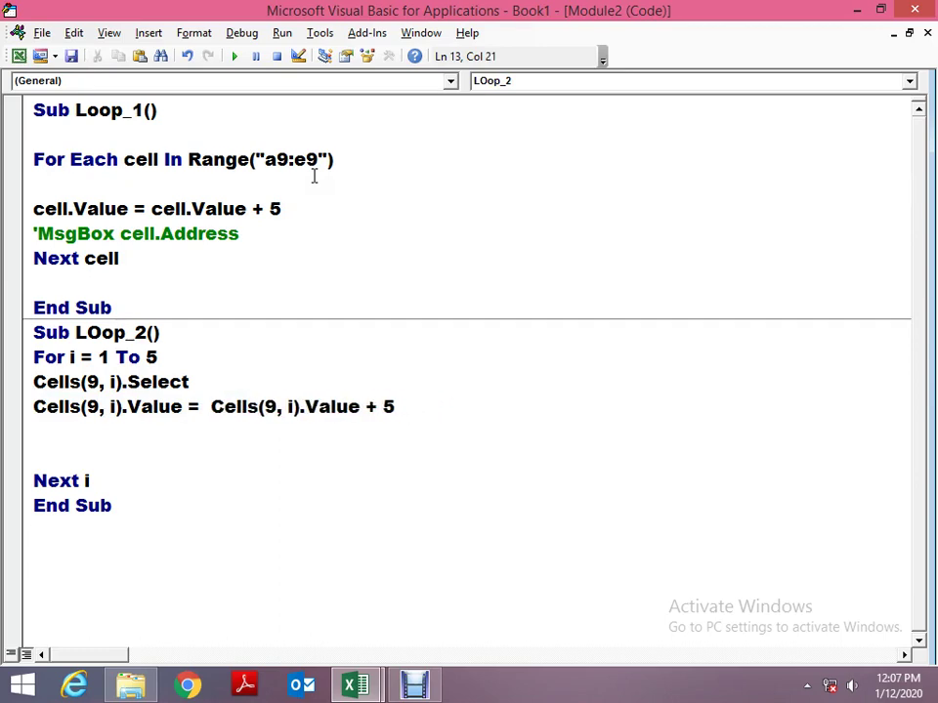
pyautogui.press('Delete')
# Uncomment line 13 so LOop_2 again adds 5 to Cells(9, i).Value.
pyautogui.press('Up')
pyautogui.press('Up')
pyautogui.press('Up')
pyautogui.press('Up')
pyautogui.press('Up')
pyautogui.press('Up')
pyautogui.press('Up')
pyautogui.press('Up')
pyautogui.press('Home')
pyautogui.press('Up')
pyautogui.press('Up')
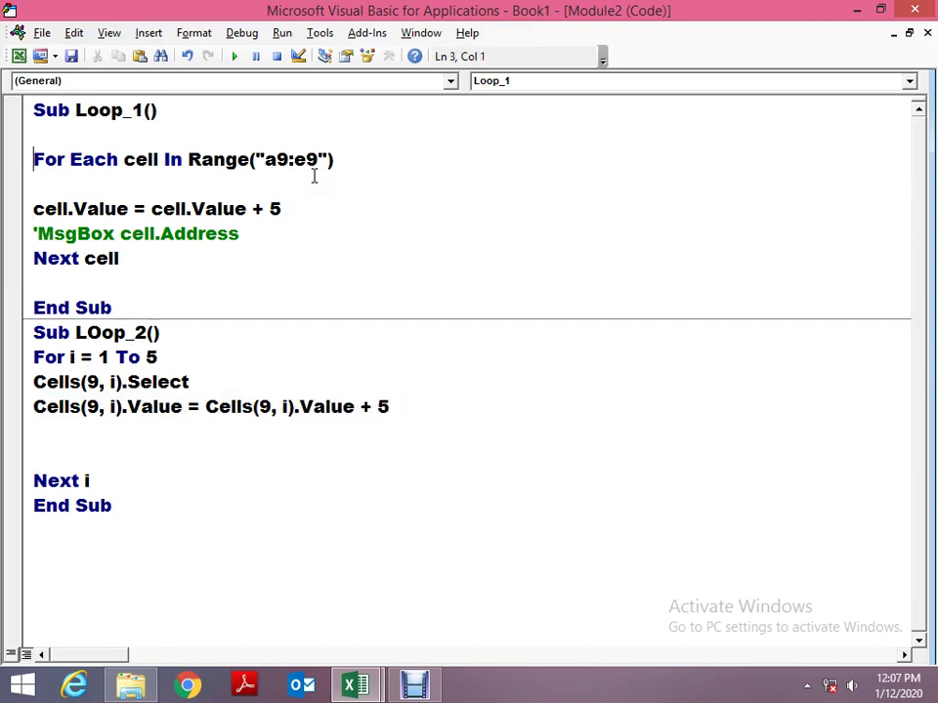
# Delete the two blank lines above Next i so it follows the Cells(9, i) lines.
pyautogui.press('Down')
pyautogui.press('Down')
pyautogui.press('Down')
pyautogui.press('Down')
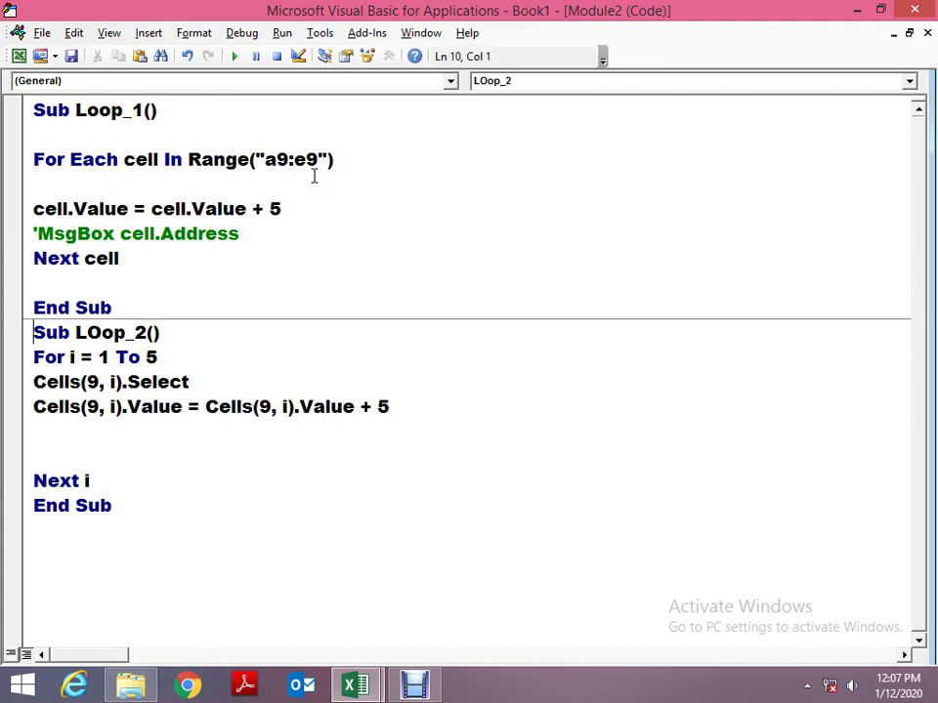
pyautogui.press('Down')
pyautogui.press('Down')
pyautogui.press('Down')
pyautogui.press('Up')
pyautogui.press('Up')
pyautogui.press('Up')
pyautogui.press('Delete')
pyautogui.press('BackSpace')
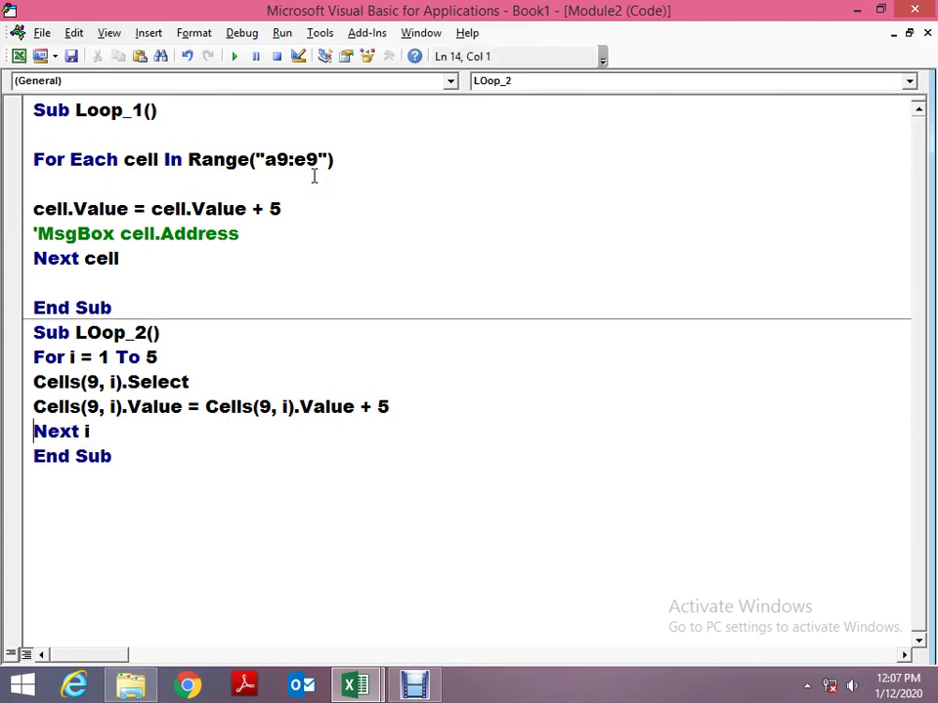
pyautogui.press('Down')
pyautogui.press('Down')
pyautogui.press('Down')
# Create a Sub loop_3() procedure after checking the workbook's sheets.
pyautogui.write('sub loo')
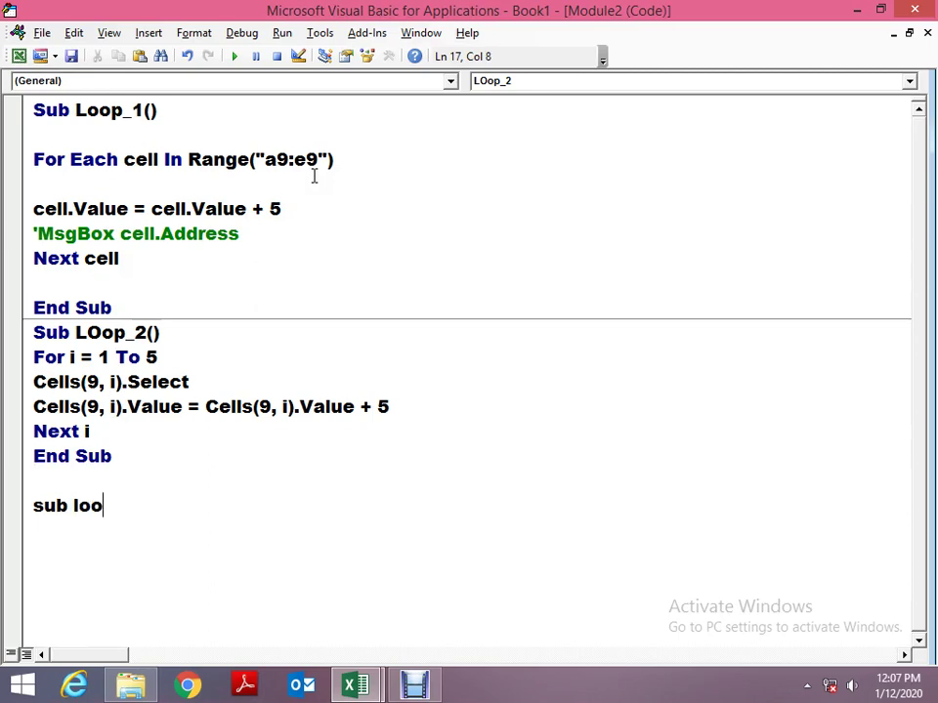
pyautogui.write('p_3')
pyautogui.press('Return')
pyautogui.hotkey('alt', 'F11')
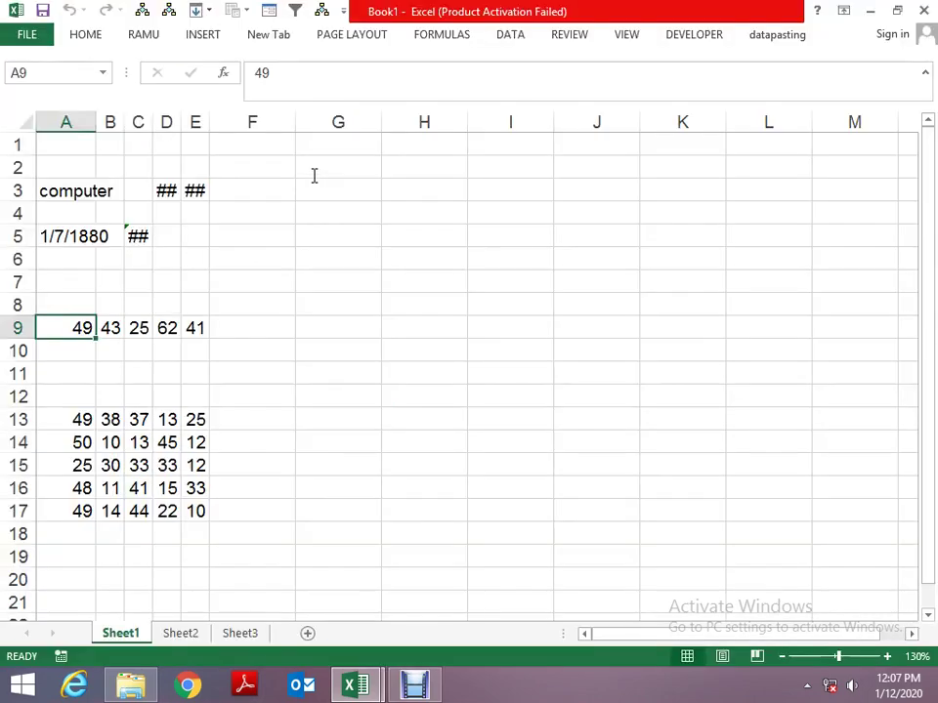
pyautogui.hotkey('ctrl', 'pagedown')
pyautogui.hotkey('ctrl', 'pagedown')
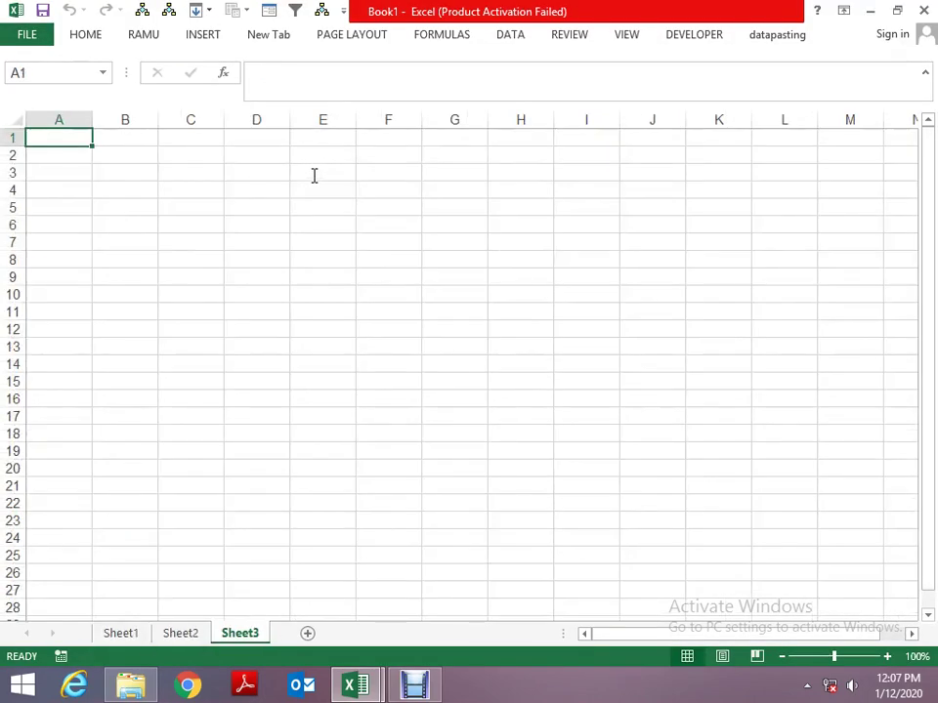
pyautogui.hotkey('ctrl', 'pageup')
pyautogui.hotkey('ctrl', 'pageup')
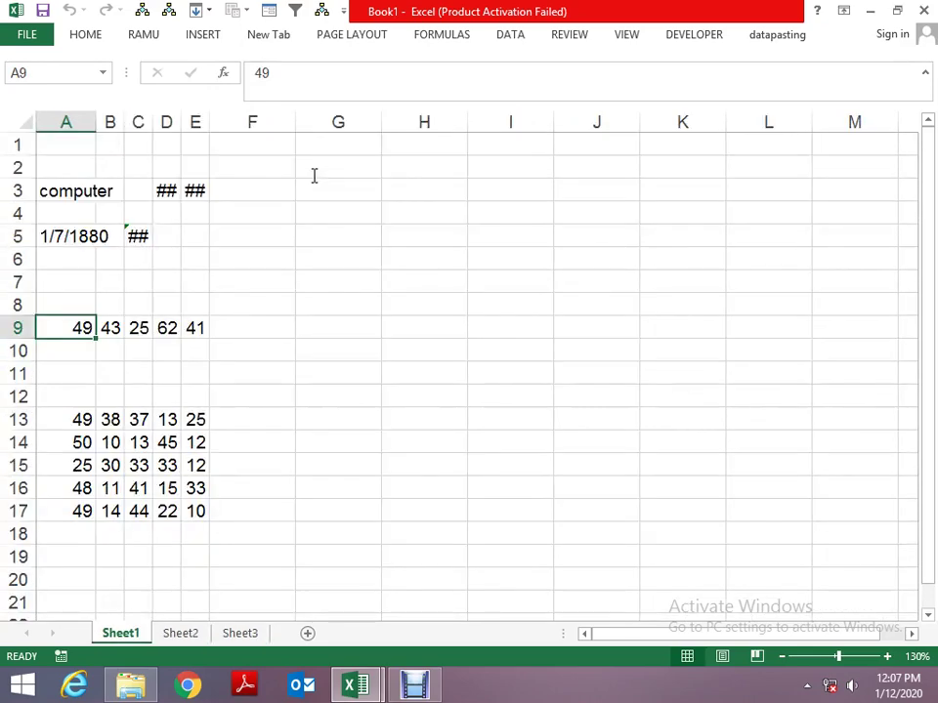
pyautogui.hotkey('alt', 'Tab')
pyautogui.hotkey('alt', 'space')
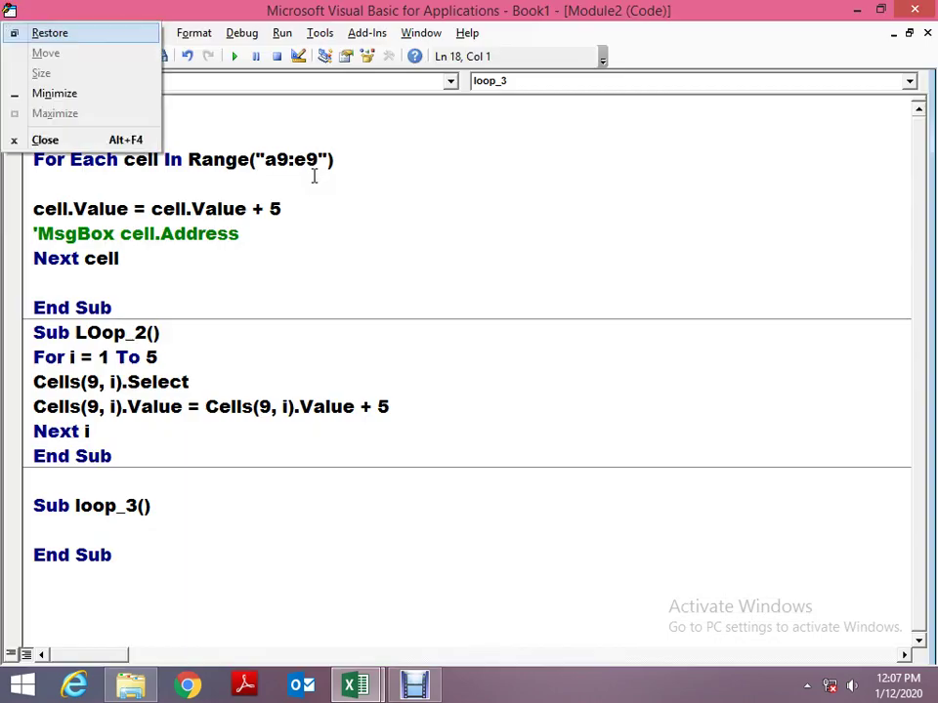
pyautogui.press('Return')
pyautogui.press('Up')
pyautogui.press('Up')
pyautogui.press('Delete')
pyautogui.press('Down')
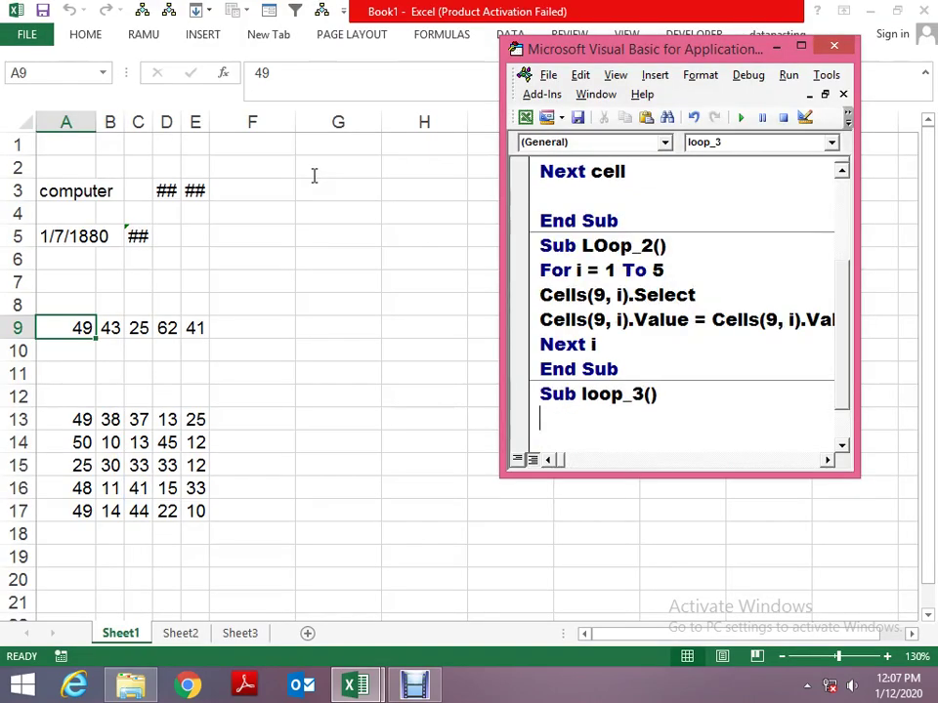
pyautogui.press('Down')
pyautogui.press('Return')
pyautogui.press('Up')
pyautogui.press('Up')
# Fill loop_3 with For i = 1 To Sheets.Count, Sheets(i).Activate and Next i.
pyautogui.write('fo')
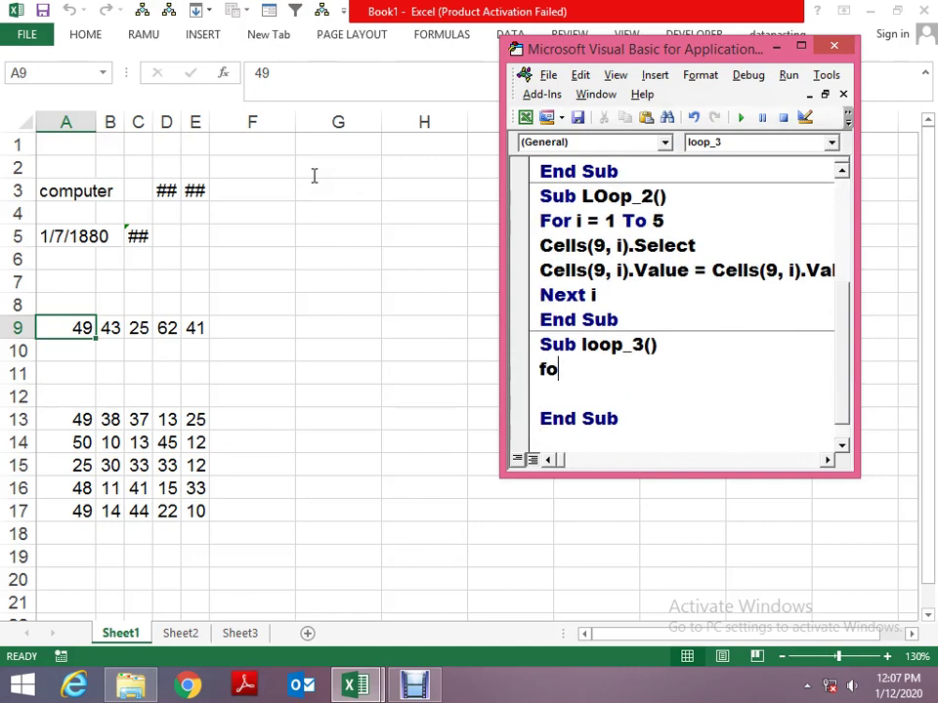
pyautogui.write('r i = 1')
pyautogui.write(' to sheets.cou')
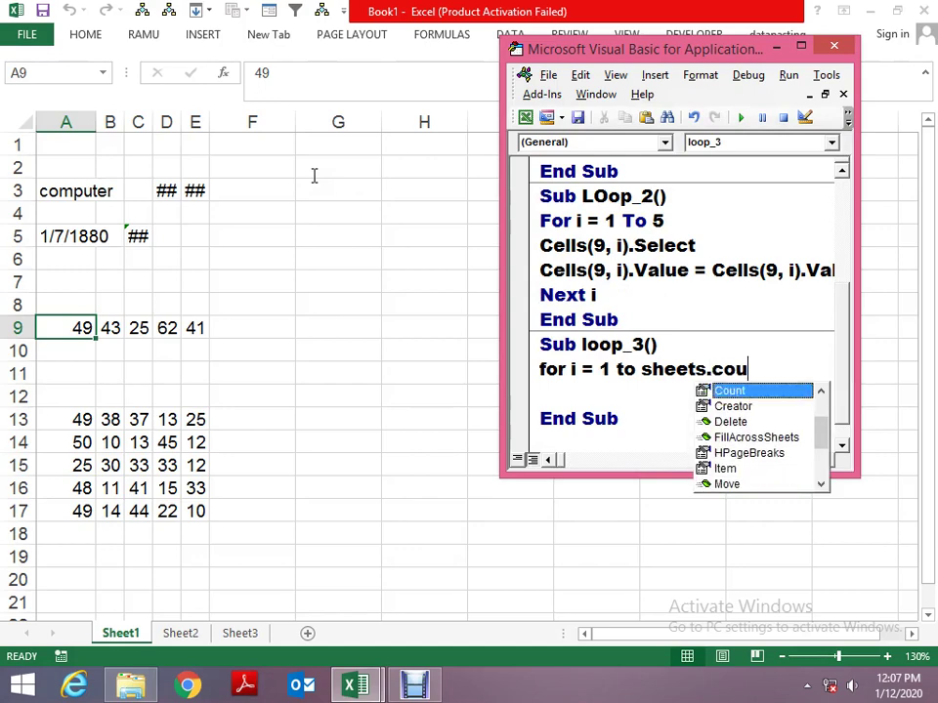
pyautogui.write('nt')
pyautogui.press('Return')
pyautogui.write('n')
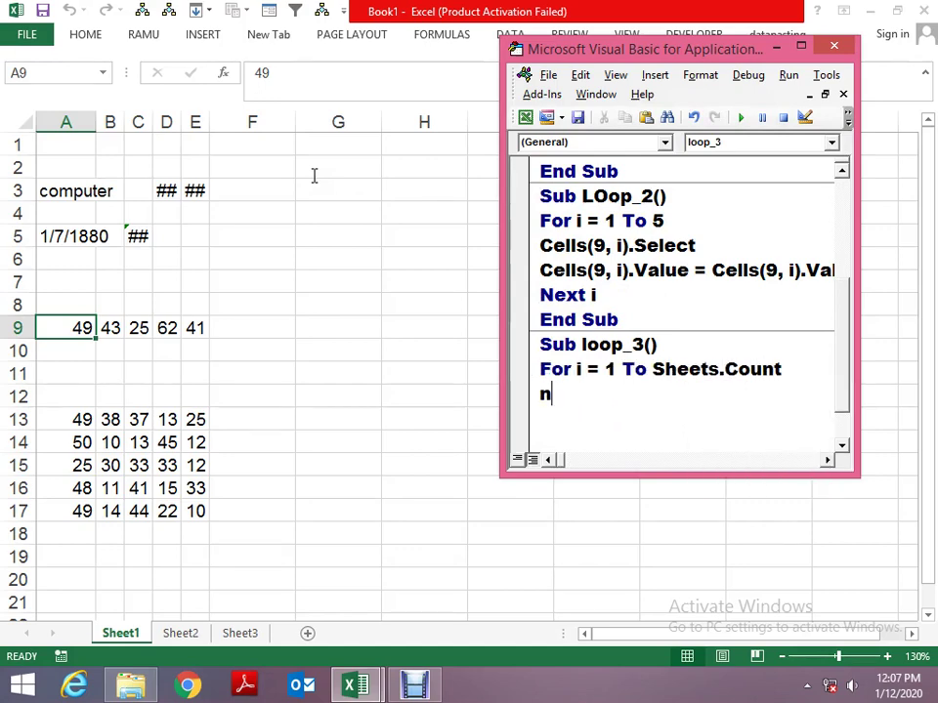
pyautogui.press('BackSpace')
pyautogui.press('Return')
pyautogui.write('next i')
pyautogui.press('Up')
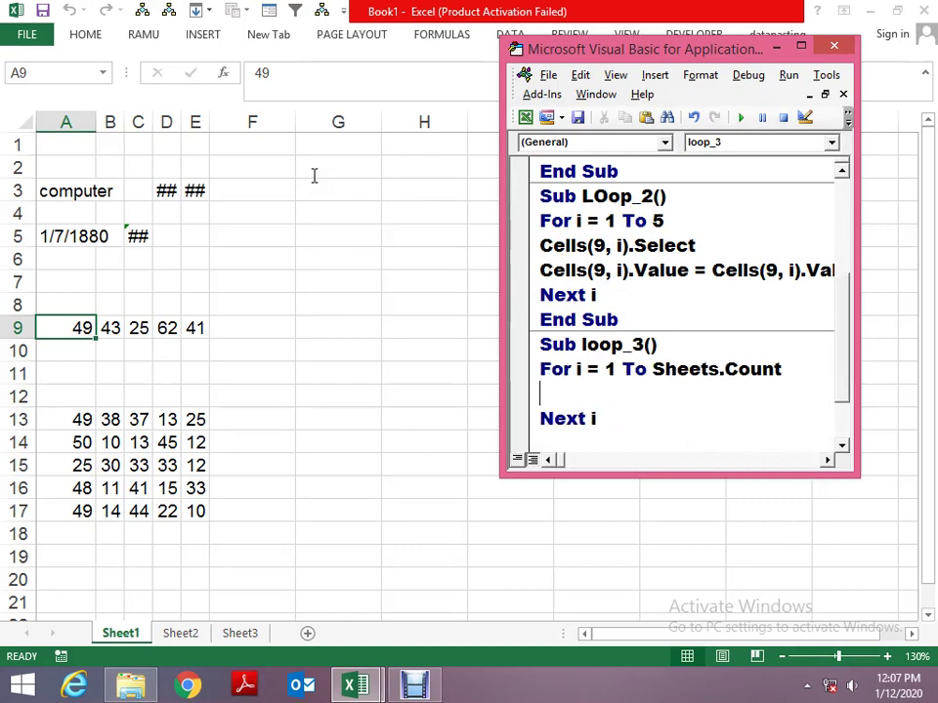
pyautogui.hotkey('alt', 'F11')
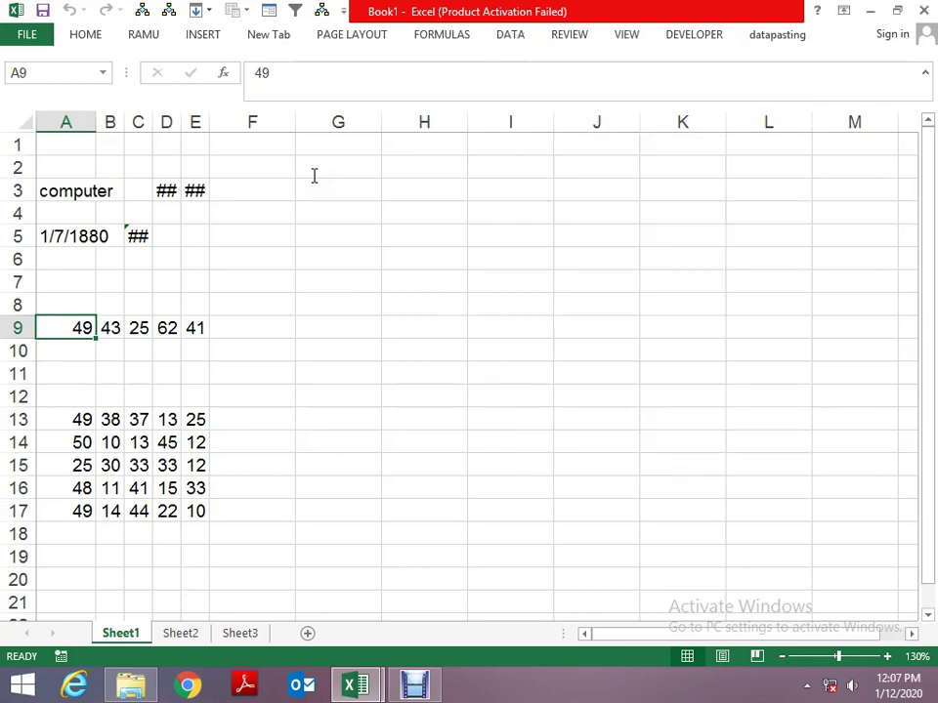
pyautogui.hotkey('alt', 'Tab')
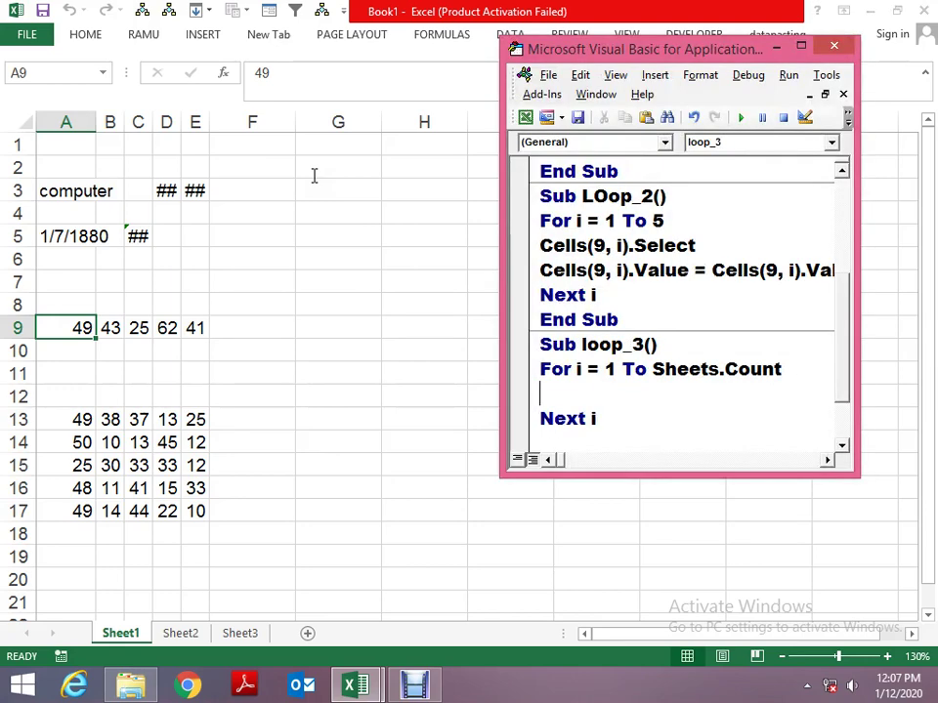
pyautogui.write('sheets')
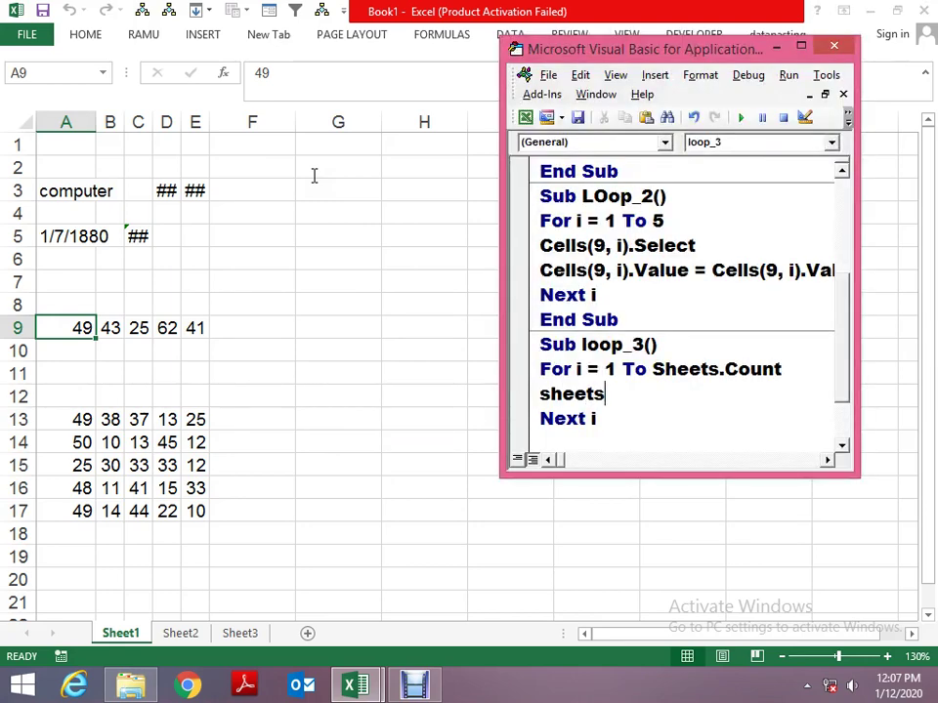
pyautogui.write('(i).acti')
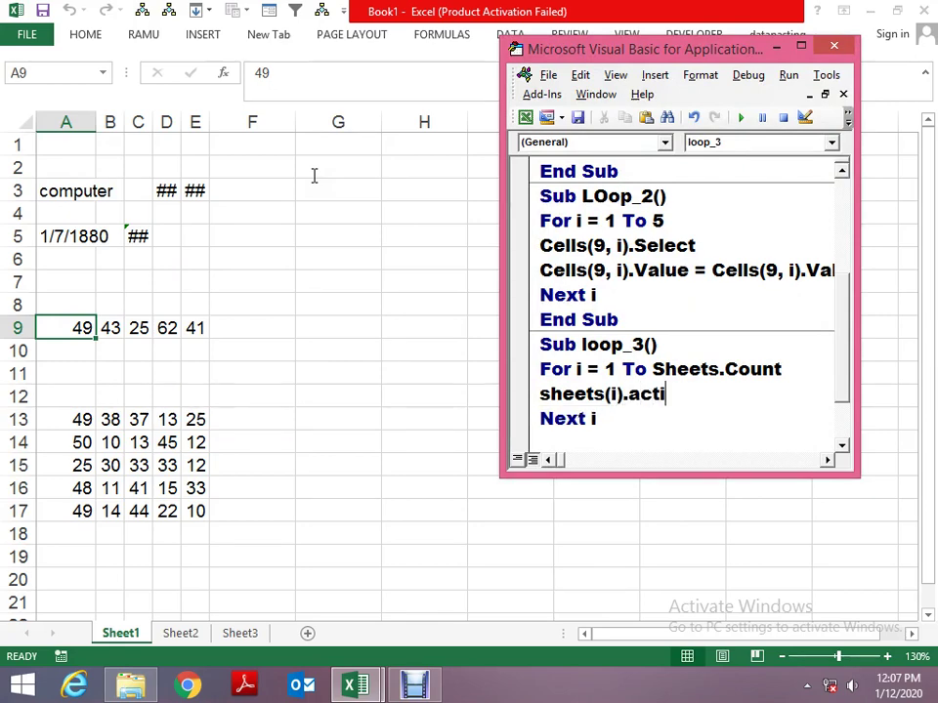
pyautogui.write('vate')
pyautogui.press('Down')
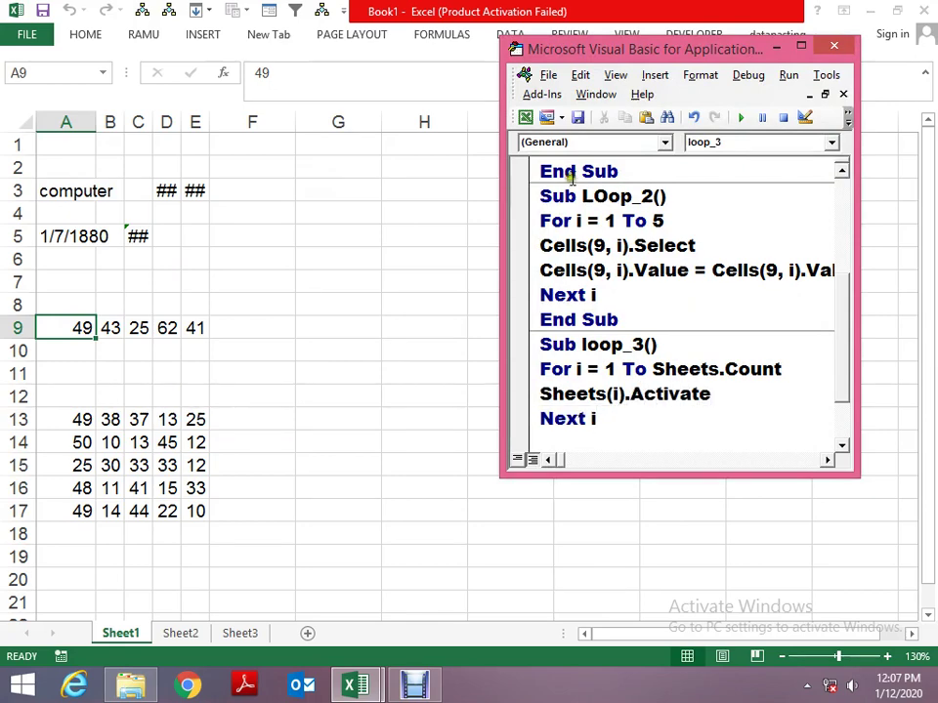
# Step through loop_3 with F8 as it activates Sheet2 then Sheet3, then maximise the editor.
pyautogui.press('F8')
pyautogui.press('F8')
pyautogui.press('F8')
pyautogui.press('F8')
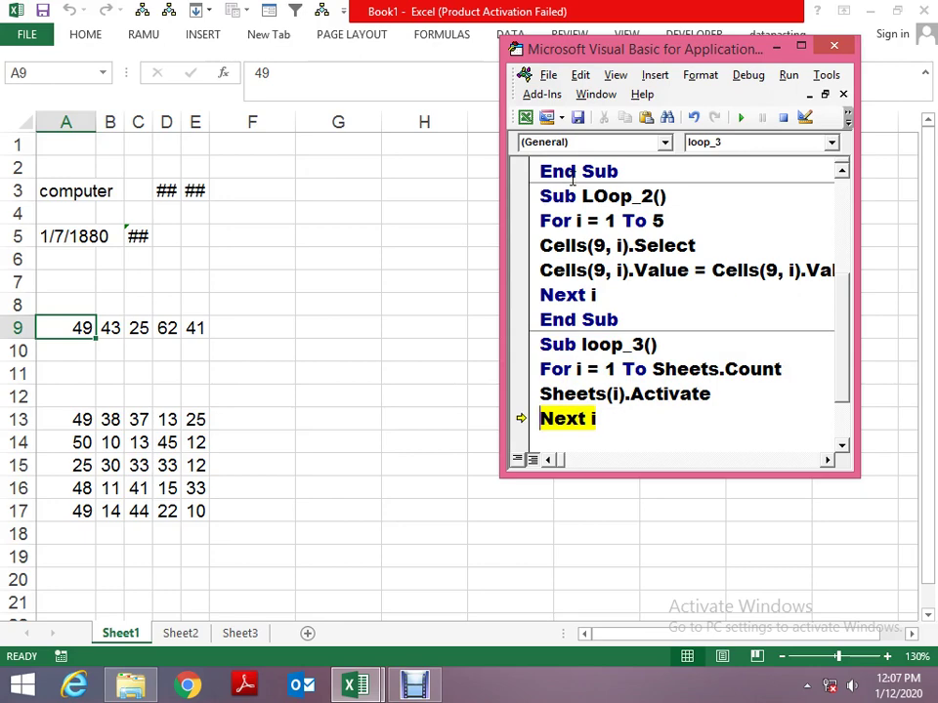
pyautogui.press('F8')
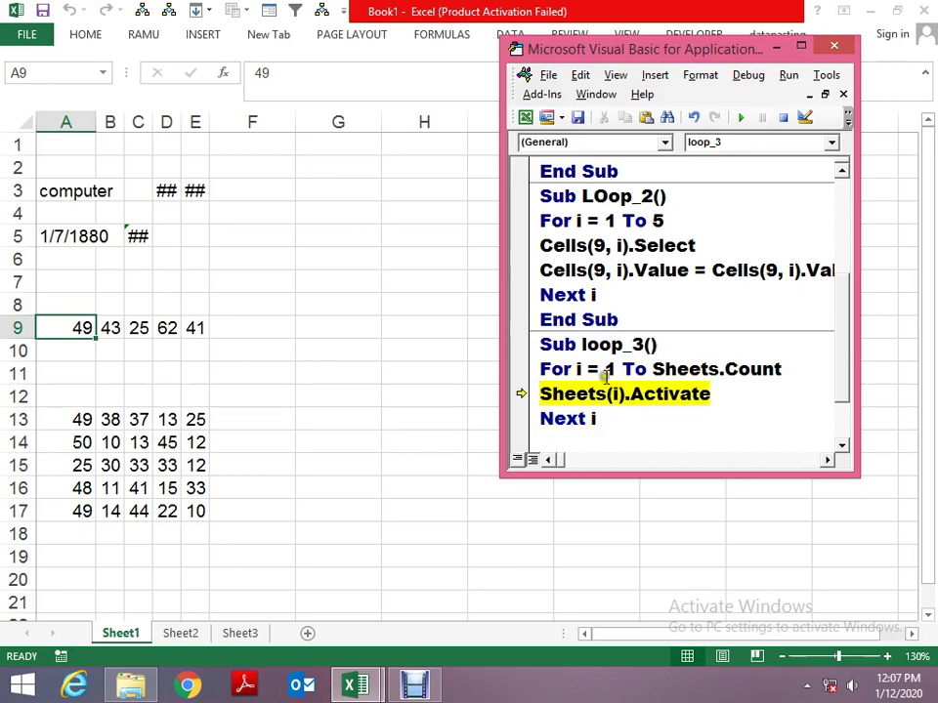
pyautogui.moveTo(618, 394)
pyautogui.press('F8')
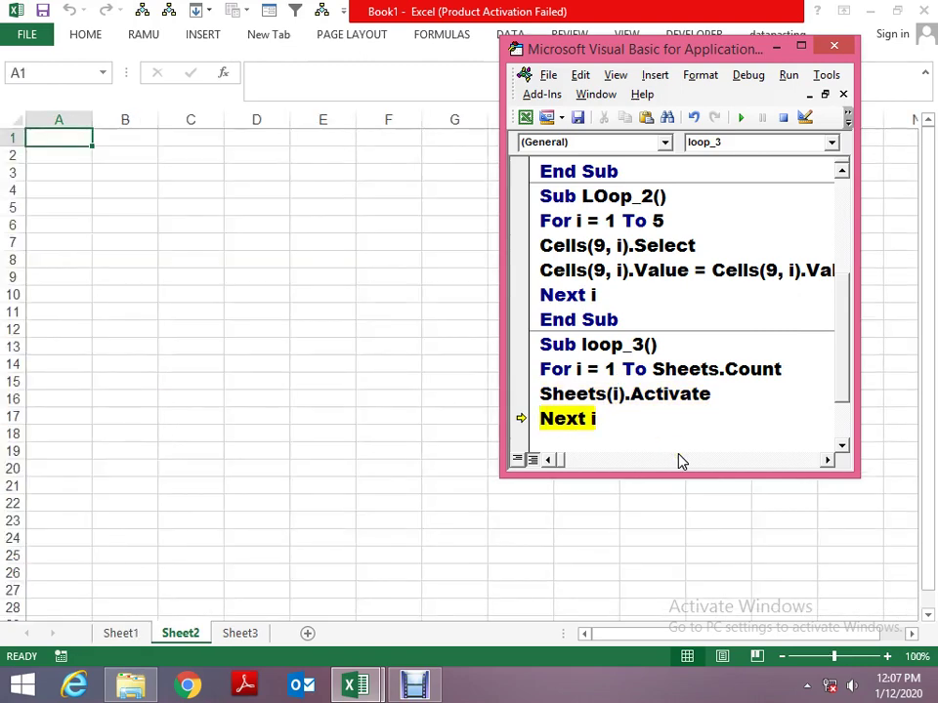
pyautogui.press('F8')
pyautogui.press('F8')
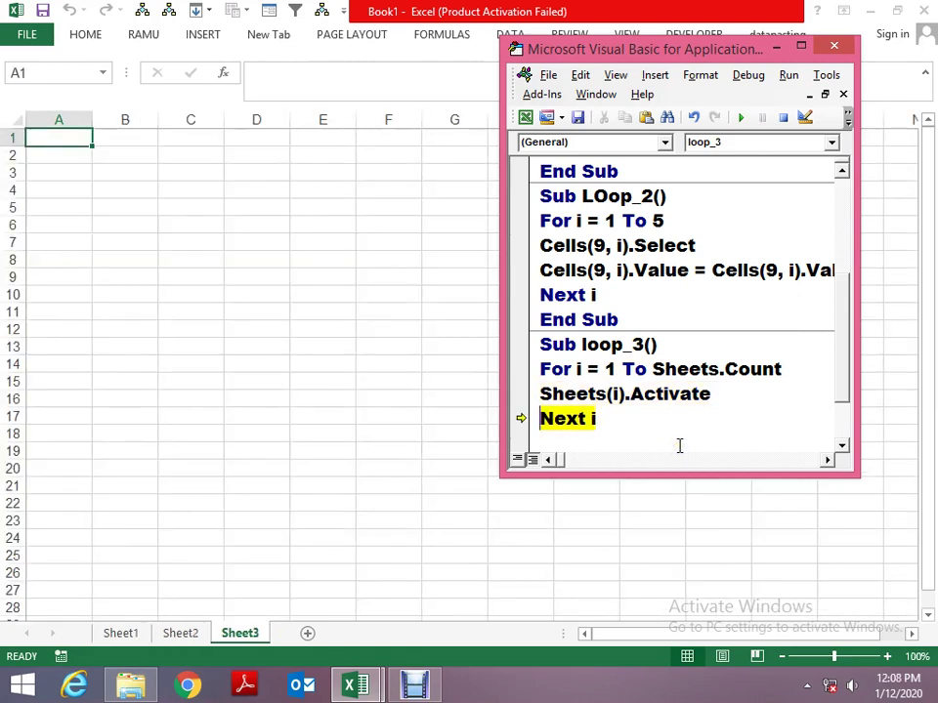
pyautogui.press('F8')
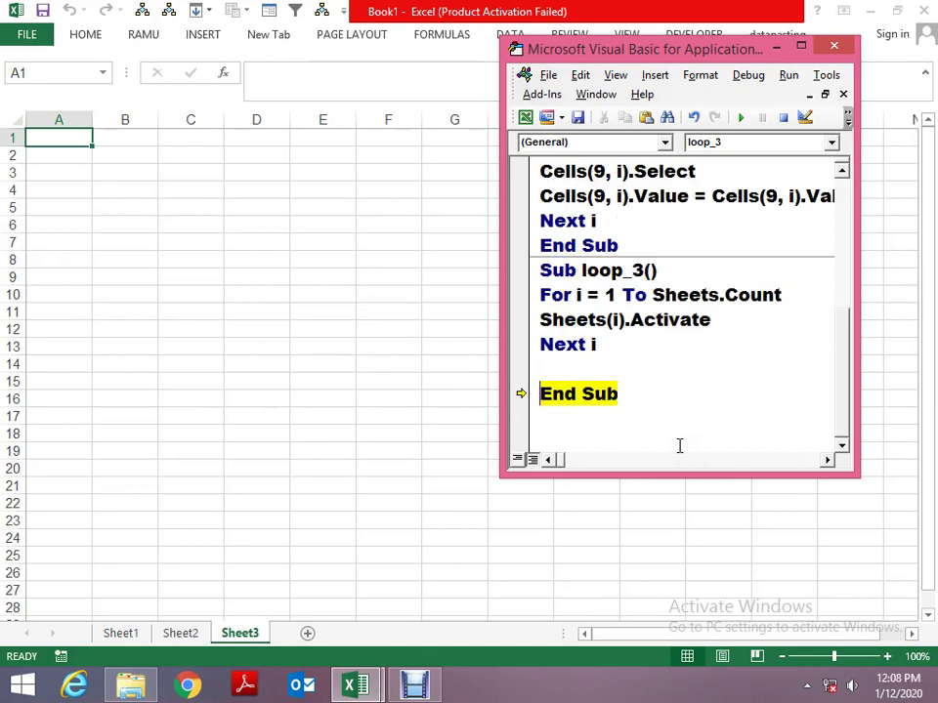
pyautogui.press('F8')
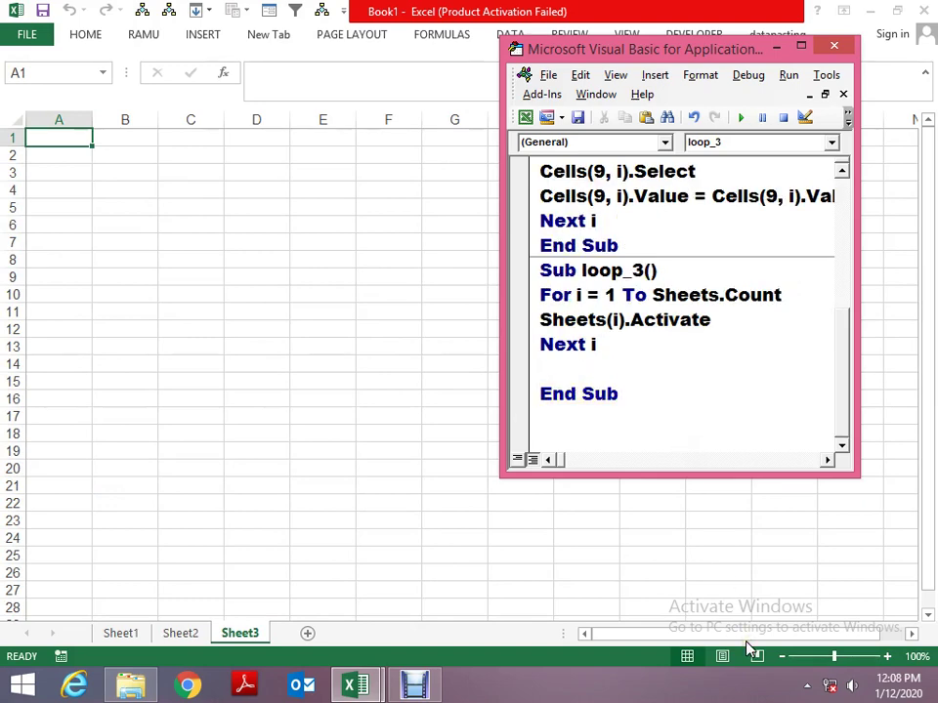
pyautogui.press('super+Up')
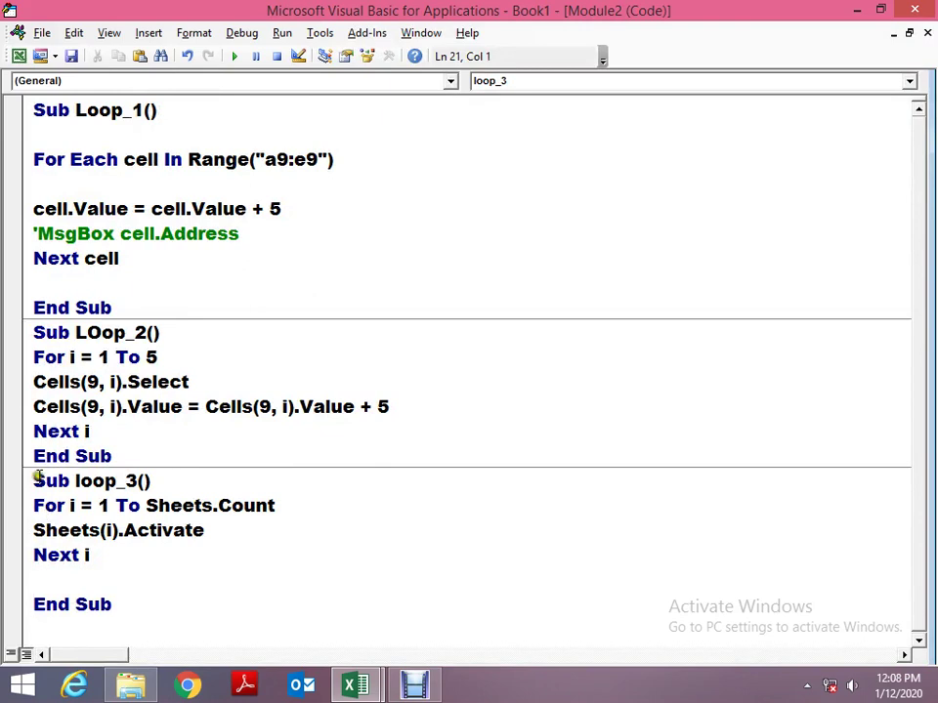
# Remove the blank line before loop_3's End Sub and start a new Sub Loop_4() below.
pyautogui.moveTo(33, 480)
pyautogui.mouseDown()
pyautogui.moveTo(90, 609)
pyautogui.moveTo(167, 604)
pyautogui.mouseUp()
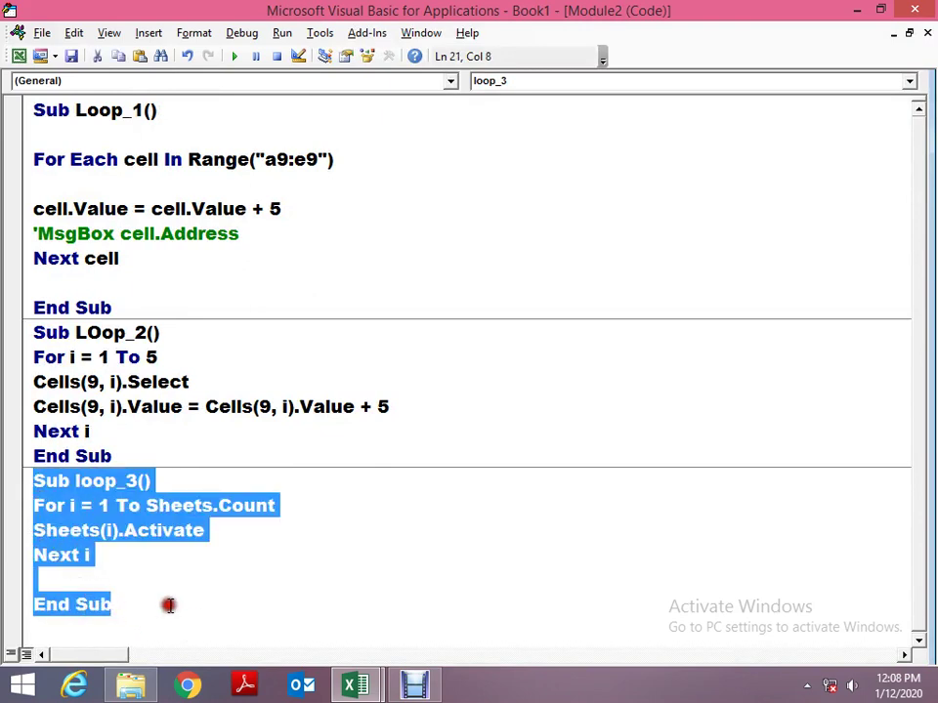
pyautogui.click(130, 628)
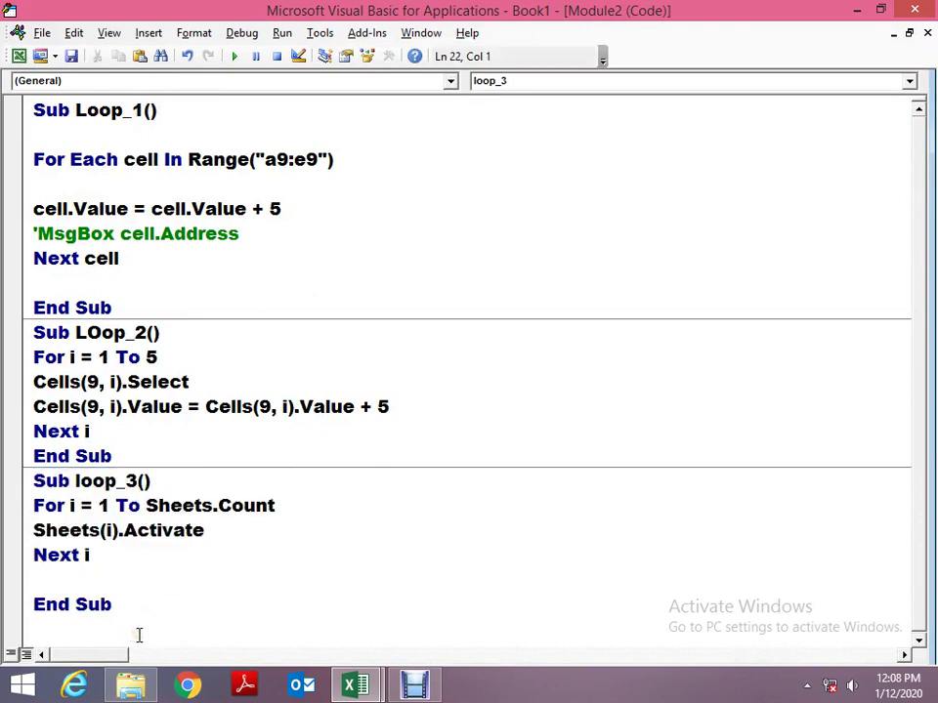
pyautogui.press('Up')
pyautogui.press('Up')
pyautogui.press('Delete')
pyautogui.press('Down')
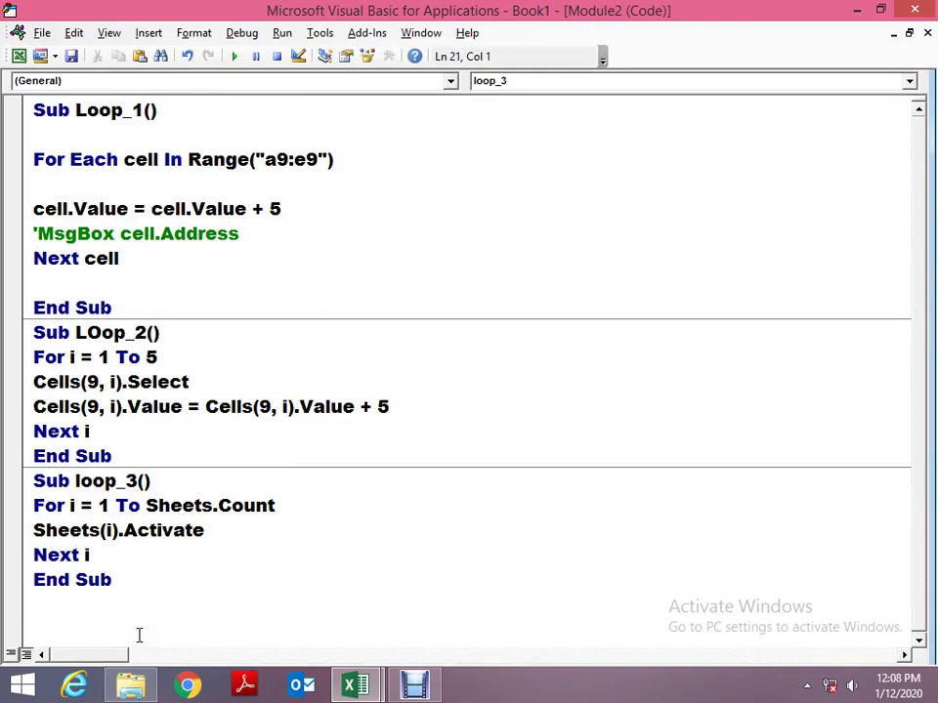
pyautogui.write('sub Lo')
pyautogui.write('op')
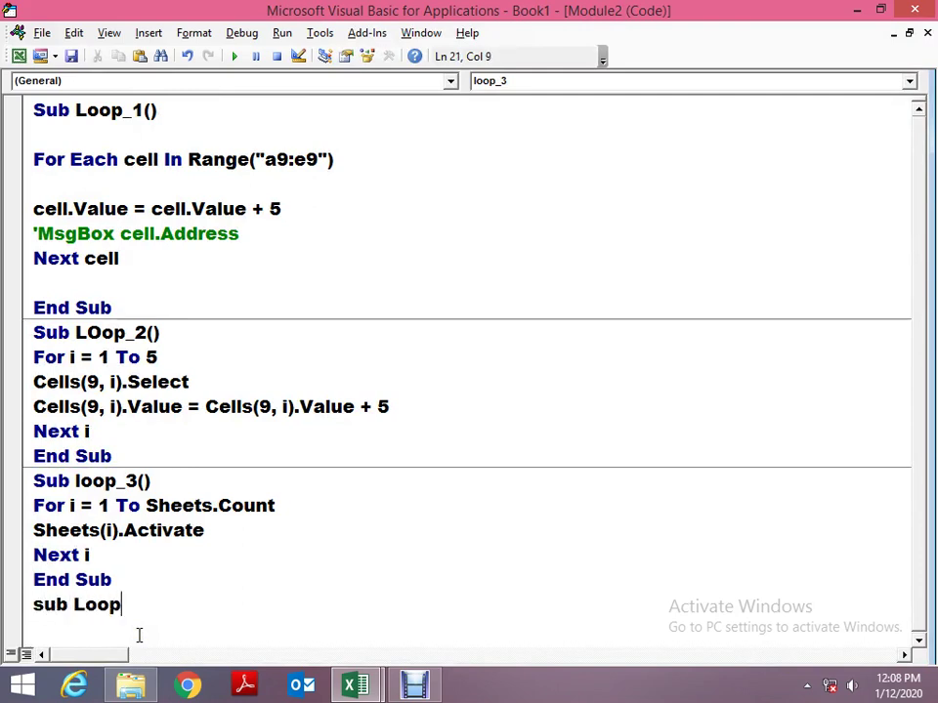
pyautogui.write('_4')
pyautogui.press('Return')
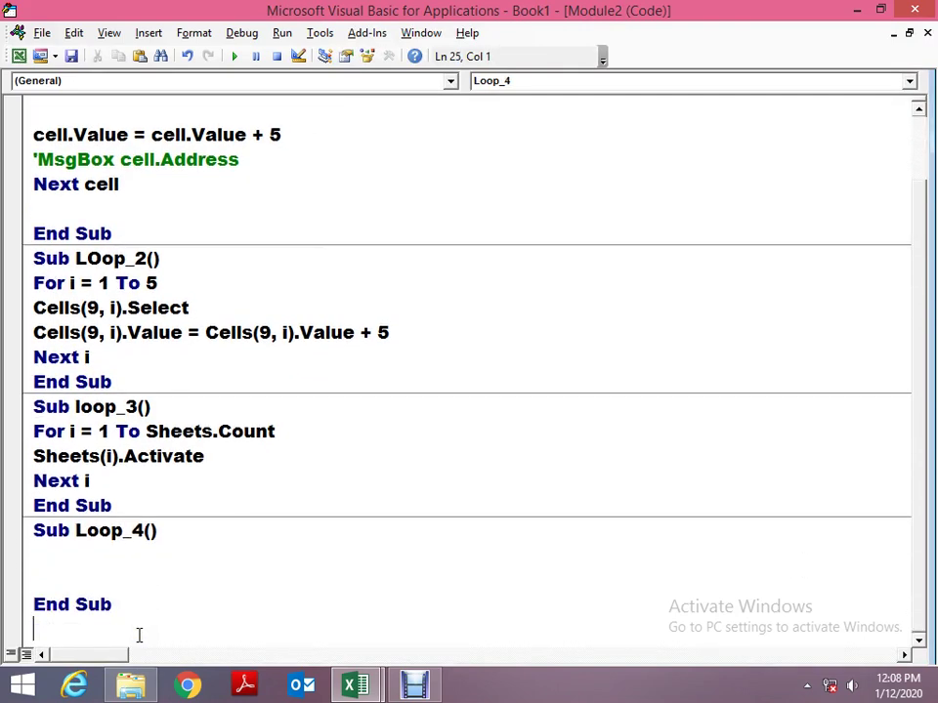
# Write For Each Sheet In ActiveWorkbook.Sheets in Loop_4 and close it with Next Sheet.
pyautogui.write('fo  e')
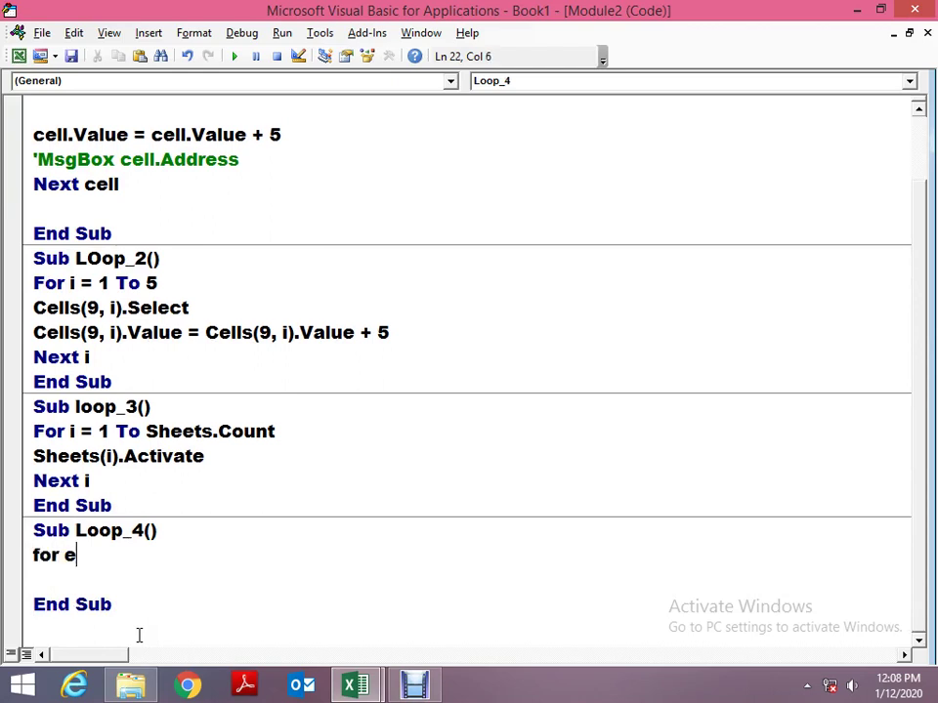
pyautogui.write('ach ')
pyautogui.write('sheet in ')
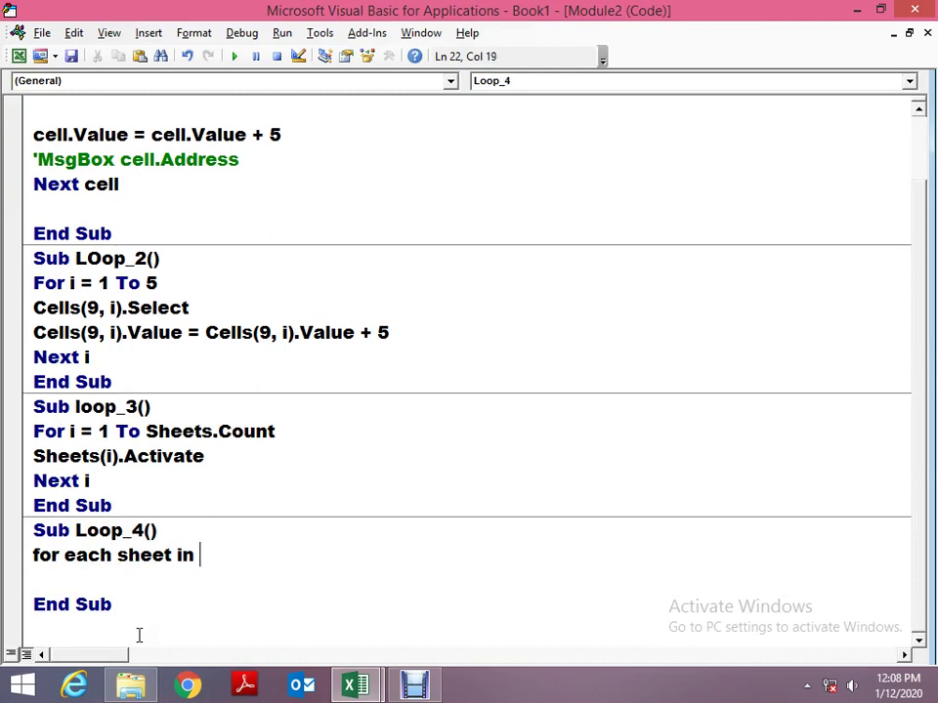
pyautogui.write('activ')
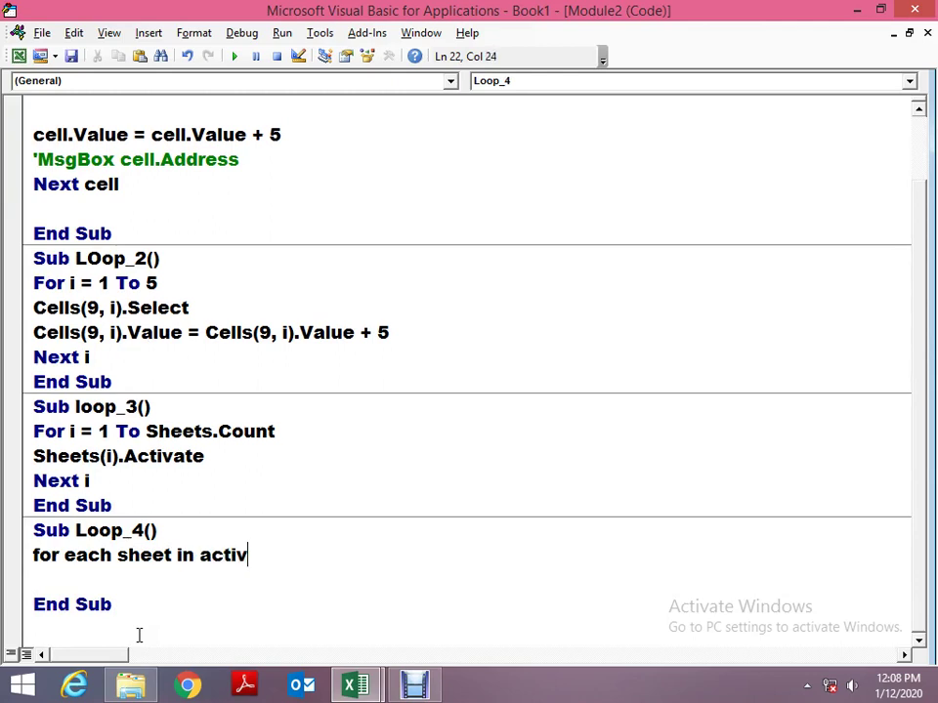
pyautogui.write('eworkbook.s')
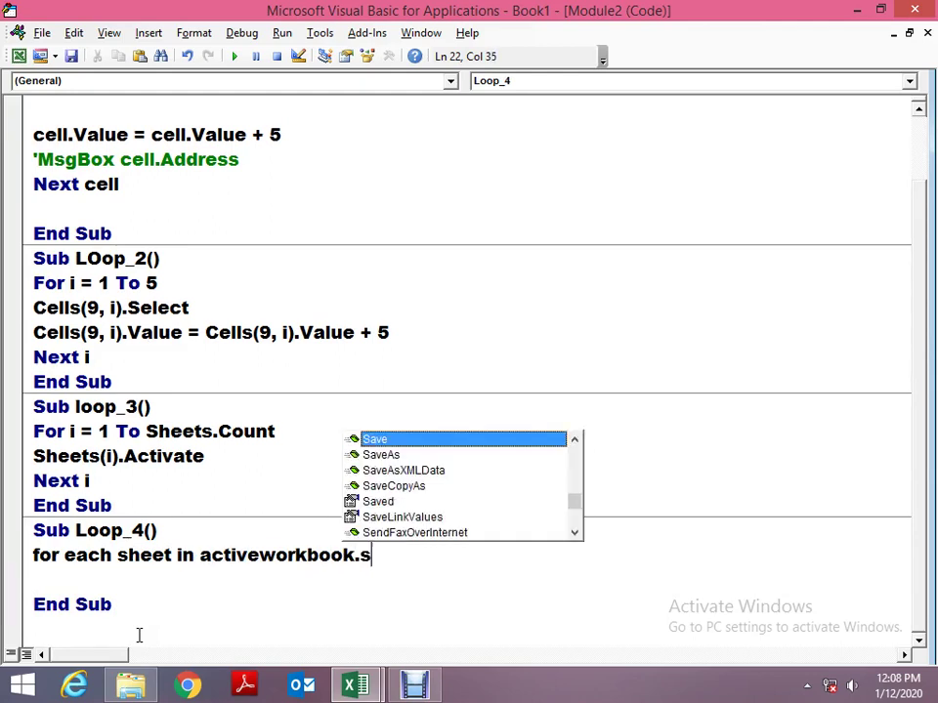
pyautogui.write('h')
pyautogui.press('Down')
pyautogui.press('Return')
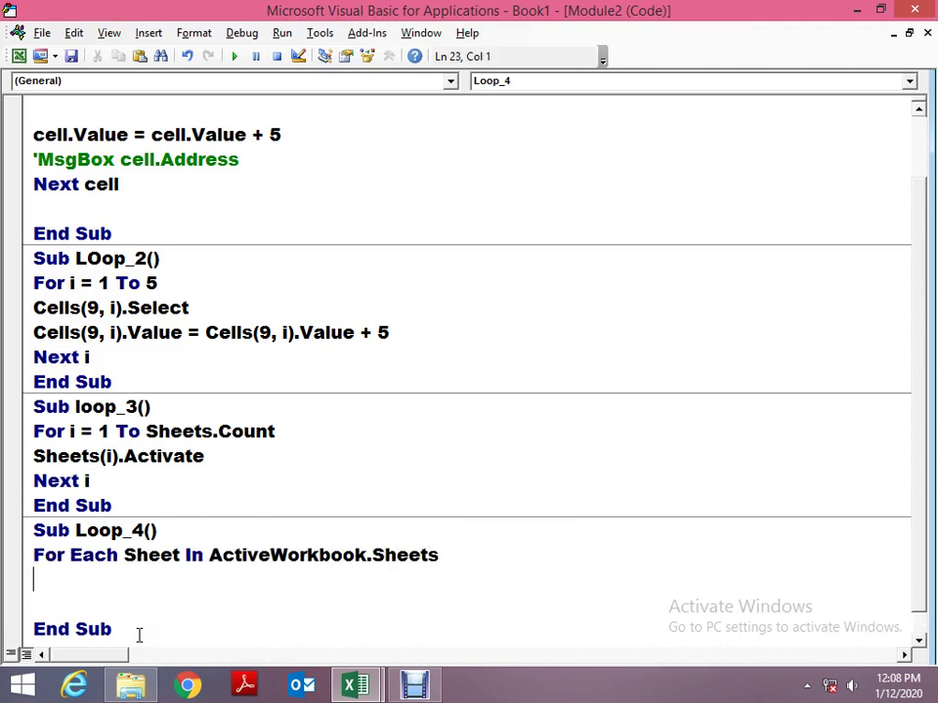
pyautogui.press('Down')
pyautogui.write('next ')
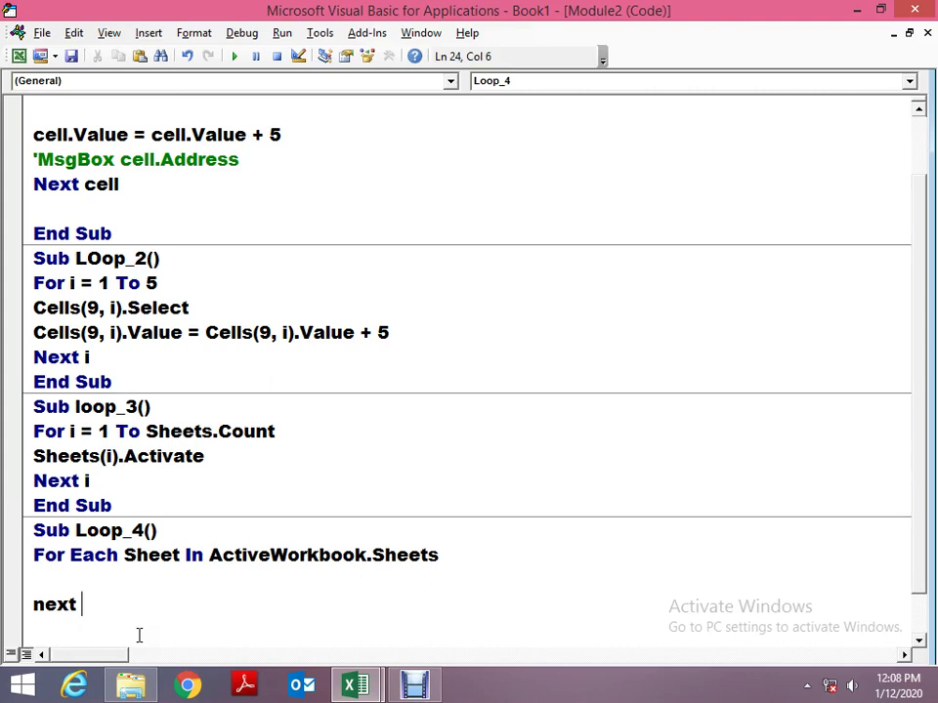
pyautogui.write('sheet')
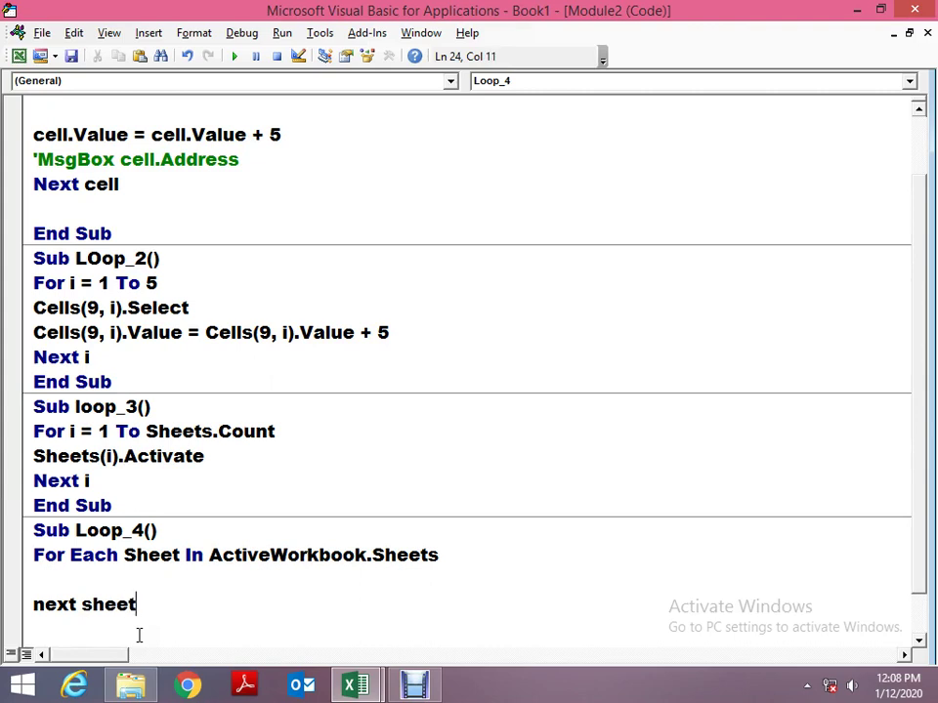
pyautogui.press('Up')
pyautogui.press('Up')
pyautogui.press('Up')
pyautogui.press('Home')
pyautogui.press('Down')
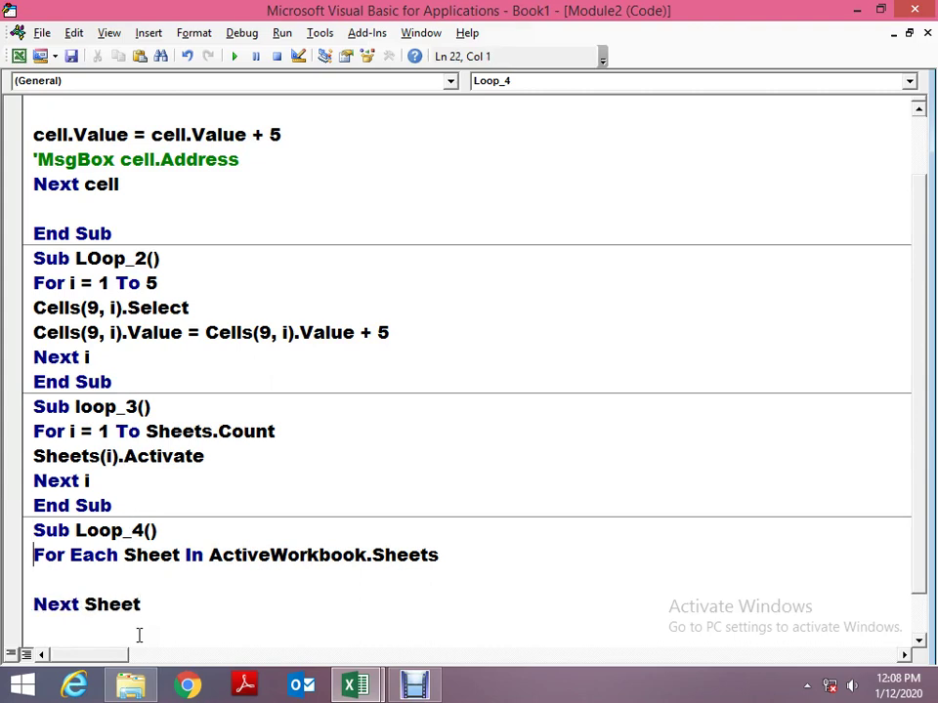
pyautogui.press('Right')
pyautogui.press('Right')
pyautogui.press('Right')
pyautogui.press('Right')
pyautogui.press('Right')
pyautogui.press('Right')
pyautogui.press('Right')
pyautogui.press('Left')
pyautogui.press('Left')
pyautogui.hotkey('shift', 'Right')
pyautogui.hotkey('shift', 'Right')
pyautogui.hotkey('shift', 'Right')
pyautogui.hotkey('shift', 'Right')
pyautogui.hotkey('shift', 'Right')
pyautogui.hotkey('shift', 'Right')
pyautogui.hotkey('shift', 'Right')
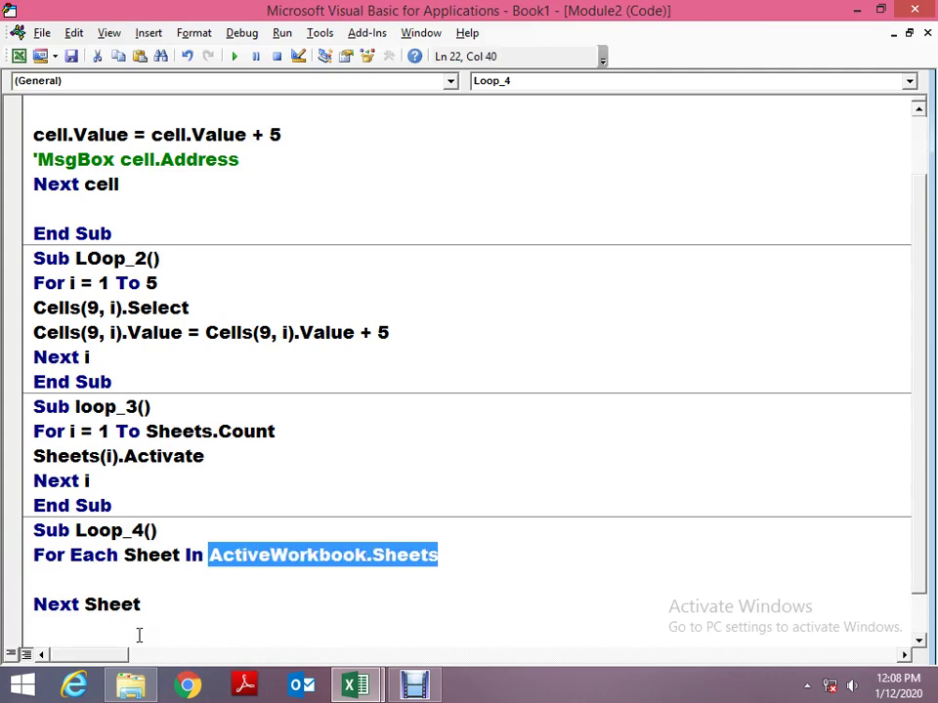
pyautogui.press('Down')
# Insert an empty body line inside the Loop_4 For Each loop above Next Sheet.
pyautogui.press('Down')
pyautogui.press('Down')
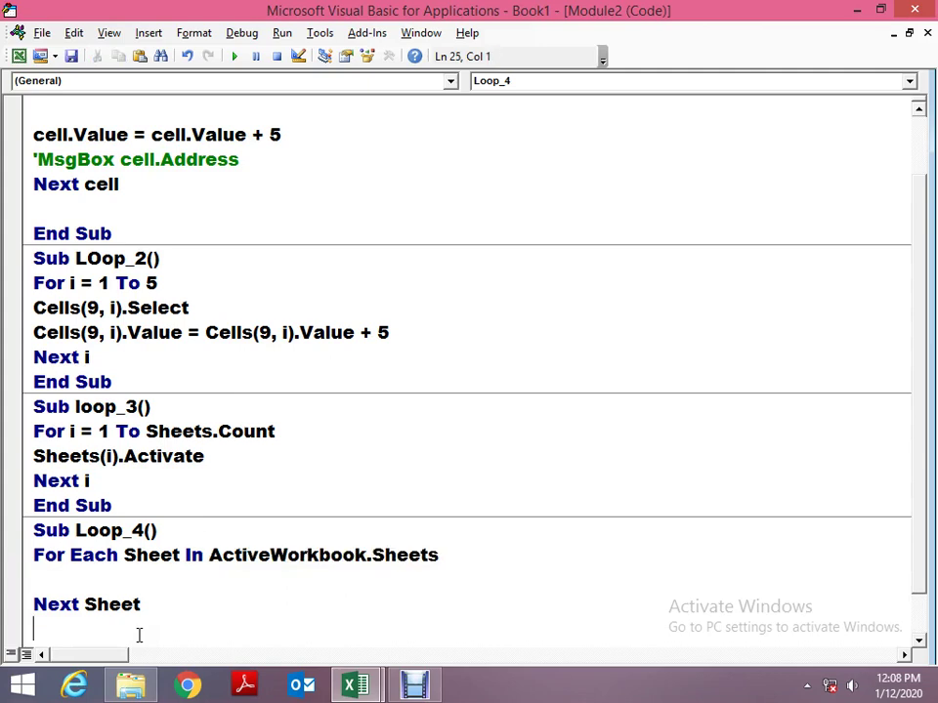
pyautogui.press('Down')
pyautogui.press('Down')
pyautogui.press('Up')
pyautogui.press('Up')
pyautogui.press('Up')
pyautogui.press('End')
pyautogui.press('Up')
pyautogui.press('Up')
pyautogui.press('Up')
pyautogui.press('End')
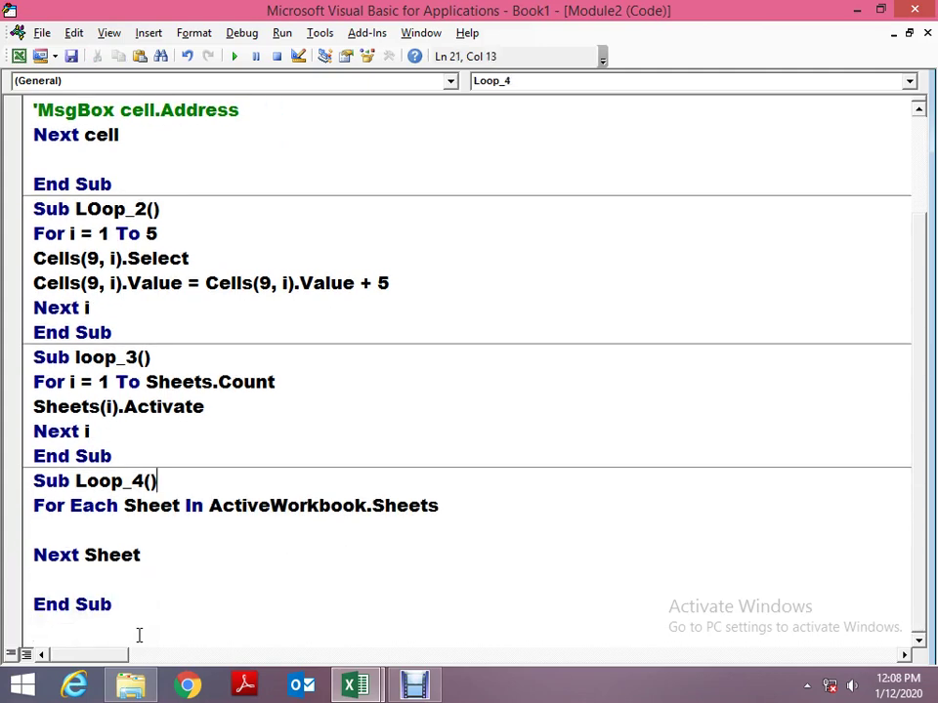
pyautogui.press('Down')
pyautogui.press('Down')
pyautogui.press('Up')
pyautogui.press('End')
pyautogui.press('Up')
pyautogui.press('Down')
pyautogui.press('Left')
pyautogui.press('Left')
pyautogui.press('Left')
pyautogui.press('Left')
pyautogui.press('Left')
pyautogui.press('Left')
pyautogui.press('Left')
pyautogui.press('Left')
pyautogui.press('Left')
pyautogui.press('Left')
pyautogui.press('Right')
pyautogui.press('Right')
pyautogui.press('Right')
pyautogui.press('Right')
pyautogui.press('Right')
pyautogui.press('Right')
pyautogui.press('Right')
pyautogui.press('Right')
pyautogui.press('Right')
pyautogui.press('Right')
pyautogui.press('Left')
pyautogui.press('Left')
pyautogui.press('Left')
pyautogui.press('Left')
pyautogui.press('Left')
pyautogui.press('Left')
pyautogui.press('Down')
pyautogui.press('Return')
pyautogui.press('Up')
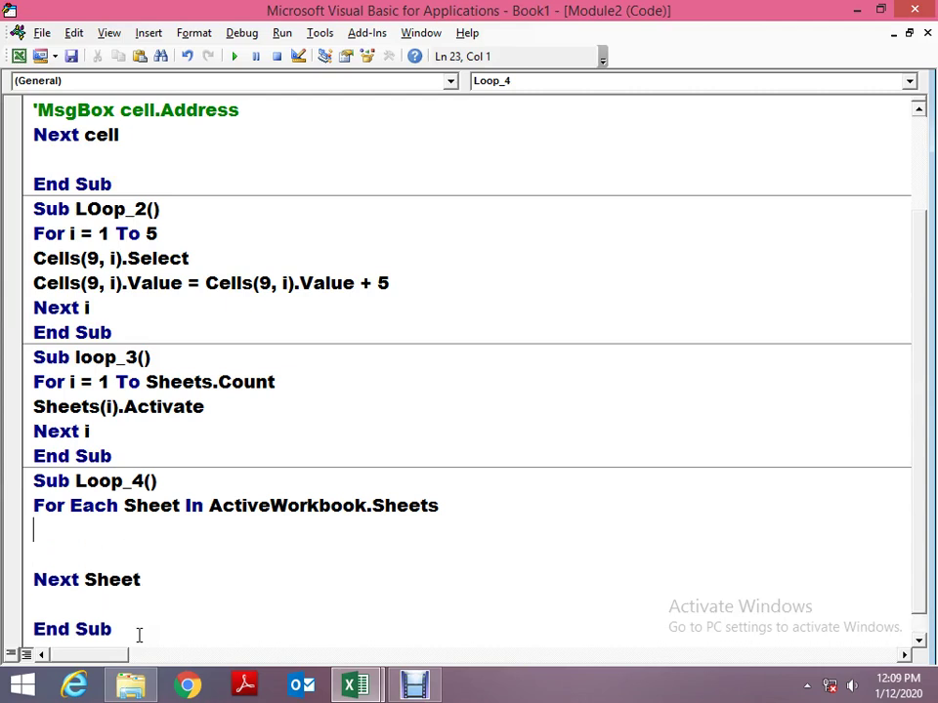
# Enter Sheet.Activate as the loop body, replacing an incomplete .activate entry.
pyautogui.write('.activat')
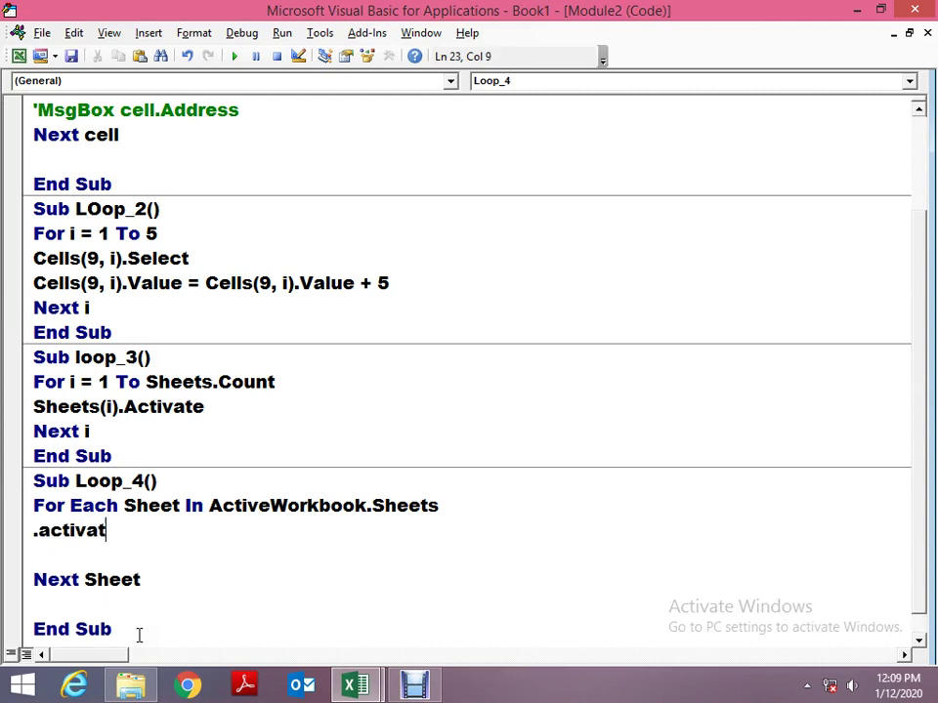
pyautogui.write('e')
pyautogui.press('Home')
pyautogui.hotkey('shift', 'End')
pyautogui.hotkey('ctrl', 'x')
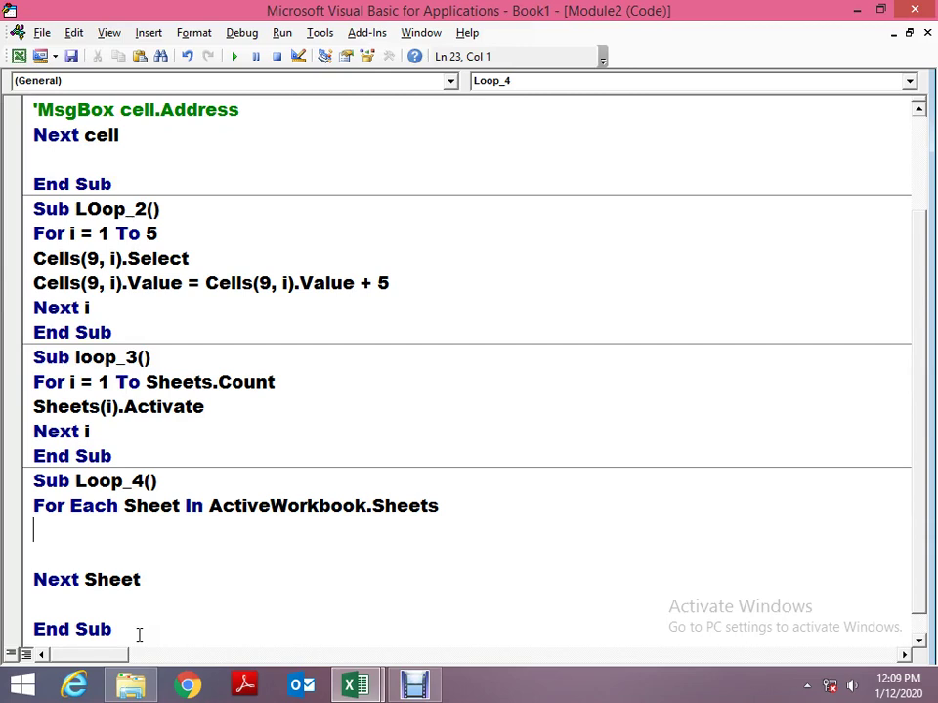
pyautogui.write('s')
pyautogui.write('heet.acti')
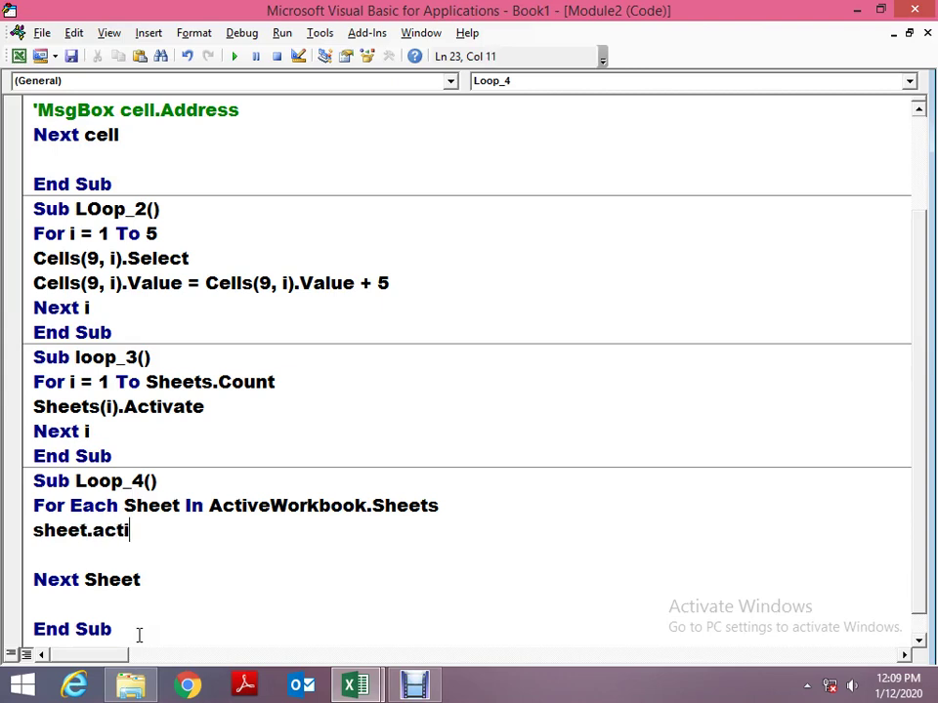
pyautogui.write('vate')
pyautogui.press('Return')
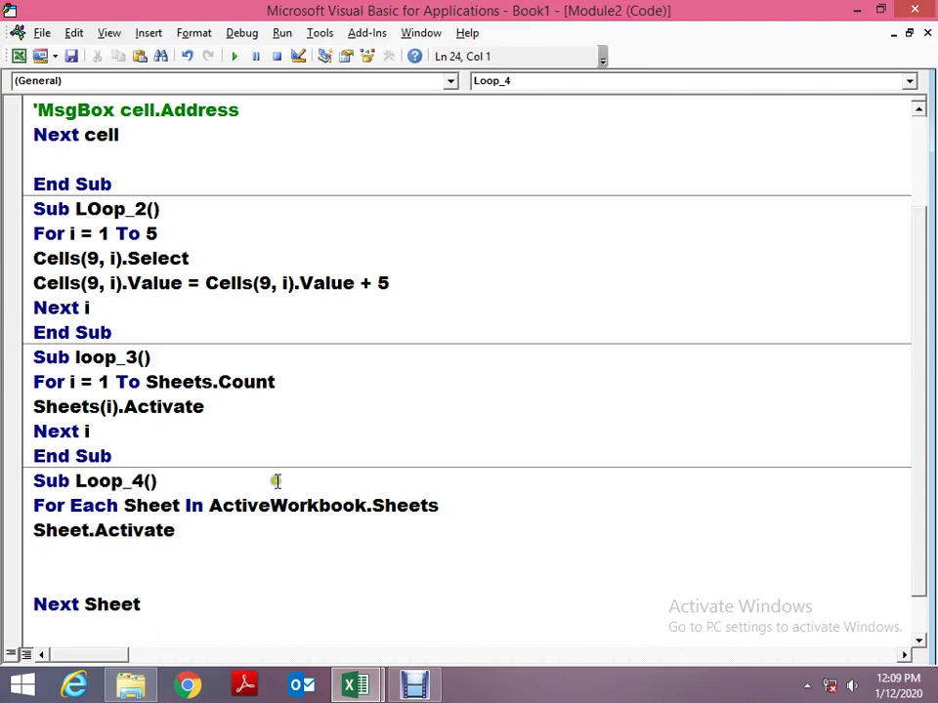
# Remove the blank lines before Next Sheet and before End Sub in Loop_4.
pyautogui.click(270, 399)
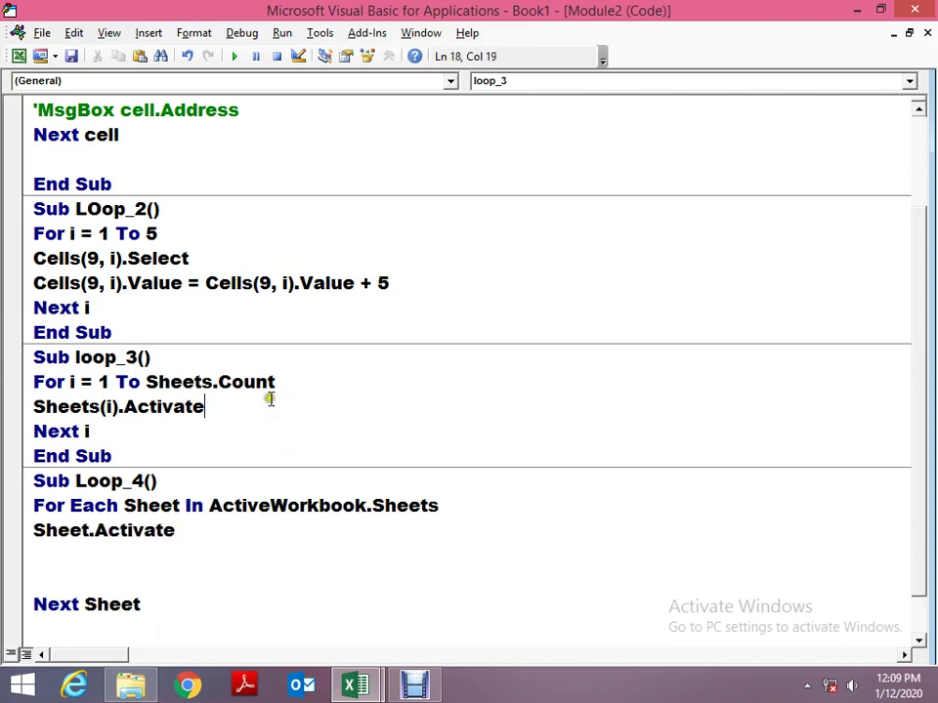
pyautogui.click(67, 566)
pyautogui.press('Delete')
pyautogui.press('Delete')
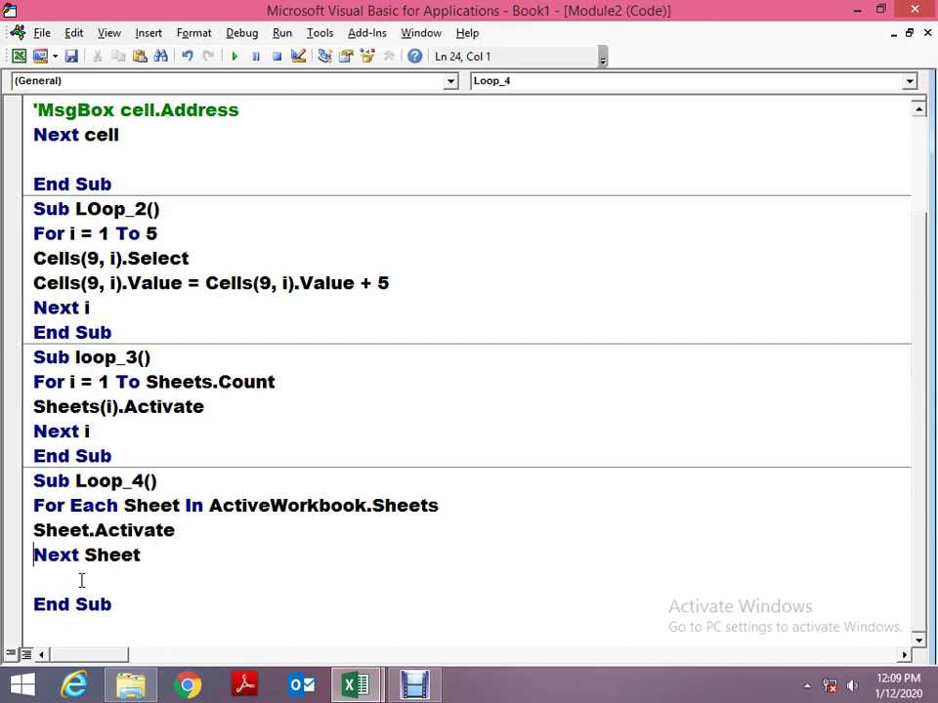
pyautogui.click(81, 579)
pyautogui.press('Delete')
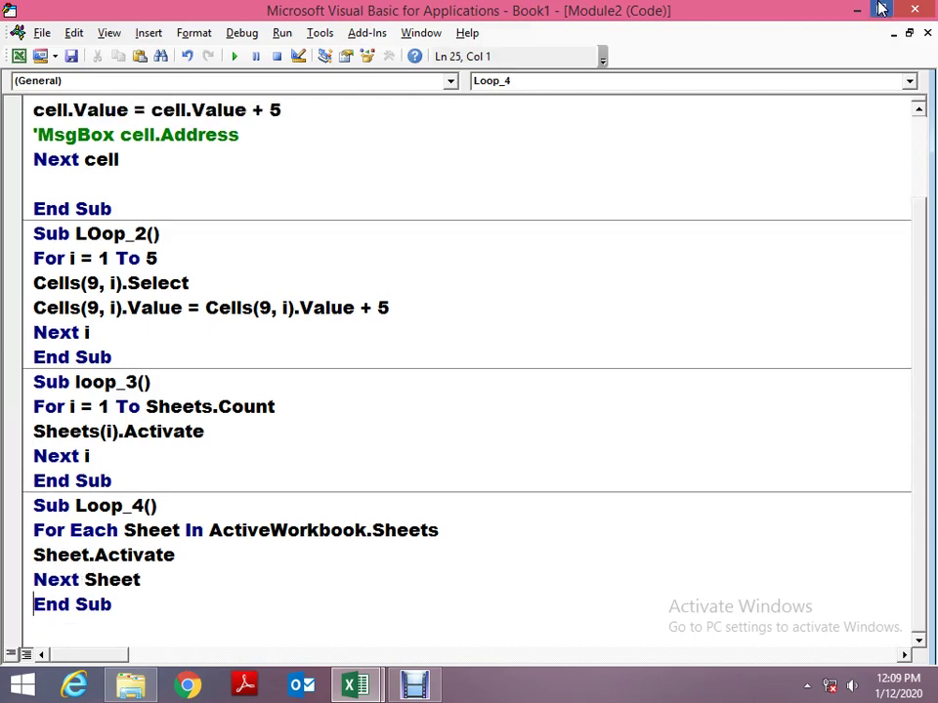
# Restore the editor and F8-step through Loop_4 as it activates Sheet1, Sheet2 and Sheet3, then maximise it.
pyautogui.click(889, 10)
pyautogui.scroll(-3, 682, 267)
pyautogui.click(656, 309)
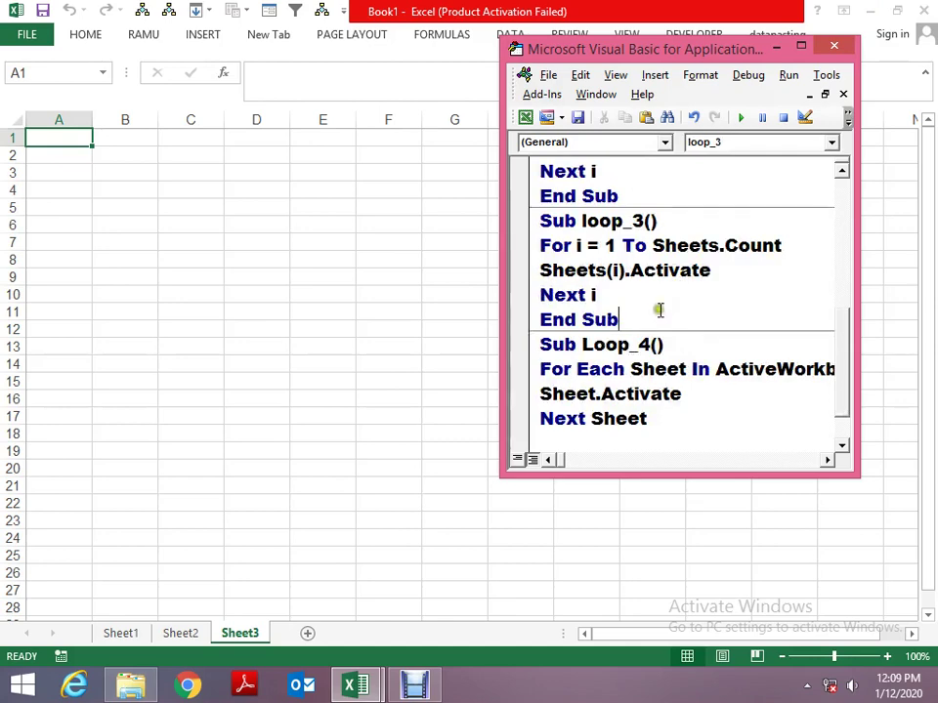
pyautogui.scroll(-1, 655, 340)
pyautogui.click(657, 342)
pyautogui.press('F8')
pyautogui.press('F8')
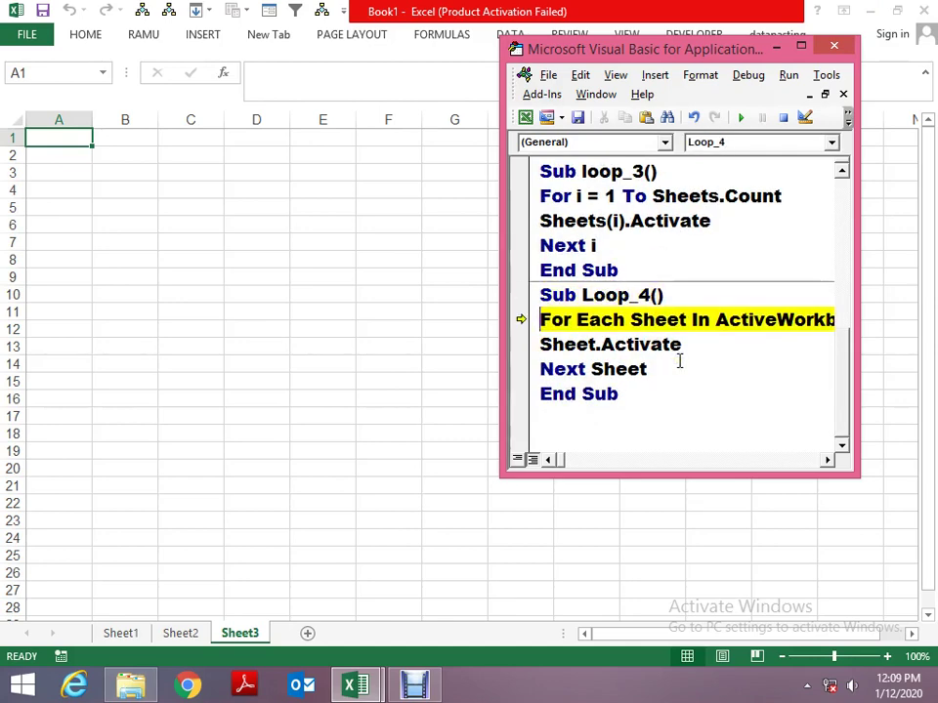
pyautogui.press('F8')
pyautogui.press('F8')
pyautogui.press('F8')
pyautogui.press('F8')
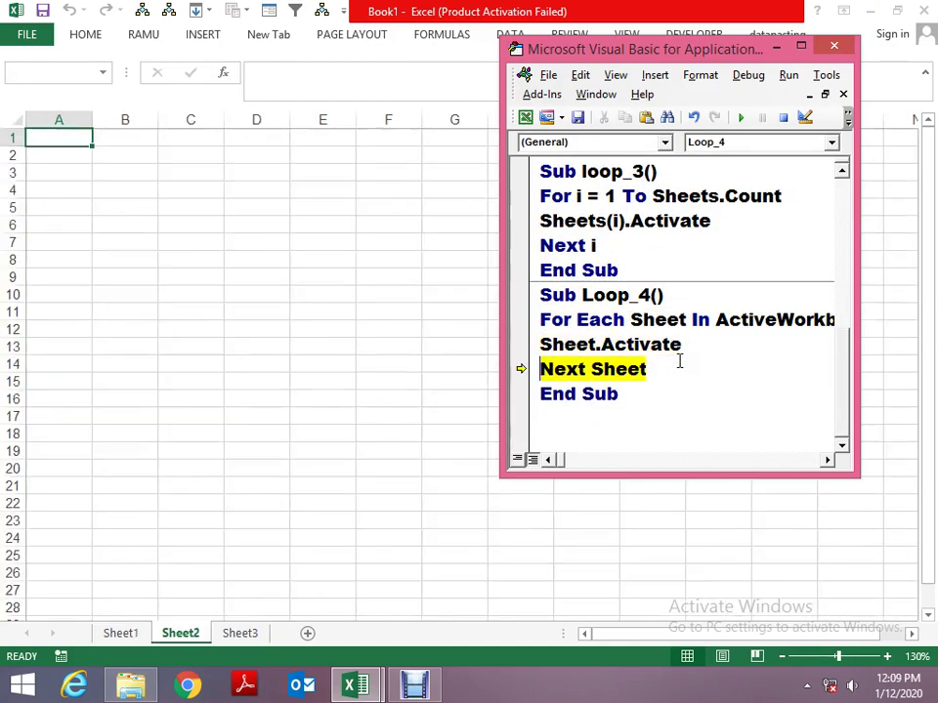
pyautogui.press('F8')
pyautogui.press('F8')
pyautogui.press('F8')
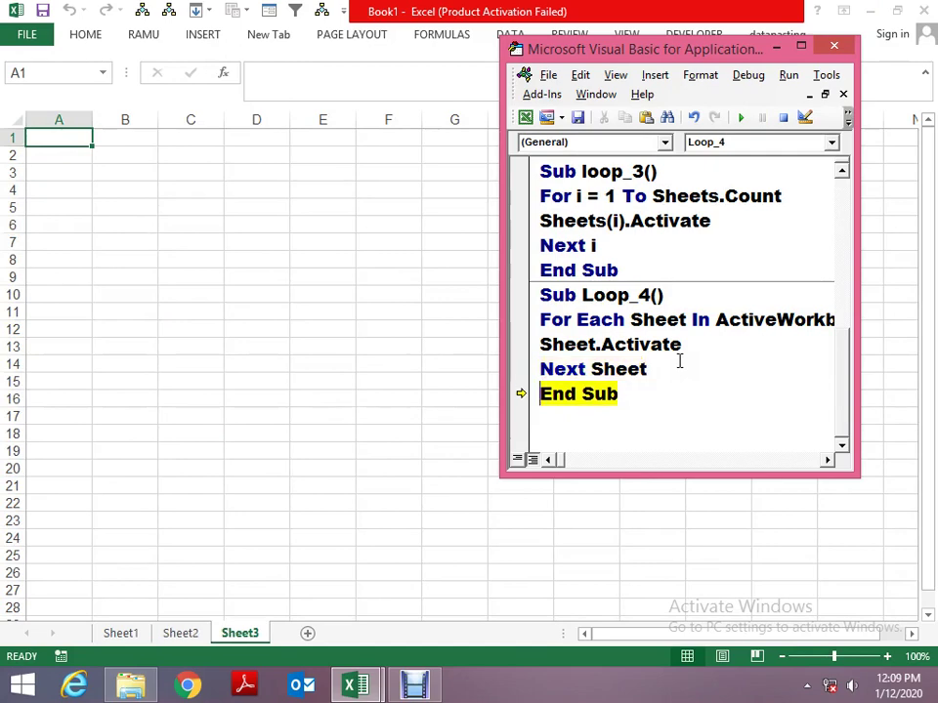
pyautogui.press('F8')
pyautogui.press('super+Up')
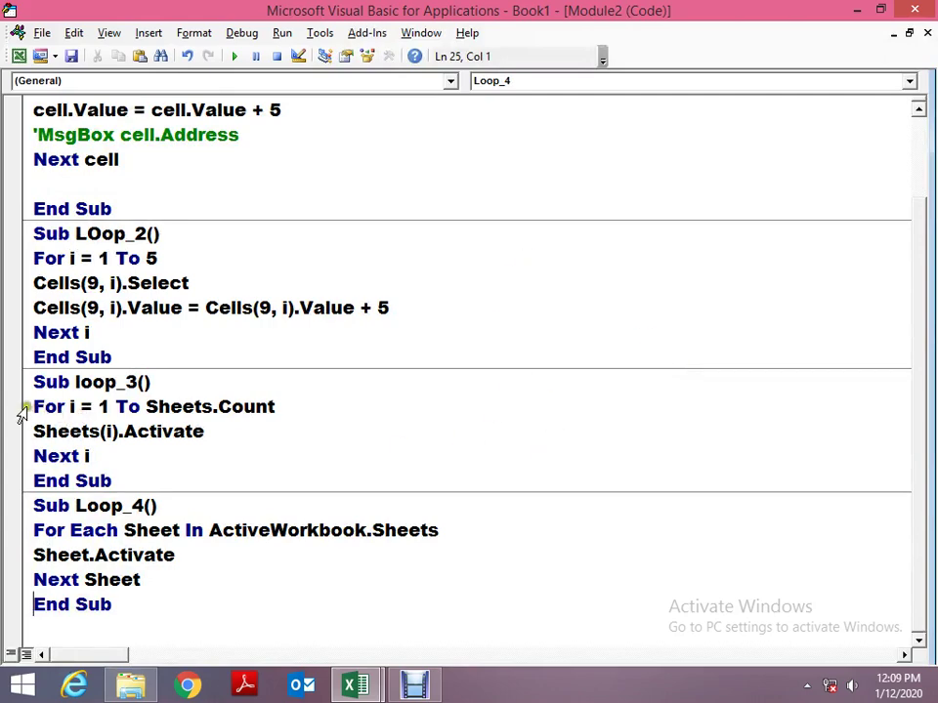
pyautogui.moveTo(21, 408)
pyautogui.mouseDown()
pyautogui.moveTo(73, 455)
pyautogui.moveTo(104, 502)
pyautogui.mouseUp()
pyautogui.click(104, 555)
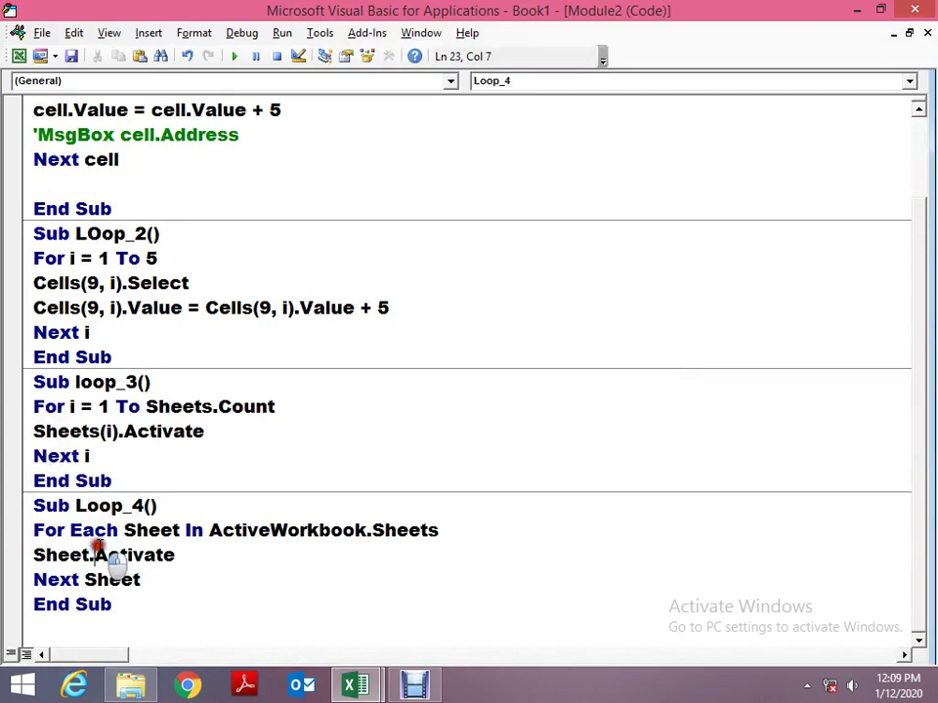
pyautogui.click(35, 506)
pyautogui.moveTo(35, 506); pyautogui.dragTo(115, 604)
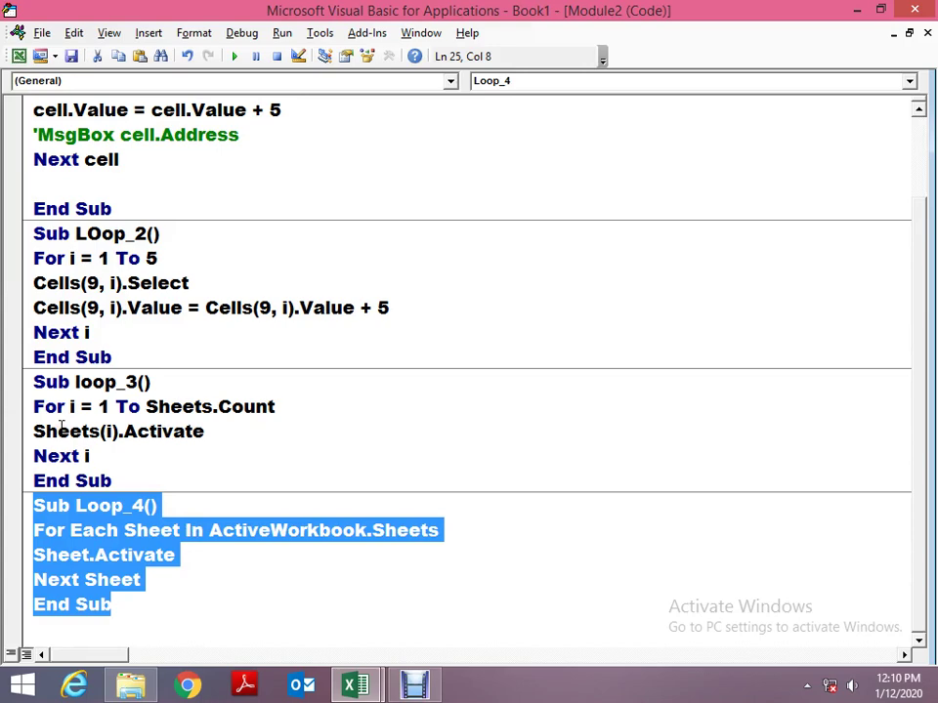
pyautogui.press('Up')
pyautogui.press('Up')
pyautogui.press('Up')
pyautogui.press('Up')
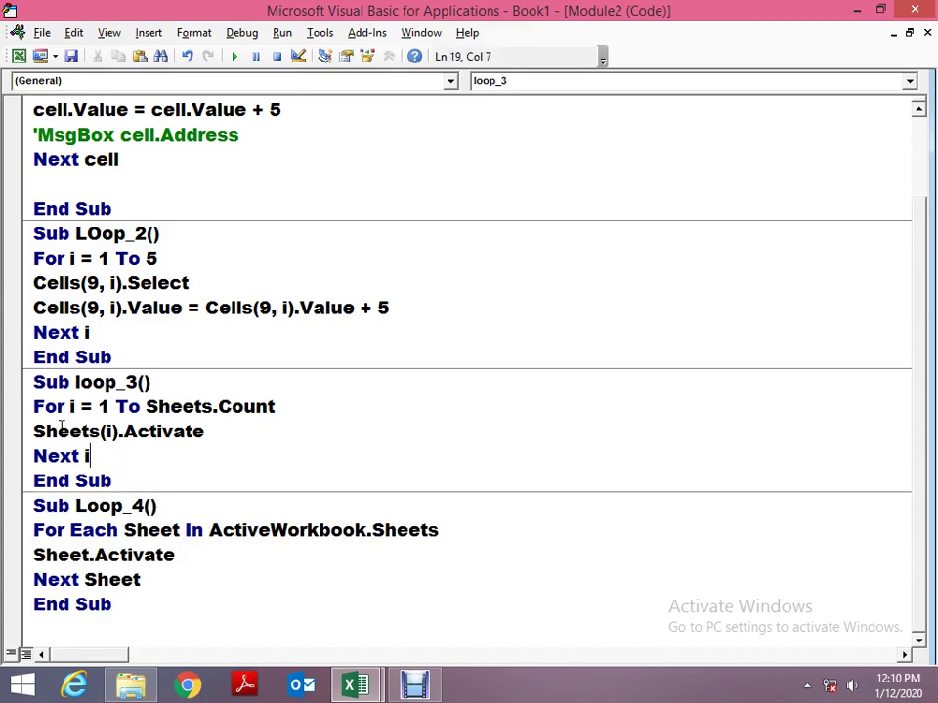
pyautogui.press('Down')
pyautogui.press('Down')
pyautogui.press('Down')
pyautogui.press('Right')
pyautogui.press('Right')
pyautogui.press('Right')
pyautogui.press('Right')
pyautogui.press('Right')
pyautogui.press('Right')
pyautogui.press('Right')
pyautogui.press('Left')
pyautogui.press('Left')
pyautogui.hotkey('shift', 'End')
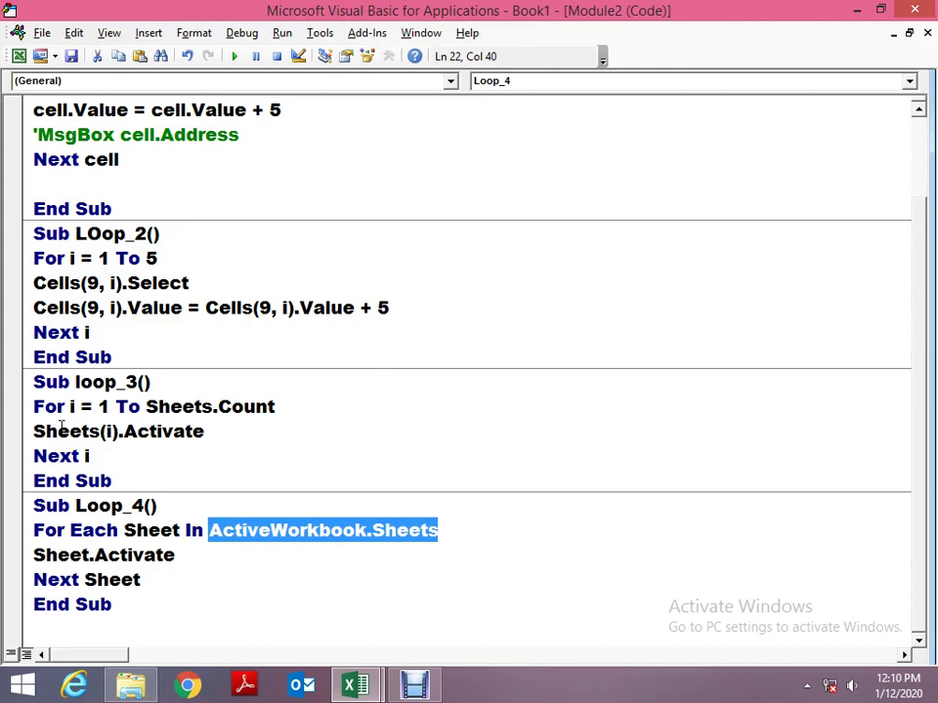
# On the empty line below Loop_4 in Module2, type 'sub loop_5' to start a new procedure.
pyautogui.press('Right')
pyautogui.hotkey('shift', 'Left')
pyautogui.hotkey('shift', 'Left')
pyautogui.hotkey('shift', 'Left')
pyautogui.hotkey('shift', 'Left')
pyautogui.hotkey('shift', 'Left')
pyautogui.hotkey('shift', 'Left')
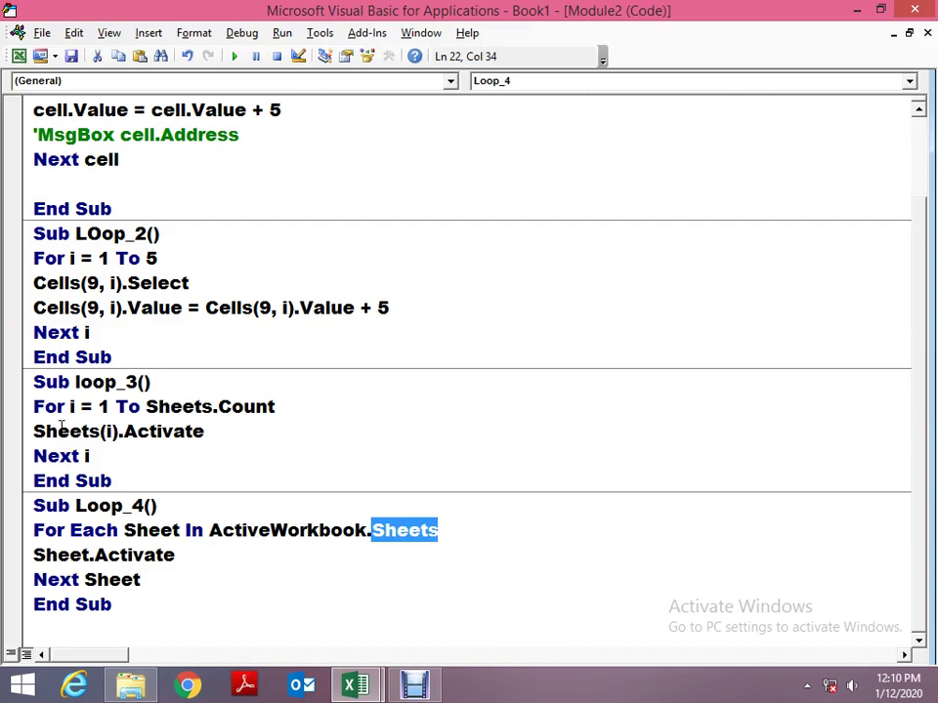
pyautogui.press('Up')
pyautogui.press('Up')
pyautogui.press('Up')
pyautogui.press('Up')
pyautogui.press('Up')
pyautogui.press('Up')
pyautogui.press('Up')
pyautogui.press('Down')
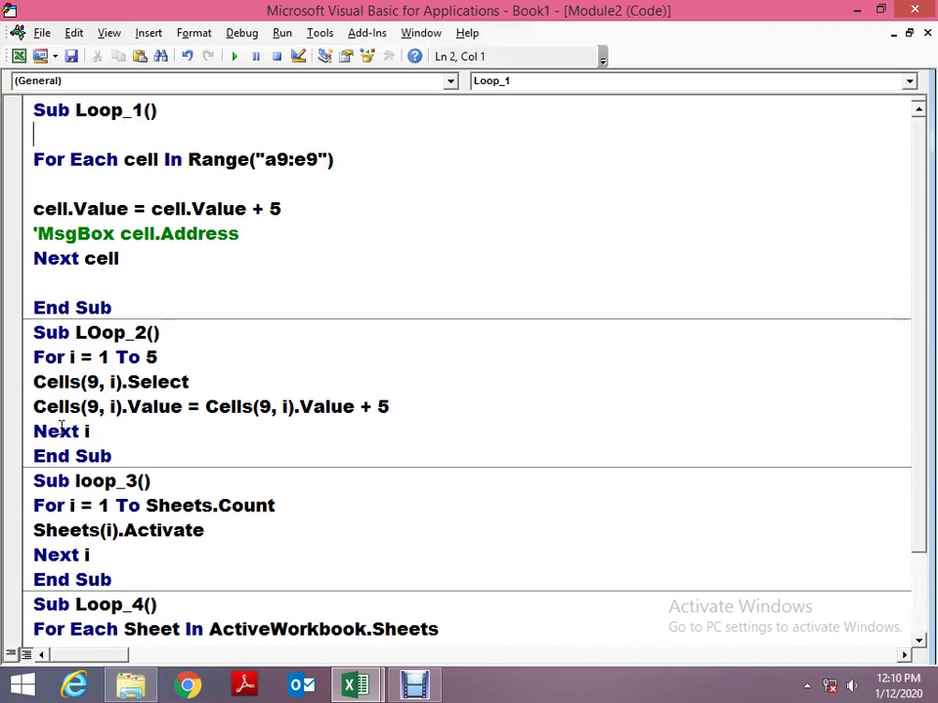
pyautogui.press('Down')
pyautogui.press('Down')
pyautogui.press('Left')
pyautogui.press('Right')
pyautogui.press('Down')
pyautogui.press('Down')
pyautogui.press('Down')
pyautogui.press('End')
pyautogui.press('Down')
pyautogui.press('Down')
pyautogui.press('Down')
pyautogui.press('Down')
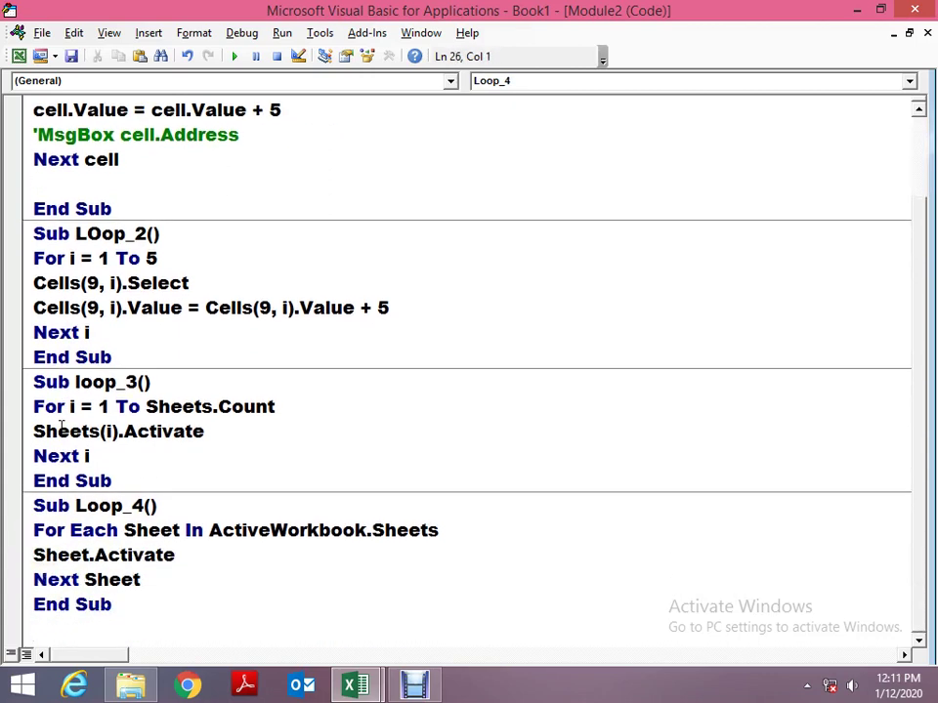
pyautogui.write('sub loop')
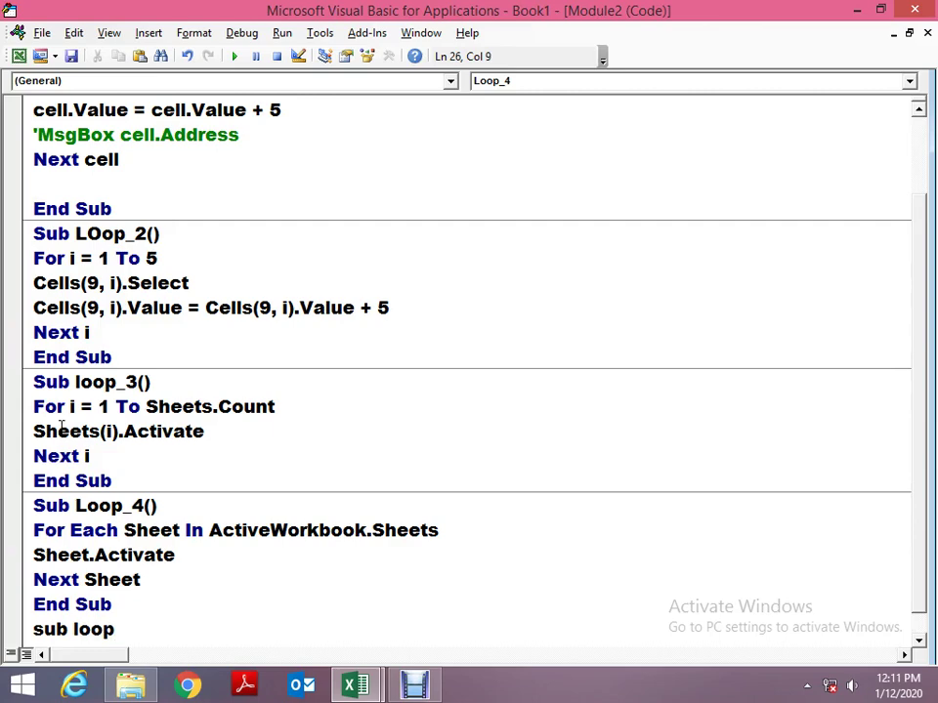
pyautogui.write('_5')
# Complete the loop_5 header and bring Excel's Sheet1 into view.
pyautogui.press('Return')
pyautogui.press('super+Down')
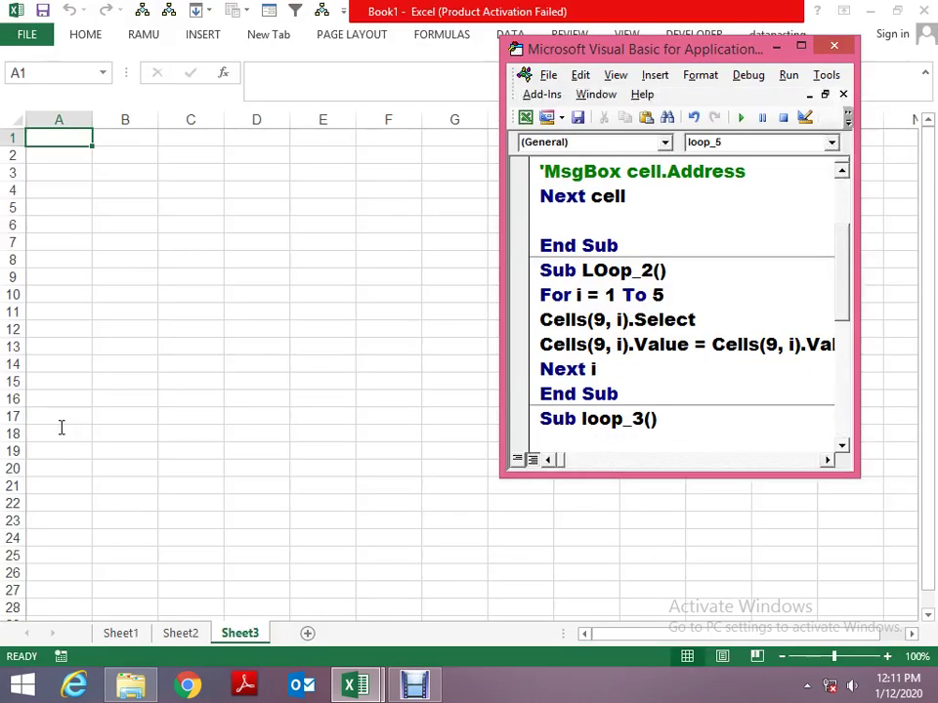
pyautogui.press('super+Down')
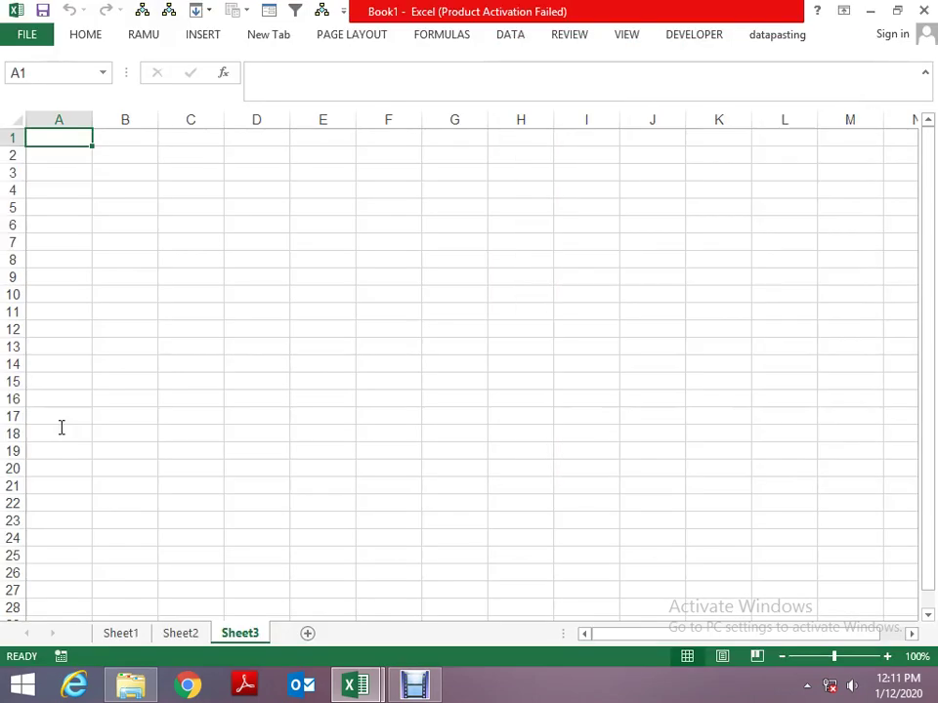
pyautogui.hotkey('ctrl', 'pageup')
pyautogui.hotkey('ctrl', 'pageup')
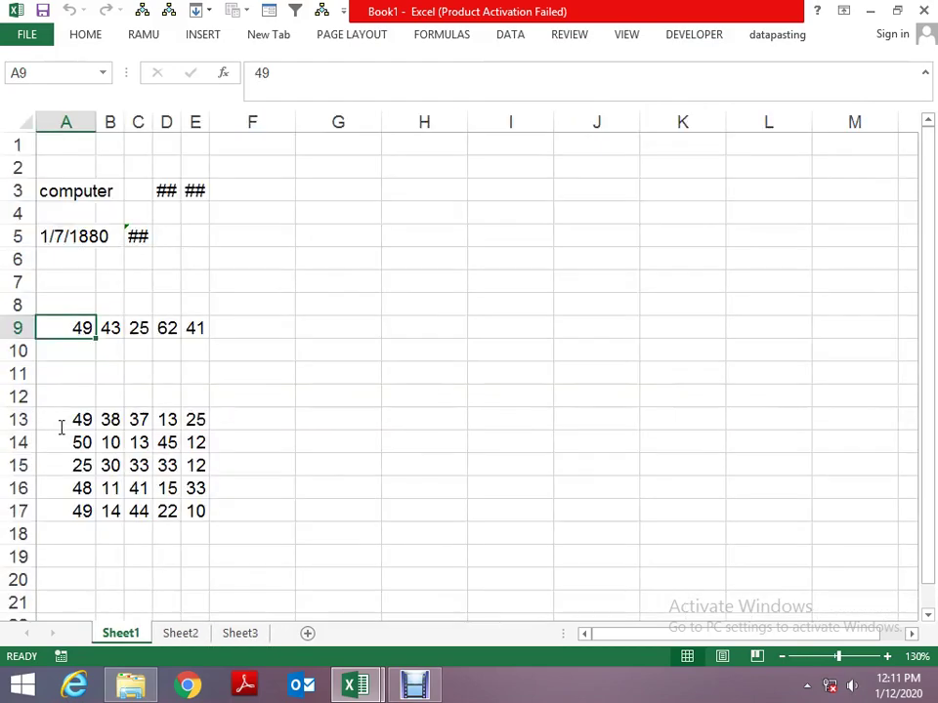
# Delete the empty rows 10–12 so the numbers sit in one block in A9:E14.
pyautogui.press('Down')
pyautogui.hotkey('shift', 'space')
pyautogui.hotkey('shift', 'Down')
pyautogui.hotkey('shift', 'Down')
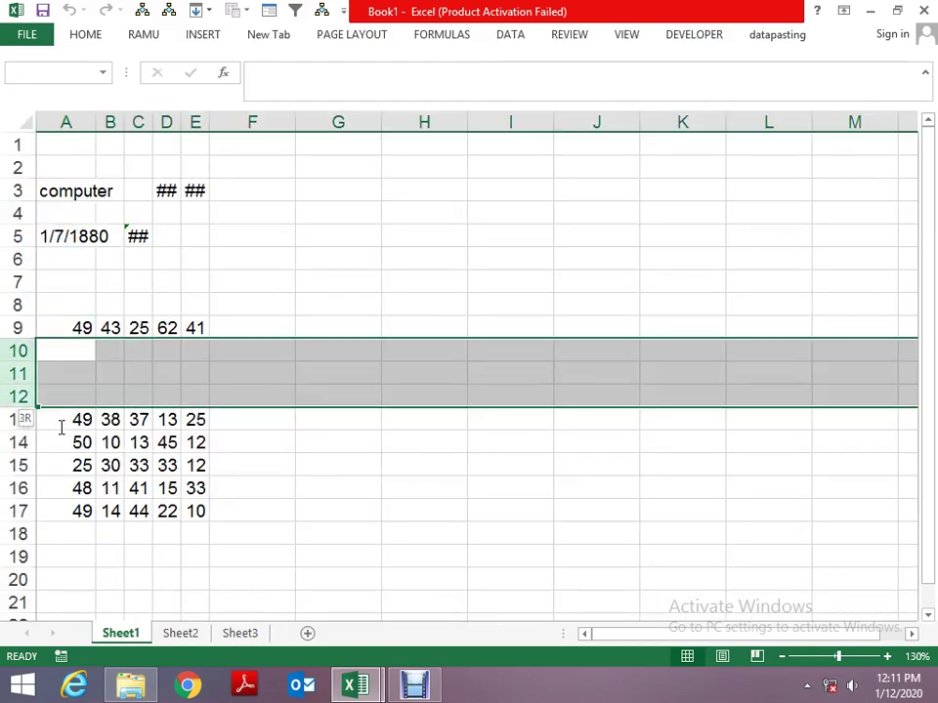
pyautogui.hotkey('shift', 'Down')
pyautogui.hotkey('shift', 'Down')
pyautogui.hotkey('shift', 'Down')
pyautogui.press('Up')
# Check the numbers in the data block, then return to the code editor.
pyautogui.hotkey('alt', 'F11')
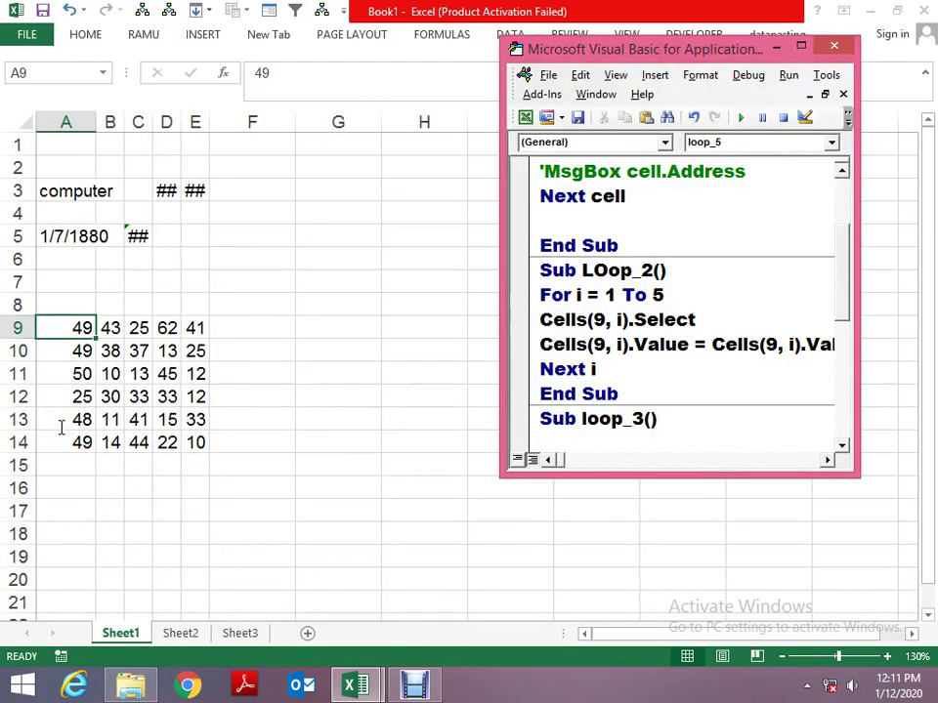
pyautogui.hotkey('alt', 'F11')
pyautogui.press('Down')
pyautogui.press('Down')
pyautogui.press('Right')
pyautogui.press('Right')
pyautogui.press('Right')
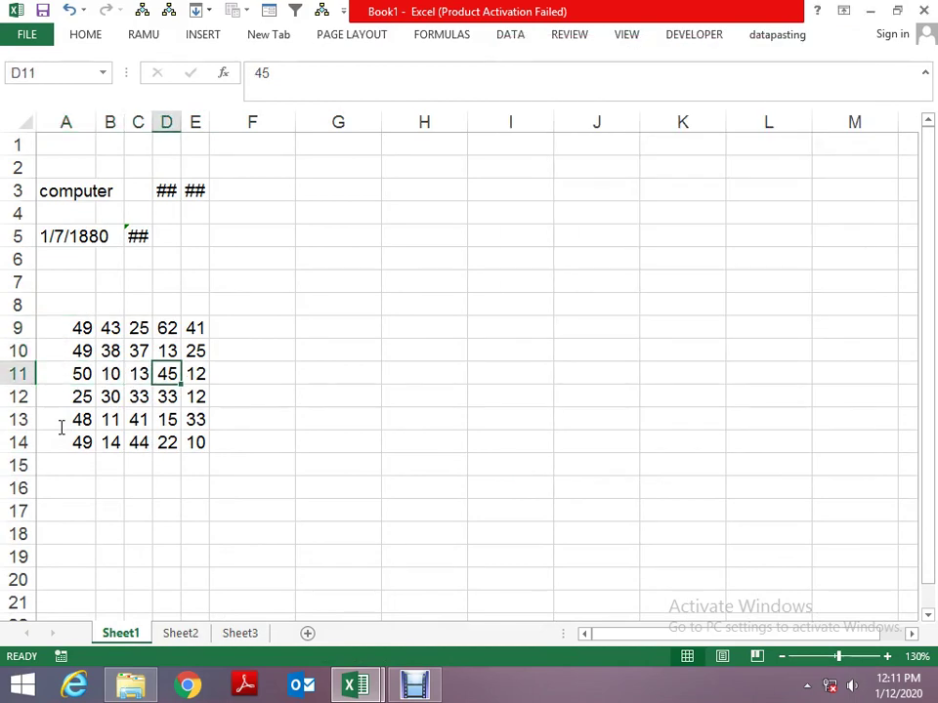
pyautogui.press('Up')
pyautogui.press('Up')
pyautogui.press('Right')
pyautogui.press('Down')
pyautogui.hotkey('alt', 'F11')
# Inside loop_5, write a For Each cell In Range("a9:e14") … Next cell loop.
pyautogui.press('Up')
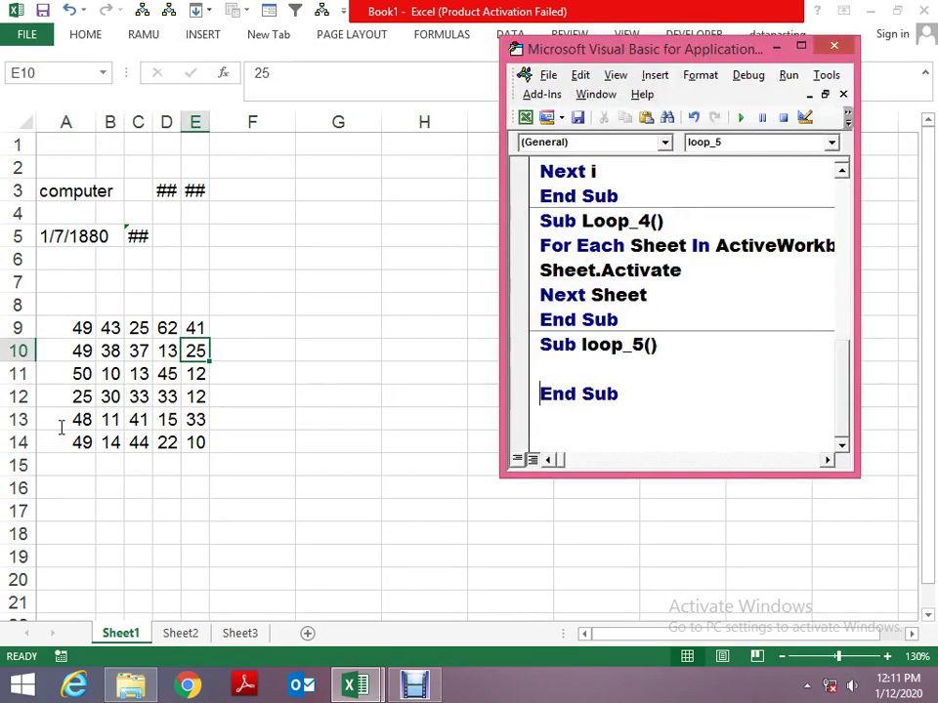
pyautogui.press('Up')
pyautogui.write('fpor')
pyautogui.press('BackSpace')
pyautogui.press('BackSpace')
pyautogui.press('BackSpace')
pyautogui.write('r')
pyautogui.press('BackSpace')
pyautogui.write('or each ')
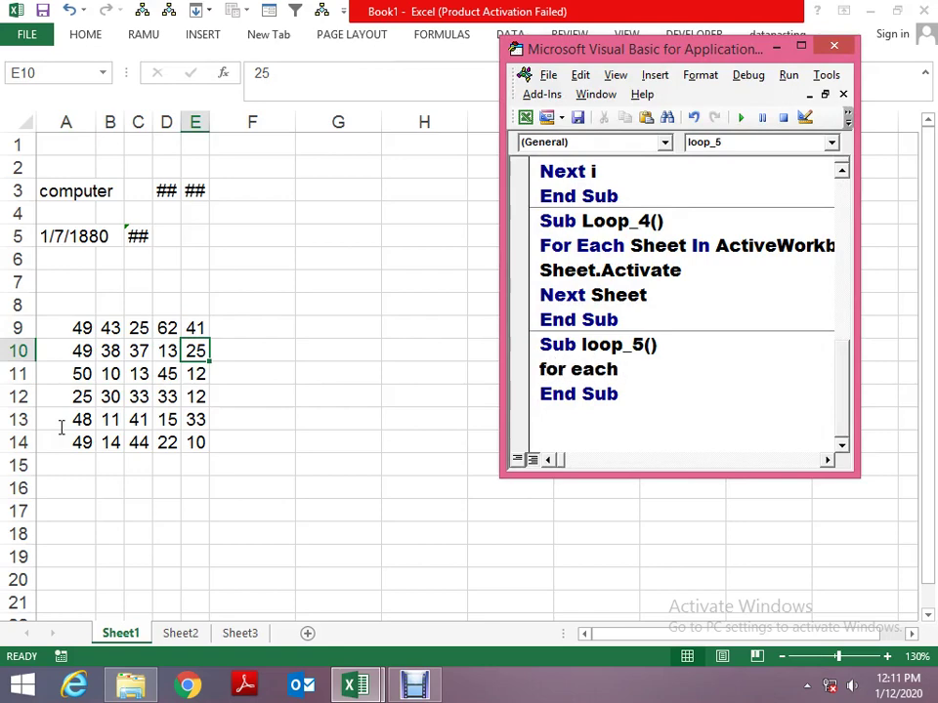
pyautogui.write('cell in rang')
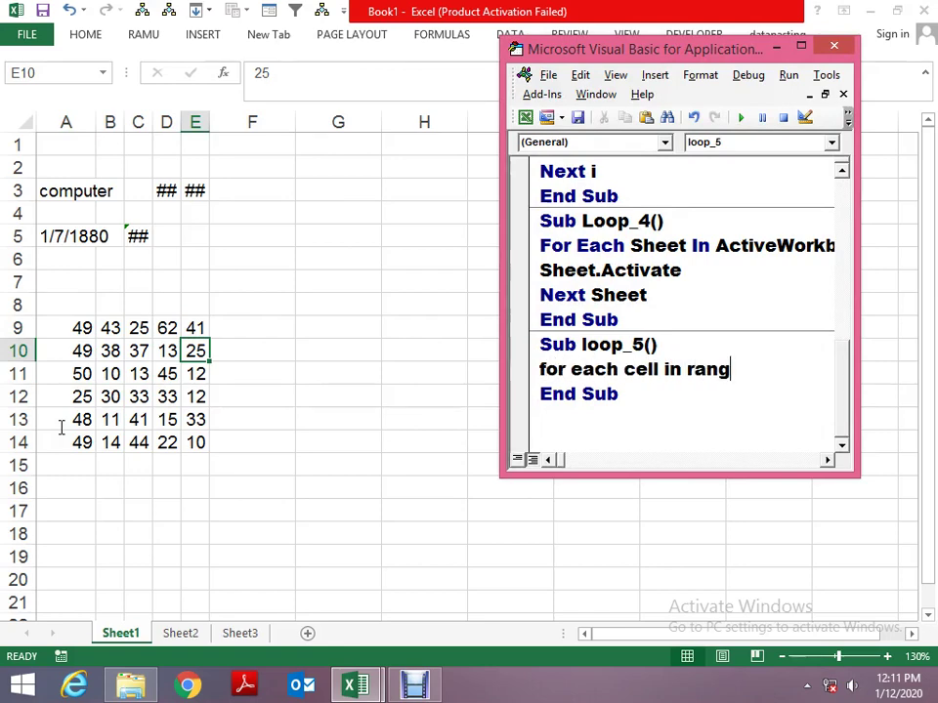
pyautogui.write('e("a')
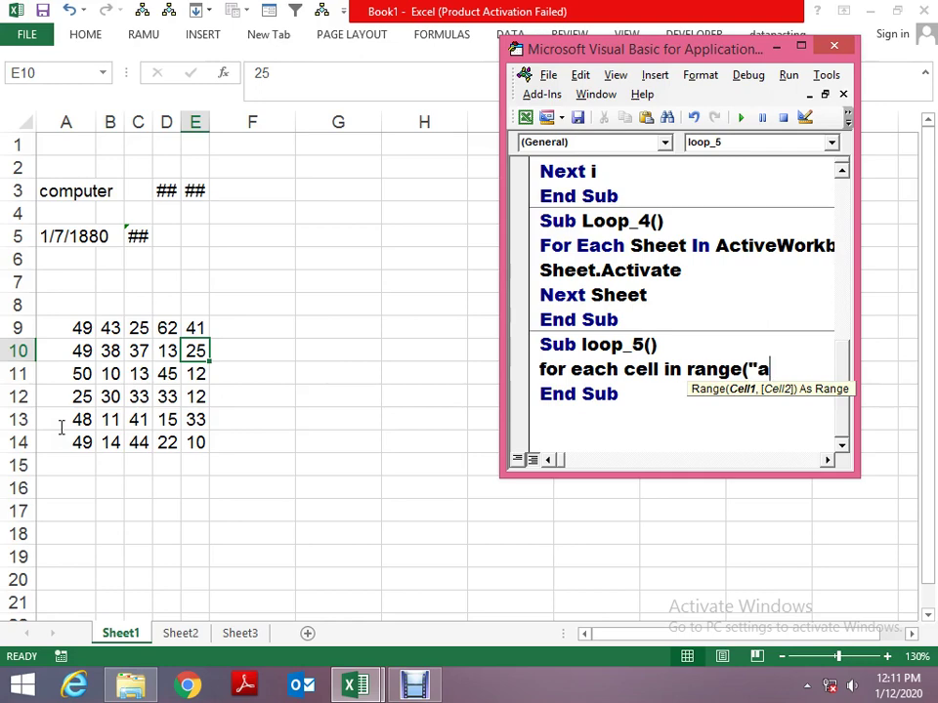
pyautogui.write('9:e')
pyautogui.write('14")')
pyautogui.press('Return')
pyautogui.press('Return')
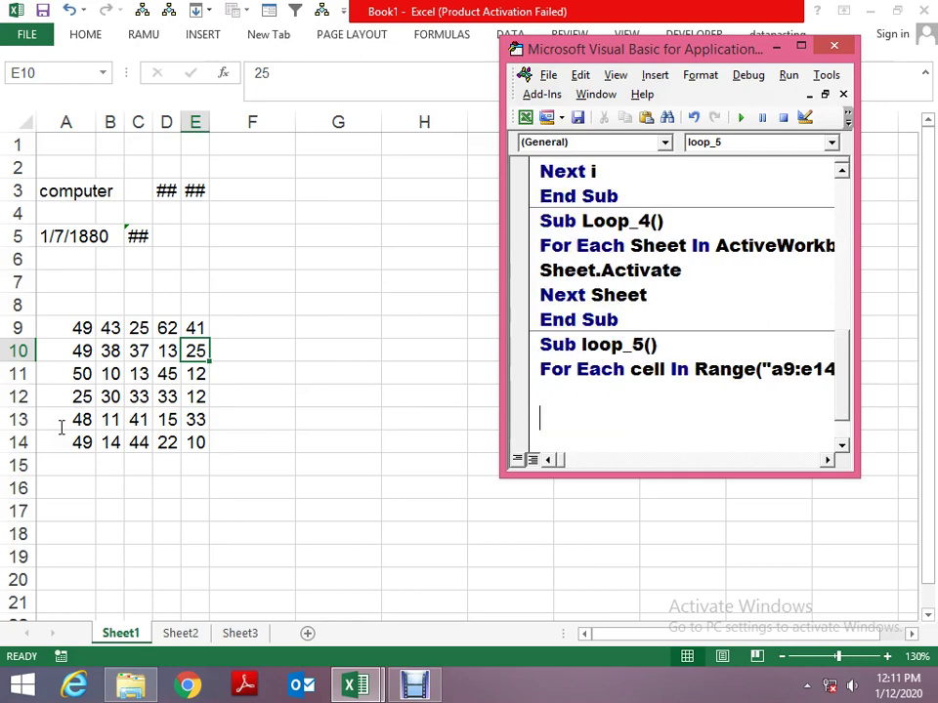
pyautogui.write('next cell')
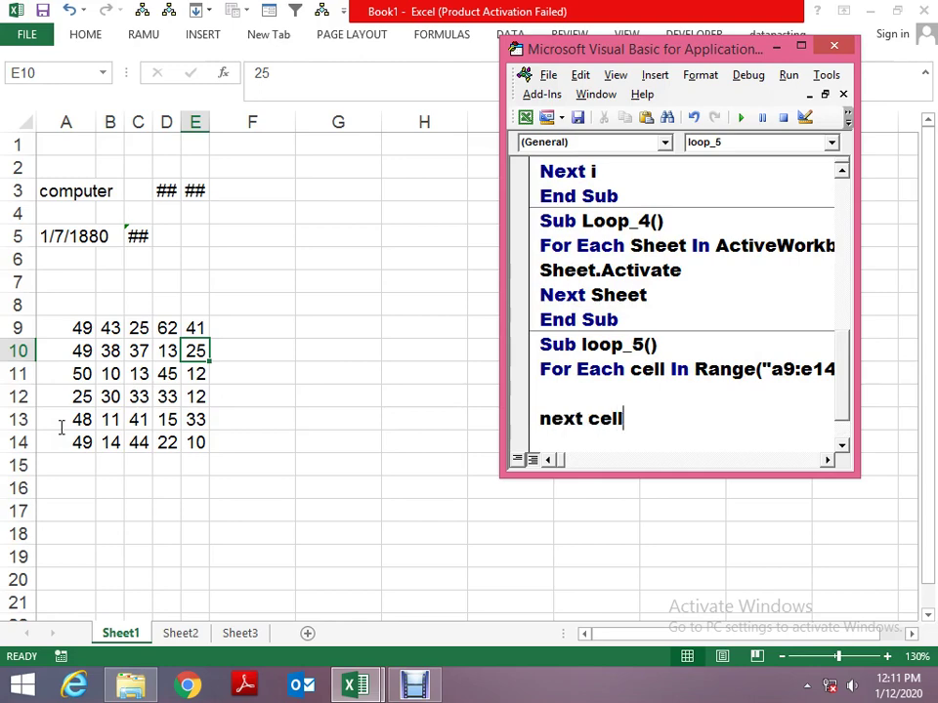
pyautogui.press('Up')
# Select the block A9:E14 on the worksheet to confirm the loop's range.
pyautogui.hotkey('alt', 'F11')
pyautogui.press('Home')
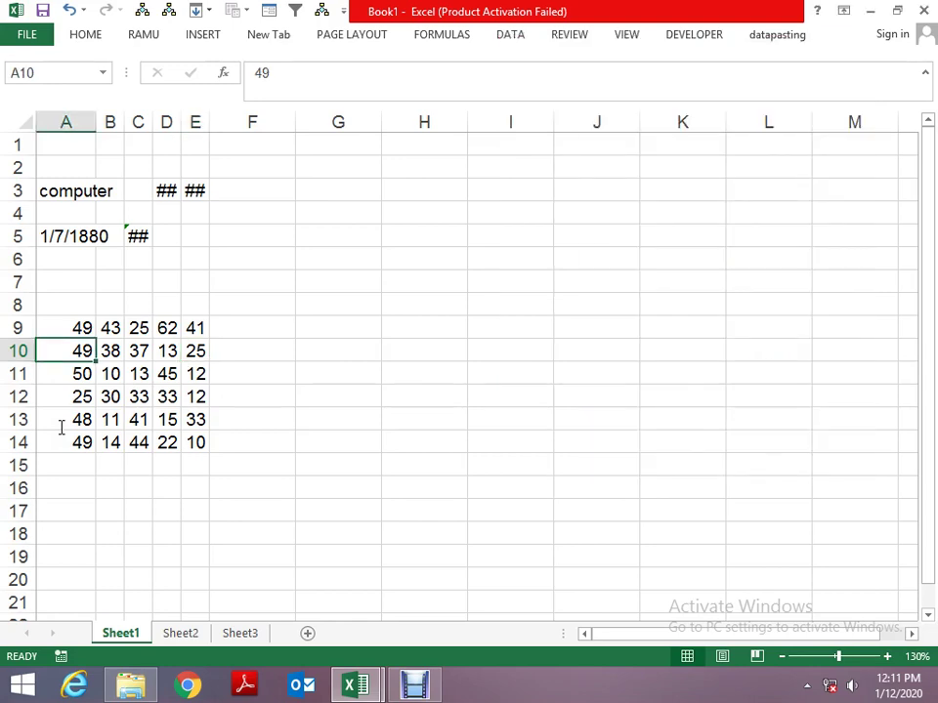
pyautogui.press('Up')
pyautogui.hotkey('ctrl', 'shift', 'Down')
pyautogui.hotkey('ctrl', 'shift', 'Right')
pyautogui.press('Down')
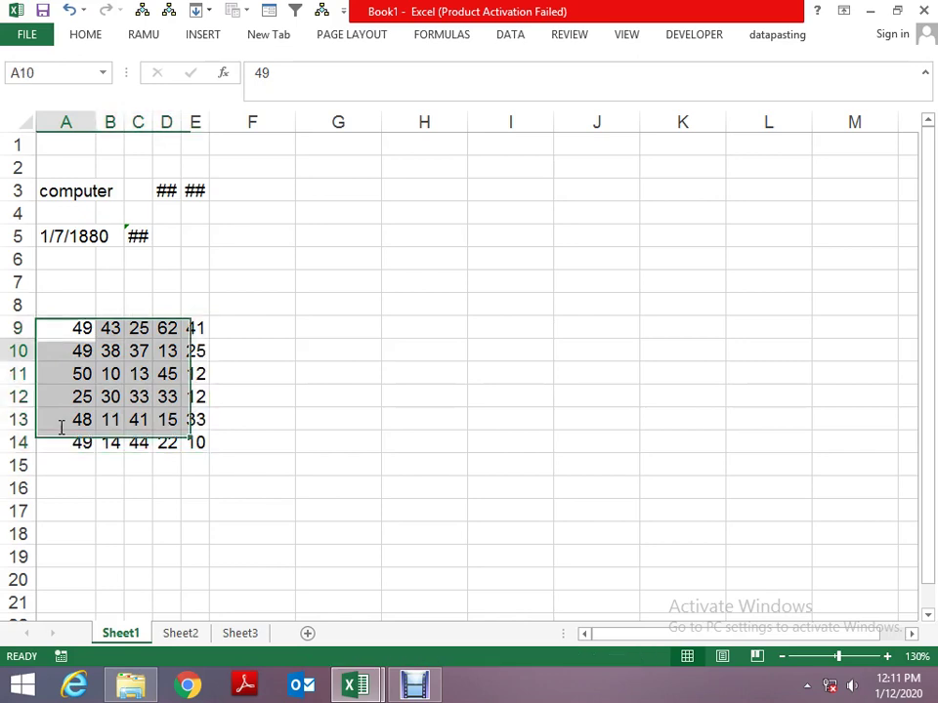
# Walk through the cells of A9:E14 to check the data values.
pyautogui.press('Up')
pyautogui.press('Right')
pyautogui.press('Right')
pyautogui.press('Right')
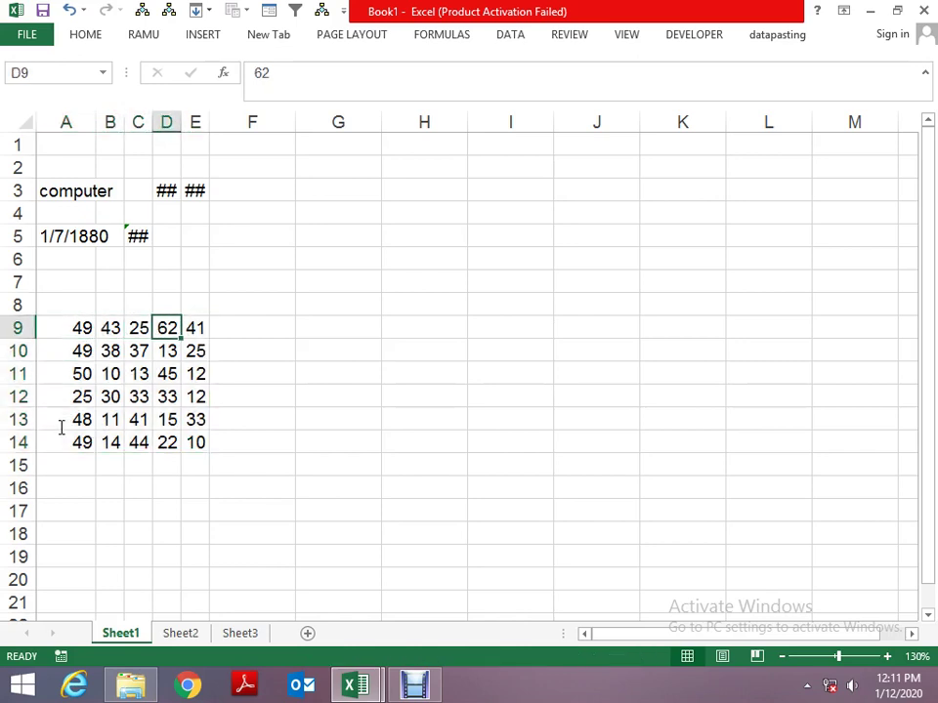
pyautogui.press('Right')
pyautogui.press('Right')
pyautogui.press('Left')
pyautogui.press('Left')
pyautogui.press('Left')
pyautogui.press('Down')
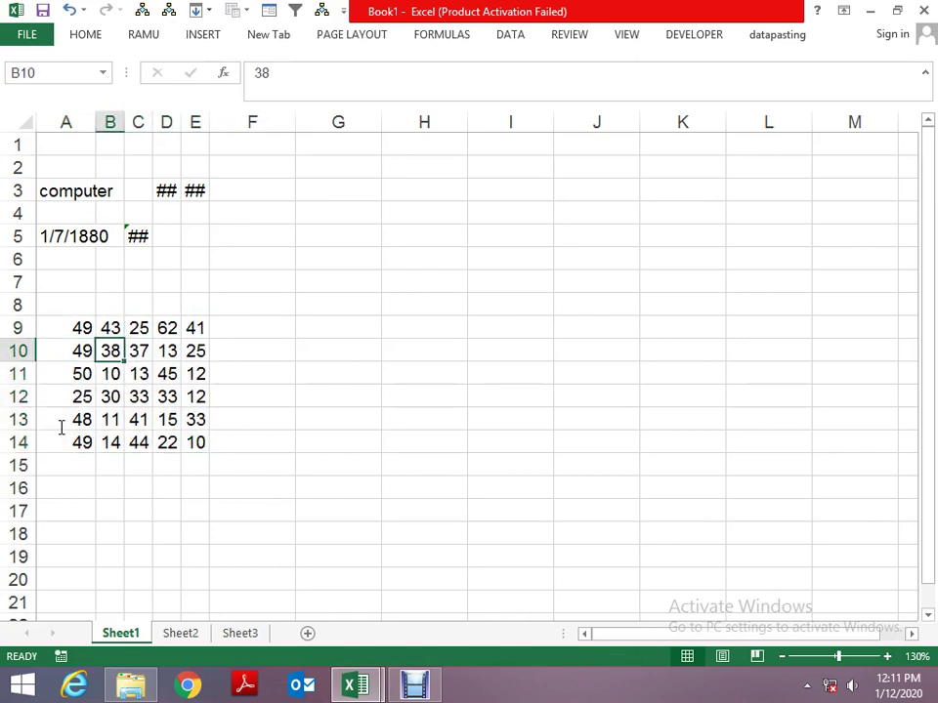
pyautogui.press('Left')
pyautogui.press('Down')
pyautogui.press('Down')
pyautogui.press('Down')
pyautogui.press('Down')
pyautogui.press('Down')
pyautogui.hotkey('ctrl', 'Up')
pyautogui.hotkey('ctrl', 'Up')
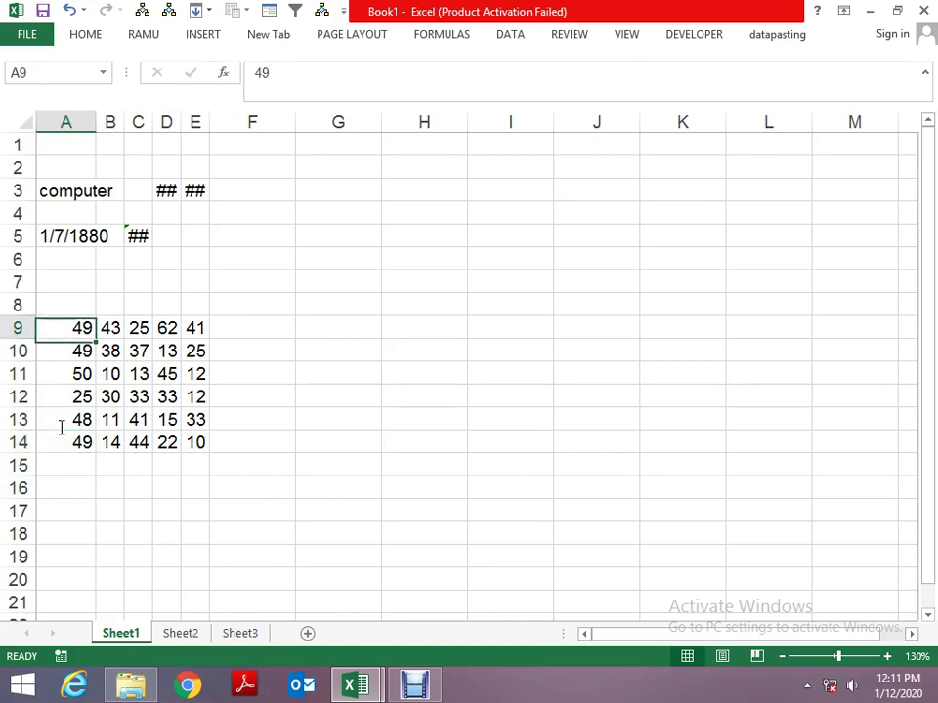
pyautogui.hotkey('ctrl', 'Down')
pyautogui.press('Up')
pyautogui.press('Up')
pyautogui.press('Up')
pyautogui.press('Up')
pyautogui.press('Up')
pyautogui.press('Right')
pyautogui.hotkey('ctrl', 'Down')
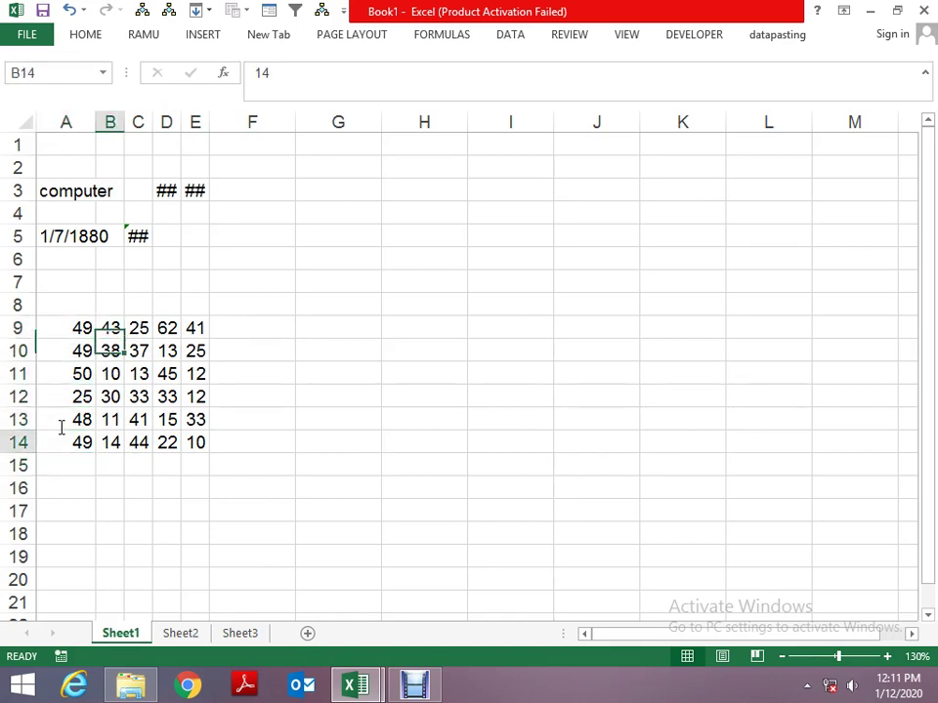
pyautogui.press('Up')
pyautogui.press('Up')
pyautogui.press('Up')
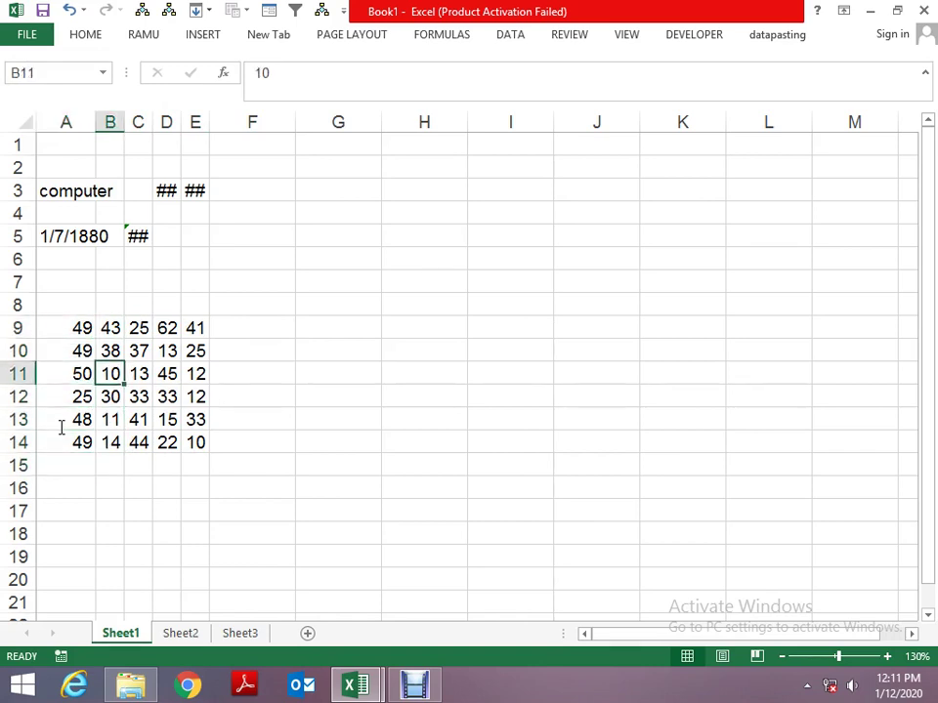
pyautogui.press('Up')
pyautogui.press('Up')
pyautogui.press('Left')
pyautogui.hotkey('ctrl', 'Right')
pyautogui.hotkey('ctrl', 'Left')
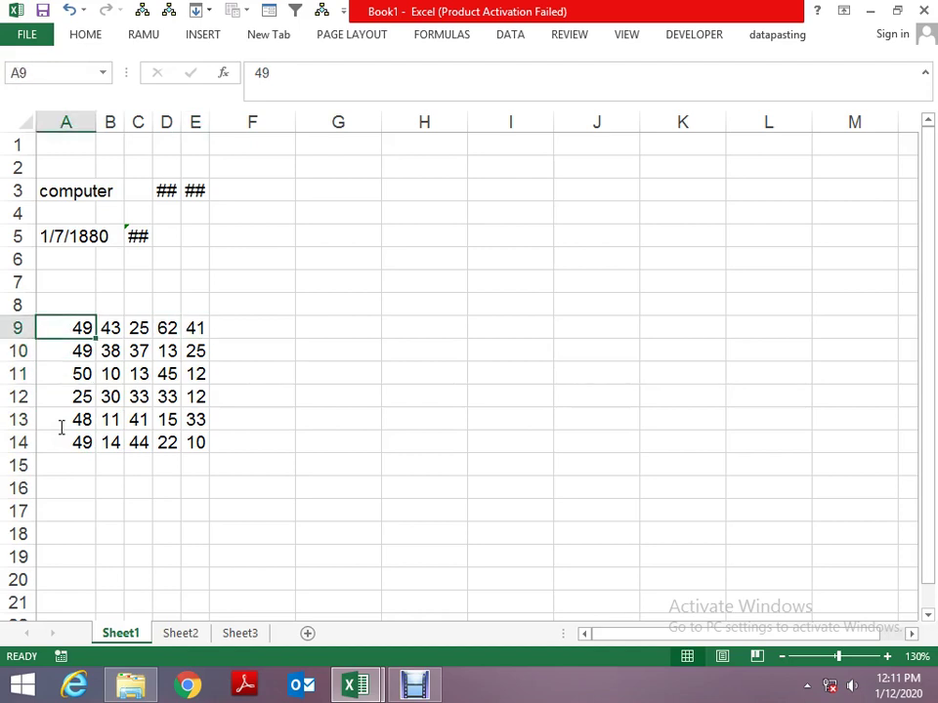
pyautogui.press('Down')
pyautogui.press('Right')
pyautogui.press('Right')
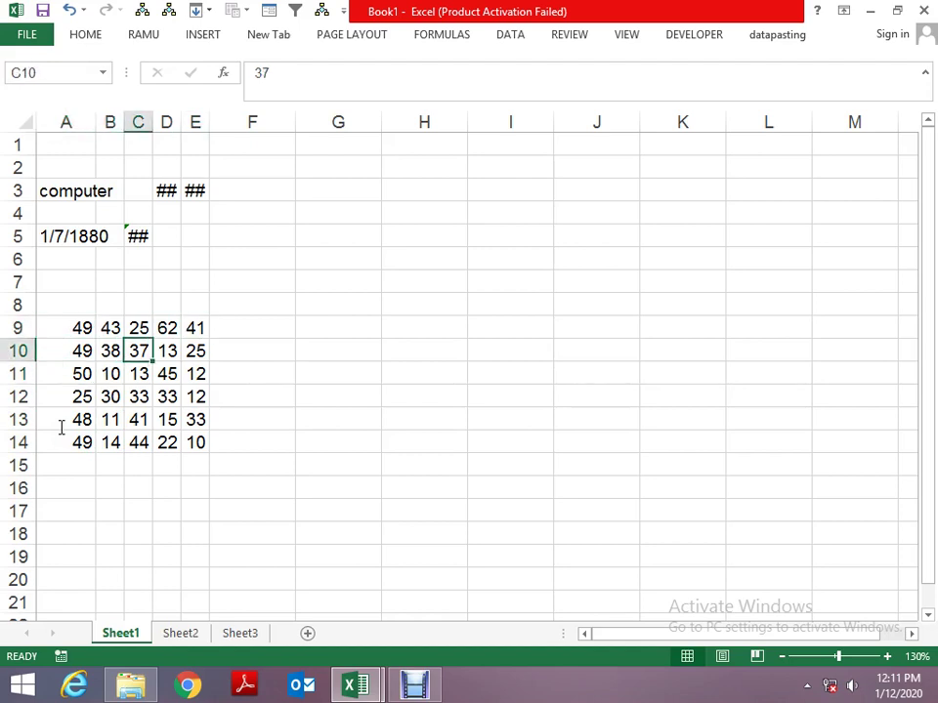
# Add msgbox cell.value inside the loop to show each cell's value.
pyautogui.hotkey('alt', 'Tab')
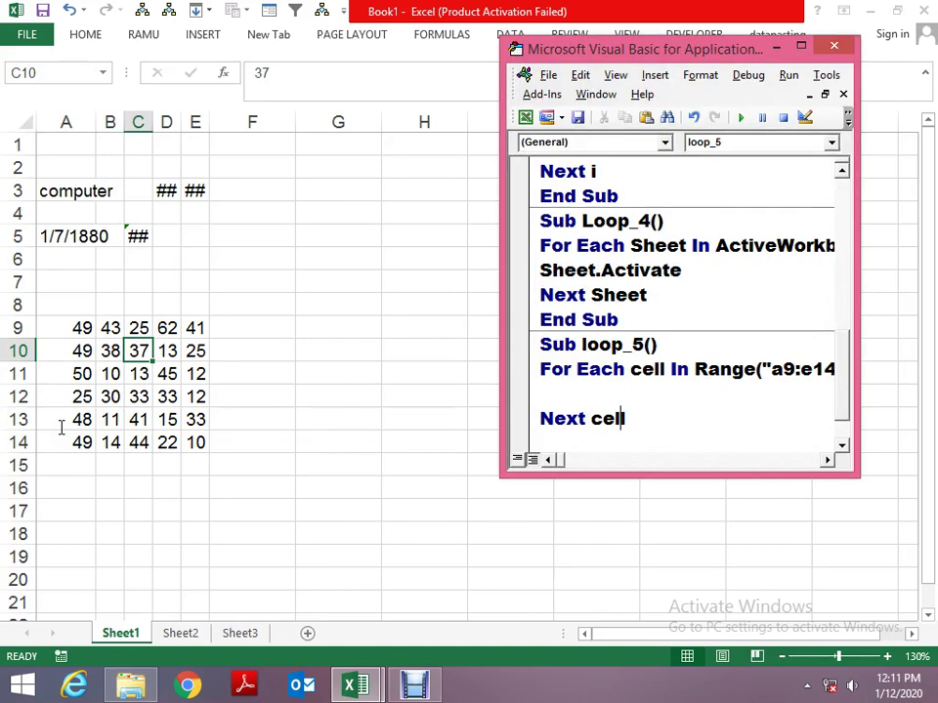
pyautogui.write('msgbox')
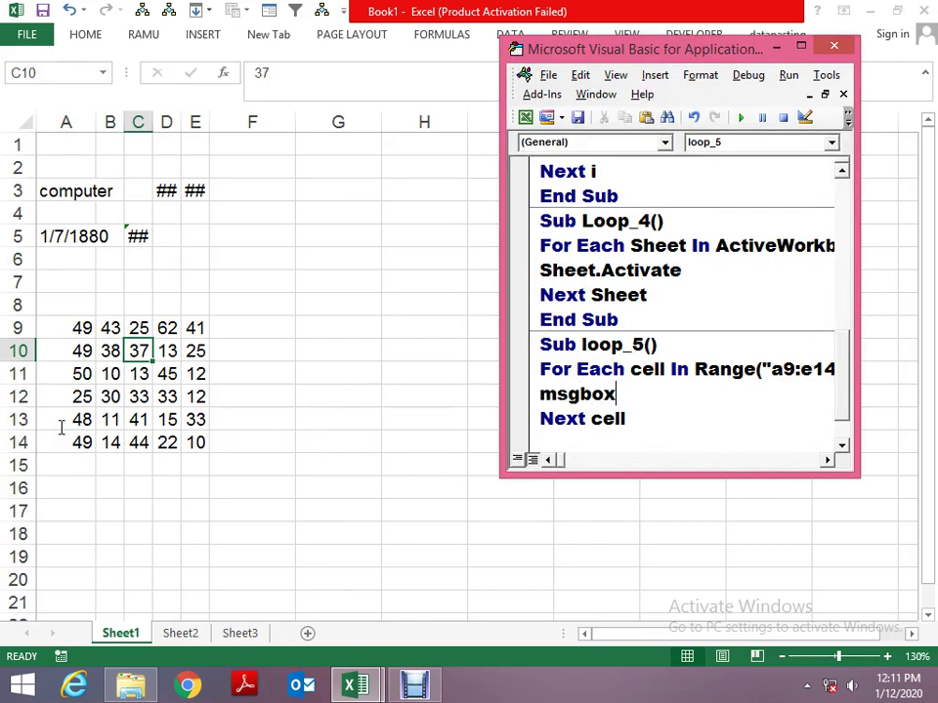
pyautogui.write(' cell.value')
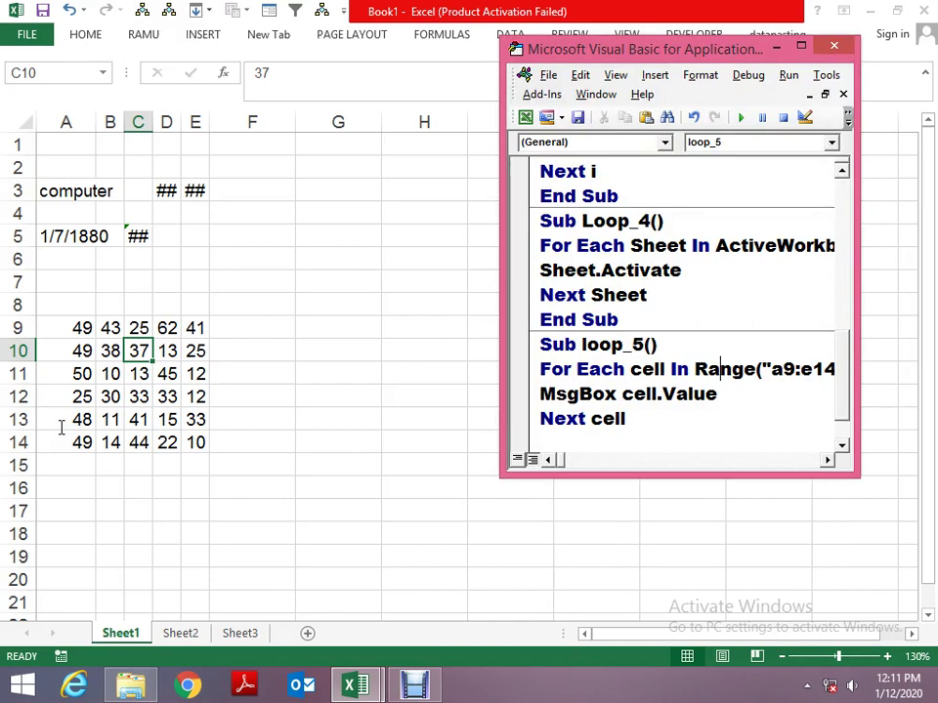
pyautogui.hotkey('alt', 'Tab')
pyautogui.press('Left')
pyautogui.press('Left')
# Step through loop_5 with F8, dismissing the message box for each cell's value.
pyautogui.press('Up')
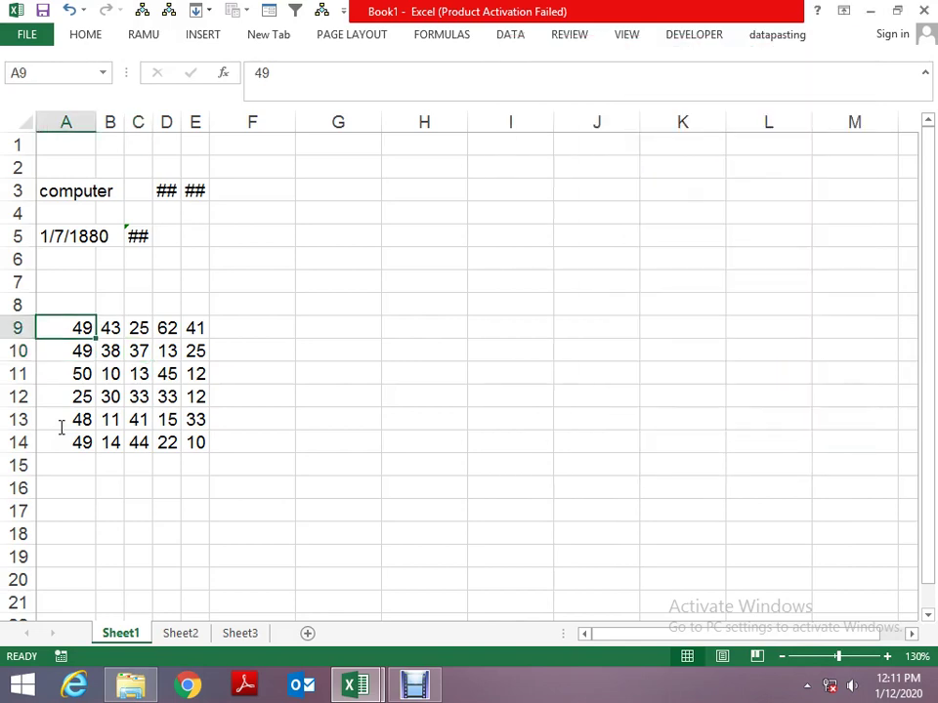
pyautogui.press('Right')
pyautogui.press('Left')
pyautogui.hotkey('alt', 'Tab')
pyautogui.press('F8')
pyautogui.press('F8')
pyautogui.press('F8')
pyautogui.press('F8')
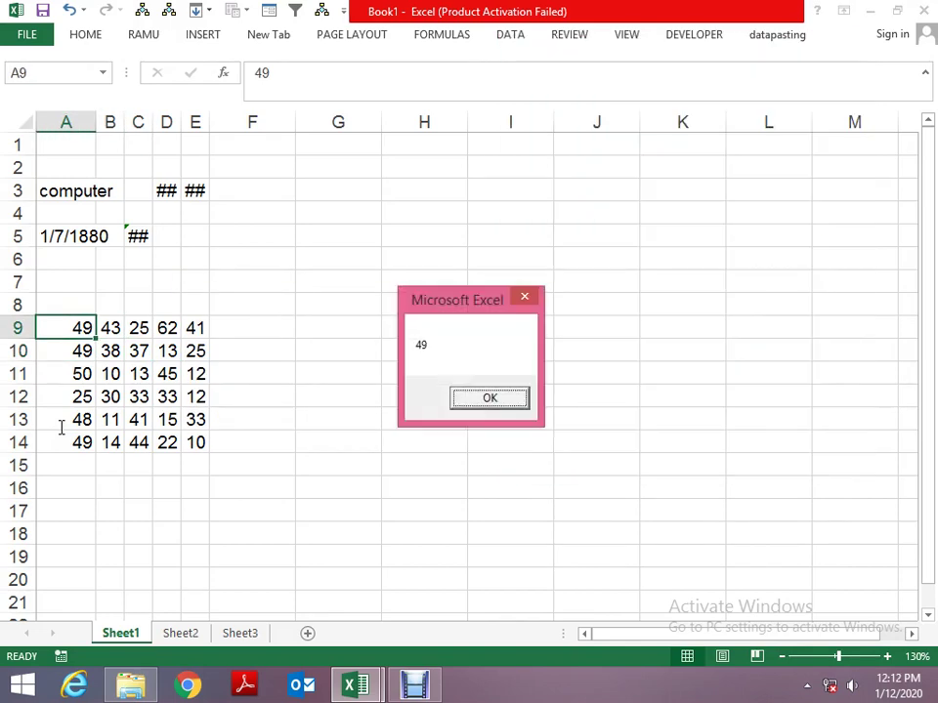
pyautogui.press('Return')
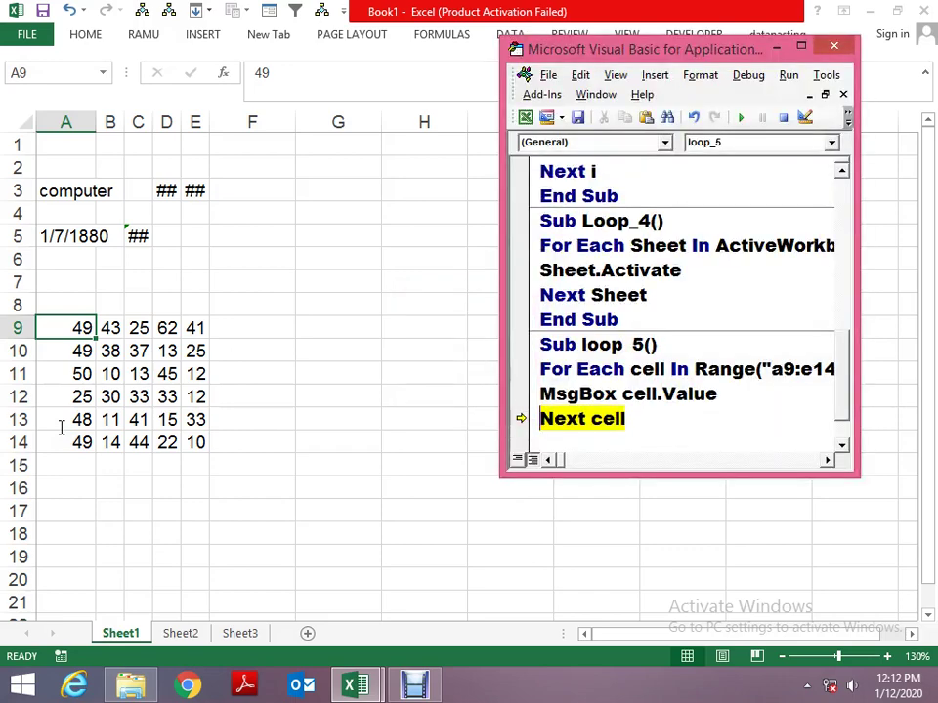
pyautogui.press('F8')
pyautogui.press('F8')
pyautogui.press('Return')
pyautogui.press('F8')
pyautogui.press('F8')
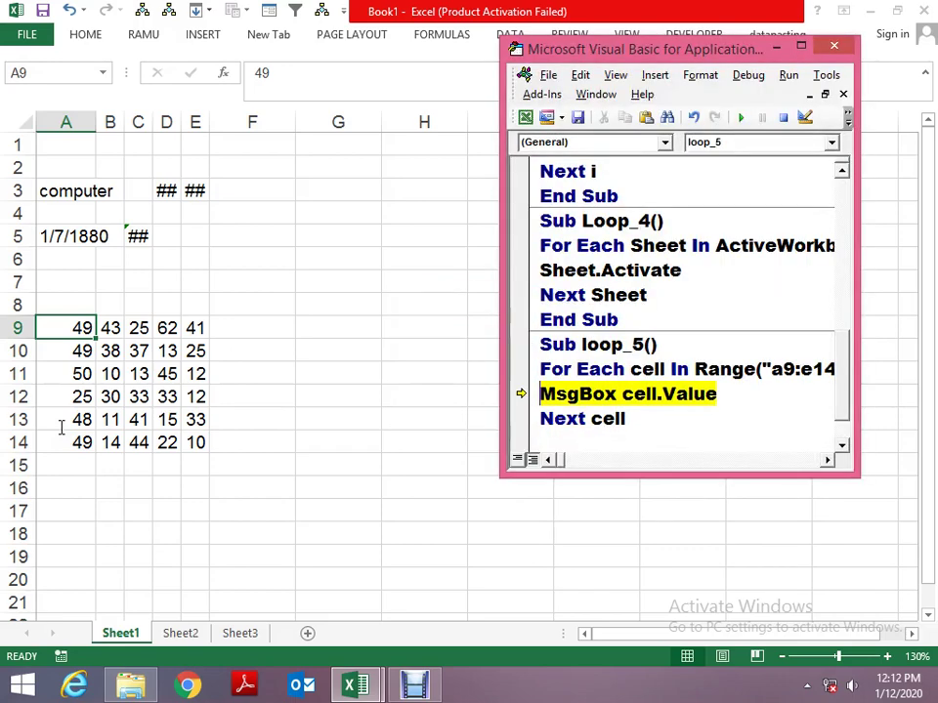
pyautogui.press('F8')
pyautogui.press('Return')
pyautogui.press('F8')
pyautogui.press('F8')
pyautogui.press('Return')
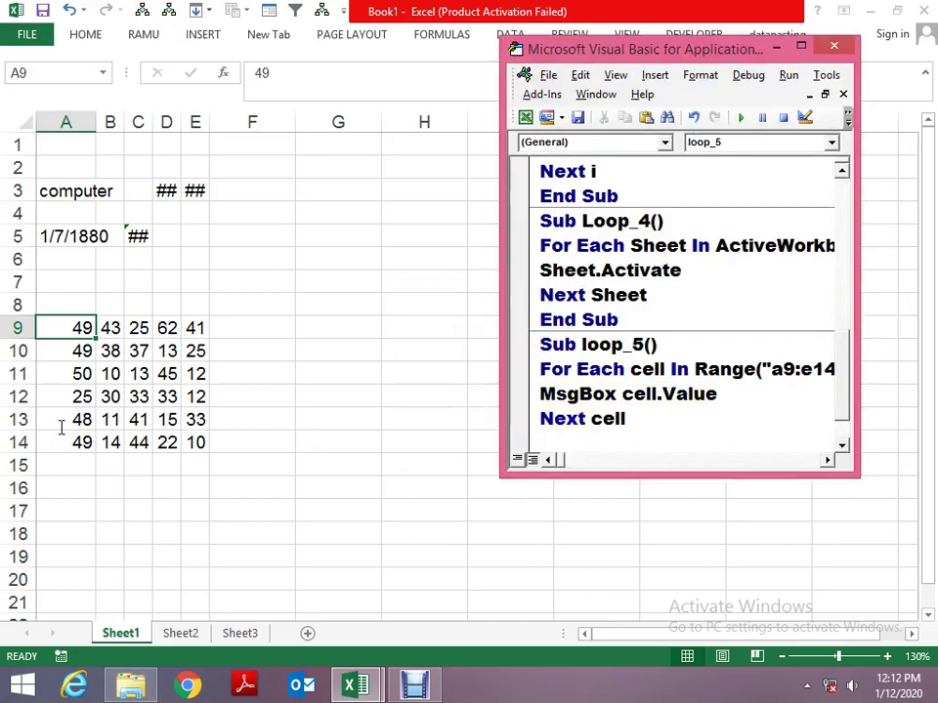
pyautogui.press('F8')
pyautogui.press('F8')
pyautogui.press('Return')
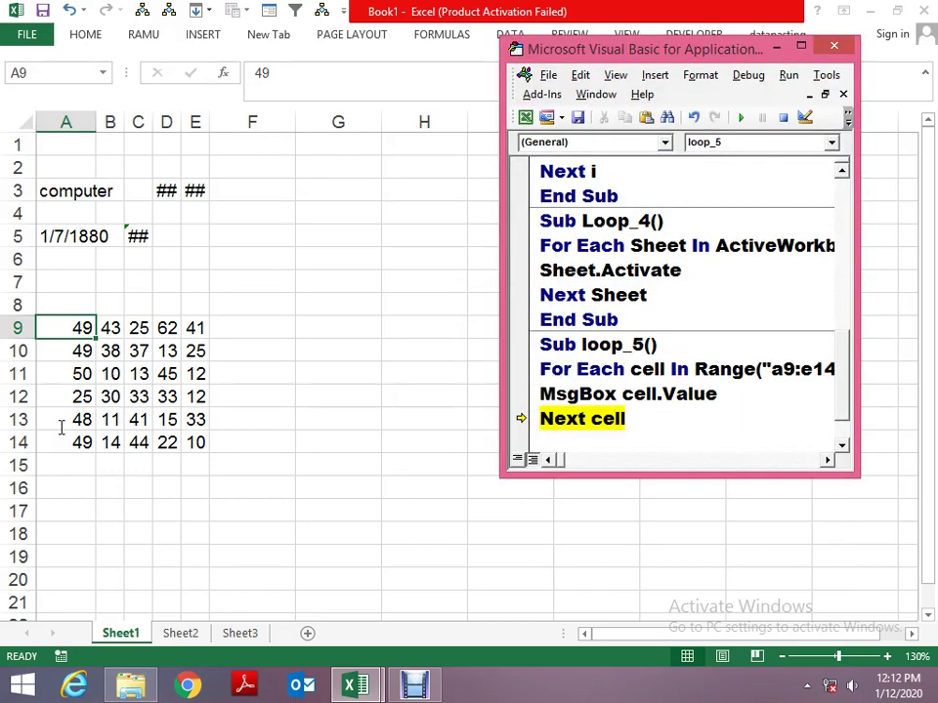
pyautogui.press('F8')
pyautogui.press('F8')
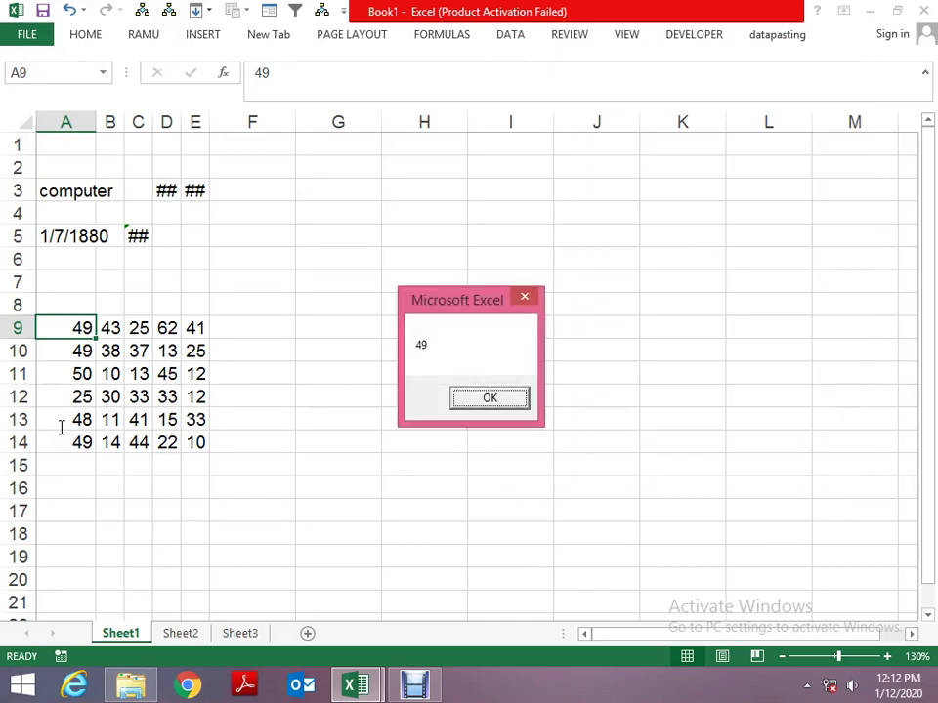
pyautogui.press('Return')
pyautogui.press('F8')
pyautogui.press('F8')
pyautogui.press('Return')
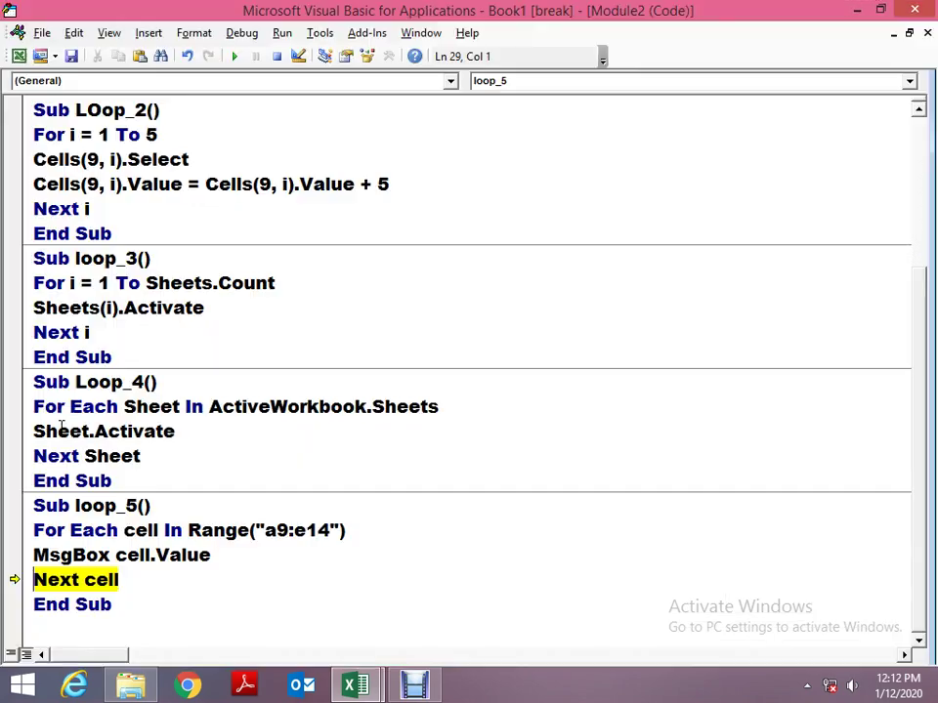
# Reset the running macro and select the data range A9:E14 on the worksheet.
pyautogui.click(277, 56)
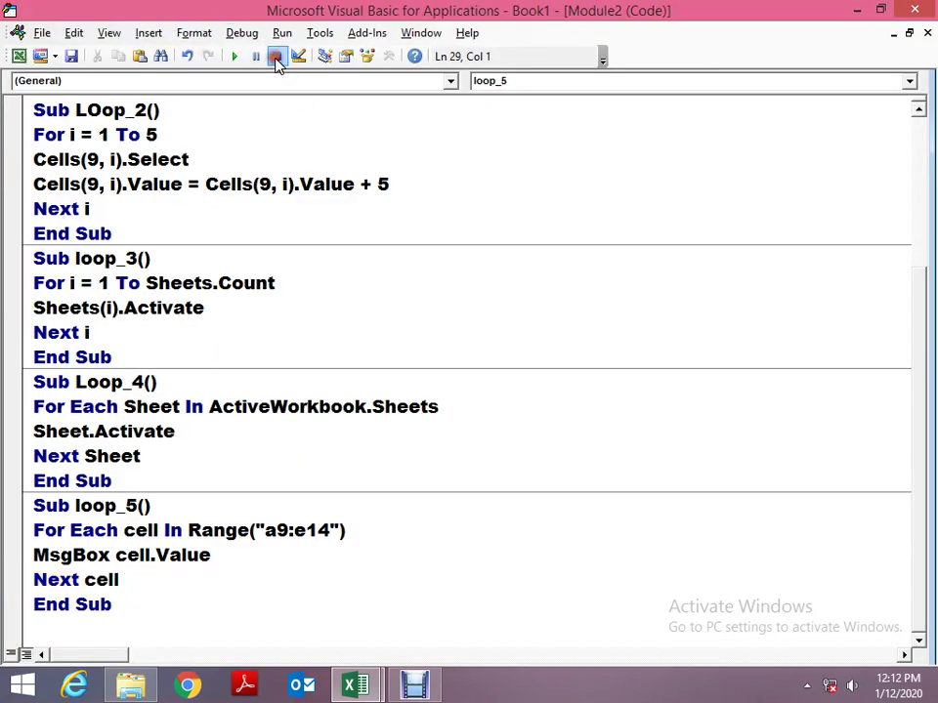
pyautogui.hotkey('alt', 'F11')
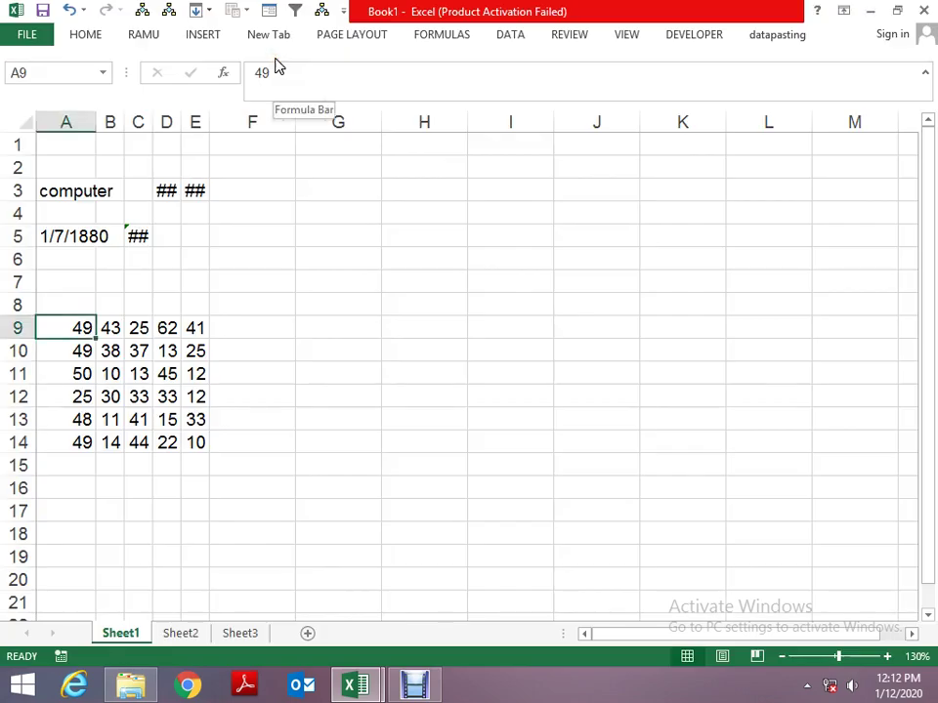
pyautogui.hotkey('ctrl', 'shift', 'Down')
pyautogui.hotkey('ctrl', 'shift', 'Right')
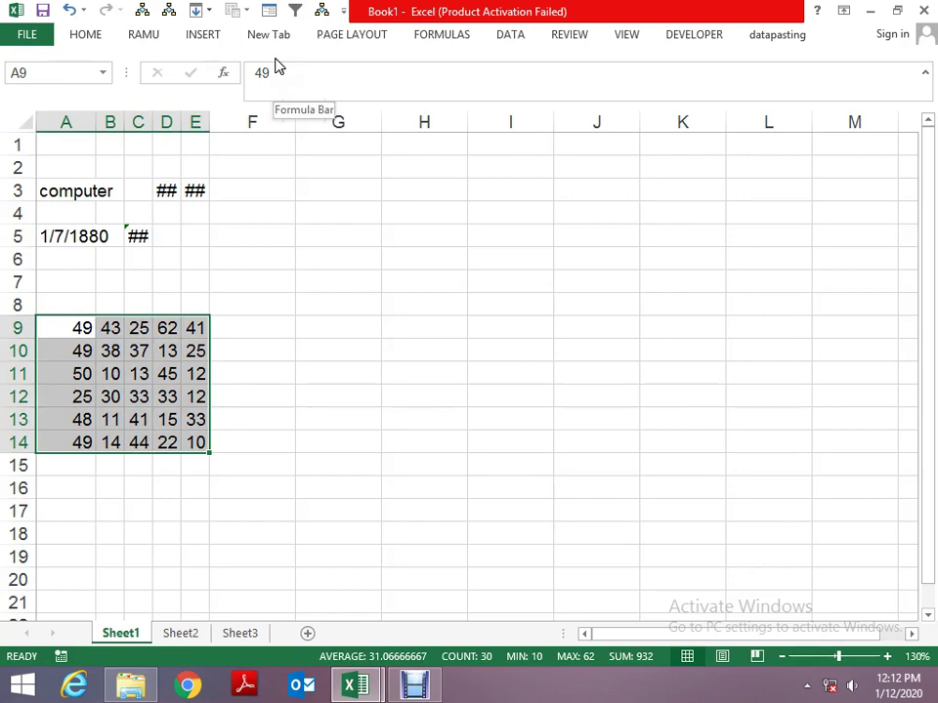
# Duplicate loop_5 below itself and rename the copy to loop_6.
pyautogui.hotkey('alt', 'F11')
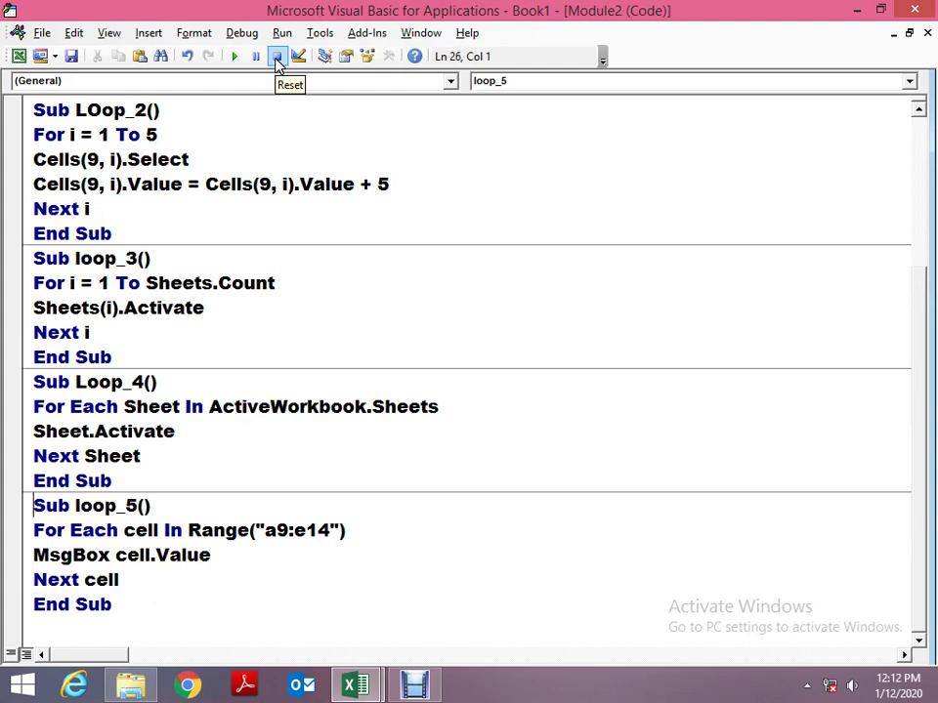
pyautogui.hotkey('shift', 'Down')
pyautogui.hotkey('shift', 'End')
pyautogui.hotkey('shift', 'Down')
pyautogui.hotkey('shift', 'Down')
pyautogui.hotkey('shift', 'Down')
pyautogui.hotkey('ctrl', 'c')
pyautogui.press('Right')
pyautogui.hotkey('ctrl', 'v')
pyautogui.press('Up')
pyautogui.press('Up')
pyautogui.press('Up')
pyautogui.press('Up')
pyautogui.press('Up')
pyautogui.press('Up')
pyautogui.press('Up')
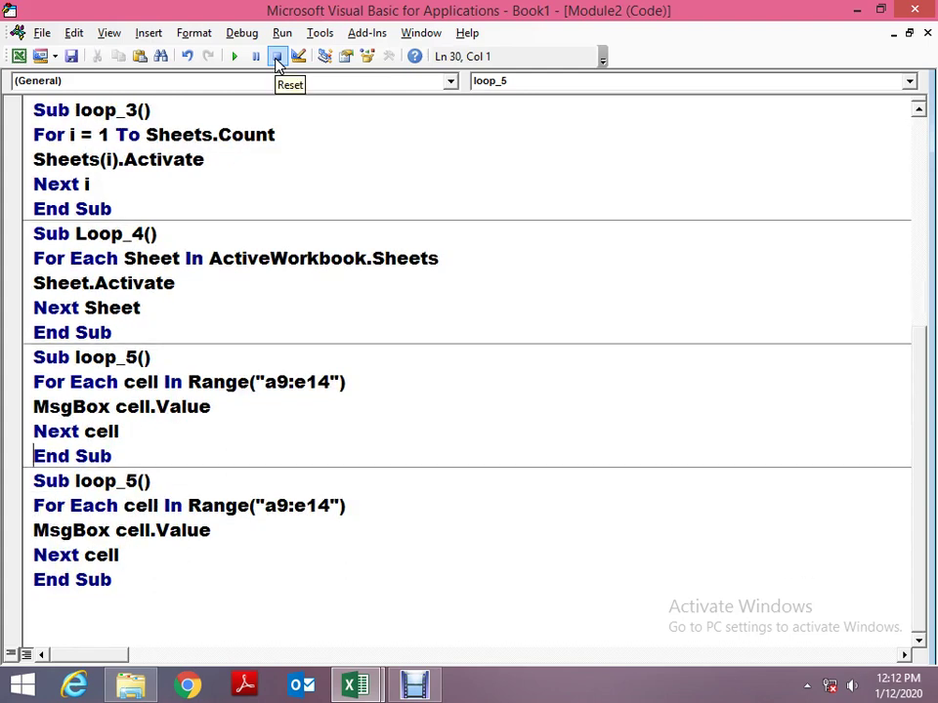
pyautogui.press('Down')
pyautogui.press('End')
pyautogui.press('Left')
pyautogui.press('Left')
pyautogui.press('Left')
pyautogui.press('Delete')
pyautogui.write('6')
pyautogui.hotkey('alt', 'F11')
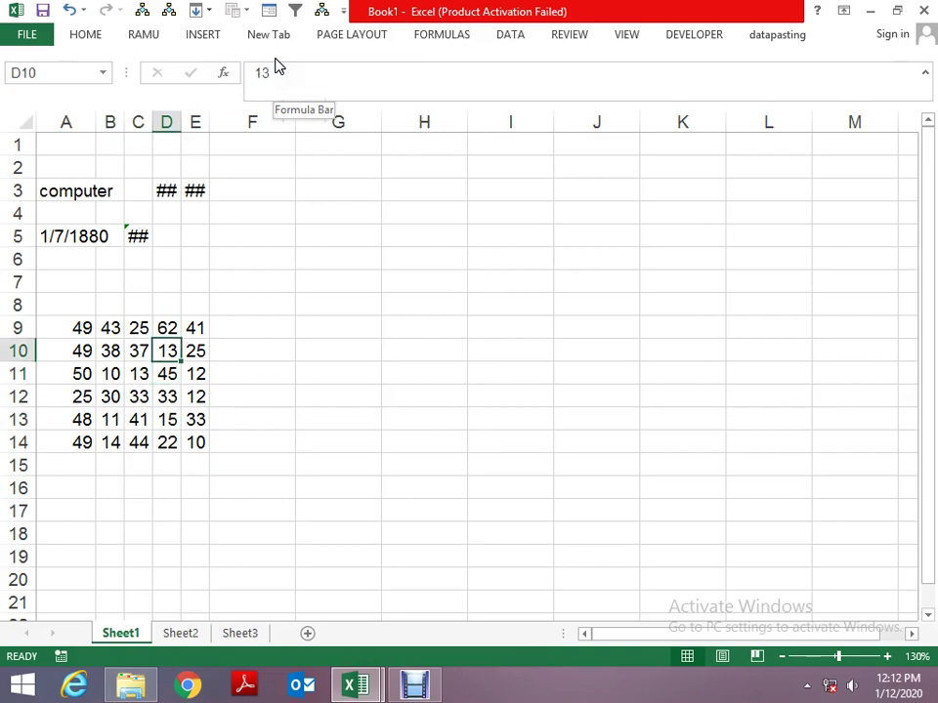
# Delete the msgbox line from loop_6.
pyautogui.hotkey('alt', 'F11')
pyautogui.press('Down')
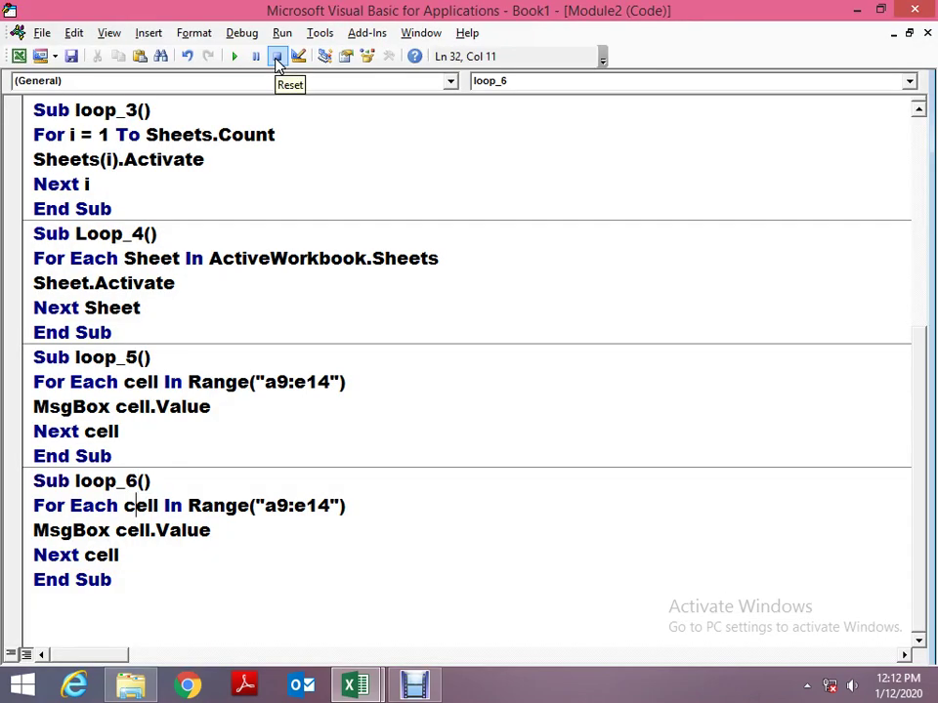
pyautogui.press('Down')
pyautogui.press('Home')
pyautogui.hotkey('shift', 'End')
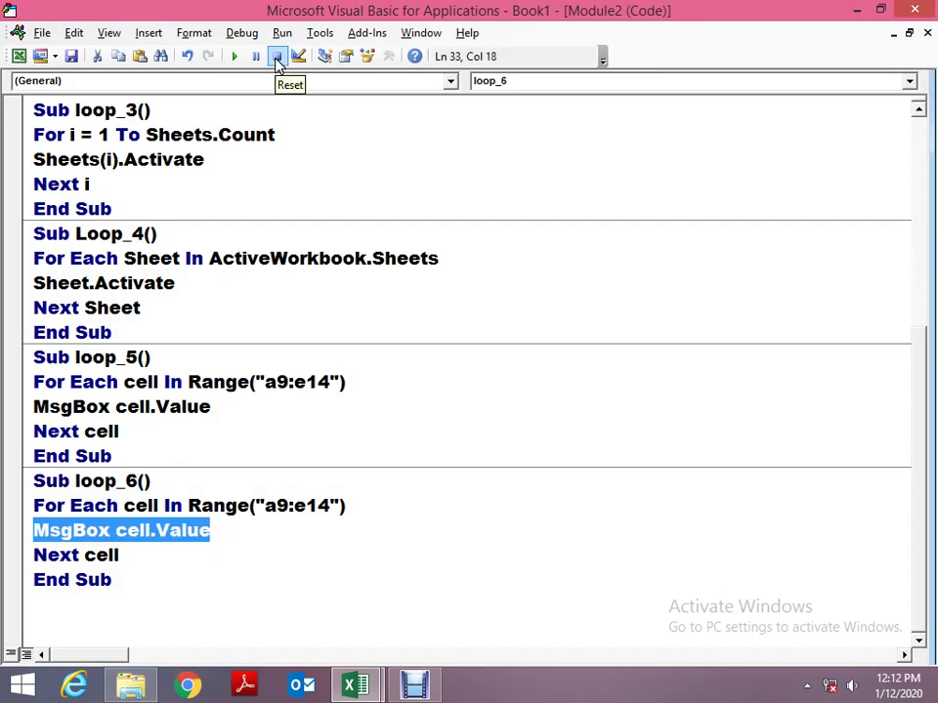
pyautogui.press('Delete')
# Write If cell.Value > 40 Then cell.Interior.Color = vbRed End If inside loop_6.
pyautogui.write('if ')
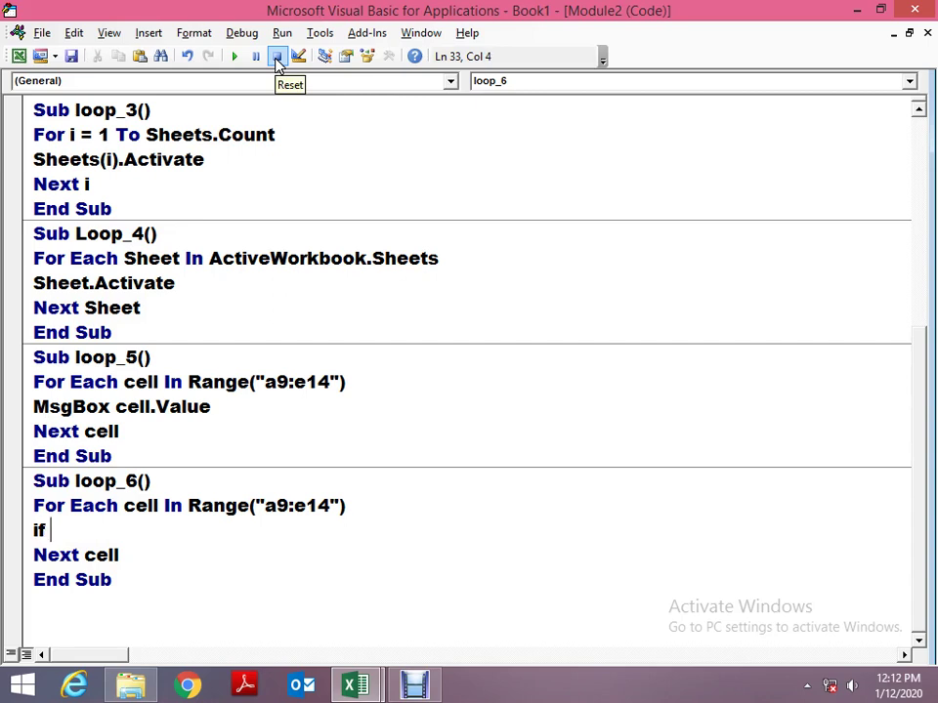
pyautogui.write('cell.va')
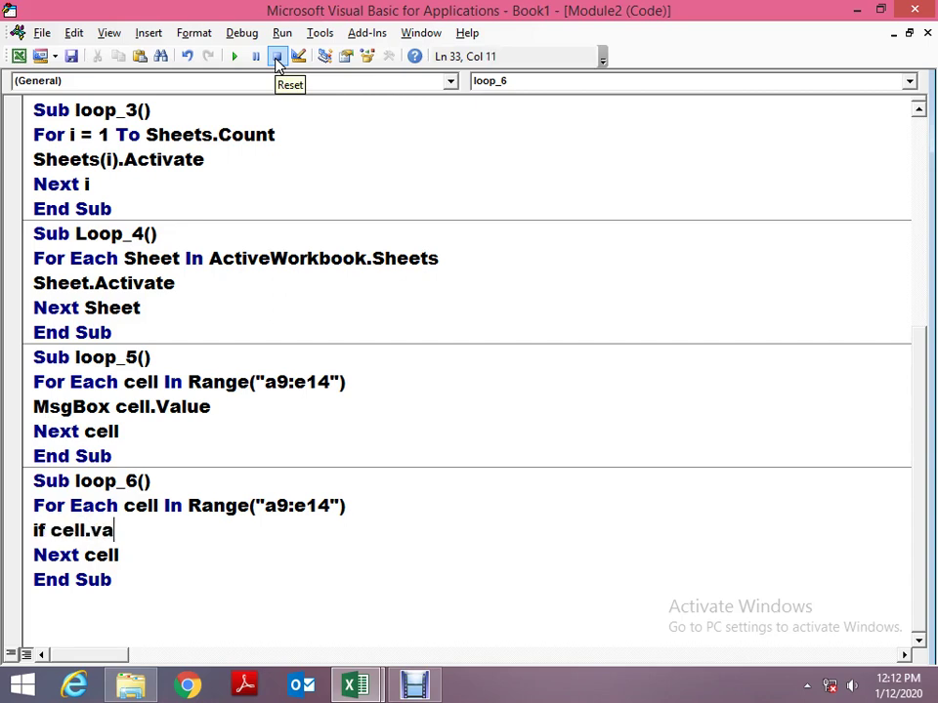
pyautogui.write('lue ')
pyautogui.write('>')
pyautogui.write('40 then')
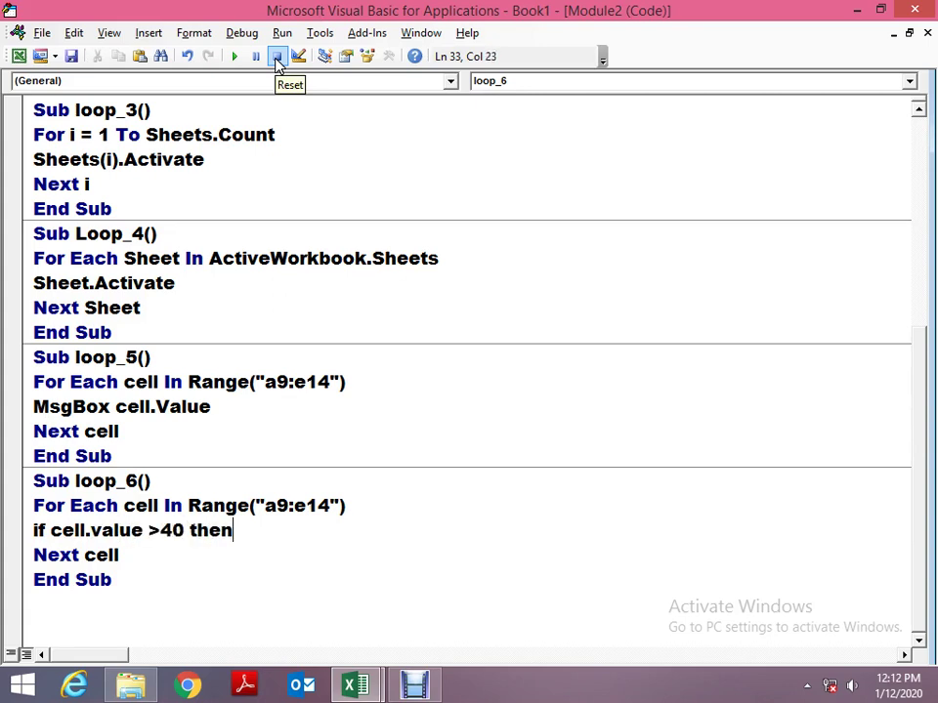
pyautogui.press('Return')
pyautogui.write('cell')
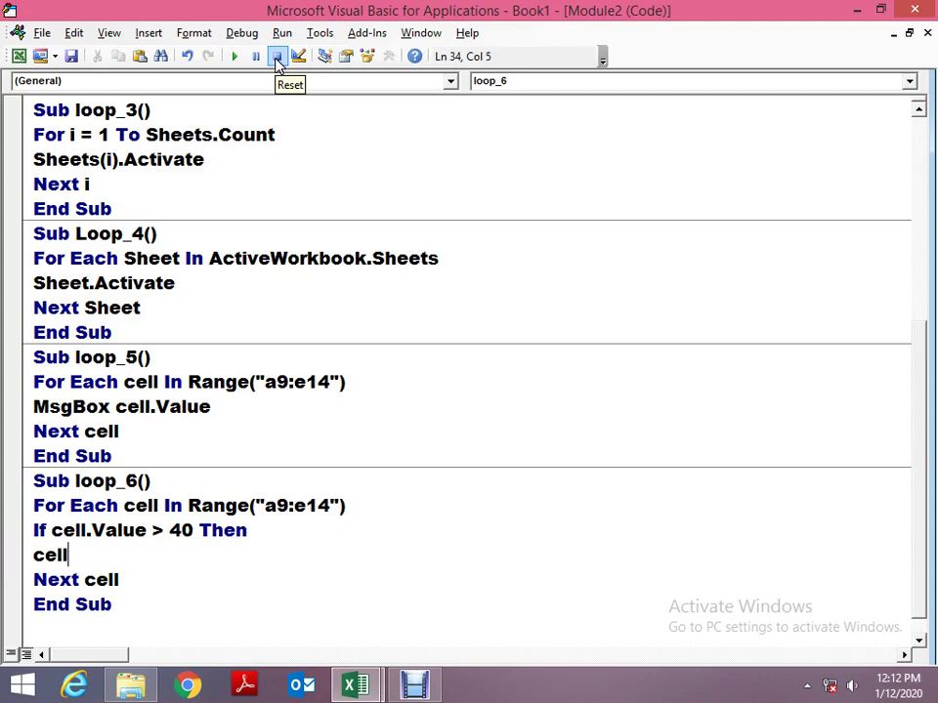
pyautogui.write('.interor.co')
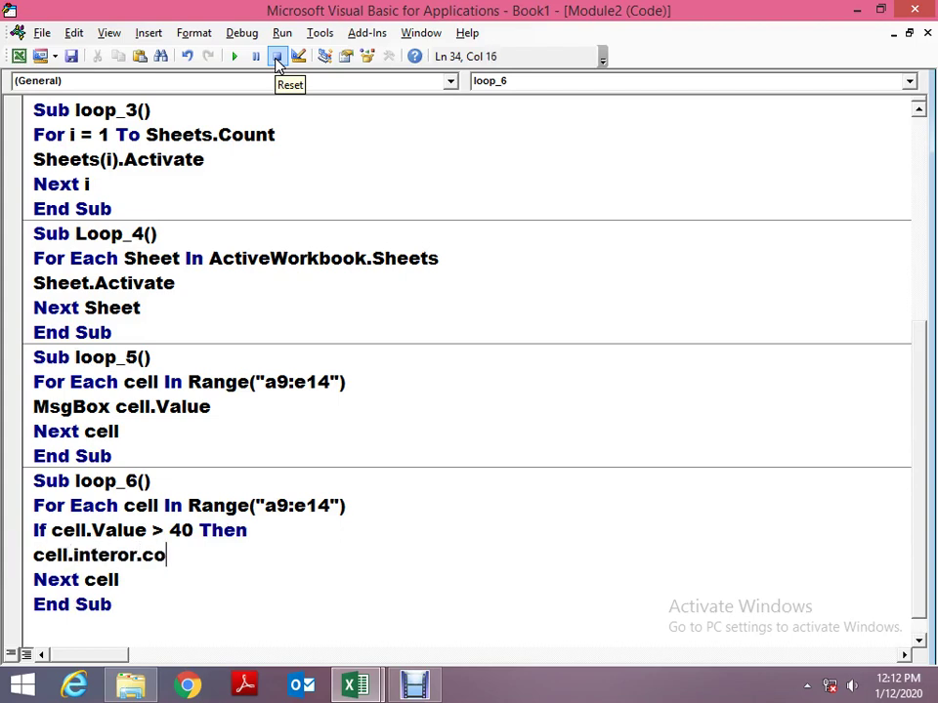
pyautogui.write('lor=vbre')
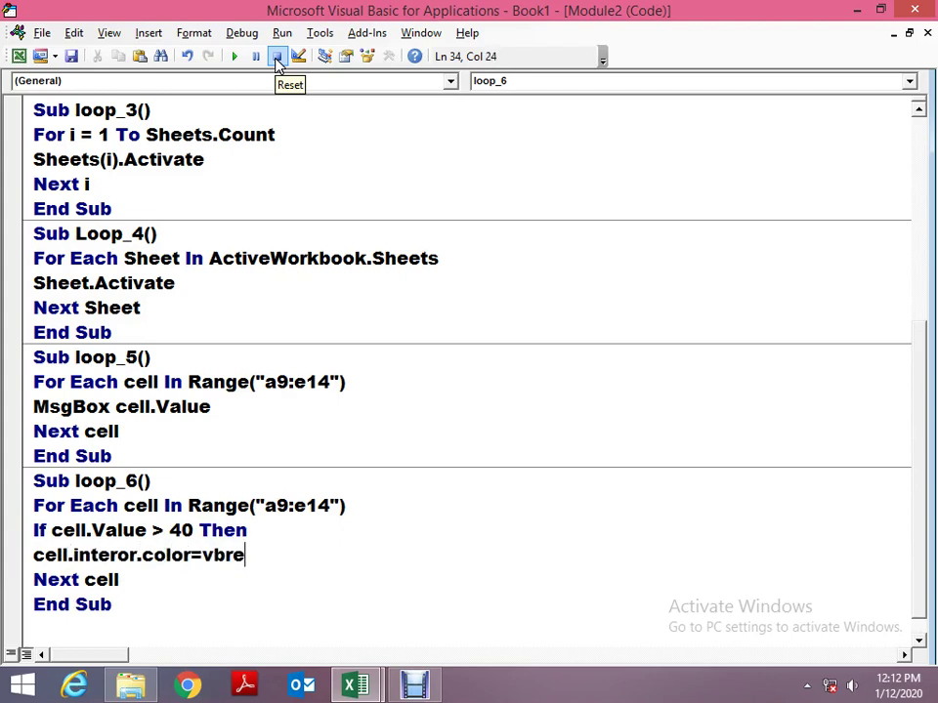
pyautogui.write('d')
pyautogui.press('Return')
pyautogui.write('e')
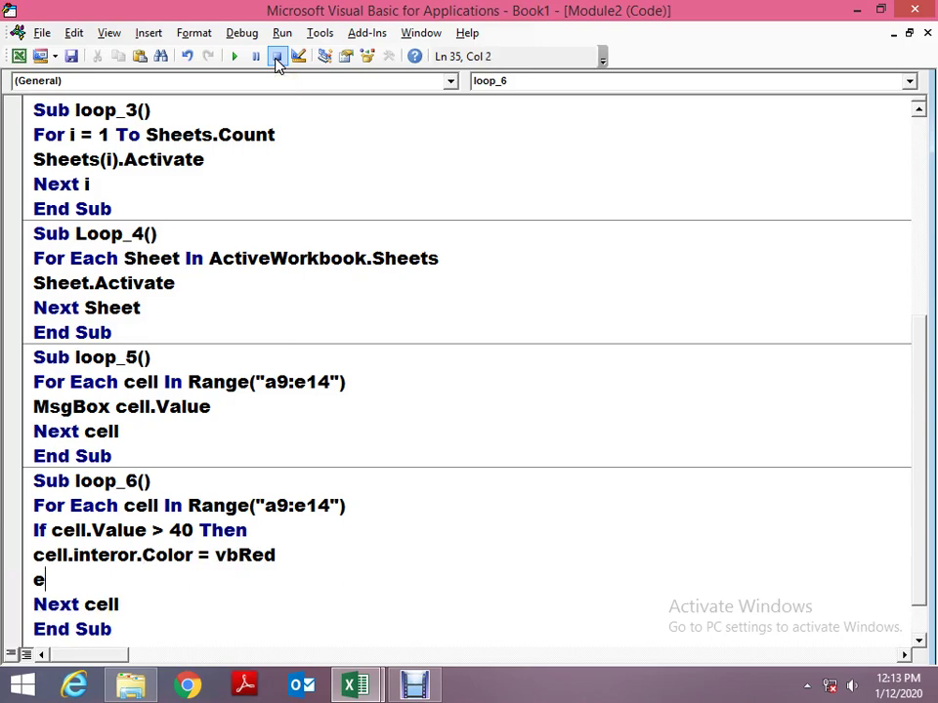
pyautogui.press('BackSpace')
pyautogui.write('end i')
pyautogui.write('f')
# Correct the misspelled 'interor' to 'Interior' in the red fill line.
pyautogui.press('Up')
pyautogui.press('Right')
pyautogui.press('Right')
pyautogui.press('Right')
pyautogui.press('Right')
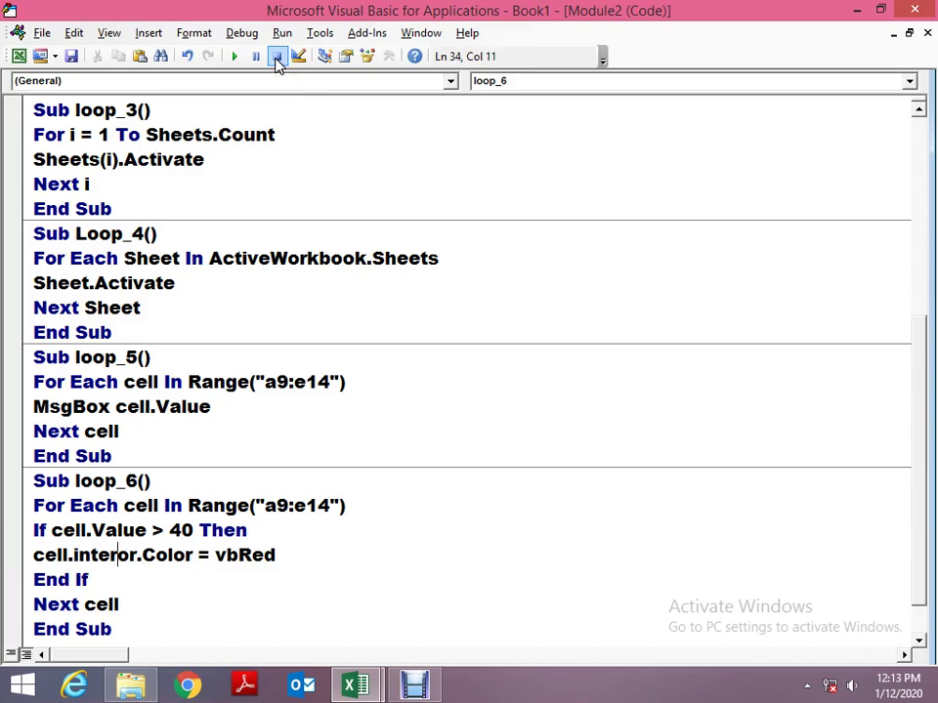
pyautogui.write('i')
pyautogui.press('Up')
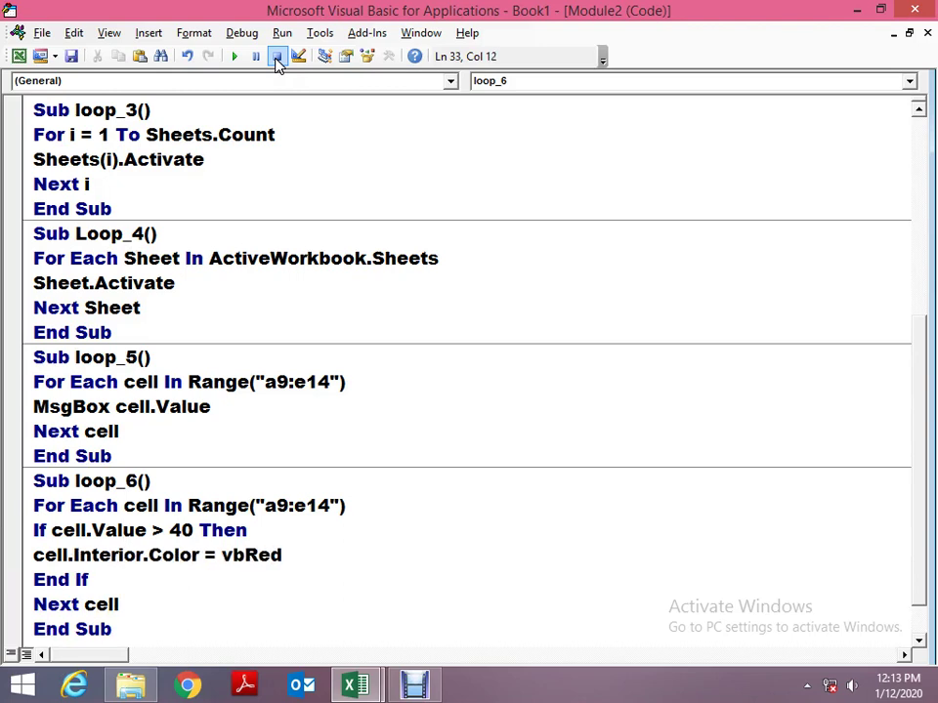
pyautogui.press('Down')
pyautogui.press('Home')
pyautogui.hotkey('shift', 'End')
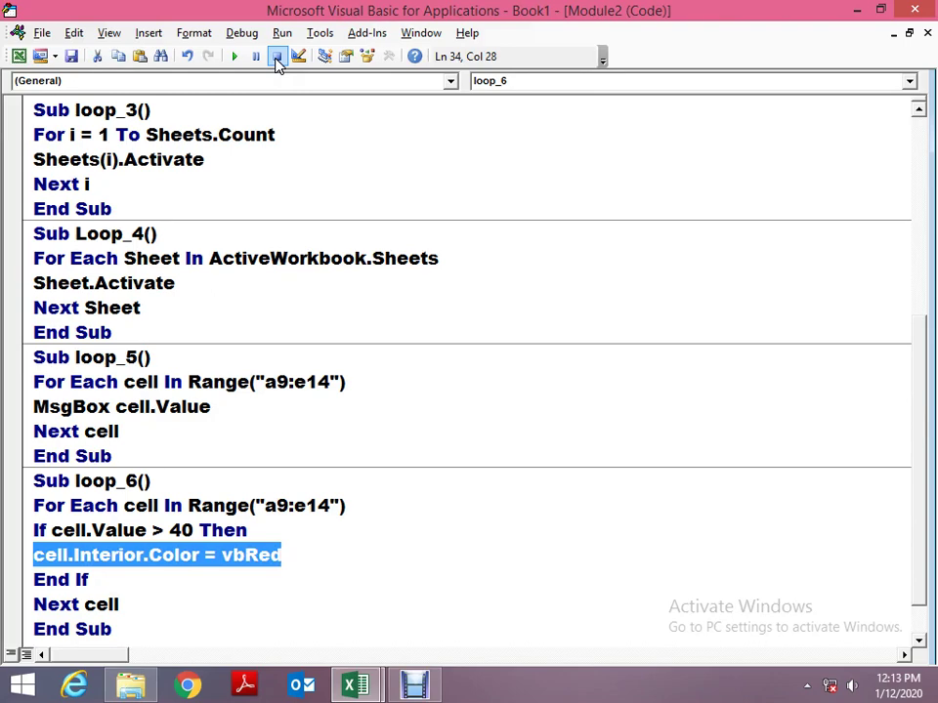
# Restore the editor to a smaller window beside Sheet1 and begin stepping through loop_6.
pyautogui.hotkey('alt', 'space')
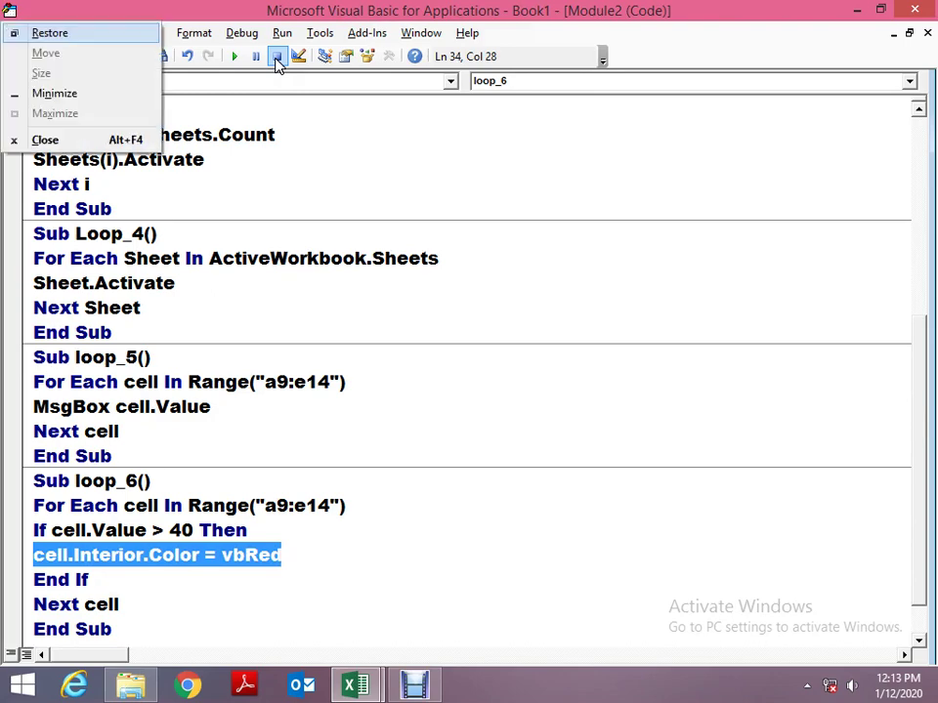
pyautogui.press('Return')
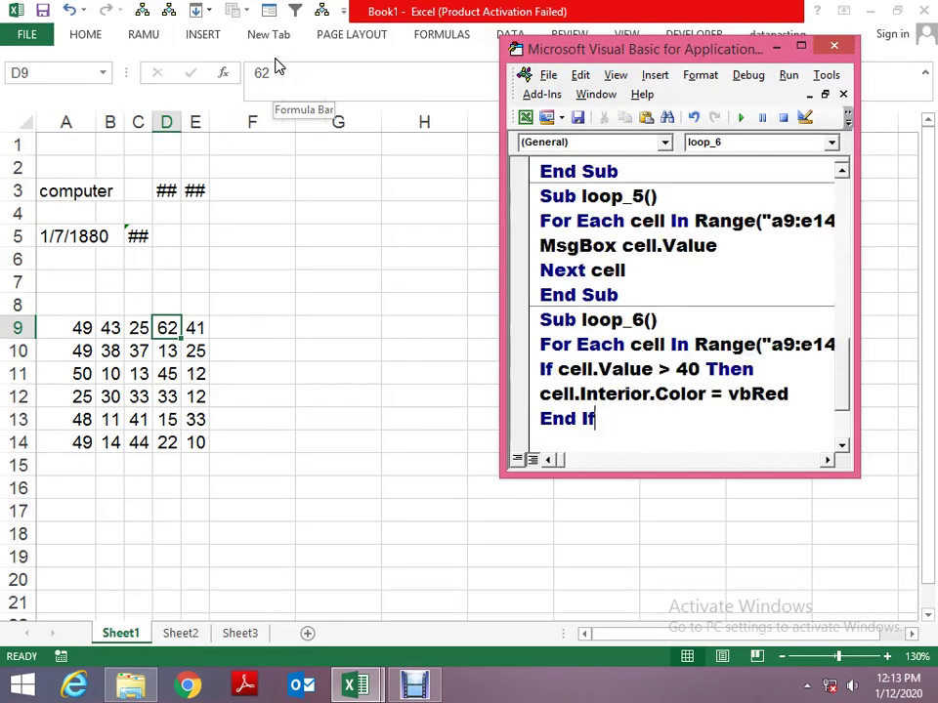
pyautogui.press('F8')
pyautogui.press('F8')
pyautogui.press('F8')
pyautogui.press('F8')
pyautogui.press('F8')
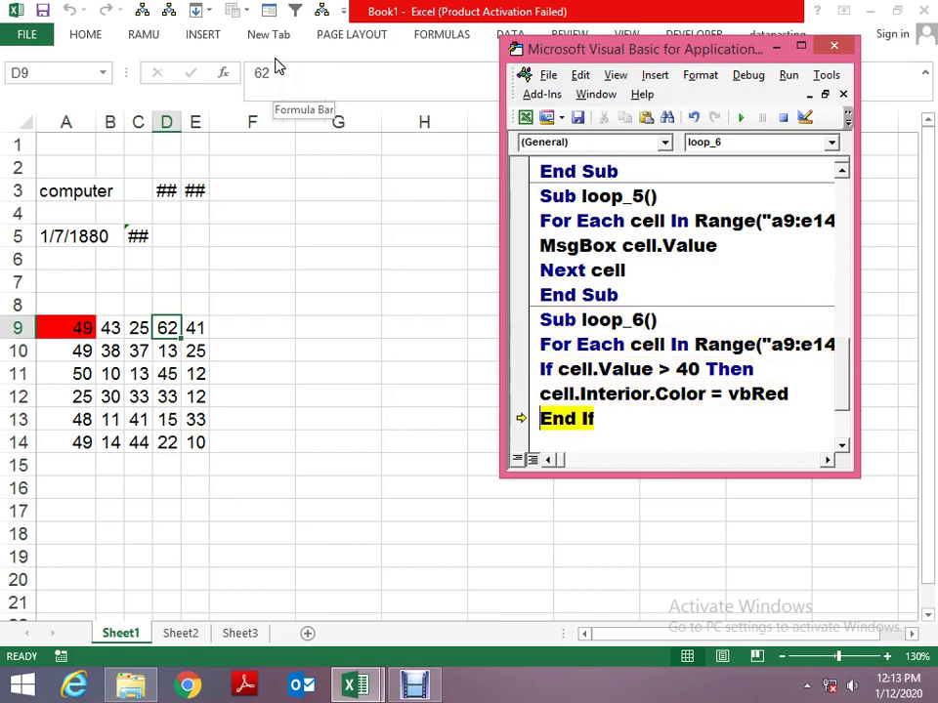
pyautogui.press('F8')
pyautogui.press('F8')
# Run loop_6 to completion so values above 40 turn red, then maximize the editor.
pyautogui.press('F8')
pyautogui.press('F8')
pyautogui.press('F8')
pyautogui.press('F8')
pyautogui.press('F8')
pyautogui.press('F8')
pyautogui.press('F8')
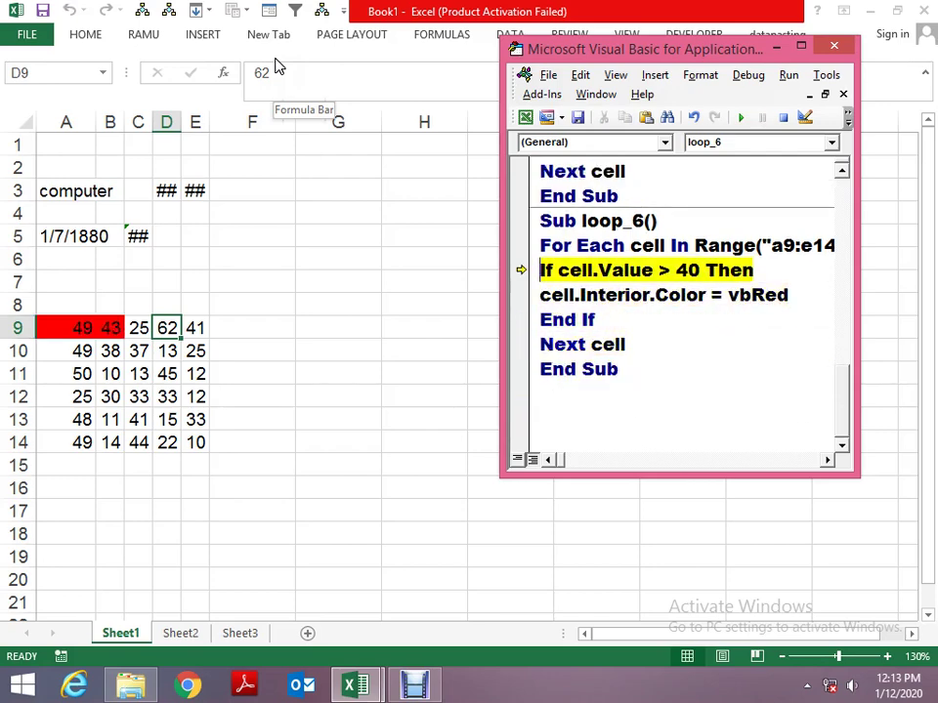
pyautogui.press('F8')
pyautogui.press('F8')
pyautogui.press('F8')
pyautogui.press('F8')
pyautogui.press('F8')
pyautogui.press('F8')
pyautogui.press('F8')
pyautogui.press('F8')
pyautogui.press('F5')
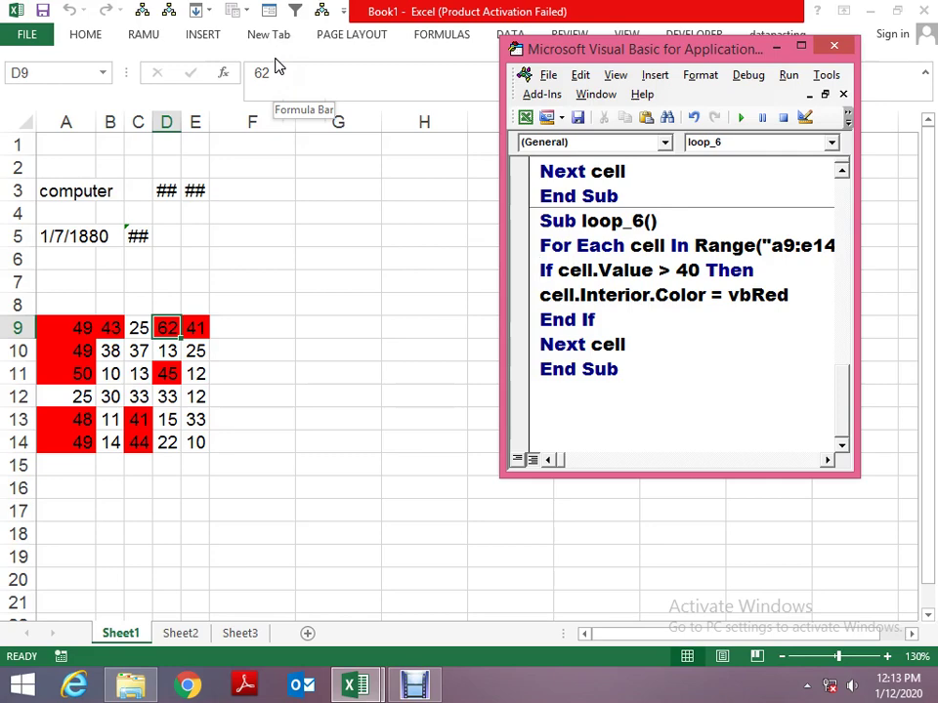
pyautogui.hotkey('alt', 'space')
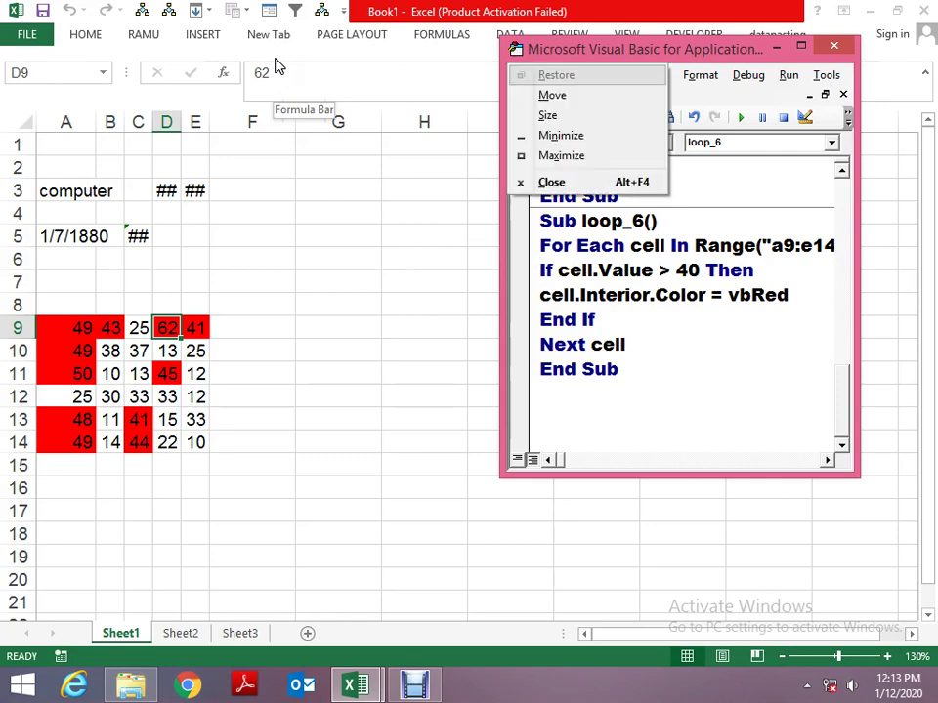
pyautogui.press('x')
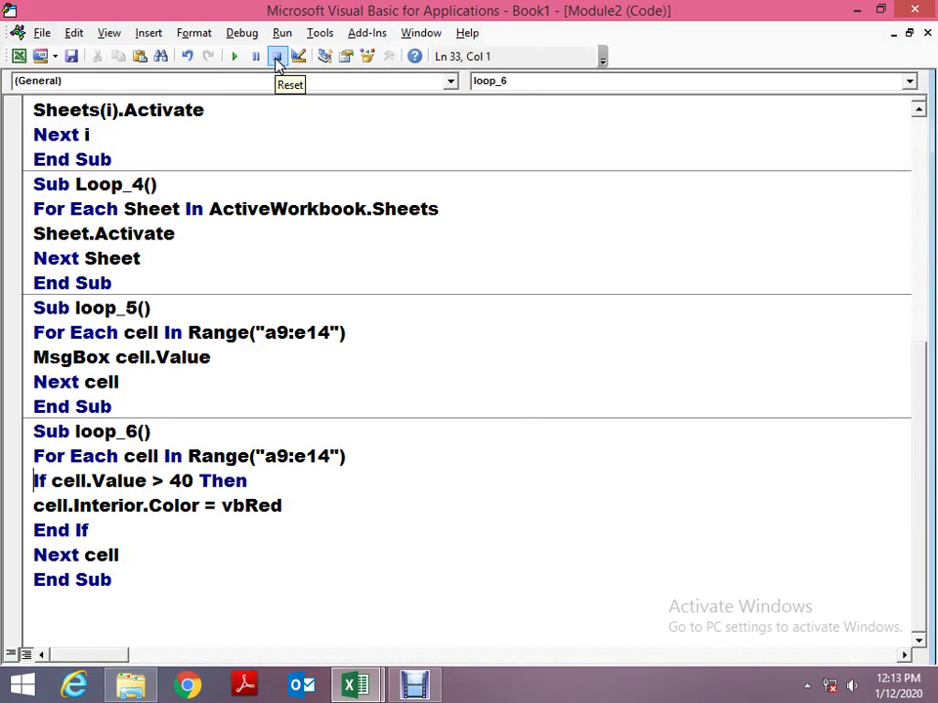
pyautogui.hotkey('alt', 'F11')
pyautogui.hotkey('alt', 'F11')
pyautogui.hotkey('shift', 'Down')
pyautogui.hotkey('shift', 'Down')
pyautogui.press('Delete')
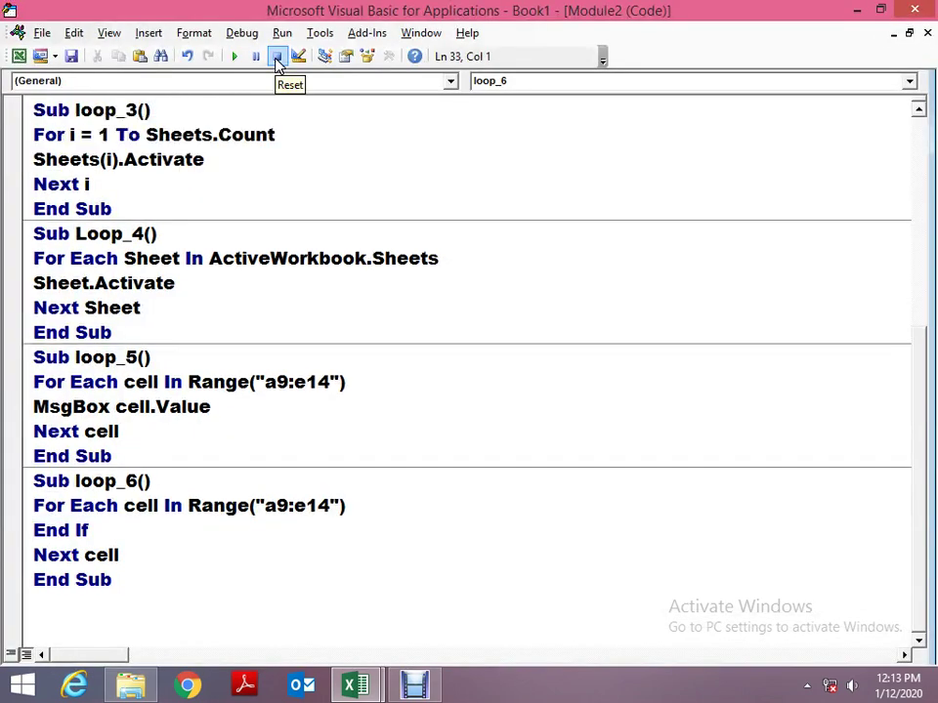
pyautogui.hotkey('shift', 'End')
pyautogui.press('Delete')
pyautogui.hotkey('ctrl', 'z')
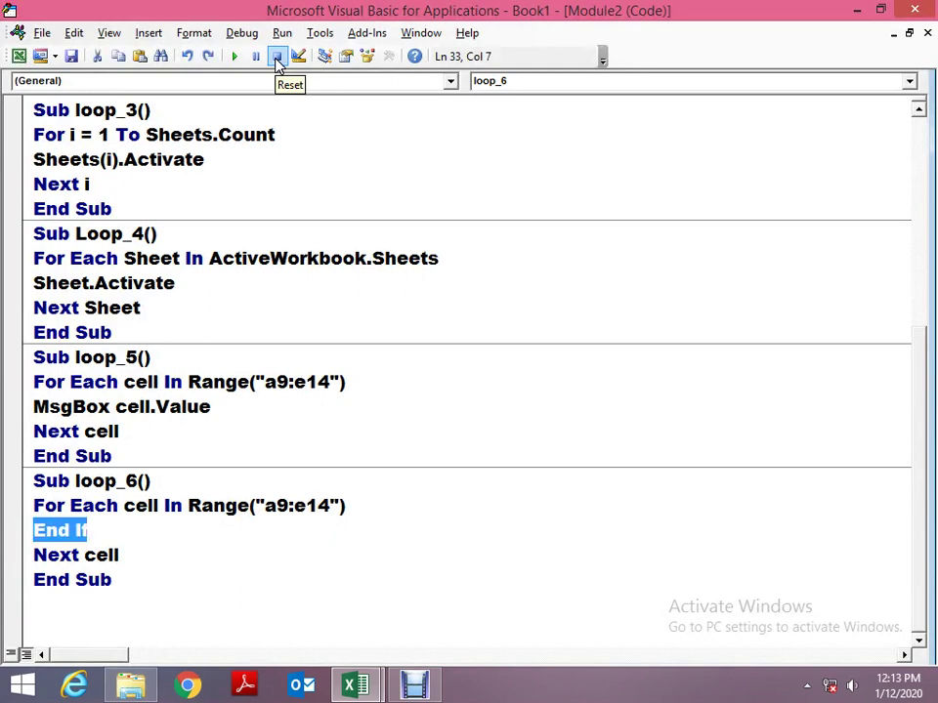
pyautogui.hotkey('ctrl', 'z')
pyautogui.press('Up')
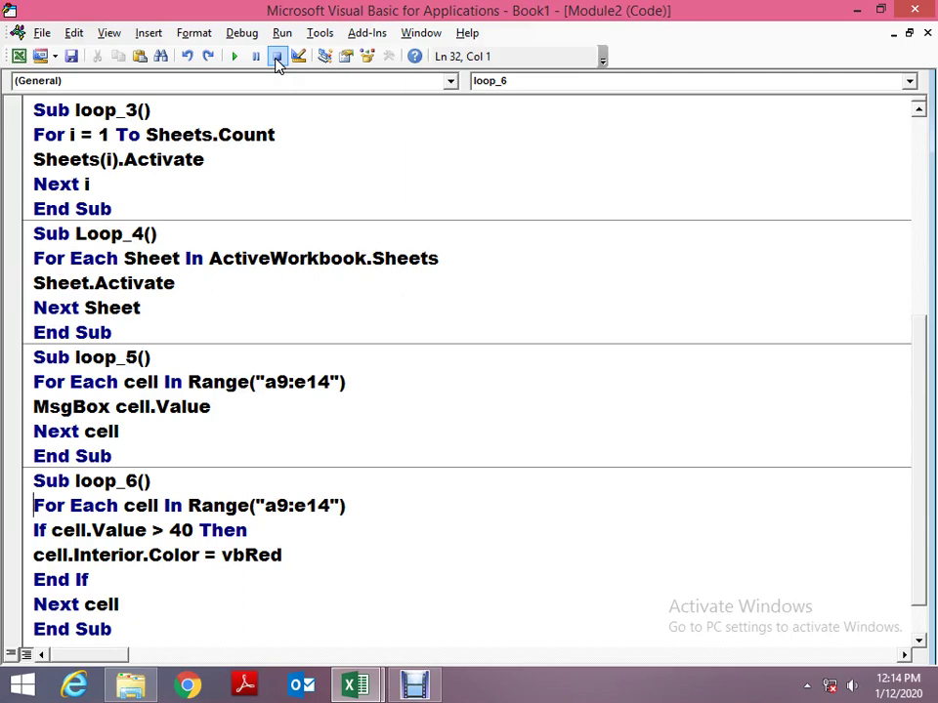
# Check the worksheet, then go back to the loop_6 code in the editor.
pyautogui.press('Down')
pyautogui.press('Down')
pyautogui.press('Down')
pyautogui.hotkey('alt', 'F11')
pyautogui.press('Down')
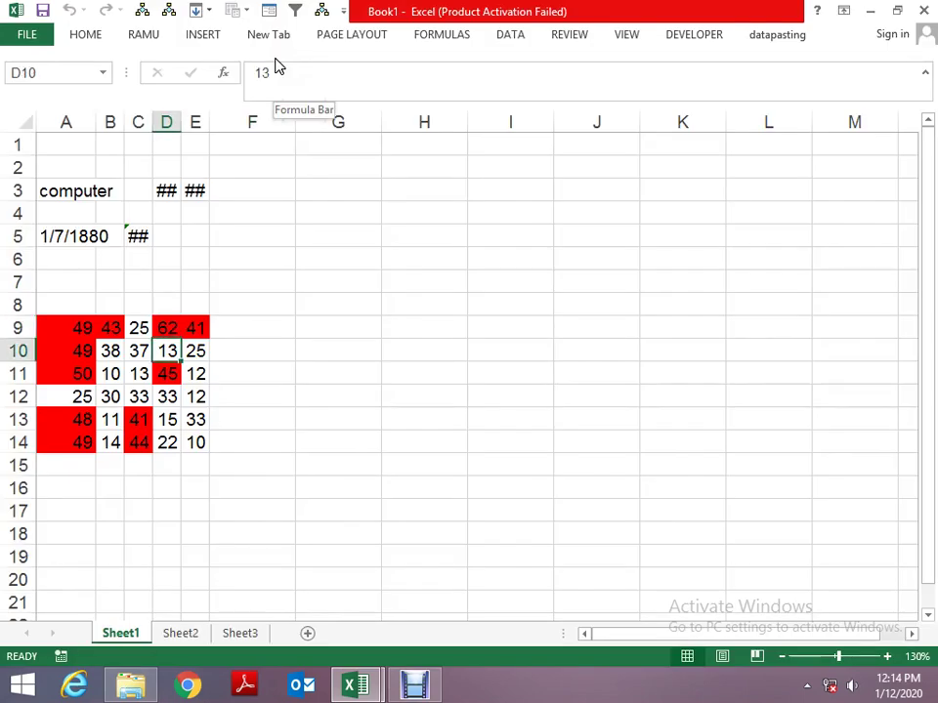
pyautogui.press('Up')
pyautogui.press('Up')
pyautogui.hotkey('alt', 'F11')
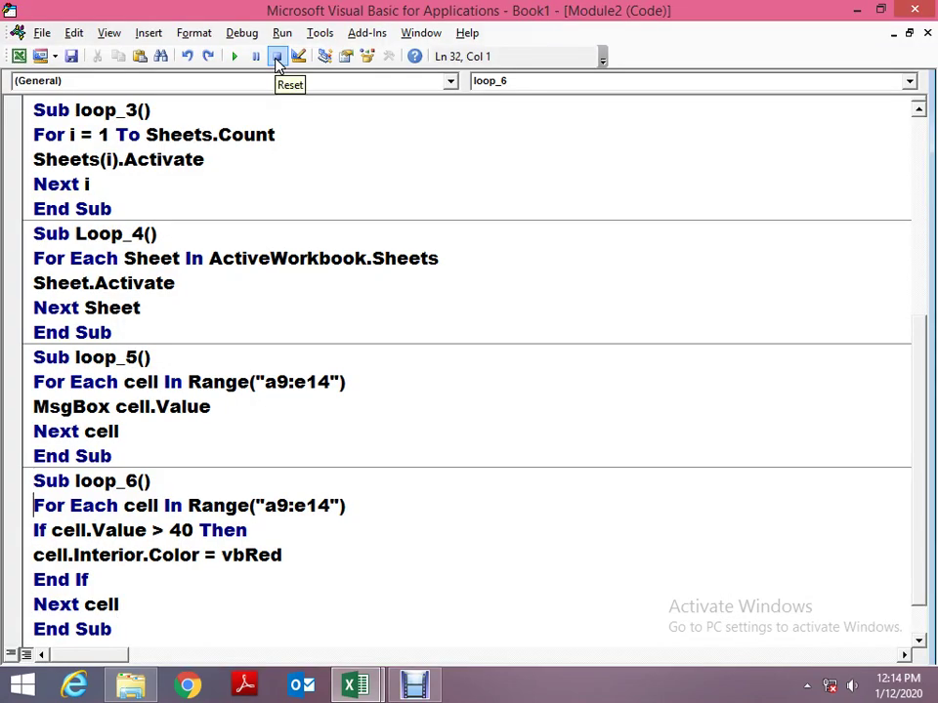
pyautogui.press('Down')
pyautogui.press('Down')
pyautogui.press('Down')
pyautogui.press('Down')
pyautogui.press('Up')
pyautogui.press('Up')
pyautogui.press('Up')
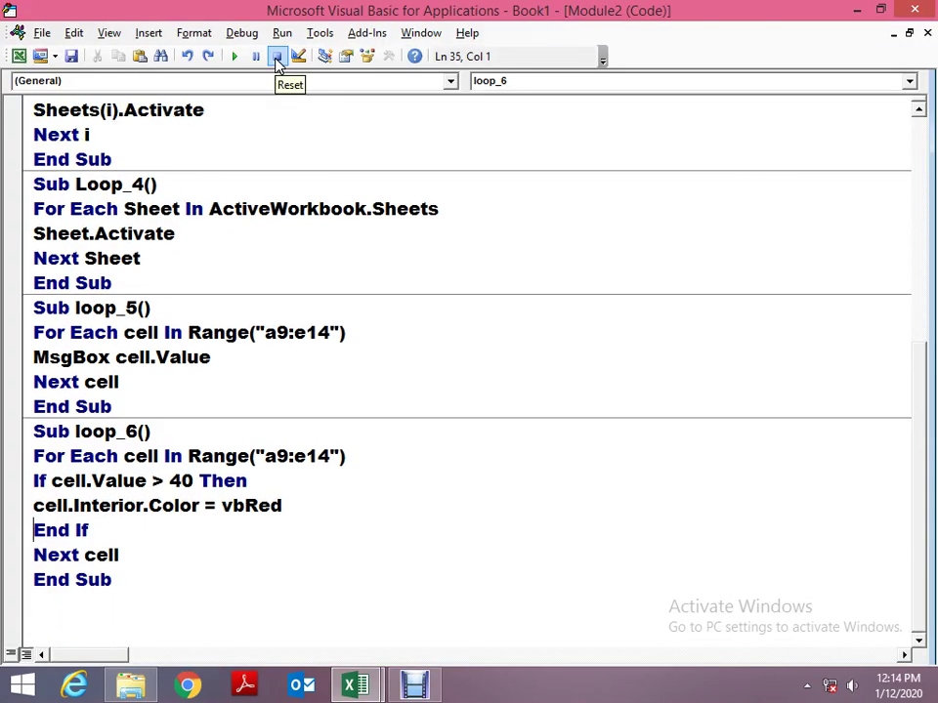
pyautogui.press('Up')
pyautogui.press('Up')
pyautogui.press('Up')
# Comment out the Range("a9:e14") line and add 'For Each cell In Selection' below it.
pyautogui.press('Down')
pyautogui.press('Return')
pyautogui.press('Up')
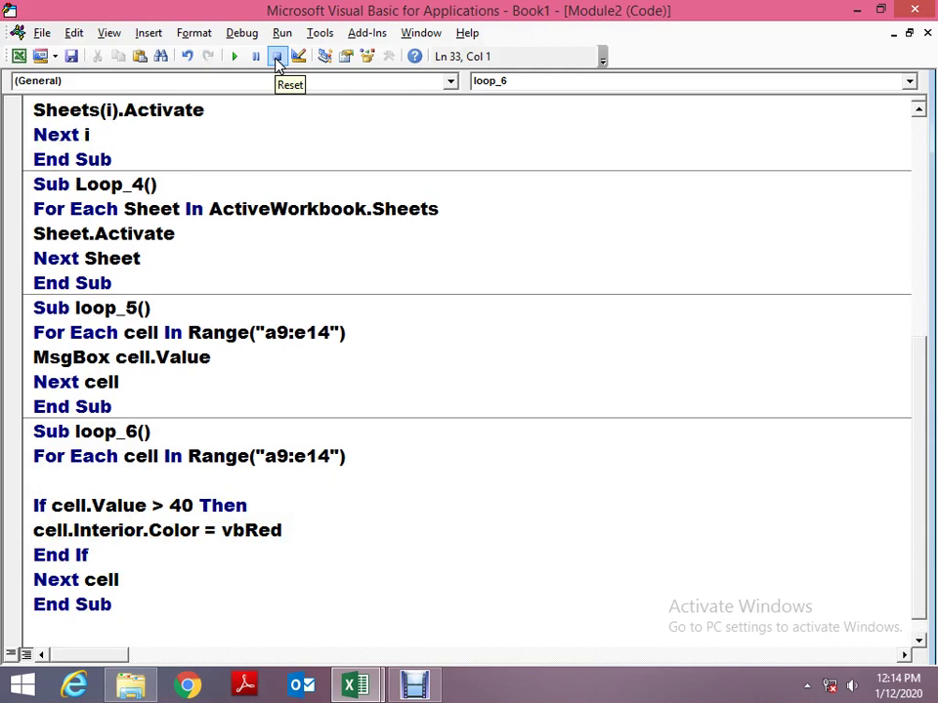
pyautogui.press('Up')
pyautogui.write("'")
pyautogui.press('Down')
pyautogui.write('for ')
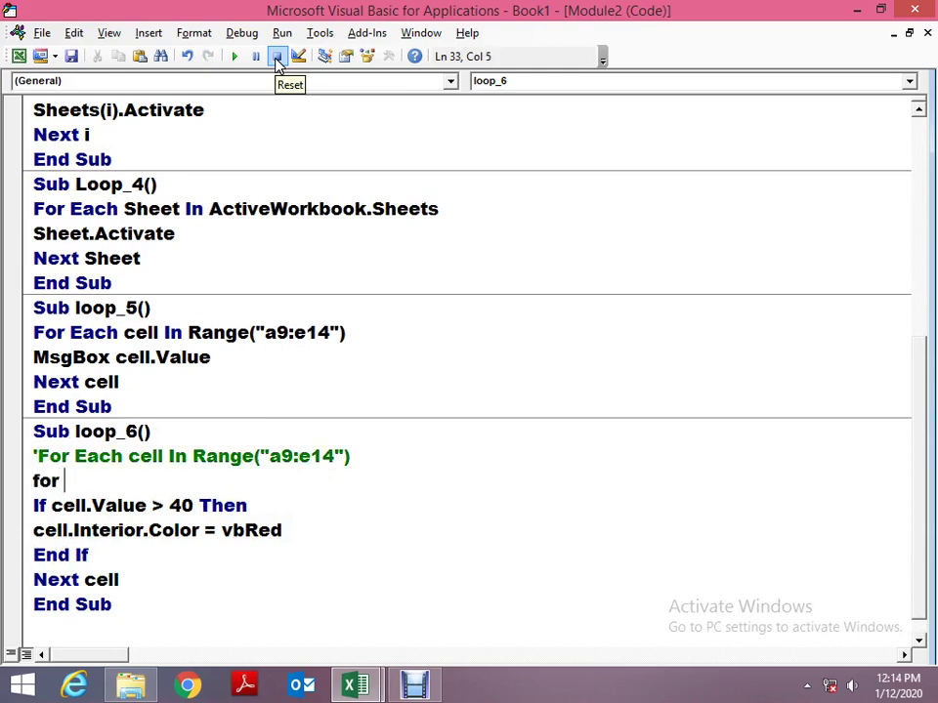
pyautogui.write('each cell in se')
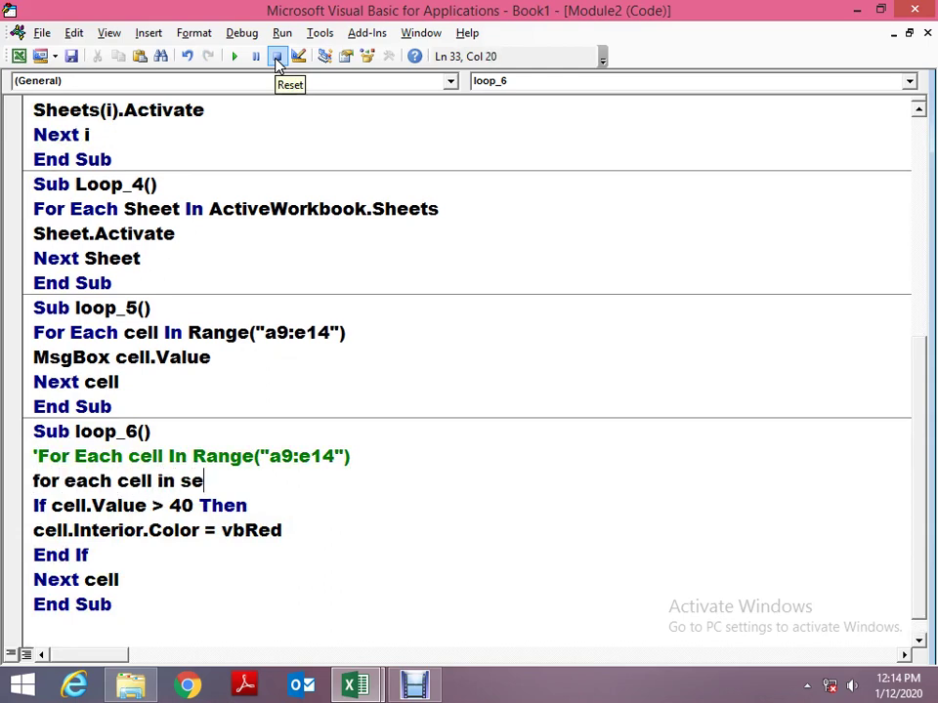
pyautogui.write('lection')
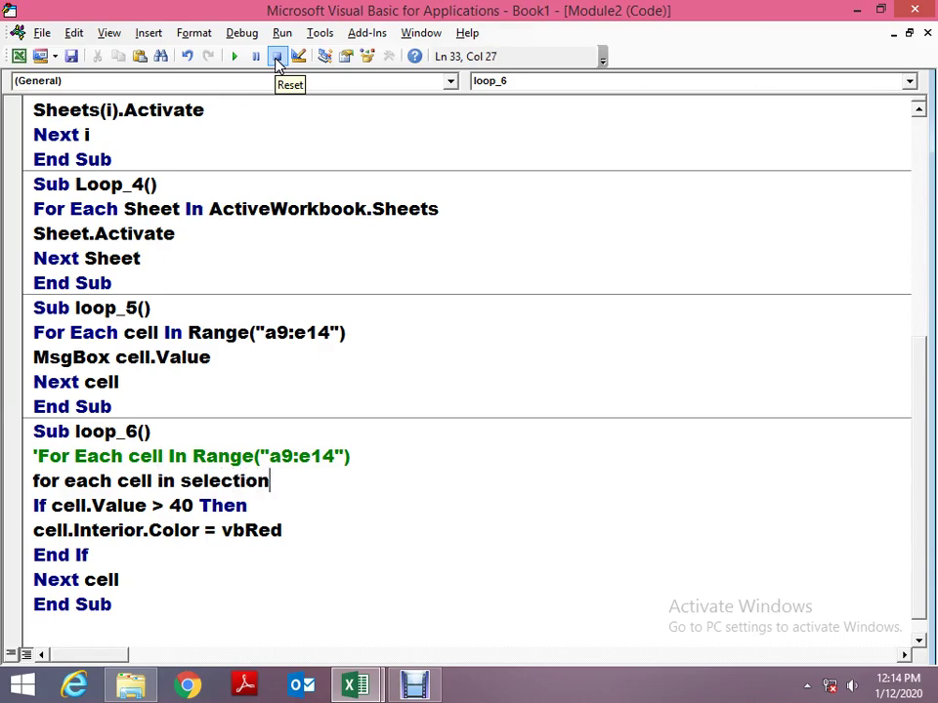
pyautogui.press('Down')
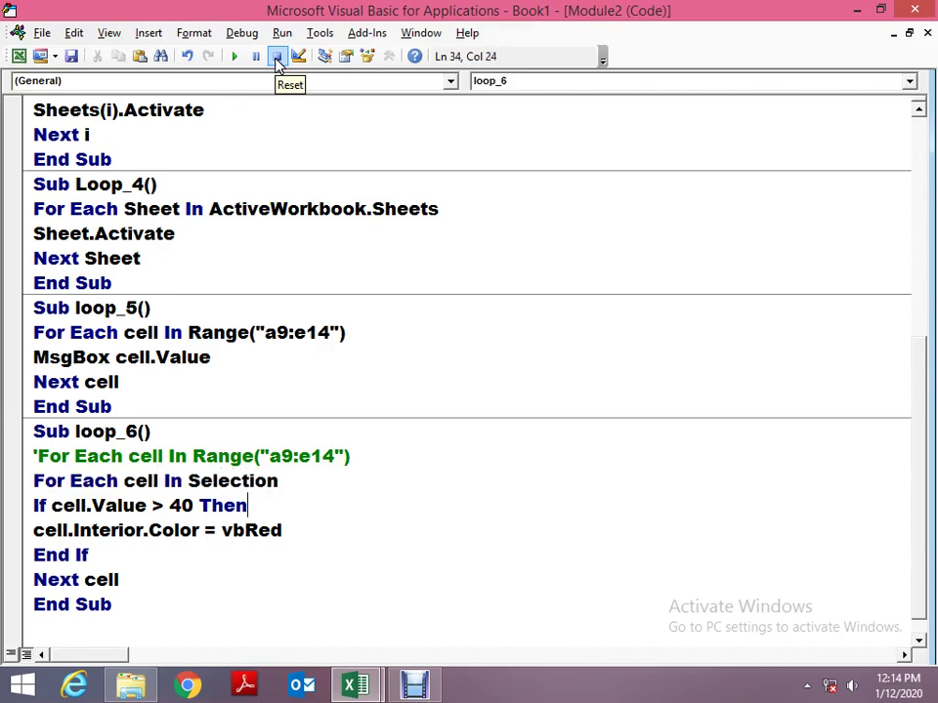
# Copy the data block A9:E14 on the worksheet.
pyautogui.hotkey('alt', 'F11')
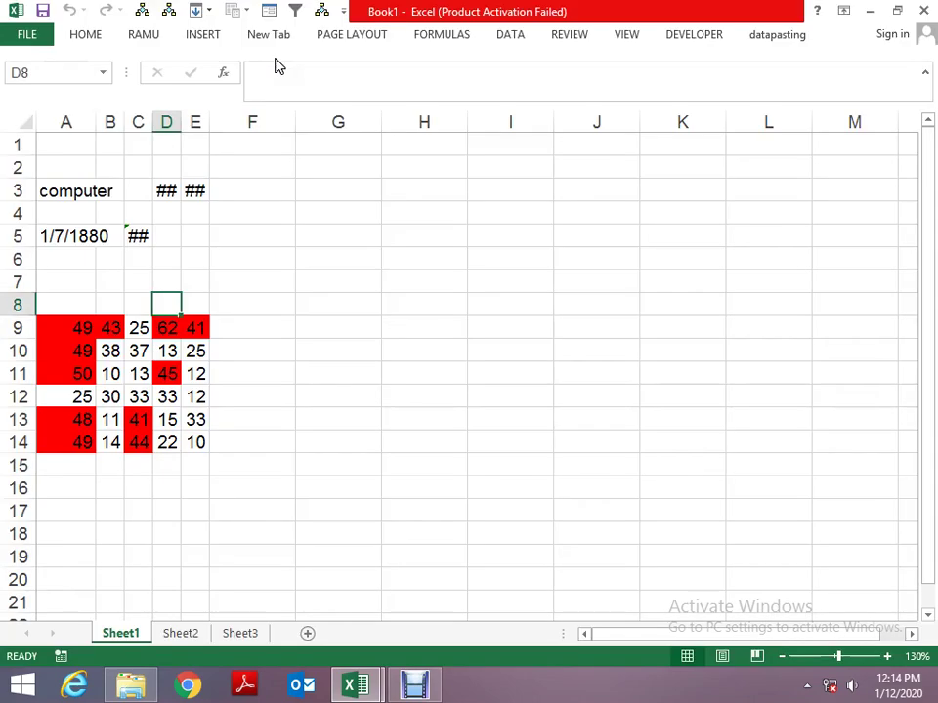
pyautogui.press('Left')
pyautogui.press('Left')
pyautogui.press('Left')
pyautogui.press('Up')
pyautogui.press('Up')
pyautogui.press('Up')
pyautogui.press('Down')
pyautogui.press('Down')
pyautogui.press('Down')
pyautogui.press('Down')
pyautogui.press('Down')
pyautogui.press('Down')
pyautogui.press('Up')
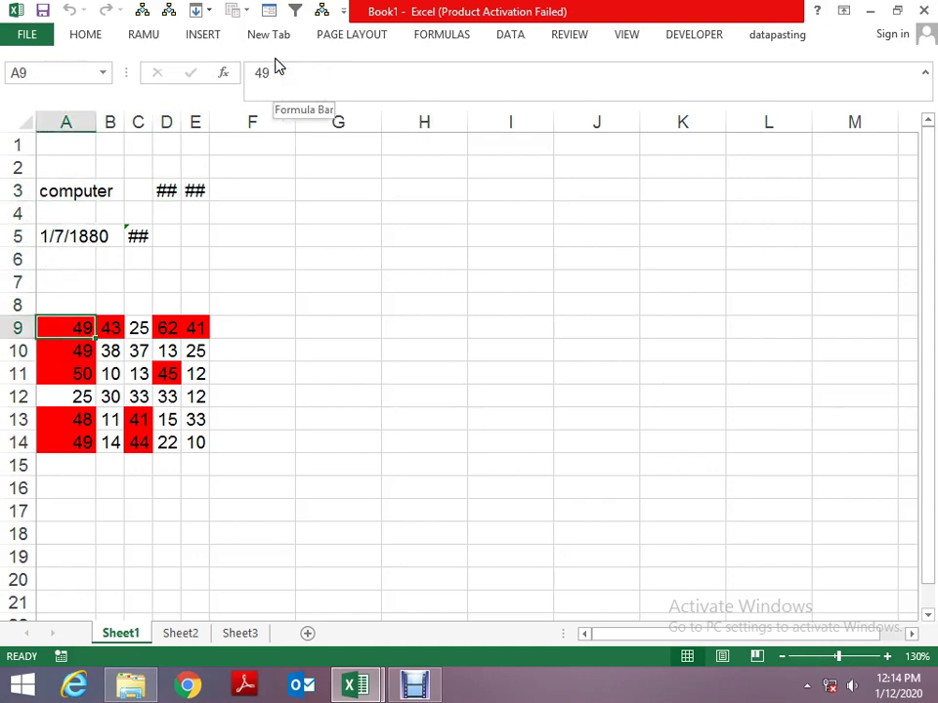
pyautogui.hotkey('ctrl', 'shift', 'Right')
pyautogui.hotkey('ctrl', 'shift', 'Down')
pyautogui.hotkey('ctrl', 'c')
# Paste A9:E14 as values only into H9:L14.
pyautogui.press('Right')
pyautogui.press('Right')
pyautogui.press('Right')
pyautogui.press('Right')
pyautogui.press('Right')
pyautogui.press('Right')
pyautogui.press('alt')
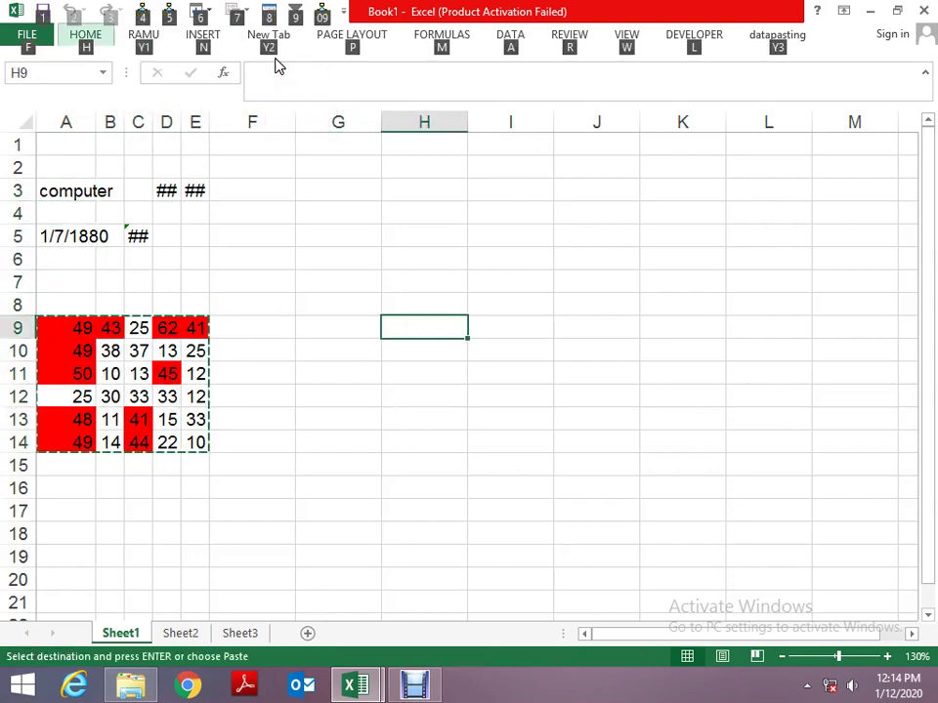
pyautogui.press('e')
pyautogui.press('s')
pyautogui.press('v')
pyautogui.press('Return')
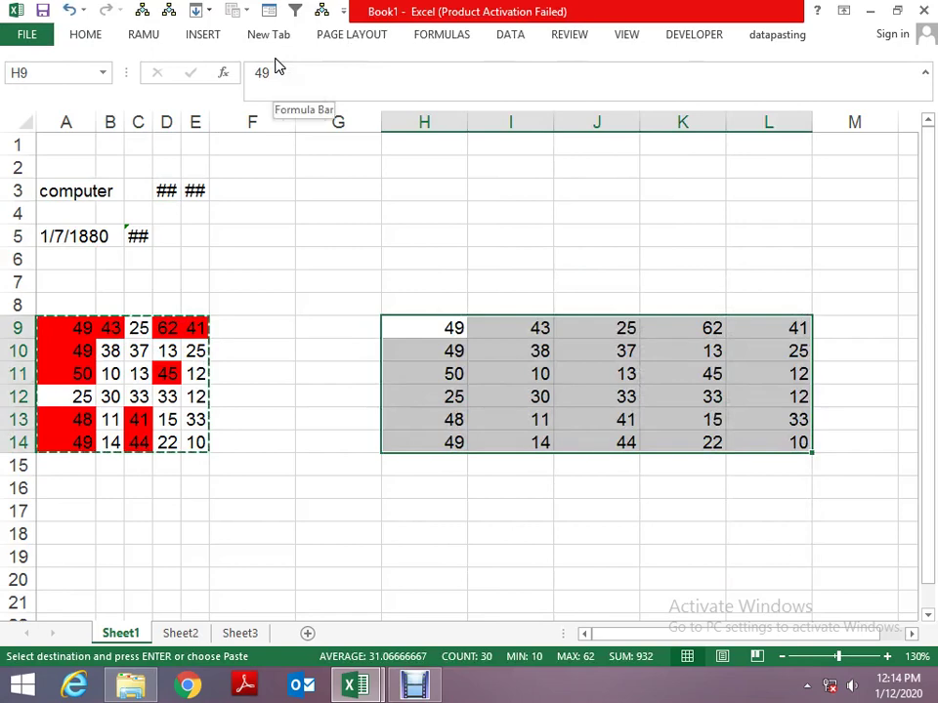
# Select H9:L14, run loop_6 so values above 40 turn red, and clear the copy outline.
pyautogui.press('Left')
pyautogui.press('Right')
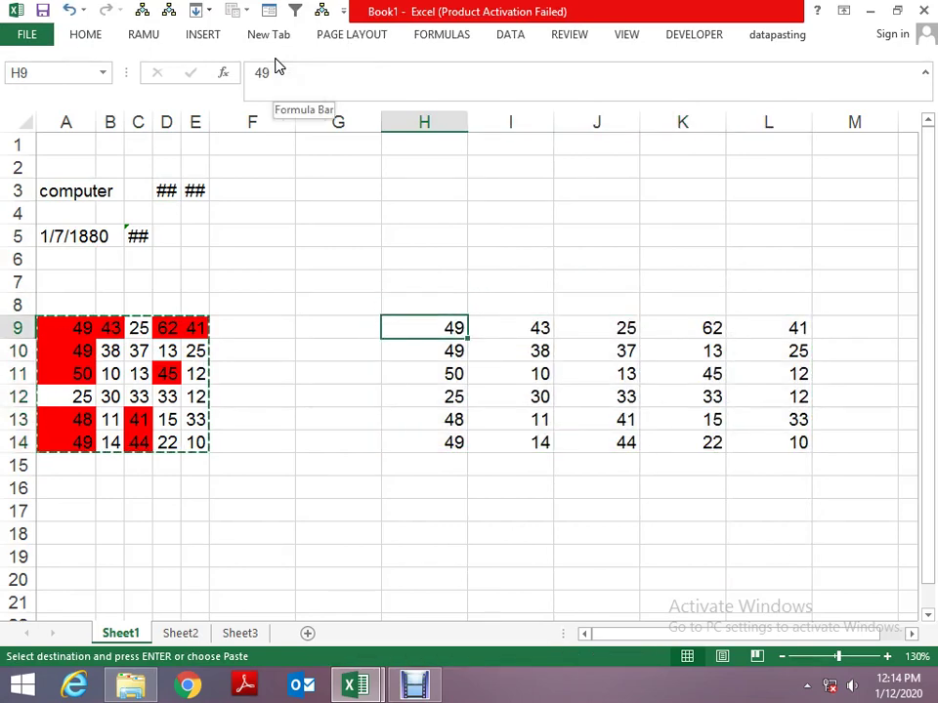
pyautogui.hotkey('ctrl', 'shift', 'Down')
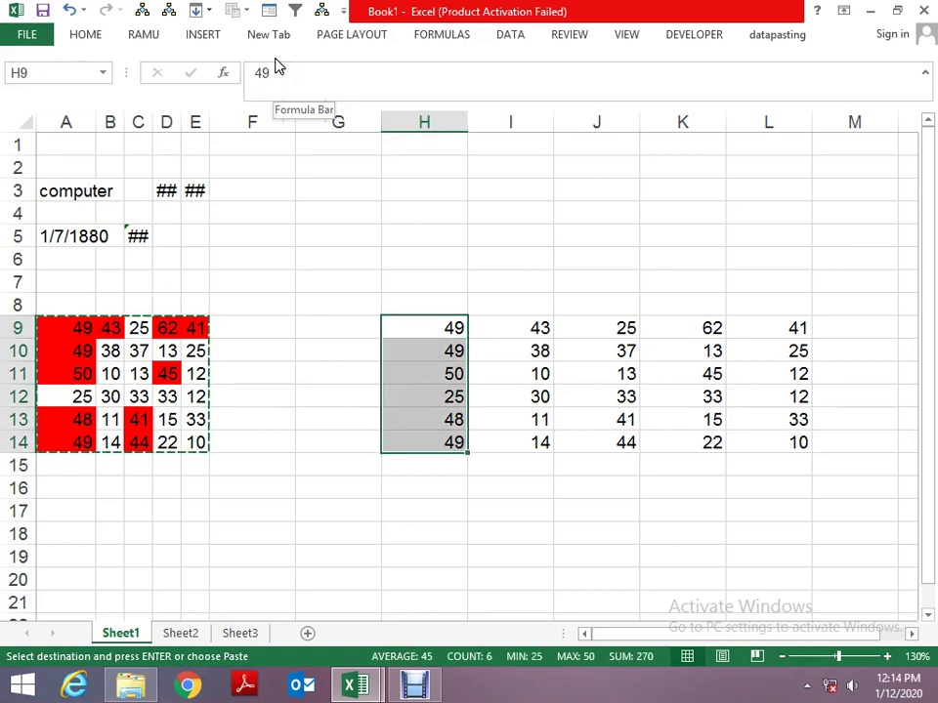
pyautogui.hotkey('shift', 'Right')
pyautogui.hotkey('shift', 'Right')
pyautogui.hotkey('shift', 'Right')
pyautogui.hotkey('shift', 'Right')
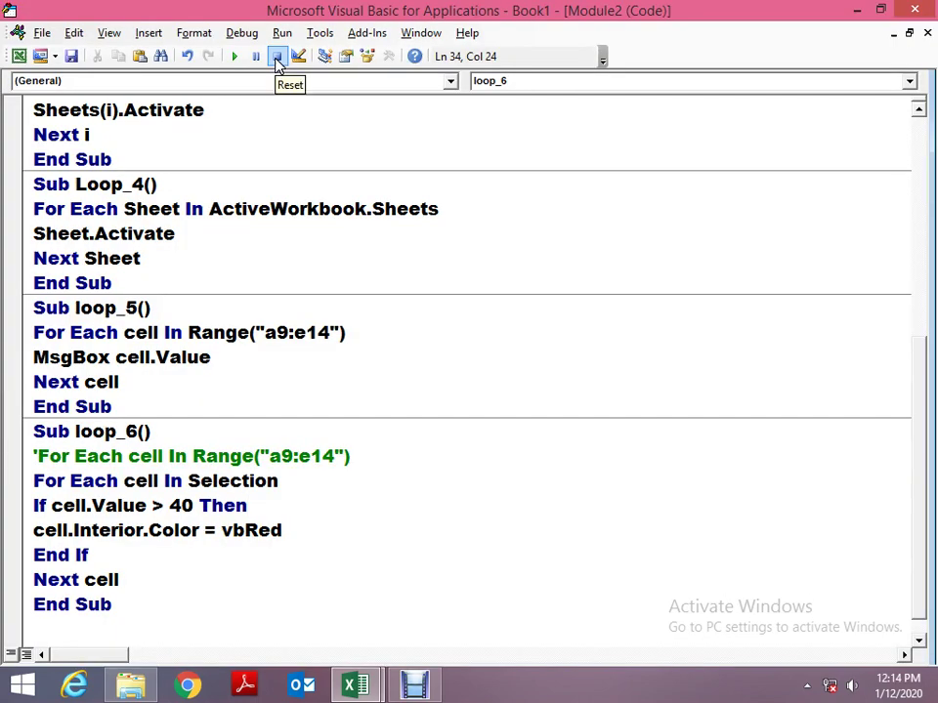
pyautogui.hotkey('alt', 'F11')
pyautogui.hotkey('alt', 'F11')
pyautogui.press('Left')
pyautogui.press('Left')
pyautogui.press('Left')
pyautogui.press('Left')
pyautogui.press('Left')
pyautogui.press('Left')
pyautogui.press('Left')
pyautogui.hotkey('shift', 'Right')
pyautogui.hotkey('shift', 'Right')
pyautogui.hotkey('shift', 'Right')
pyautogui.hotkey('shift', 'Right')
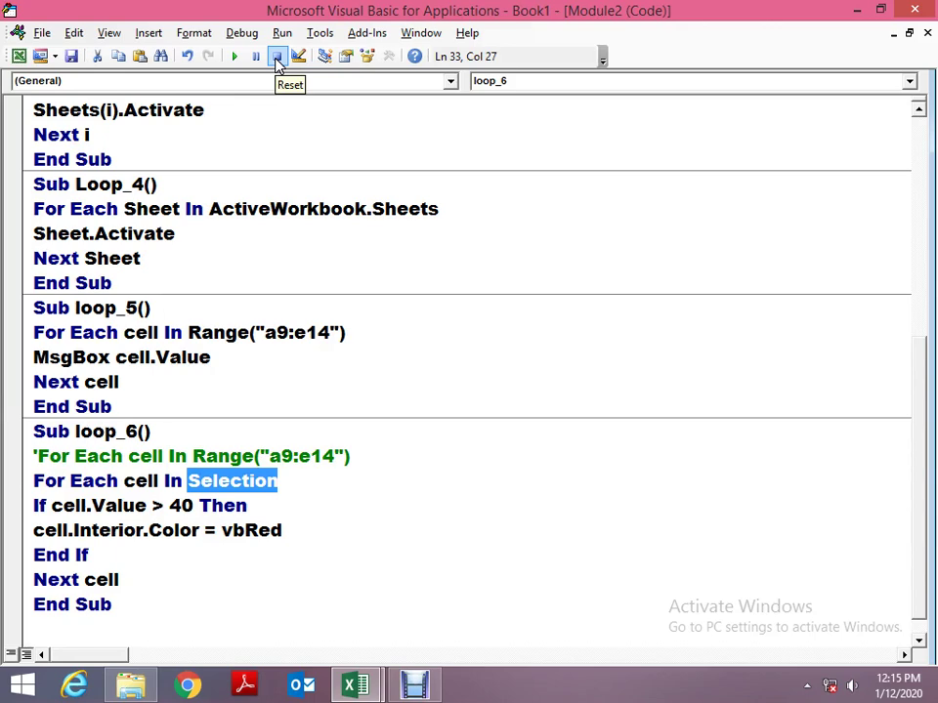
pyautogui.hotkey('alt', 'F11')
pyautogui.press('Escape')
pyautogui.click(287, 427)
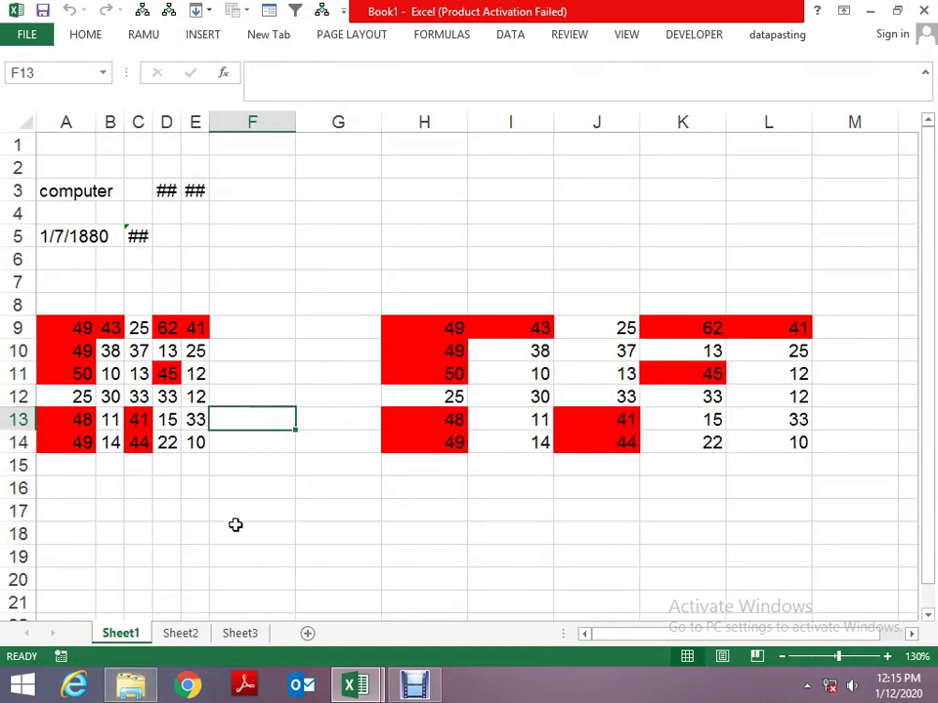
# Create several new blank workbooks with Ctrl+N and review the open Excel windows.
pyautogui.hotkey('ctrl', 'n')
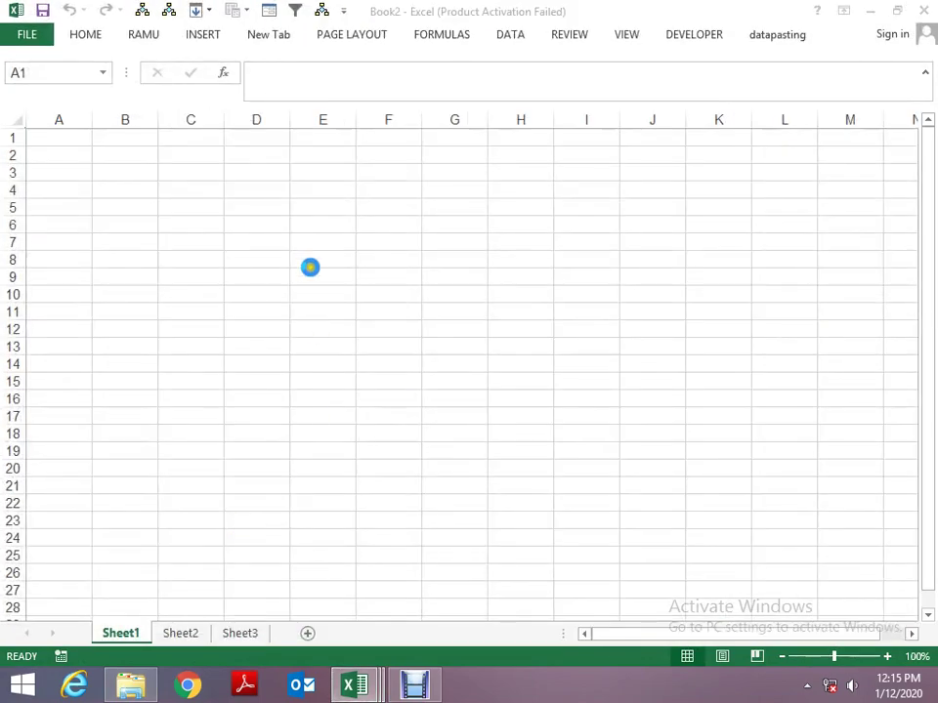
pyautogui.hotkey('ctrl', 'n')
pyautogui.hotkey('ctrl', 'n')
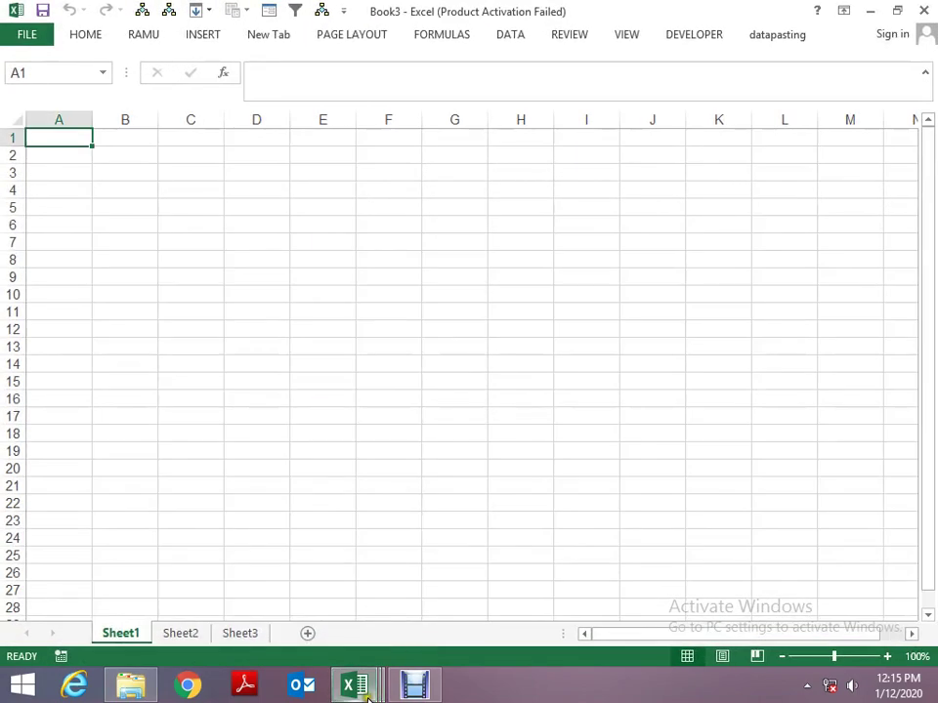
pyautogui.click(367, 686)
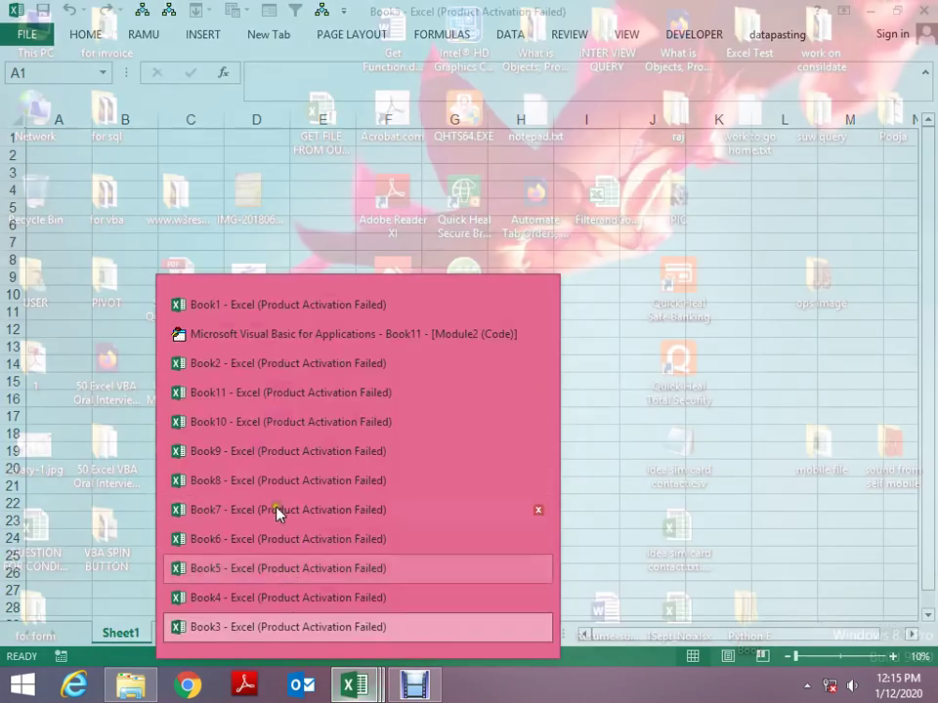
pyautogui.moveTo(252, 411)
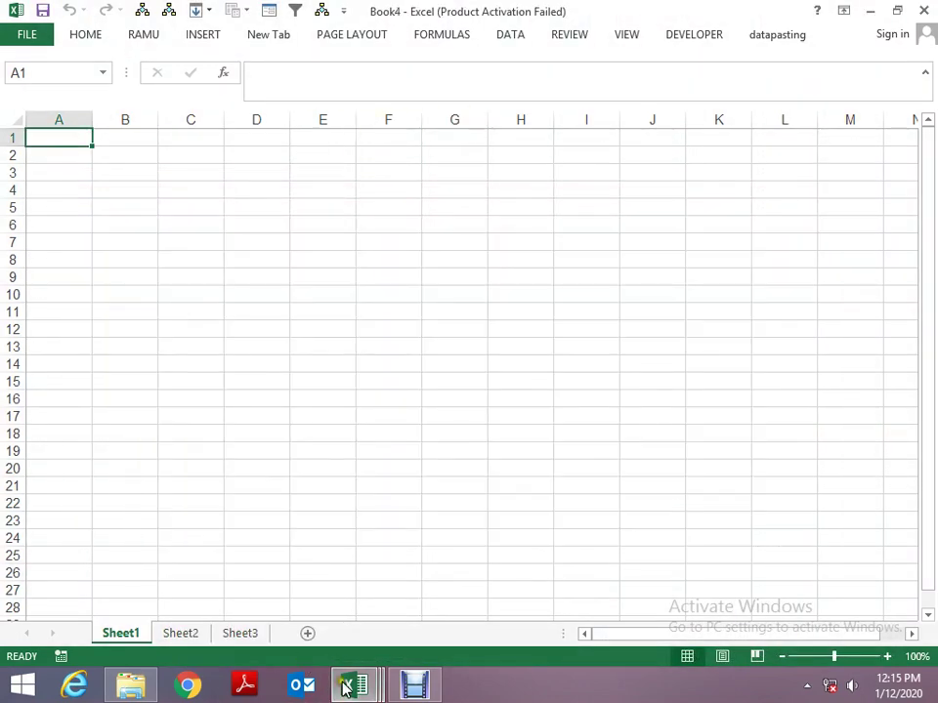
# Switch to Book1 and start Save As with Excel Macro-Enabled Workbook as the type.
pyautogui.hotkey('alt', 'Tab')
pyautogui.press('Tab')
pyautogui.press('Tab')
pyautogui.press('Tab')
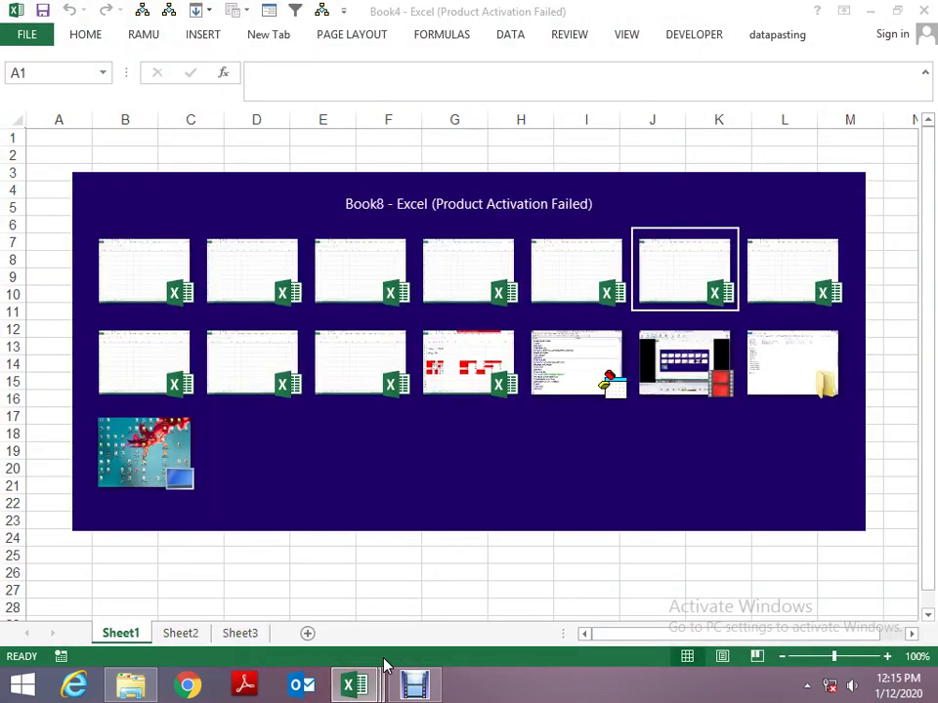
pyautogui.press('Tab')
pyautogui.press('Tab')
pyautogui.press('Tab')
pyautogui.press('Tab')
pyautogui.press('Tab')
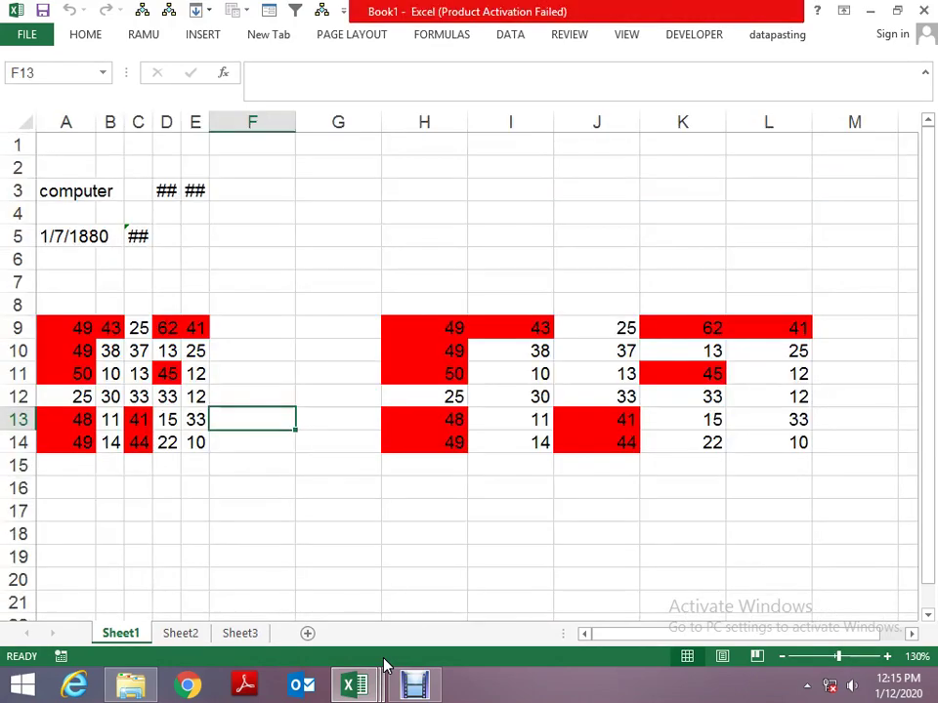
pyautogui.press('F12')
# Save it into folder 10 as 'class file 12 Jan 2020'.
pyautogui.press('Tab')
pyautogui.hotkey('alt', 'Down')
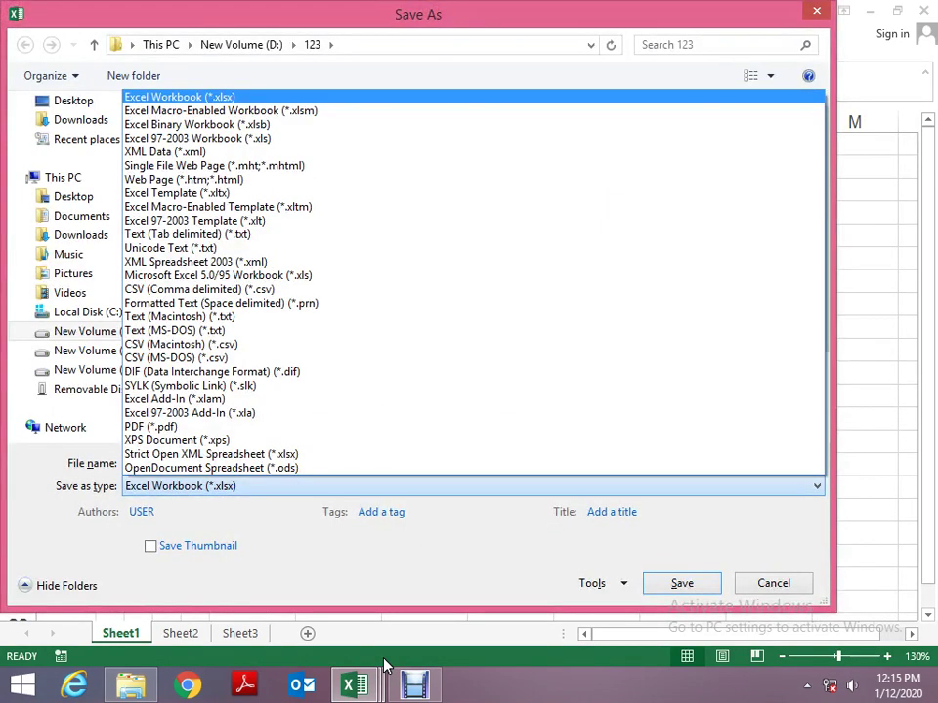
pyautogui.press('Down')
pyautogui.press('Return')
pyautogui.hotkey('alt', 'Tab')
pyautogui.press('Tab')
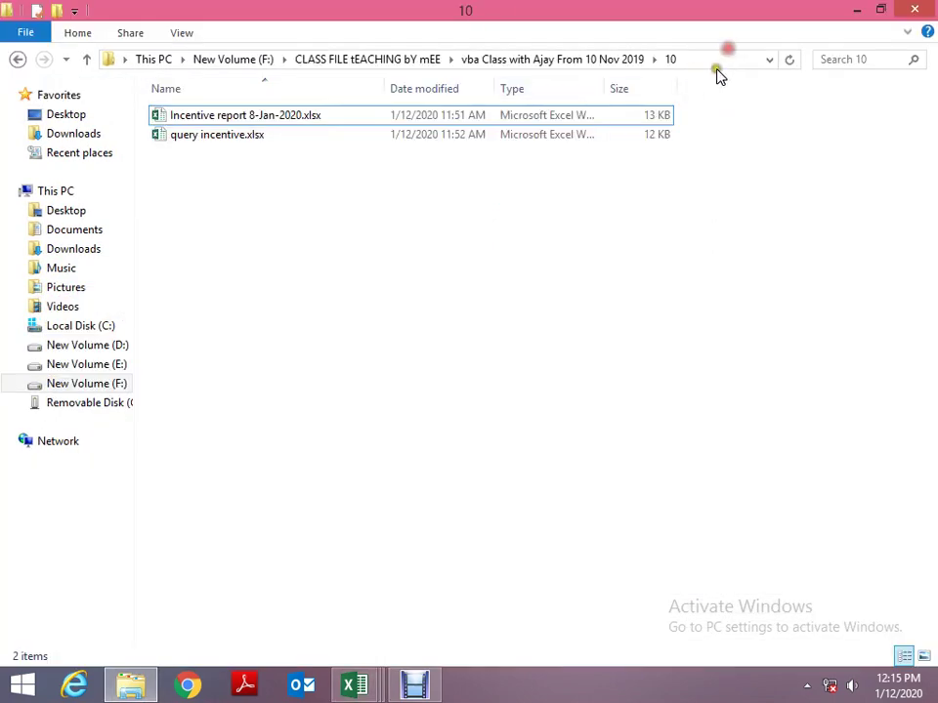
pyautogui.click(716, 64)
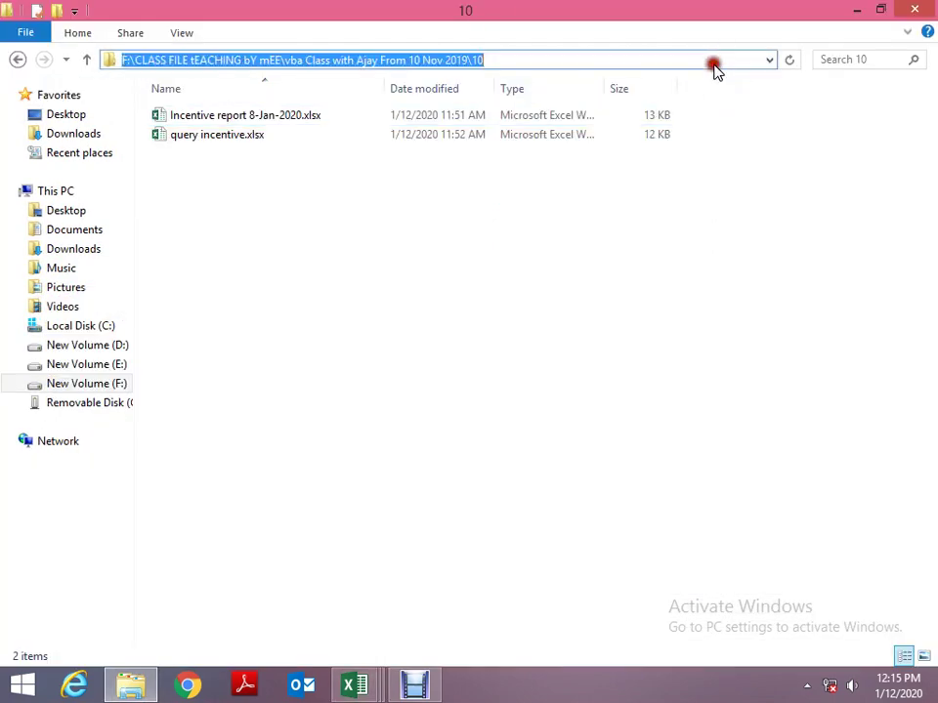
pyautogui.hotkey('alt', 'Tab')
pyautogui.hotkey('shift', 'Tab')
pyautogui.hotkey('ctrl', 'v')
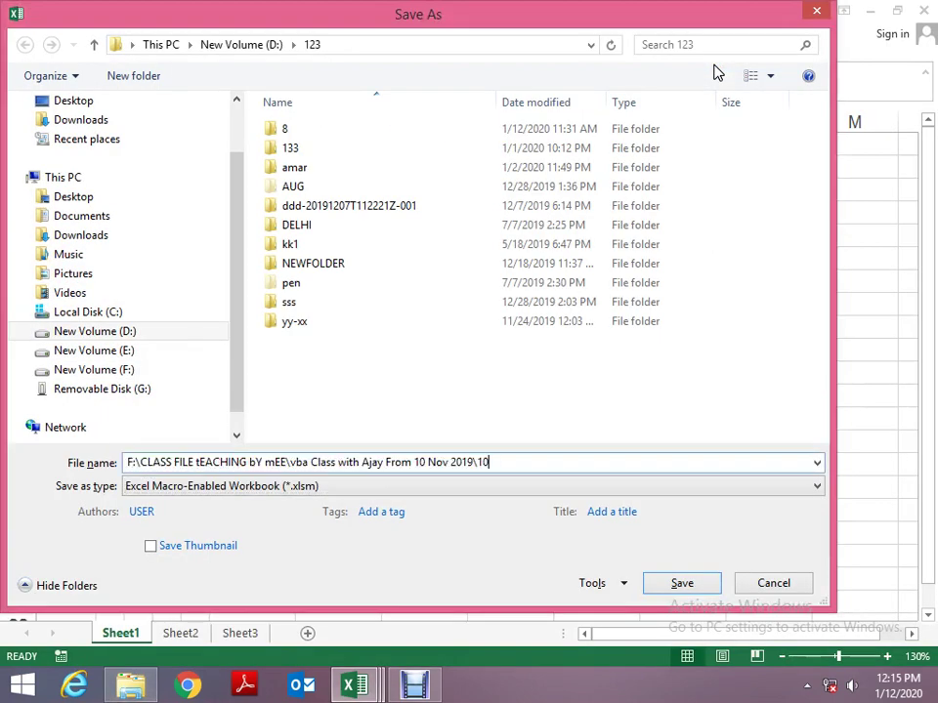
pyautogui.press('Return')
pyautogui.write('class file')
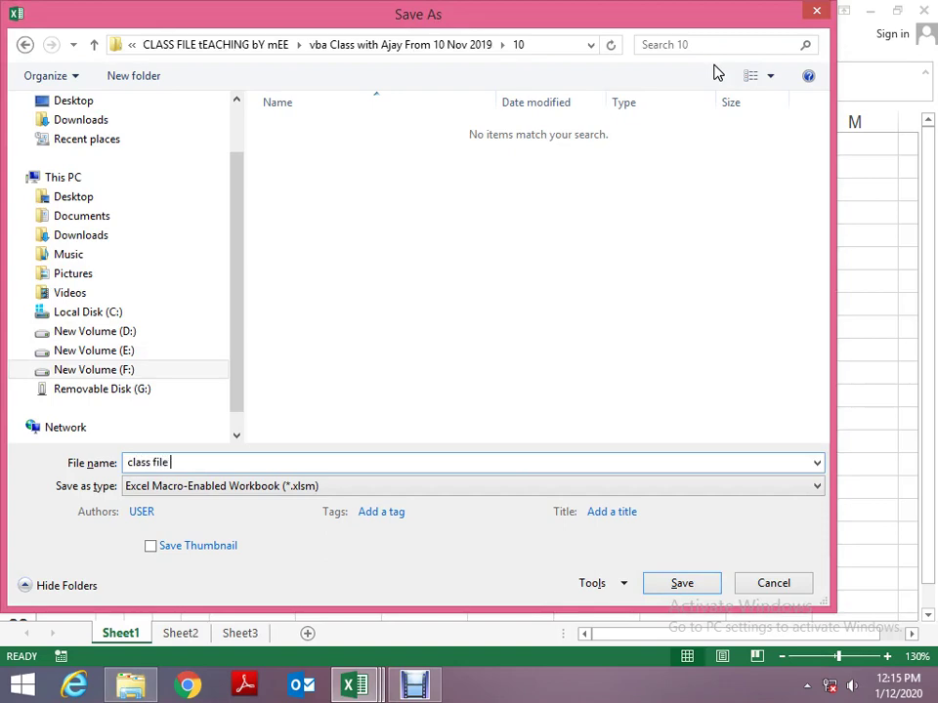
pyautogui.write(' 12 Jan')
pyautogui.write(' 2020')
pyautogui.press('Return')
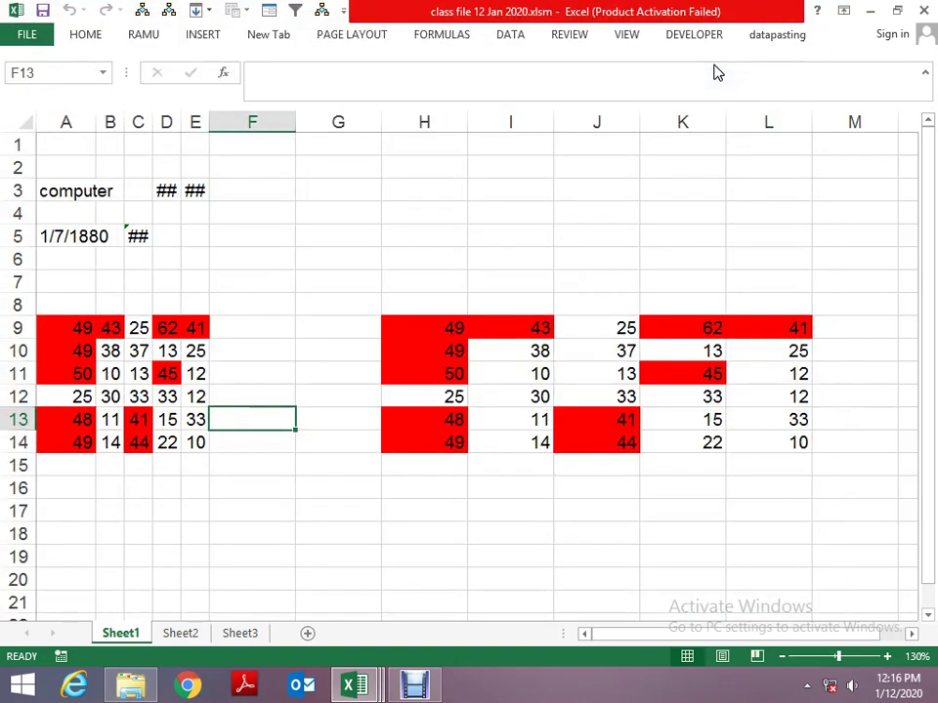
pyautogui.press('Up')
pyautogui.hotkey('alt', 'Tab')
# Start a new Sub t below the last macro in the VBA editor.
pyautogui.hotkey('alt', 'Tab')
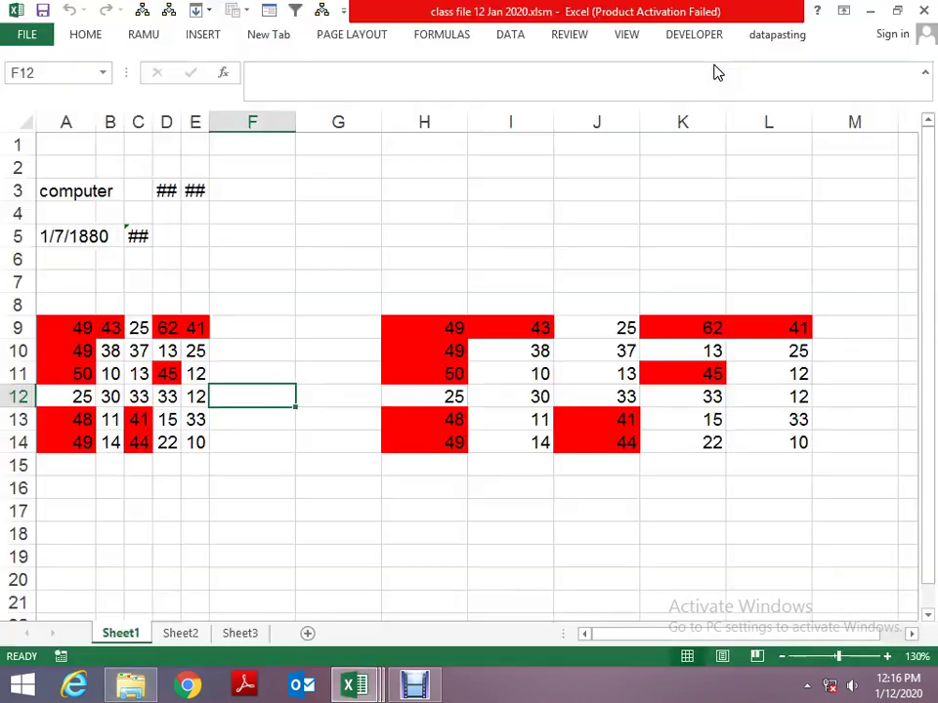
pyautogui.hotkey('alt', 'Tab')
pyautogui.hotkey('alt', 'Tab')
pyautogui.hotkey('alt', 'Tab')
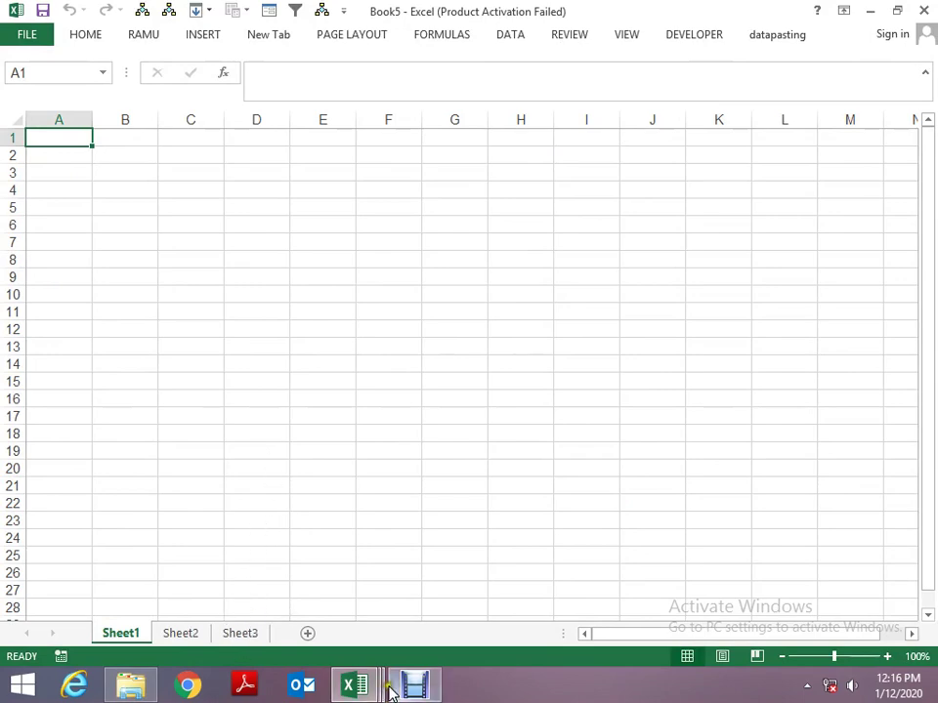
pyautogui.moveTo(361, 686)
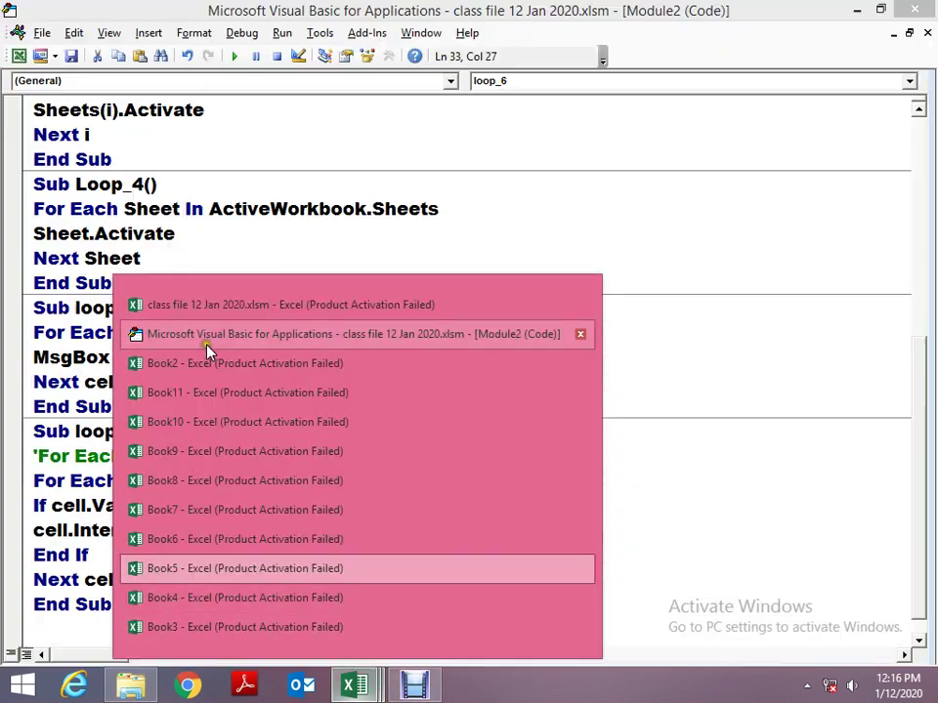
pyautogui.click(207, 344)
pyautogui.hotkey('ctrl', 'End')
pyautogui.press('Return')
pyautogui.press('Return')
pyautogui.write('s')
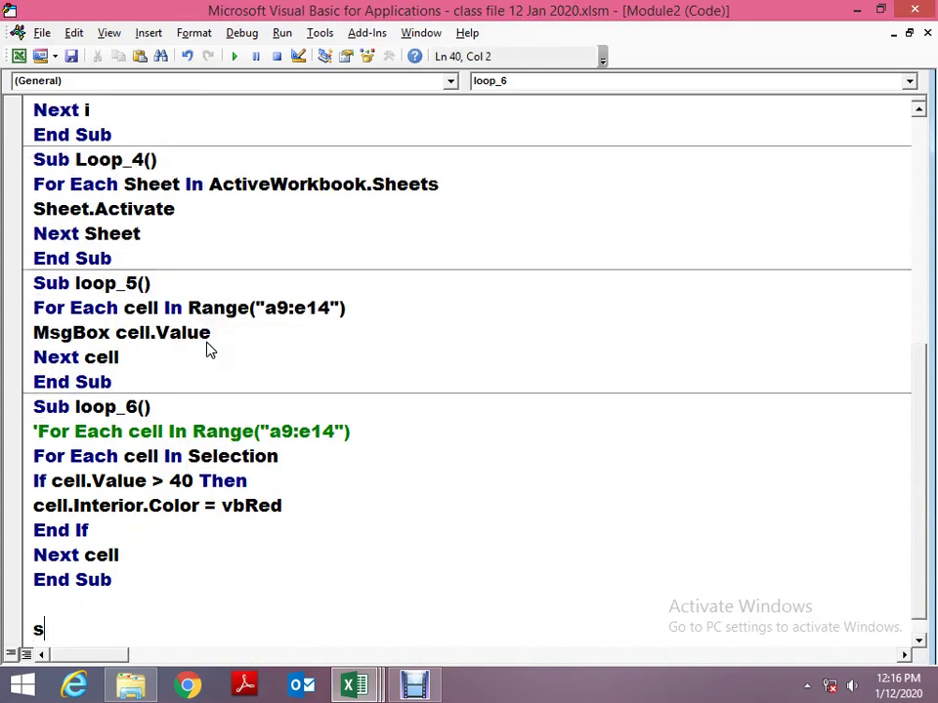
pyautogui.write('8')
pyautogui.press('BackSpace')
pyautogui.write('ub ')
pyautogui.write('t')
pyautogui.press('Return')
# Give macro t the line MsgBox ActiveWorkbook.Name.
pyautogui.write('a')
pyautogui.press('BackSpace')
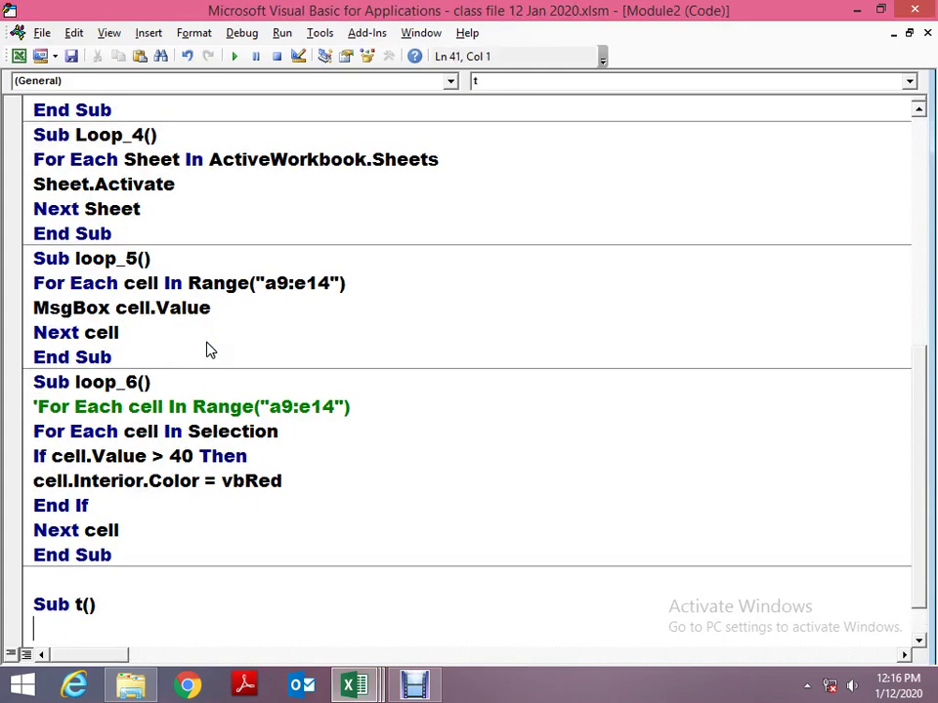
pyautogui.write('msgbox active')
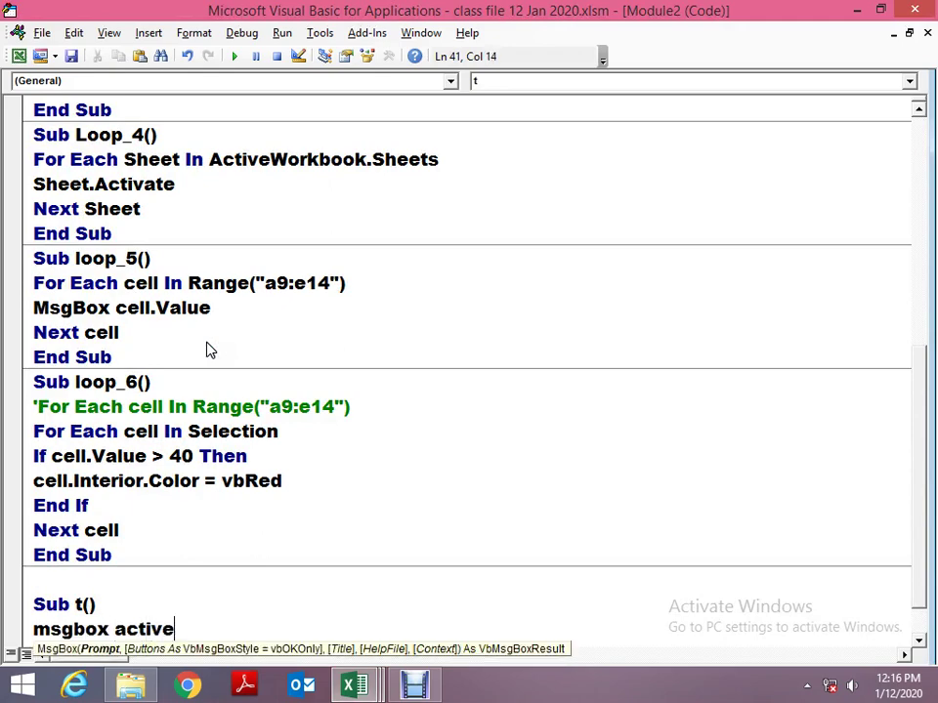
pyautogui.write('shee')
pyautogui.press('BackSpace')
pyautogui.press('BackSpace')
pyautogui.press('BackSpace')
pyautogui.write('worko')
pyautogui.press('BackSpace')
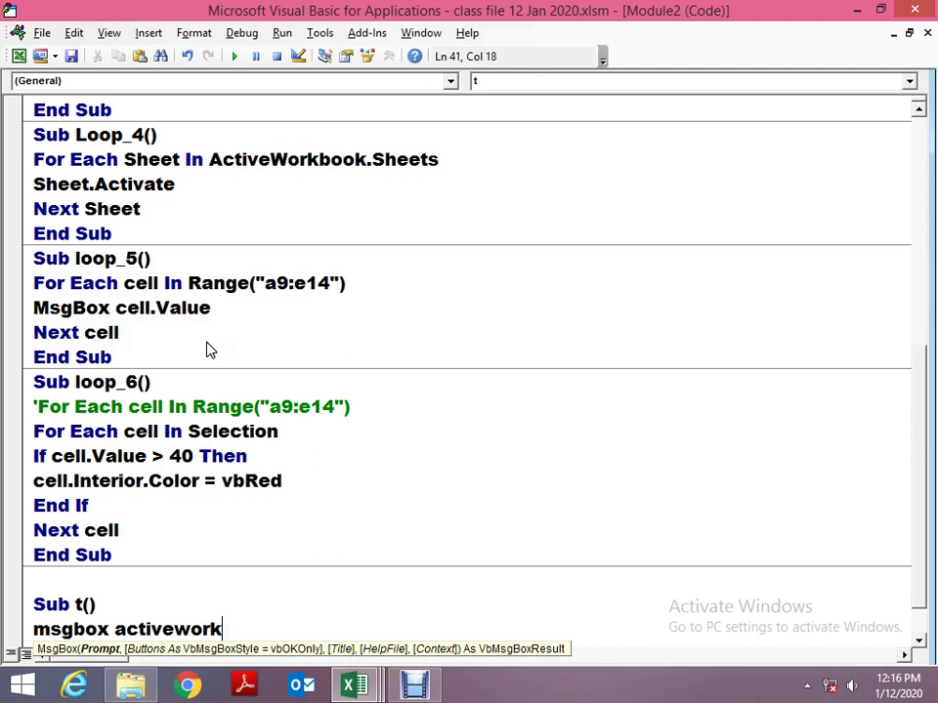
pyautogui.write('bo')
pyautogui.write('ok.name')
pyautogui.press('Return')
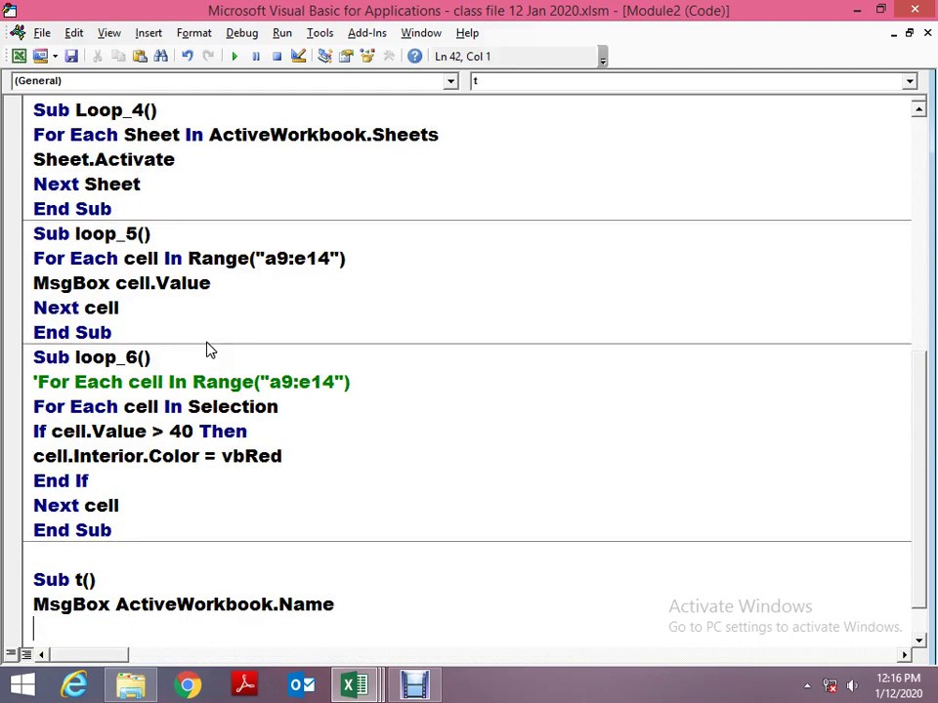
# Run macro t twice to see the workbook names, reset it, and remove the empty line.
pyautogui.press('F5')
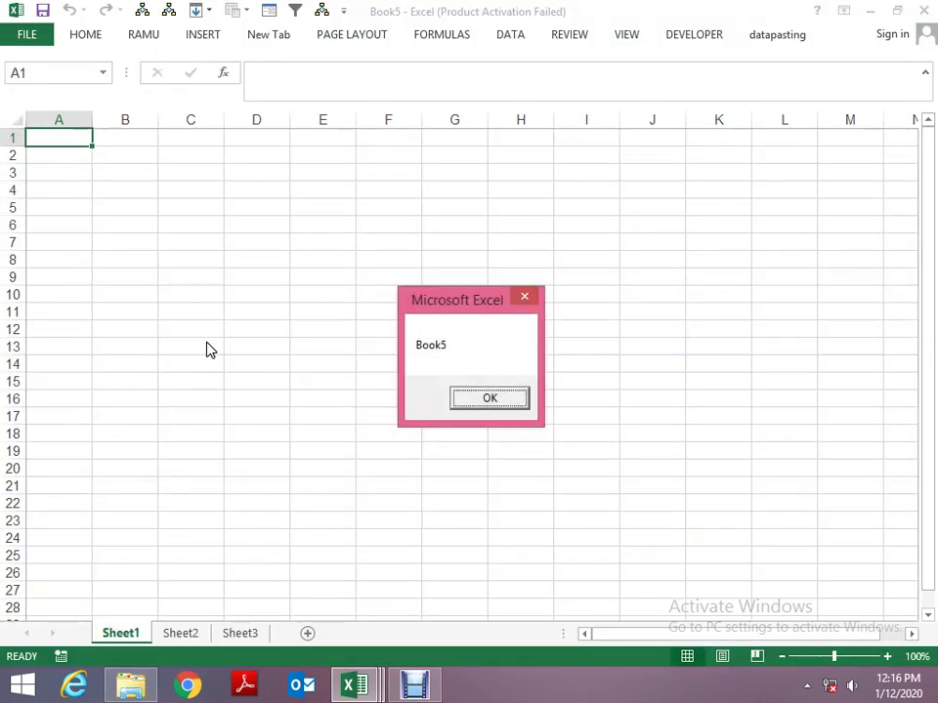
pyautogui.press('Return')
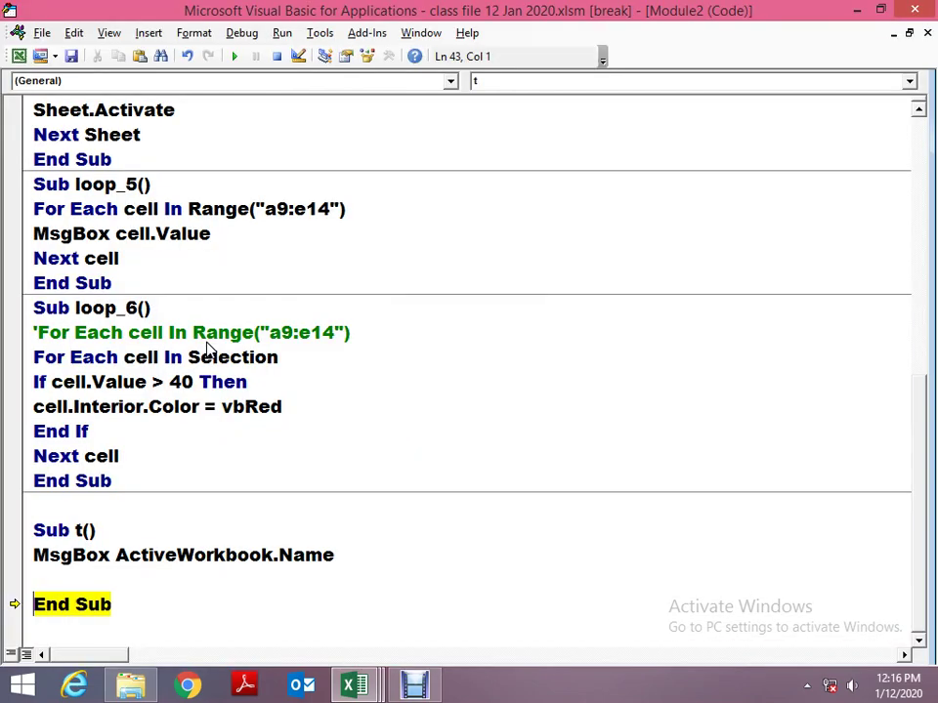
pyautogui.press('Up')
pyautogui.press('Up')
pyautogui.hotkey('alt', 'Tab')
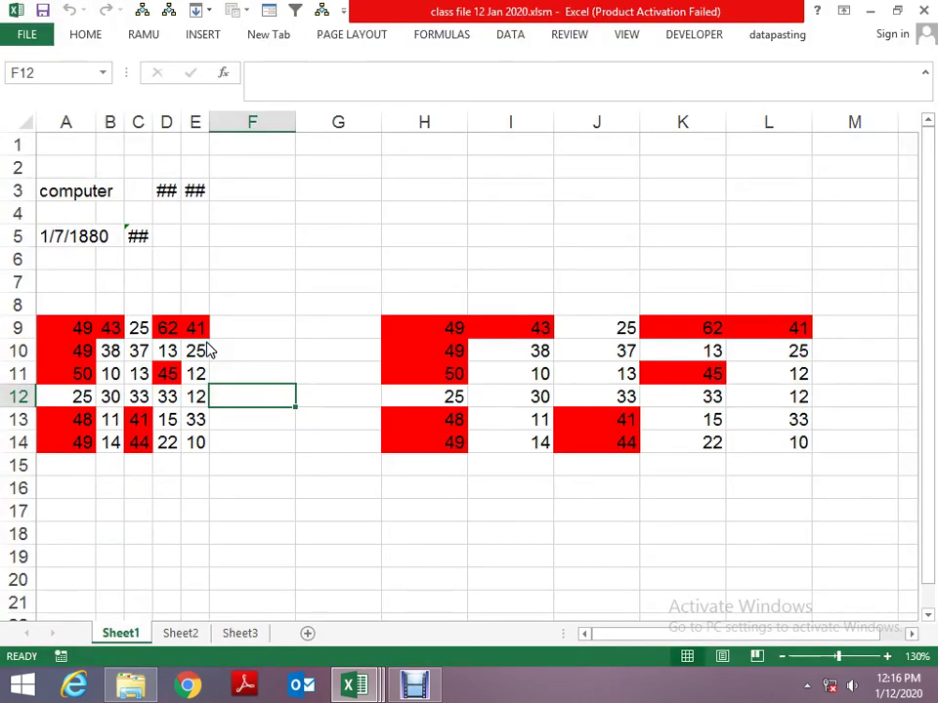
pyautogui.hotkey('alt', 'Tab')
pyautogui.hotkey('alt', 'Tab')
pyautogui.hotkey('alt', 'Tab')
pyautogui.press('F5')
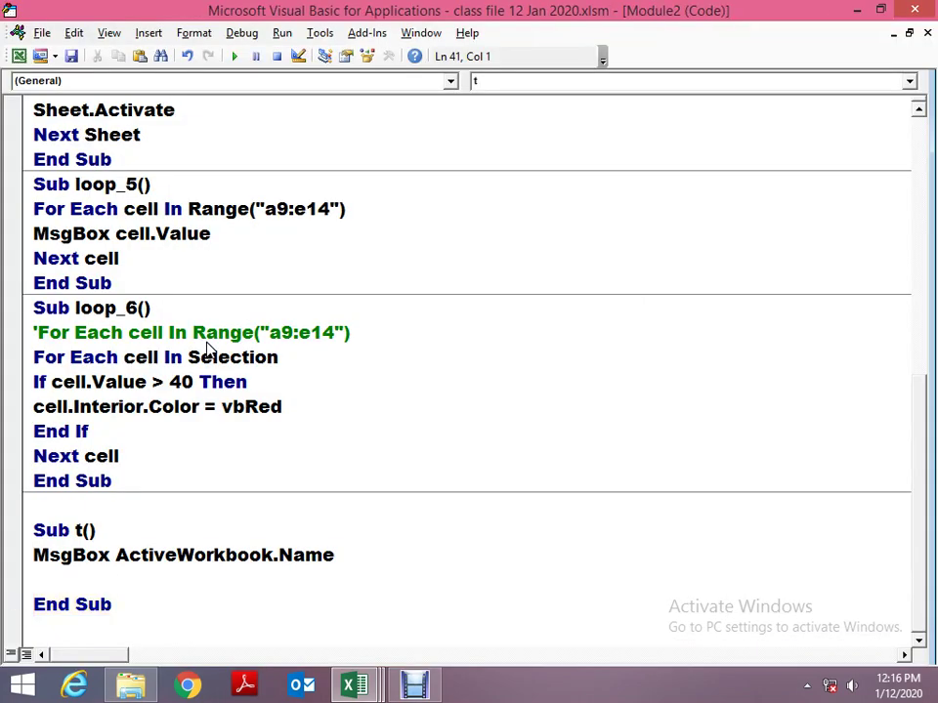
pyautogui.press('Return')
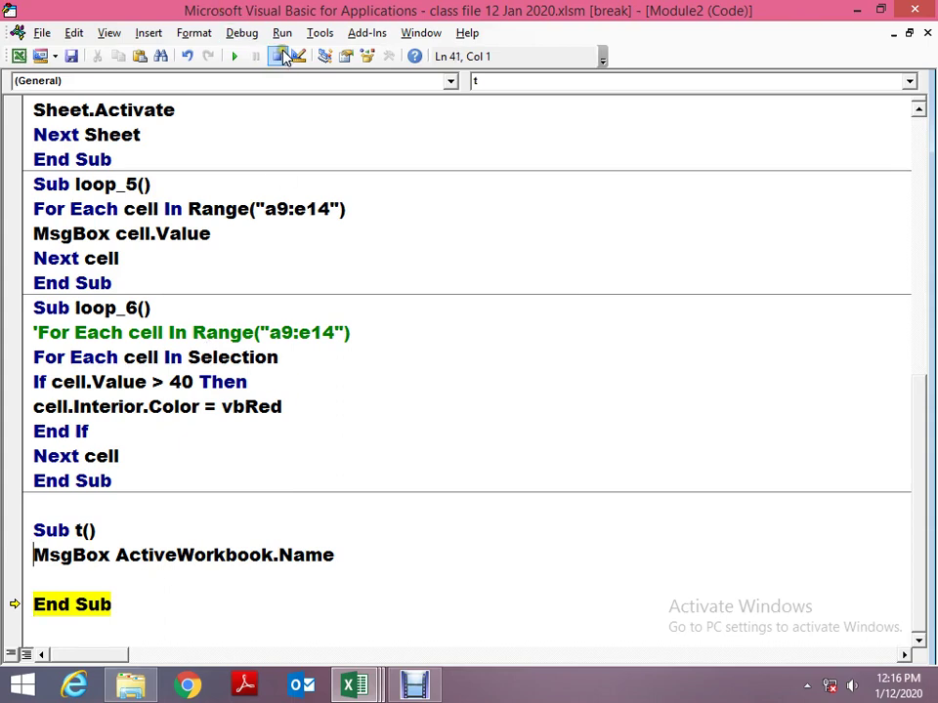
pyautogui.click(278, 56)
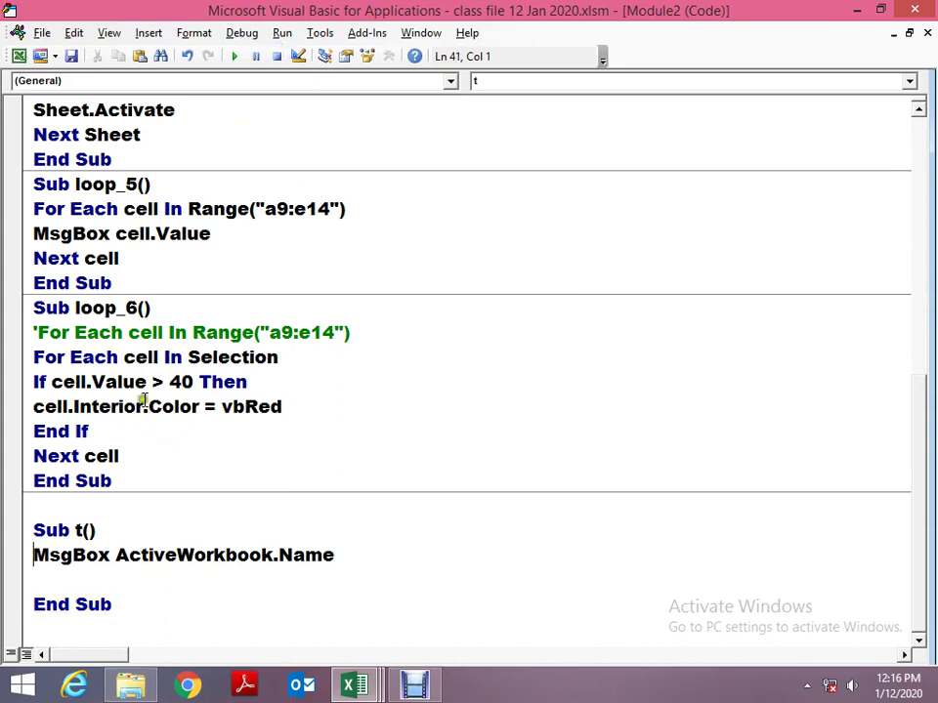
pyautogui.click(62, 579)
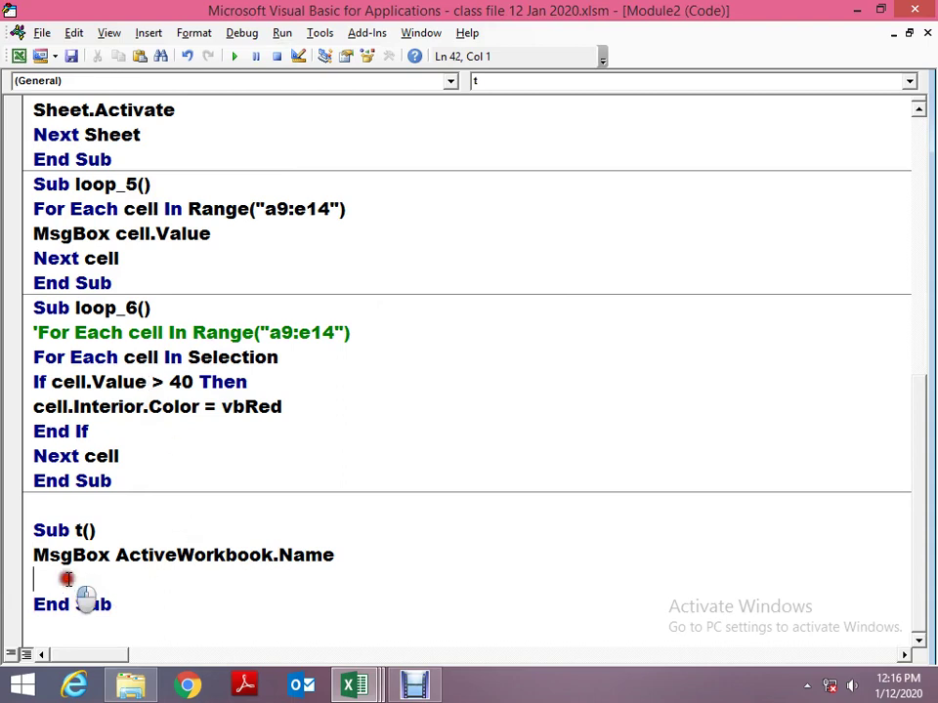
pyautogui.press('Delete')
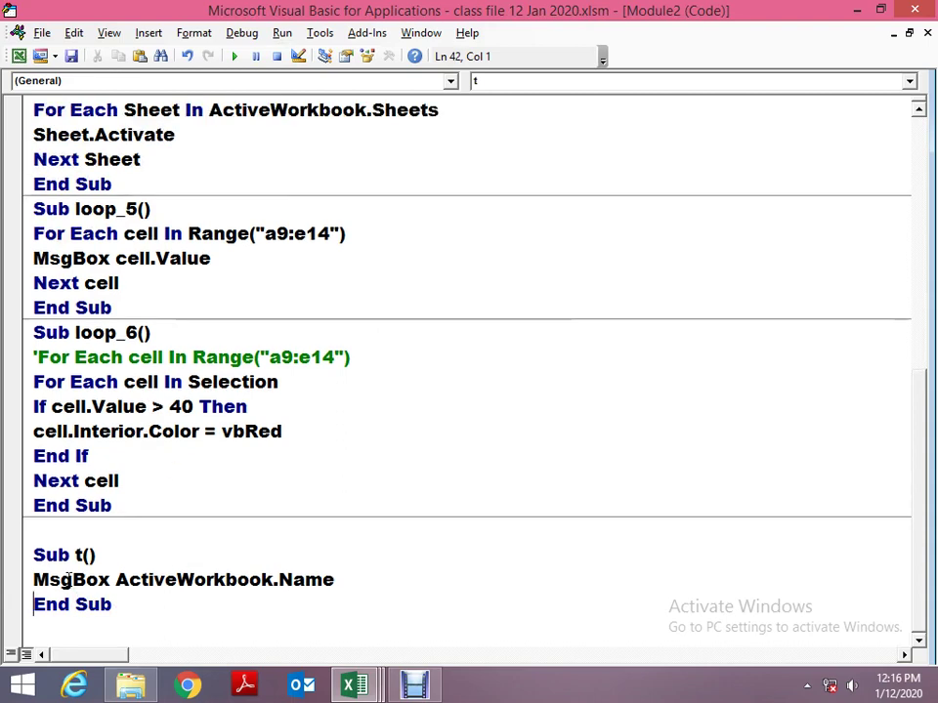
# Write Sub tt with For Each Workbook In Workbooks closed by Next Workbook.
pyautogui.press('Down')
pyautogui.write('sub tt')
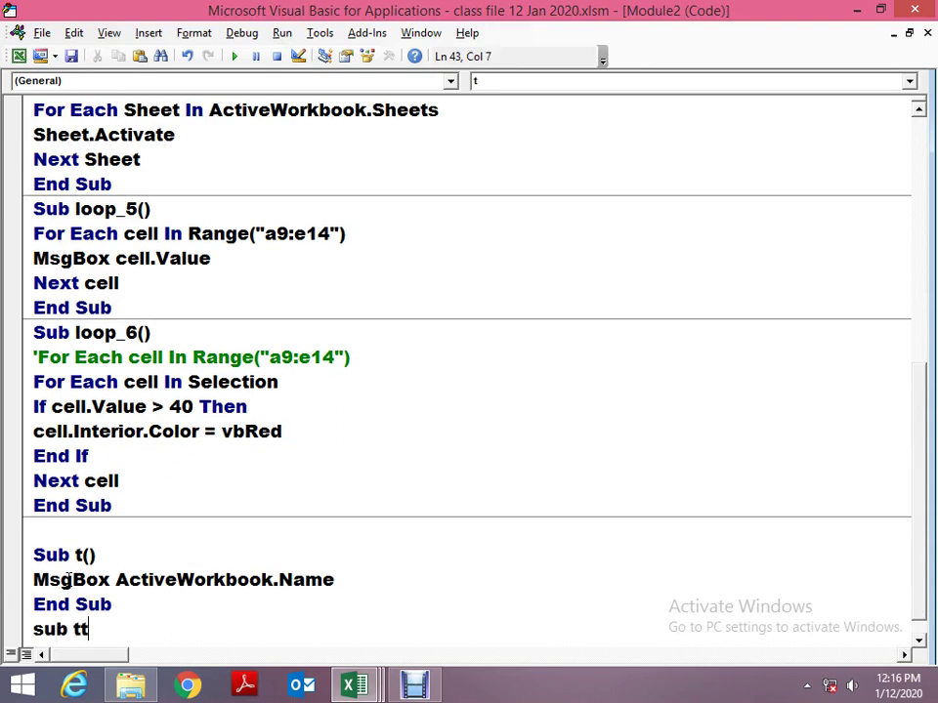
pyautogui.press('Return')
pyautogui.write('for')
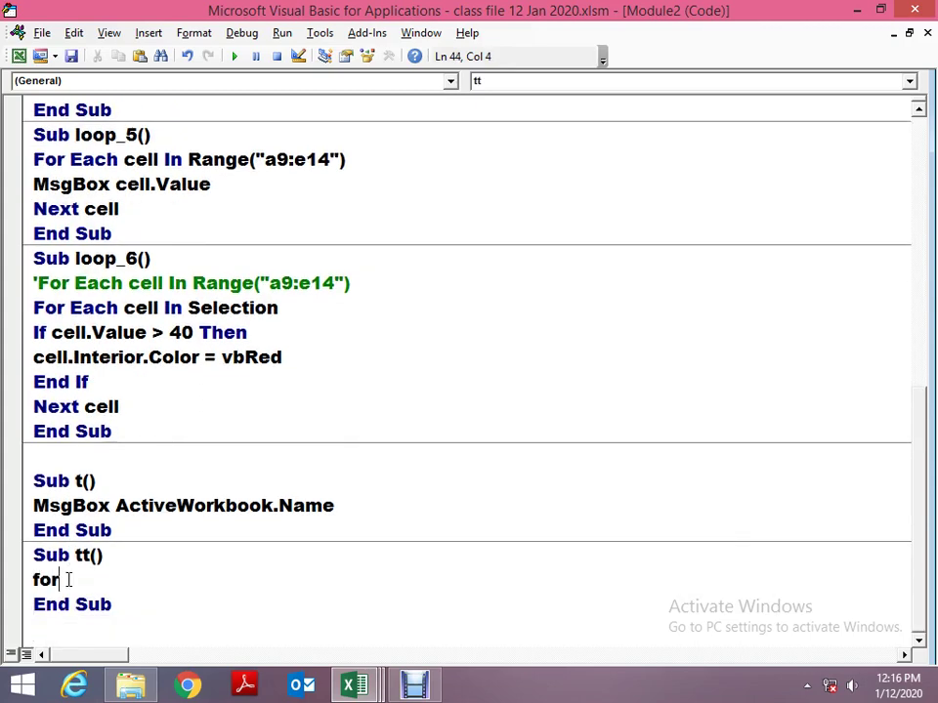
pyautogui.write(' each workboo')
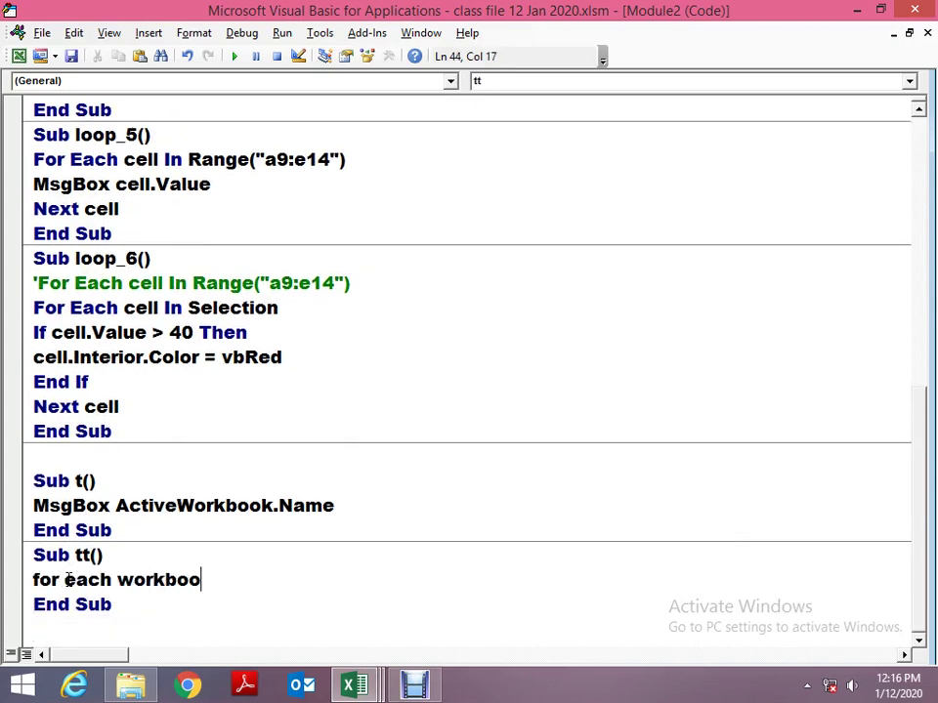
pyautogui.write('k')
pyautogui.write(' in workbooks')
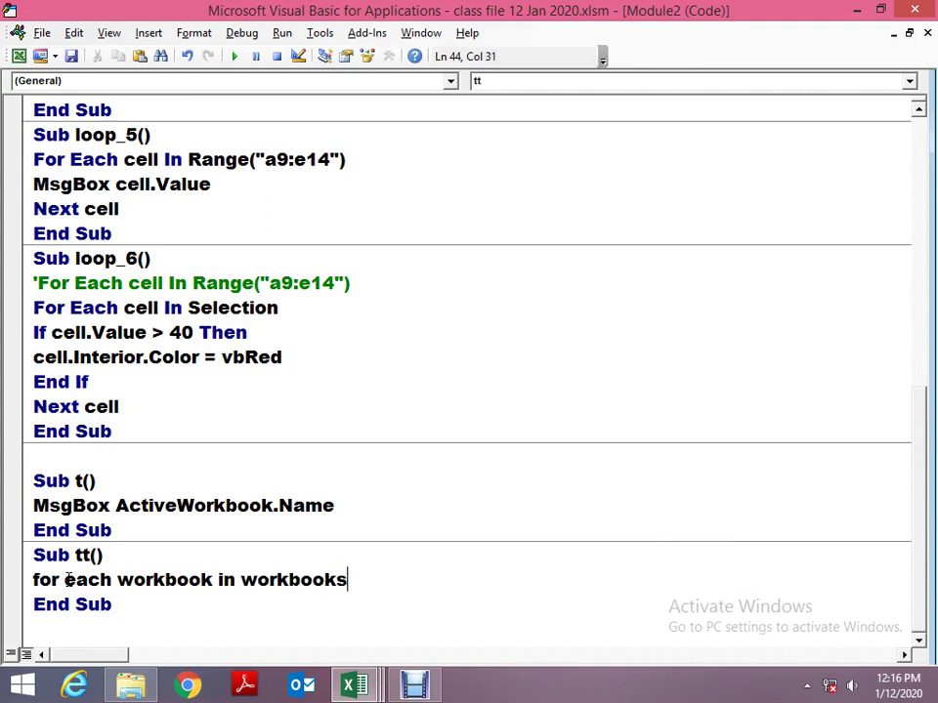
pyautogui.press('Return')
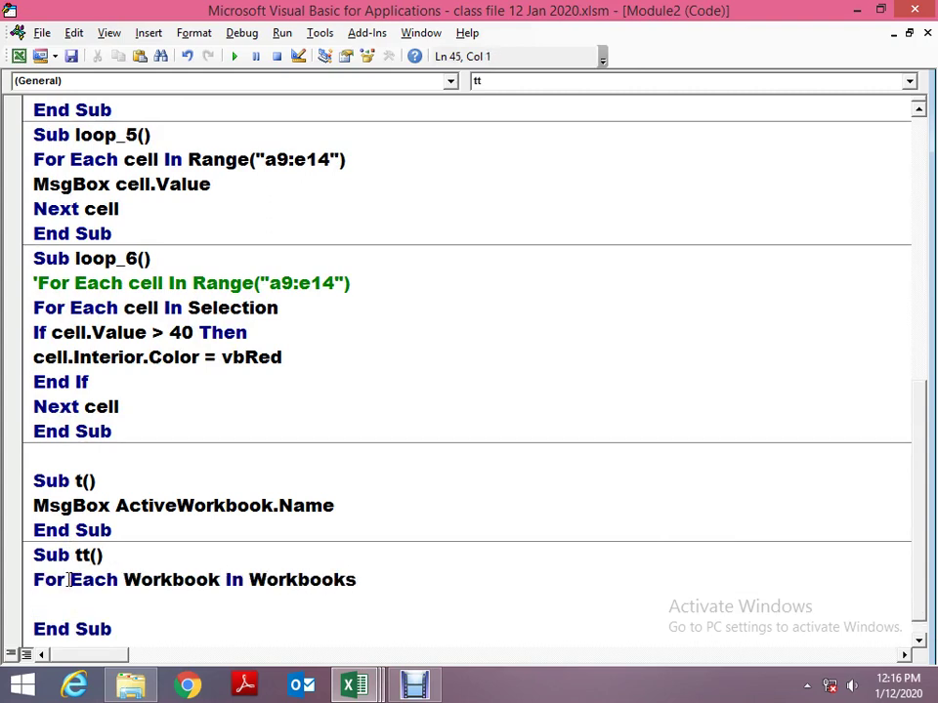
pyautogui.press('Return')
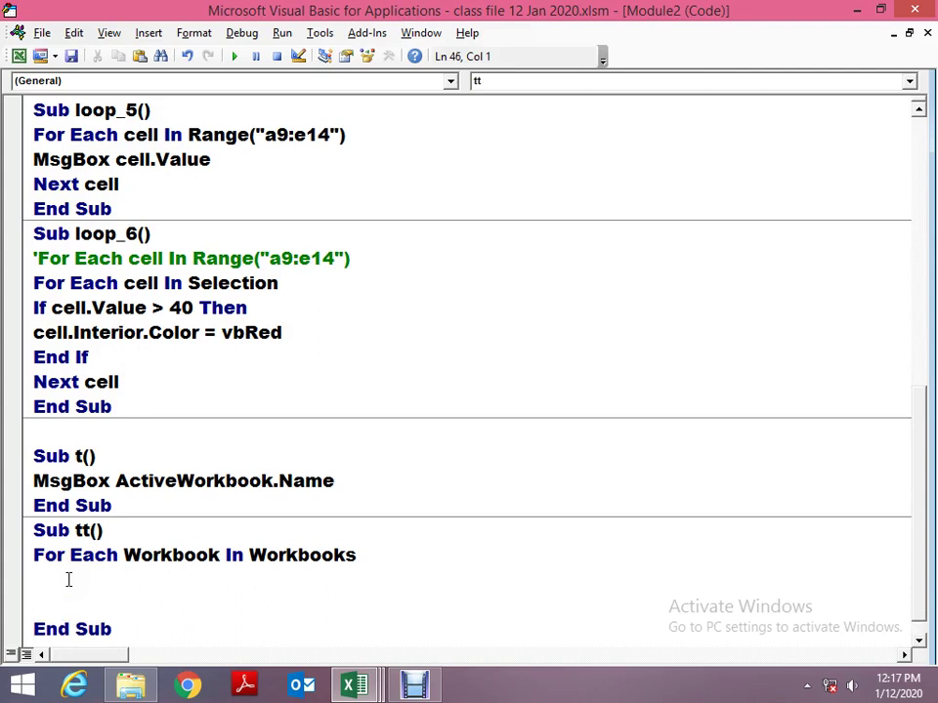
pyautogui.write('next c')
pyautogui.press('BackSpace')
pyautogui.write('workbook')
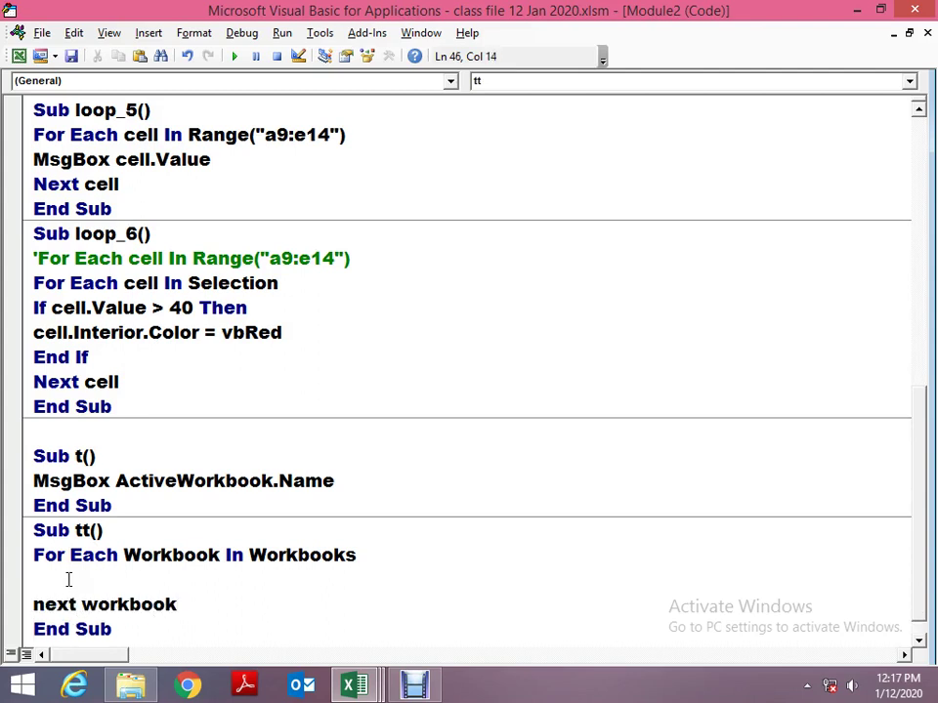
pyautogui.click(68, 581)
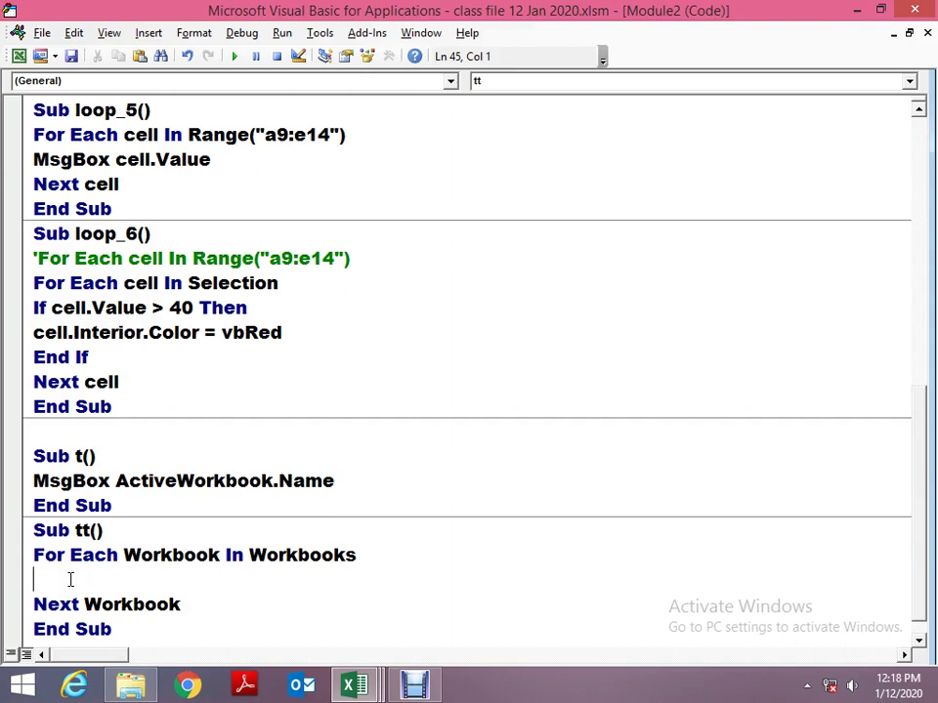
# Select the word Workbooks in the tt For Each line, then return to the loop body.
pyautogui.press('Up')
pyautogui.press('Right')
pyautogui.press('Right')
pyautogui.press('Right')
pyautogui.press('Right')
pyautogui.press('Right')
pyautogui.press('Left')
pyautogui.hotkey('ctrl', 'shift', 'Right')
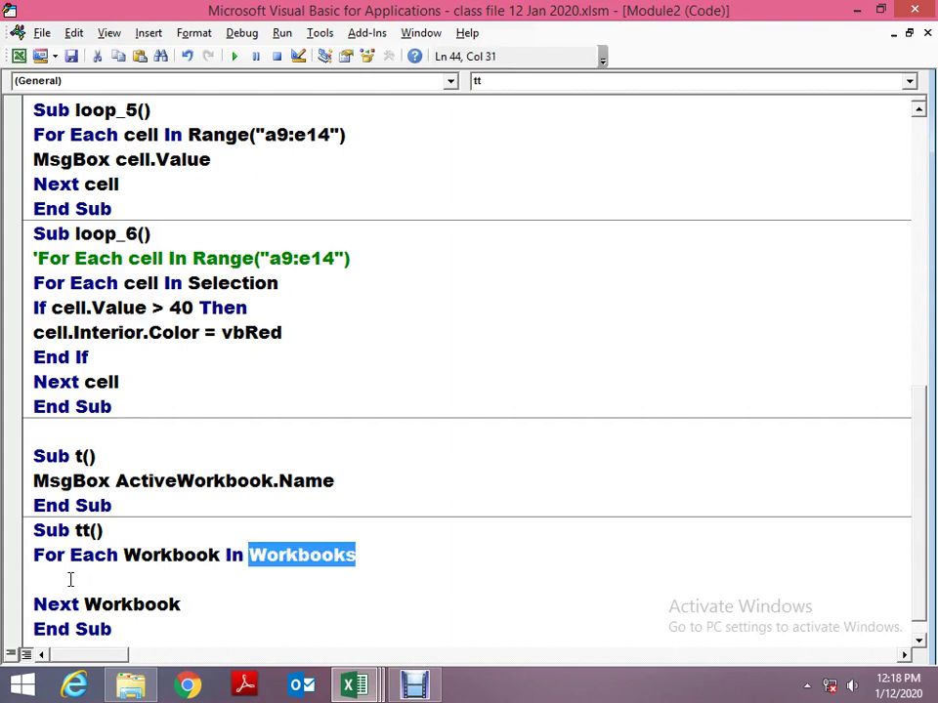
pyautogui.press('Down')
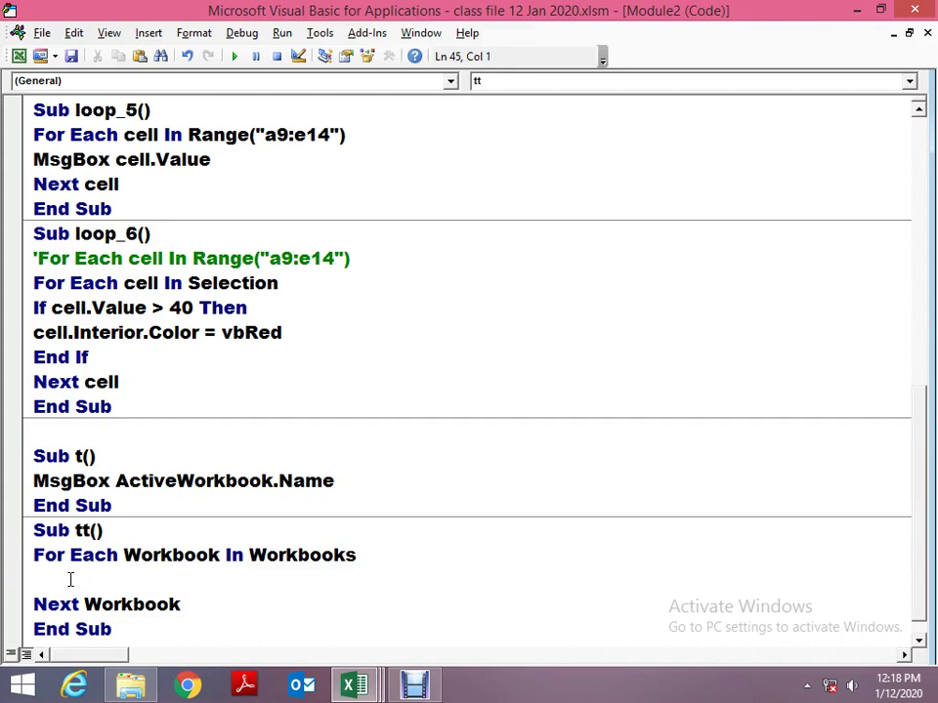
# Add MsgBox Workbook.Name inside the tt loop.
pyautogui.write('m')
pyautogui.write('bs')
pyautogui.press('BackSpace')
pyautogui.press('BackSpace')
pyautogui.write('sgbox work')
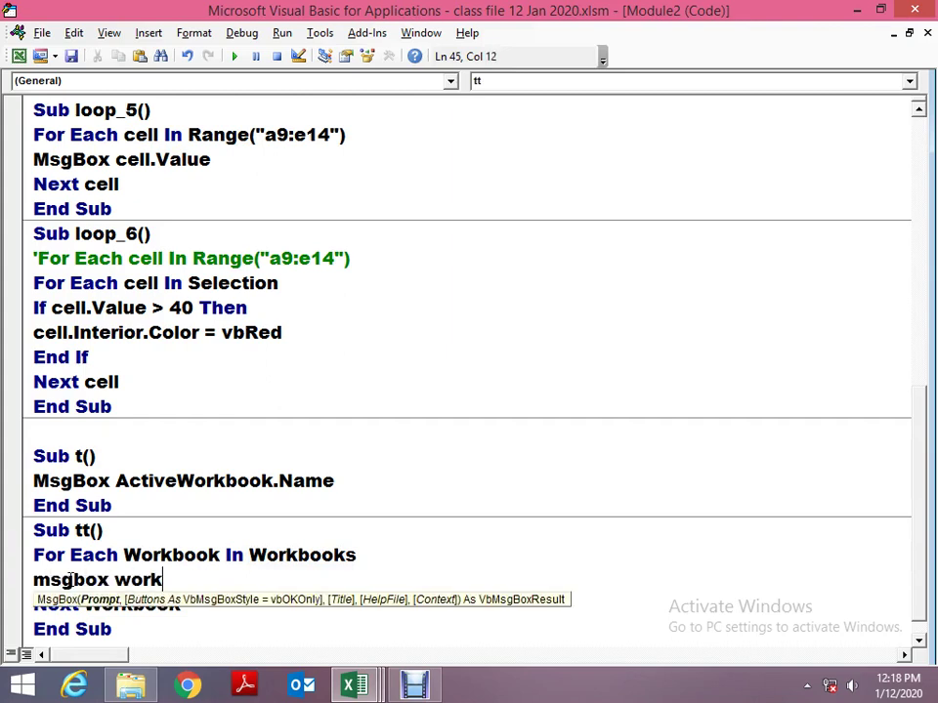
pyautogui.write('book')
pyautogui.press('Up')
pyautogui.press('Down')
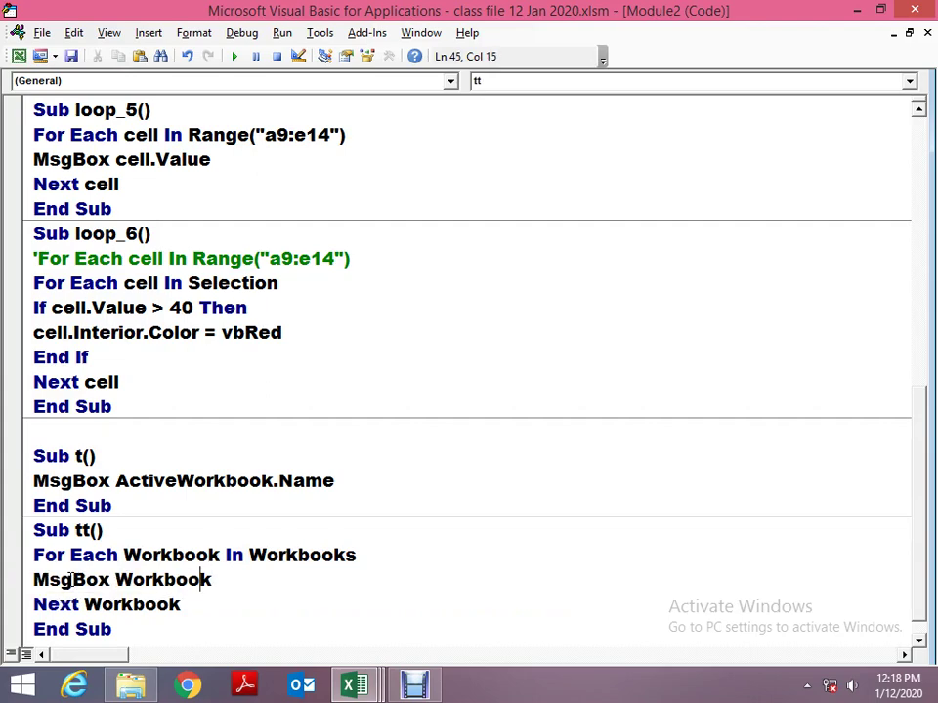
pyautogui.press('Right')
pyautogui.write('a')
pyautogui.press('BackSpace')
pyautogui.write('.')
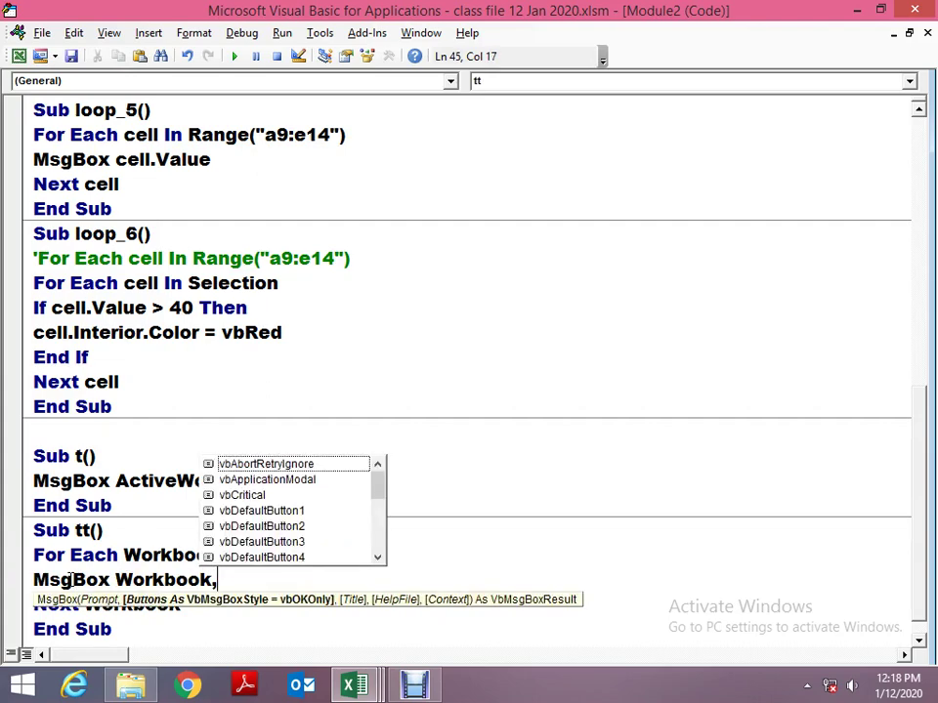
pyautogui.press('Escape')
pyautogui.write('a')
pyautogui.press('BackSpace')
pyautogui.write('name')
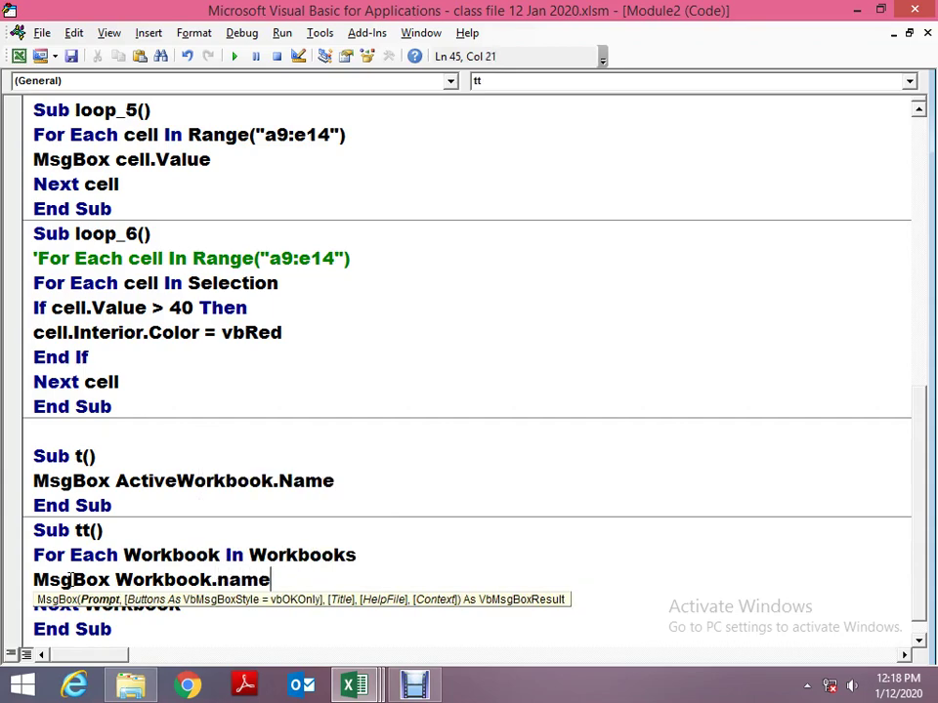
pyautogui.press('Up')
# Step through tt with F8, dismissing each name message (PERSONAL.XLSB, class file, Book3, Book5).
pyautogui.press('F8')
pyautogui.press('F8')
pyautogui.press('F8')
pyautogui.press('F8')
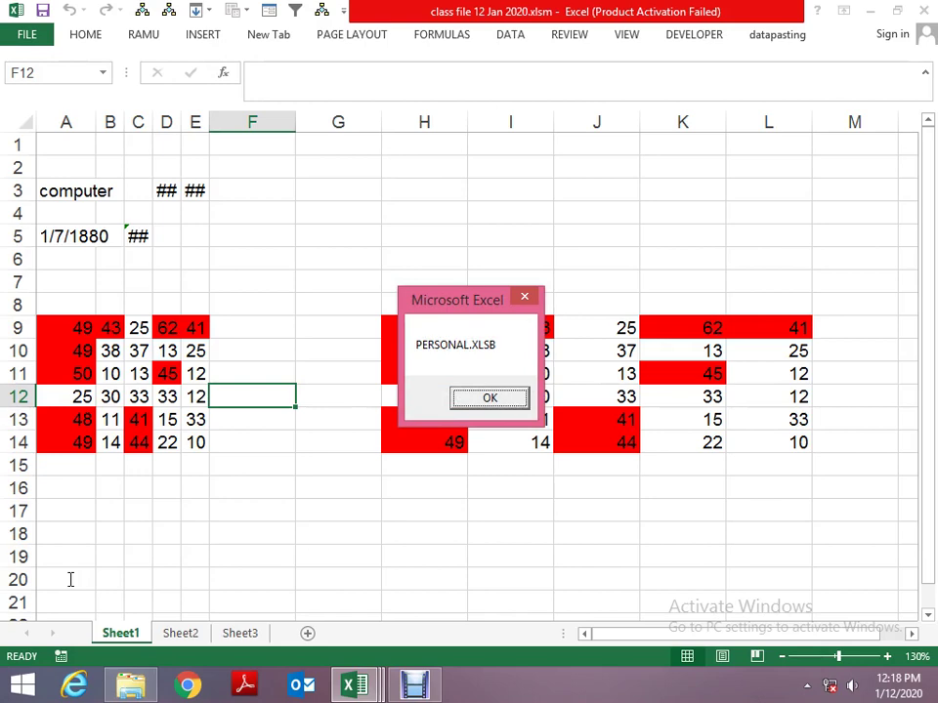
pyautogui.press('Return')
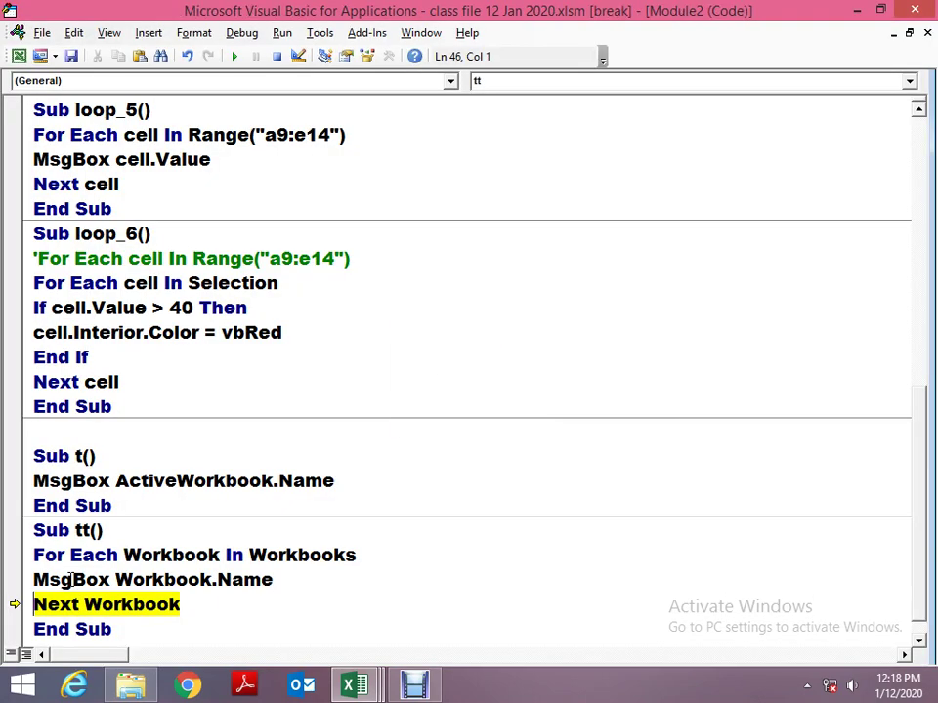
pyautogui.press('F8')
pyautogui.press('F8')
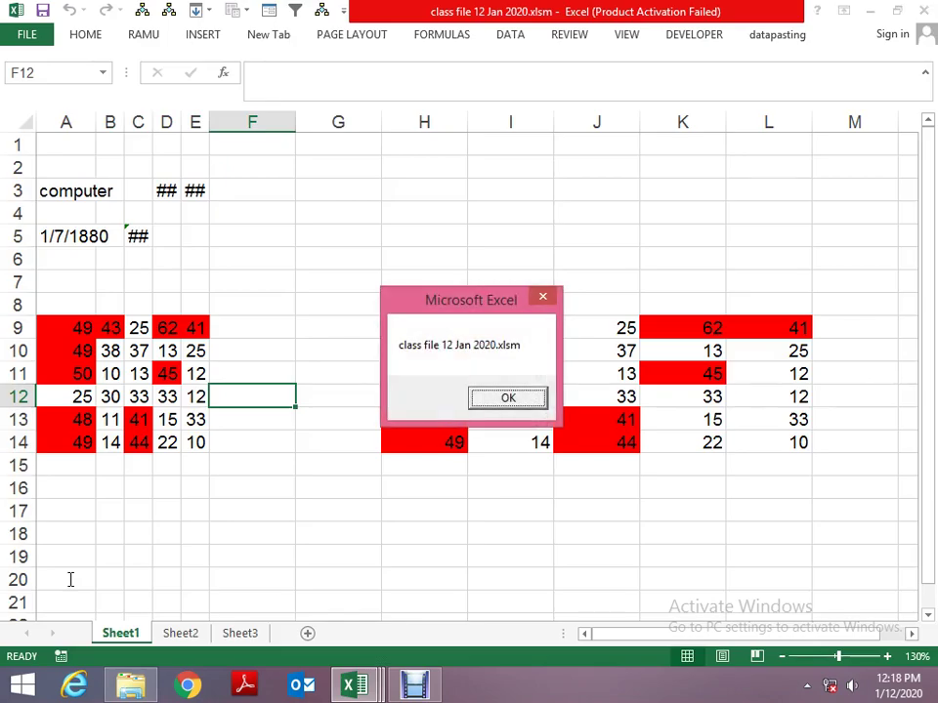
pyautogui.press('Return')
pyautogui.press('F8')
pyautogui.press('F8')
pyautogui.press('Return')
pyautogui.press('F8')
pyautogui.press('F8')
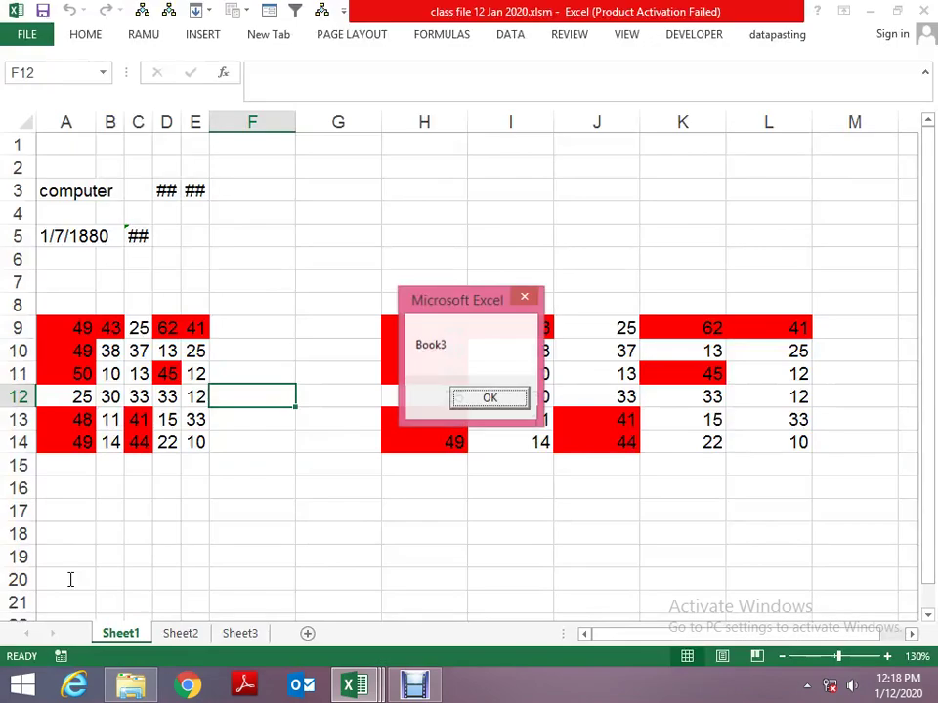
pyautogui.press('Return')
pyautogui.press('F8')
pyautogui.press('F8')
pyautogui.press('Return')
pyautogui.press('F8')
pyautogui.press('F8')
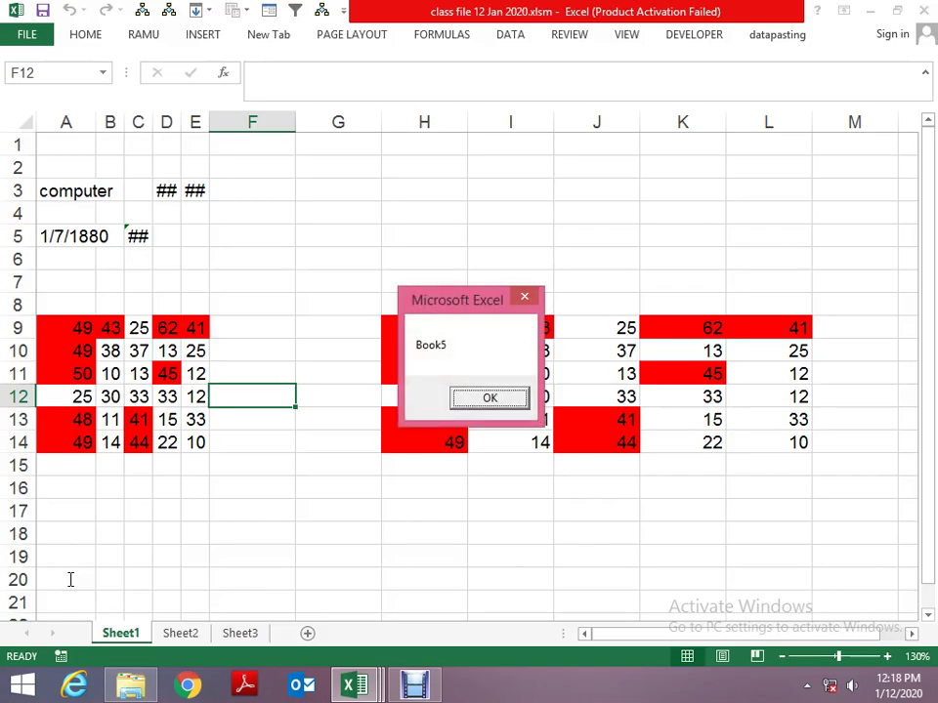
pyautogui.press('Return')
pyautogui.press('F8')
pyautogui.press('F8')
pyautogui.press('Return')
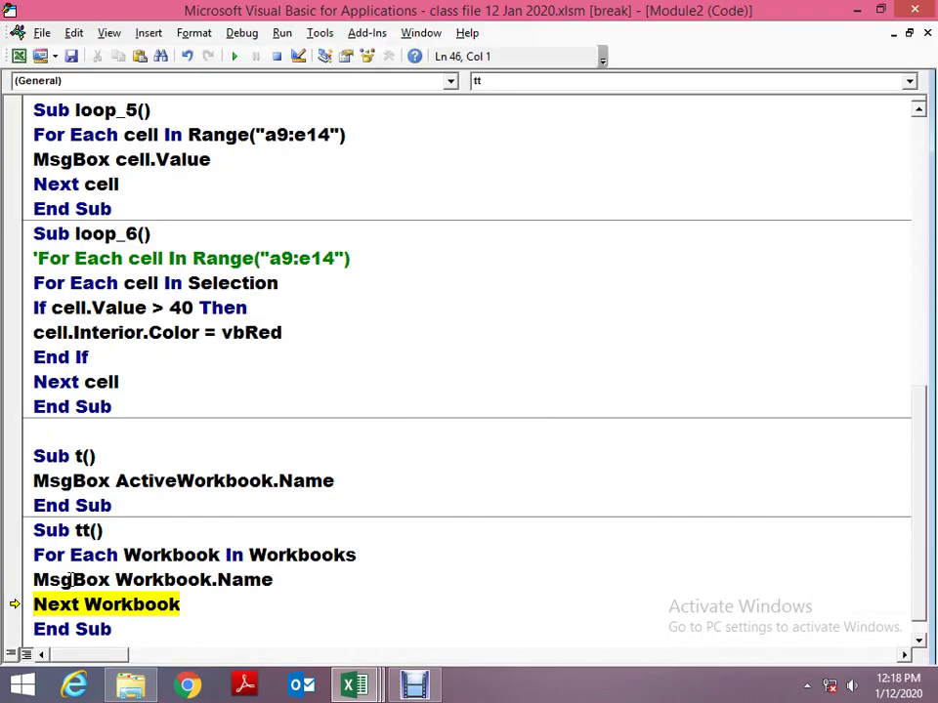
# Change line 45's MsgBox to x = Workbook.Name and add a blank line below it.
pyautogui.press('Up')
pyautogui.press('Down')
pyautogui.press('Up')
pyautogui.press('Delete')
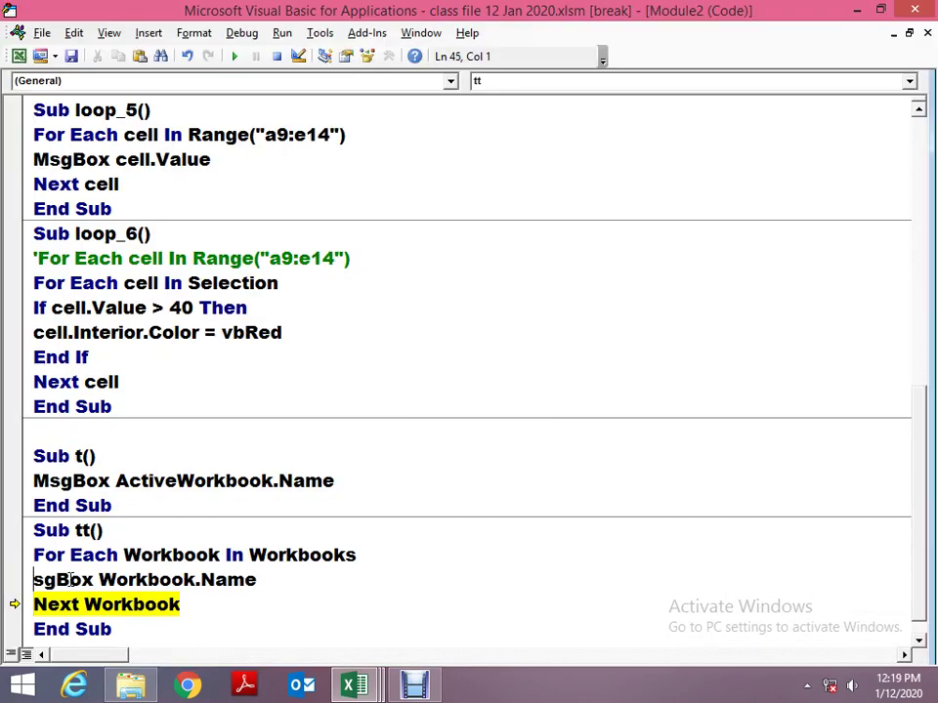
pyautogui.press('Delete')
pyautogui.press('Delete')
pyautogui.press('Delete')
pyautogui.press('Delete')
pyautogui.press('Delete')
pyautogui.press('Delete')
pyautogui.write('x')
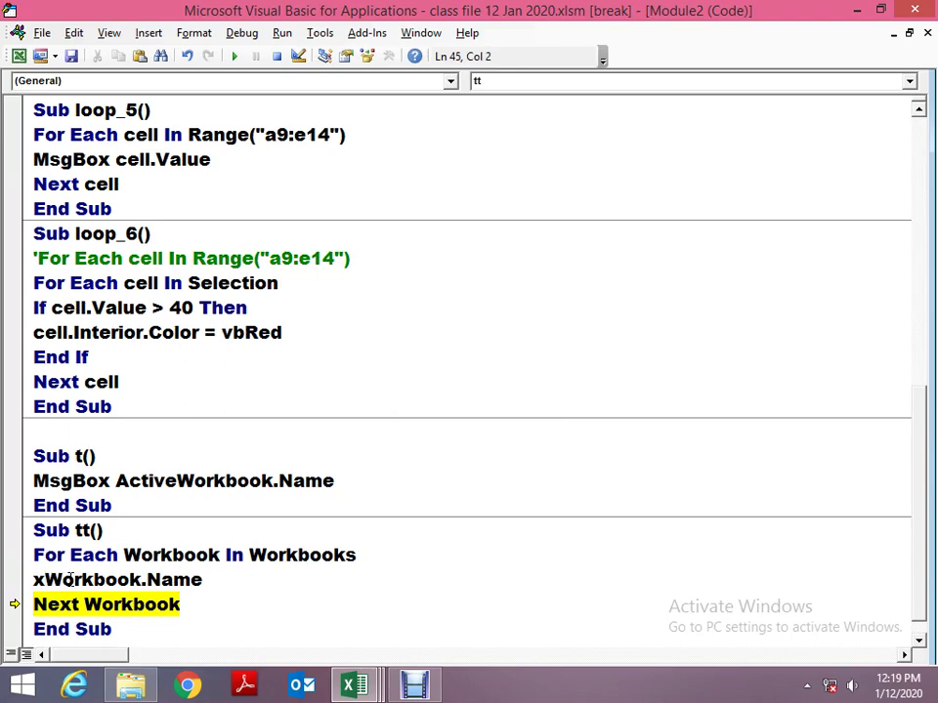
pyautogui.write('=')
pyautogui.press('End')
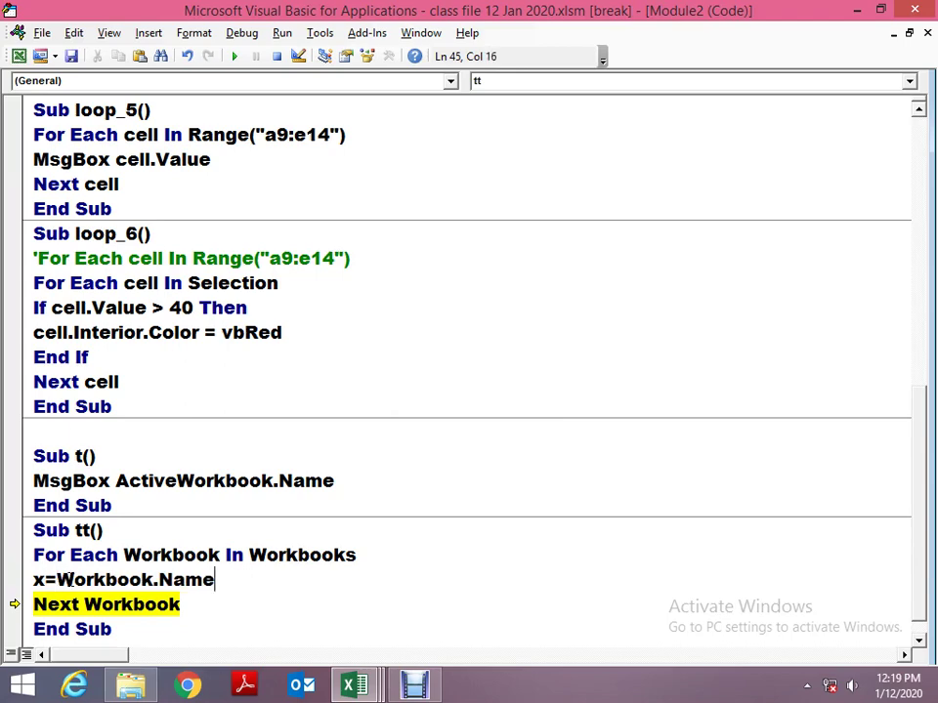
pyautogui.press('Return')
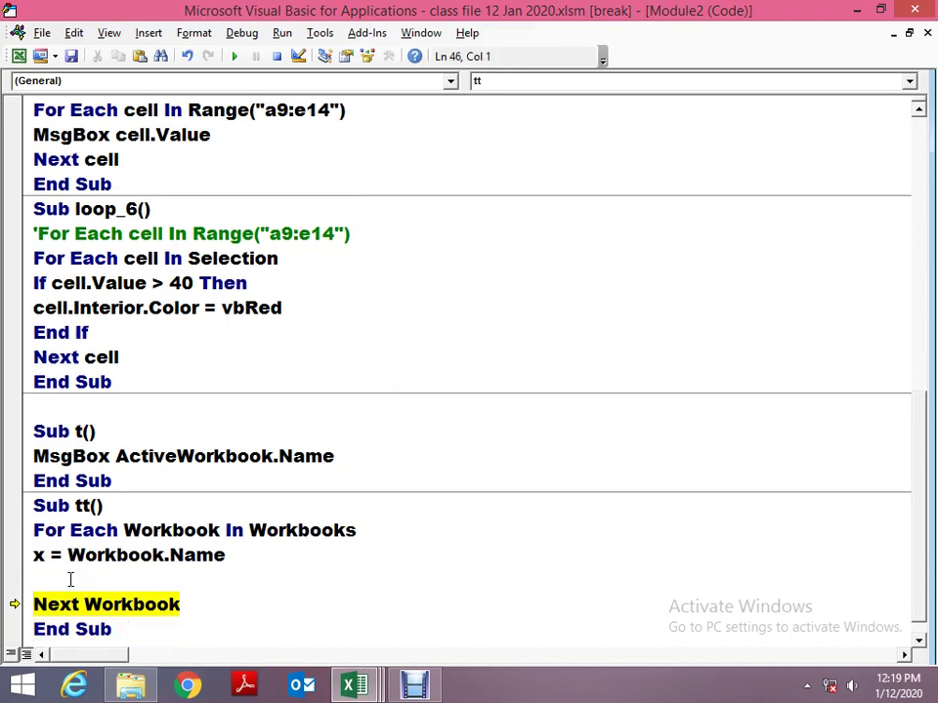
pyautogui.hotkey('alt', 'F11')
pyautogui.hotkey('alt', 'Tab')
pyautogui.rightClick(353, 686)
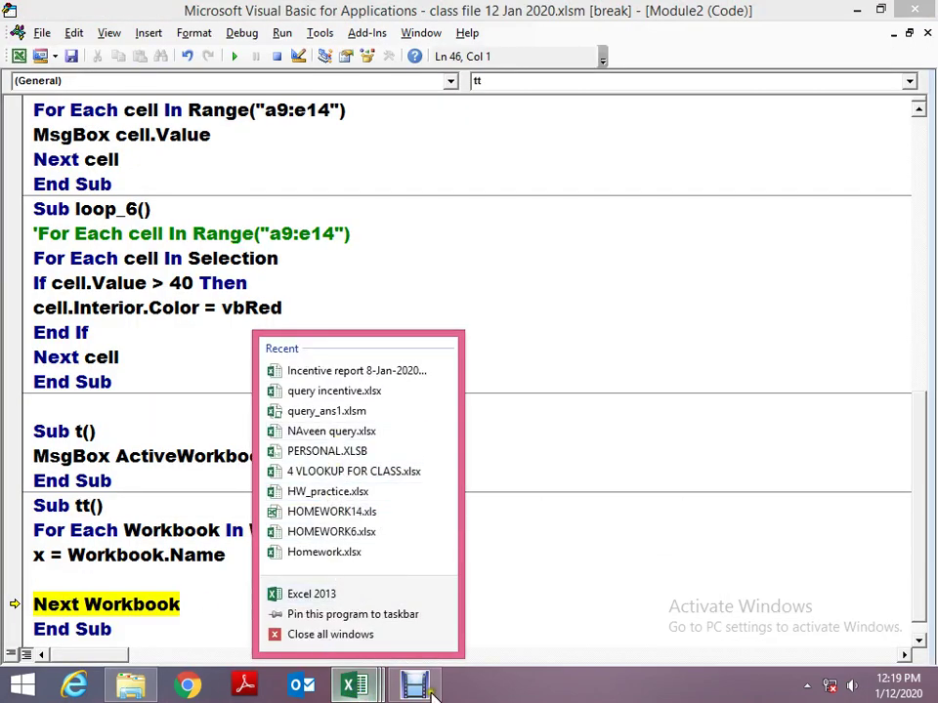
pyautogui.click(478, 615)
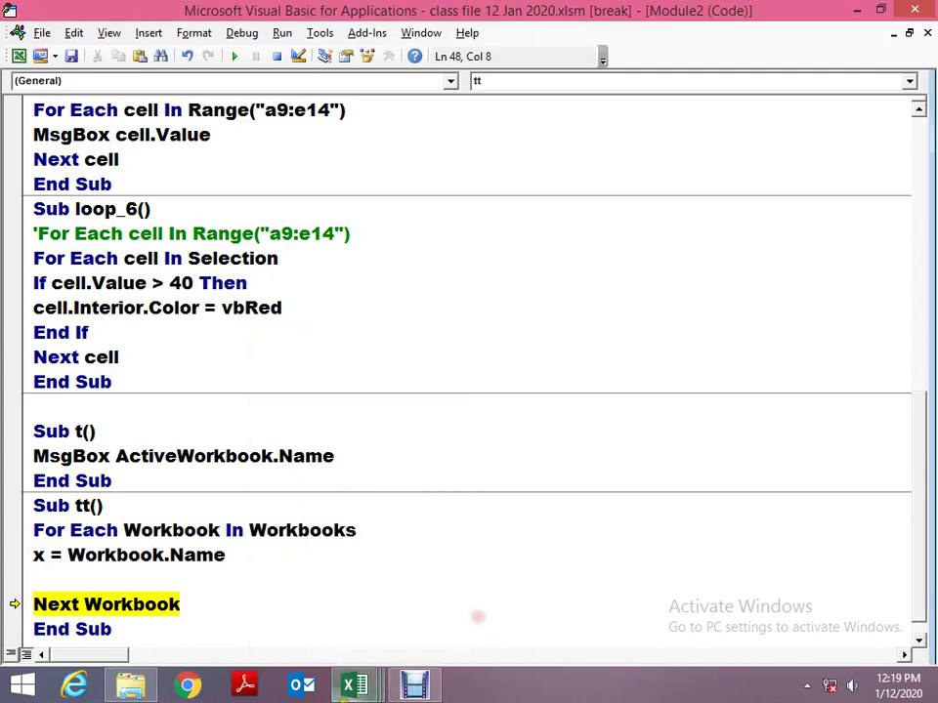
pyautogui.click(353, 686)
pyautogui.moveTo(354, 690)
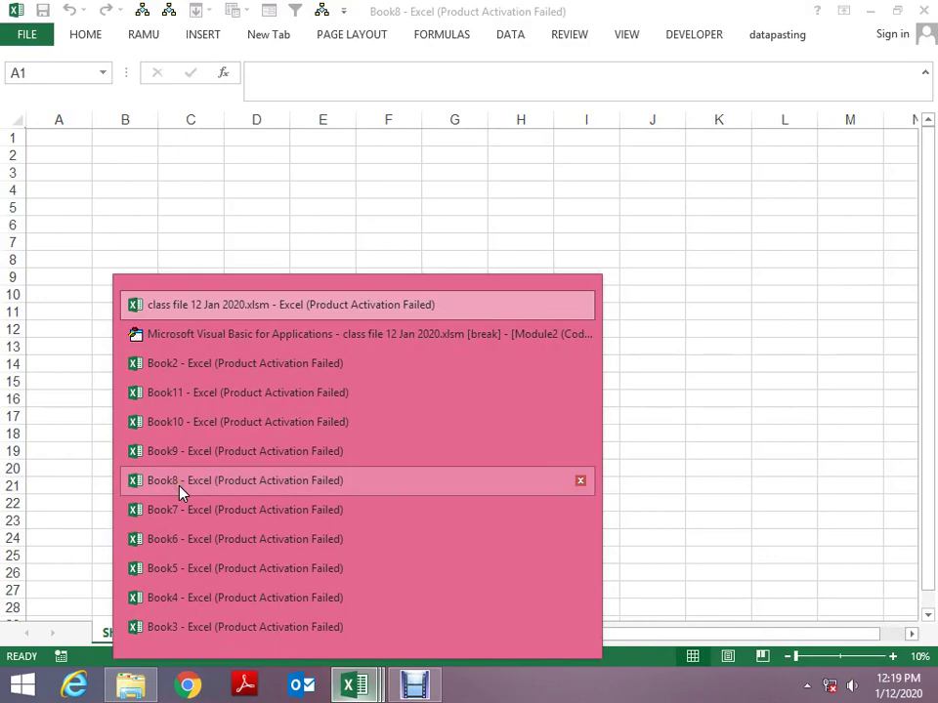
pyautogui.hotkey('alt', 'Tab')
pyautogui.hotkey('alt', 'Tab')
pyautogui.hotkey('alt', 'Tab')
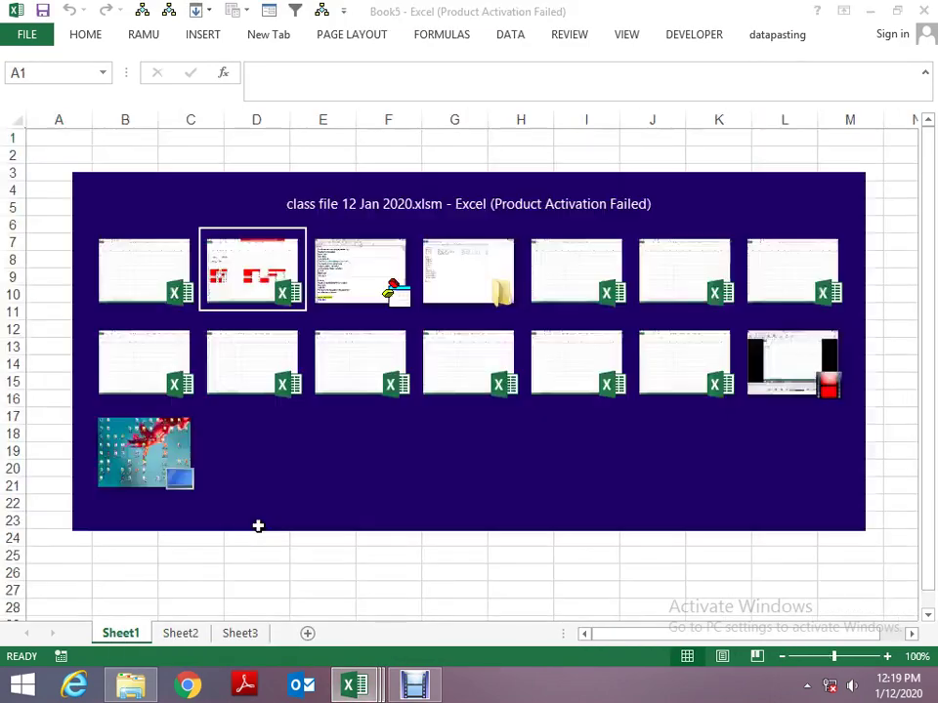
pyautogui.hotkey('alt', 'Tab')
pyautogui.press('Up')
pyautogui.press('Up')
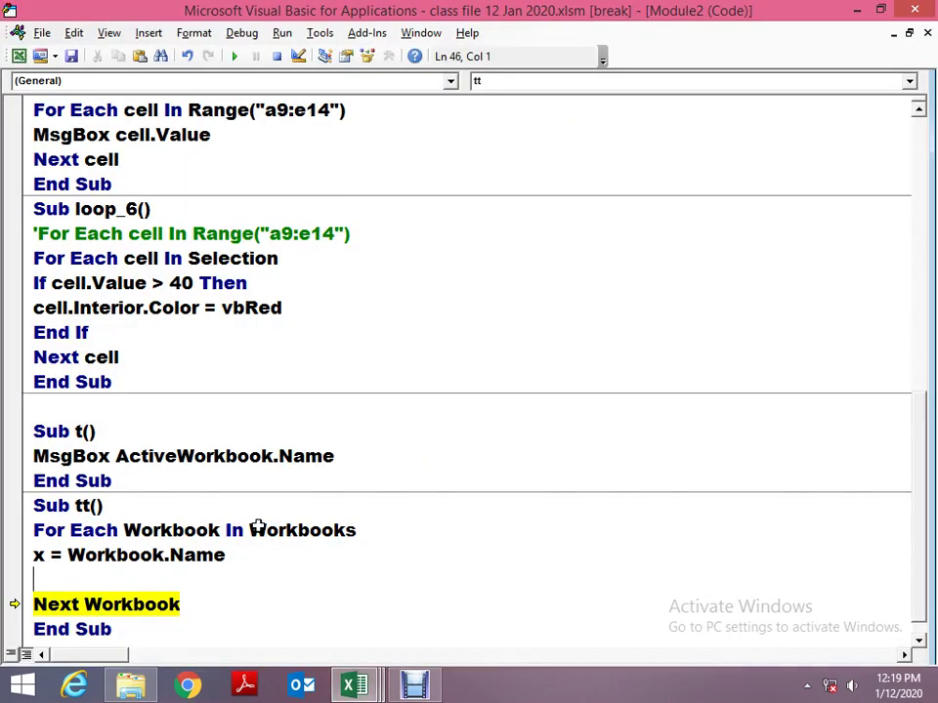
# Add the line If x <> "Book8" Then inside the loop.
pyautogui.write('f')
pyautogui.press('BackSpace')
pyautogui.write('if')
pyautogui.write(' x')
pyautogui.write('<>')
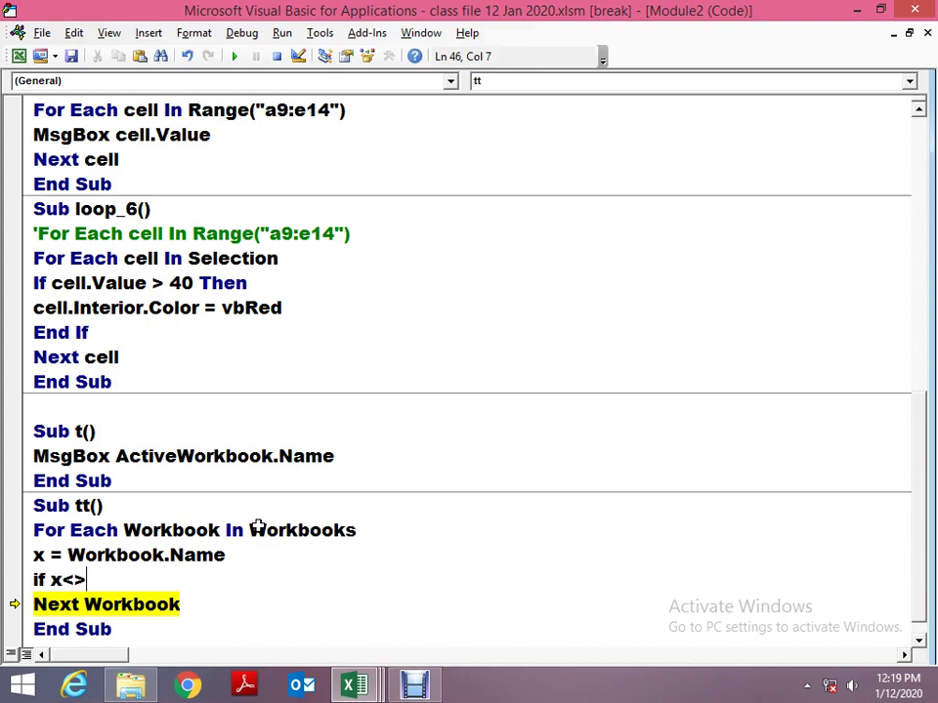
pyautogui.write('"Book')
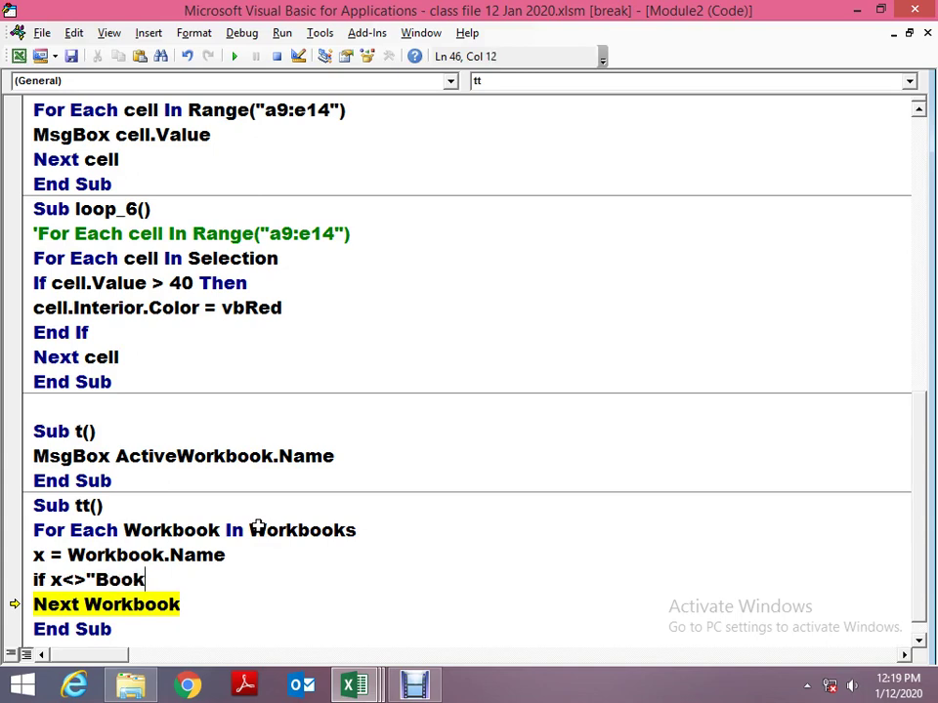
pyautogui.write('8')
pyautogui.write('"')
pyautogui.write(' then')
pyautogui.press('Return')
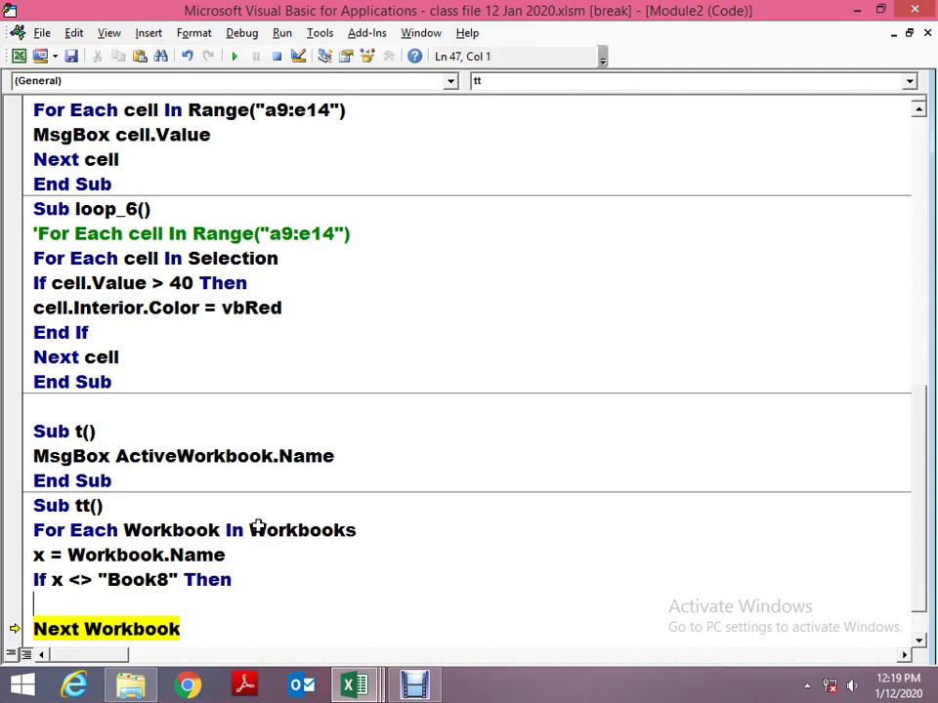
# Add Workbook.Close False and End If to complete the If block.
pyautogui.write('workbo')
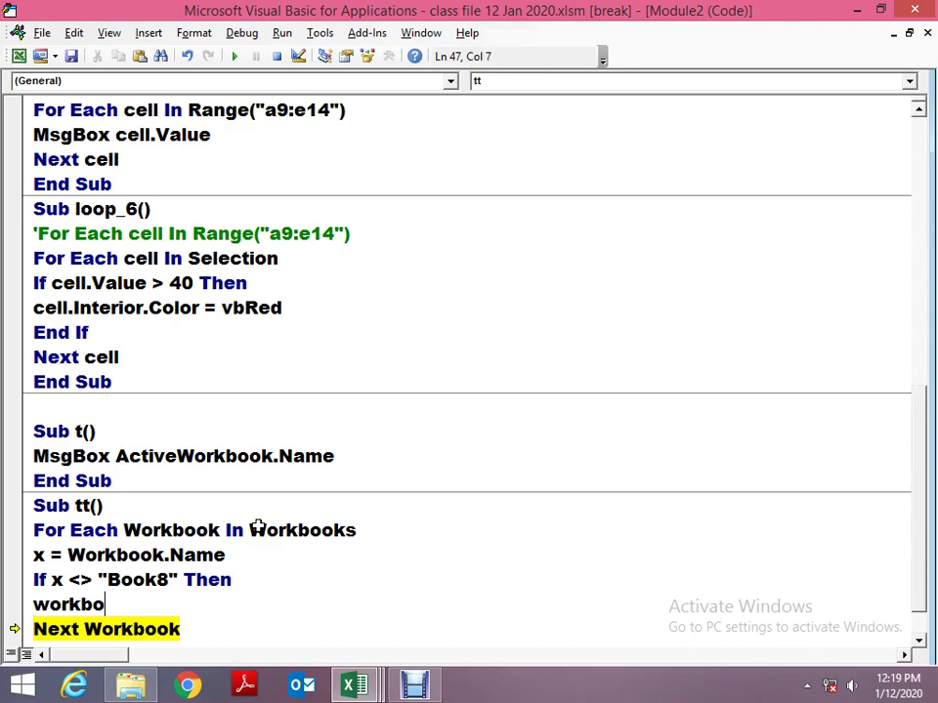
pyautogui.write('ok.')
pyautogui.press('BackSpace')
pyautogui.press('BackSpace')
pyautogui.write('ok.close')
pyautogui.press('Return')
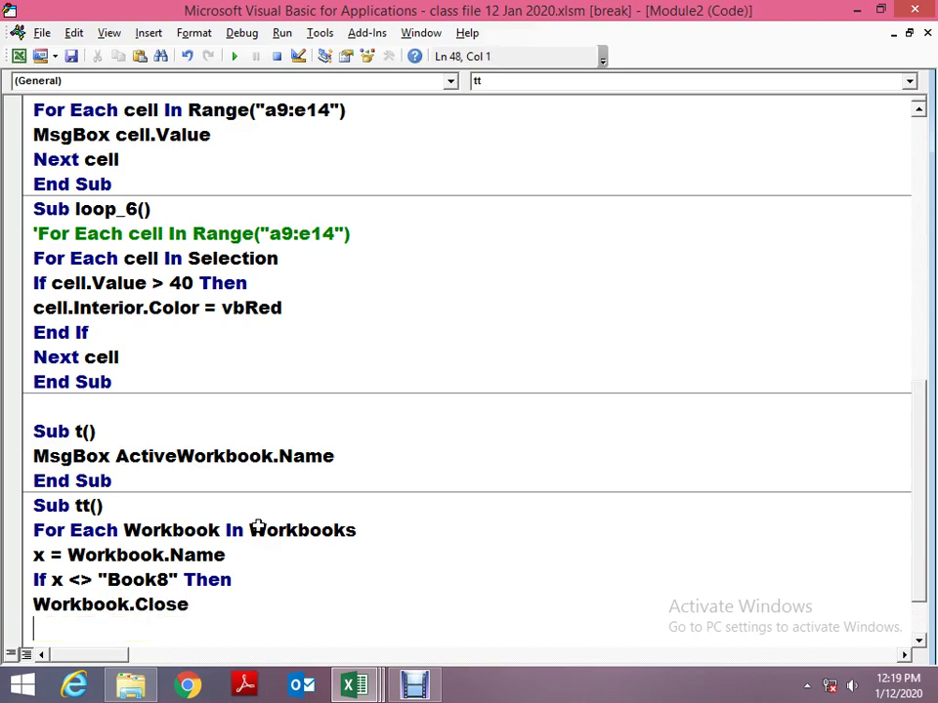
pyautogui.write('end if')
pyautogui.press('Up')
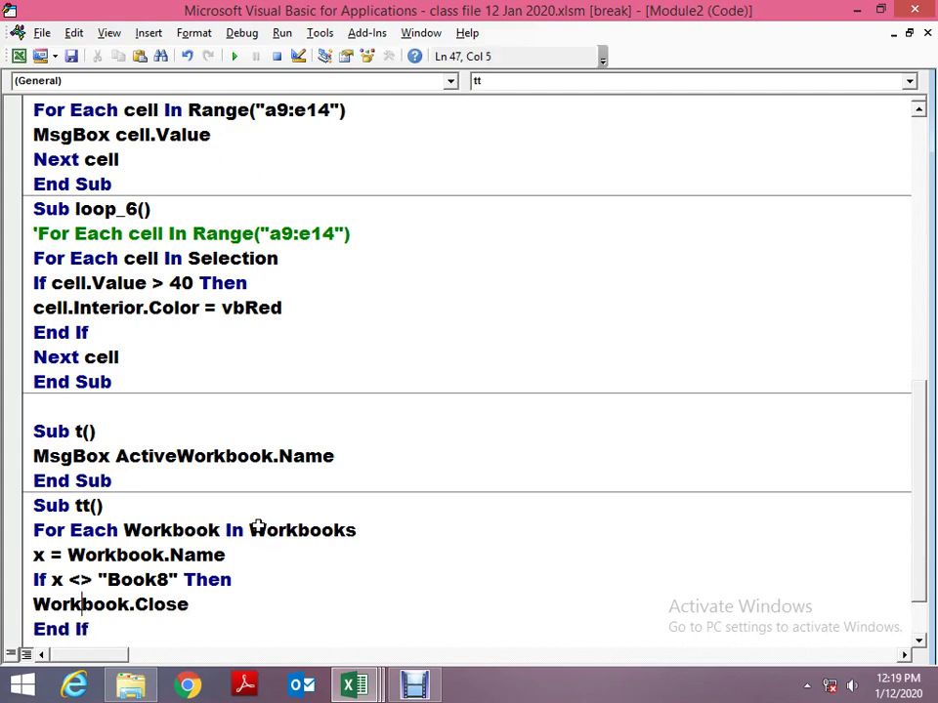
pyautogui.press('End')
pyautogui.write('false')
pyautogui.press('Up')
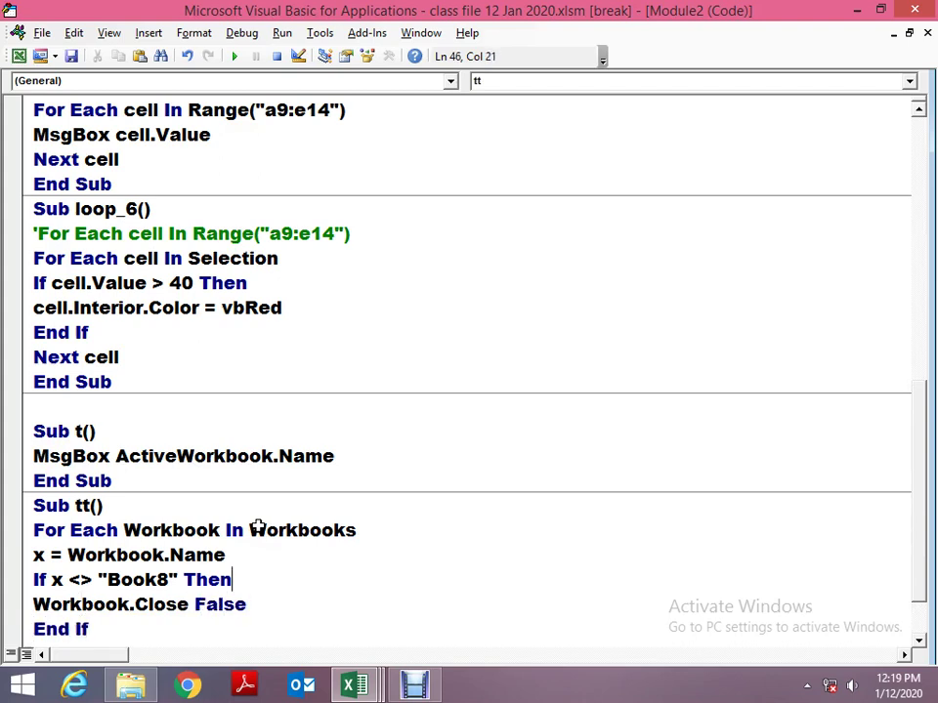
pyautogui.press('Down')
pyautogui.press('Down')
pyautogui.press('Down')
pyautogui.press('Down')
pyautogui.press('Up')
pyautogui.press('Up')
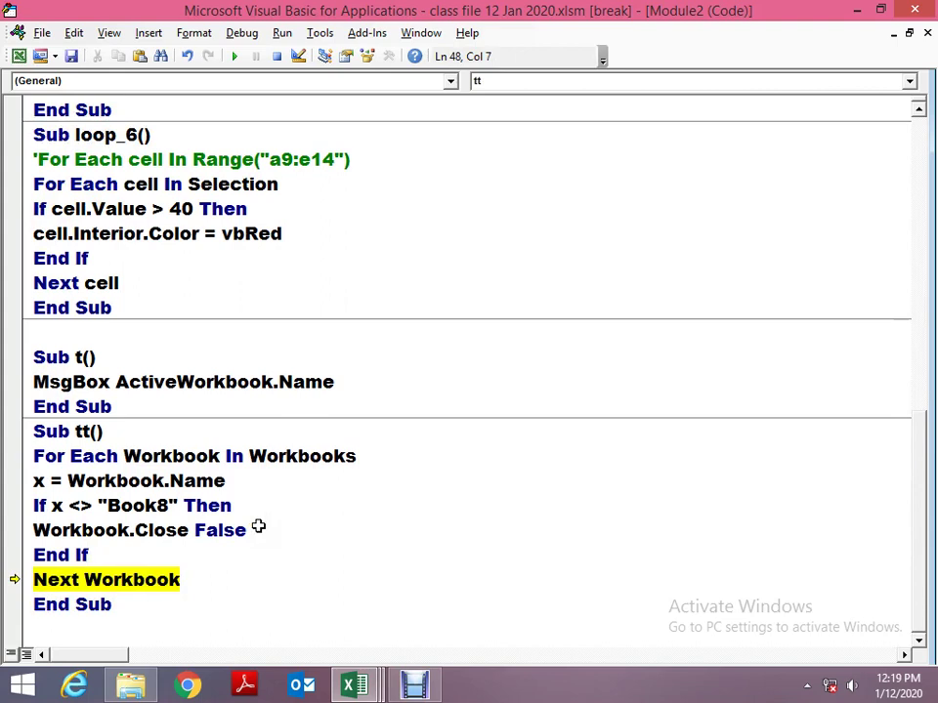
# Reset the paused run, save the class file, and float the editor over Book5.
pyautogui.click(278, 57)
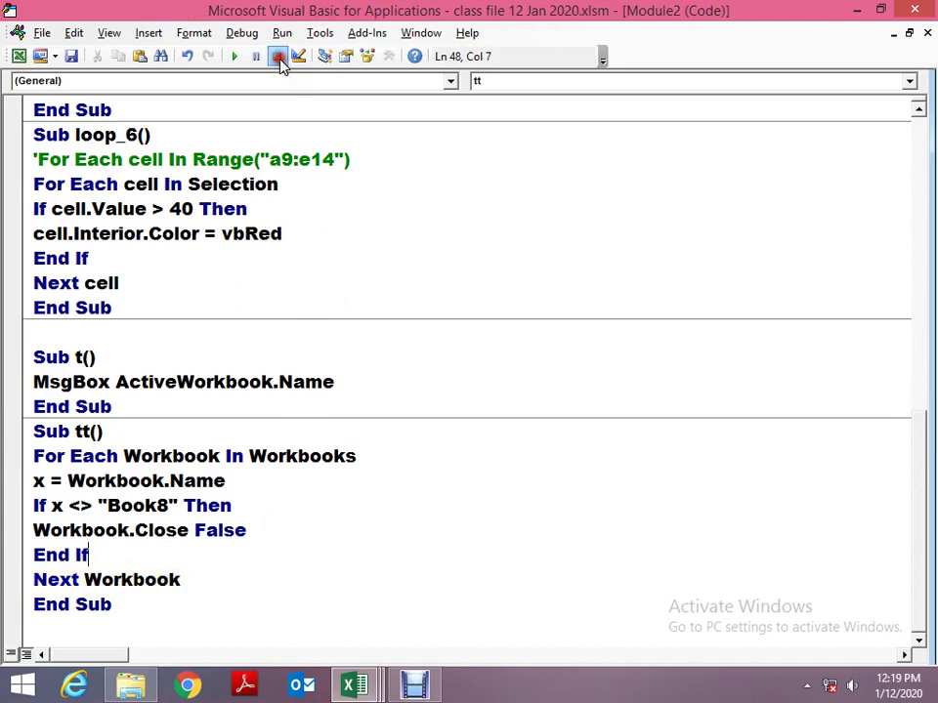
pyautogui.click(70, 58)
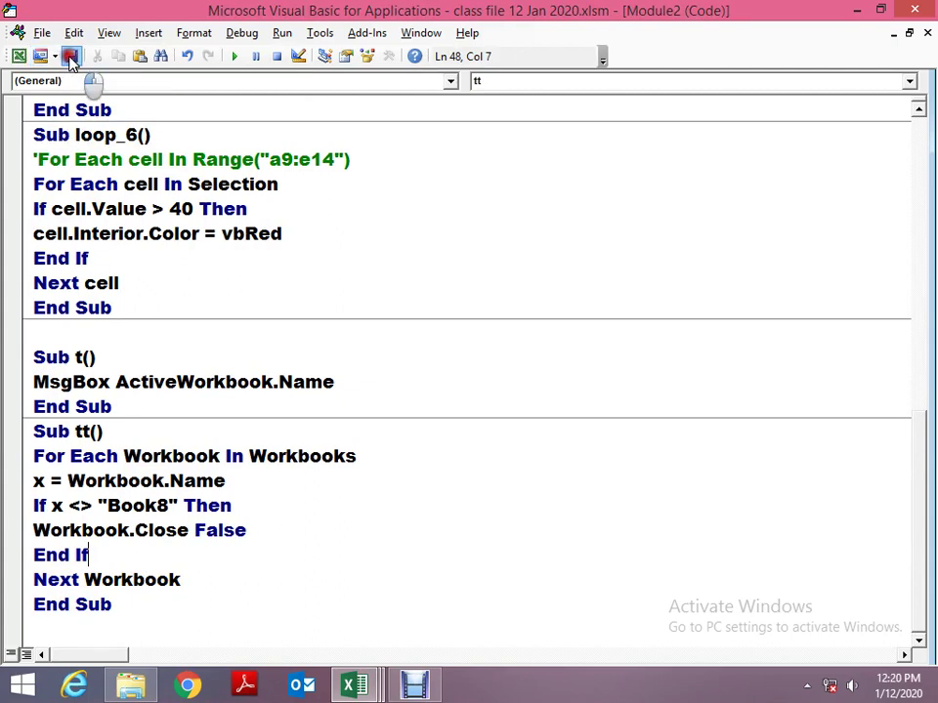
pyautogui.click(880, 9)
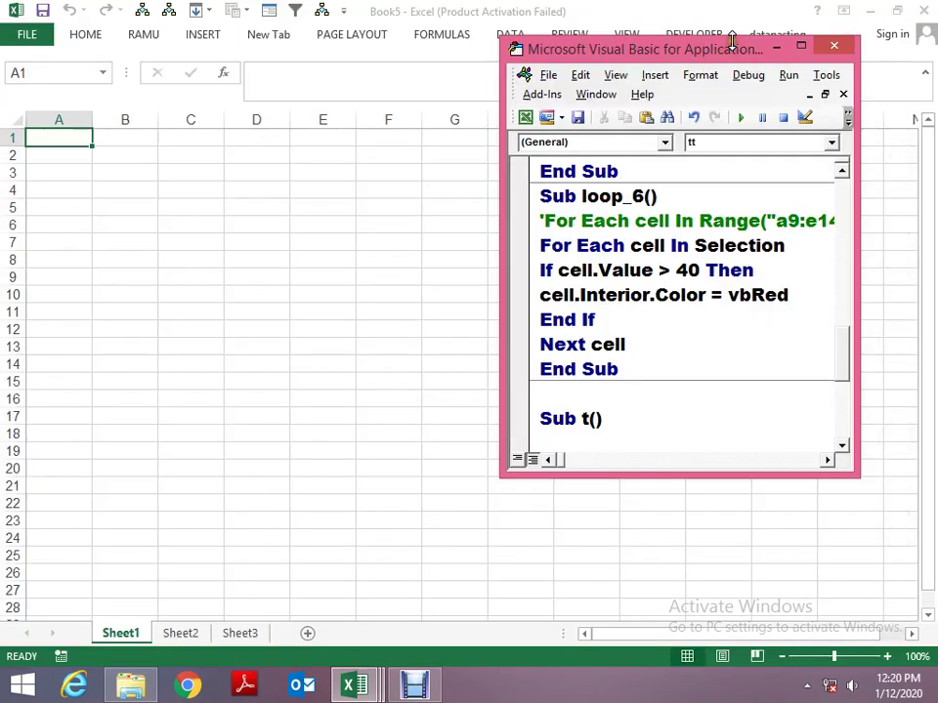
pyautogui.moveTo(731, 42)
pyautogui.mouseDown()
pyautogui.moveTo(723, 148)
pyautogui.moveTo(347, 179)
pyautogui.mouseUp()
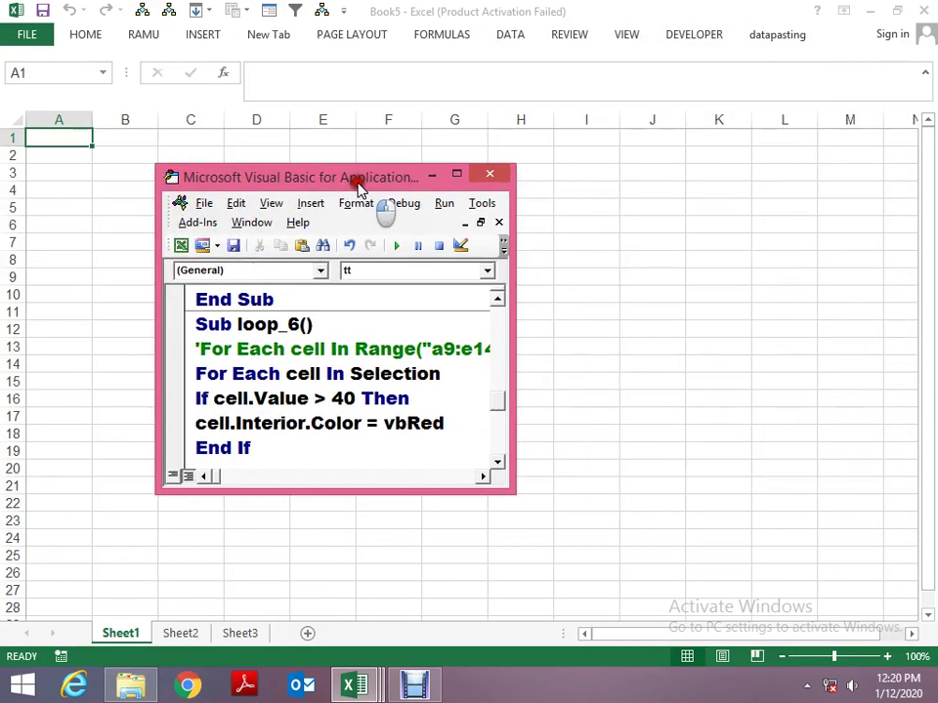
pyautogui.moveTo(508, 491); pyautogui.dragTo(819, 593)
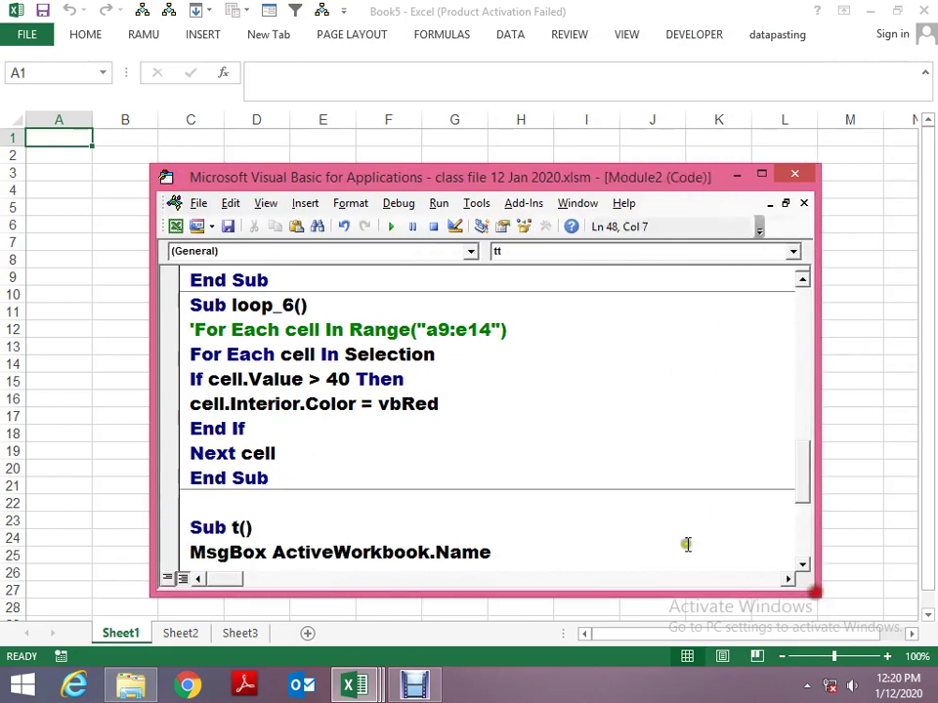
pyautogui.scroll(-4, 431, 490)
pyautogui.scroll(-1, 431, 490)
# Insert a Workbook.Activate line right after x = Workbook.Name.
pyautogui.click(411, 410)
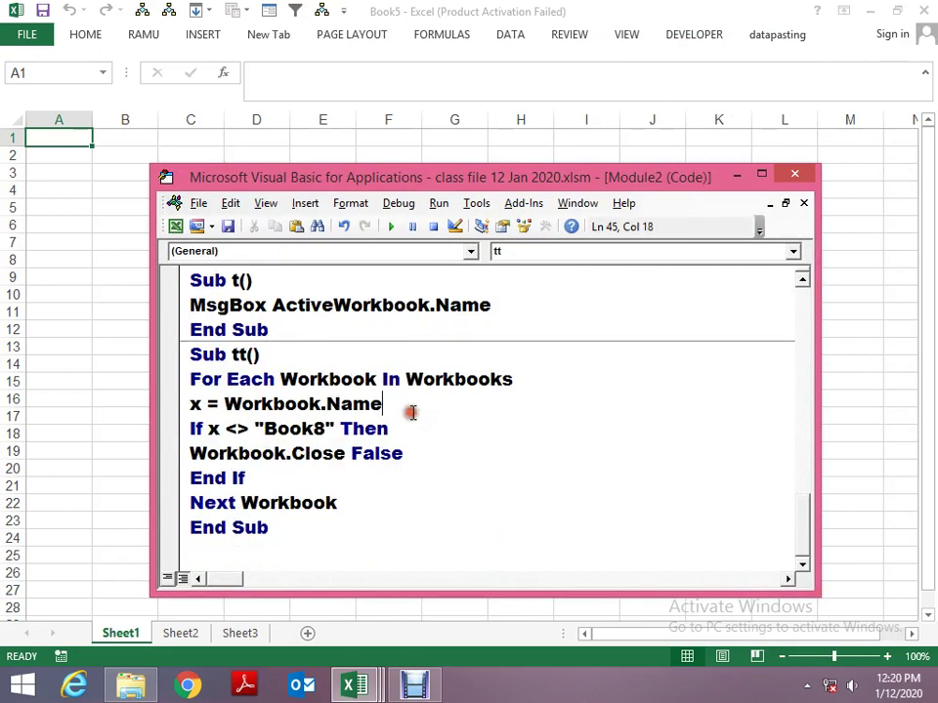
pyautogui.press('Return')
pyautogui.write('wr')
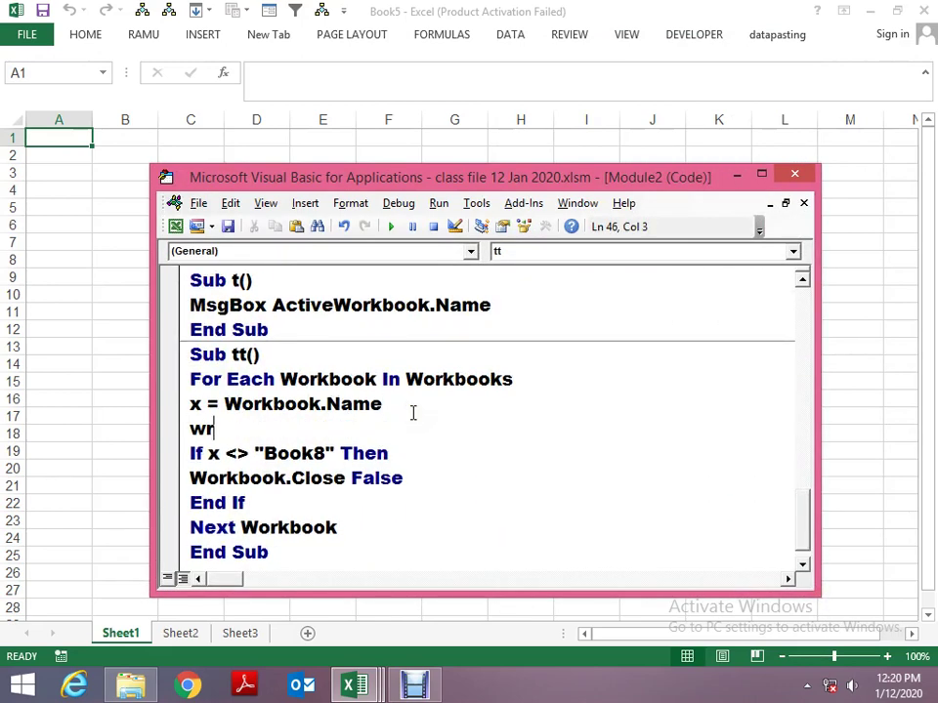
pyautogui.press('BackSpace')
pyautogui.write('orkbook.a')
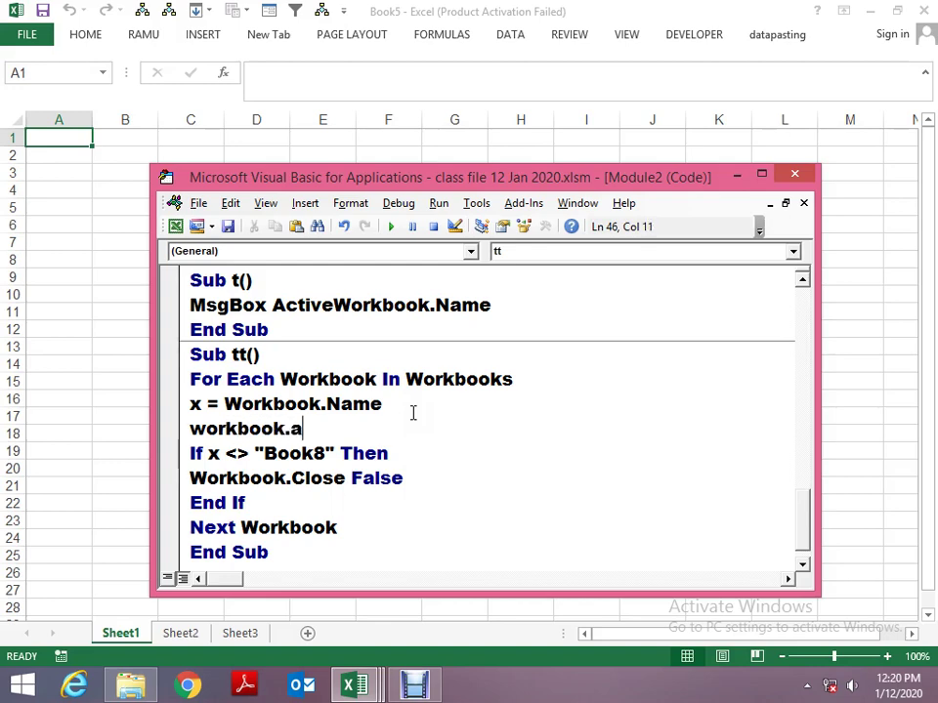
pyautogui.write('ctivate')
pyautogui.press('Up')
pyautogui.press('Down')
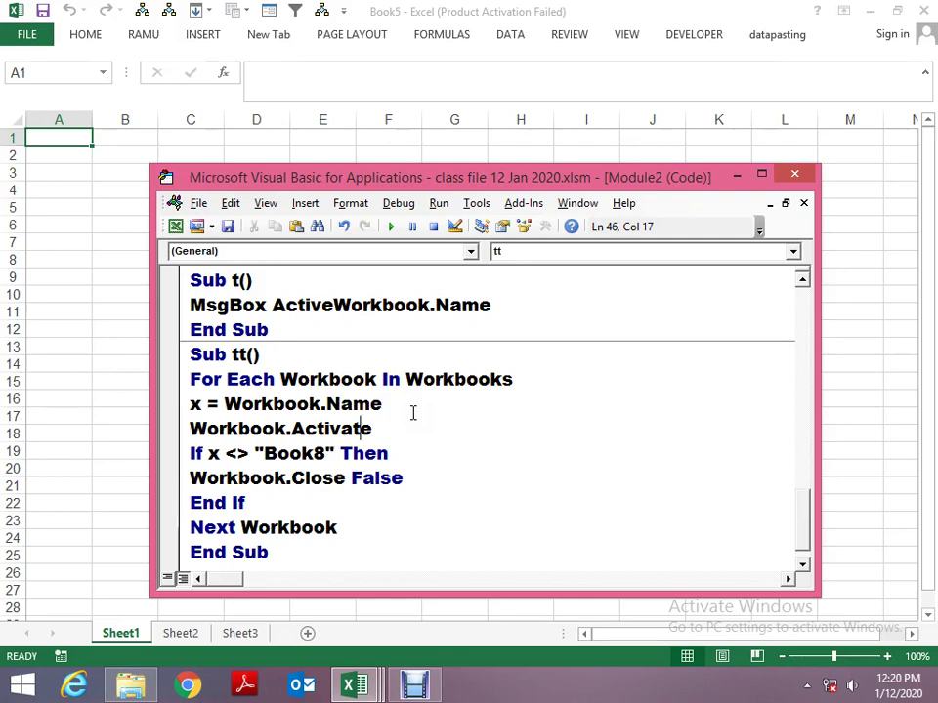
# Save the workbook and the macro project, cycling between the open Excel windows.
pyautogui.click(43, 12)
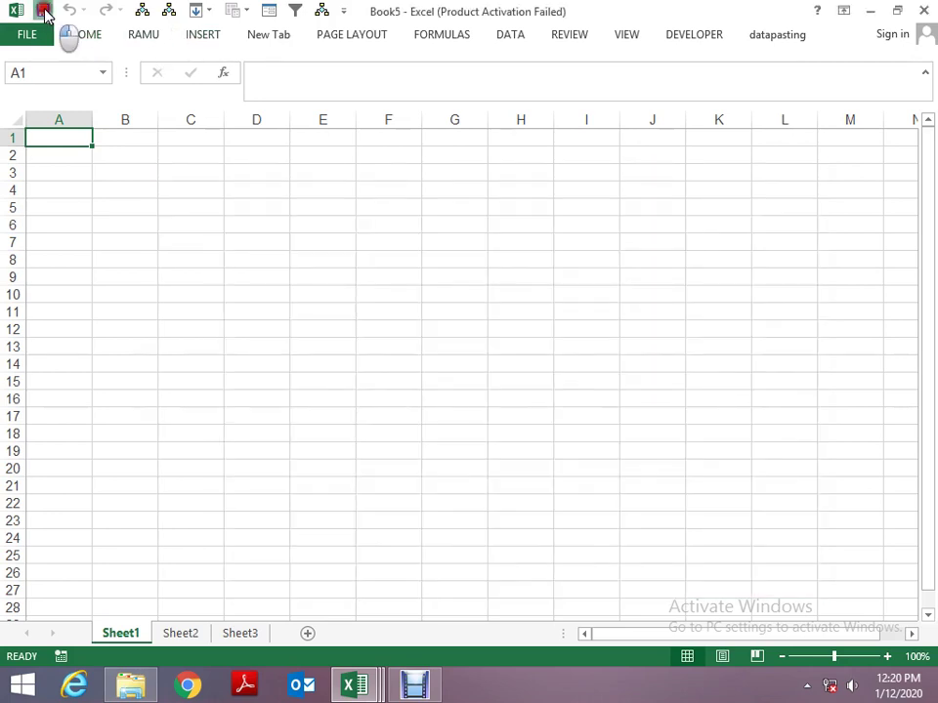
pyautogui.click(35, 13)
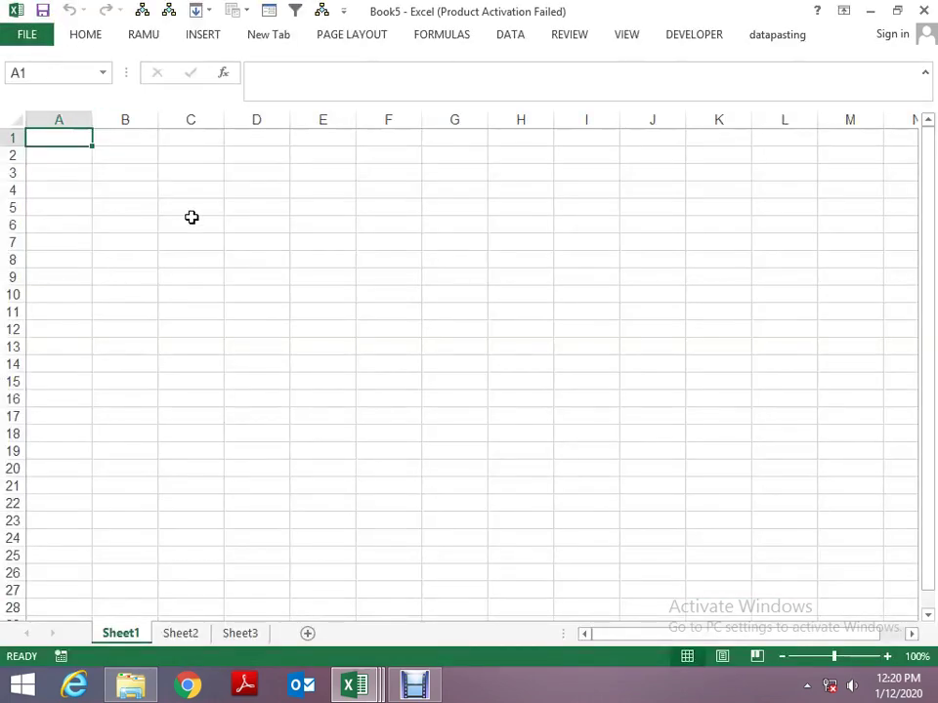
pyautogui.hotkey('alt', 'F11')
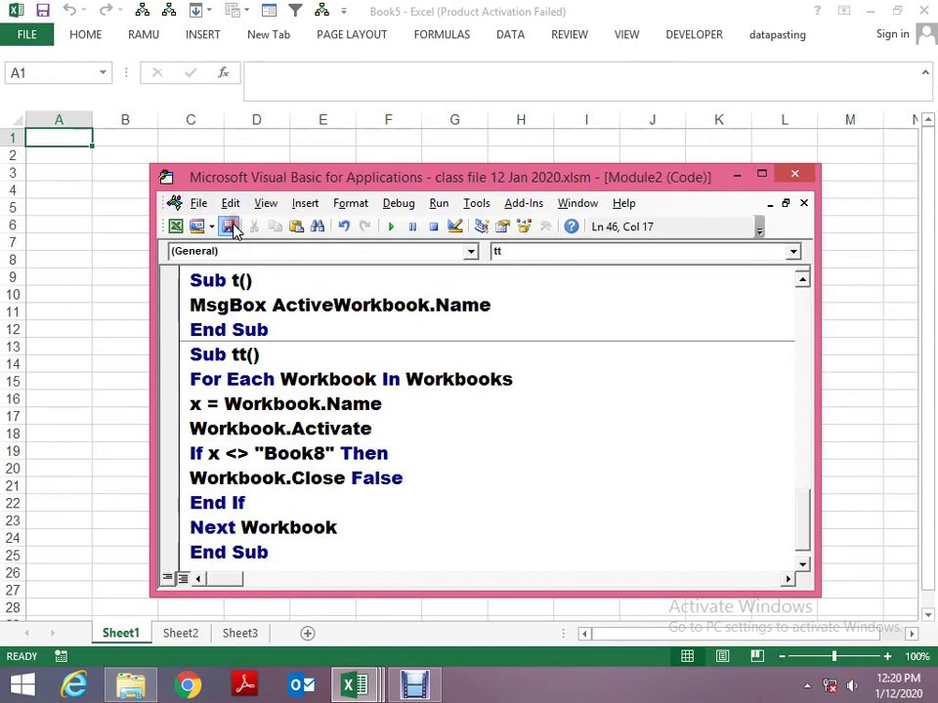
pyautogui.click(230, 226)
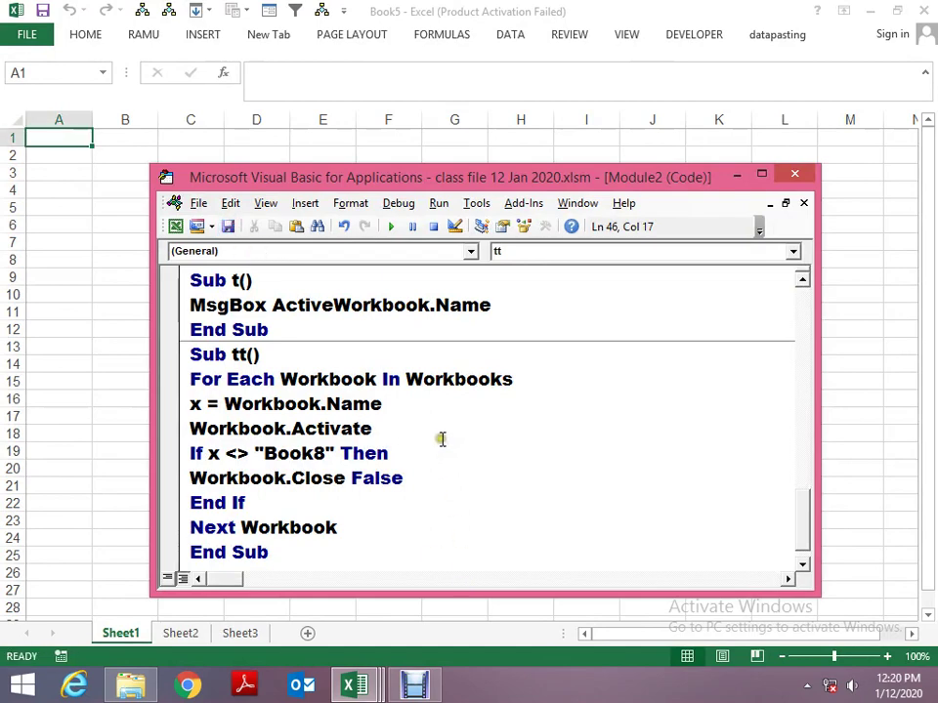
pyautogui.hotkey('alt', 'Tab')
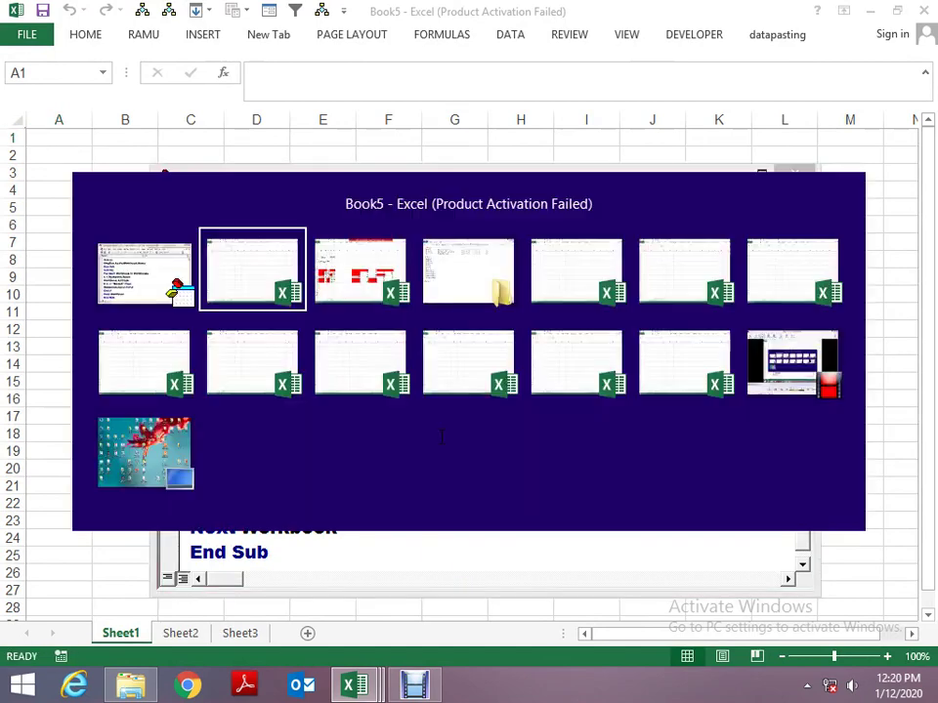
pyautogui.hotkey('alt', 'Tab', 'Tab')
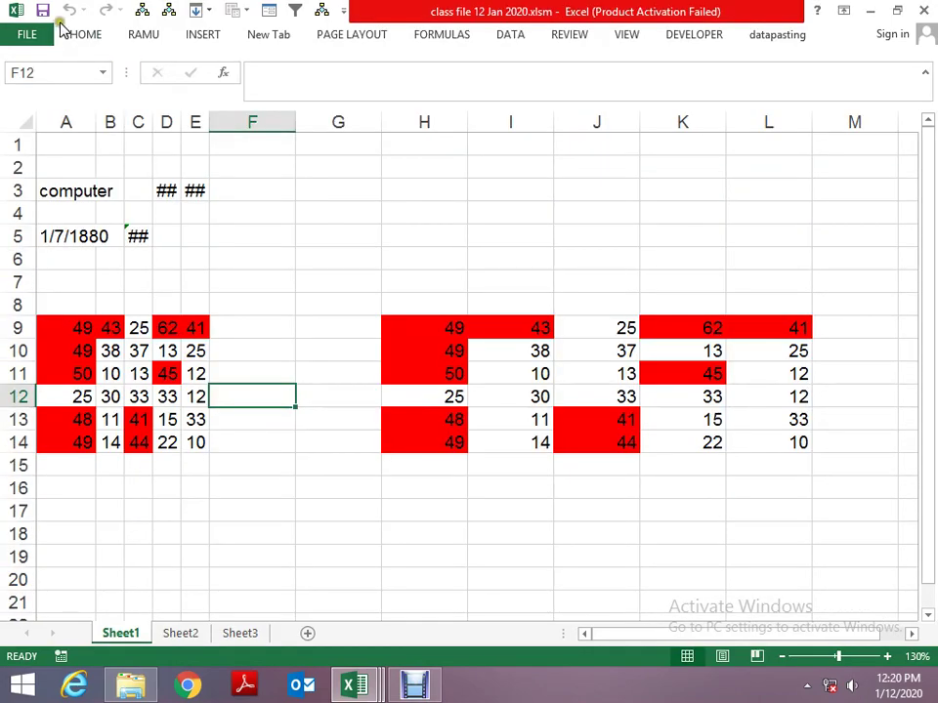
pyautogui.hotkey('alt', 'Tab')
pyautogui.hotkey('alt', 'Tab', 'Tab')
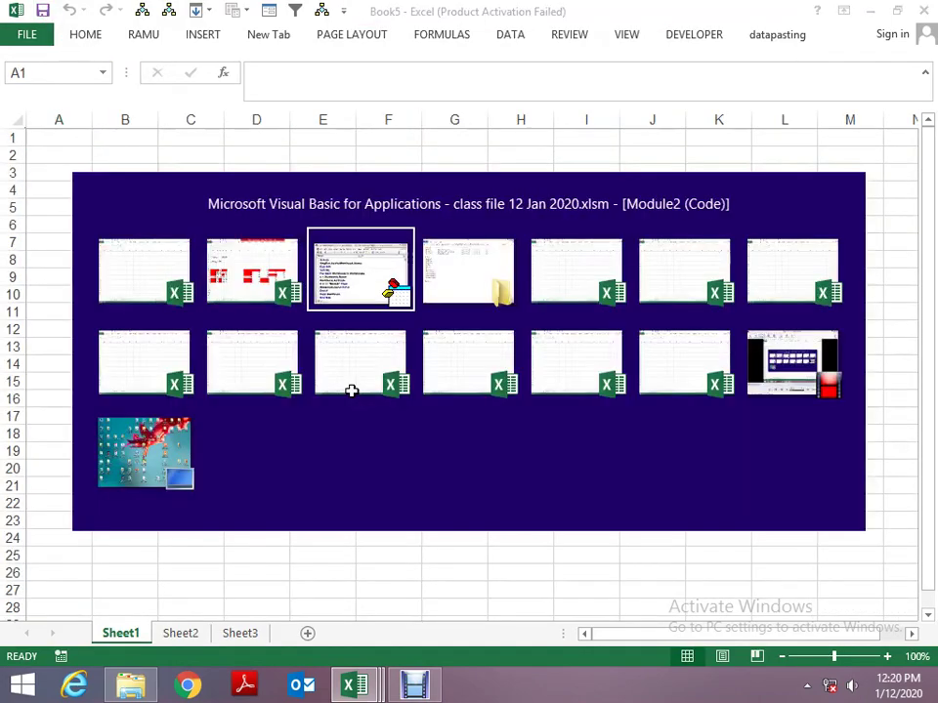
# Step through macro tt with F8 until it activates the class file.
pyautogui.click(356, 379)
pyautogui.press('F8')
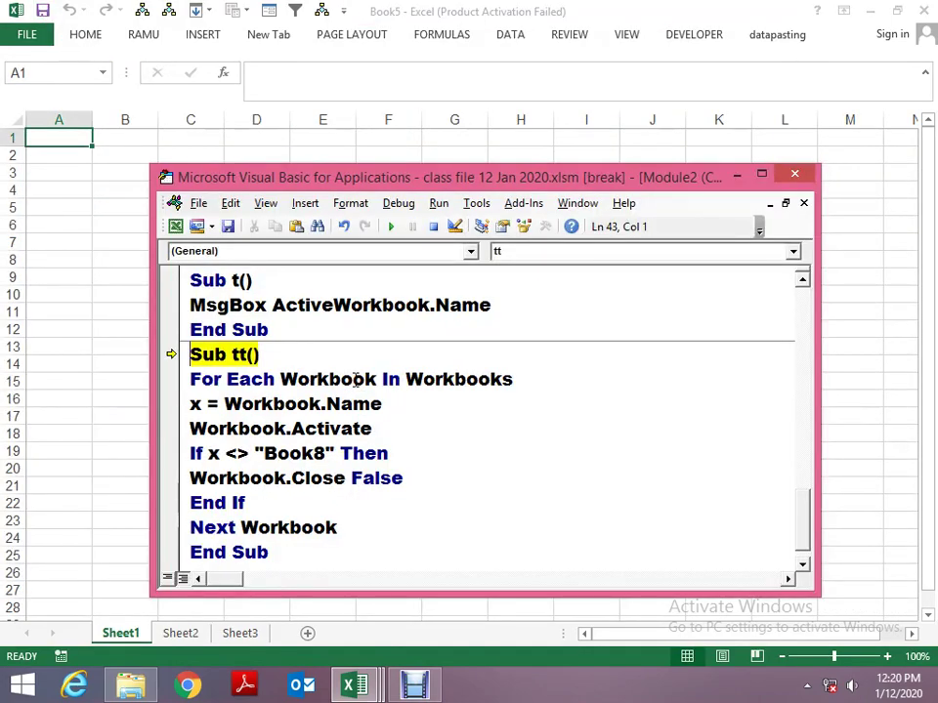
pyautogui.press('F8')
pyautogui.press('F8')
pyautogui.press('F8')
pyautogui.press('F8')
pyautogui.press('F8')
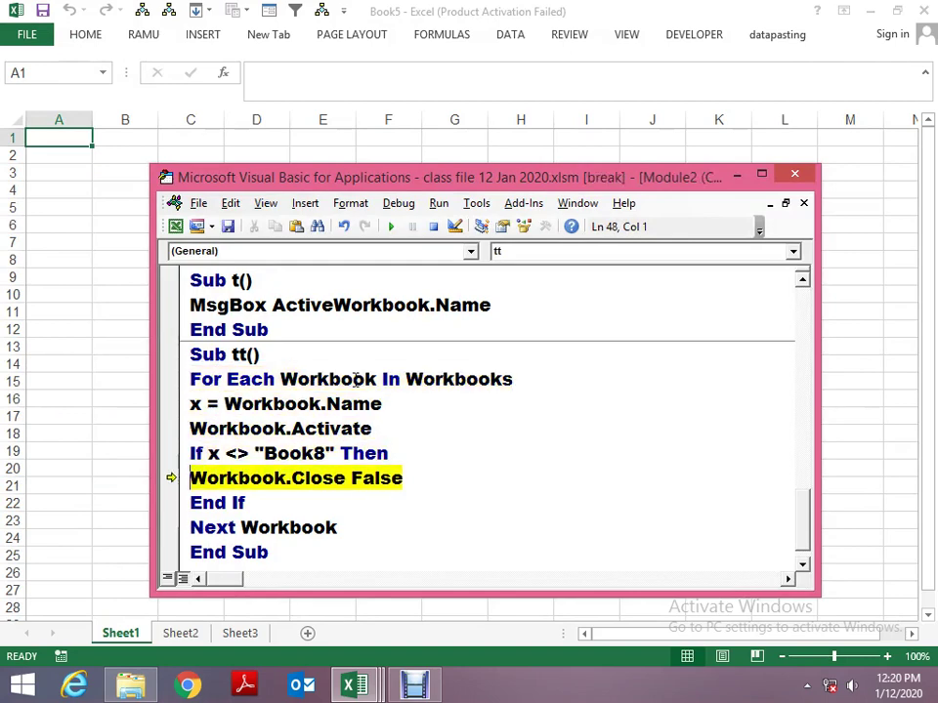
pyautogui.press('F8')
pyautogui.press('F8')
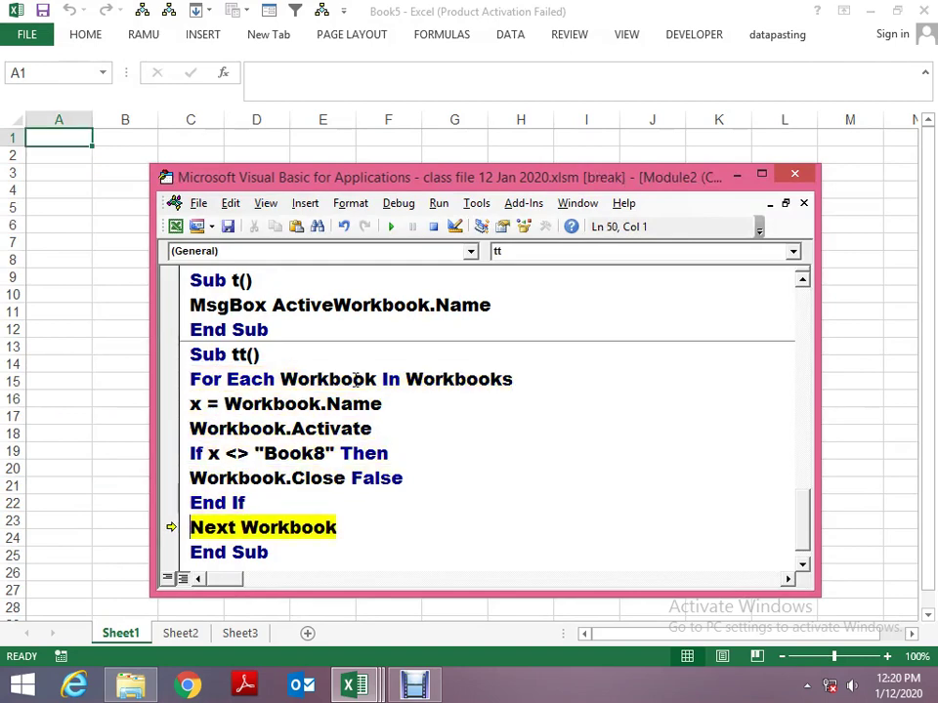
pyautogui.press('F8')
pyautogui.press('F8')
pyautogui.press('F8')
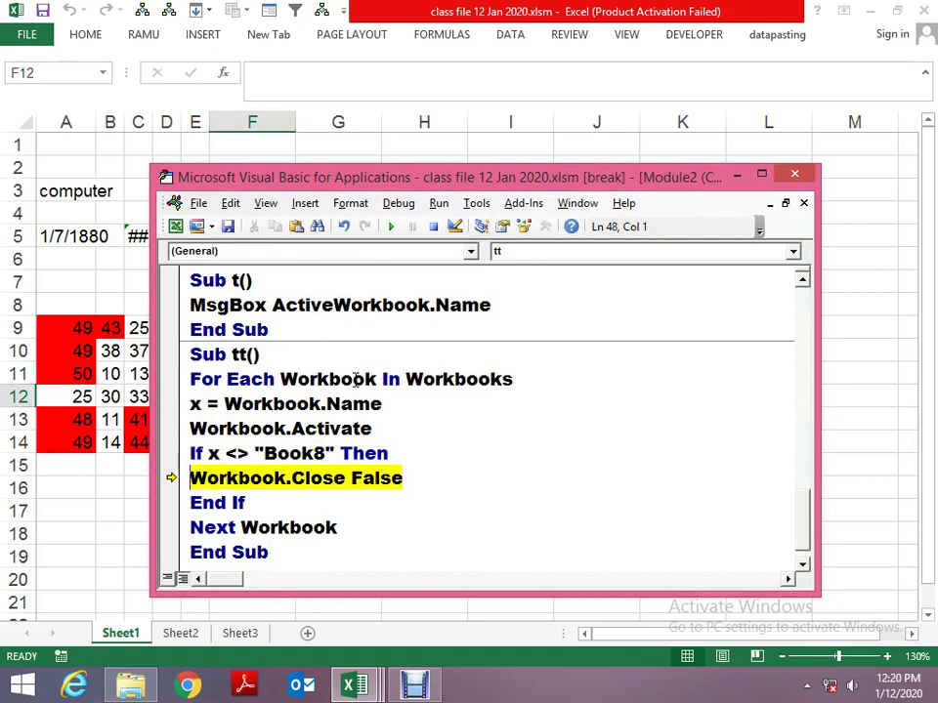
pyautogui.press('F8')
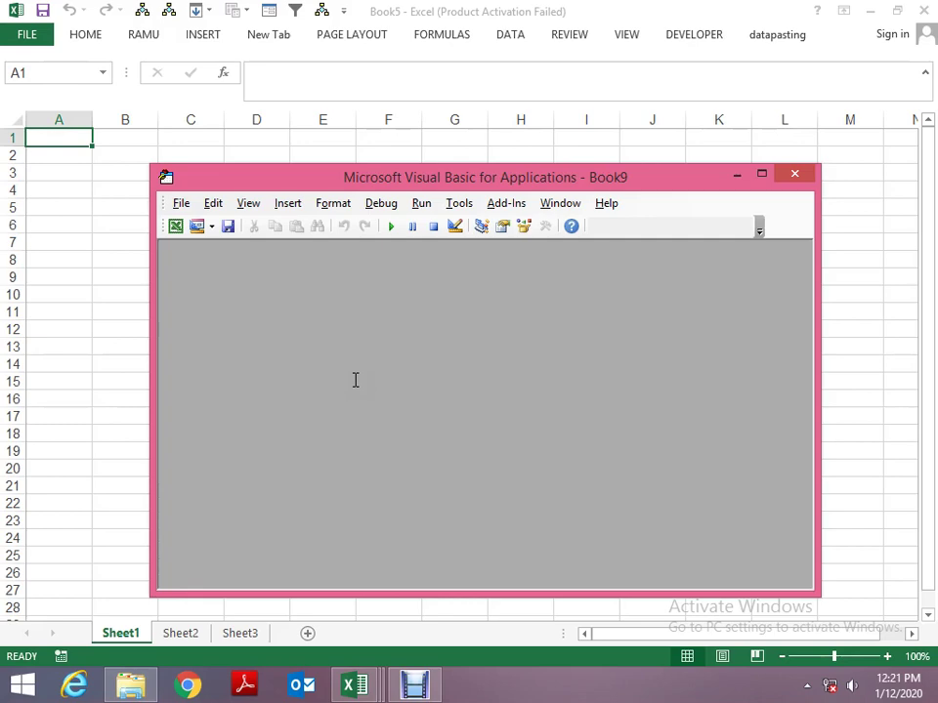
# Reopen class file 12 Jan 2020.xlsm from the 10 folder.
pyautogui.hotkey('alt', 'Tab')
pyautogui.hotkey('alt', 'Tab')
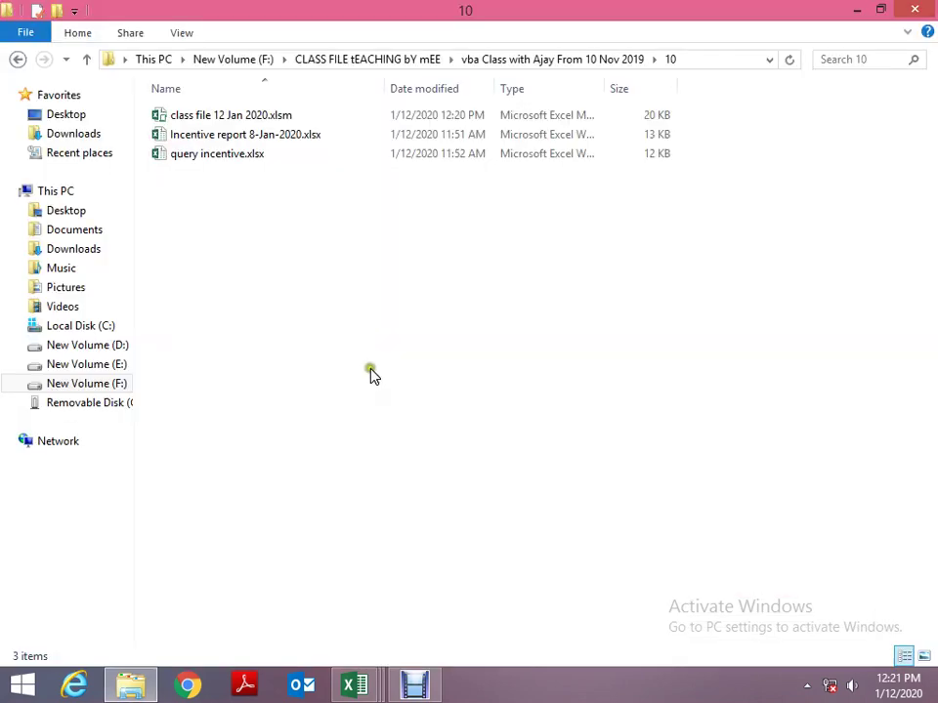
pyautogui.click(350, 341)
pyautogui.press('Down')
pyautogui.press('Return')
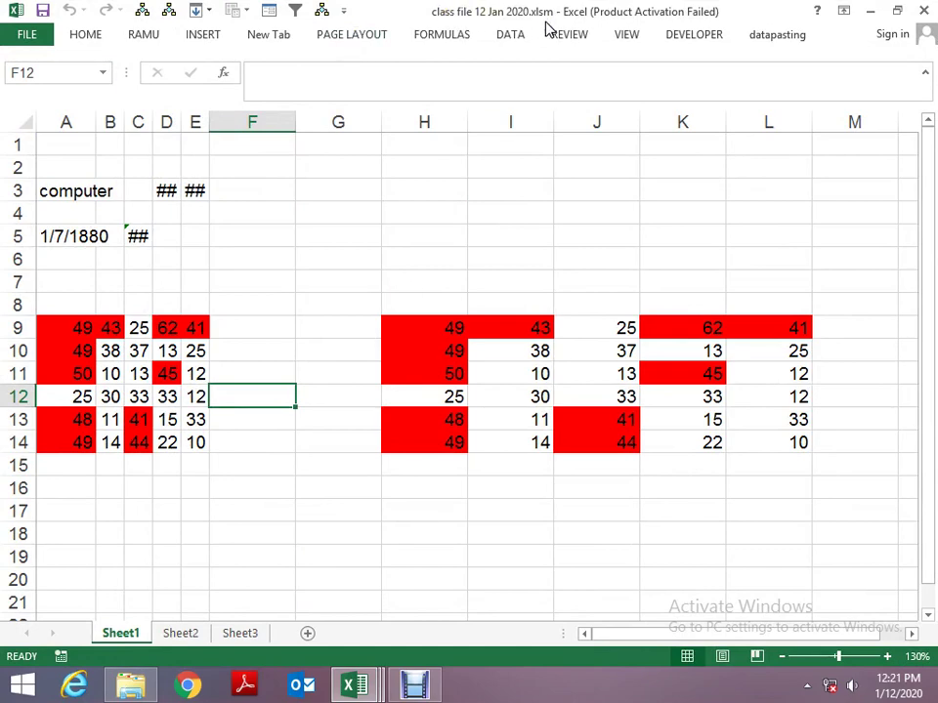
# Maximise the VBA editor and move down toward Sub tt.
pyautogui.hotkey('alt', 'Tab')
pyautogui.press('super+Up')
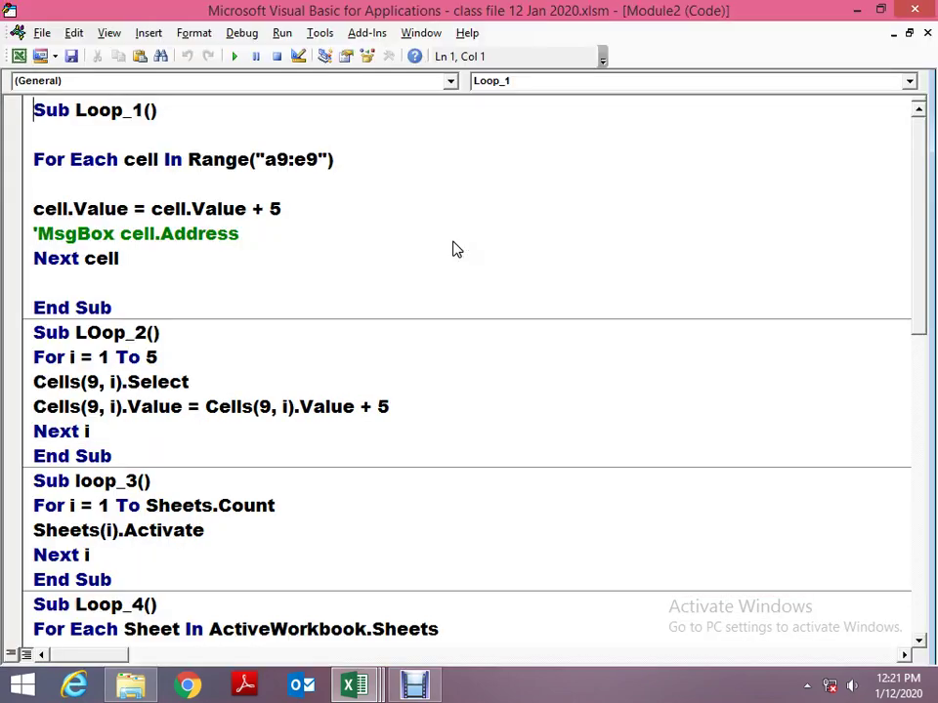
pyautogui.press('Down')
pyautogui.press('Down')
pyautogui.press('Down')
pyautogui.press('Down')
pyautogui.press('Down')
pyautogui.press('Down')
pyautogui.press('Down')
pyautogui.press('Down')
pyautogui.press('Down')
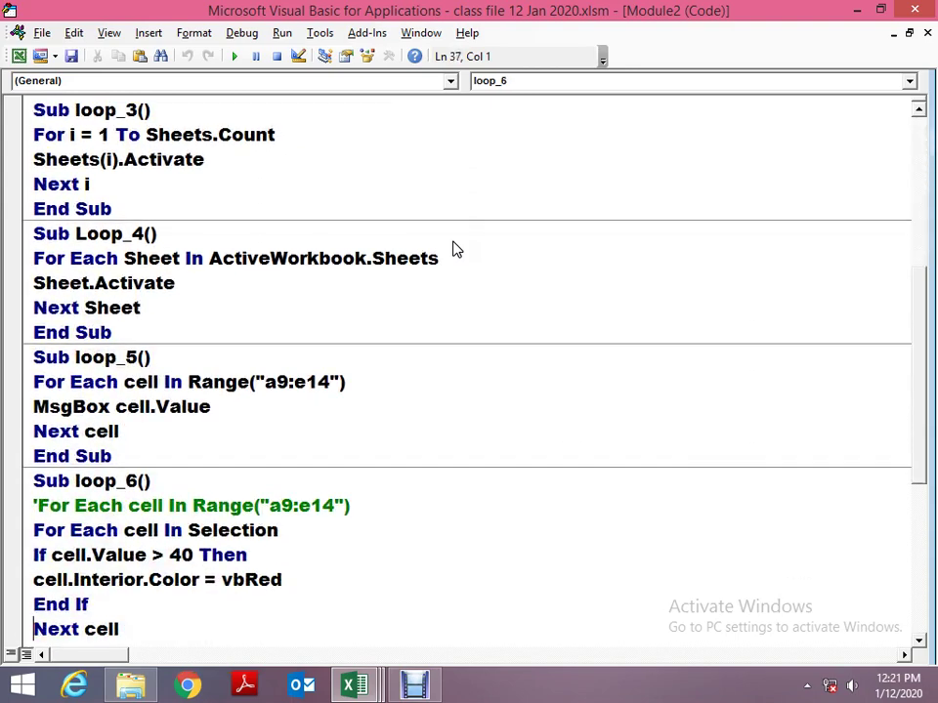
pyautogui.press('Down')
pyautogui.press('Down')
pyautogui.press('Down')
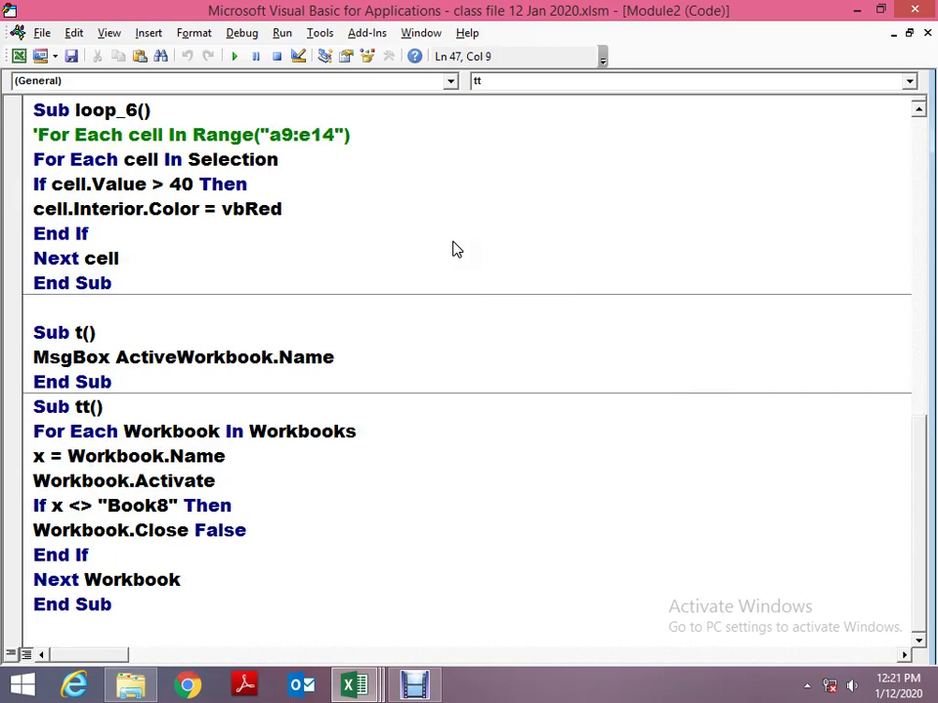
# Add 'Or x <>' to the If line and copy the class file's full name from Explorer.
pyautogui.write('o ')
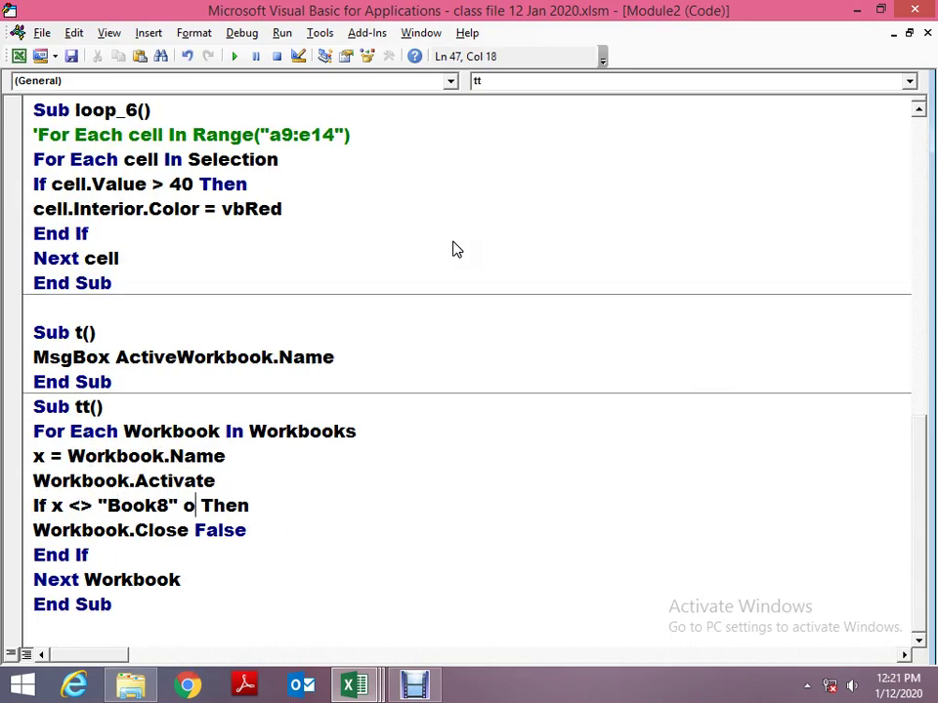
pyautogui.write('r x<>')
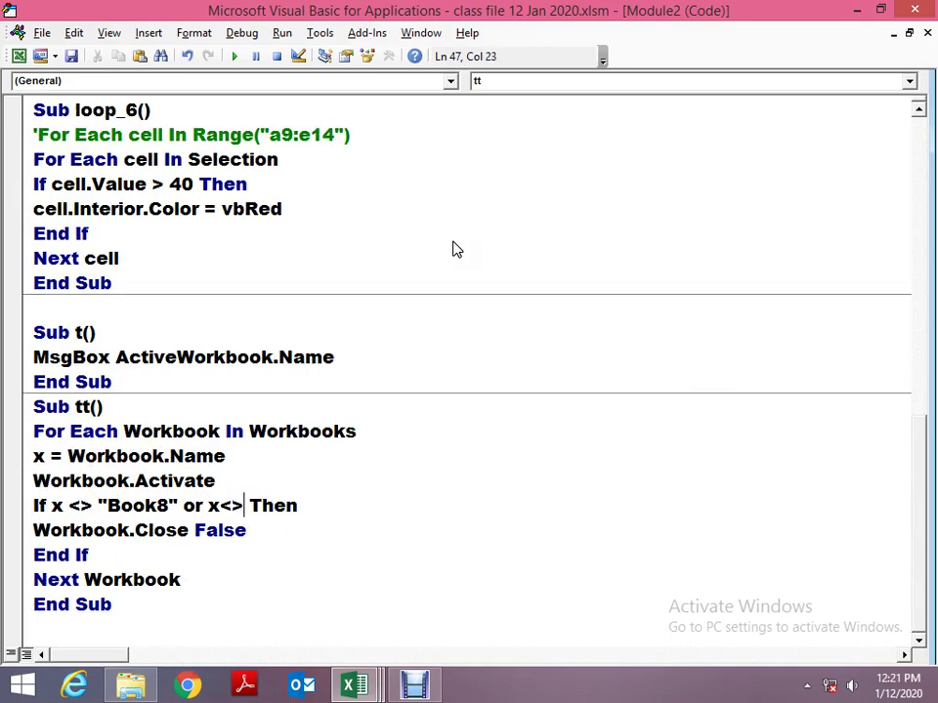
pyautogui.hotkey('alt', 'F11')
pyautogui.hotkey('alt', 'Tab')
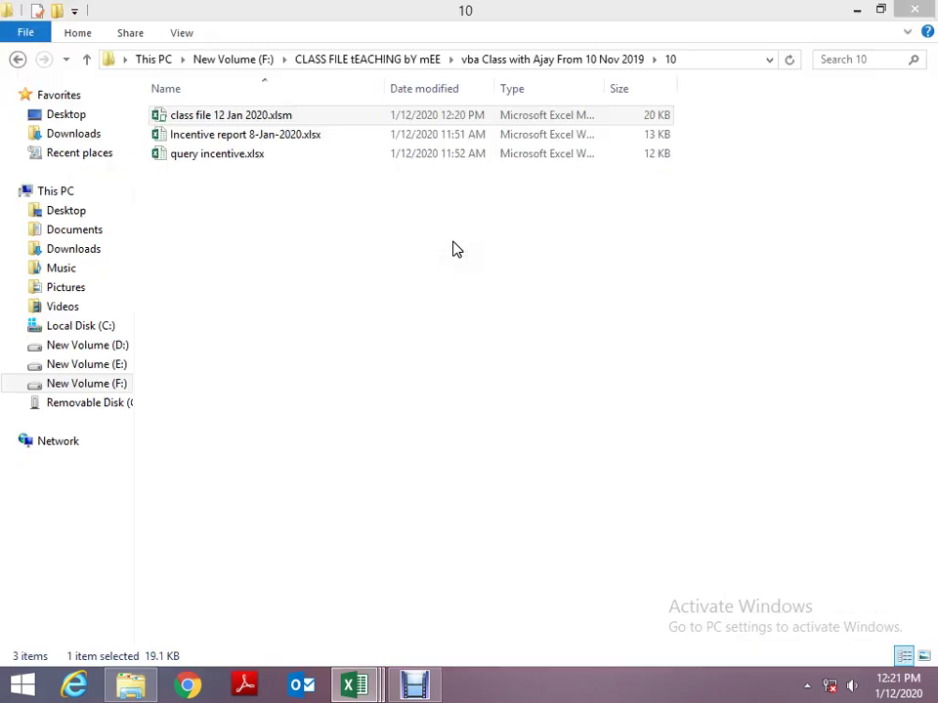
pyautogui.press('F2')
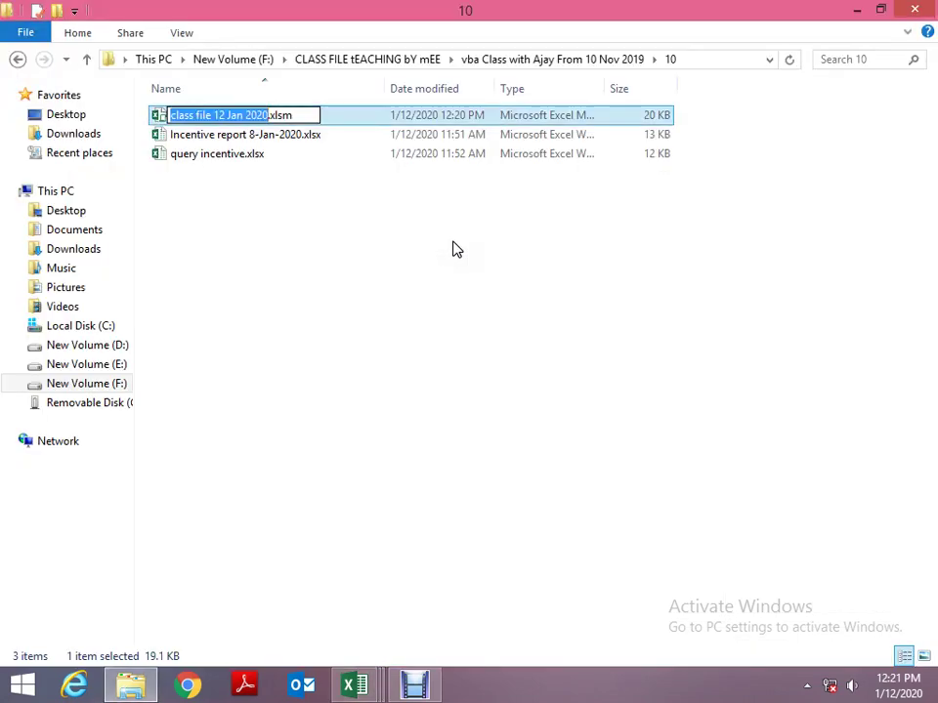
pyautogui.hotkey('ctrl', 'a')
pyautogui.hotkey('ctrl', 'c')
pyautogui.press('Escape')
pyautogui.hotkey('alt', 'Tab')
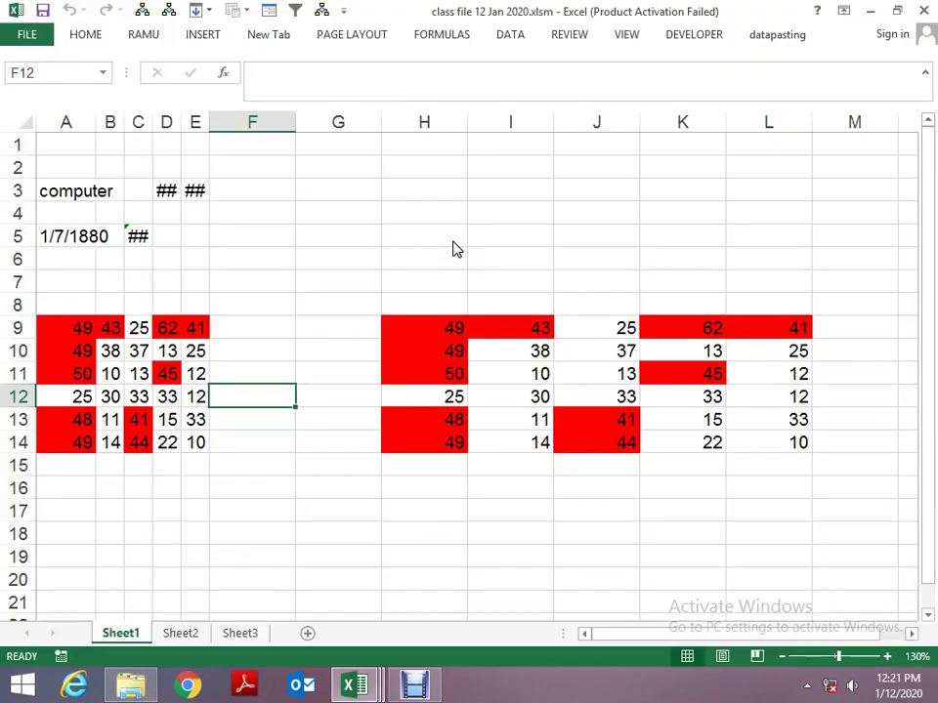
pyautogui.hotkey('alt', 'F11')
# Paste "class file 12 Jan 2020.xlsm" in quotes to complete the If condition.
pyautogui.write('"Book8" or x<>" Then')
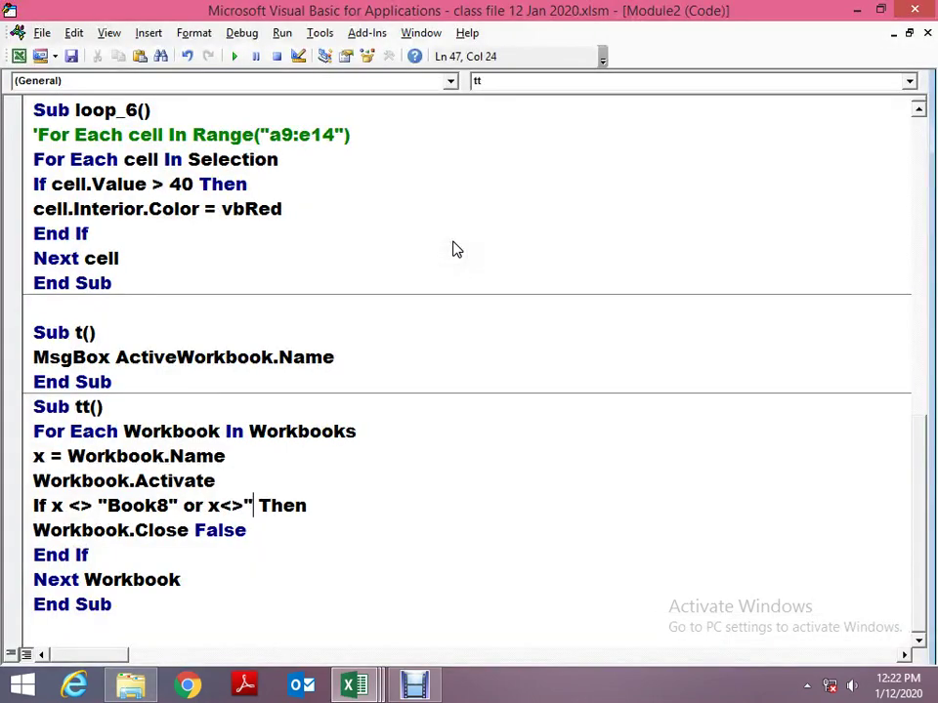
pyautogui.hotkey('ctrl', 'v')
pyautogui.write('"')
pyautogui.press('Down')
pyautogui.press('Up')
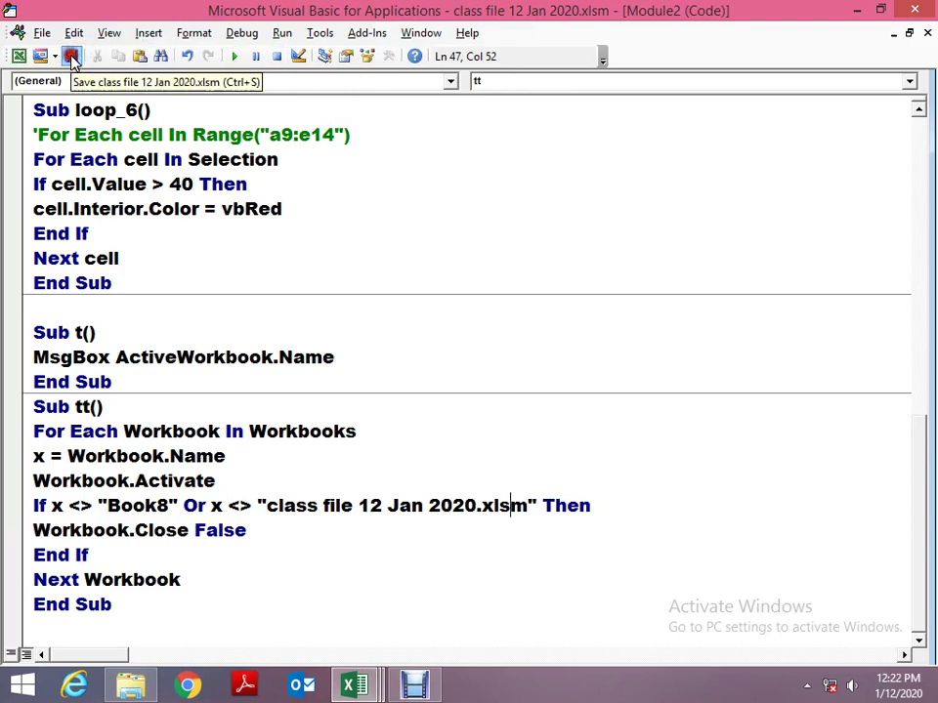
# Float the editor and step through tt with F8 so Book2 and Book3 close unsaved.
pyautogui.click(880, 10)
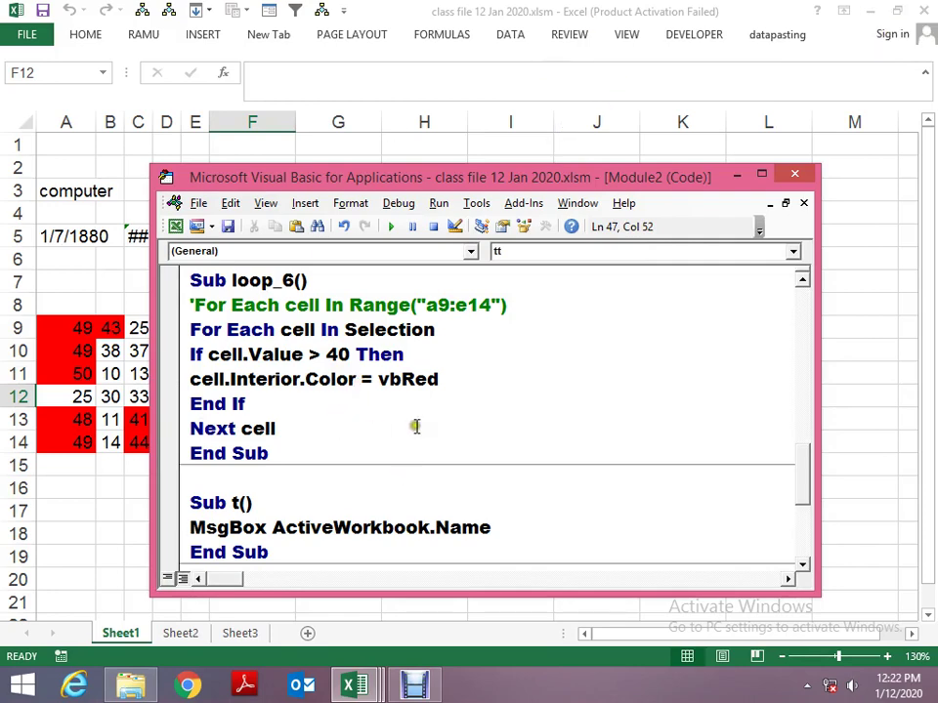
pyautogui.scroll(-2, 425, 440)
pyautogui.scroll(-1, 530, 510)
pyautogui.click(487, 426)
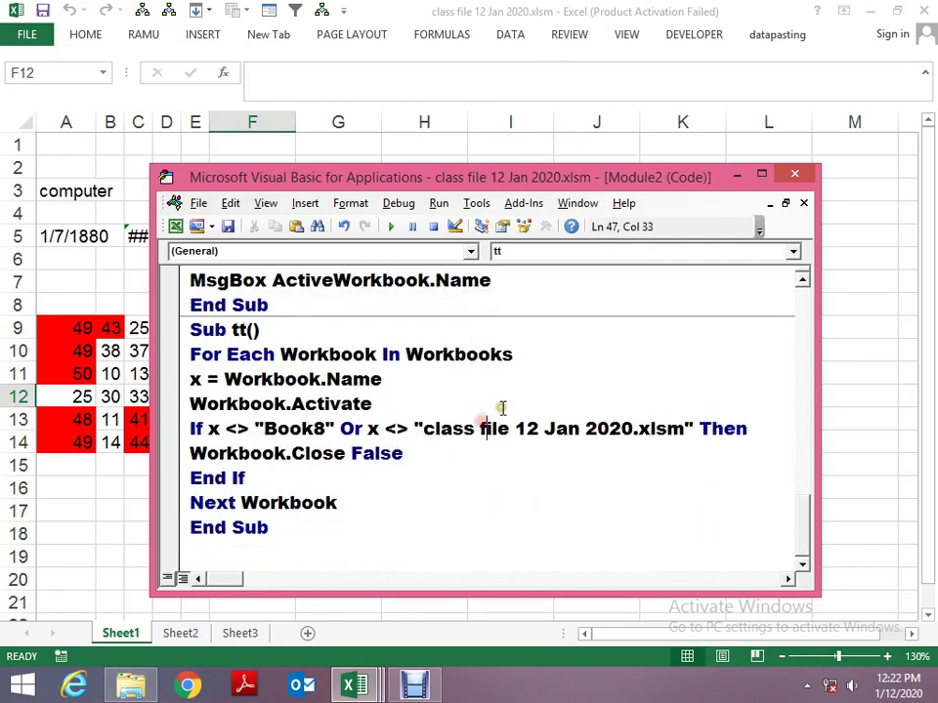
pyautogui.press('F8')
pyautogui.press('F8')
pyautogui.press('F8')
pyautogui.press('F8')
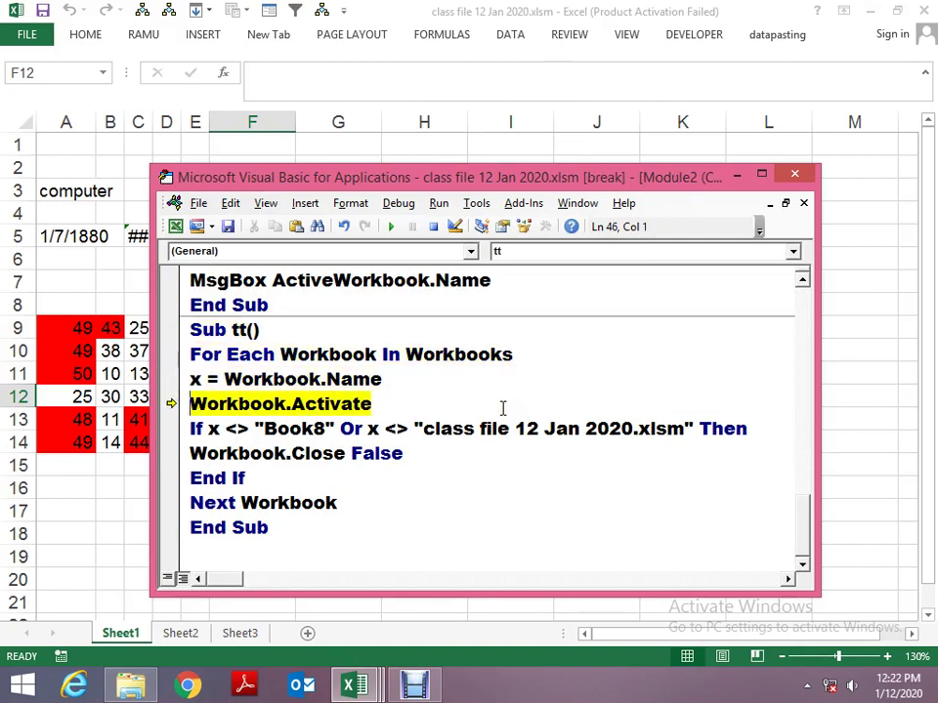
pyautogui.press('F8')
pyautogui.press('F8')
pyautogui.press('F8')
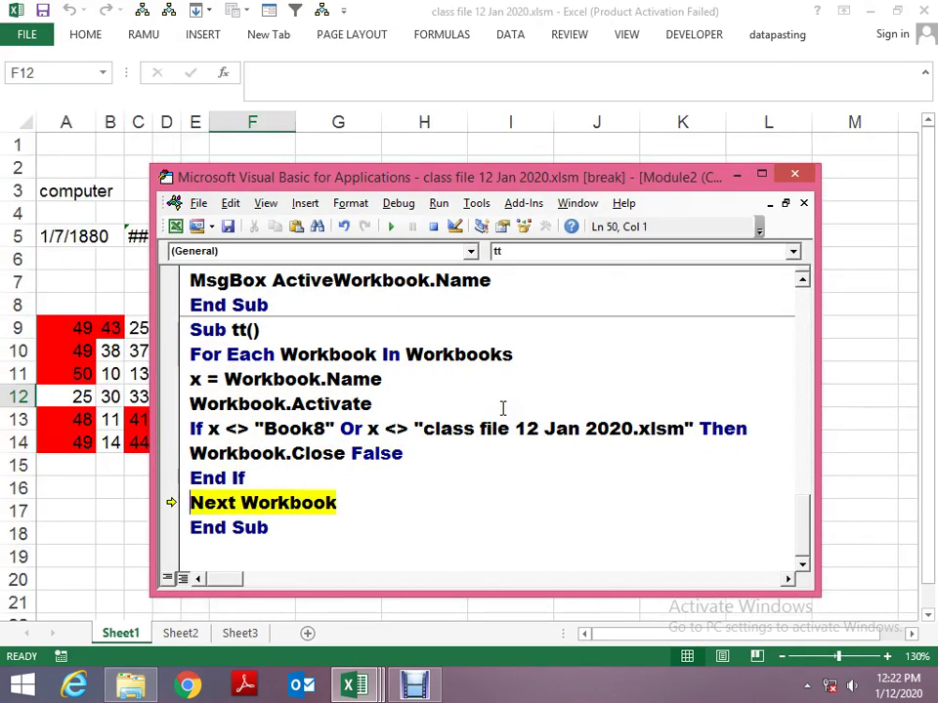
pyautogui.press('F8')
pyautogui.press('F8')
pyautogui.press('F8')
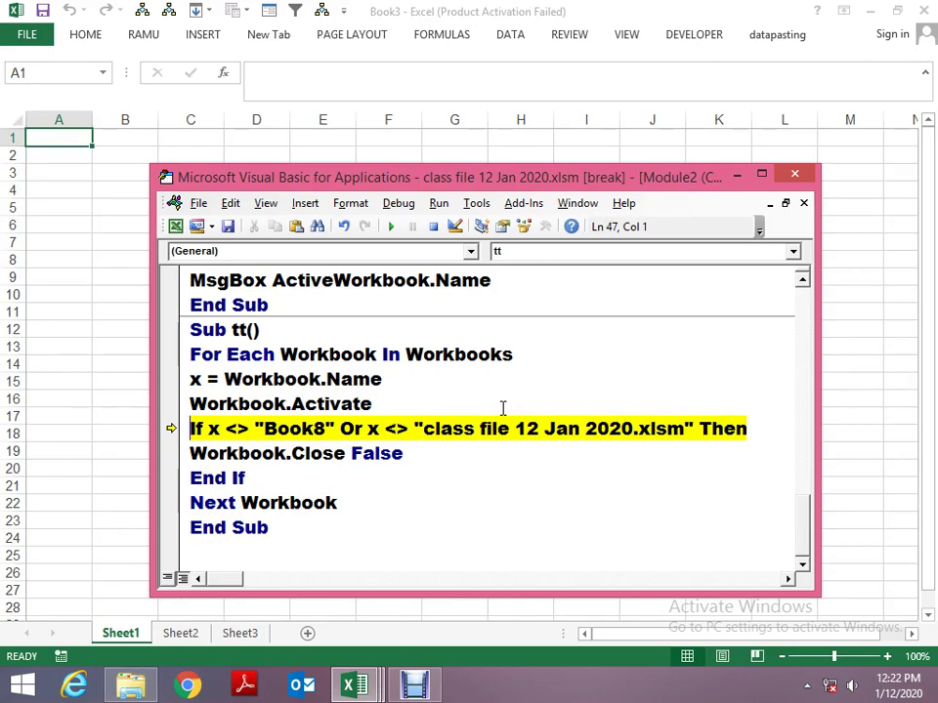
pyautogui.press('F8')
pyautogui.press('F8')
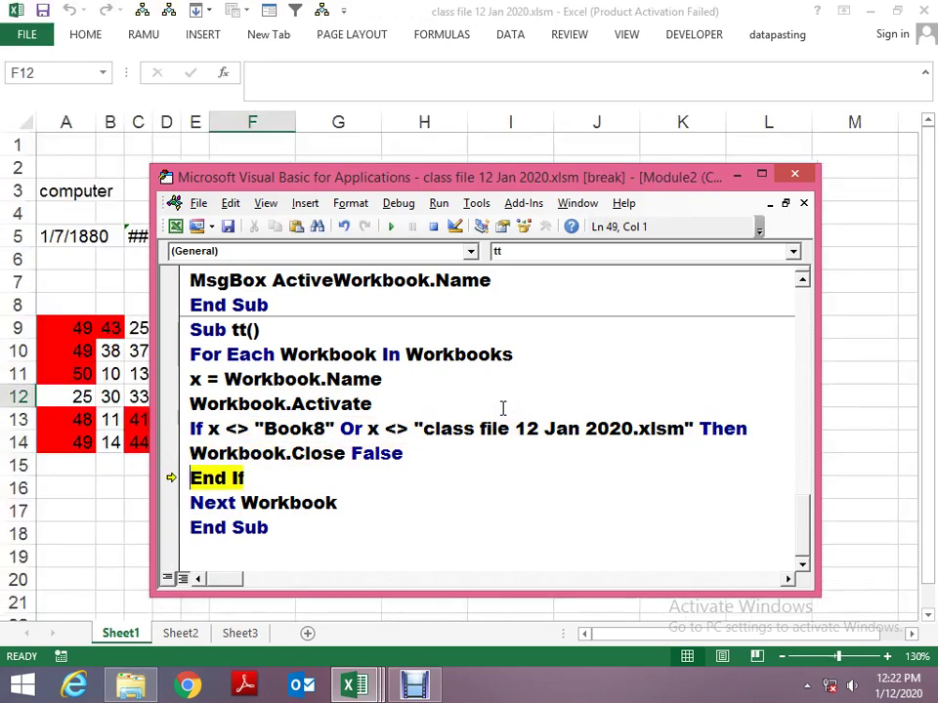
pyautogui.press('F8')
pyautogui.press('F8')
pyautogui.press('F8')
pyautogui.press('F8')
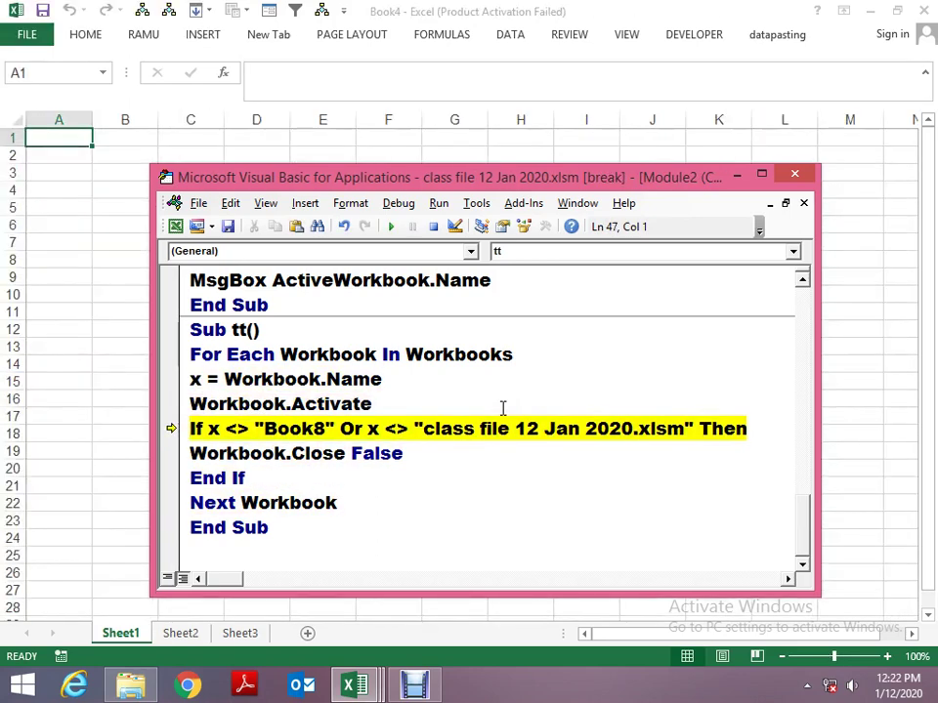
pyautogui.press('F8')
pyautogui.press('F8')
pyautogui.press('F8')
pyautogui.press('F8')
pyautogui.press('F8')
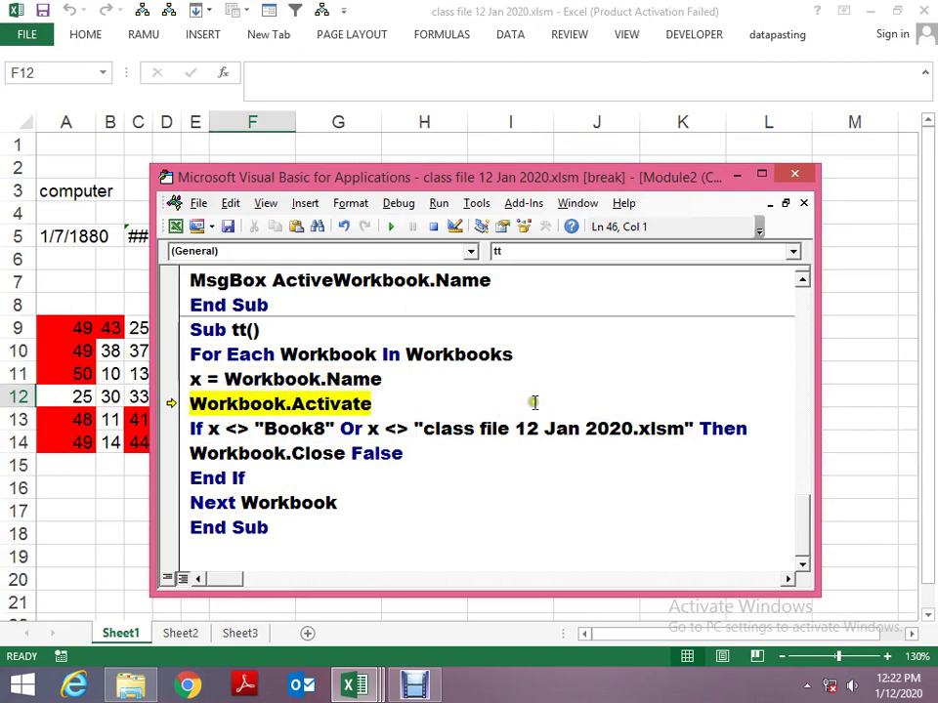
# Bring class file 12 Jan 2020.xlsm's Sheet1 to the front from the taskbar window list.
pyautogui.click(349, 687)
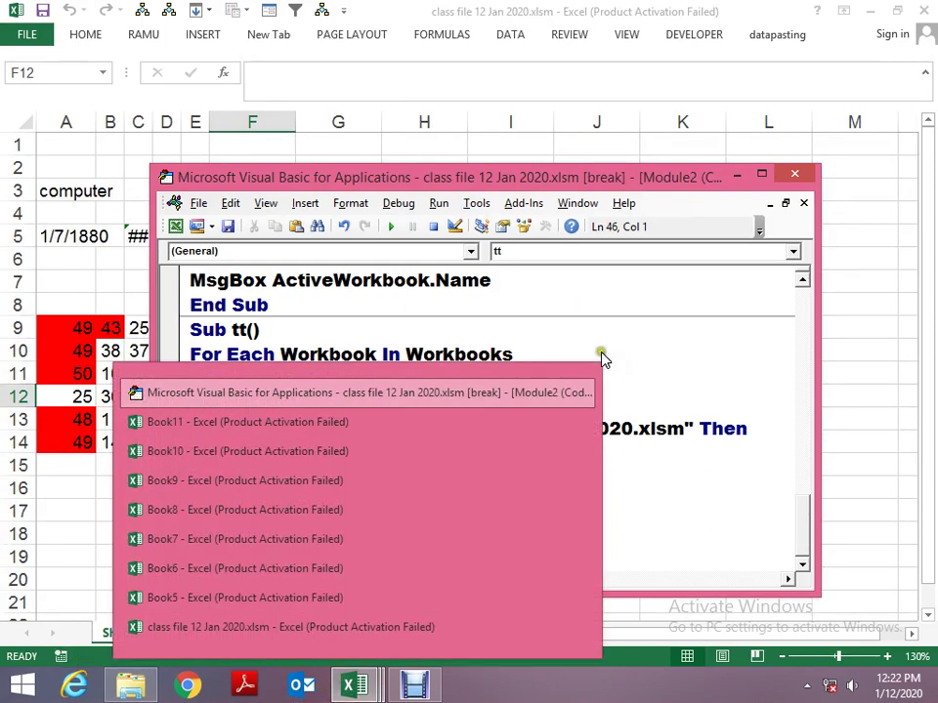
pyautogui.click(603, 350)
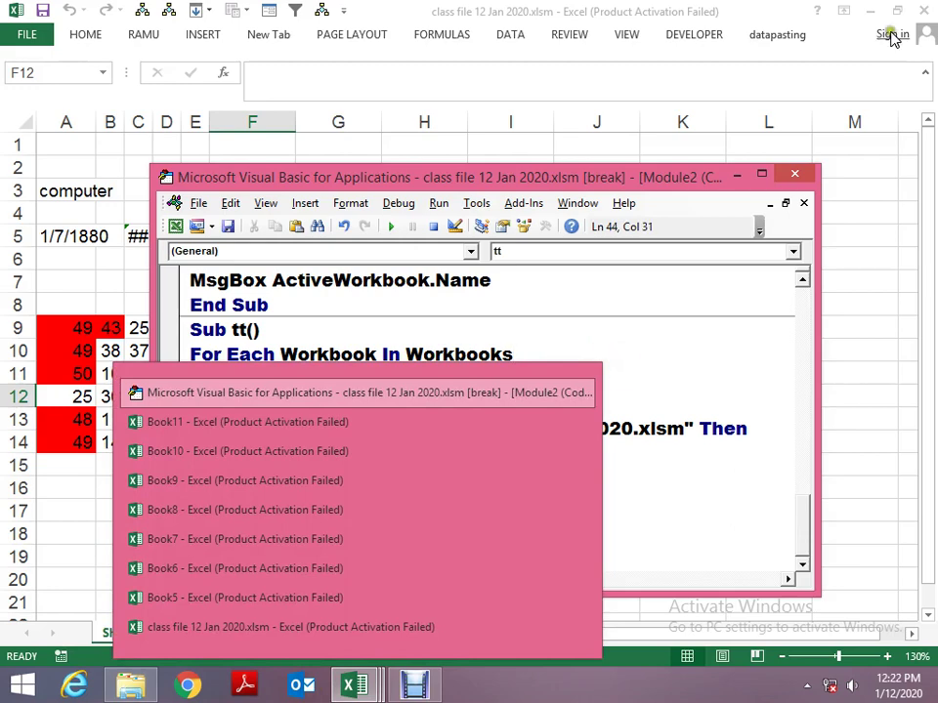
pyautogui.click(689, 427)
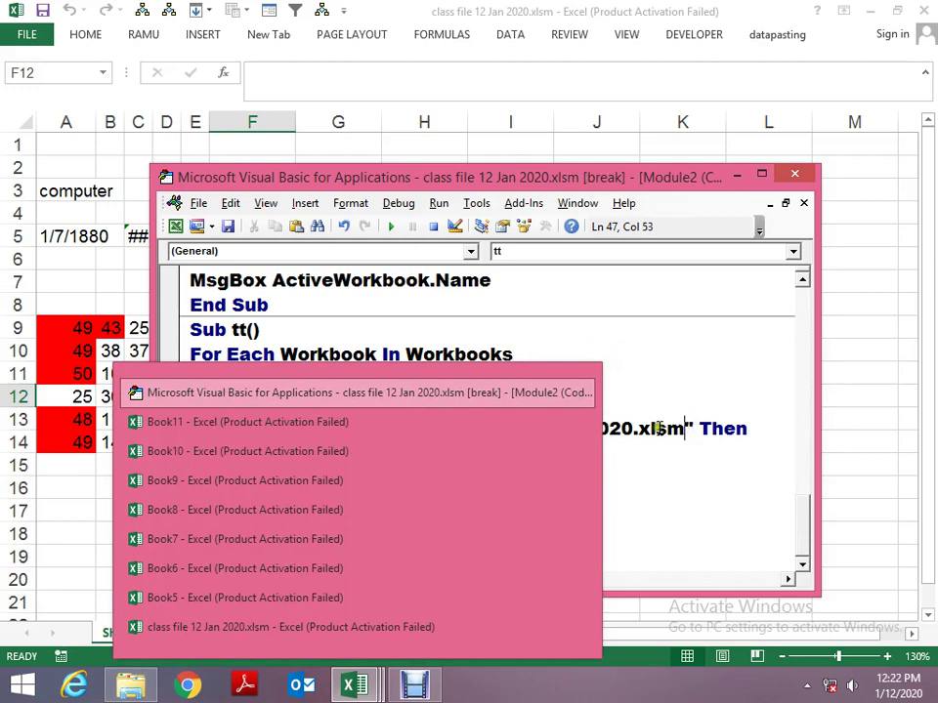
pyautogui.click(655, 428)
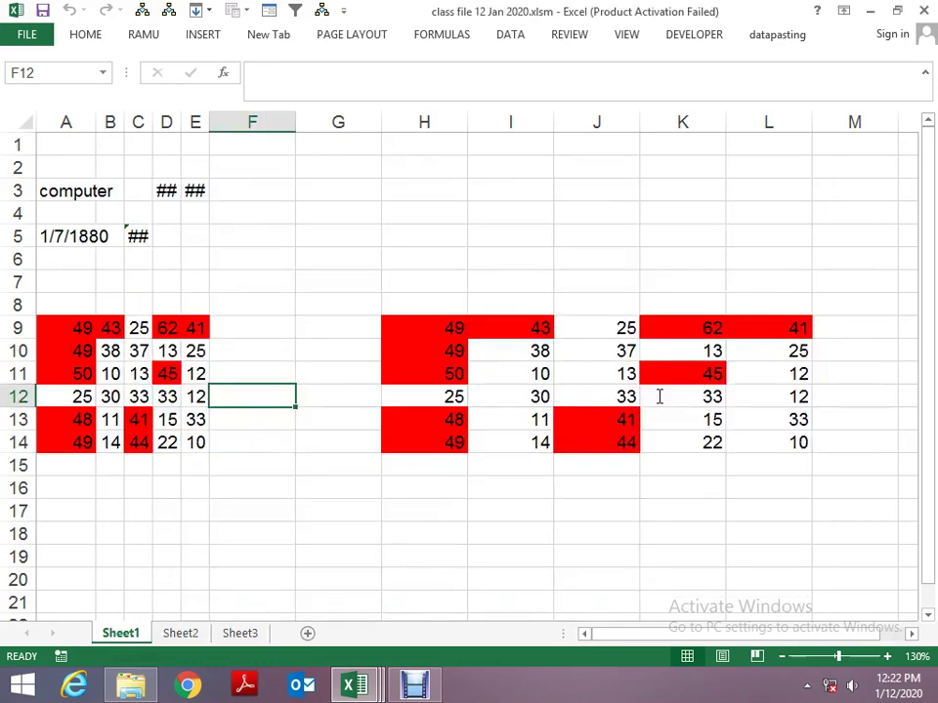
# Finish the macro with F5, then close the empty VBA editor and Excel.
pyautogui.press('F5')
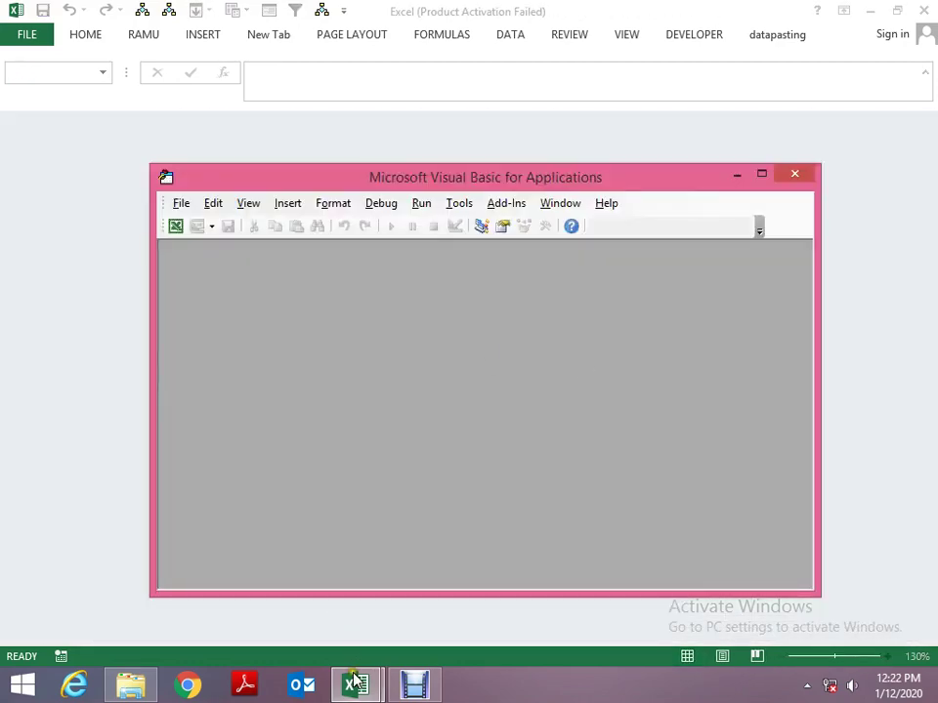
pyautogui.moveTo(358, 682)
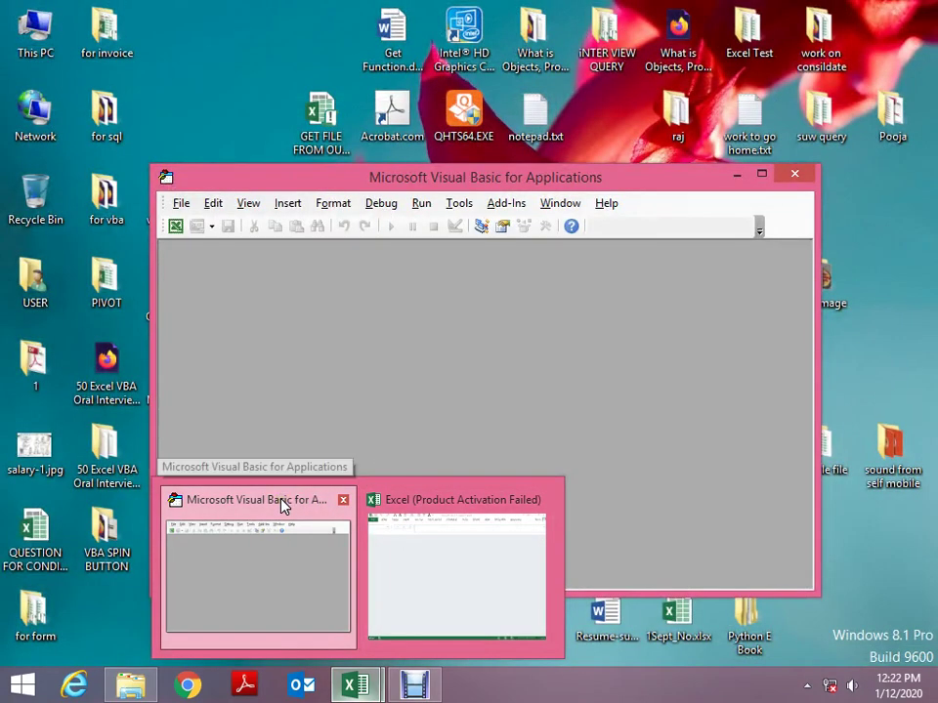
pyautogui.click(282, 502)
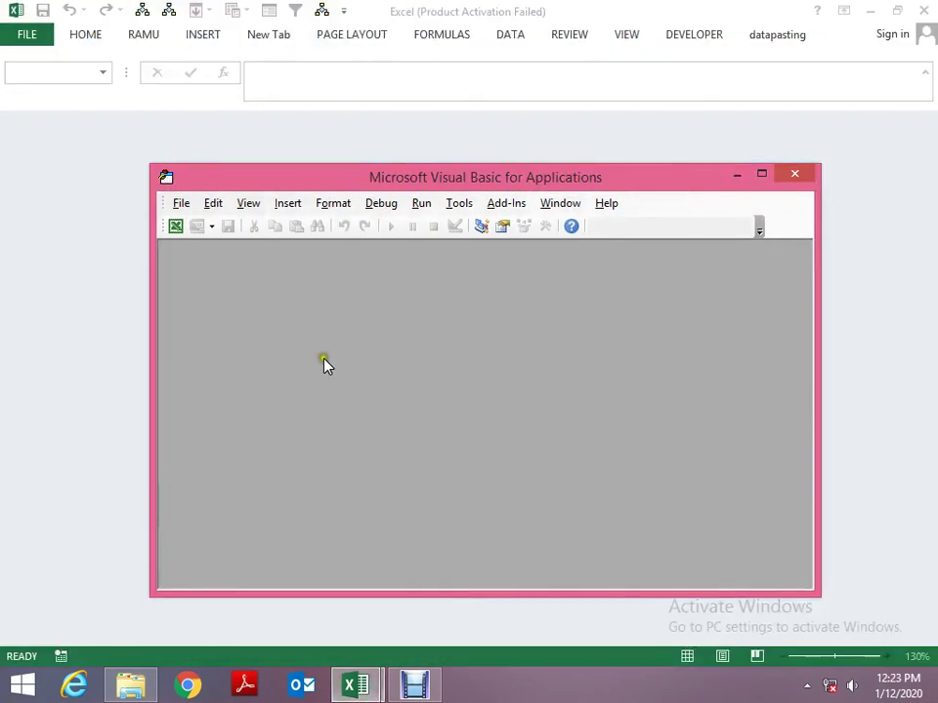
pyautogui.click(806, 179)
pyautogui.click(923, 12)
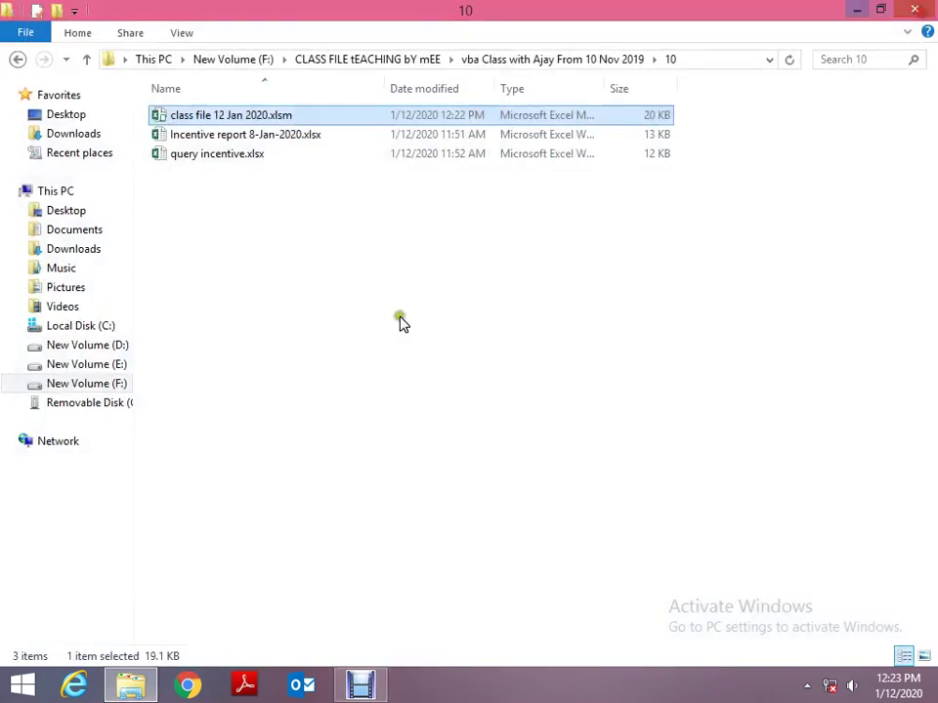
# Reopen class file 12 Jan 2020.xlsm, dismiss the activation notice, and open the VBA editor.
pyautogui.doubleClick(261, 115)
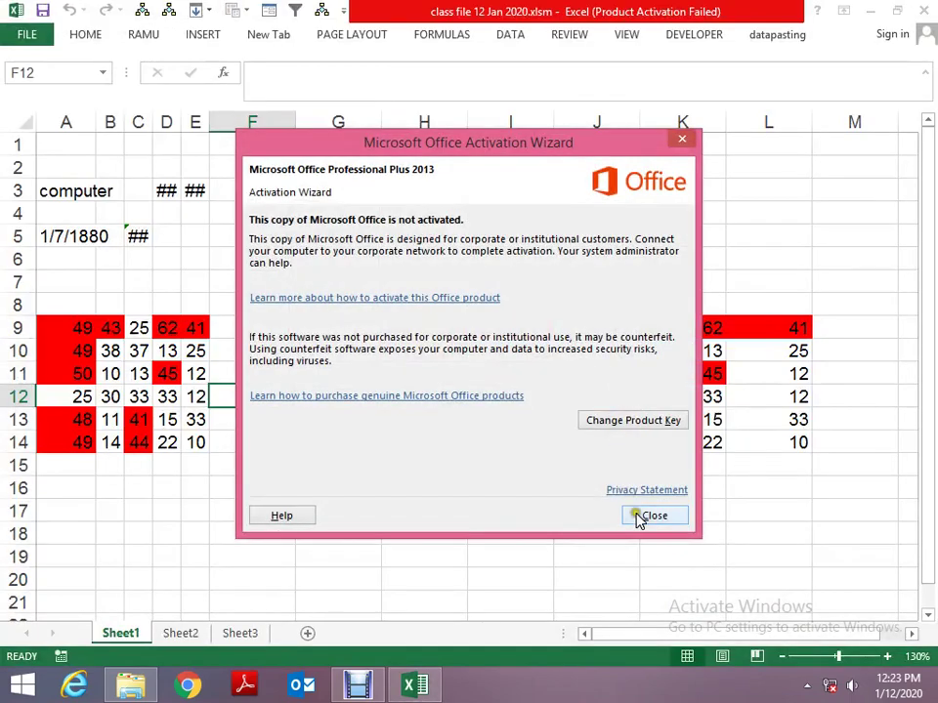
pyautogui.click(637, 516)
pyautogui.hotkey('alt', 'F11')
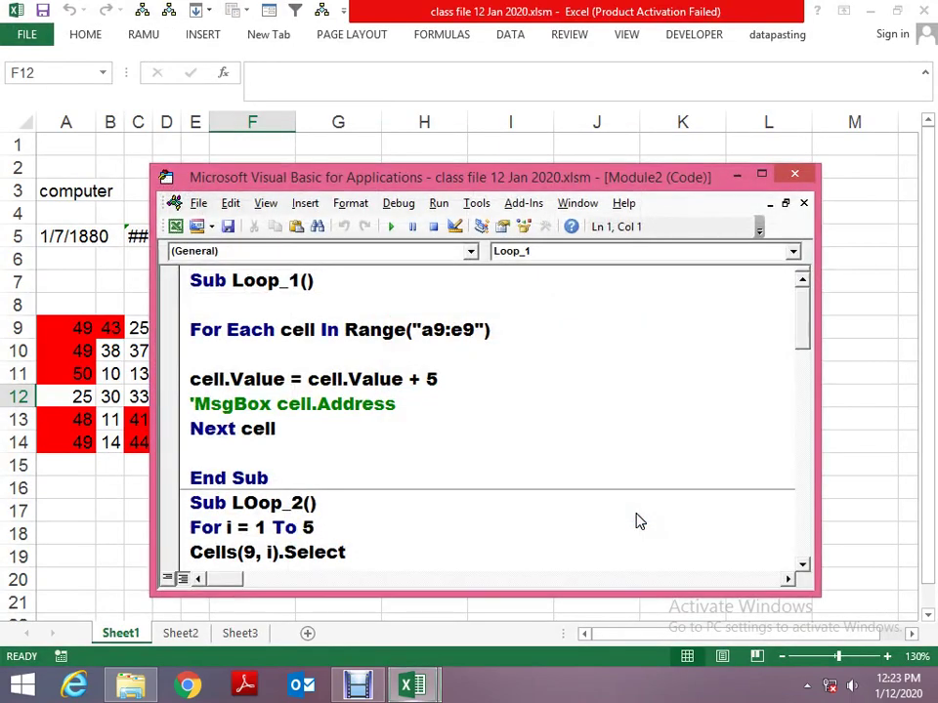
# Maximise the VBA editor and scroll down to Sub tt in Module2.
pyautogui.click(758, 168)
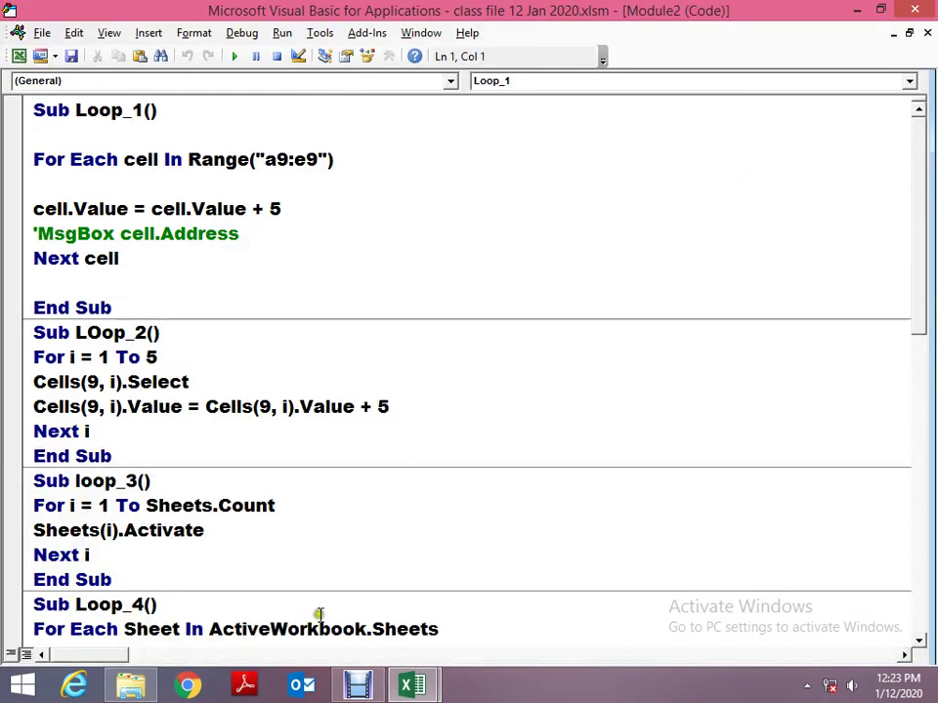
pyautogui.scroll(-6, 293, 555)
pyautogui.scroll(-4, 294, 555)
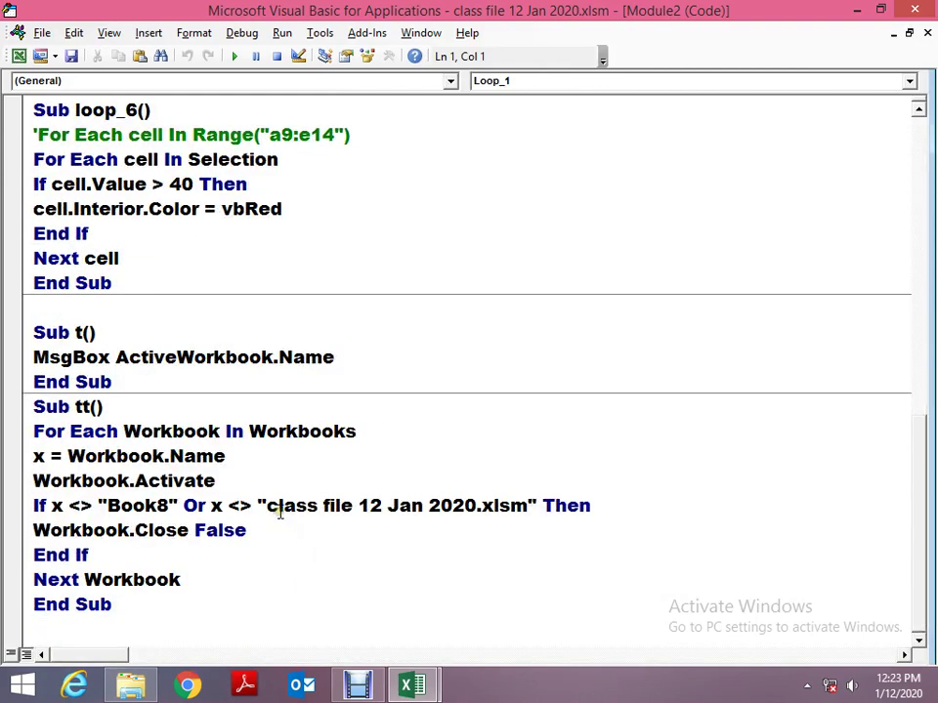
pyautogui.hotkey('alt', 'Tab')
pyautogui.hotkey('alt', 'Tab')
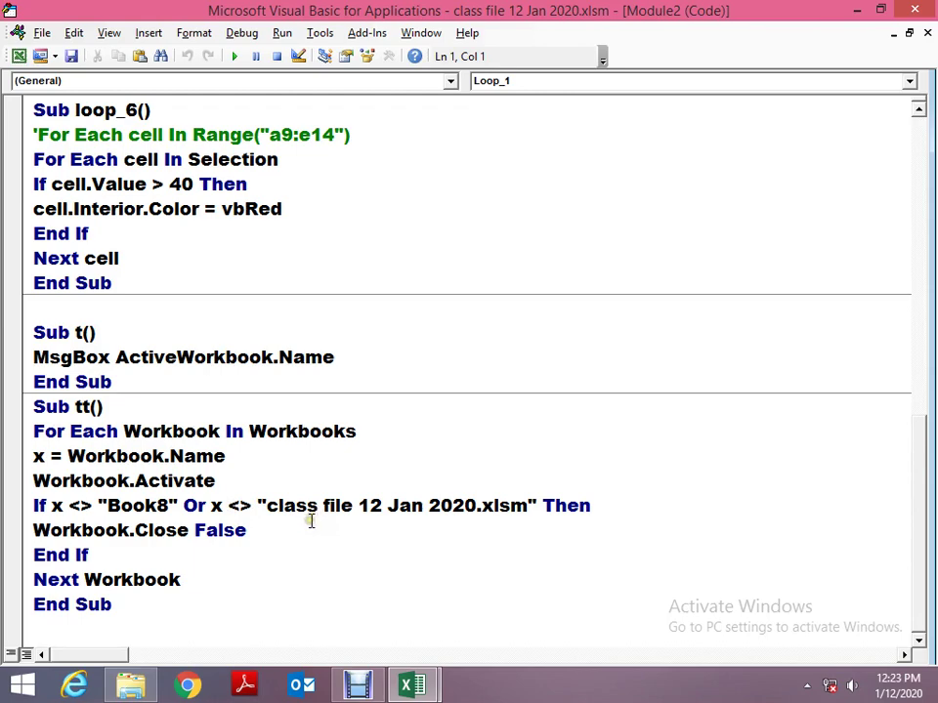
# Switch between the open workbooks and bring the macro code editor back at normal size.
pyautogui.click(889, 11)
pyautogui.hotkey('alt', 'F11')
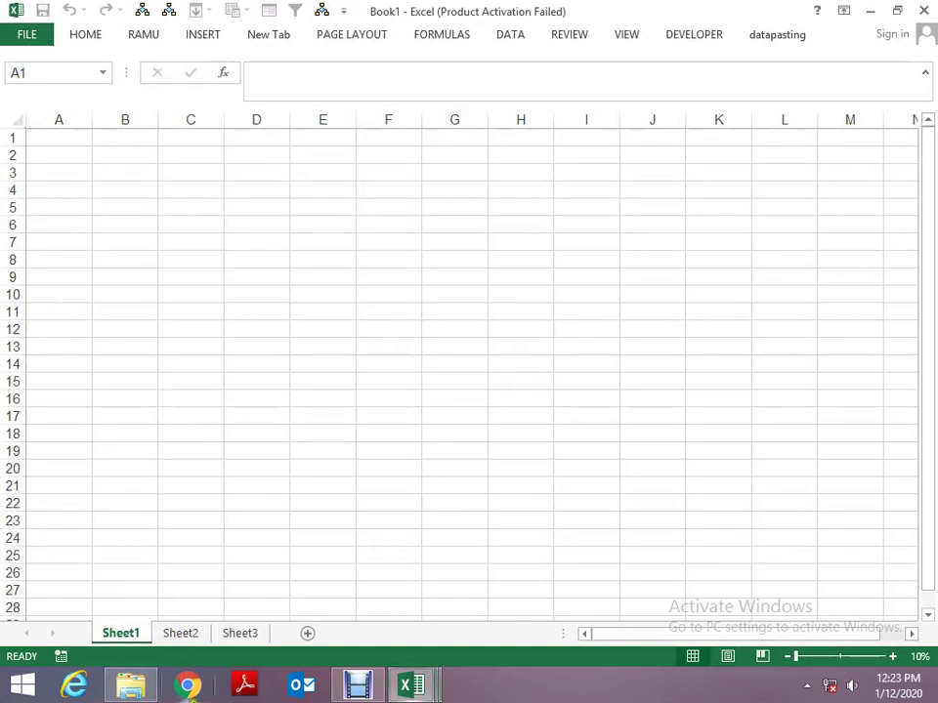
pyautogui.click(410, 687)
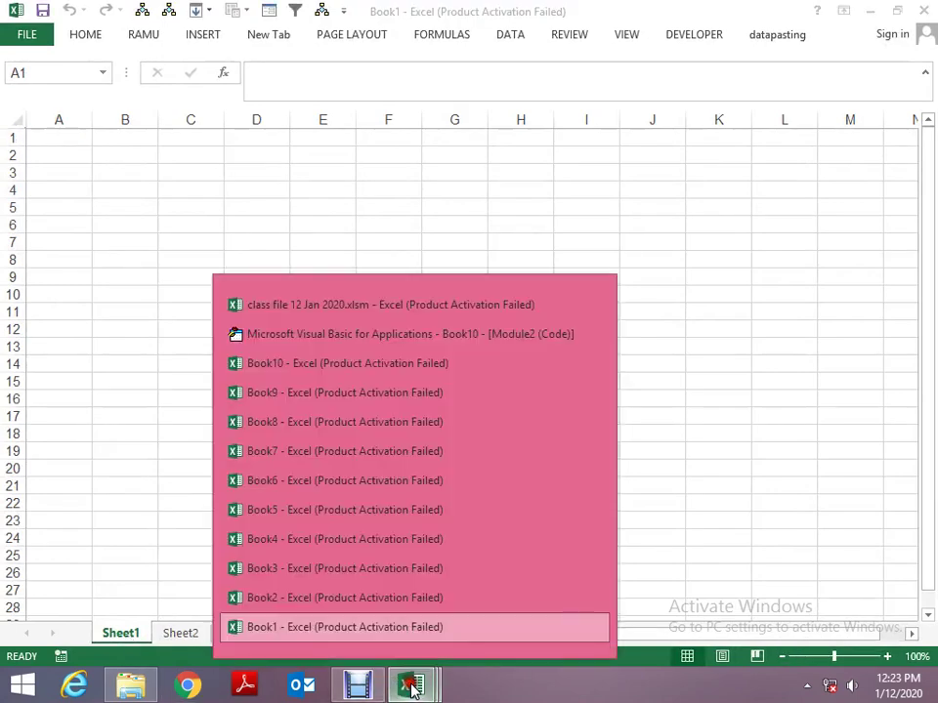
pyautogui.click(458, 363)
pyautogui.hotkey('alt', 'Tab')
pyautogui.hotkey('alt', 'Tab')
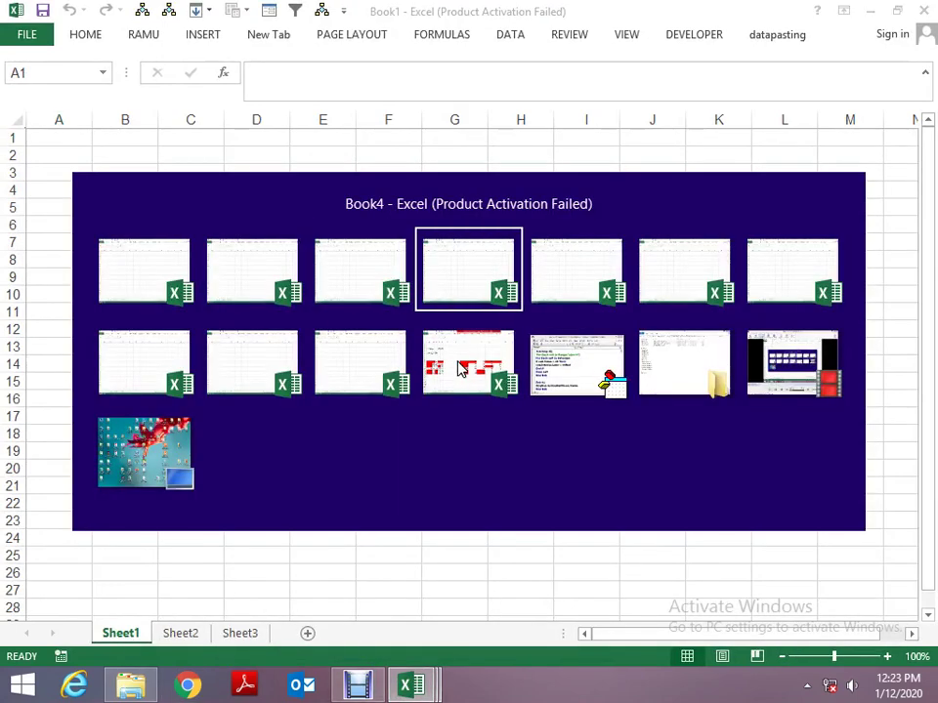
pyautogui.click(396, 690)
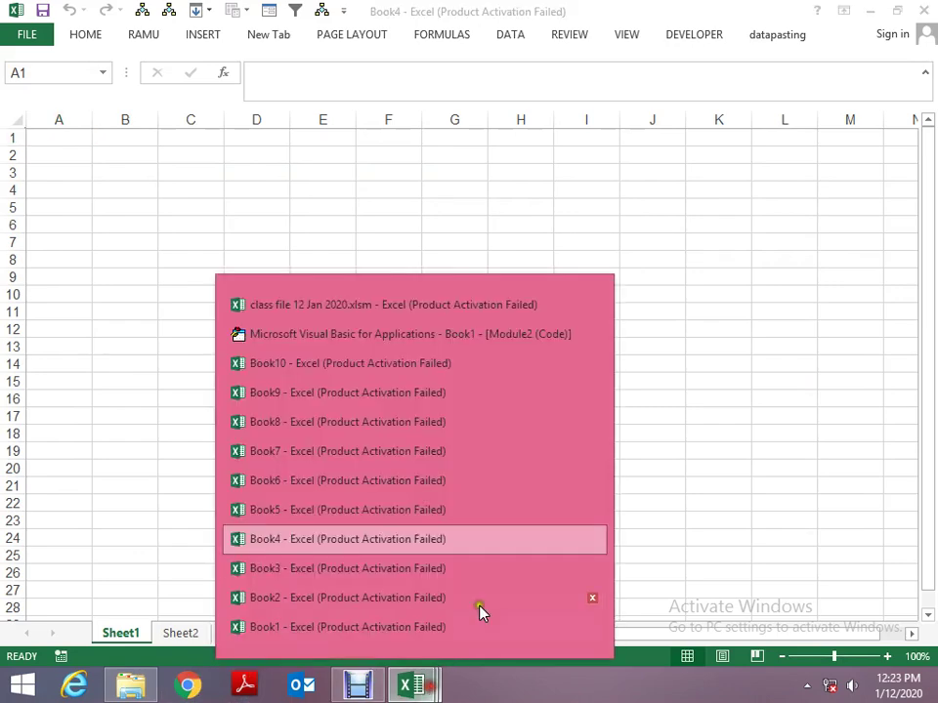
pyautogui.click(342, 337)
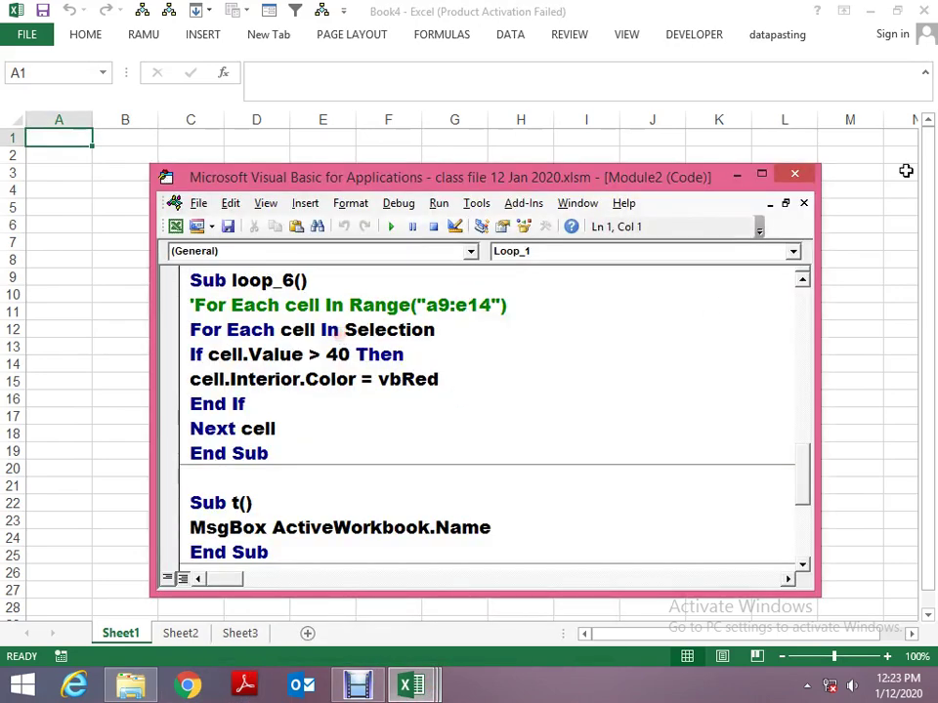
pyautogui.click(758, 172)
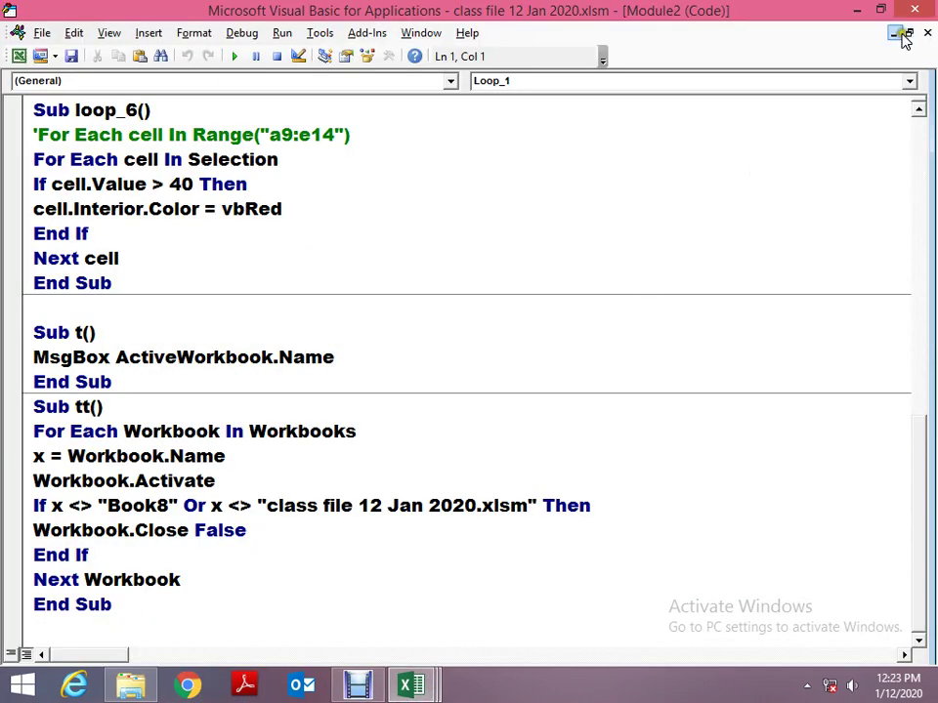
pyautogui.click(880, 9)
pyautogui.scroll(-3, 494, 390)
# Step through the tt macro's workbook loop with F8, then return to Book1.
pyautogui.click(442, 428)
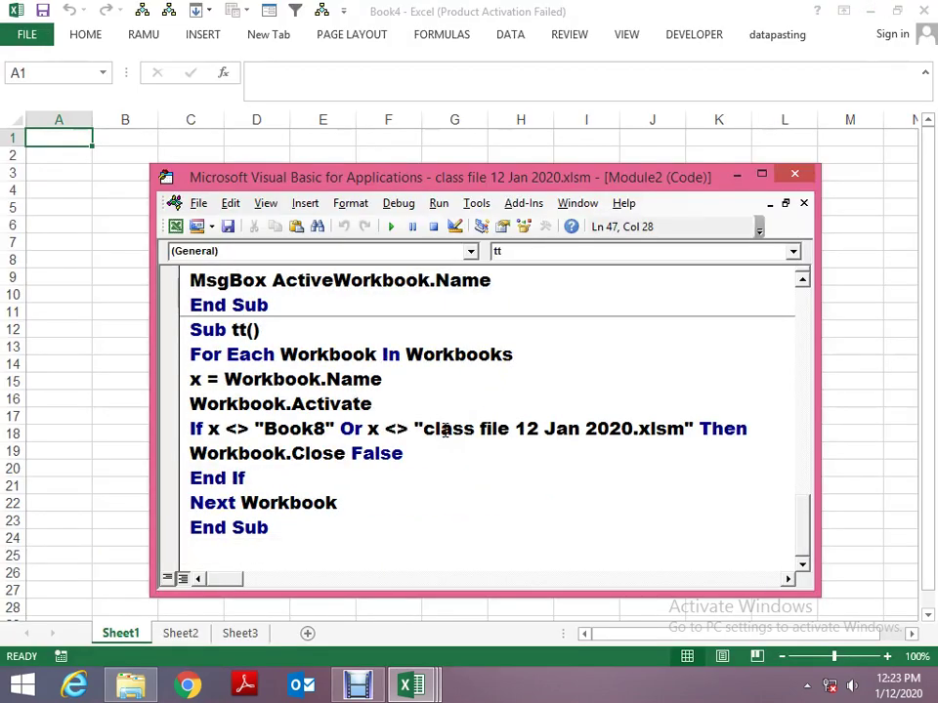
pyautogui.press('F8')
pyautogui.press('F8')
pyautogui.press('F8')
pyautogui.press('F8')
pyautogui.press('F8')
pyautogui.press('F8')
pyautogui.press('F8')
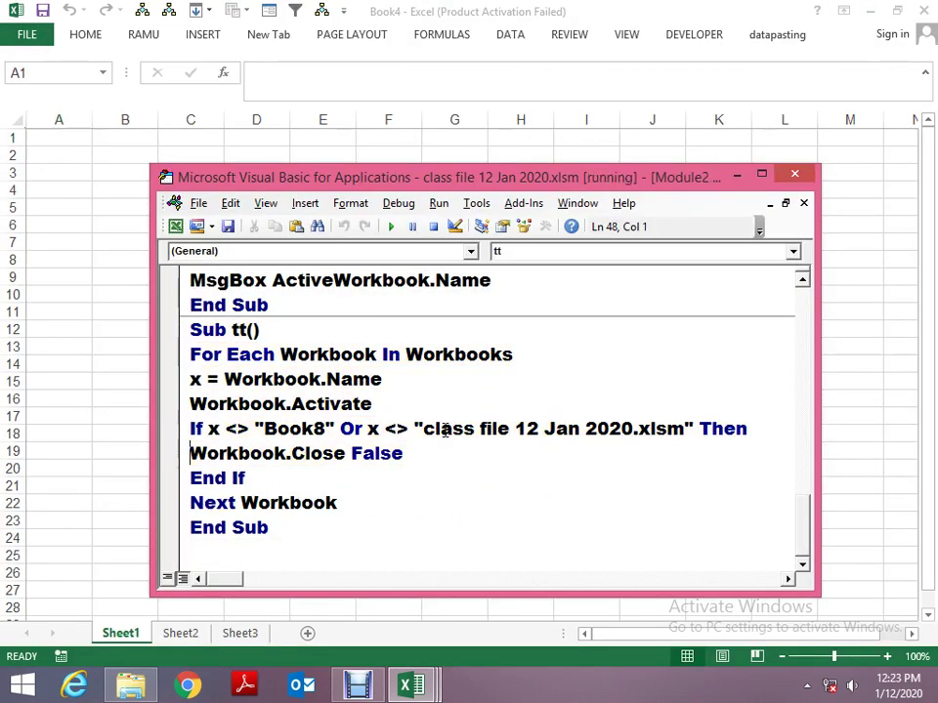
pyautogui.press('F8')
pyautogui.press('F8')
pyautogui.press('F8')
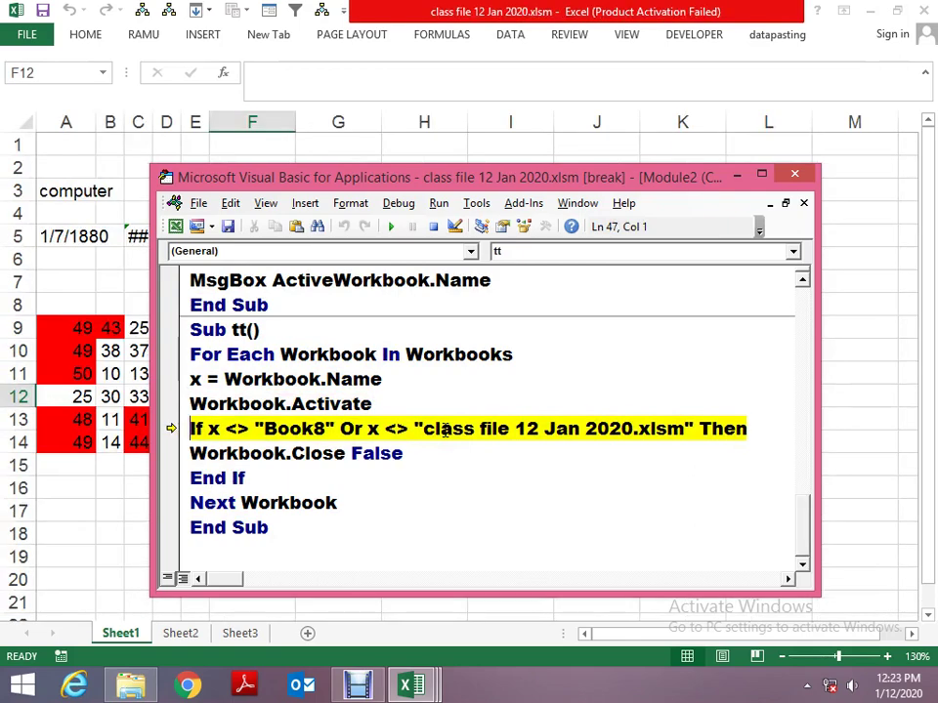
pyautogui.press('F8')
pyautogui.press('F8')
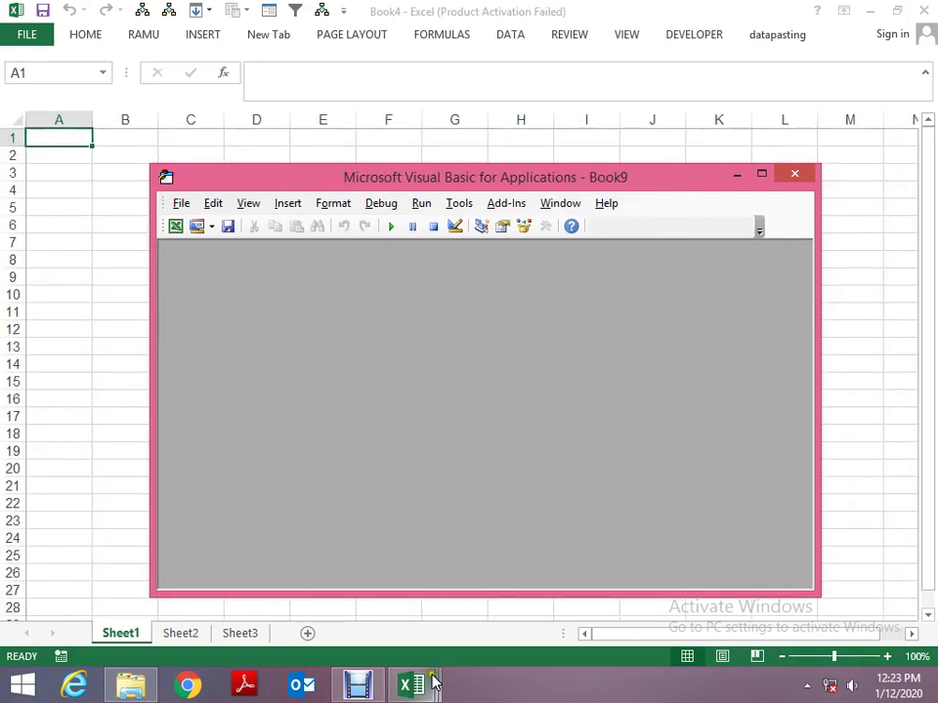
pyautogui.moveTo(434, 686)
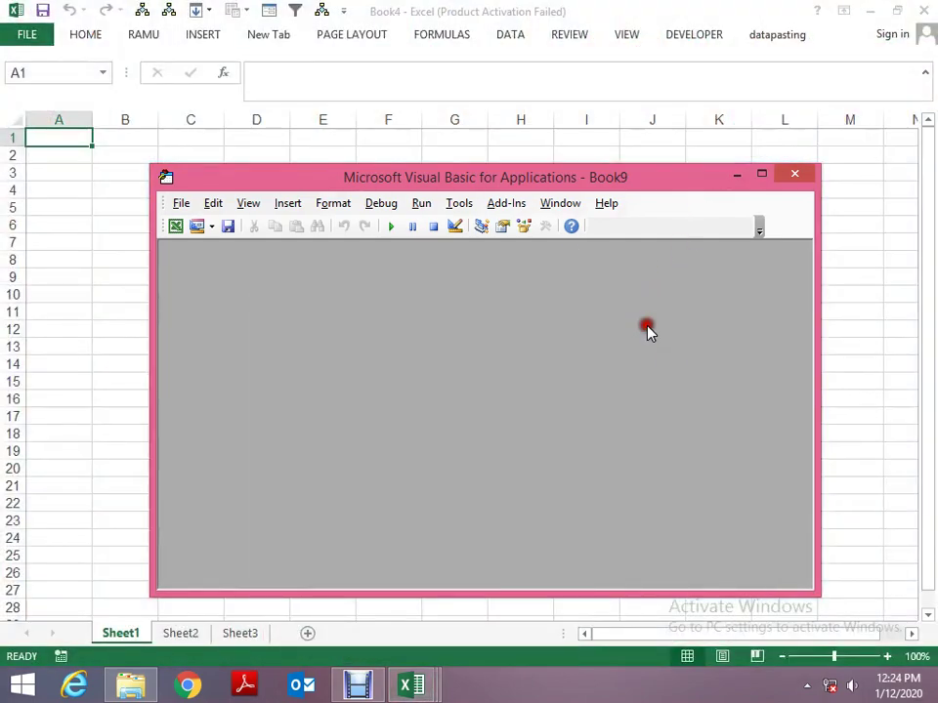
pyautogui.hotkey('alt', 'Tab')
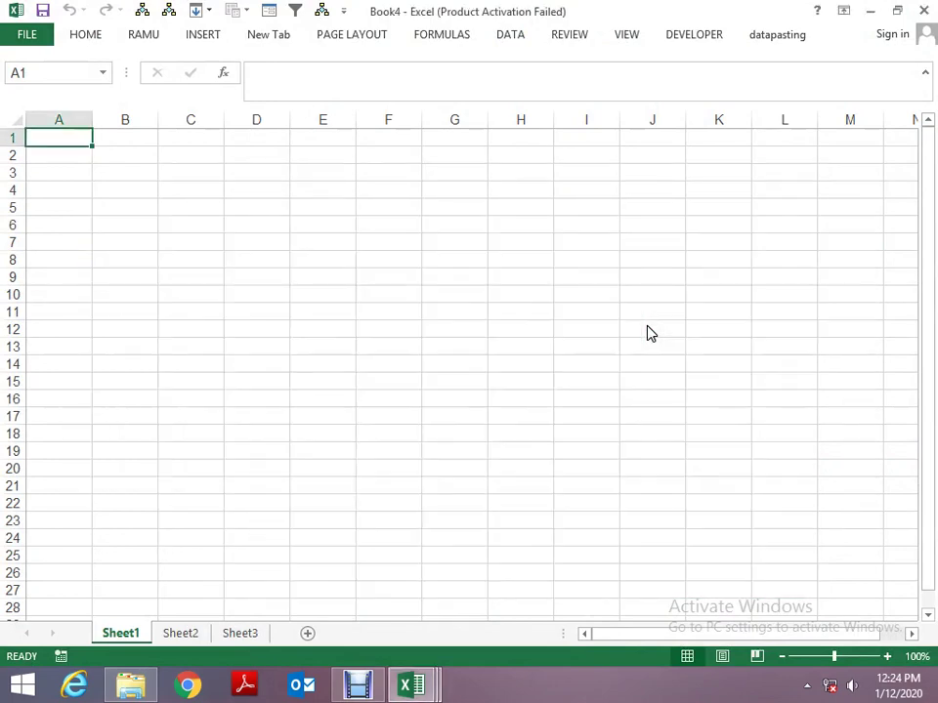
pyautogui.hotkey('alt', 'Tab')
pyautogui.hotkey('alt', 'Tab')
# Close the macro code editor and the class file workbook in Excel.
pyautogui.click(131, 686)
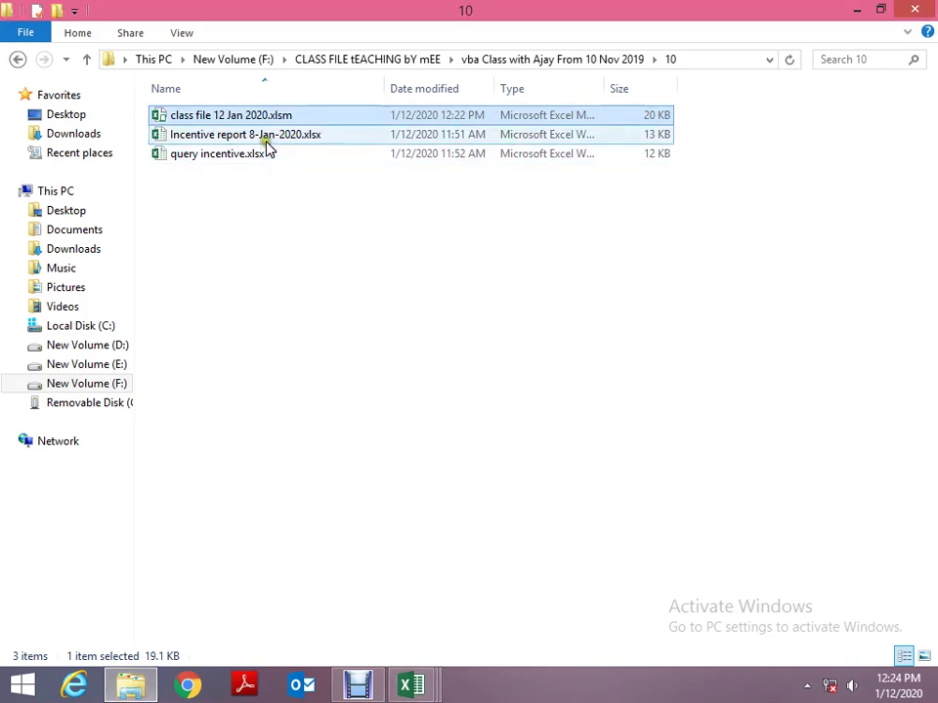
pyautogui.hotkey('alt', 'Tab')
pyautogui.hotkey('alt', 'Tab')
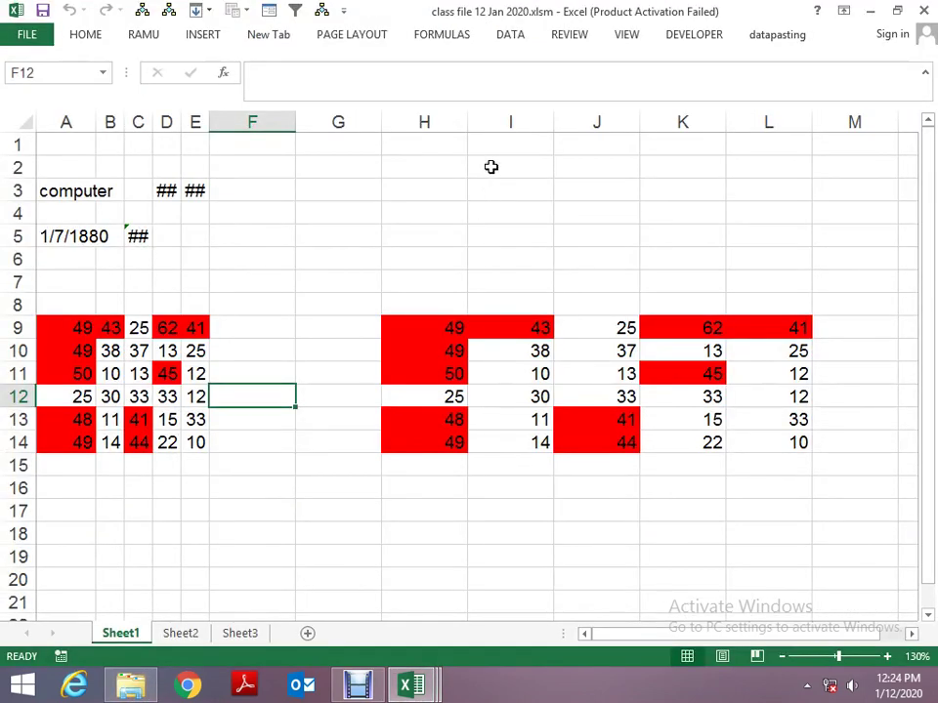
pyautogui.hotkey('alt', 'F11')
pyautogui.scroll(-10, 578, 284)
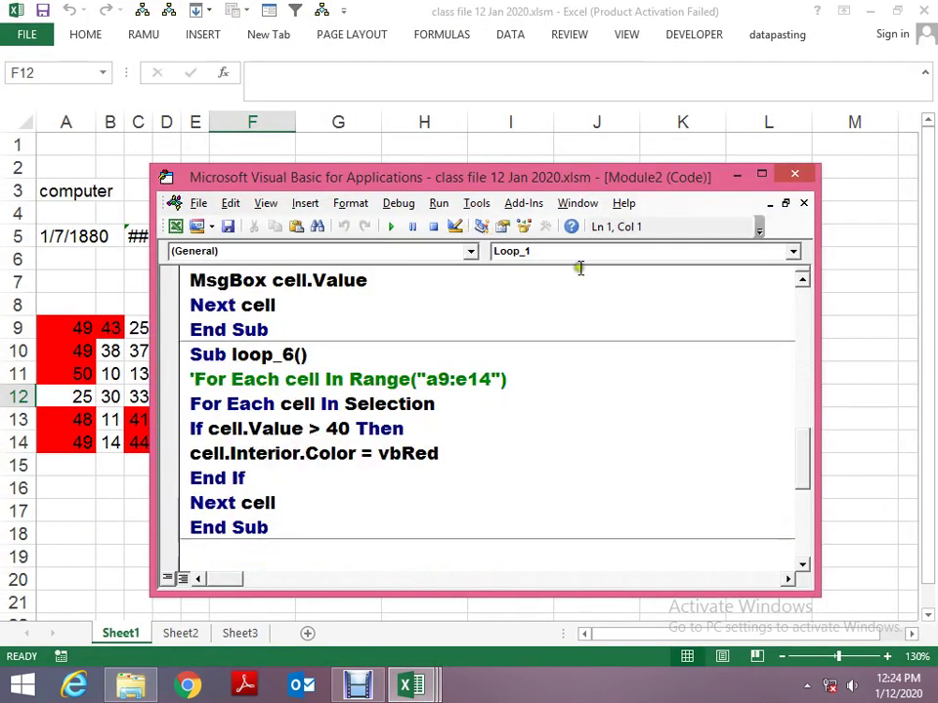
pyautogui.scroll(-5, 756, 335)
pyautogui.click(762, 175)
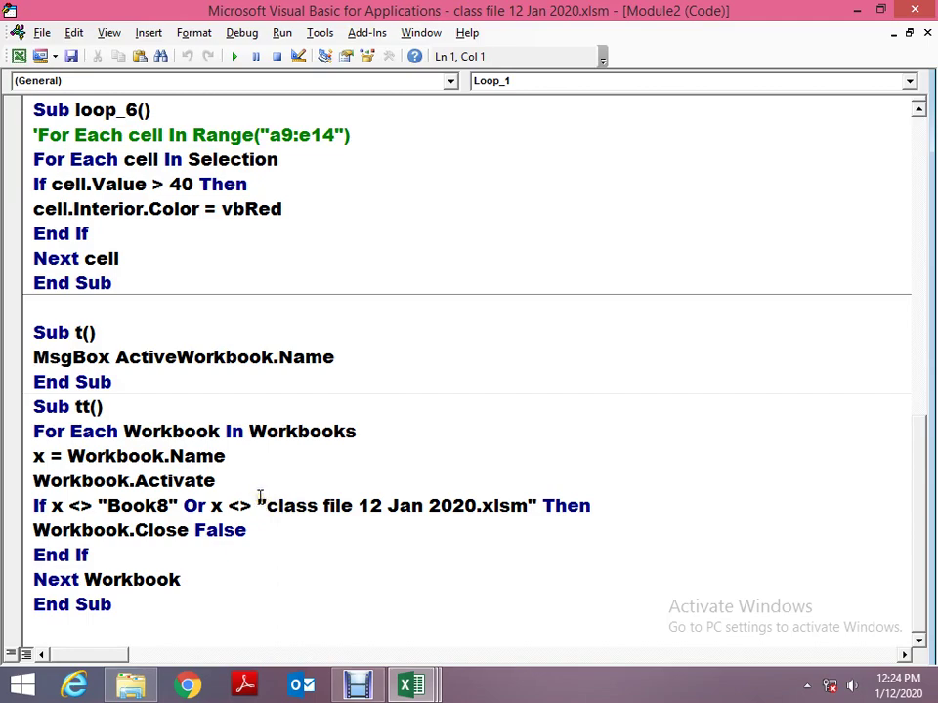
pyautogui.click(914, 9)
pyautogui.click(907, 11)
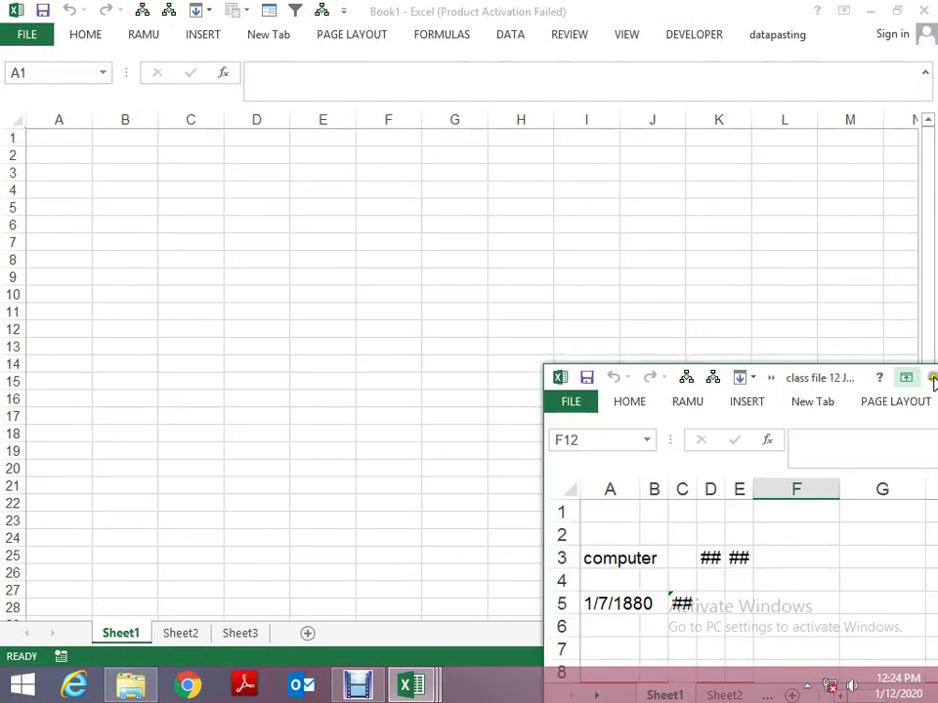
pyautogui.hotkey('alt', 'space')
pyautogui.press('x')
pyautogui.click(924, 10)
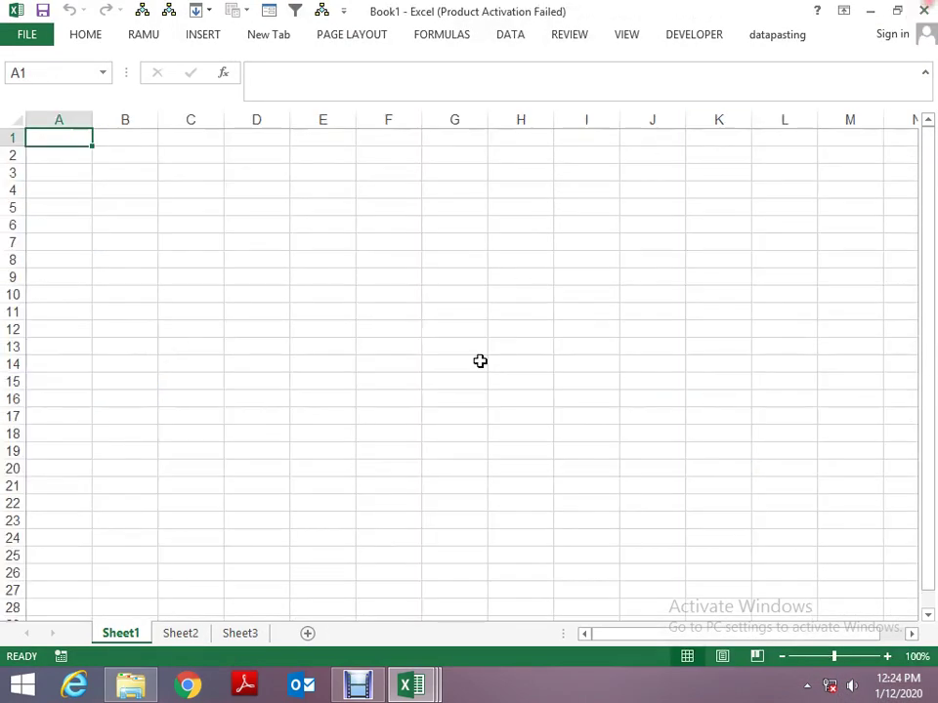
# Rename the class file 12 Jan 2020.xlsm to aa.xlsm and open it in Excel.
pyautogui.hotkey('alt', 'Tab')
pyautogui.hotkey('alt', 'Tab')
pyautogui.press('F2')
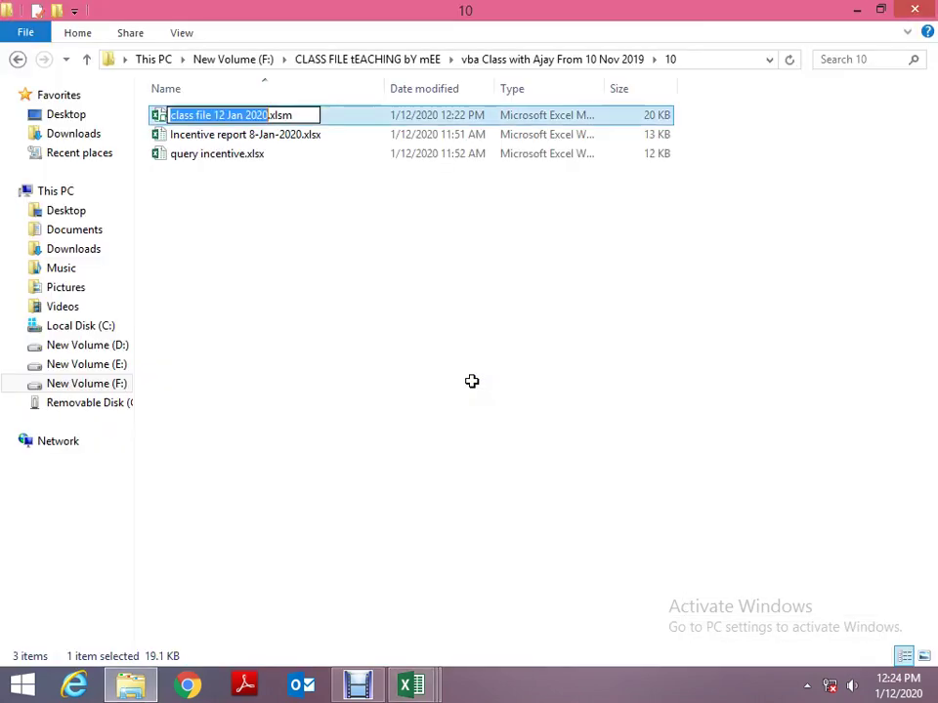
pyautogui.write('aa')
pyautogui.press('Return')
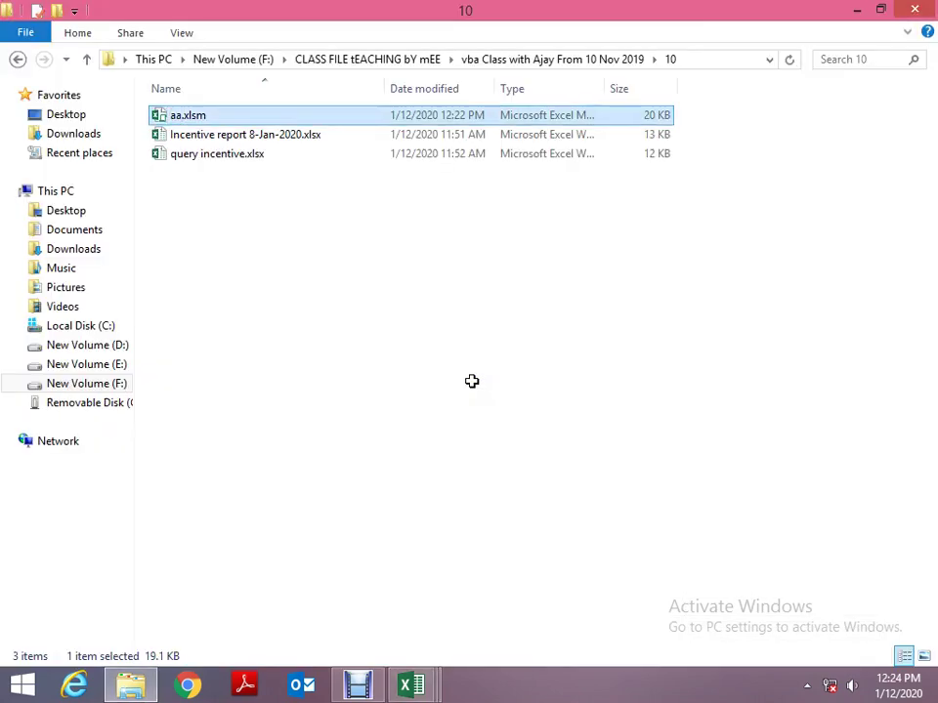
pyautogui.press('F2')
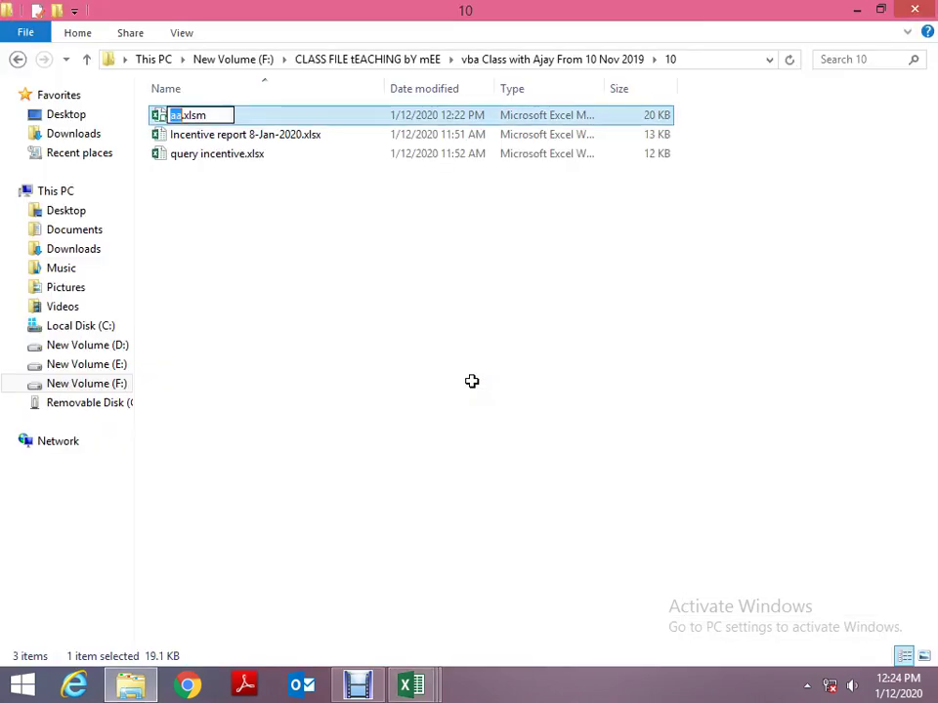
pyautogui.press('Return')
pyautogui.hotkey('alt', 'Tab')
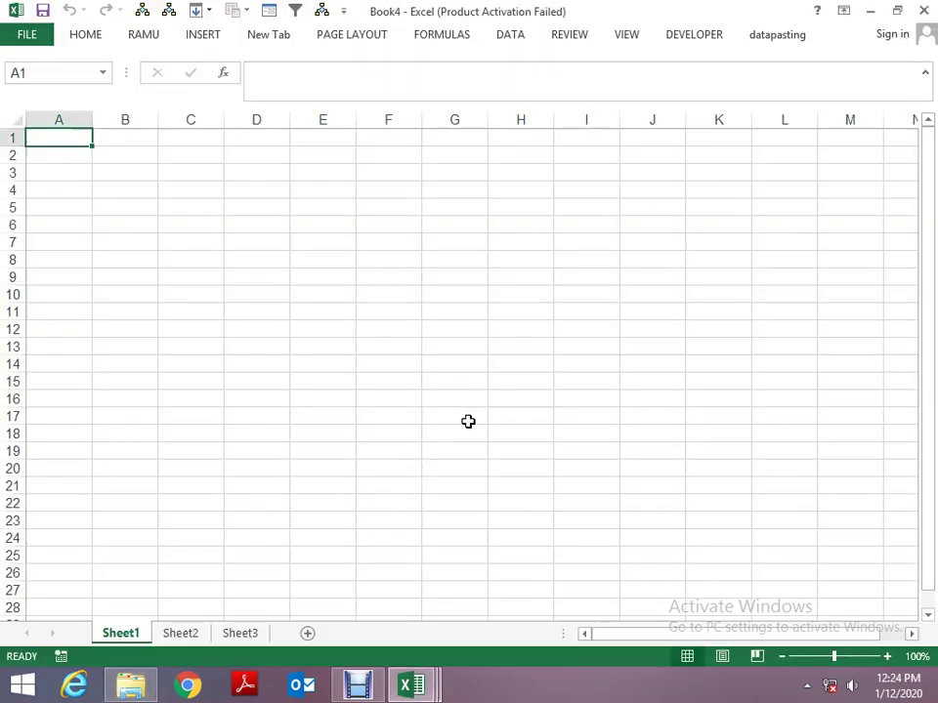
pyautogui.hotkey('alt', 'Tab')
pyautogui.press('Return')
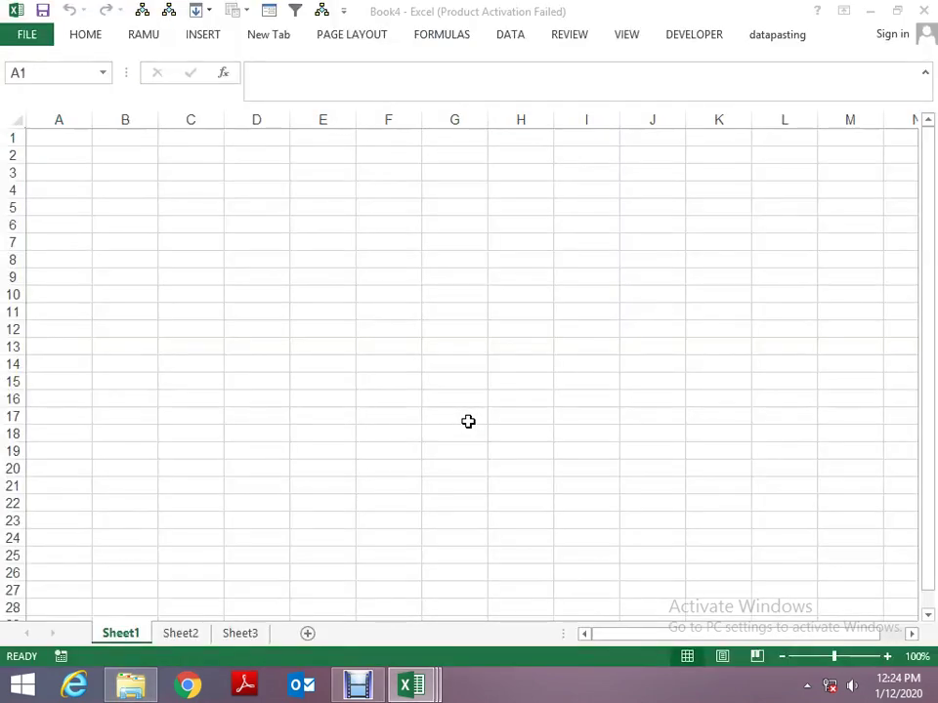
# Replace the old class file name in the tt macro's If line with "aa.xlsm".
pyautogui.hotkey('alt', 'F11')
pyautogui.scroll(-5, 467, 421)
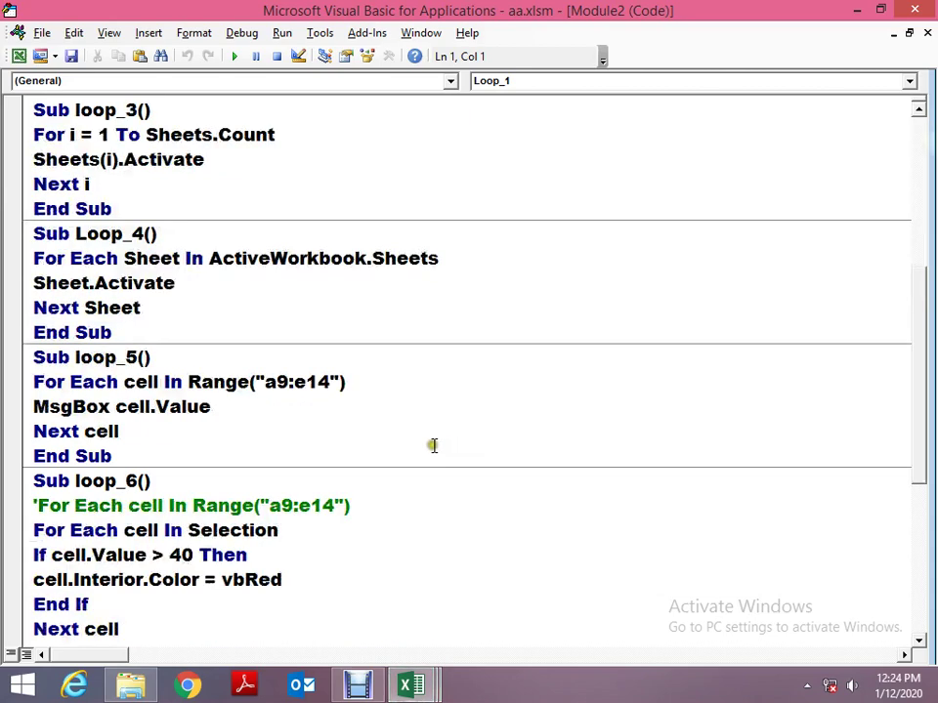
pyautogui.scroll(-5, 433, 444)
pyautogui.moveTo(267, 505)
pyautogui.mouseDown()
pyautogui.moveTo(527, 506)
pyautogui.moveTo(266, 506)
pyautogui.mouseUp()
pyautogui.click(549, 440)
pyautogui.write('aa.xlsm" Then')
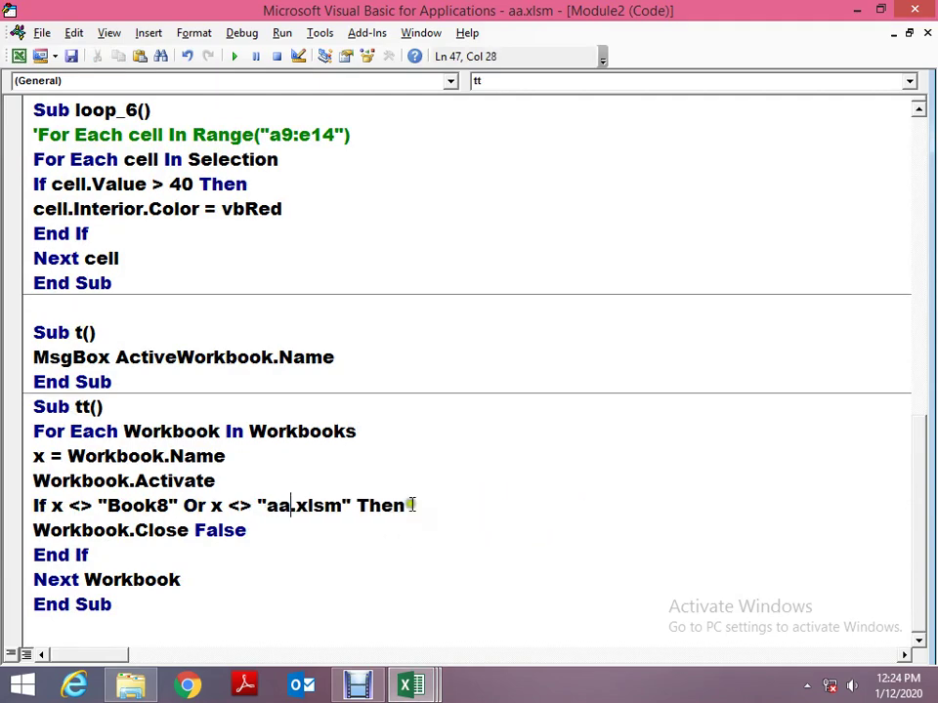
pyautogui.click(385, 456)
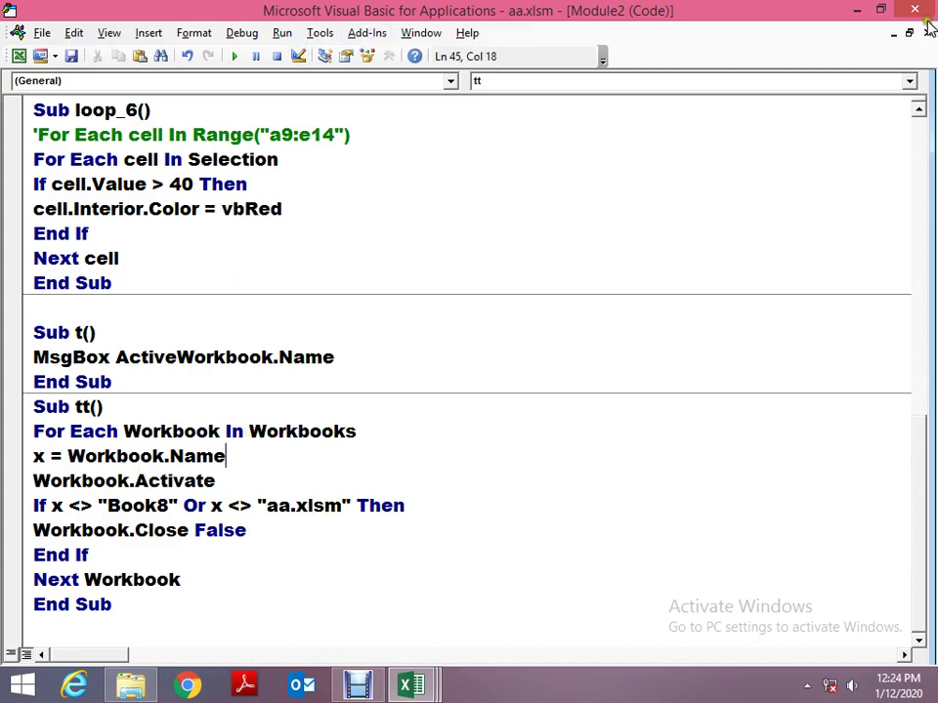
pyautogui.click(880, 10)
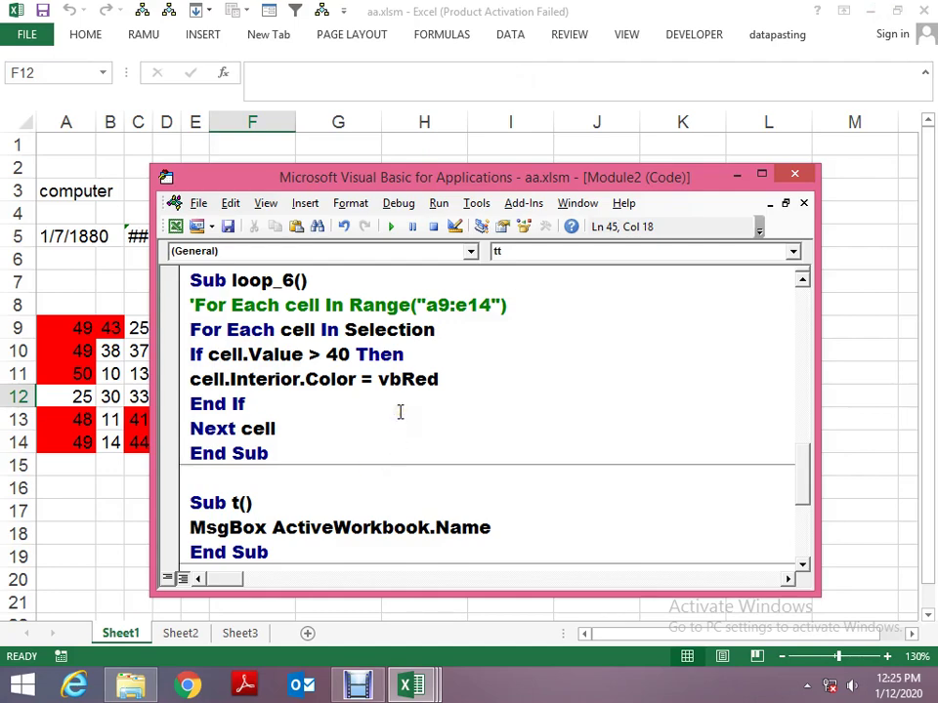
# Step through the tt macro from Workbook.Activate until Book2 and Book3 are closed.
pyautogui.moveTo(427, 688)
pyautogui.click(426, 623)
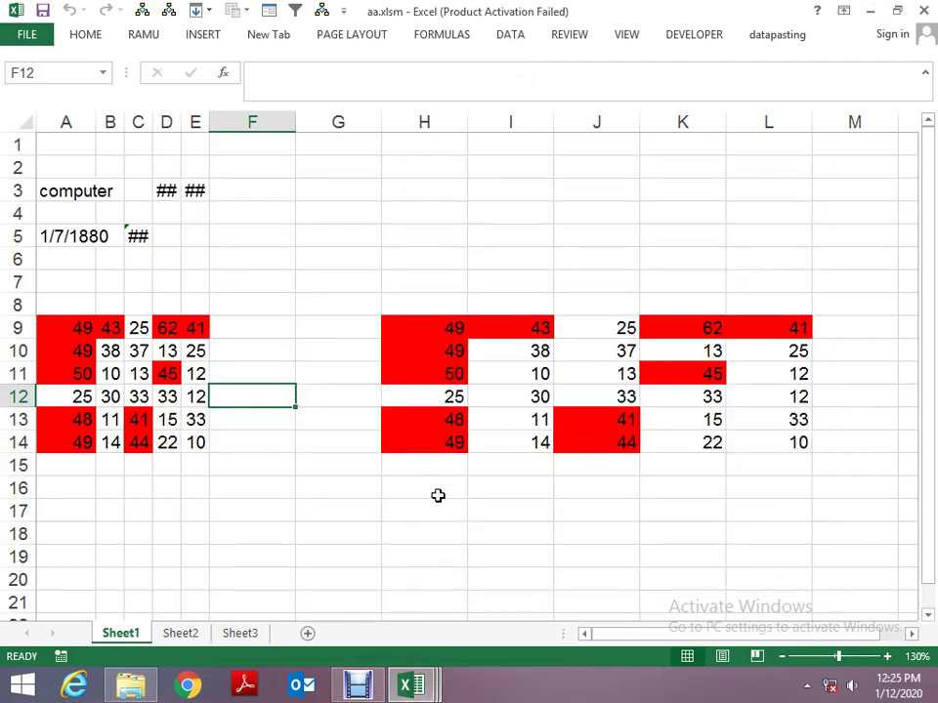
pyautogui.hotkey('alt', 'F11')
pyautogui.click(423, 478)
pyautogui.scroll(-3, 345, 446)
pyautogui.click(332, 402)
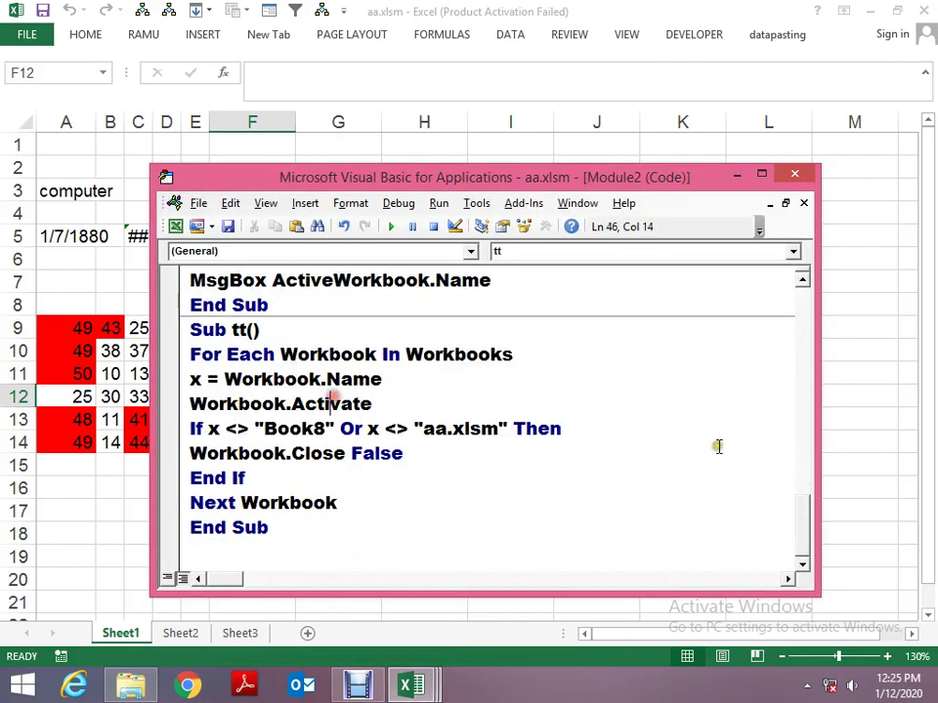
pyautogui.press('F8')
pyautogui.press('F8')
pyautogui.press('F8')
pyautogui.press('F8')
pyautogui.press('F8')
pyautogui.press('F8')
pyautogui.press('F8')
pyautogui.press('F8')
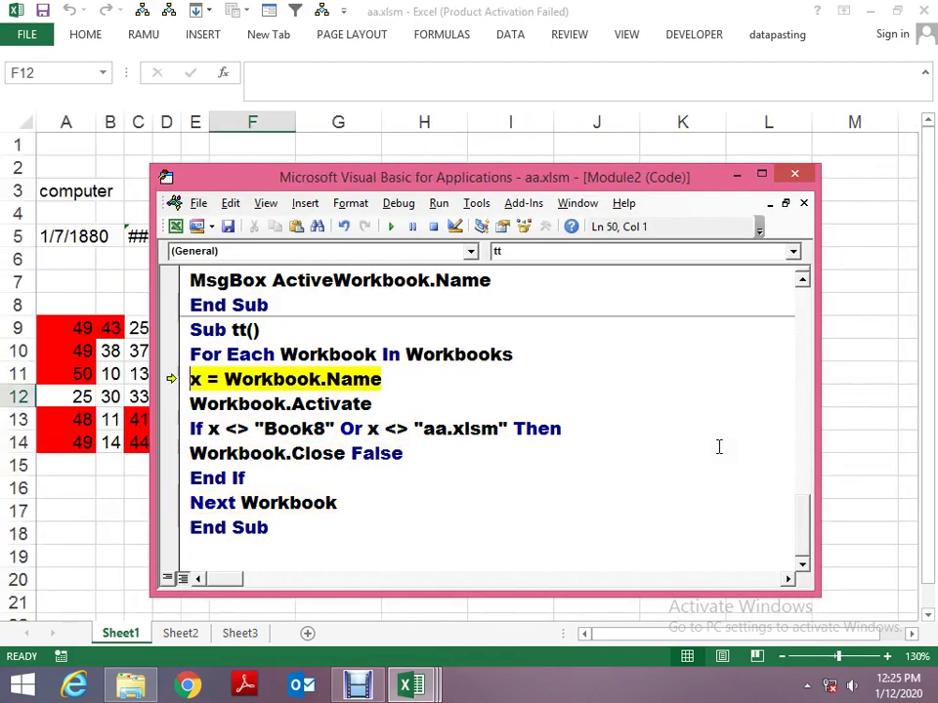
pyautogui.press('F8')
pyautogui.press('F8')
pyautogui.press('F8')
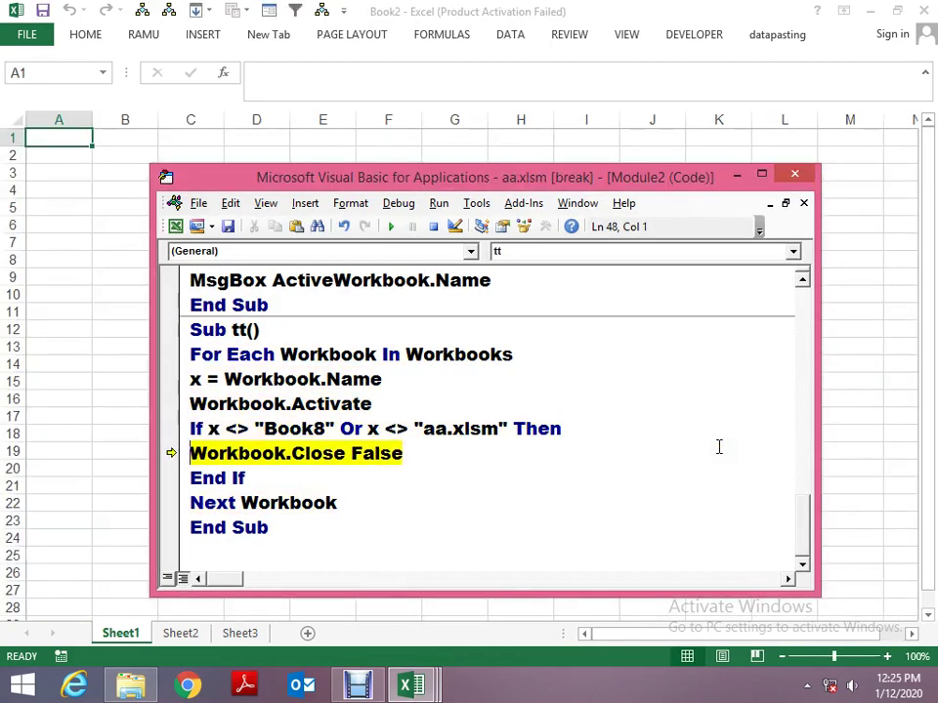
pyautogui.press('F8')
pyautogui.press('F8')
pyautogui.press('F8')
pyautogui.press('F8')
pyautogui.press('F8')
pyautogui.press('F8')
pyautogui.press('F8')
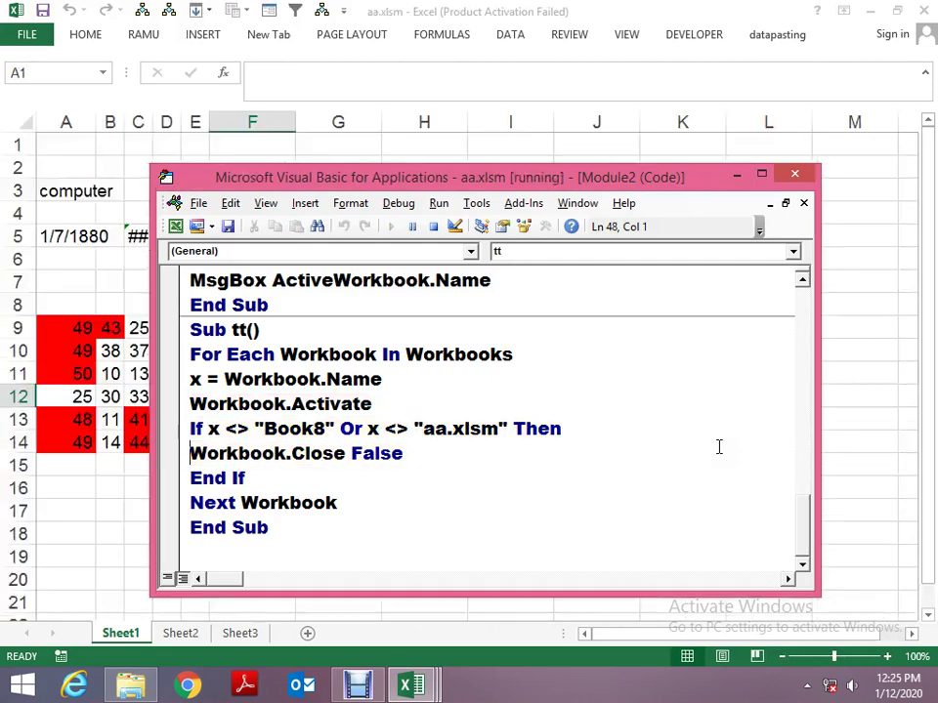
pyautogui.press('F8')
pyautogui.press('F8')
pyautogui.press('F8')
pyautogui.press('F8')
pyautogui.press('F8')
pyautogui.press('F8')
pyautogui.press('F8')
pyautogui.press('F8')
pyautogui.press('F8')
pyautogui.press('F8')
pyautogui.press('F8')
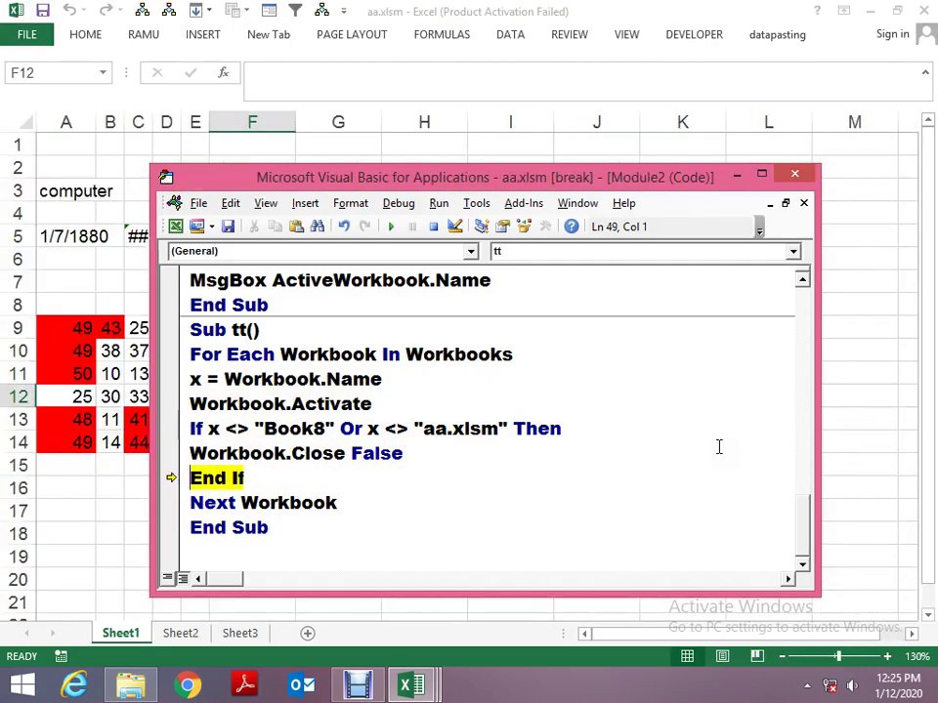
# Keep stepping through the loop until Book8 and Book10 are closed.
pyautogui.moveTo(426, 689)
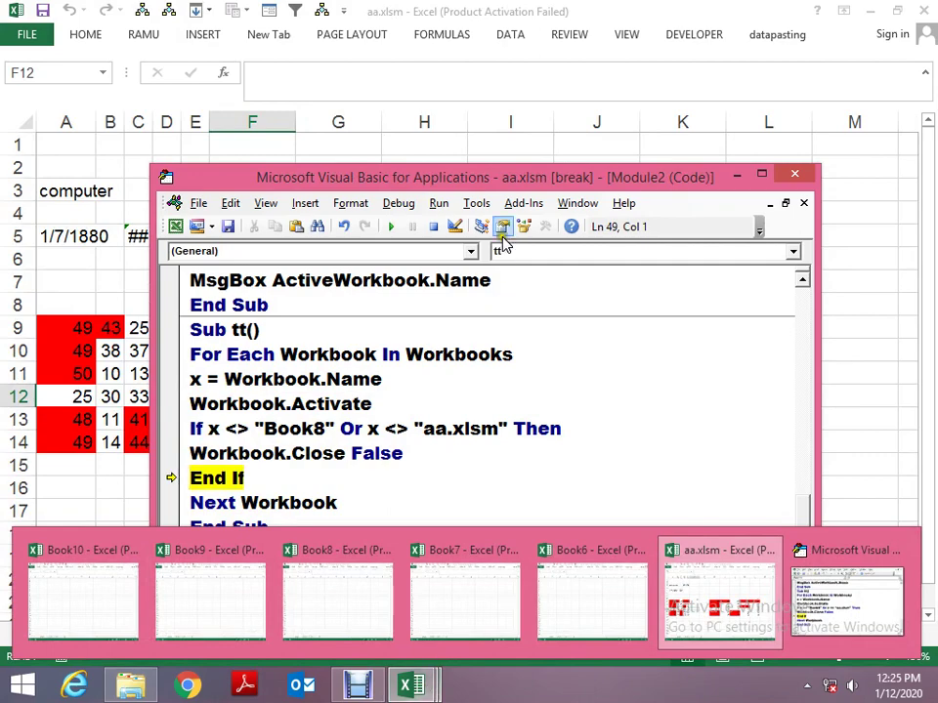
pyautogui.moveTo(484, 184); pyautogui.dragTo(621, 168)
pyautogui.press('F8')
pyautogui.press('F8')
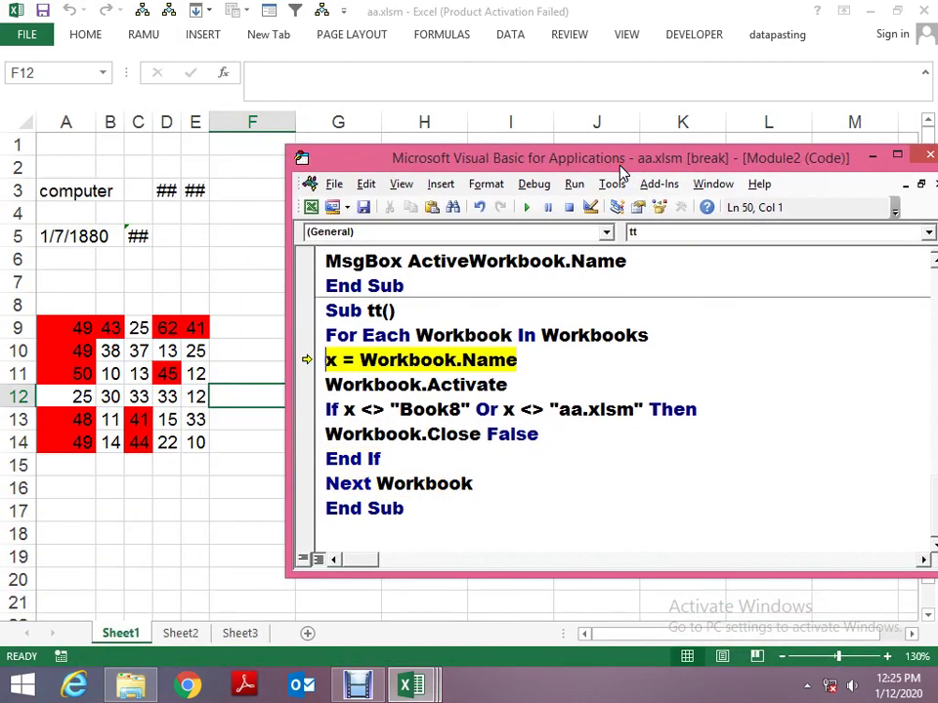
pyautogui.press('F8')
pyautogui.press('F8')
pyautogui.press('F8')
pyautogui.press('F8')
pyautogui.press('F8')
pyautogui.press('F8')
pyautogui.press('F8')
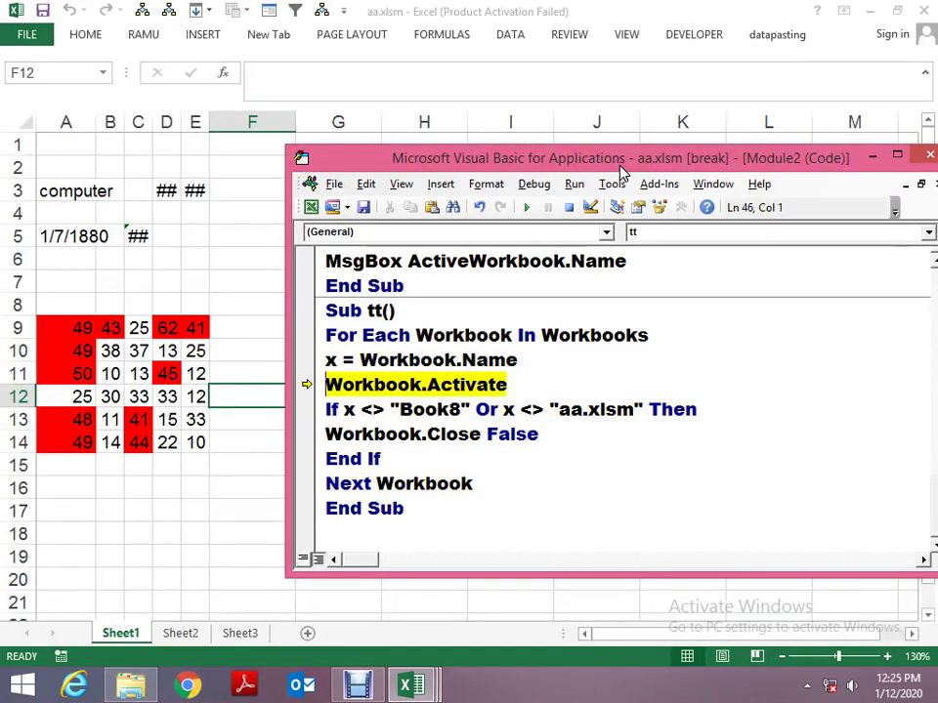
pyautogui.press('F8')
pyautogui.press('F8')
pyautogui.press('F8')
pyautogui.press('F8')
pyautogui.press('F8')
pyautogui.press('F8')
pyautogui.press('F8')
pyautogui.press('F8')
pyautogui.press('F8')
pyautogui.press('F8')
pyautogui.press('F8')
pyautogui.press('F8')
pyautogui.press('F8')
pyautogui.press('F8')
pyautogui.press('F8')
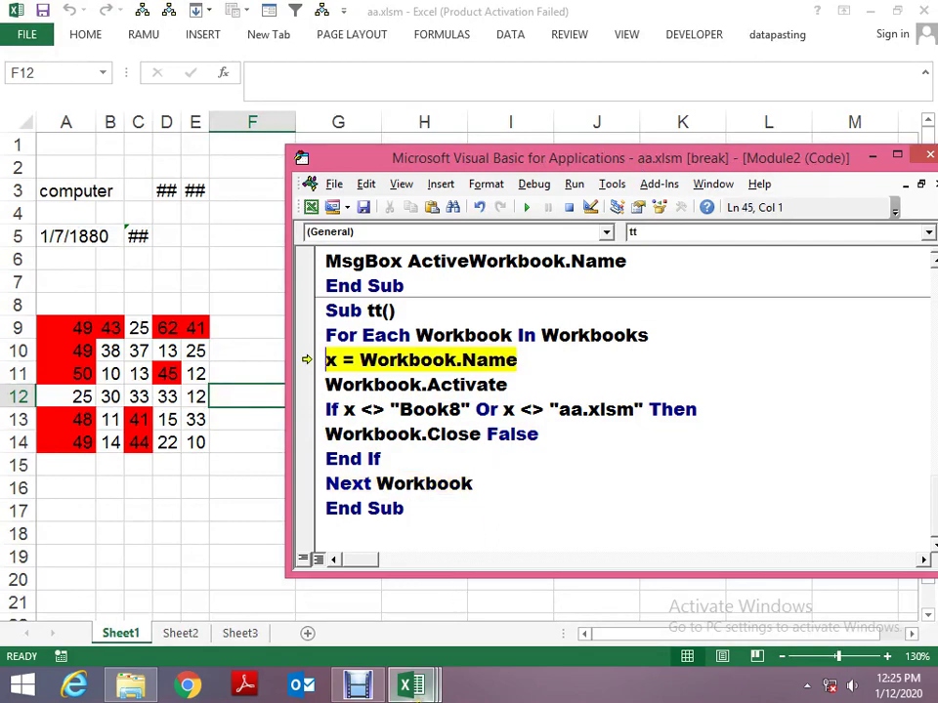
pyautogui.moveTo(410, 686)
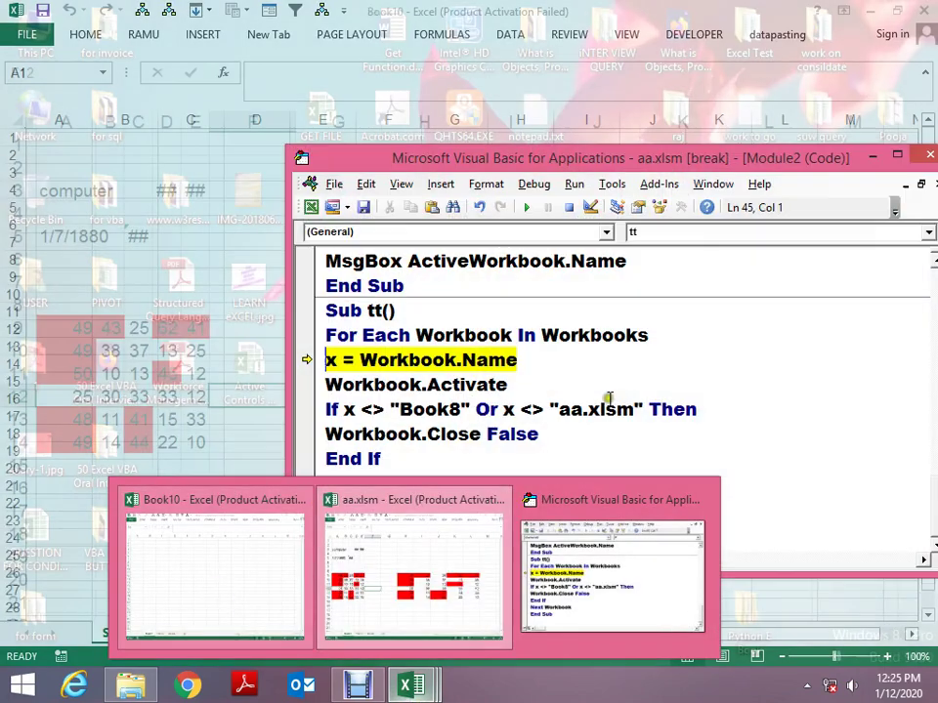
pyautogui.press('F8')
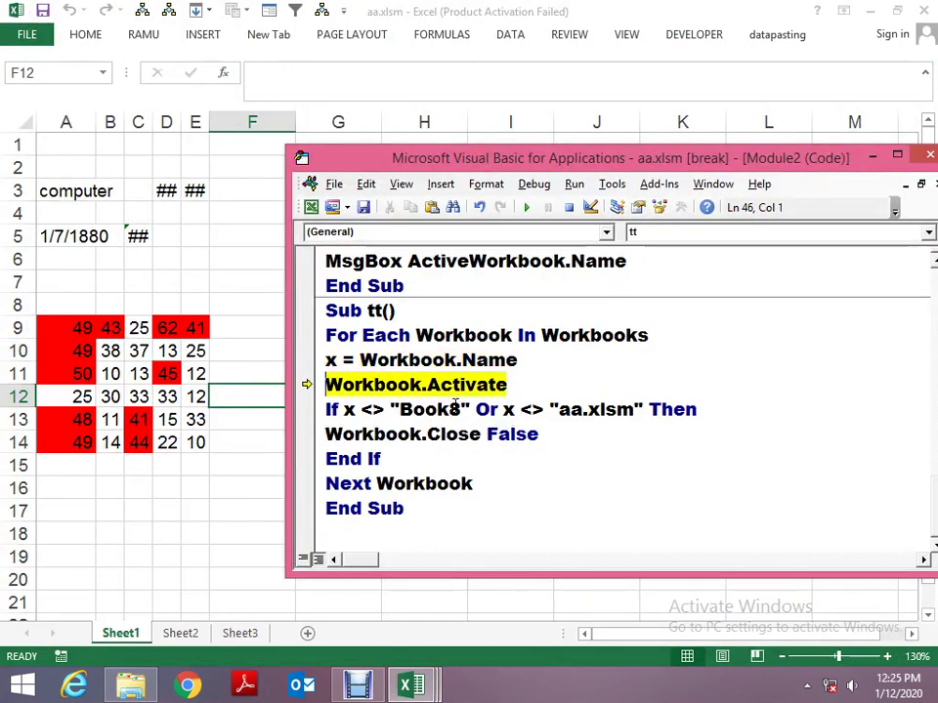
pyautogui.press('F8')
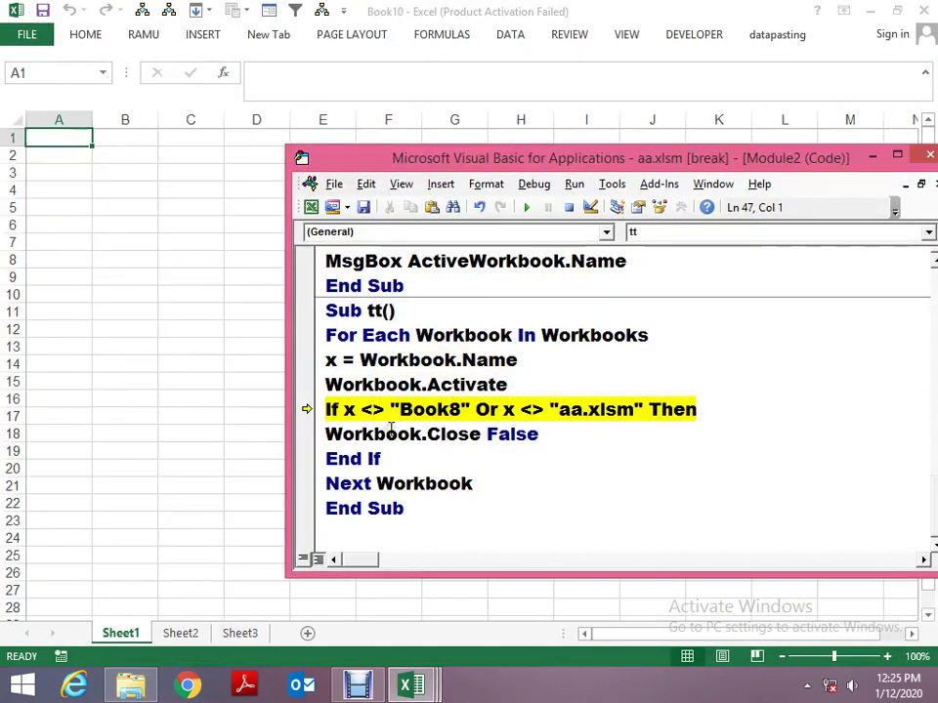
pyautogui.press('F8')
pyautogui.press('F8')
pyautogui.press('F8')
pyautogui.press('F8')
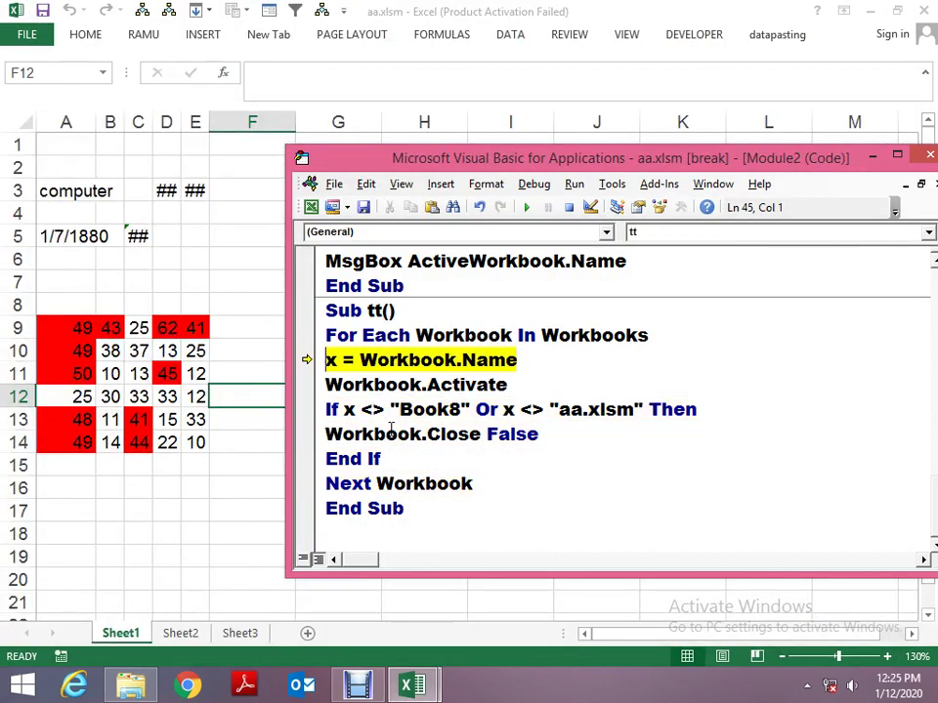
pyautogui.press('F8')
pyautogui.press('F8')
pyautogui.press('F8')
pyautogui.press('F8')
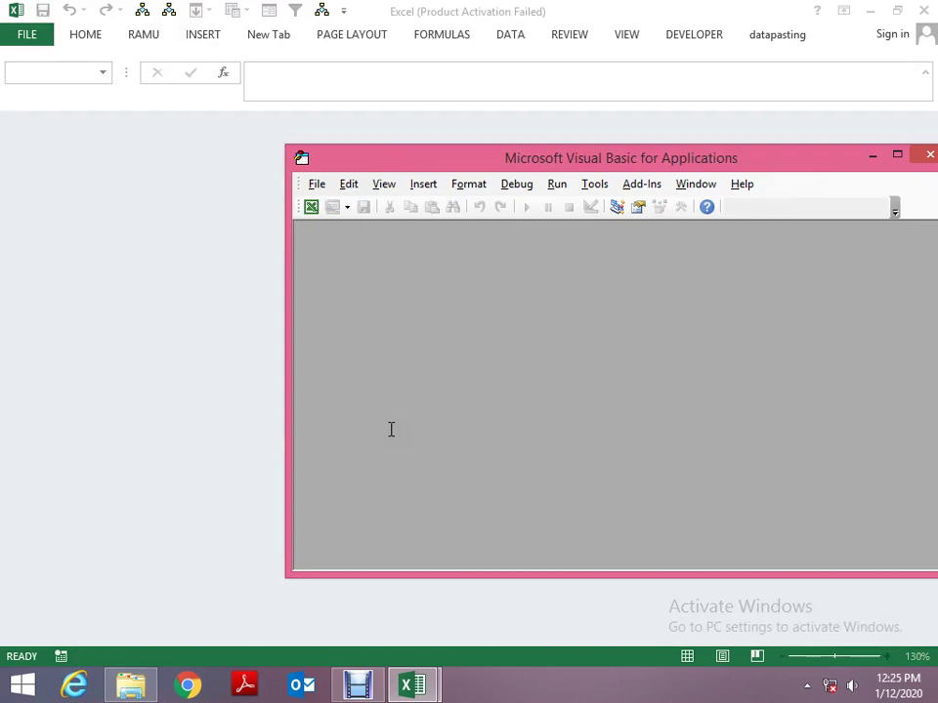
# Reopen aa.xlsm from the folder and show the tt macro in a maximized VBA editor.
pyautogui.hotkey('alt', 'Tab')
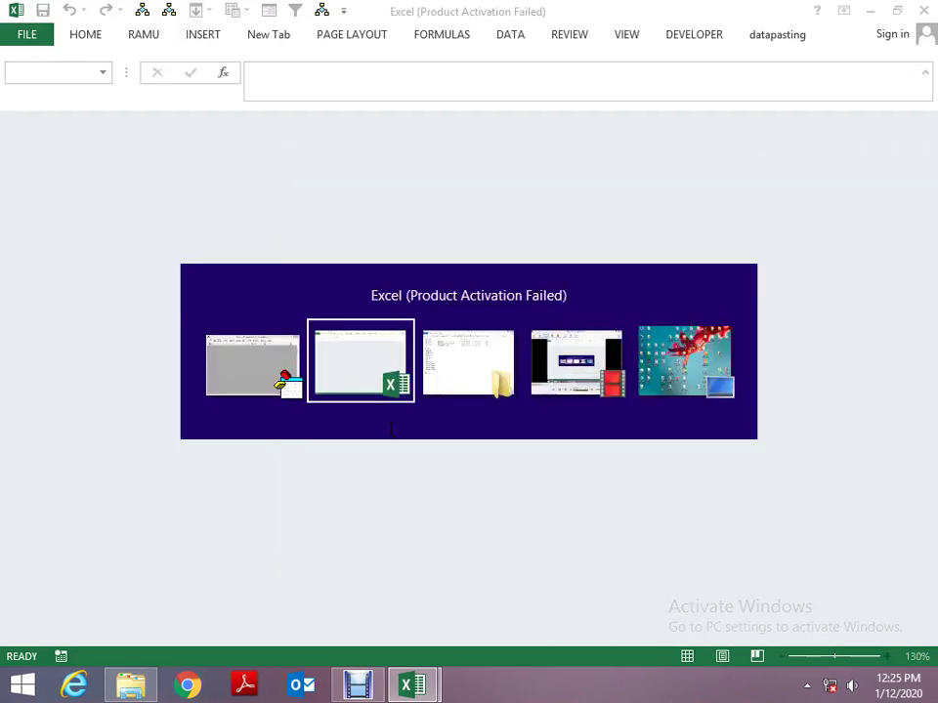
pyautogui.press('Return')
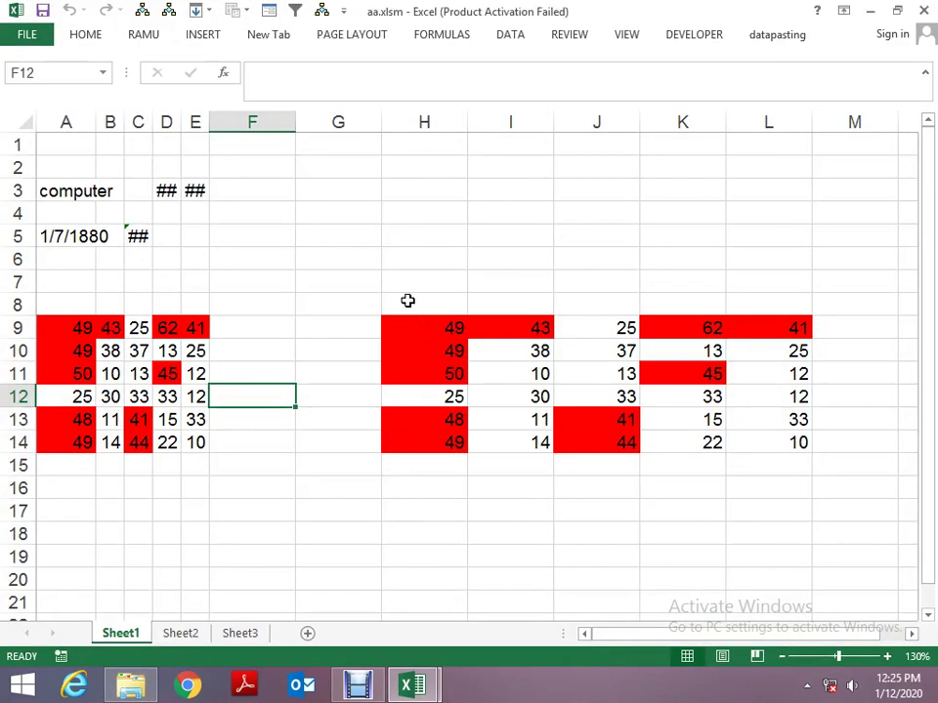
pyautogui.click(387, 278)
pyautogui.hotkey('alt', 'F11')
pyautogui.hotkey('alt', 'space')
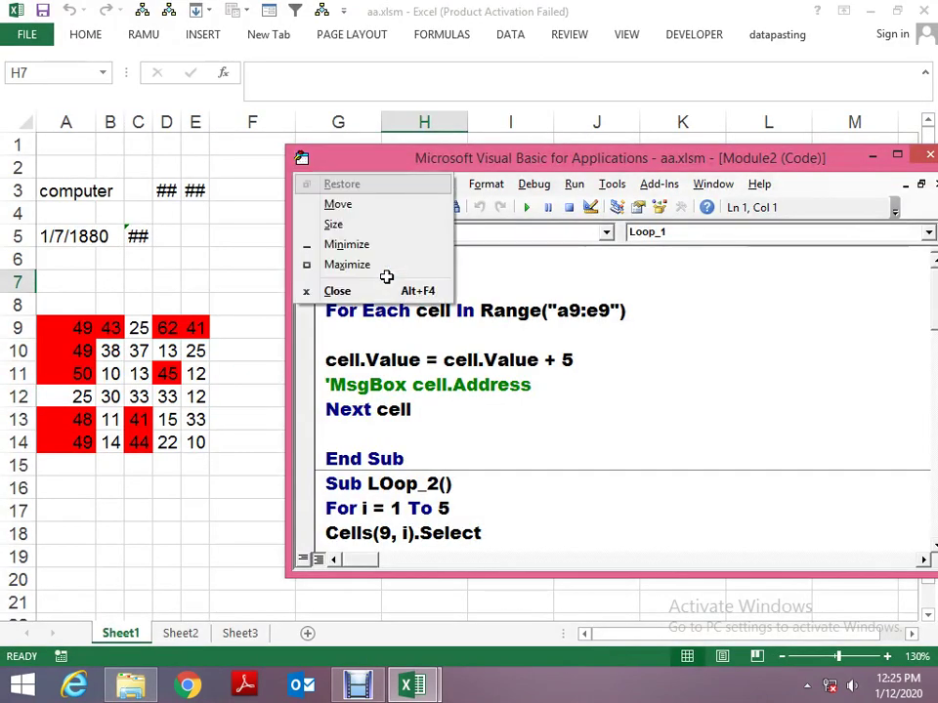
pyautogui.press('x')
pyautogui.scroll(-15, 358, 416)
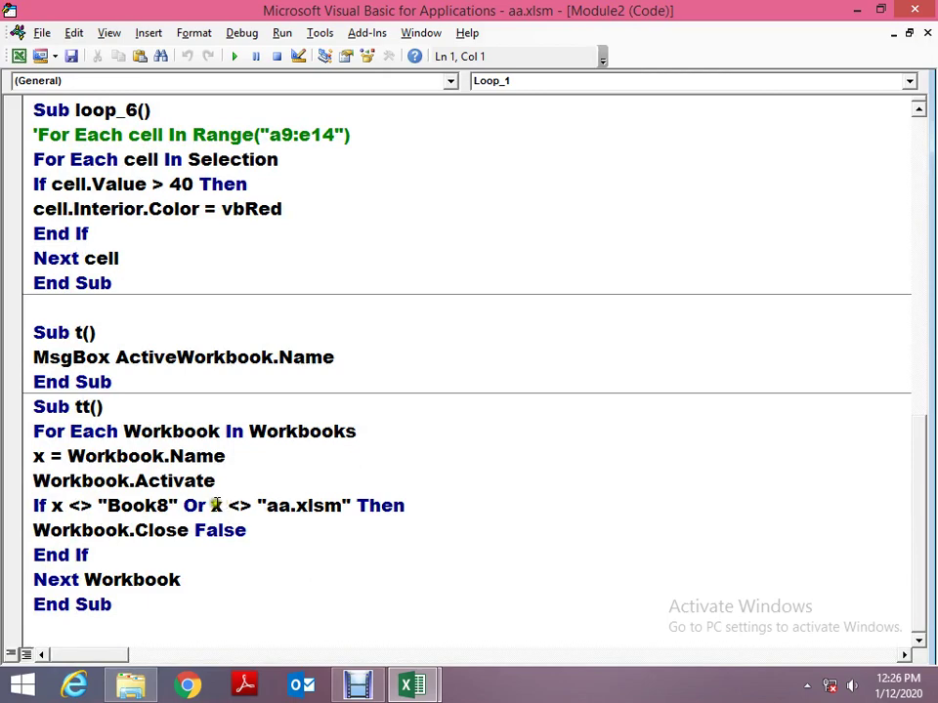
# Try replacing Or with And in the tt macro's If condition, then revert to Or.
pyautogui.click(203, 507)
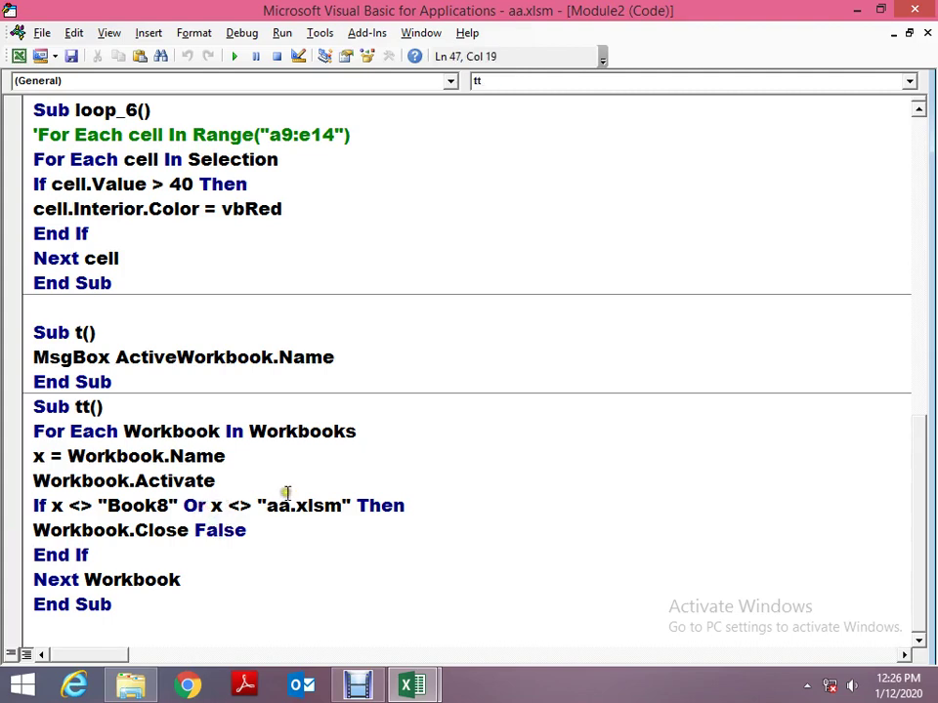
pyautogui.press('BackSpace')
pyautogui.press('BackSpace')
pyautogui.write('and')
pyautogui.press('Up')
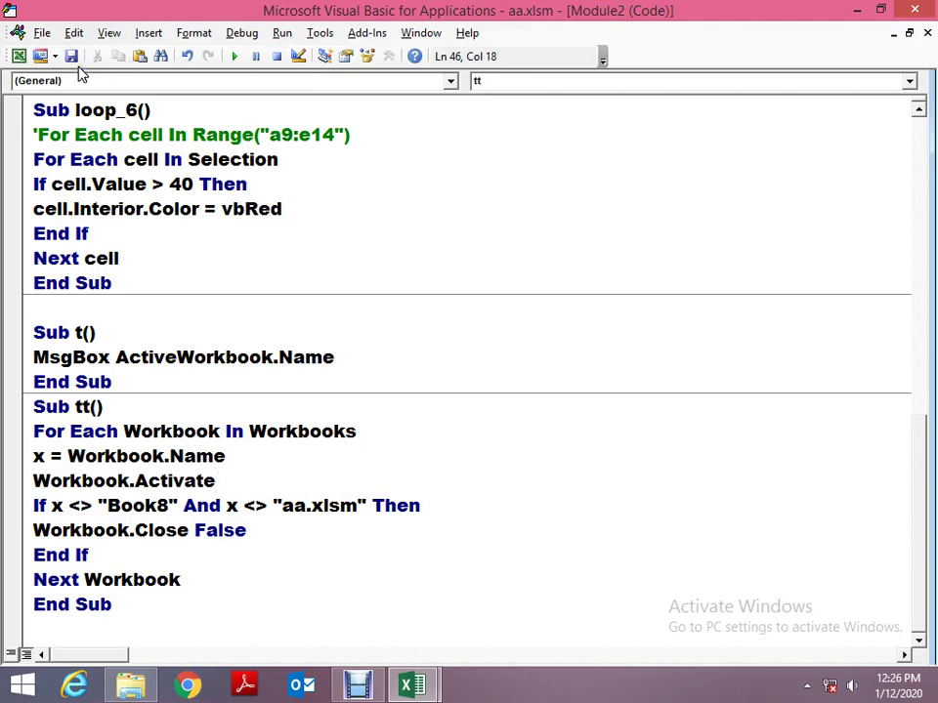
pyautogui.press('Down')
pyautogui.press('BackSpace')
pyautogui.press('Delete')
pyautogui.press('Delete')
pyautogui.write('Or')
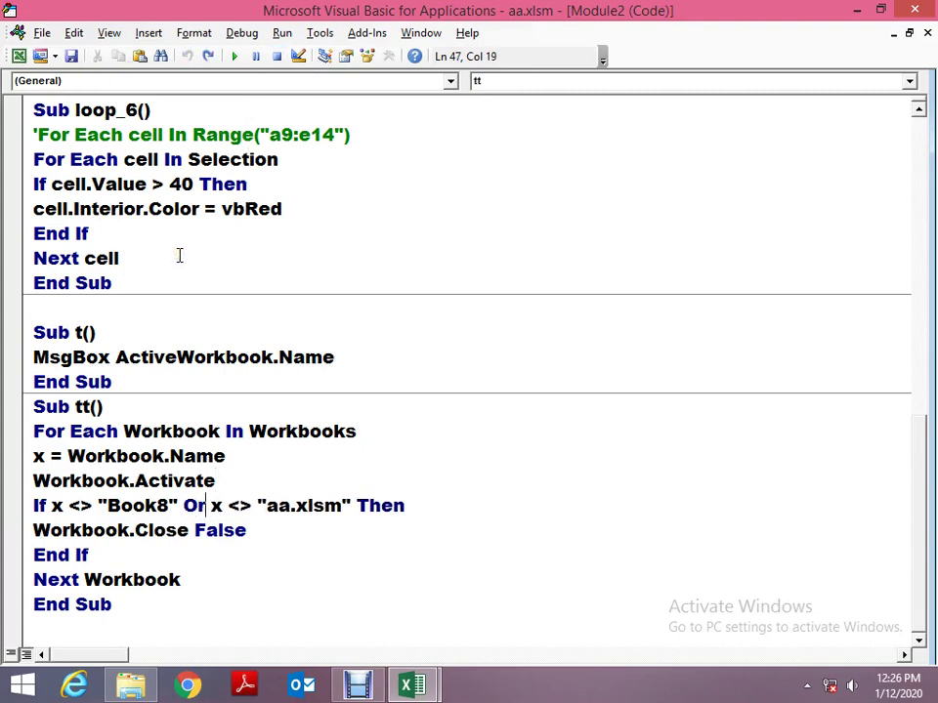
# Replace Or with And in the If condition and return to the aa.xlsm worksheet.
pyautogui.click(144, 505)
pyautogui.hotkey('ctrl', 'Right')
pyautogui.press('Delete')
pyautogui.press('Delete')
pyautogui.write('n')
pyautogui.press('BackSpace')
pyautogui.write('and')
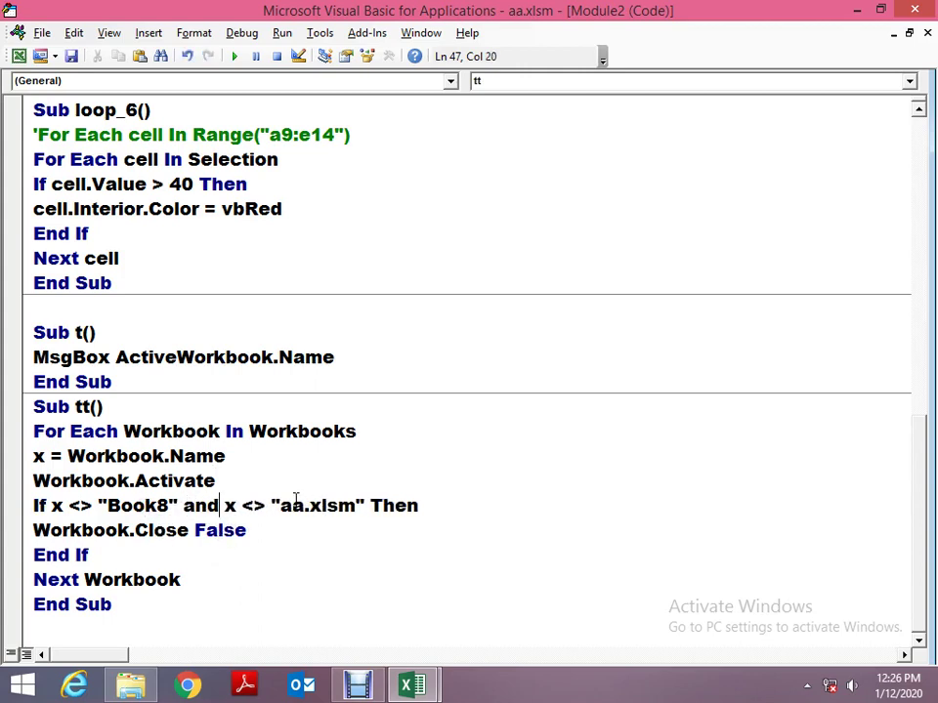
pyautogui.press('Up')
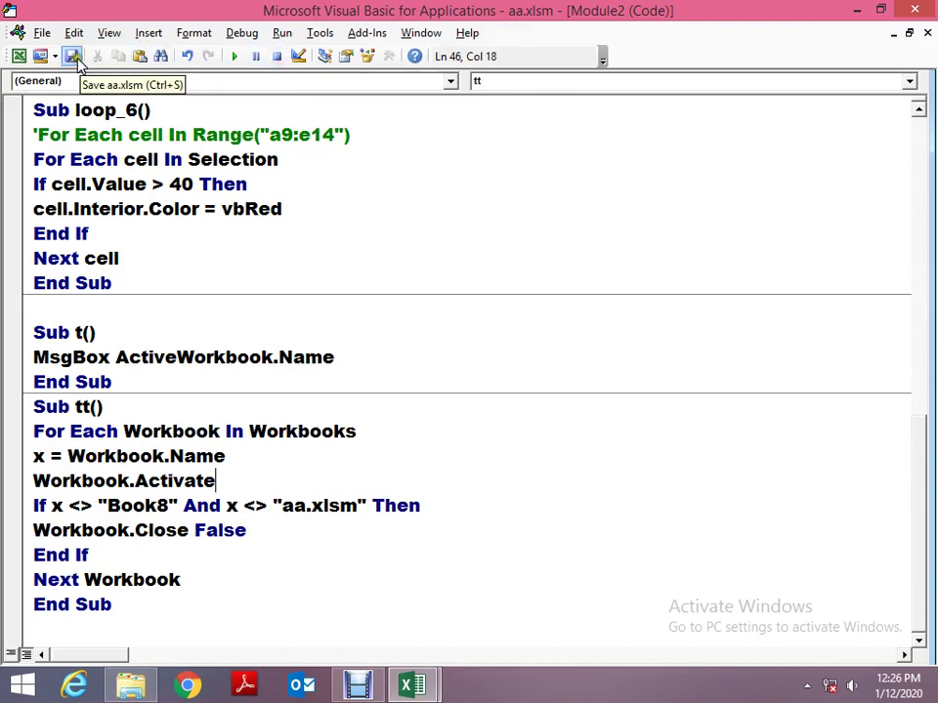
pyautogui.click(19, 56)
pyautogui.hotkey('alt', 'Tab')
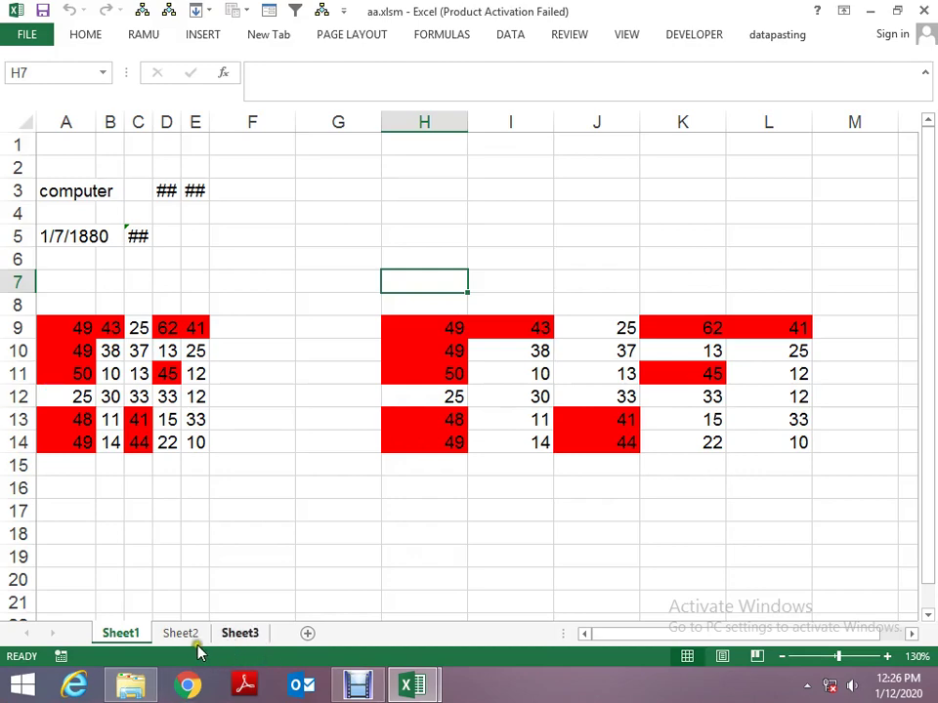
# Create new blank workbooks up to Book17 and bring the macro code window back, restored down.
pyautogui.hotkey('ctrl', 'n')
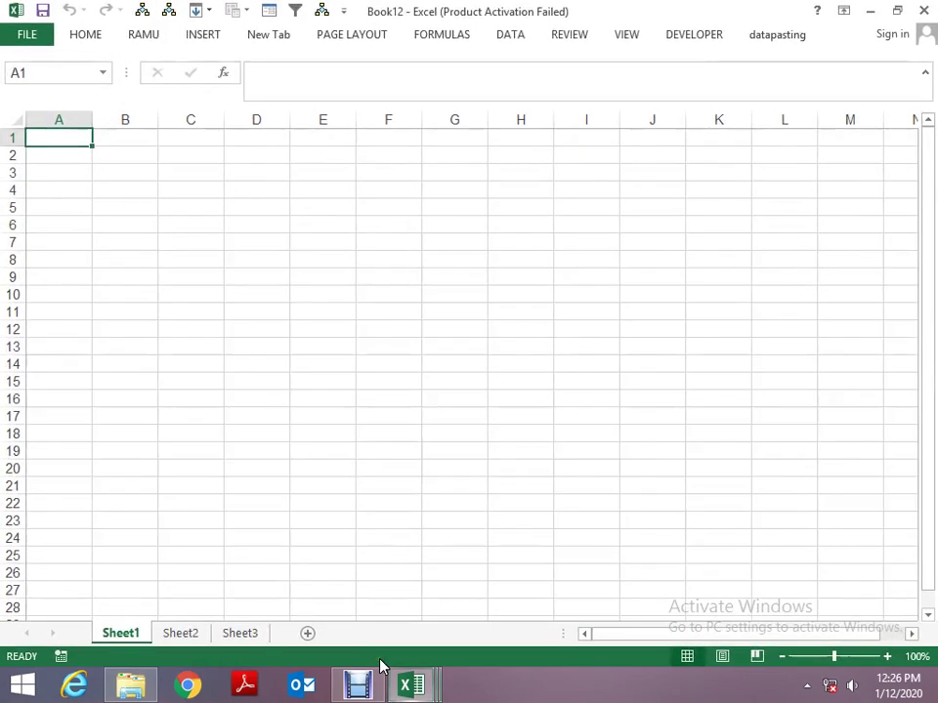
pyautogui.moveTo(362, 687)
pyautogui.click(362, 597)
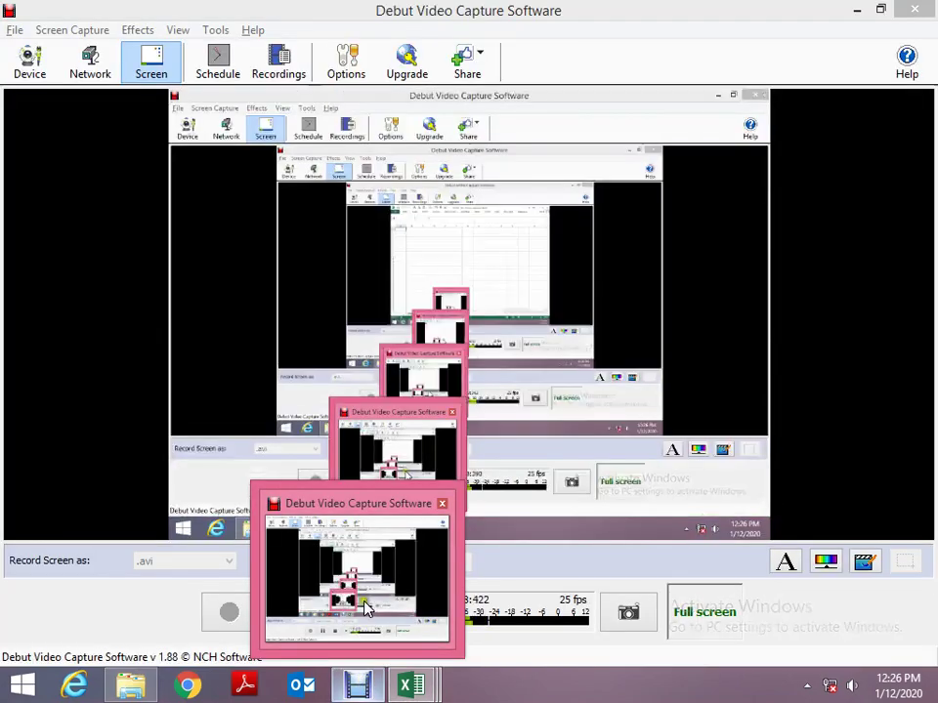
pyautogui.click(409, 687)
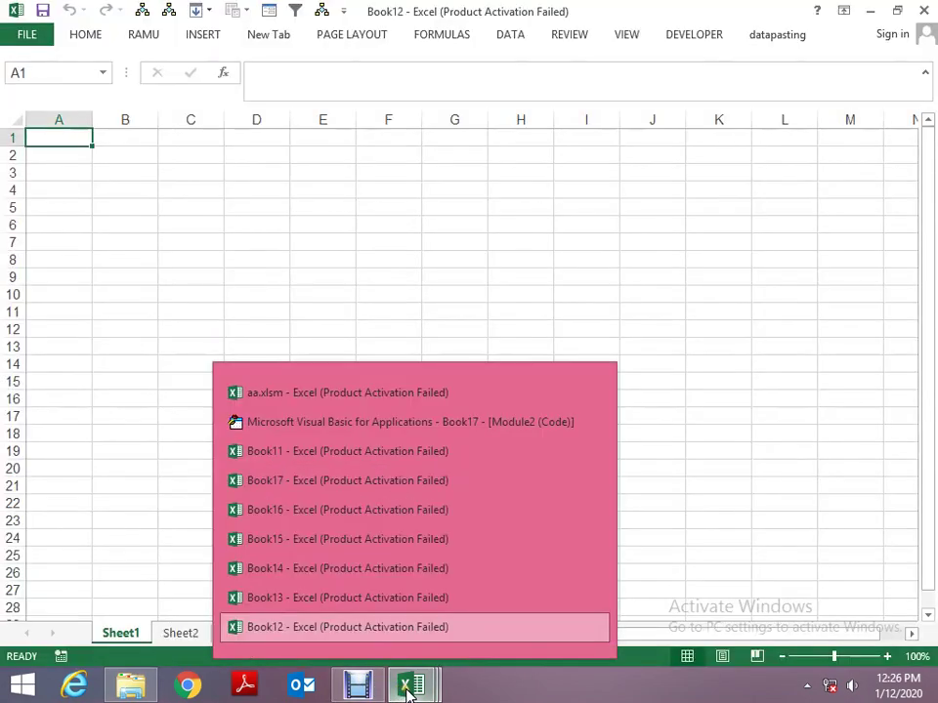
pyautogui.click(396, 426)
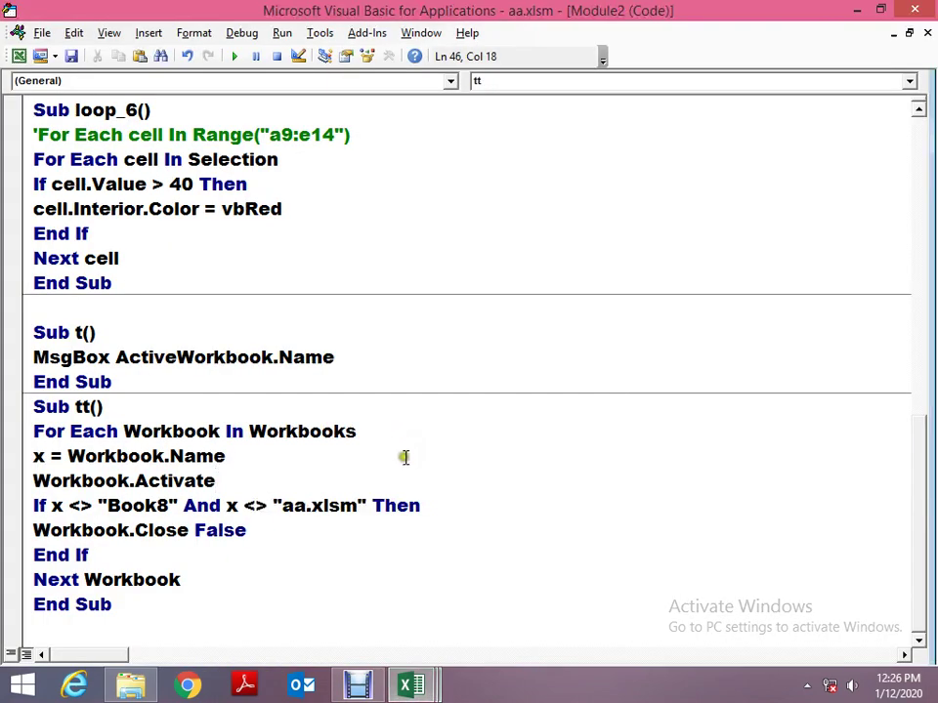
pyautogui.click(880, 10)
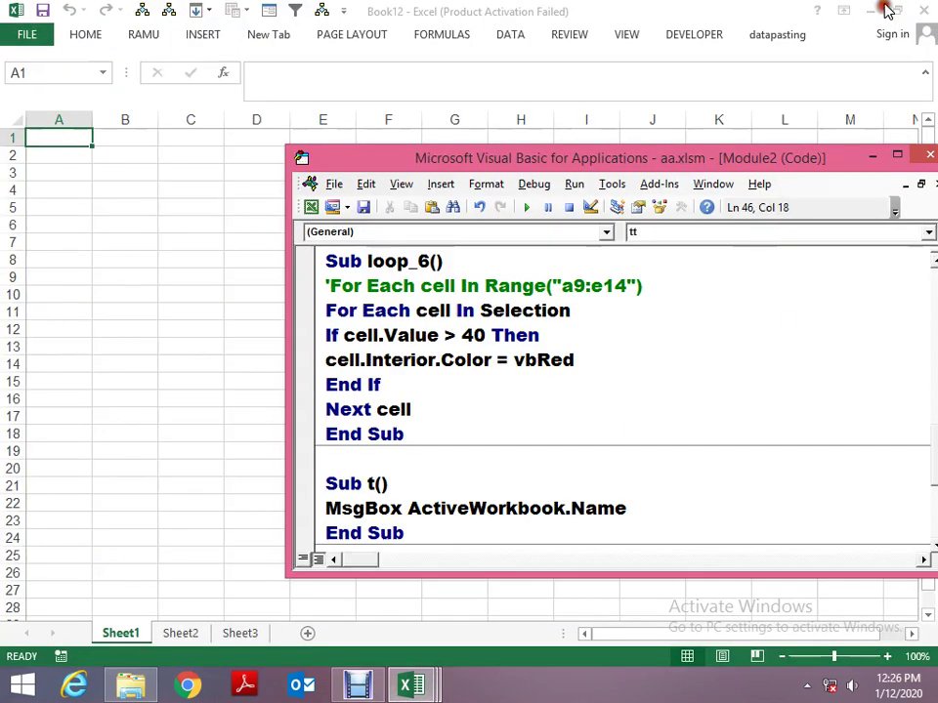
pyautogui.click(412, 687)
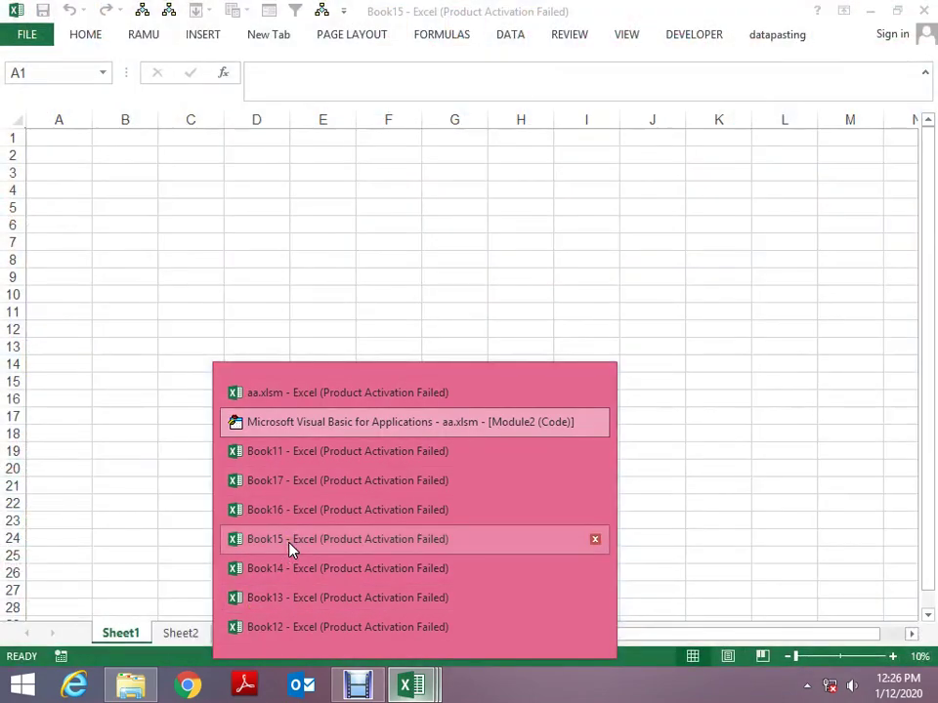
# Change the exempted workbook from Book8 to Book15 and run the tt macro.
pyautogui.click(410, 422)
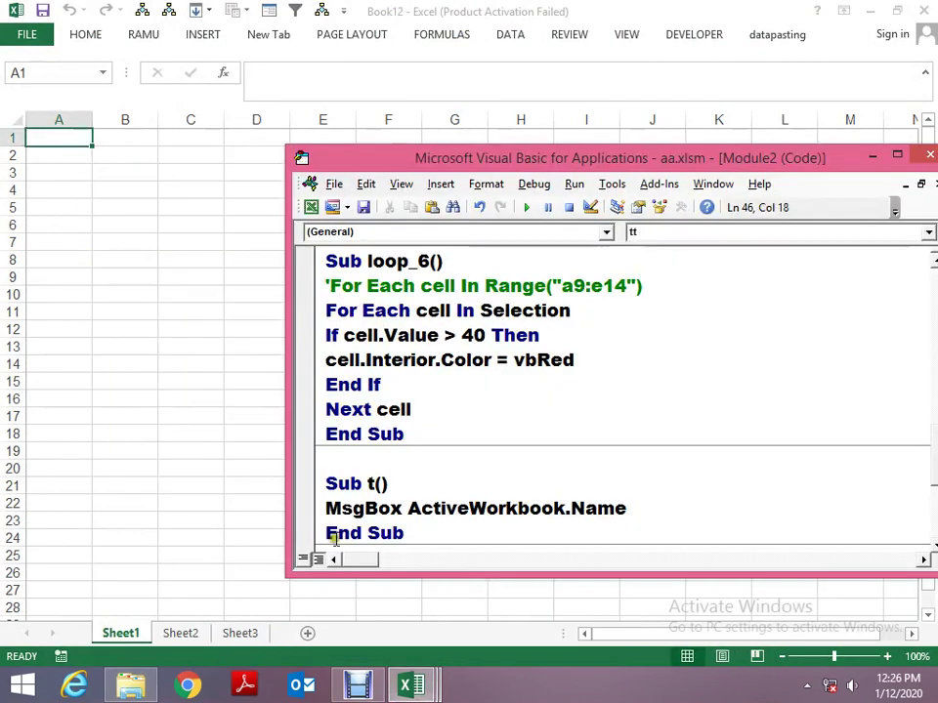
pyautogui.scroll(-3, 479, 498)
pyautogui.click(466, 409)
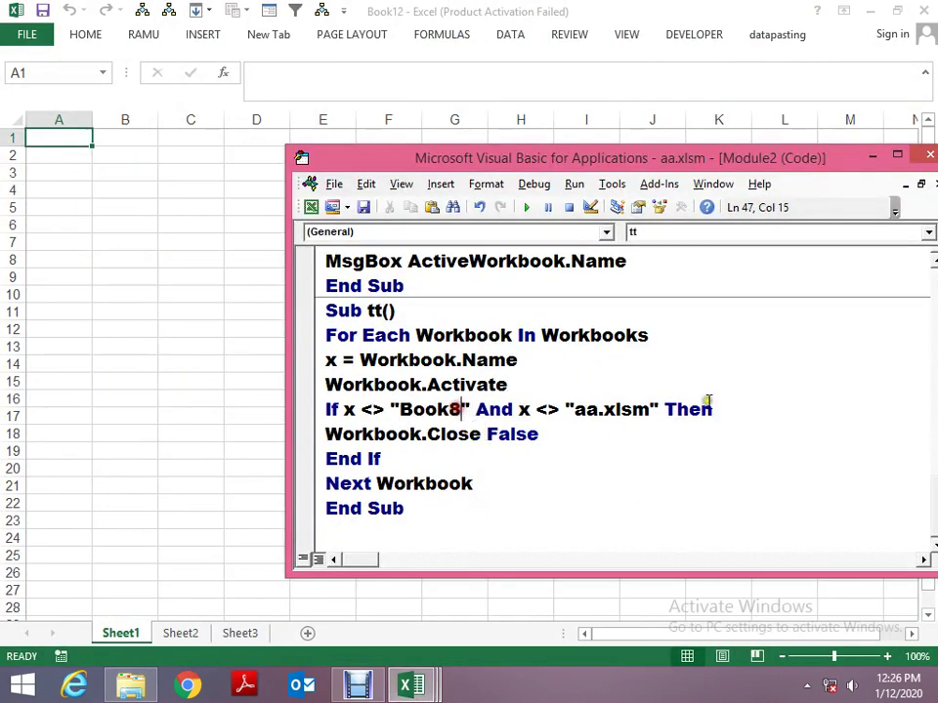
pyautogui.press('BackSpace')
pyautogui.write('15')
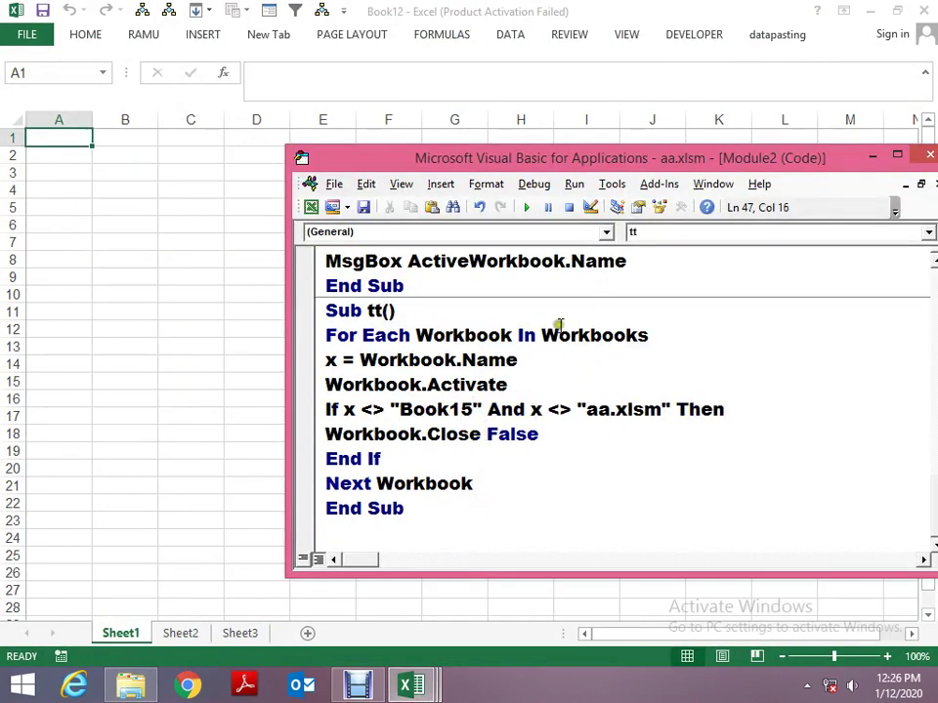
pyautogui.click(527, 208)
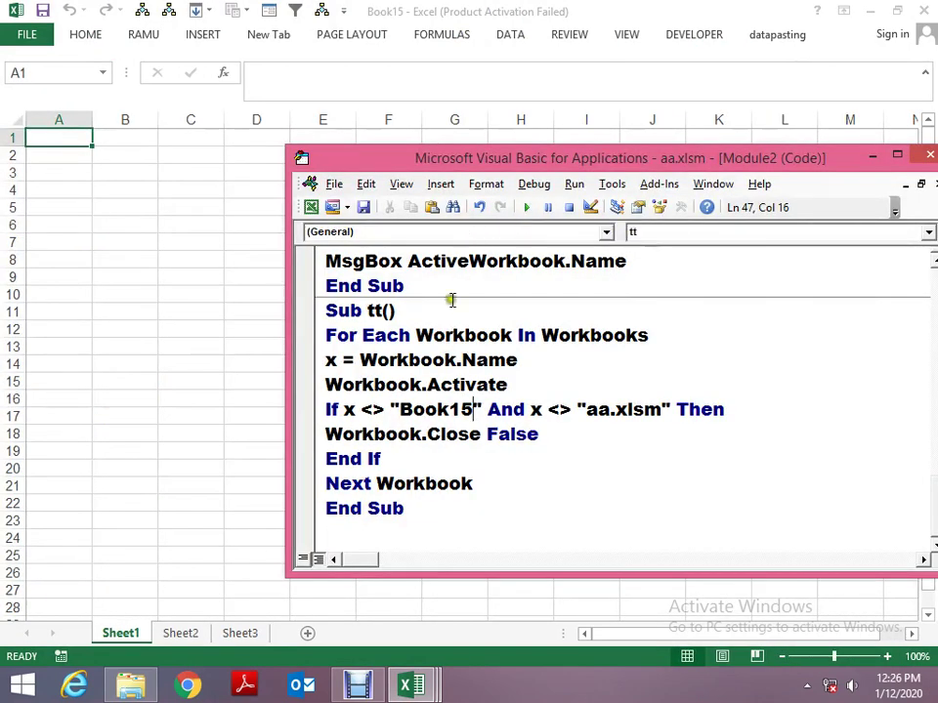
# Maximize the code editor and highlight the Book15 and aa.xlsm conditions.
pyautogui.press('super+Up')
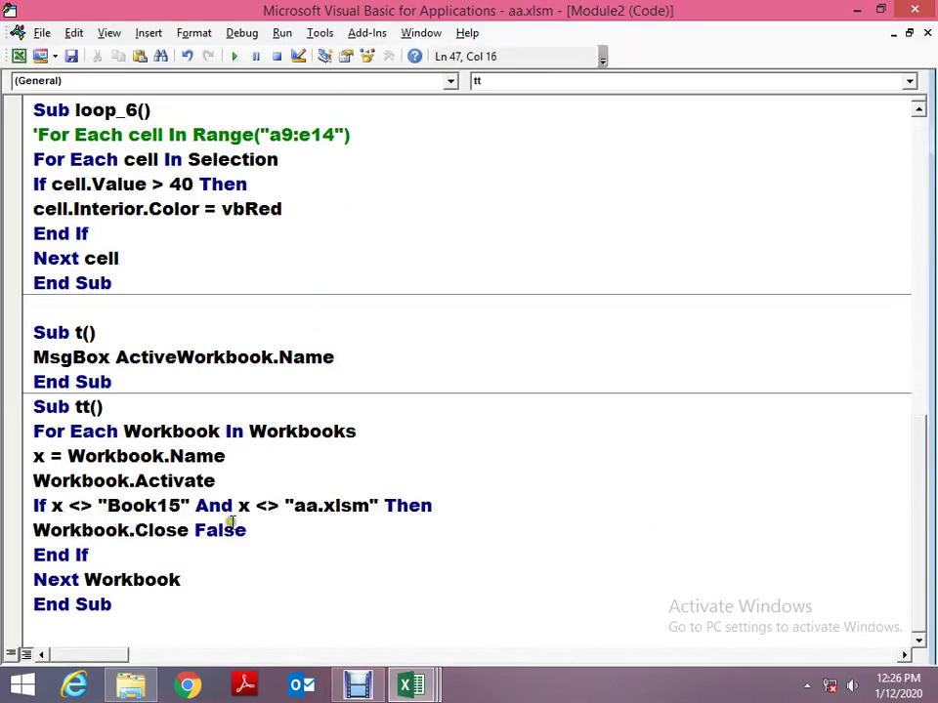
pyautogui.moveTo(104, 505); pyautogui.dragTo(181, 509)
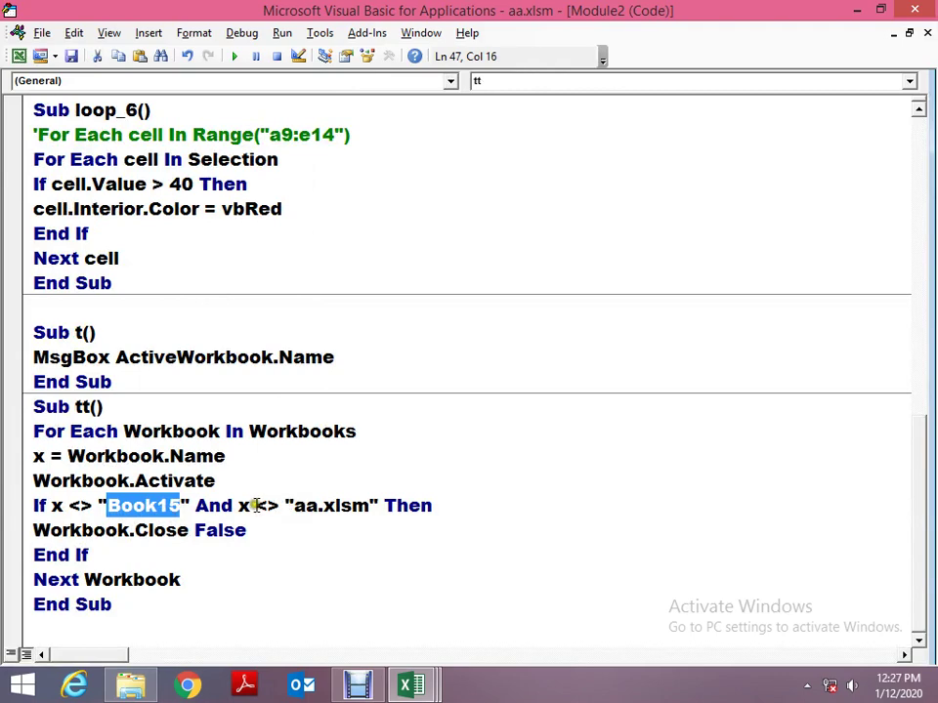
pyautogui.moveTo(255, 505); pyautogui.dragTo(342, 505)
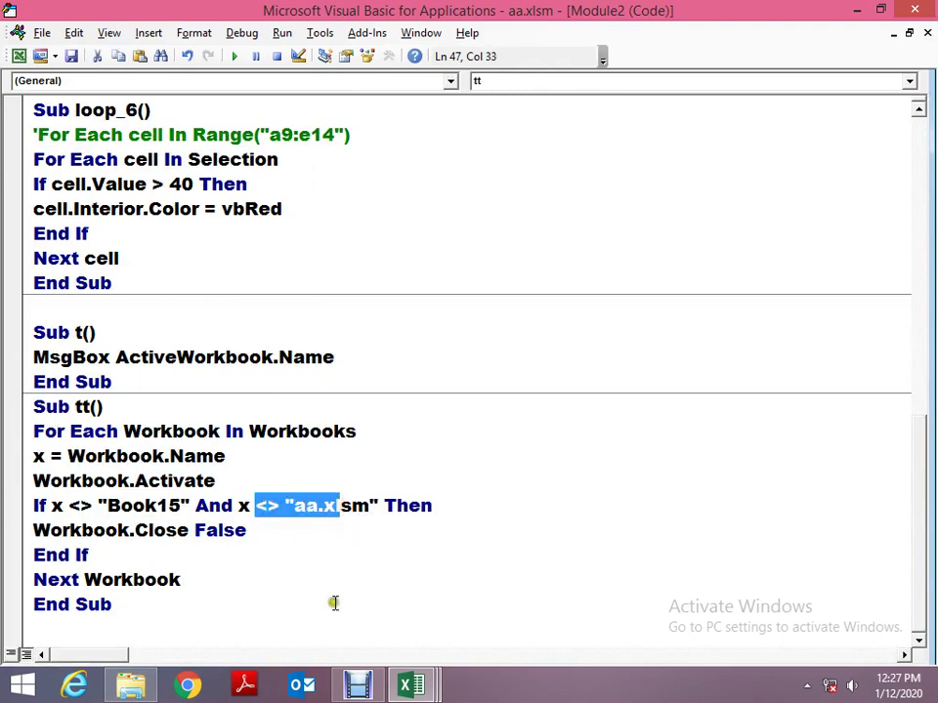
pyautogui.moveTo(410, 684)
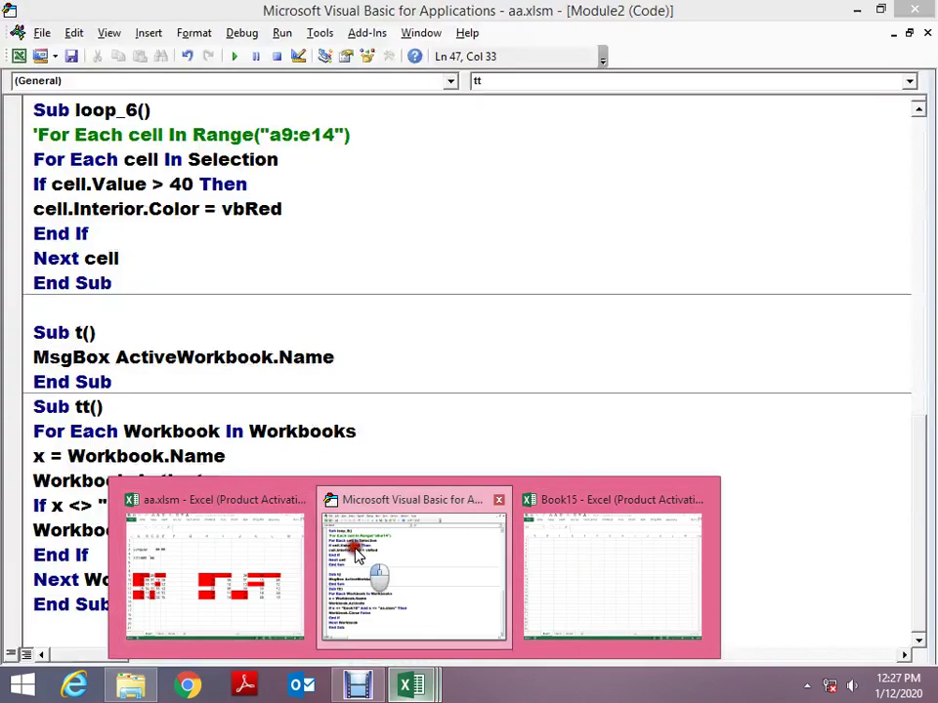
# Highlight the If line and the Workbook.Close False line of the tt macro.
pyautogui.click(356, 553)
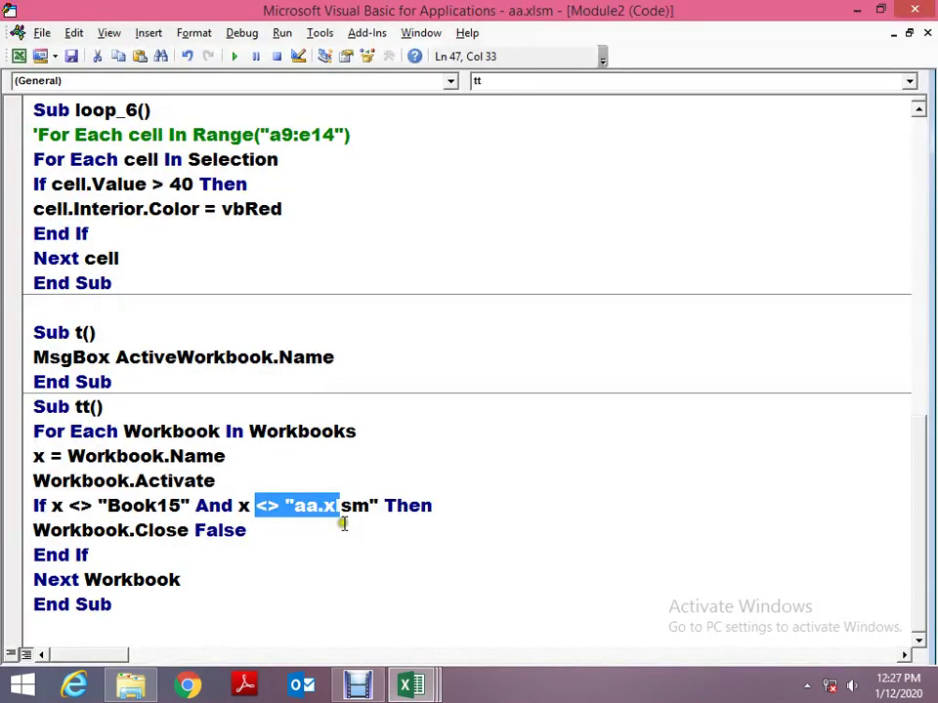
pyautogui.click(342, 518)
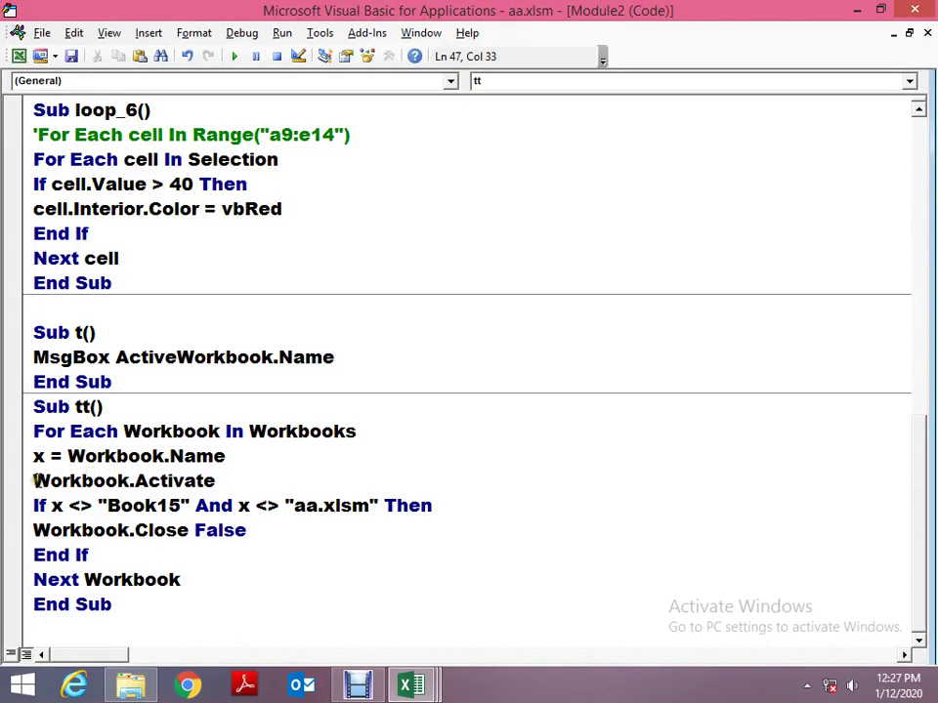
pyautogui.click(33, 531)
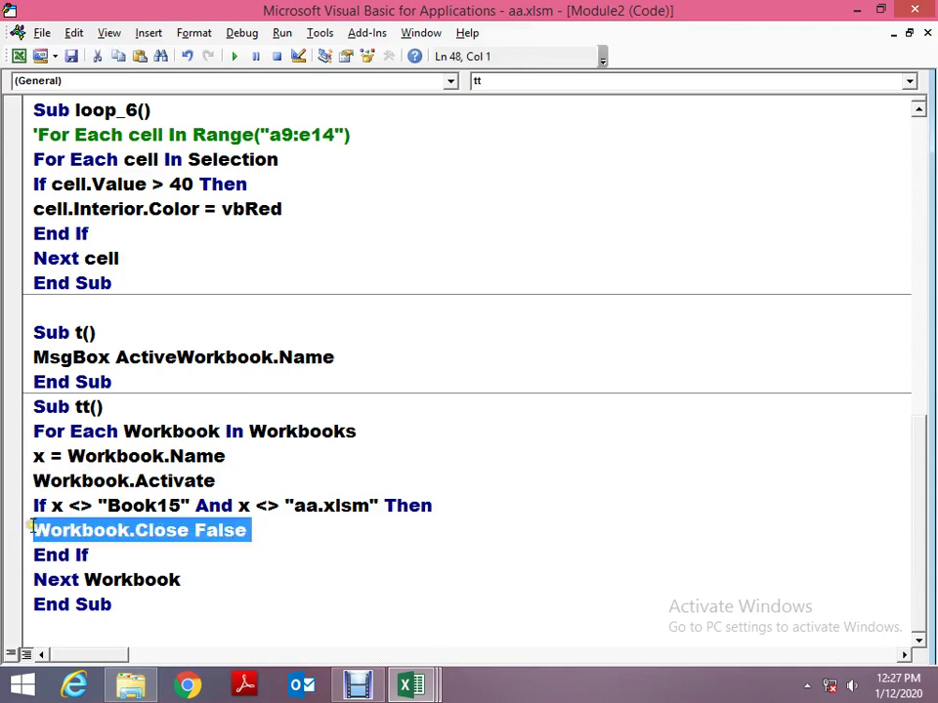
pyautogui.click(408, 597)
pyautogui.moveTo(35, 505); pyautogui.dragTo(449, 518)
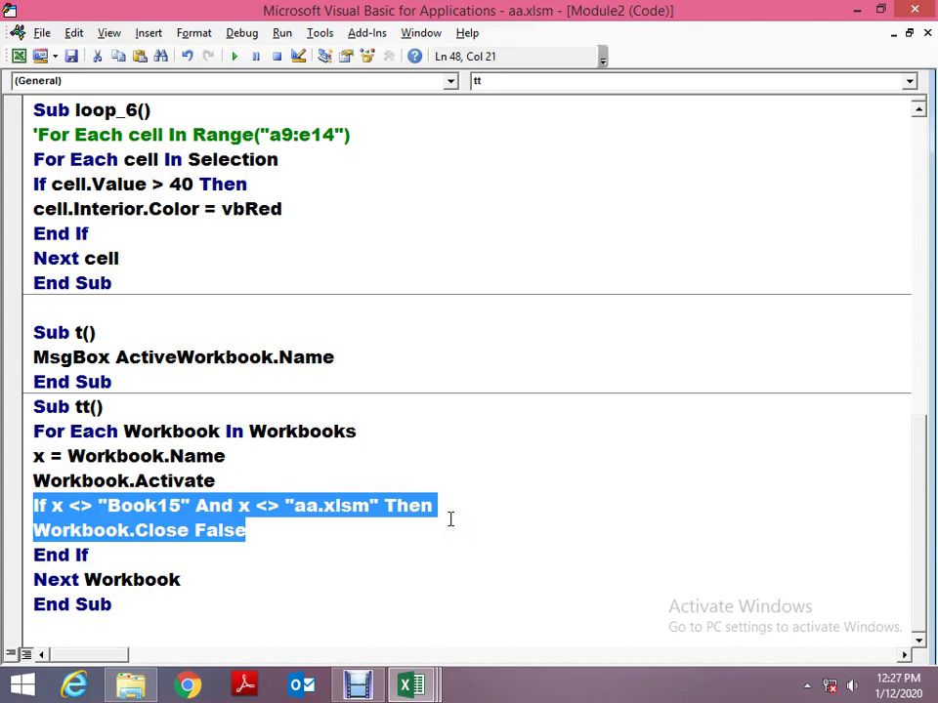
pyautogui.click(322, 529)
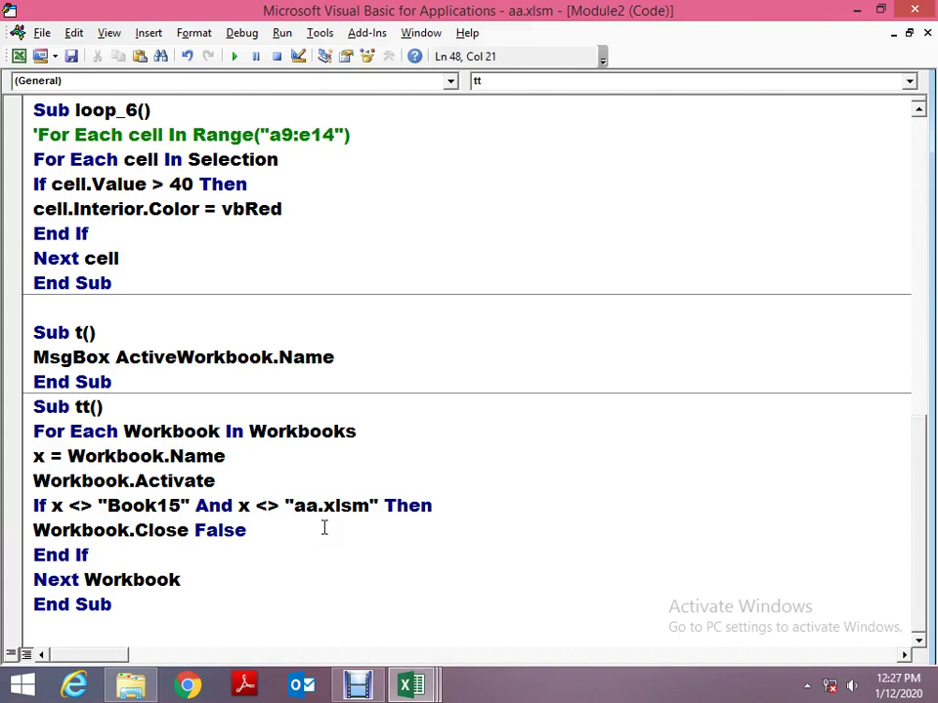
# Hide and reopen the editor, review LOop_2's end value 5, and restore the window down.
pyautogui.click(879, 12)
pyautogui.click(864, 8)
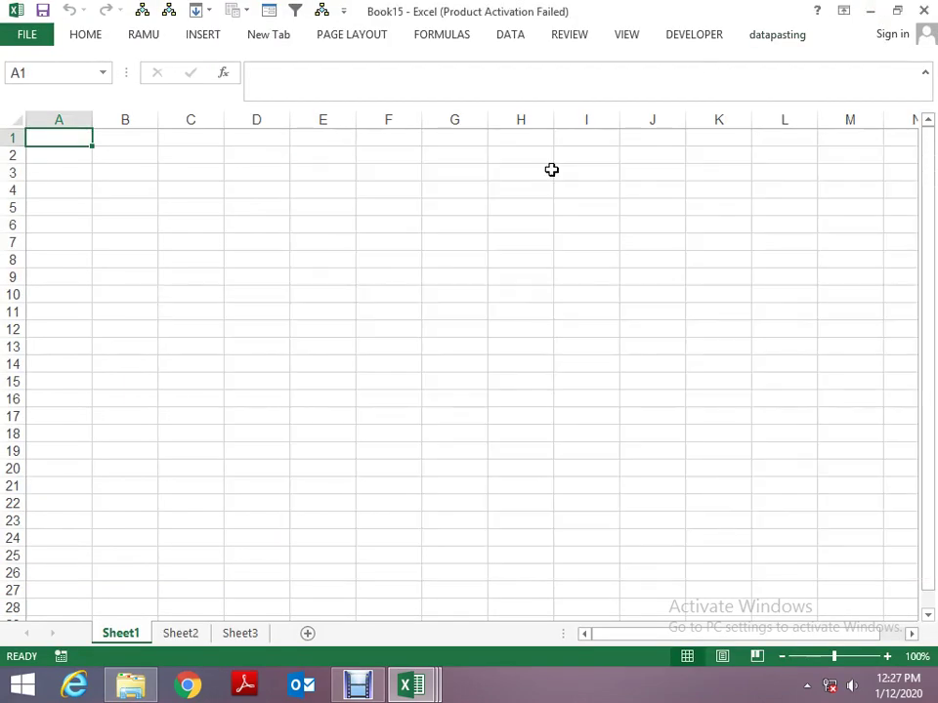
pyautogui.hotkey('alt', 'F11')
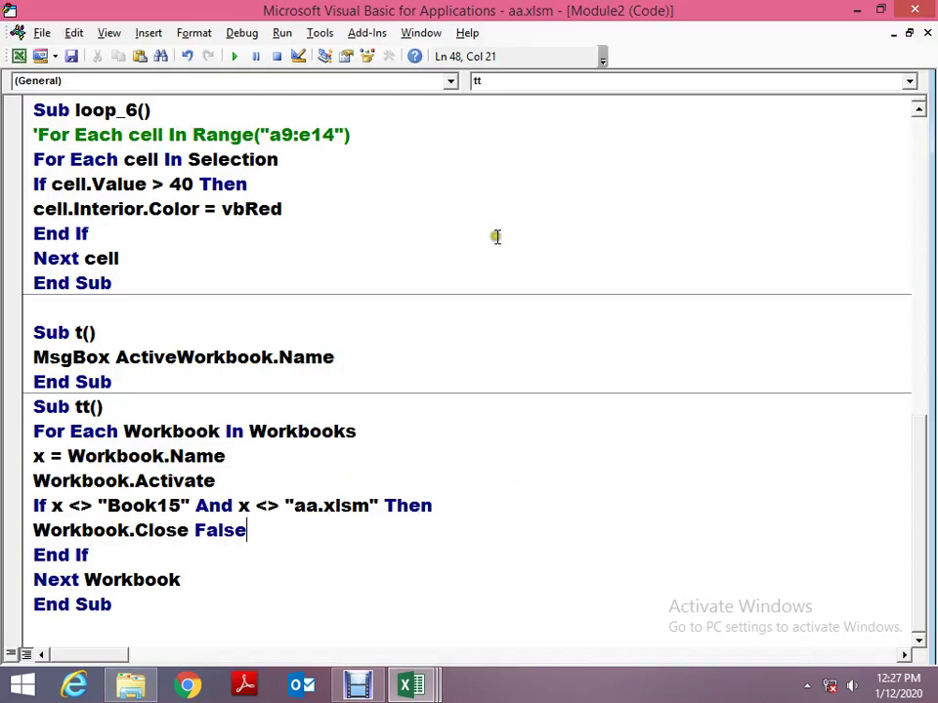
pyautogui.scroll(1, 289, 361)
pyautogui.scroll(7, 256, 357)
pyautogui.scroll(2, 249, 357)
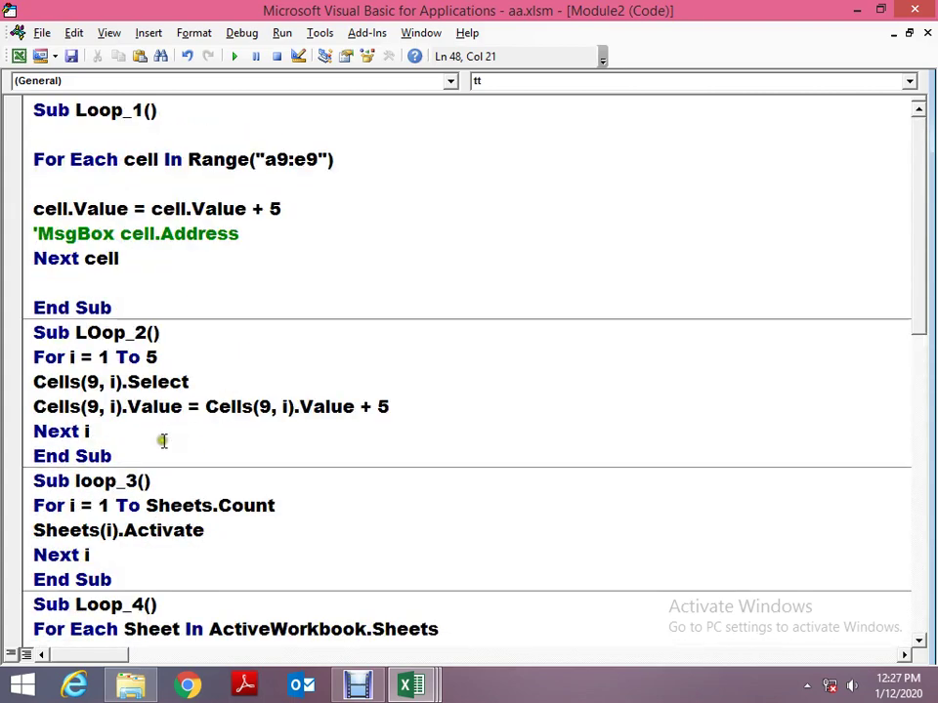
pyautogui.click(145, 357)
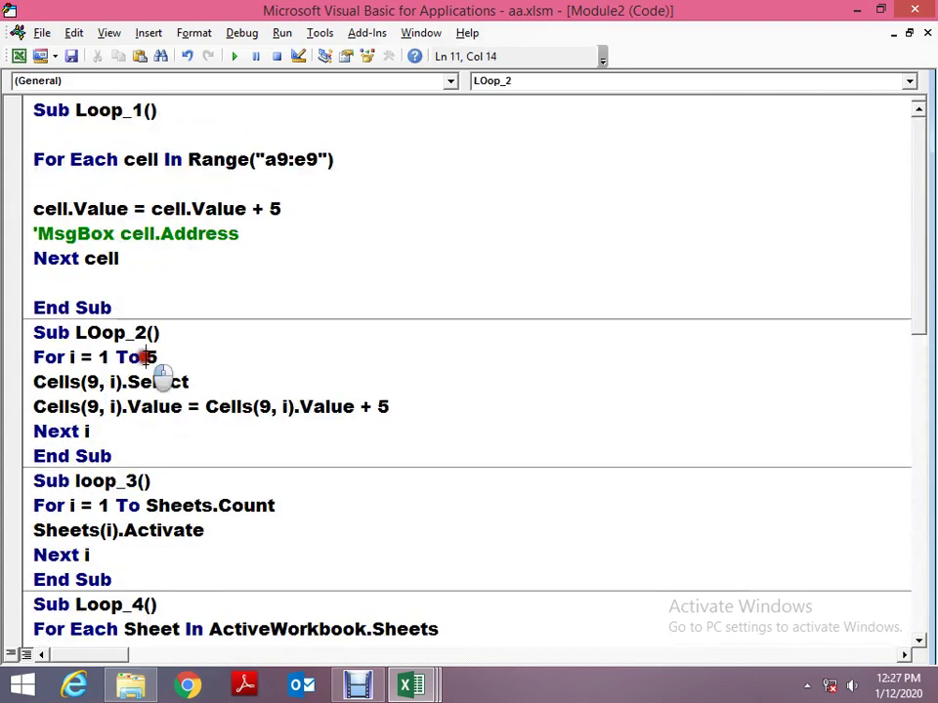
pyautogui.moveTo(144, 357); pyautogui.dragTo(161, 358)
pyautogui.scroll(-4, 156, 358)
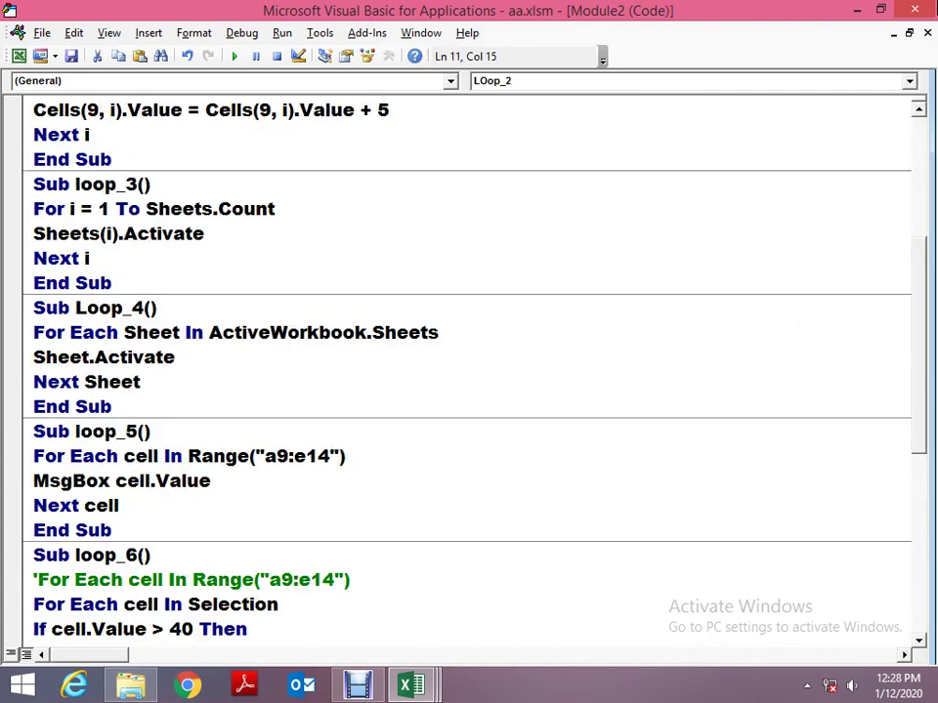
pyautogui.click(880, 10)
pyautogui.scroll(-3, 567, 382)
# Create a new Sub Loop_6 procedure below the tt macro with an empty body.
pyautogui.click(438, 515)
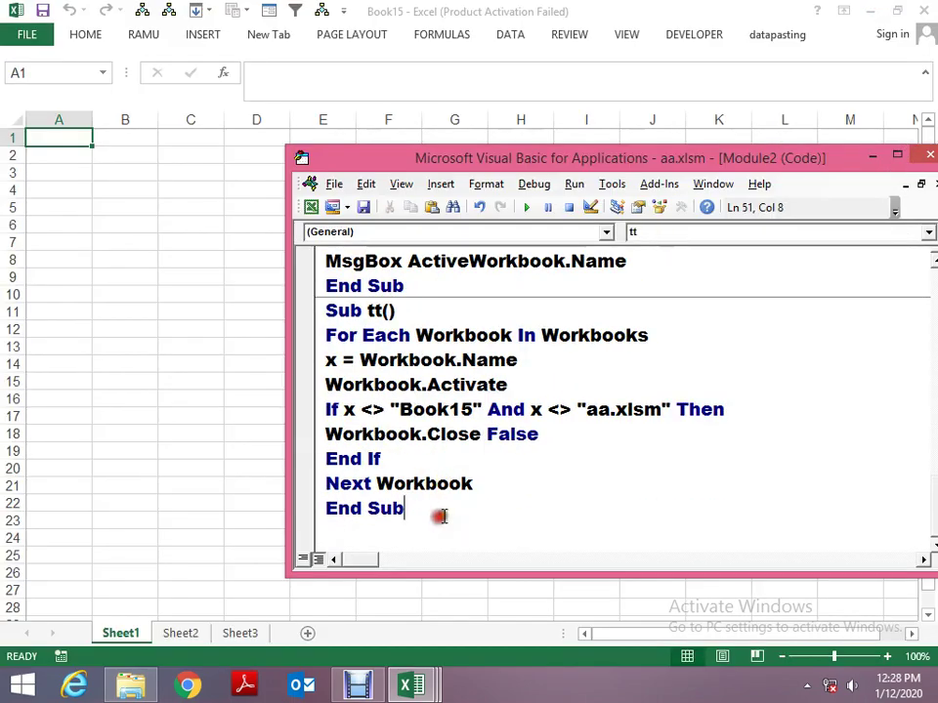
pyautogui.press('Return')
pyautogui.write('s')
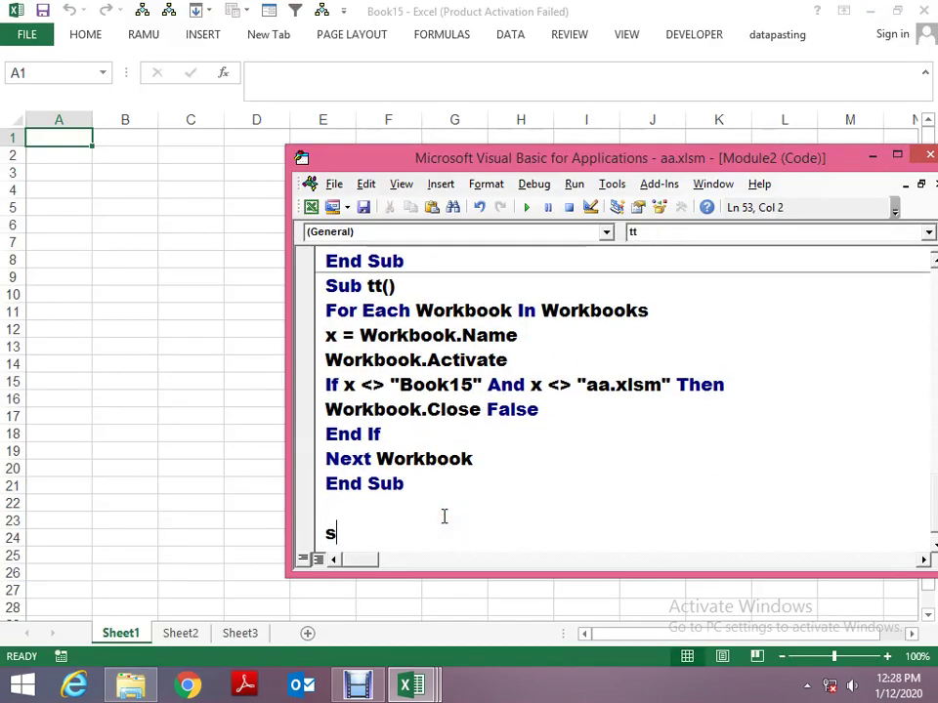
pyautogui.write('b')
pyautogui.scroll(4, 456, 515)
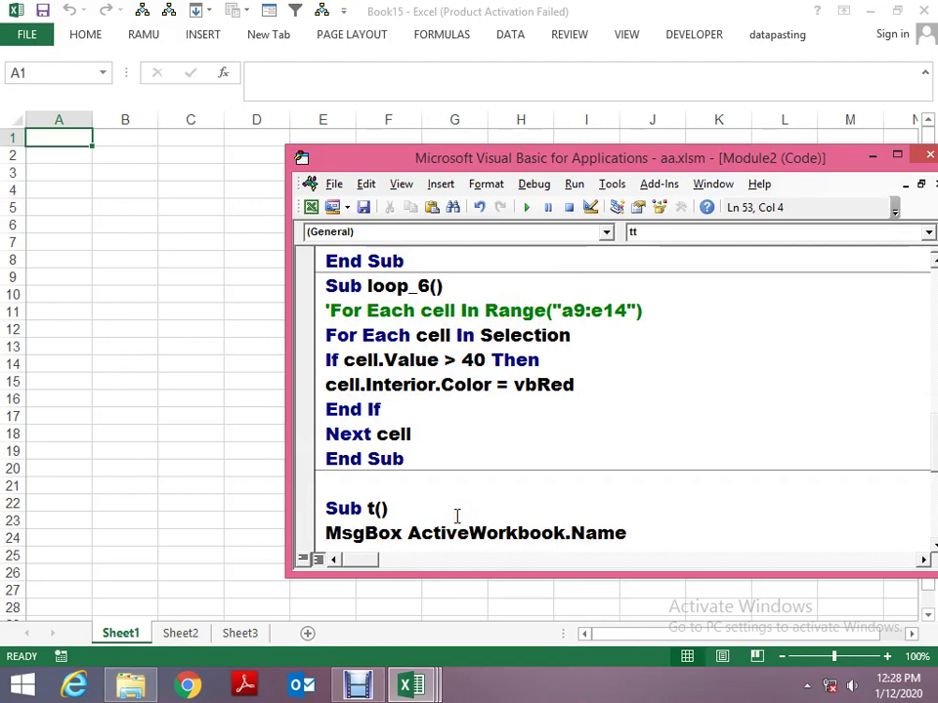
pyautogui.scroll(-5, 457, 516)
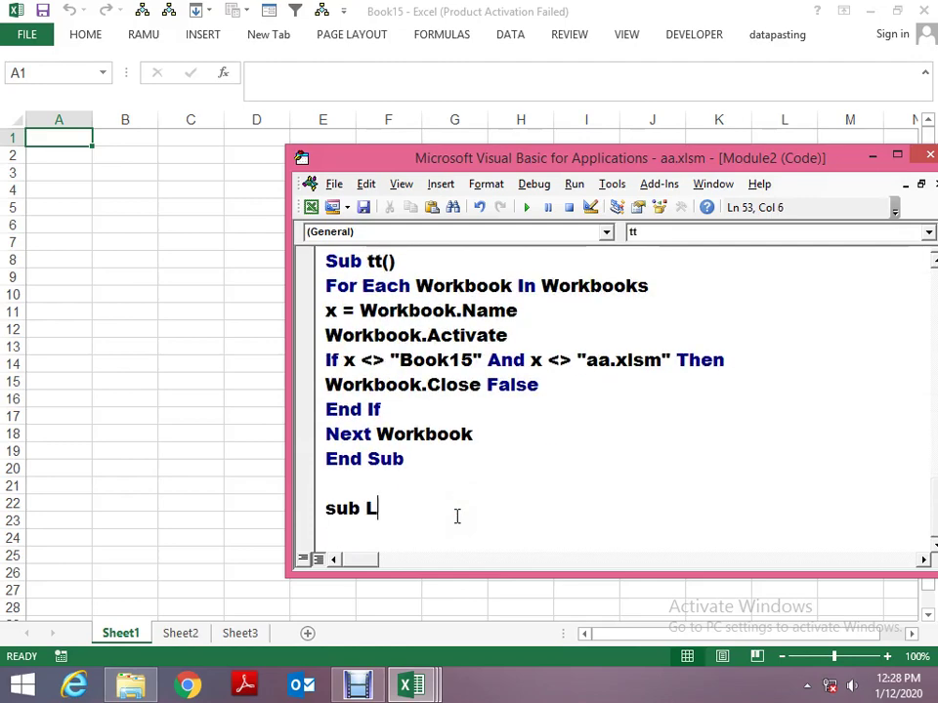
pyautogui.write('oop_')
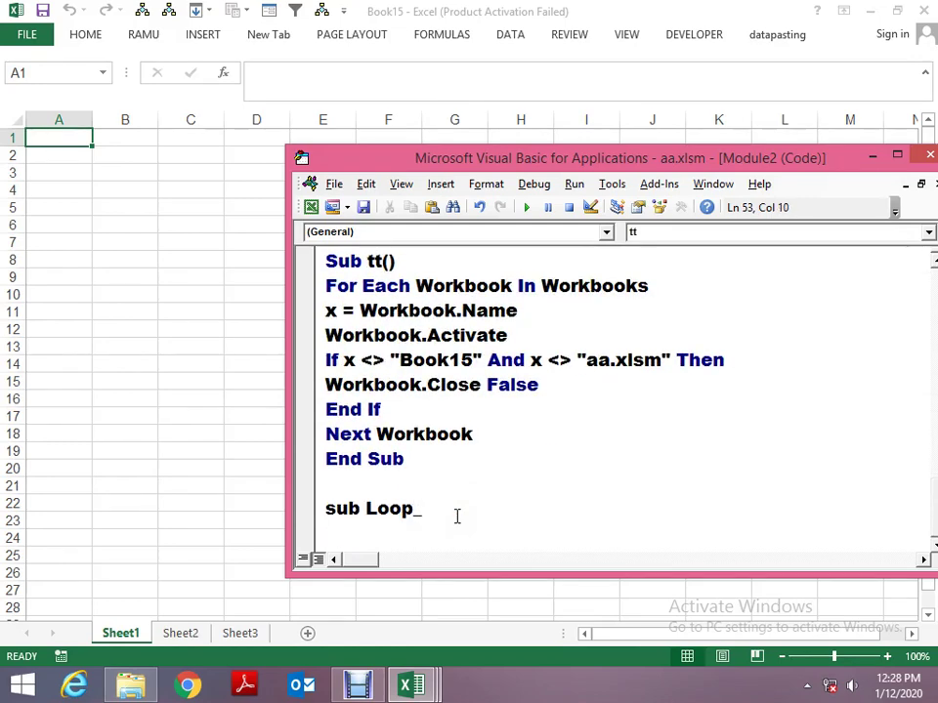
pyautogui.write('6')
pyautogui.press('Return')
pyautogui.press('Down')
pyautogui.press('Down')
pyautogui.press('Up')
pyautogui.press('Up')
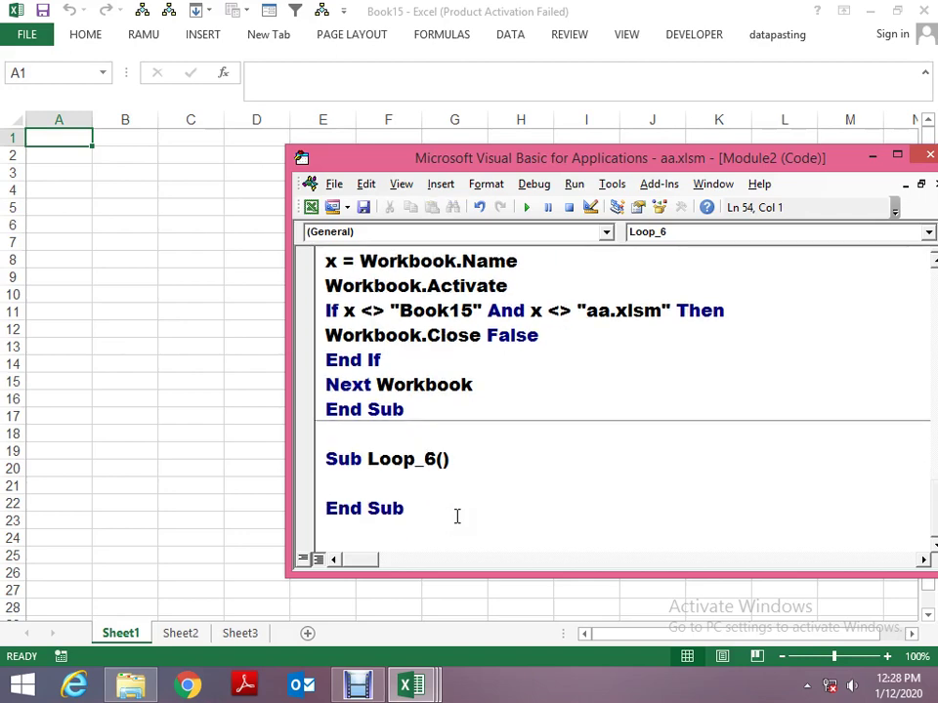
pyautogui.press('Return')
pyautogui.press('Return')
# Write a For i = 50 To 1 ... Next i loop inside the macro.
pyautogui.write('for ')
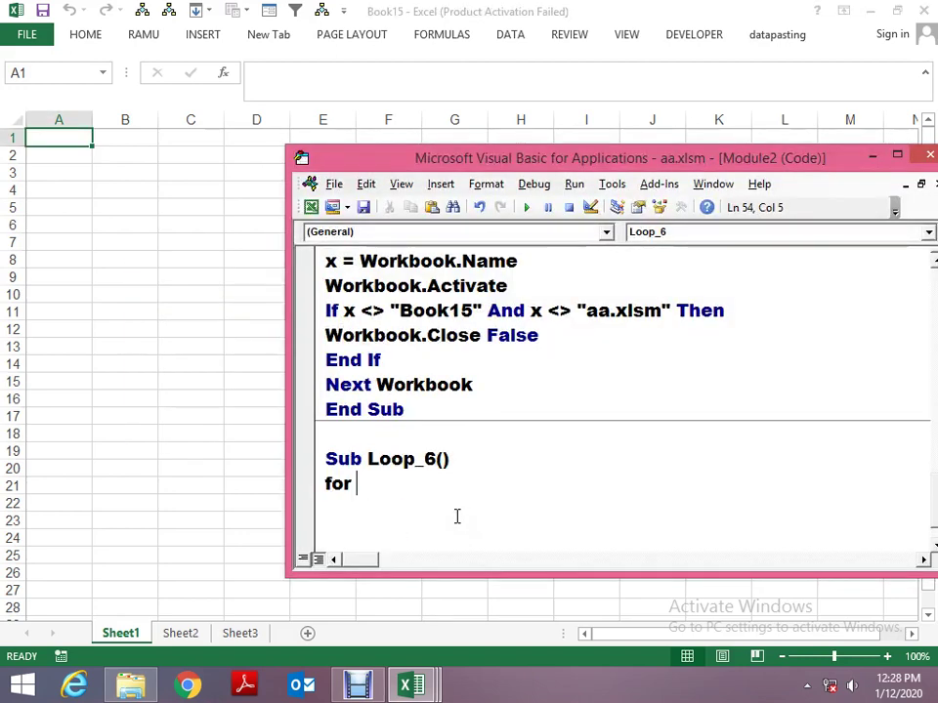
pyautogui.write('i = 1 t')
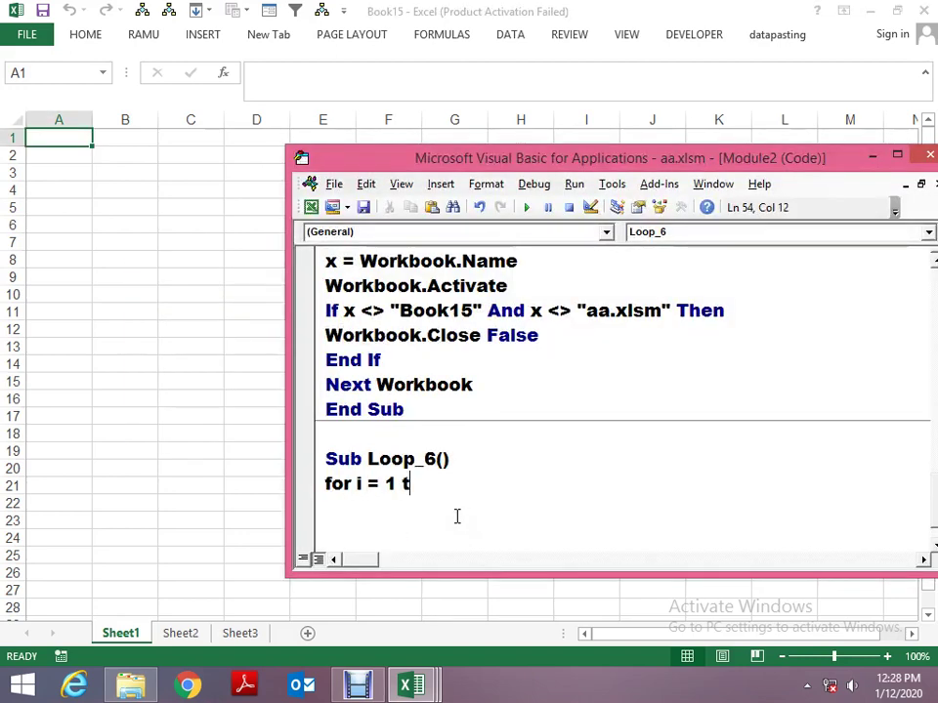
pyautogui.write('=')
pyautogui.write('o 50')
pyautogui.press('Return')
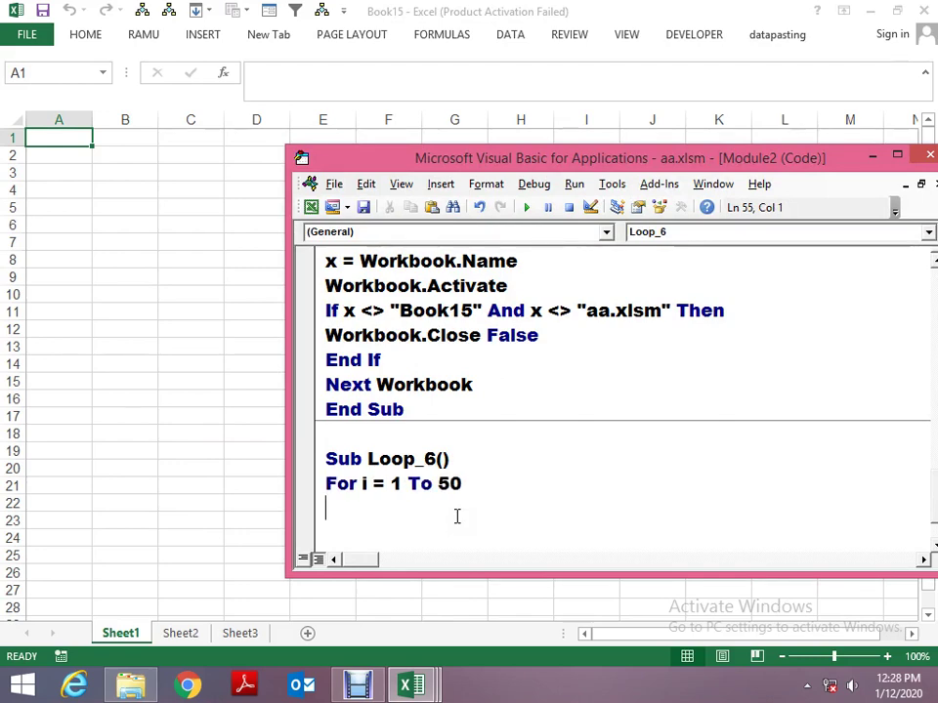
pyautogui.press('Return')
pyautogui.press('Return')
pyautogui.press('Return')
pyautogui.write('End Sub')
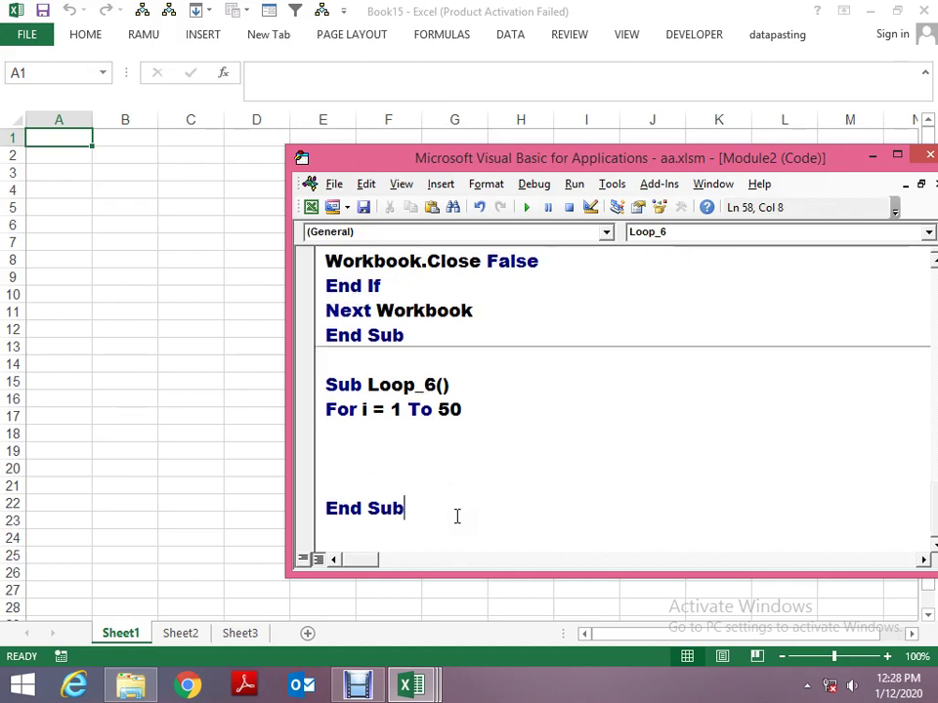
pyautogui.press('Up')
pyautogui.write('ne')
pyautogui.write('xt i')
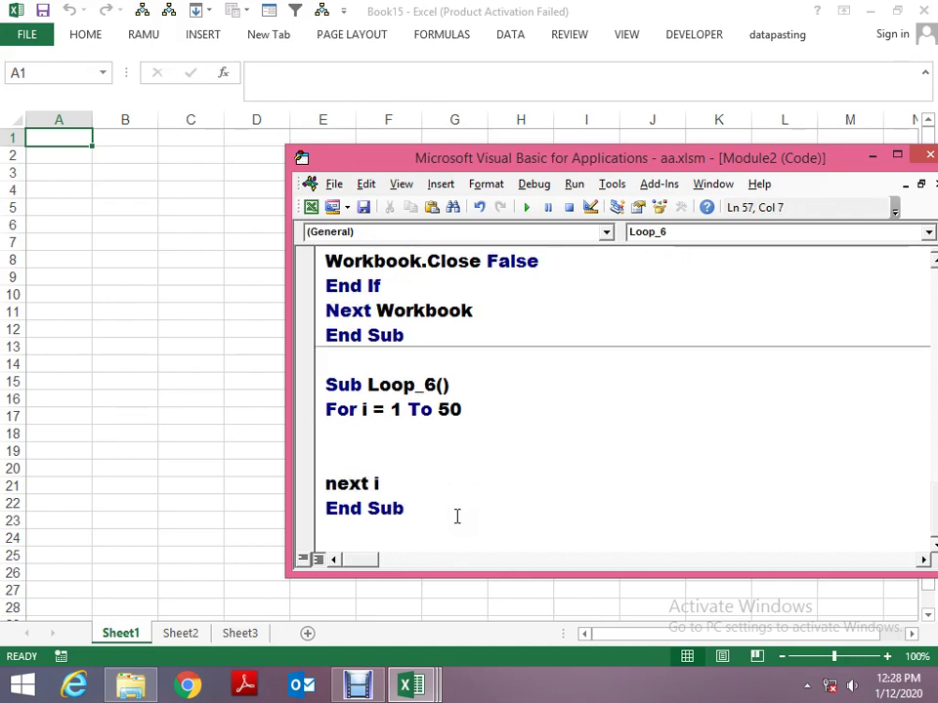
pyautogui.press('Up')
pyautogui.press('Up')
pyautogui.press('Up')
pyautogui.press('Right')
pyautogui.press('Right')
pyautogui.press('Delete')
pyautogui.write('5')
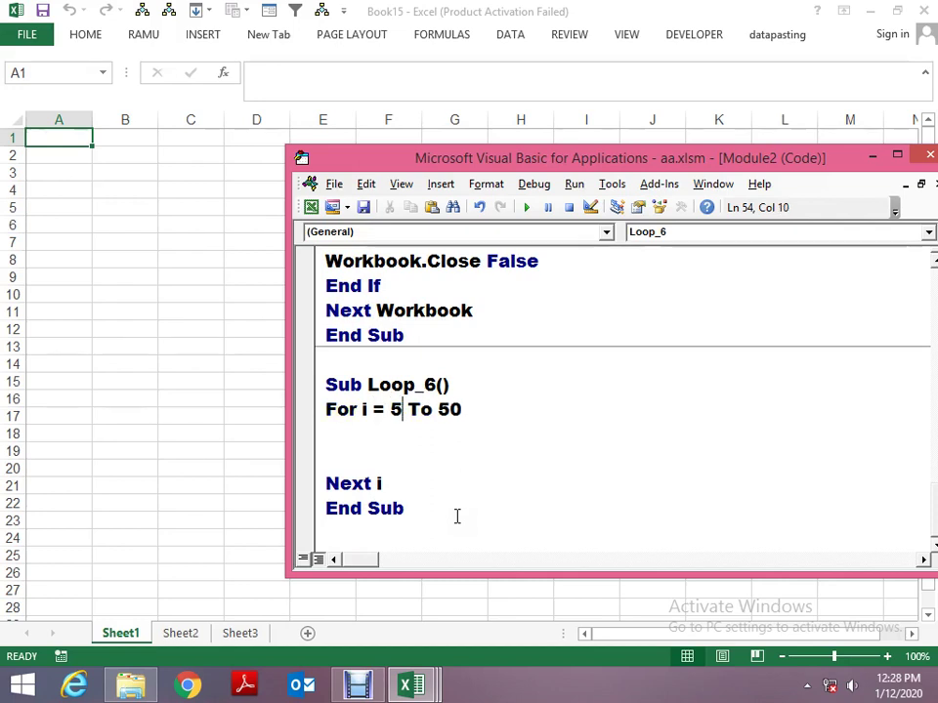
pyautogui.write('0')
pyautogui.press('Right')
pyautogui.press('Right')
pyautogui.press('Right')
pyautogui.press('Right')
pyautogui.press('Delete')
pyautogui.press('Delete')
pyautogui.write('1')
pyautogui.press('Up')
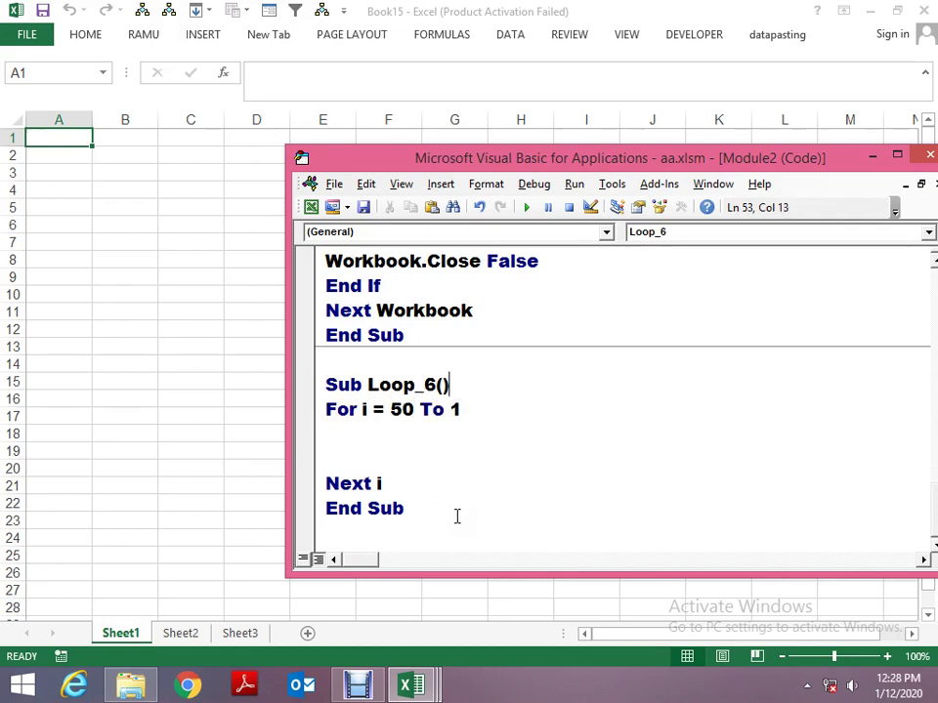
pyautogui.press('Down')
# Rename the macro to Loop_7 after the ambiguous-name error and step into it with F8.
pyautogui.press('F5')
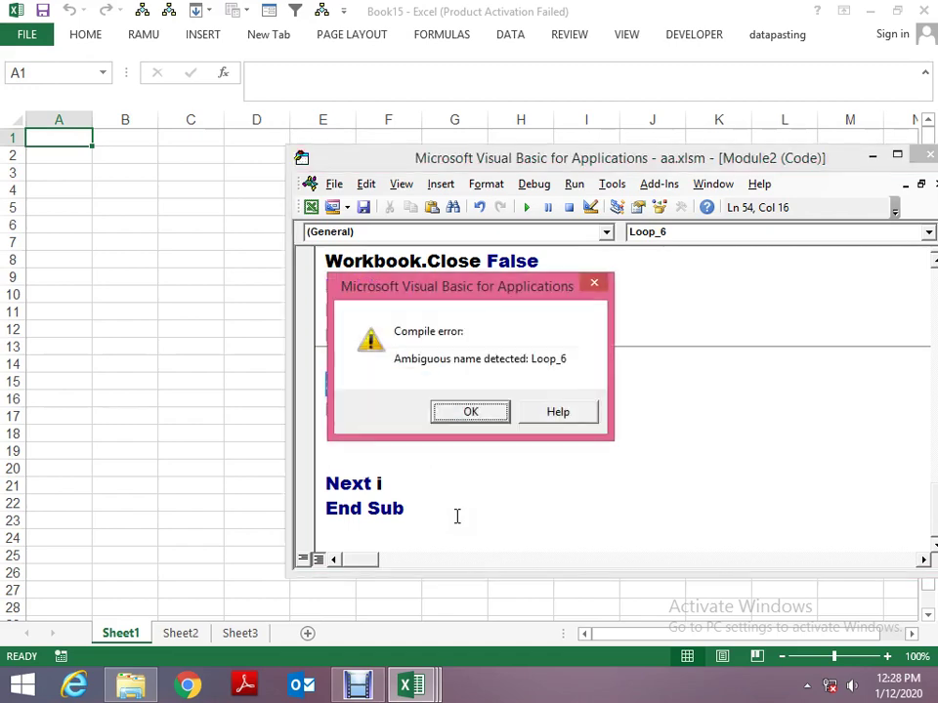
pyautogui.press('Return')
pyautogui.press('Right')
pyautogui.press('BackSpace')
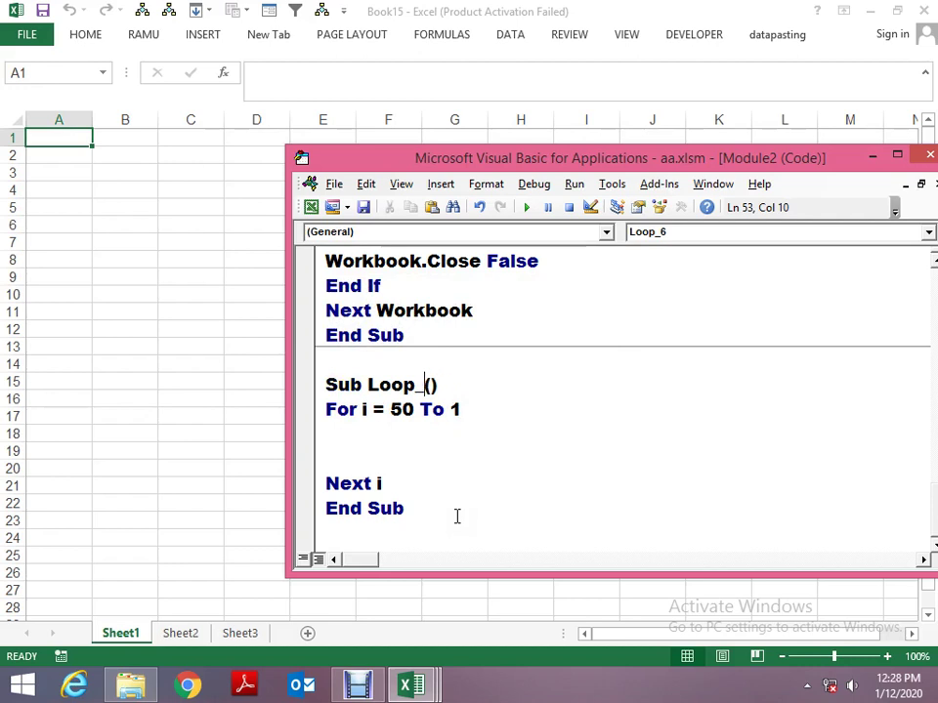
pyautogui.write('7')
pyautogui.press('F8')
pyautogui.press('F8')
pyautogui.press('F8')
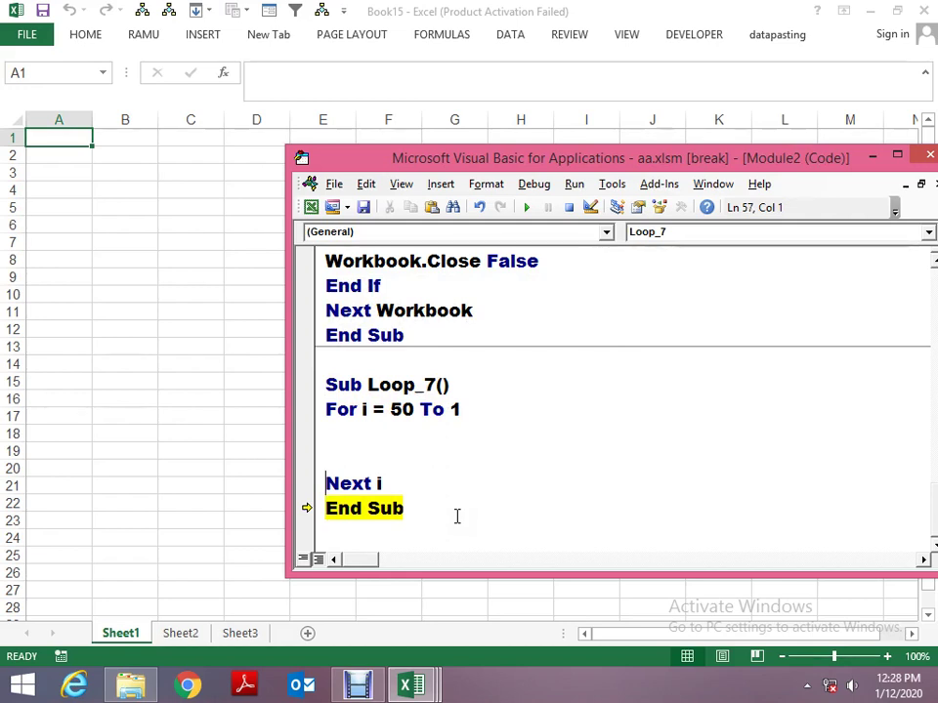
# Change the loop header to For i = 1 To 50 Step 10.
pyautogui.press('Up')
pyautogui.press('Up')
pyautogui.press('Up')
pyautogui.press('Right')
pyautogui.press('Right')
pyautogui.press('Right')
pyautogui.press('Right')
pyautogui.press('Right')
pyautogui.press('Right')
pyautogui.press('Right')
pyautogui.press('Right')
pyautogui.press('Delete')
pyautogui.press('Delete')
pyautogui.press('Delete')
pyautogui.write('1')
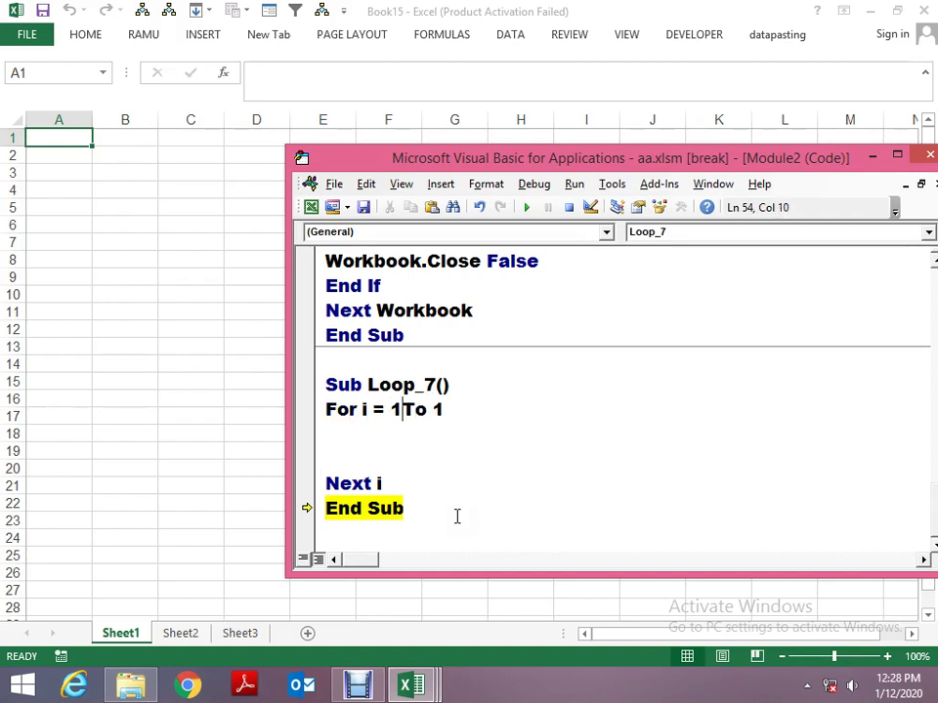
pyautogui.press('Right')
pyautogui.press('Right')
pyautogui.press('Right')
pyautogui.write('50')
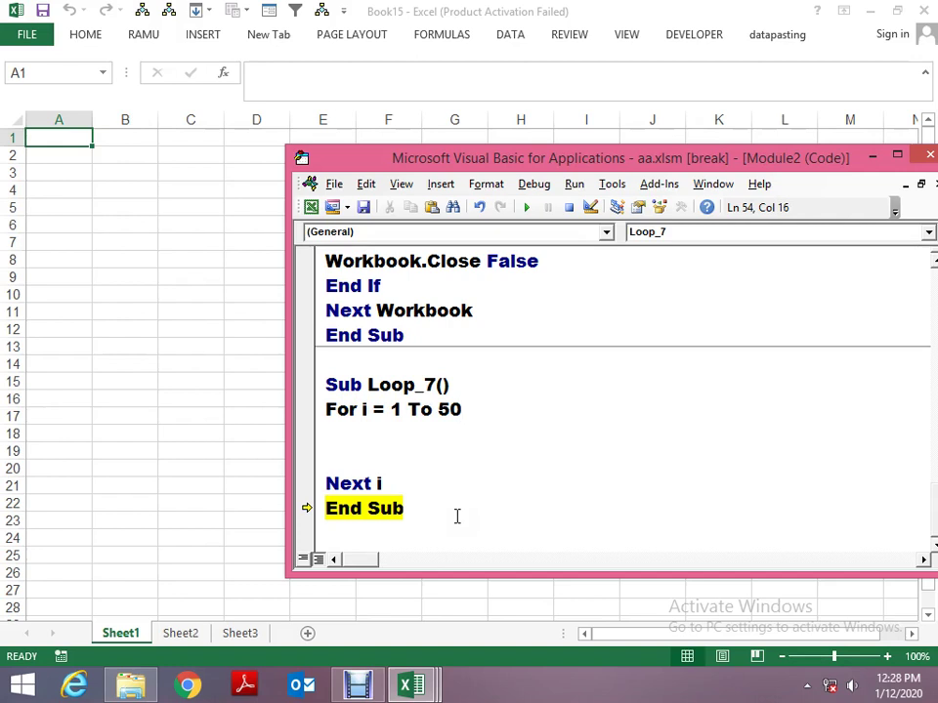
pyautogui.write(' setp ')
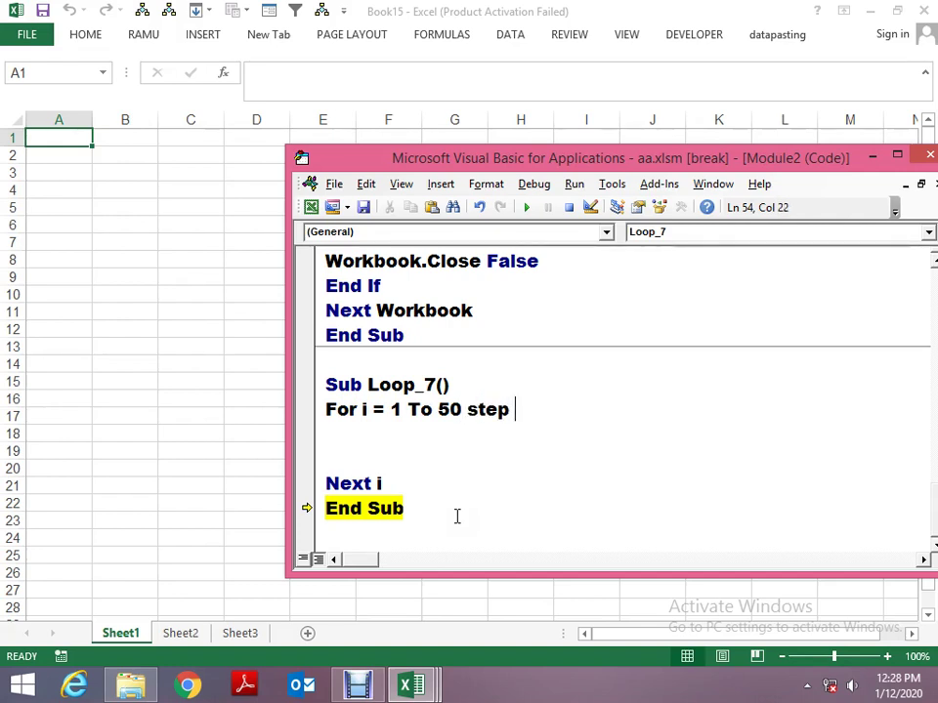
pyautogui.write('5')
pyautogui.press('Down')
# Add a MsgBox i line inside the loop body.
pyautogui.press('Down')
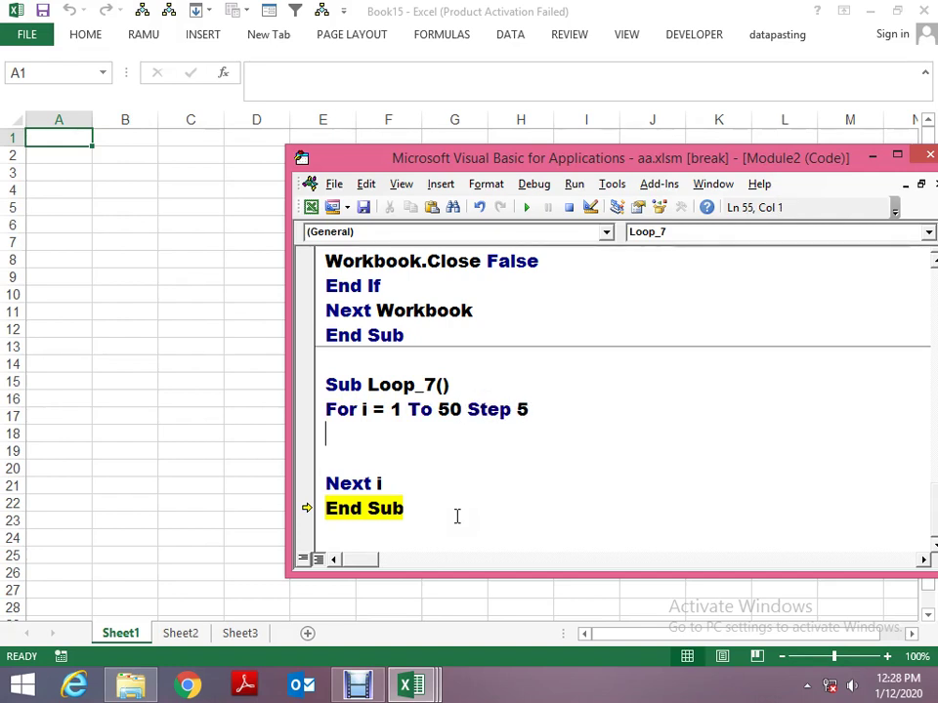
pyautogui.press('Up')
pyautogui.press('End')
pyautogui.press('Left')
pyautogui.press('Delete')
pyautogui.write('10')
pyautogui.press('Down')
pyautogui.press('Down')
pyautogui.write('msgx')
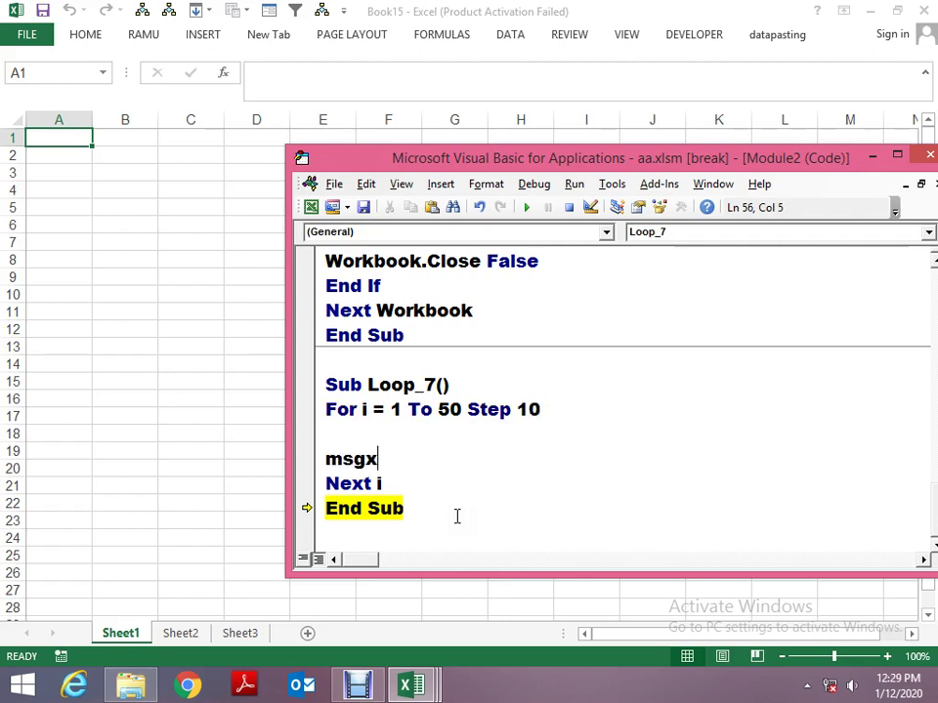
pyautogui.press('BackSpace')
pyautogui.write('box i')
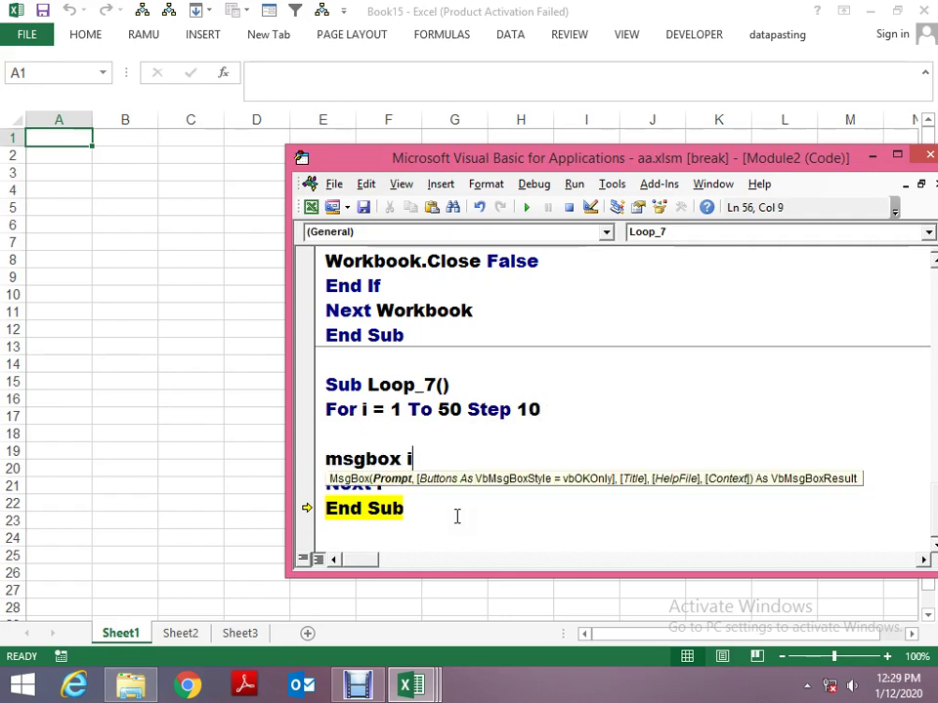
pyautogui.press('Up')
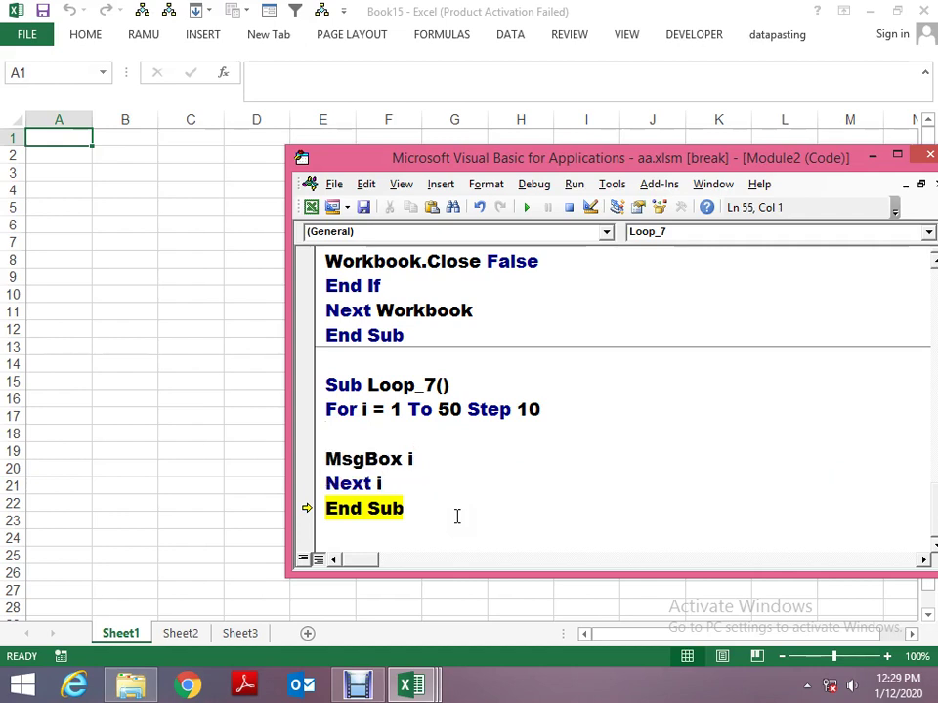
# Reset the paused run and step through Loop_7 with F8, dismissing each value's message box.
pyautogui.click(569, 207)
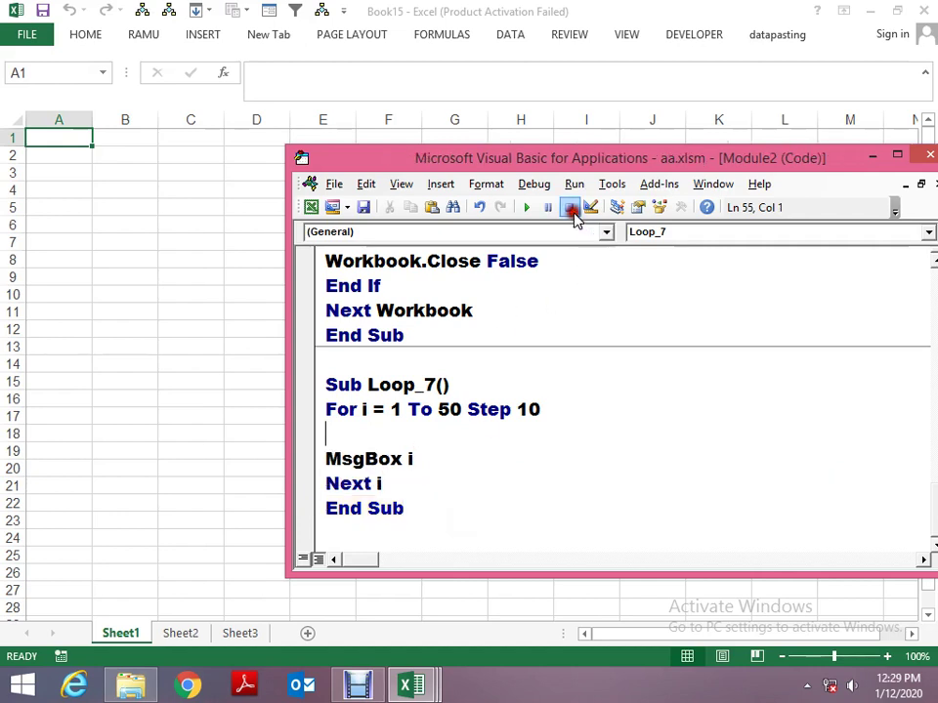
pyautogui.press('F8')
pyautogui.press('F8')
pyautogui.press('F8')
pyautogui.press('F8')
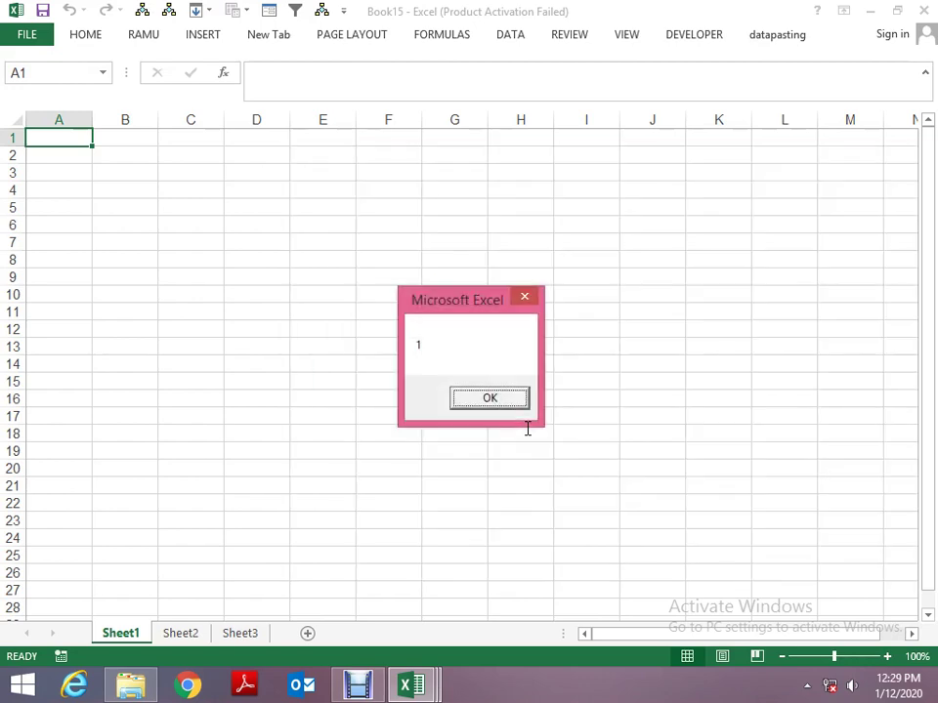
pyautogui.press('Return')
pyautogui.press('F8')
pyautogui.press('F8')
pyautogui.press('Return')
pyautogui.press('F8')
pyautogui.press('F8')
pyautogui.press('Return')
pyautogui.press('F8')
pyautogui.press('F8')
pyautogui.press('Return')
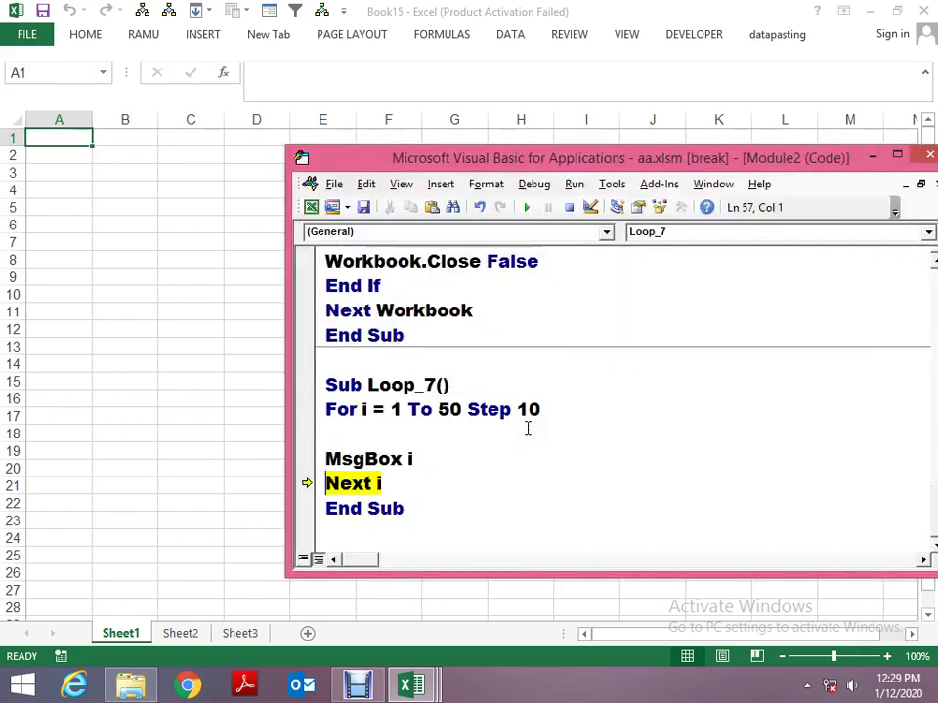
pyautogui.press('F8')
pyautogui.press('F8')
pyautogui.press('Return')
pyautogui.press('F8')
pyautogui.press('F8')
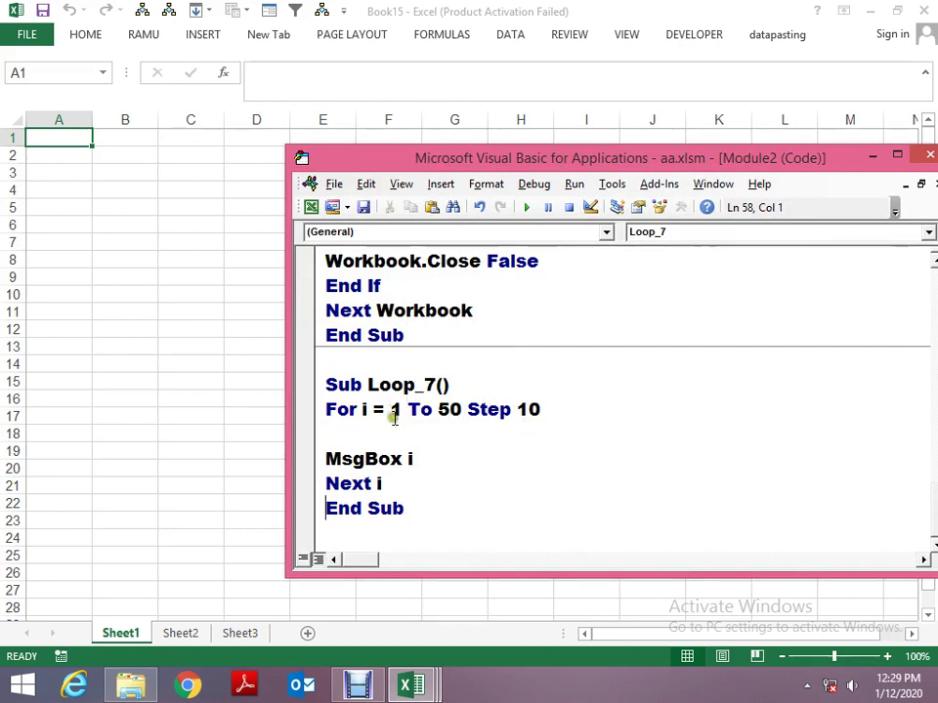
# Duplicate the Loop_7 macro and rename the copy to Loop_8.
pyautogui.press('Up')
pyautogui.press('Up')
pyautogui.press('Up')
pyautogui.hotkey('shift', 'Down')
pyautogui.hotkey('shift', 'Down')
pyautogui.hotkey('shift', 'Down')
pyautogui.hotkey('shift', 'Down')
pyautogui.hotkey('shift', 'Down')
pyautogui.hotkey('ctrl', 'c')
pyautogui.press('Right')
pyautogui.hotkey('ctrl', 'v')
pyautogui.press('Up')
pyautogui.press('Up')
pyautogui.press('Up')
pyautogui.press('Up')
pyautogui.press('Up')
pyautogui.press('End')
pyautogui.press('Left')
pyautogui.press('Left')
pyautogui.press('Left')
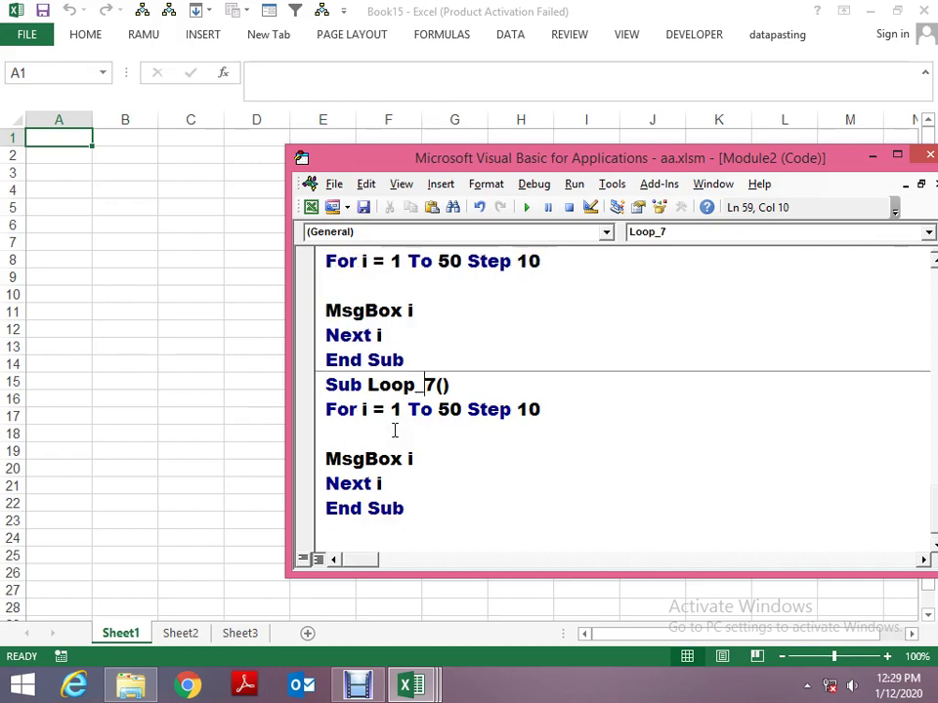
pyautogui.press('Delete')
pyautogui.write('8')
# Change Loop_8's header to For i = 50 To 1 Step -10.
pyautogui.press('Down')
pyautogui.press('Left')
pyautogui.press('Left')
pyautogui.press('Left')
pyautogui.press('Delete')
pyautogui.write('5')
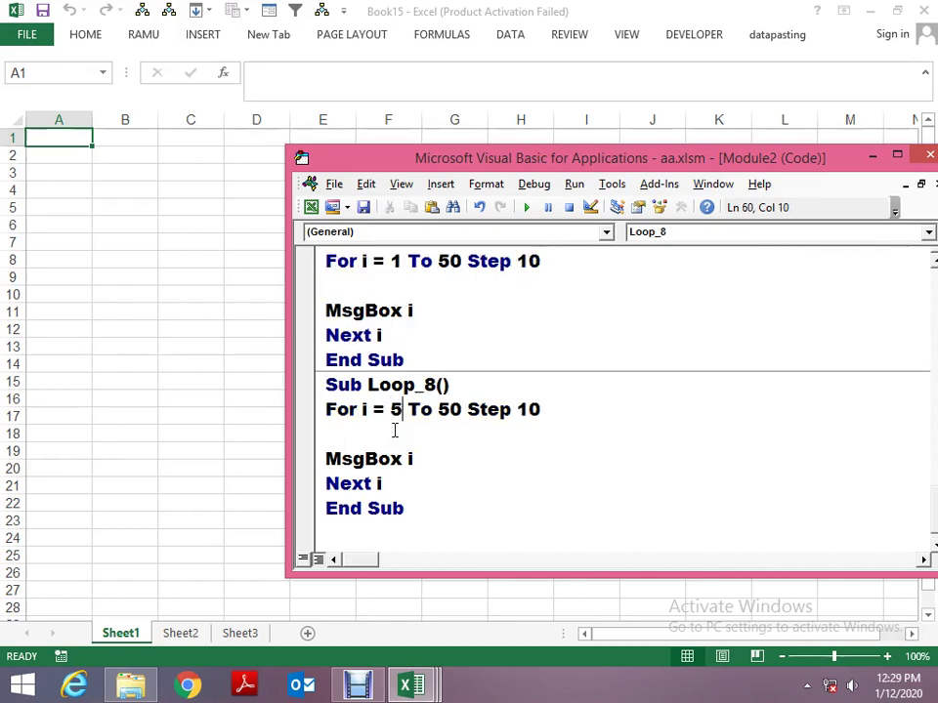
pyautogui.write('0')
pyautogui.press('Right')
pyautogui.press('Right')
pyautogui.press('Right')
pyautogui.press('Right')
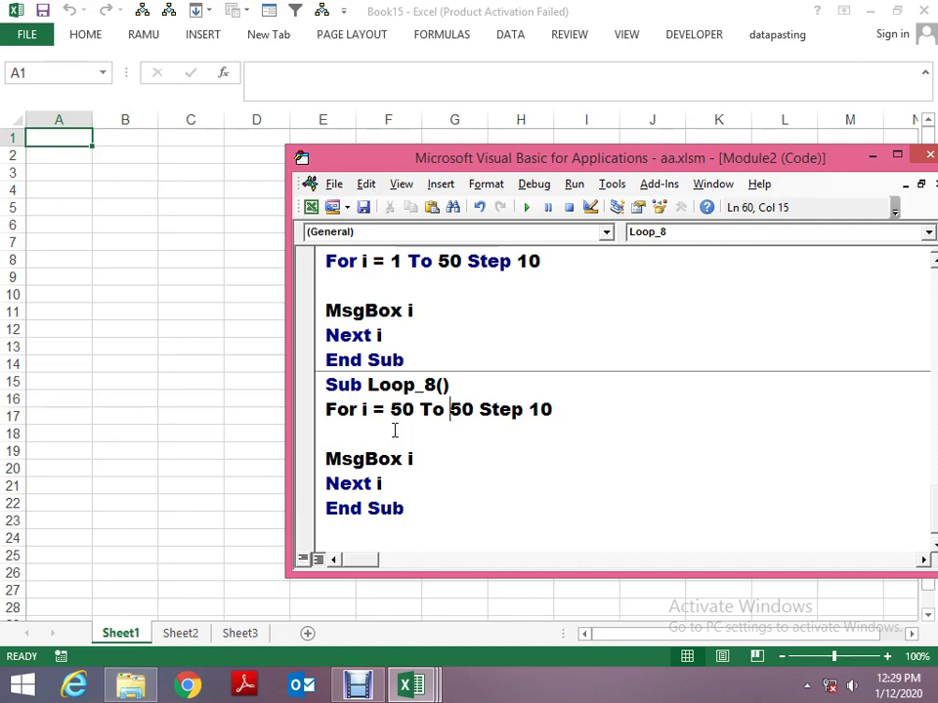
pyautogui.press('Delete')
pyautogui.press('Delete')
pyautogui.write('1')
pyautogui.press('Right')
pyautogui.press('Right')
pyautogui.press('Right')
pyautogui.press('Right')
pyautogui.press('Right')
pyautogui.write('-')
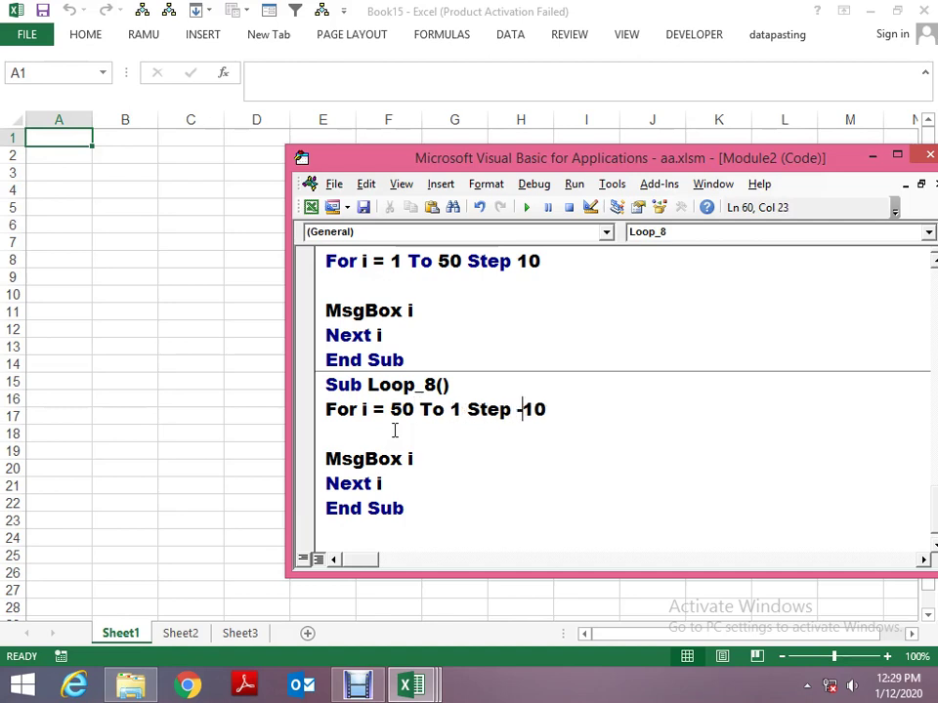
pyautogui.press('Up')
# Step through Loop_8 with F8, dismissing each countdown value's message box.
pyautogui.press('F8')
pyautogui.press('F8')
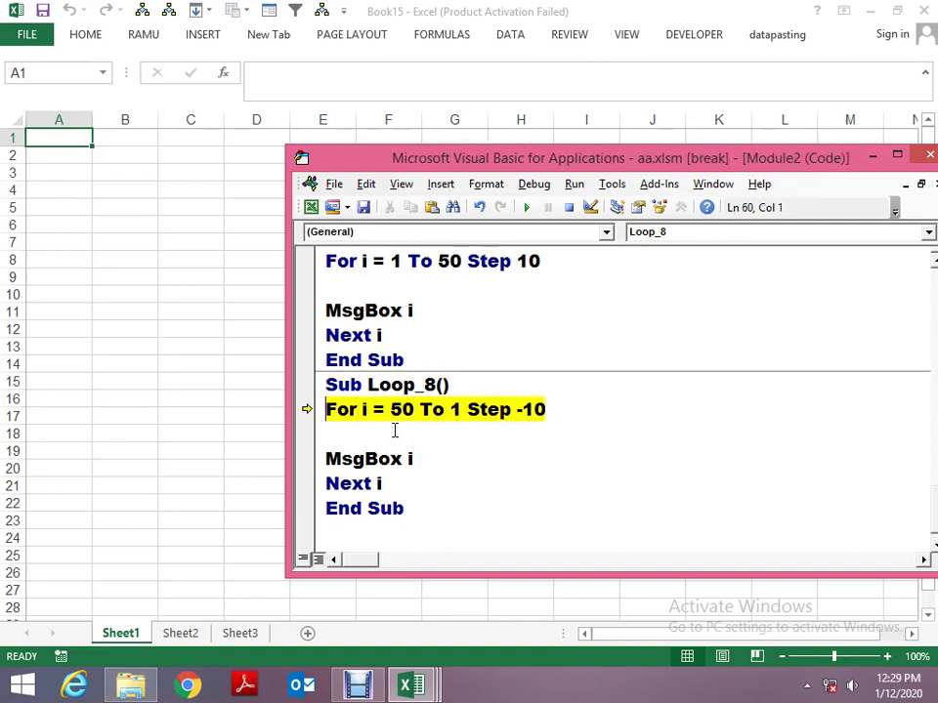
pyautogui.press('F8')
pyautogui.press('Return')
pyautogui.press('F8')
pyautogui.press('F8')
pyautogui.press('Return')
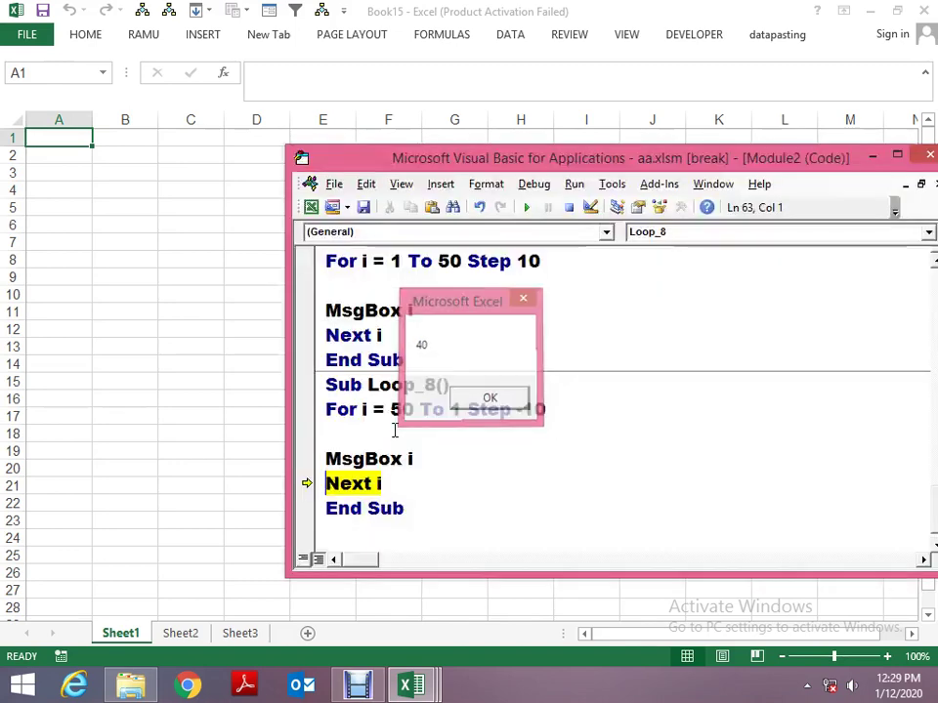
pyautogui.press('F8')
pyautogui.press('F8')
pyautogui.press('Return')
pyautogui.press('F8')
pyautogui.press('F8')
pyautogui.press('Return')
pyautogui.press('F8')
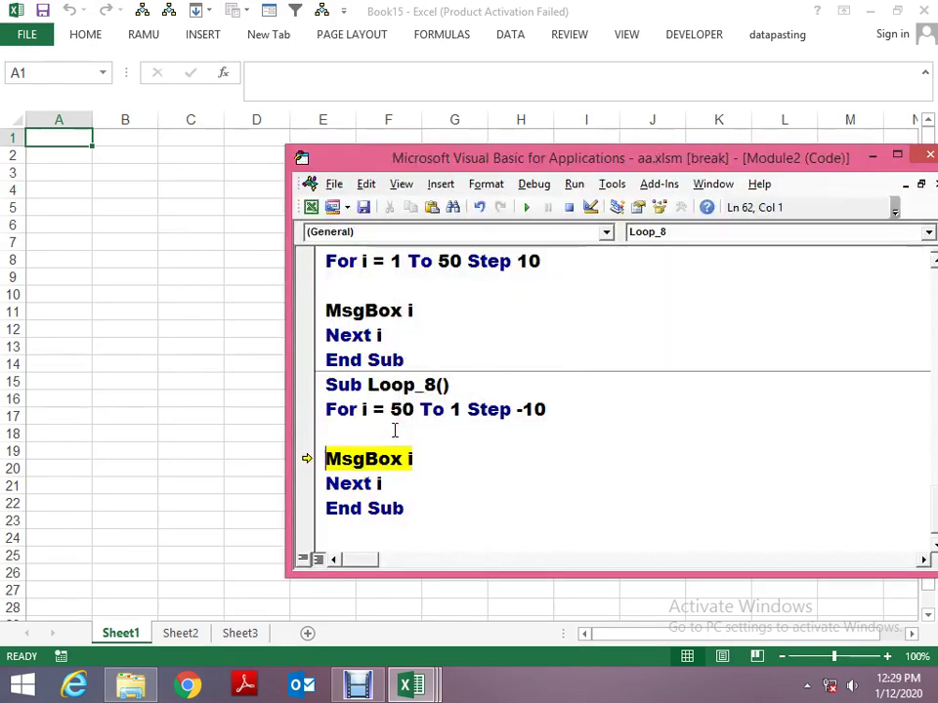
pyautogui.press('F8')
pyautogui.press('Return')
pyautogui.press('F8')
pyautogui.press('F8')
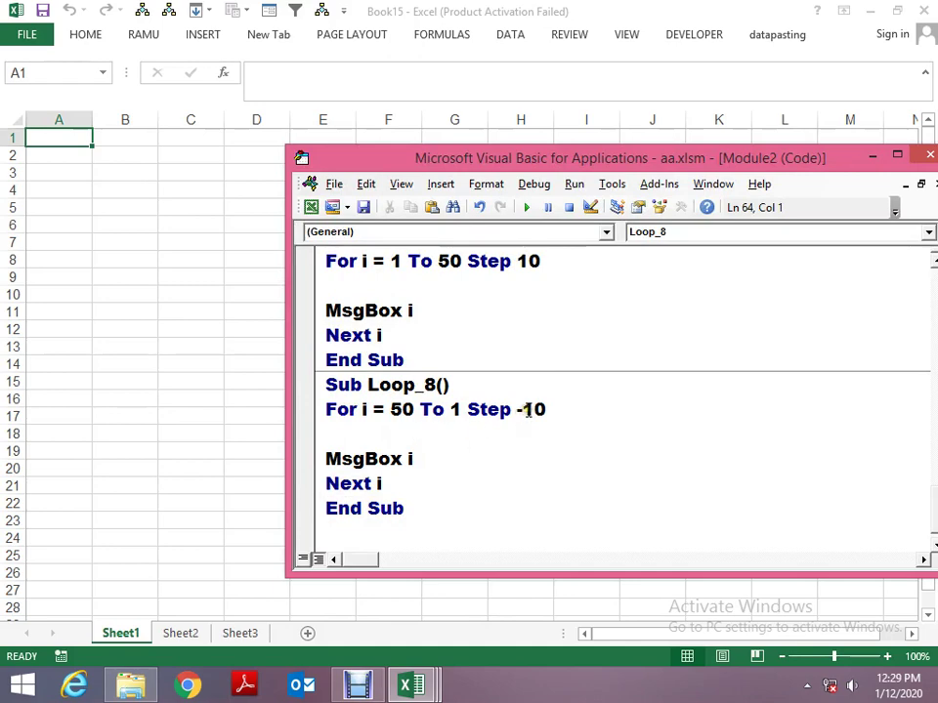
# Change the step to -1, run Loop_8, interrupt and end it, then close the editor.
pyautogui.moveTo(534, 412); pyautogui.dragTo(607, 416)
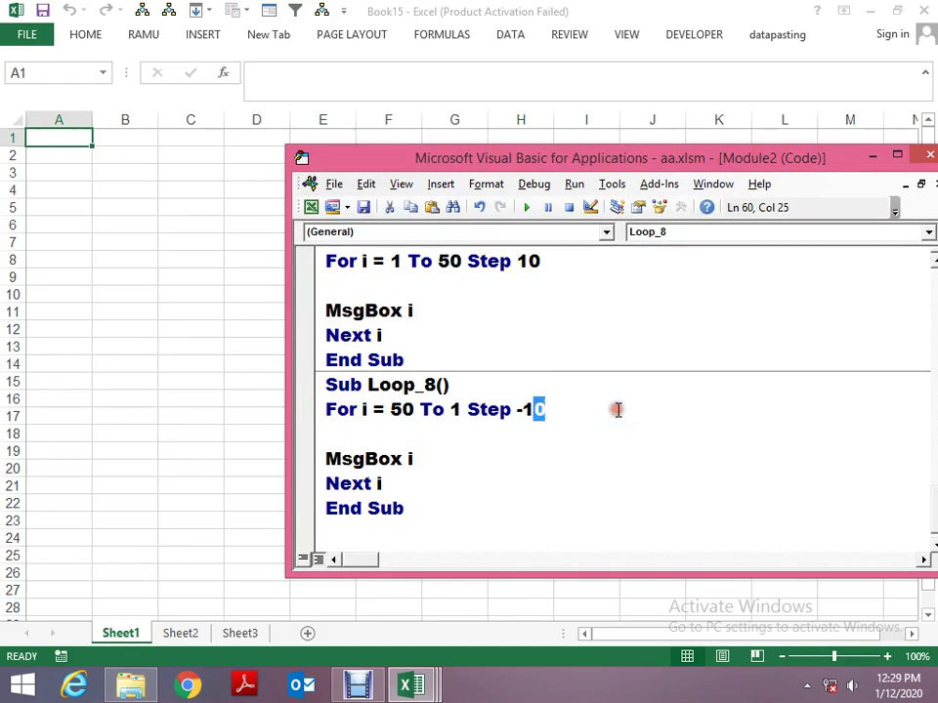
pyautogui.press('Delete')
pyautogui.press('F5')
pyautogui.press('Return')
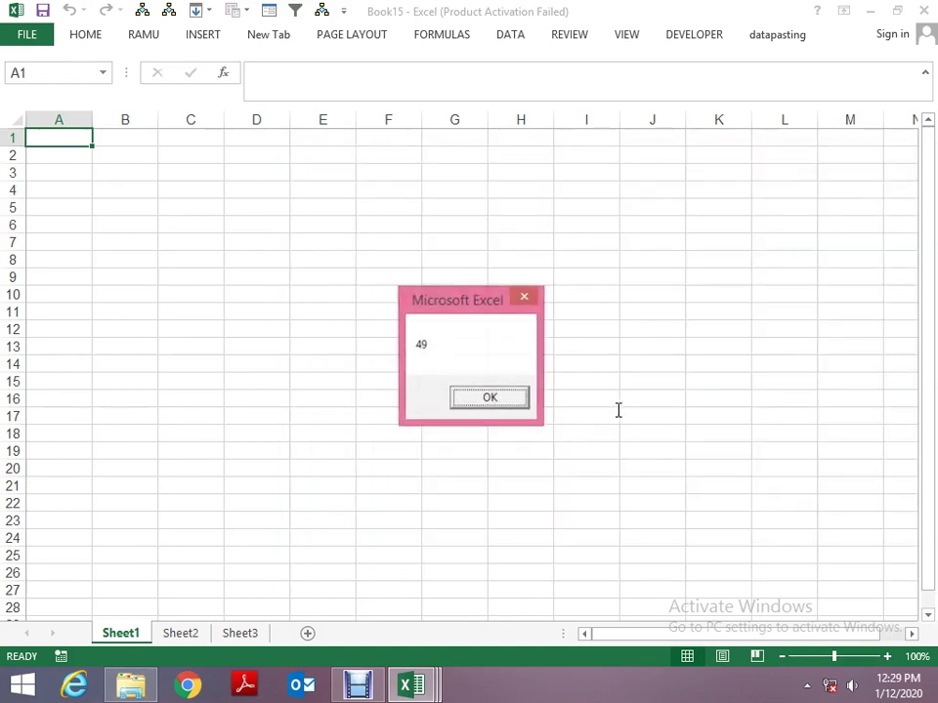
pyautogui.press('Return')
pyautogui.press('Return')
pyautogui.press('Return')
pyautogui.press('Return')
pyautogui.press('Return')
pyautogui.press('Return')
pyautogui.press('Return')
pyautogui.press('Return')
pyautogui.press('Return')
pyautogui.press('Return')
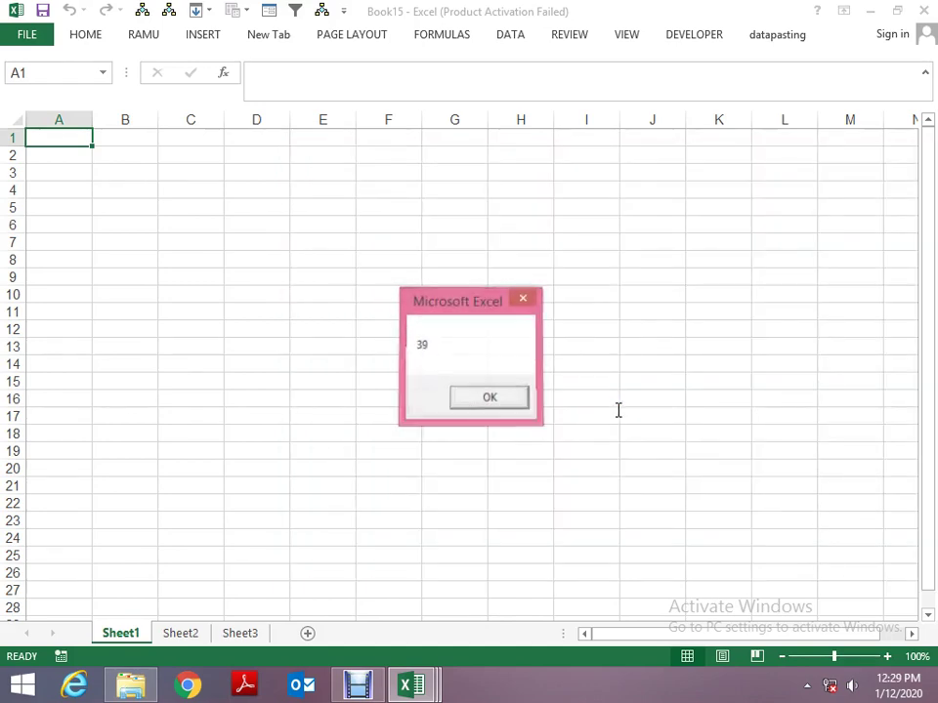
pyautogui.press('Return')
pyautogui.press('ctrl+Break')
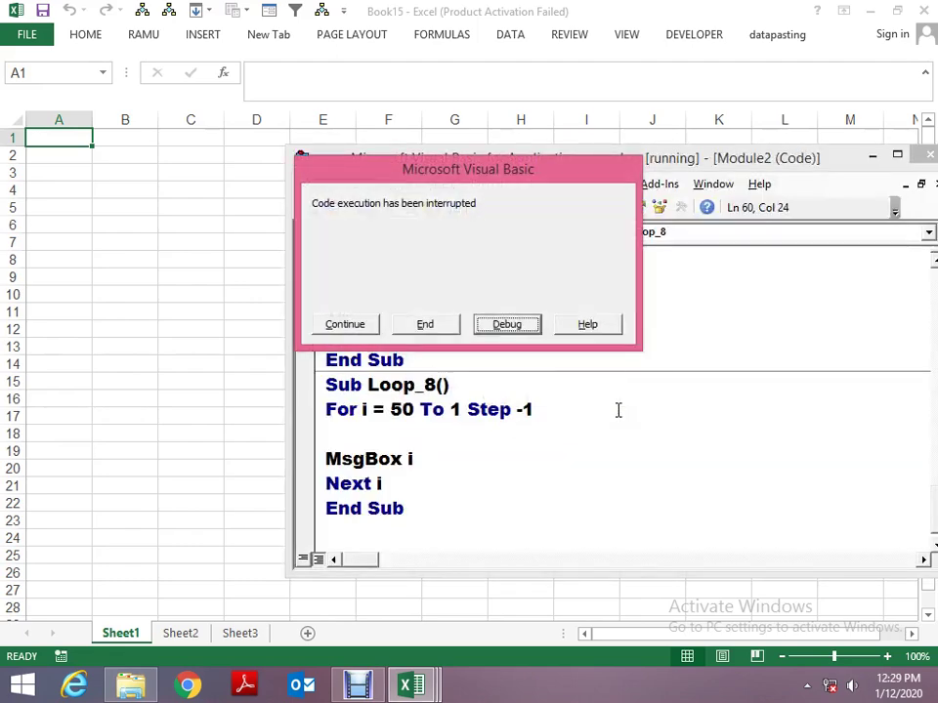
pyautogui.click(422, 324)
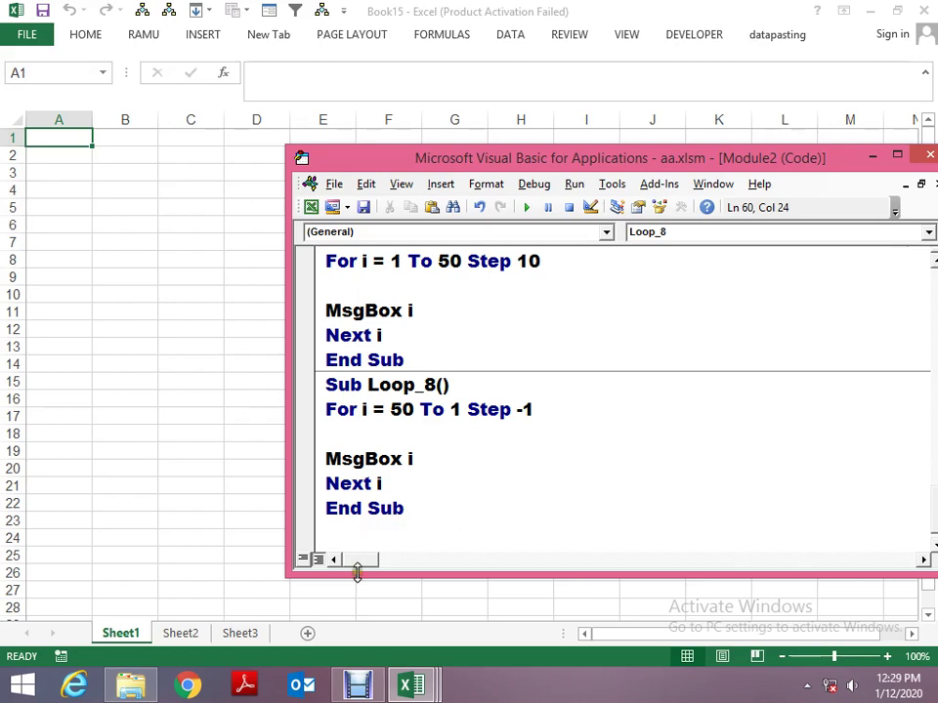
pyautogui.scroll(-1, 355, 568)
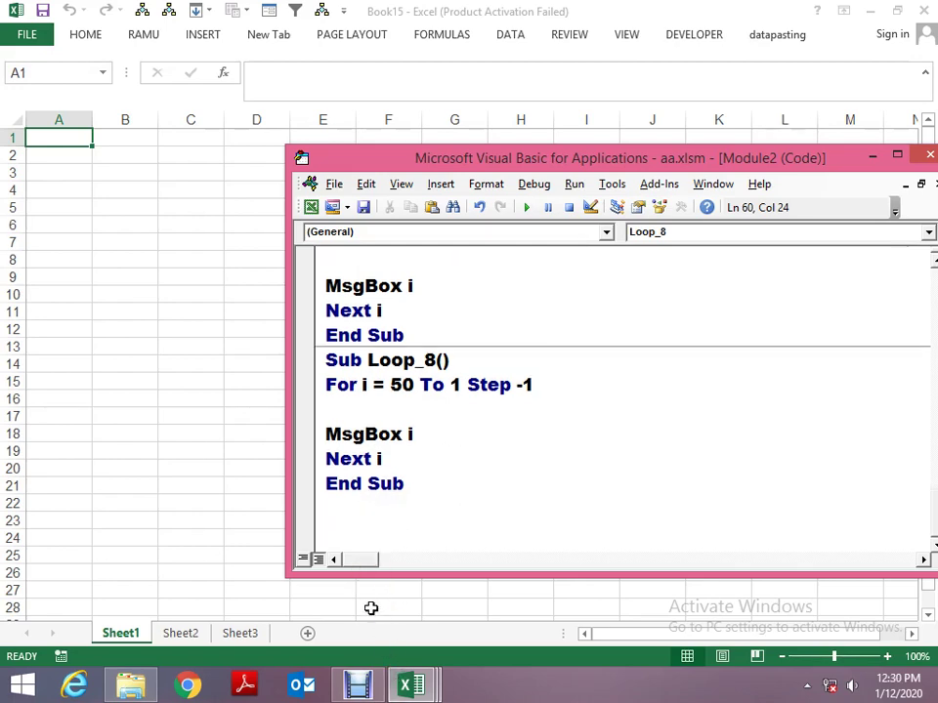
pyautogui.hotkey('alt', 'F11')
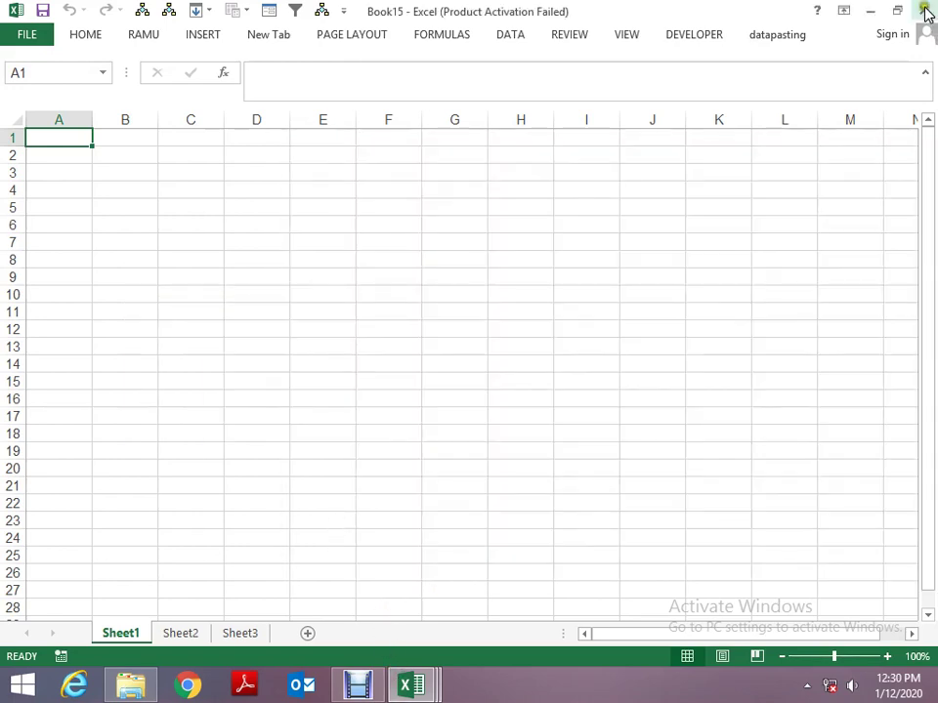
# Close the blank Book15 workbook and switch to Sheet2 of aa.xlsm.
pyautogui.click(924, 11)
pyautogui.scroll(-4, 167, 479)
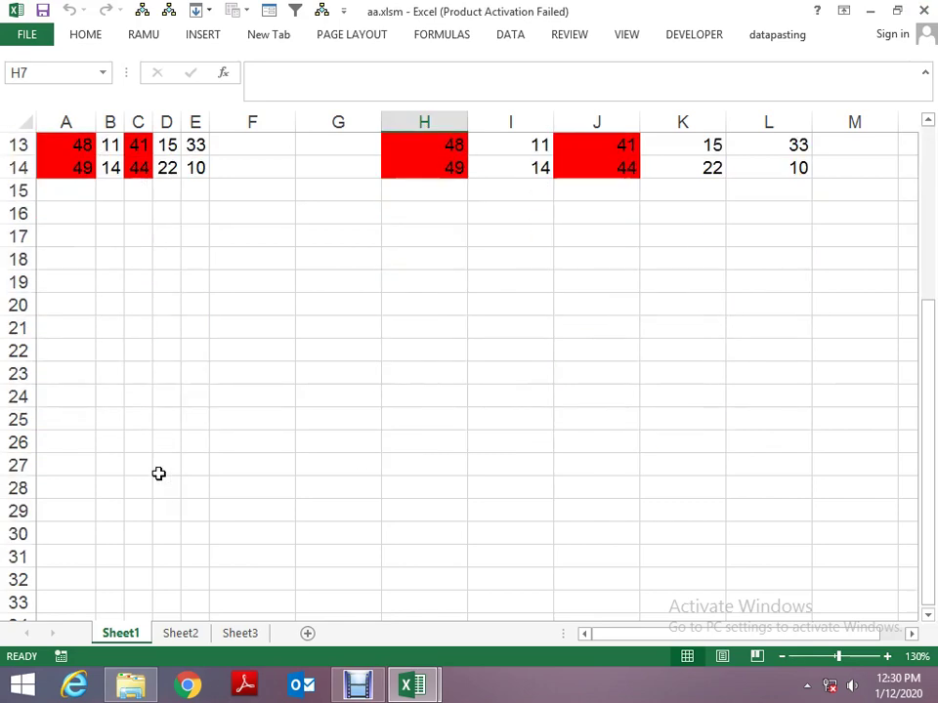
pyautogui.click(182, 633)
pyautogui.scroll(2, 326, 468)
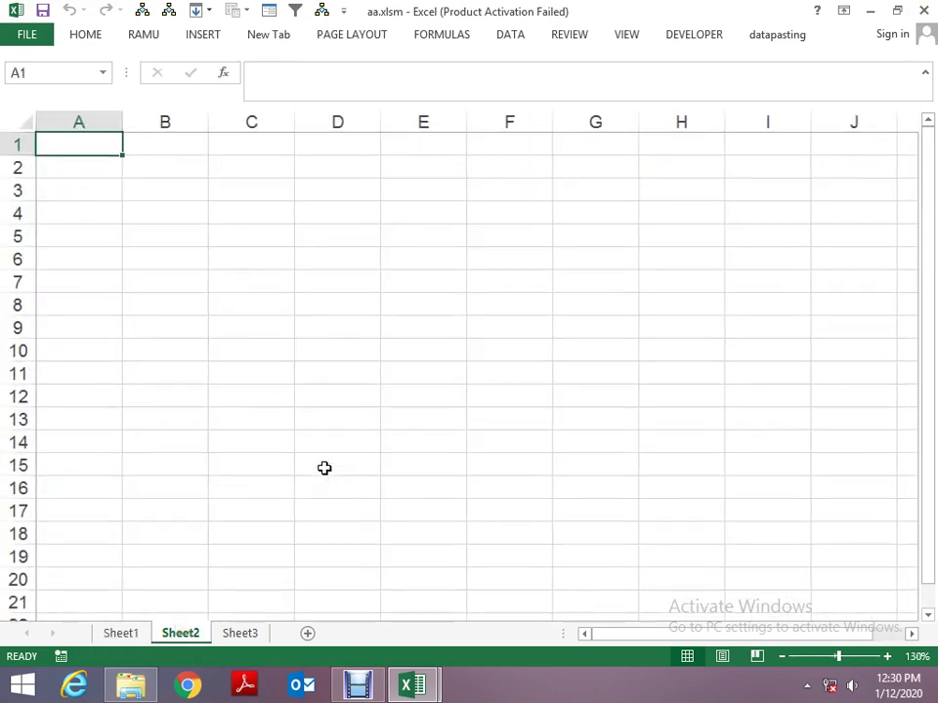
pyautogui.scroll(1, 330, 486)
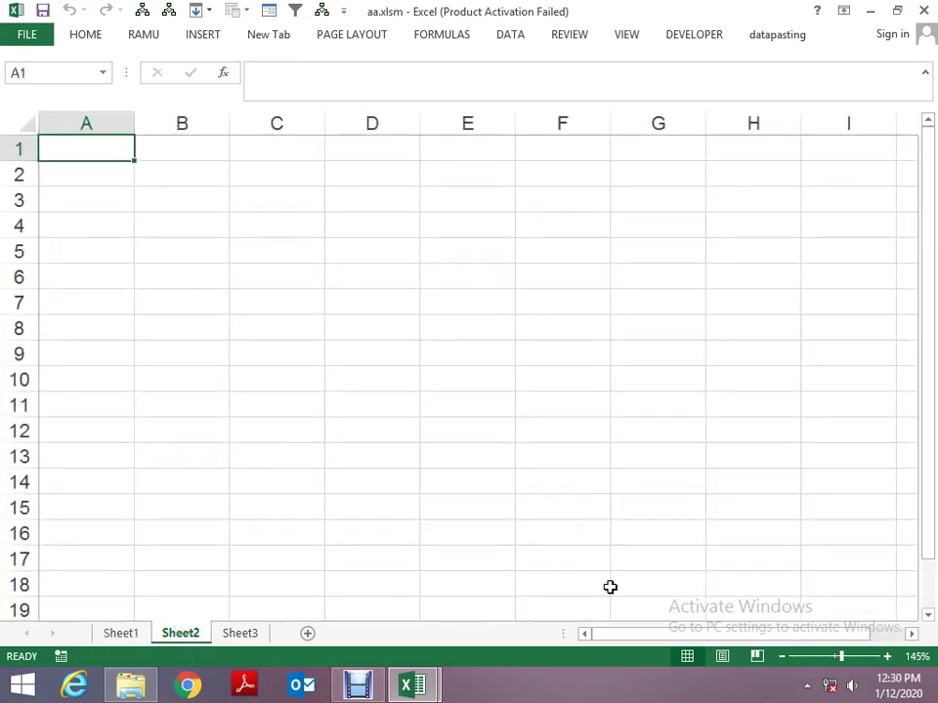
pyautogui.write('ram')
pyautogui.press('Return')
pyautogui.write('m')
pyautogui.press('Escape')
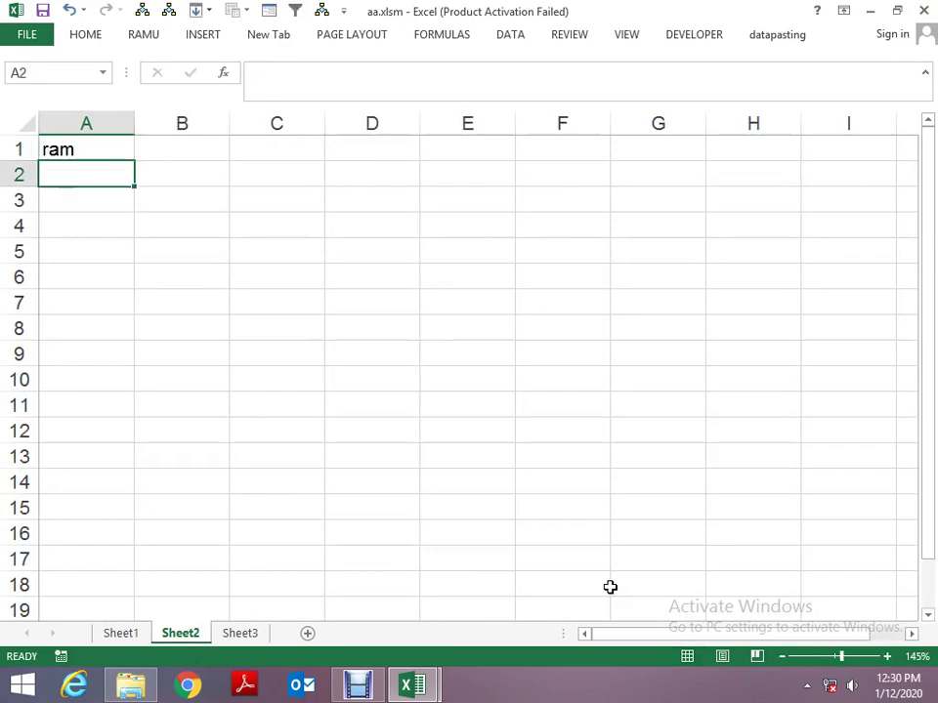
pyautogui.press('Up')
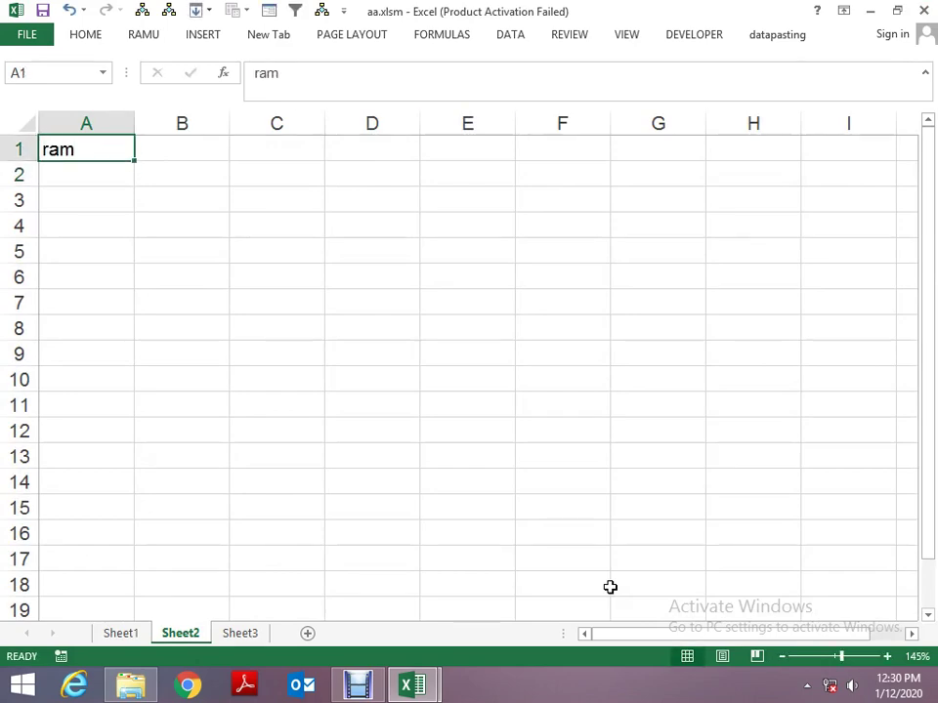
pyautogui.hotkey('ctrl', 'pageup')
pyautogui.hotkey('ctrl', 'pagedown')
# Enter =RANDBETWEEN(10,80) in A1 and fill it down to A15.
pyautogui.write('=ra')
pyautogui.press('Down')
pyautogui.press('Tab')
pyautogui.write('10')
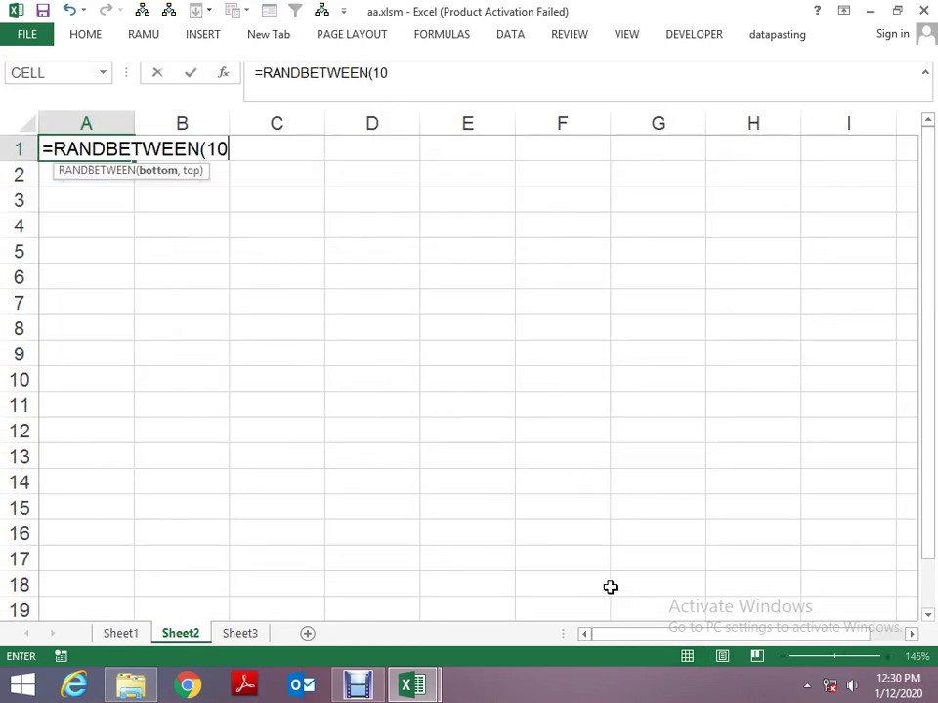
pyautogui.write(',80')
pyautogui.hotkey('ctrl', 'Return')
pyautogui.hotkey('shift', 'Down')
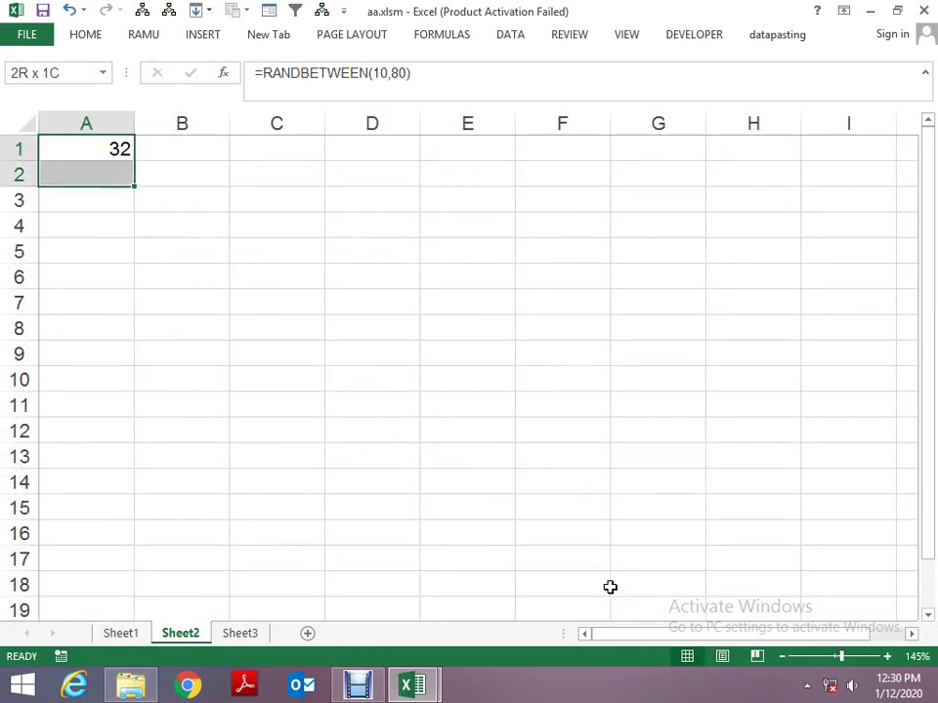
pyautogui.hotkey('shift', 'Down')
pyautogui.hotkey('shift', 'Down')
pyautogui.hotkey('shift', 'Down')
pyautogui.hotkey('shift', 'Down')
pyautogui.hotkey('shift', 'Down')
pyautogui.hotkey('shift', 'Down')
pyautogui.hotkey('ctrl', 'd')
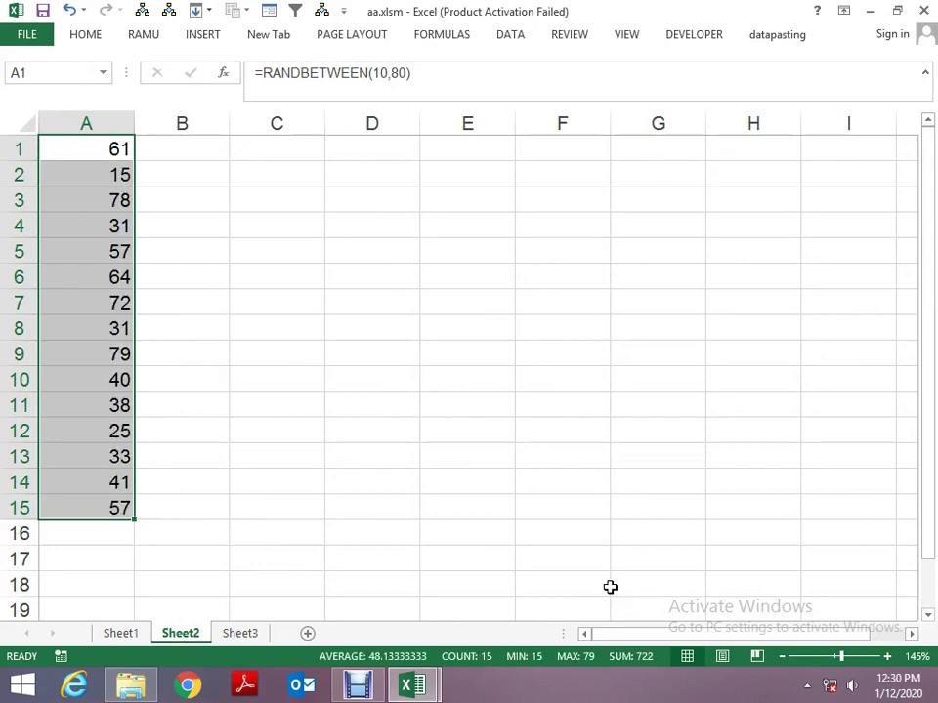
# Copy A1:A15 and paste it back as values only.
pyautogui.hotkey('ctrl', 'c')
pyautogui.hotkey('alt', 'e')
pyautogui.press('s')
pyautogui.press('v')
pyautogui.press('Return')
pyautogui.press('Down')
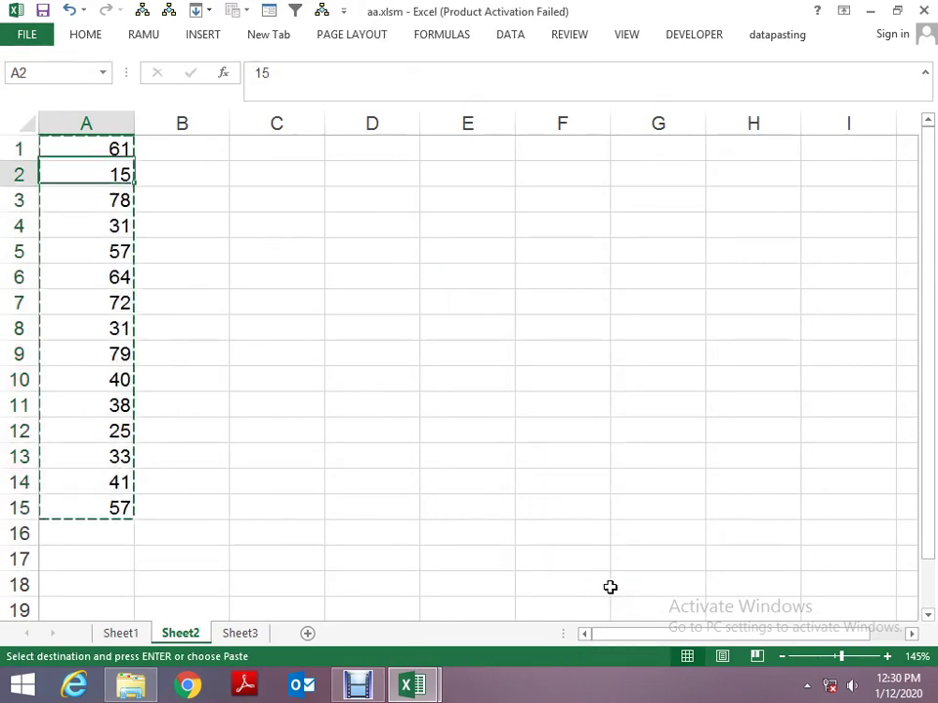
pyautogui.press('Up')
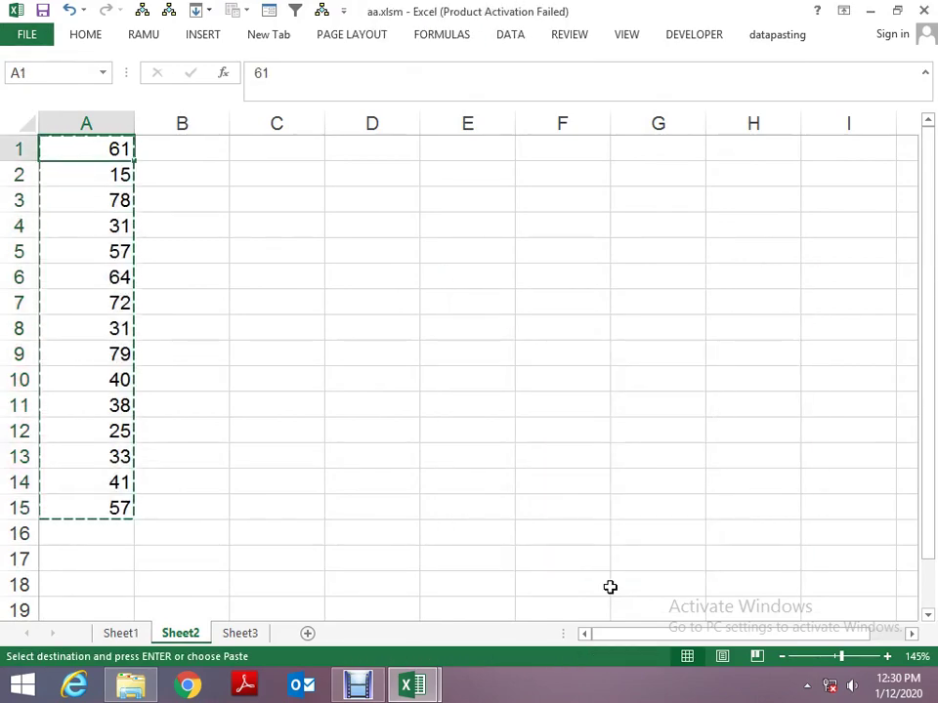
pyautogui.press('Escape')
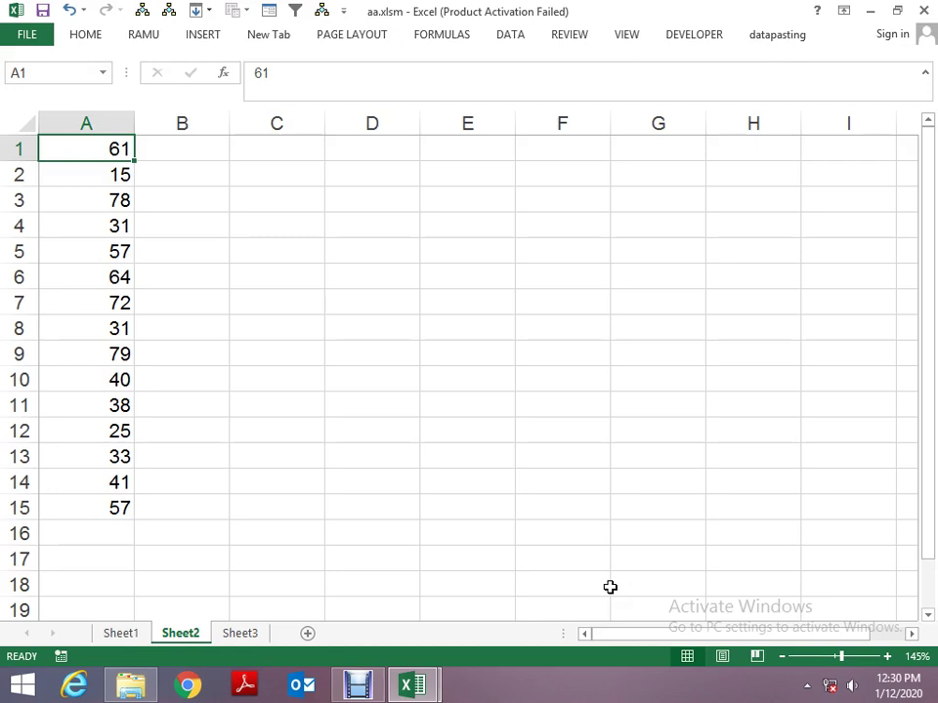
# Change the value in A7 to 65.
pyautogui.hotkey('ctrl', 'shift', 'Down')
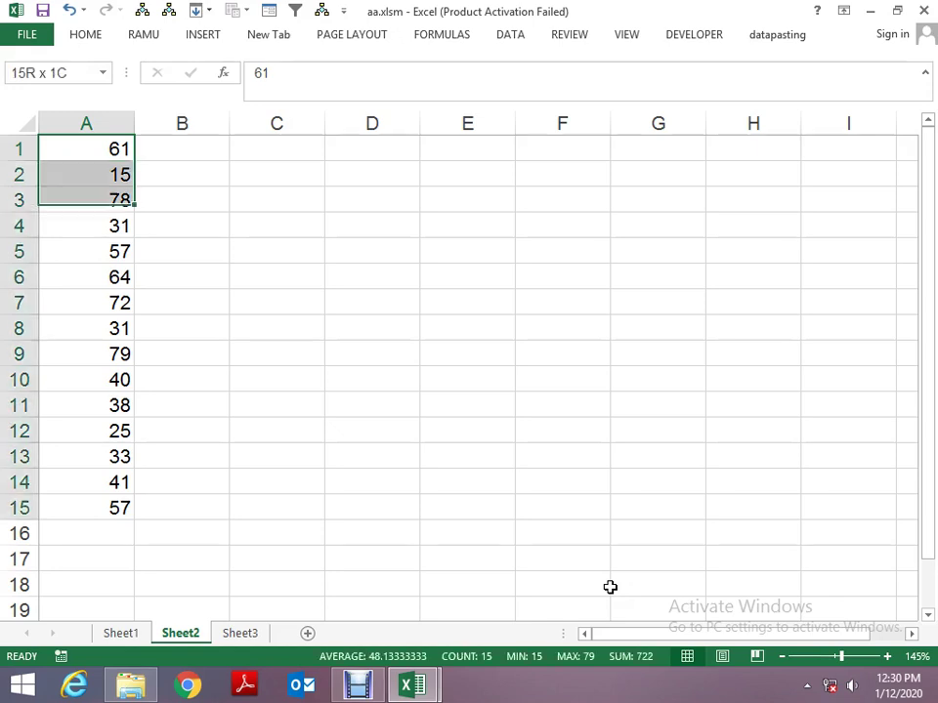
pyautogui.press('Right')
pyautogui.press('Right')
pyautogui.press('Right')
pyautogui.press('Right')
pyautogui.press('Right')
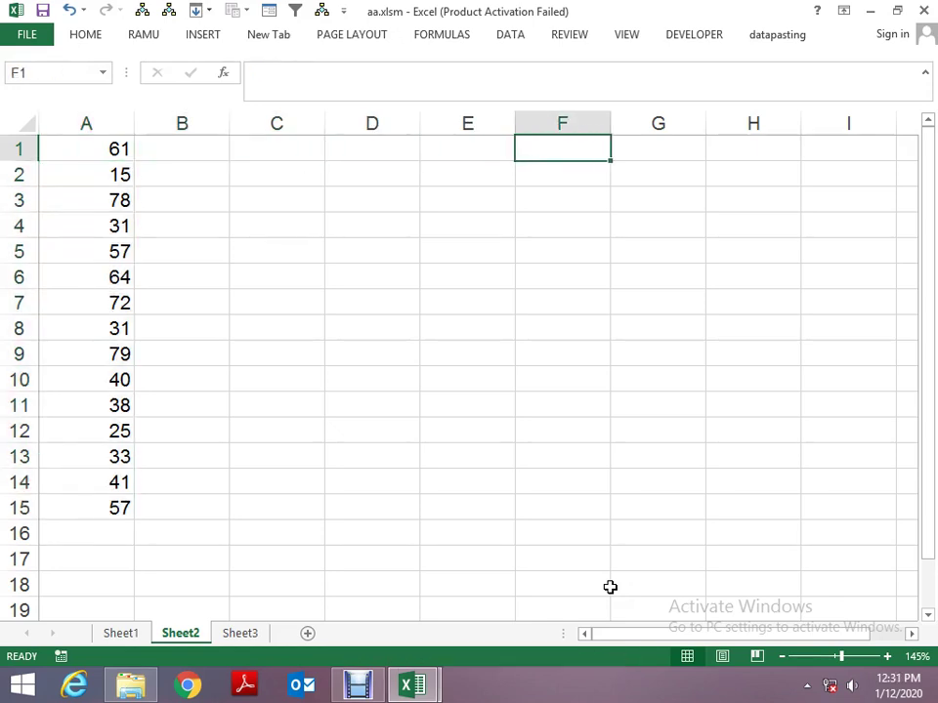
pyautogui.press('Left')
pyautogui.press('Left')
pyautogui.press('Left')
pyautogui.press('Down')
pyautogui.press('Down')
pyautogui.press('Down')
pyautogui.press('Down')
pyautogui.press('Left')
pyautogui.press('Left')
pyautogui.press('Down')
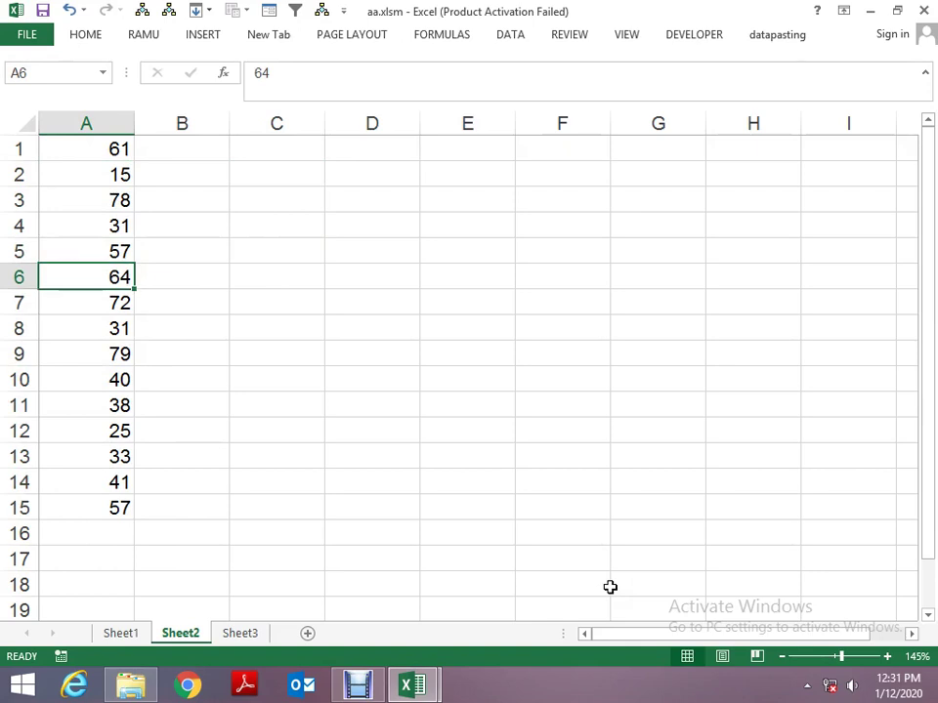
# Write the rule note '>50' in cell E2.
pyautogui.press('Down')
pyautogui.write('65')
pyautogui.press('Right')
pyautogui.press('Right')
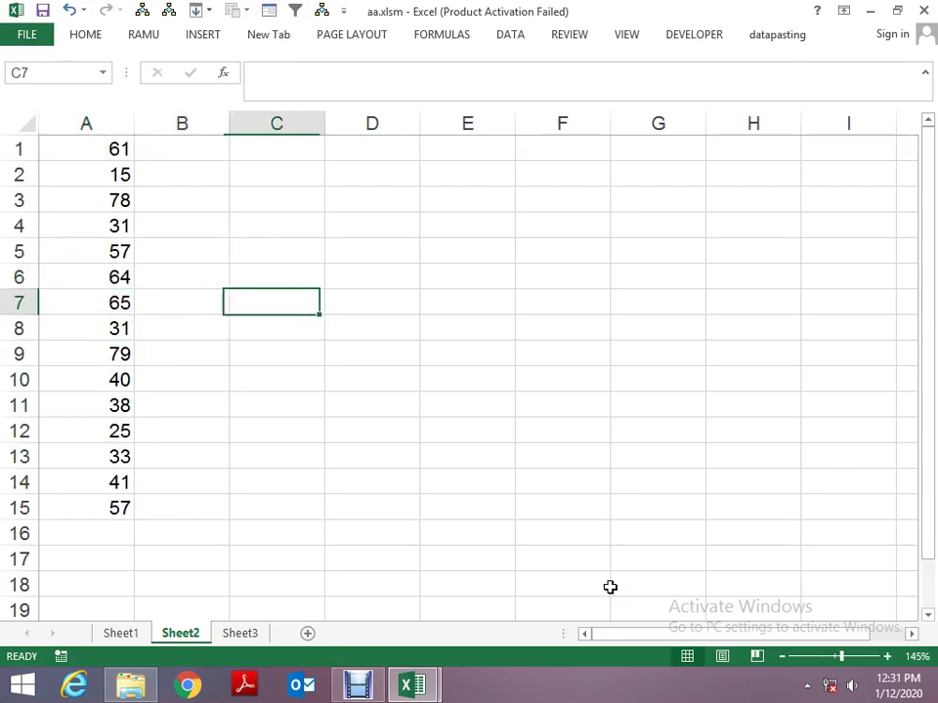
pyautogui.press('Up')
pyautogui.press('Up')
pyautogui.press('Up')
pyautogui.press('Up')
pyautogui.press('Right')
pyautogui.press('Up')
pyautogui.press('Up')
pyautogui.press('Right')
pyautogui.press('Down')
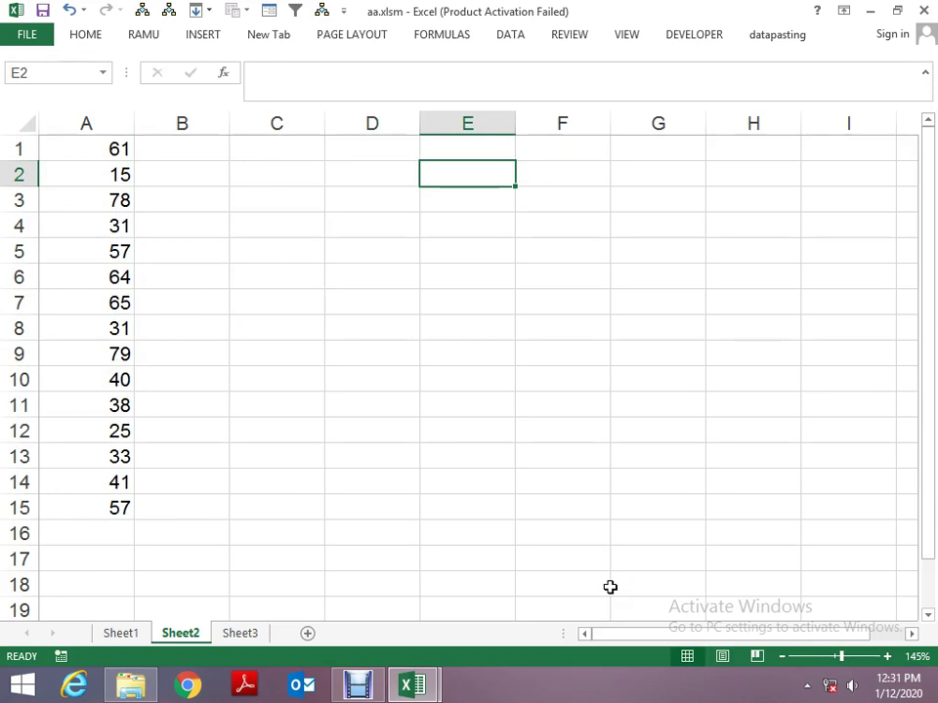
pyautogui.write('<')
pyautogui.press('Escape')
pyautogui.write('>')
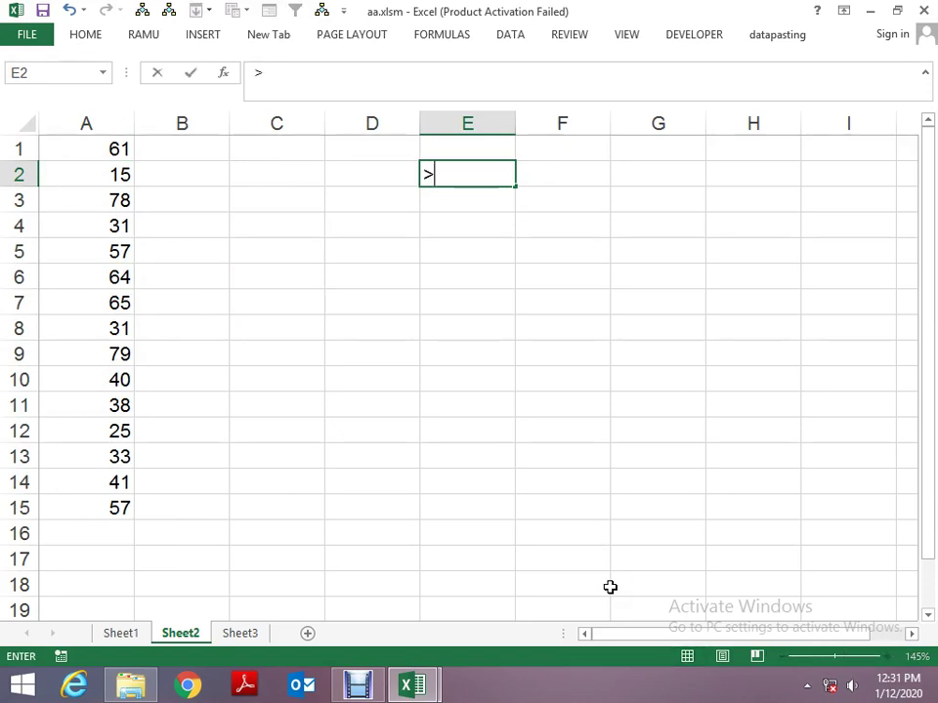
pyautogui.write('50')
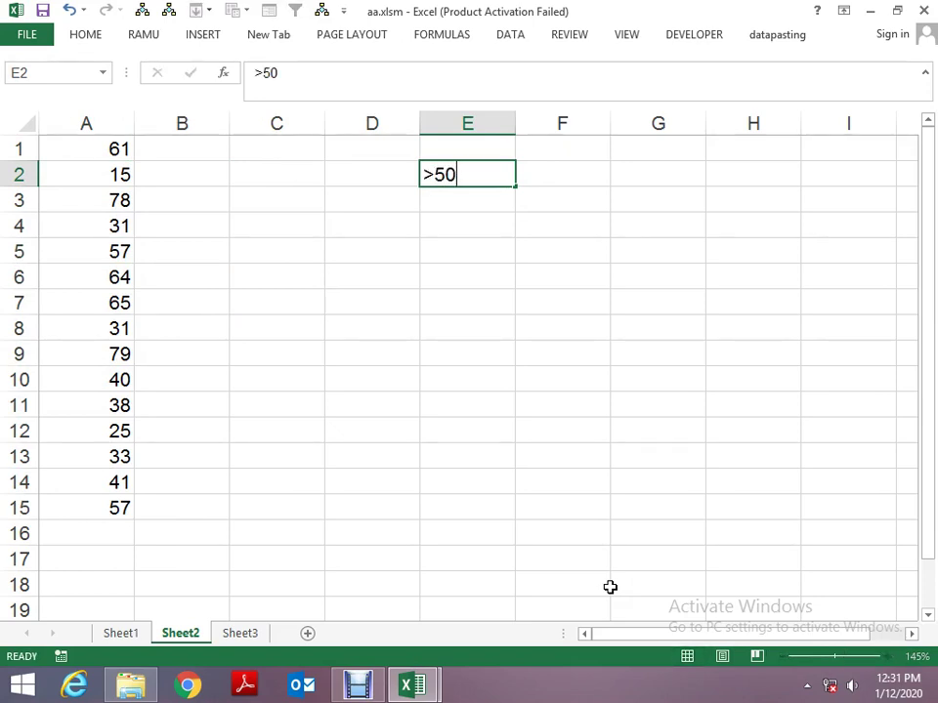
pyautogui.press('Return')
# Change the value in A6 to 54.
pyautogui.press('Left')
pyautogui.press('Left')
pyautogui.press('Left')
pyautogui.press('Left')
pyautogui.press('Down')
pyautogui.press('Down')
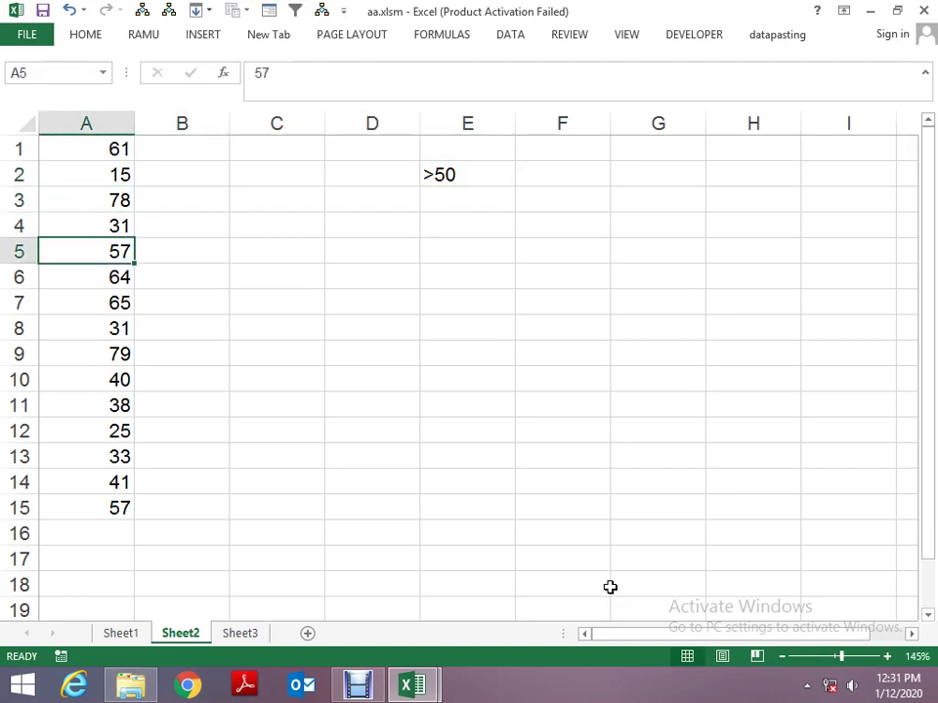
pyautogui.press('Down')
pyautogui.press('Down')
pyautogui.press('Up')
pyautogui.write('54')
pyautogui.hotkey('ctrl', 'Return')
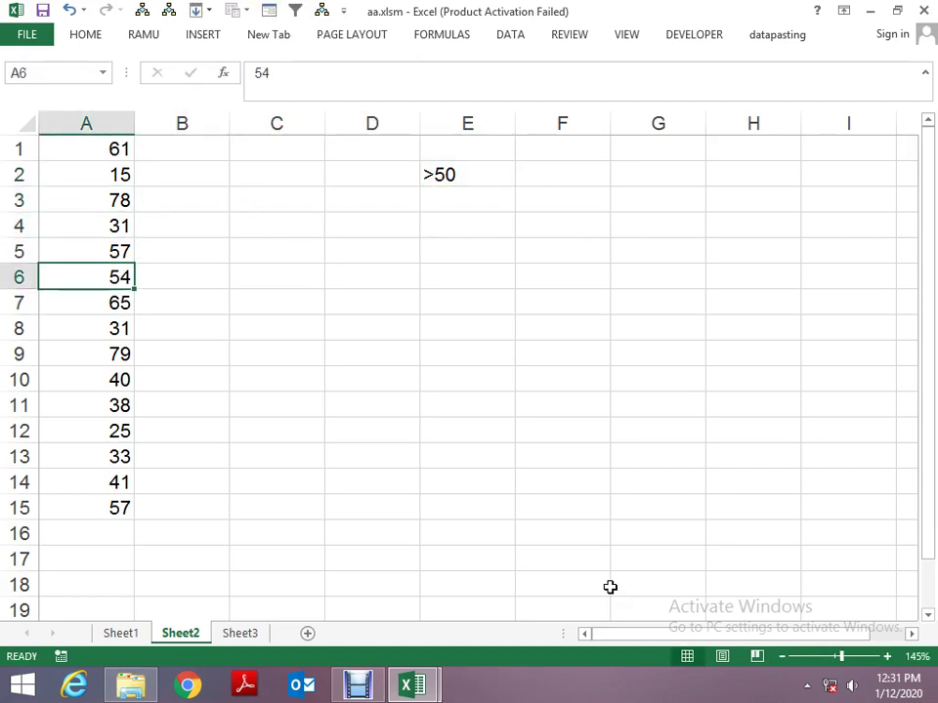
# Change the value in A1 to 2.
pyautogui.press('Up')
pyautogui.press('Up')
pyautogui.press('Up')
pyautogui.press('Right')
pyautogui.press('Right')
pyautogui.press('Right')
pyautogui.press('Up')
pyautogui.press('Up')
pyautogui.press('Down')
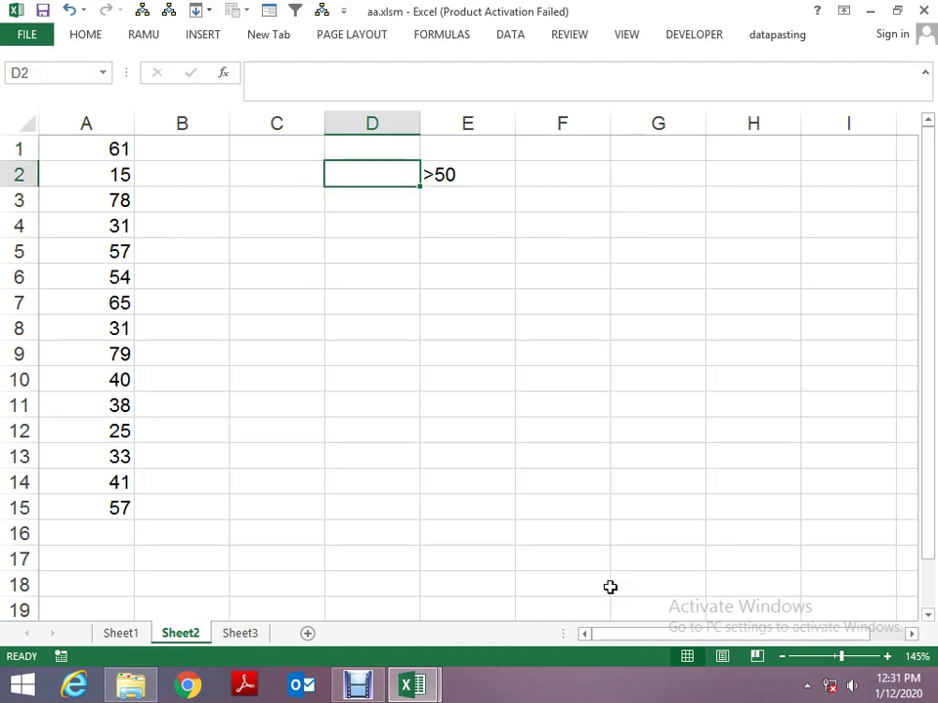
pyautogui.press('Left')
pyautogui.press('Left')
pyautogui.press('Left')
pyautogui.press('Up')
pyautogui.write('2')
pyautogui.hotkey('ctrl', 'Return')
pyautogui.press('Down')
# Move the '>50' note from E2 up to E1.
pyautogui.press('Right')
pyautogui.press('Right')
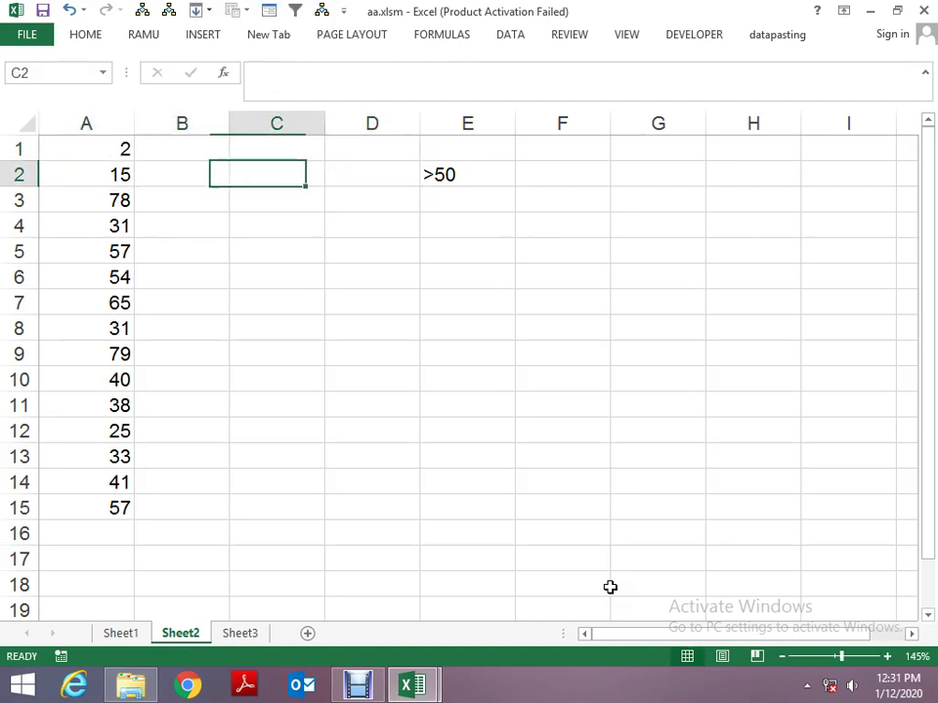
pyautogui.press('Right')
pyautogui.press('Right')
pyautogui.hotkey('ctrl', 'c')
pyautogui.press('Up')
pyautogui.hotkey('ctrl', 'v')
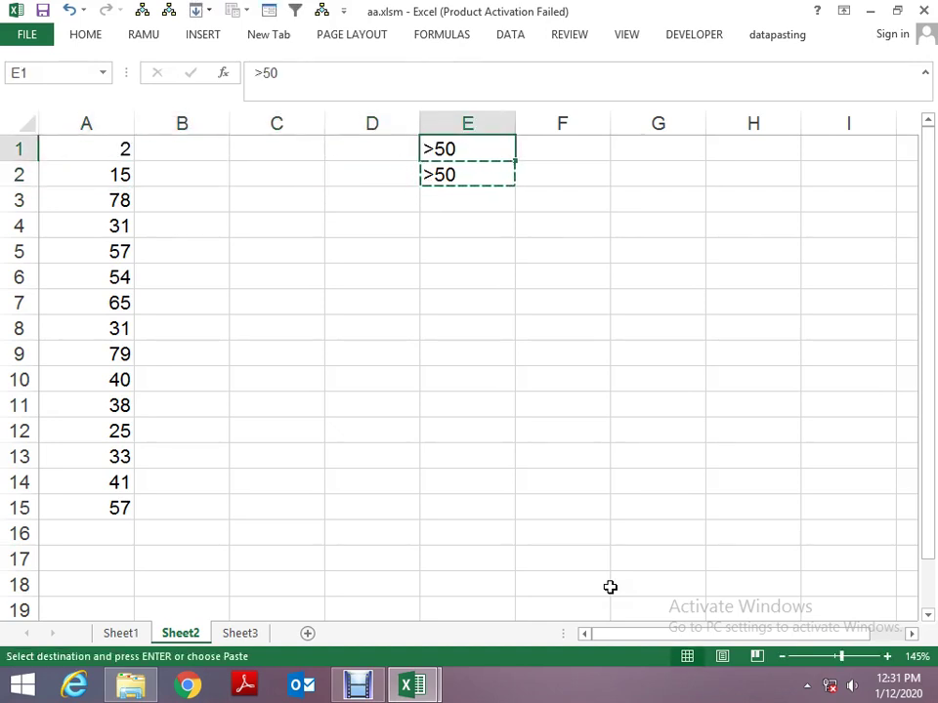
pyautogui.press('Escape')
pyautogui.press('Right')
pyautogui.press('Left')
pyautogui.press('Down')
pyautogui.press('Delete')
pyautogui.press('Up')
# Enter the note cell.value="" in F1.
pyautogui.press('Right')
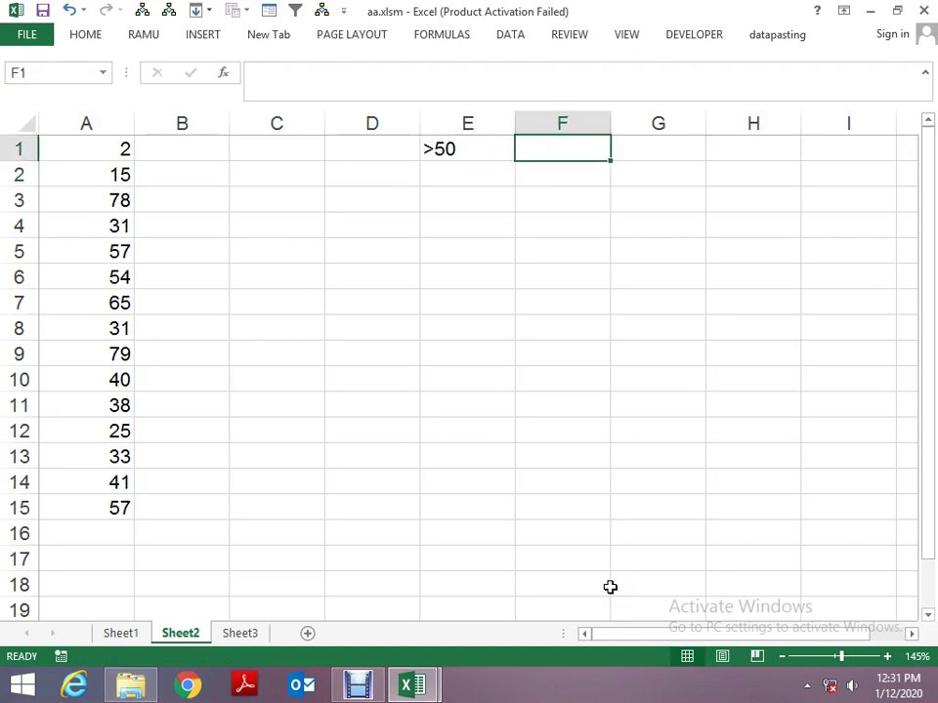
pyautogui.write('cell.')
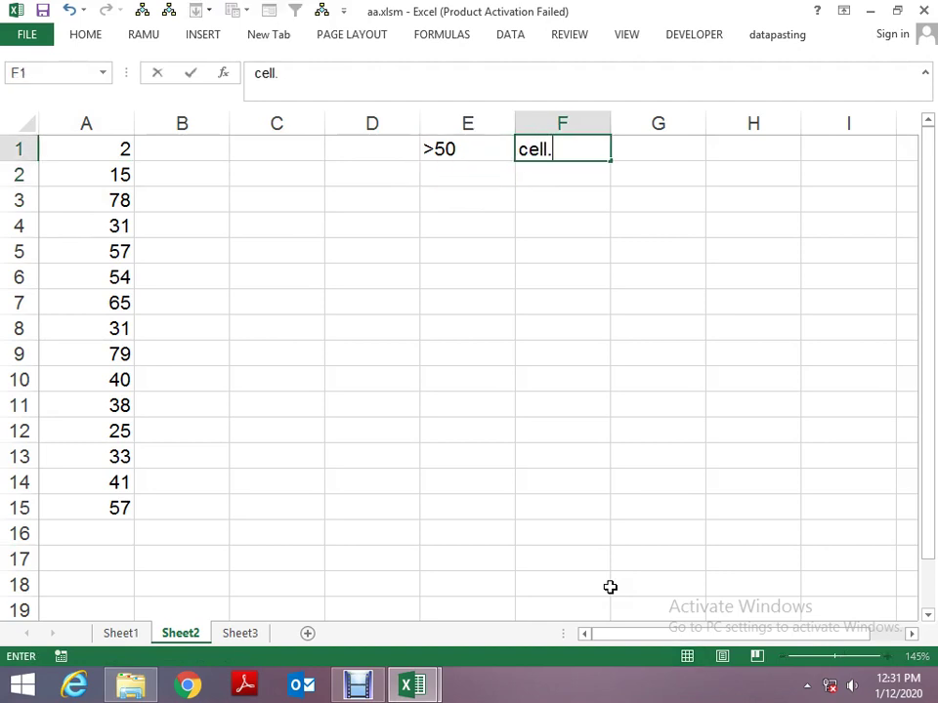
pyautogui.write('value=')
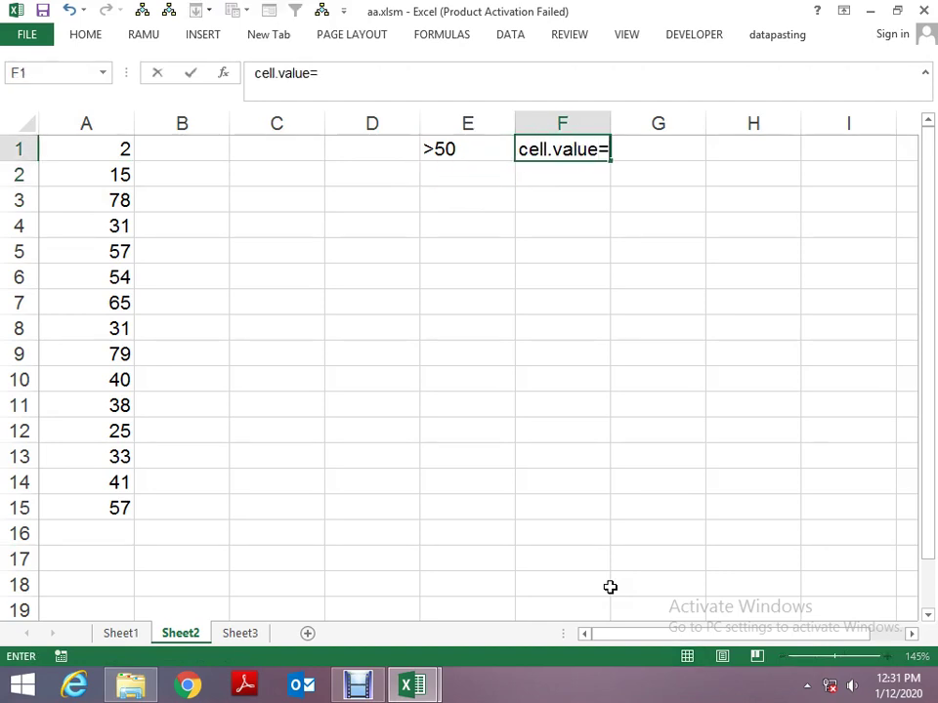
pyautogui.write('""')
pyautogui.press('Return')
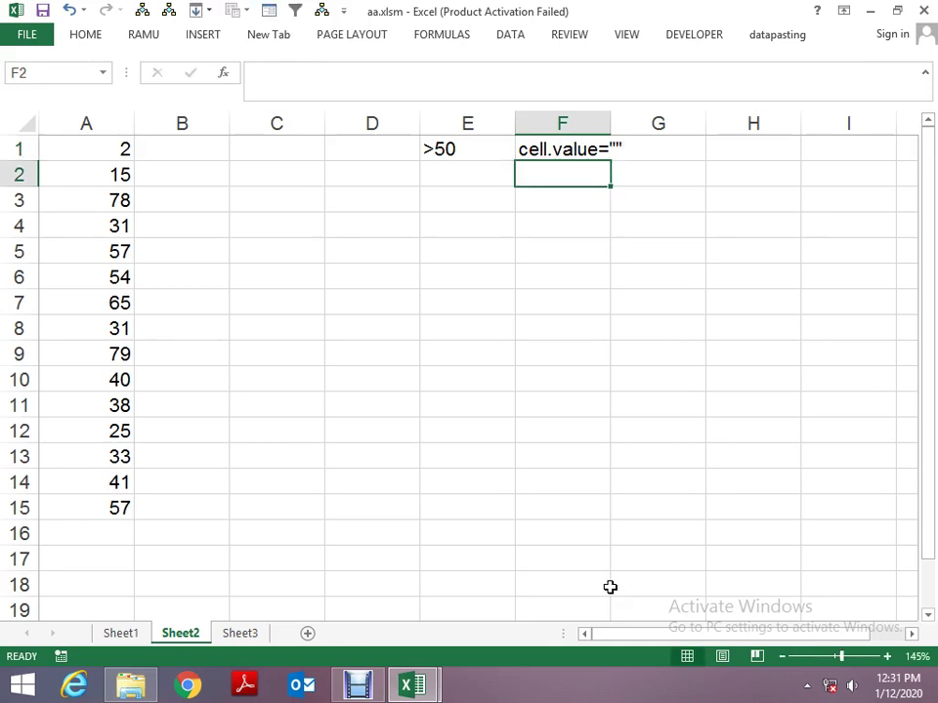
pyautogui.press('Down')
pyautogui.press('Up')
pyautogui.press('Up')
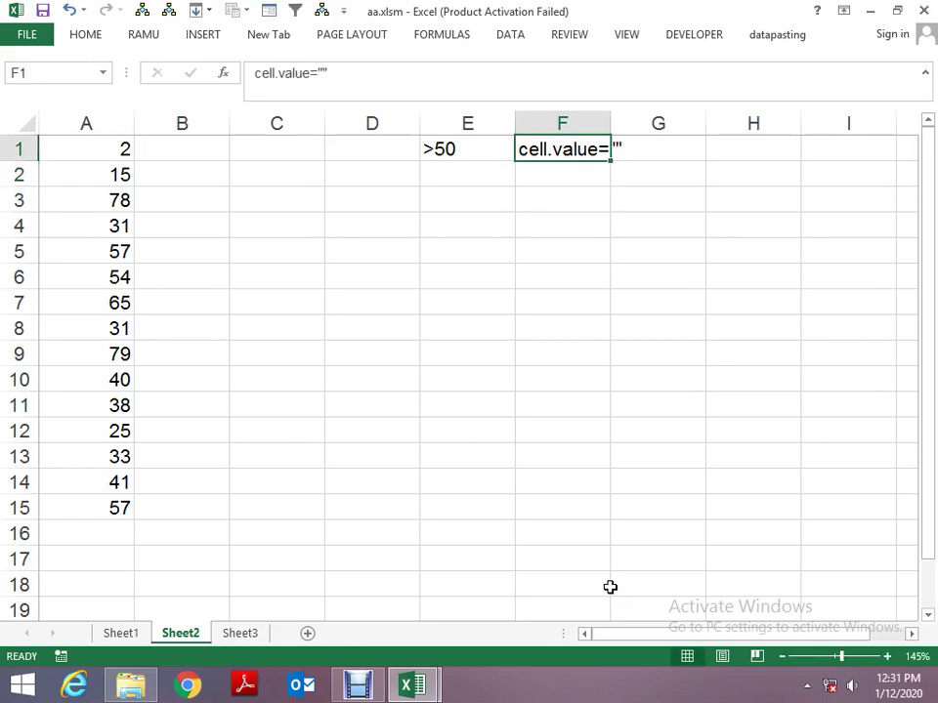
pyautogui.press('Left')
# Copy A1:A15 to column C and clear 78, 57, 54, 65, 79 from C3, C5–C7, C9.
pyautogui.press('Left')
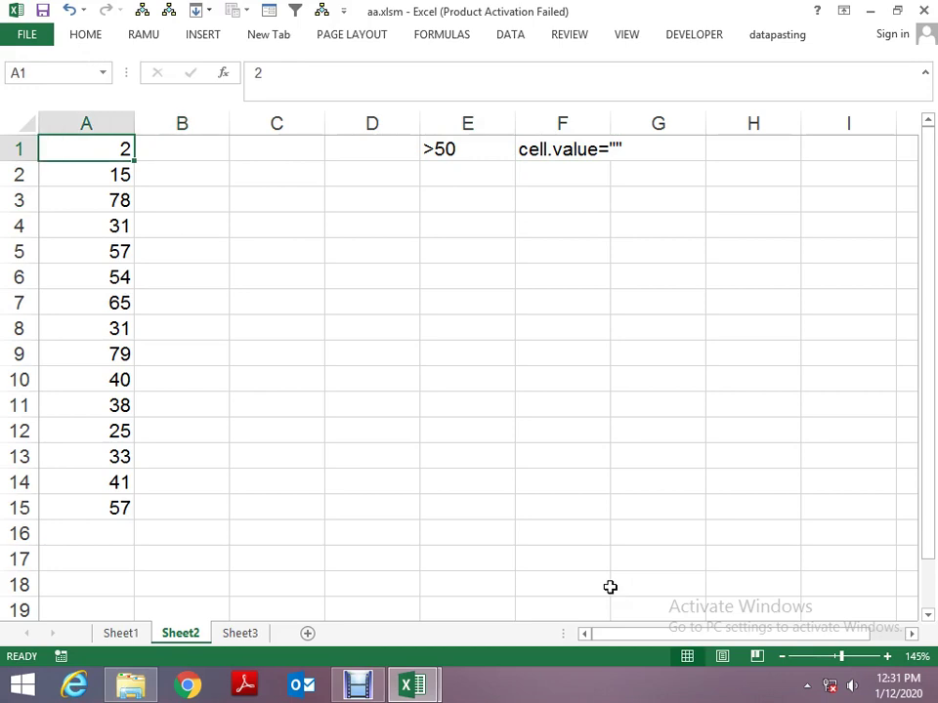
pyautogui.hotkey('ctrl', 'shift', 'Down')
pyautogui.hotkey('ctrl', 'c')
pyautogui.press('Right')
pyautogui.press('Right')
pyautogui.press('Right')
pyautogui.press('Left')
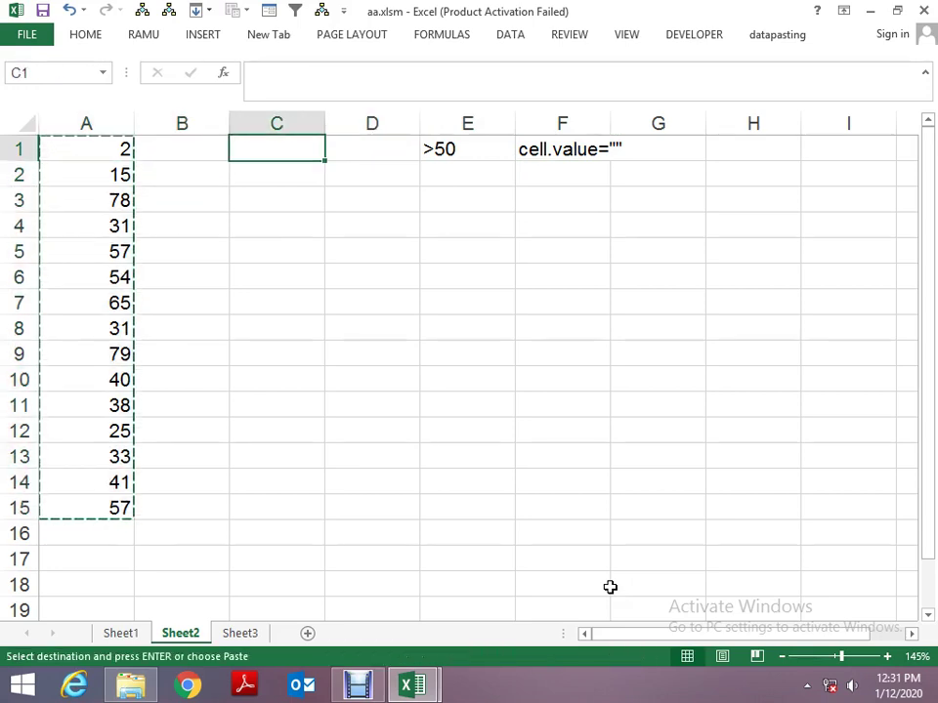
pyautogui.hotkey('ctrl', 'v')
pyautogui.press('Down')
pyautogui.press('Down')
pyautogui.press('Delete')
pyautogui.press('Down')
pyautogui.press('Down')
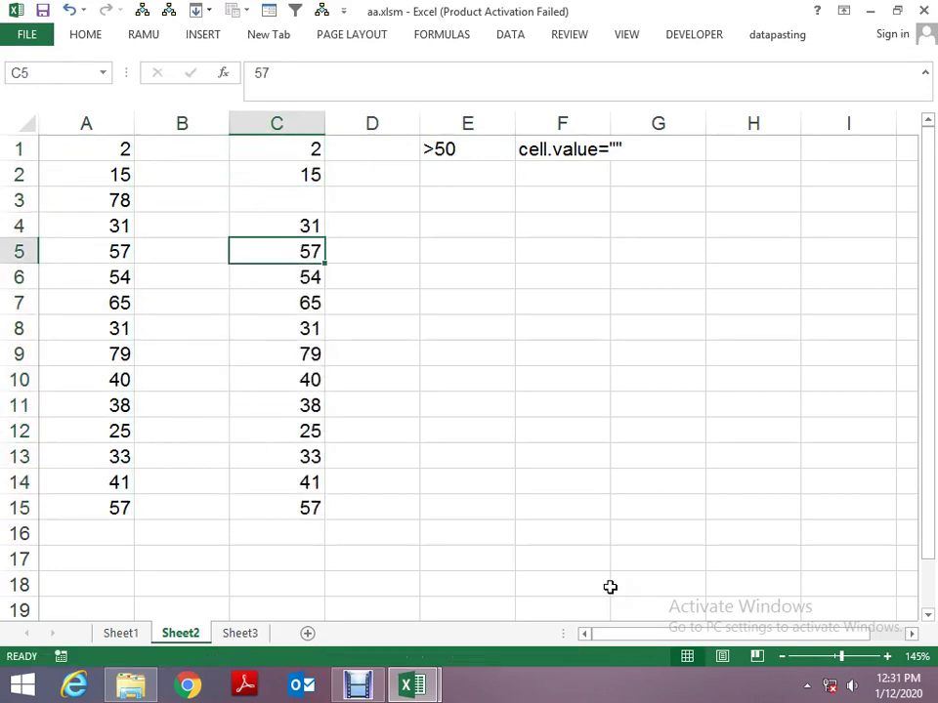
pyautogui.press('Delete')
pyautogui.press('Down')
pyautogui.press('Delete')
pyautogui.press('Down')
pyautogui.press('Delete')
pyautogui.press('Down')
pyautogui.press('Down')
pyautogui.press('Delete')
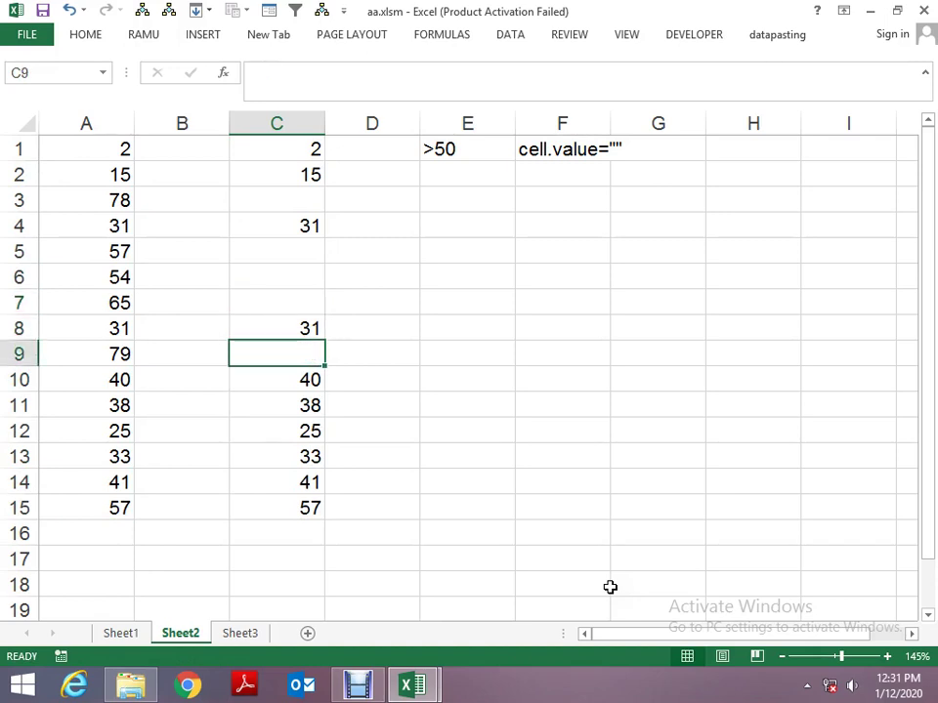
pyautogui.hotkey('alt', 'F11')
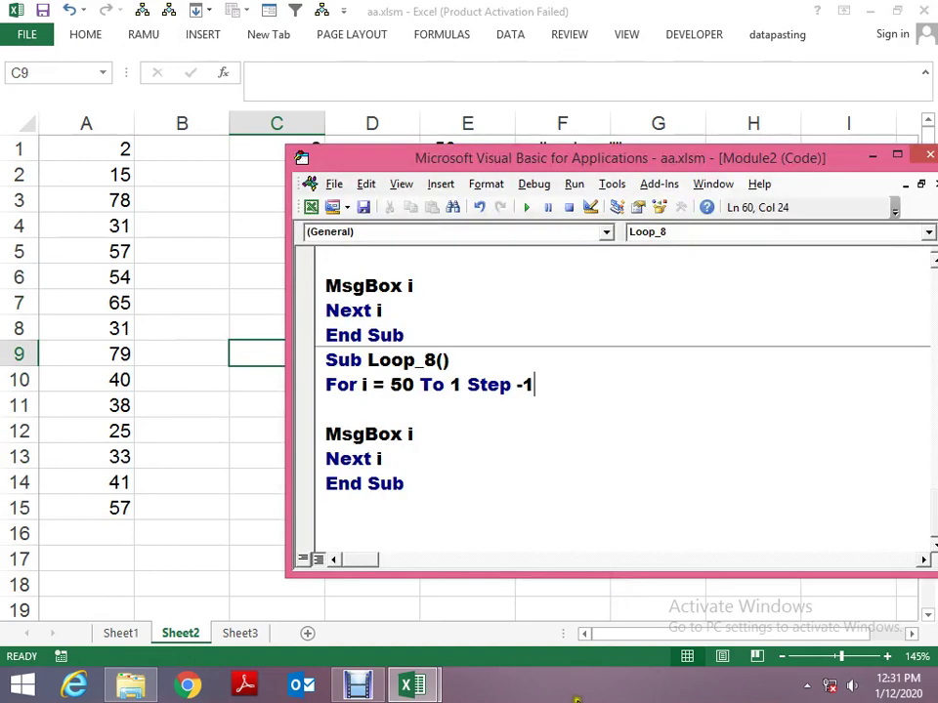
# Start a new Sub Loop_9 procedure below the last macro.
pyautogui.click(440, 523)
pyautogui.press('BackSpace')
pyautogui.write('s')
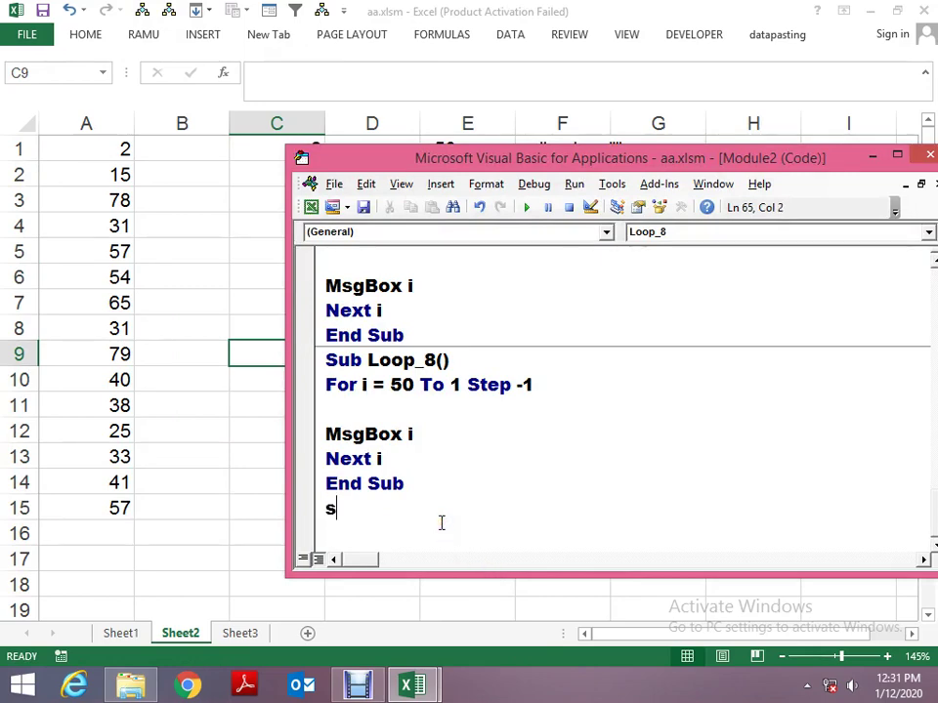
pyautogui.write('ub')
pyautogui.write(' for')
pyautogui.press('BackSpace')
pyautogui.press('BackSpace')
pyautogui.press('BackSpace')
pyautogui.press('BackSpace')
pyautogui.write('Looop')
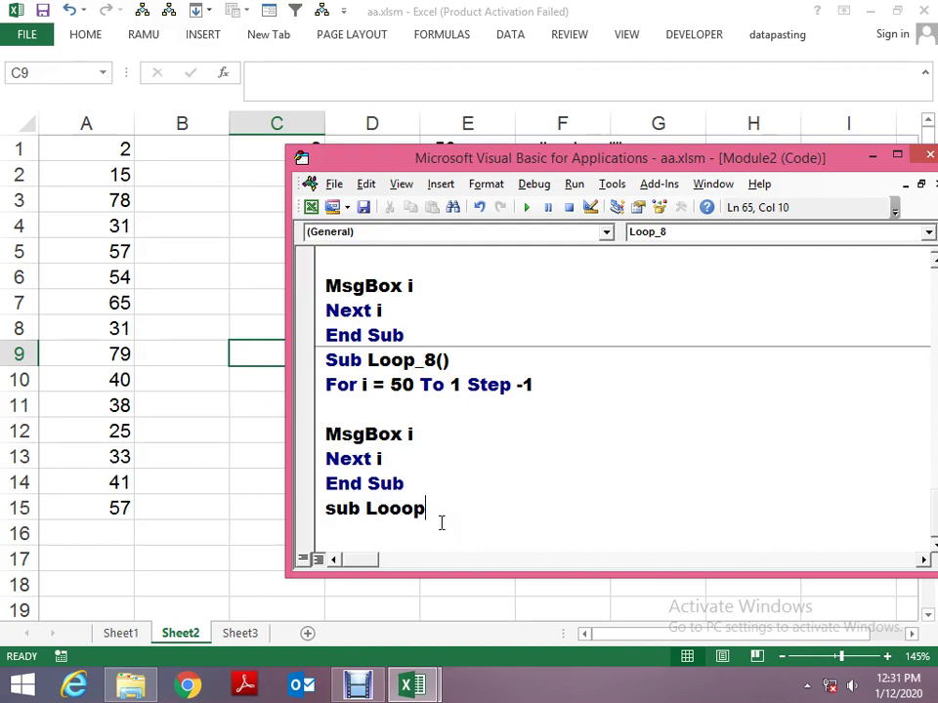
pyautogui.press('BackSpace')
pyautogui.press('BackSpace')
pyautogui.write('p_')
pyautogui.write('9')
pyautogui.press('Return')
pyautogui.press('Down')
pyautogui.press('Down')
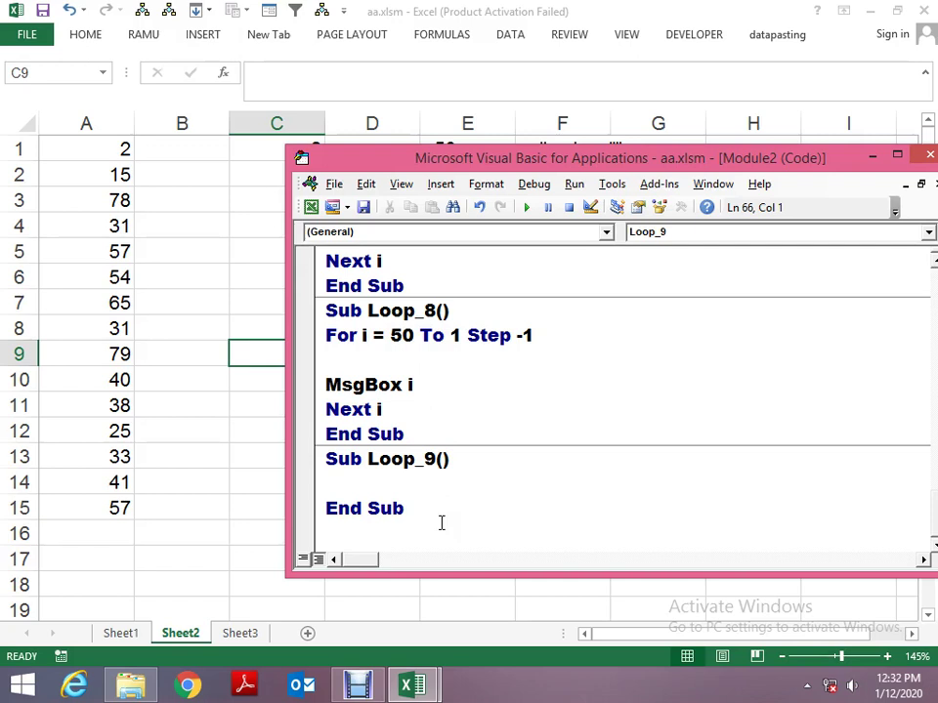
# Add a For Each cell In Selection … Next cell loop inside Loop_9.
pyautogui.write('for e')
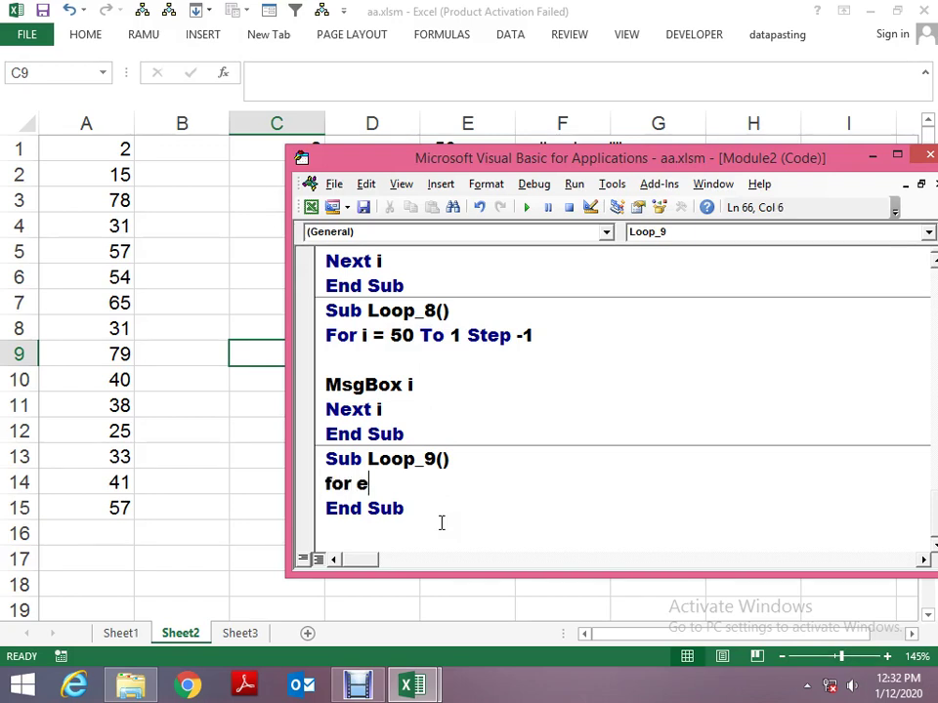
pyautogui.write('ach cell in se')
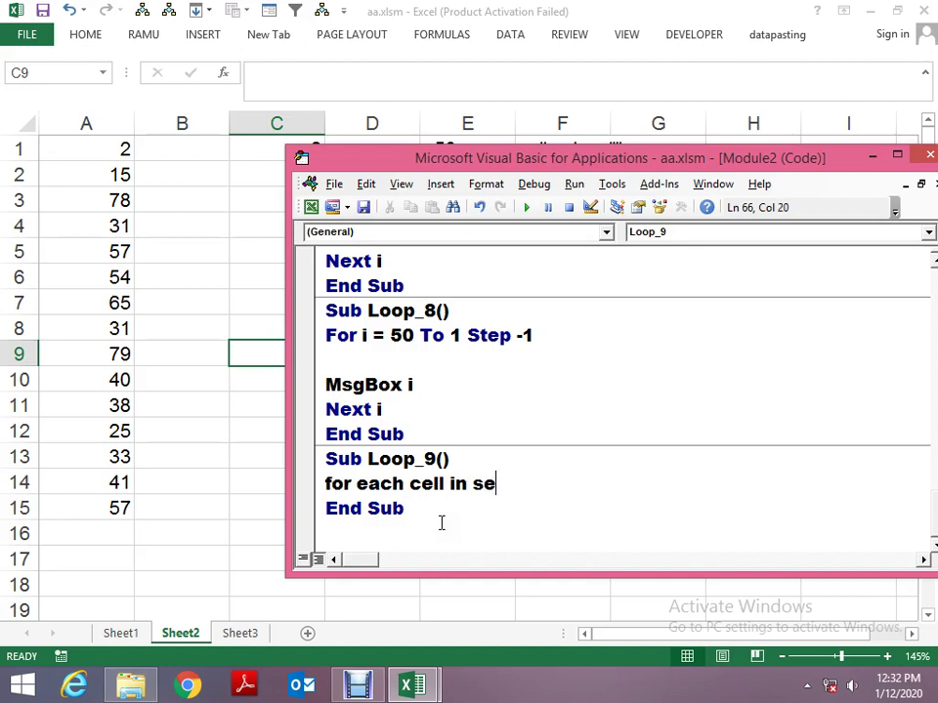
pyautogui.write('lection')
pyautogui.press('Return')
pyautogui.write('ne')
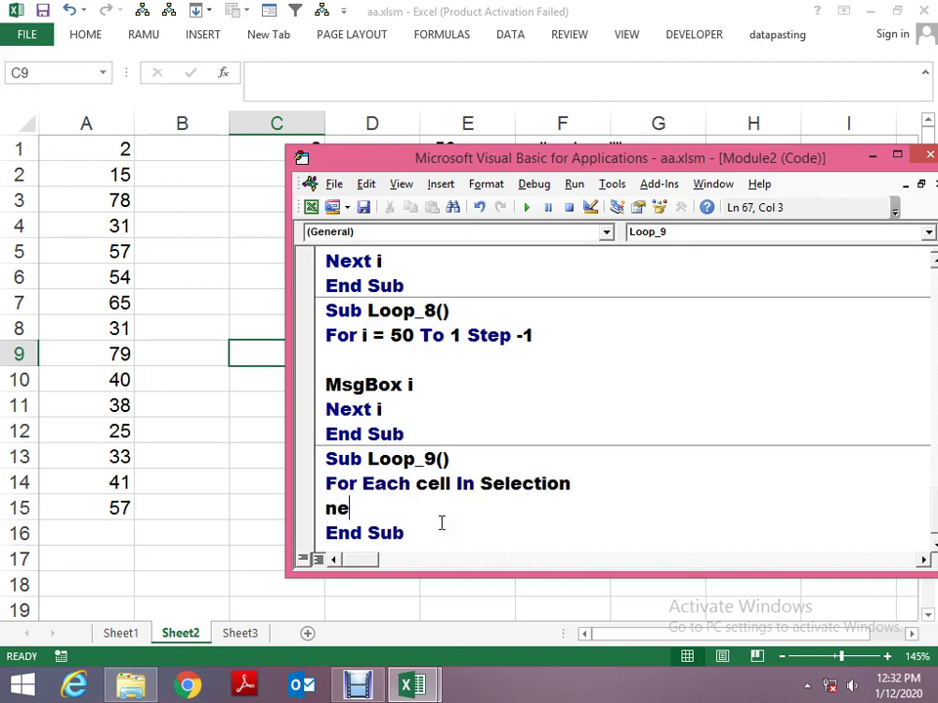
pyautogui.write('t')
pyautogui.press('BackSpace')
pyautogui.write('xt cell')
pyautogui.press('Up')
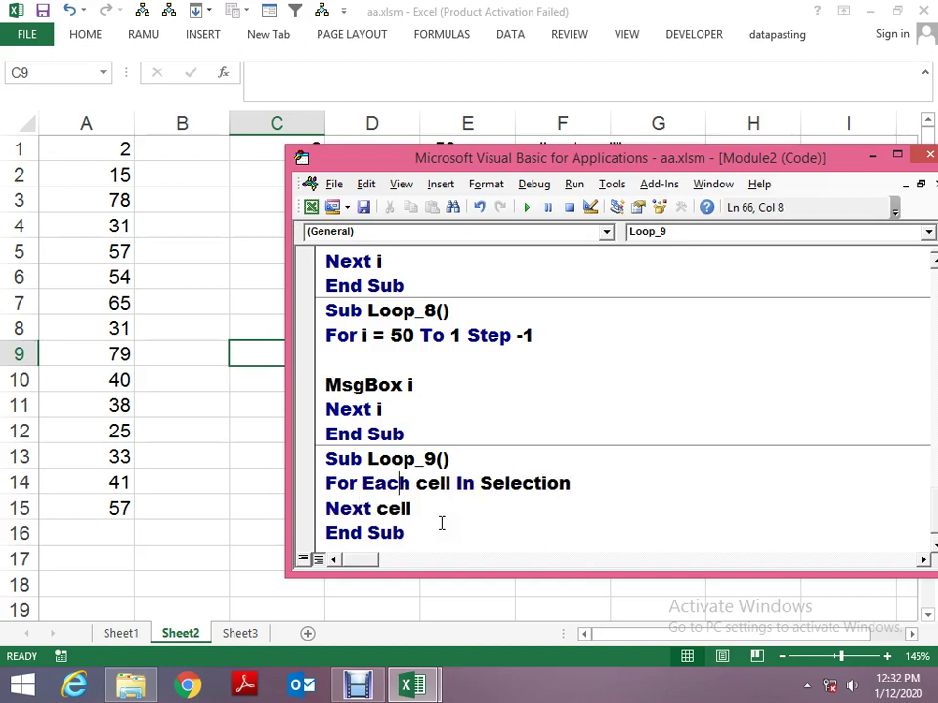
pyautogui.press('End')
pyautogui.press('Return')
pyautogui.press('Up')
# Add If cell.Value > 50 Then cell.Value = "" End If inside the loop.
pyautogui.write('i')
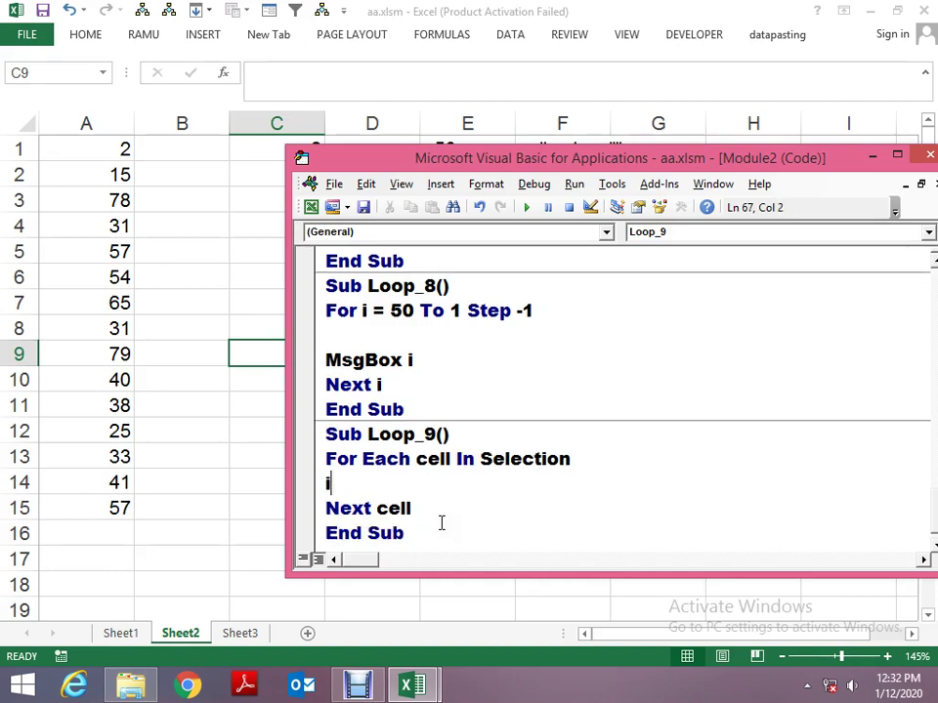
pyautogui.write('f cell.val')
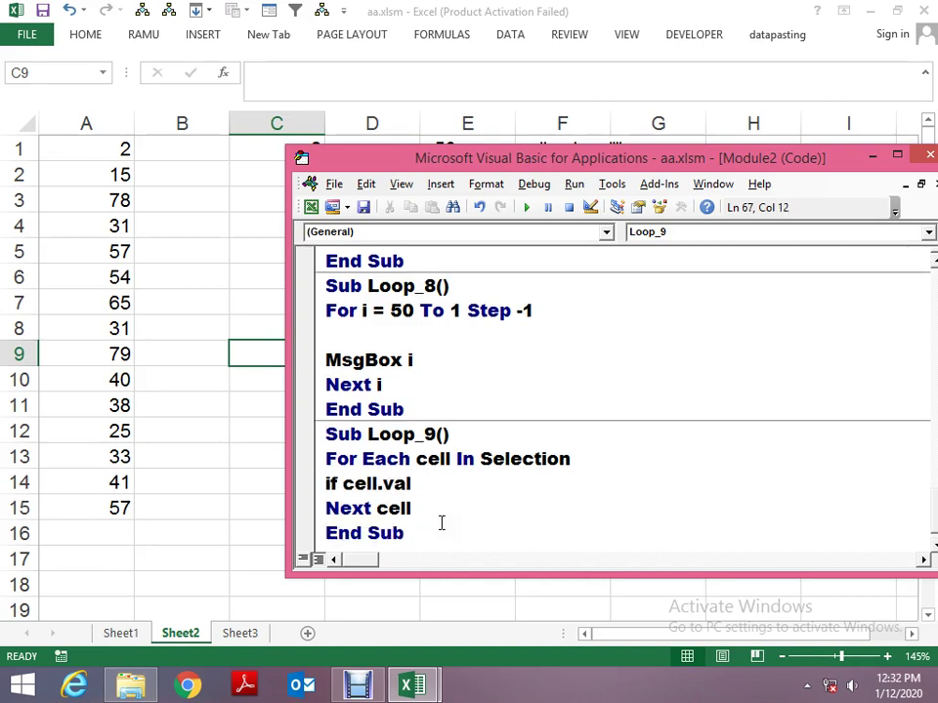
pyautogui.write('e>')
pyautogui.write('50 then')
pyautogui.press('Return')
pyautogui.write('cell')
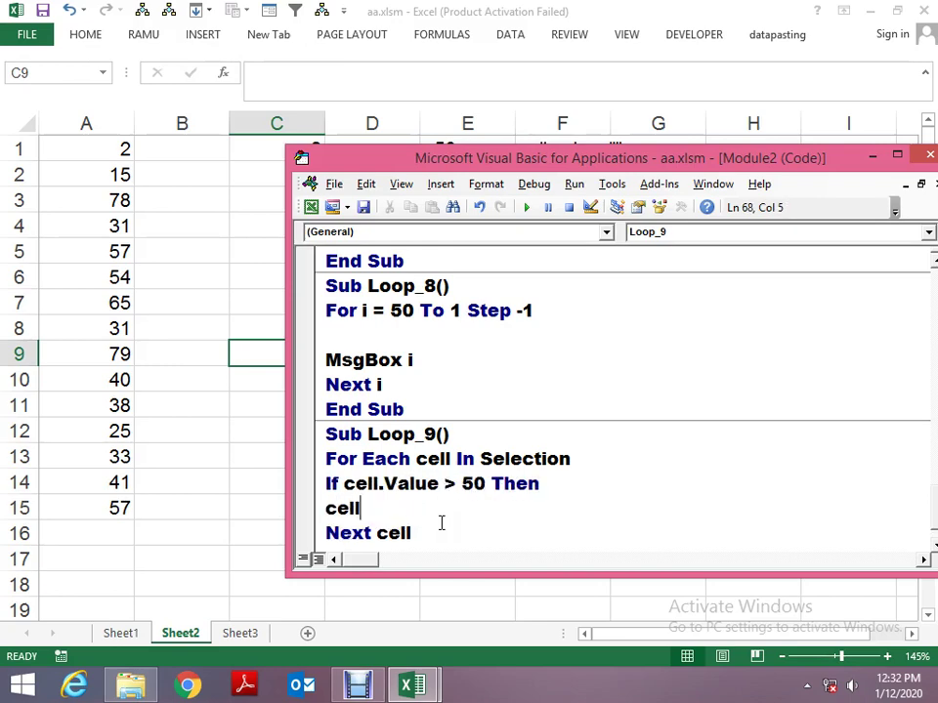
pyautogui.write('.value=')
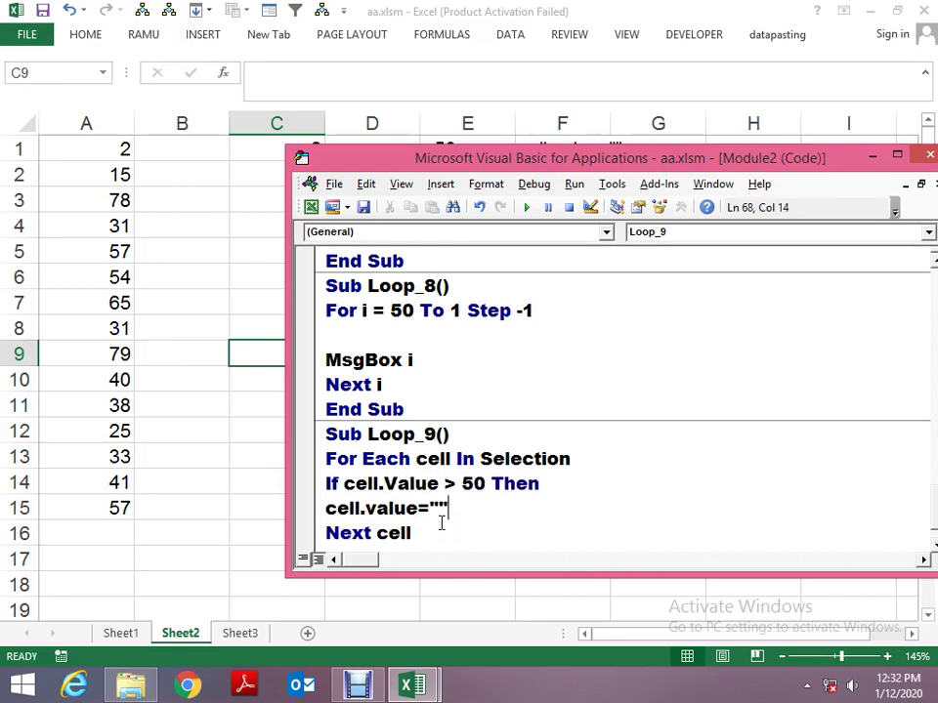
pyautogui.press('Return')
pyautogui.write('ned')
pyautogui.press('BackSpace')
pyautogui.press('BackSpace')
pyautogui.press('BackSpace')
pyautogui.press('BackSpace')
pyautogui.write('end ')
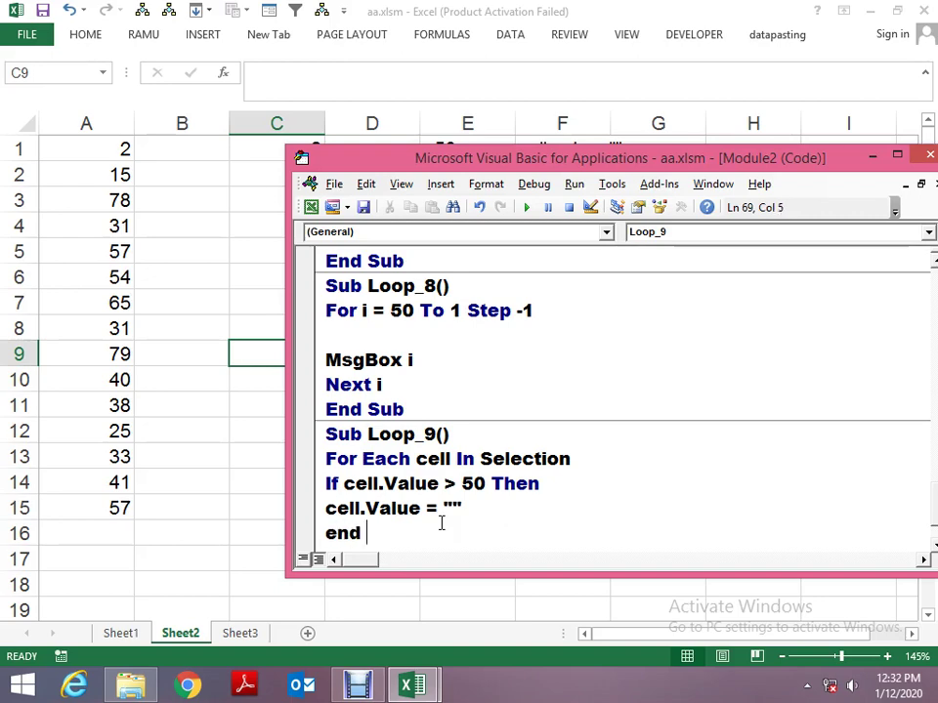
pyautogui.write('if')
pyautogui.press('Up')
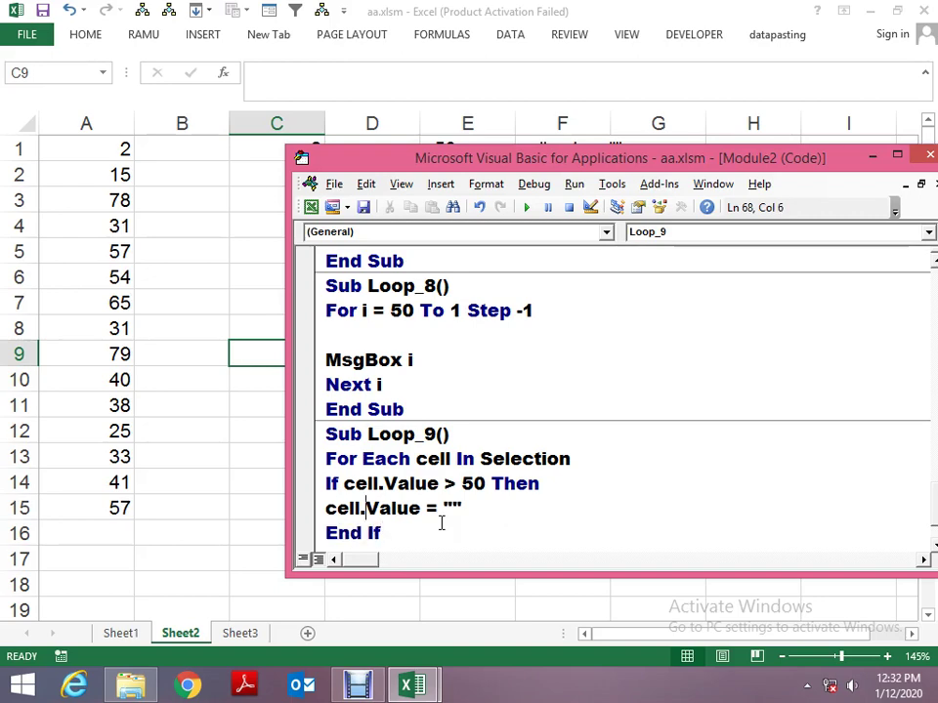
pyautogui.hotkey('alt', 'F11')
pyautogui.press('Left')
pyautogui.press('Left')
# Select A1:A15 and run Loop_9 with F5, then move down to A3.
pyautogui.hotkey('ctrl', 'Up')
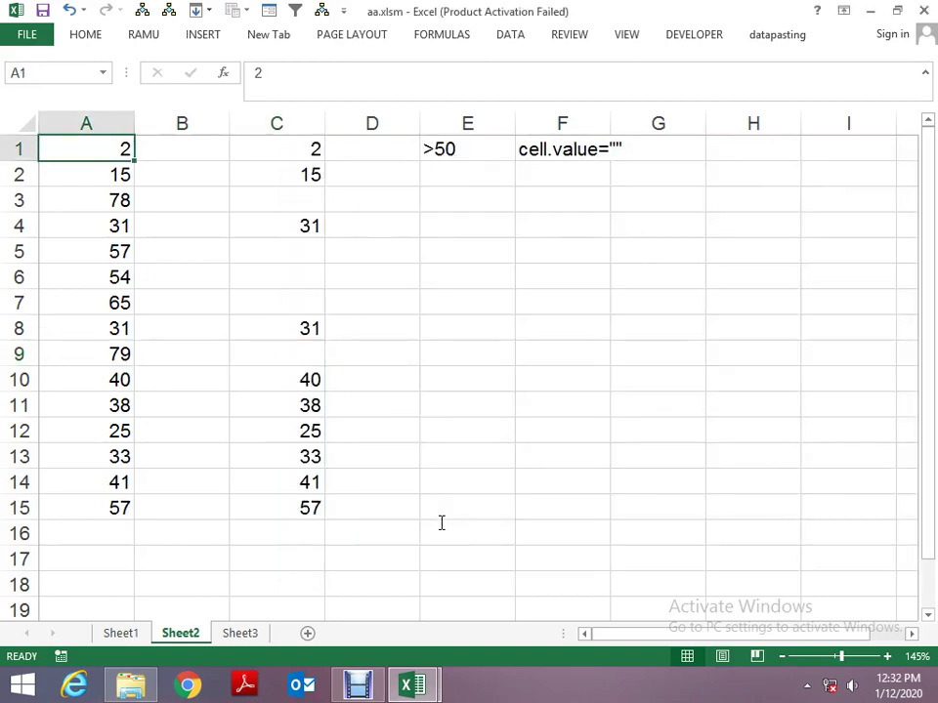
pyautogui.hotkey('ctrl', 'shift', 'Down')
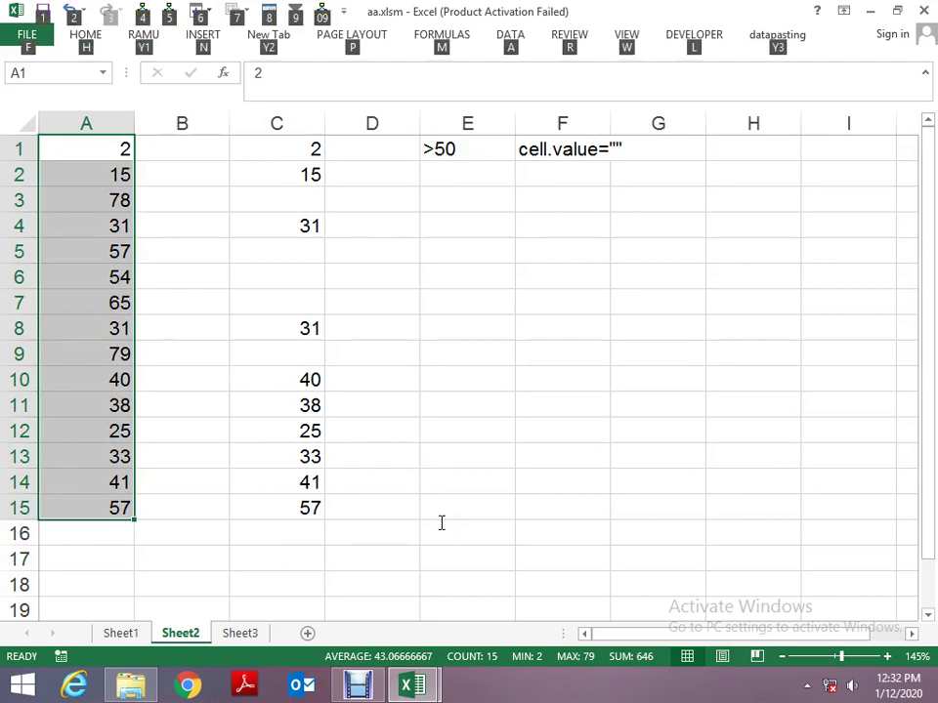
pyautogui.hotkey('alt', 'F11')
pyautogui.press('F5')
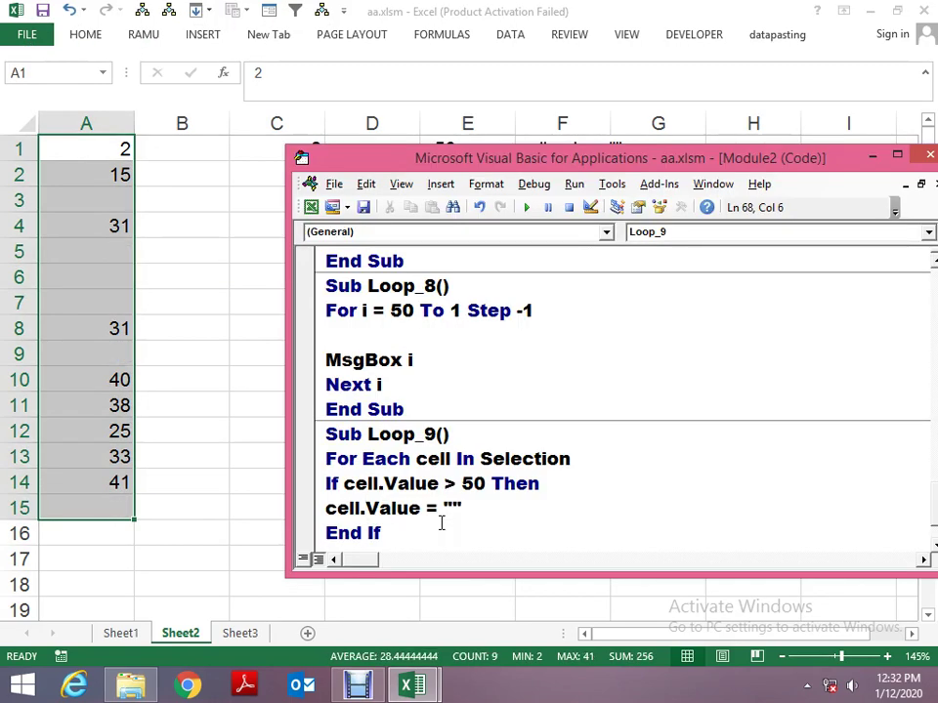
pyautogui.hotkey('alt', 'F11')
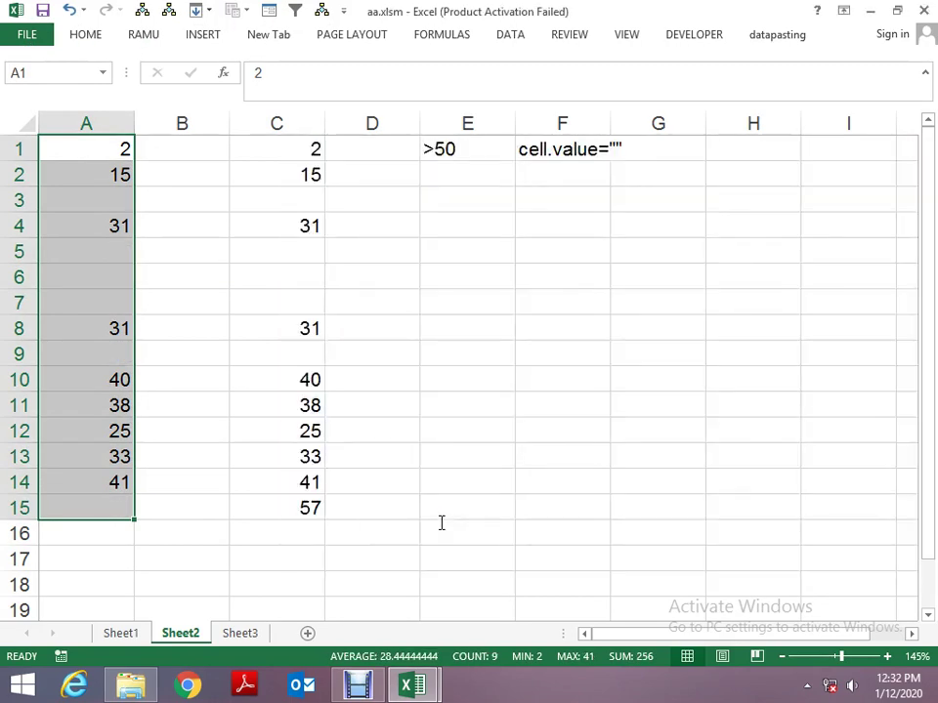
pyautogui.press('Down')
pyautogui.press('Down')
# Enter 57 in A3, 54 in A5, 55 in A6 and 68 in A7.
pyautogui.write('57')
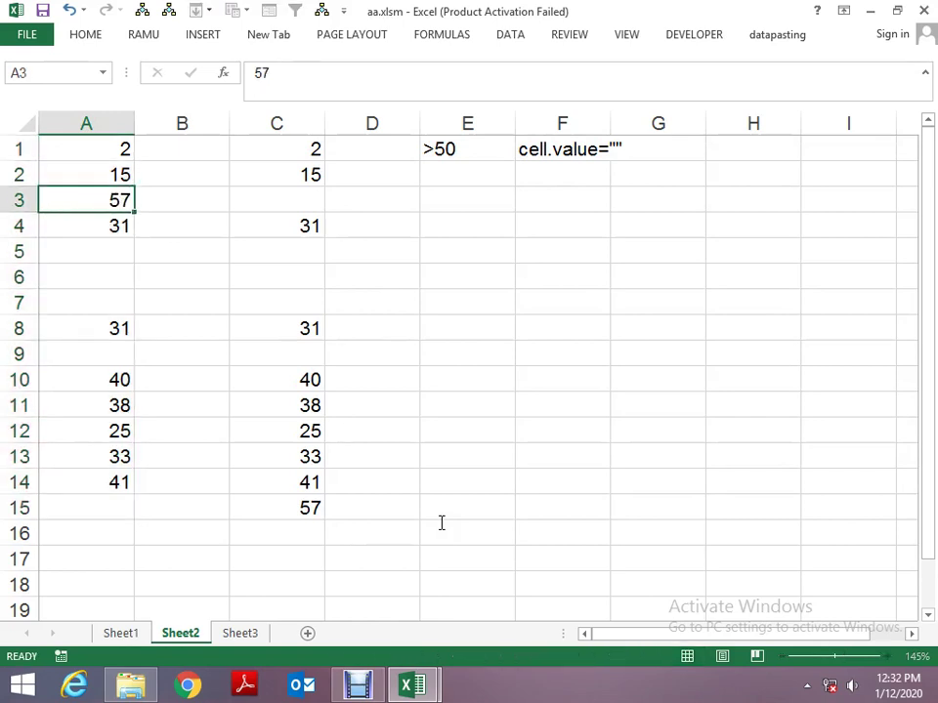
pyautogui.press('Return')
pyautogui.press('Down')
pyautogui.write('54')
pyautogui.press('Return')
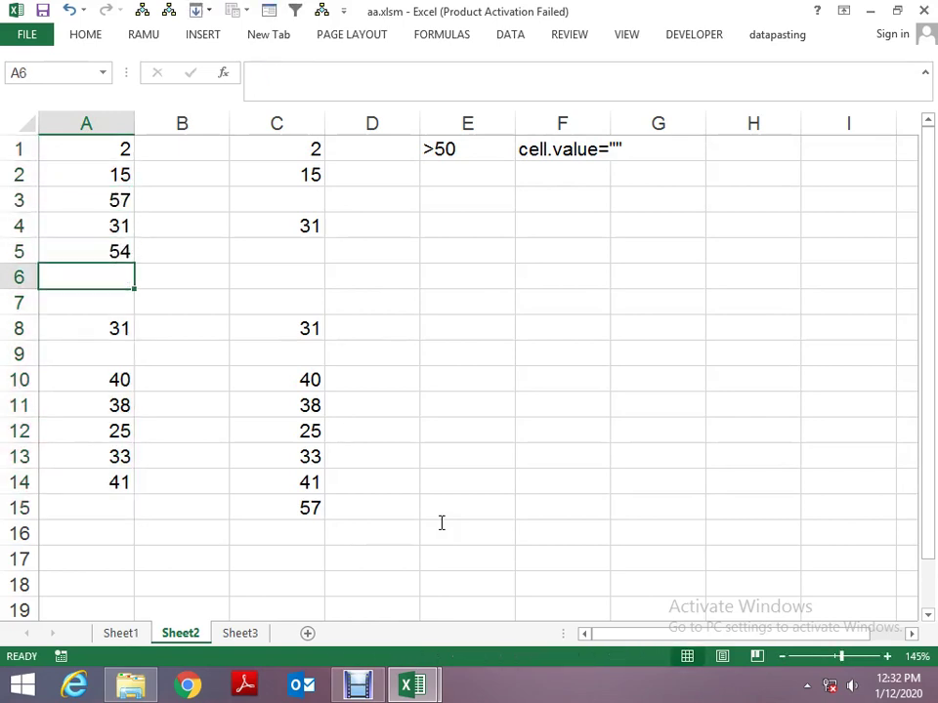
pyautogui.write('55')
pyautogui.press('Return')
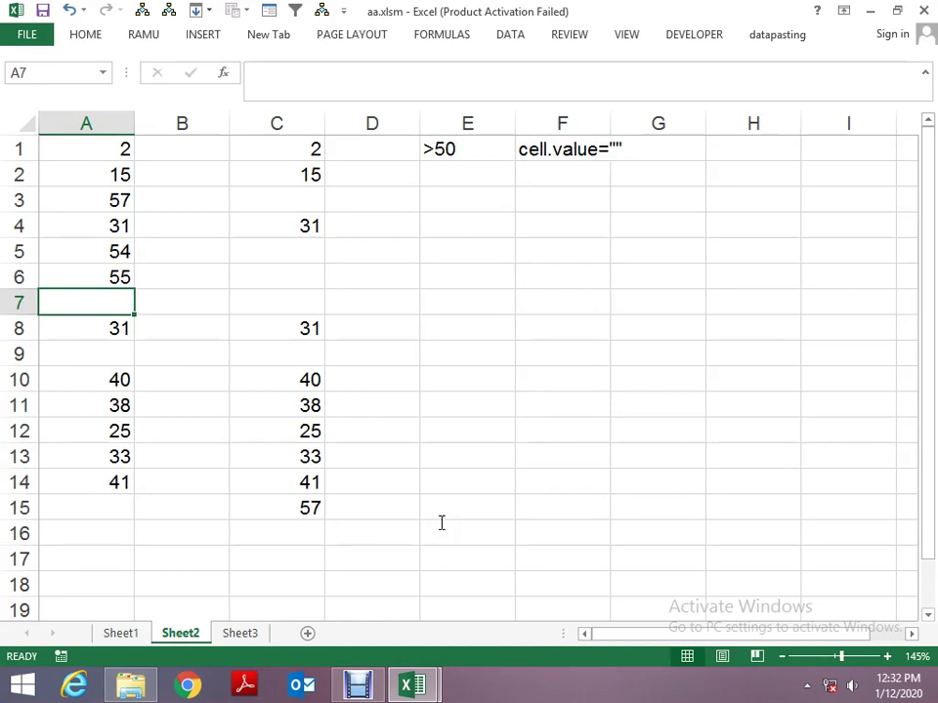
pyautogui.write('68')
pyautogui.press('Return')
# Enter 57 in A9, 80 in A11 and 90 in A12.
pyautogui.press('Down')
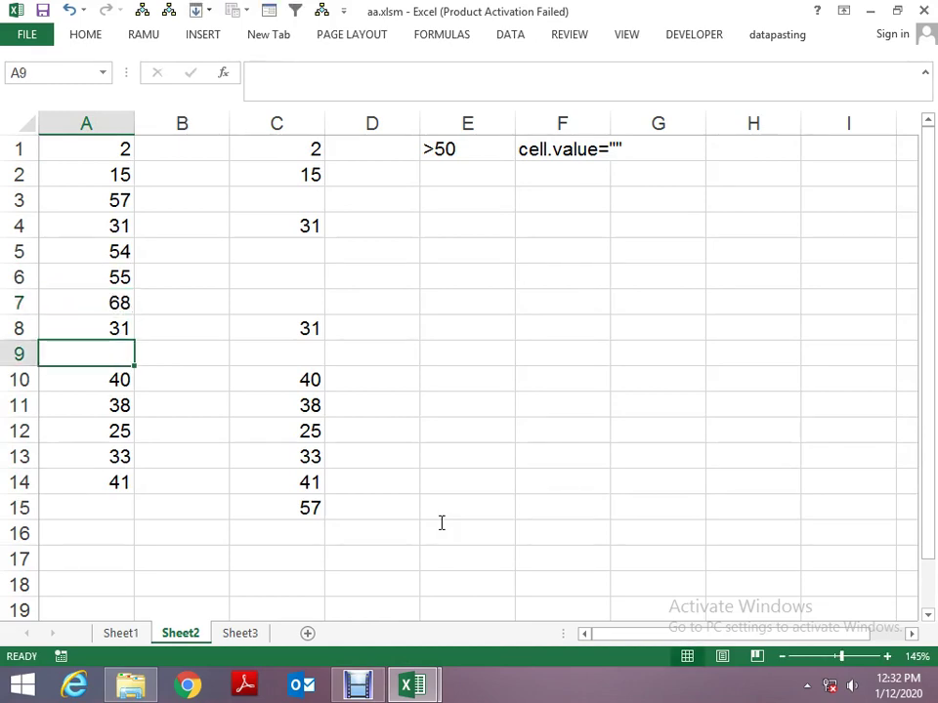
pyautogui.write('57')
pyautogui.press('Return')
pyautogui.press('Down')
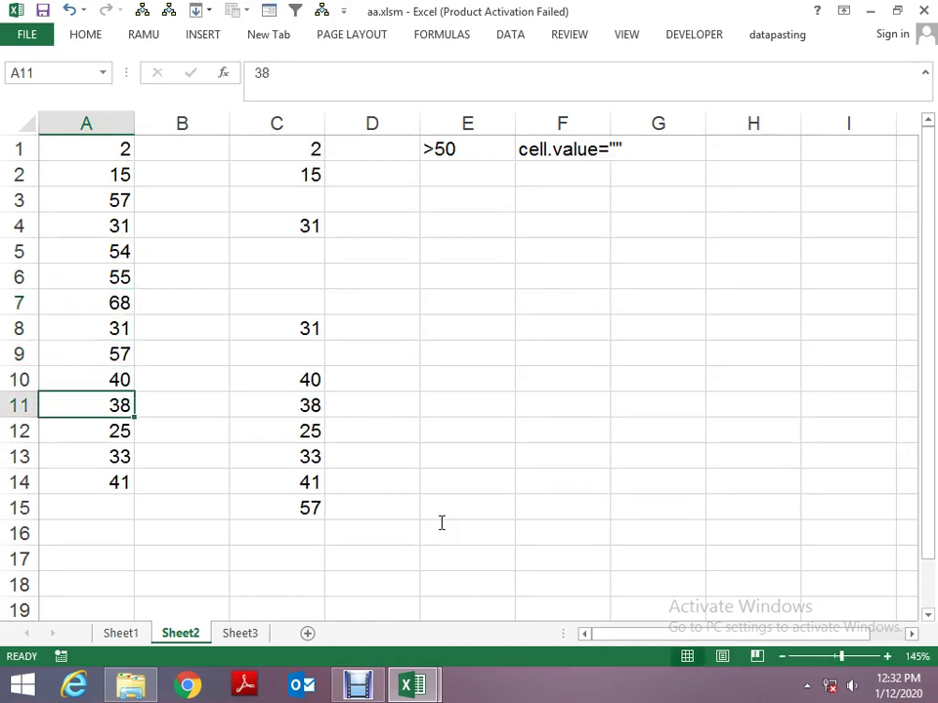
pyautogui.write('80')
pyautogui.press('Return')
pyautogui.write('90')
pyautogui.press('Return')
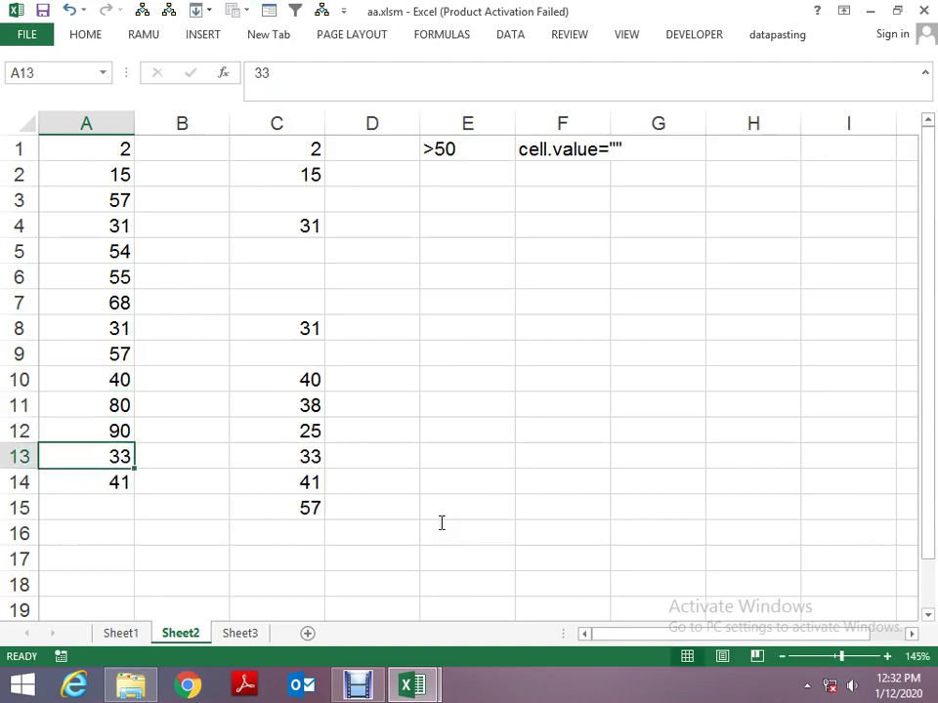
pyautogui.press('Right')
pyautogui.press('Right')
pyautogui.press('Left')
pyautogui.press('Left')
# Copy A1:A14 and paste it onto Sheet1 starting at G1.
pyautogui.hotkey('ctrl', 'Up')
pyautogui.hotkey('ctrl', 'shift', 'Down')
pyautogui.hotkey('ctrl', 'c')
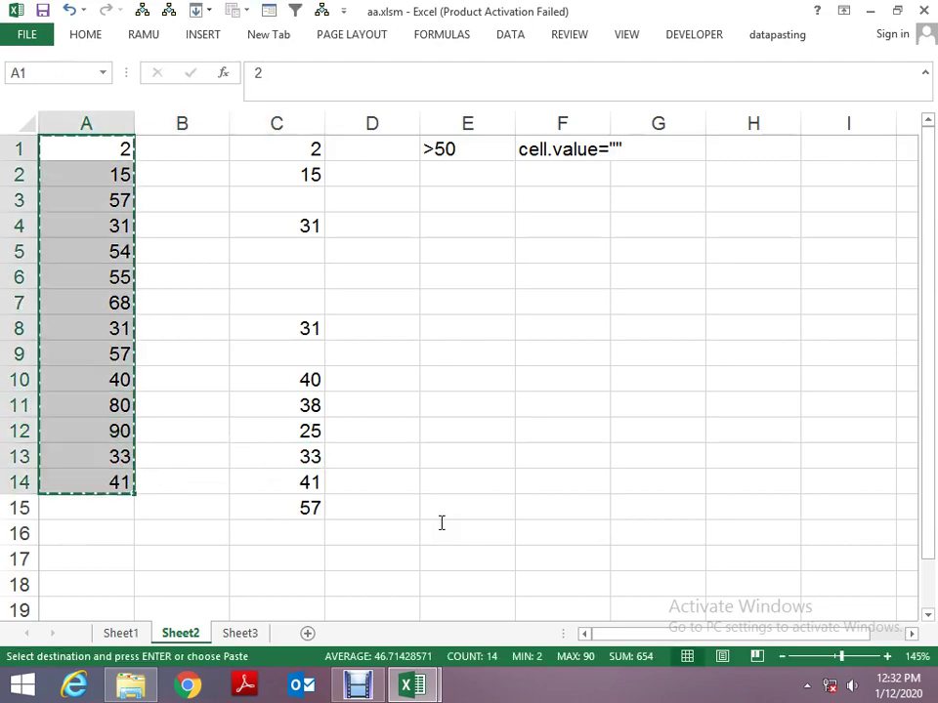
pyautogui.hotkey('ctrl', 'pageup')
pyautogui.press('Up')
pyautogui.press('Up')
pyautogui.press('Right')
pyautogui.press('Left')
pyautogui.press('Left')
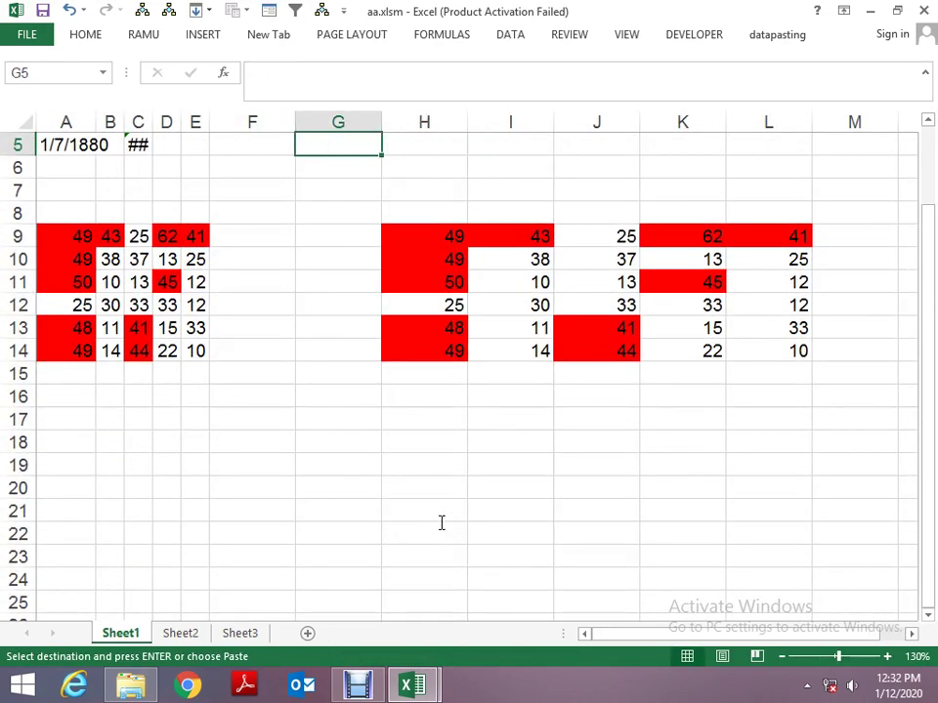
pyautogui.hotkey('ctrl', 'Up')
pyautogui.hotkey('ctrl', 'v')
# Return to Sheet2 and review the refilled column A values.
pyautogui.hotkey('ctrl', 'pagedown')
pyautogui.press('Escape')
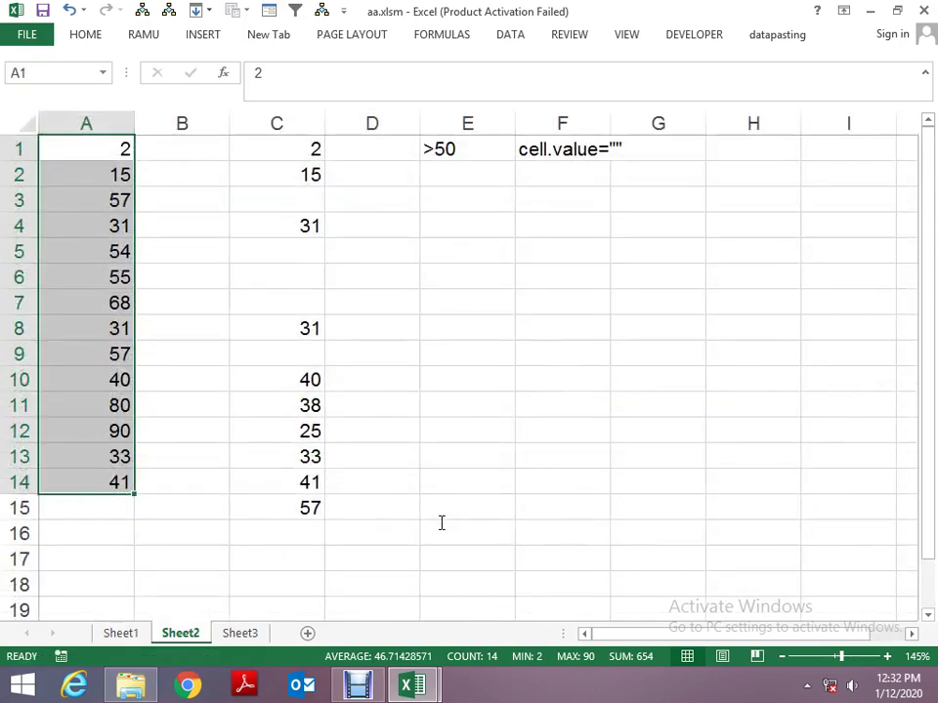
pyautogui.press('Right')
pyautogui.press('Left')
pyautogui.press('Down')
pyautogui.press('Down')
pyautogui.press('Down')
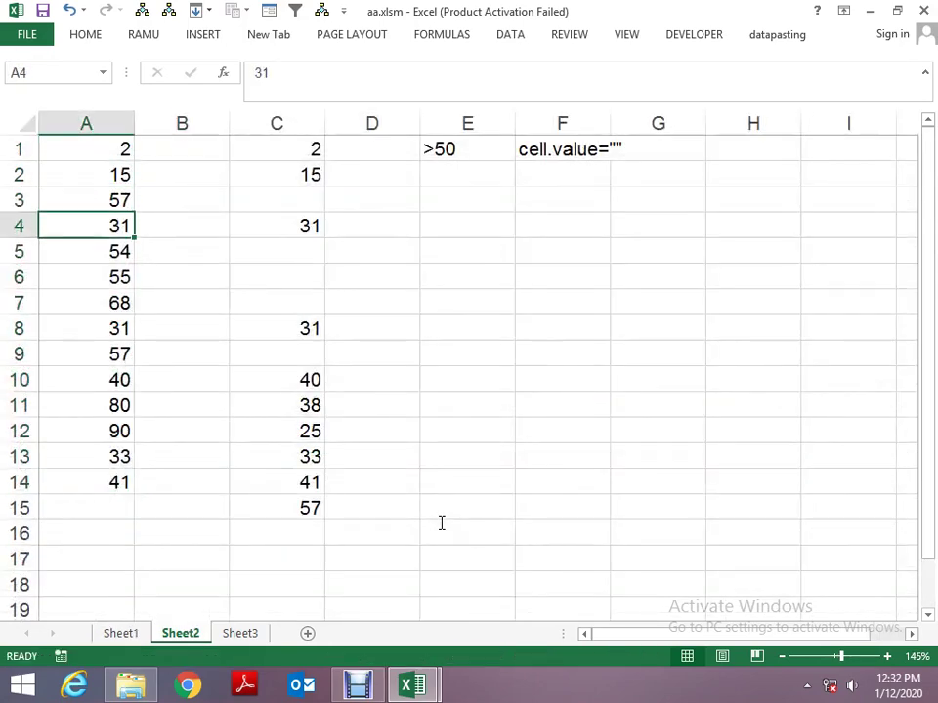
pyautogui.press('Down')
pyautogui.press('Down')
pyautogui.press('Down')
pyautogui.press('Up')
pyautogui.press('Up')
pyautogui.press('Up')
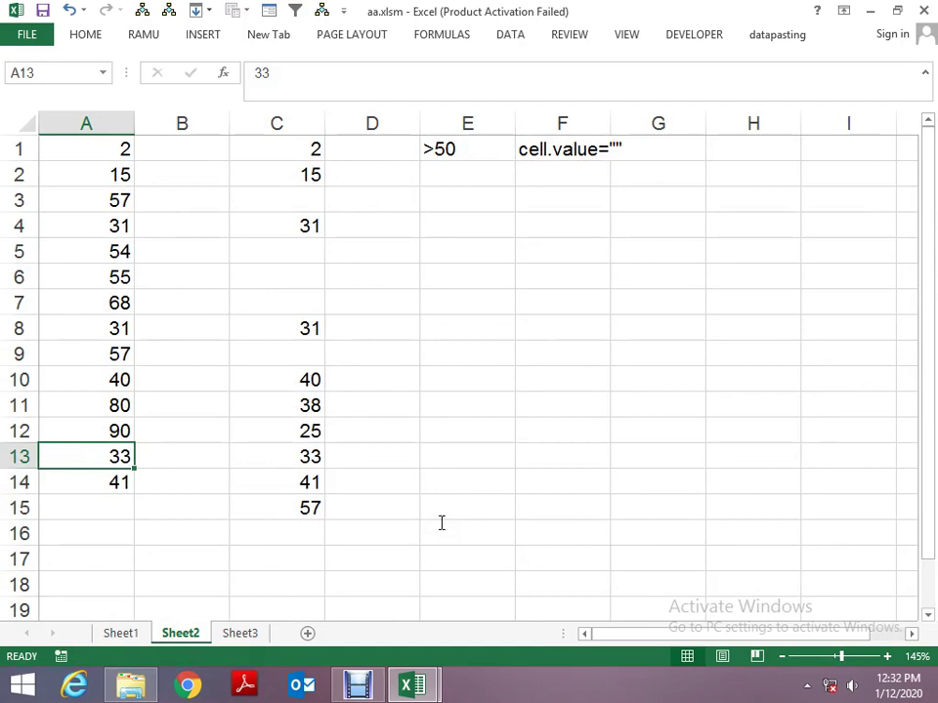
pyautogui.press('Right')
pyautogui.press('Right')
pyautogui.press('Right')
pyautogui.press('Down')
pyautogui.press('Left')
pyautogui.press('Up')
pyautogui.press('Up')
pyautogui.press('Up')
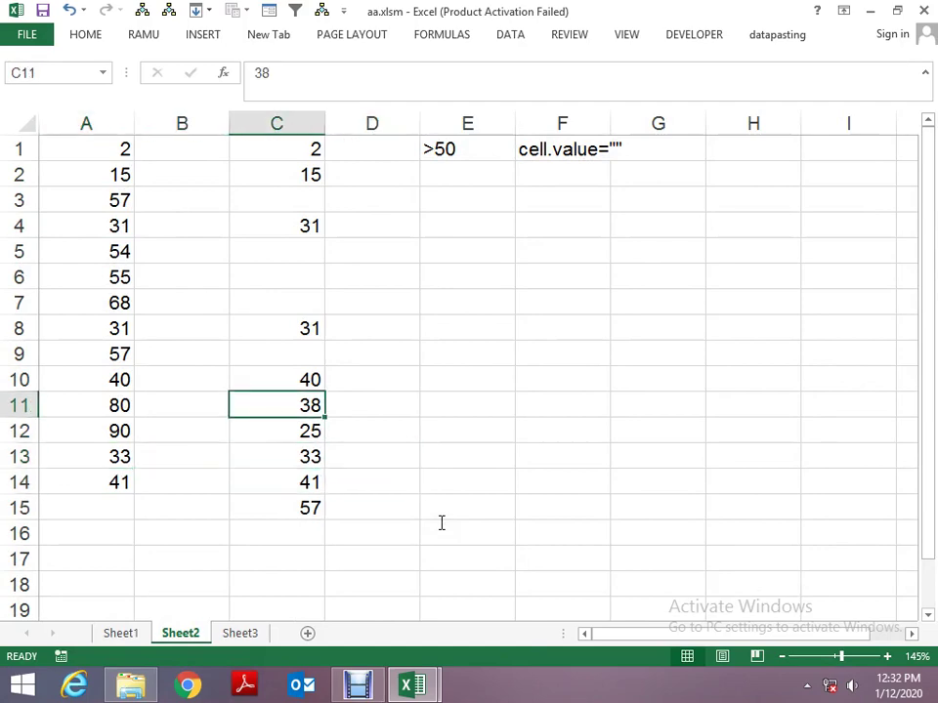
# Copy C11:C15 into C18:C22 (38, 25, 33, 41, 57), trying then undoing a clear of row 22.
pyautogui.hotkey('ctrl', 'shift', 'Down')
pyautogui.hotkey('ctrl', 'c')
pyautogui.press('Down')
pyautogui.press('Down')
pyautogui.press('Down')
pyautogui.press('Down')
pyautogui.press('Down')
pyautogui.press('Down')
pyautogui.press('Down')
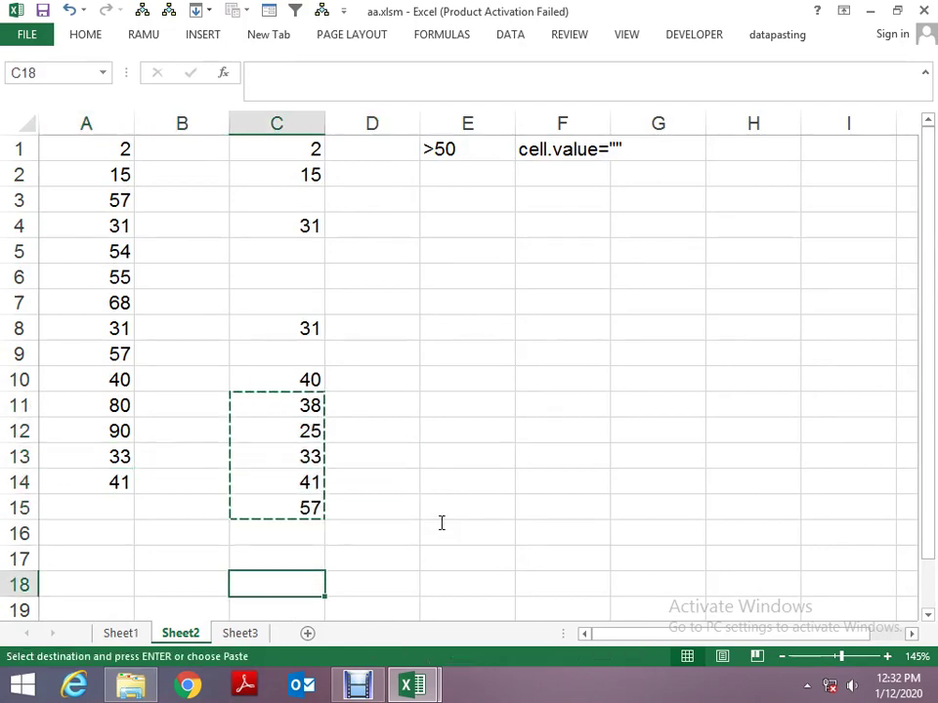
pyautogui.hotkey('ctrl', 'v')
pyautogui.press('Down')
pyautogui.press('Down')
pyautogui.press('Down')
pyautogui.press('Up')
pyautogui.press('Up')
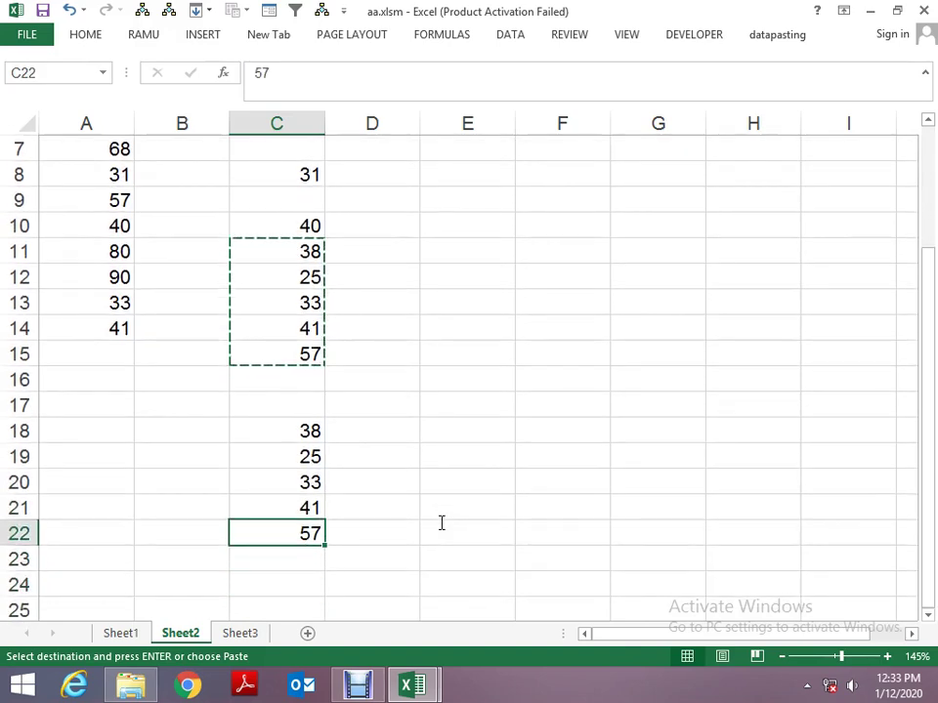
pyautogui.hotkey('shift', 'space')
pyautogui.press('Delete')
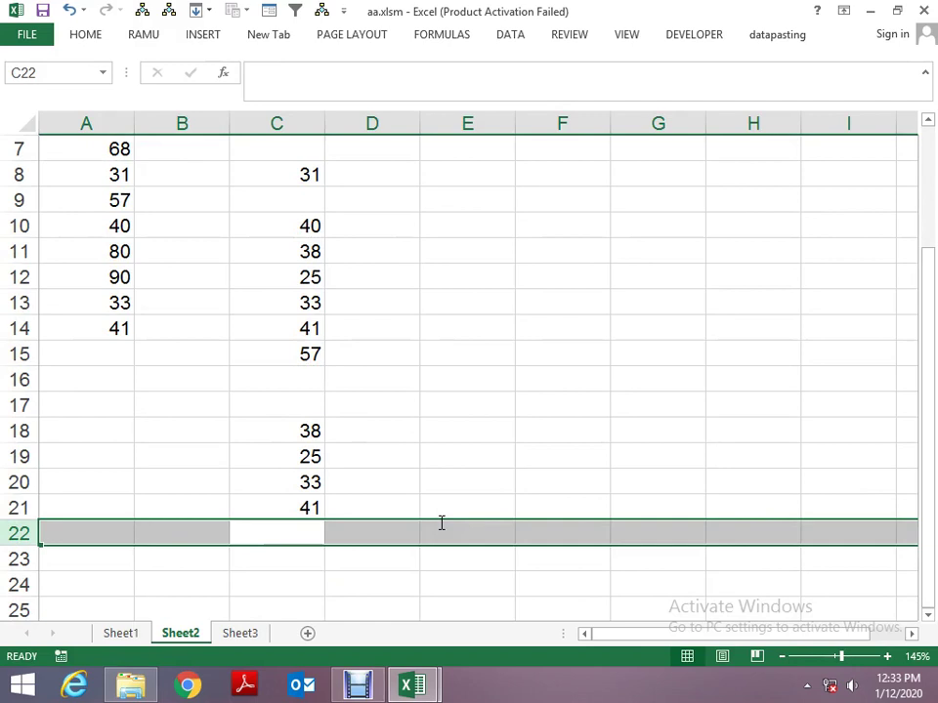
pyautogui.hotkey('ctrl', 'z')
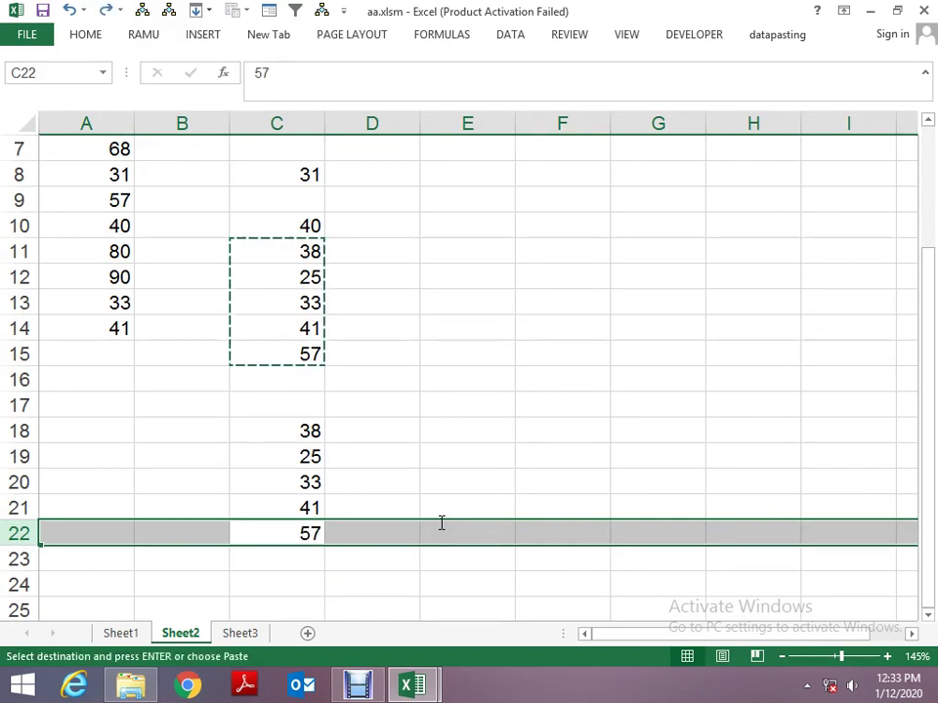
pyautogui.press('Escape')
# Step down column A from A1 to the 90 in A12, then return to the VBA editor.
pyautogui.hotkey('ctrl', 'Up')
pyautogui.hotkey('ctrl', 'Up')
pyautogui.hotkey('ctrl', 'Left')
pyautogui.press('Up')
pyautogui.hotkey('ctrl', 'Up')
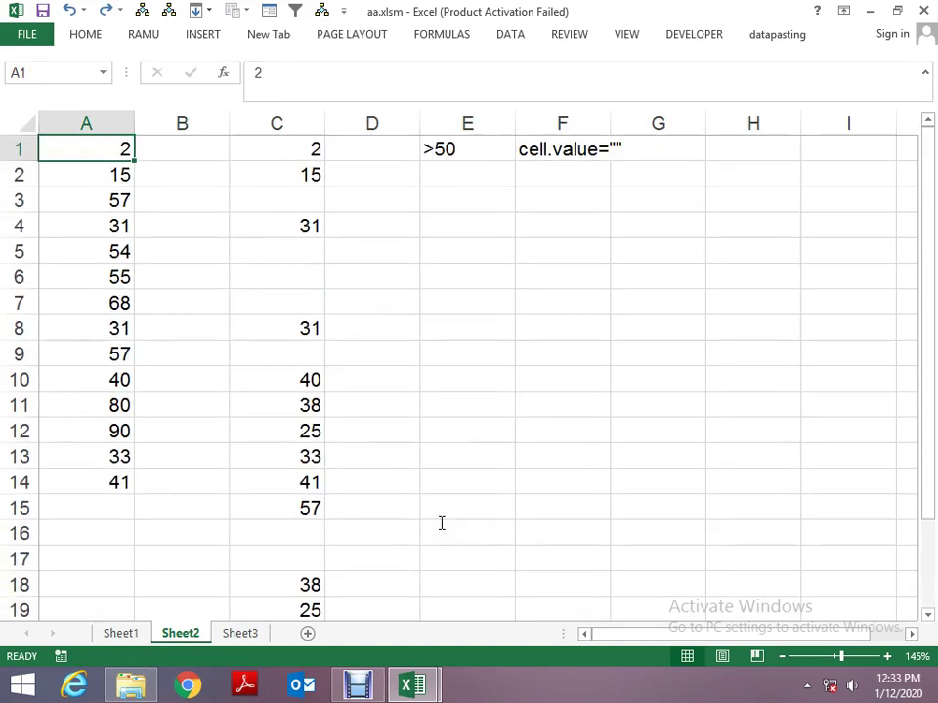
pyautogui.press('Down')
pyautogui.press('Down')
pyautogui.press('Down')
pyautogui.press('Down')
pyautogui.press('Down')
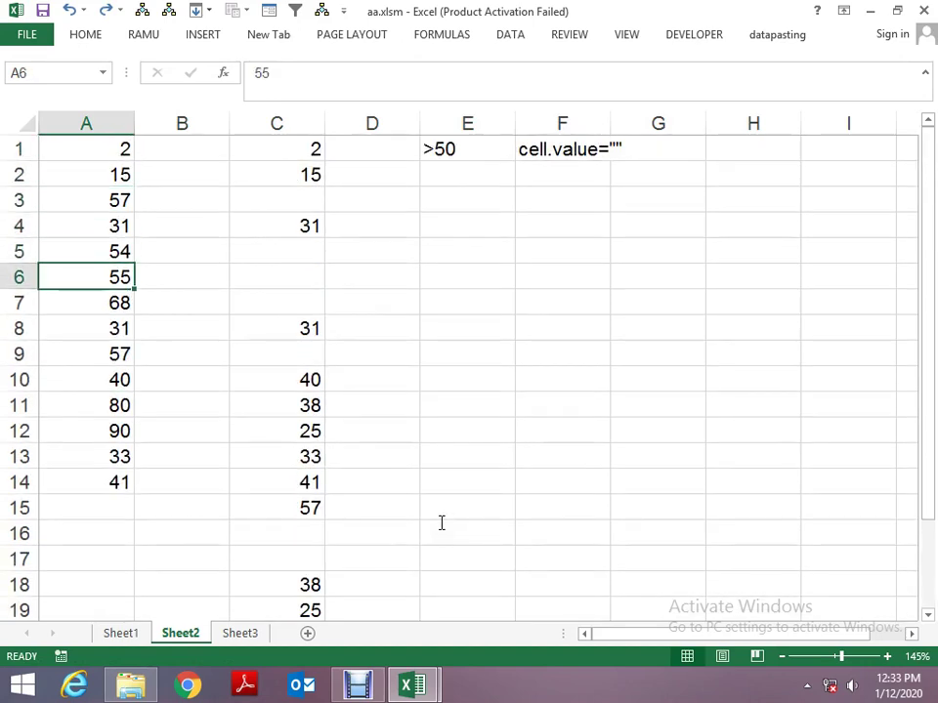
pyautogui.press('Down')
pyautogui.press('Down')
pyautogui.press('Down')
pyautogui.press('Down')
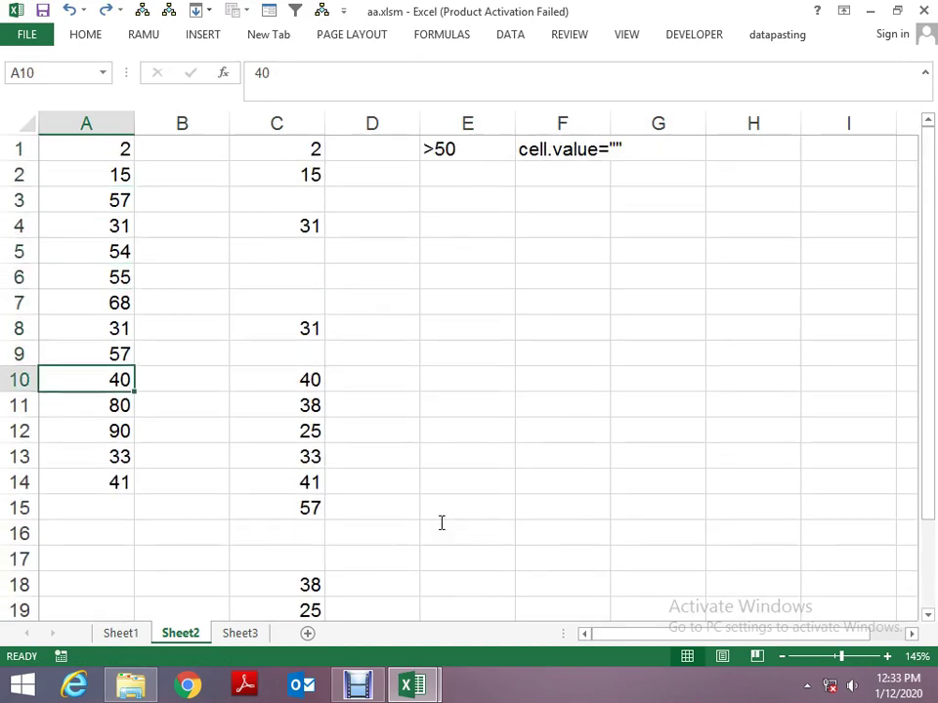
pyautogui.press('Down')
pyautogui.press('Down')
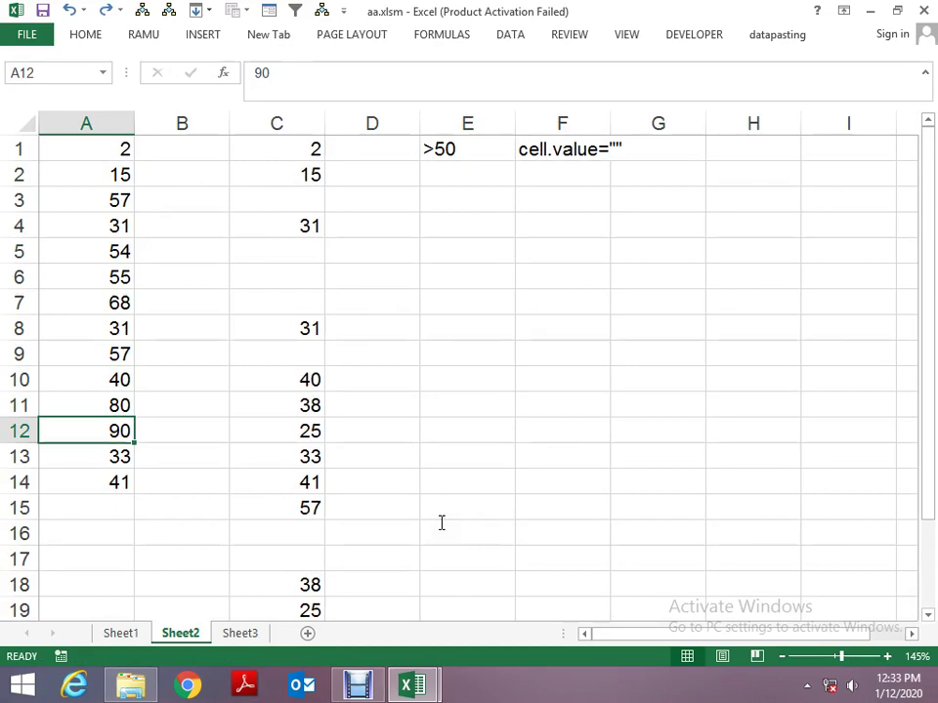
pyautogui.hotkey('alt', 'F11')
pyautogui.press('Down')
pyautogui.press('Down')
pyautogui.press('Down')
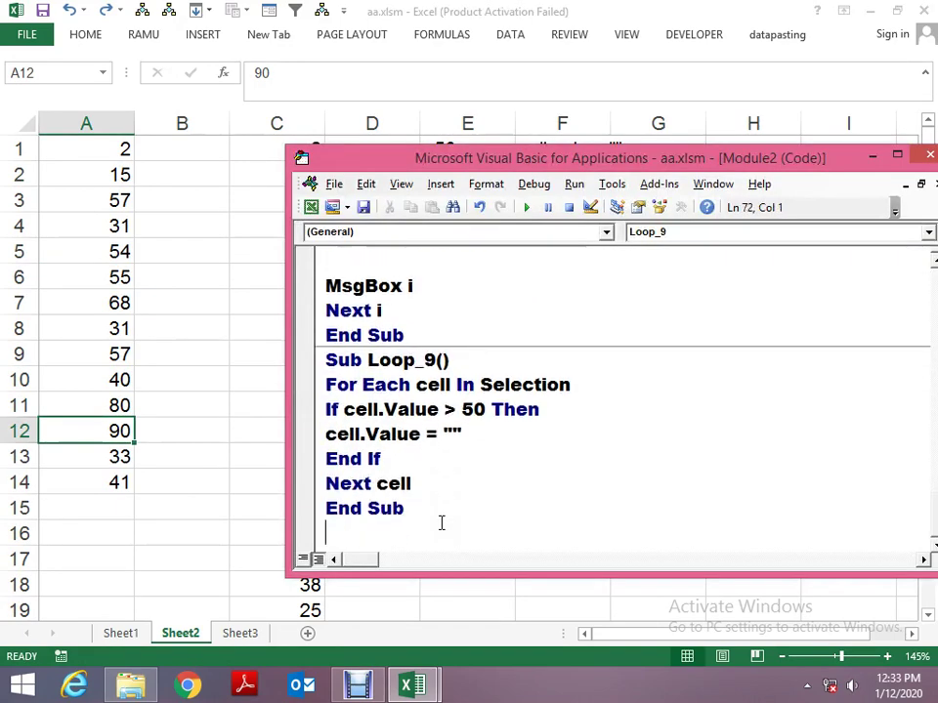
# Start a new Sub loop_10 procedure below Loop_9.
pyautogui.write('f')
pyautogui.press('BackSpace')
pyautogui.write('lop')
pyautogui.hotkey('alt', 'F11')
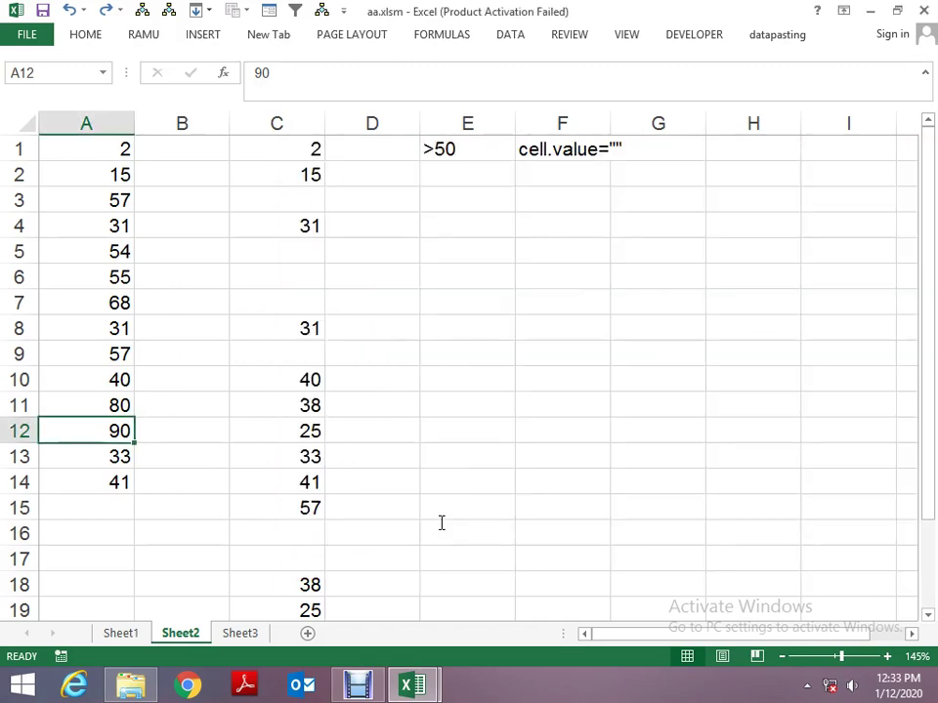
pyautogui.hotkey('alt', 'F11')
pyautogui.press('BackSpace')
pyautogui.press('BackSpace')
pyautogui.press('BackSpace')
pyautogui.write('sub ')
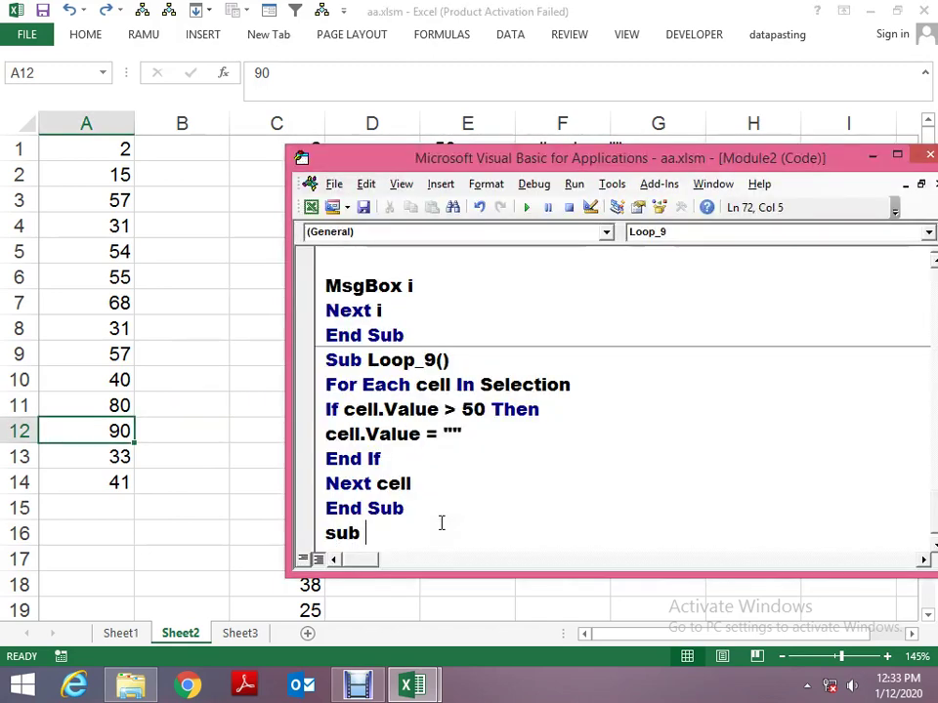
pyautogui.write('loop_10')
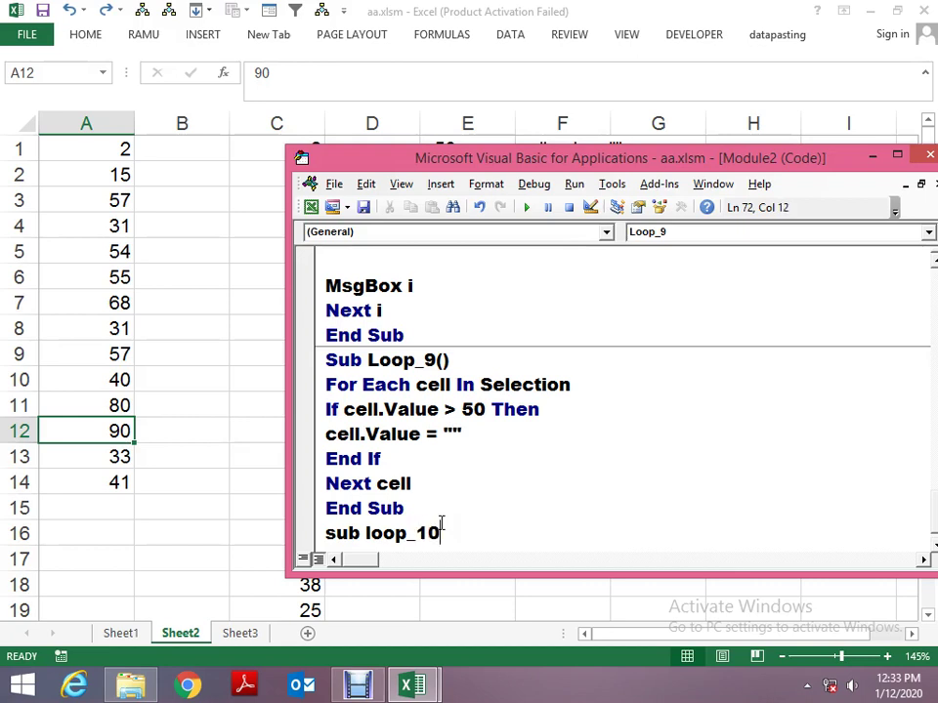
pyautogui.press('Return')
# Add an empty For i = 1 To 14 … Next i loop with blank lines inside.
pyautogui.write('for i')
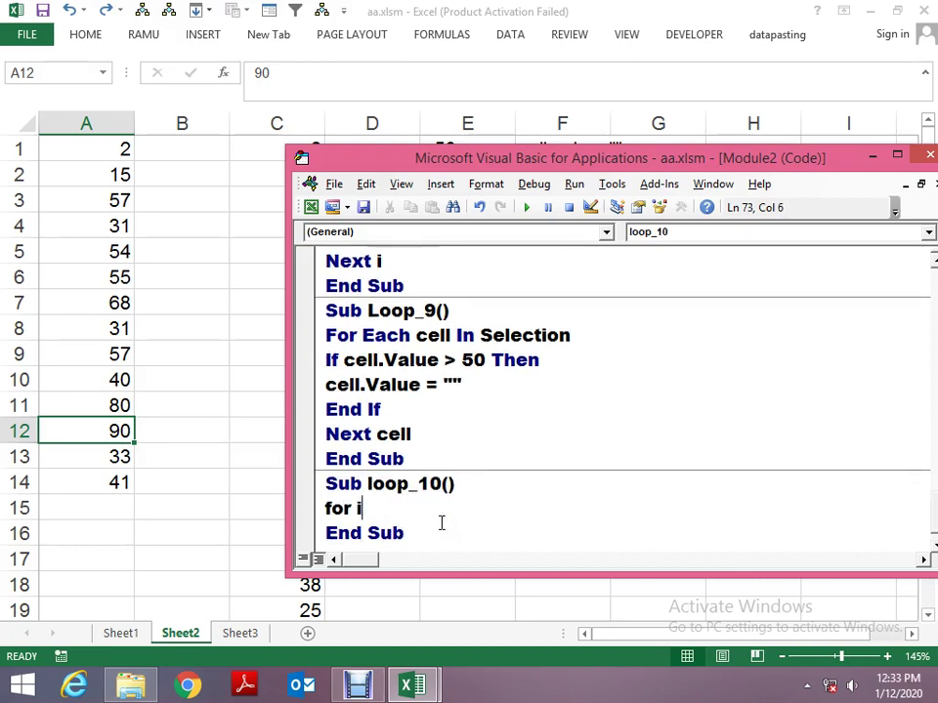
pyautogui.write('= 1 ')
pyautogui.write('to 14')
pyautogui.press('Return')
pyautogui.press('Return')
pyautogui.press('Down')
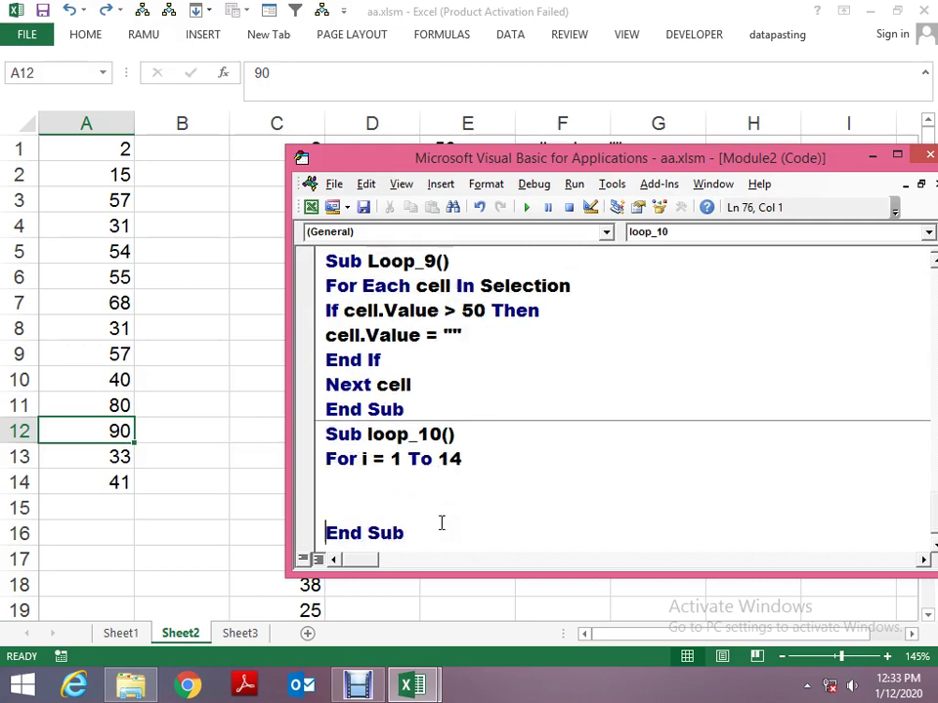
pyautogui.write('next i')
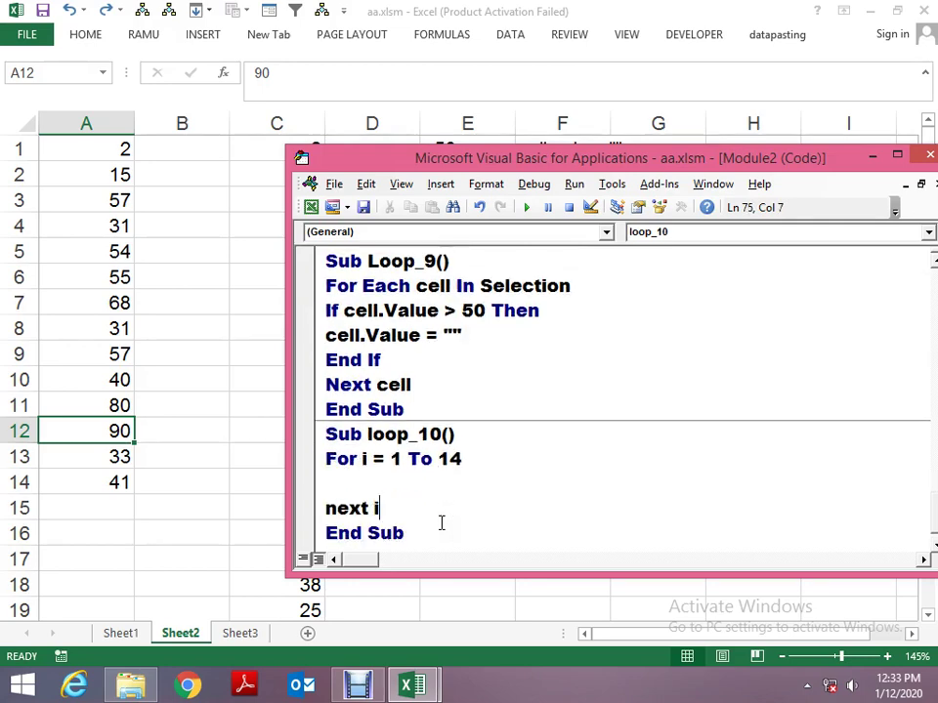
pyautogui.press('Up')
pyautogui.press('Return')
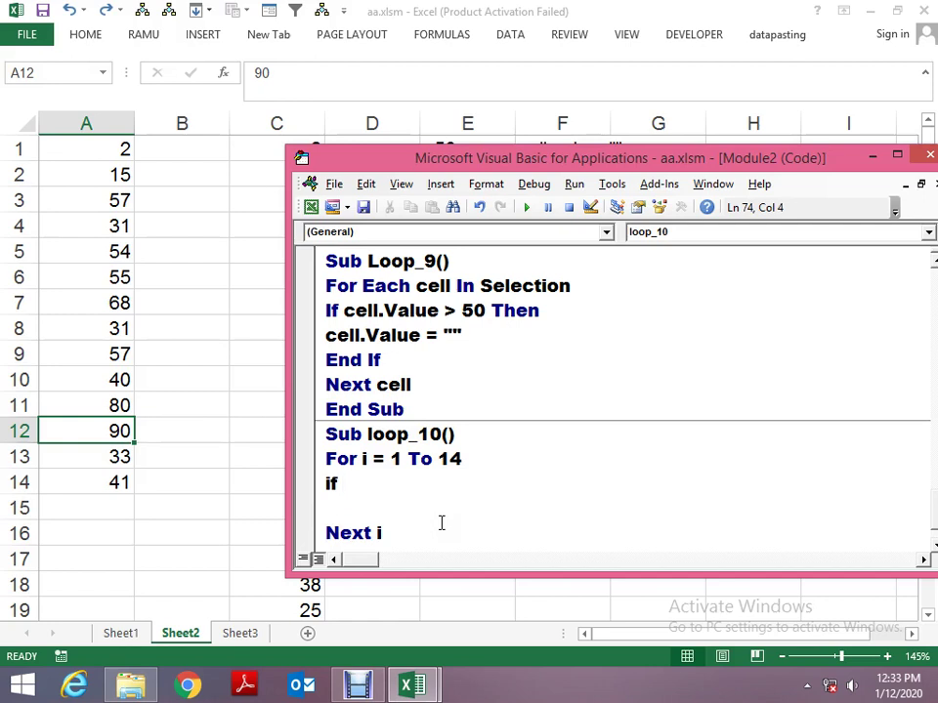
pyautogui.hotkey('shift', 'Home')
pyautogui.press('BackSpace')
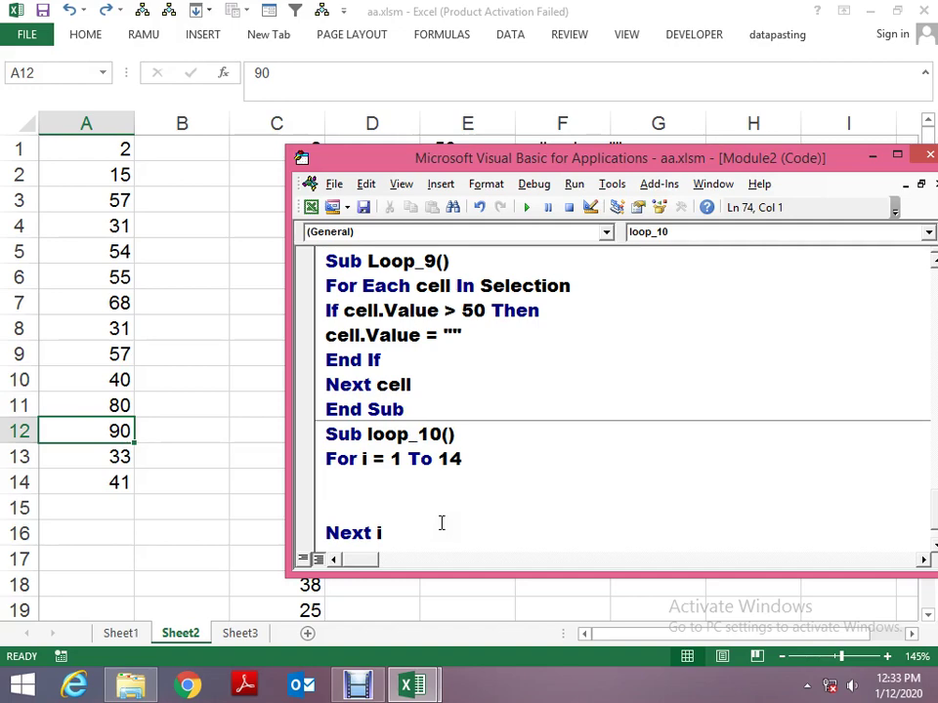
pyautogui.press('Return')
# Write the line If Range("A" & i).Value > 50 Then inside the loop.
pyautogui.write('if cel')
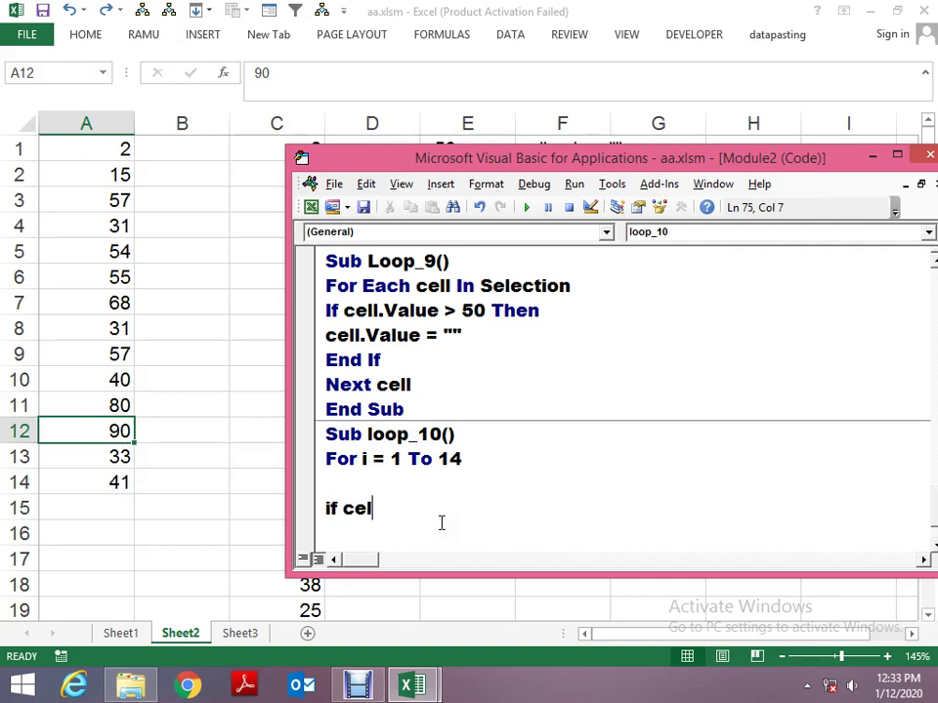
pyautogui.write('l')
pyautogui.press('BackSpace')
pyautogui.press('BackSpace')
pyautogui.press('BackSpace')
pyautogui.press('BackSpace')
pyautogui.press('BackSpace')
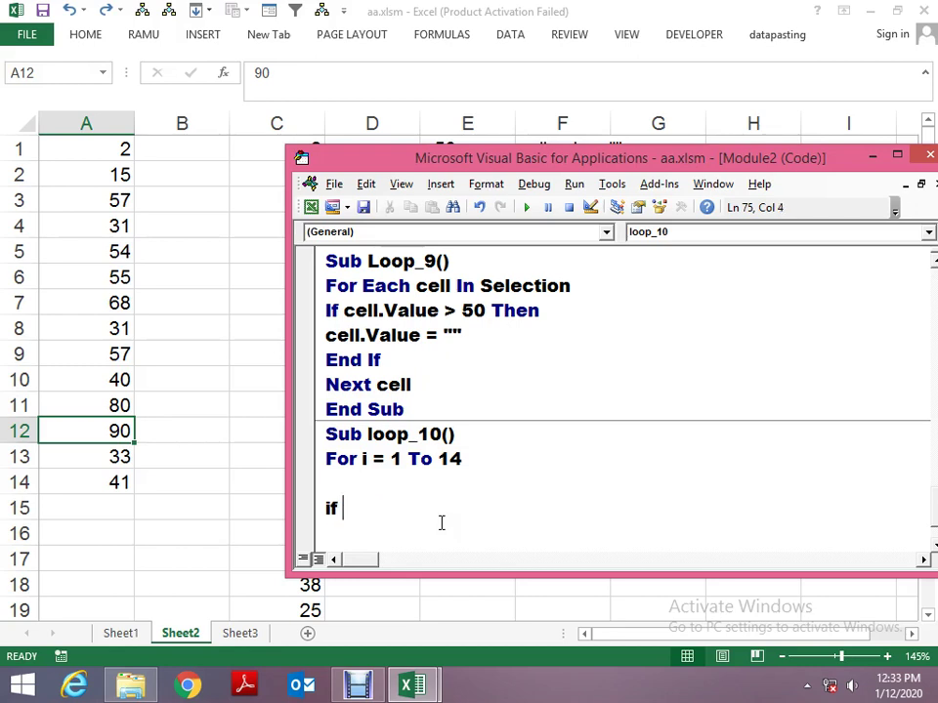
pyautogui.write('range("')
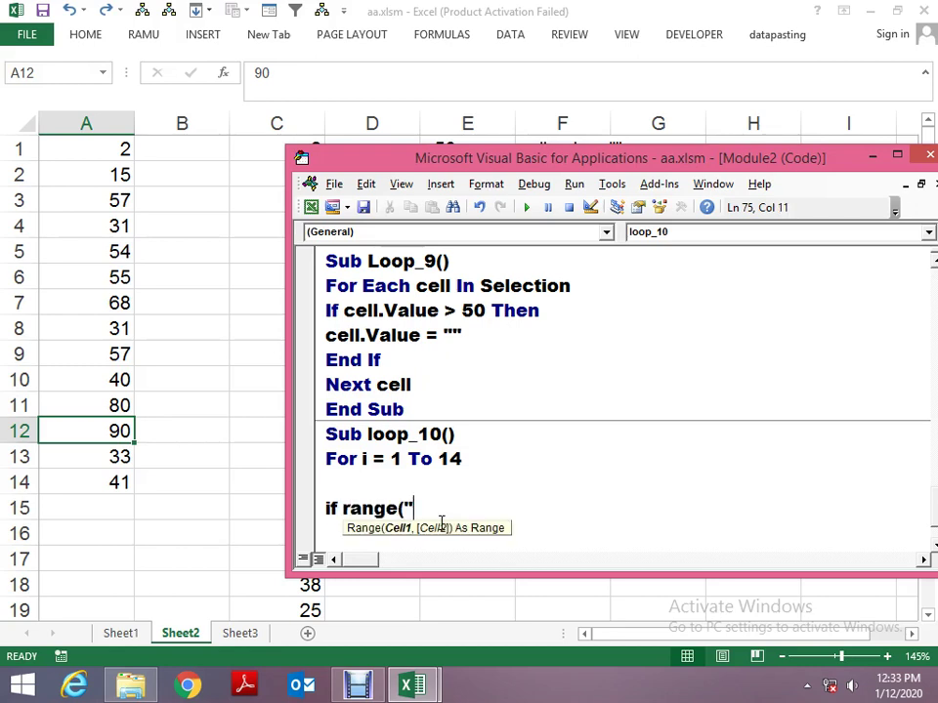
pyautogui.write('a" & i')
pyautogui.write(').value')
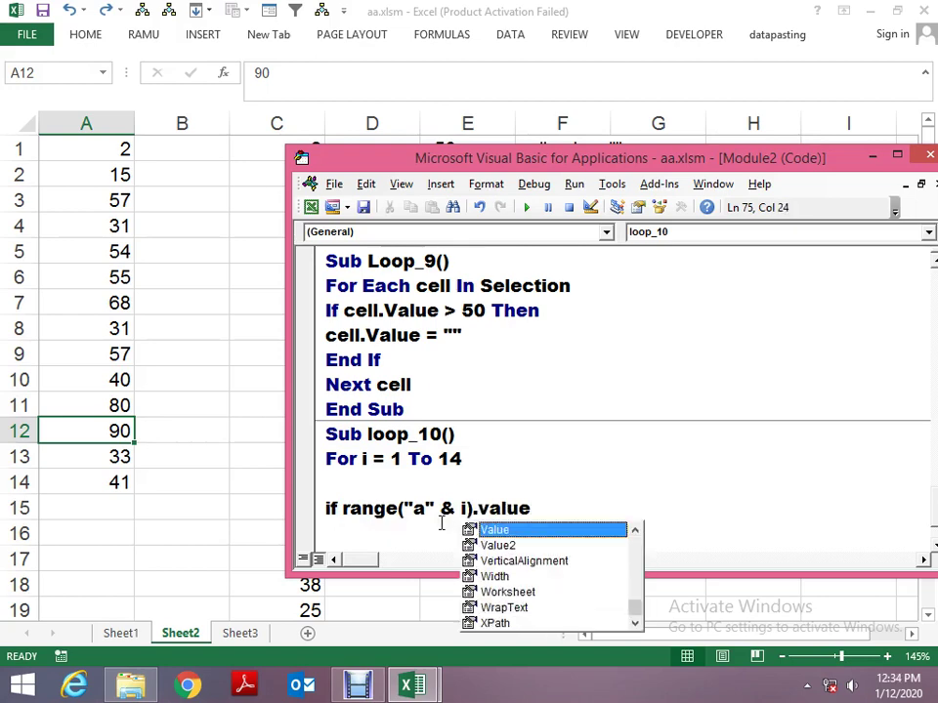
pyautogui.press('Tab')
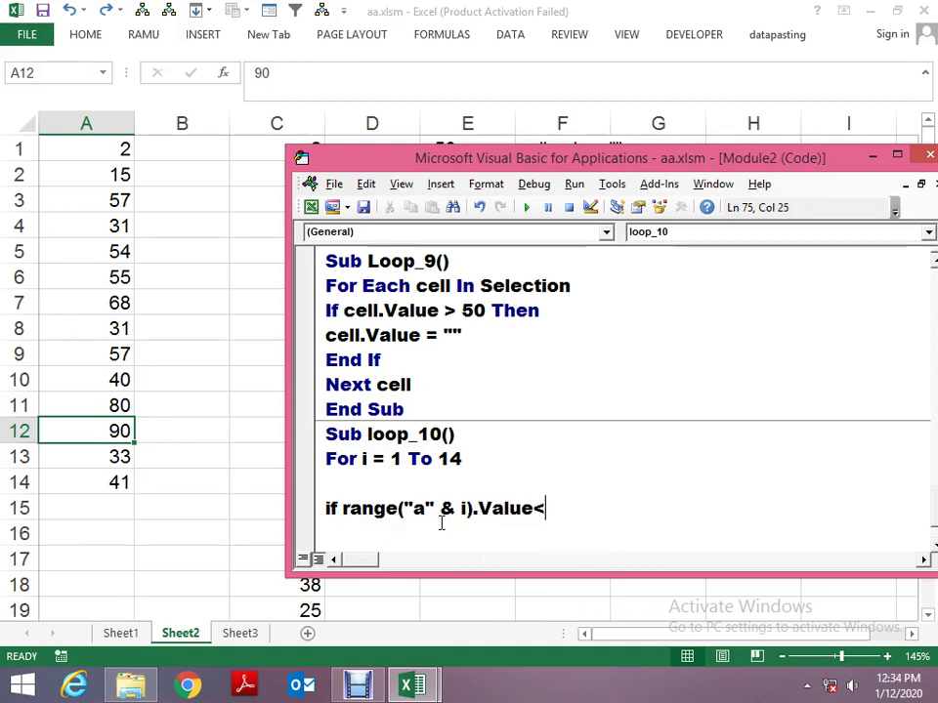
pyautogui.press('BackSpace')
pyautogui.write('>50 ')
pyautogui.write('then')
pyautogui.press('Return')
pyautogui.press('Return')
pyautogui.write('Next i')
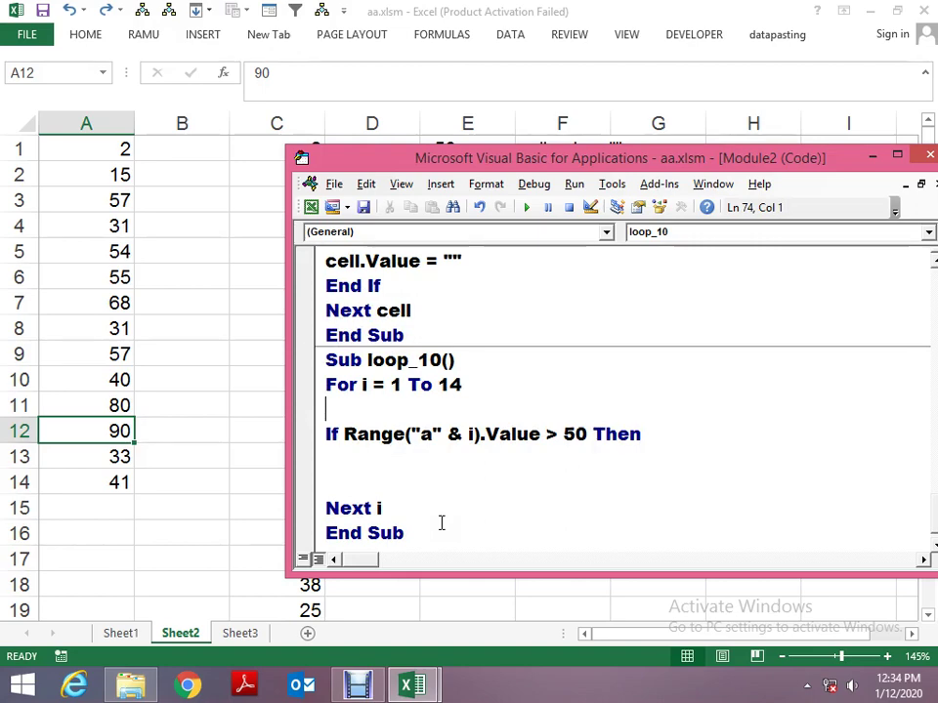
# Add a Range("A" & i).Activate line above the If statement.
pyautogui.press('Down')
pyautogui.hotkey('shift', 'Right')
pyautogui.hotkey('shift', 'Right')
pyautogui.hotkey('shift', 'Right')
pyautogui.hotkey('shift', 'Right')
pyautogui.hotkey('shift', 'Right')
pyautogui.hotkey('shift', 'Right')
pyautogui.hotkey('shift', 'Right')
pyautogui.hotkey('shift', 'Right')
pyautogui.hotkey('shift', 'Right')
pyautogui.hotkey('shift', 'Right')
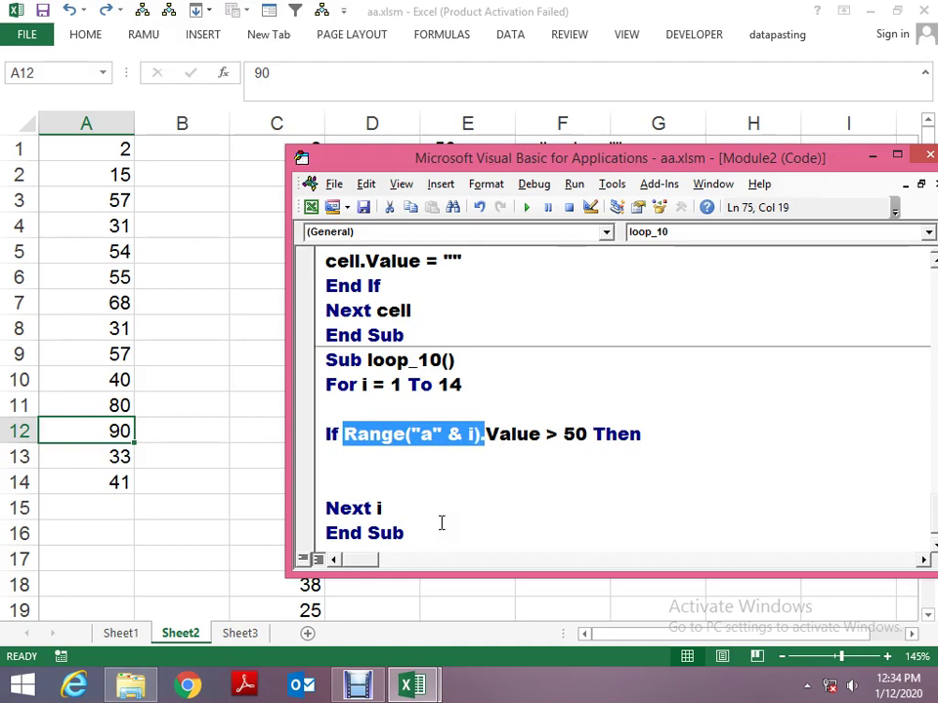
pyautogui.press('Up')
pyautogui.press('Down')
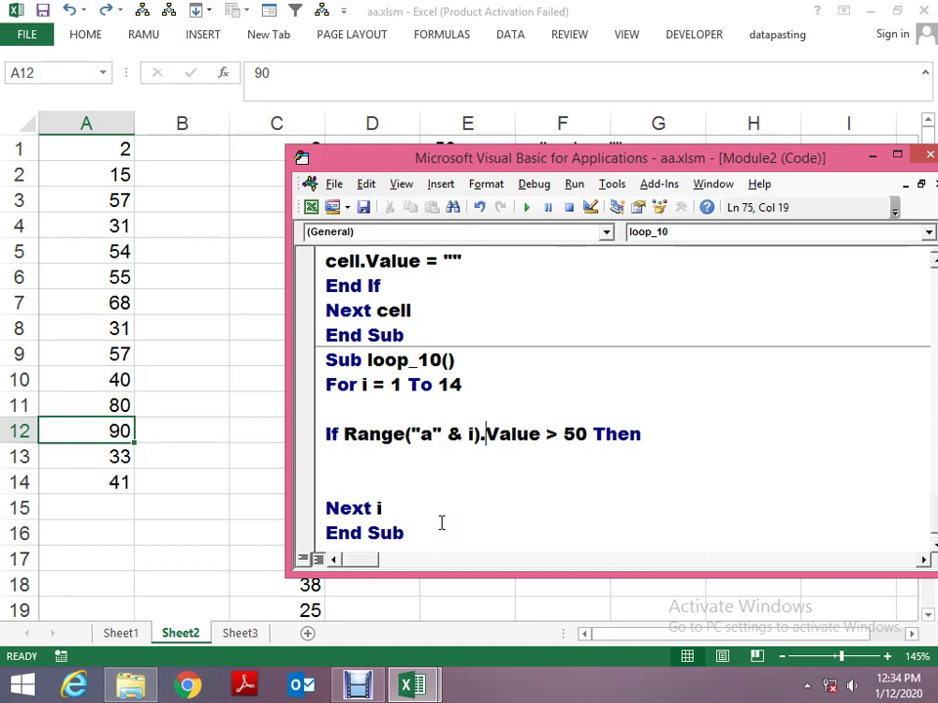
pyautogui.hotkey('shift', 'Left')
pyautogui.hotkey('shift', 'Left')
pyautogui.hotkey('shift', 'Left')
pyautogui.hotkey('shift', 'Left')
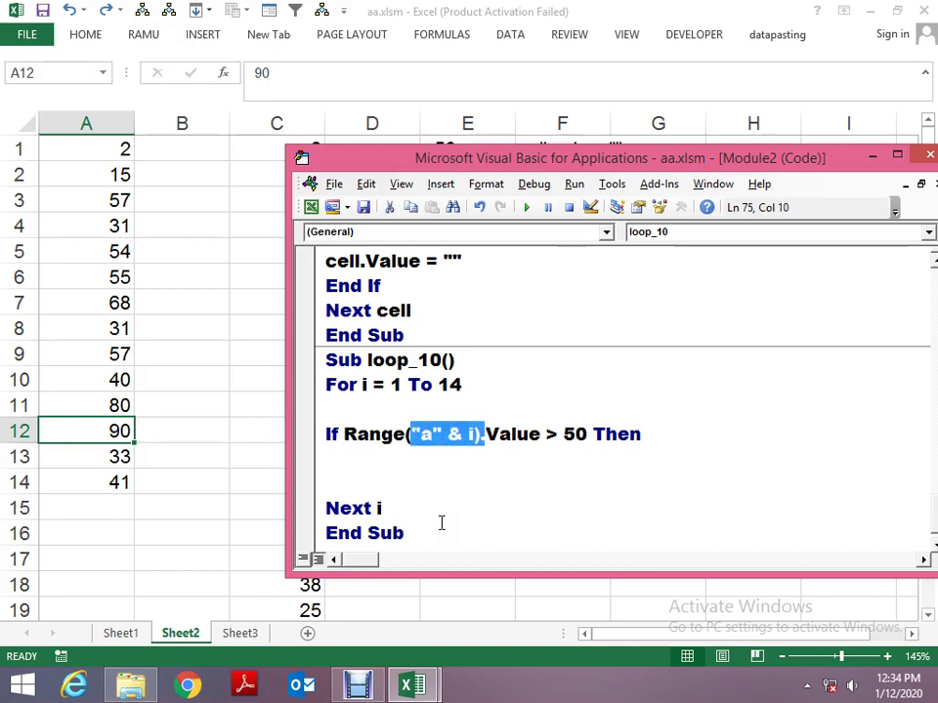
pyautogui.hotkey('shift', 'Left')
pyautogui.hotkey('shift', 'Left')
pyautogui.hotkey('shift', 'Left')
pyautogui.hotkey('ctrl', 'c')
pyautogui.press('Up')
pyautogui.hotkey('ctrl', 'v')
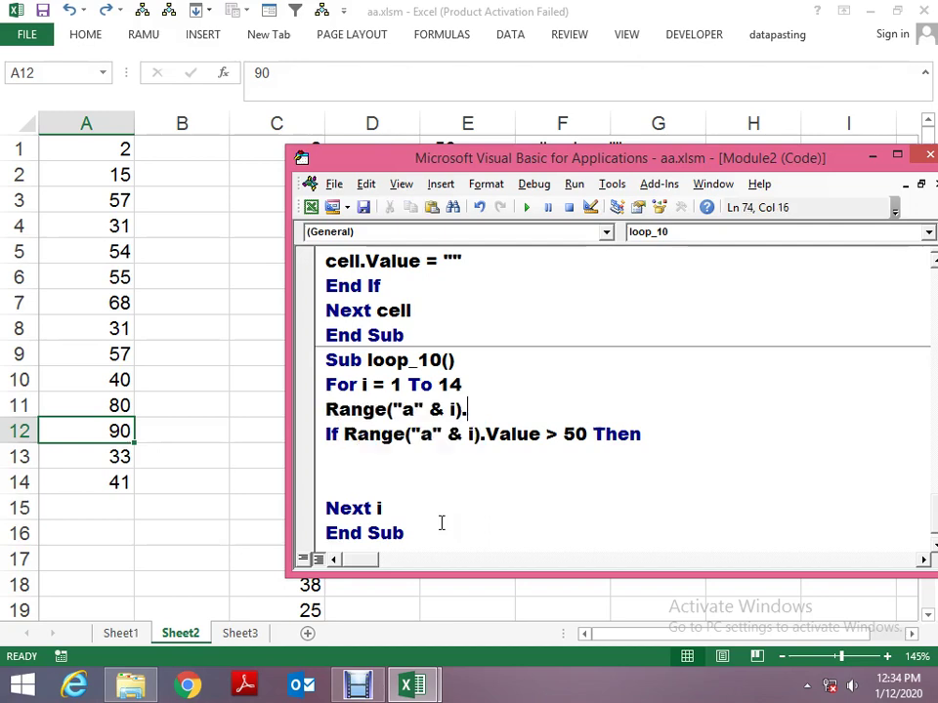
pyautogui.write('actova')
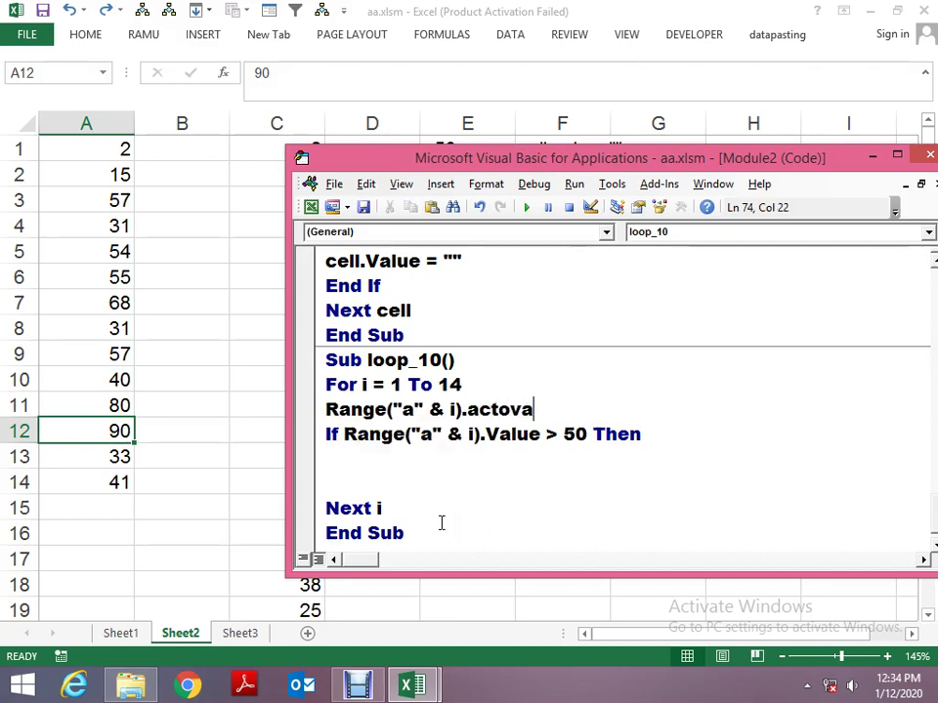
pyautogui.press('BackSpace')
pyautogui.press('BackSpace')
pyautogui.press('BackSpace')
pyautogui.write('vate')
pyautogui.press('Down')
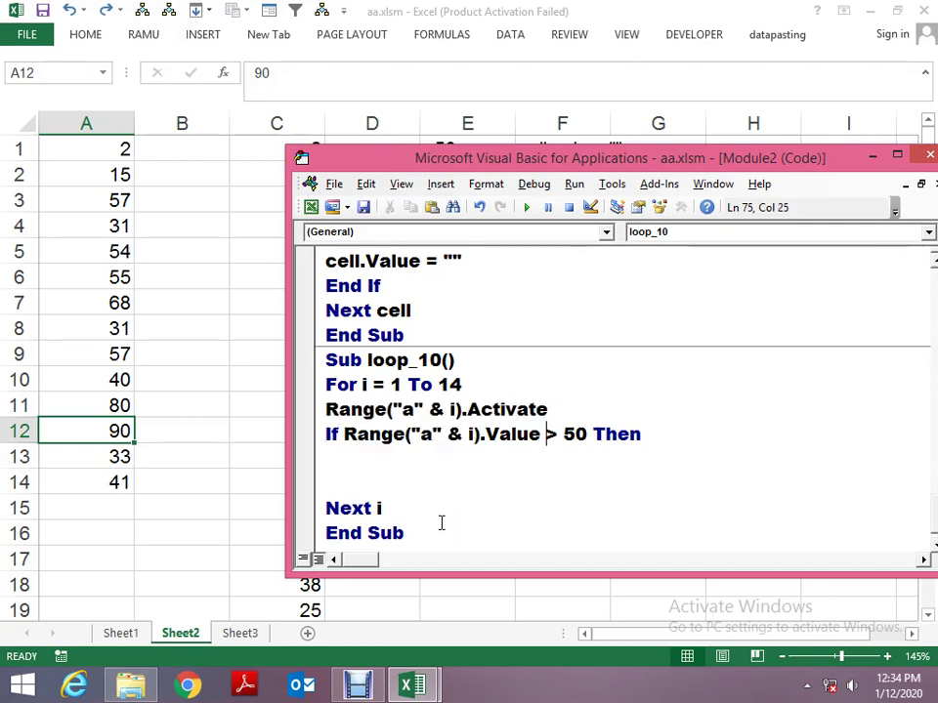
# Change the condition to If ActiveCell.Value > 50 Then.
pyautogui.press('BackSpace')
pyautogui.press('BackSpace')
pyautogui.press('BackSpace')
pyautogui.press('BackSpace')
pyautogui.press('BackSpace')
pyautogui.press('BackSpace')
pyautogui.press('BackSpace')
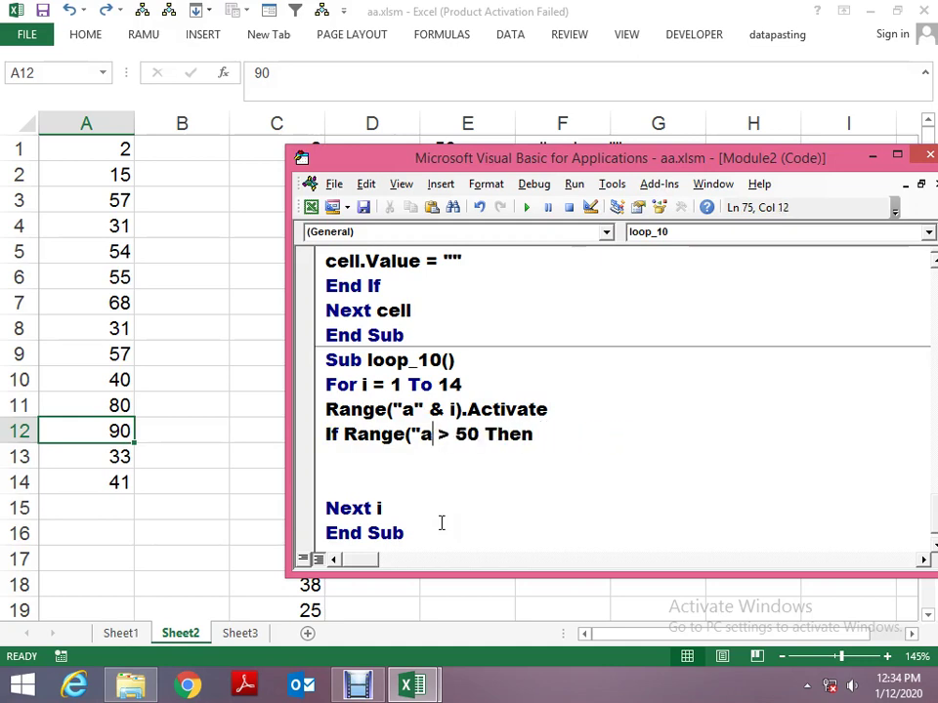
pyautogui.press('BackSpace')
pyautogui.press('BackSpace')
pyautogui.press('BackSpace')
pyautogui.press('BackSpace')
pyautogui.press('BackSpace')
pyautogui.press('BackSpace')
pyautogui.press('BackSpace')
pyautogui.write('cell')
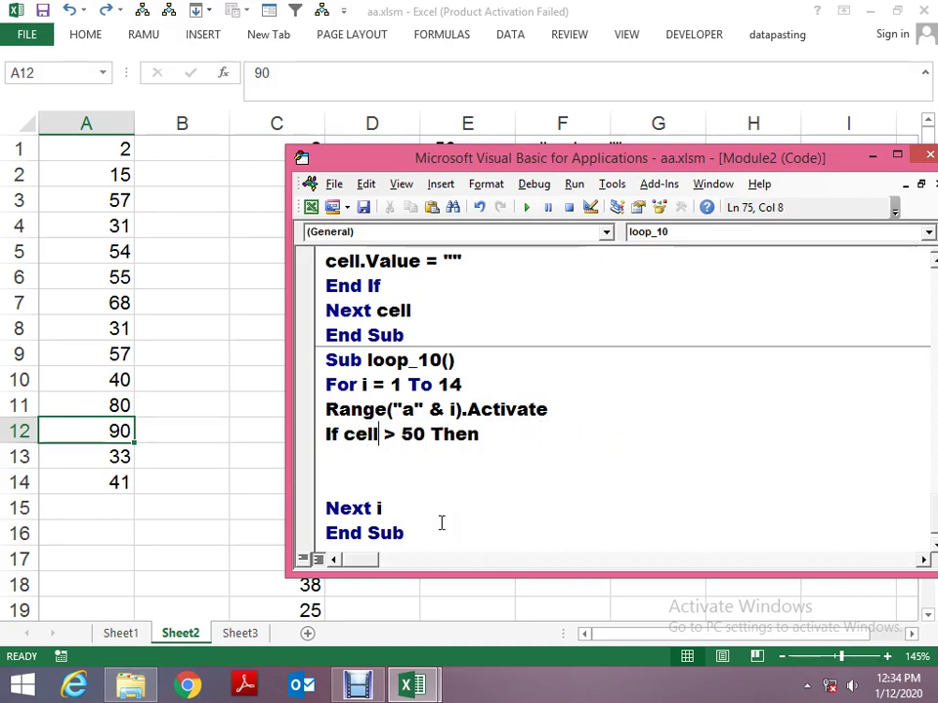
pyautogui.press('BackSpace')
pyautogui.press('BackSpace')
pyautogui.press('BackSpace')
pyautogui.write('active')
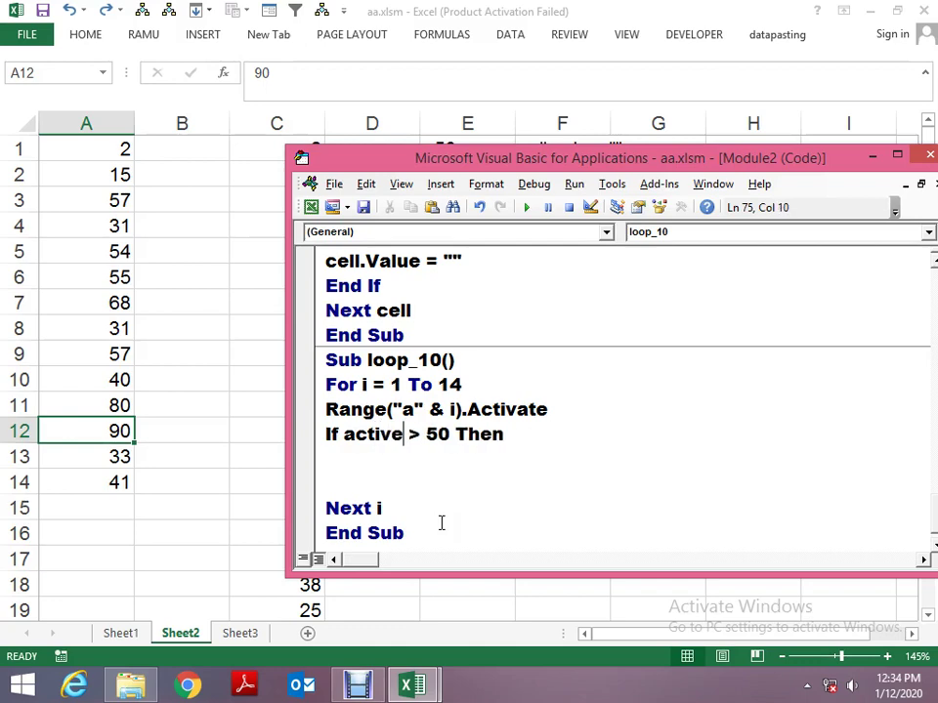
pyautogui.write('cell.value')
pyautogui.press('Tab')
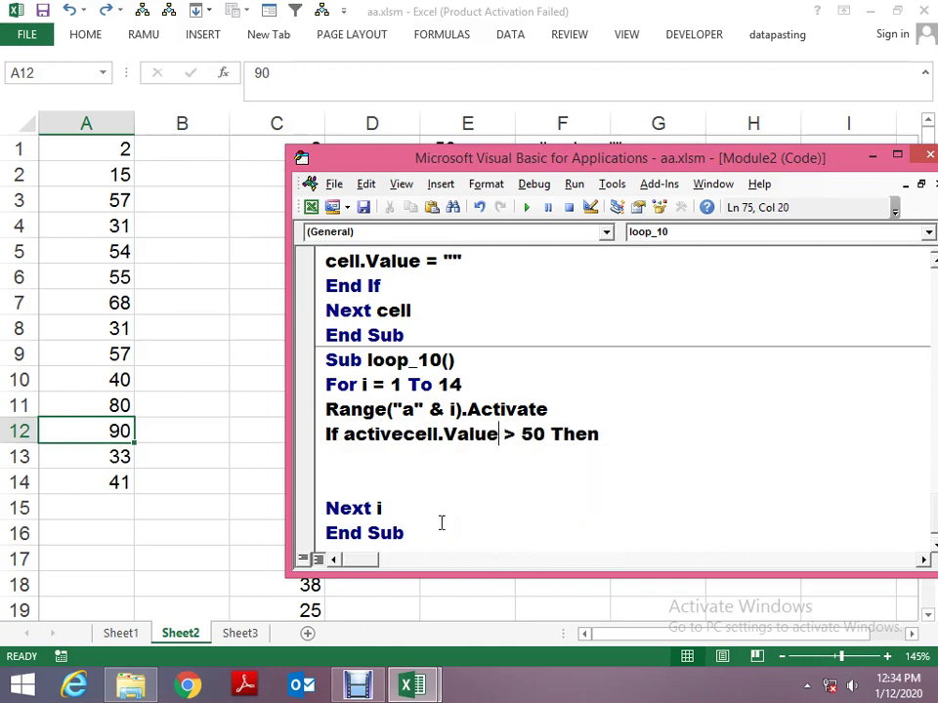
pyautogui.press('Down')
# Add an ActiveCell.EntireRow.Delete line under the If statement.
pyautogui.write('ac')
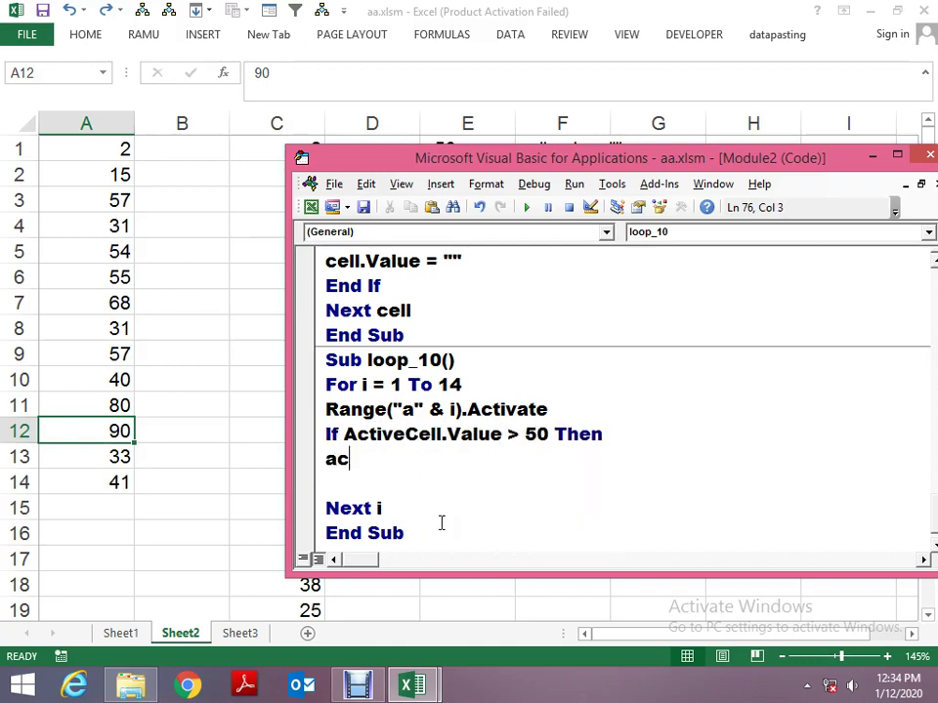
pyautogui.write('tiv')
pyautogui.write('ecell.en')
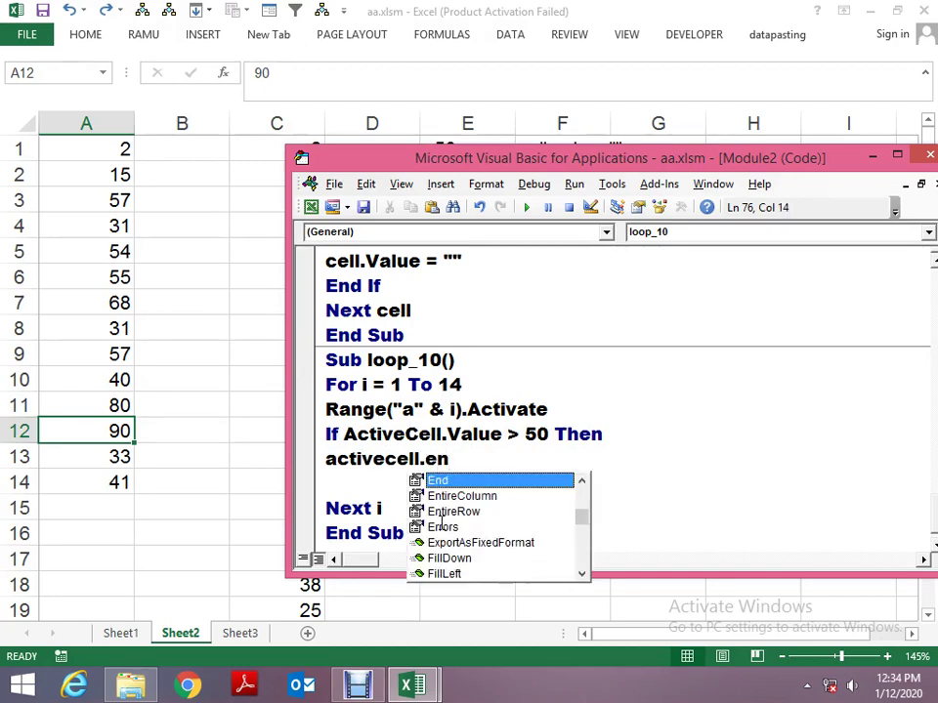
pyautogui.press('Down')
pyautogui.press('Down')
pyautogui.press('Tab')
pyautogui.write('.')
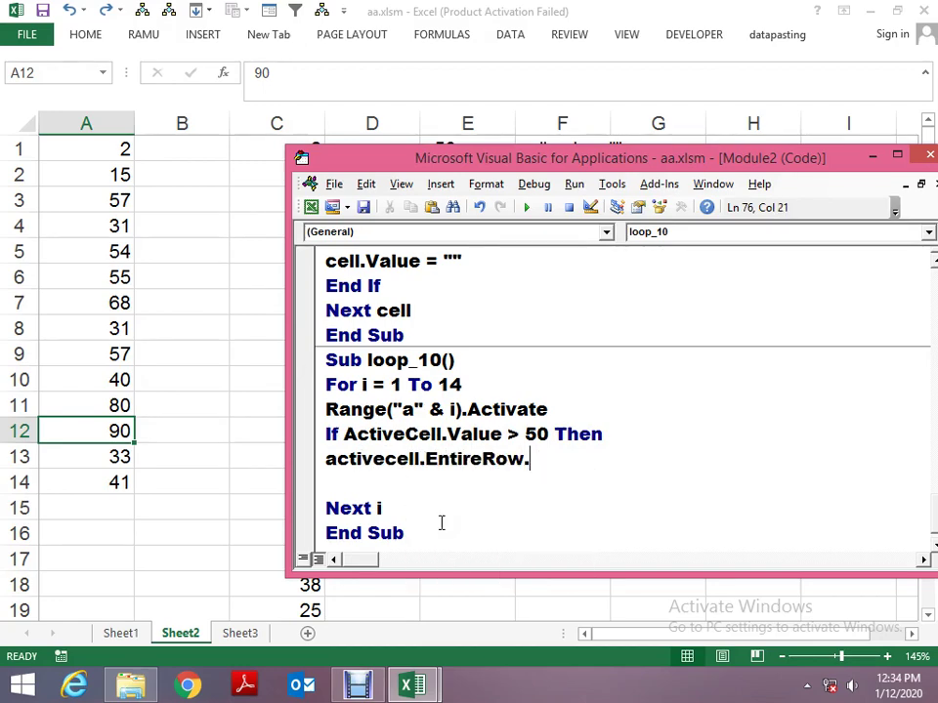
pyautogui.write('de')
pyautogui.press('Tab')
pyautogui.press('Down')
pyautogui.press('Up')
pyautogui.press('End')
pyautogui.press('Left')
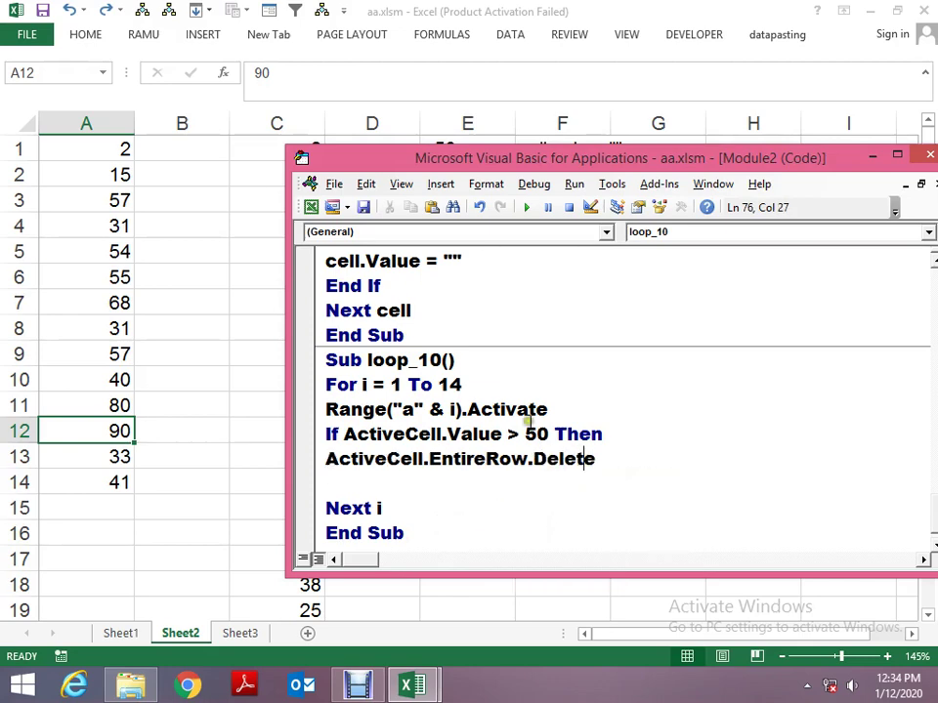
# Check Sheet1 and Sheet2, then run loop_10 from the editor.
pyautogui.hotkey('alt', 'F11')
pyautogui.hotkey('ctrl', 'pageup')
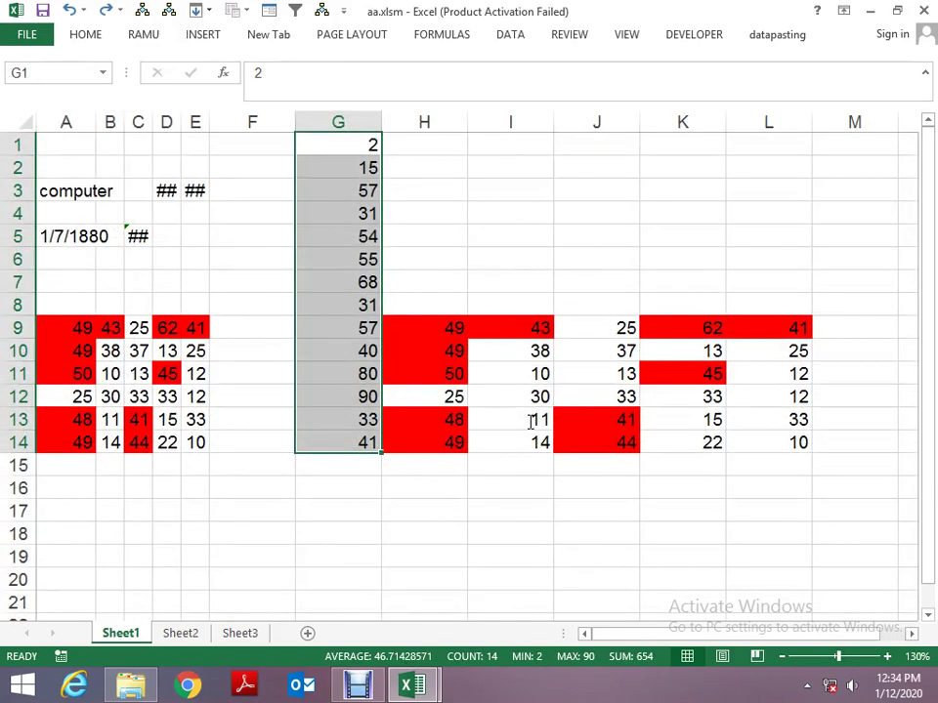
pyautogui.hotkey('ctrl', 'pagedown')
pyautogui.hotkey('alt', 'F11')
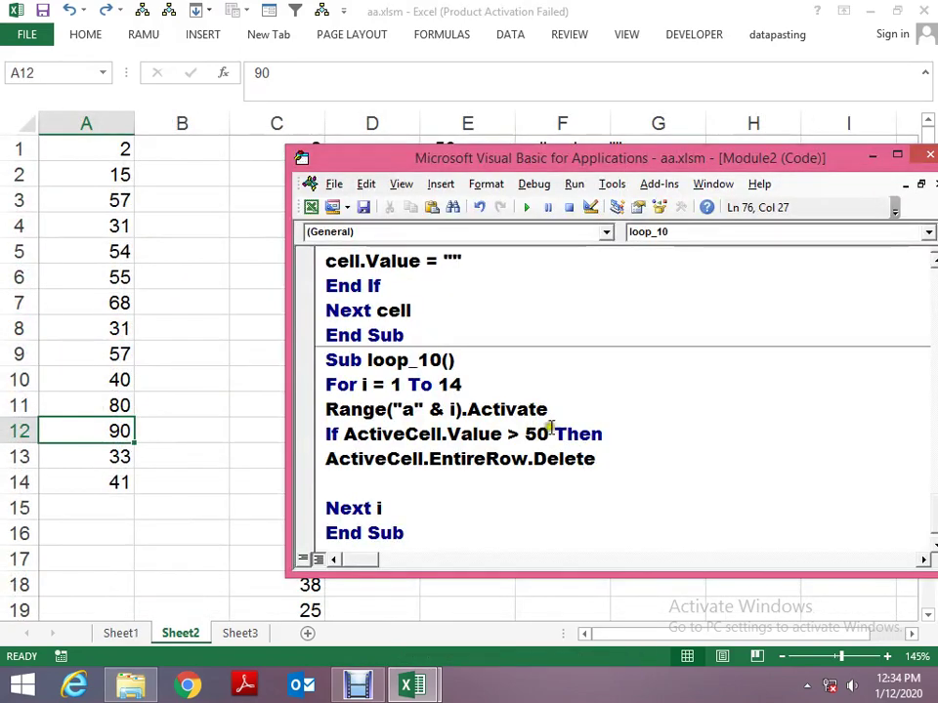
pyautogui.press('F5')
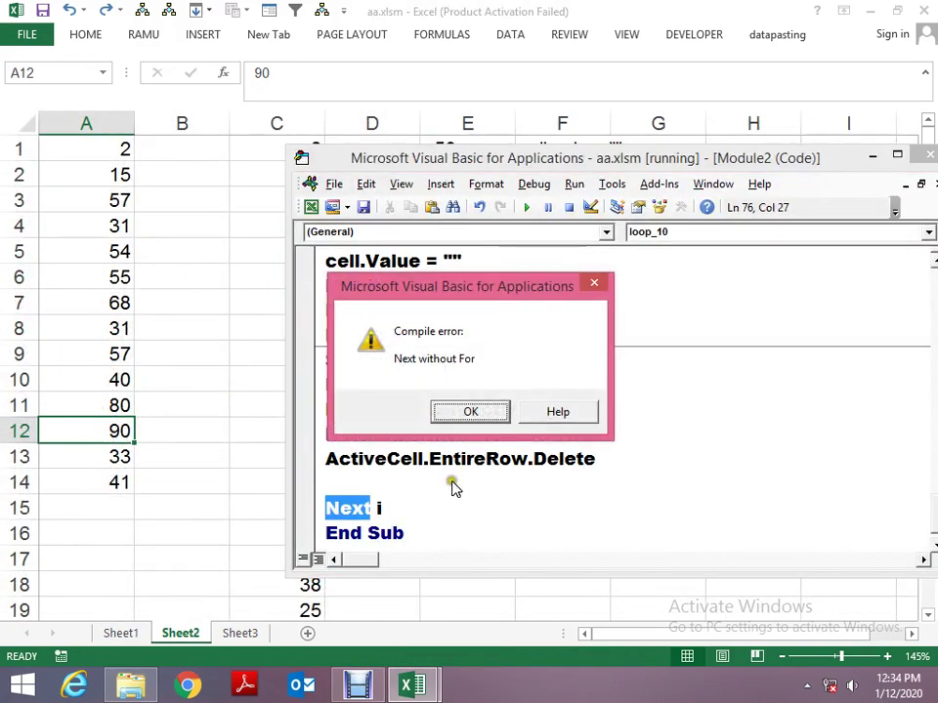
# Dismiss the compile error and add End If on the line before Next i.
pyautogui.click(463, 414)
pyautogui.click(379, 486)
pyautogui.write('end if')
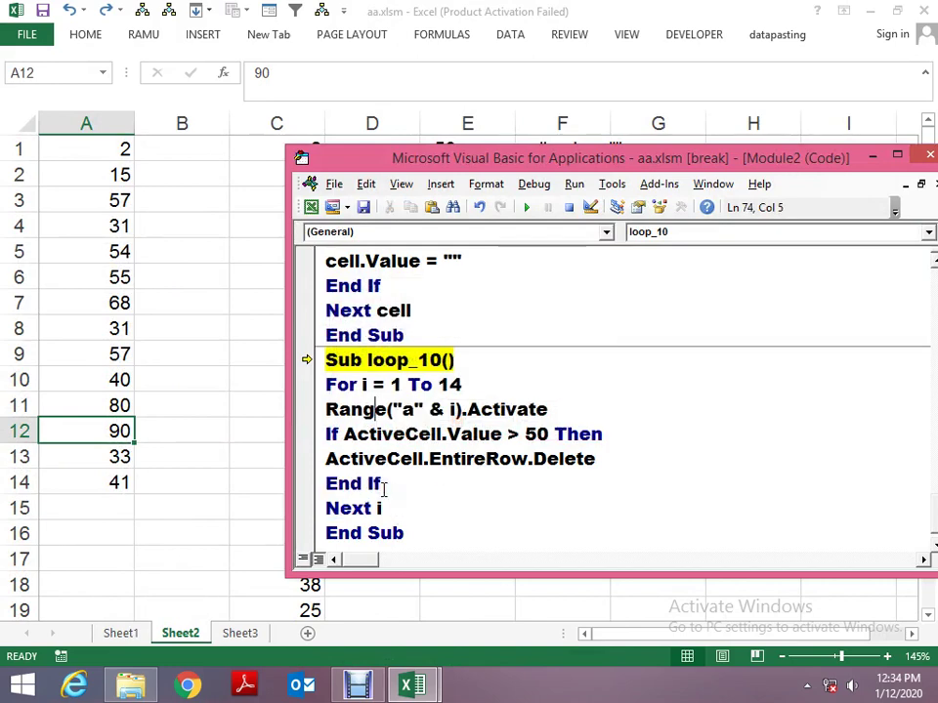
pyautogui.press('Up')
pyautogui.press('Up')
pyautogui.press('Up')
pyautogui.press('Home')
pyautogui.hotkey('shift', 'Down')
pyautogui.hotkey('shift', 'Down')
pyautogui.hotkey('shift', 'Down')
pyautogui.hotkey('shift', 'Down')
pyautogui.hotkey('shift', 'Down')
pyautogui.hotkey('shift', 'Down')
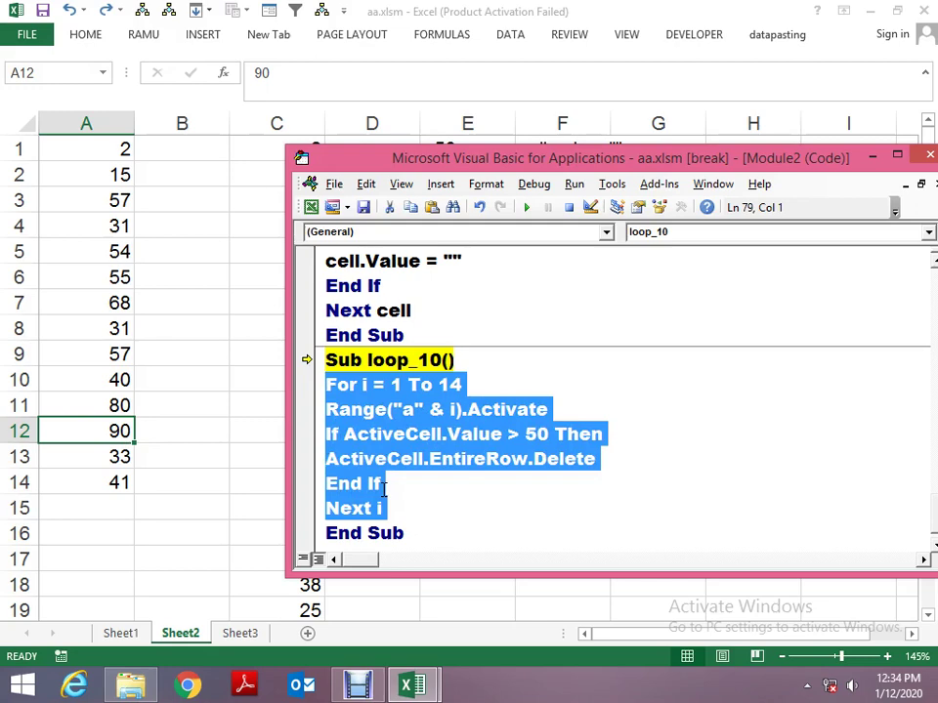
# Reset the paused macro, keep the ActiveCell.EntireRow.Delete line after an undone deletion, and return to Excel.
pyautogui.click(593, 210)
pyautogui.click(512, 479)
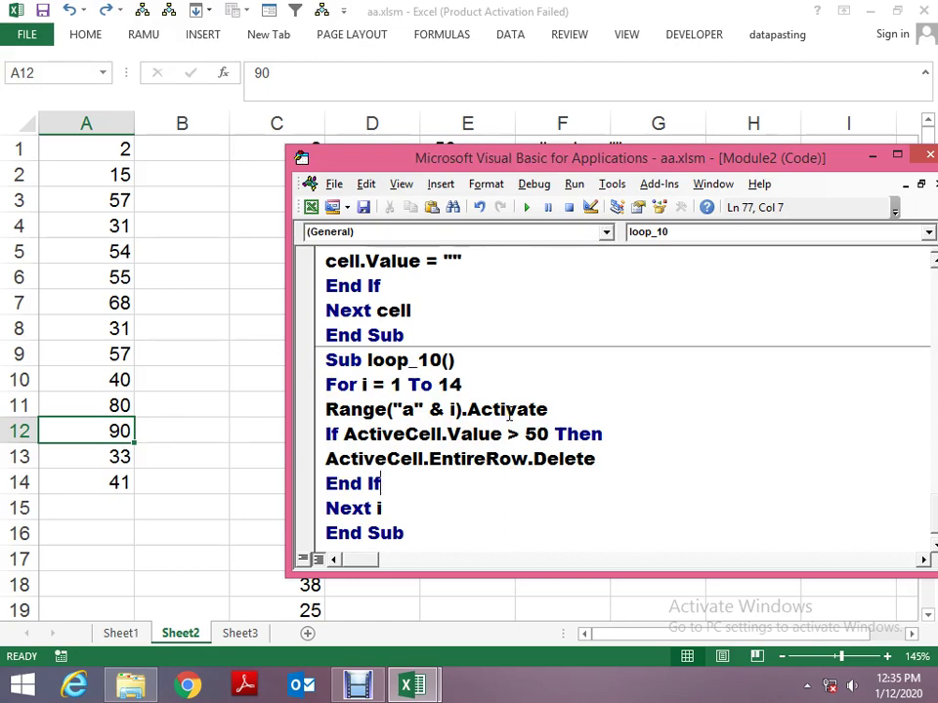
pyautogui.press('Up')
pyautogui.press('Left')
pyautogui.press('Home')
pyautogui.hotkey('shift', 'End')
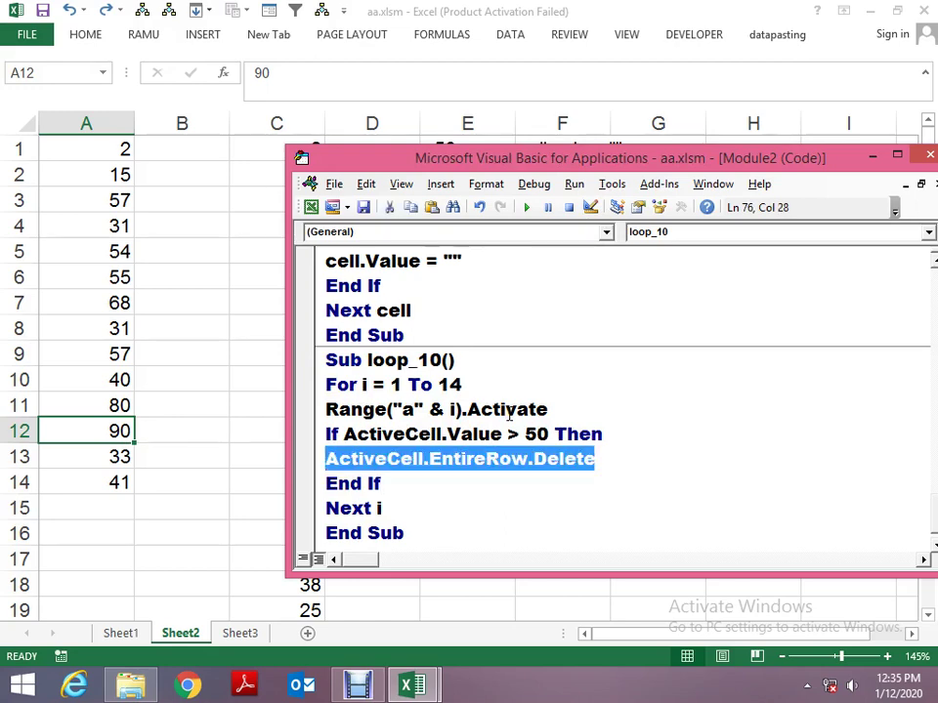
pyautogui.press('Delete')
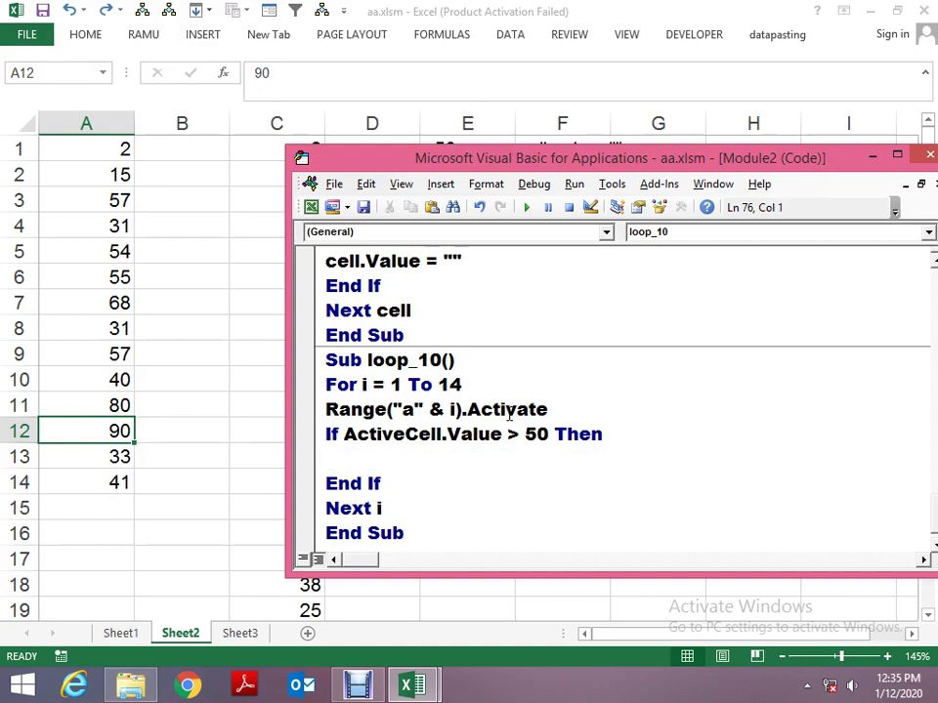
pyautogui.hotkey('ctrl', 'z')
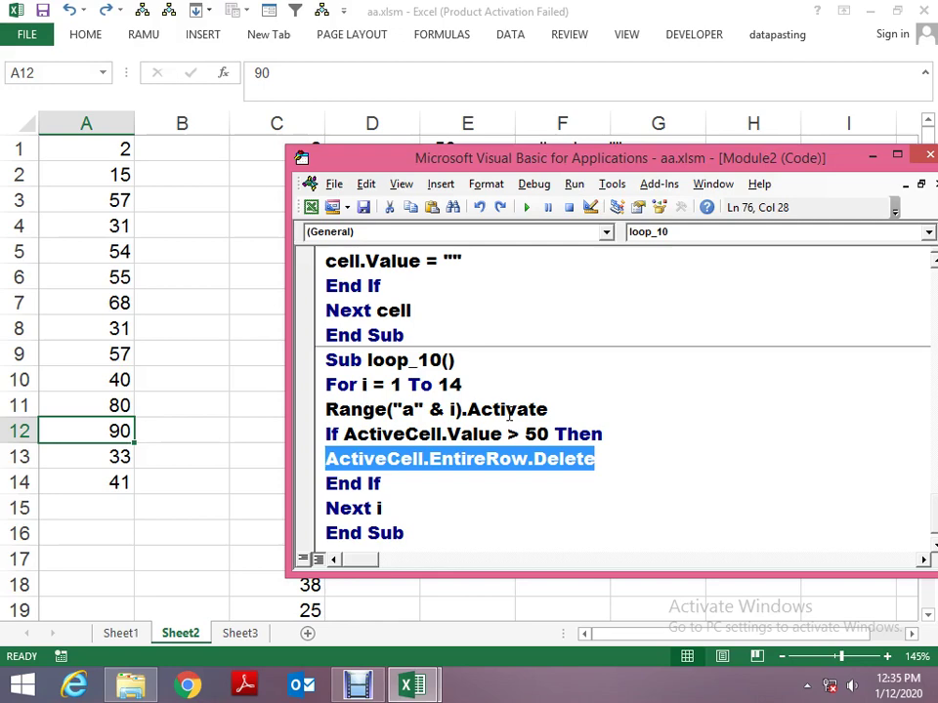
pyautogui.click(355, 687)
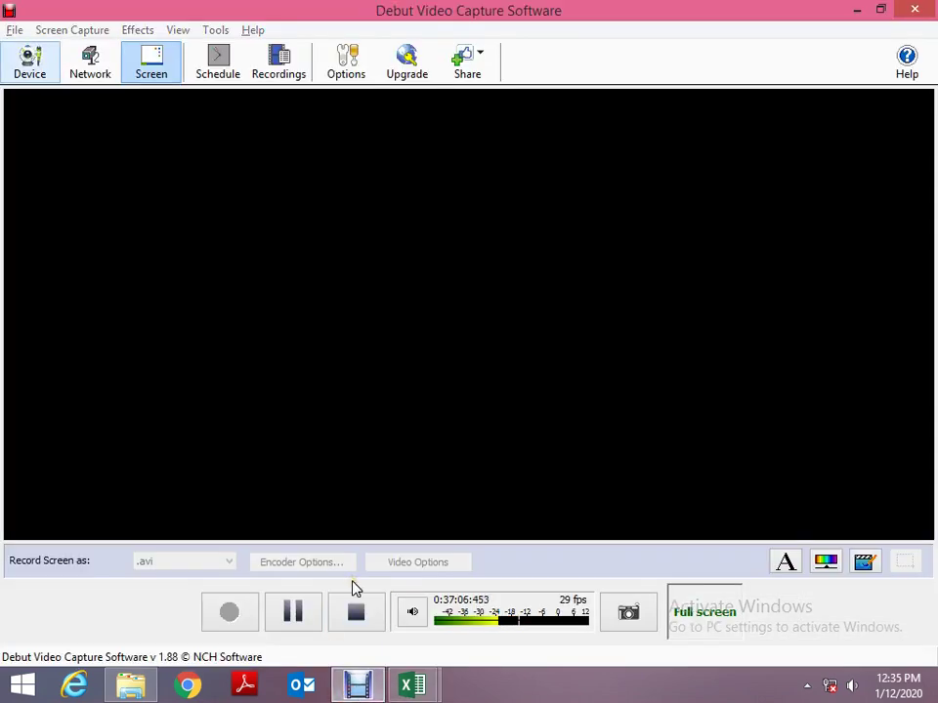
pyautogui.hotkey('alt', 'Tab')
pyautogui.hotkey('alt', 'Tab')
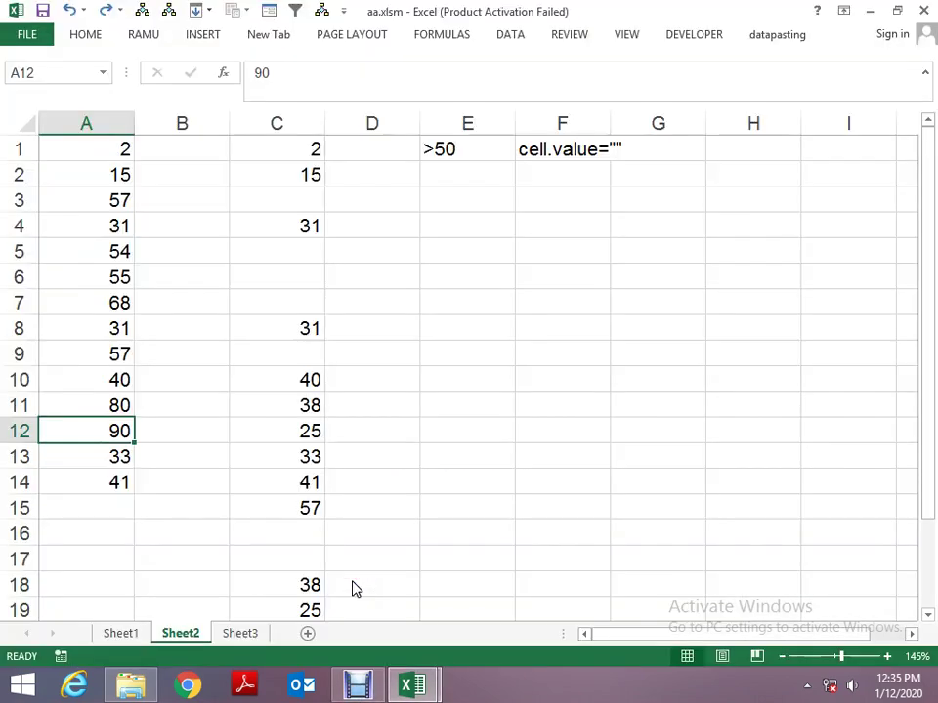
pyautogui.hotkey('alt', 'Tab')
# Step through loop_10 with F8, finish with F5, and view column A's nine remaining values.
pyautogui.press('F8')
pyautogui.press('F8')
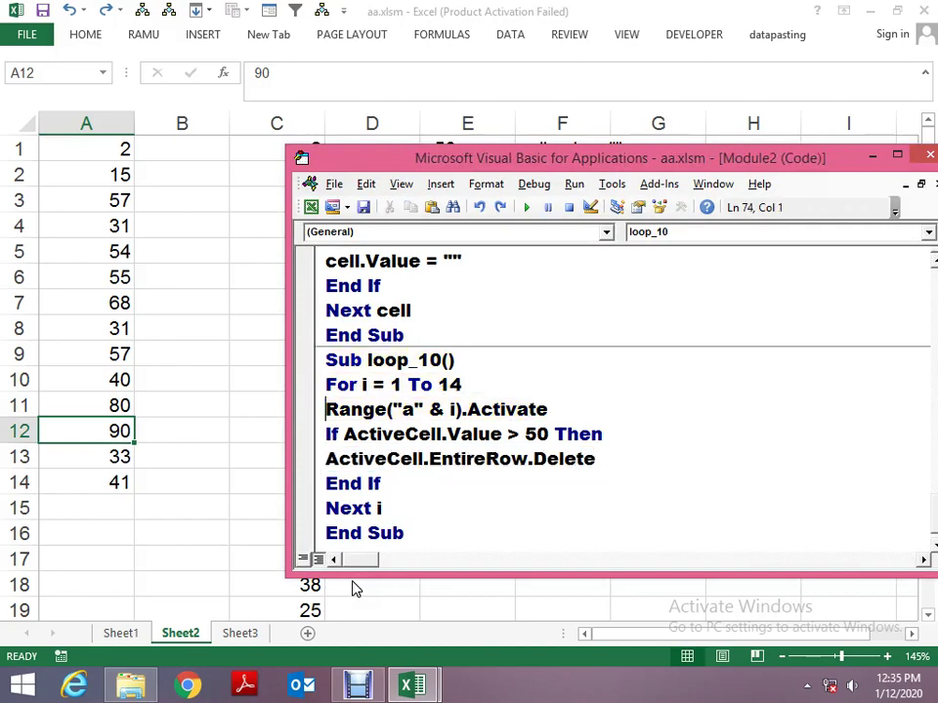
pyautogui.press('F8')
pyautogui.press('F8')
pyautogui.press('F8')
pyautogui.press('F8')
pyautogui.press('F8')
pyautogui.press('F8')
pyautogui.press('F8')
pyautogui.press('F8')
pyautogui.press('F8')
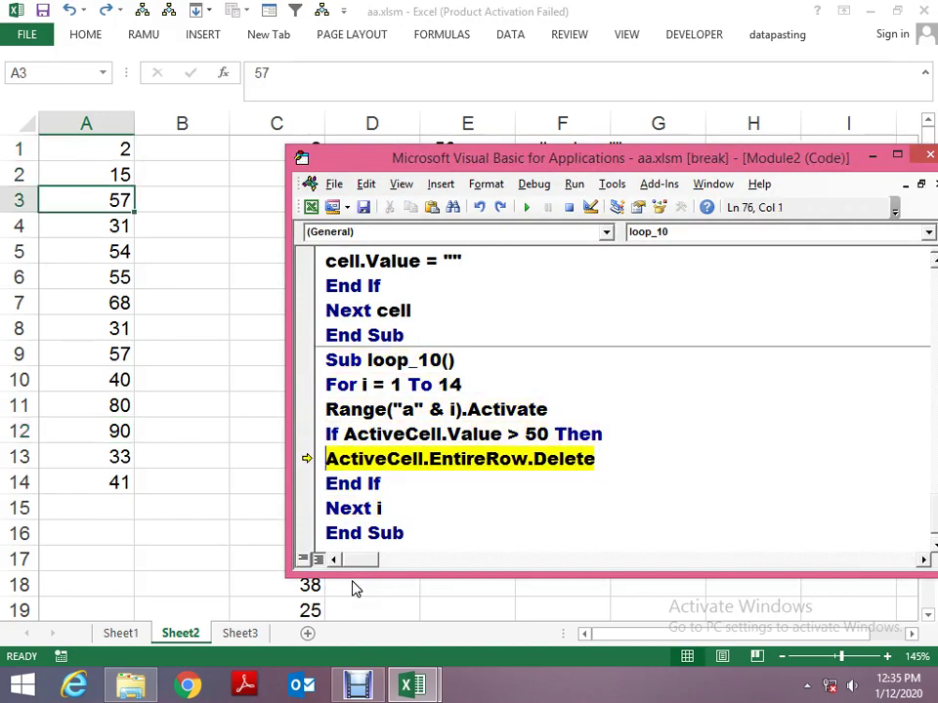
pyautogui.press('F8')
pyautogui.press('F8')
pyautogui.press('F8')
pyautogui.press('F8')
pyautogui.press('F8')
pyautogui.press('F8')
pyautogui.press('F8')
pyautogui.press('F8')
pyautogui.press('F8')
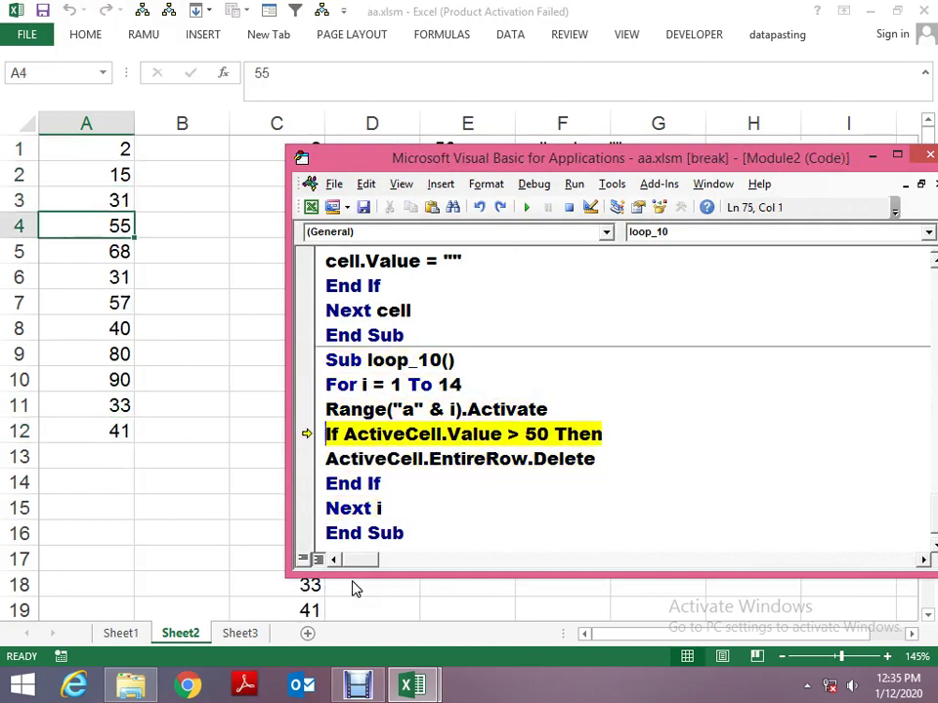
pyautogui.press('F8')
pyautogui.press('F8')
pyautogui.press('F8')
pyautogui.press('F8')
pyautogui.press('F8')
pyautogui.press('F8')
pyautogui.press('F8')
pyautogui.press('F8')
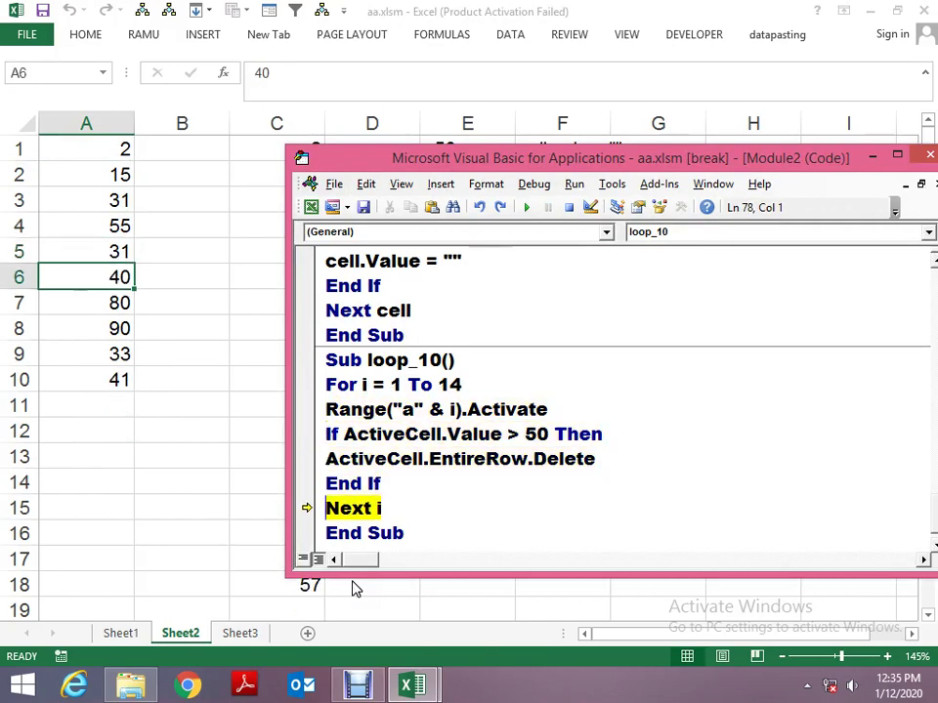
pyautogui.press('F8')
pyautogui.press('F8')
pyautogui.press('F8')
pyautogui.press('F8')
pyautogui.press('F8')
pyautogui.press('F8')
pyautogui.press('F8')
pyautogui.press('F8')
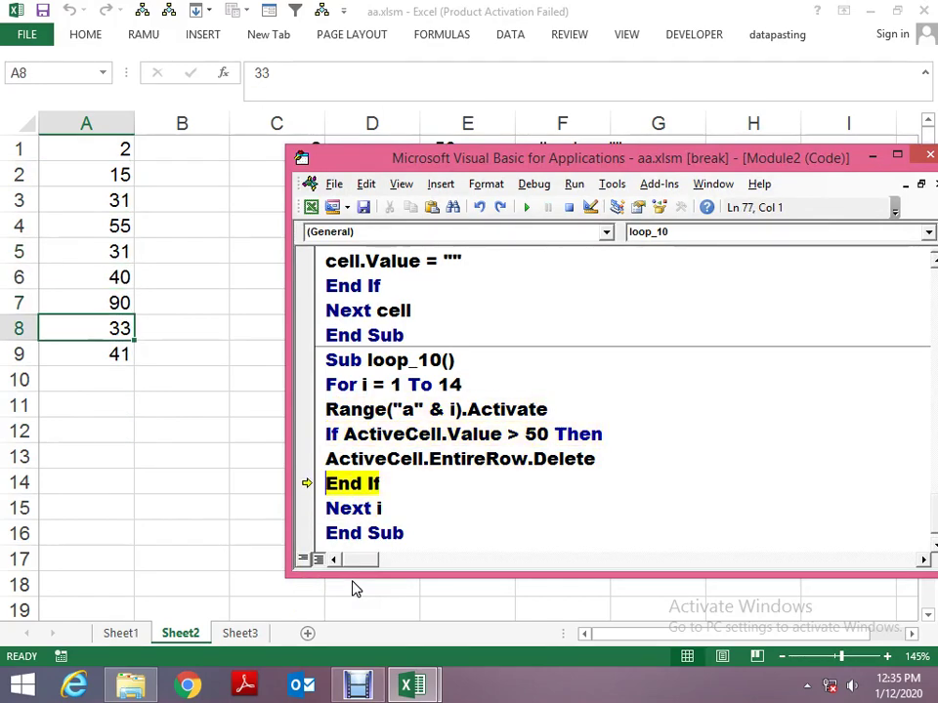
pyautogui.press('F8')
pyautogui.press('F8')
pyautogui.press('F8')
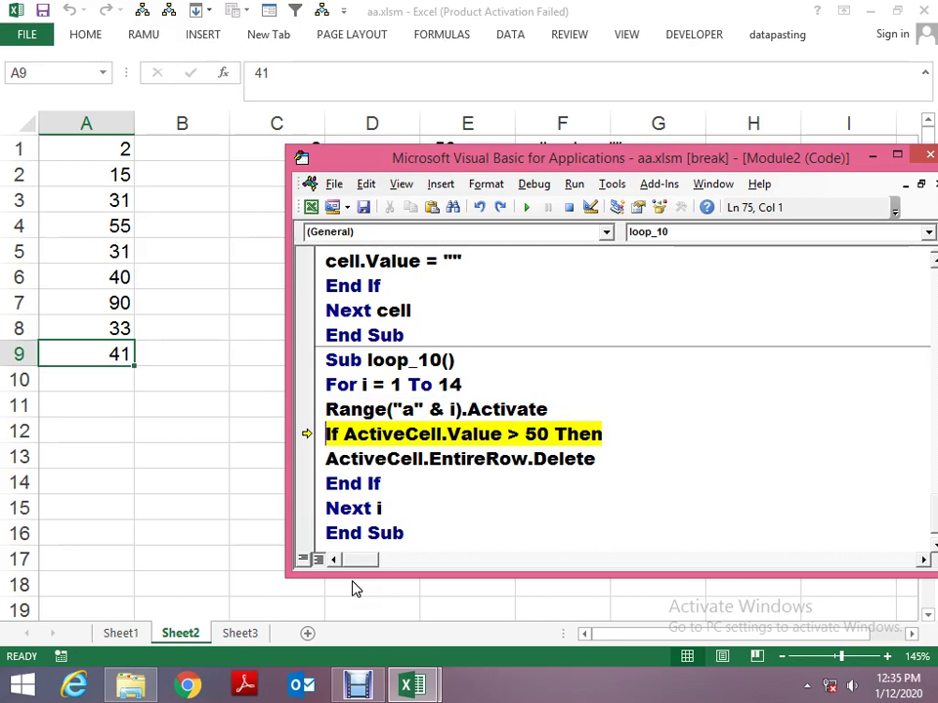
pyautogui.press('F5')
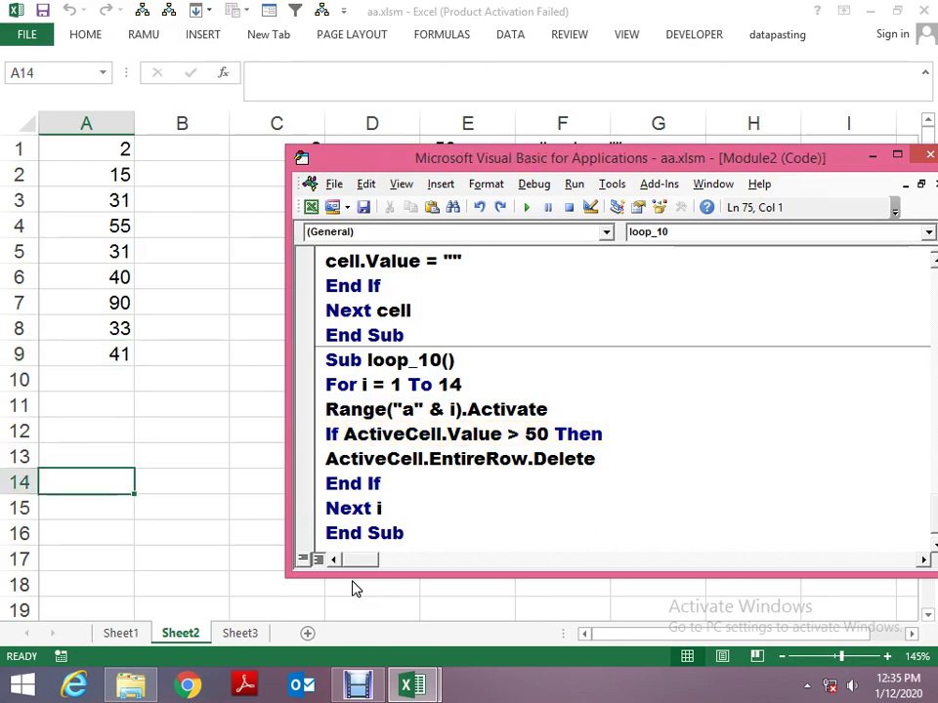
pyautogui.hotkey('alt', 'F11')
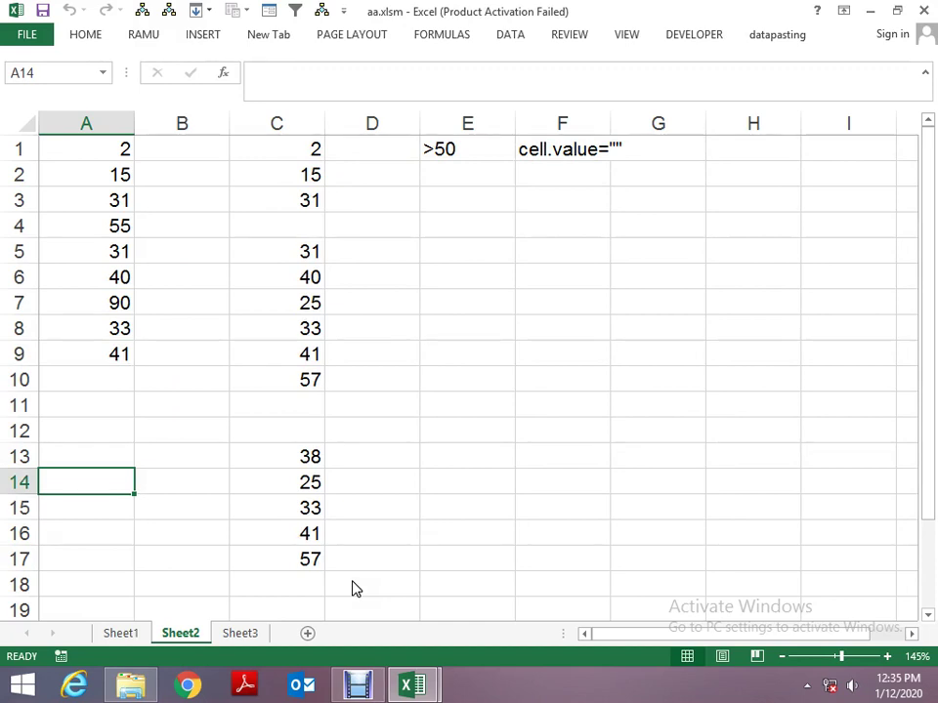
# Paste Sheet1's G1:G14 into Sheet2 at A1, then return to loop_10's Next i line.
pyautogui.hotkey('ctrl', 'pageup')
pyautogui.hotkey('ctrl', 'c')
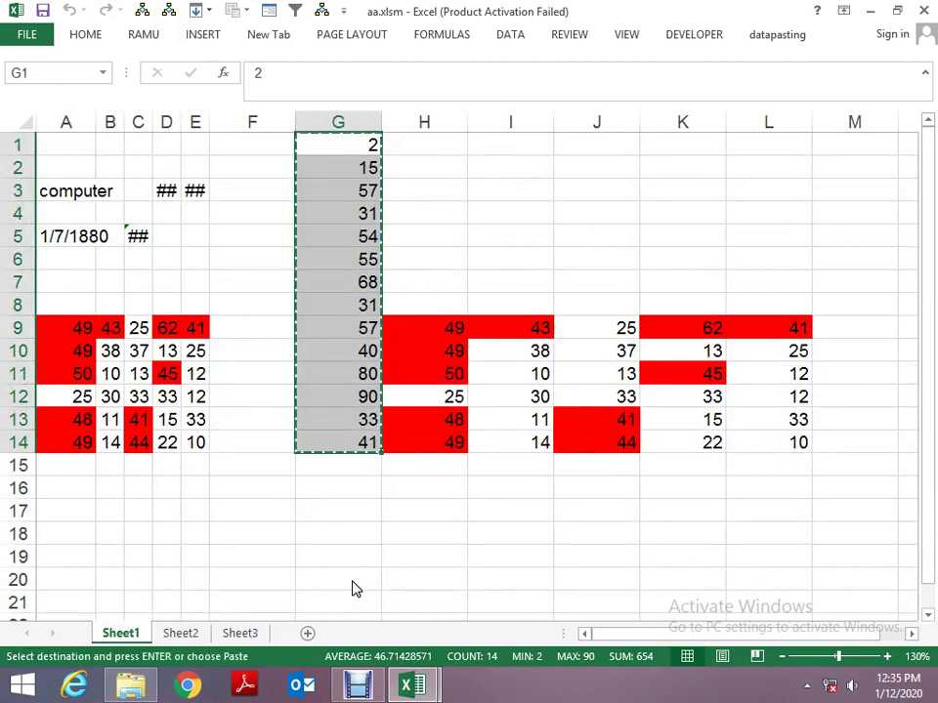
pyautogui.hotkey('ctrl', 'pagedown')
pyautogui.hotkey('ctrl', 'Home')
pyautogui.hotkey('ctrl', 'v')
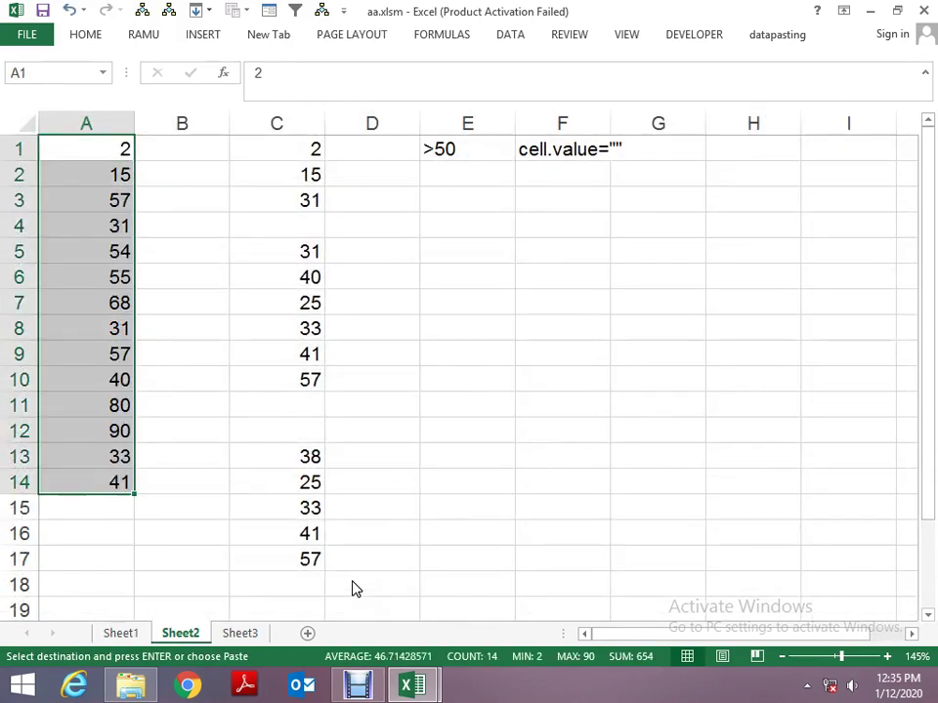
pyautogui.hotkey('alt', 'F11')
pyautogui.press('Down')
pyautogui.press('Down')
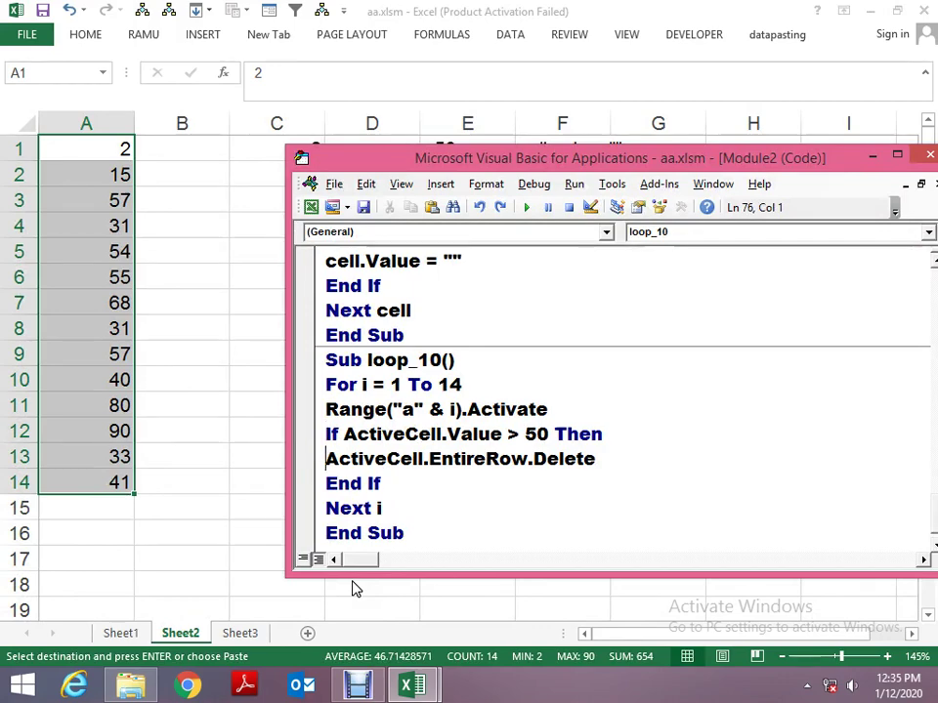
pyautogui.press('Down')
pyautogui.press('Down')
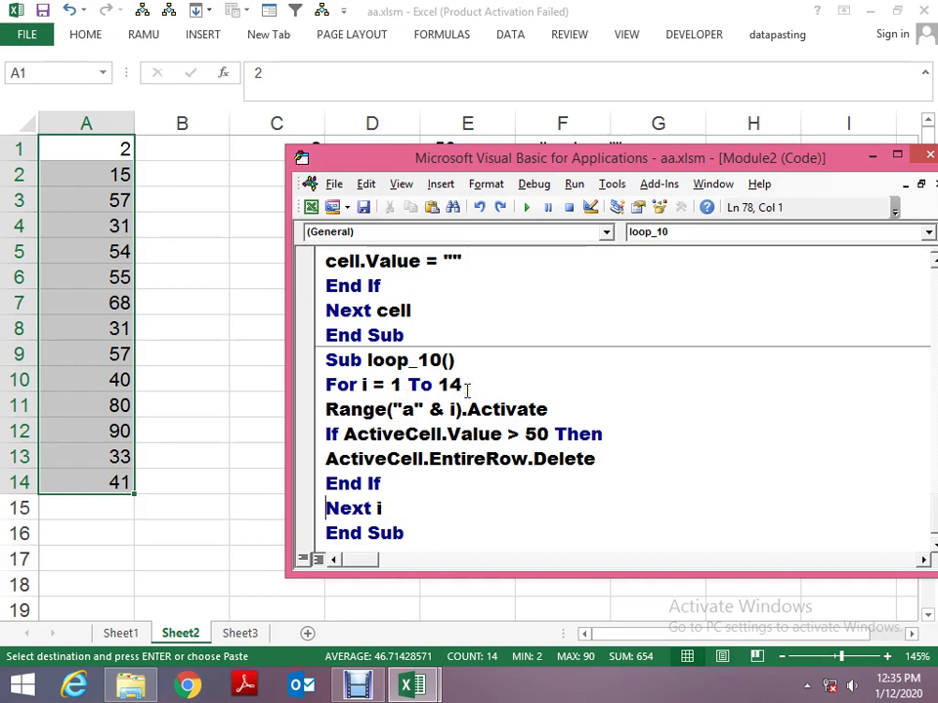
# Select Sheet2's row 5, holding 54, and delete it with Ctrl+minus.
pyautogui.click(196, 294)
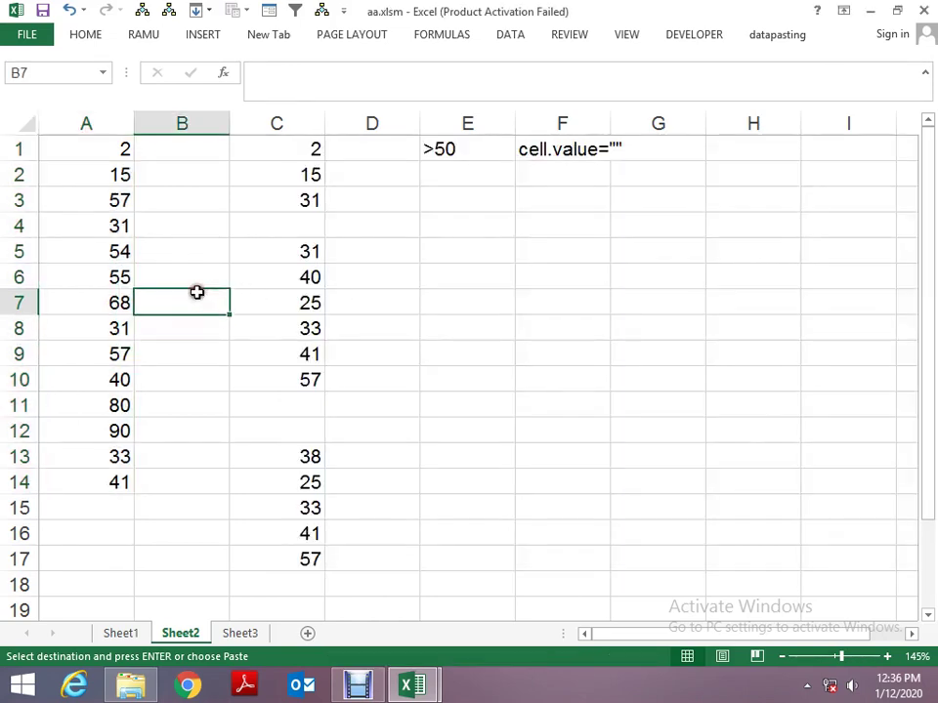
pyautogui.click(89, 253)
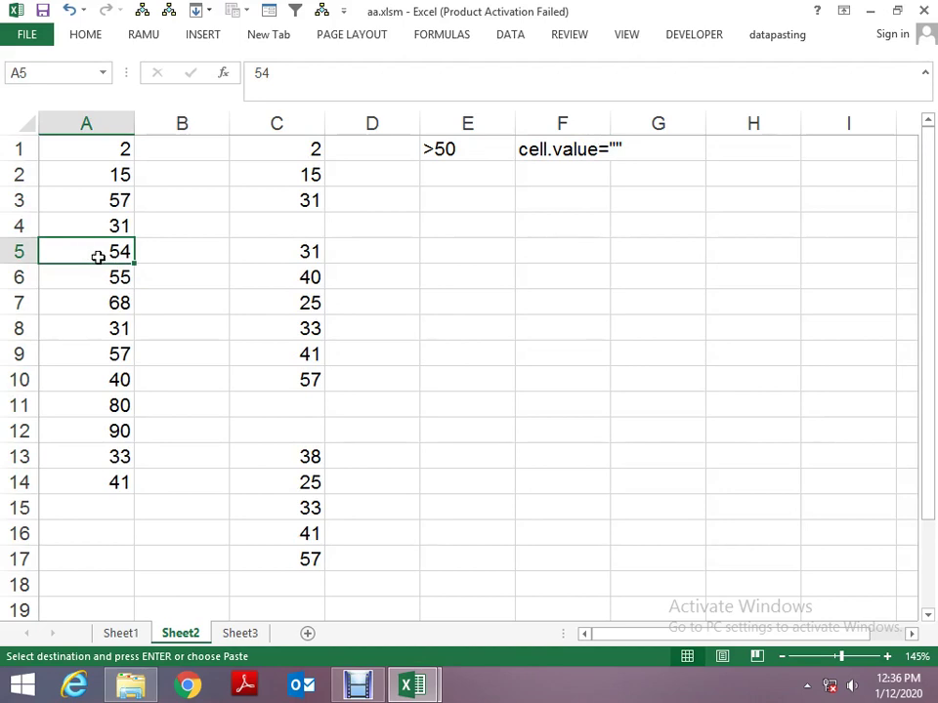
pyautogui.press('Down')
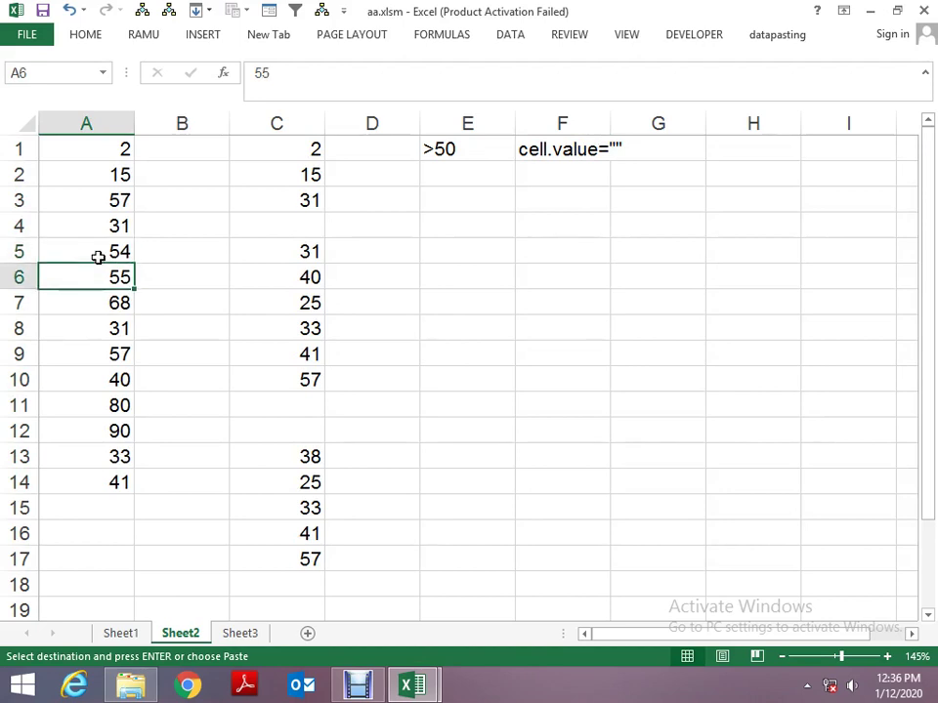
pyautogui.hotkey('ctrl', 'Home')
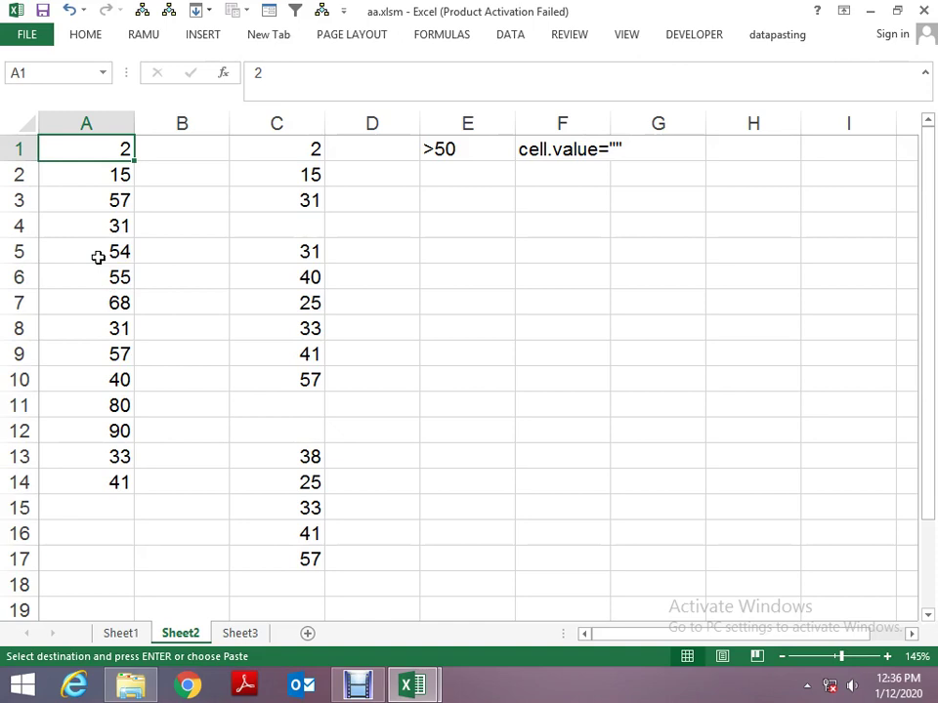
pyautogui.click(97, 257)
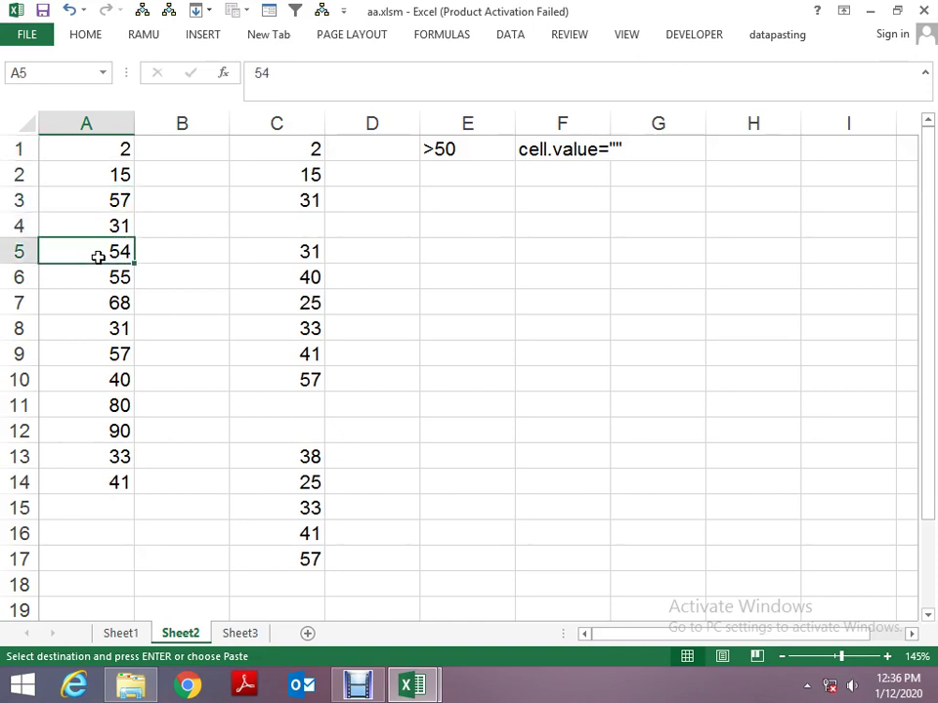
pyautogui.hotkey('shift', 'space')
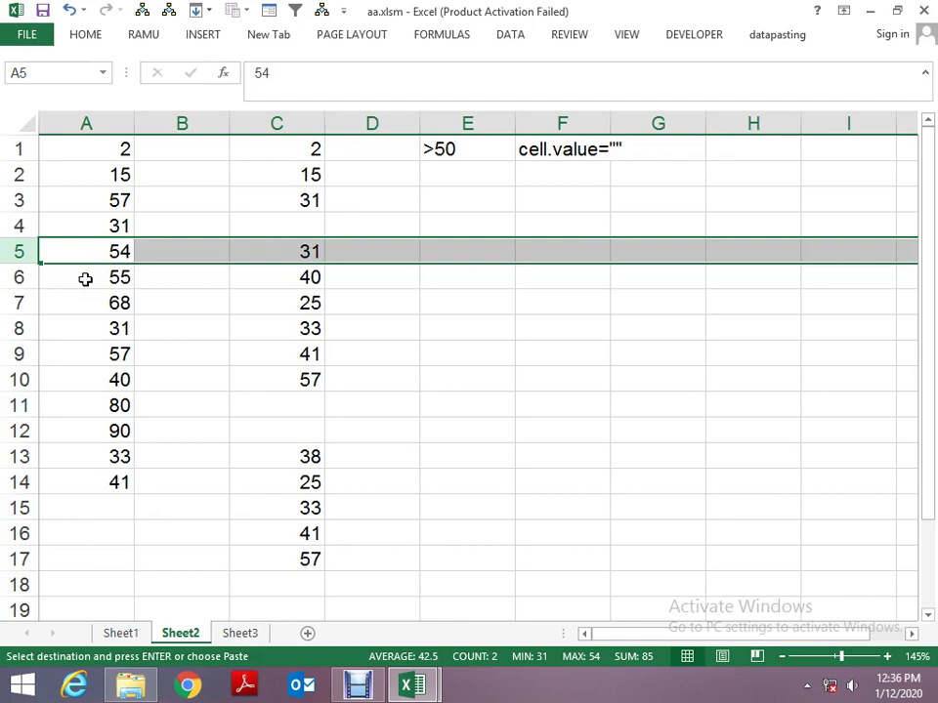
pyautogui.hotkey('ctrl', '-')
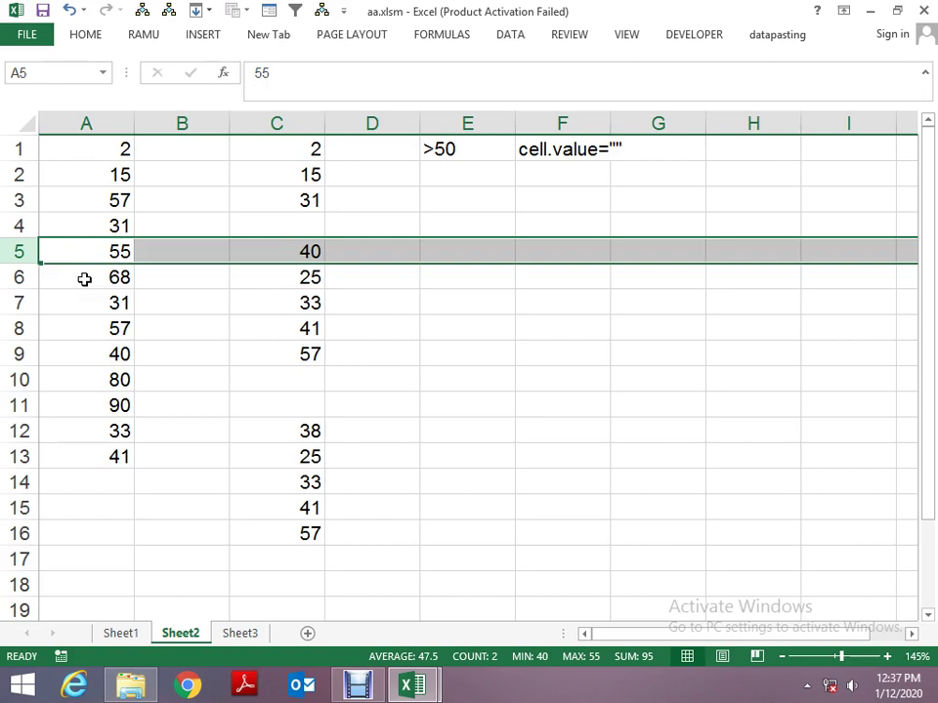
# Copy the 14 original numbers from Sheet1's column G.
pyautogui.press('Up')
pyautogui.press('Up')
pyautogui.press('Up')
pyautogui.press('Up')
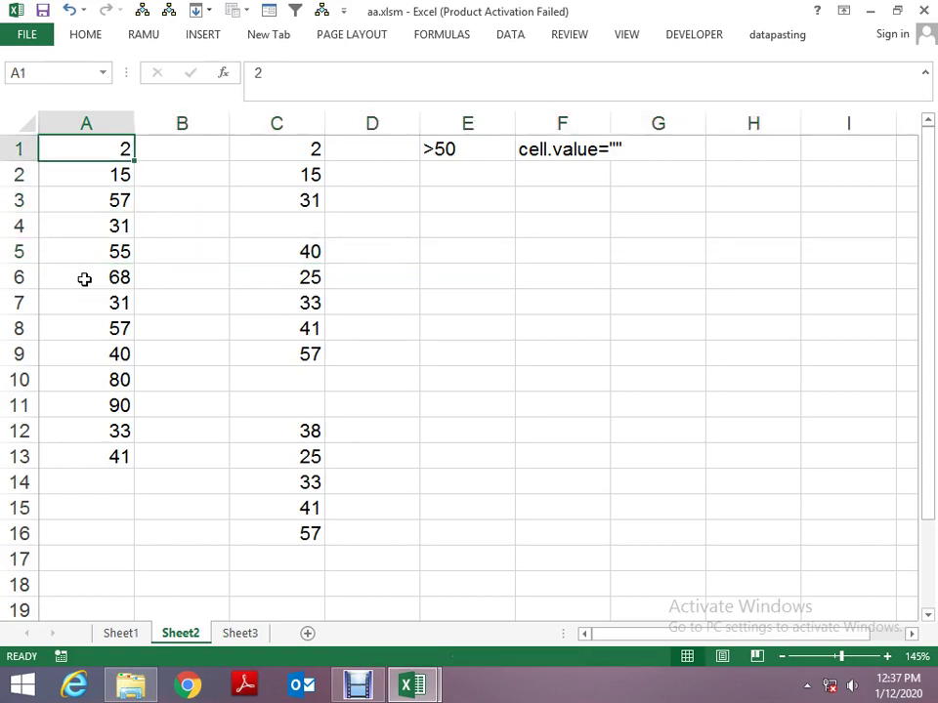
pyautogui.press('Down')
pyautogui.press('Down')
pyautogui.press('Down')
pyautogui.press('Down')
pyautogui.press('Down')
pyautogui.press('Down')
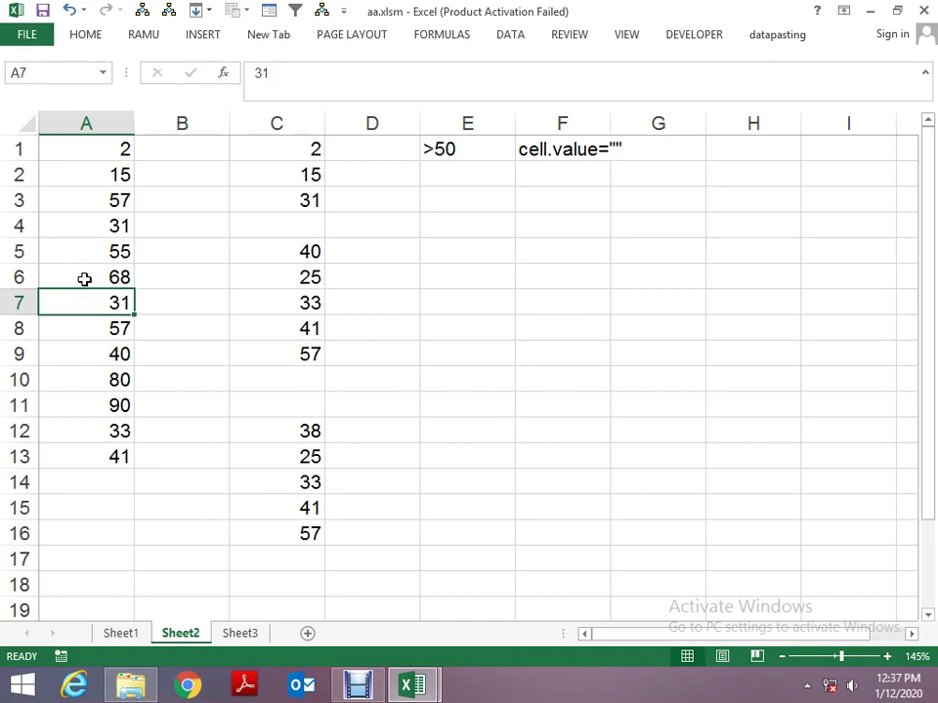
pyautogui.press('Up')
pyautogui.press('Up')
pyautogui.press('Up')
pyautogui.press('Down')
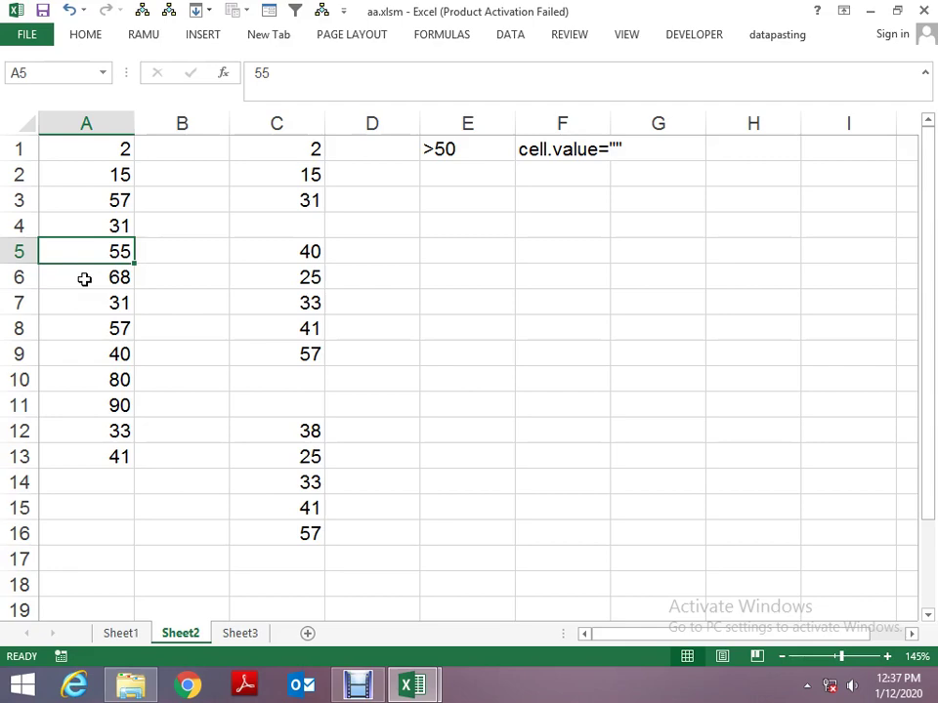
pyautogui.hotkey('ctrl', 'pageup')
pyautogui.hotkey('ctrl', 'c')
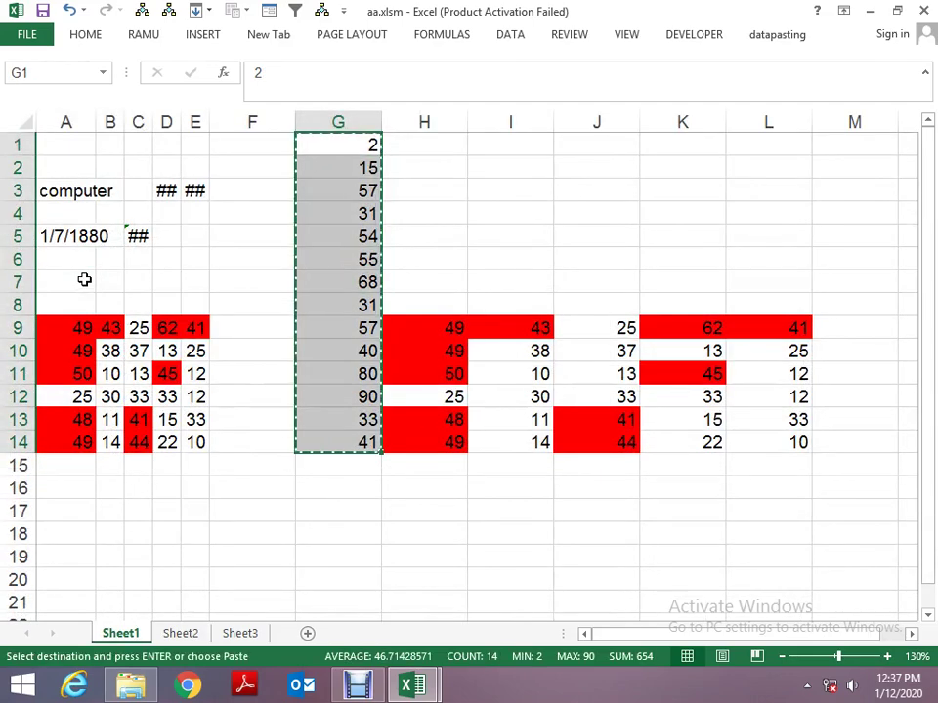
# Paste the original numbers back into Sheet2's column A, starting at A1.
pyautogui.hotkey('ctrl', 'pagedown')
pyautogui.hotkey('ctrl', 'Home')
pyautogui.hotkey('ctrl', 'v')
# In the maximized VBA editor, duplicate the loop_10 procedure directly below itself.
pyautogui.hotkey('alt', 'F11')
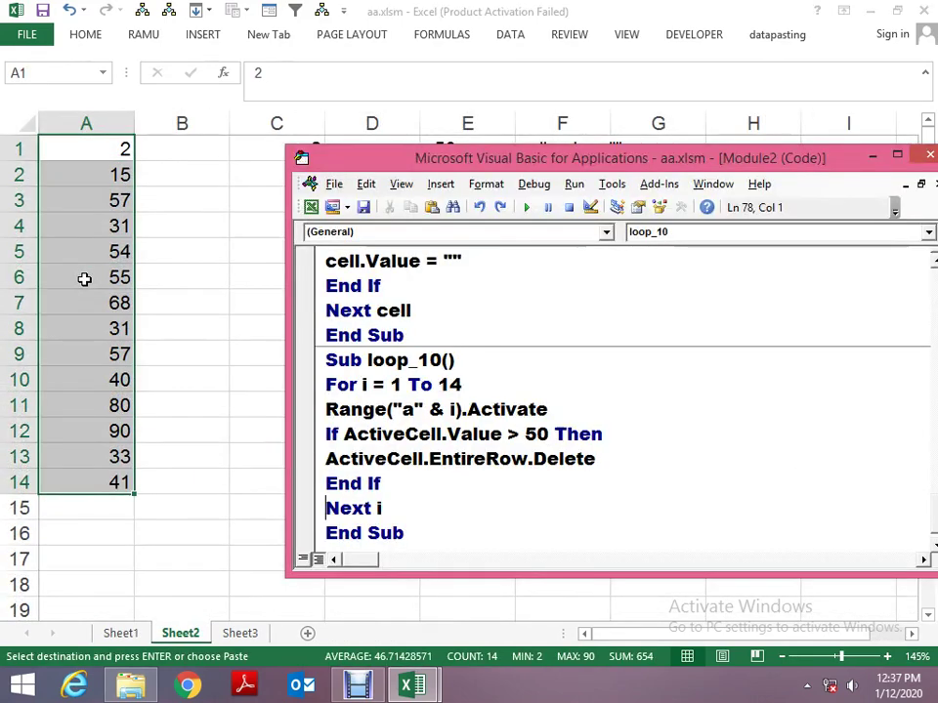
pyautogui.press('super+Up')
pyautogui.press('Up')
pyautogui.press('Up')
pyautogui.press('Up')
pyautogui.press('Up')
pyautogui.press('Up')
pyautogui.press('Up')
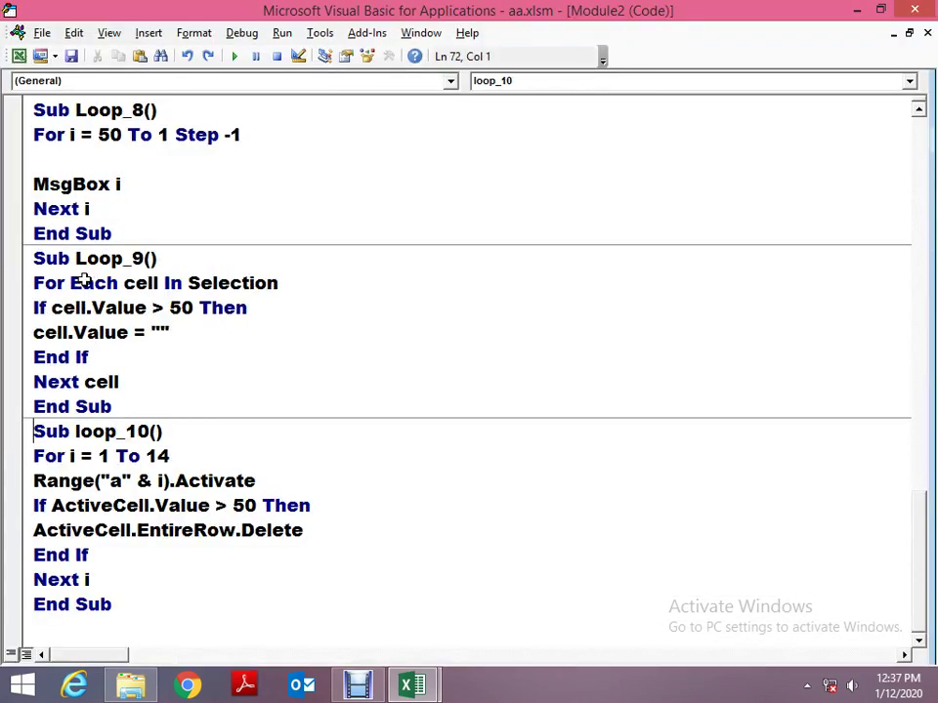
pyautogui.hotkey('shift', 'Down')
pyautogui.hotkey('shift', 'Down')
pyautogui.hotkey('shift', 'Down')
pyautogui.hotkey('shift', 'Down')
pyautogui.hotkey('shift', 'Down')
pyautogui.hotkey('shift', 'Down')
pyautogui.hotkey('ctrl', 'c')
pyautogui.press('Down')
pyautogui.hotkey('ctrl', 'v')
# Rename the duplicated procedure from loop_10 to loop_11.
pyautogui.press('Up')
pyautogui.press('Up')
pyautogui.press('Up')
pyautogui.press('Up')
pyautogui.press('Up')
pyautogui.press('Up')
pyautogui.press('Up')
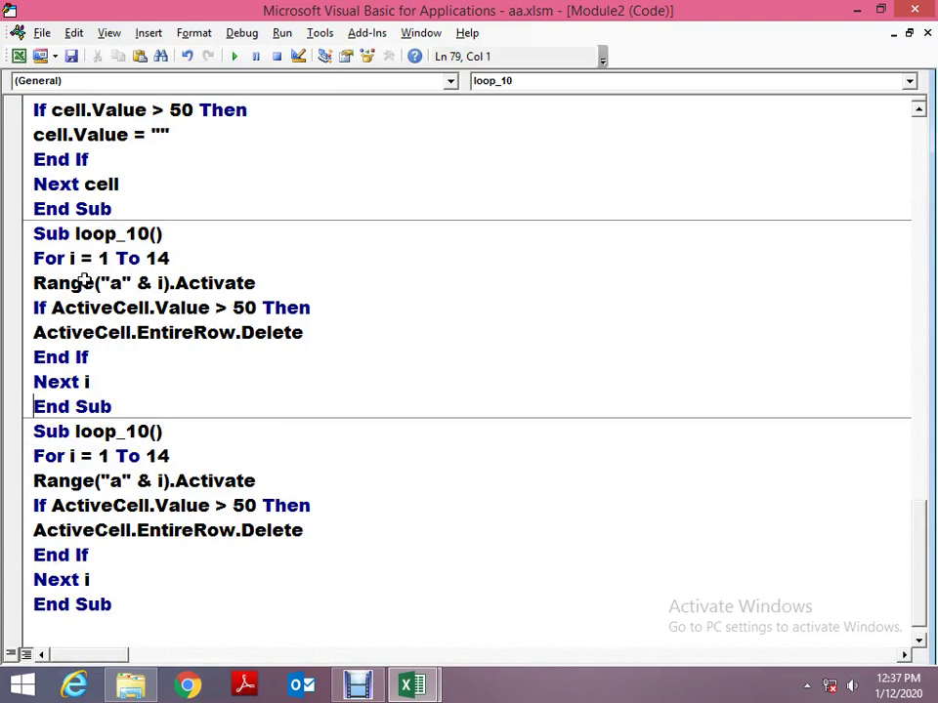
pyautogui.press('End')
pyautogui.press('Left')
pyautogui.press('Left')
pyautogui.press('Left')
pyautogui.press('Delete')
pyautogui.write('1')
pyautogui.press('Down')
pyautogui.press('End')
pyautogui.press('Right')
pyautogui.press('Up')
# Delete the copied loop body from loop_11, leaving it empty, and return to the workbook.
pyautogui.hotkey('alt', 'F11')
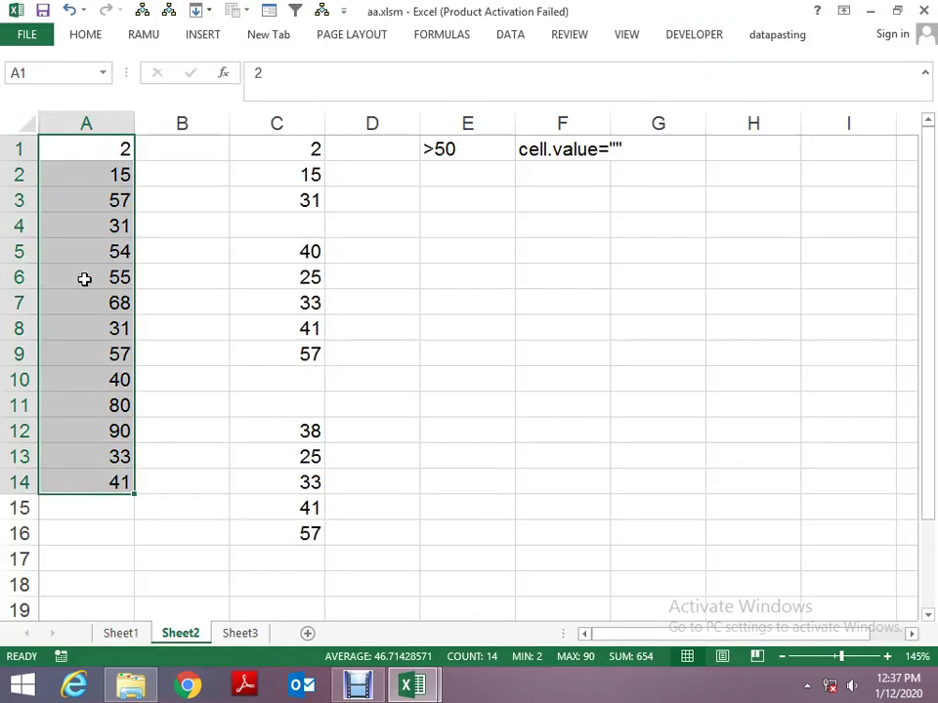
pyautogui.hotkey('alt', 'F11')
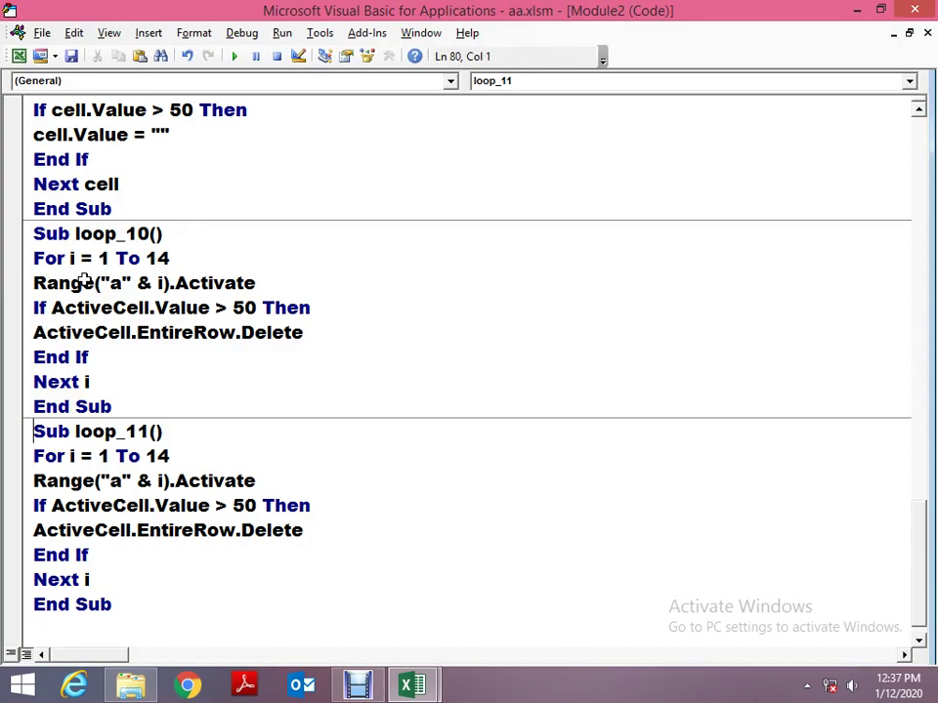
pyautogui.hotkey('shift', 'Down')
pyautogui.hotkey('shift', 'Down')
pyautogui.hotkey('shift', 'Down')
pyautogui.hotkey('shift', 'Down')
pyautogui.hotkey('shift', 'Down')
pyautogui.hotkey('shift', 'Down')
pyautogui.press('Delete')
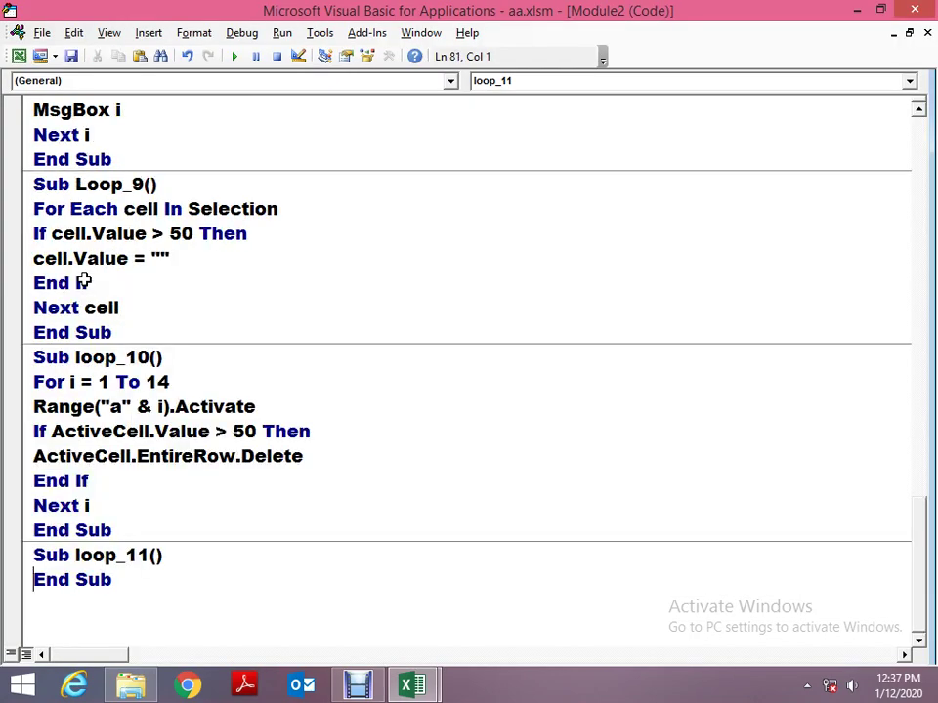
pyautogui.press('Return')
pyautogui.press('Up')
pyautogui.press('Up')
pyautogui.press('Up')
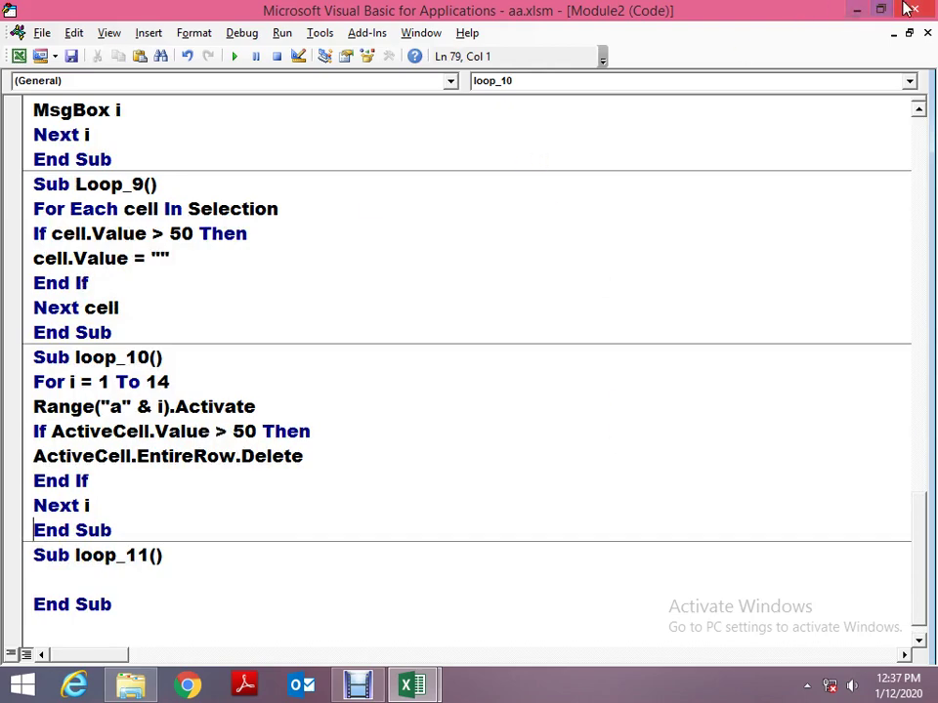
pyautogui.doubleClick(670, 10)
pyautogui.click(671, 10)
# Check cells on Sheet2 and place the caret after End If in loop_10.
pyautogui.click(137, 280)
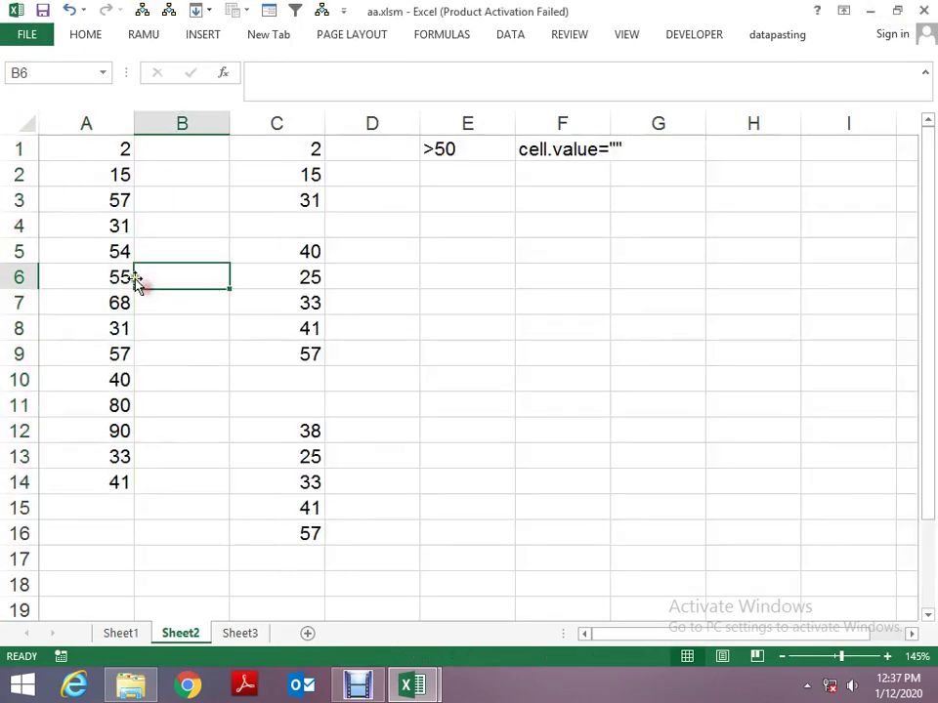
pyautogui.click(92, 231)
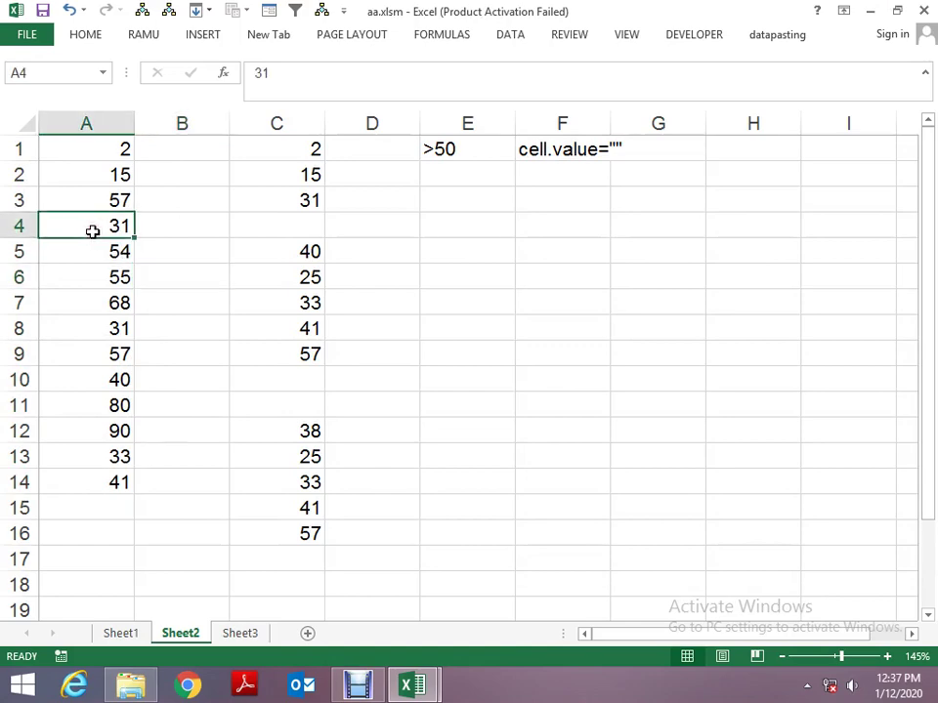
pyautogui.moveTo(413, 683)
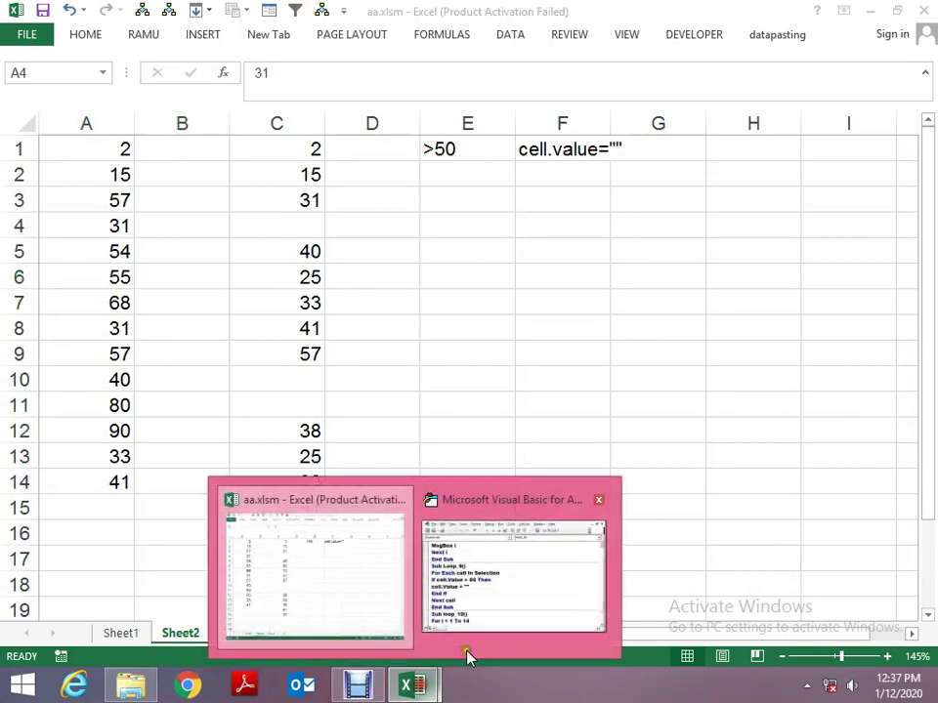
pyautogui.click(492, 597)
pyautogui.scroll(-3, 512, 533)
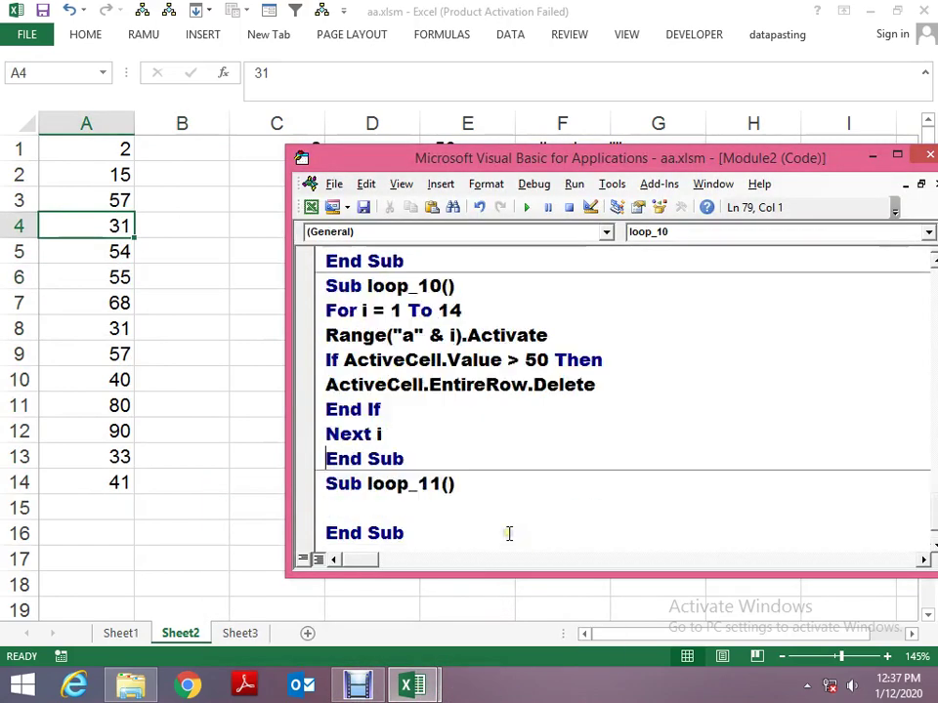
pyautogui.click(411, 410)
pyautogui.click(141, 259)
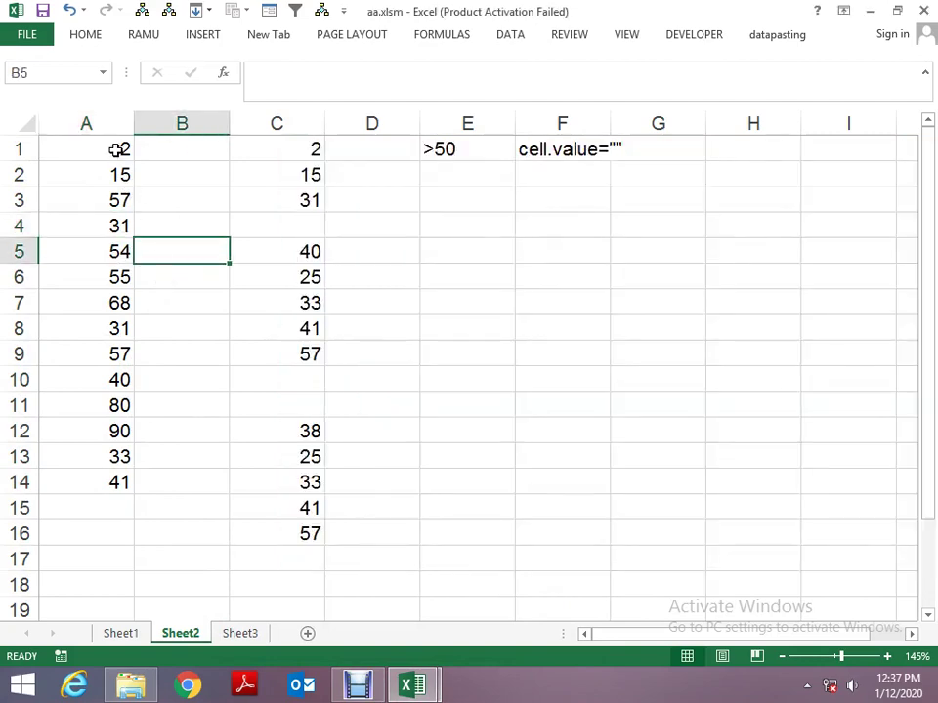
# Clear the leftover 57 by deleting the contents of row 16 on Sheet2.
pyautogui.moveTo(115, 148); pyautogui.dragTo(107, 474)
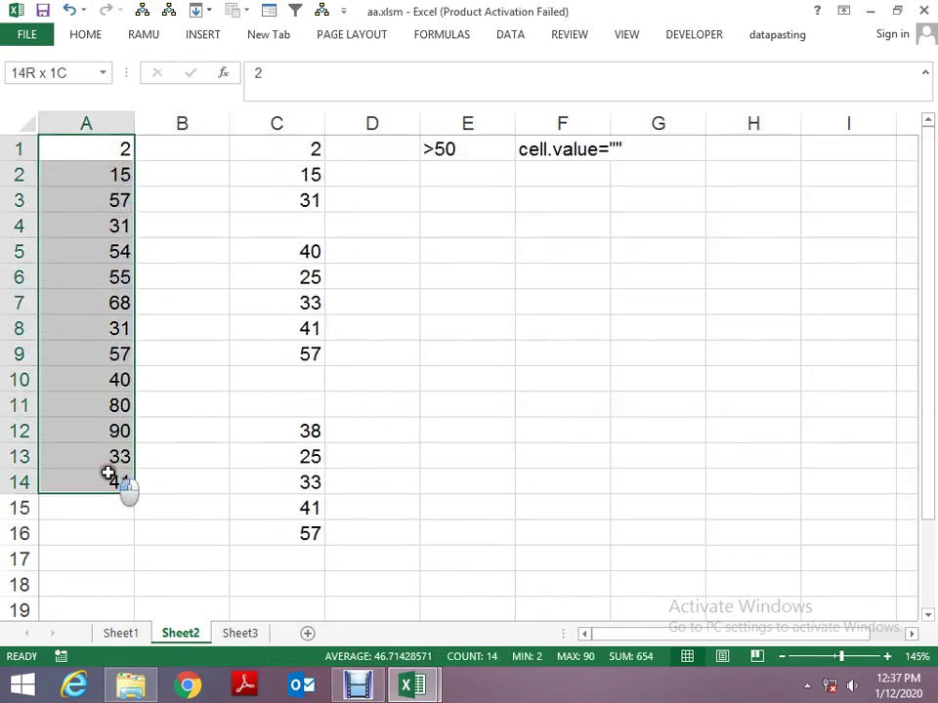
pyautogui.click(255, 337)
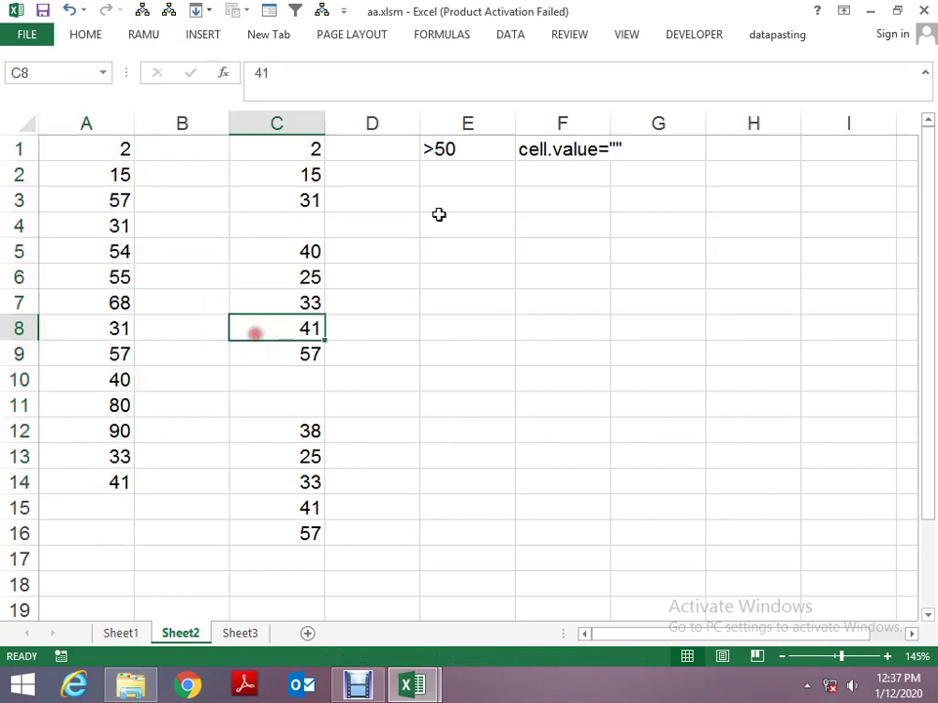
pyautogui.click(444, 148)
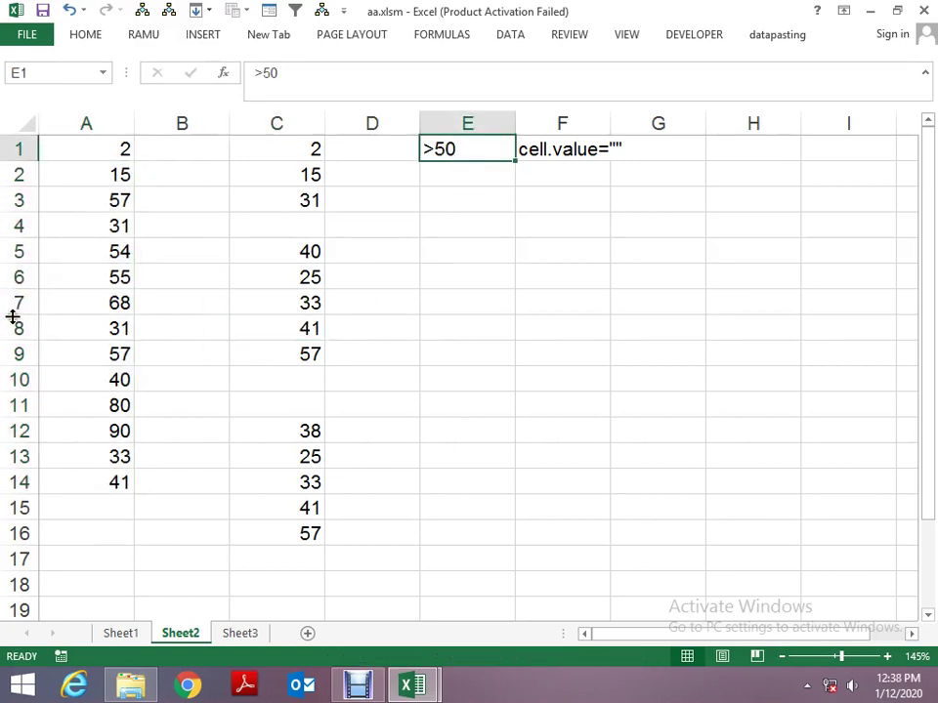
pyautogui.click(15, 533)
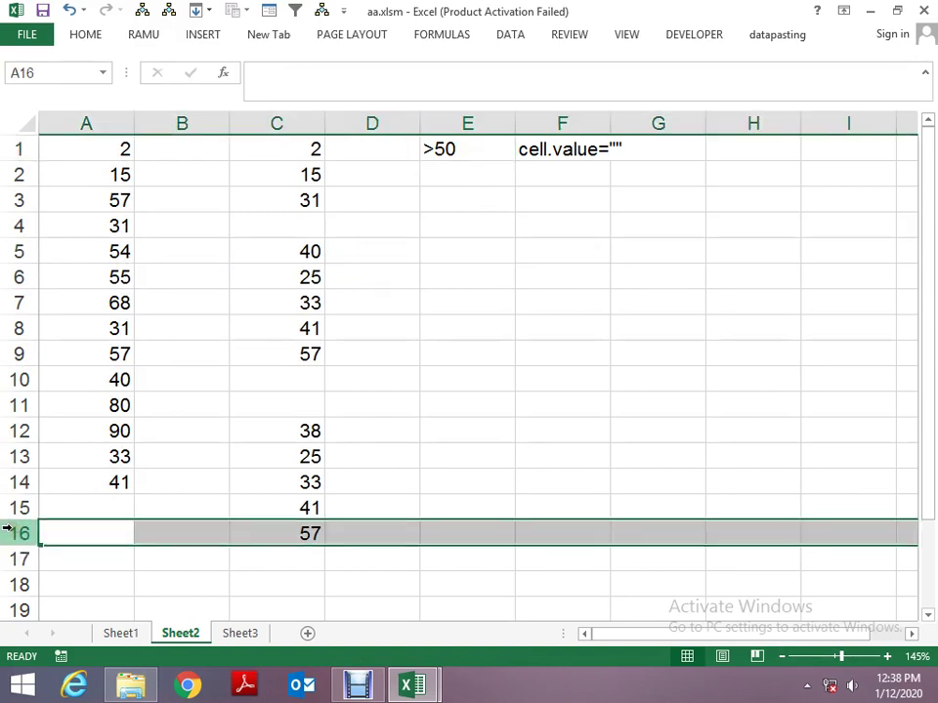
pyautogui.press('Delete')
# Run the loop_10 macro on Sheet2 with F5.
pyautogui.hotkey('alt', 'F11')
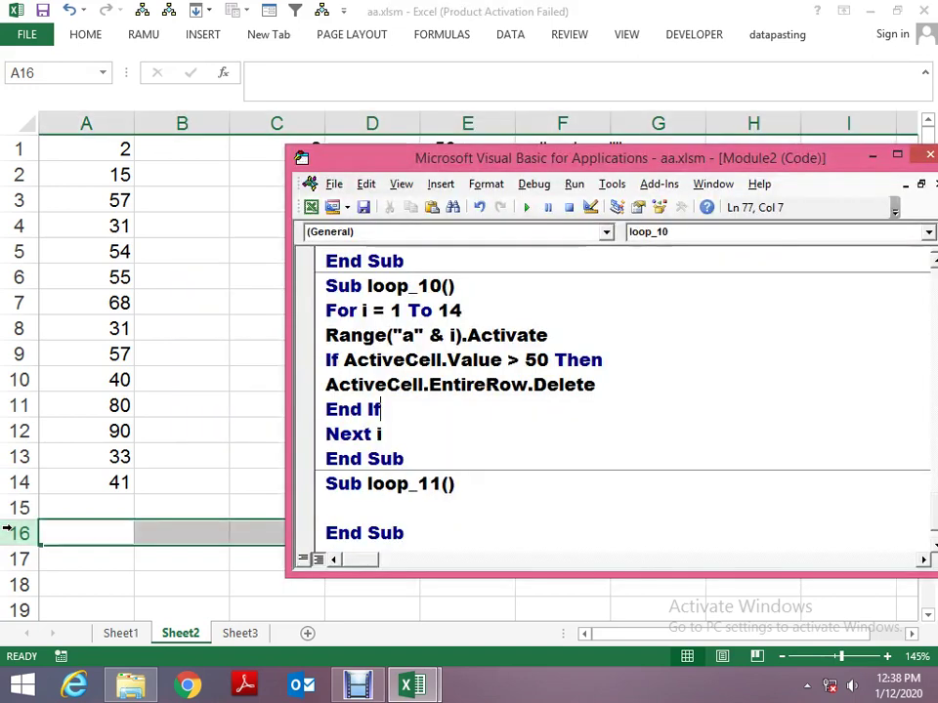
pyautogui.press('Up')
pyautogui.press('Up')
pyautogui.press('Up')
pyautogui.press('Up')
pyautogui.press('Up')
pyautogui.press('Down')
pyautogui.press('Down')
pyautogui.press('Down')
pyautogui.hotkey('alt', 'F11')
pyautogui.hotkey('ctrl', 'Up')
pyautogui.hotkey('ctrl', 'Up')
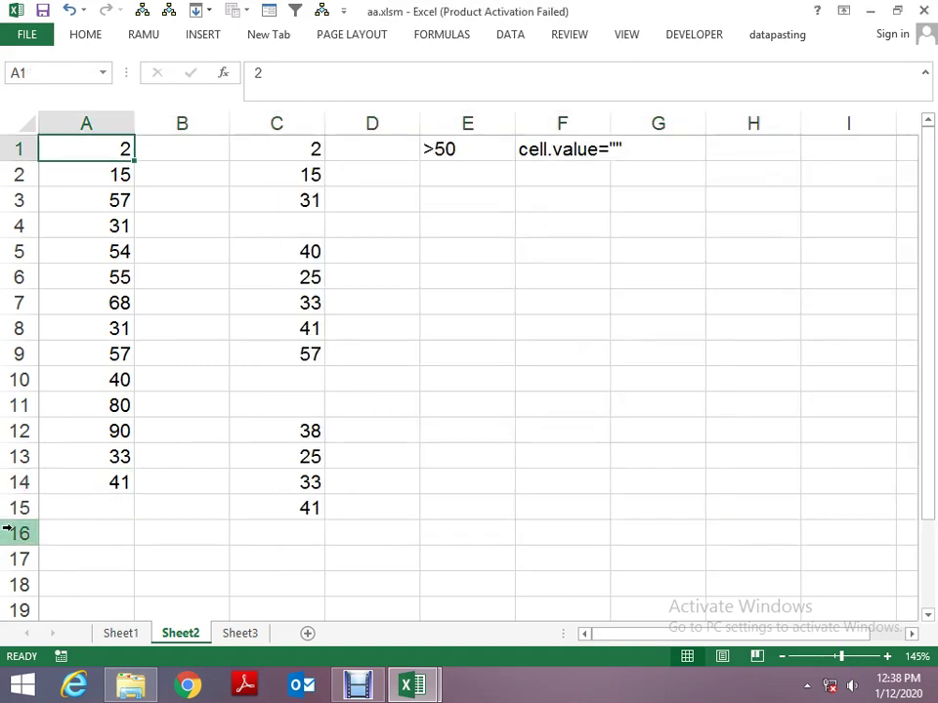
pyautogui.hotkey('alt', 'F11')
pyautogui.press('Down')
pyautogui.press('Up')
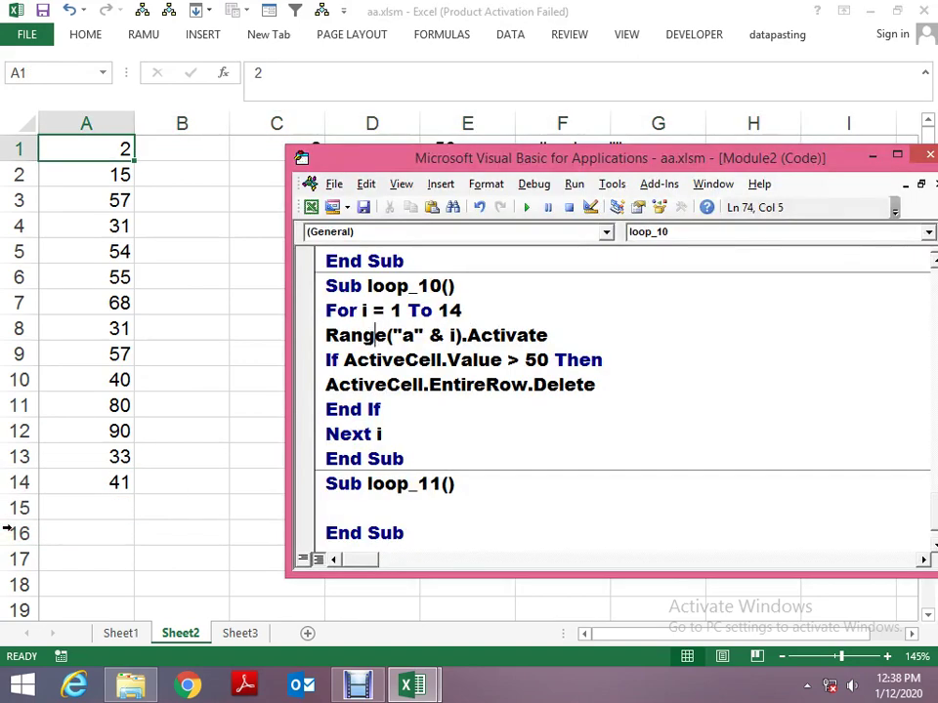
pyautogui.press('F5')
# Inspect the nine numbers left in column A, including the surviving 55.
pyautogui.hotkey('alt', 'Tab')
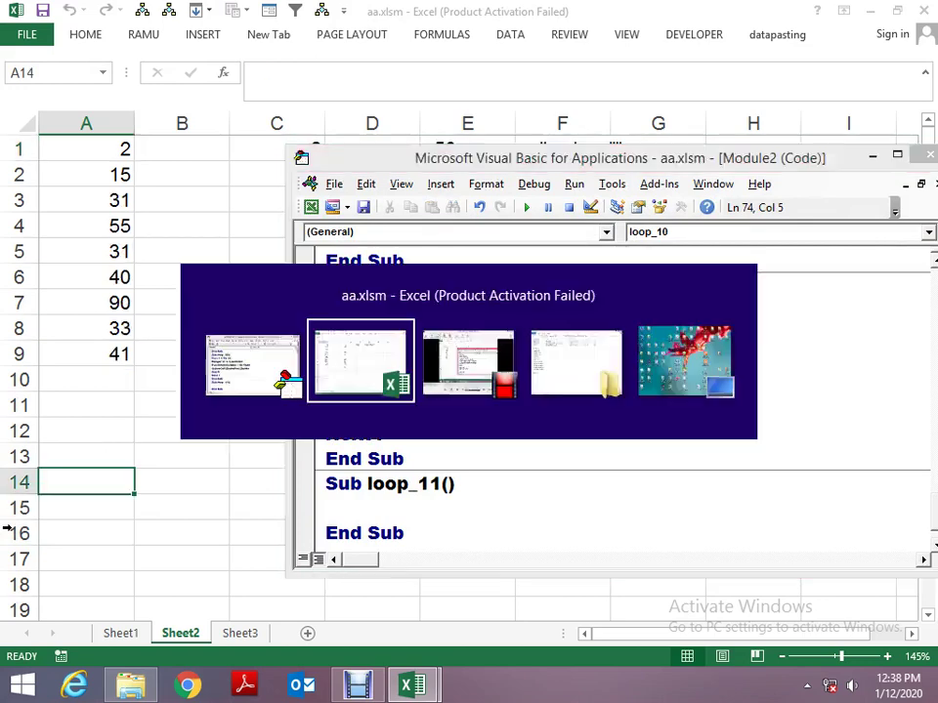
pyautogui.hotkey('ctrl', 'Up')
pyautogui.hotkey('ctrl', 'Up')
pyautogui.hotkey('ctrl', 'shift', 'Down')
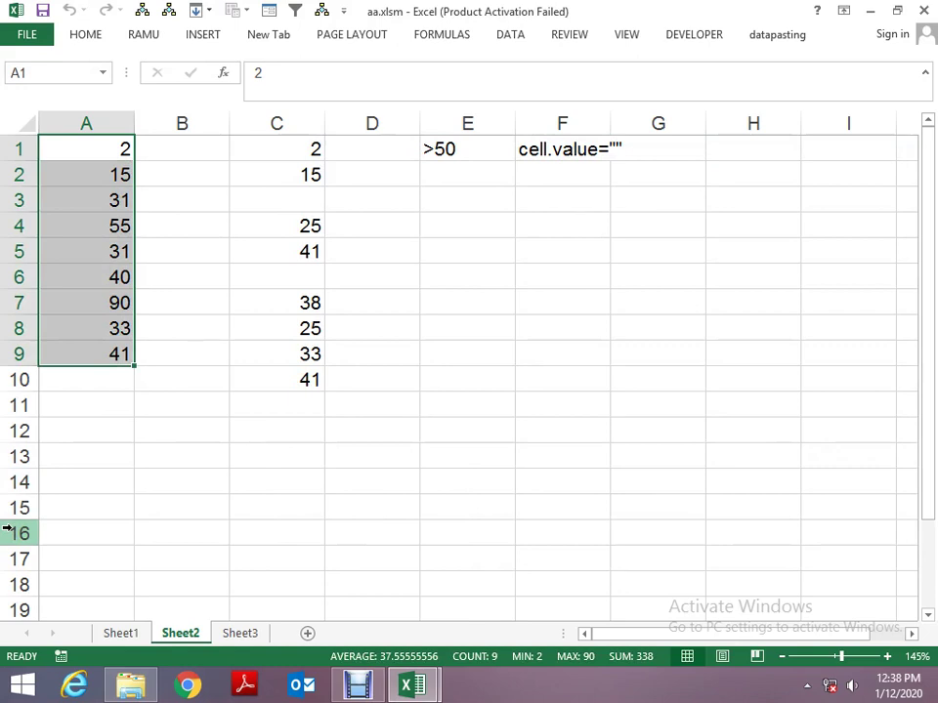
pyautogui.press('Down')
pyautogui.press('Down')
pyautogui.press('Down')
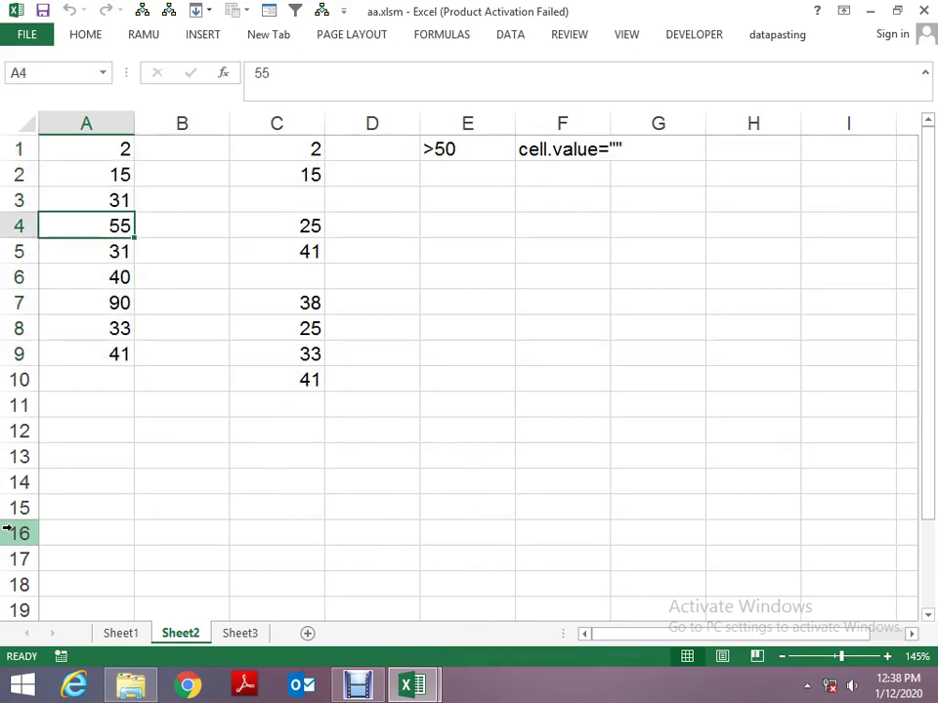
# Recopy Sheet1's original column G numbers and return to Sheet2.
pyautogui.hotkey('ctrl', 'pageup')
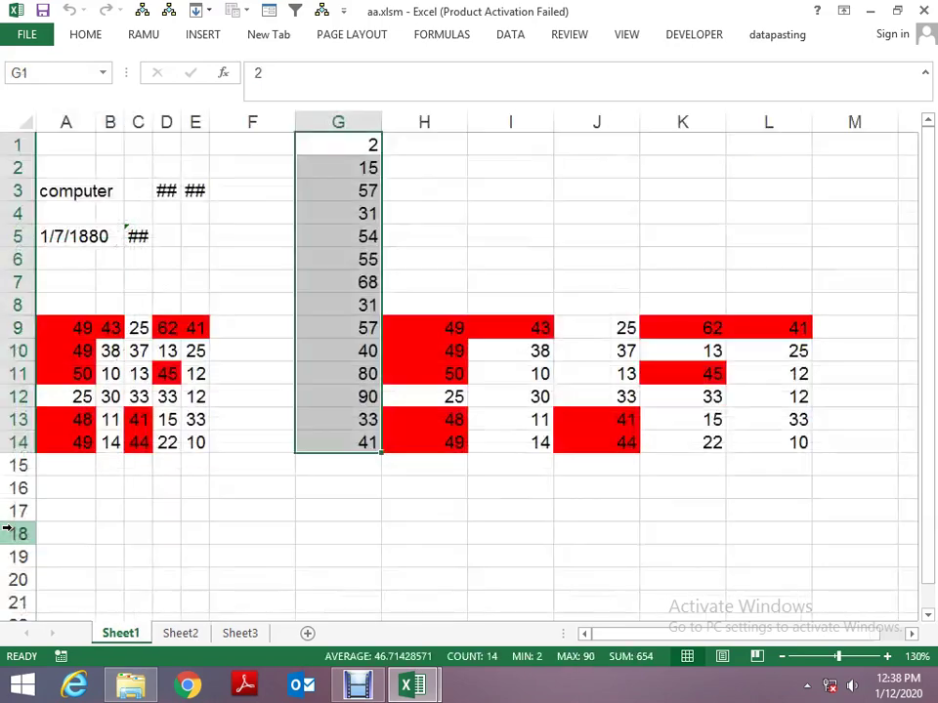
pyautogui.hotkey('ctrl', 'c')
pyautogui.hotkey('ctrl', 'pagedown')
# Paste the original numbers back into Sheet2's column A from A1.
pyautogui.press('Up')
pyautogui.press('Up')
pyautogui.press('Up')
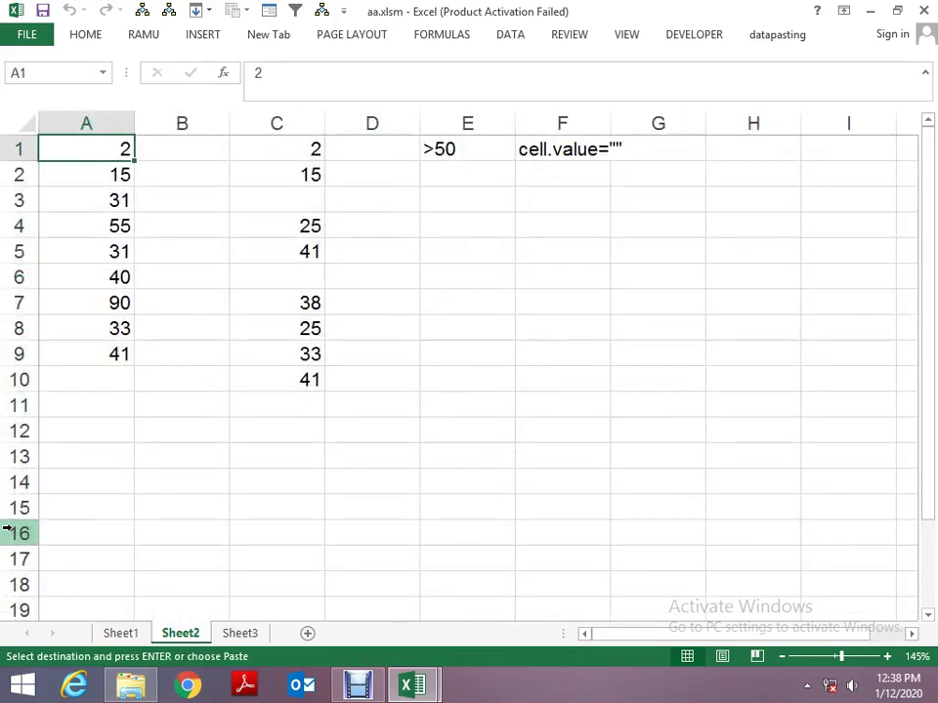
pyautogui.press('Return')
pyautogui.hotkey('alt', 'F11')
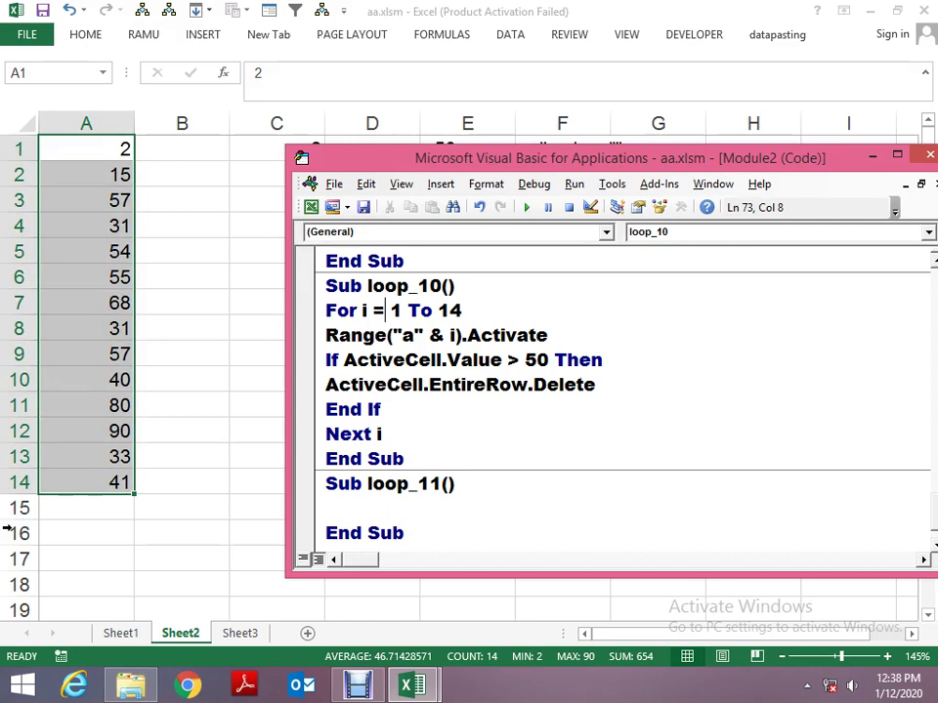
pyautogui.hotkey('alt', 'F11')
# Enter the labels 1 through 6 in cells B1:B6.
pyautogui.write('1')
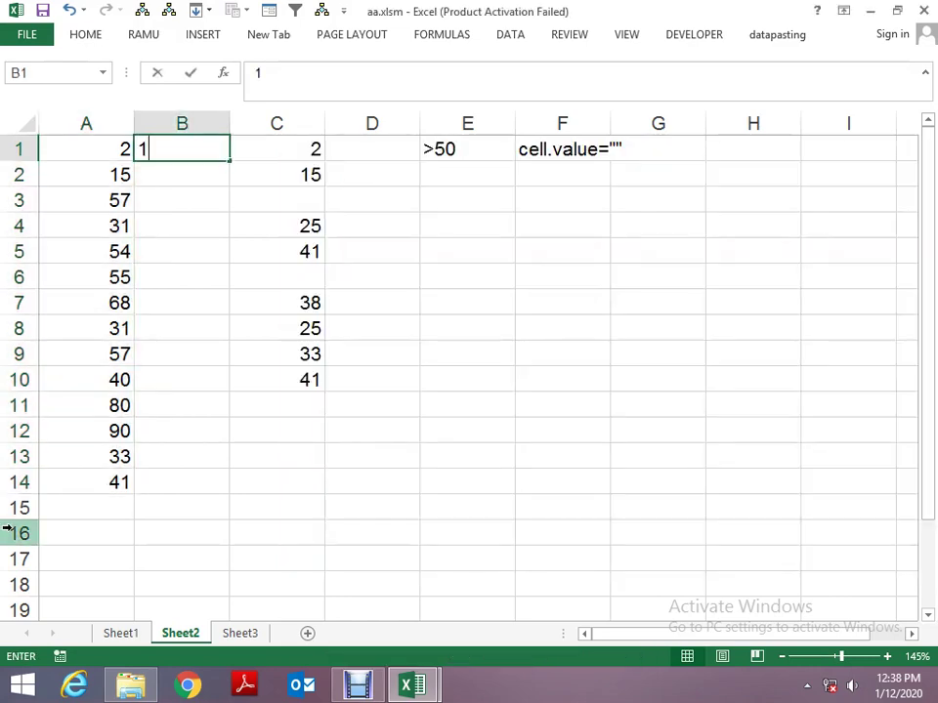
pyautogui.press('Return')
pyautogui.write('2')
pyautogui.press('Return')
pyautogui.write('3')
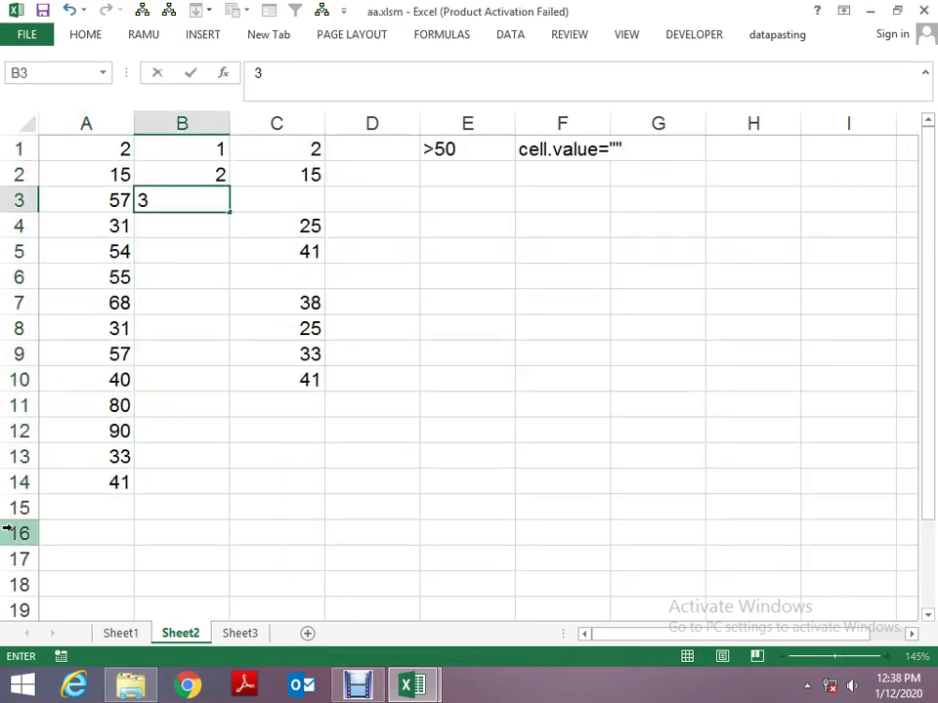
pyautogui.press('Return')
pyautogui.write('4')
pyautogui.press('Return')
pyautogui.write('5')
pyautogui.press('Return')
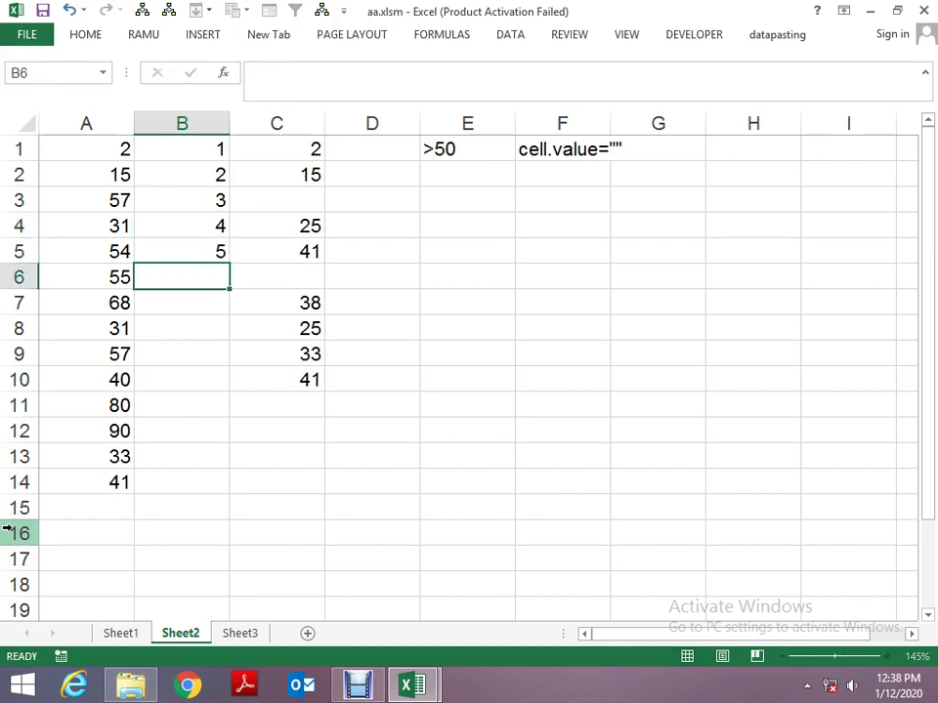
pyautogui.write('6')
pyautogui.press('Return')
# Select the whole of row 5, which holds 54.
pyautogui.press('Up')
pyautogui.press('Up')
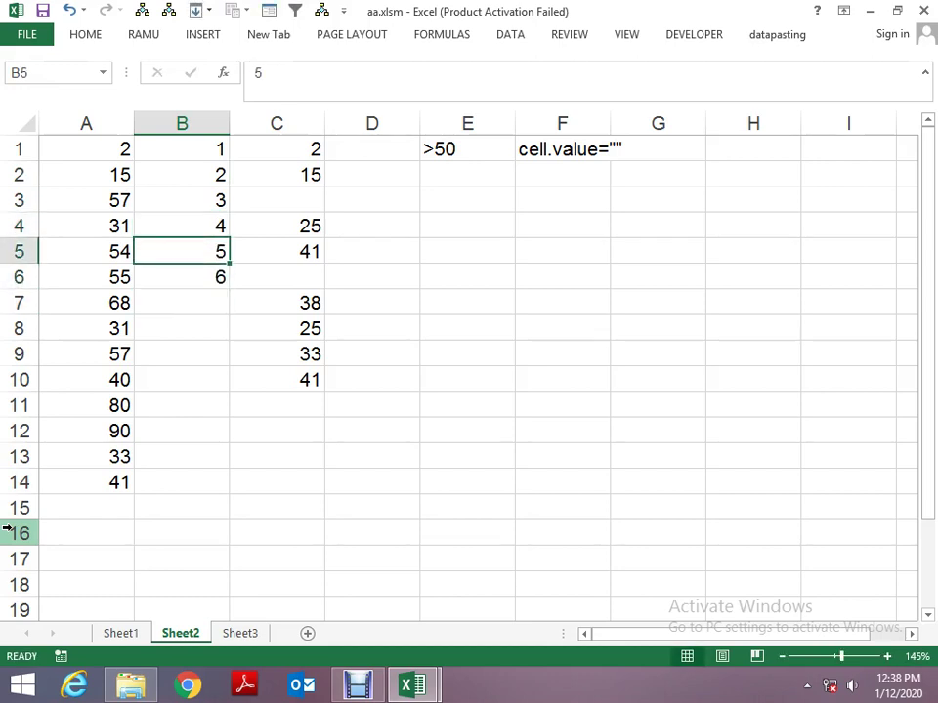
pyautogui.press('Left')
pyautogui.press('Right')
pyautogui.press('Down')
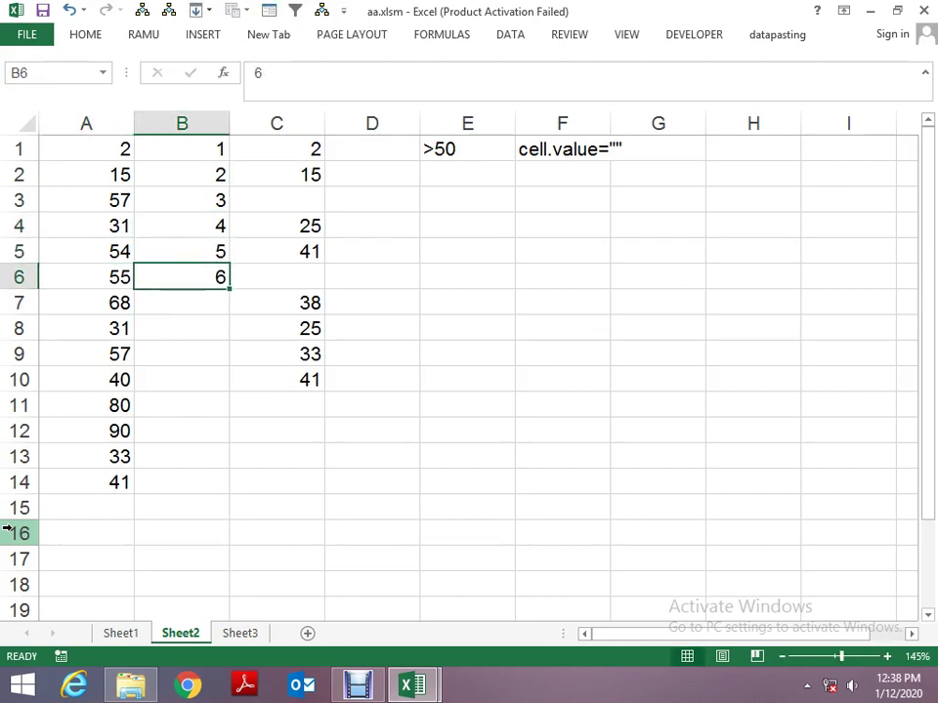
pyautogui.press('Up')
pyautogui.press('Left')
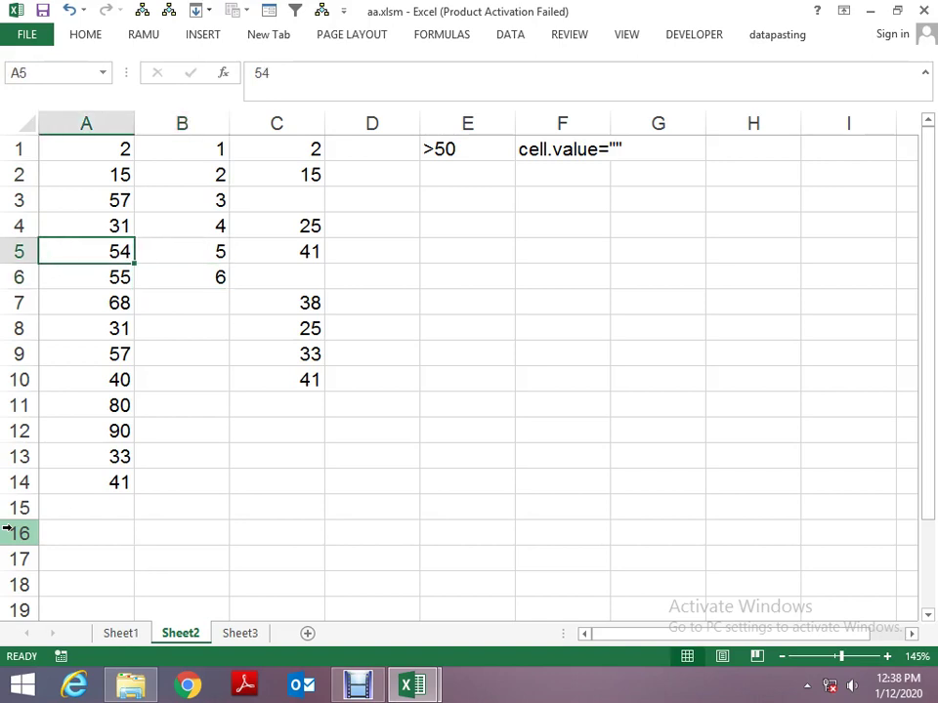
pyautogui.hotkey('shift', 'space')
# Delete row 5 (54, 5, 41) so the rows below shift up.
pyautogui.hotkey('ctrl', '-')
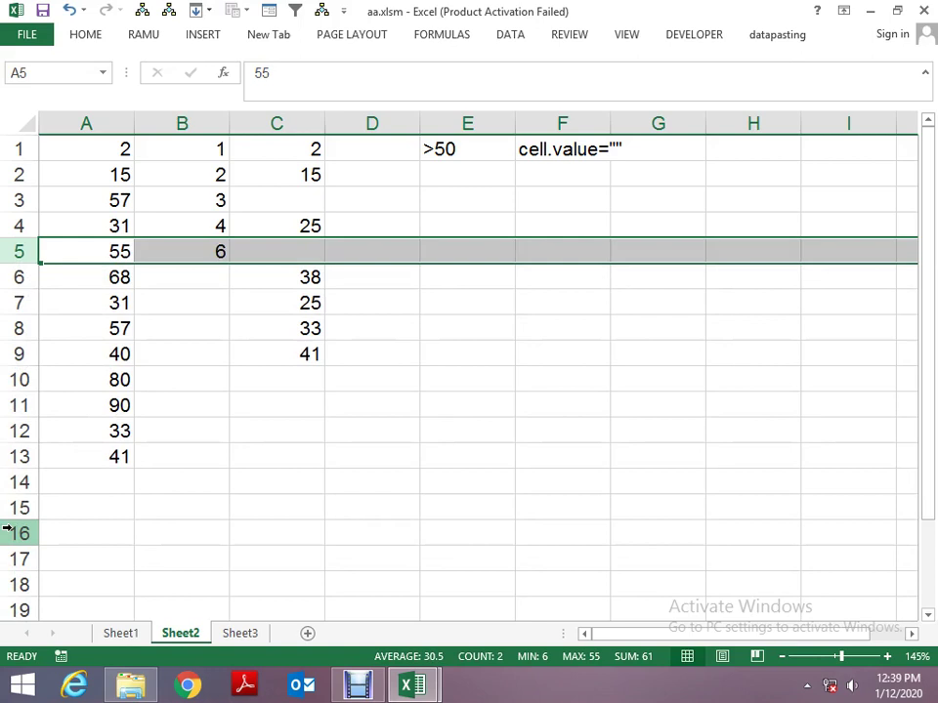
pyautogui.press('Up')
pyautogui.hotkey('ctrl', 'Home')
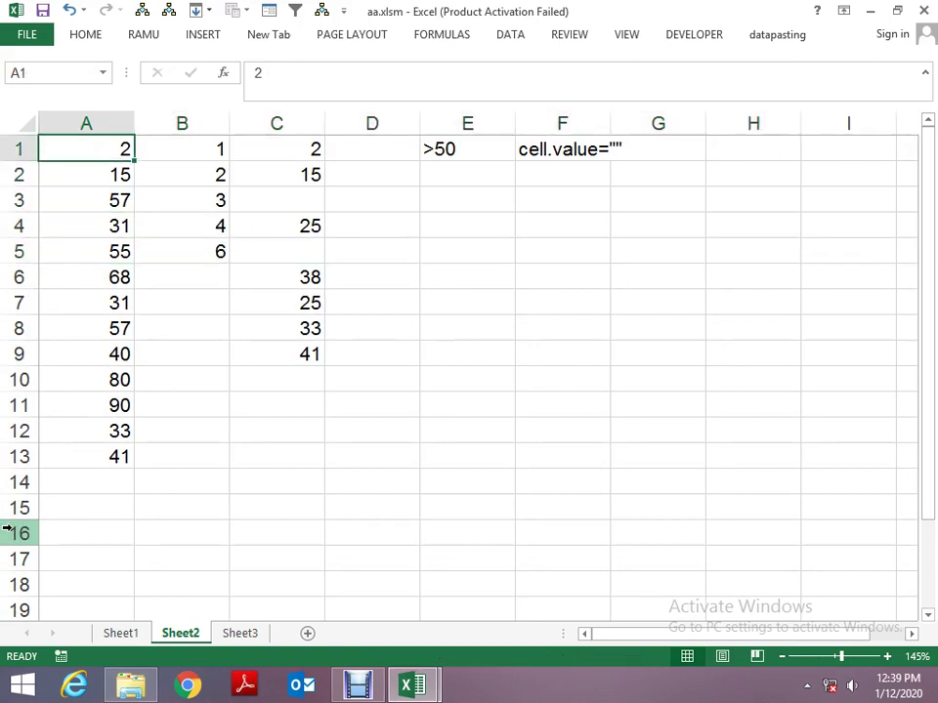
pyautogui.press('Down')
pyautogui.press('Down')
pyautogui.press('Down')
pyautogui.press('Down')
pyautogui.press('Down')
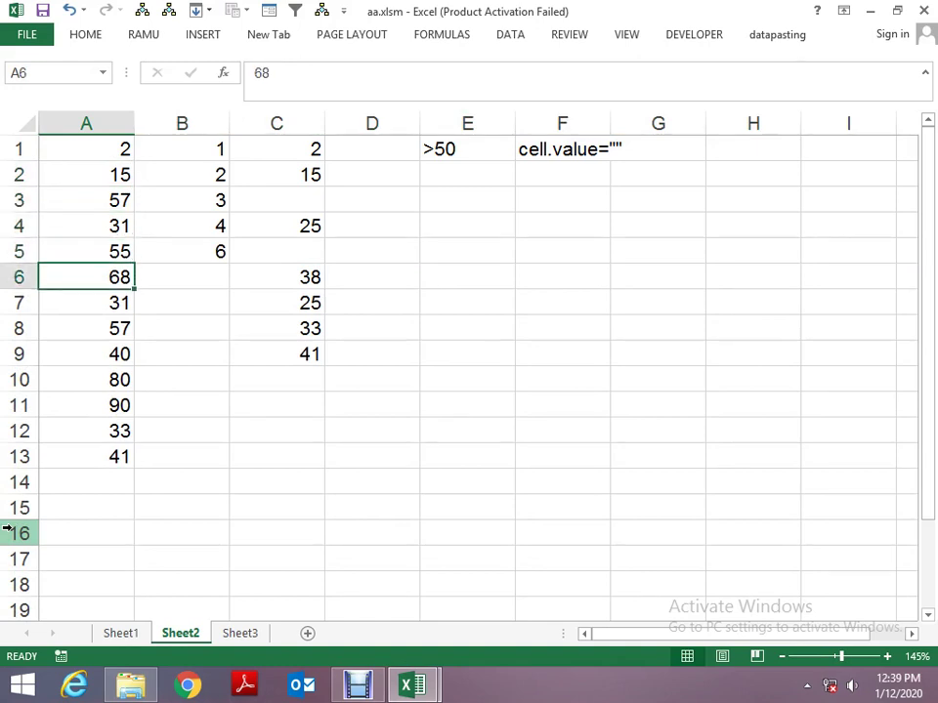
pyautogui.press('Up')
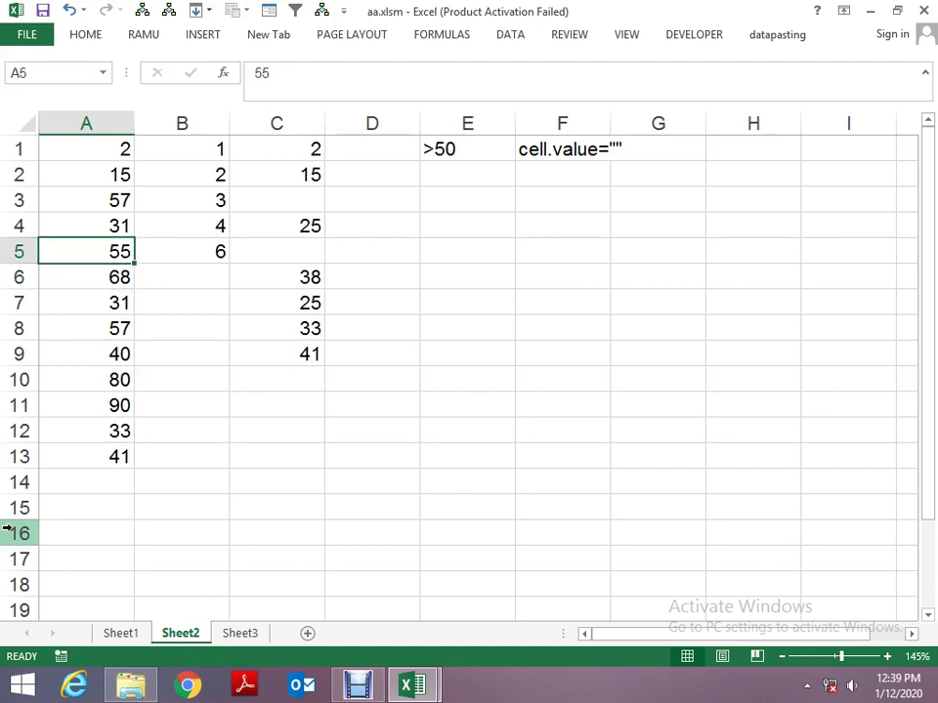
pyautogui.press('Down')
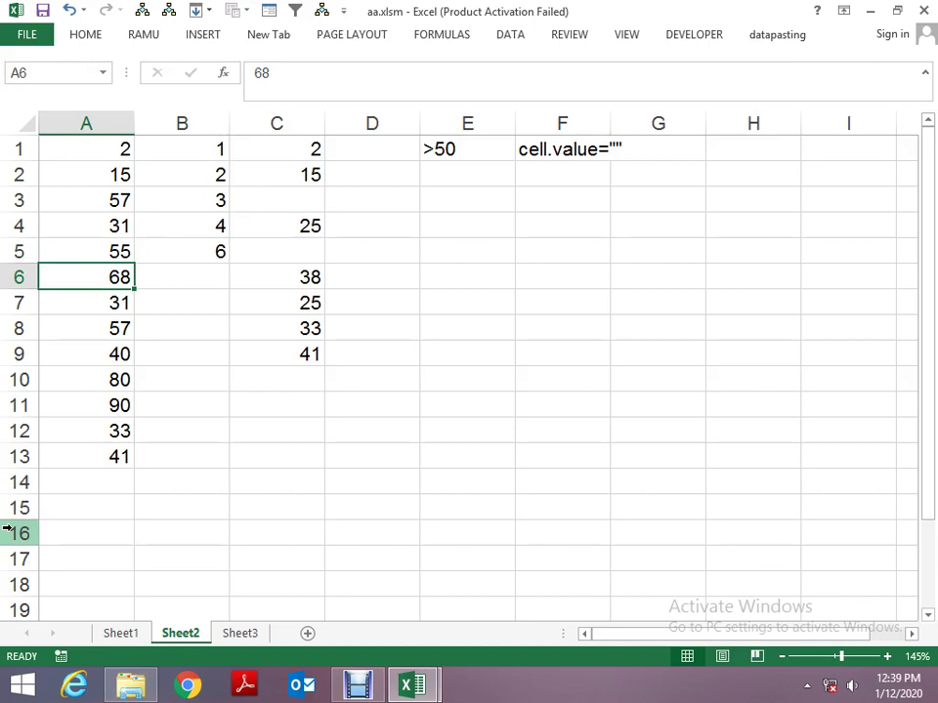
# Select the numbers in A1:A13, then bring the VBA editor to the front.
pyautogui.hotkey('alt', 'F11')
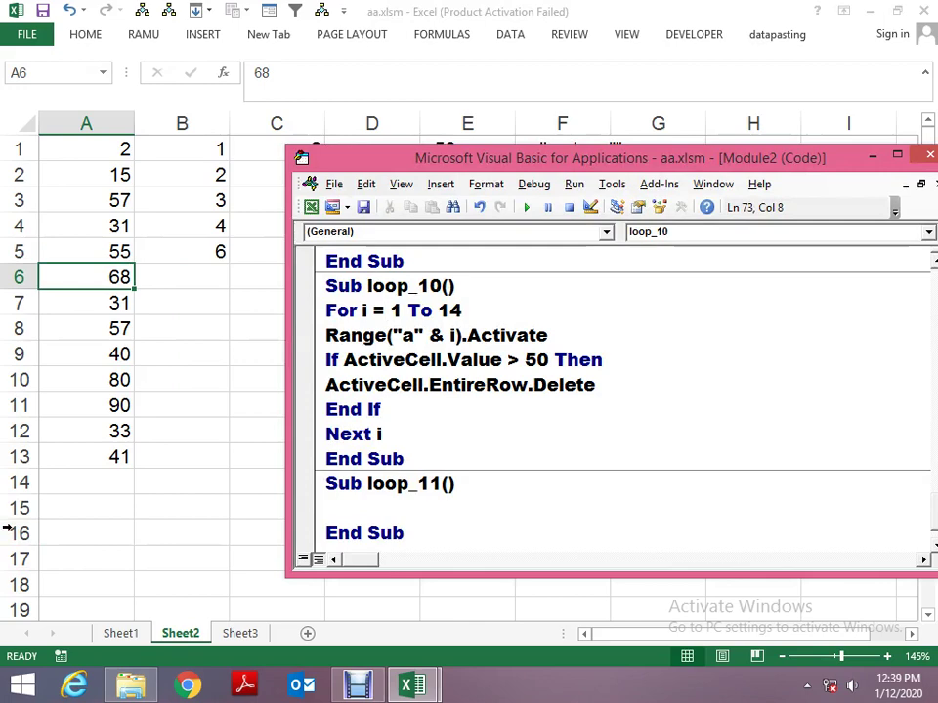
pyautogui.hotkey('alt', 'space')
pyautogui.press('Escape')
pyautogui.hotkey('alt', 'F11')
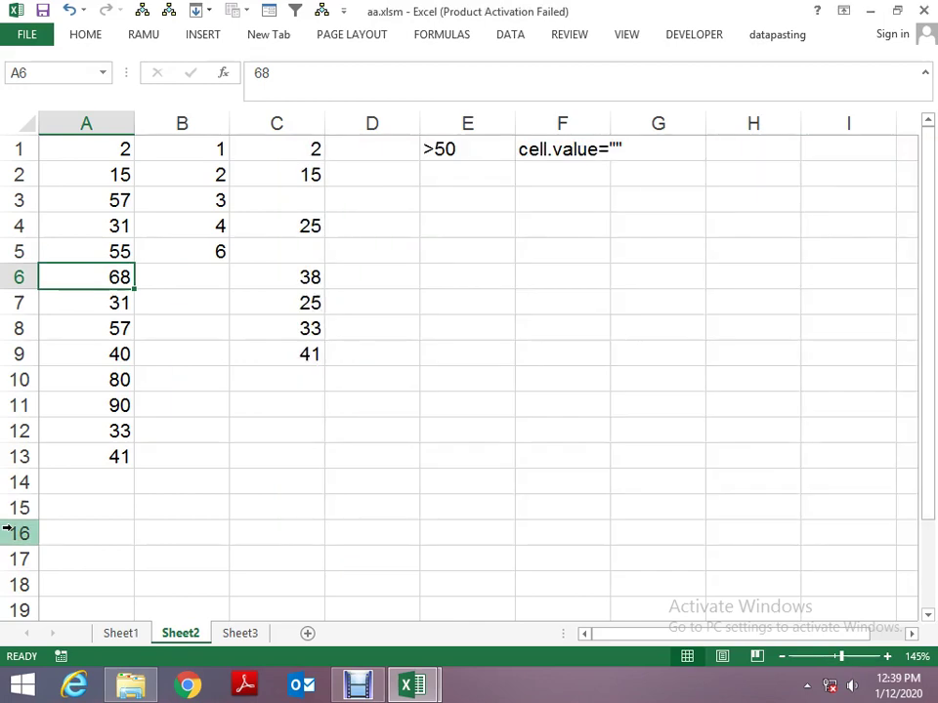
pyautogui.press('Up')
pyautogui.press('Up')
pyautogui.press('Up')
pyautogui.press('Up')
pyautogui.press('Up')
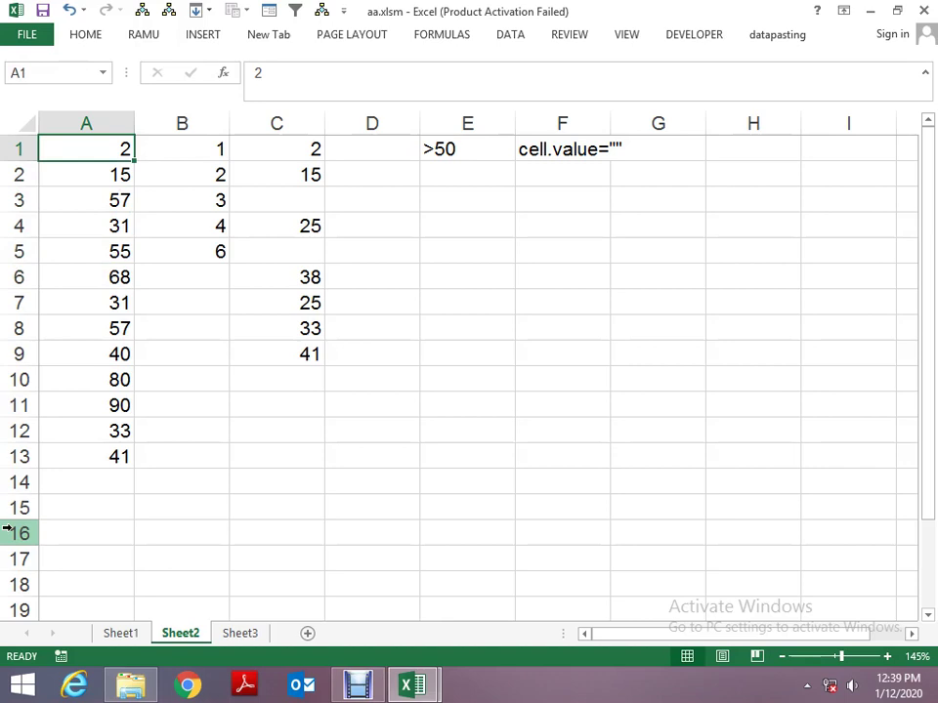
pyautogui.hotkey('ctrl', 'shift', 'Down')
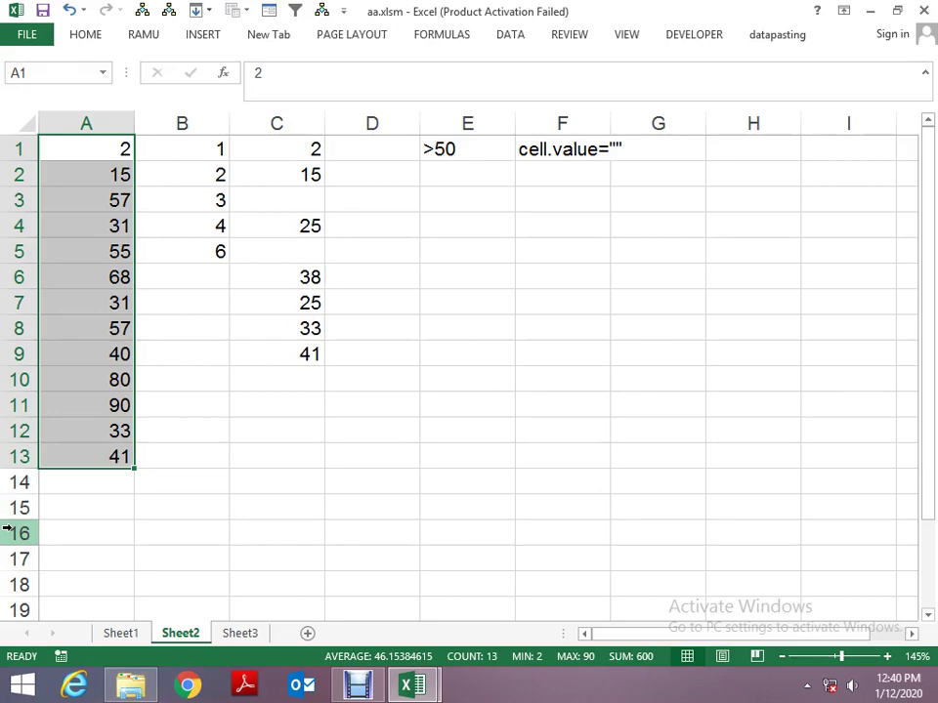
pyautogui.hotkey('alt', 'F11')
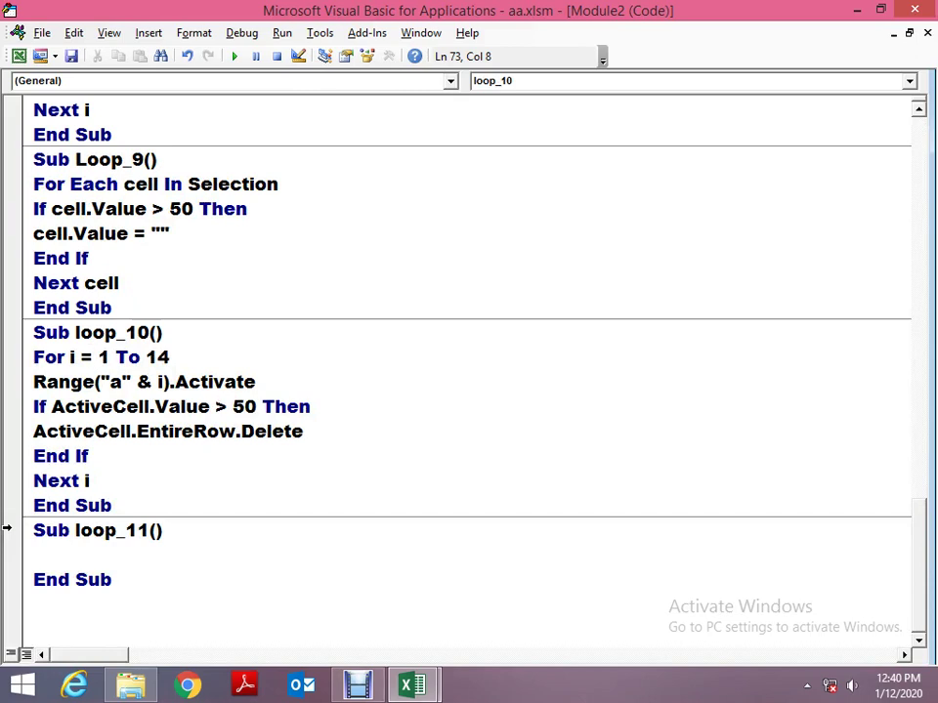
# Write a 'For Each cell In Selection … Next cell' loop inside loop_11.
pyautogui.press('Down')
pyautogui.press('Down')
pyautogui.press('Down')
pyautogui.press('Down')
pyautogui.press('Down')
pyautogui.press('Down')
pyautogui.press('Down')
pyautogui.press('Down')
pyautogui.write('for eah')
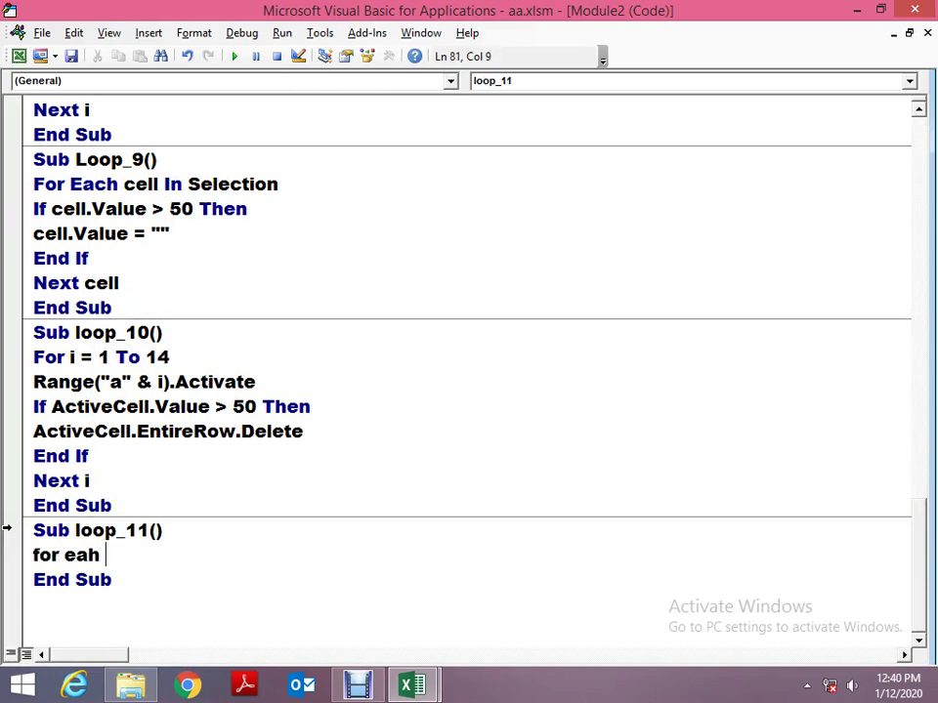
pyautogui.write('c')
pyautogui.press('BackSpace')
pyautogui.press('BackSpace')
pyautogui.write('ch cell i')
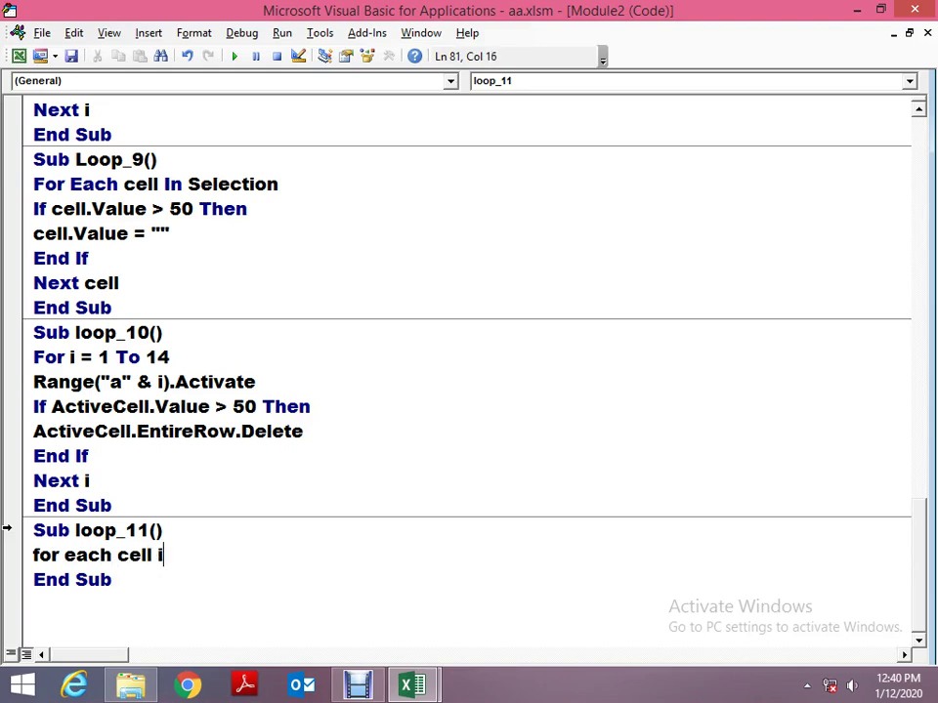
pyautogui.write('n range(')
pyautogui.press('BackSpace')
pyautogui.press('BackSpace')
pyautogui.press('BackSpace')
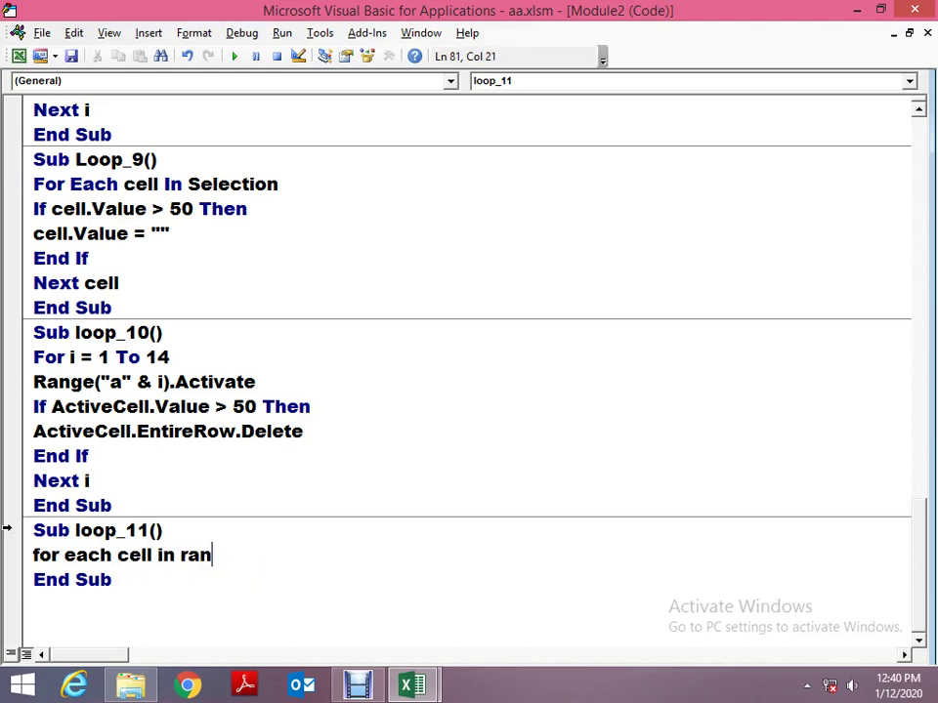
pyautogui.press('BackSpace')
pyautogui.press('BackSpace')
pyautogui.press('BackSpace')
pyautogui.write('select')
pyautogui.press('Return')
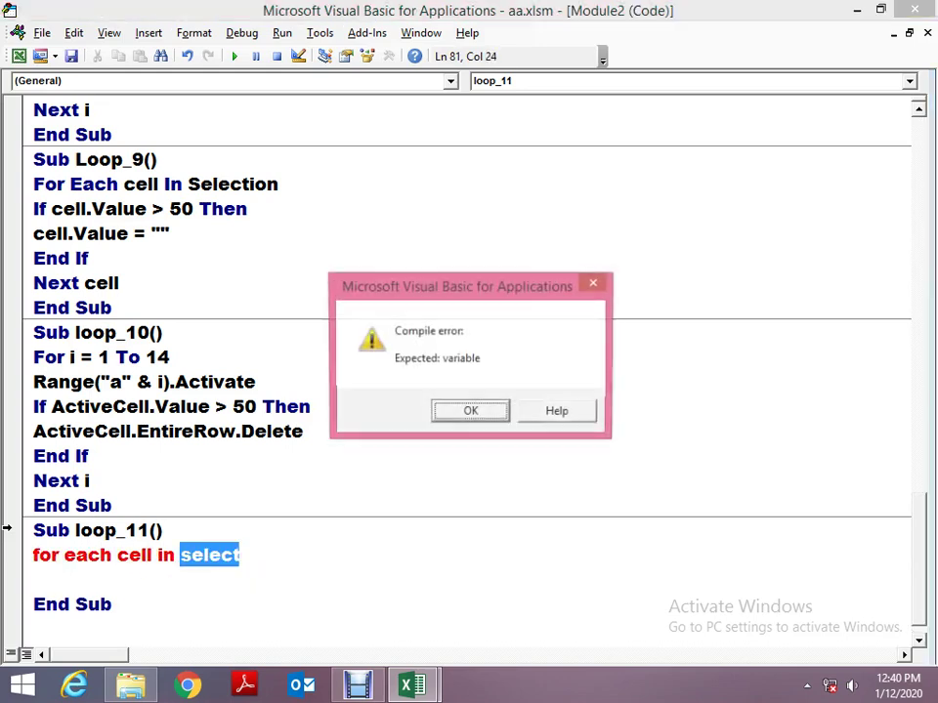
pyautogui.press('Return')
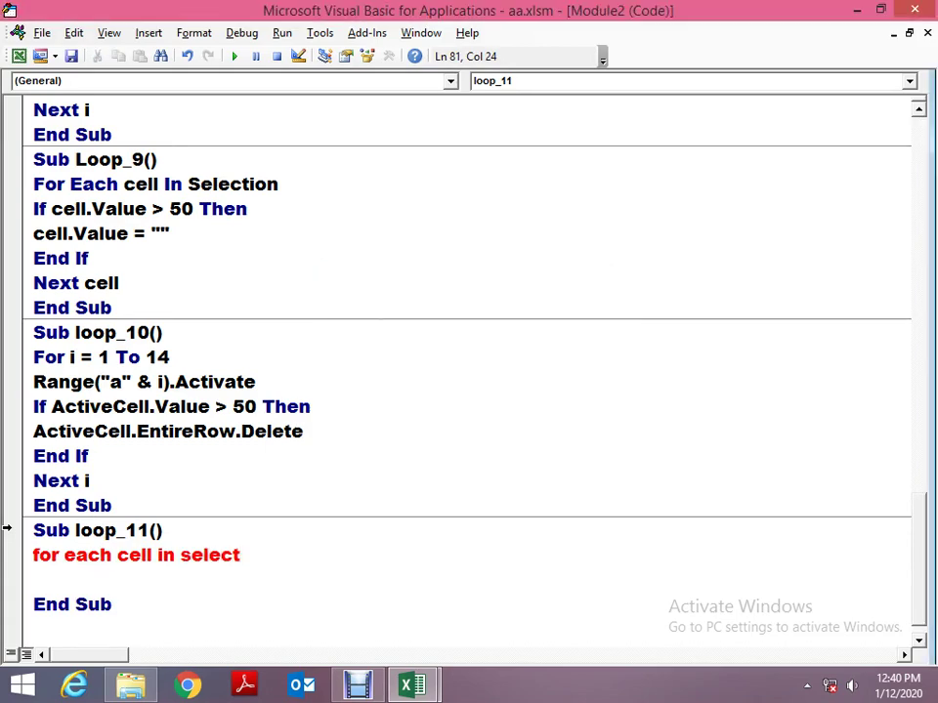
pyautogui.write('ion')
pyautogui.press('Return')
pyautogui.press('Return')
pyautogui.write('next c')
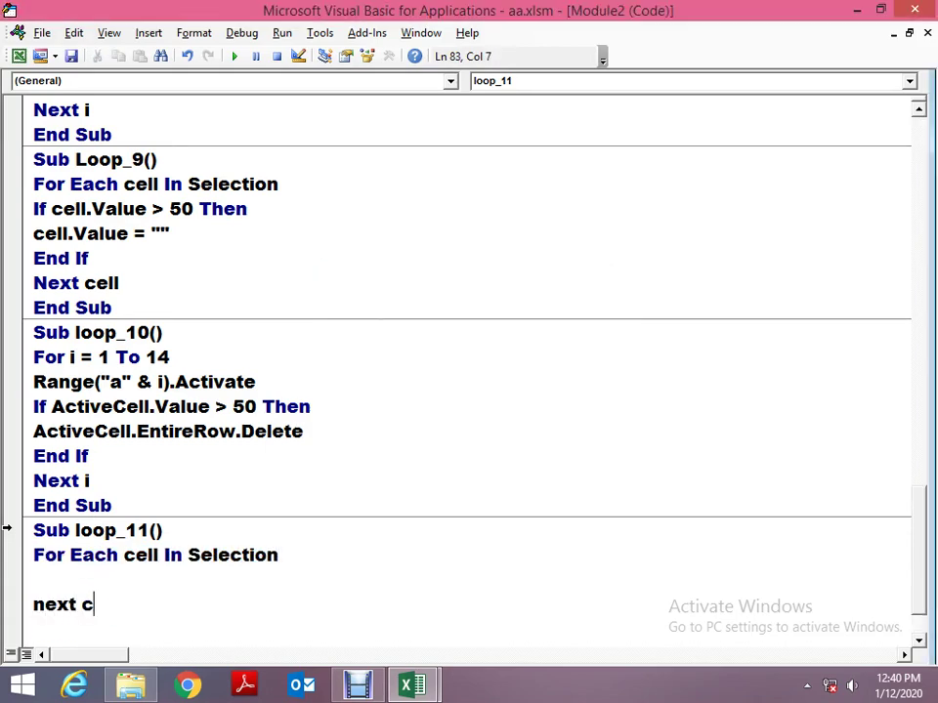
pyautogui.write('ell')
pyautogui.press('Up')
# Copy loop_10's If/EntireRow.Delete block into the loop_11 loop body.
pyautogui.press('Up')
pyautogui.press('Up')
pyautogui.press('Up')
pyautogui.press('Up')
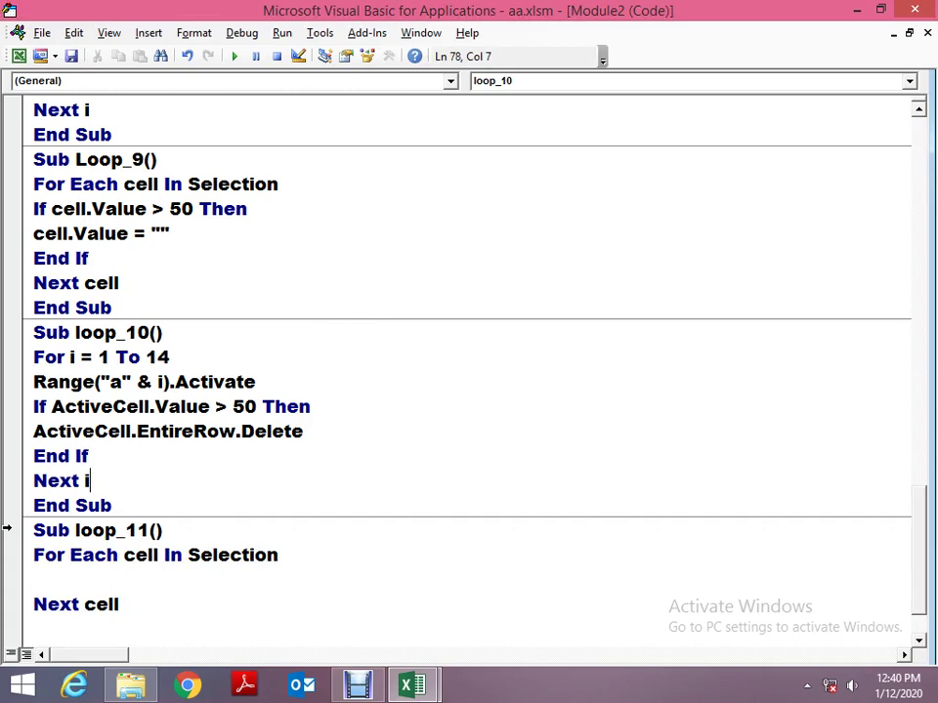
pyautogui.press('Up')
pyautogui.press('Up')
pyautogui.press('Up')
pyautogui.press('Home')
pyautogui.hotkey('shift', 'Down')
pyautogui.hotkey('shift', 'Down')
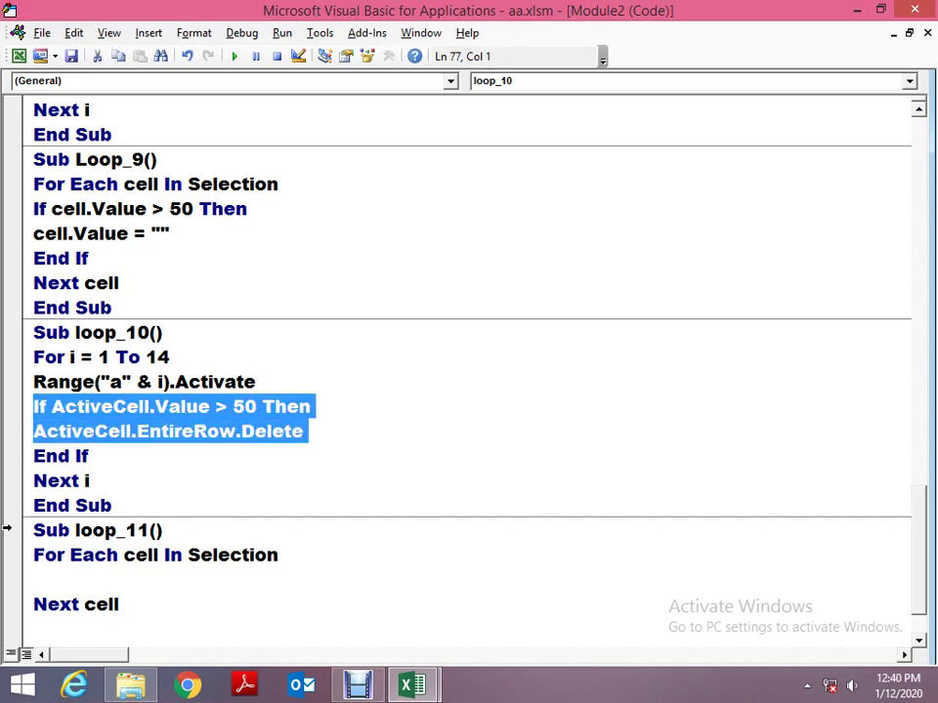
pyautogui.hotkey('shift', 'Down')
pyautogui.hotkey('ctrl', 'c')
pyautogui.press('Right')
pyautogui.press('Down')
pyautogui.press('Down')
pyautogui.press('Down')
pyautogui.press('Down')
pyautogui.hotkey('ctrl', 'v')
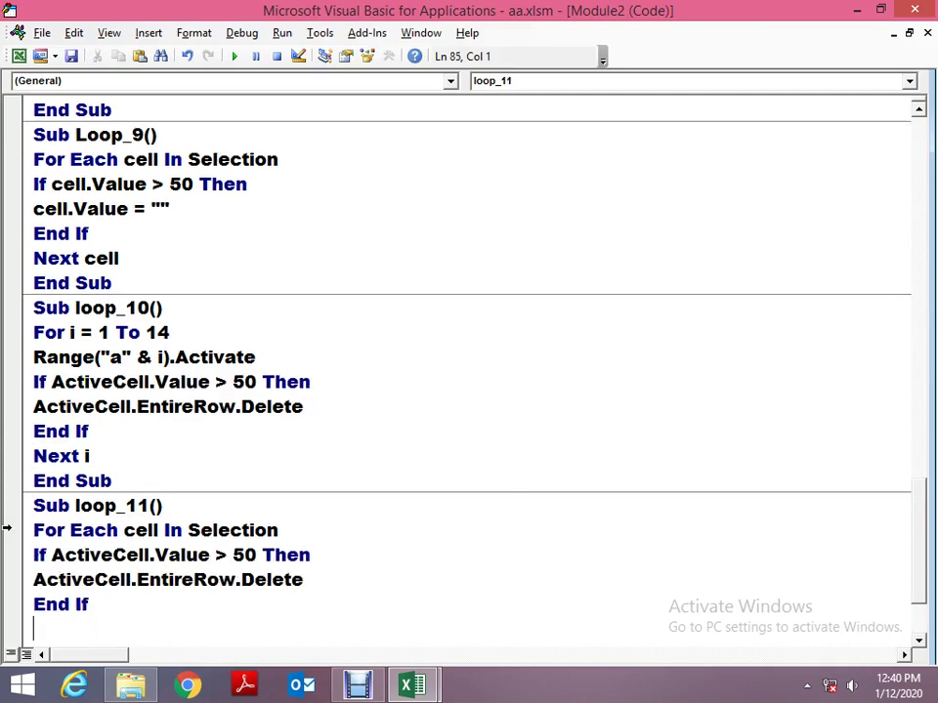
pyautogui.press('Up')
pyautogui.press('Up')
pyautogui.press('Up')
# Change ActiveCell to cell in the pasted If test and delete line.
pyautogui.press('Right')
pyautogui.press('Right')
pyautogui.press('Right')
pyautogui.press('Delete')
pyautogui.press('Delete')
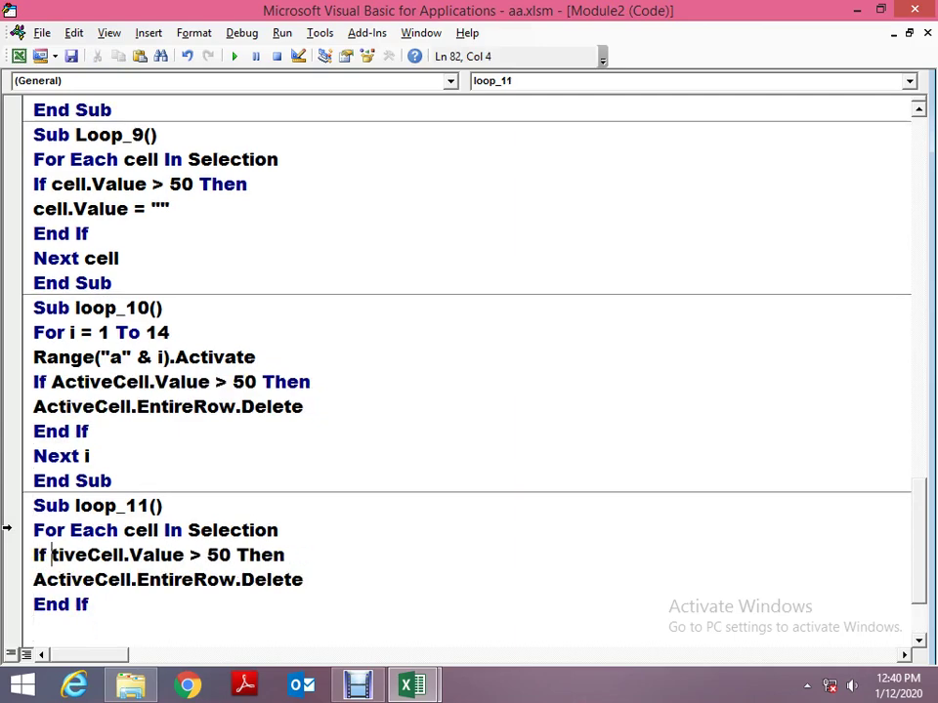
pyautogui.press('Delete')
pyautogui.press('Delete')
pyautogui.press('Delete')
pyautogui.press('Delete')
pyautogui.press('Down')
pyautogui.press('Left')
pyautogui.press('Left')
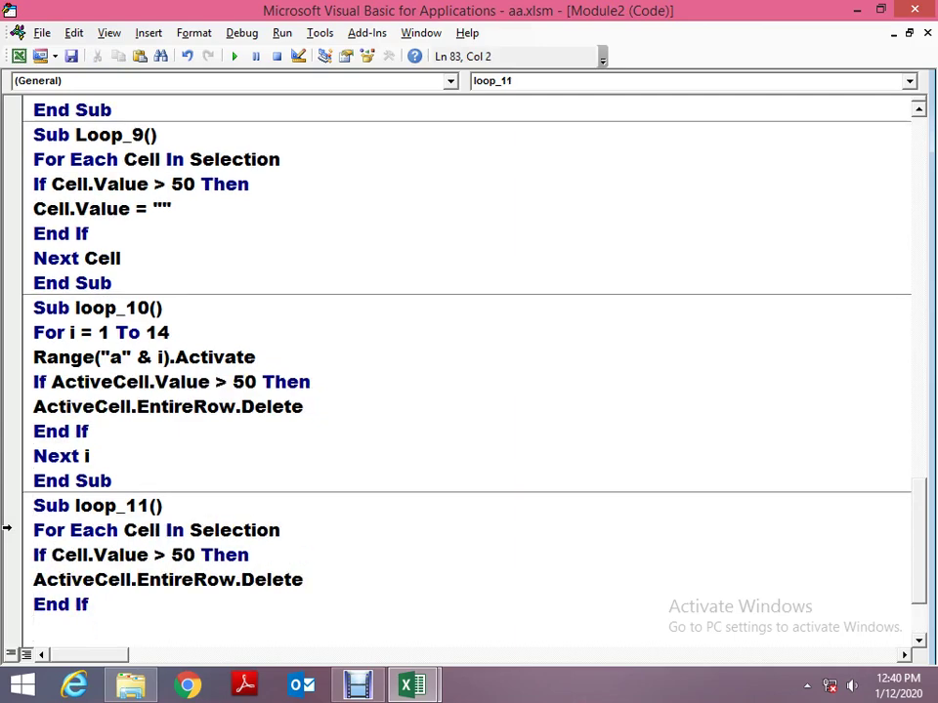
pyautogui.press('Left')
pyautogui.press('Delete')
pyautogui.press('Delete')
pyautogui.press('Delete')
pyautogui.press('Delete')
pyautogui.press('Delete')
pyautogui.press('Delete')
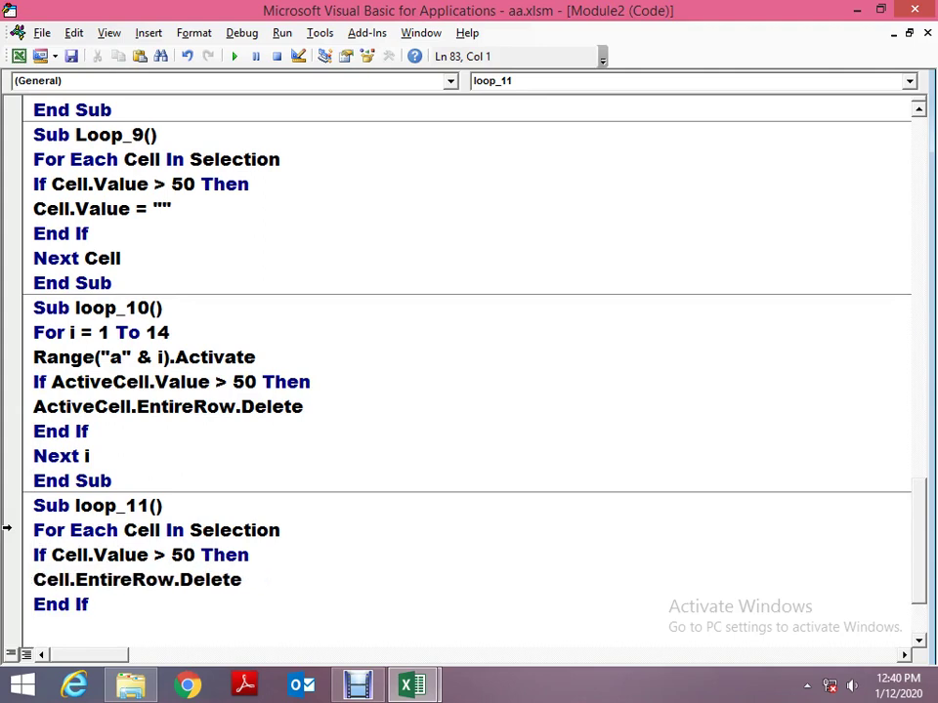
pyautogui.press('Down')
pyautogui.press('Up')
# Add 'x = cell.adress' and 'Range(x).Activate' lines at the start of the loop.
pyautogui.press('Up')
pyautogui.press('Up')
pyautogui.press('Down')
pyautogui.press('Return')
pyautogui.press('Return')
pyautogui.press('Up')
pyautogui.press('Up')
pyautogui.write('x ')
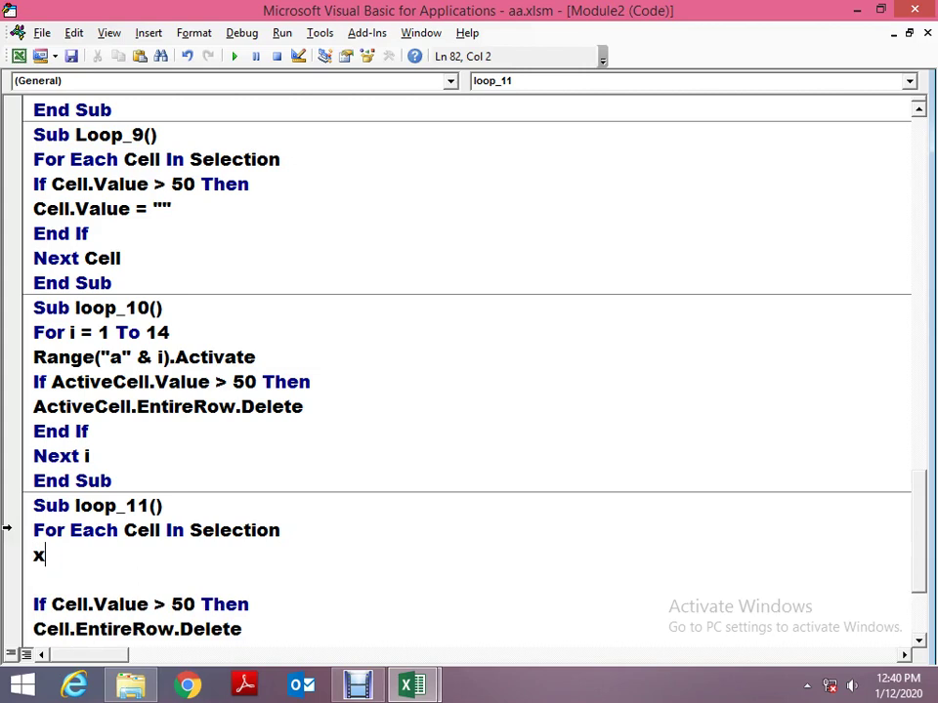
pyautogui.write('= cell.adr')
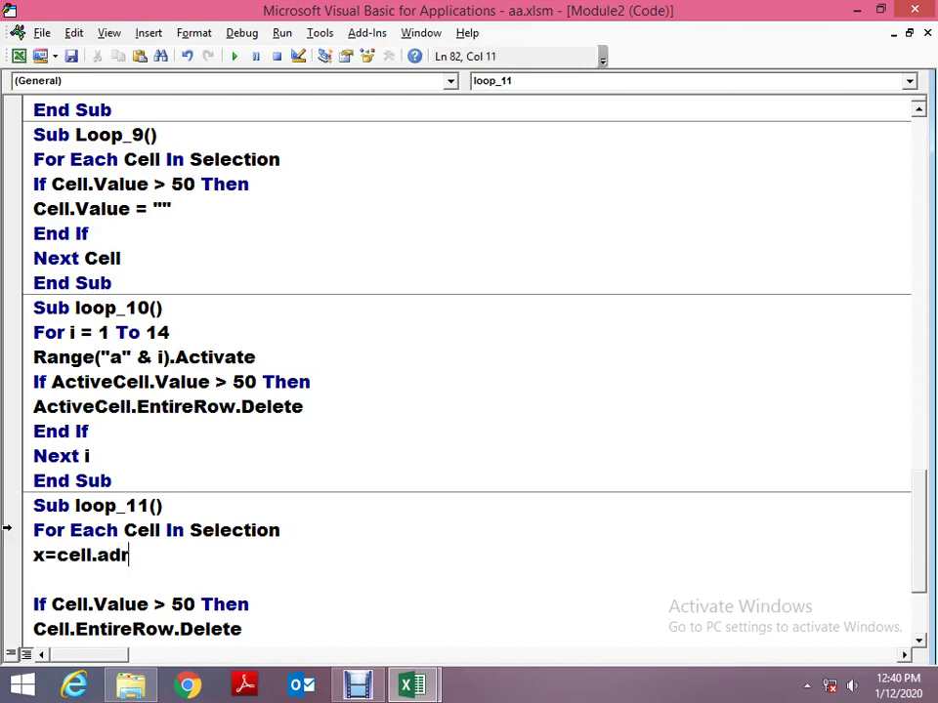
pyautogui.write('ess')
pyautogui.press('Return')
pyautogui.write('rang')
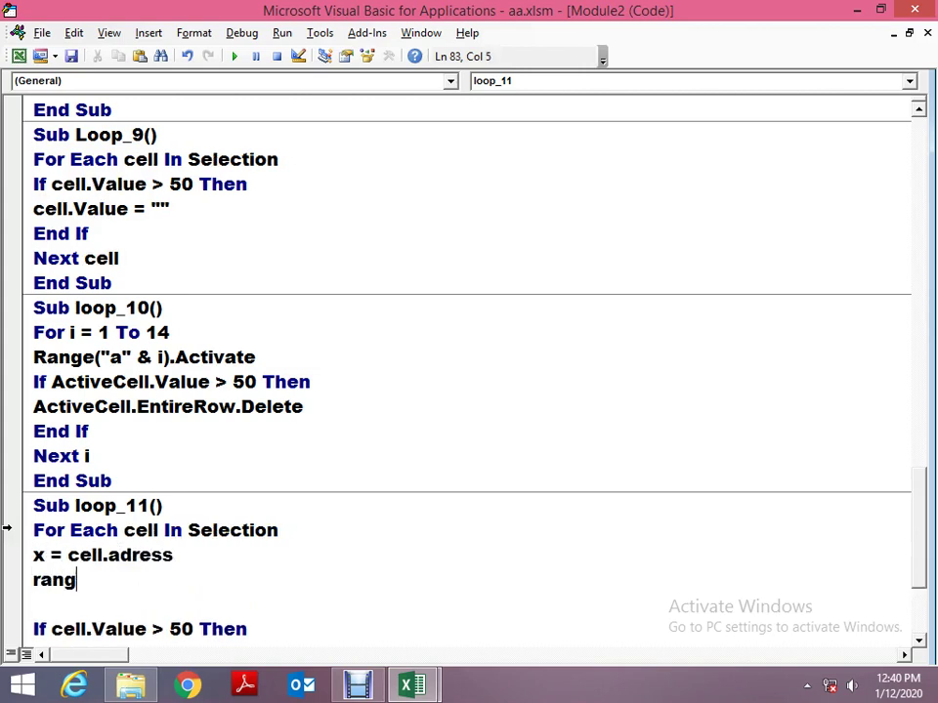
pyautogui.write('e(')
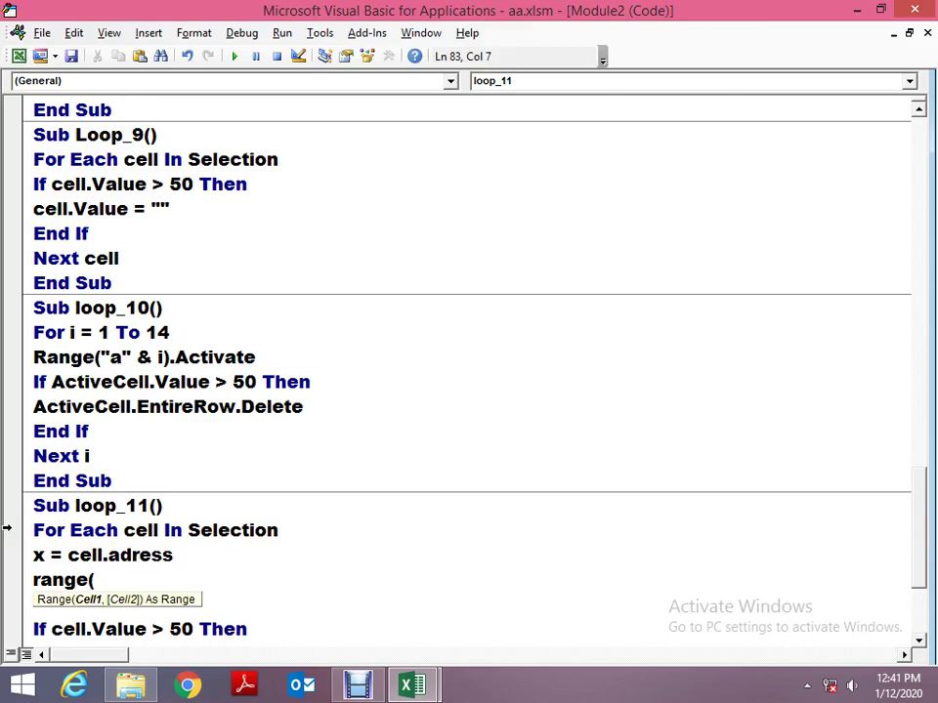
pyautogui.write('x).acti')
pyautogui.press('Tab')
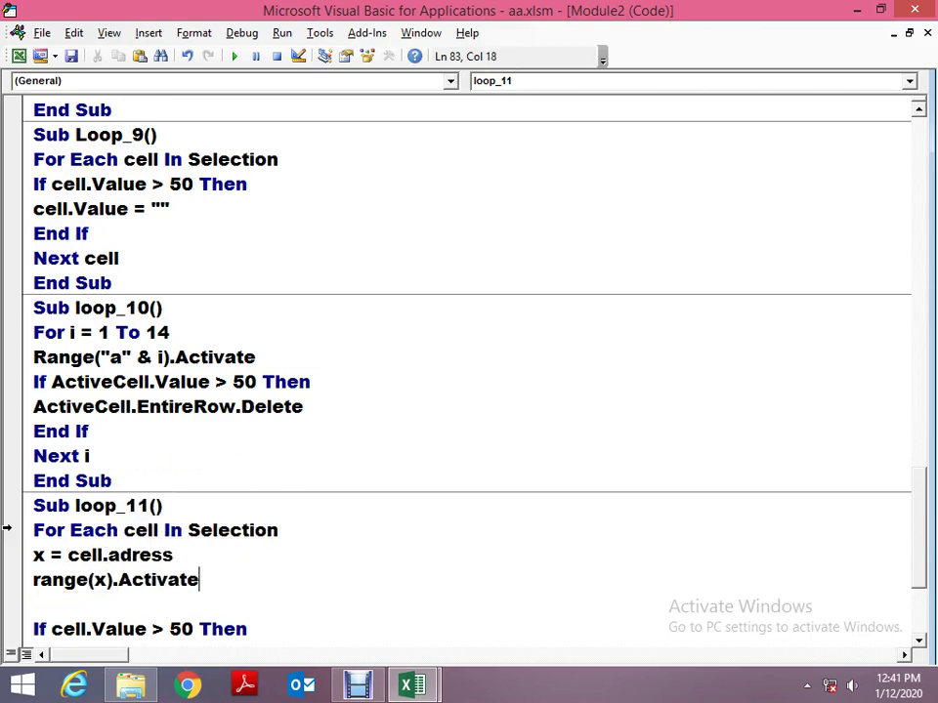
pyautogui.press('Return')
pyautogui.hotkey('alt', 'space')
pyautogui.press('Return')
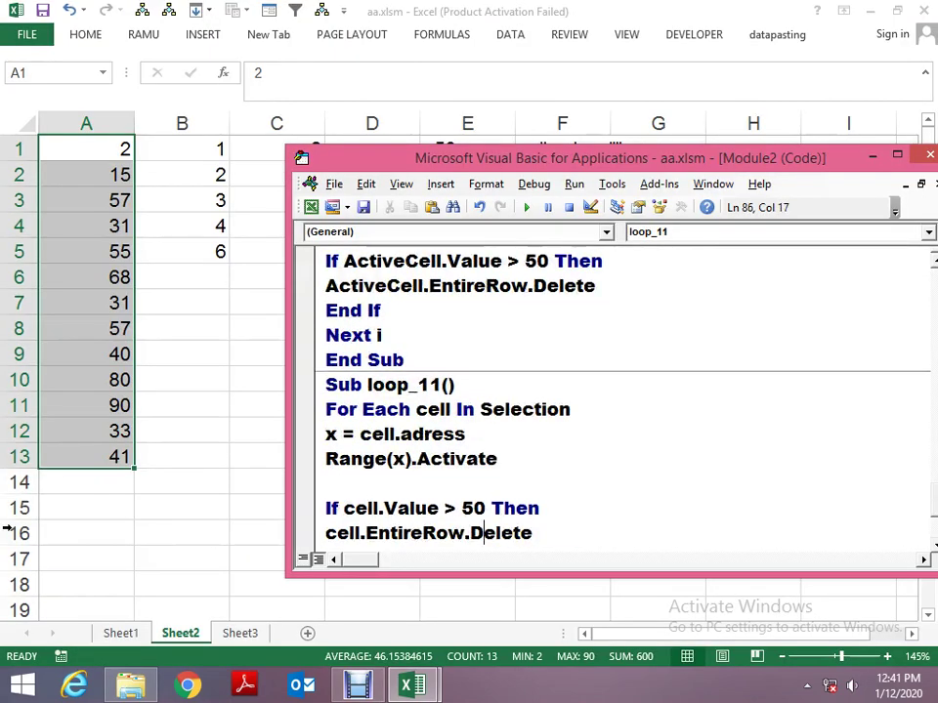
# Run and step loop_11 until run-time error 438 appears, then dismiss it.
pyautogui.press('F5')
pyautogui.hotkey('ctrl', 'End')
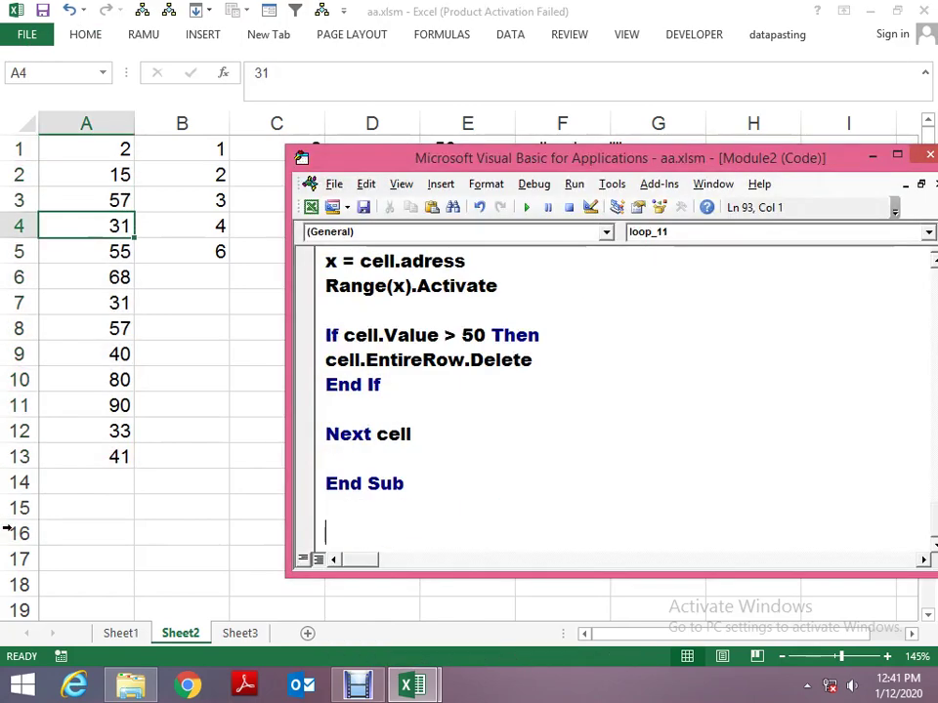
pyautogui.press('BackSpace')
pyautogui.press('F8')
pyautogui.press('F8')
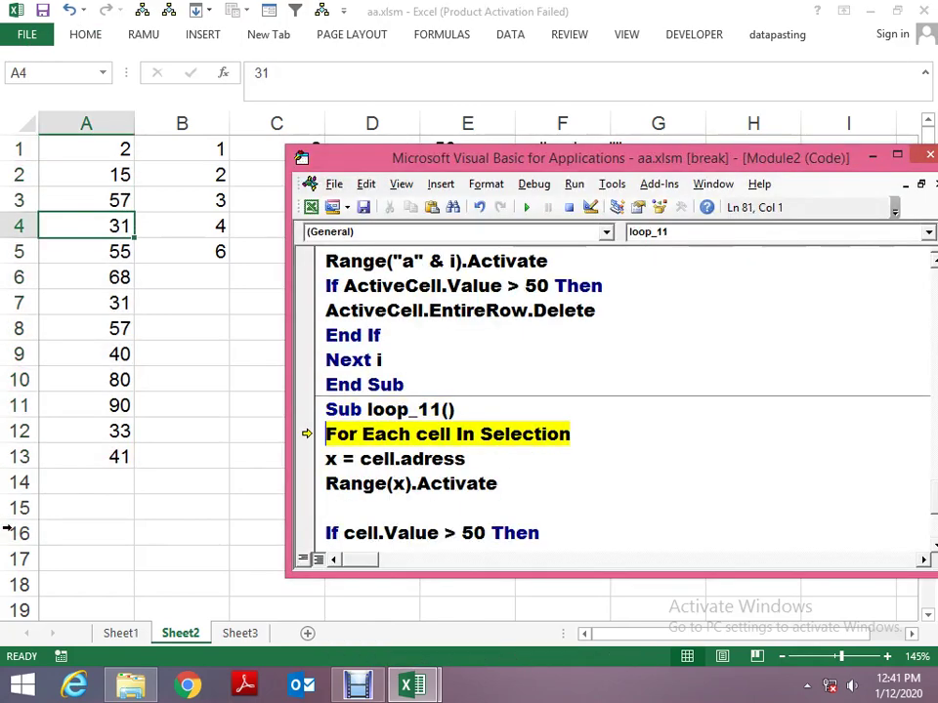
pyautogui.press('F8')
pyautogui.press('F8')
pyautogui.press('Return')
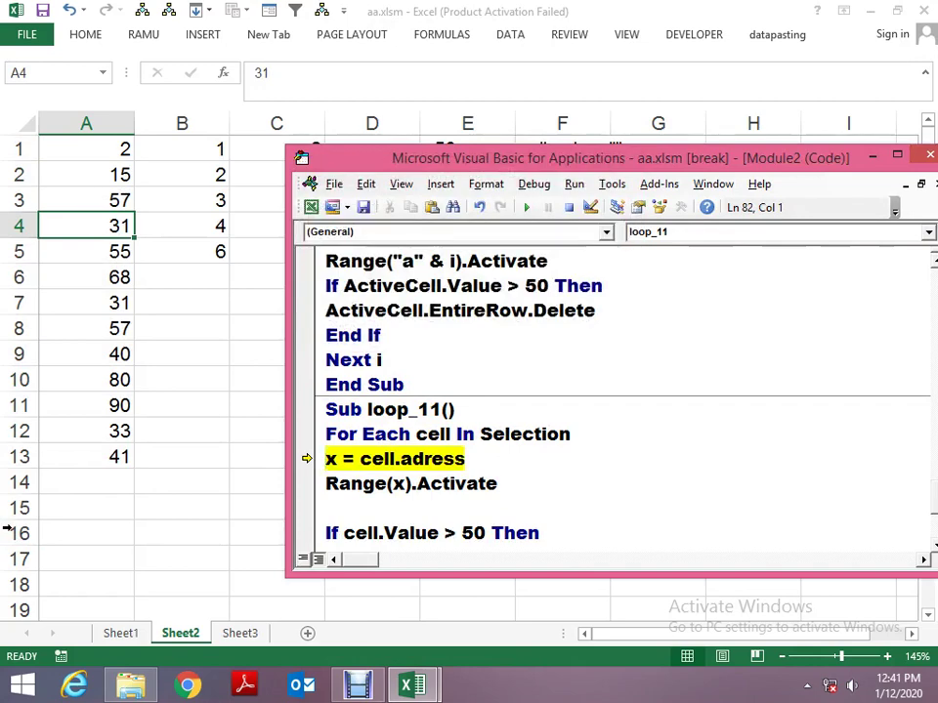
# Correct cell.adress to cell.Address, step loop_11 through End Sub, and return to Sheet2.
pyautogui.press('Right')
pyautogui.press('Right')
pyautogui.press('Right')
pyautogui.press('Right')
pyautogui.press('Right')
pyautogui.press('Right')
pyautogui.press('Right')
pyautogui.press('Right')
pyautogui.press('Right')
pyautogui.press('Right')
pyautogui.write('d')
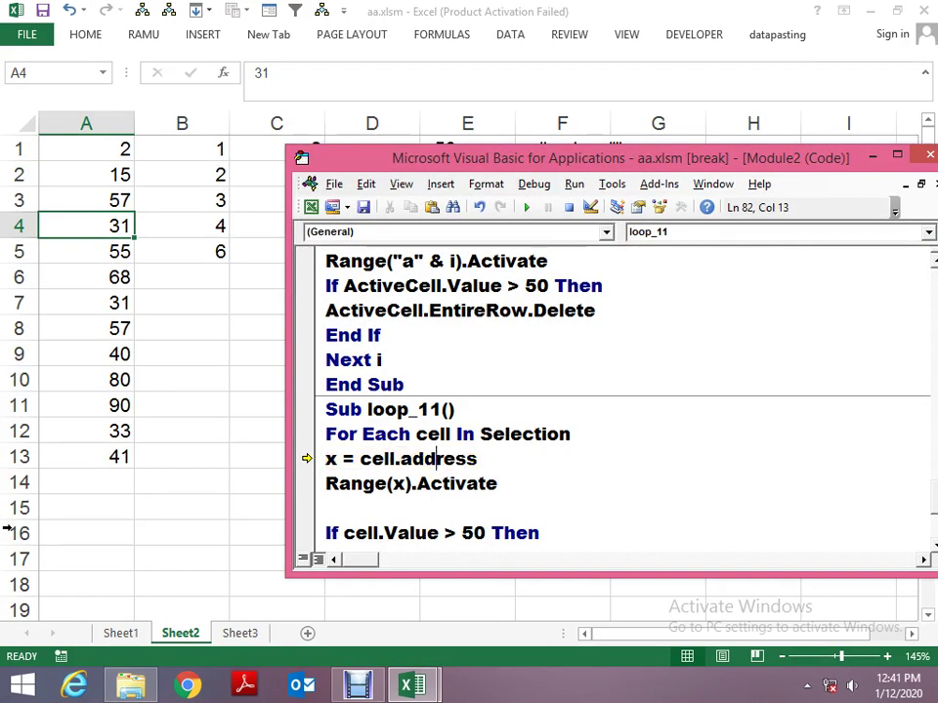
pyautogui.press('Up')
pyautogui.press('F8')
pyautogui.press('F8')
pyautogui.press('F8')
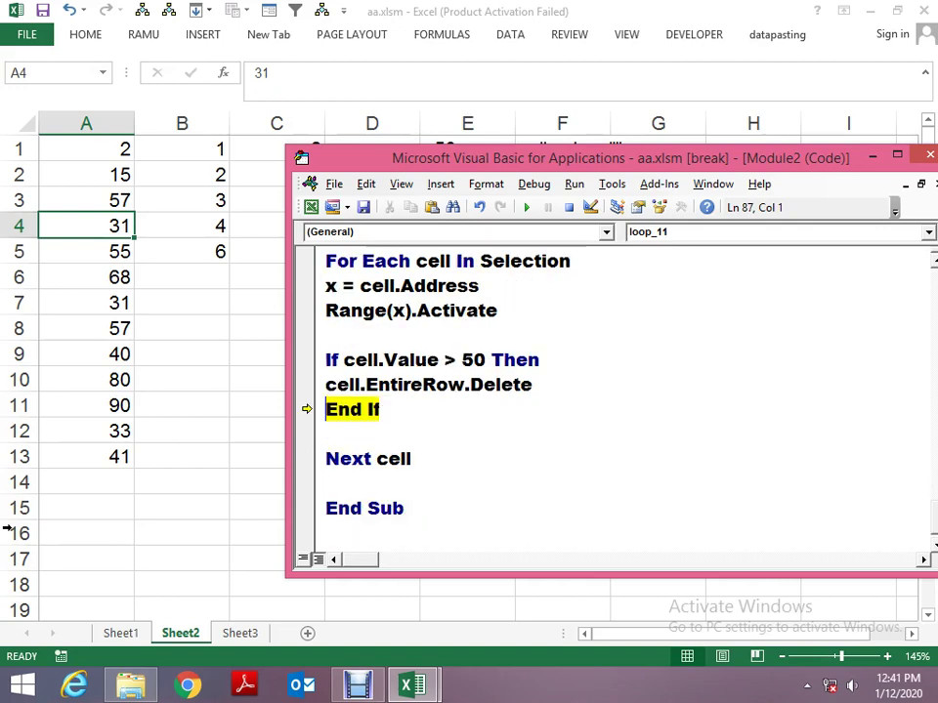
pyautogui.press('F8')
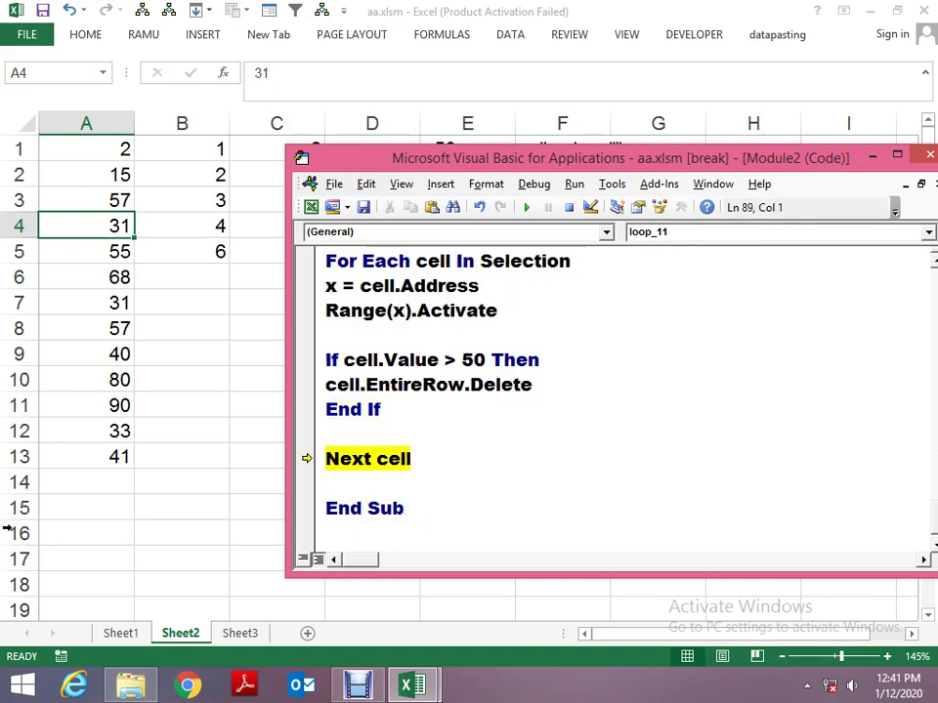
pyautogui.press('F8')
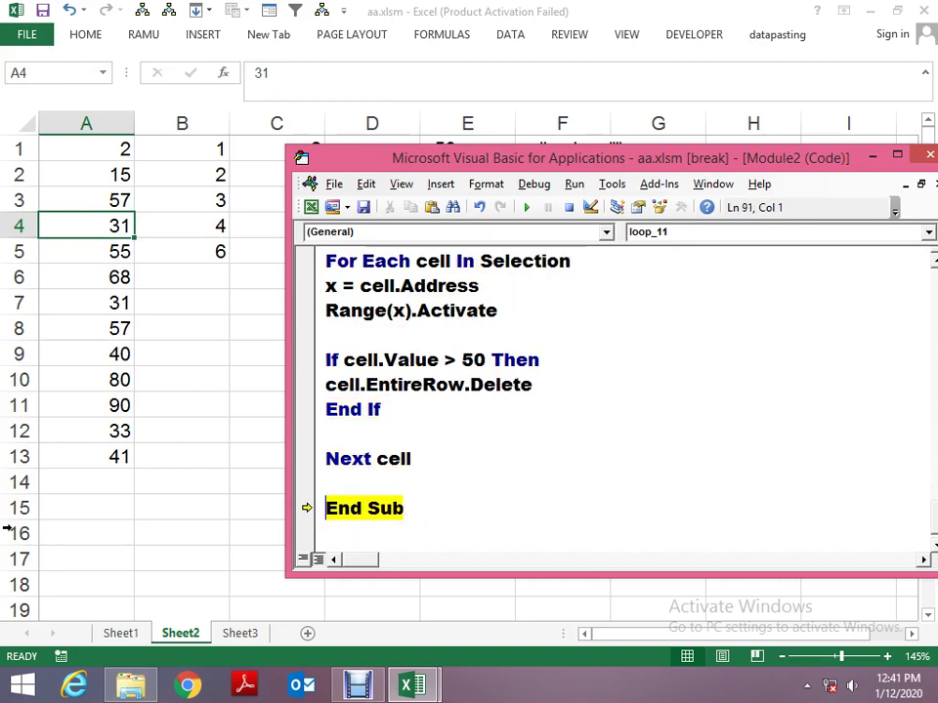
pyautogui.press('F8')
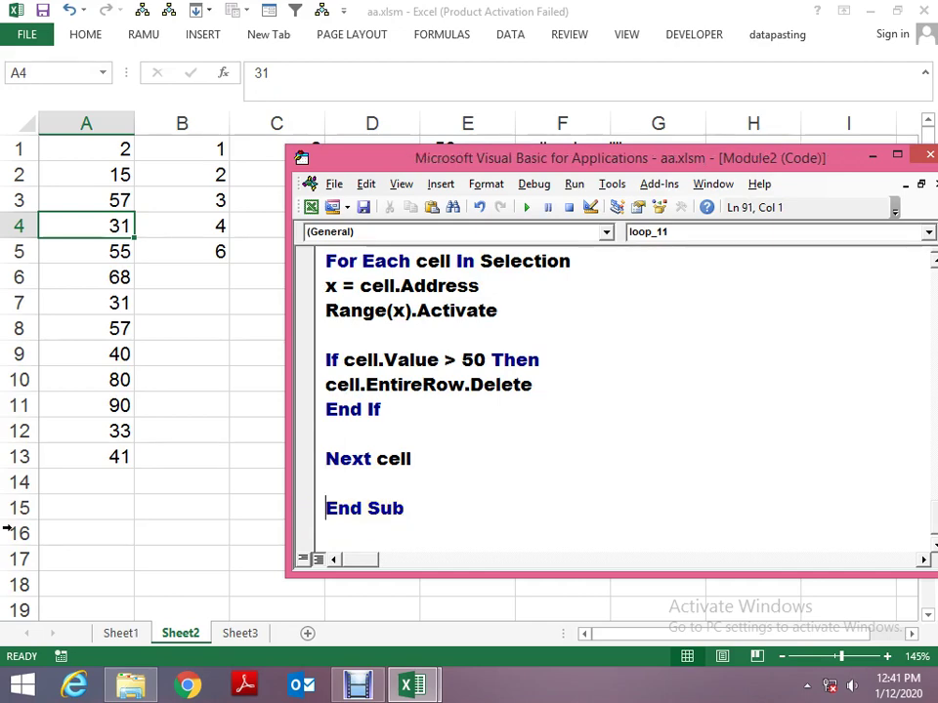
pyautogui.press('Up')
pyautogui.press('Up')
pyautogui.press('Up')
pyautogui.press('Up')
pyautogui.hotkey('alt', 'F11')
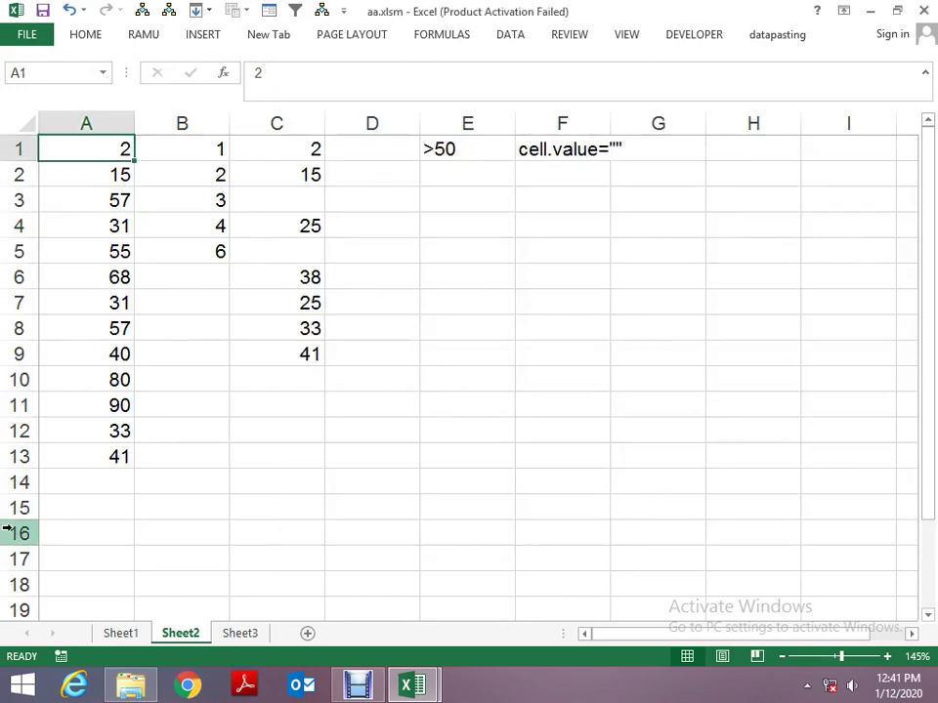
# Copy Sheet1's G1:G14 values into Sheet2 from A1, then reopen the loop_11 code.
pyautogui.hotkey('ctrl', 'shift', 'Down')
pyautogui.hotkey('alt', 'F11')
pyautogui.hotkey('alt', 'F11')
pyautogui.hotkey('ctrl', 'Down')
pyautogui.press('Down')
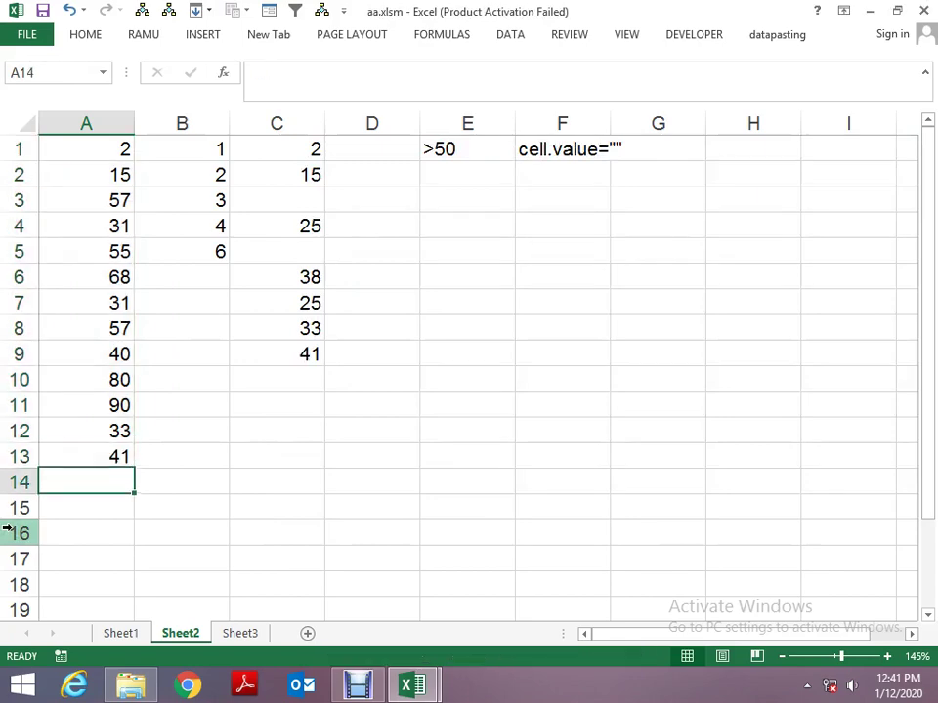
pyautogui.hotkey('ctrl', 'pageup')
pyautogui.hotkey('ctrl', 'c')
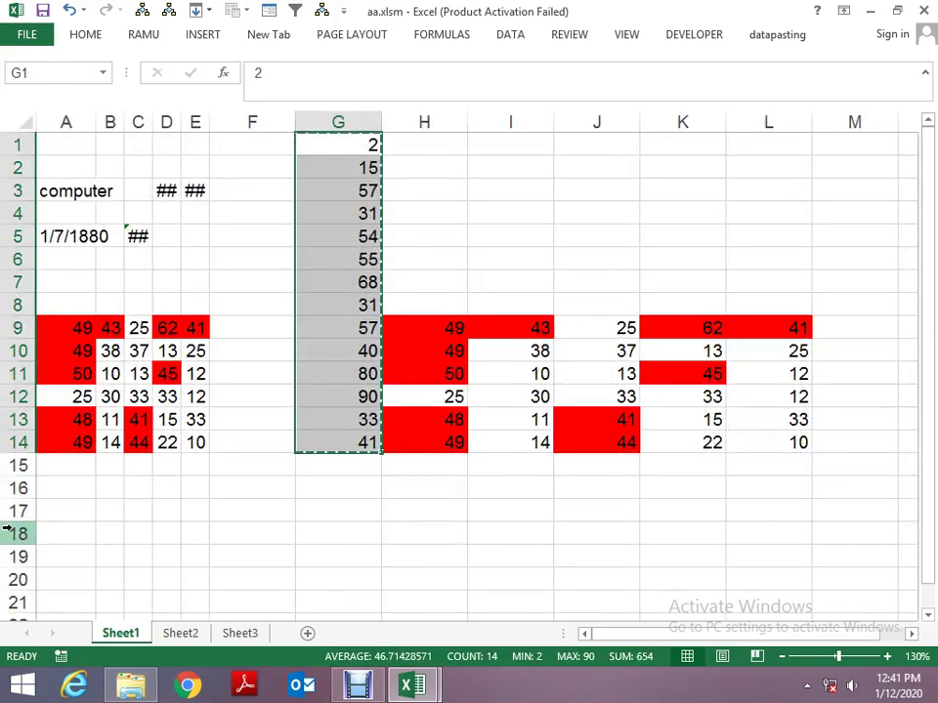
pyautogui.hotkey('ctrl', 'pagedown')
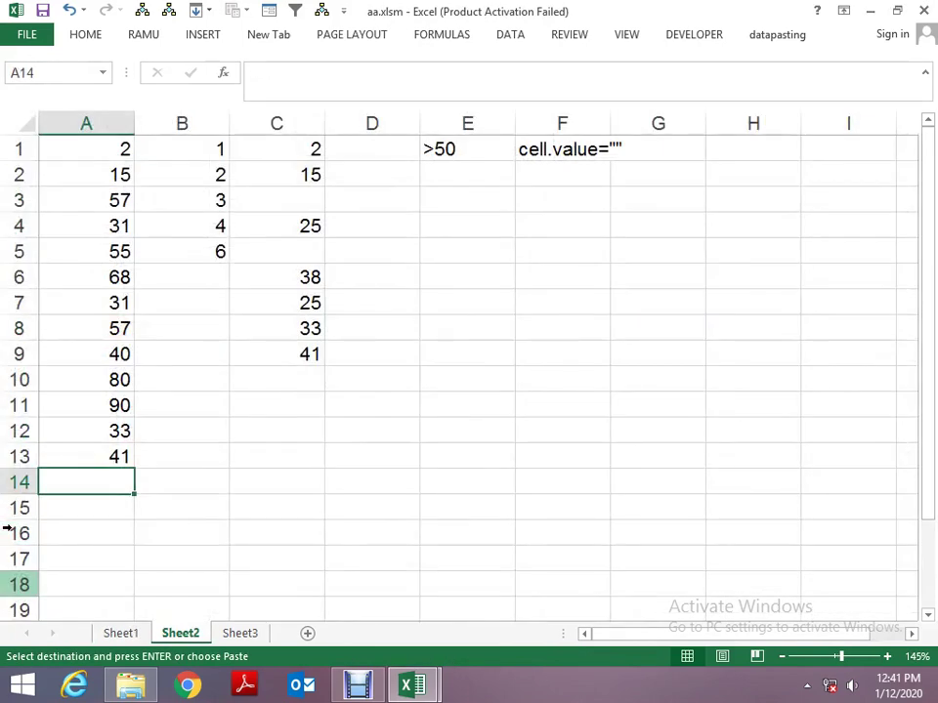
pyautogui.hotkey('ctrl', 'Home')
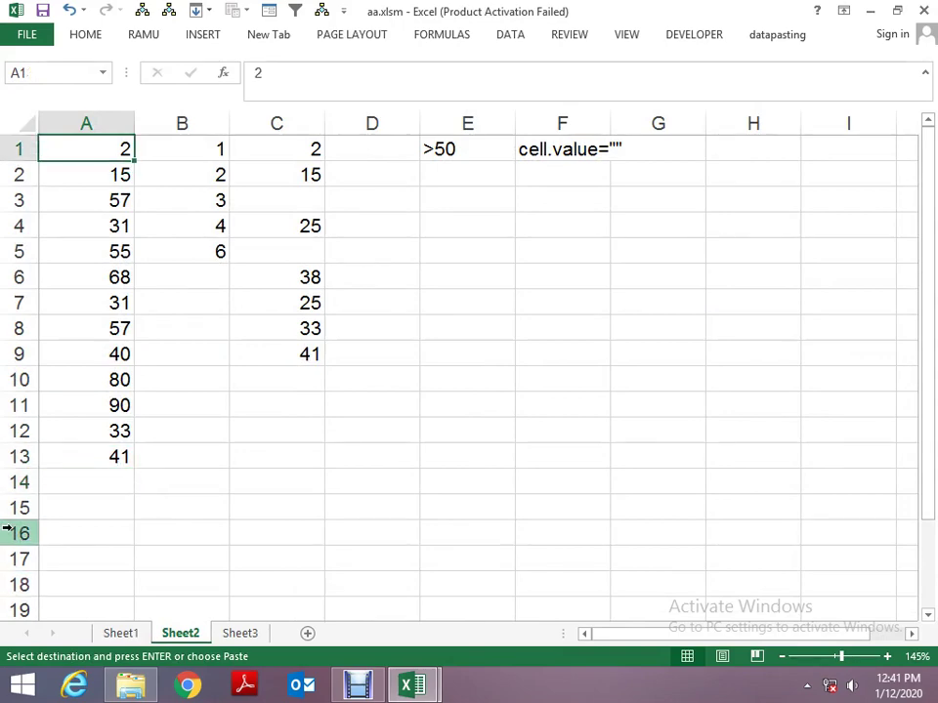
pyautogui.hotkey('ctrl', 'v')
pyautogui.hotkey('alt', 'F11')
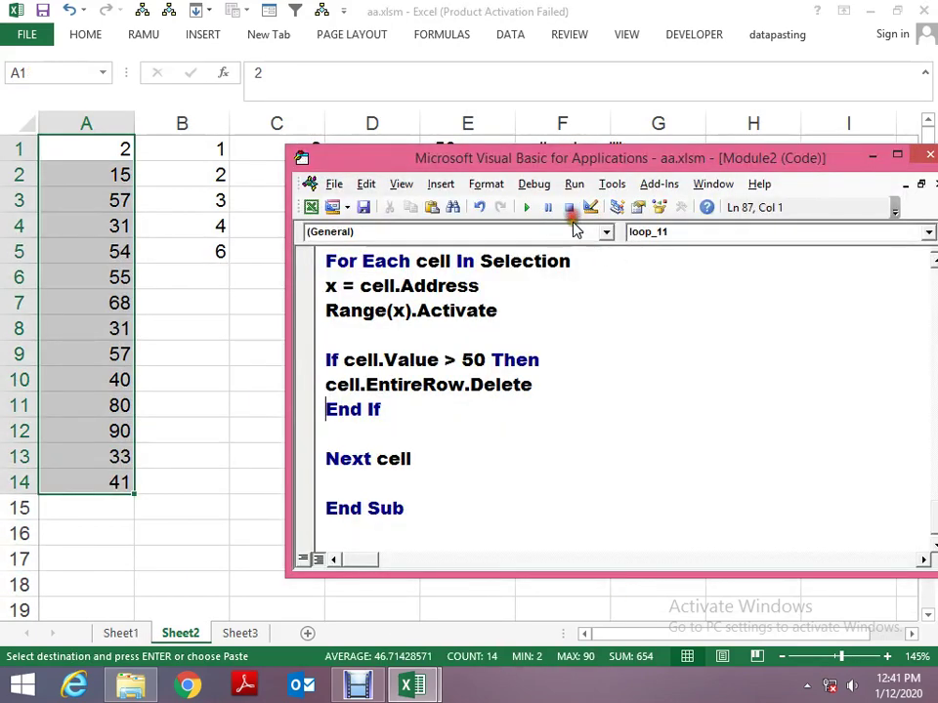
# Begin stepping loop_11, glancing at the worksheet between steps.
pyautogui.press('F8')
pyautogui.press('F8')
pyautogui.press('F8')
pyautogui.press('F8')
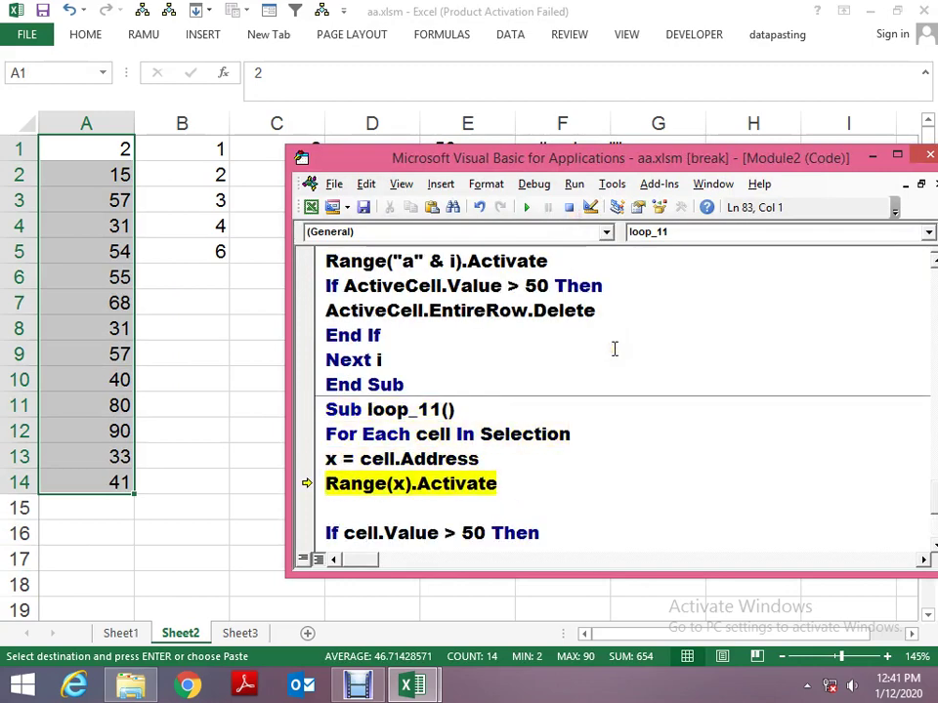
pyautogui.hotkey('alt', 'F11')
pyautogui.hotkey('alt', 'F11')
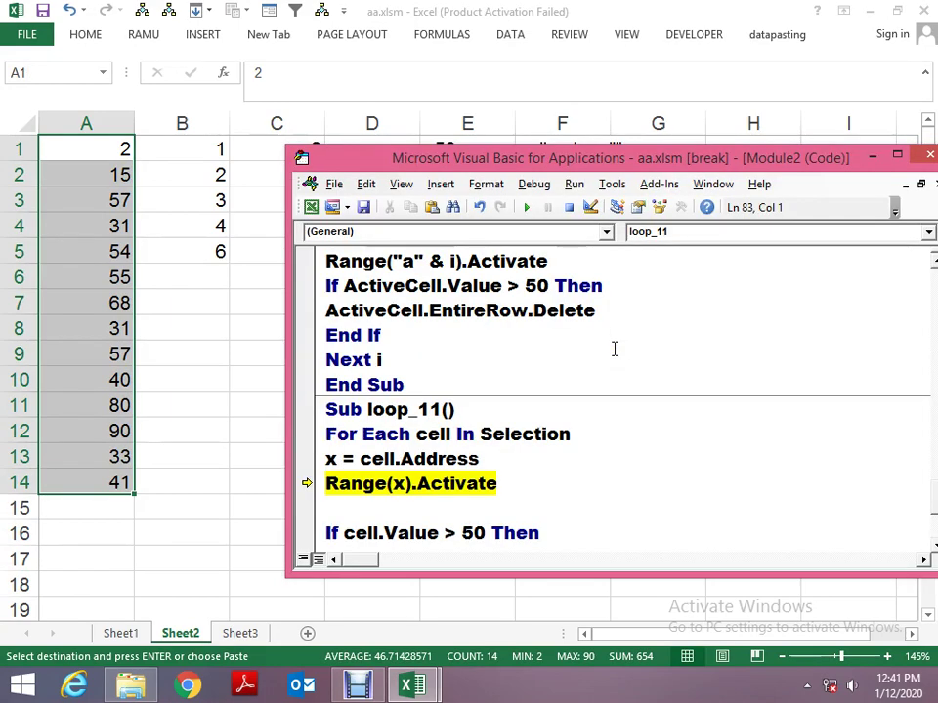
pyautogui.press('F8')
pyautogui.press('F8')
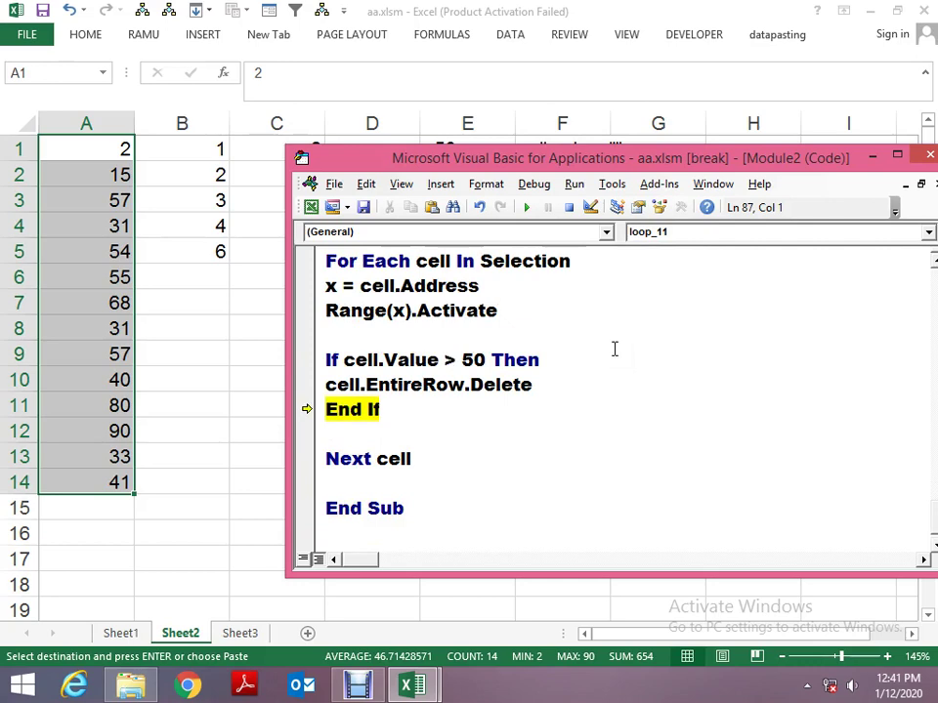
pyautogui.press('F8')
pyautogui.press('F8')
pyautogui.press('F8')
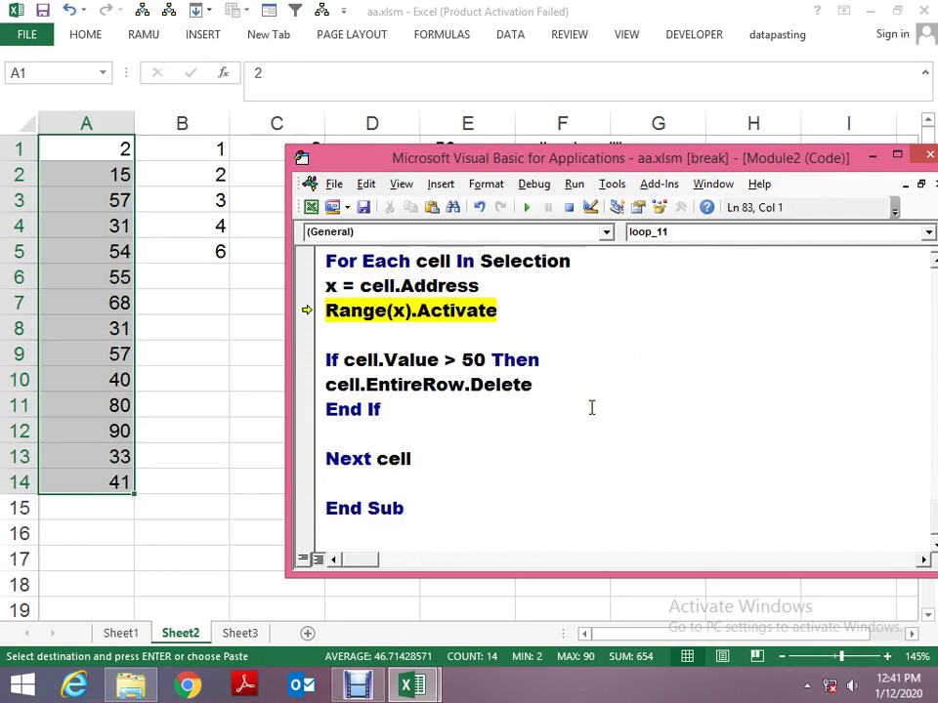
# Comment out Range(x).Activate and step on as rows over 50 are deleted, leaving 55 and 90.
pyautogui.write("'")
pyautogui.press('Up')
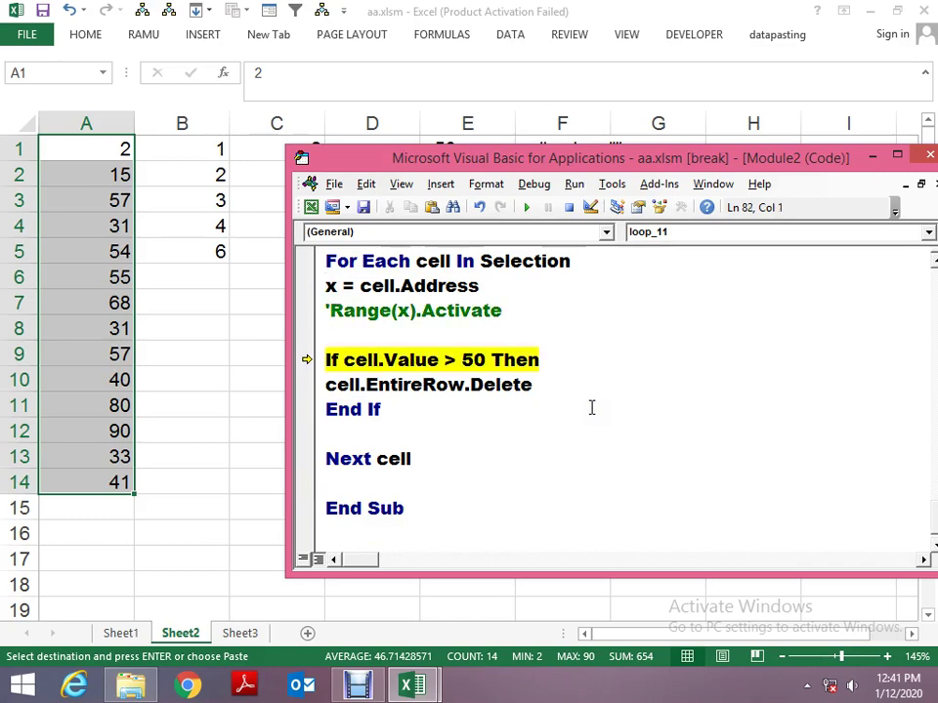
pyautogui.press('F8')
pyautogui.press('F8')
pyautogui.press('F8')
pyautogui.press('F8')
pyautogui.press('F8')
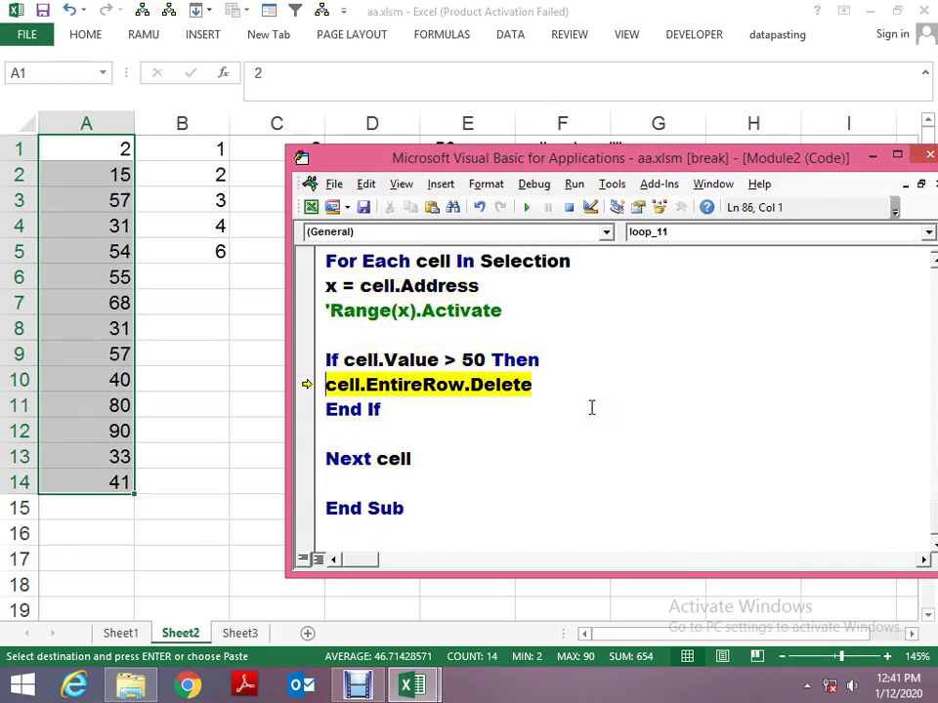
pyautogui.press('F8')
pyautogui.press('F8')
pyautogui.press('F8')
pyautogui.press('F8')
pyautogui.press('F8')
pyautogui.press('F8')
pyautogui.press('F8')
pyautogui.press('F8')
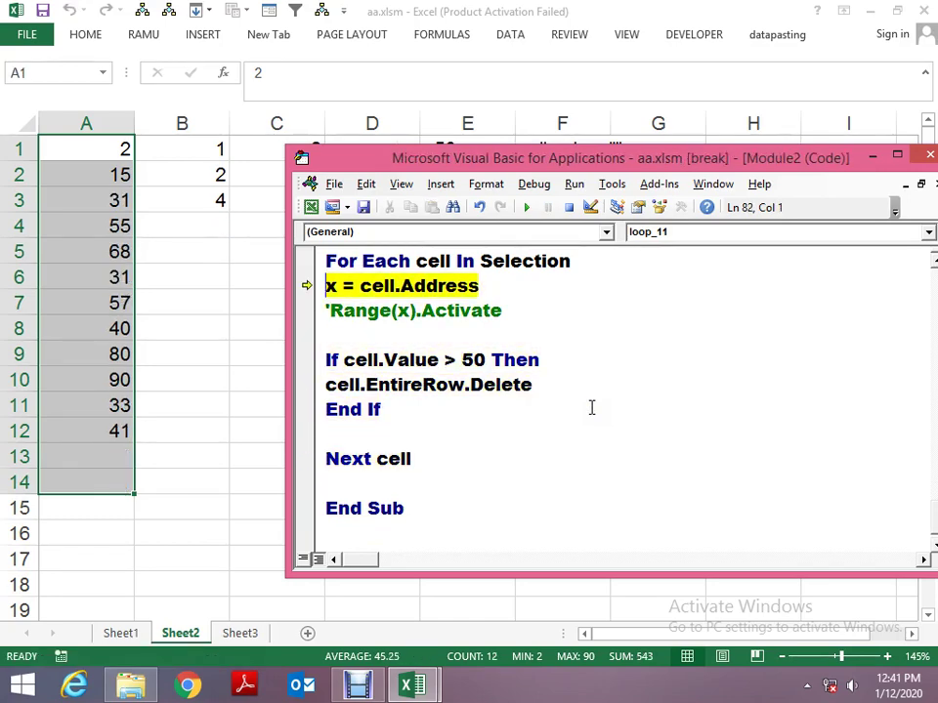
pyautogui.press('F8')
pyautogui.press('F8')
pyautogui.press('F8')
pyautogui.press('F8')
pyautogui.press('F8')
pyautogui.press('F8')
pyautogui.press('F8')
pyautogui.press('F8')
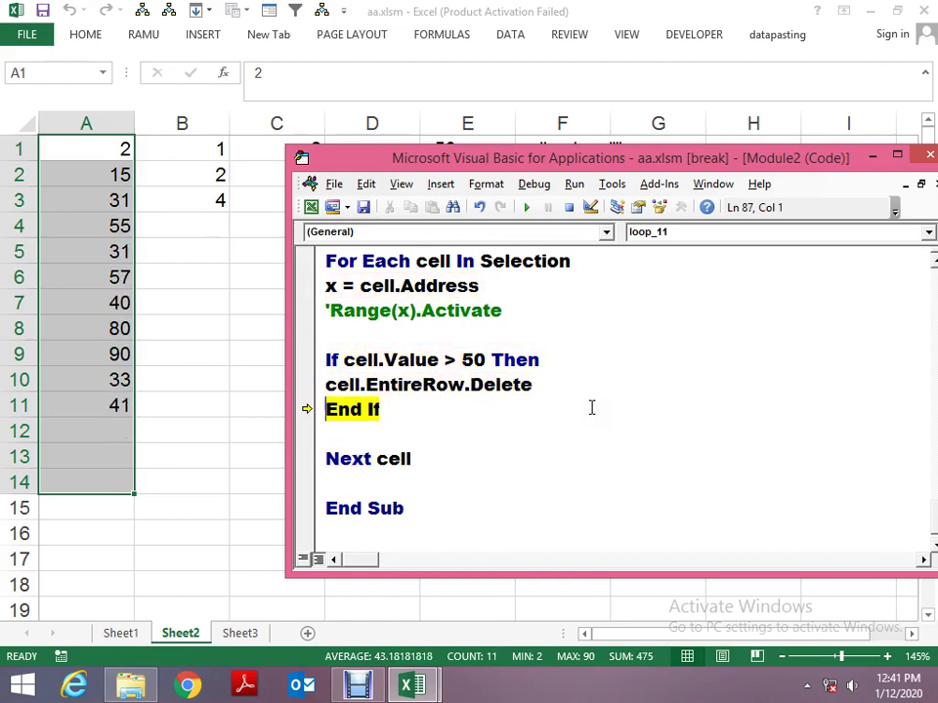
pyautogui.press('F8')
pyautogui.press('F8')
pyautogui.press('F8')
pyautogui.press('F8')
pyautogui.press('F8')
pyautogui.press('F8')
pyautogui.press('F8')
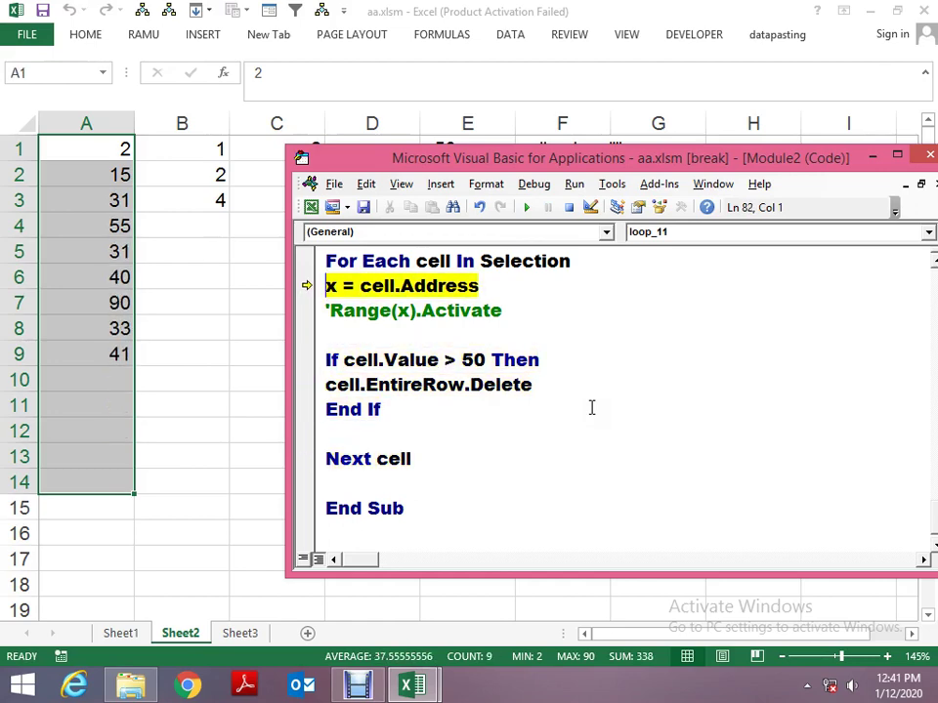
pyautogui.press('F8')
pyautogui.press('F8')
pyautogui.press('F8')
pyautogui.press('F8')
# Let loop_11 finish and inspect the remaining values in Sheet2's column A.
pyautogui.press('F5')
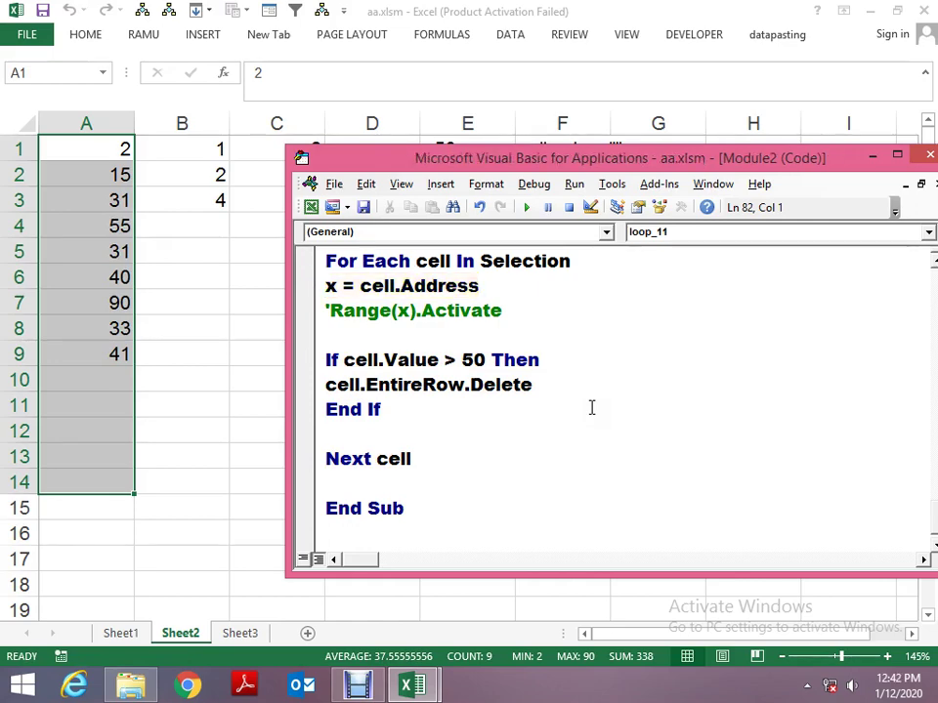
pyautogui.hotkey('alt', 'F11')
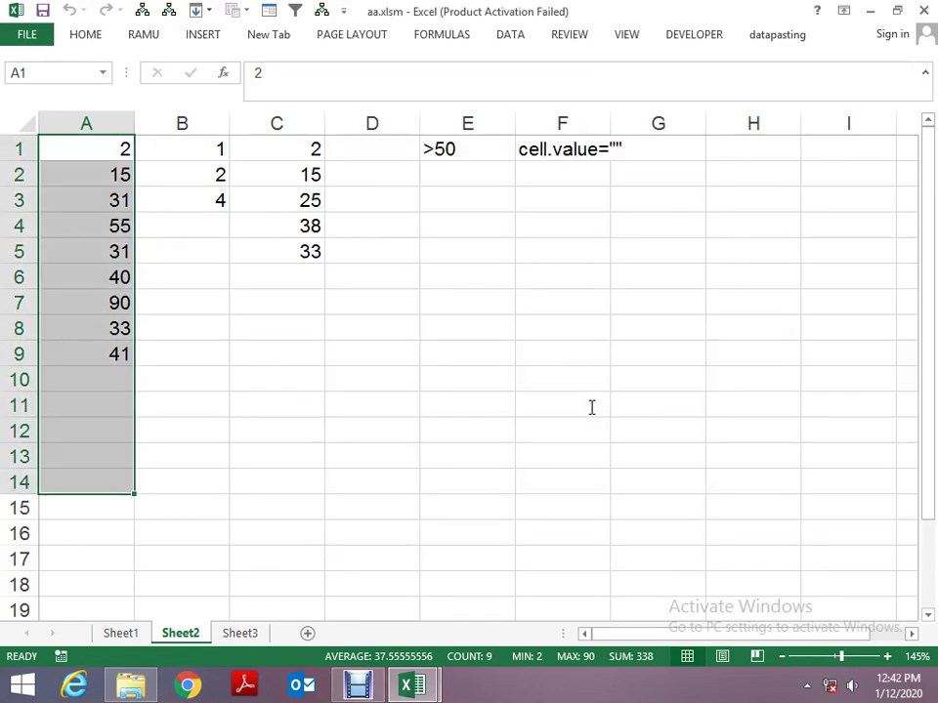
pyautogui.press('Up')
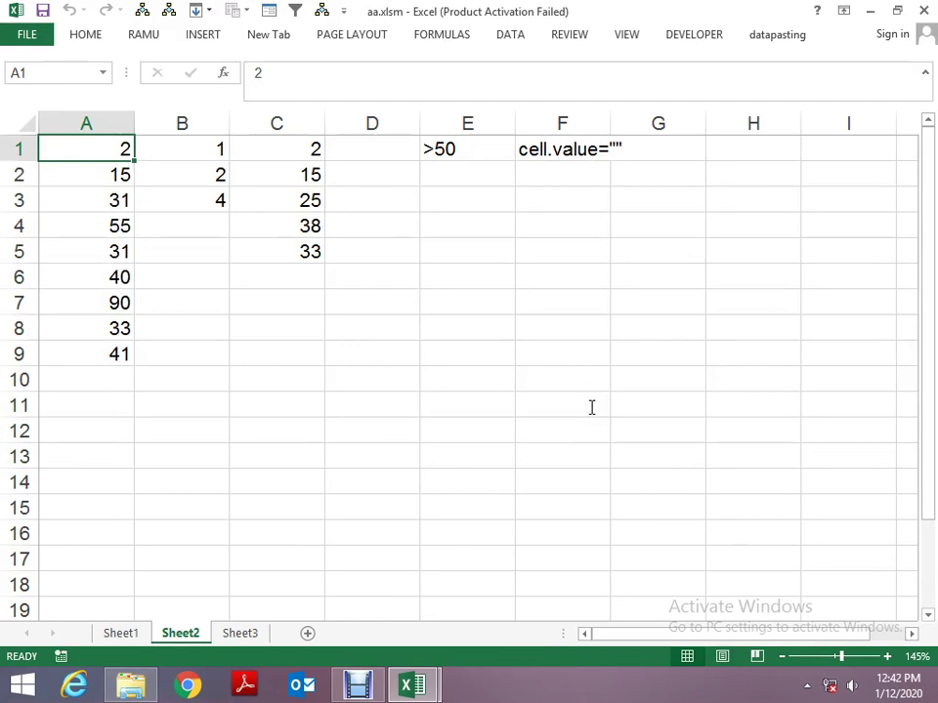
pyautogui.press('Down')
pyautogui.press('Down')
pyautogui.press('Down')
pyautogui.press('Down')
pyautogui.press('Up')
# Paste Sheet1's column G values back into Sheet2 from A1 and return to the code.
pyautogui.hotkey('ctrl', 'pageup')
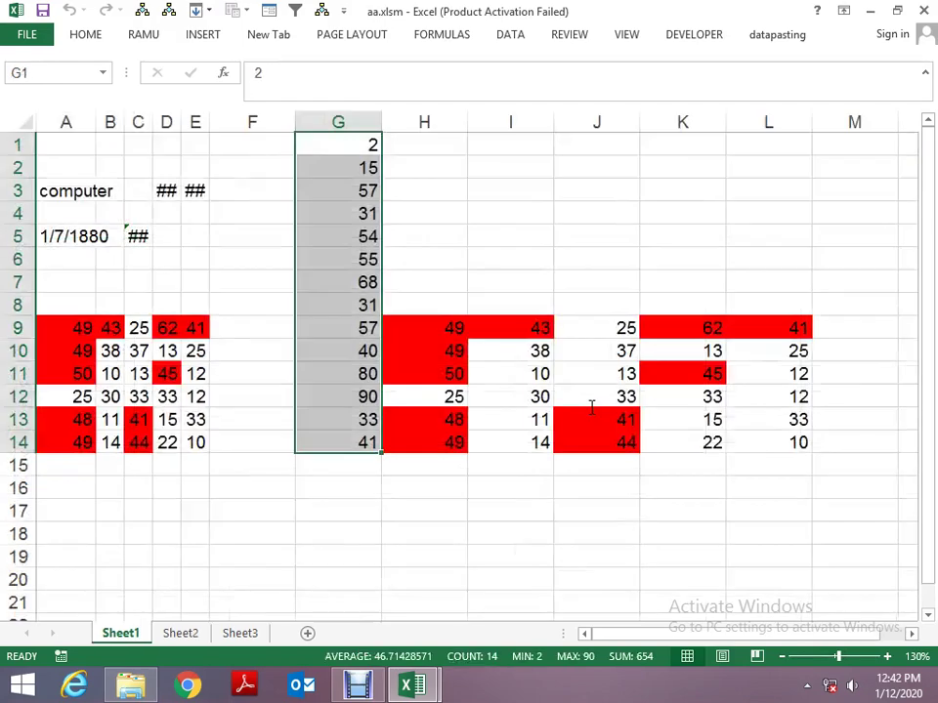
pyautogui.hotkey('ctrl', 'c')
pyautogui.hotkey('ctrl', 'pagedown')
pyautogui.press('Up')
pyautogui.press('Up')
pyautogui.press('Up')
pyautogui.hotkey('ctrl', 'v')
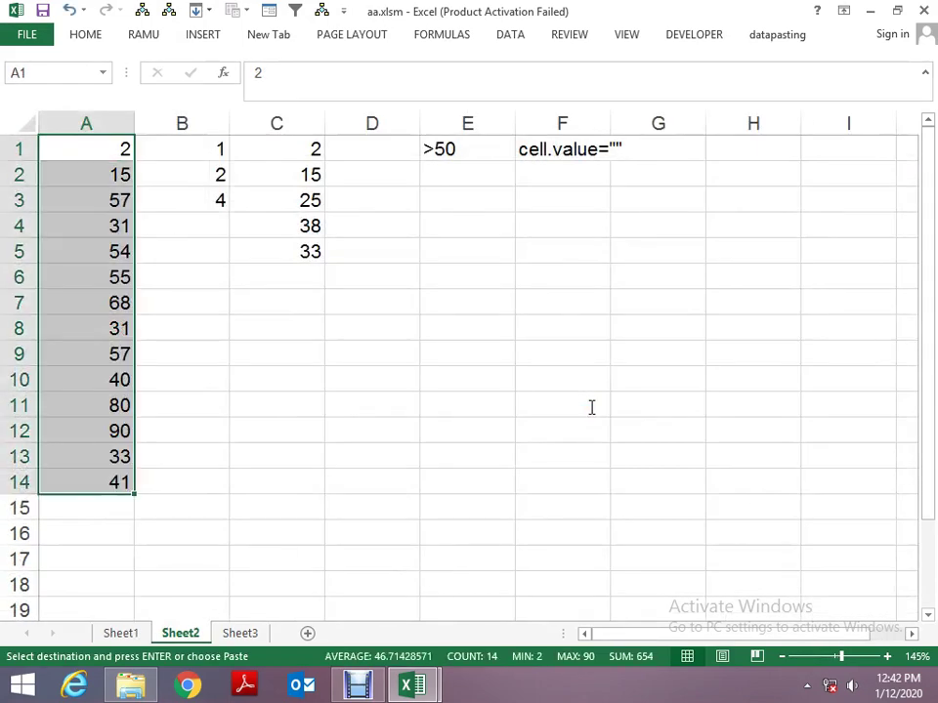
pyautogui.hotkey('alt', 'F11')
# Maximize the code editor and remove the blank lines inside loop_11.
pyautogui.press('Down')
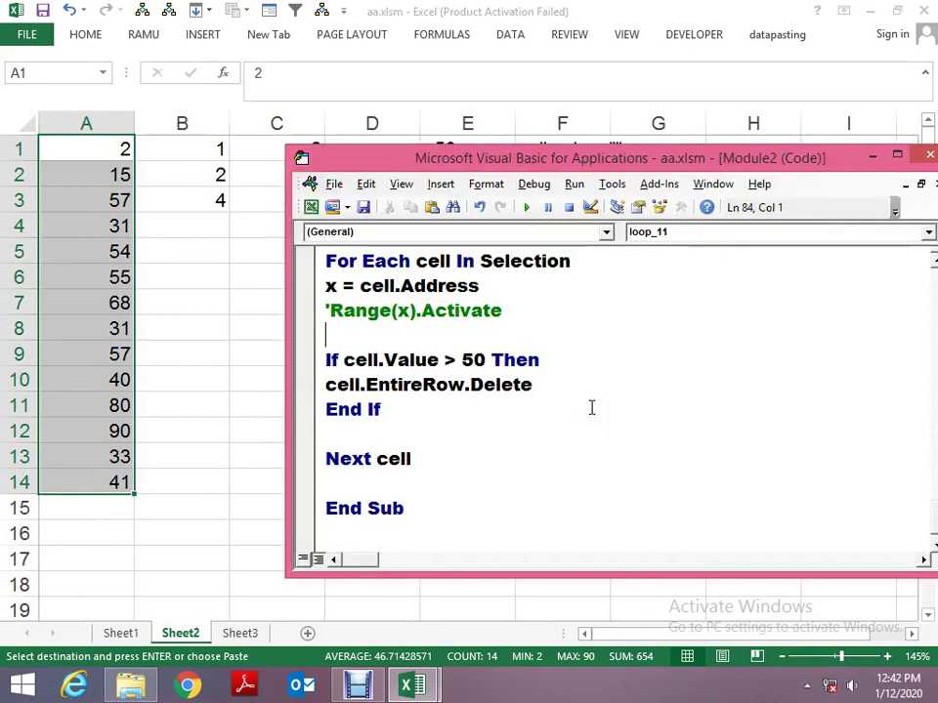
pyautogui.press('Delete')
pyautogui.press('super+Up')
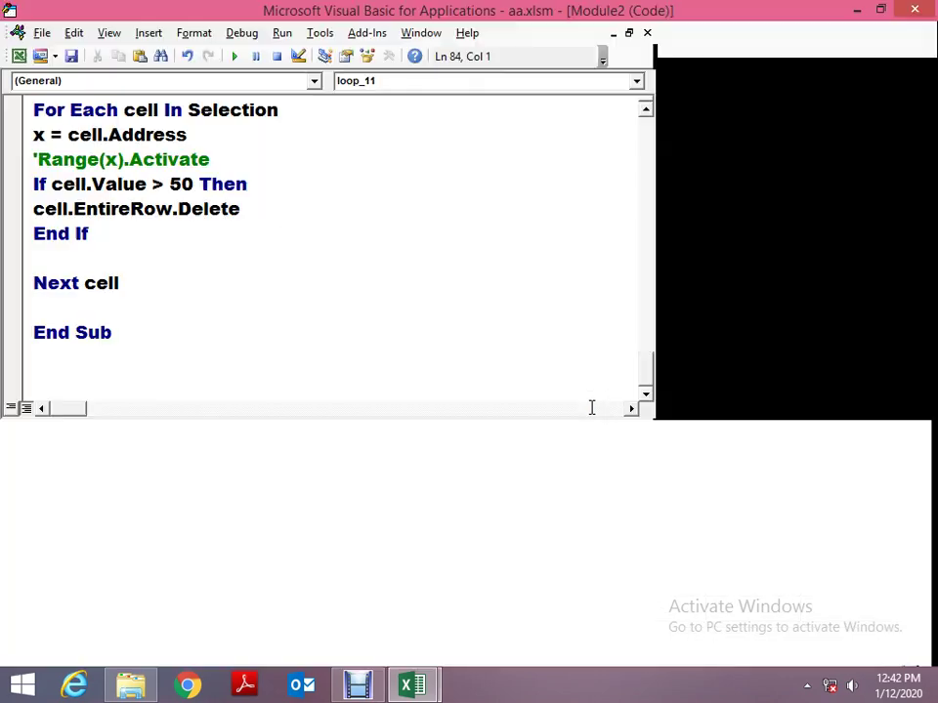
pyautogui.press('Down')
pyautogui.press('Down')
pyautogui.press('Down')
pyautogui.press('Down')
pyautogui.press('Down')
pyautogui.press('Up')
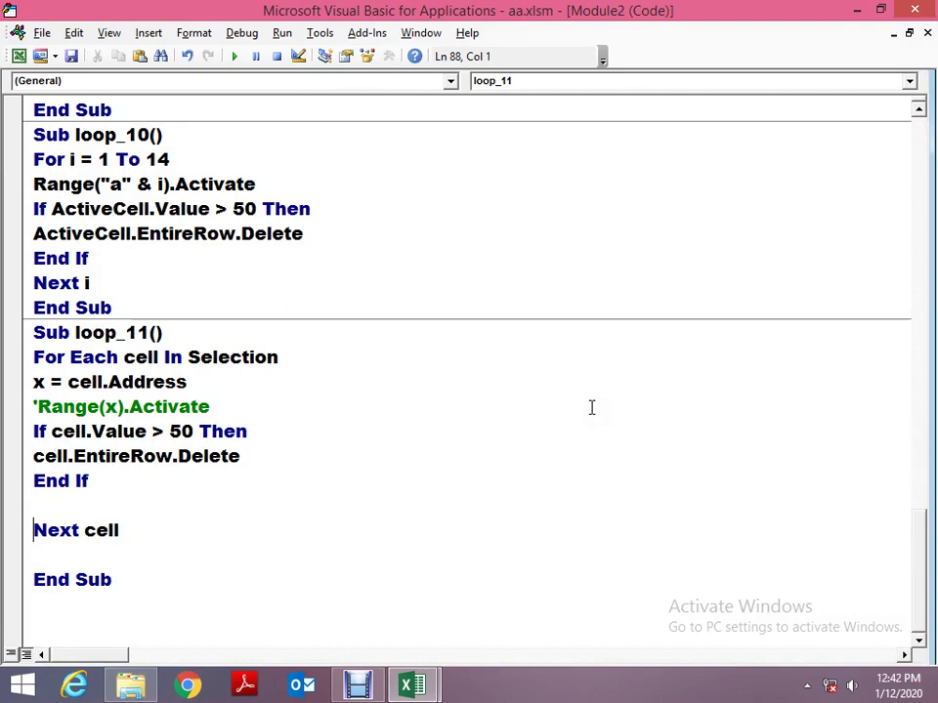
pyautogui.press('Up')
pyautogui.press('Delete')
pyautogui.press('Down')
pyautogui.press('Delete')
pyautogui.press('Down')
pyautogui.press('Down')
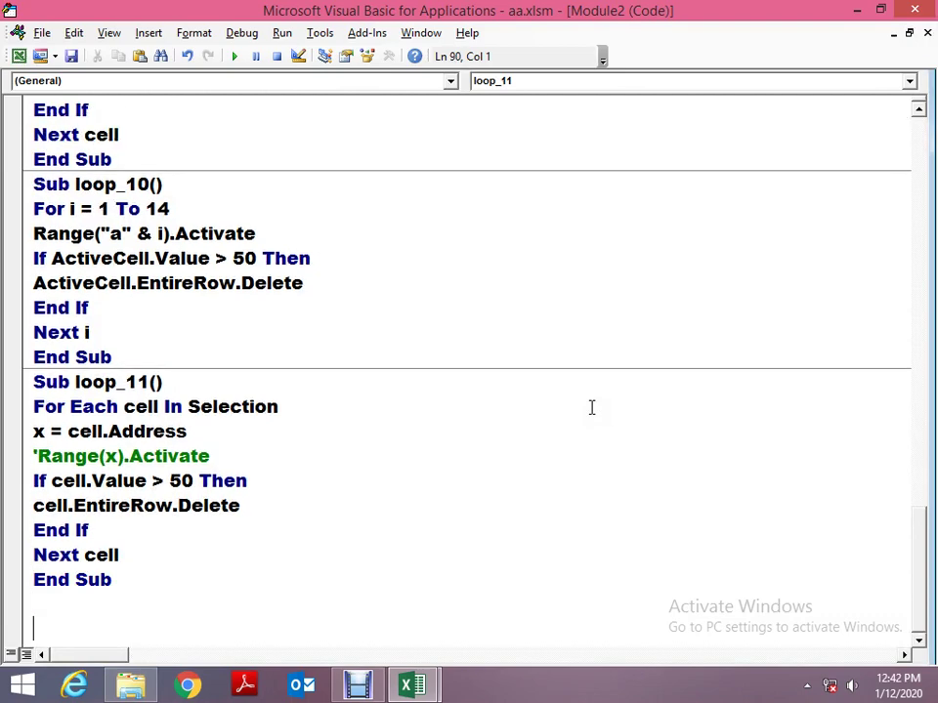
pyautogui.press('Up')
# Declare a new Sub LOOp_12() below loop_11.
pyautogui.write('su')
pyautogui.press('BackSpace')
pyautogui.write('b L')
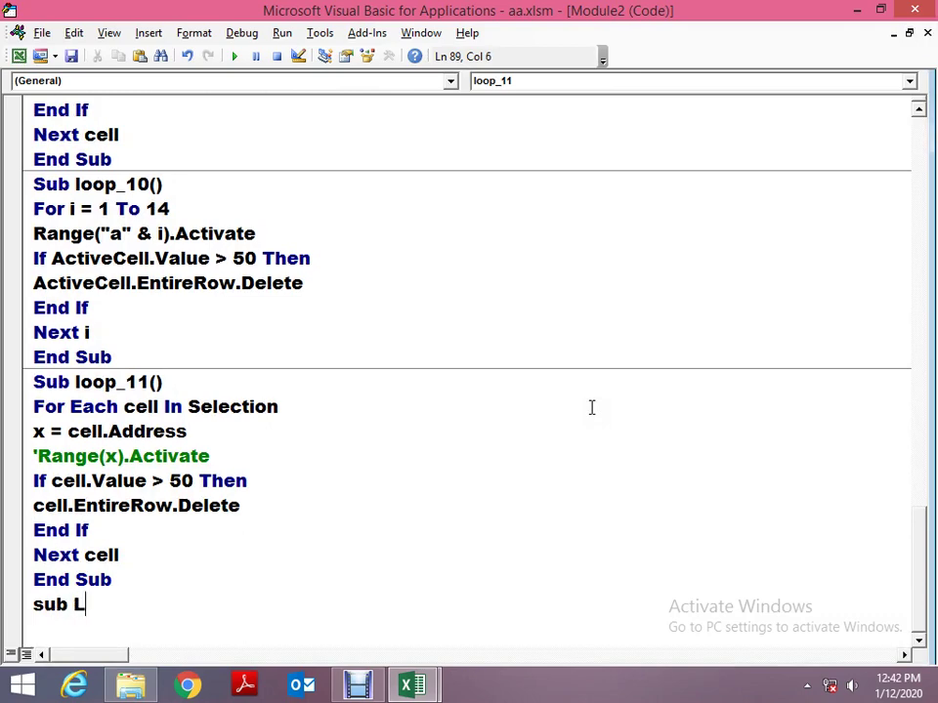
pyautogui.write('OOp_')
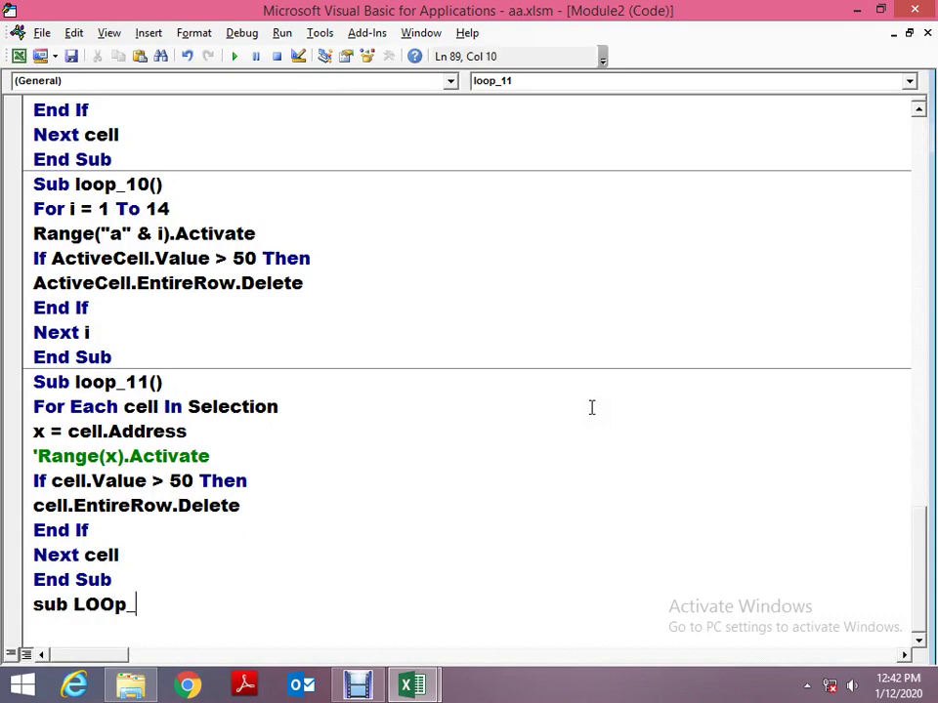
pyautogui.write('12')
pyautogui.press('Return')
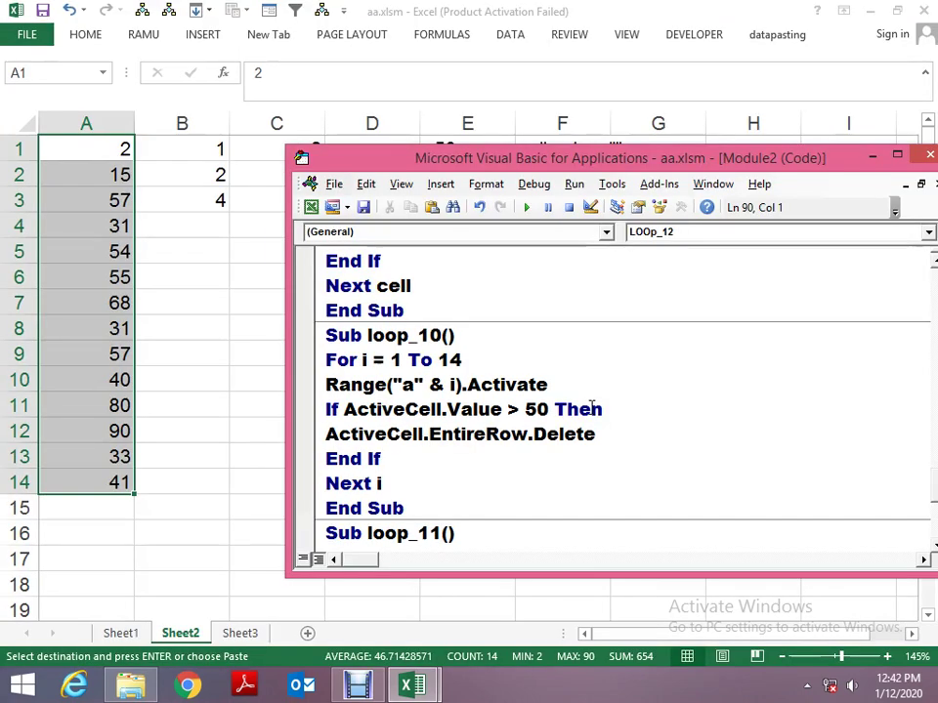
pyautogui.press('Up')
pyautogui.press('Up')
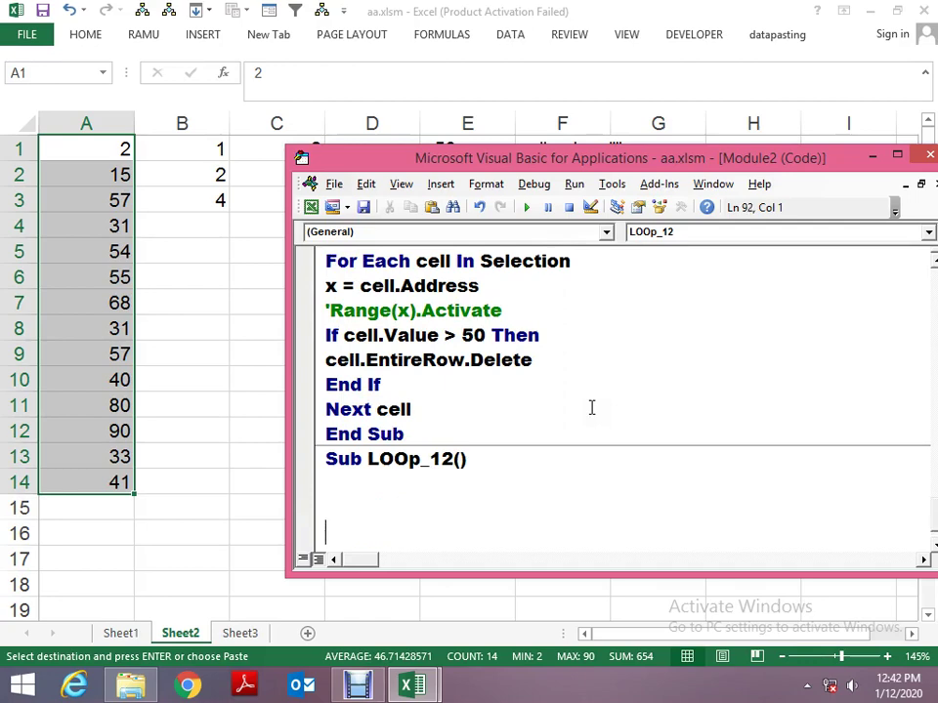
# Add 'For i = 14 To 1 Step -1' and 'Next i' to LOOp_12, then return to Excel.
pyautogui.write('for i ')
pyautogui.write('= 14 t')
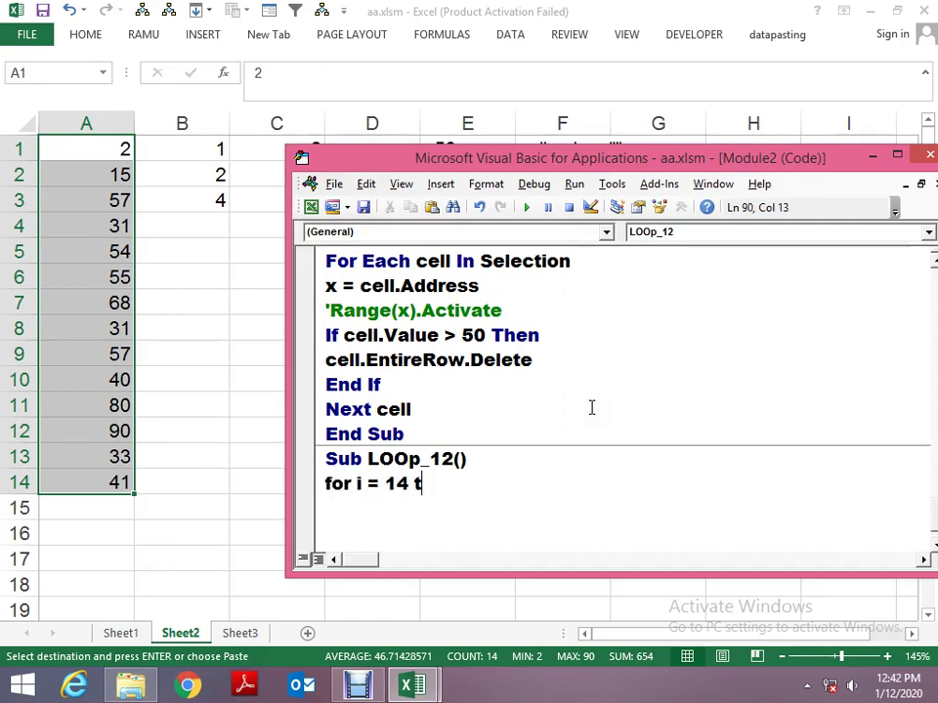
pyautogui.write('o ')
pyautogui.write('1 s')
pyautogui.write('tp')
pyautogui.press('BackSpace')
pyautogui.write('ep -')
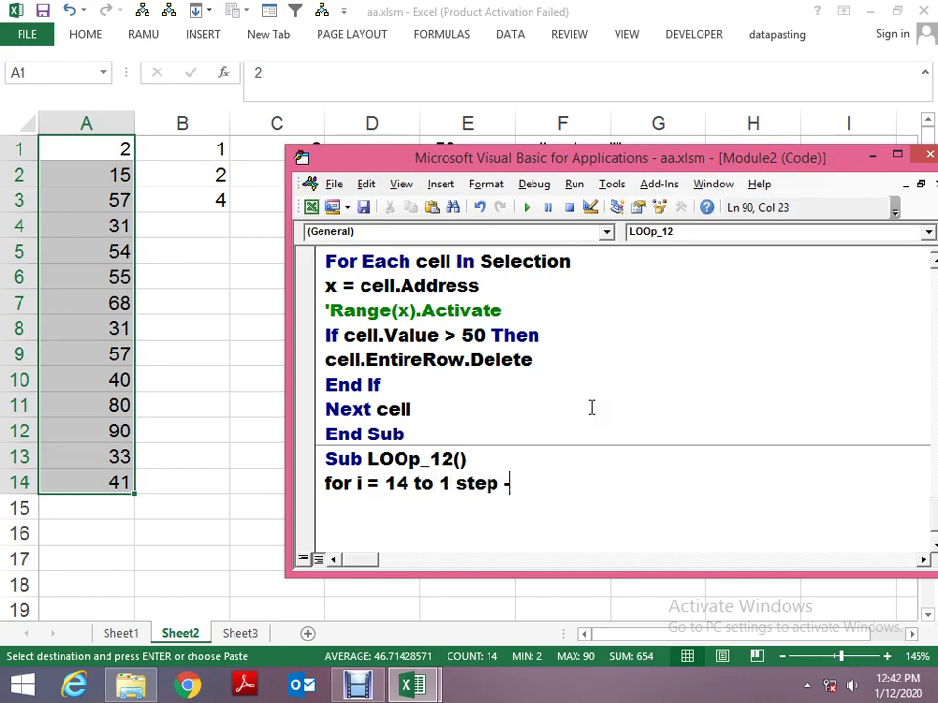
pyautogui.write('1')
pyautogui.press('Return')
pyautogui.press('Return')
pyautogui.write('be')
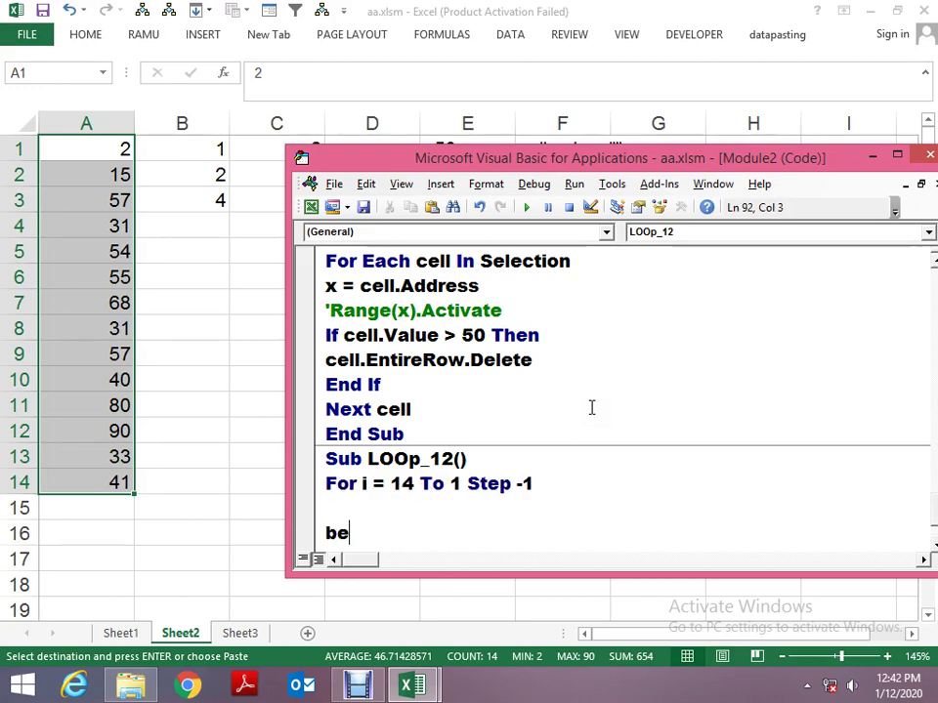
pyautogui.write('x')
pyautogui.press('BackSpace')
pyautogui.press('BackSpace')
pyautogui.press('BackSpace')
pyautogui.write('next i')
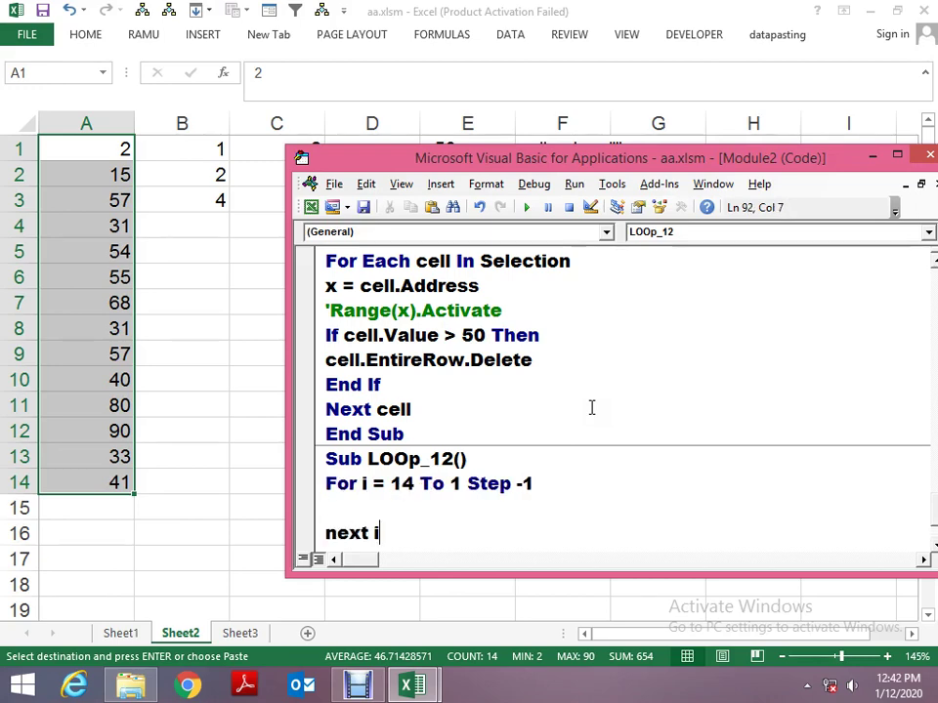
pyautogui.press('Return')
pyautogui.hotkey('alt', 'F11')
# Select rows 10 to 14 on Sheet2, delete them, and undo the deletion.
pyautogui.hotkey('ctrl', 'Down')
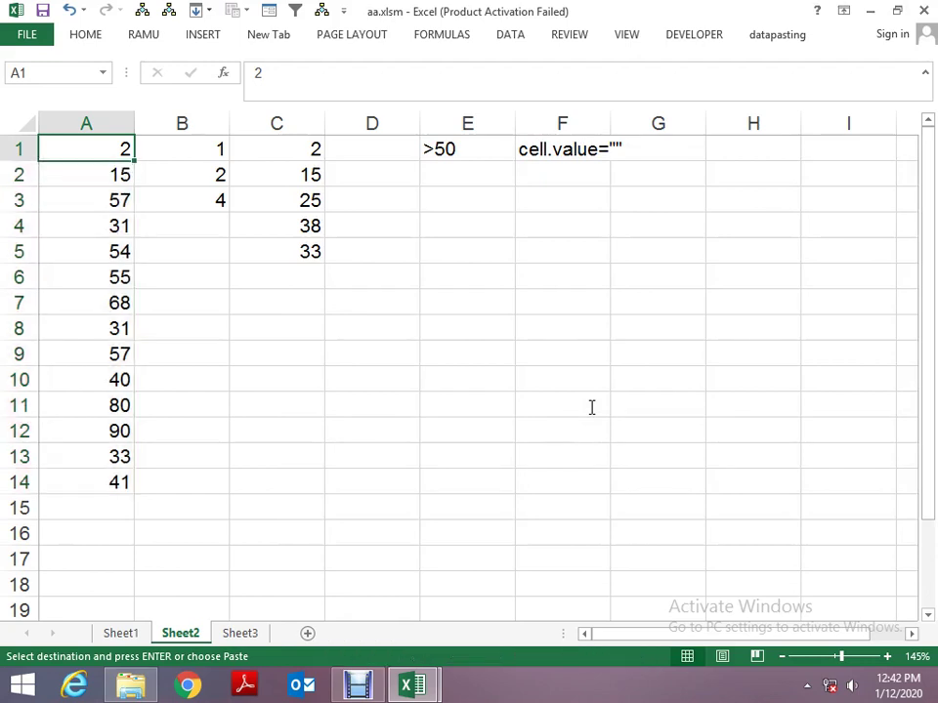
pyautogui.hotkey('ctrl', 'Up')
pyautogui.press('Down')
pyautogui.hotkey('ctrl', 'Down')
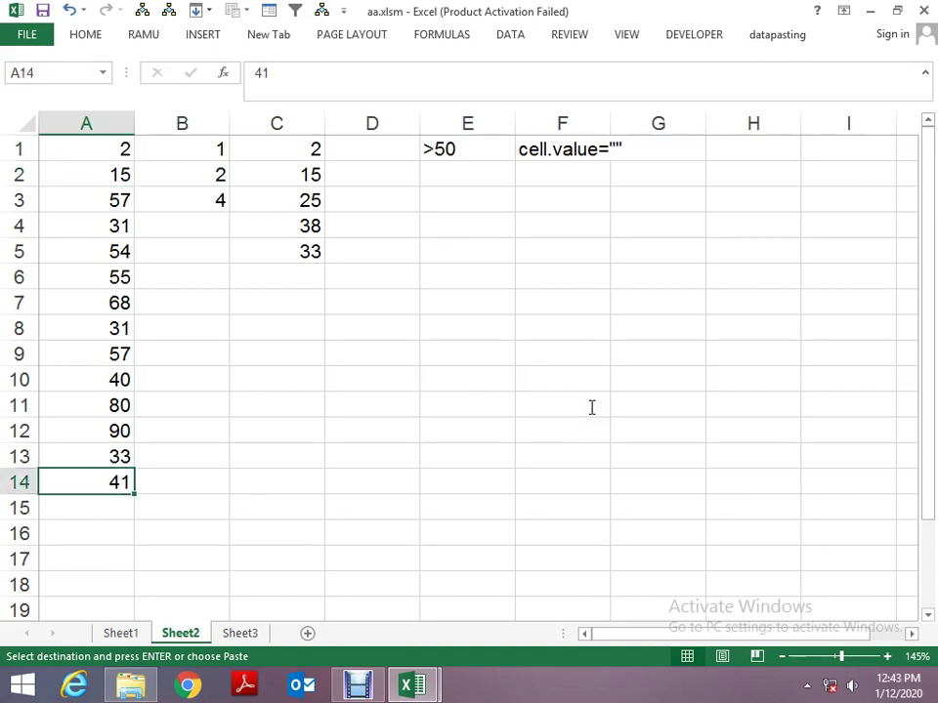
pyautogui.press('Up')
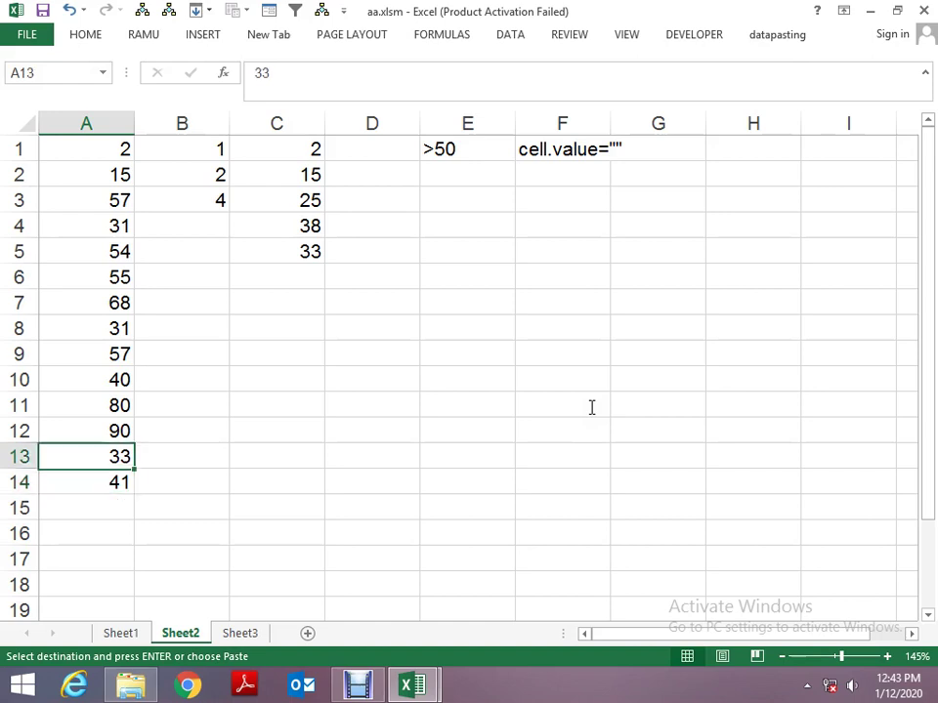
pyautogui.press('Up')
pyautogui.press('Up')
pyautogui.press('Up')
pyautogui.hotkey('shift', 'space')
pyautogui.hotkey('ctrl', 'shift', 'Down')
pyautogui.hotkey('ctrl', 'c')
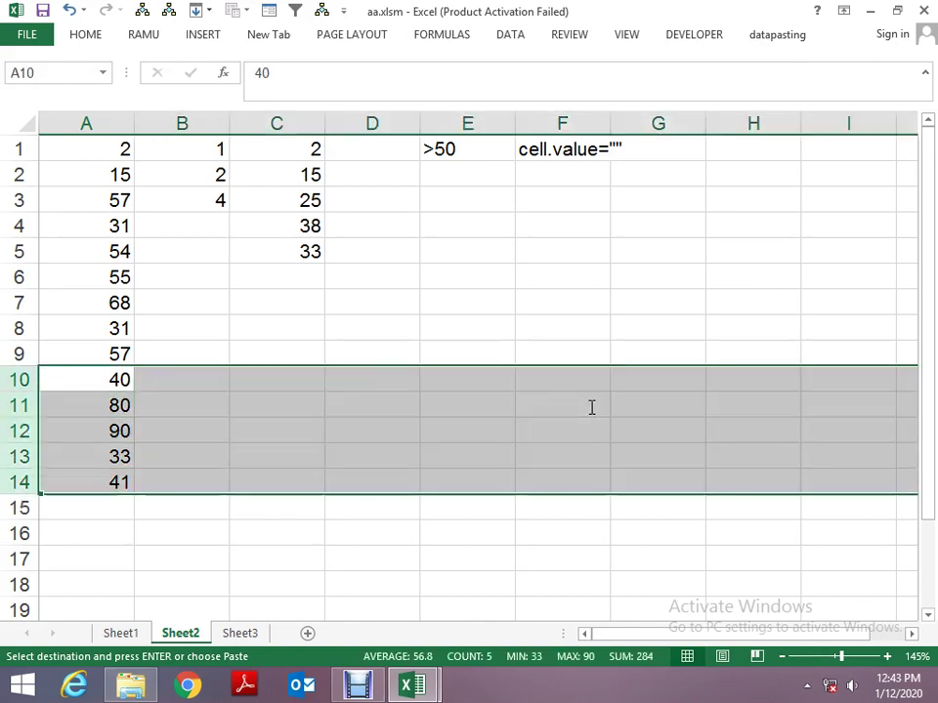
pyautogui.press('Delete')
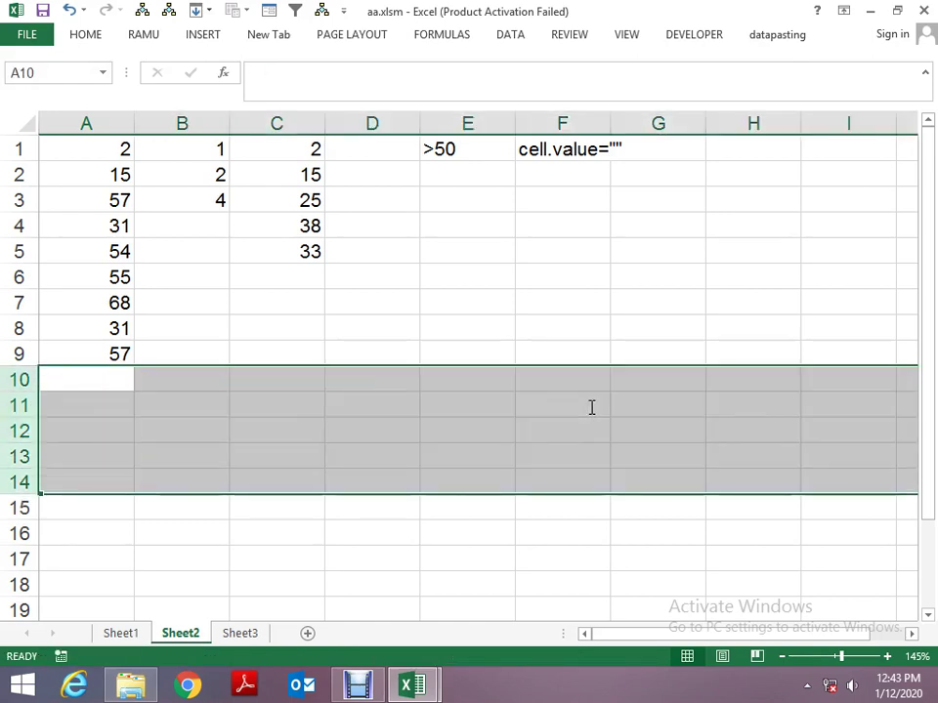
pyautogui.hotkey('ctrl', 'v')
# Delete rows 1 to 6 with Ctrl+-, undo it, and go back to the macro code.
pyautogui.hotkey('ctrl', 'Home')
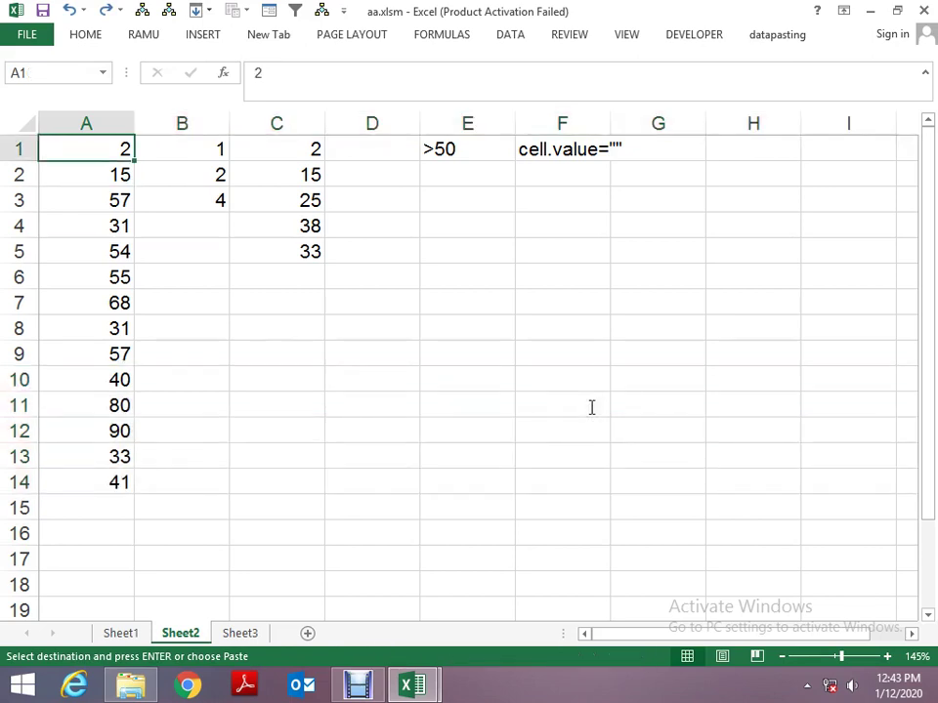
pyautogui.hotkey('shift', 'space')
pyautogui.hotkey('shift', 'Down')
pyautogui.hotkey('shift', 'Down')
pyautogui.hotkey('shift', 'Down')
pyautogui.hotkey('shift', 'Down')
pyautogui.press('Delete')
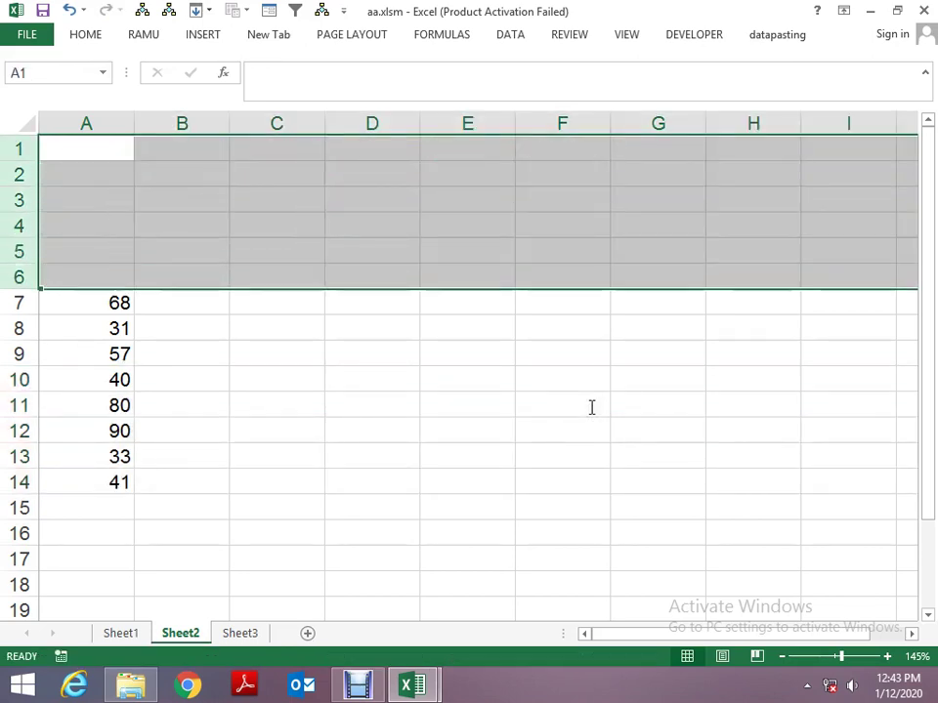
pyautogui.hotkey('ctrl', 'z')
pyautogui.hotkey('ctrl', '-')
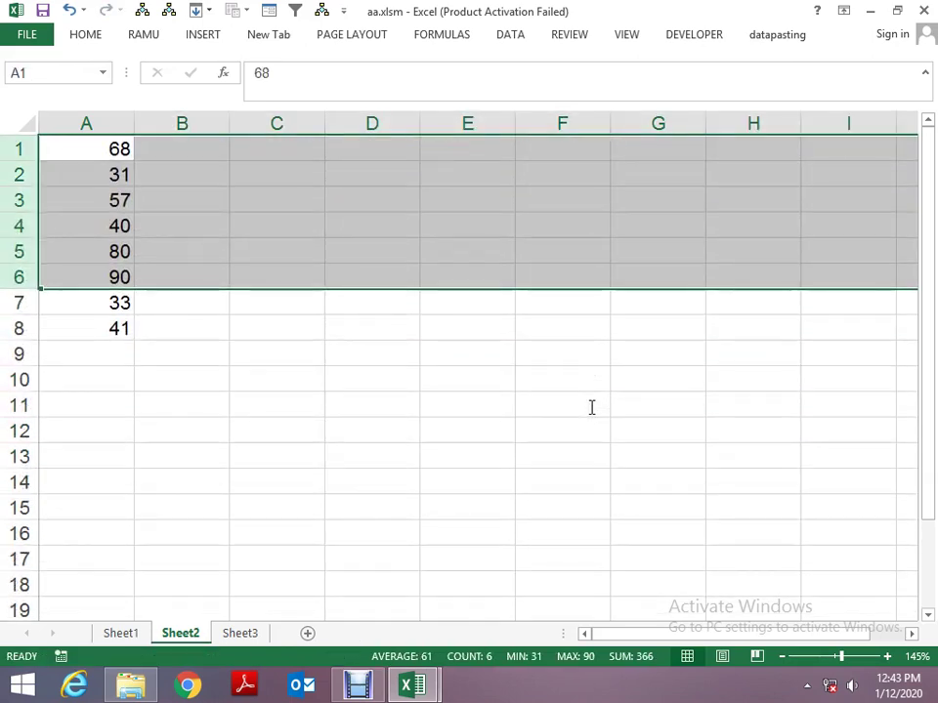
pyautogui.hotkey('ctrl', 'z')
pyautogui.hotkey('ctrl', 'Home')
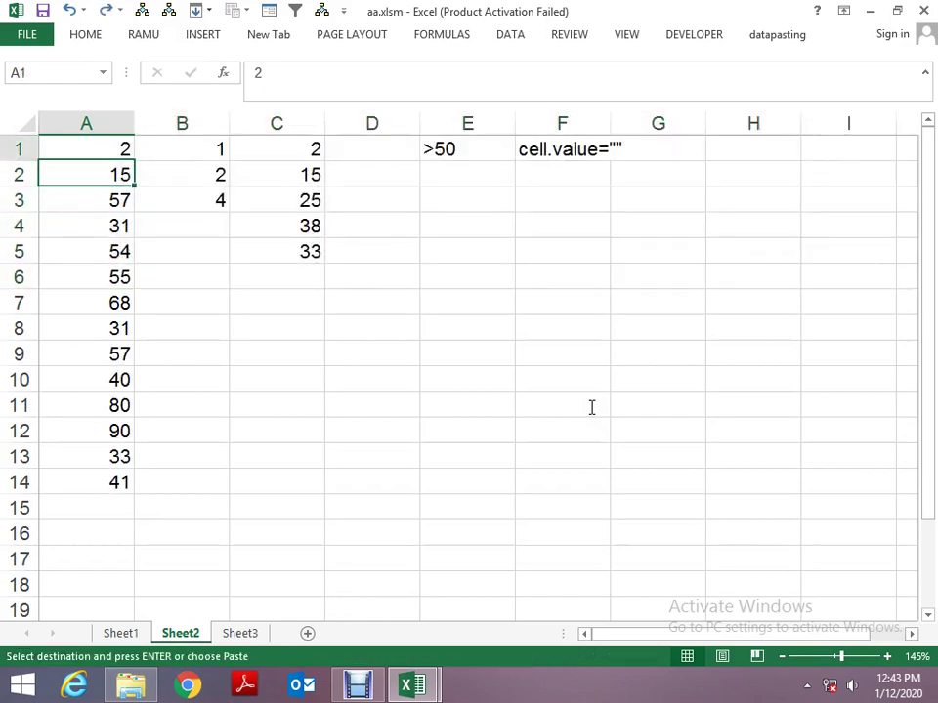
pyautogui.hotkey('alt', 'F11')
# Add the line Range("a" & i).Activate inside the LOOp_12 loop.
pyautogui.press('Up')
pyautogui.press('Up')
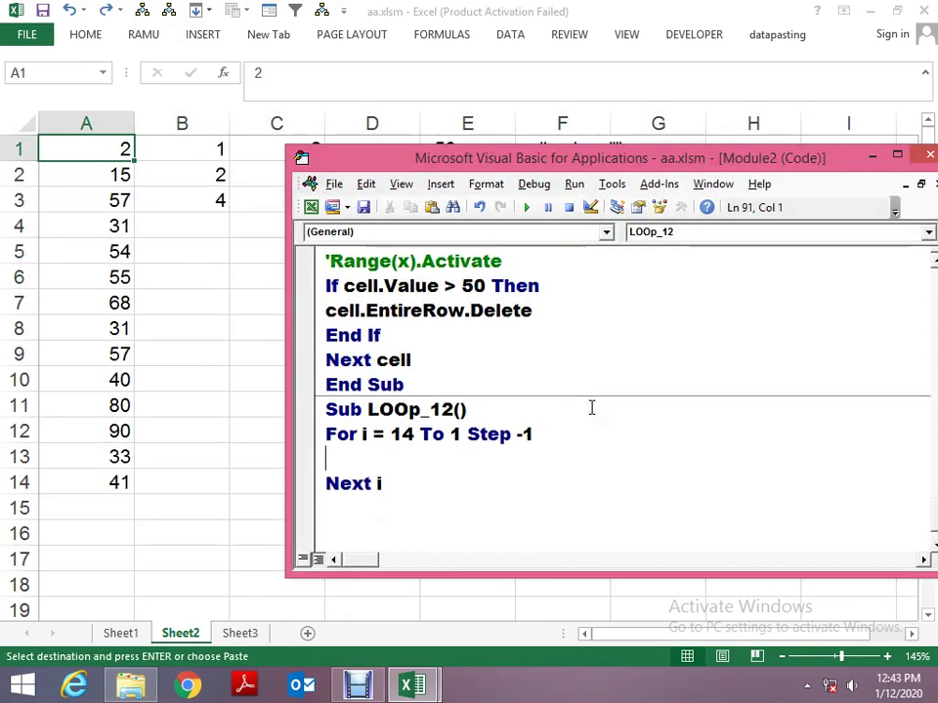
pyautogui.press('Return')
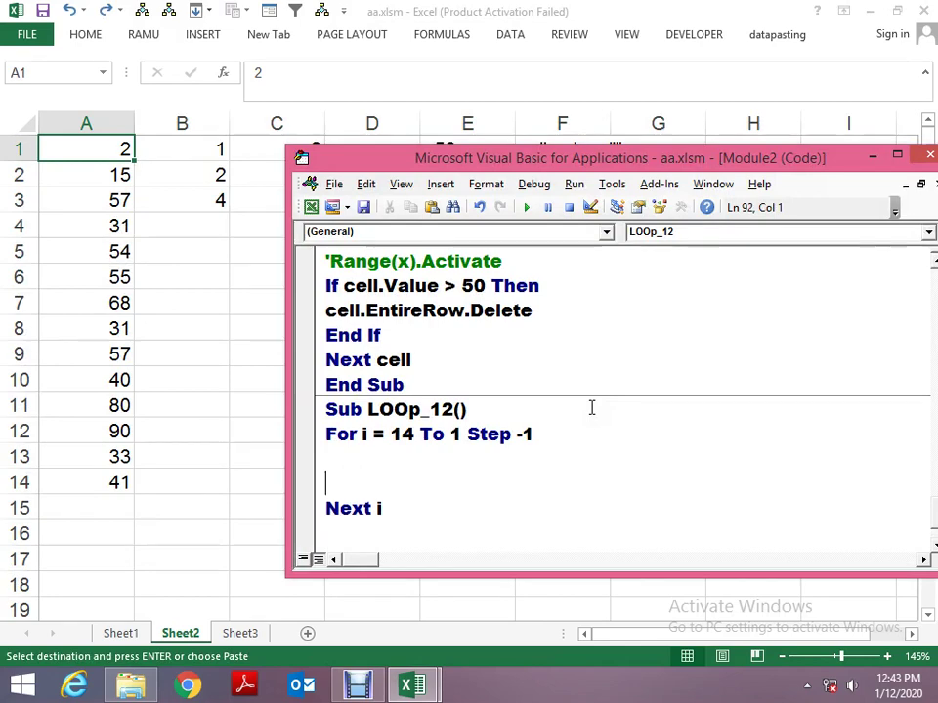
pyautogui.press('Up')
pyautogui.press('Up')
pyautogui.press('Up')
pyautogui.press('Down')
pyautogui.press('Down')
pyautogui.press('Down')
pyautogui.press('Down')
pyautogui.press('Down')
pyautogui.press('Down')
pyautogui.write('range(')
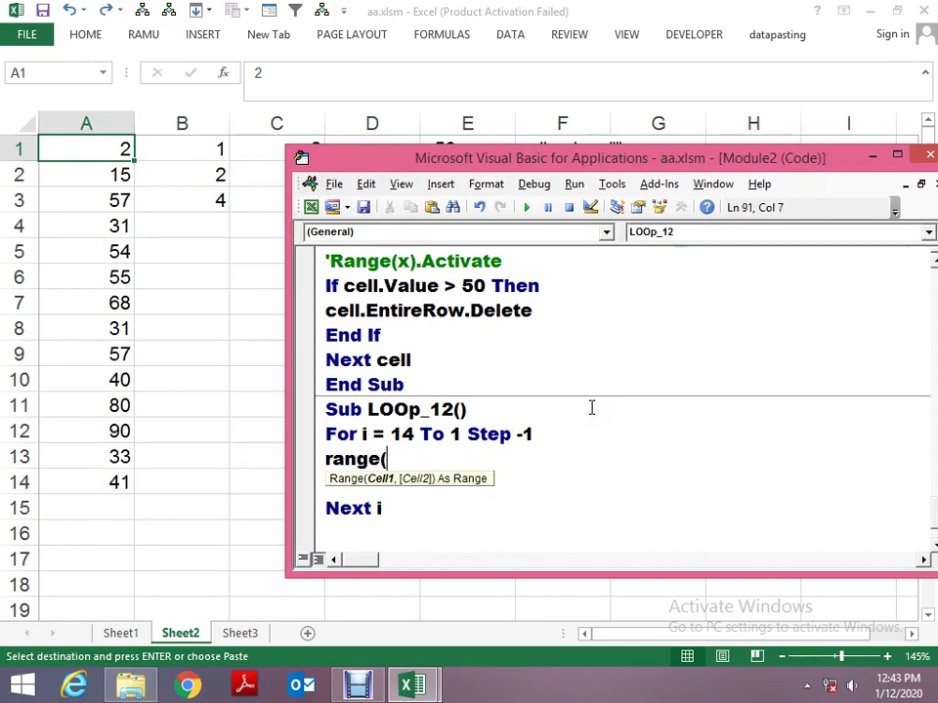
pyautogui.write('"a"&')
pyautogui.write(' i).activ')
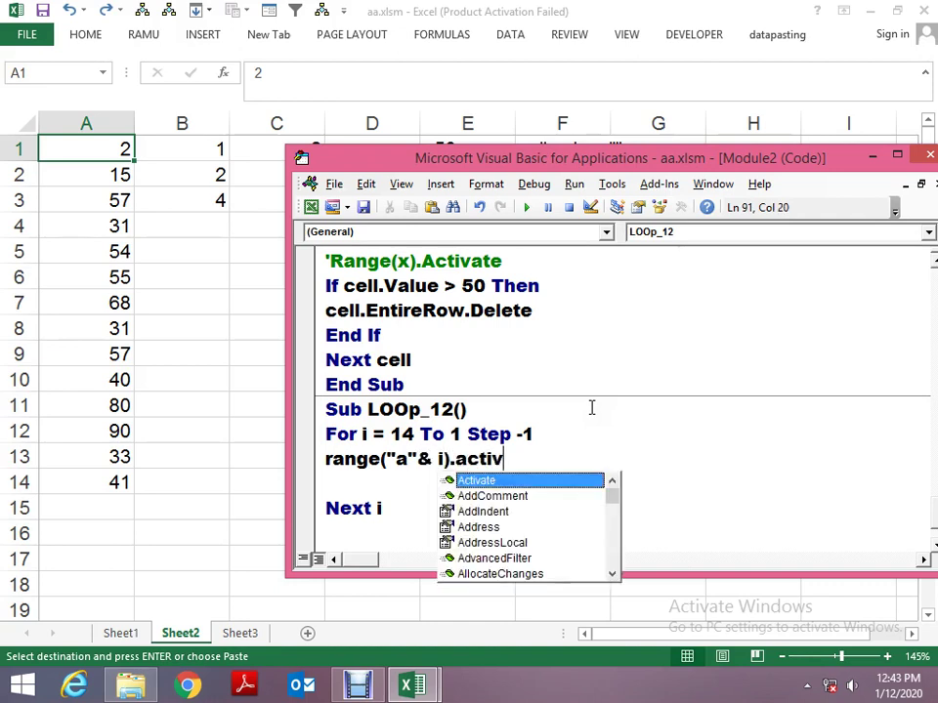
pyautogui.write('ate')
pyautogui.press('Return')
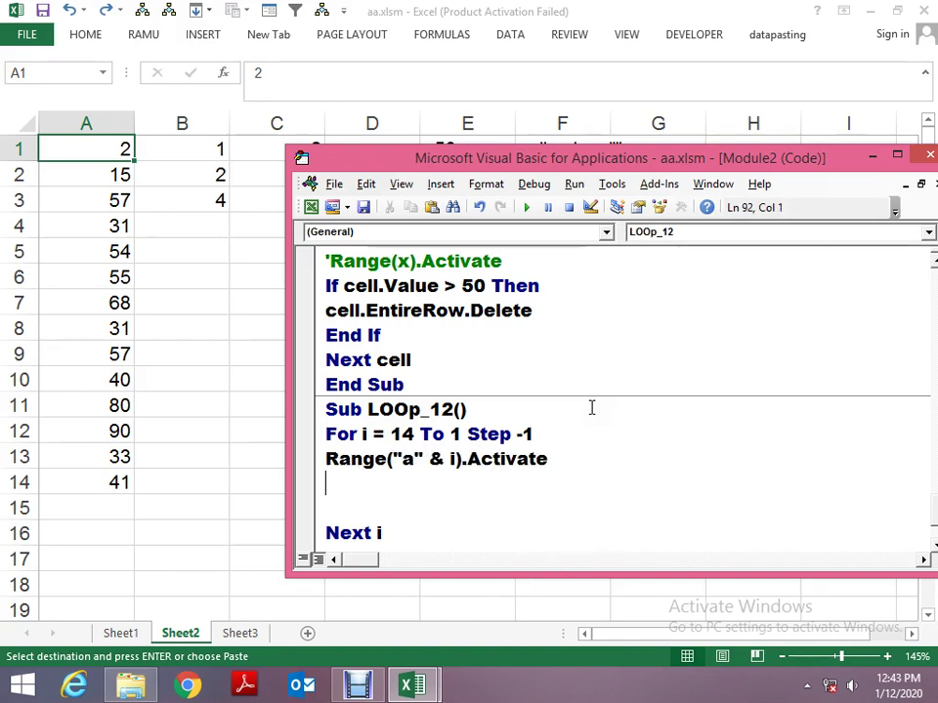
pyautogui.write('a')
pyautogui.press('BackSpace')
# Copy loop_11's If…End If delete block into LOOp_12 and start stepping through it.
pyautogui.press('Up')
pyautogui.press('Up')
pyautogui.press('Up')
pyautogui.press('Up')
pyautogui.press('Up')
pyautogui.press('Up')
pyautogui.press('Up')
pyautogui.press('Up')
pyautogui.hotkey('shift', 'Down')
pyautogui.hotkey('shift', 'Down')
pyautogui.hotkey('shift', 'Down')
pyautogui.hotkey('ctrl', 'c')
pyautogui.press('Down')
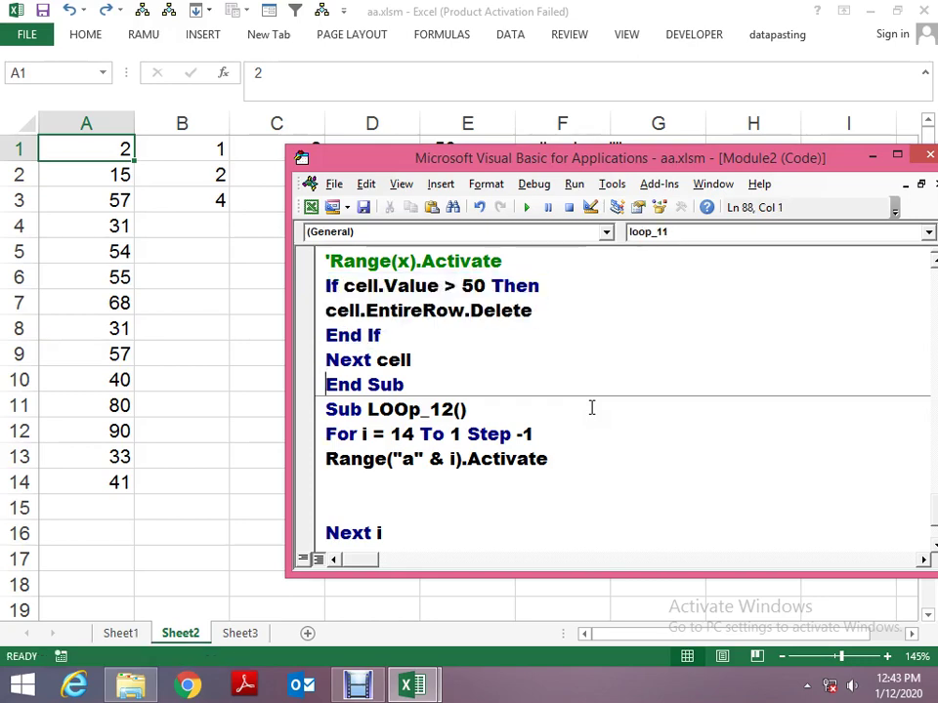
pyautogui.press('Down')
pyautogui.press('Down')
pyautogui.press('Down')
pyautogui.press('Down')
pyautogui.hotkey('ctrl', 'v')
pyautogui.press('Down')
pyautogui.press('Down')
pyautogui.press('Down')
pyautogui.press('Up')
pyautogui.press('Up')
pyautogui.press('Up')
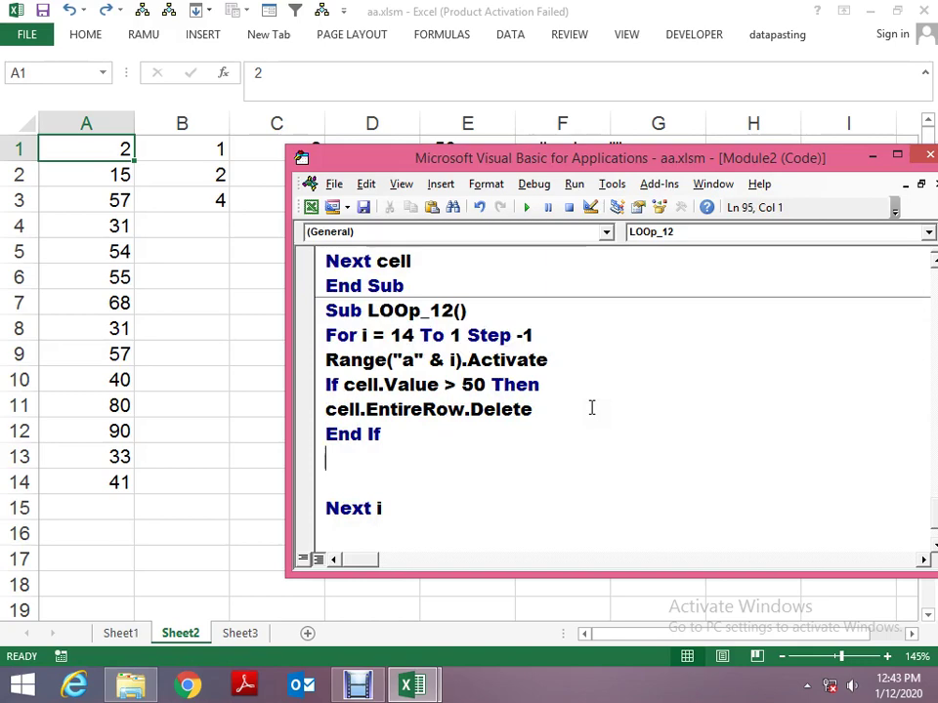
pyautogui.press('Delete')
pyautogui.press('Delete')
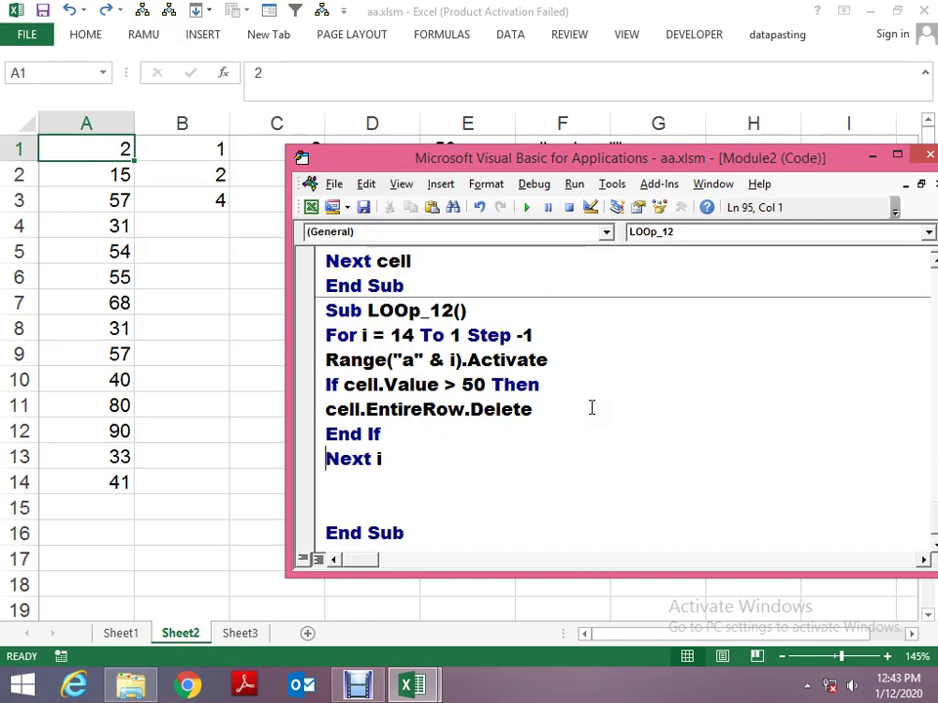
pyautogui.press('Up')
pyautogui.press('Up')
pyautogui.press('Up')
pyautogui.press('Up')
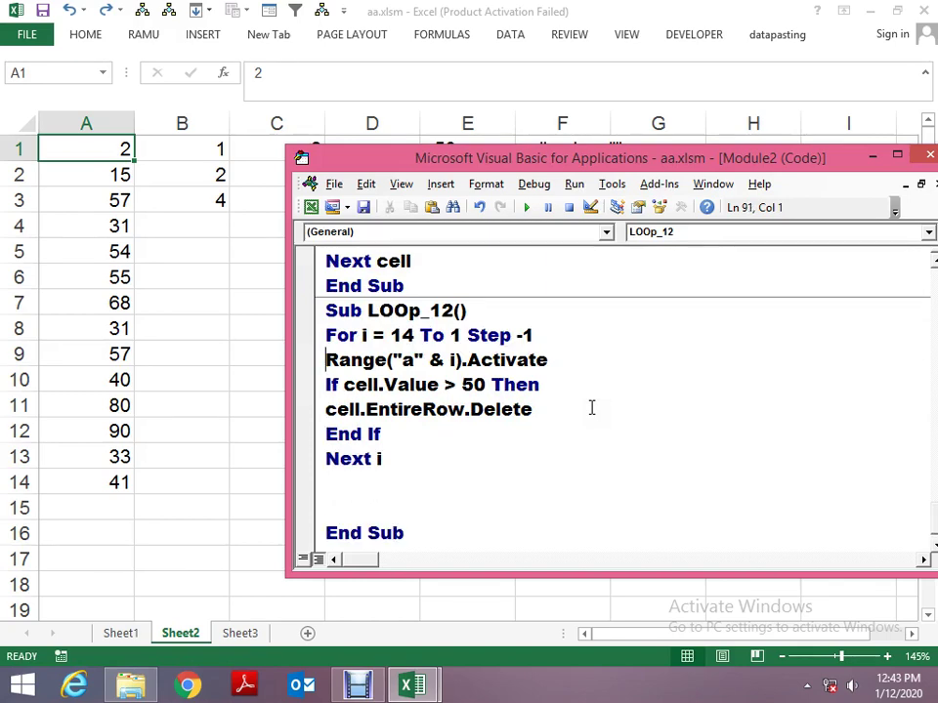
pyautogui.press('F8')
# Step LOOp_12 into the 'Object required' error, dismiss it, and maximize the editor.
pyautogui.press('F8')
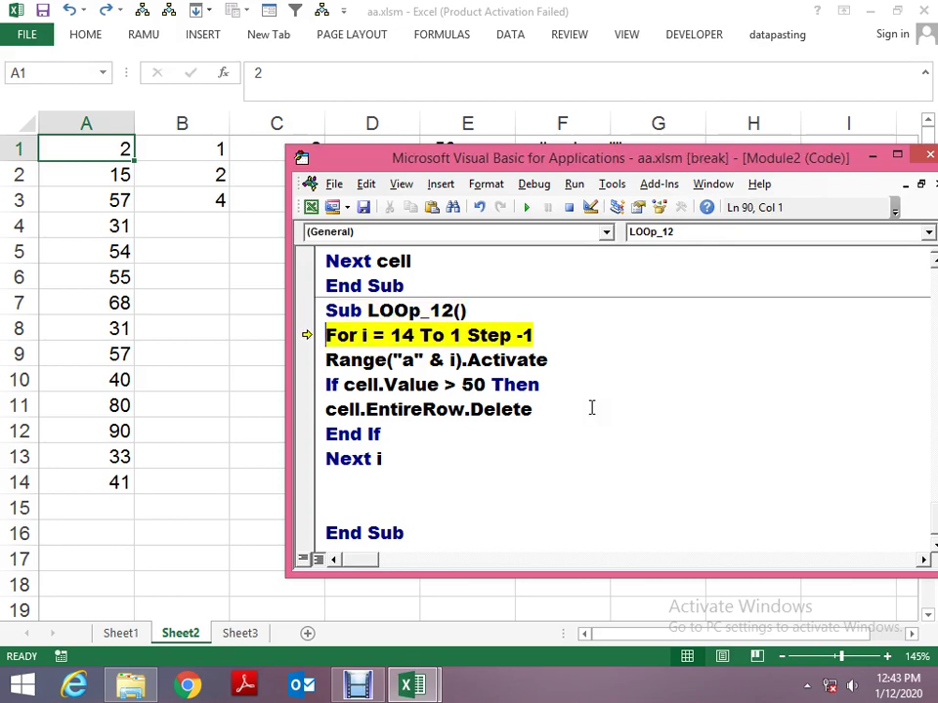
pyautogui.press('F8')
pyautogui.press('F8')
pyautogui.press('F8')
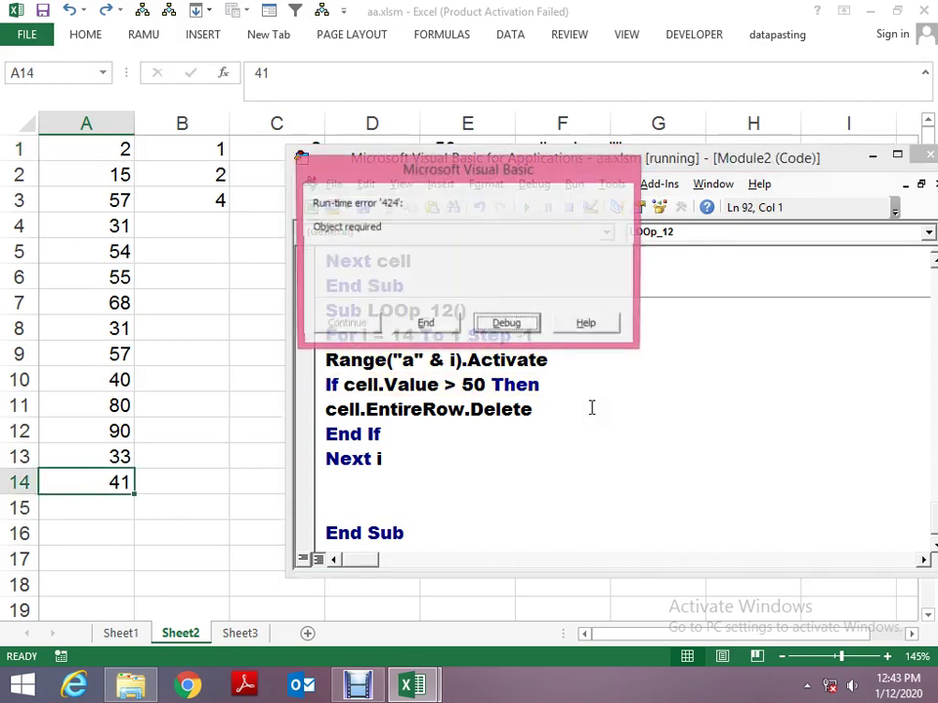
pyautogui.press('Return')
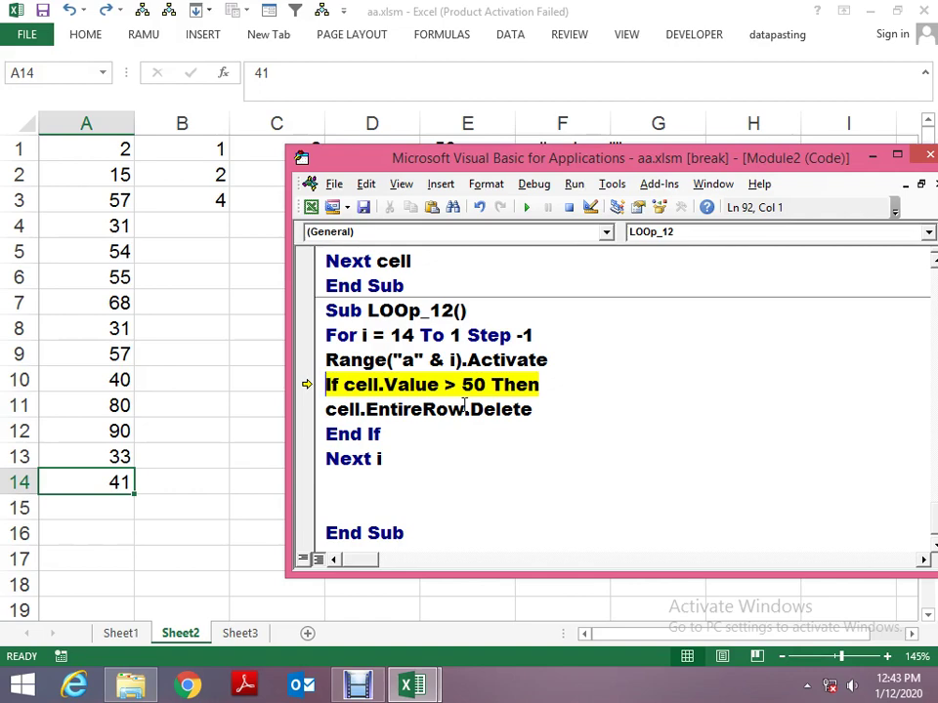
pyautogui.hotkey('alt', 'space')
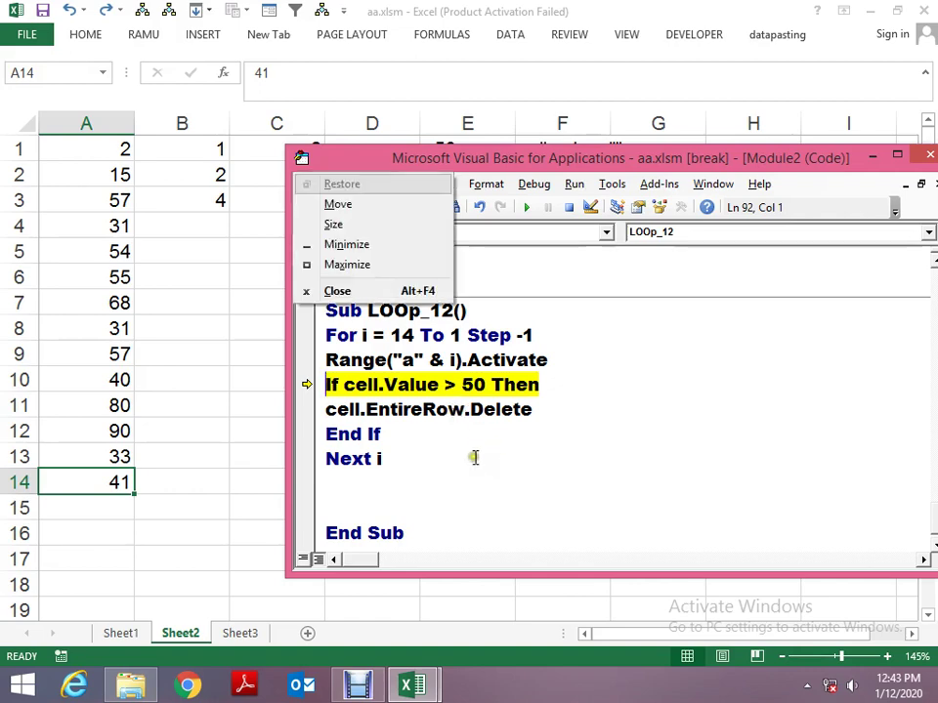
pyautogui.press('x')
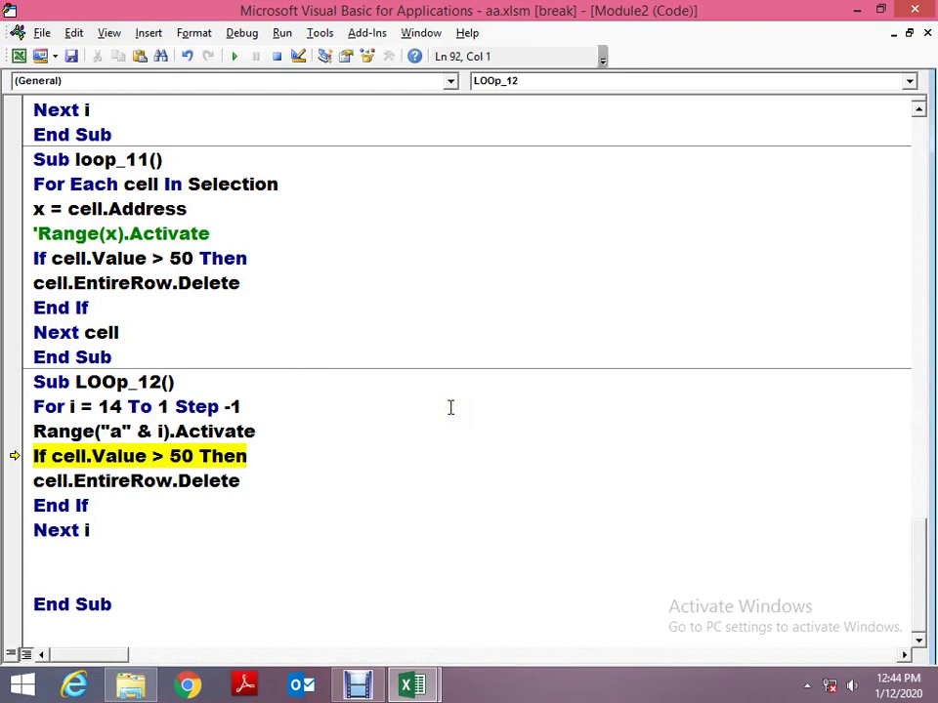
# Change the If test in LOOp_12 to use ActiveCell instead of cell.
pyautogui.press('Right')
pyautogui.press('Right')
pyautogui.press('Right')
pyautogui.write('ac')
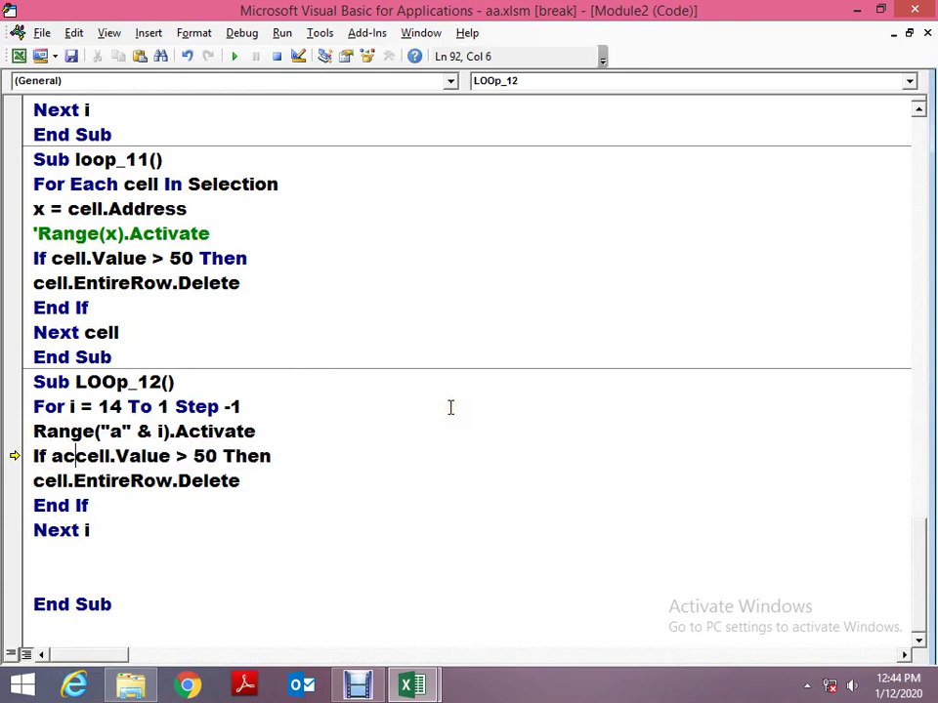
pyautogui.write('tv')
pyautogui.press('BackSpace')
pyautogui.write('ive')
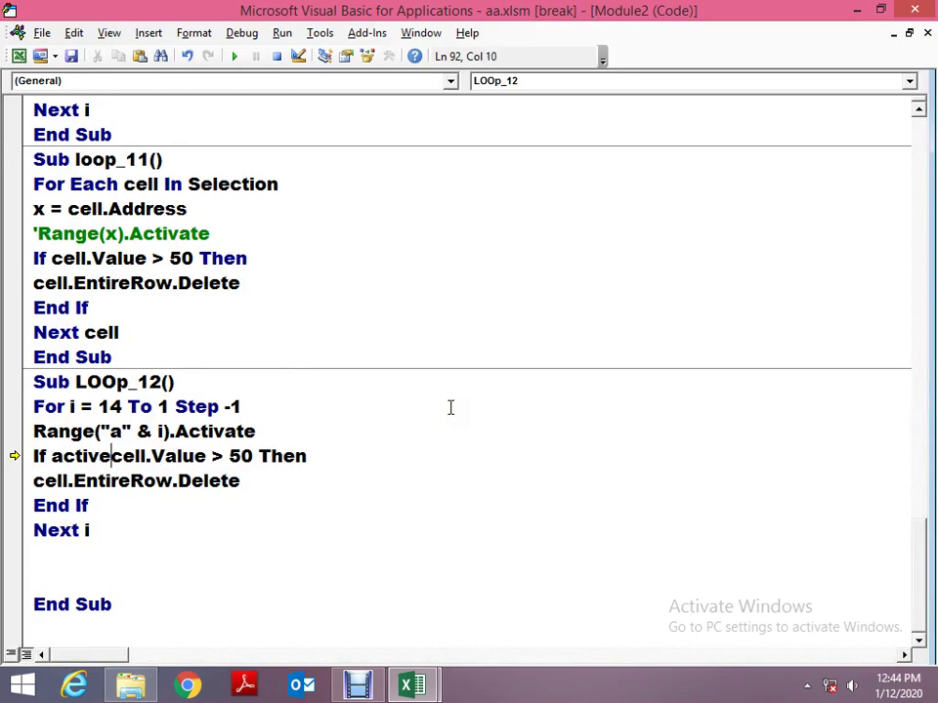
pyautogui.press('Up')
pyautogui.press('Down')
# Change the EntireRow.Delete line to use ActiveCell instead of cell.
pyautogui.press('Down')
pyautogui.hotkey('ctrl', 'Up')
pyautogui.hotkey('ctrl', 'Up')
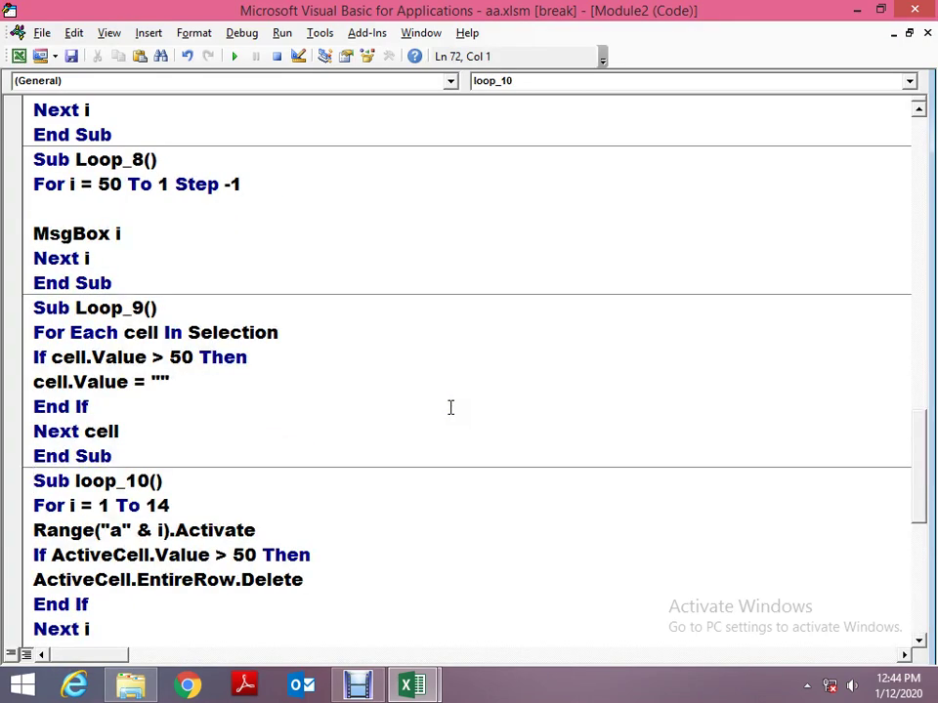
pyautogui.hotkey('ctrl', 'Down')
pyautogui.hotkey('ctrl', 'Down')
pyautogui.press('Down')
pyautogui.press('Down')
pyautogui.press('Down')
pyautogui.write('a')
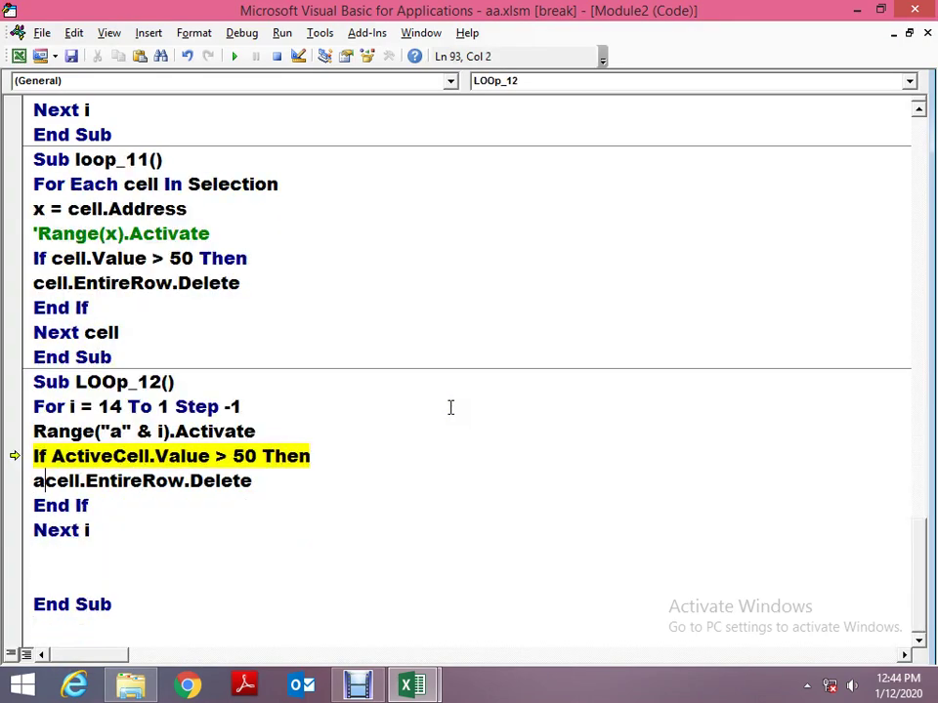
pyautogui.write('ctibe')
pyautogui.press('BackSpace')
pyautogui.press('BackSpace')
pyautogui.write('ve')
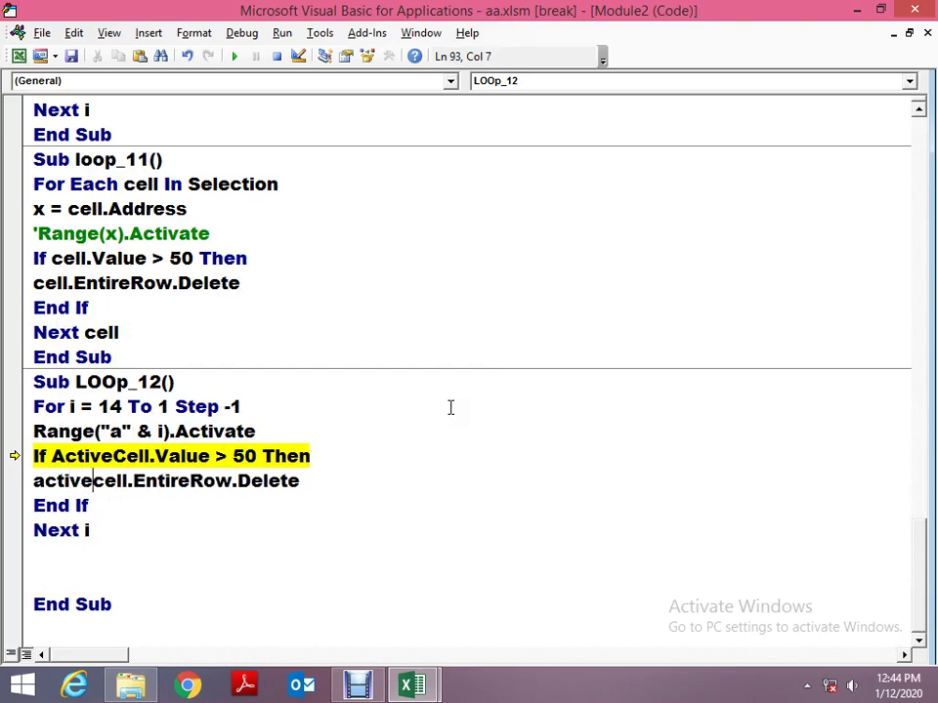
pyautogui.press('Up')
# Step LOOp_12 bottom-up, deleting rows holding 80, 57, 68 and other values over 50.
pyautogui.press('super+Down')
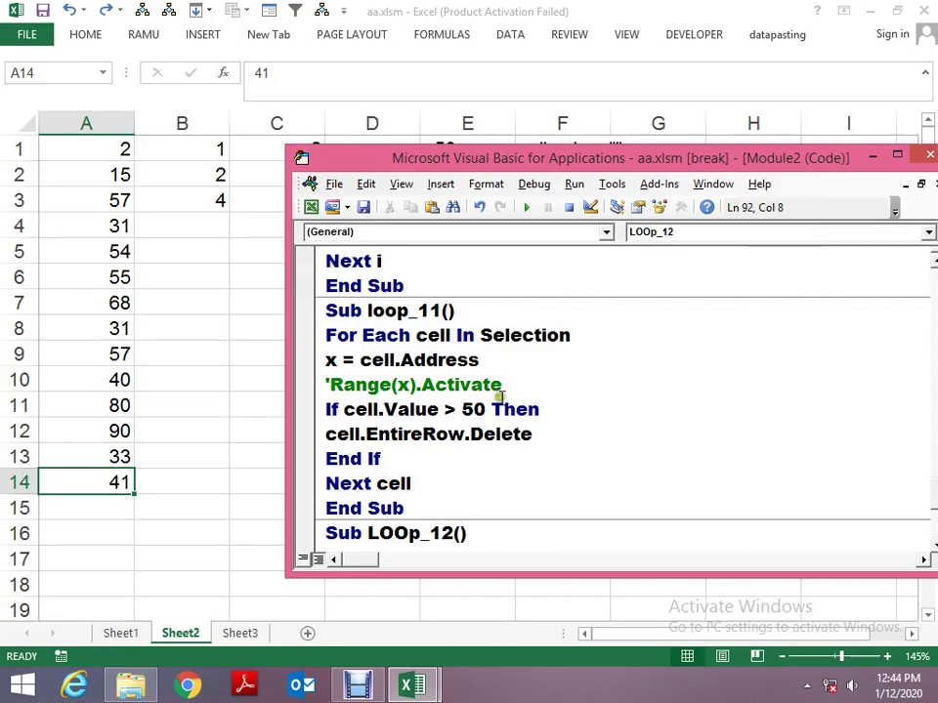
pyautogui.press('F8')
pyautogui.press('F8')
pyautogui.press('F8')
pyautogui.press('F8')
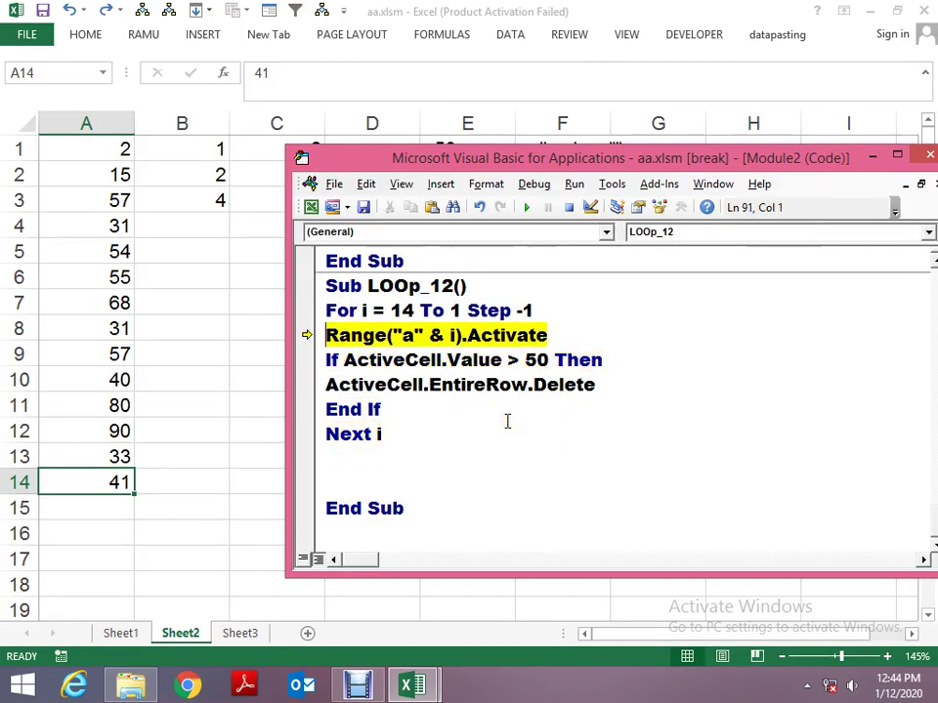
pyautogui.press('F8')
pyautogui.press('F8')
pyautogui.press('F8')
pyautogui.press('F8')
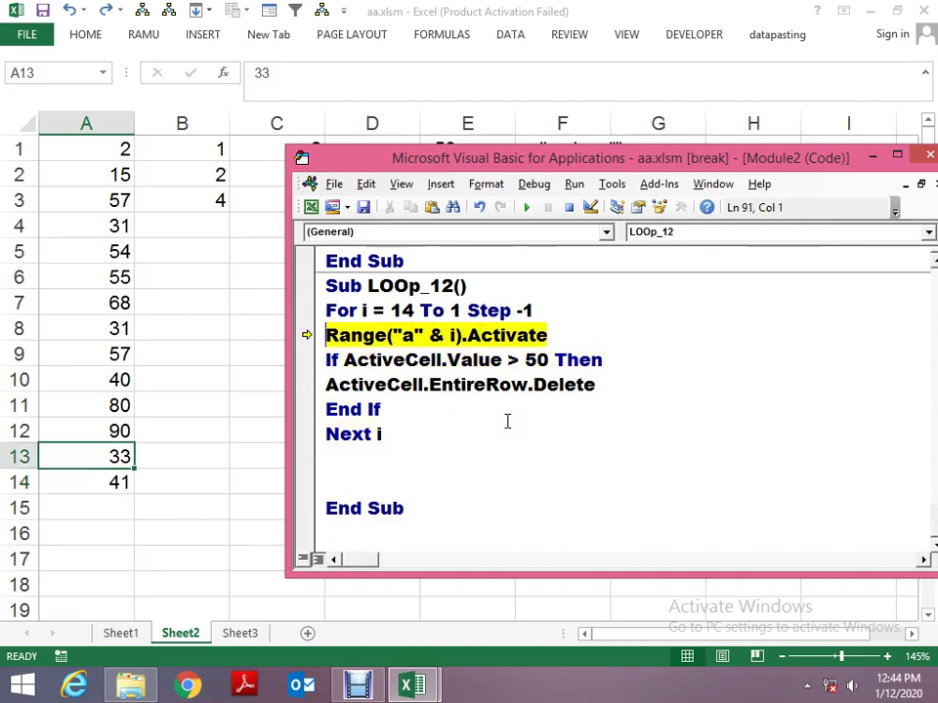
pyautogui.press('F8')
pyautogui.press('F8')
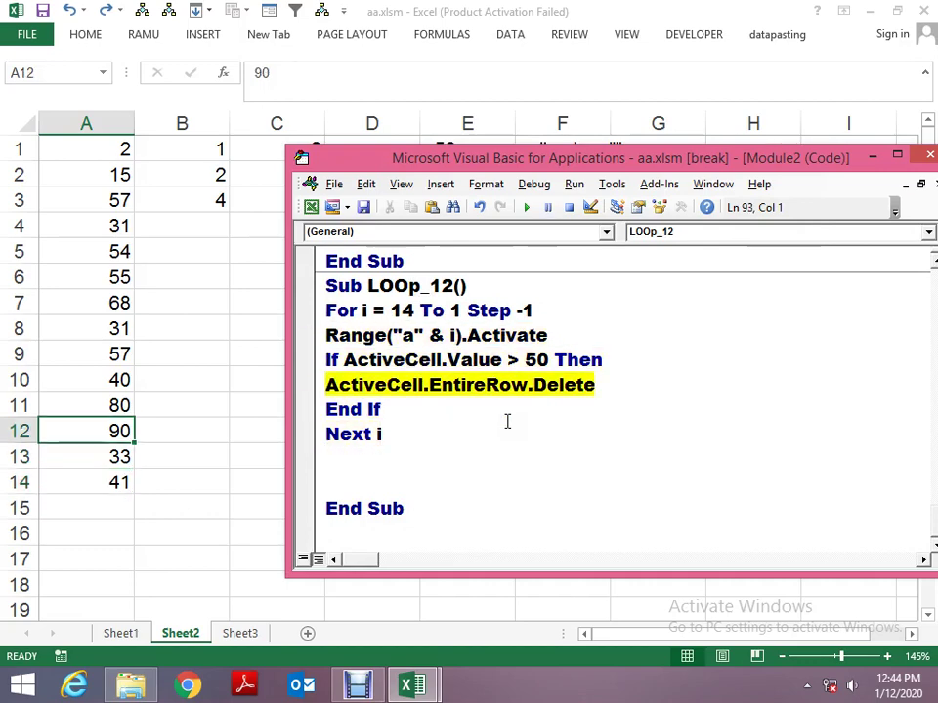
pyautogui.press('F8')
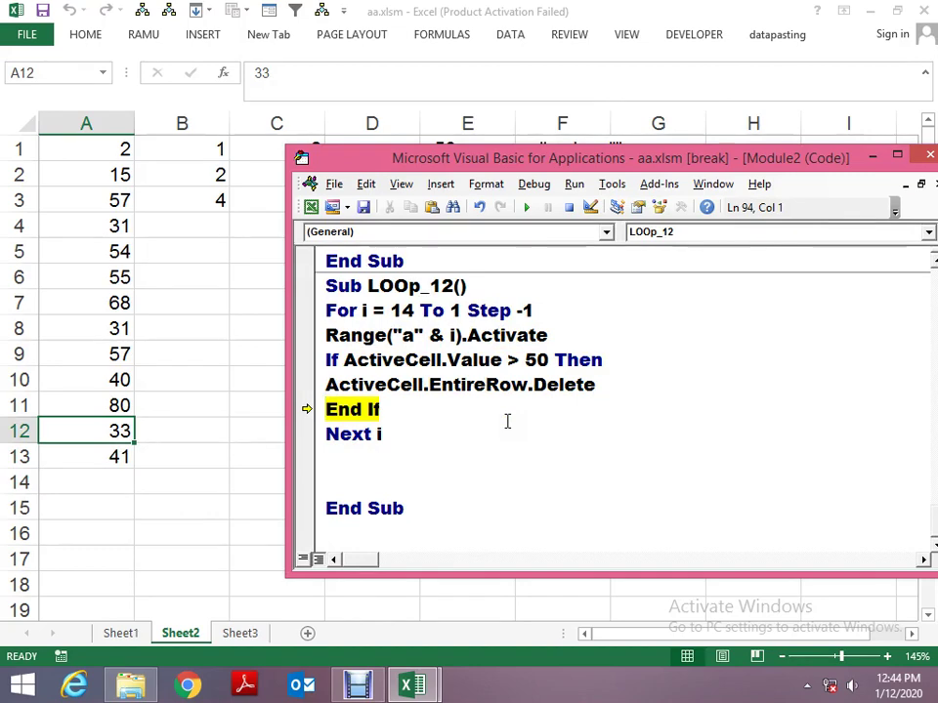
pyautogui.press('F8')
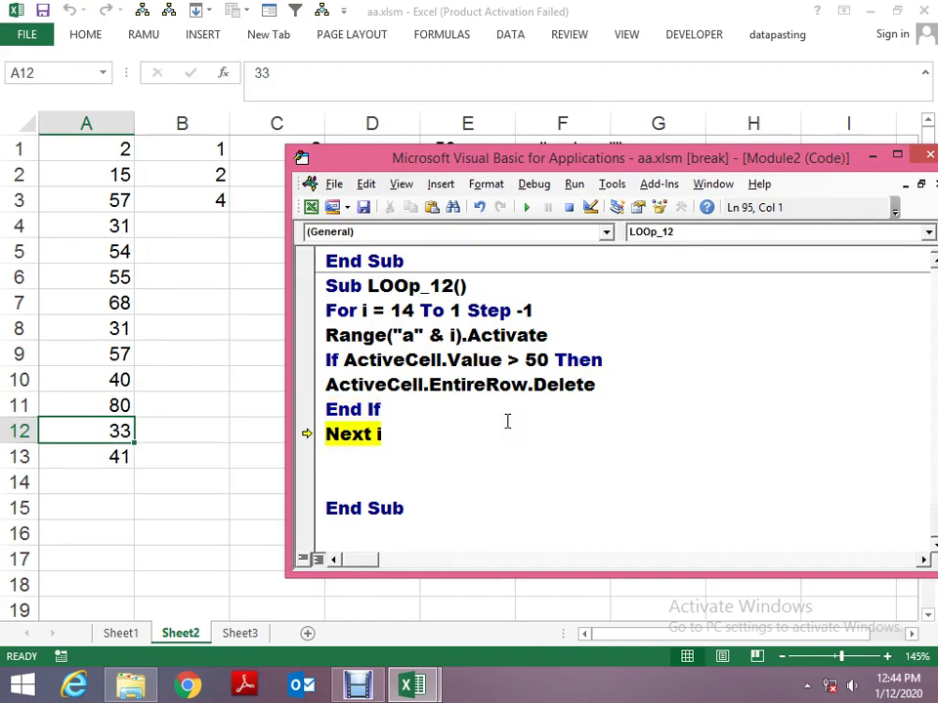
pyautogui.press('F8')
pyautogui.press('F8')
pyautogui.press('F8')
pyautogui.press('F8')
pyautogui.press('F8')
pyautogui.press('F8')
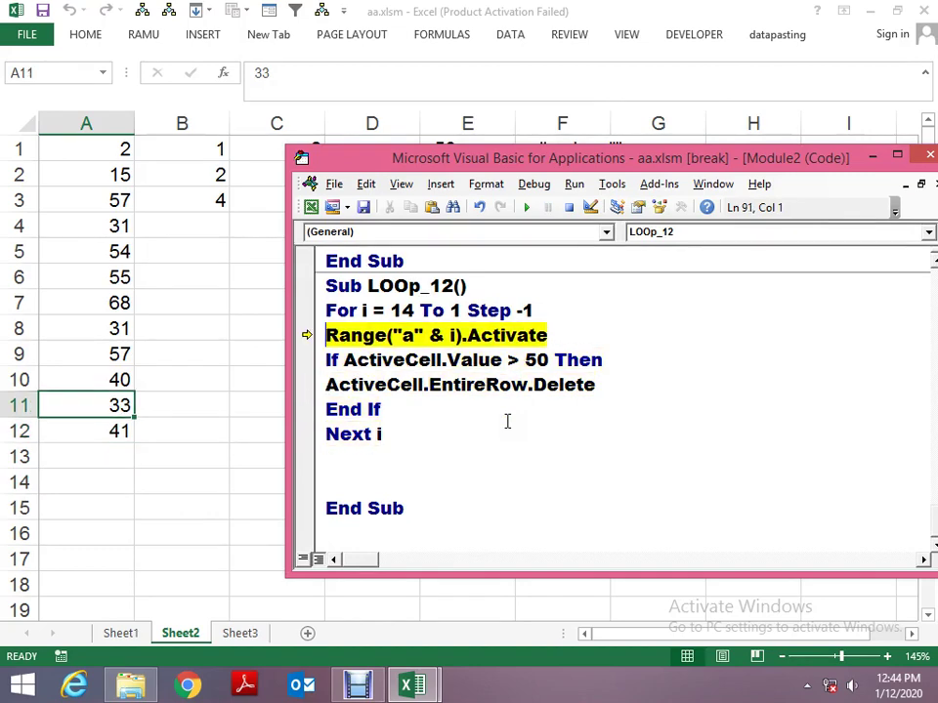
pyautogui.press('F8')
pyautogui.press('F8')
pyautogui.press('F8')
pyautogui.press('F8')
pyautogui.press('F8')
pyautogui.press('F8')
pyautogui.press('F8')
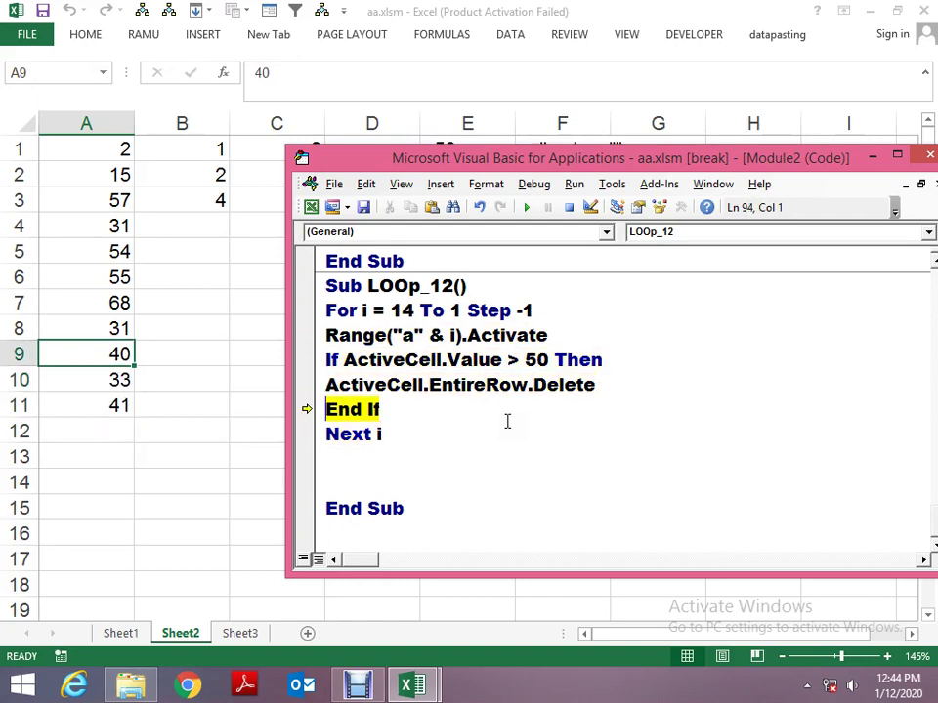
pyautogui.press('F8')
pyautogui.press('F8')
pyautogui.press('F8')
pyautogui.press('F8')
pyautogui.press('F8')
pyautogui.press('F8')
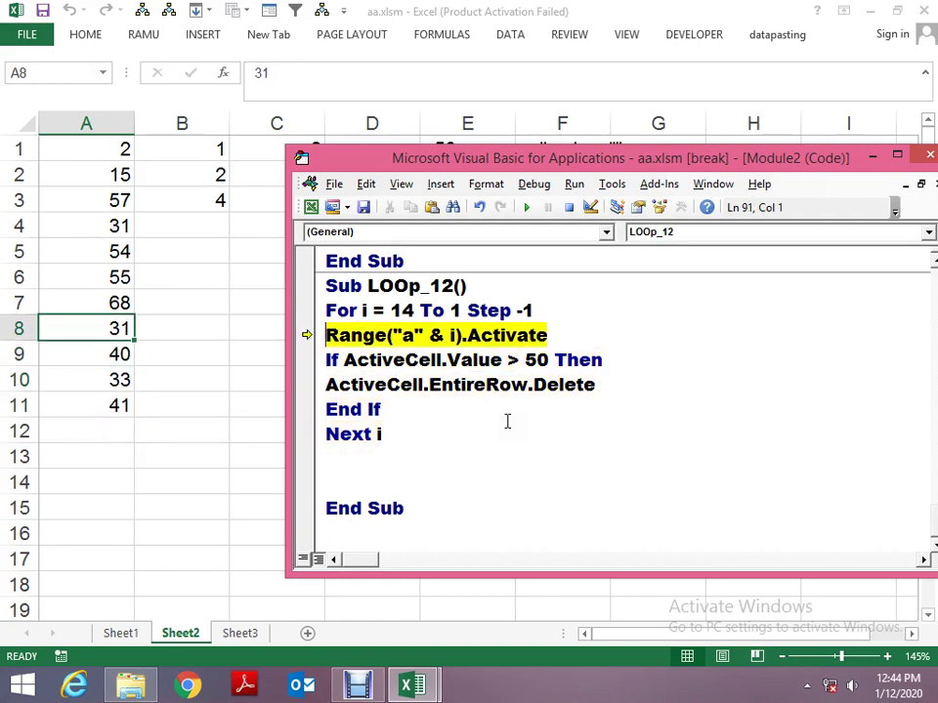
pyautogui.press('F8')
pyautogui.press('F8')
pyautogui.press('F8')
pyautogui.press('F8')
pyautogui.press('F8')
pyautogui.press('F8')
pyautogui.press('F8')
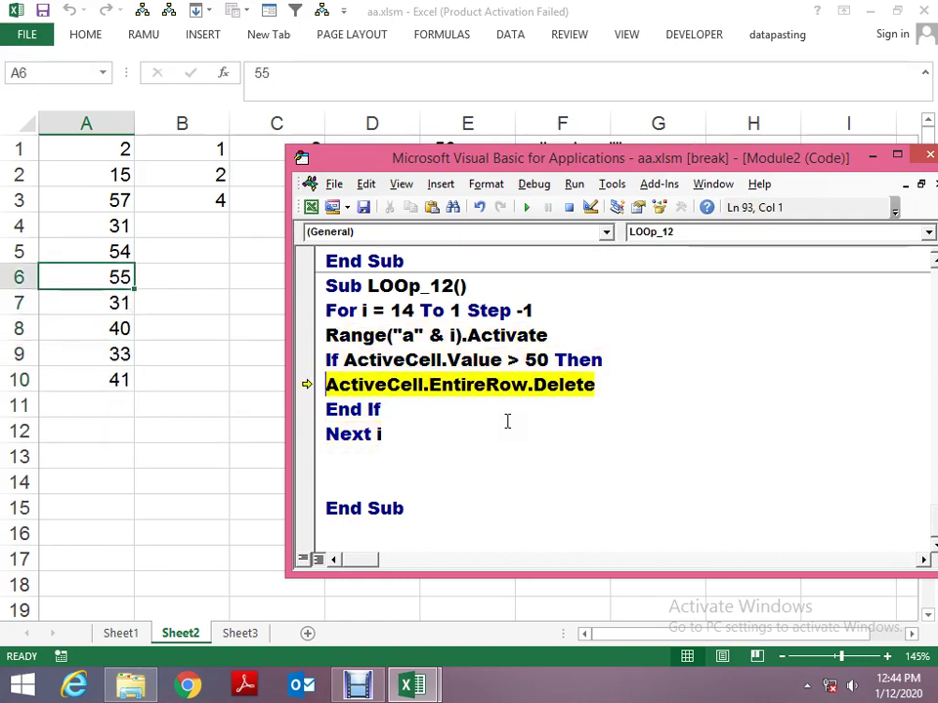
pyautogui.press('F8')
pyautogui.press('F8')
pyautogui.press('F8')
pyautogui.press('F8')
pyautogui.press('F8')
pyautogui.press('F8')
pyautogui.press('F8')
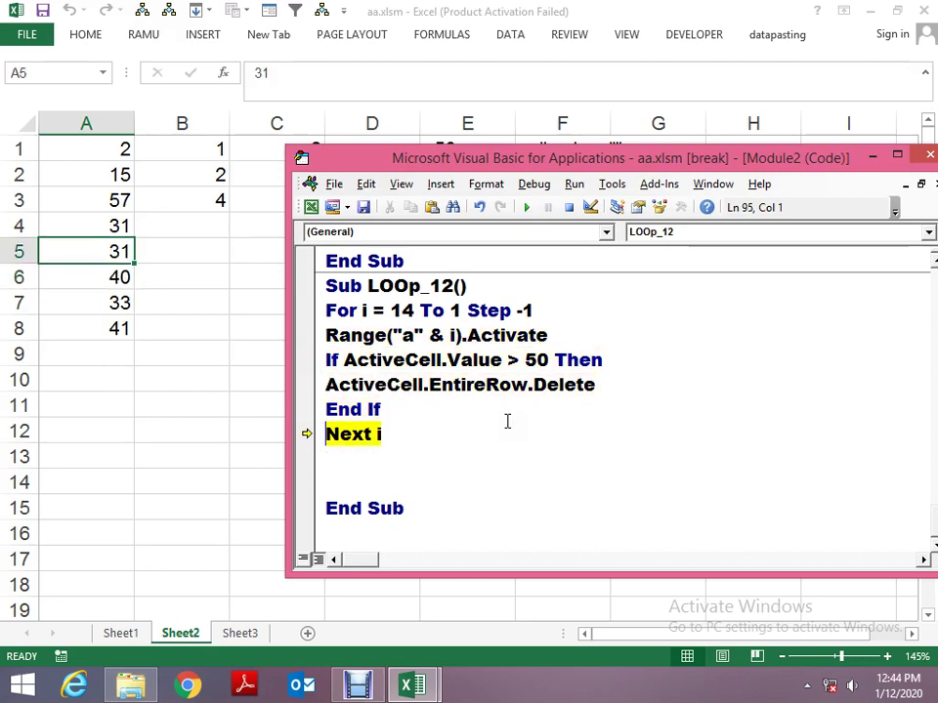
pyautogui.press('F5')
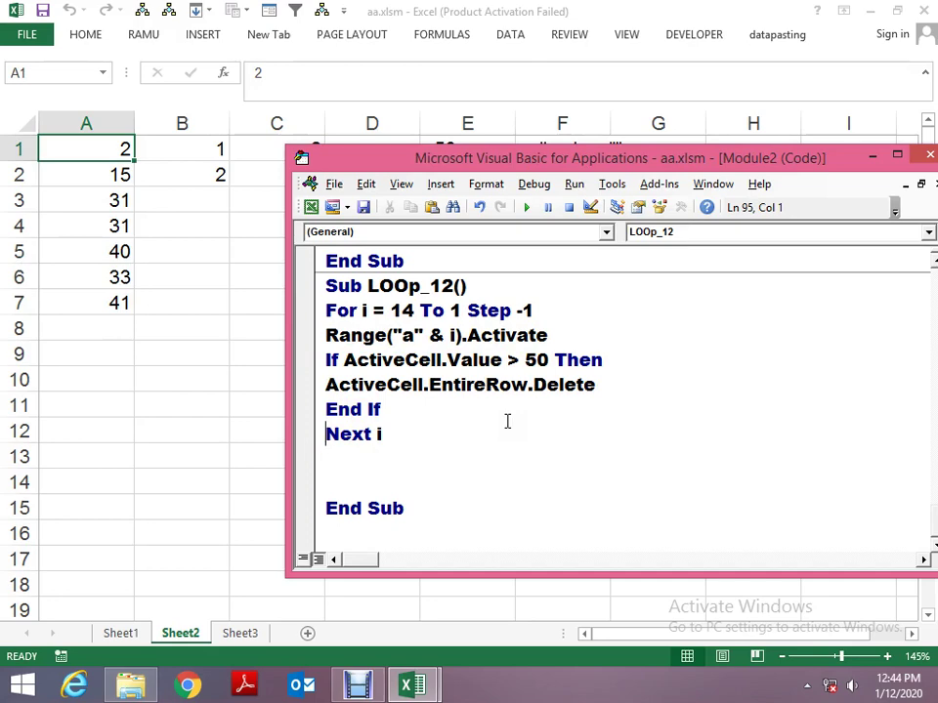
pyautogui.hotkey('alt', 'space')
# With the editor maximized, delete the two blank lines above LOOp_12's End Sub.
pyautogui.press('x')
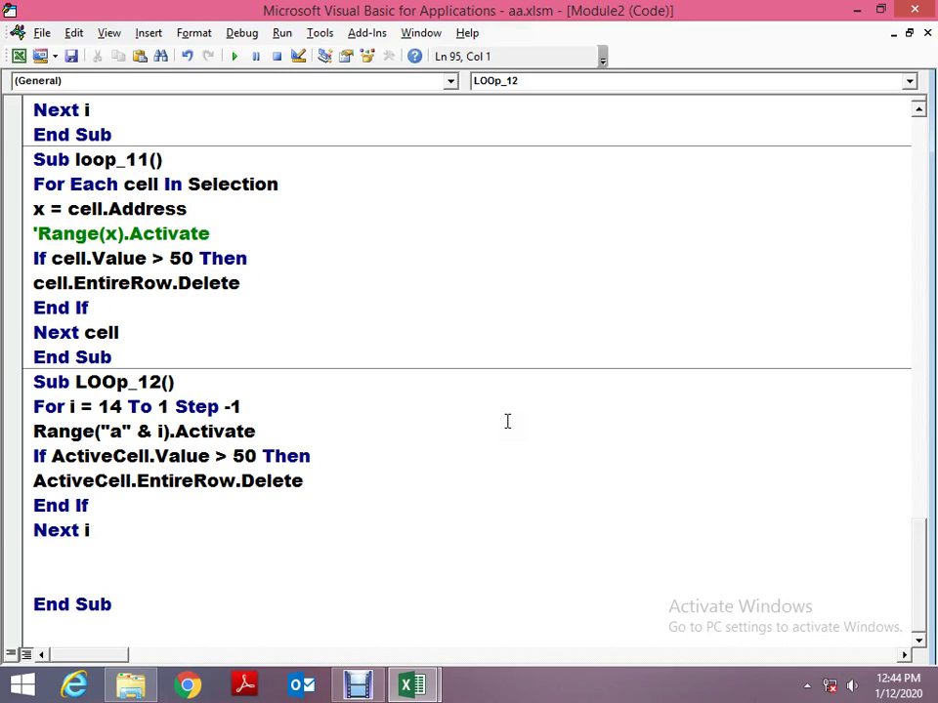
pyautogui.press('Delete')
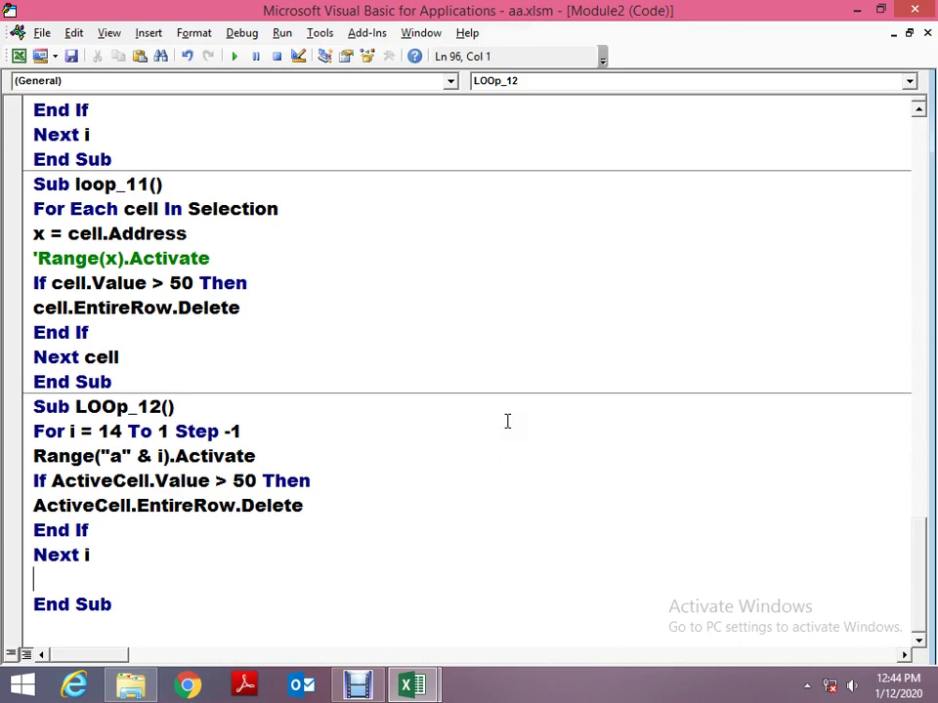
pyautogui.press('Delete')
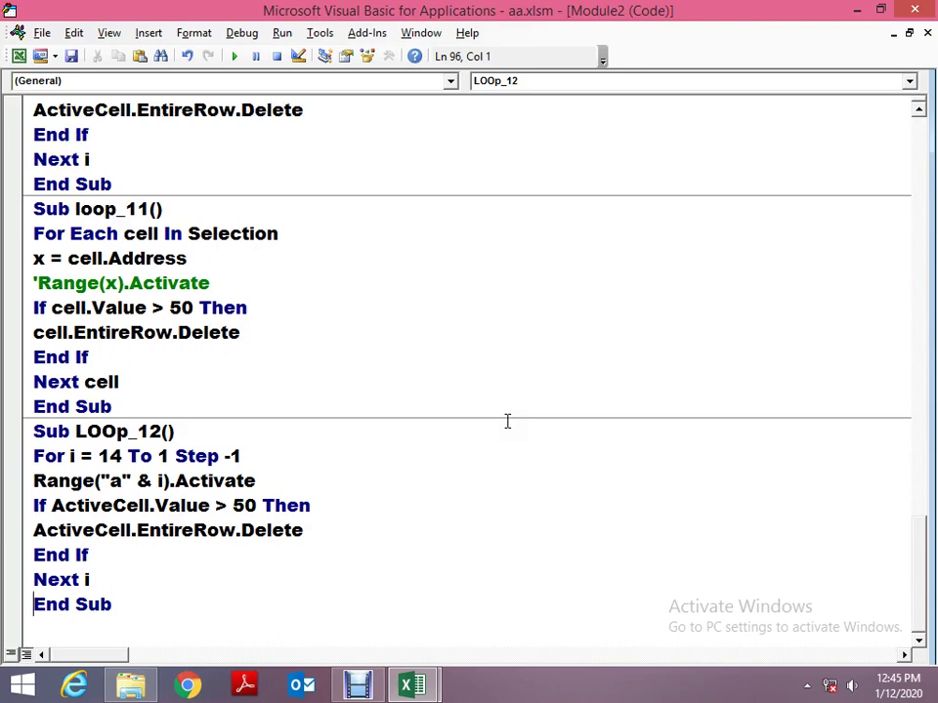
# Check the worksheet, then select the word 'Selection' in loop_11's For Each line.
pyautogui.click(860, 10)
pyautogui.hotkey('alt', 'F11')
pyautogui.press('Up')
pyautogui.press('Up')
pyautogui.press('Up')
pyautogui.press('Up')
pyautogui.press('Up')
pyautogui.moveTo(188, 235); pyautogui.dragTo(307, 236)
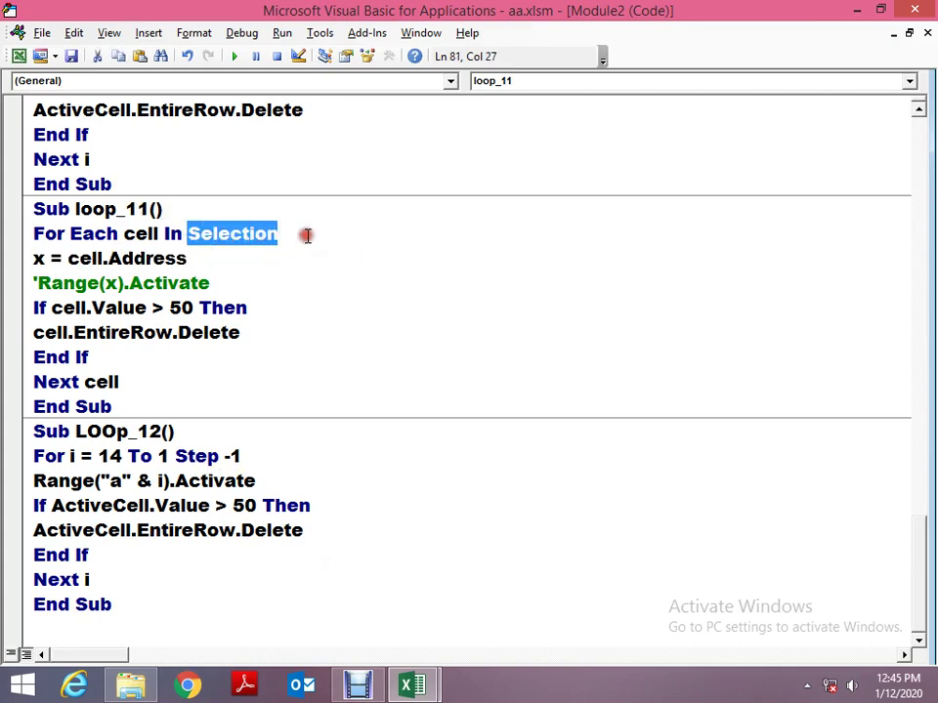
# Replace 'Selection' with 'Cells' in loop_11's For Each line.
pyautogui.write('ce')
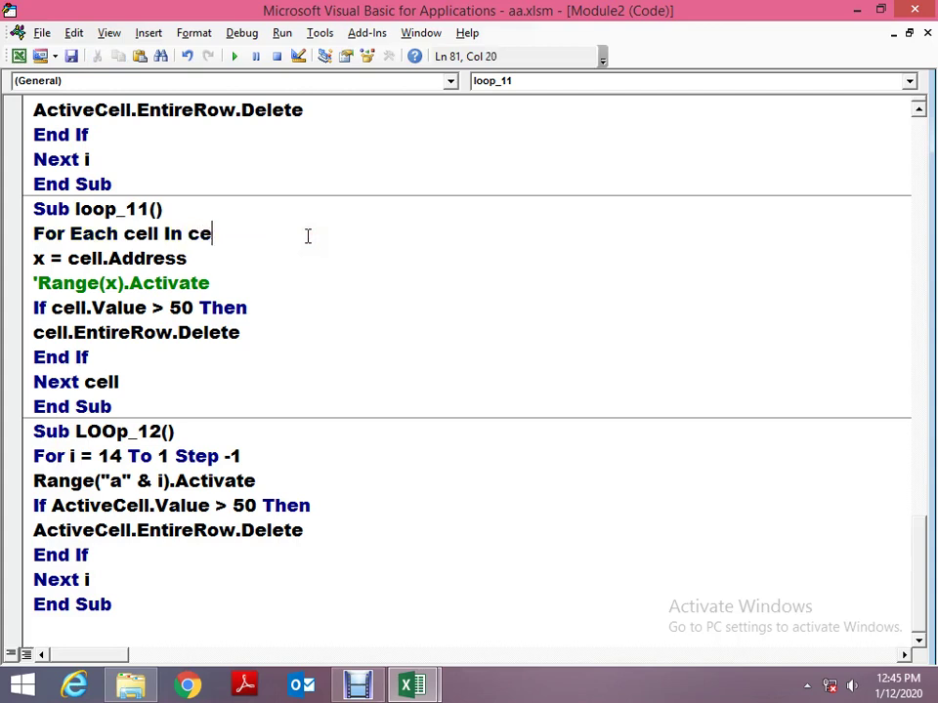
pyautogui.write('lls')
pyautogui.press('Up')
pyautogui.press('Down')
pyautogui.press('Left')
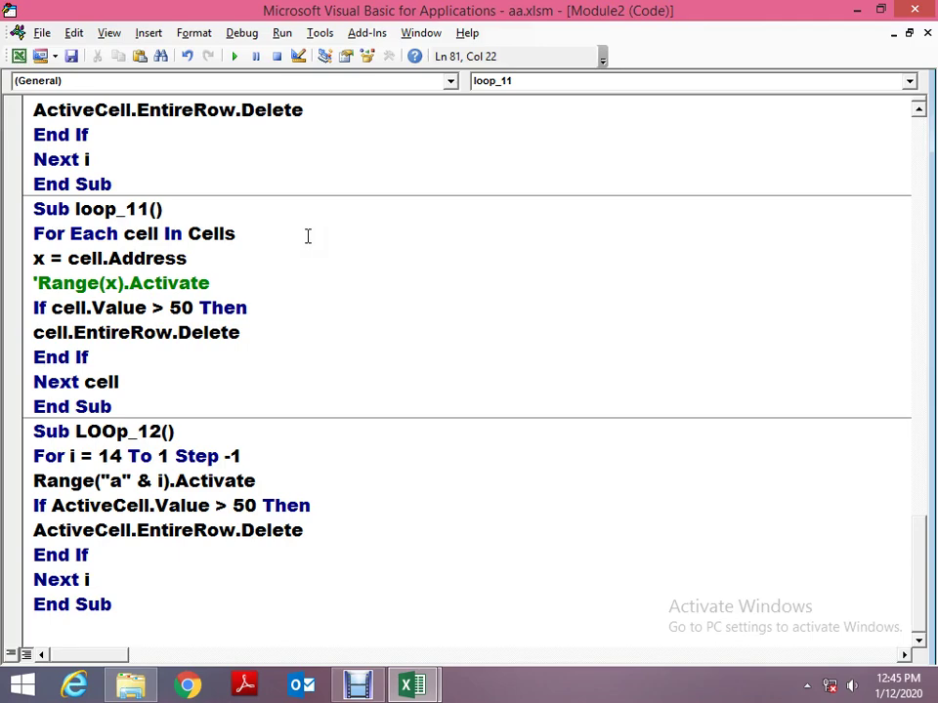
# Switch the workbook to the empty Sheet3, then restore the VBA editor to a smaller window.
pyautogui.hotkey('alt', 'F11')
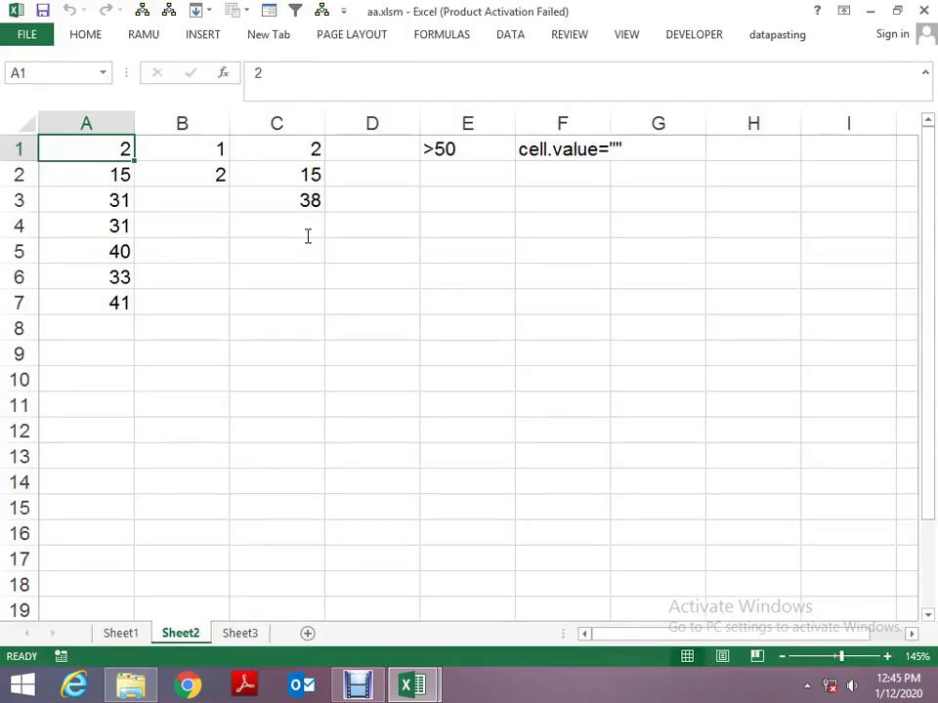
pyautogui.hotkey('ctrl', 'pagedown')
pyautogui.hotkey('alt', 'F11')
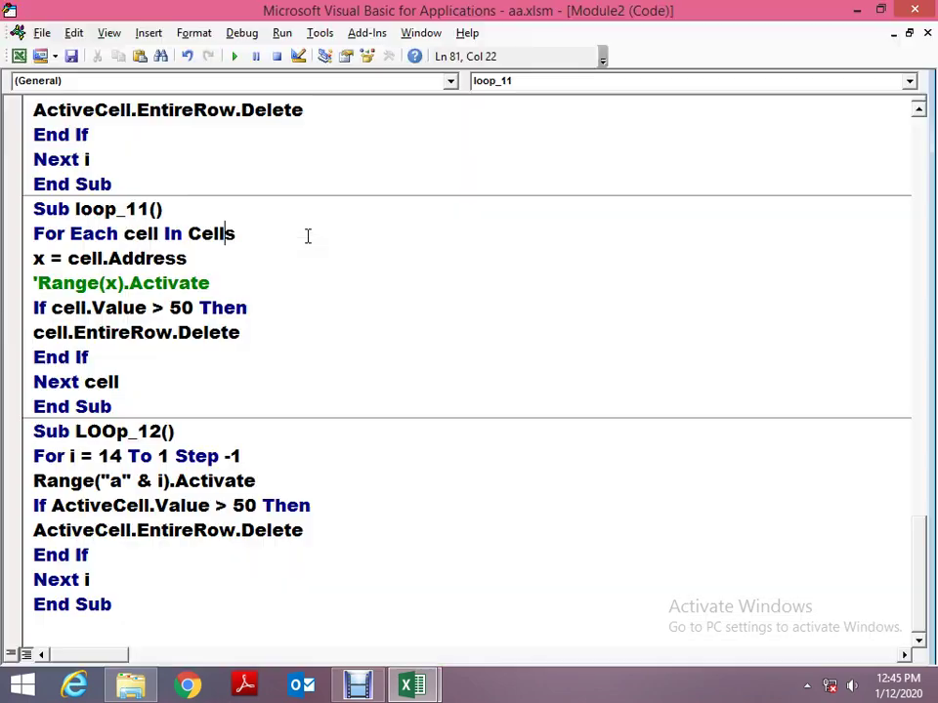
pyautogui.press('super+Down')
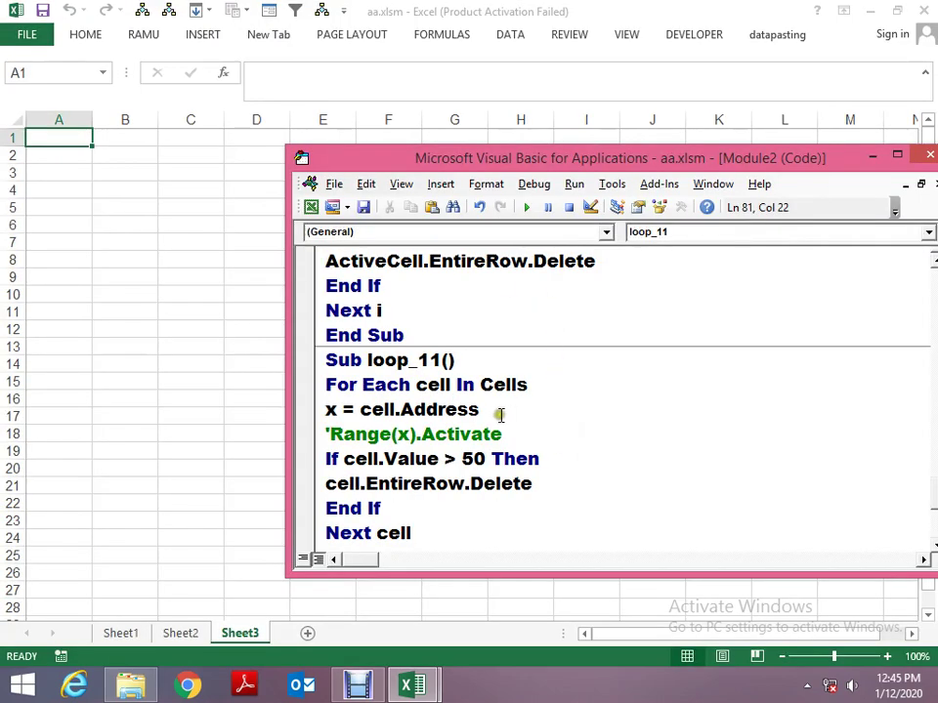
# Uncomment the Range(x).Activate line and step through loop_11 with F8, checking the sheet.
pyautogui.click(421, 434)
pyautogui.press('Home')
pyautogui.press('Delete')
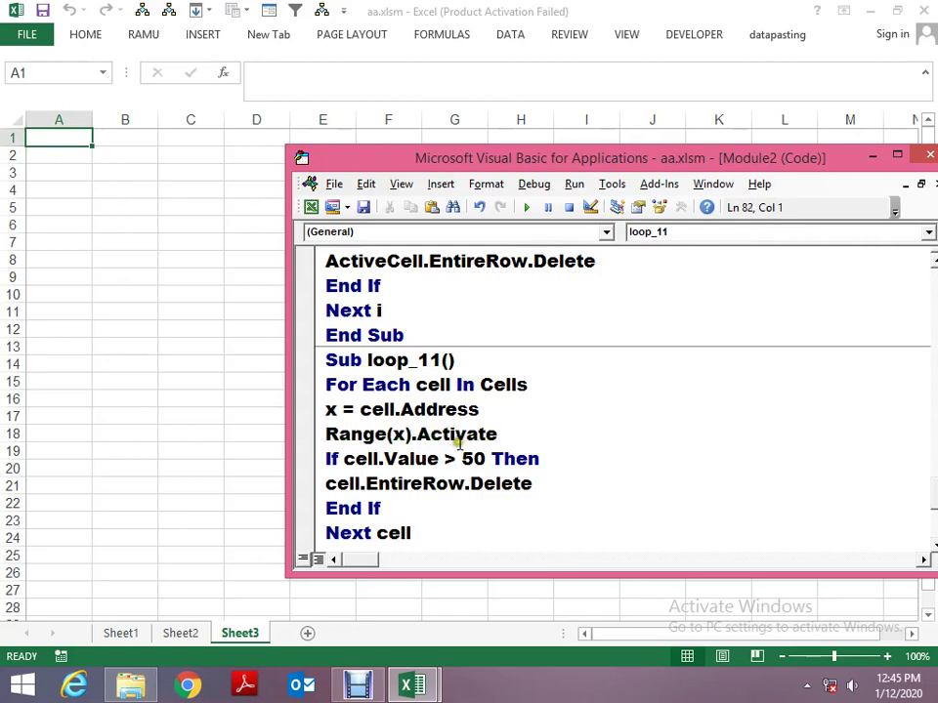
pyautogui.press('F8')
pyautogui.press('F8')
pyautogui.press('F8')
pyautogui.press('F8')
pyautogui.press('F8')
pyautogui.press('F8')
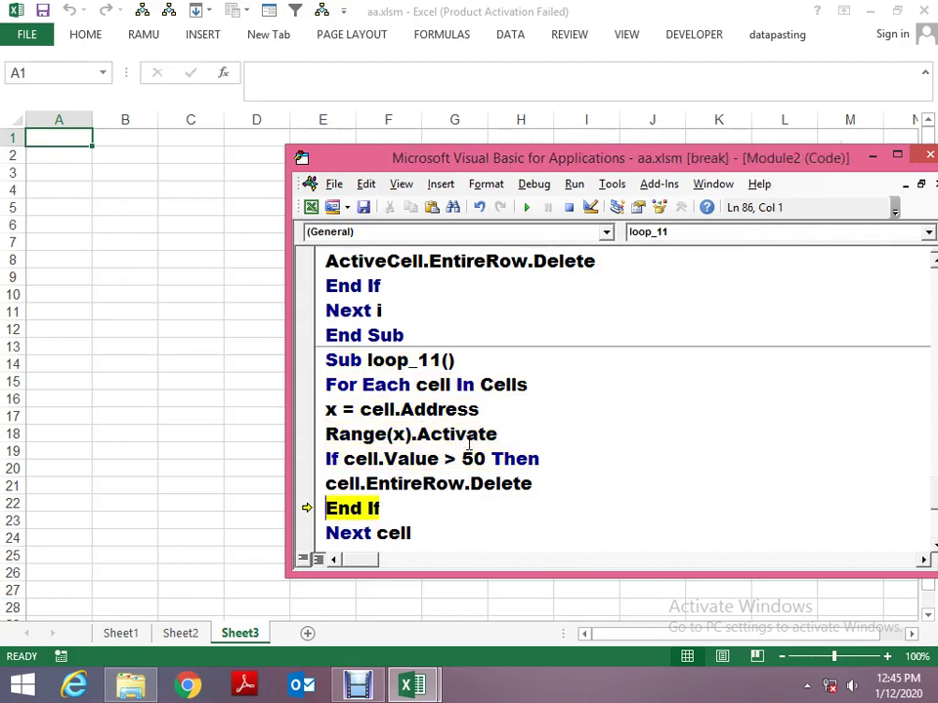
pyautogui.press('F8')
pyautogui.press('F8')
pyautogui.press('F8')
pyautogui.press('F8')
pyautogui.press('F8')
pyautogui.press('F8')
pyautogui.press('F8')
pyautogui.press('F8')
pyautogui.press('F8')
pyautogui.press('F8')
pyautogui.press('F8')
pyautogui.press('F8')
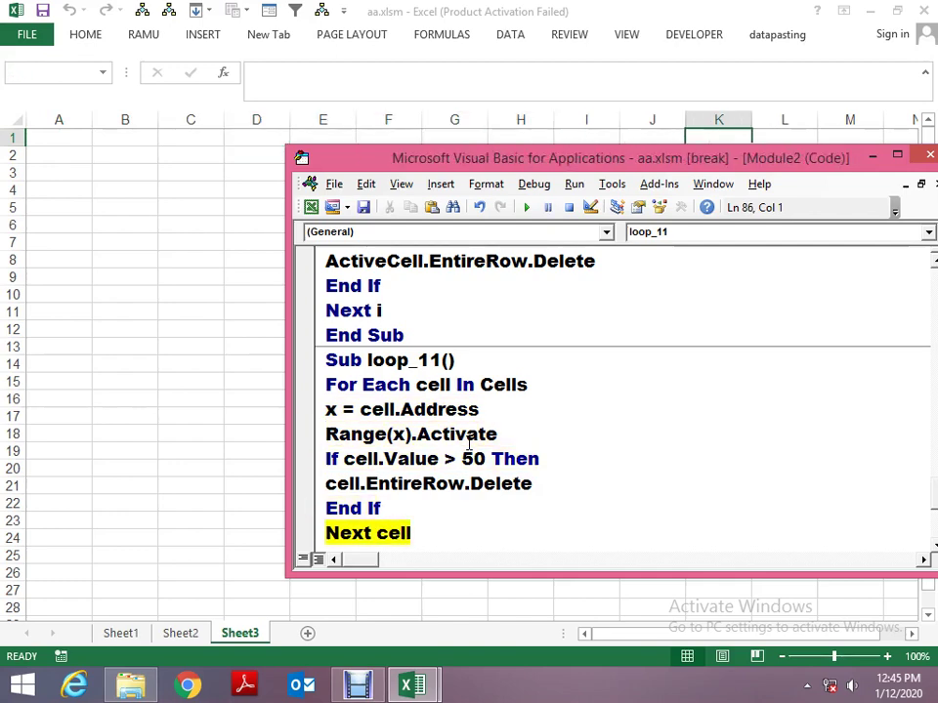
pyautogui.press('F8')
pyautogui.press('F8')
pyautogui.press('F8')
pyautogui.press('F8')
pyautogui.press('F8')
pyautogui.press('F8')
pyautogui.press('F8')
pyautogui.press('F8')
pyautogui.press('F8')
pyautogui.press('F8')
pyautogui.press('F8')
pyautogui.press('F8')
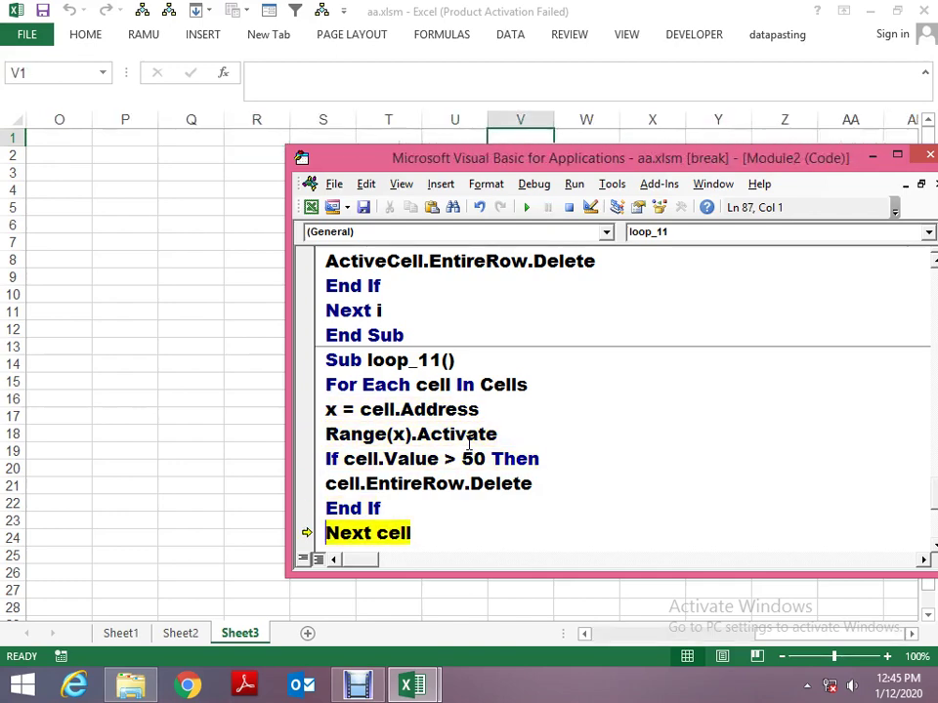
pyautogui.hotkey('alt', 'F11')
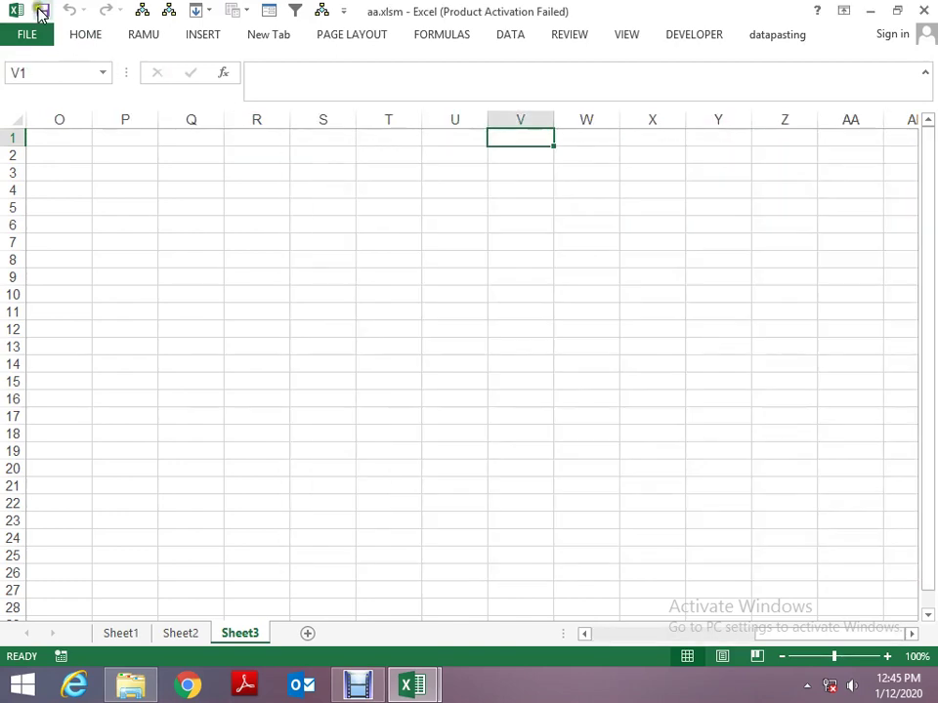
pyautogui.hotkey('alt', 'F11')
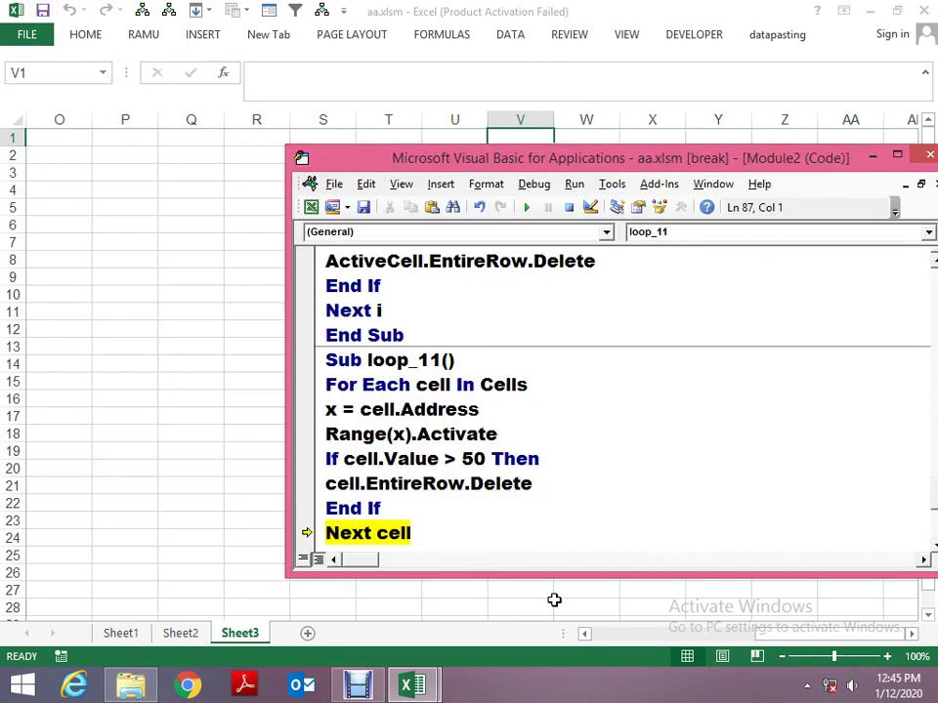
# Open Task Manager, shrink it to Fewer details, and bring the Excel sheet forward.
pyautogui.rightClick(557, 696)
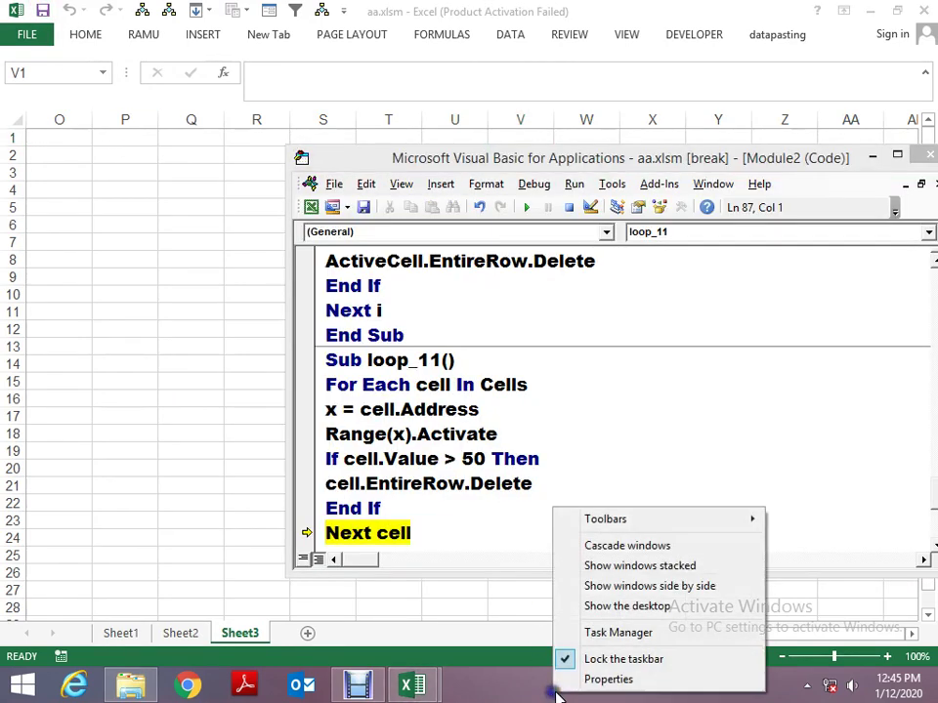
pyautogui.click(592, 633)
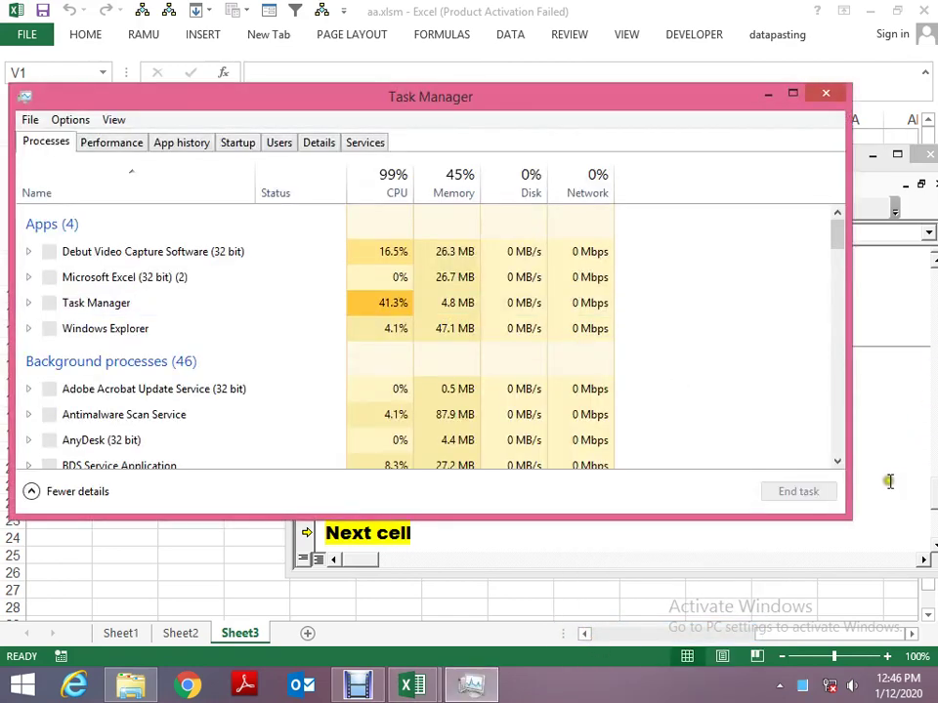
pyautogui.moveTo(846, 514)
pyautogui.mouseDown()
pyautogui.moveTo(776, 405)
pyautogui.moveTo(581, 318)
pyautogui.mouseUp()
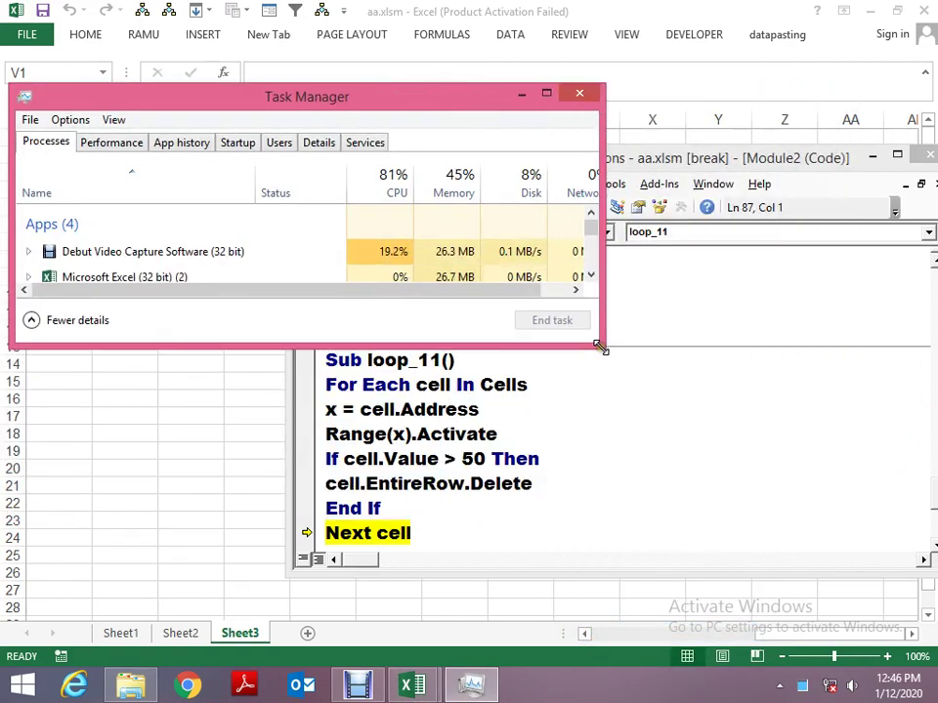
pyautogui.click(77, 318)
pyautogui.click(115, 484)
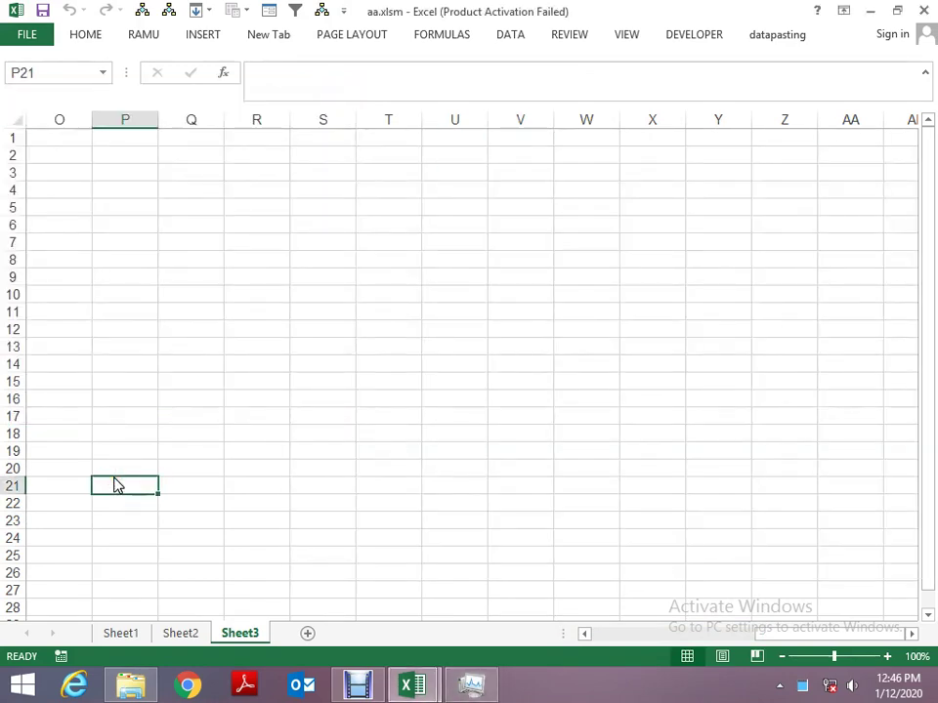
# Enter 1048576 as the row count in P1048576, the sheet's last row.
pyautogui.hotkey('ctrl', 'Down')
pyautogui.write('14')
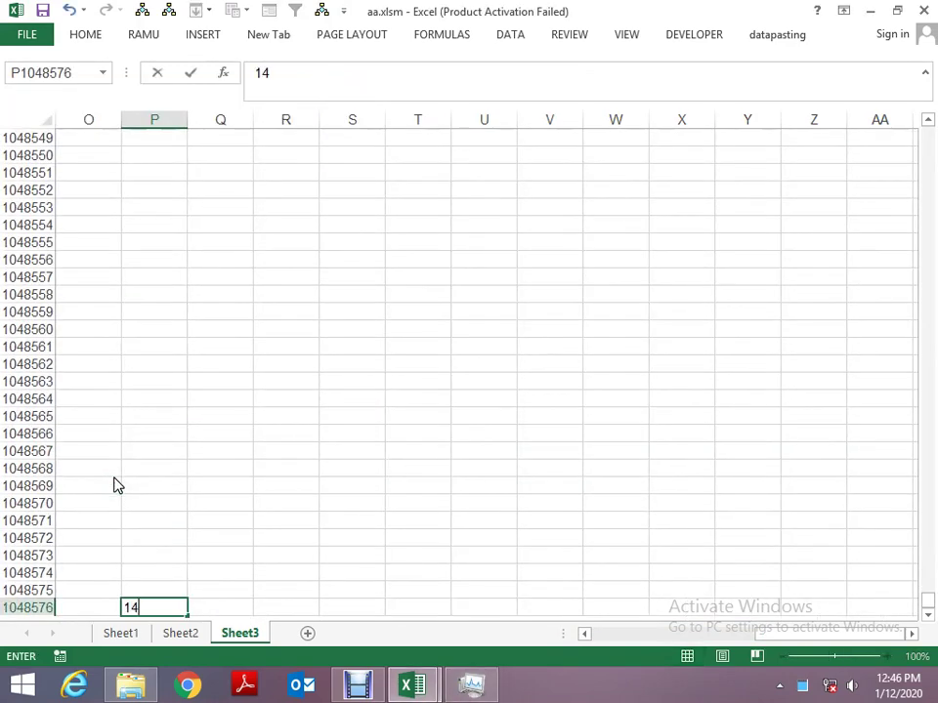
pyautogui.press('Escape')
pyautogui.write('1')
pyautogui.write('048576')
pyautogui.press('Up')
# Put =COLUMN() in the last cell XFD1048576 to show 16384.
pyautogui.hotkey('ctrl', 'Right')
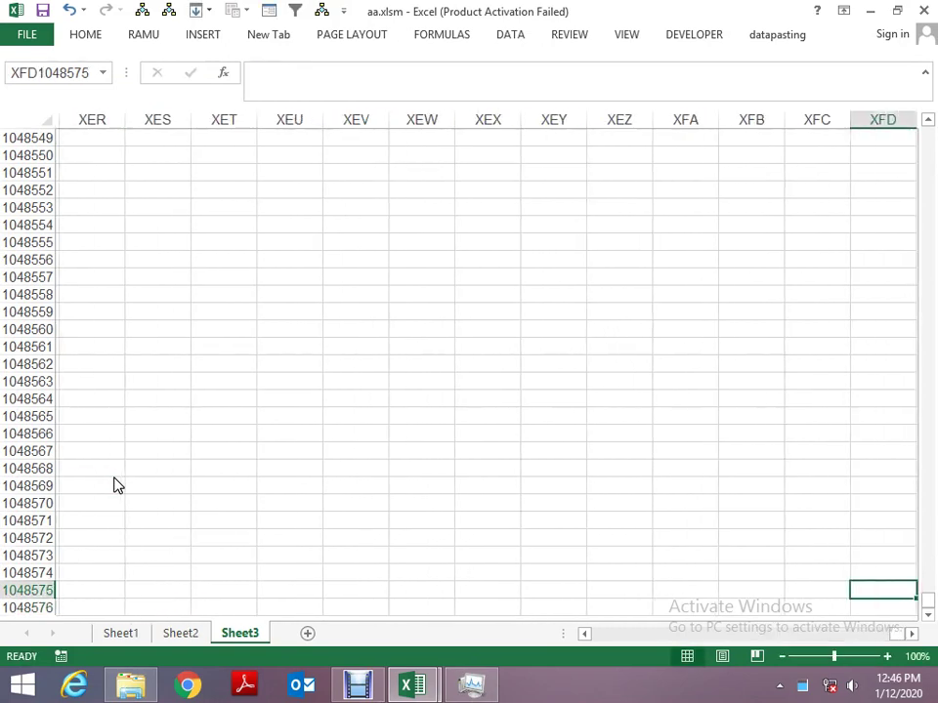
pyautogui.press('Down')
pyautogui.write('=co')
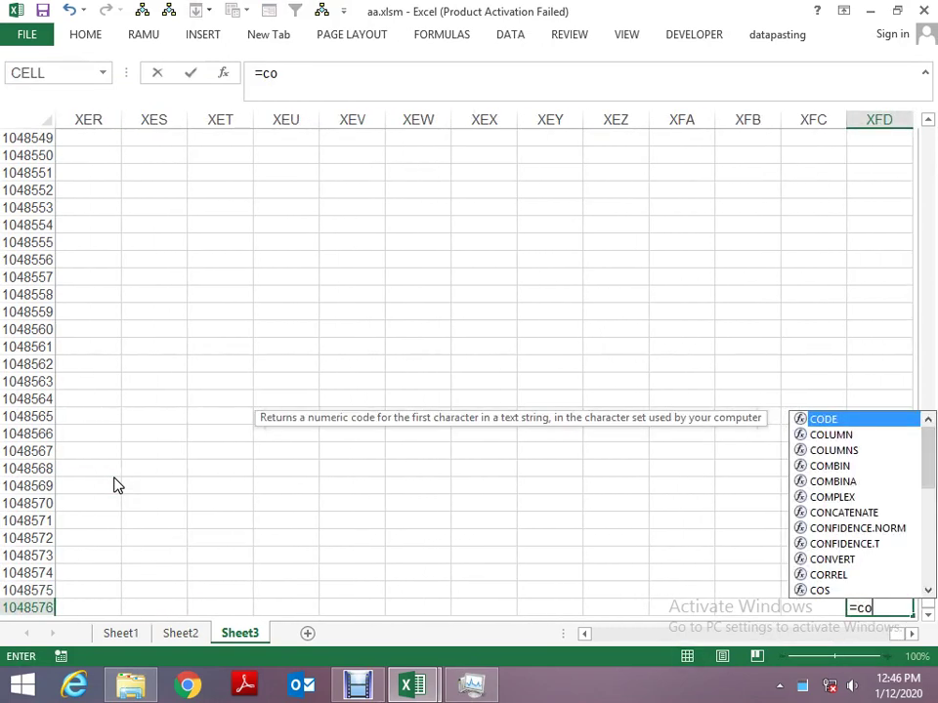
pyautogui.write('lum')
pyautogui.press('Tab')
pyautogui.press('Return')
pyautogui.press('Up')
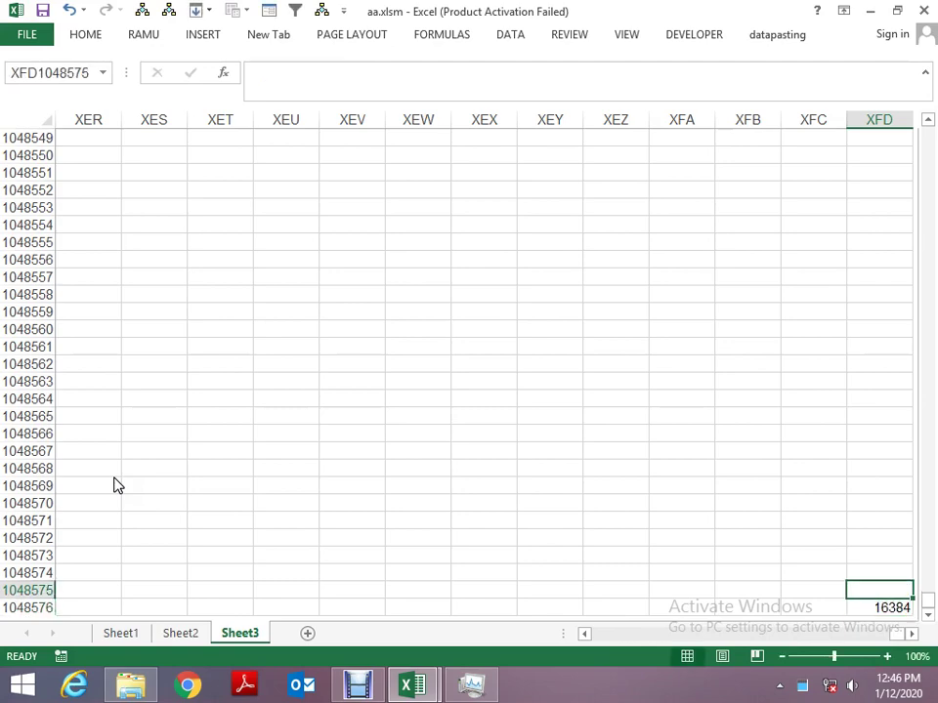
# Enter 16384 as the column count in Q1048576 beside the row count.
pyautogui.hotkey('ctrl', 'Left')
pyautogui.press('Down')
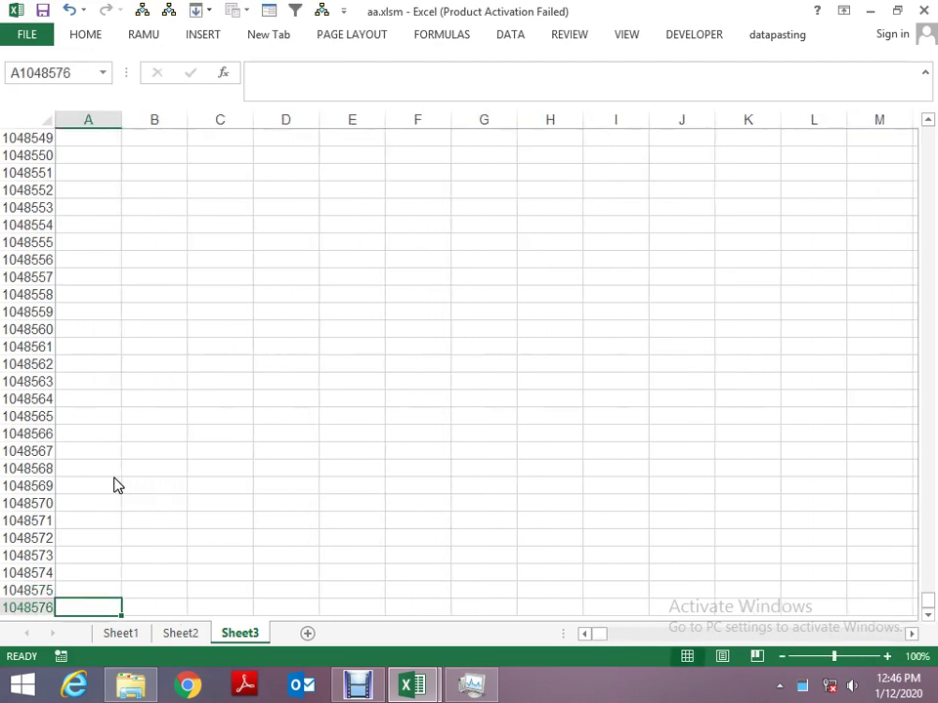
pyautogui.hotkey('ctrl', 'Up')
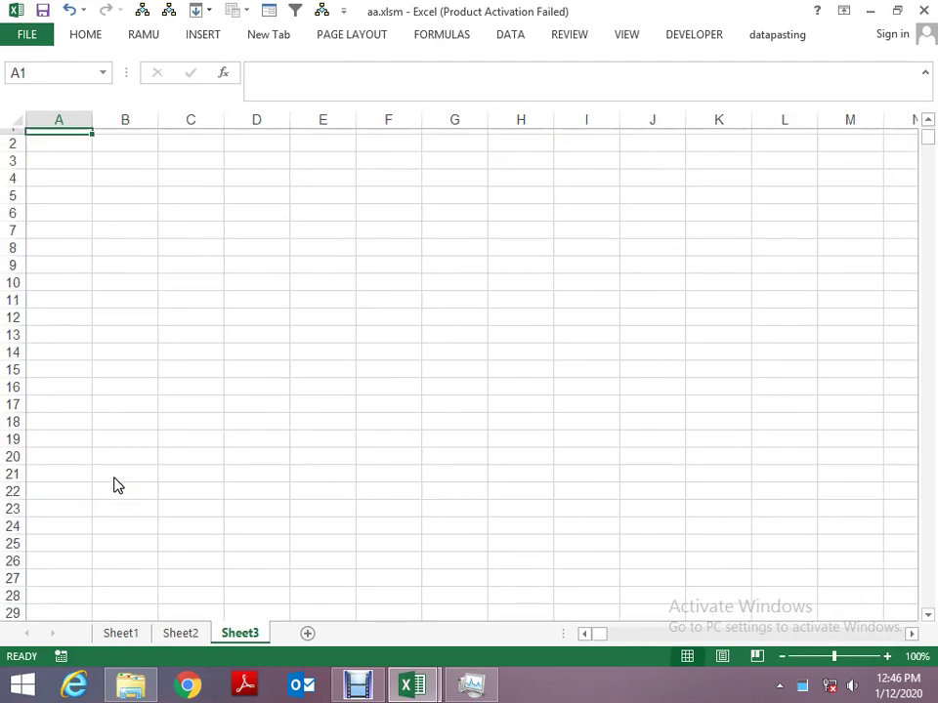
pyautogui.hotkey('ctrl', 'Down')
pyautogui.hotkey('ctrl', 'Right')
pyautogui.hotkey('ctrl', 'Left')
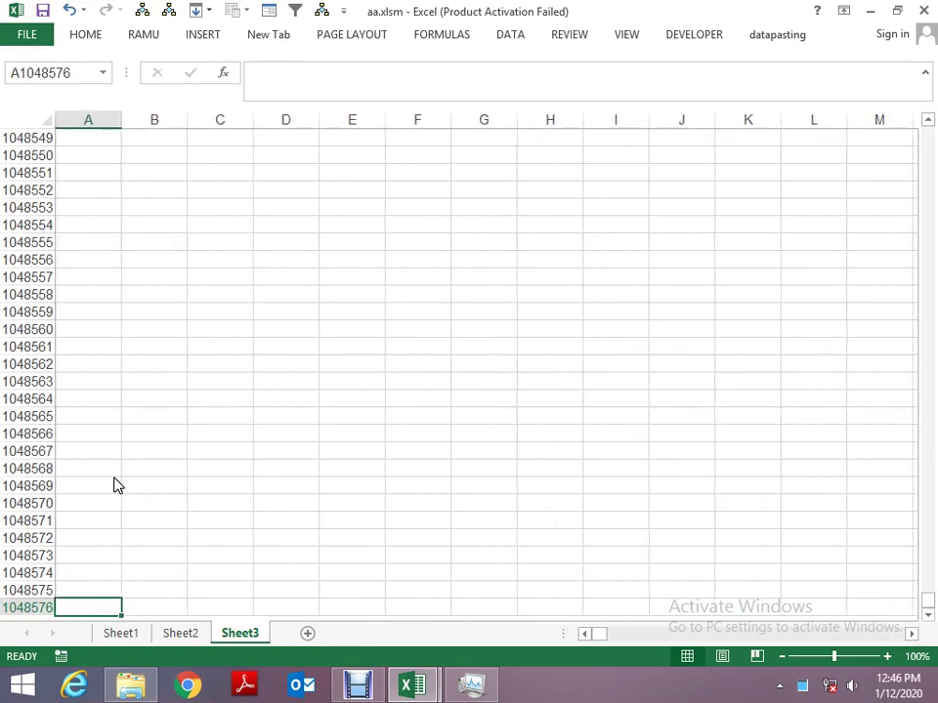
pyautogui.hotkey('ctrl', 'Right')
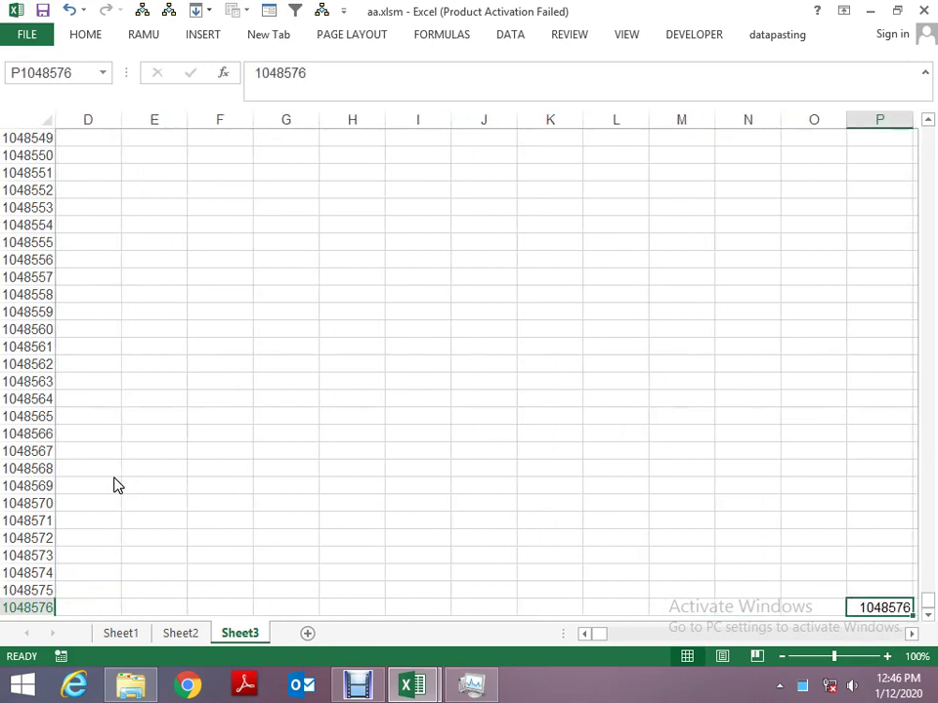
pyautogui.hotkey('ctrl', 'Right')
pyautogui.hotkey('ctrl', 'Left')
pyautogui.press('Right')
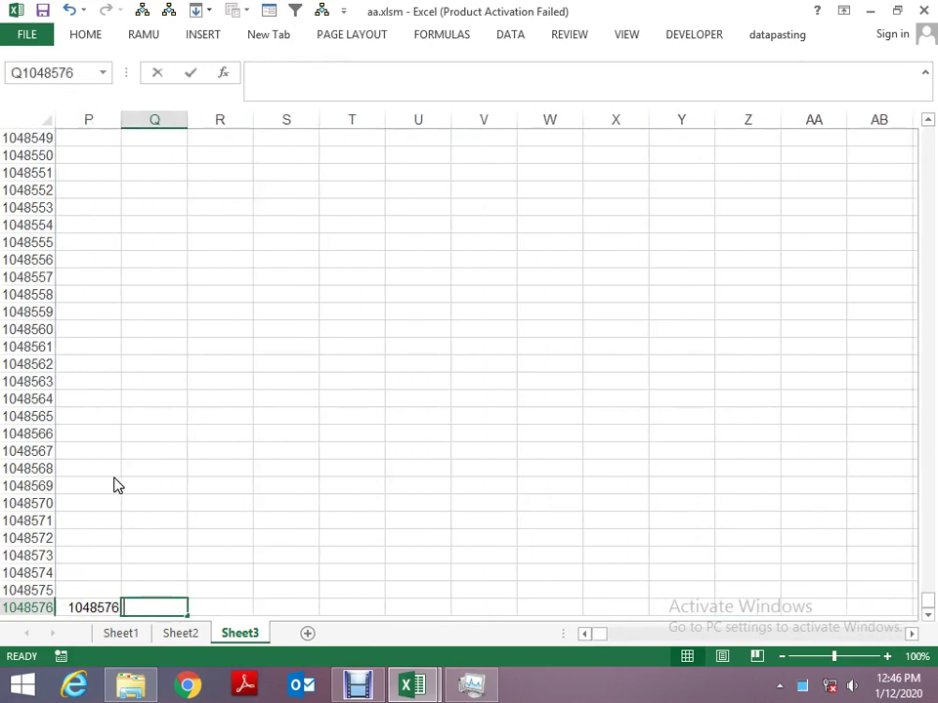
pyautogui.write('16384')
pyautogui.press('Return')
pyautogui.press('Up')
pyautogui.press('Right')
pyautogui.write('+')
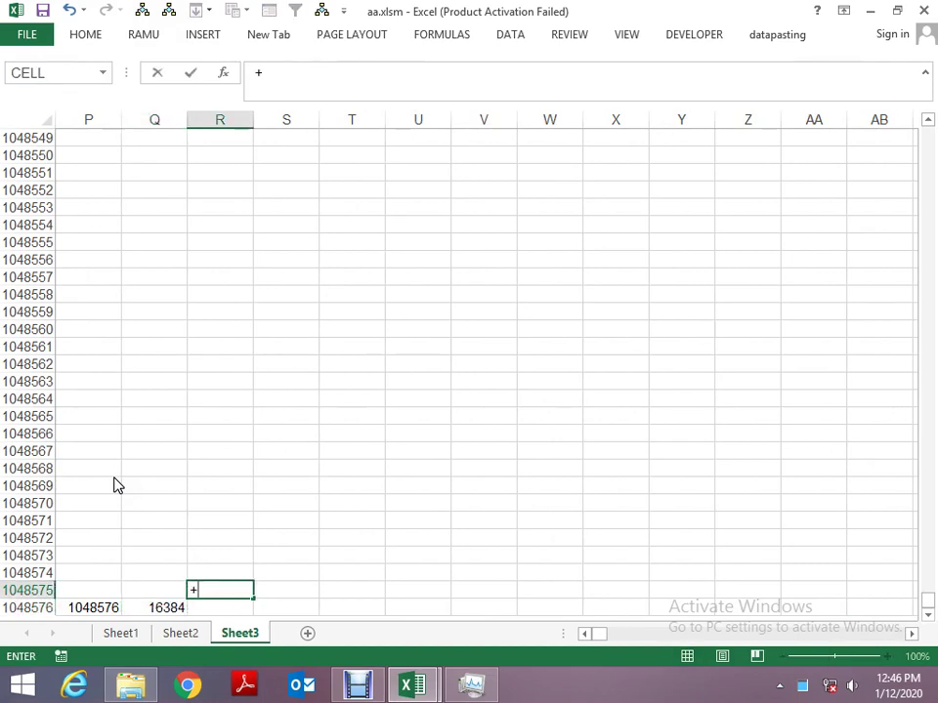
pyautogui.press('Down')
pyautogui.press('BackSpace')
pyautogui.press('Escape')
pyautogui.write('+')
pyautogui.press('Down')
pyautogui.press('Left')
pyautogui.press('Left')
pyautogui.write('*')
pyautogui.press('Down')
pyautogui.press('Left')
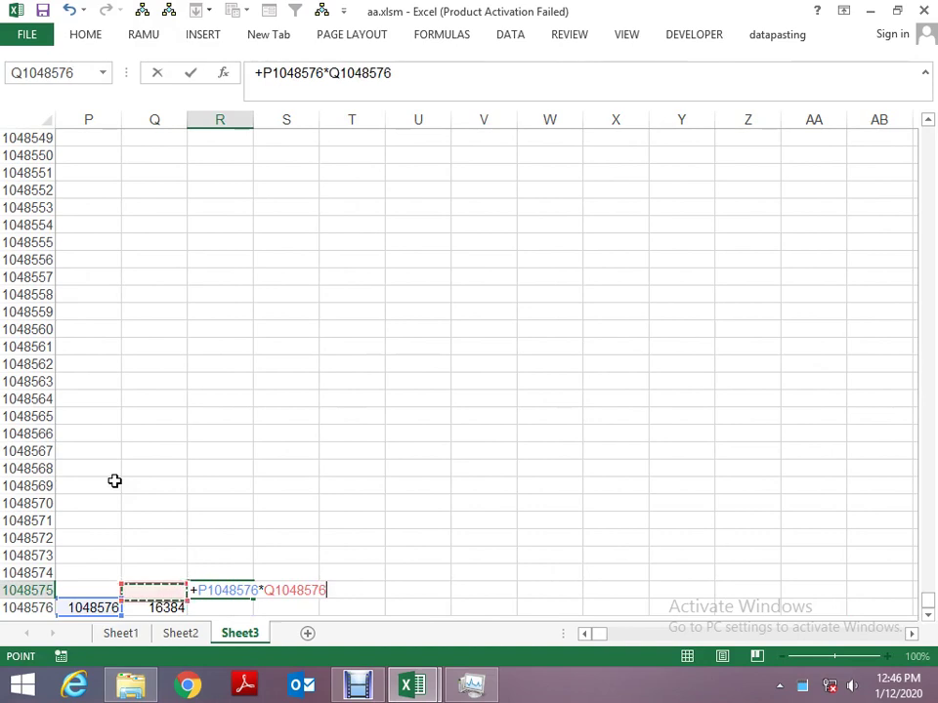
pyautogui.hotkey('ctrl', 'Return')
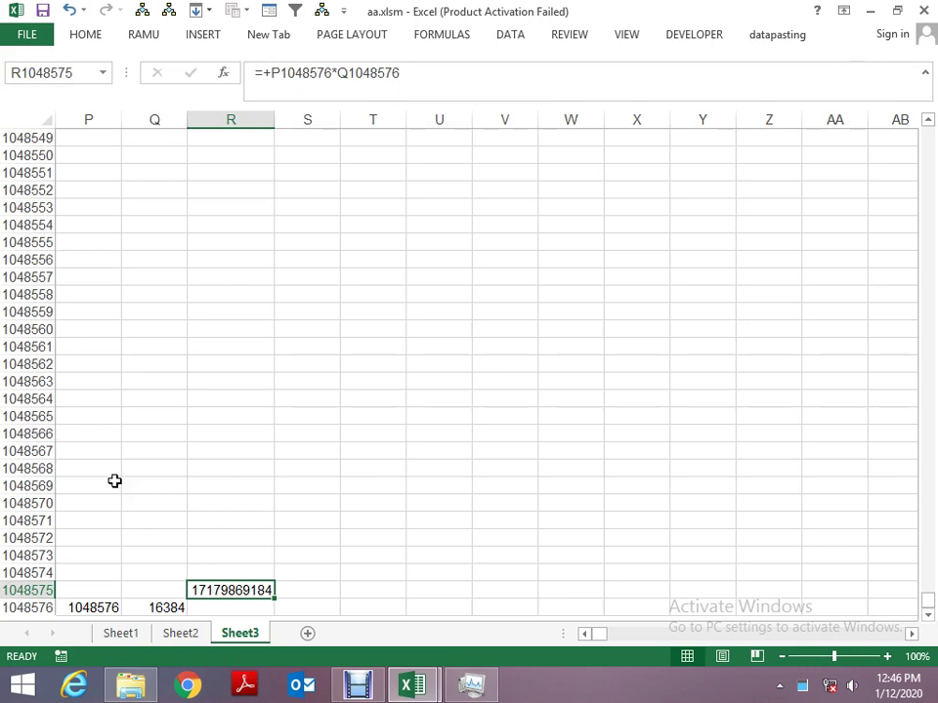
# Open Task Manager in its detailed view showing the CPU usage graph.
pyautogui.hotkey('ctrl', 'shift', 'Escape')
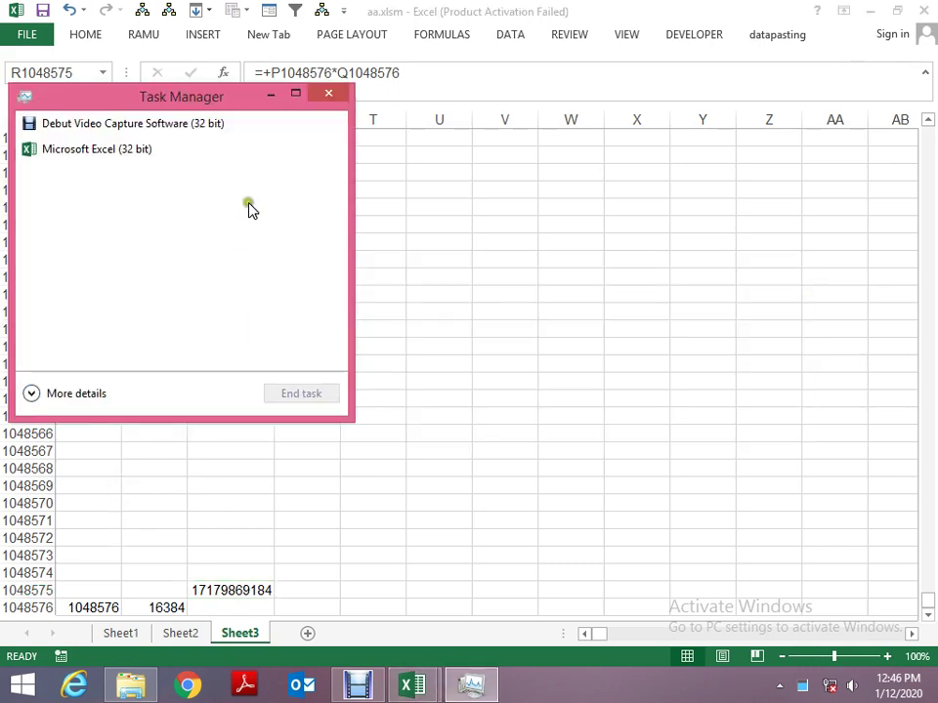
pyautogui.click(322, 96)
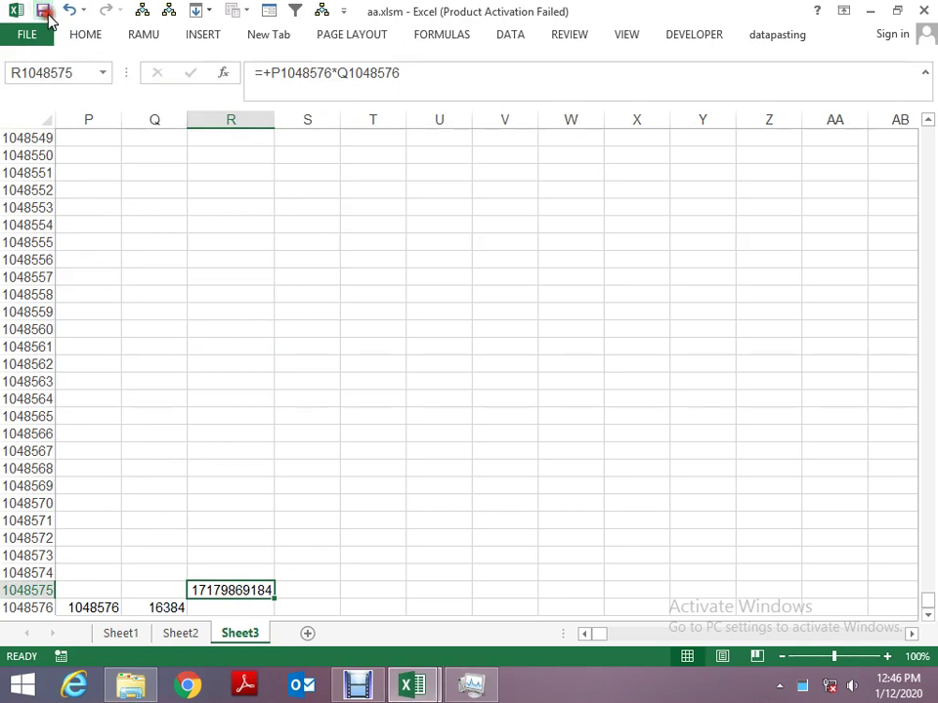
pyautogui.hotkey('ctrl', 'shift', 'Escape')
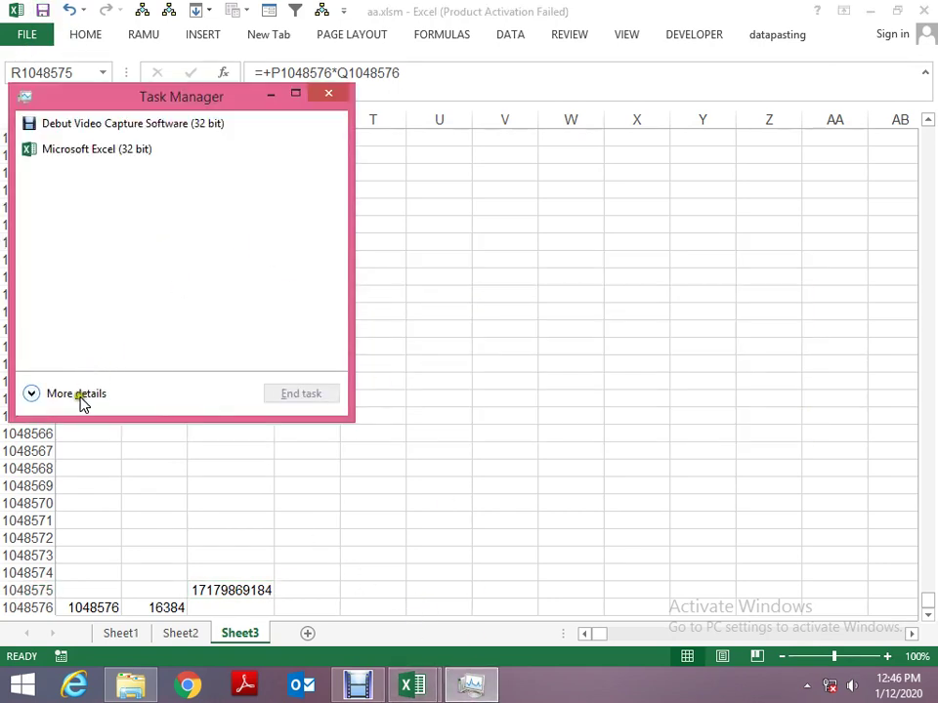
pyautogui.click(80, 395)
pyautogui.click(110, 144)
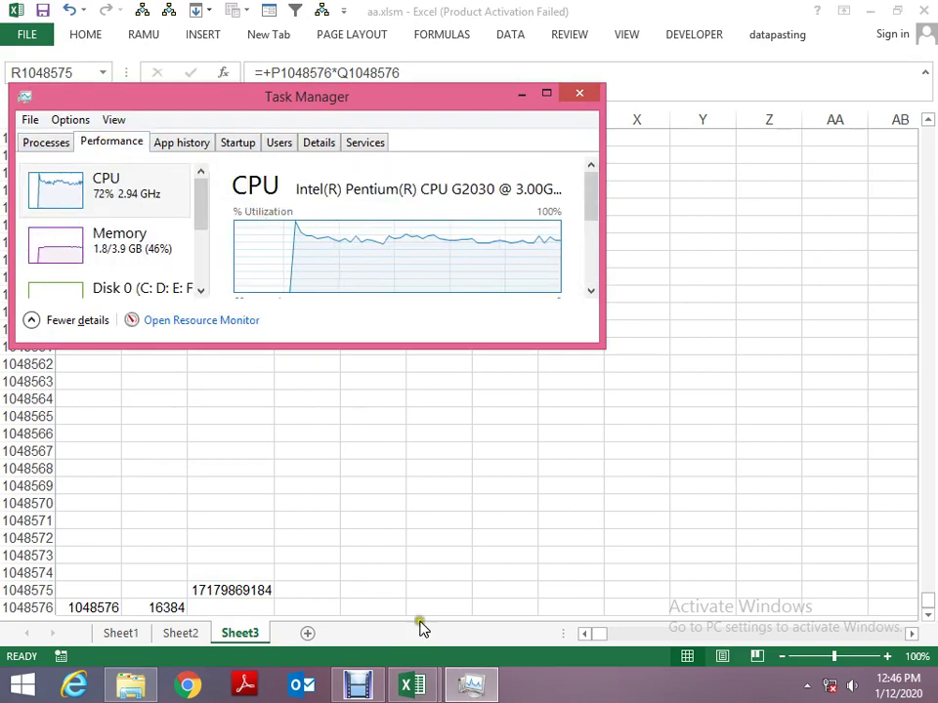
# Bring the VBA editor forward and stop the paused loop_11 macro.
pyautogui.click(414, 688)
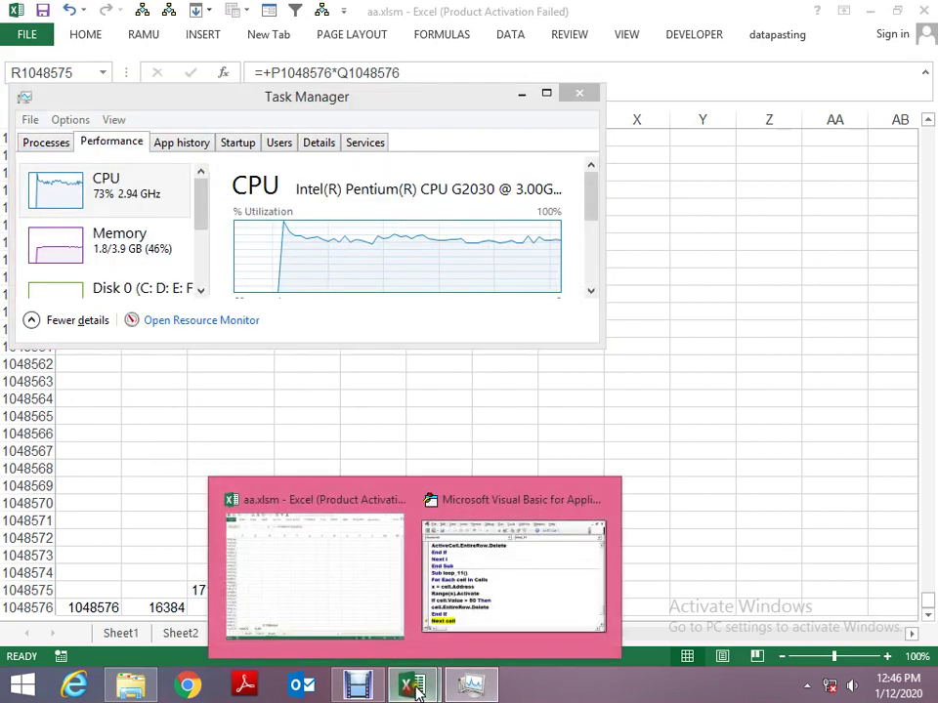
pyautogui.click(488, 592)
pyautogui.click(566, 215)
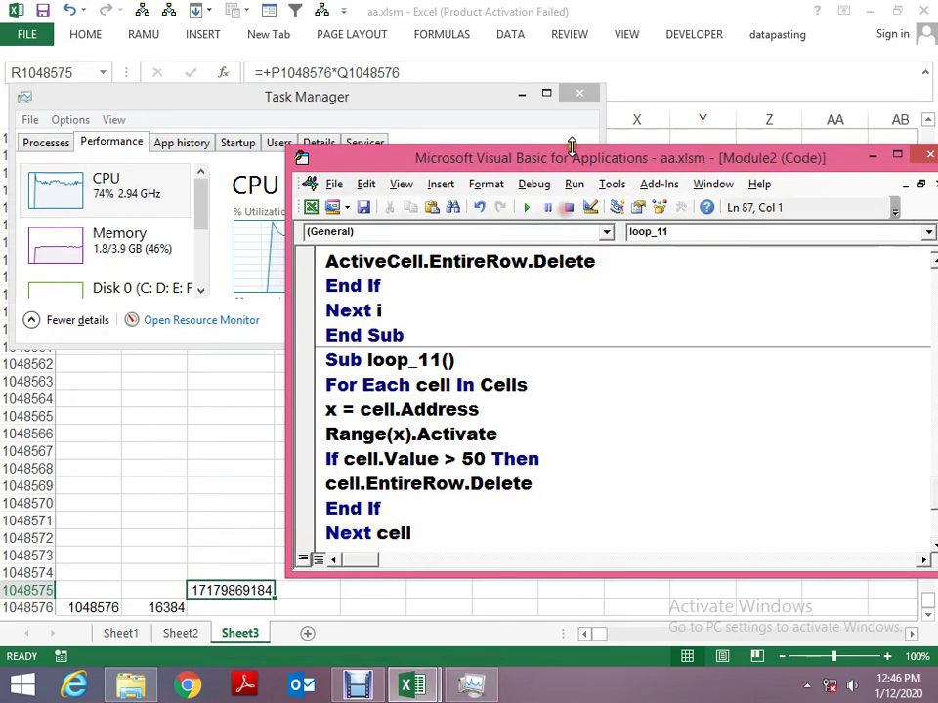
# Shrink the VBA editor window and scroll through the LOOp_12 code.
pyautogui.moveTo(572, 149)
pyautogui.mouseDown()
pyautogui.moveTo(576, 293)
pyautogui.moveTo(623, 97)
pyautogui.mouseUp()
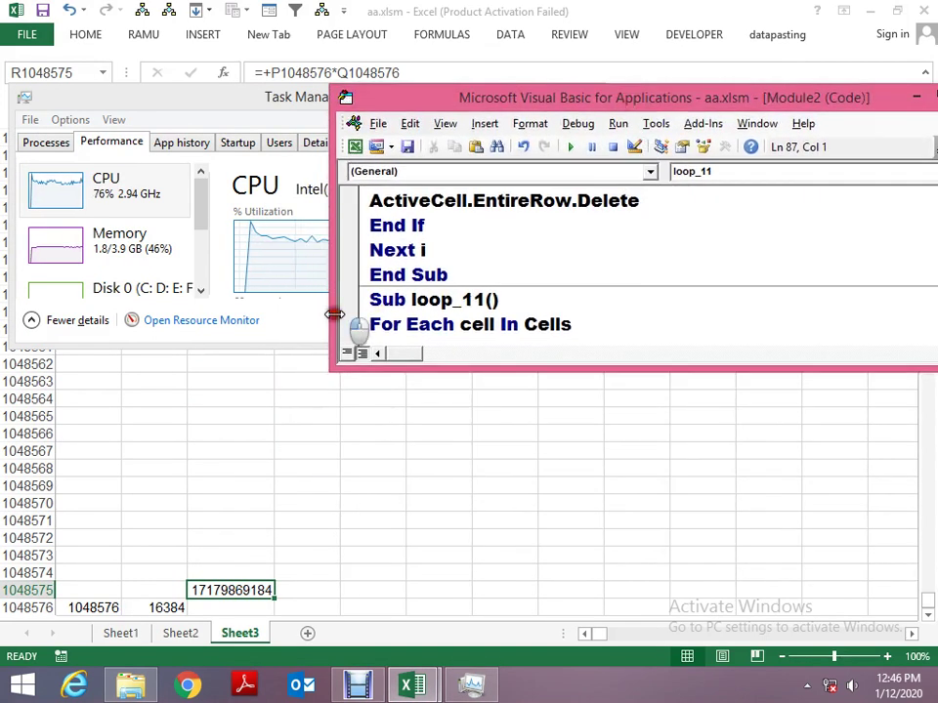
pyautogui.moveTo(340, 322); pyautogui.dragTo(602, 391)
pyautogui.scroll(-2, 733, 337)
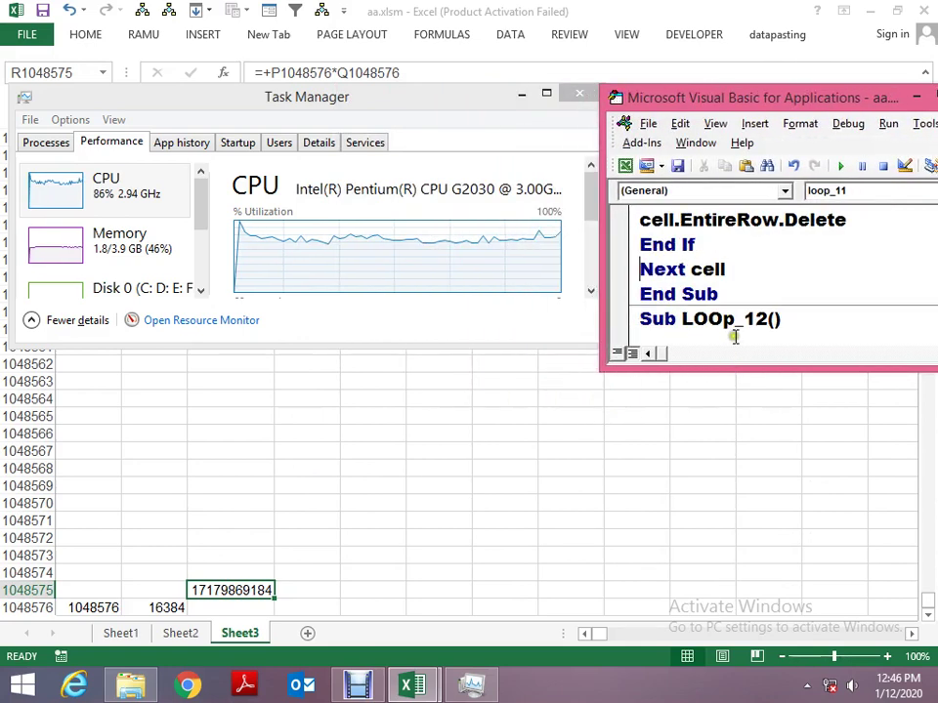
pyautogui.scroll(-3, 728, 326)
pyautogui.scroll(1, 697, 230)
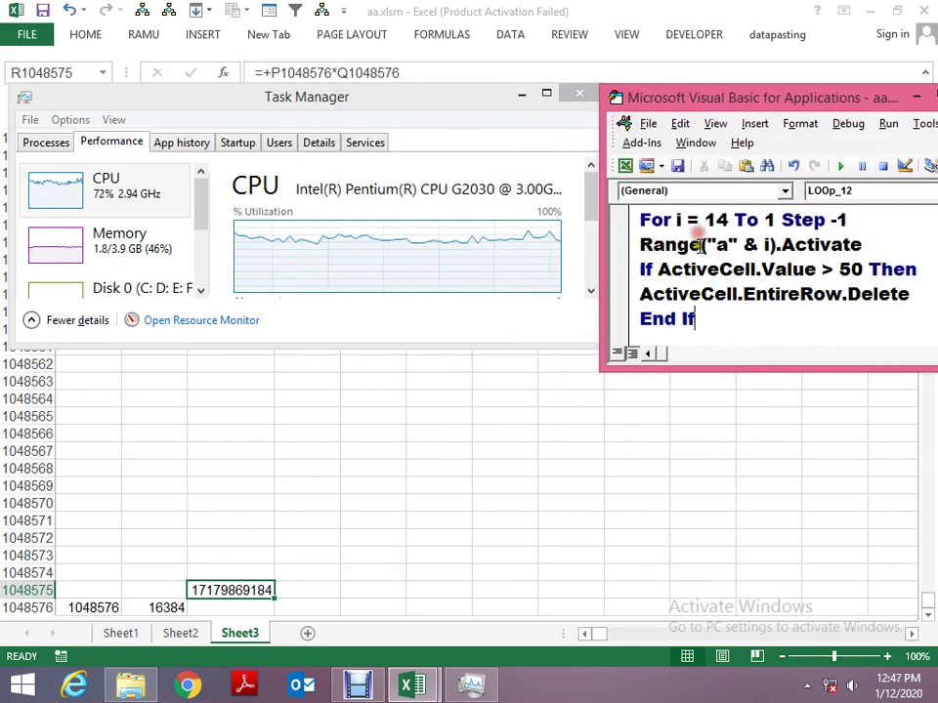
pyautogui.click(698, 318)
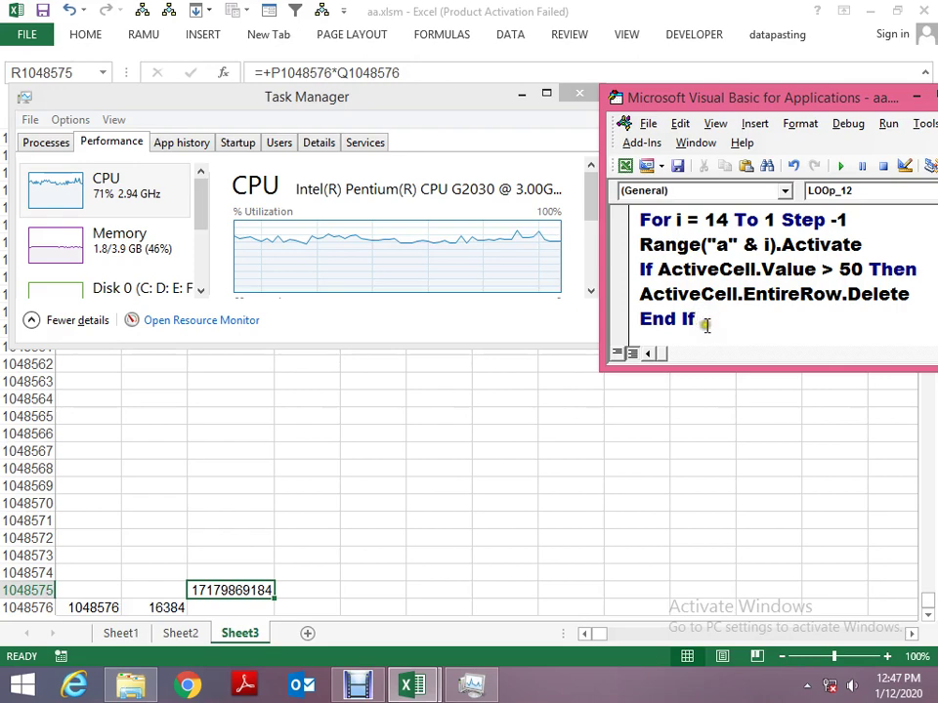
pyautogui.scroll(1, 698, 322)
pyautogui.scroll(-2, 706, 324)
pyautogui.scroll(1, 706, 325)
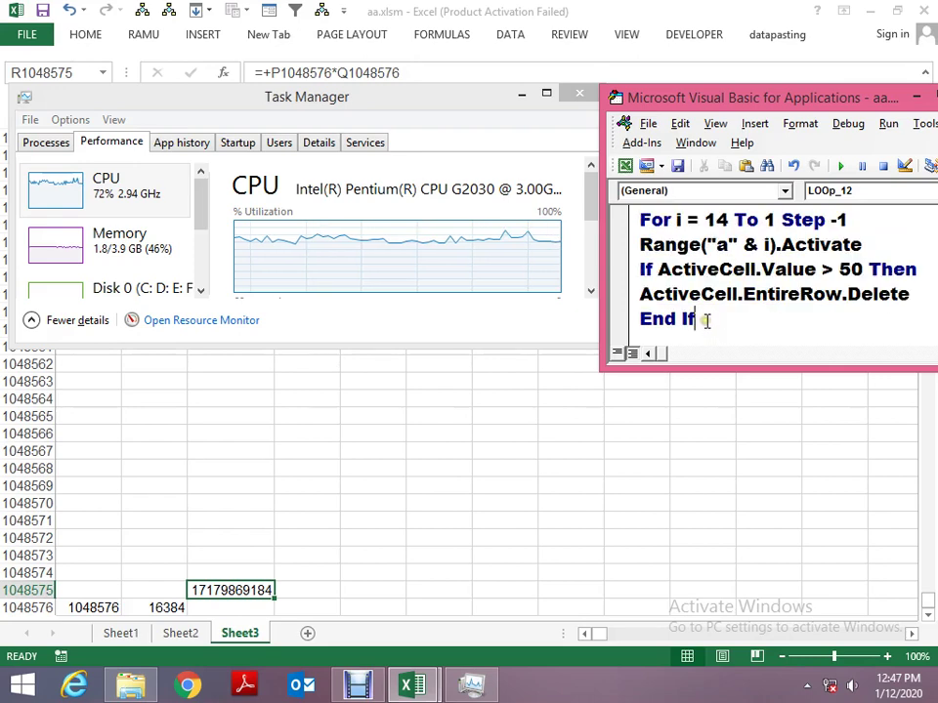
pyautogui.scroll(2, 707, 324)
# Put the caret in loop_11, then resize the editor and place it beside Task Manager's CPU graph.
pyautogui.moveTo(884, 98); pyautogui.dragTo(603, 98)
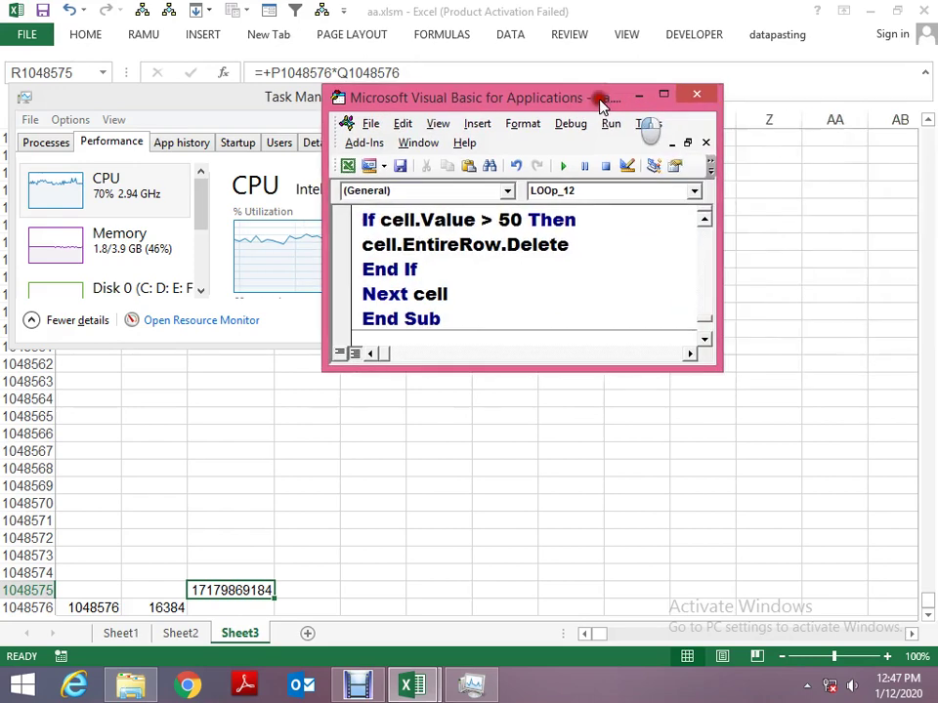
pyautogui.click(660, 97)
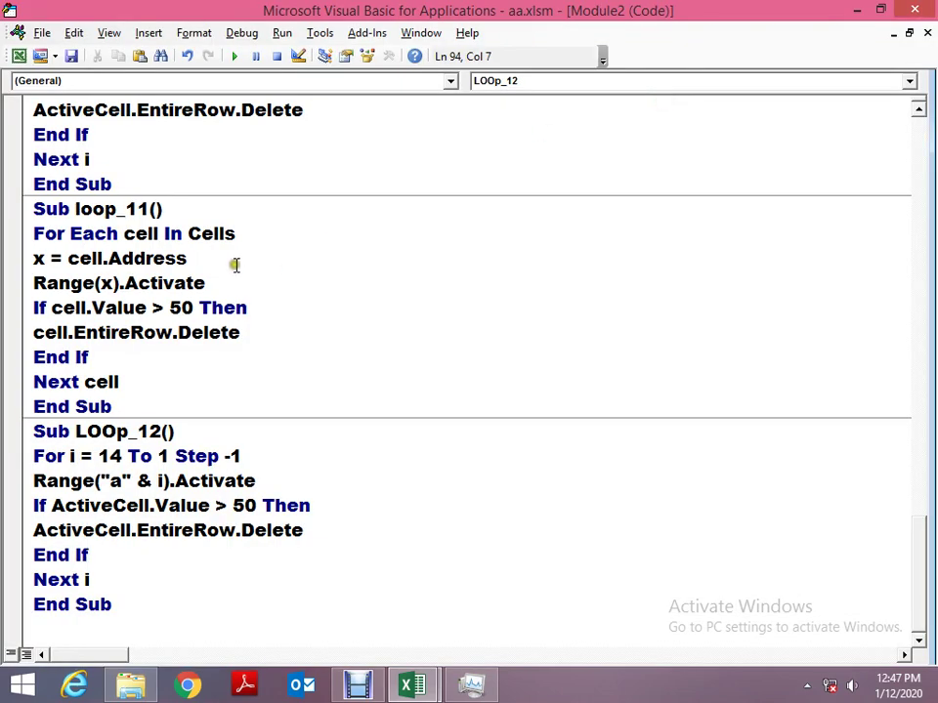
pyautogui.click(225, 235)
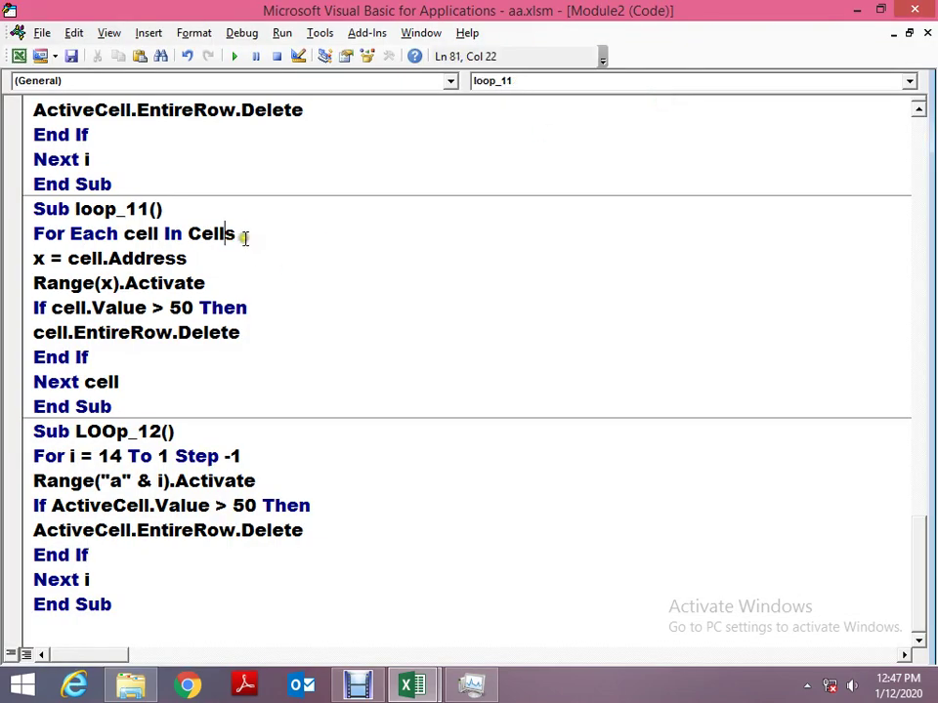
pyautogui.click(881, 9)
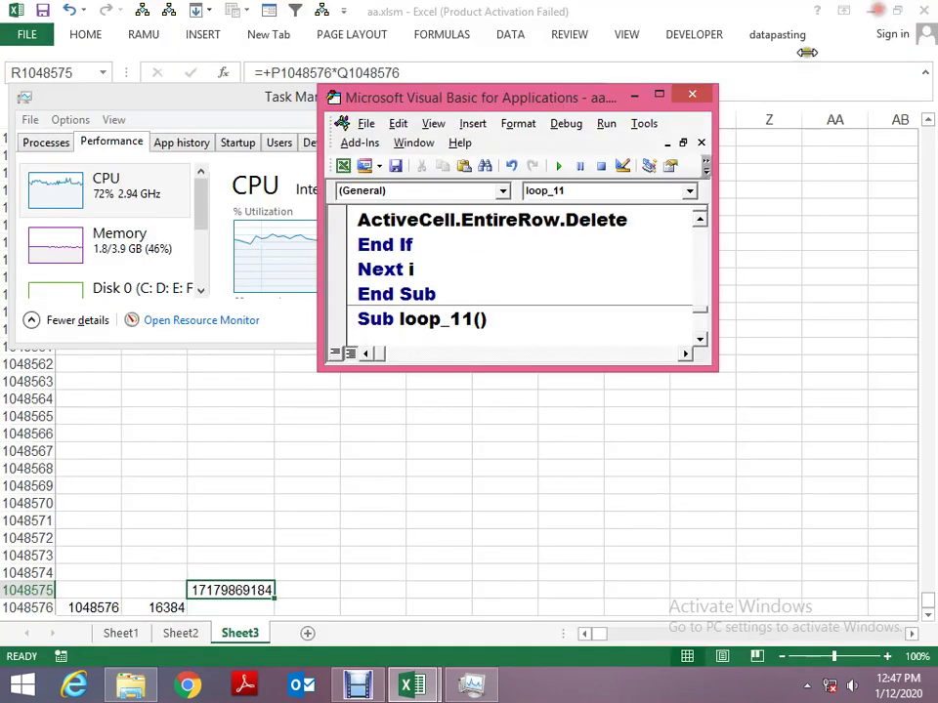
pyautogui.scroll(1, 523, 296)
pyautogui.scroll(1, 523, 283)
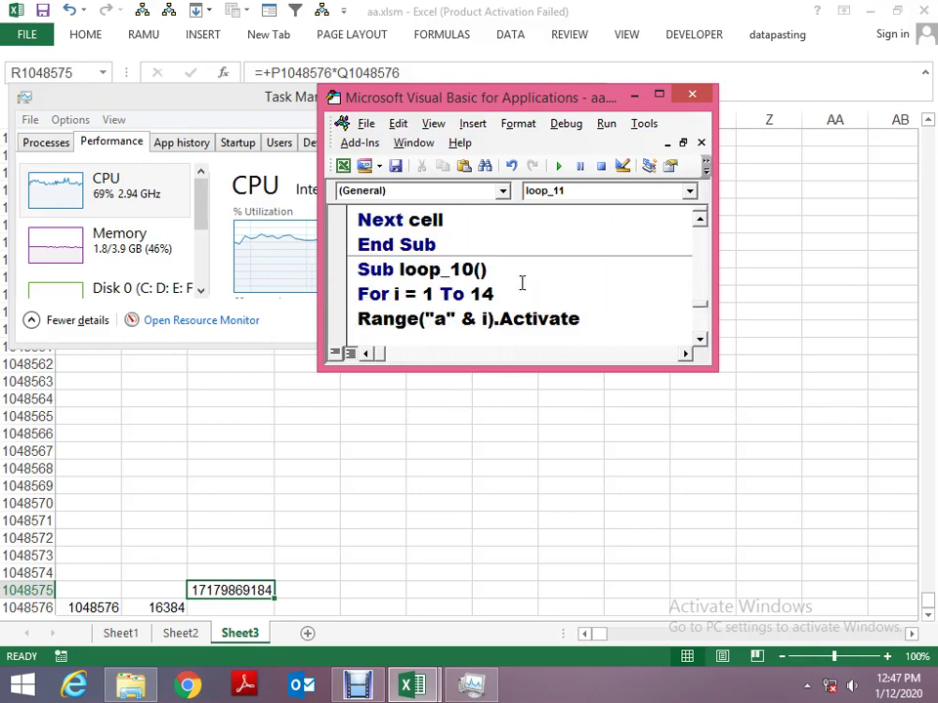
pyautogui.scroll(-1, 521, 293)
pyautogui.scroll(-2, 519, 305)
pyautogui.scroll(-1, 518, 310)
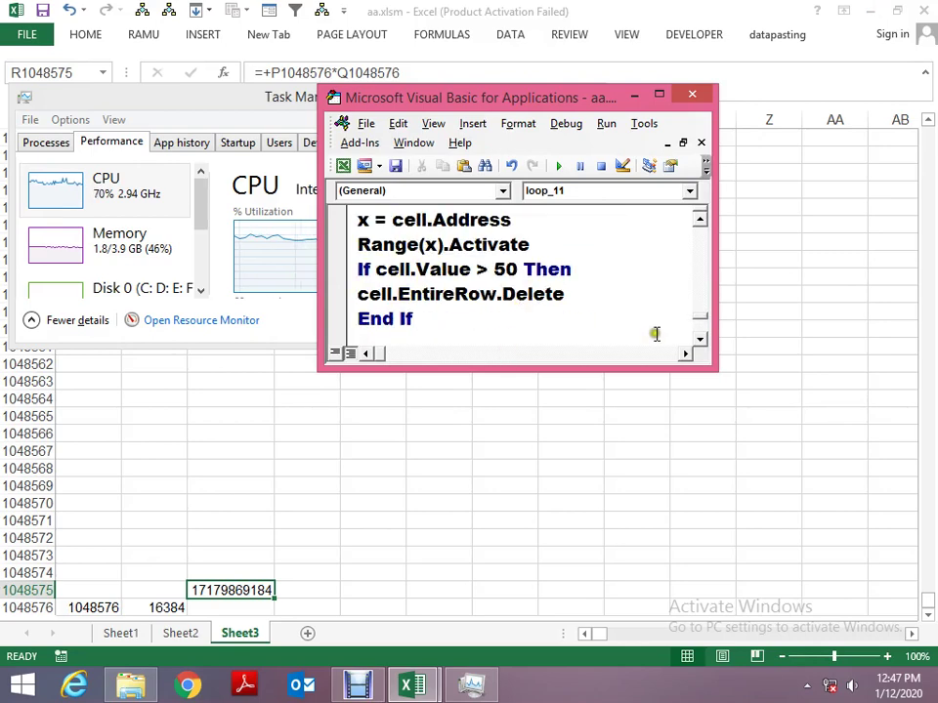
pyautogui.moveTo(671, 372); pyautogui.dragTo(690, 615)
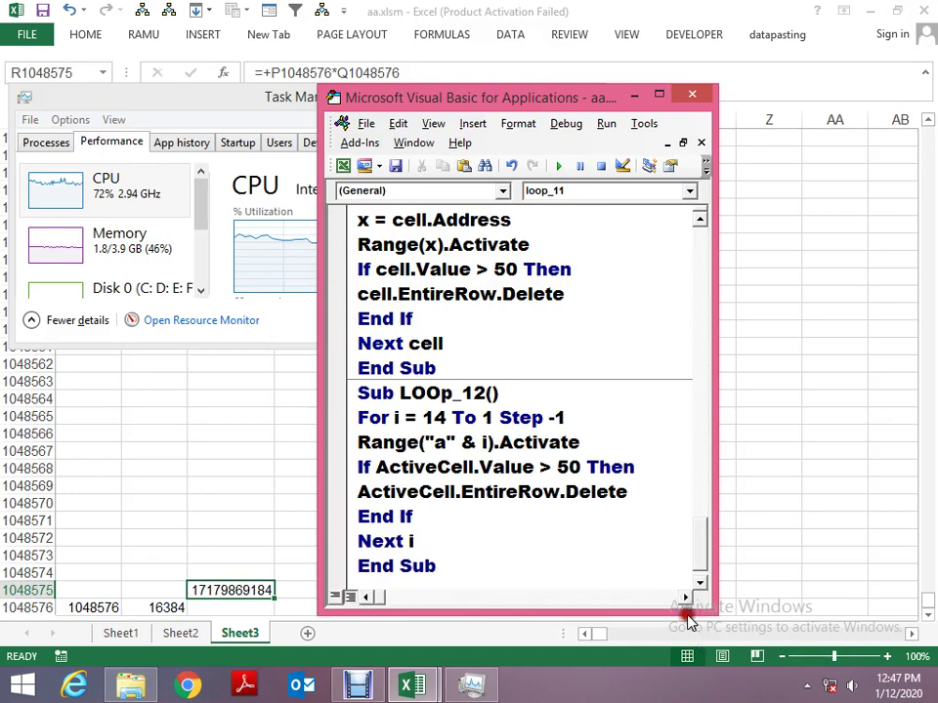
pyautogui.scroll(-1, 707, 565)
pyautogui.moveTo(706, 564)
pyautogui.mouseDown()
pyautogui.moveTo(710, 470)
pyautogui.moveTo(705, 495)
pyautogui.mouseUp()
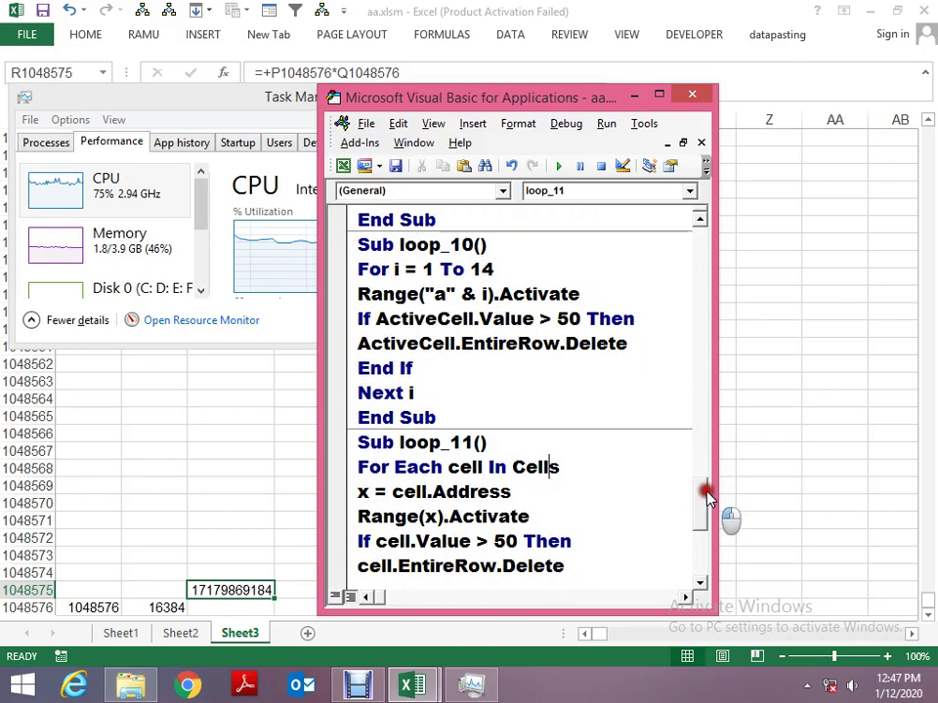
pyautogui.moveTo(489, 110); pyautogui.dragTo(672, 98)
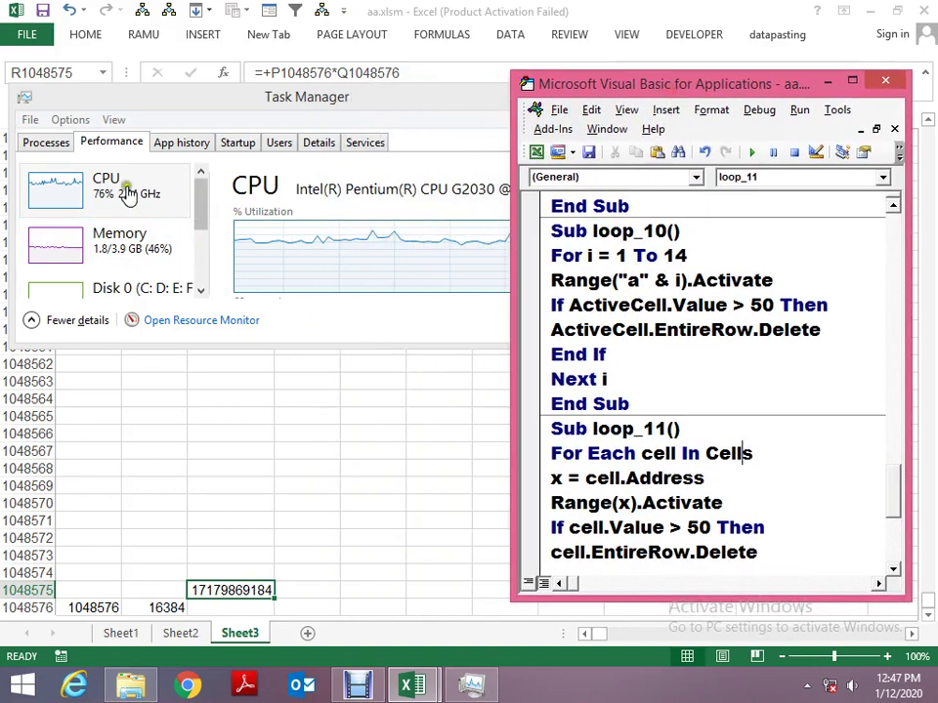
# Run loop_11 over all cells, then cycle through Excel, the editor and Task Manager to File Explorer.
pyautogui.click(751, 153)
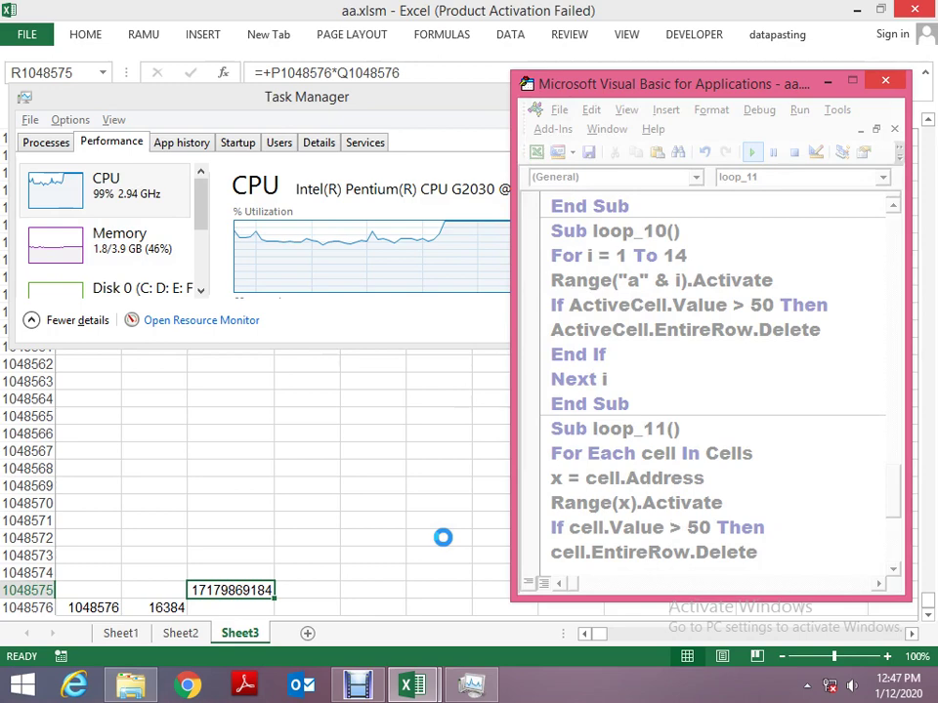
pyautogui.hotkey('alt', 'Tab')
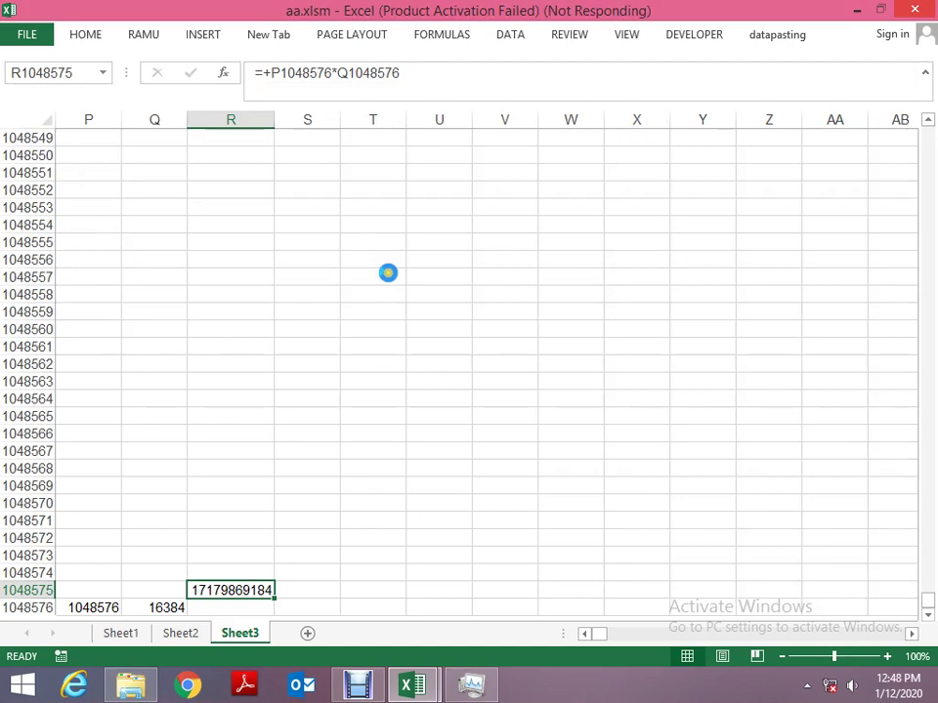
pyautogui.hotkey('alt', 'Tab')
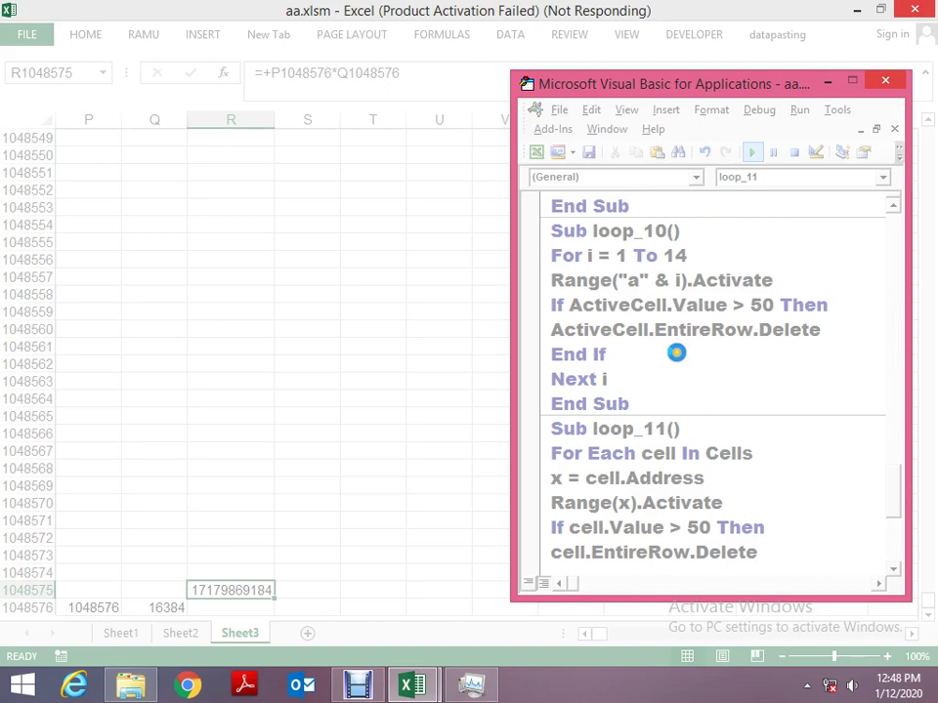
pyautogui.hotkey('alt', 'Tab')
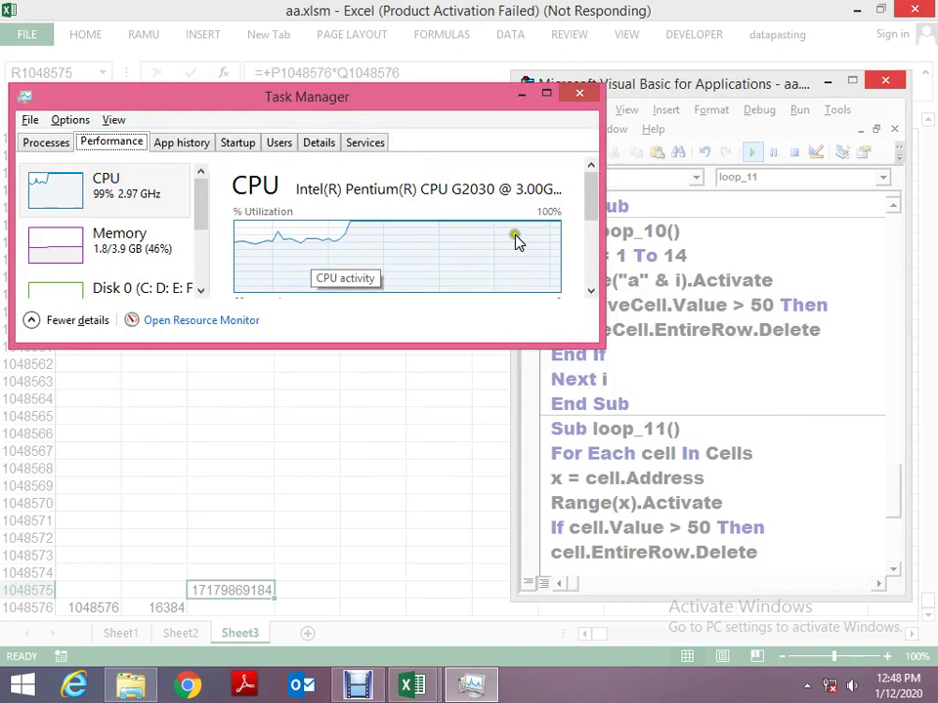
pyautogui.hotkey('alt', 'Tab')
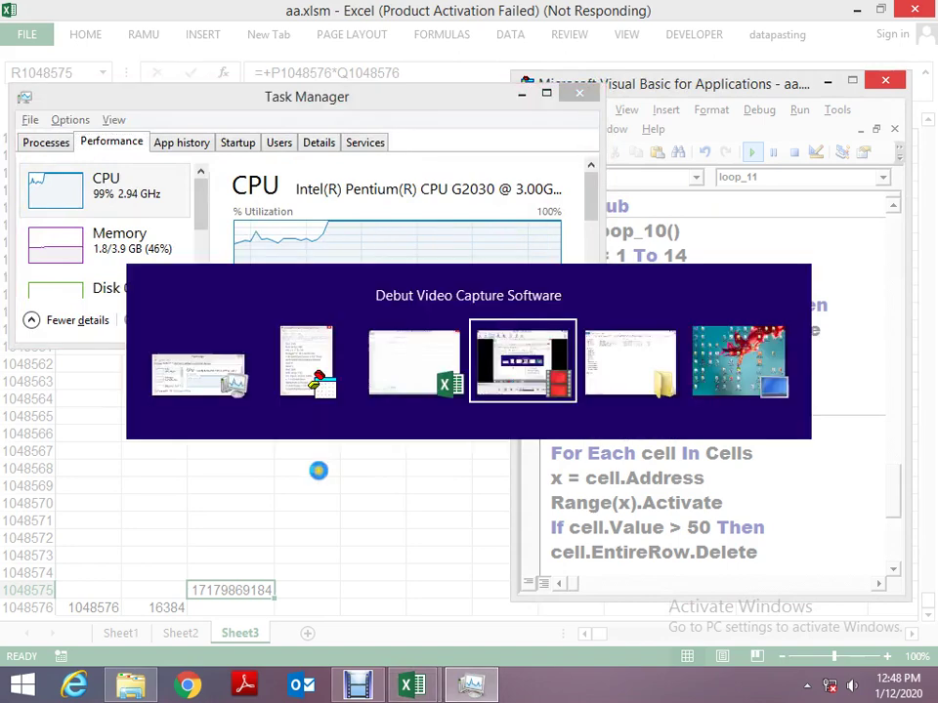
pyautogui.hotkey('alt', 'Tab')
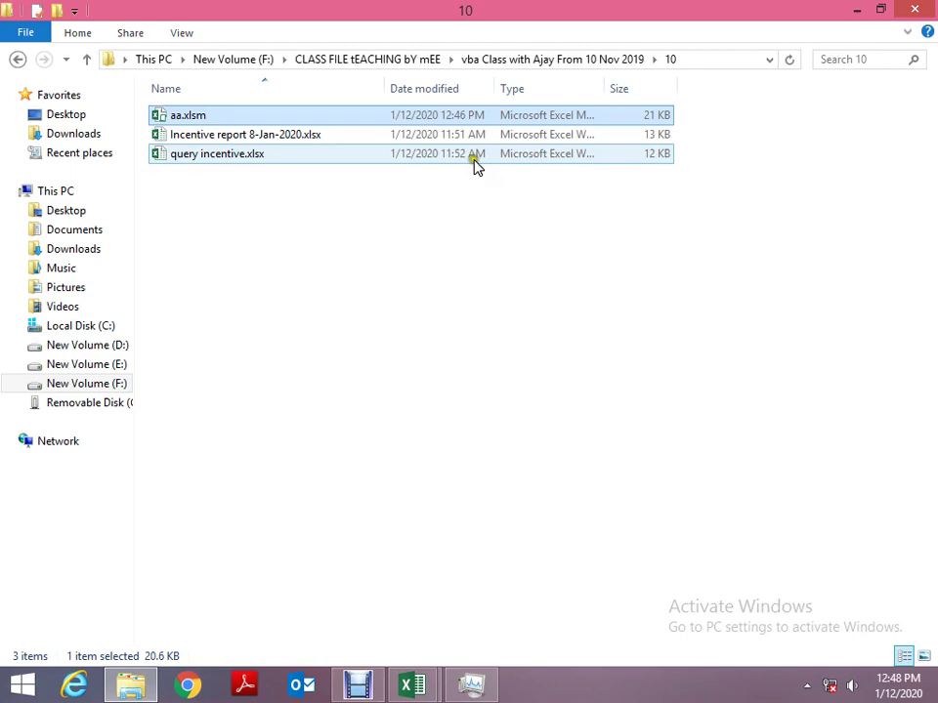
# End the frozen Excel task in Task Manager and select aa.xlsm in folder 10.
pyautogui.click(471, 685)
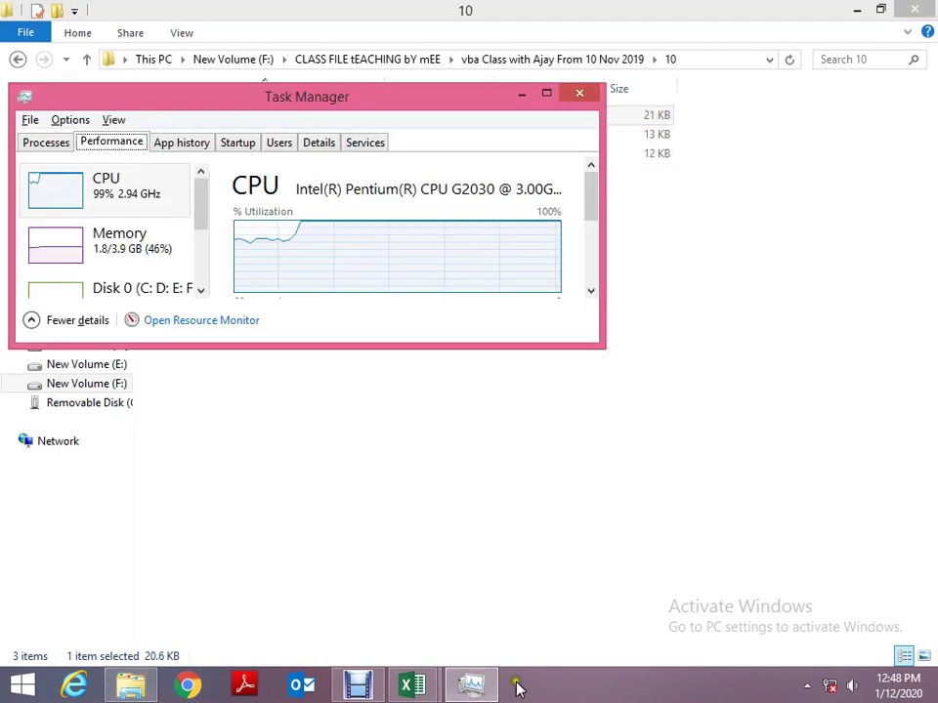
pyautogui.hotkey('alt', 'Tab')
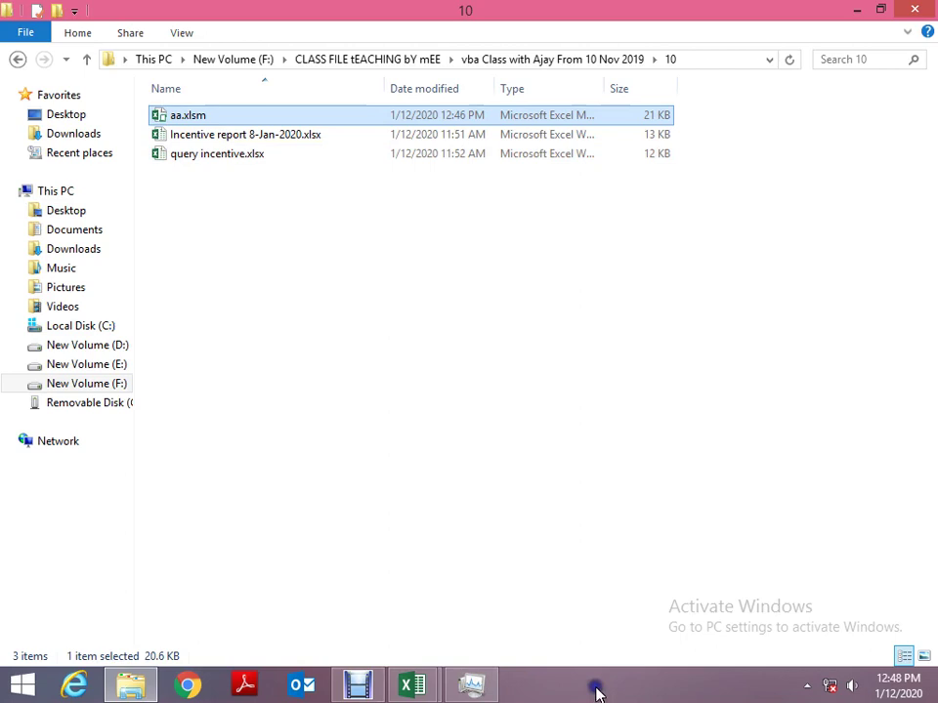
pyautogui.rightClick(633, 695)
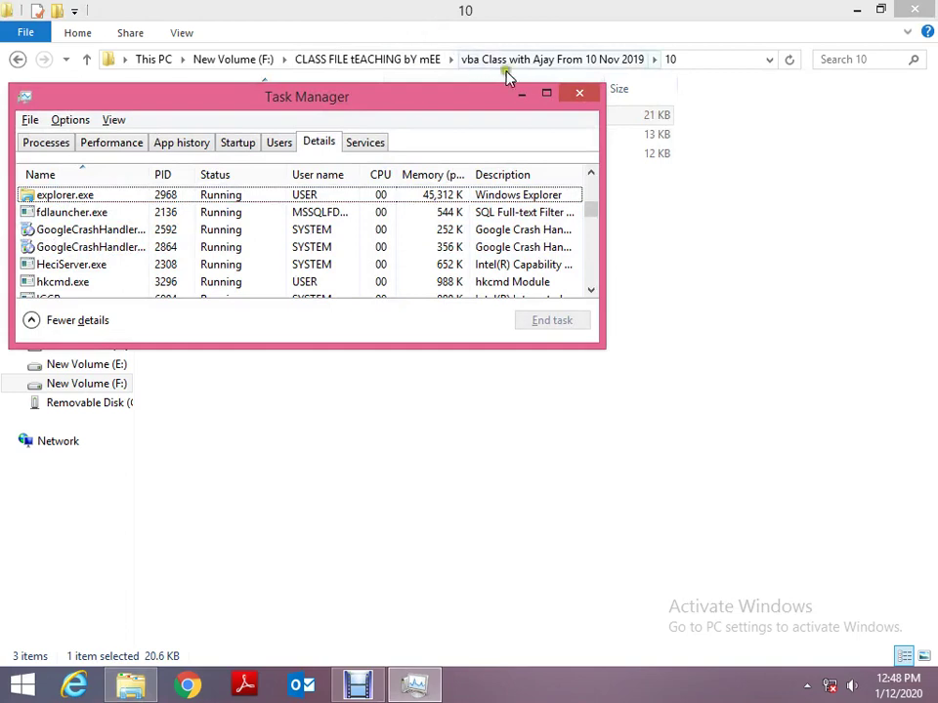
pyautogui.click(578, 98)
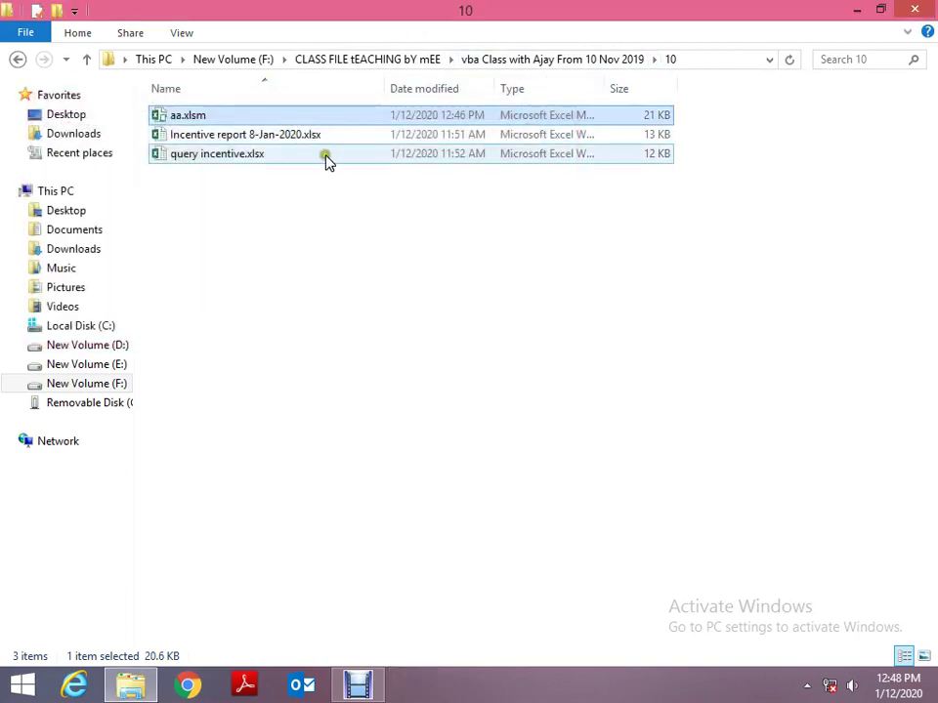
pyautogui.click(233, 119)
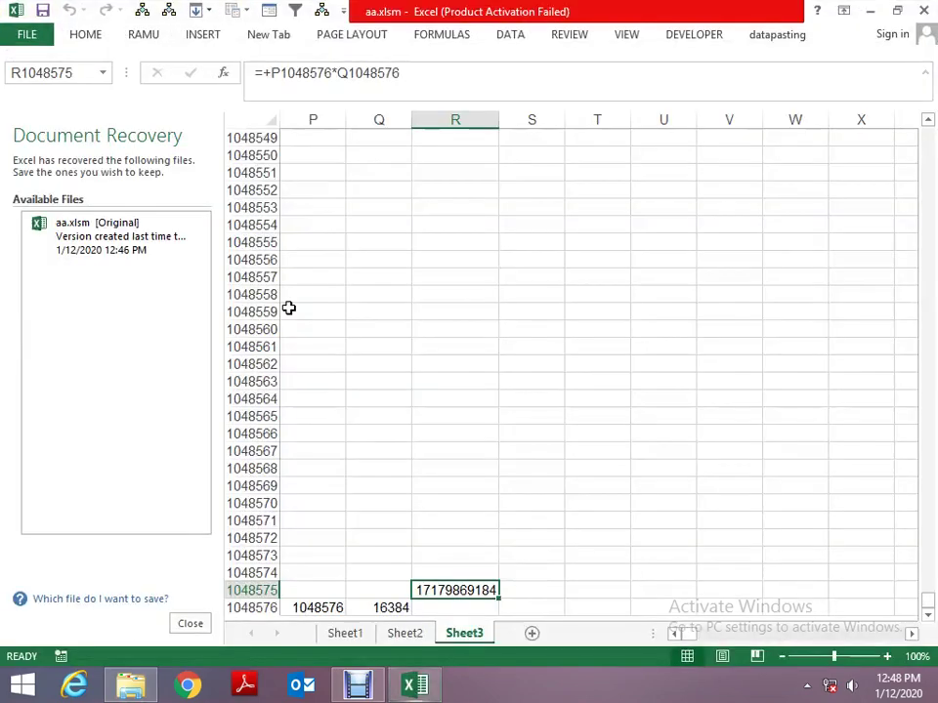
# Dismiss the activation and Document Recovery prompts, clear the bottom-corner values, and switch to Sheet1.
pyautogui.click(649, 518)
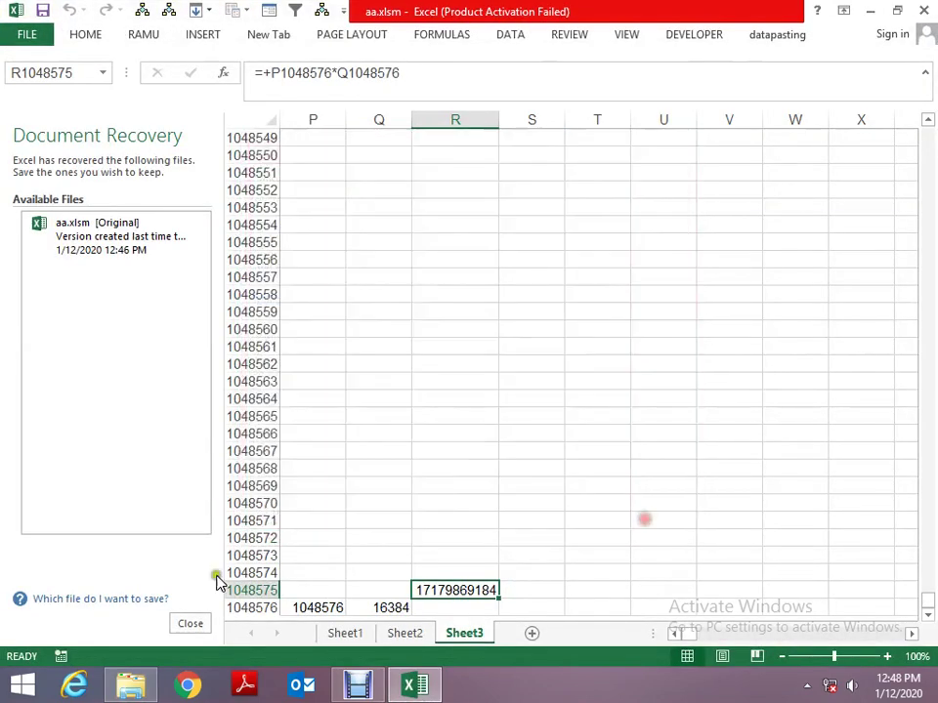
pyautogui.click(191, 623)
pyautogui.press('Left')
pyautogui.press('Left')
pyautogui.hotkey('shift', 'Down')
pyautogui.hotkey('shift', 'Right')
pyautogui.hotkey('shift', 'Right')
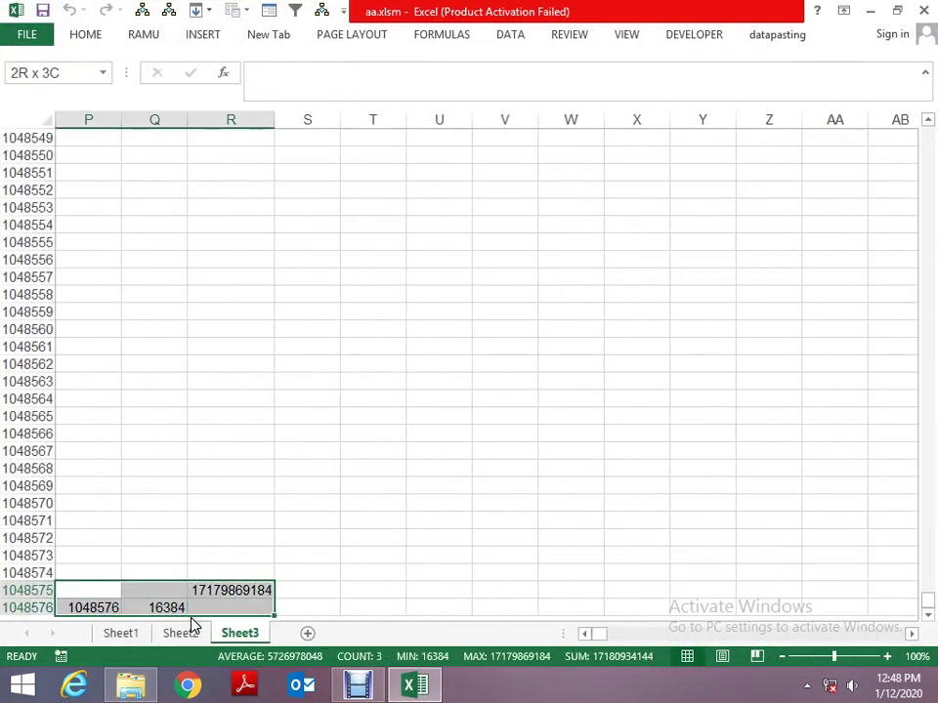
pyautogui.press('Delete')
pyautogui.press('End')
pyautogui.press('Up')
pyautogui.hotkey('ctrl', 'pageup')
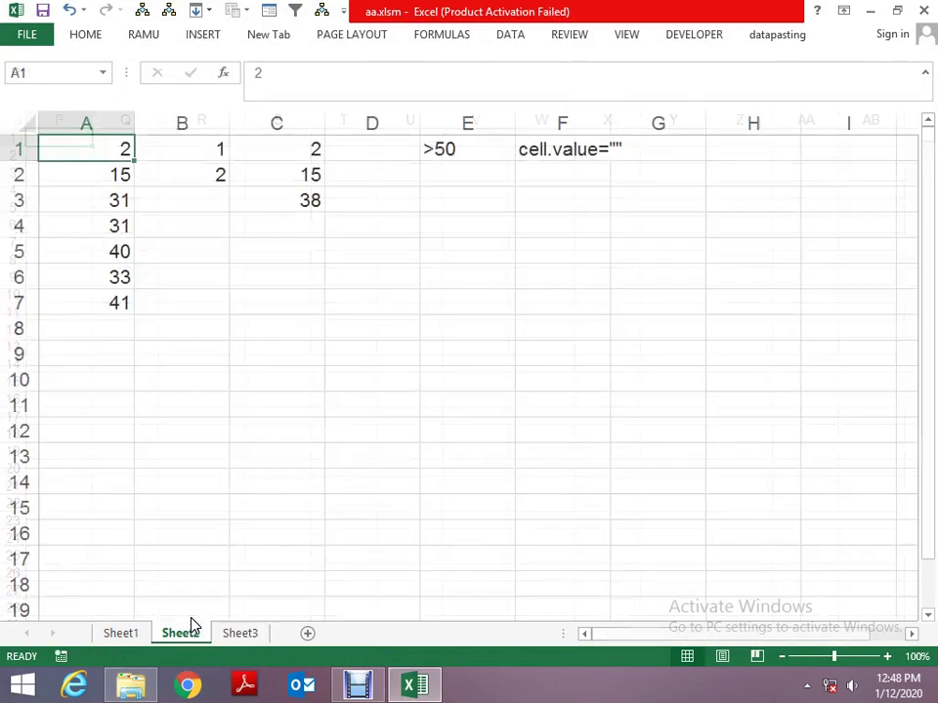
pyautogui.hotkey('ctrl', 'pageup')
# Return to the workbook and open Module2 in the VBA editor, scrolling through its macros.
pyautogui.hotkey('alt', 'Tab')
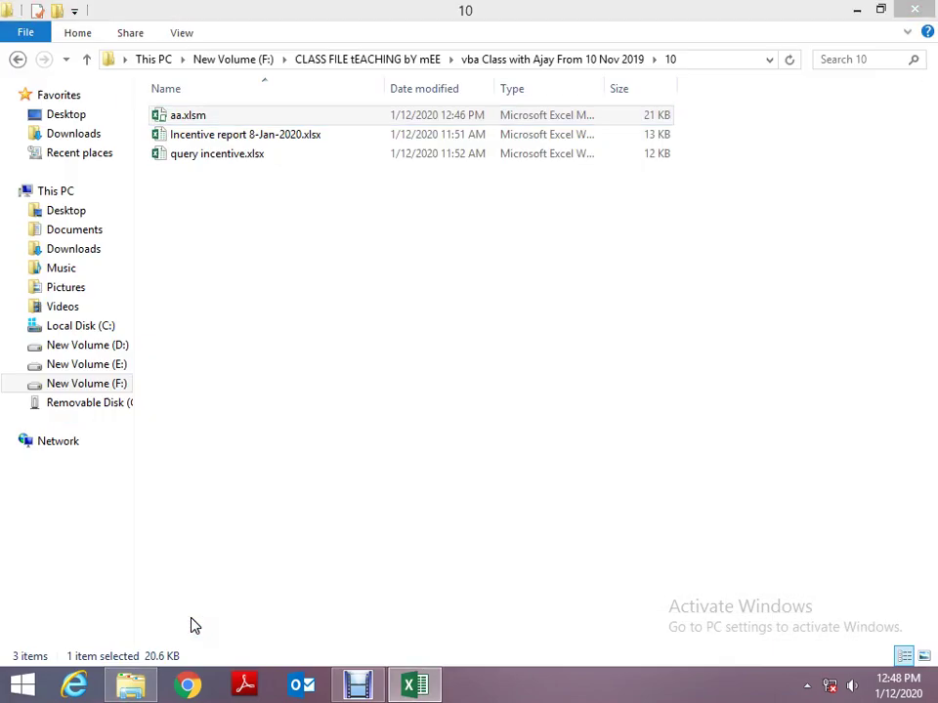
pyautogui.hotkey('alt', 'Tab')
pyautogui.press('Tab')
pyautogui.hotkey('alt', 'Tab')
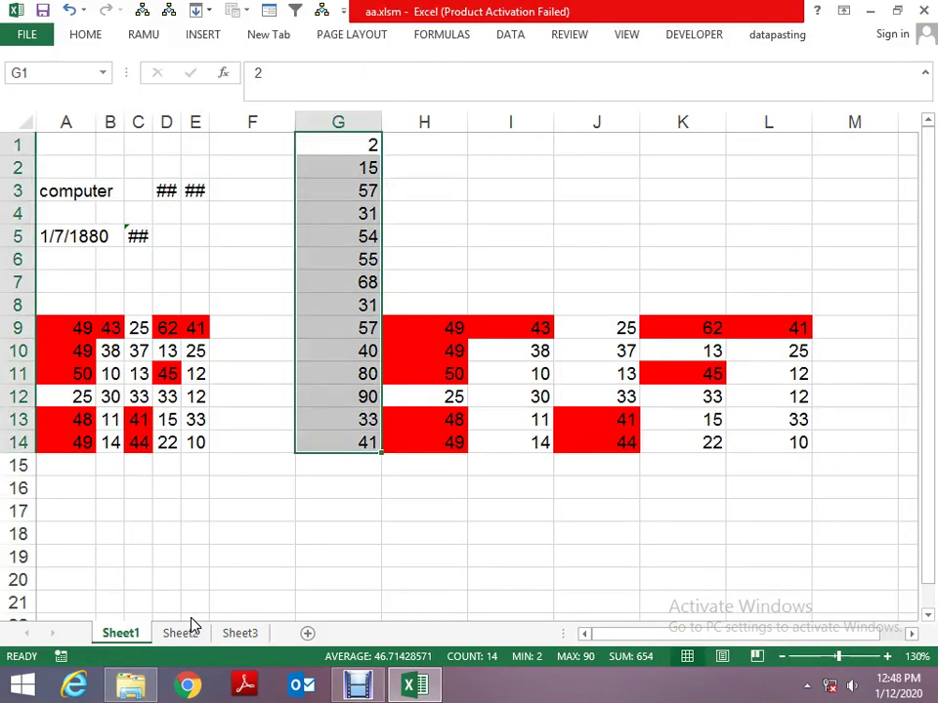
pyautogui.hotkey('alt', 'F11')
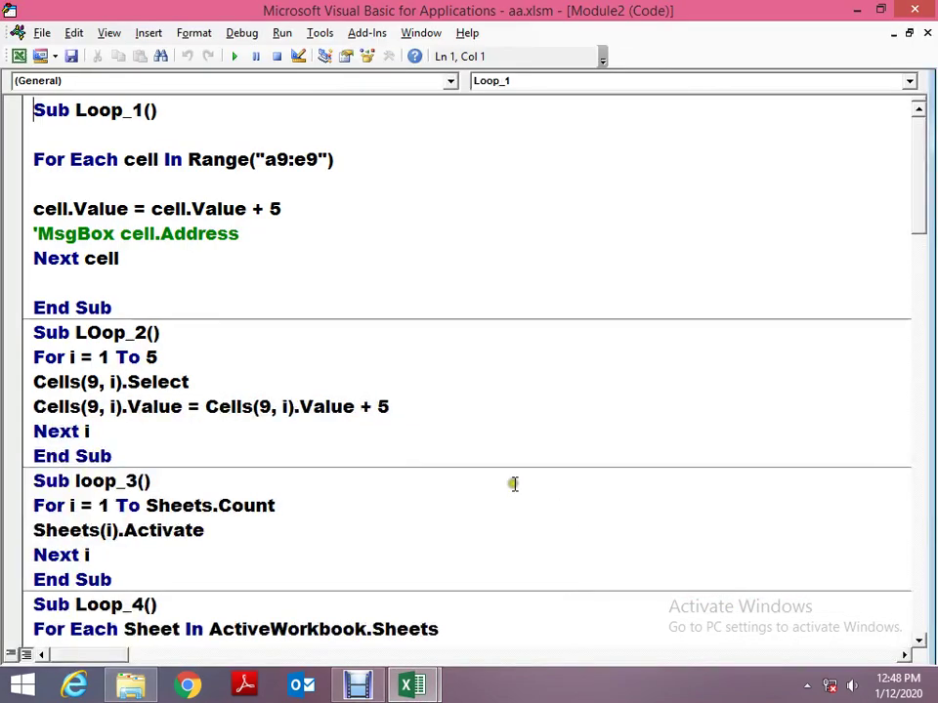
pyautogui.scroll(-4, 448, 517)
pyautogui.scroll(-5, 455, 521)
pyautogui.scroll(-6, 455, 522)
pyautogui.scroll(-6, 456, 531)
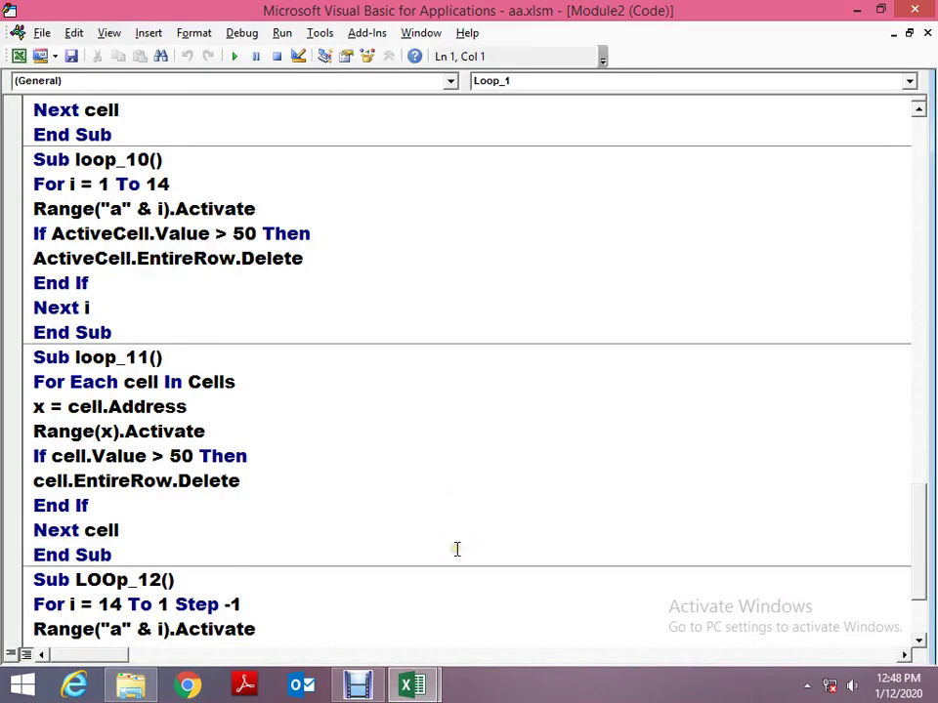
pyautogui.scroll(-2, 455, 535)
pyautogui.scroll(1, 454, 542)
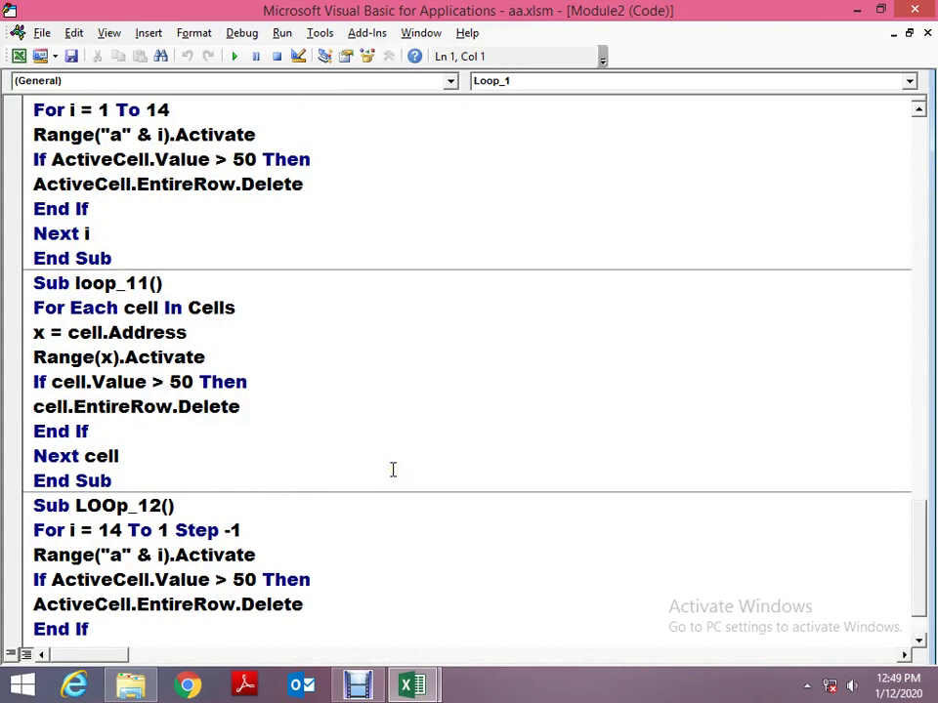
pyautogui.scroll(1, 440, 494)
pyautogui.scroll(1, 439, 494)
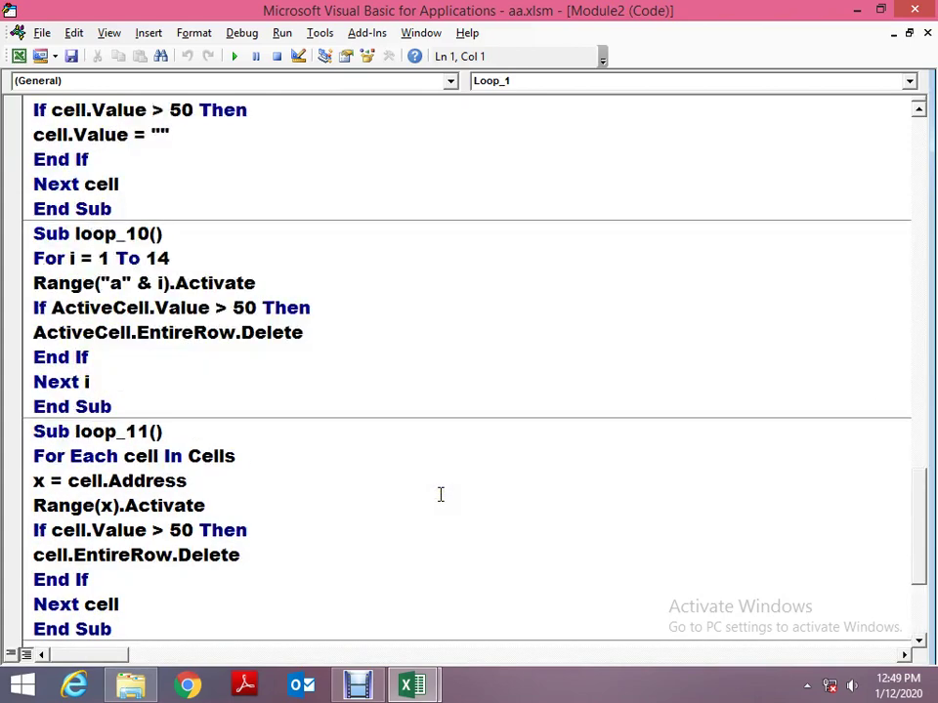
pyautogui.scroll(1, 439, 495)
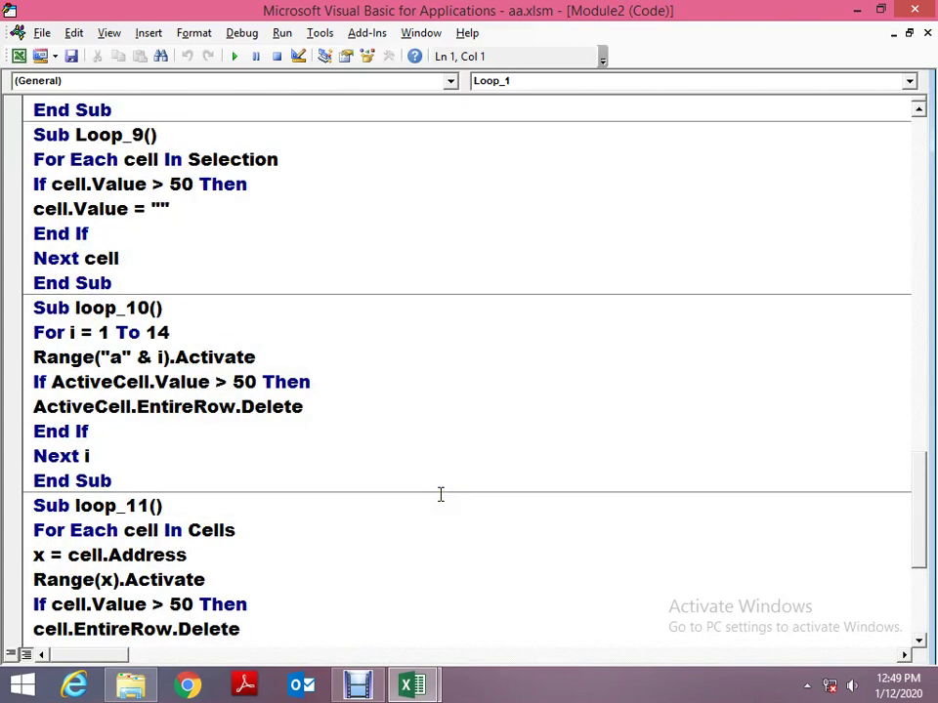
# Change loop_11's For Each line back from Cells to Selection, then restore the editor window.
pyautogui.click(289, 157)
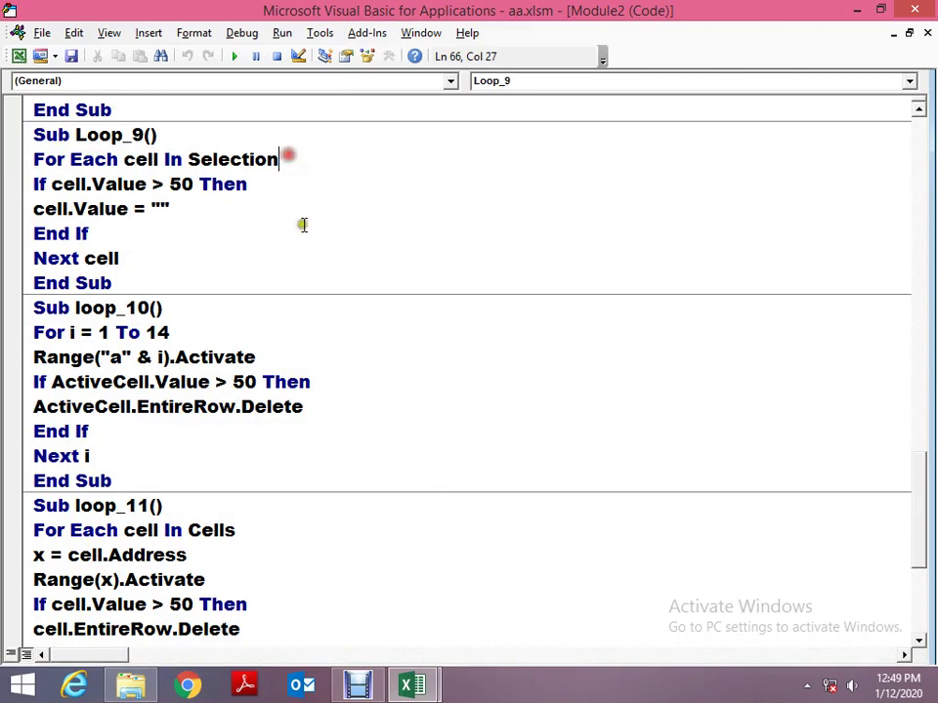
pyautogui.click(256, 533)
pyautogui.press('BackSpace')
pyautogui.press('BackSpace')
pyautogui.press('BackSpace')
pyautogui.press('BackSpace')
pyautogui.press('BackSpace')
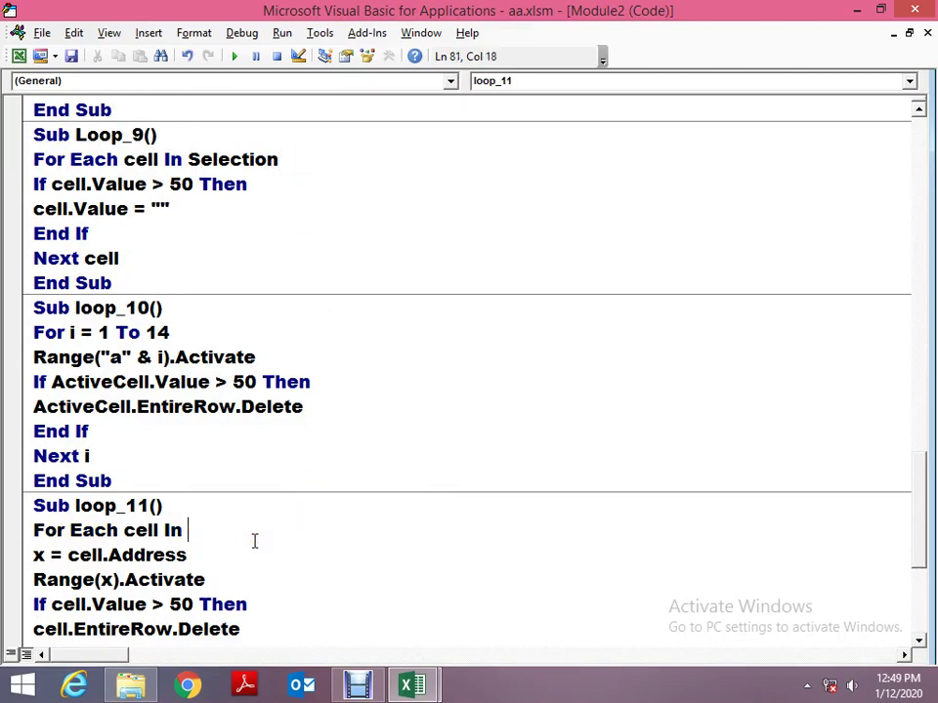
pyautogui.write('select')
pyautogui.write('ion')
pyautogui.press('Down')
pyautogui.press('Down')
pyautogui.press('Down')
pyautogui.press('Down')
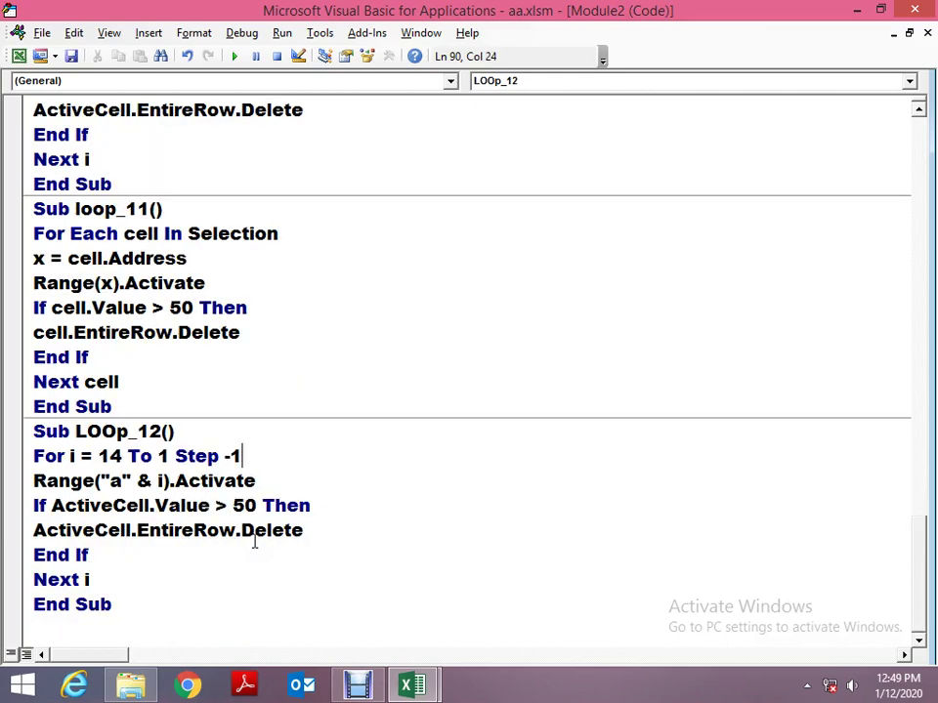
pyautogui.press('Down')
pyautogui.press('Down')
pyautogui.press('Down')
pyautogui.press('Down')
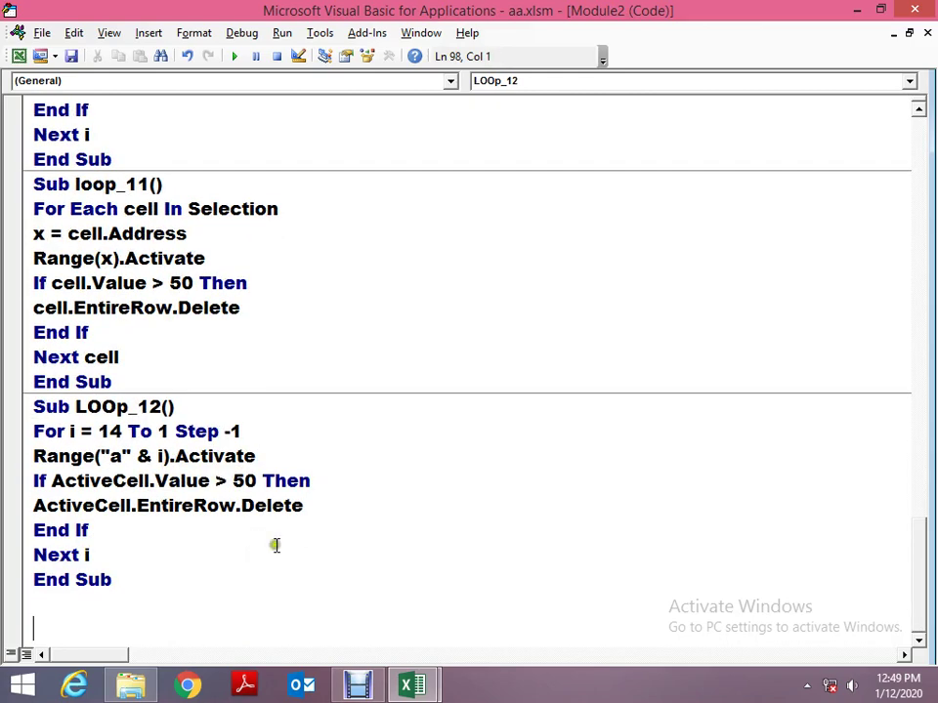
pyautogui.click(879, 11)
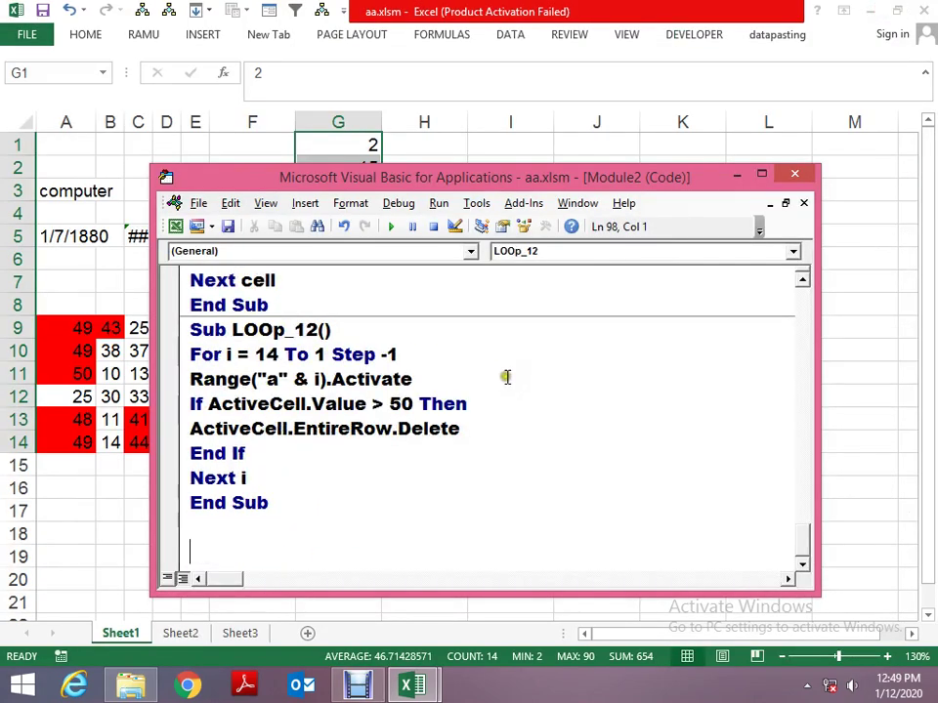
# Review the worksheet data, selecting the column G values G1:G14 and the I:M area.
pyautogui.hotkey('alt', 'F11')
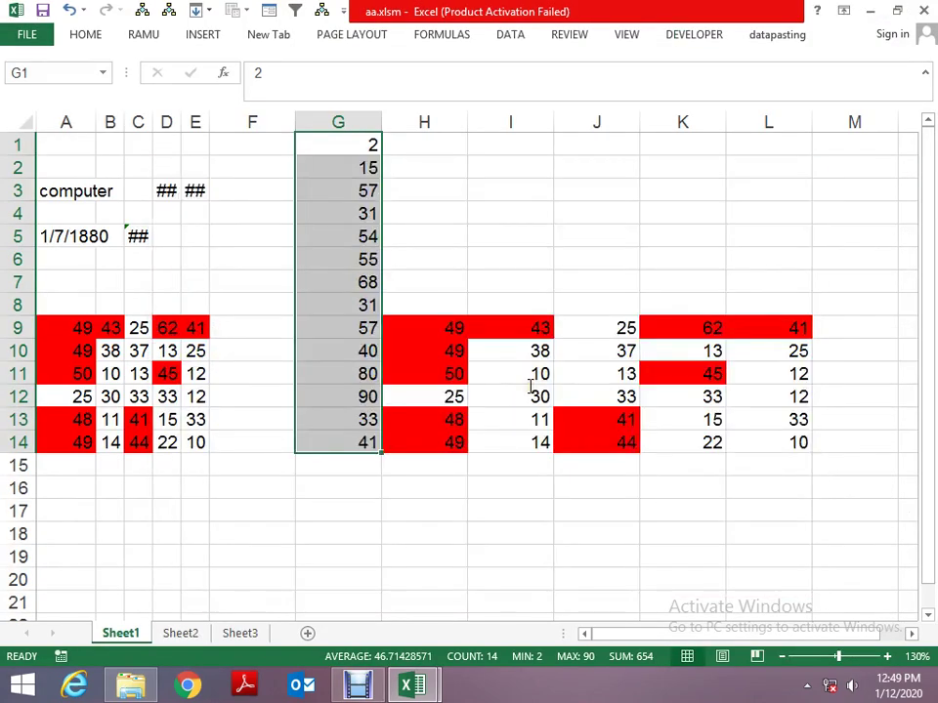
pyautogui.hotkey('alt', 'F11')
pyautogui.hotkey('alt', 'F11')
pyautogui.press('Right')
pyautogui.press('Right')
pyautogui.hotkey('shift', 'Down')
pyautogui.hotkey('shift', 'Down')
pyautogui.hotkey('shift', 'Down')
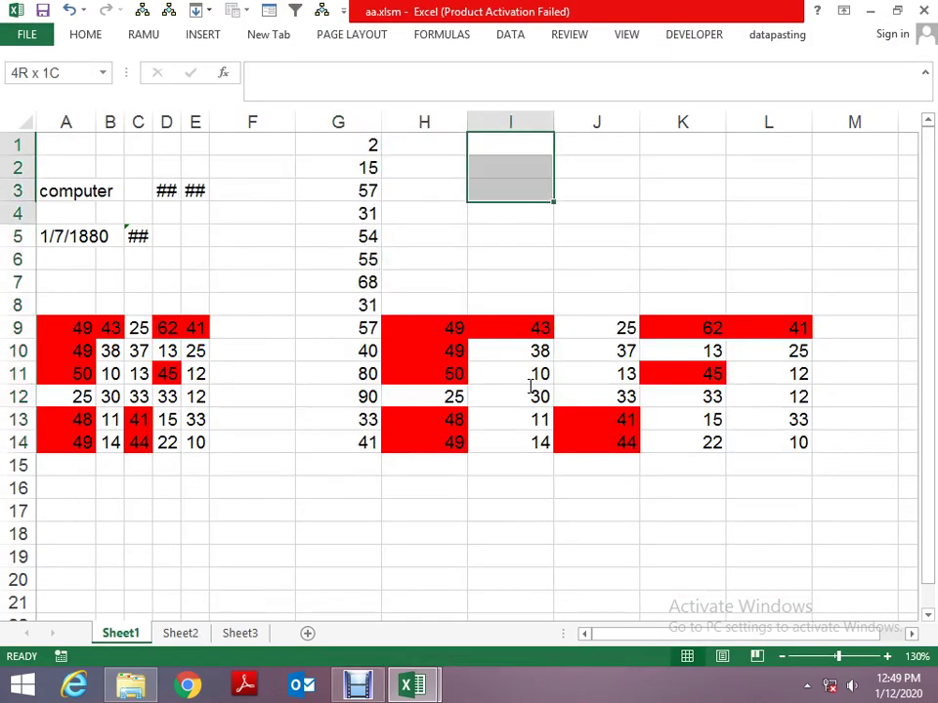
pyautogui.hotkey('shift', 'Right')
pyautogui.hotkey('shift', 'Right')
pyautogui.hotkey('shift', 'Right')
pyautogui.hotkey('shift', 'Right')
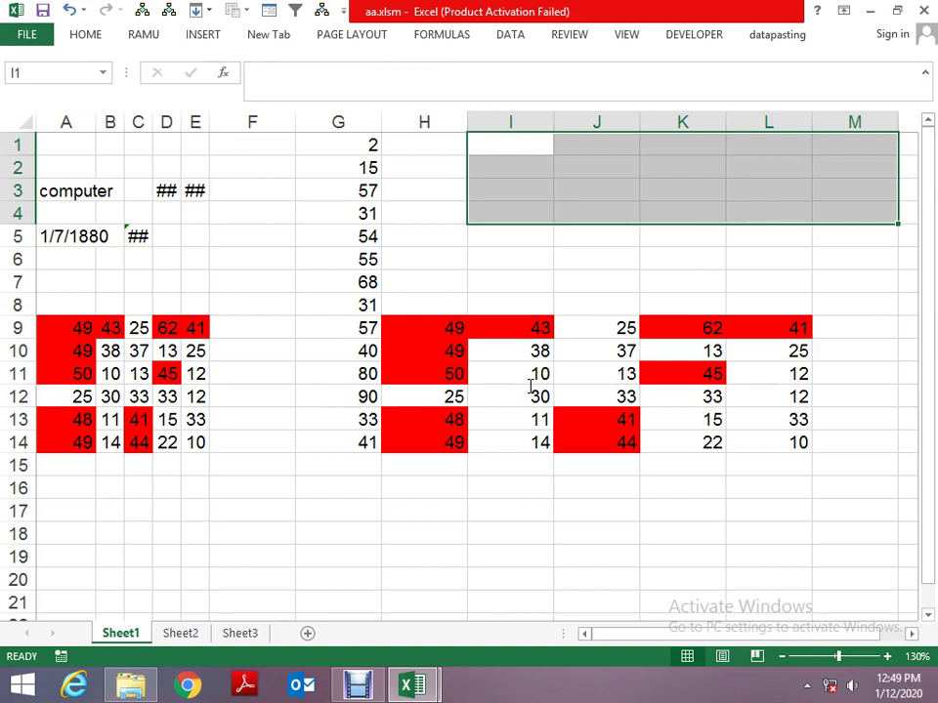
pyautogui.press('Left')
pyautogui.press('Left')
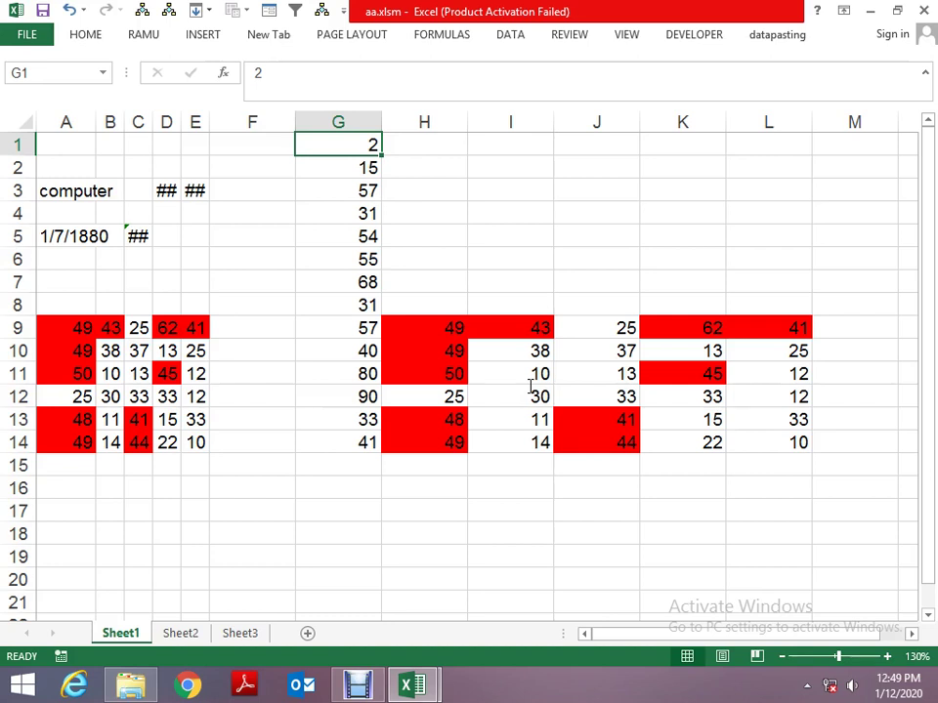
pyautogui.hotkey('ctrl', 'shift', 'Down')
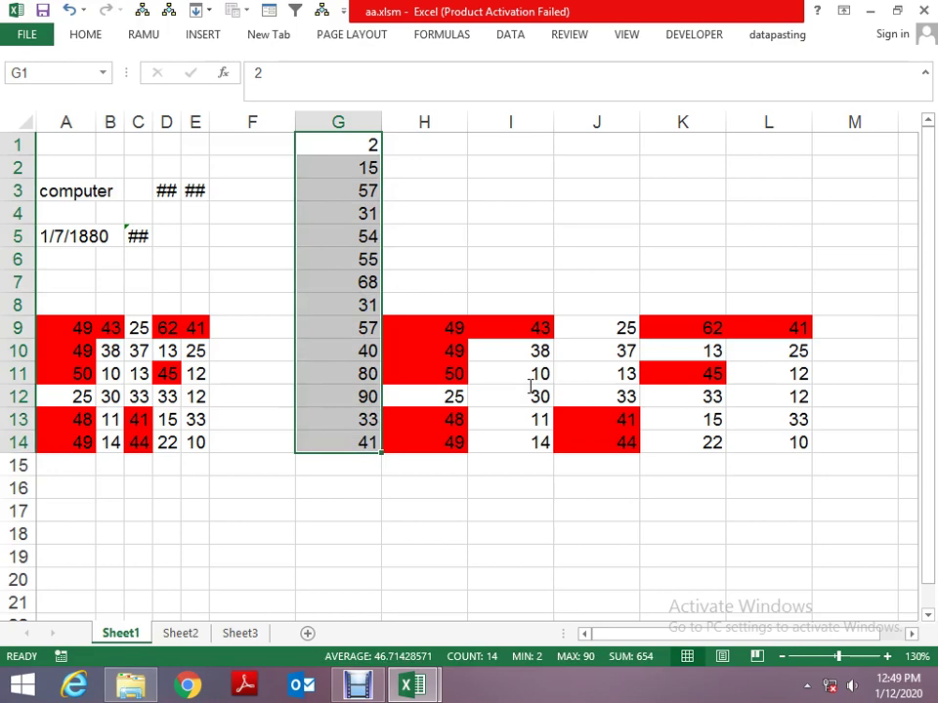
pyautogui.hotkey('ctrl', 'shift', 'Up')
pyautogui.press('Right')
pyautogui.press('Right')
pyautogui.hotkey('shift', 'Right')
pyautogui.hotkey('shift', 'Down')
pyautogui.hotkey('shift', 'Down')
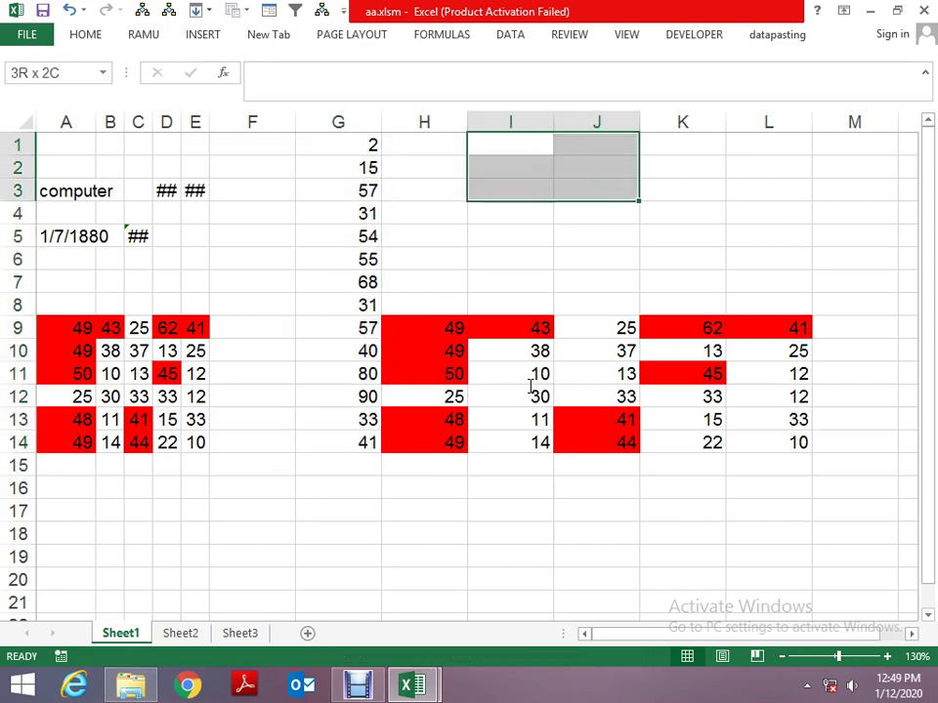
pyautogui.hotkey('shift', 'Right')
pyautogui.hotkey('shift', 'Right')
pyautogui.hotkey('shift', 'Right')
# Add a blank line above loop_11's For Each line, then show LOOp_12 at the module's end.
pyautogui.hotkey('alt', 'F11')
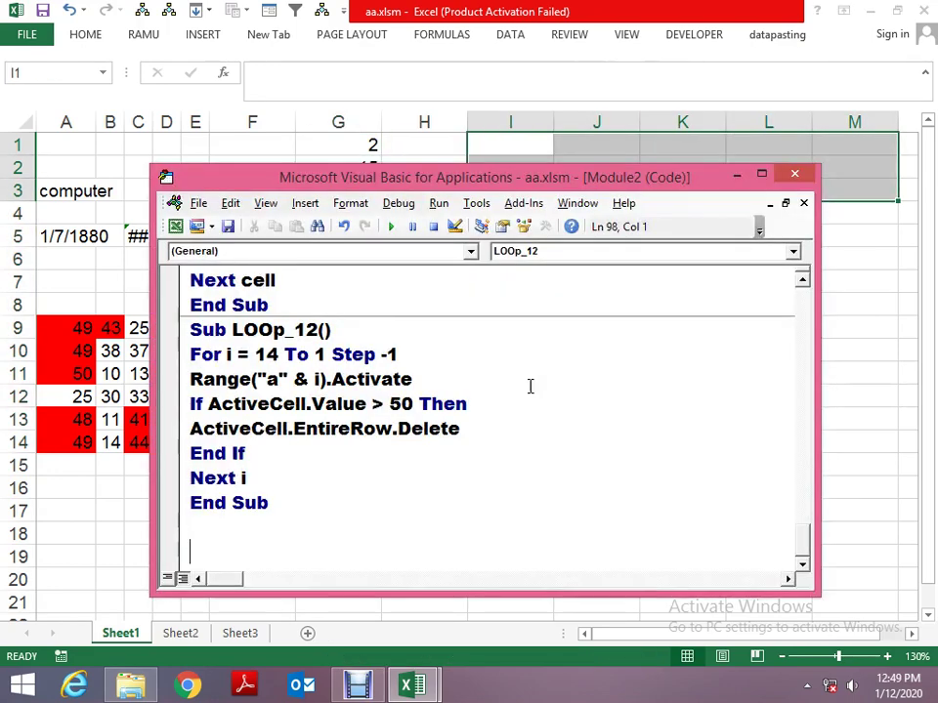
pyautogui.press('Up')
pyautogui.press('Up')
pyautogui.press('Up')
pyautogui.press('Up')
pyautogui.press('Up')
pyautogui.press('Up')
pyautogui.press('Up')
pyautogui.press('Up')
pyautogui.press('Up')
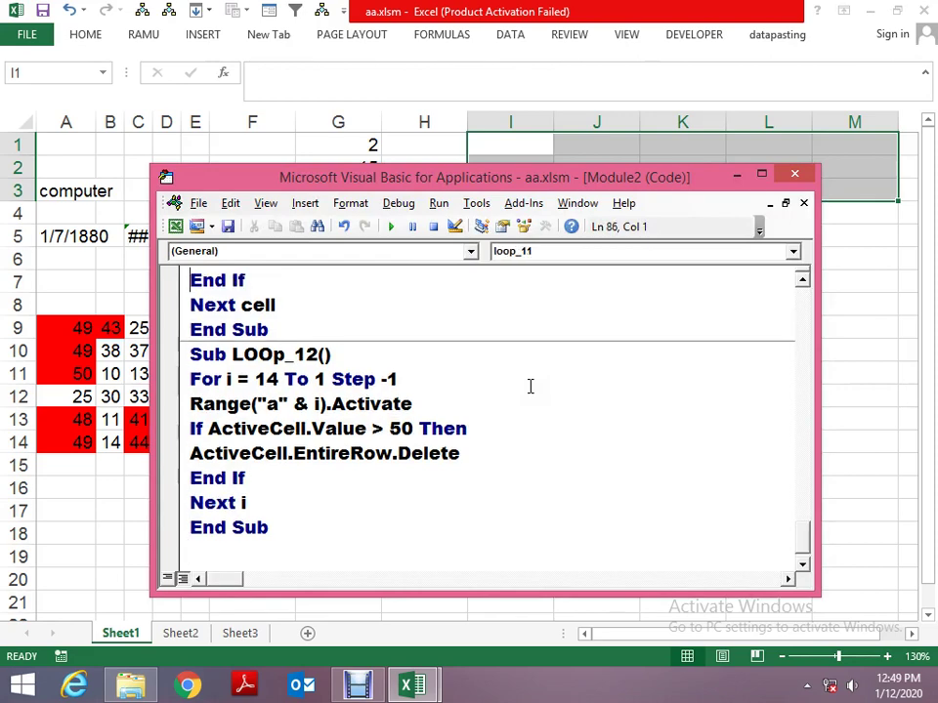
pyautogui.press('Up')
pyautogui.press('Up')
pyautogui.press('Up')
pyautogui.press('Down')
pyautogui.press('Down')
pyautogui.press('Down')
pyautogui.press('Up')
pyautogui.press('Return')
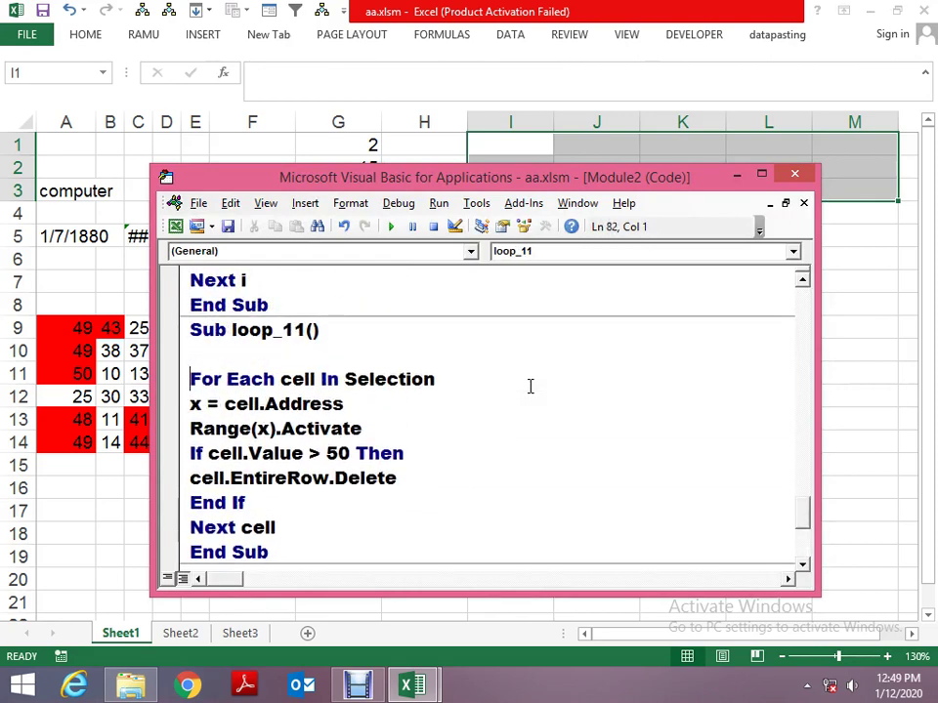
pyautogui.hotkey('alt', 'F11')
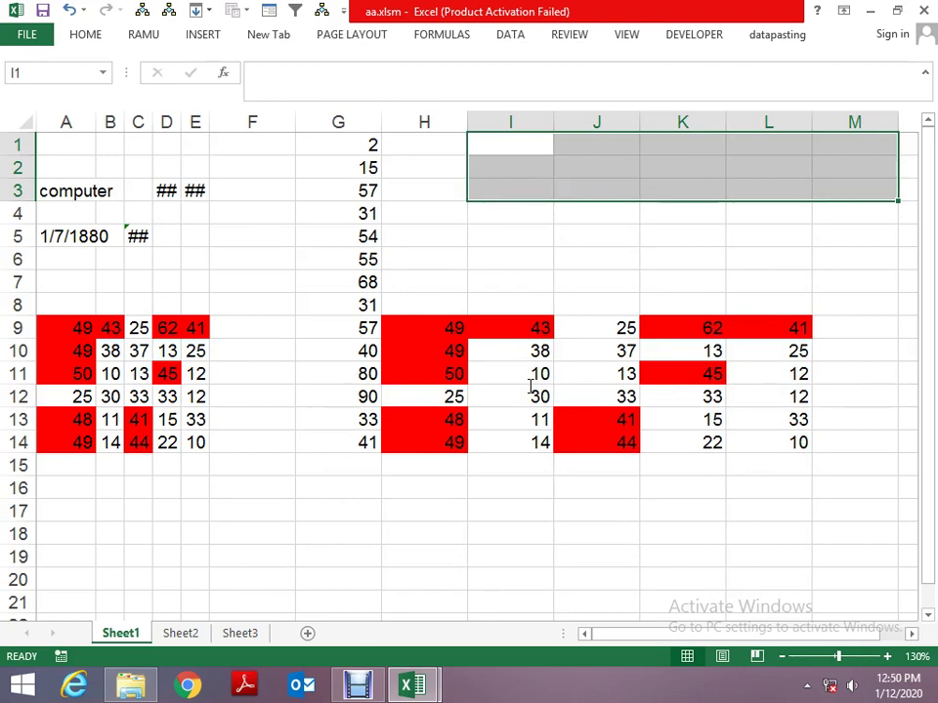
pyautogui.hotkey('ctrl', 'End')
pyautogui.hotkey('alt', 'F11')
pyautogui.hotkey('ctrl', 'End')
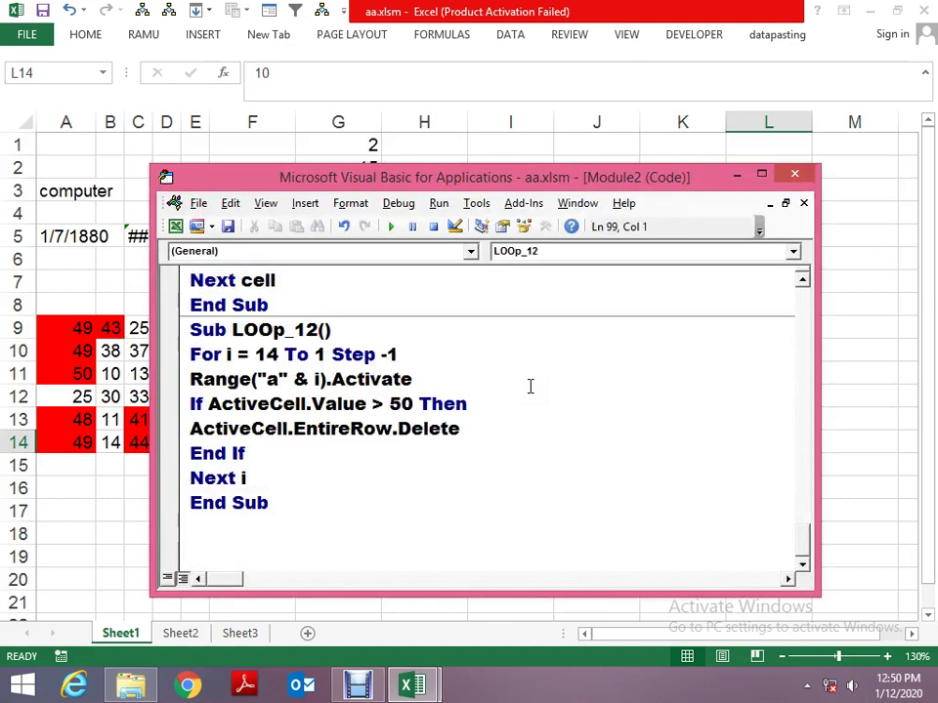
pyautogui.hotkey('alt', 'F11')
# Check Sheet2 and Sheet3, then start an empty Sub LOOp_13 below the last End Sub.
pyautogui.click(180, 633)
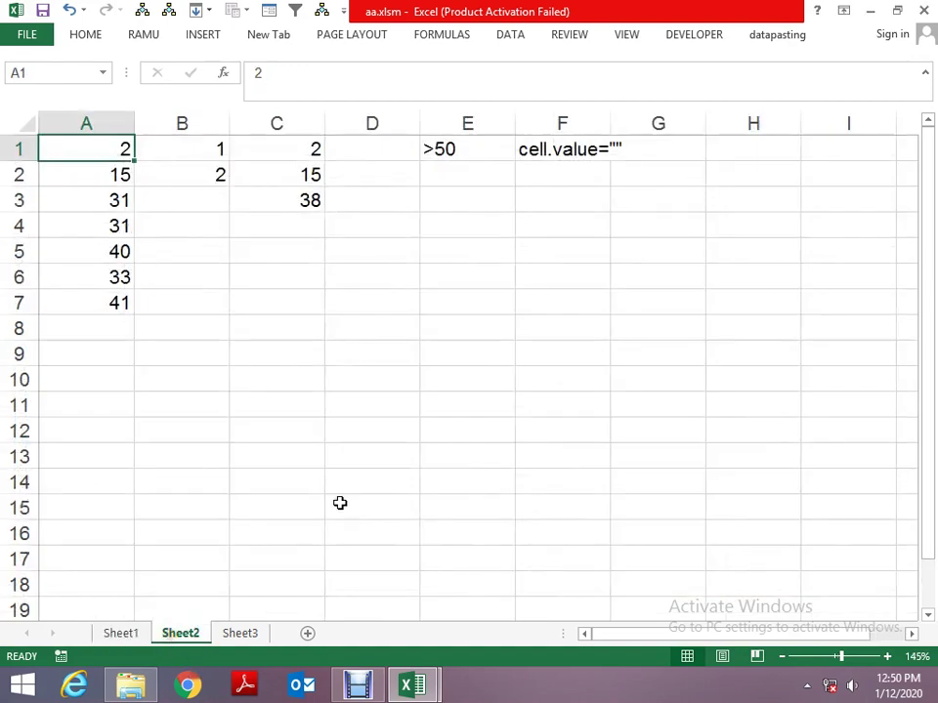
pyautogui.click(259, 633)
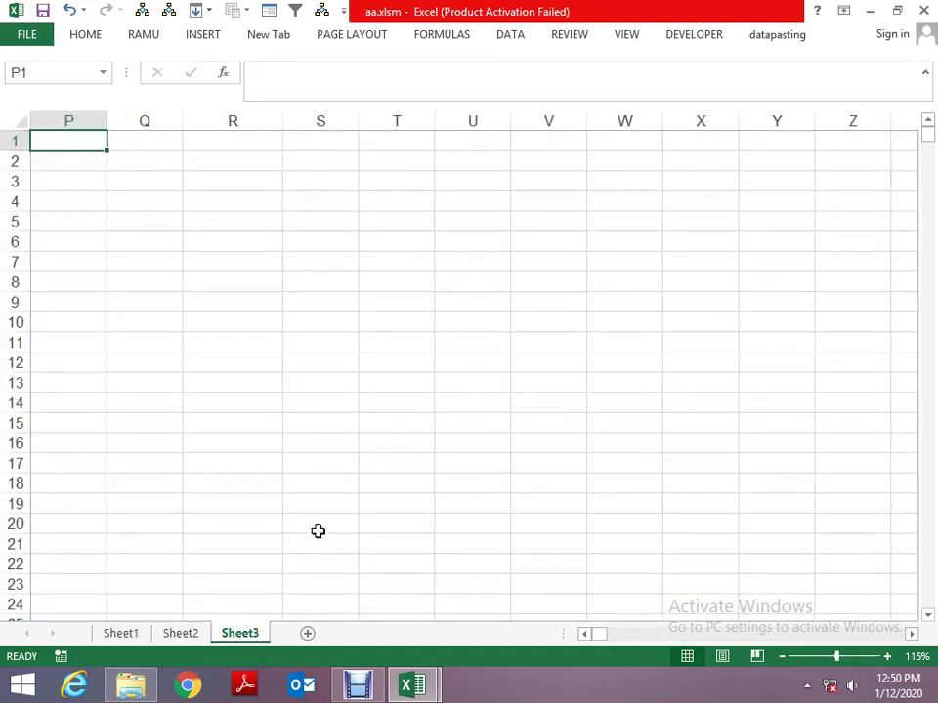
pyautogui.hotkey('alt', 'F11')
pyautogui.click(290, 508)
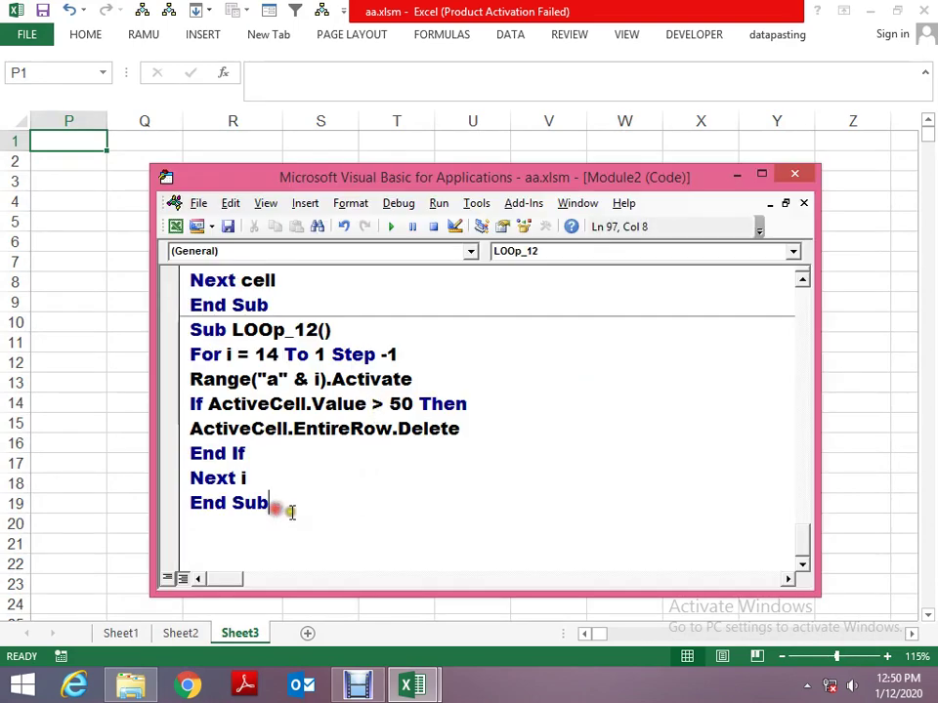
pyautogui.press('Return')
pyautogui.write('sub L')
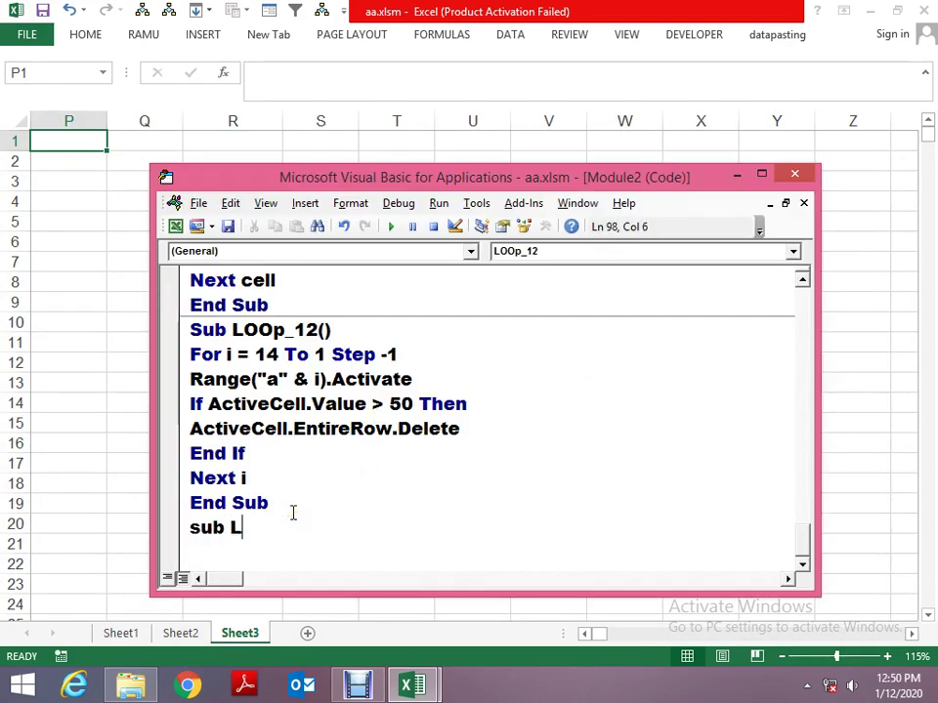
pyautogui.write('OOp_13')
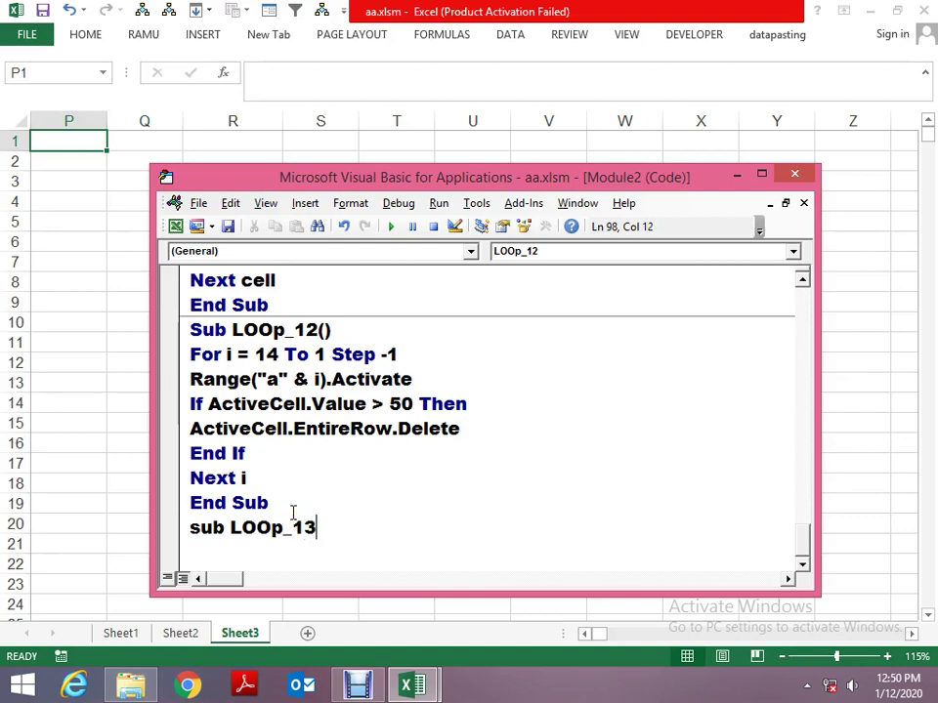
pyautogui.press('Return')
# Add two new blank worksheets, Sheet4 and Sheet5, to the workbook.
pyautogui.hotkey('alt', 'Tab')
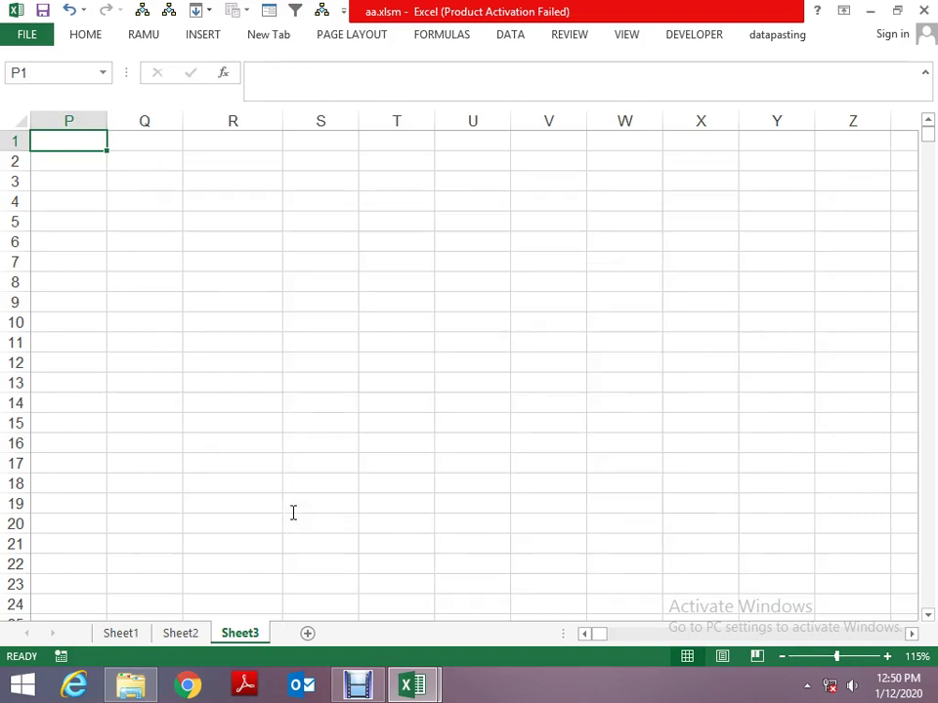
pyautogui.press('Down')
pyautogui.press('Down')
pyautogui.press('Up')
pyautogui.hotkey('ctrl', 'pageup')
pyautogui.hotkey('ctrl', 'pageup')
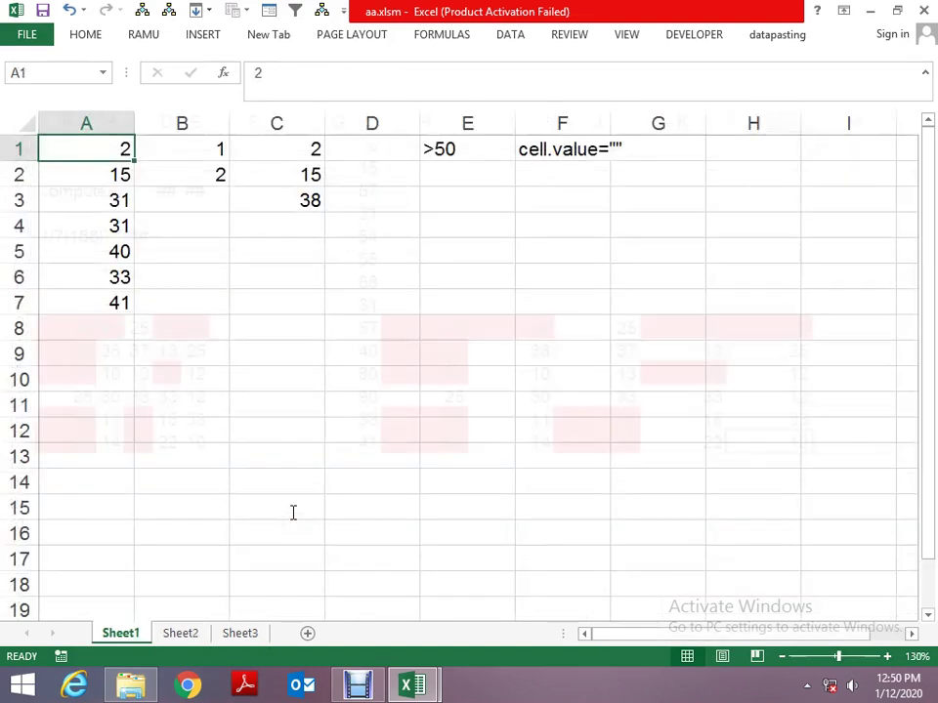
pyautogui.hotkey('ctrl', 'pagedown')
pyautogui.hotkey('ctrl', 'pagedown')
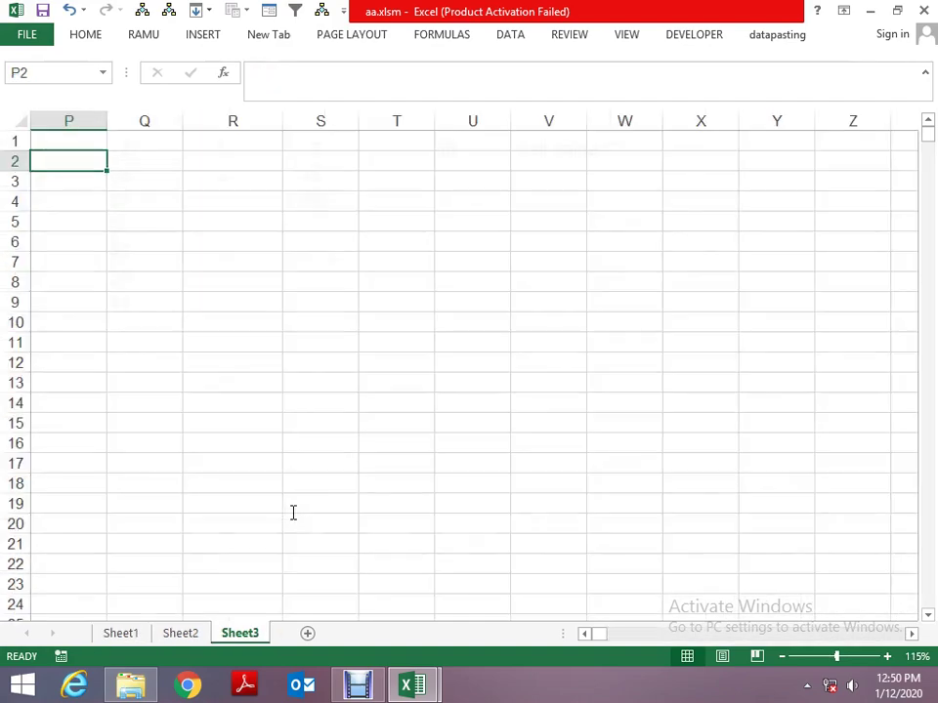
pyautogui.hotkey('ctrl', 'pageup')
pyautogui.hotkey('ctrl', 'pageup')
pyautogui.hotkey('ctrl', 'pagedown')
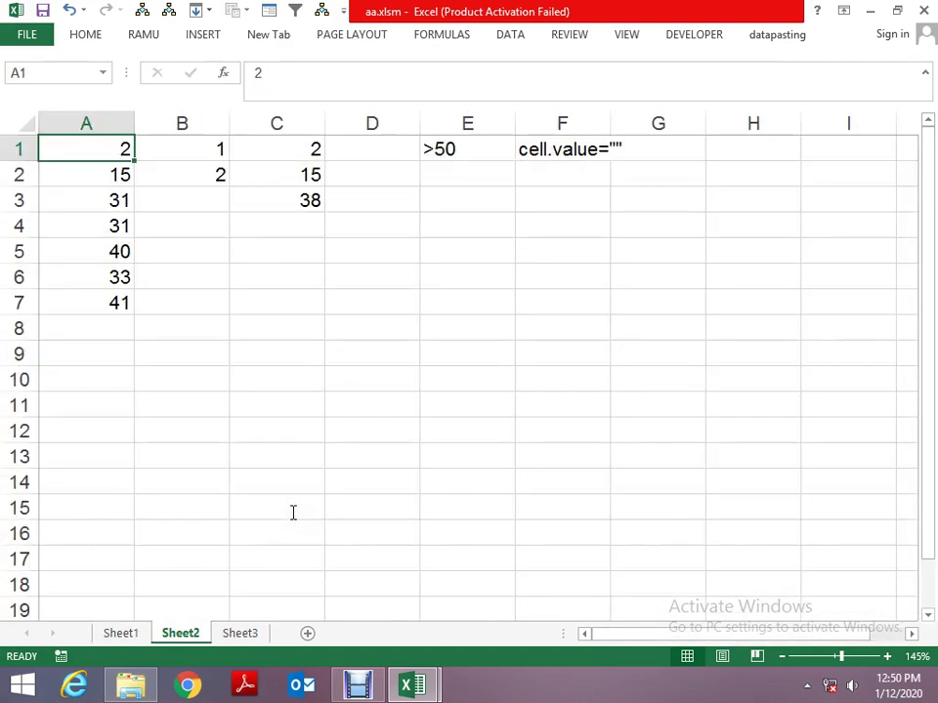
pyautogui.click(306, 633)
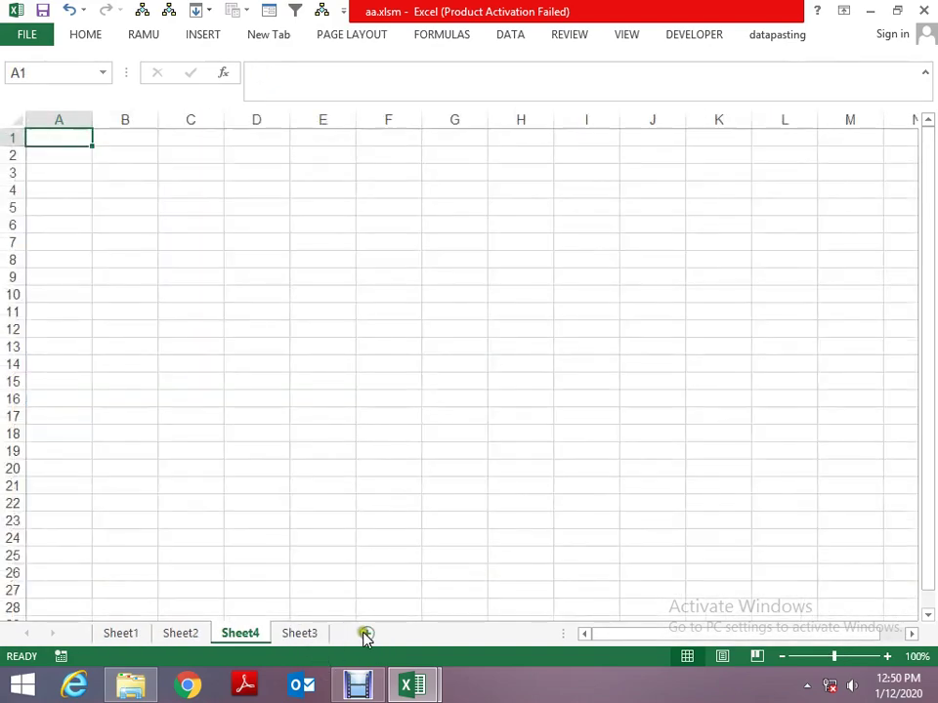
pyautogui.click(365, 633)
pyautogui.click(377, 437)
pyautogui.hotkey('alt', 'F11')
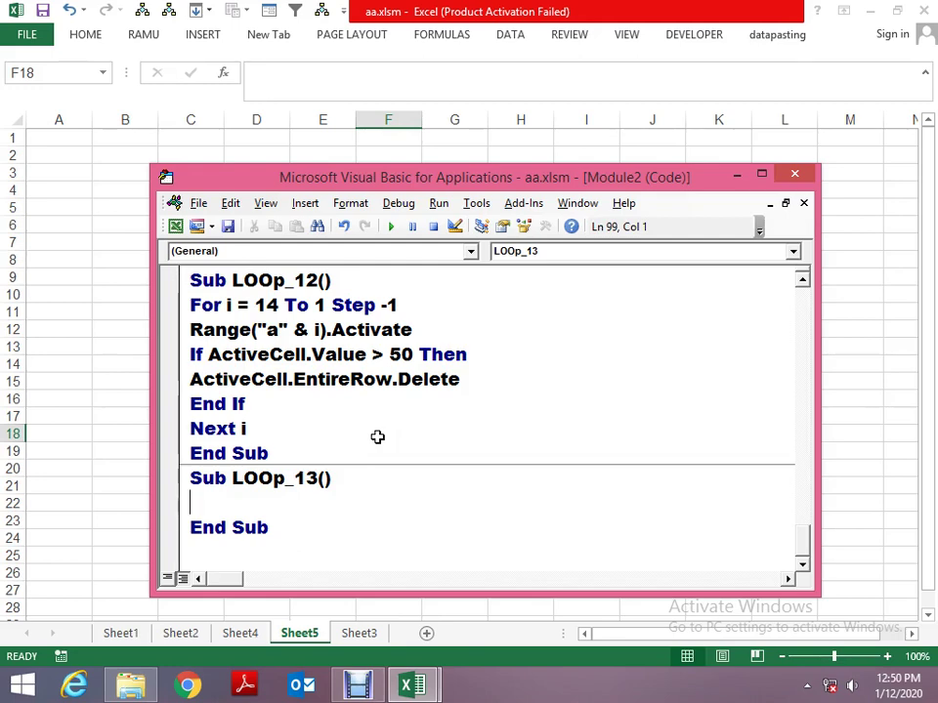
# Write the outer loop For i = 1 To Sheets.Count with Next i and blank body lines.
pyautogui.hotkey('alt', 'F11')
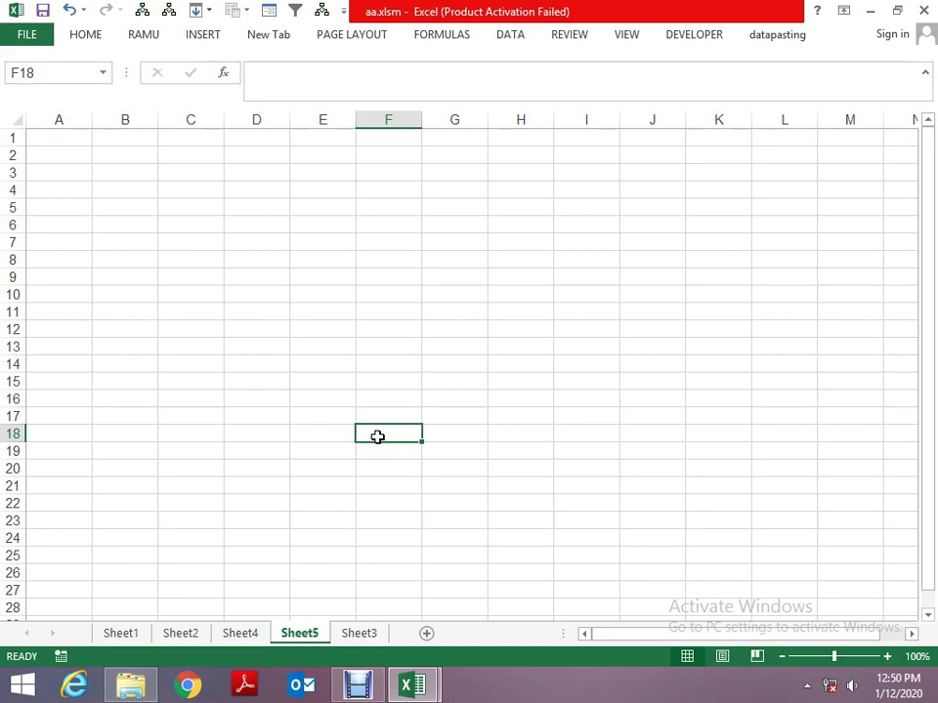
pyautogui.hotkey('alt', 'F11')
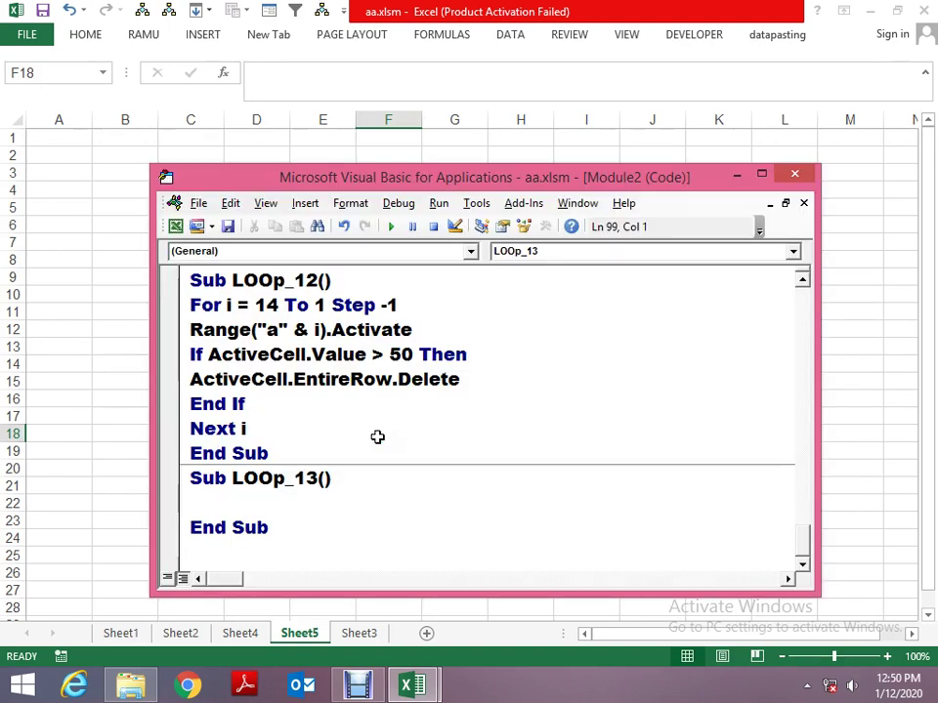
pyautogui.write('for ea')
pyautogui.press('BackSpace')
pyautogui.press('BackSpace')
pyautogui.write('i = ')
pyautogui.write('1 sh')
pyautogui.press('BackSpace')
pyautogui.press('BackSpace')
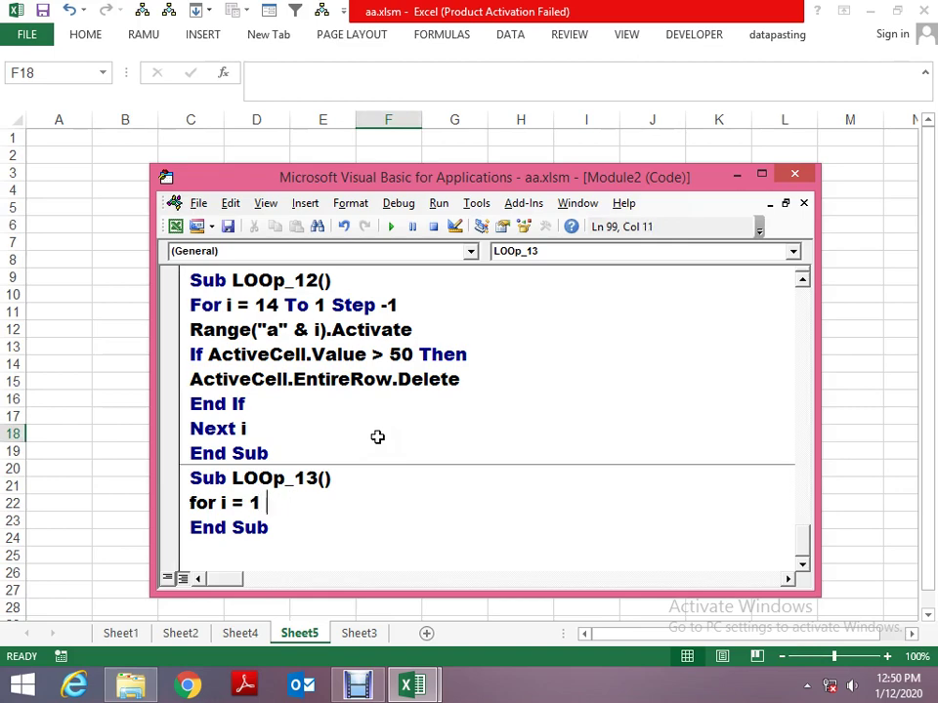
pyautogui.write('to sheets')
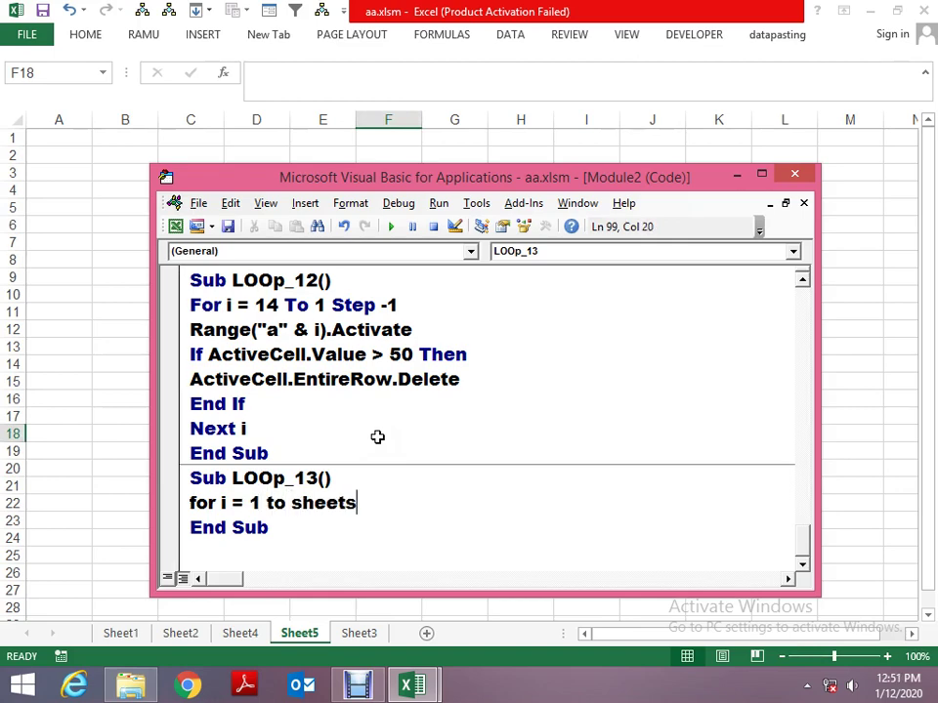
pyautogui.write('.count')
pyautogui.press('Return')
pyautogui.write('nex')
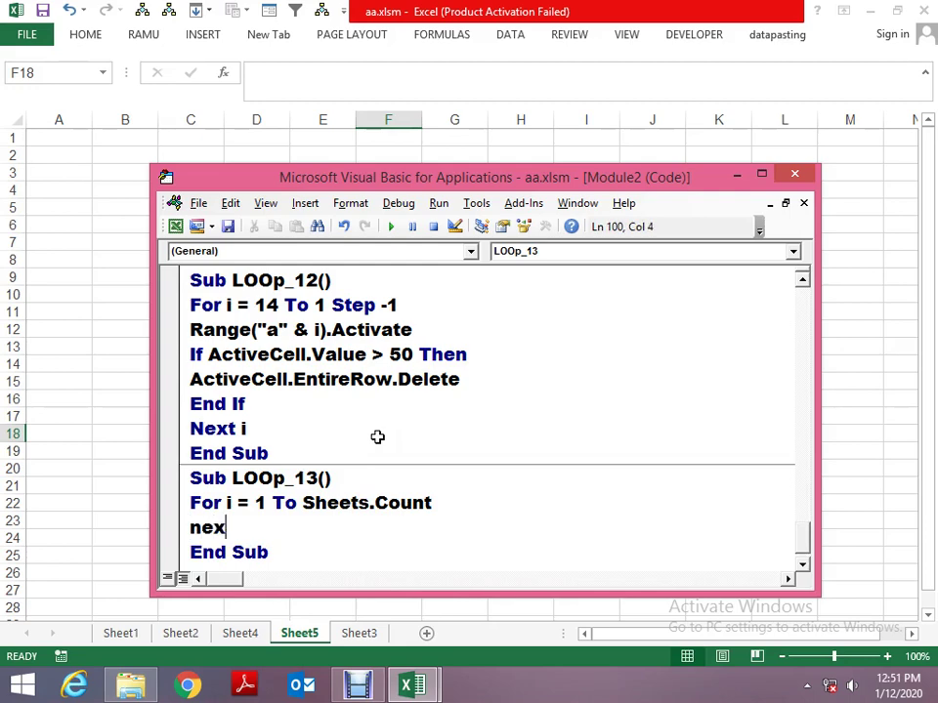
pyautogui.write('t i')
pyautogui.press('Up')
pyautogui.press('End')
pyautogui.press('Return')
pyautogui.press('Return')
pyautogui.press('Down')
pyautogui.press('Down')
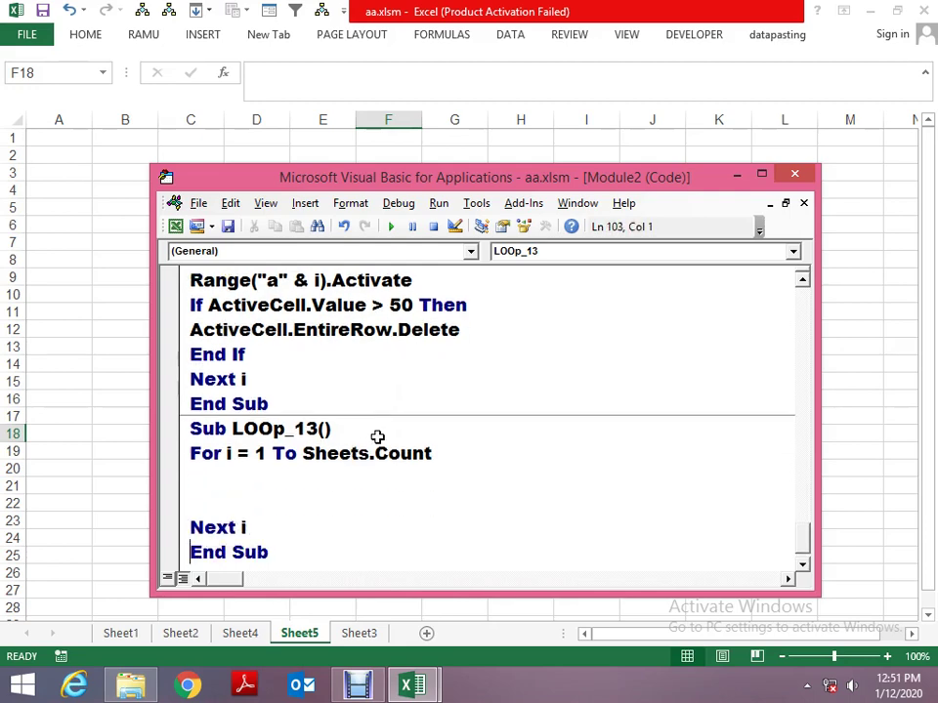
pyautogui.press('Up')
pyautogui.press('Up')
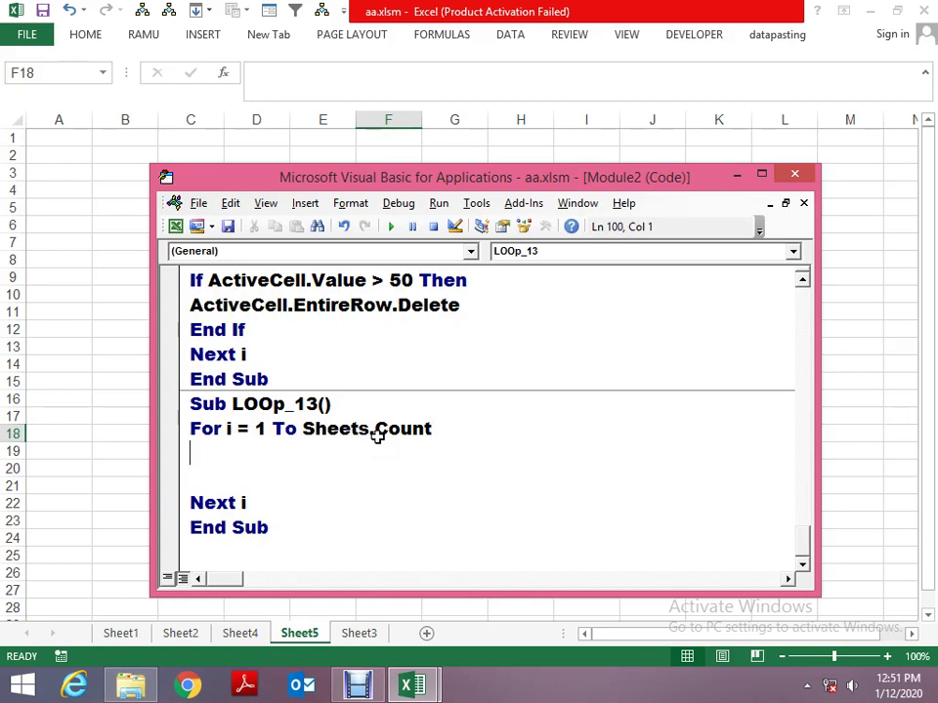
# Nest an indented For j = 1 To 5 … Next j loop inside the outer loop.
pyautogui.hotkey('alt', 'F11')
pyautogui.hotkey('ctrl', 'pageup')
pyautogui.hotkey('ctrl', 'pageup')
pyautogui.hotkey('ctrl', 'pageup')
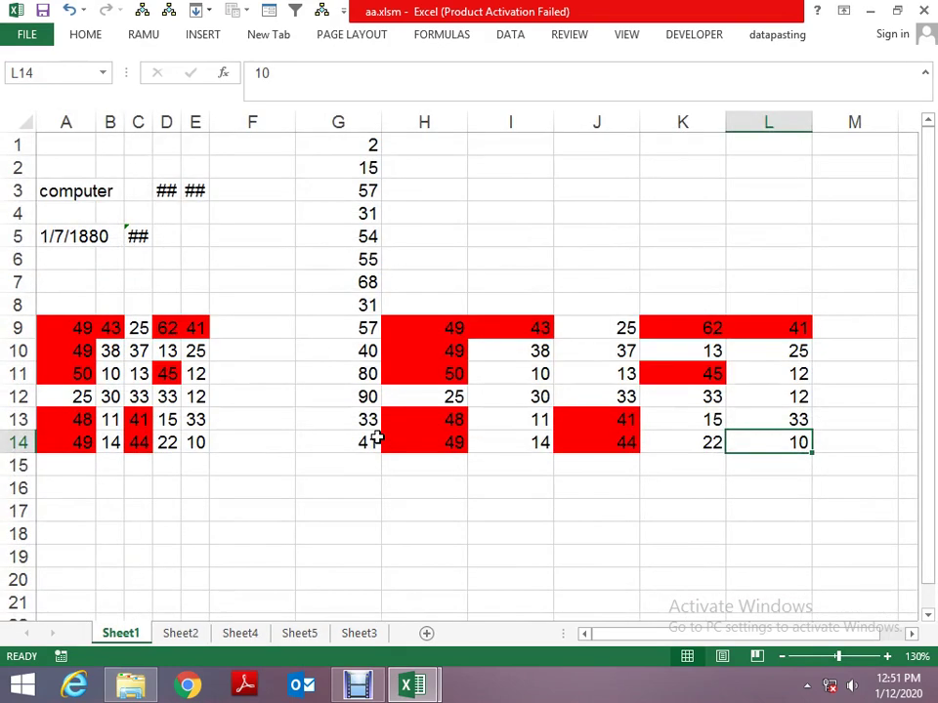
pyautogui.hotkey('ctrl', 'Up')
pyautogui.hotkey('ctrl', 'Up')
pyautogui.press('Left')
pyautogui.press('Left')
pyautogui.press('Left')
pyautogui.press('Left')
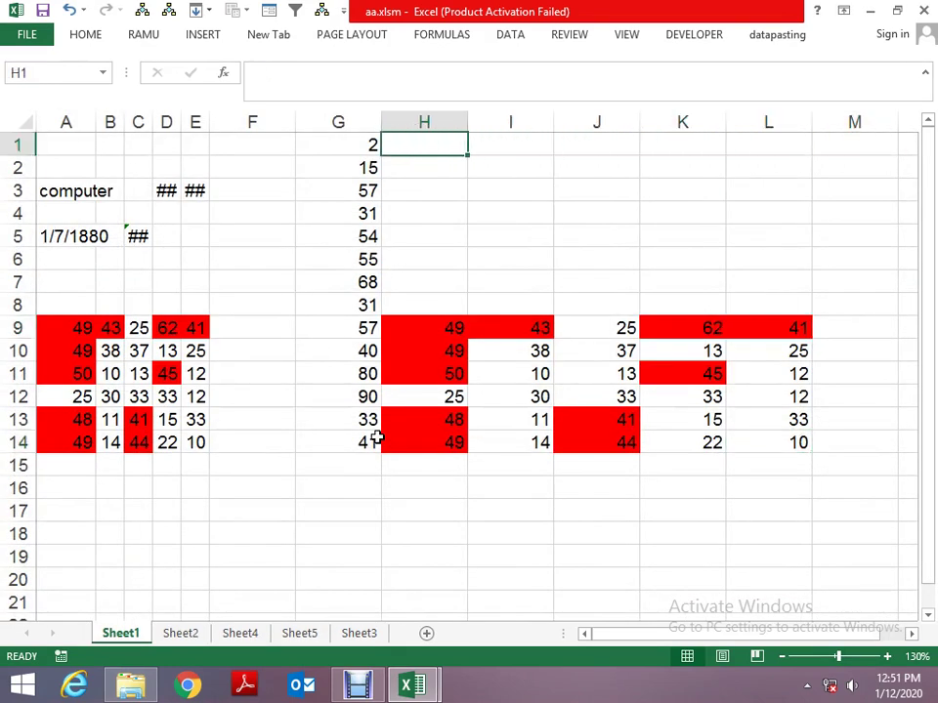
pyautogui.press('Down')
pyautogui.press('Down')
pyautogui.hotkey('alt', 'F11')
pyautogui.press('Tab')
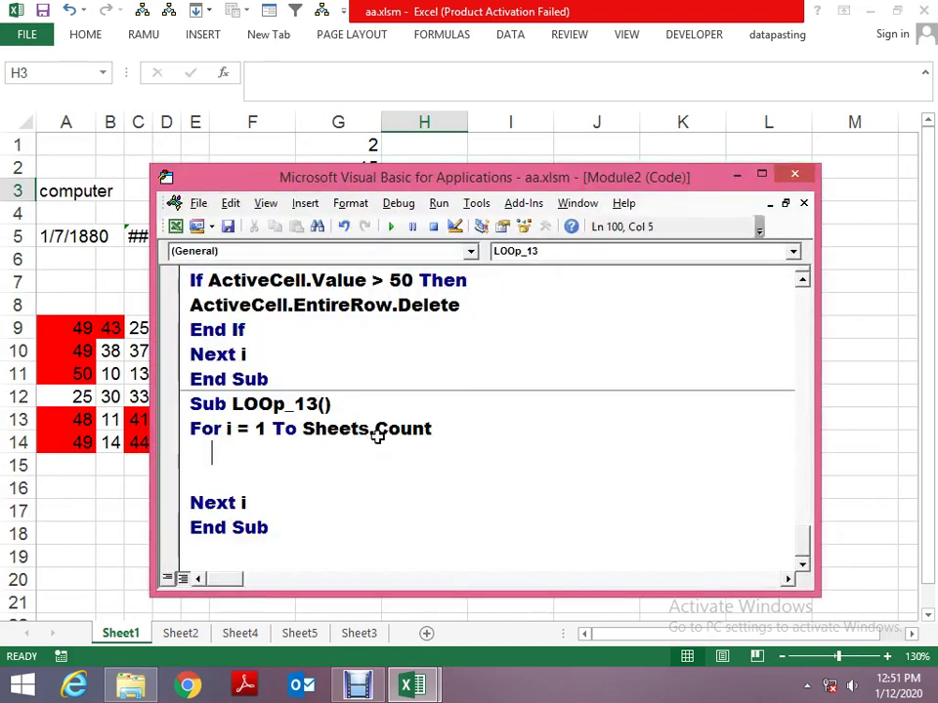
pyautogui.write('f')
pyautogui.write('or')
pyautogui.write('o j = ')
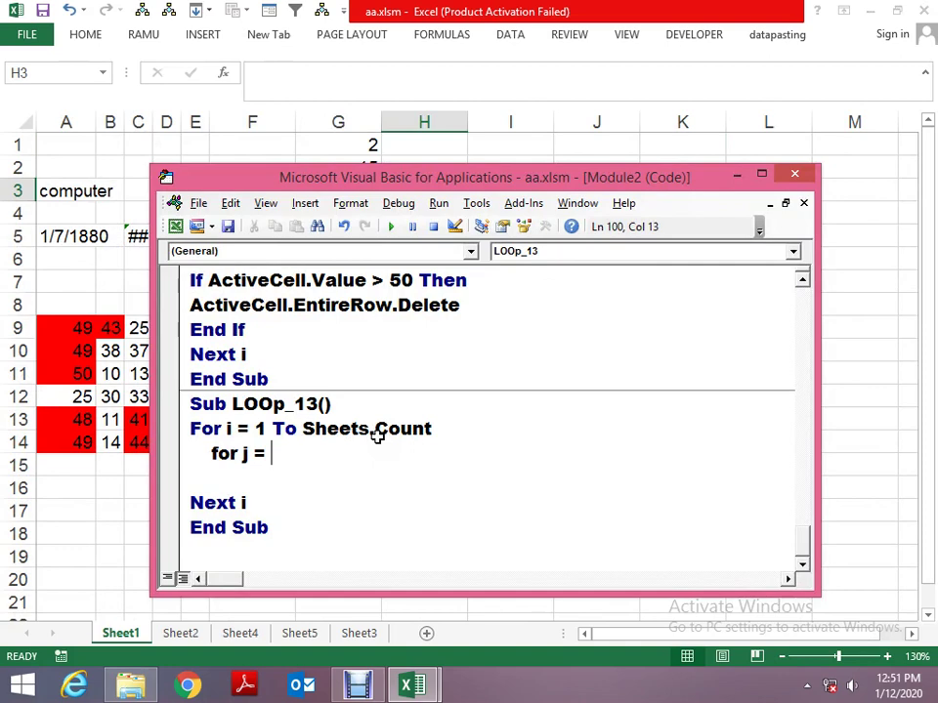
pyautogui.write('1 tp')
pyautogui.press('BackSpace')
pyautogui.write('o 5')
pyautogui.press('Return')
pyautogui.press('Return')
pyautogui.press('Tab')
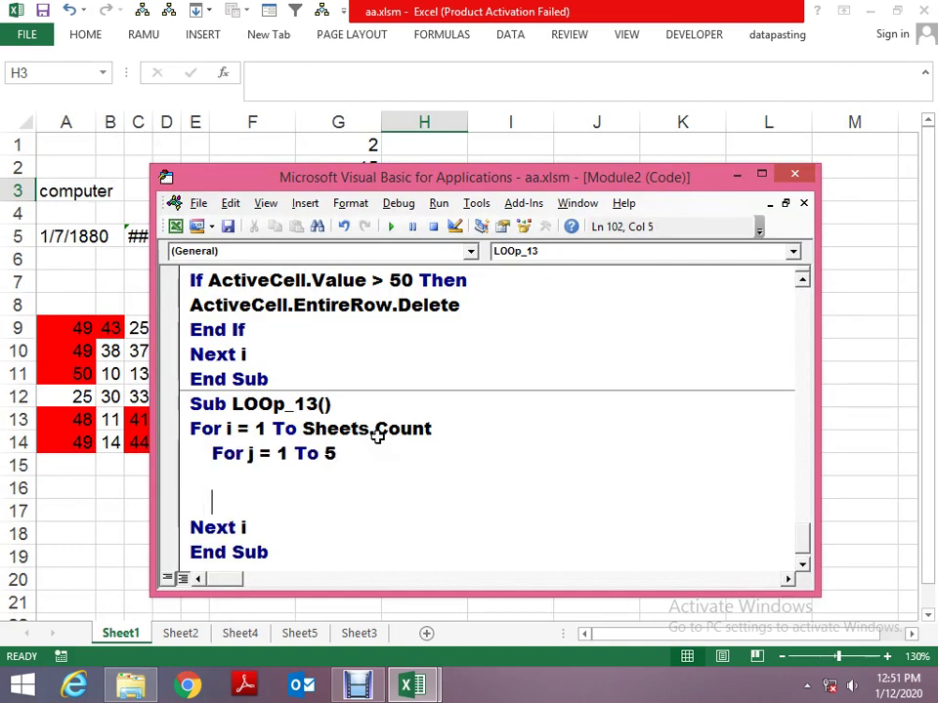
pyautogui.write('me')
pyautogui.press('BackSpace')
pyautogui.press('BackSpace')
pyautogui.write('next ')
pyautogui.write('j')
pyautogui.press('Up')
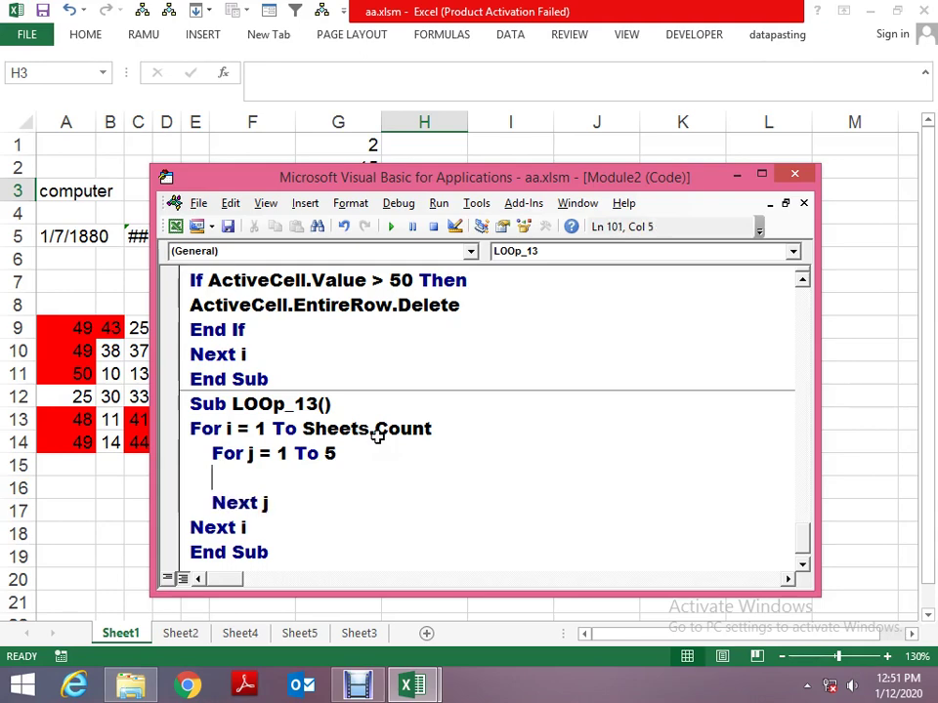
pyautogui.press('Up')
pyautogui.press('Down')
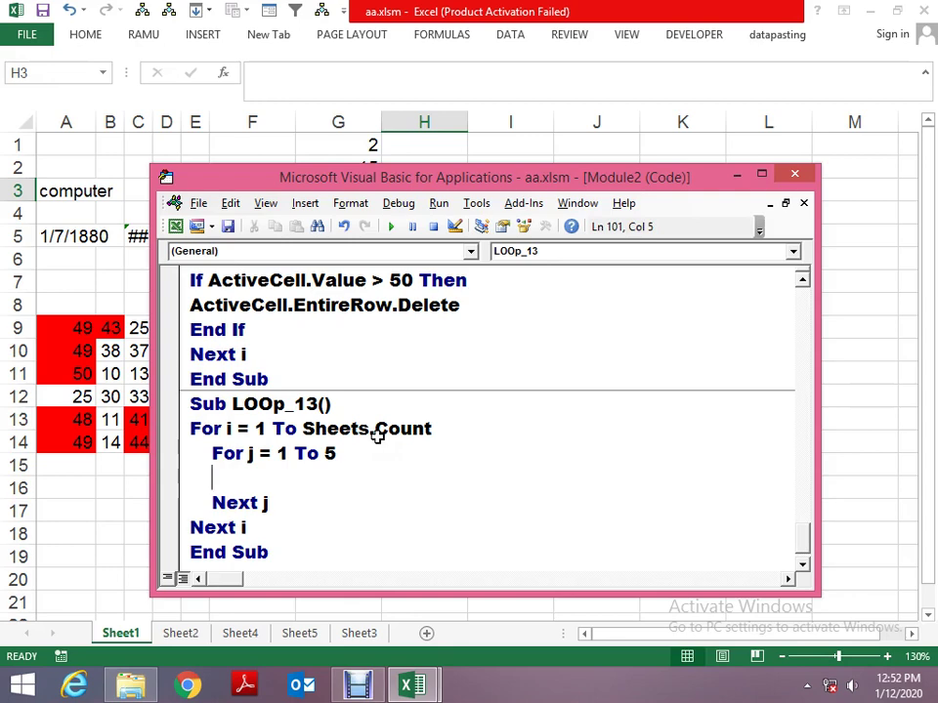
# Place the caret on the outer loop's start value in LOOp_13.
pyautogui.press('Up')
pyautogui.press('Right')
pyautogui.press('Right')
pyautogui.press('Right')
pyautogui.press('Up')
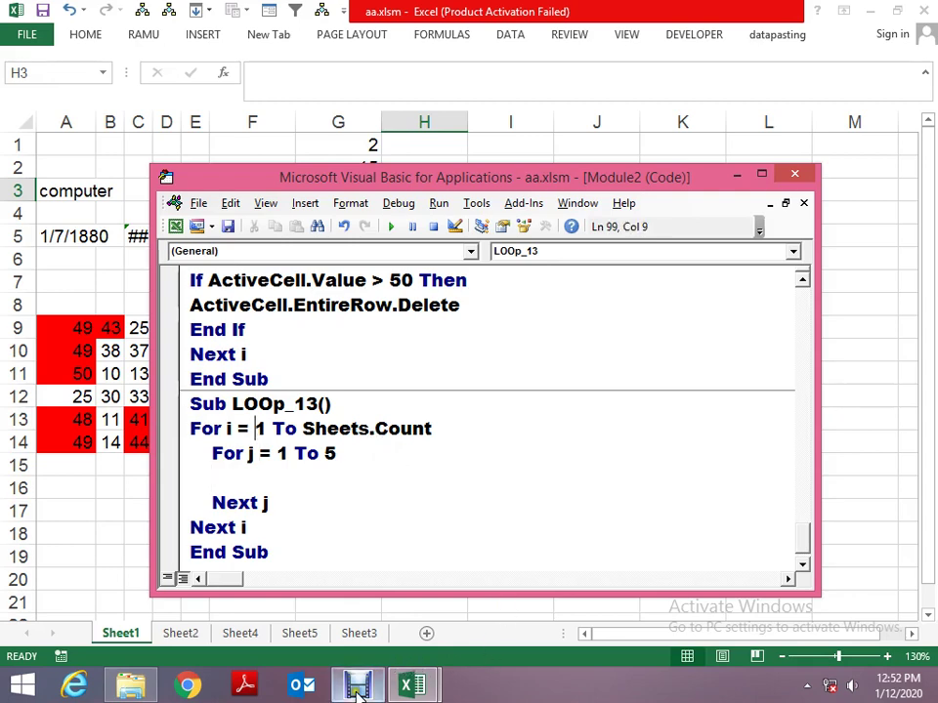
pyautogui.click(357, 689)
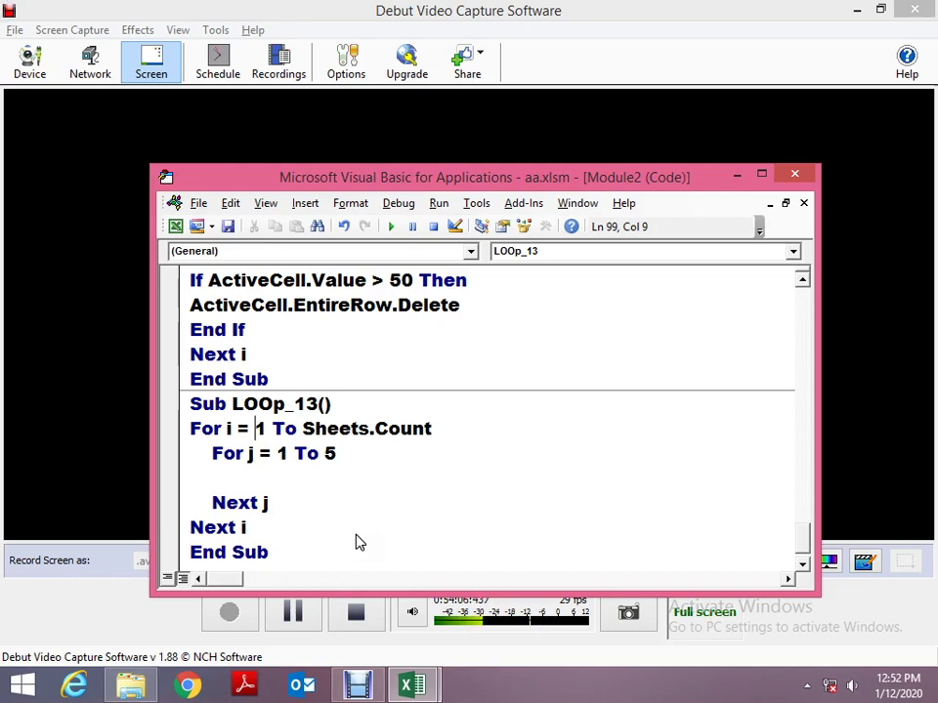
# Add blank worksheets Sheet6 and Sheet7 to the workbook, then switch back to the code.
pyautogui.hotkey('alt', 'Tab')
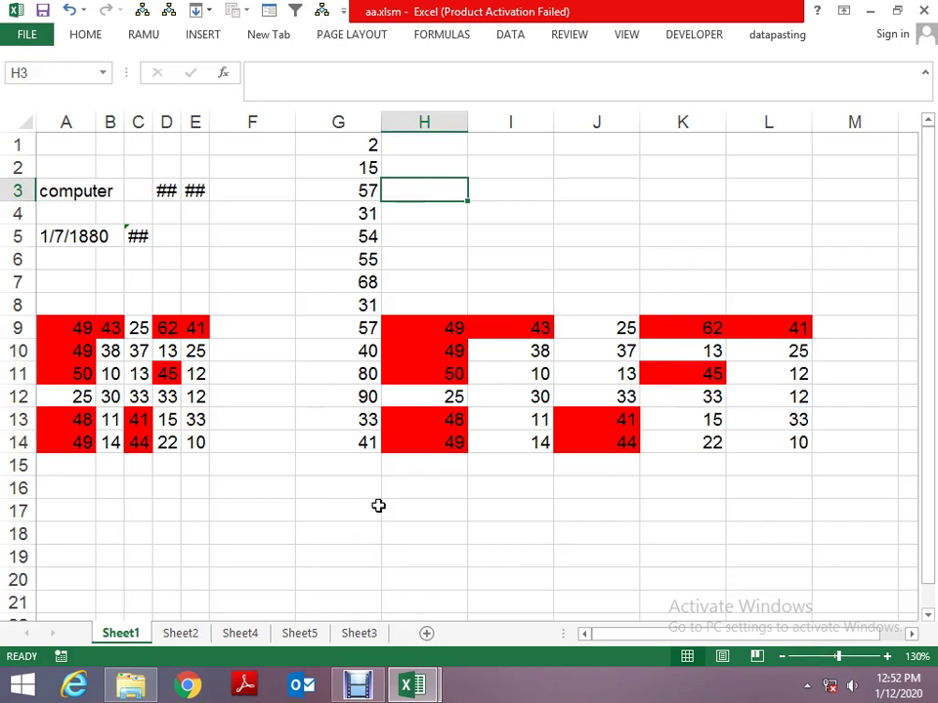
pyautogui.click(426, 633)
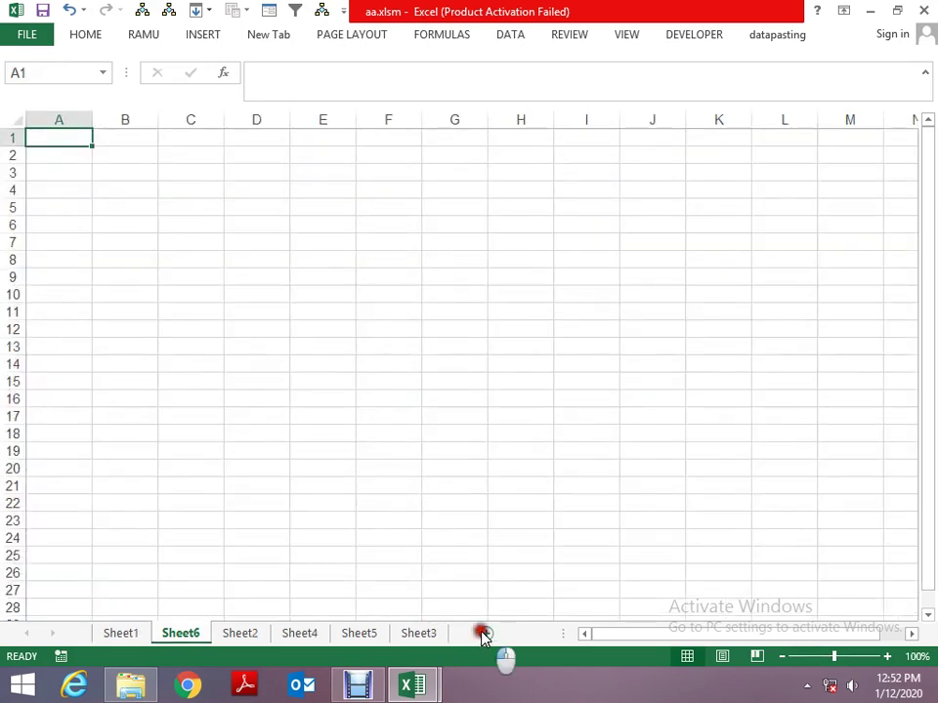
pyautogui.click(482, 633)
pyautogui.hotkey('alt', 'Tab')
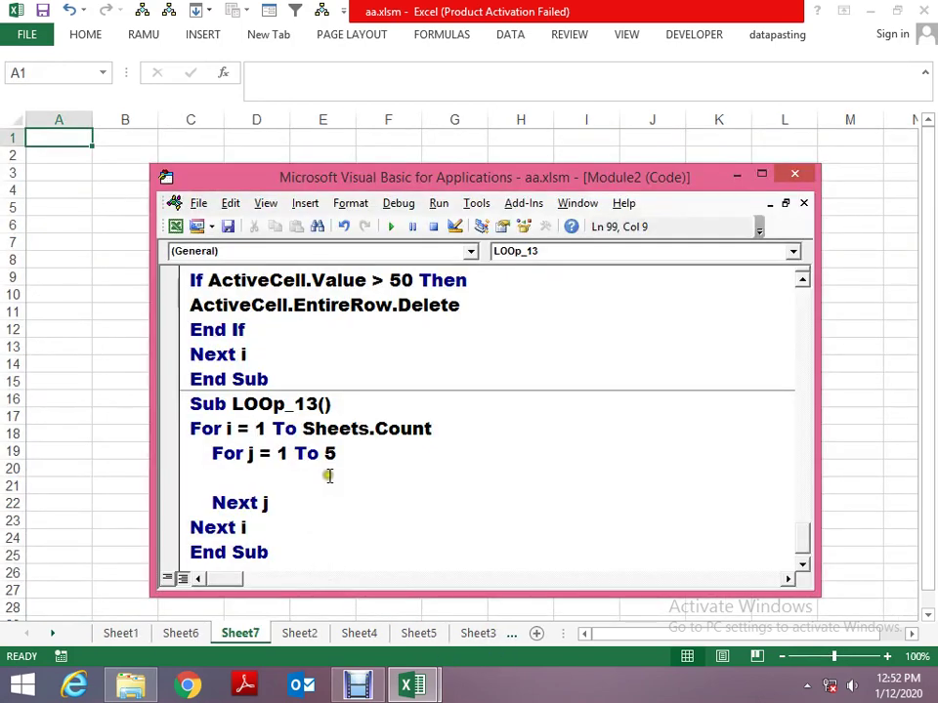
# Change the inner loop's upper limit from 5 to 4 and add a blank line inside it.
pyautogui.doubleClick(331, 454)
pyautogui.press('BackSpace')
pyautogui.write('4')
pyautogui.press('Up')
pyautogui.press('Down')
pyautogui.press('Down')
pyautogui.press('Return')
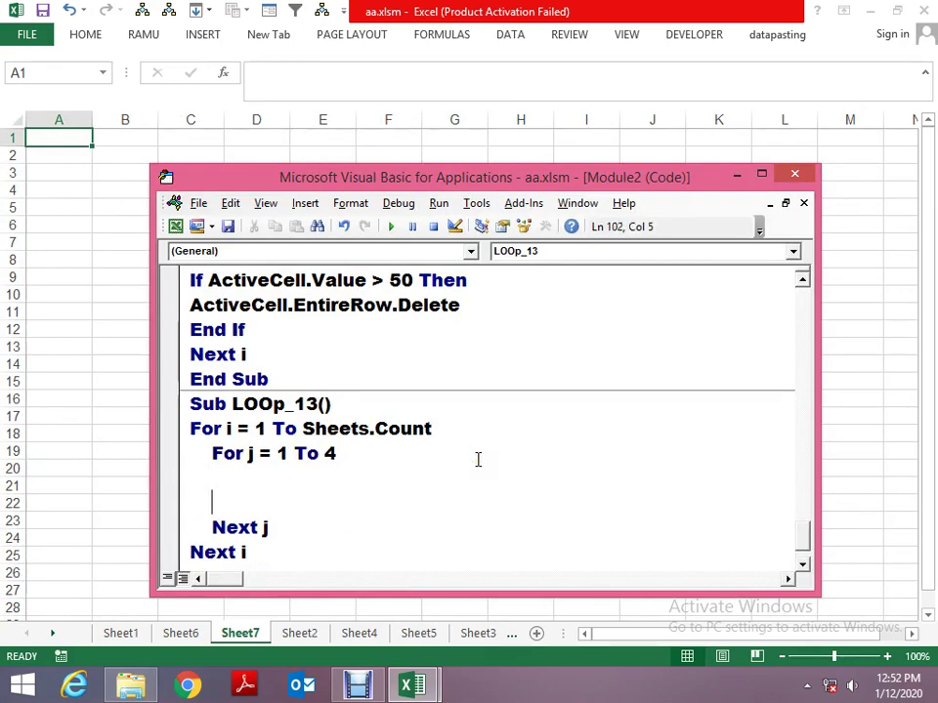
pyautogui.press('Up')
# Write Cells(j, 8).Value = j inside the inner loop.
pyautogui.write('cell')
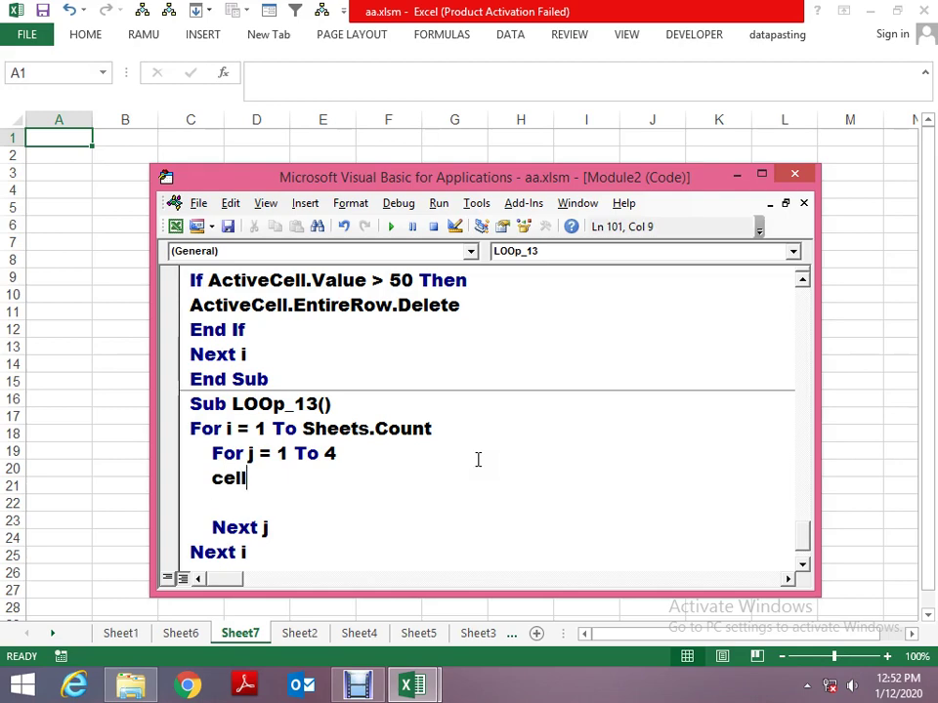
pyautogui.write('s(')
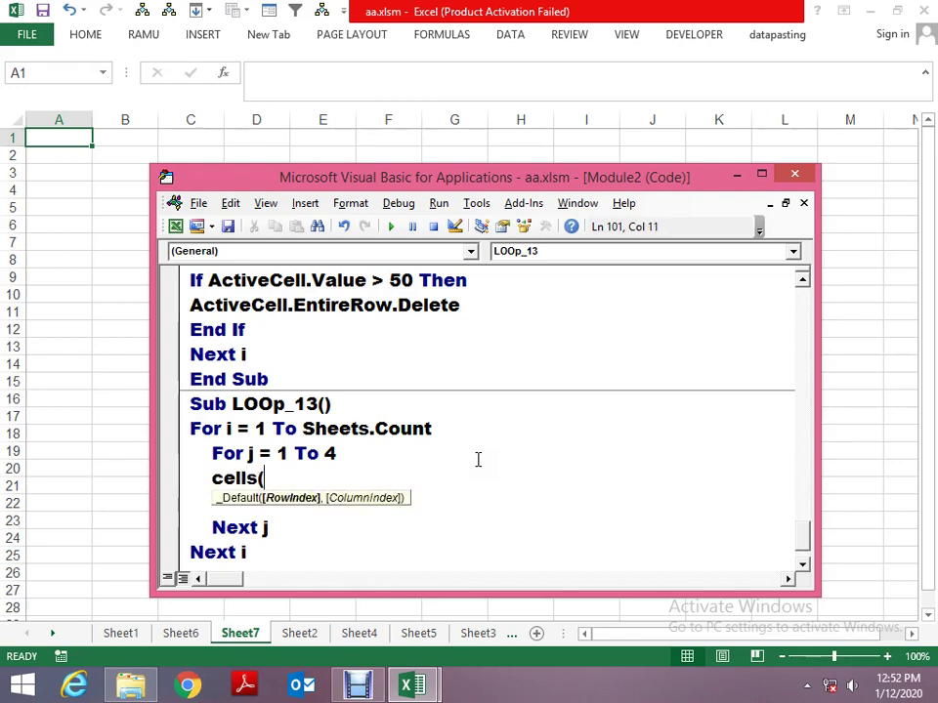
pyautogui.write('8')
pyautogui.press('BackSpace')
pyautogui.write('i')
pyautogui.write(',')
pyautogui.press('BackSpace')
pyautogui.press('BackSpace')
pyautogui.write('j.')
pyautogui.press('BackSpace')
pyautogui.write(',8)')
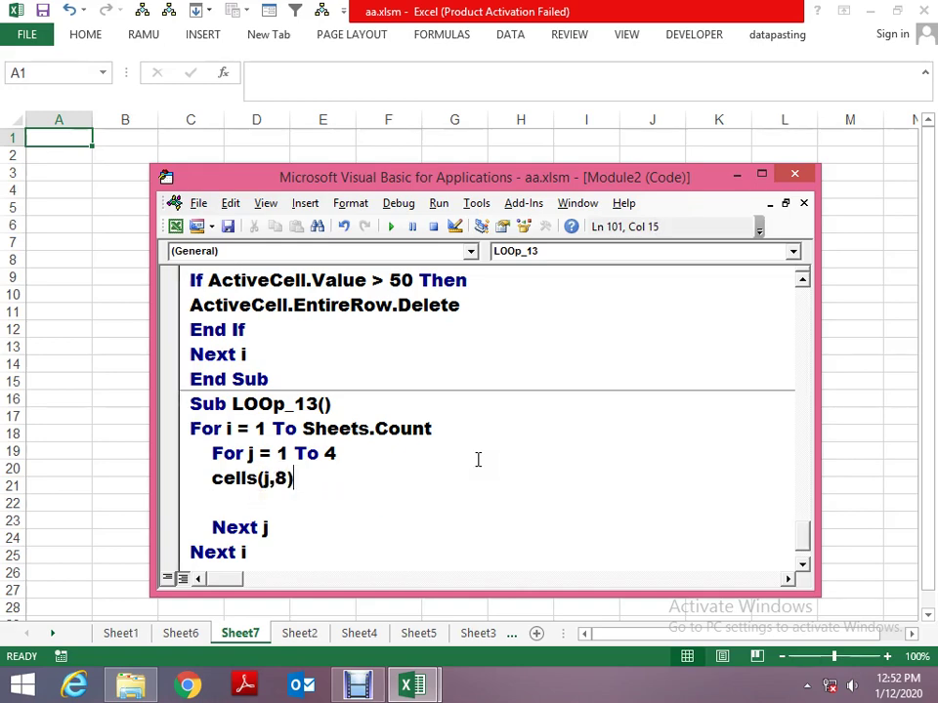
pyautogui.write('.value=')
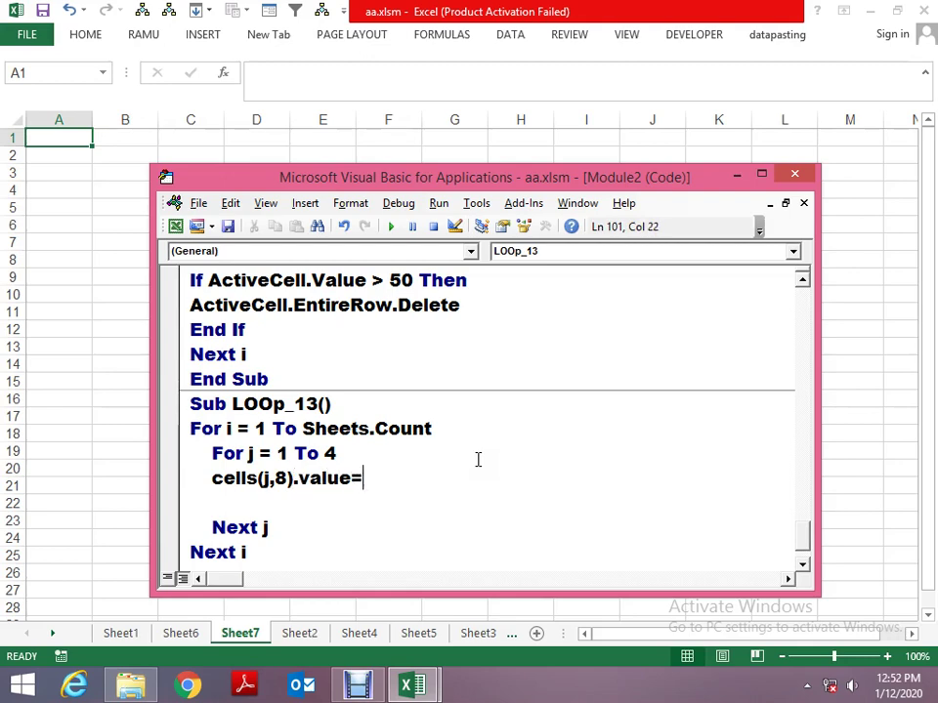
pyautogui.write('j')
pyautogui.press('Return')
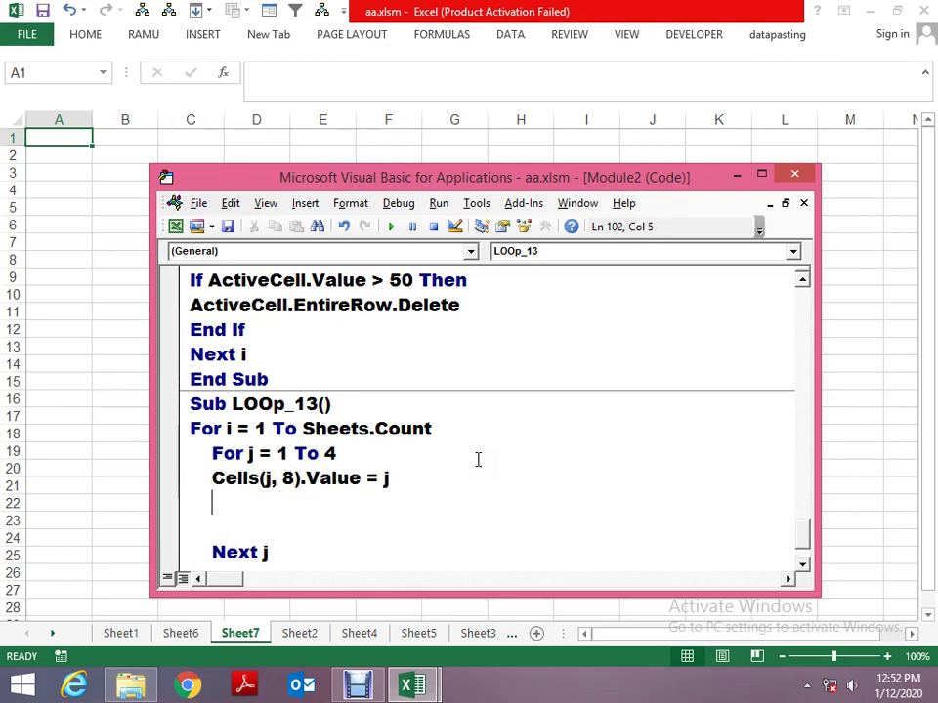
# Comment out the Cells line and add Range("h" & j).Value = j below it.
pyautogui.press('Up')
pyautogui.write("'")
pyautogui.press('Down')
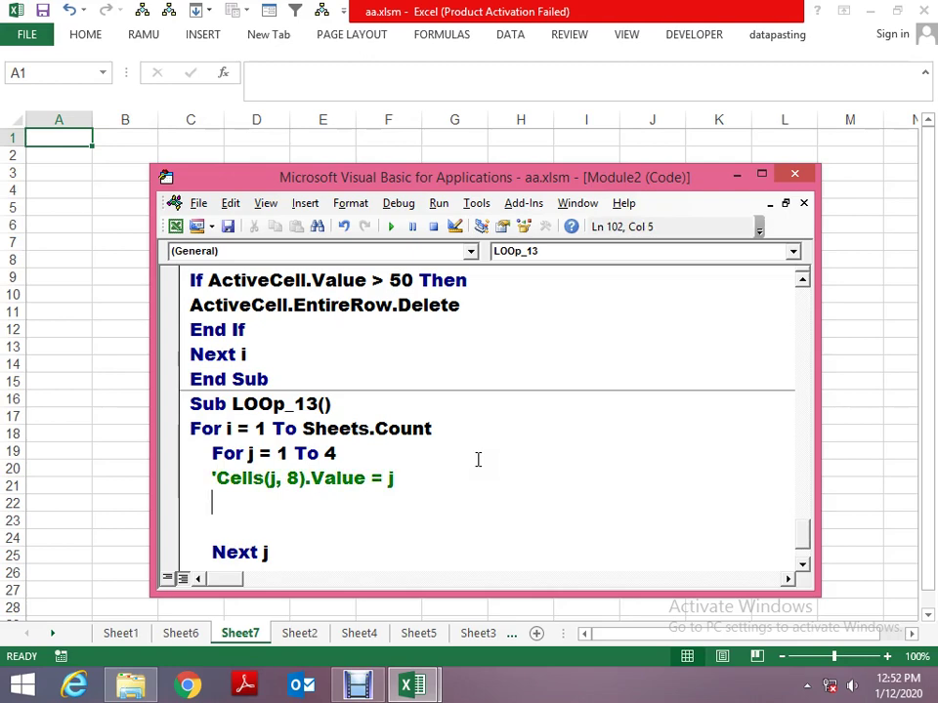
pyautogui.write('range(')
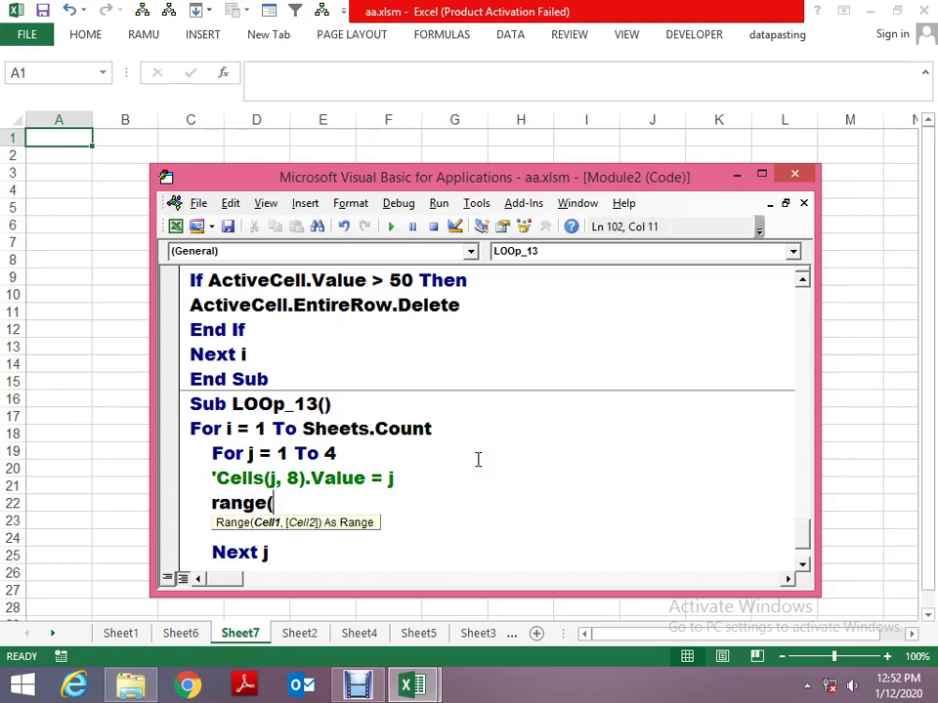
pyautogui.write('"h"')
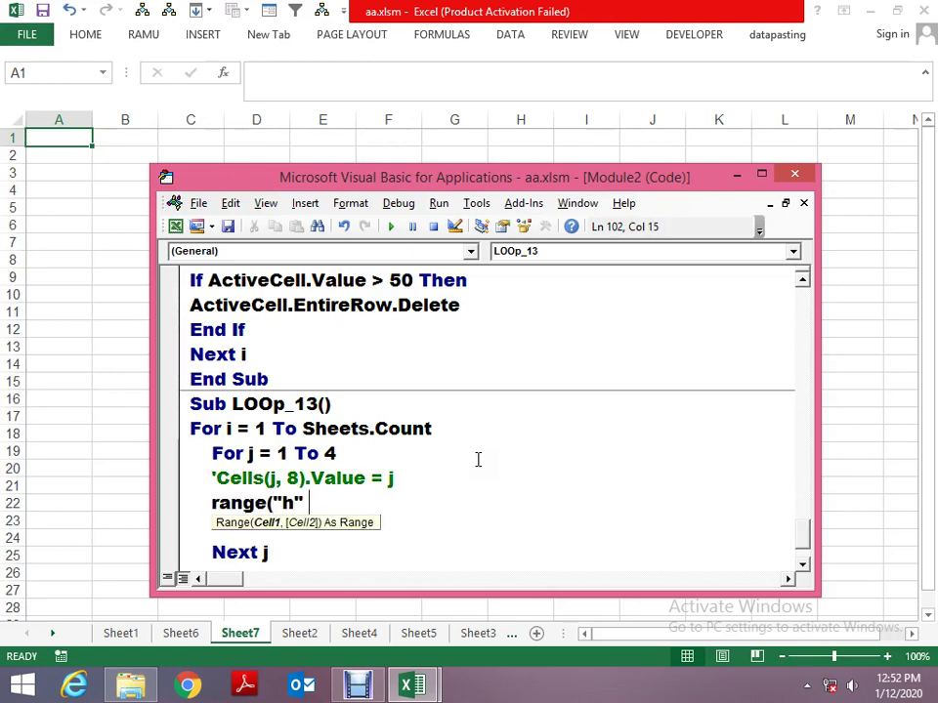
pyautogui.write(' & ')
pyautogui.write('j_)')
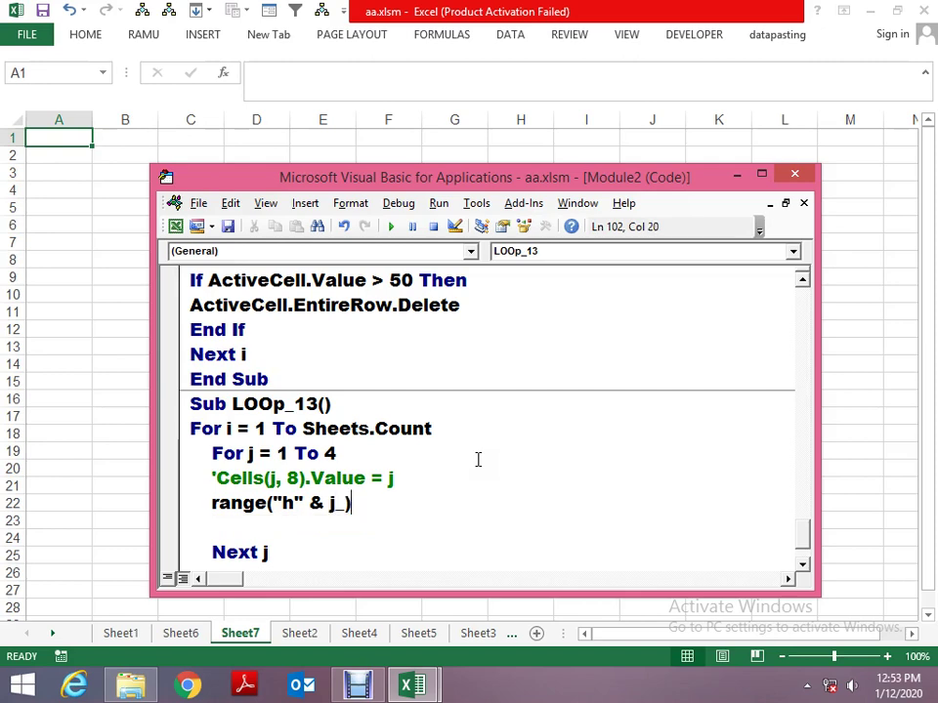
pyautogui.press('BackSpace')
pyautogui.press('BackSpace')
pyautogui.write('.')
pyautogui.press('BackSpace')
pyautogui.write(').value')
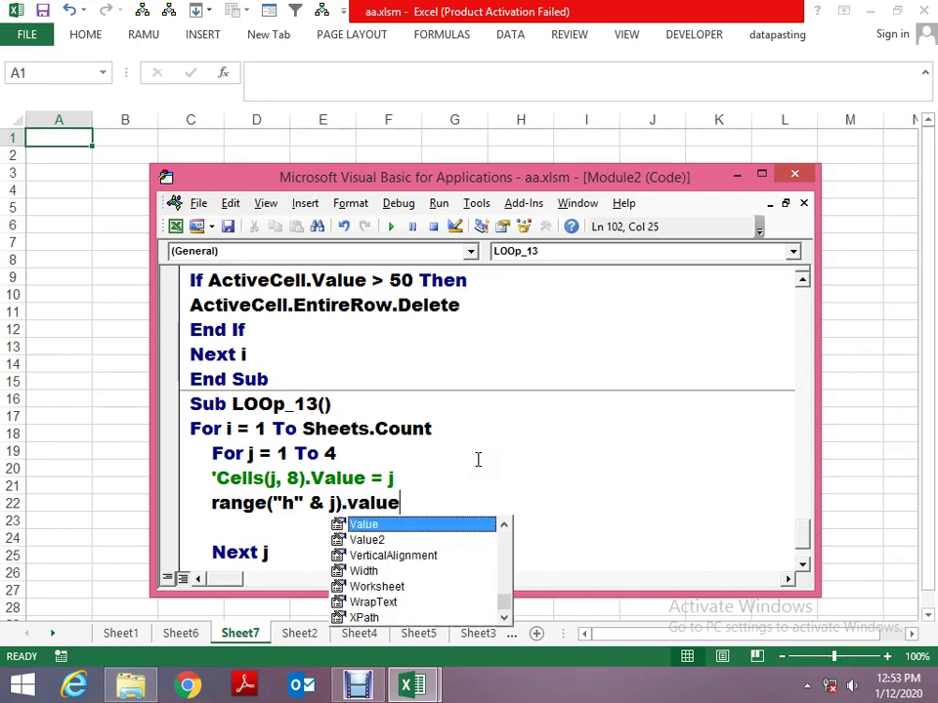
pyautogui.write('=j')
pyautogui.press('Return')
# Start stepping through LOOp_13 line by line with F8.
pyautogui.press('Down')
pyautogui.press('Down')
pyautogui.press('End')
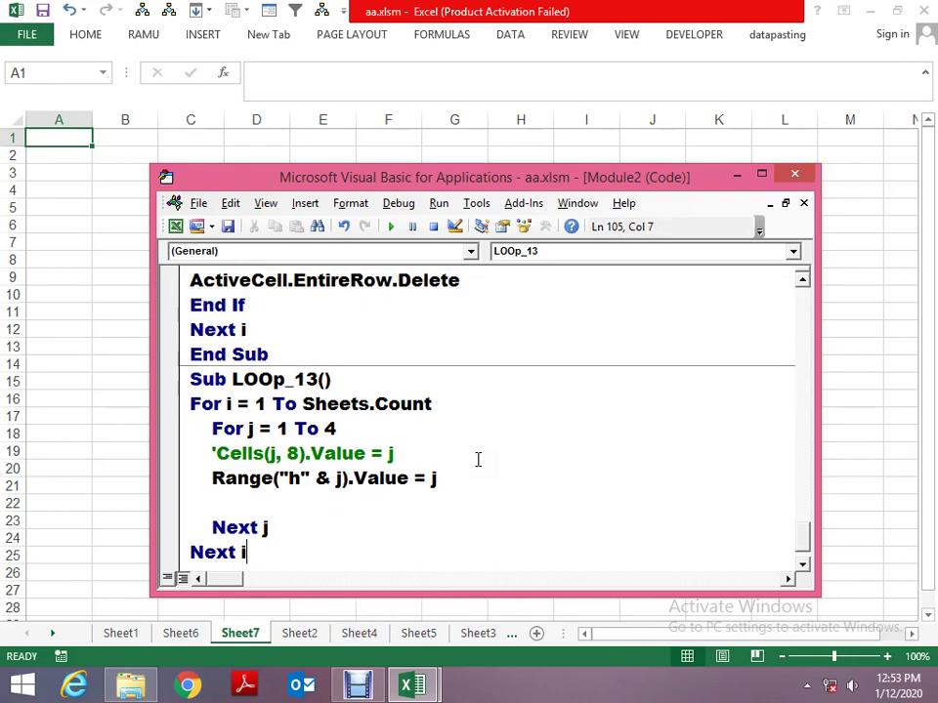
pyautogui.press('Up')
pyautogui.press('Up')
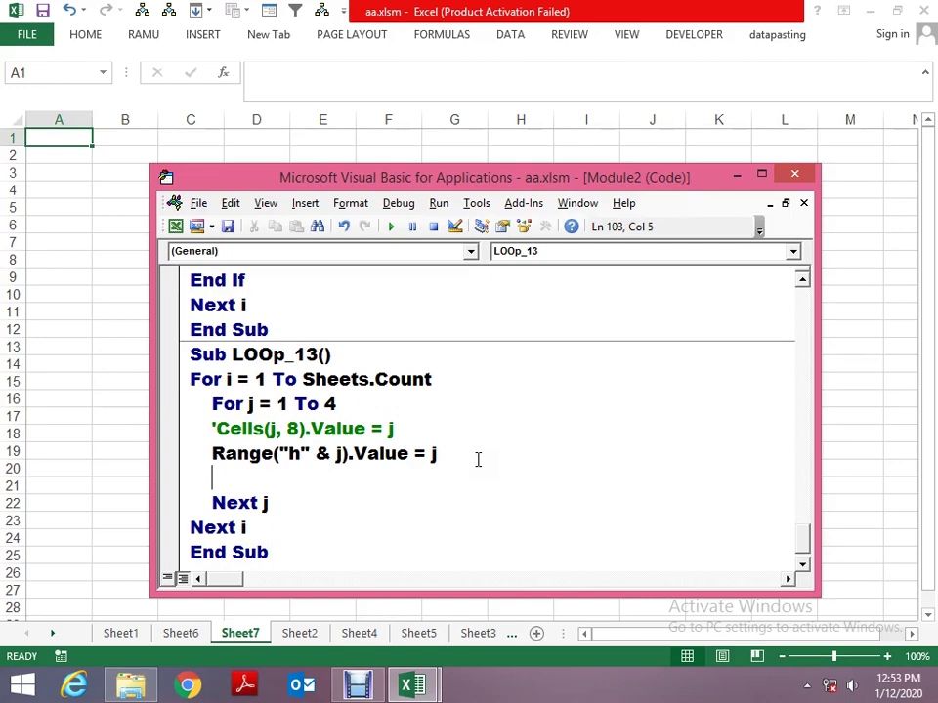
pyautogui.press('F8')
pyautogui.press('F8')
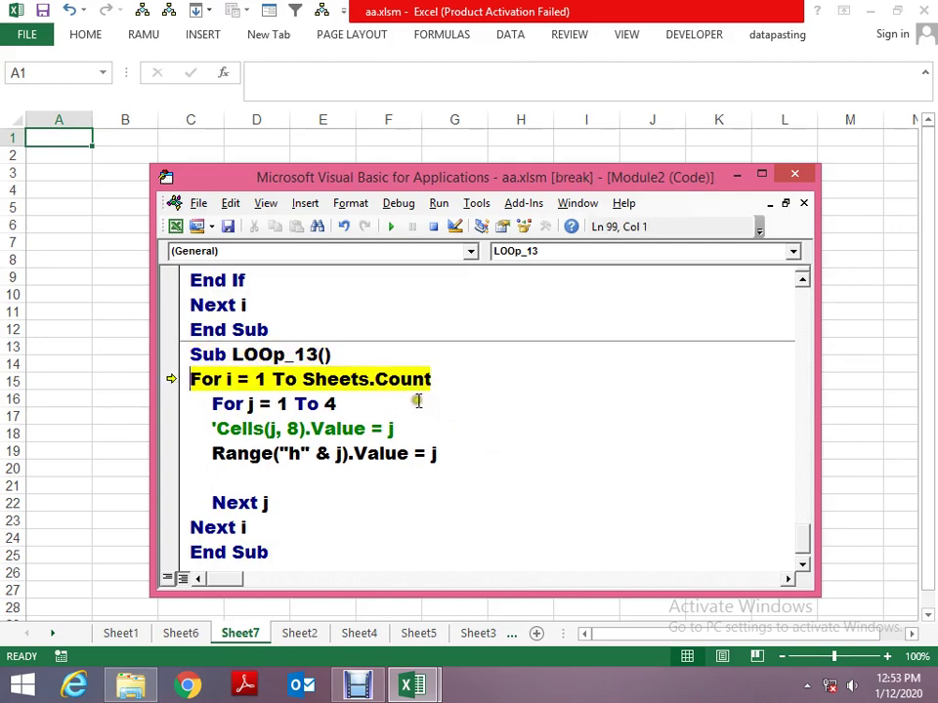
pyautogui.press('F8')
# Add a Sheets(i).Activate line below the outer For i header.
pyautogui.moveTo(370, 381)
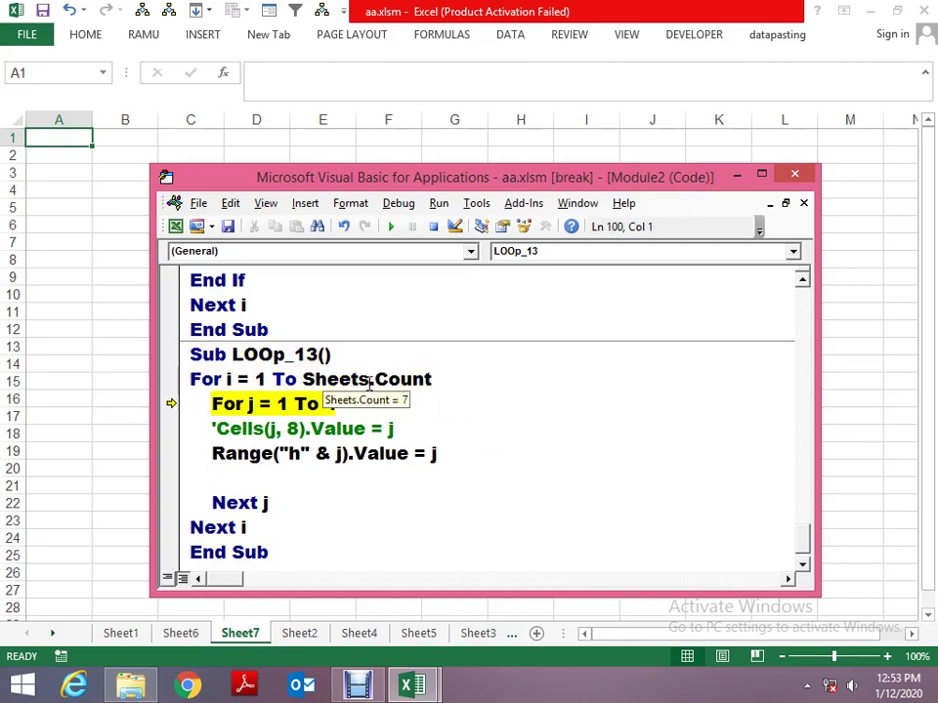
pyautogui.press('F8')
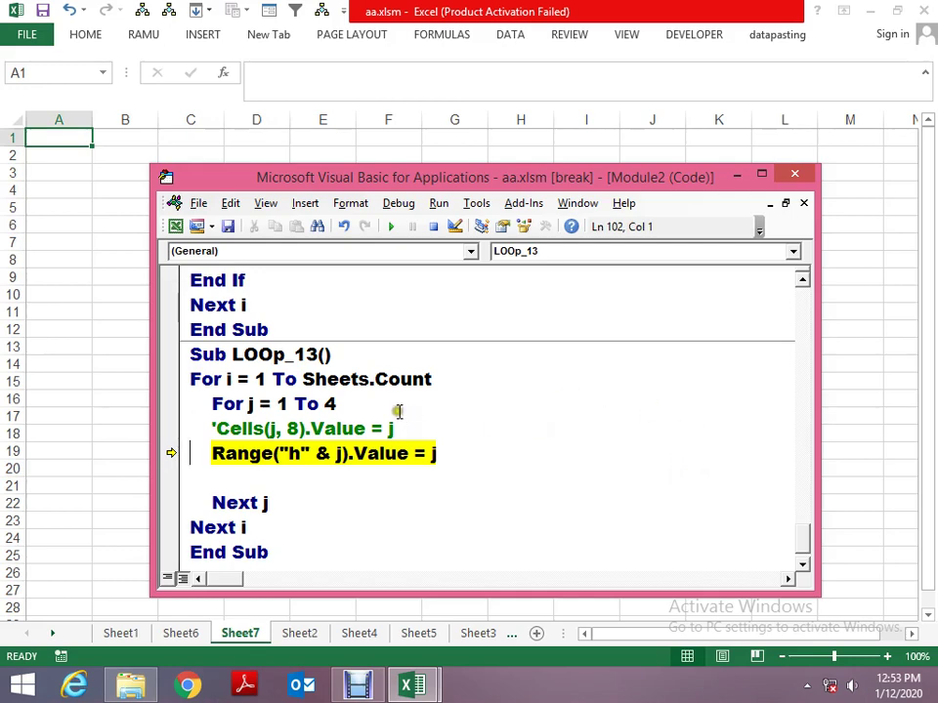
pyautogui.click(434, 379)
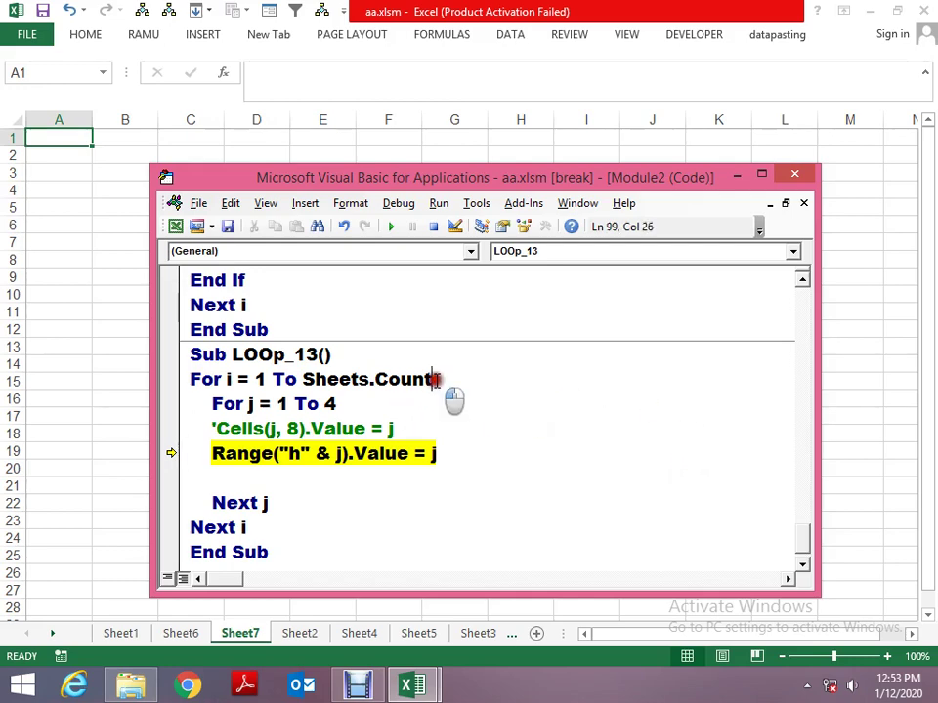
pyautogui.press('Return')
pyautogui.write('s')
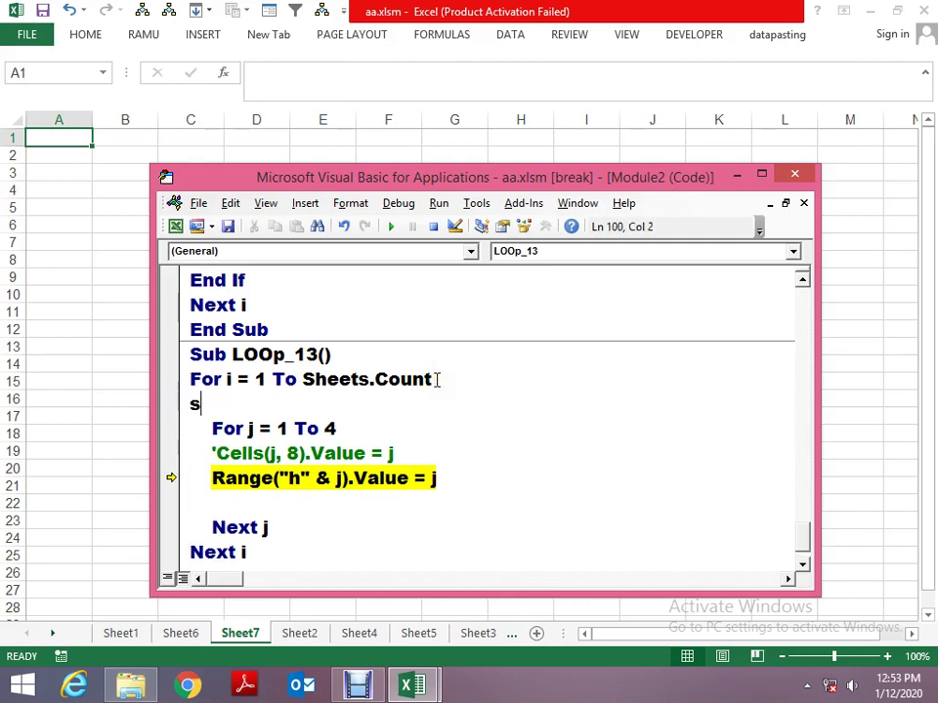
pyautogui.write('heets(')
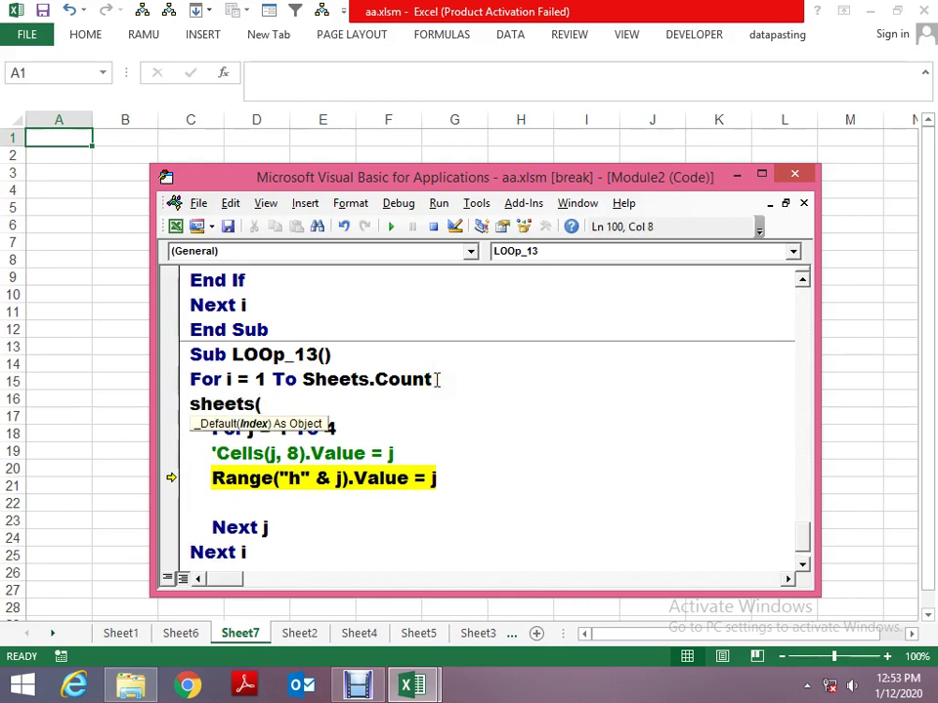
pyautogui.write('i).activat')
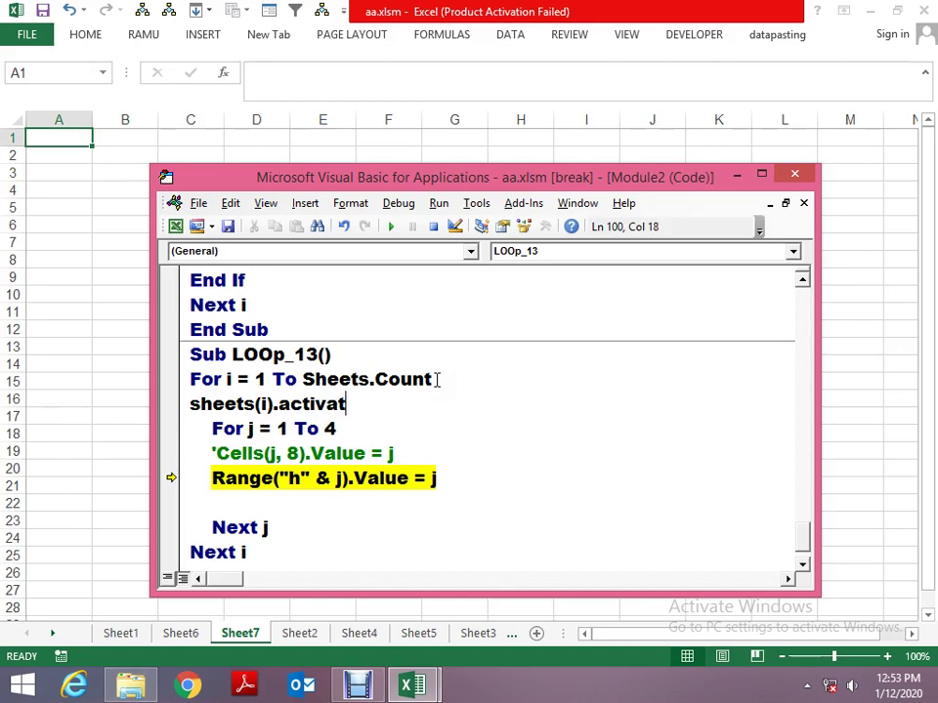
pyautogui.write('e')
pyautogui.press('Down')
# Reset the run, restart stepping, and arrange the code window so column H is visible.
pyautogui.click(435, 226)
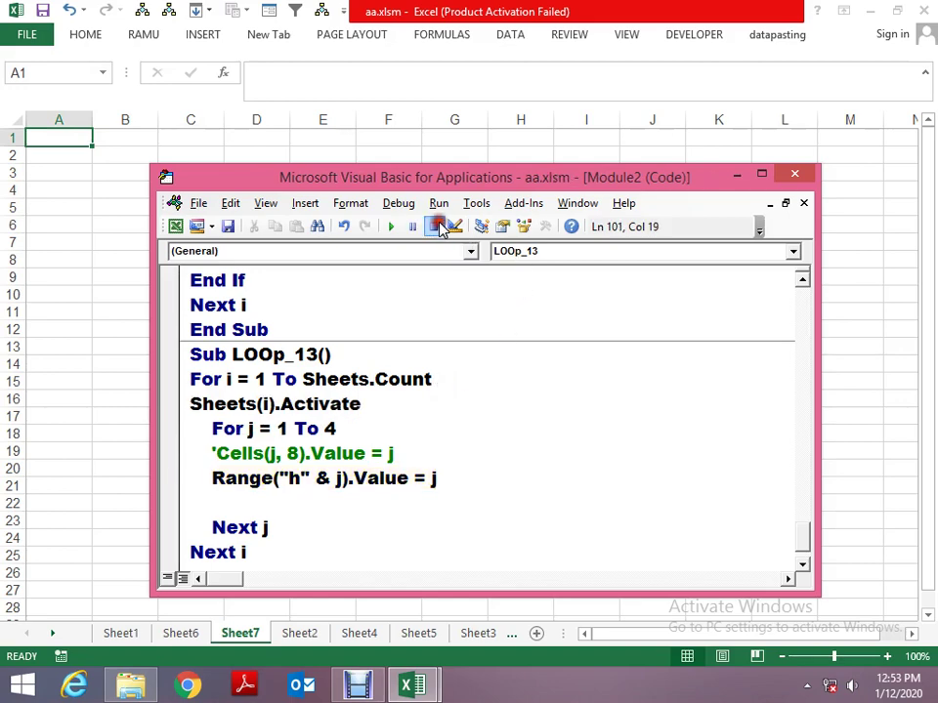
pyautogui.press('F8')
pyautogui.press('F8')
pyautogui.press('F8')
pyautogui.press('F8')
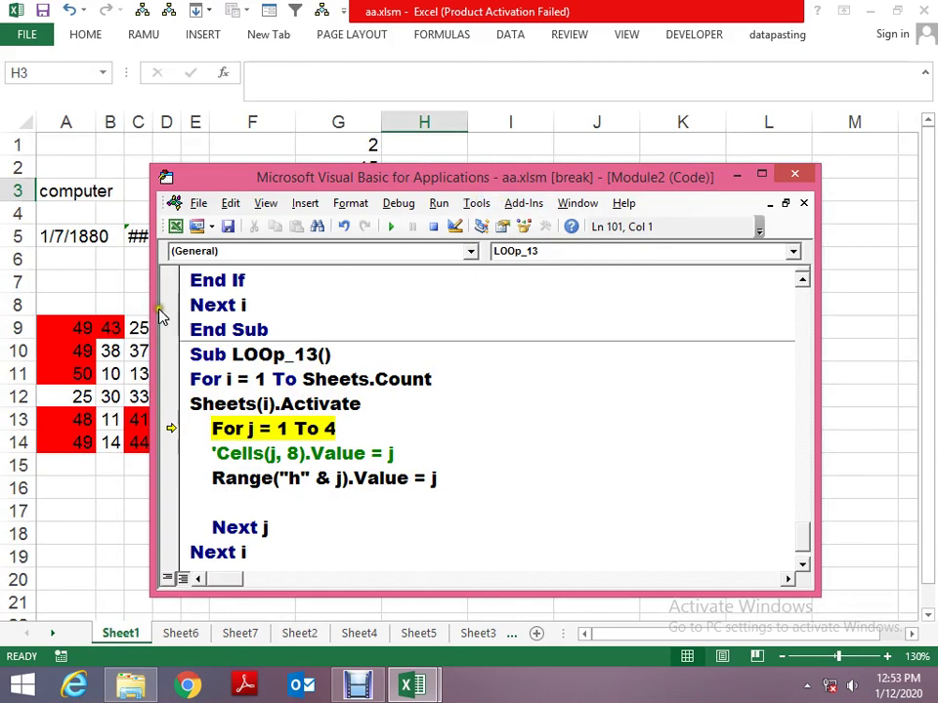
pyautogui.moveTo(153, 311); pyautogui.dragTo(404, 322)
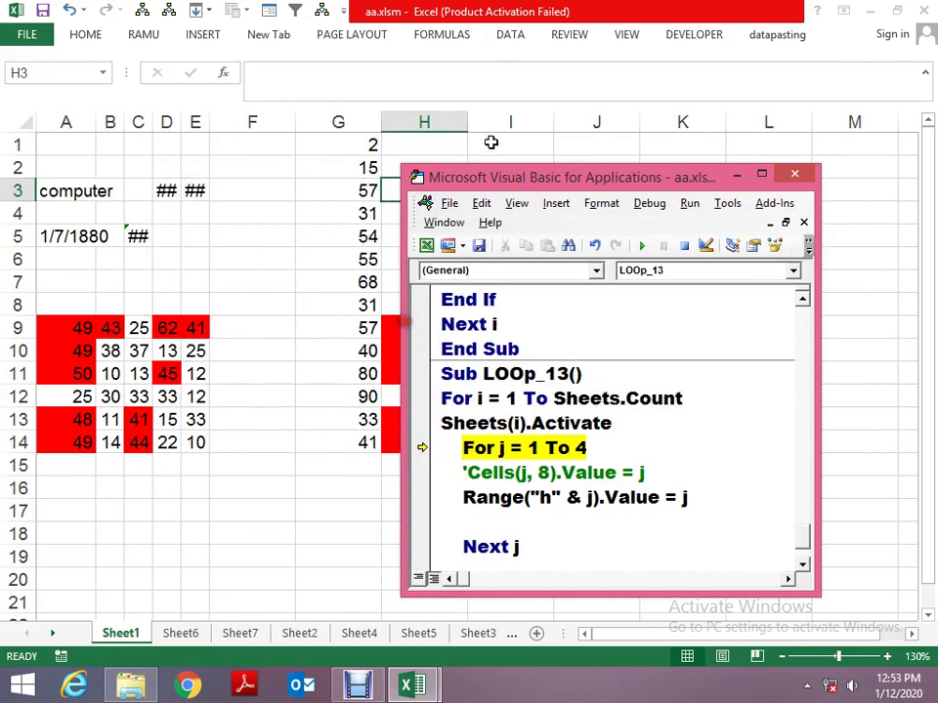
pyautogui.moveTo(535, 177); pyautogui.dragTo(711, 159)
pyautogui.press('F8')
pyautogui.press('F8')
pyautogui.press('F8')
pyautogui.press('F8')
pyautogui.press('F8')
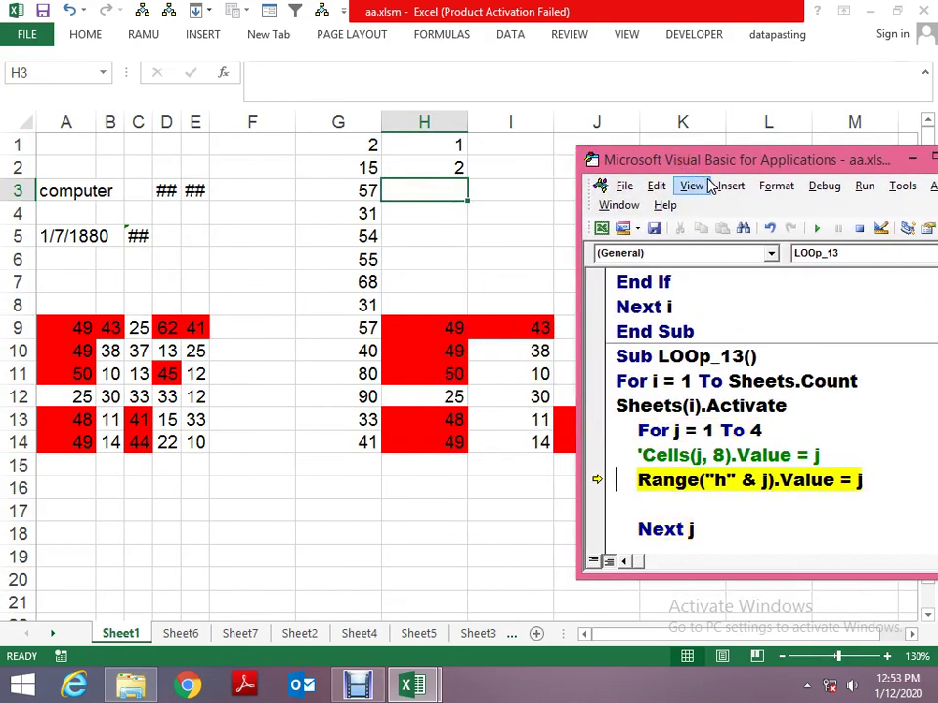
pyautogui.press('F8')
pyautogui.press('F8')
pyautogui.press('F8')
pyautogui.press('F8')
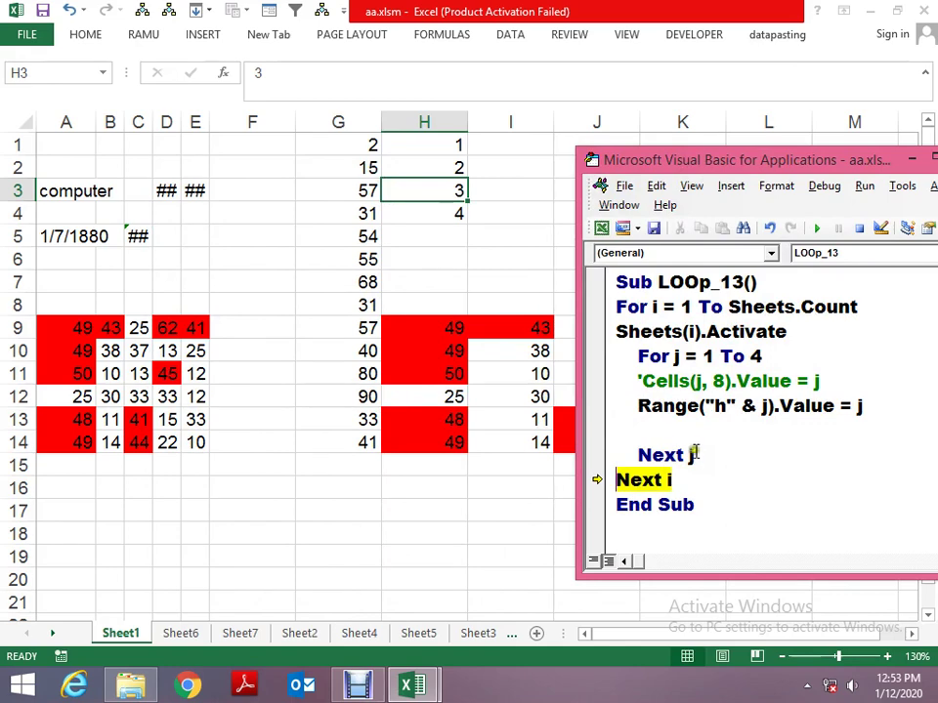
# Step through the loops across the sheets, then run LOOp_13 to the end with F5.
pyautogui.moveTo(692, 453)
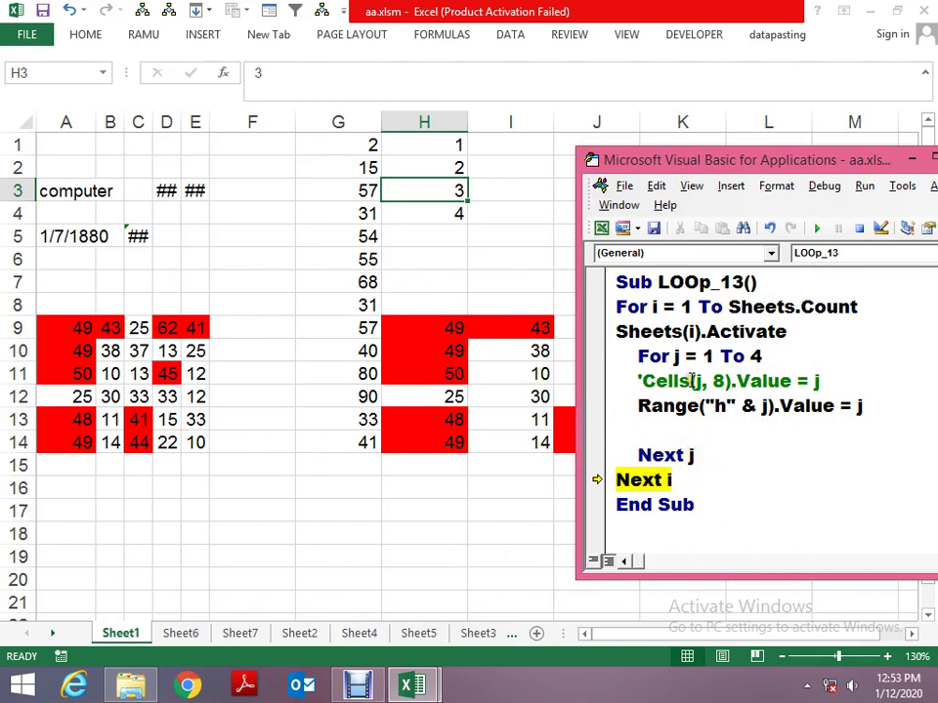
pyautogui.press('F8')
pyautogui.press('F8')
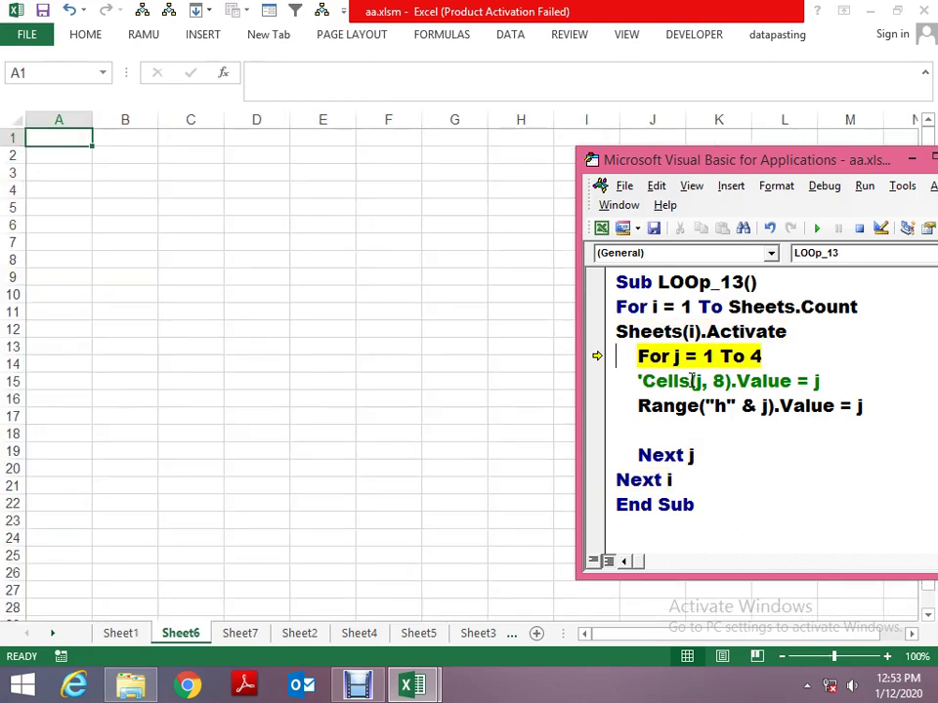
pyautogui.press('F8')
pyautogui.press('F8')
pyautogui.press('F8')
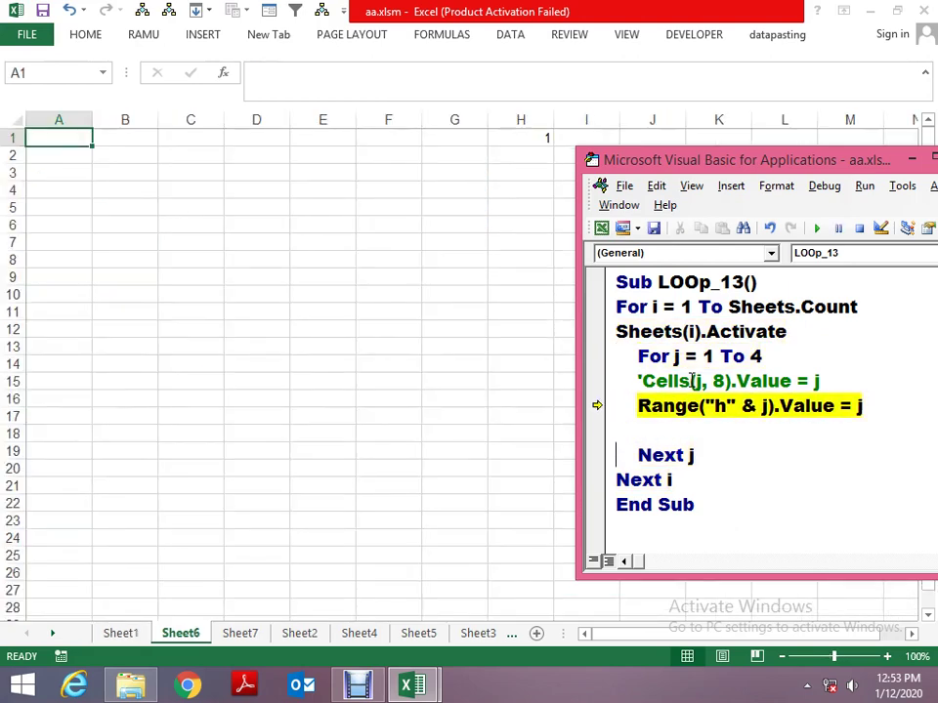
pyautogui.press('F8')
pyautogui.press('F8')
pyautogui.press('F8')
pyautogui.press('F8')
pyautogui.press('F8')
pyautogui.press('F8')
pyautogui.press('F8')
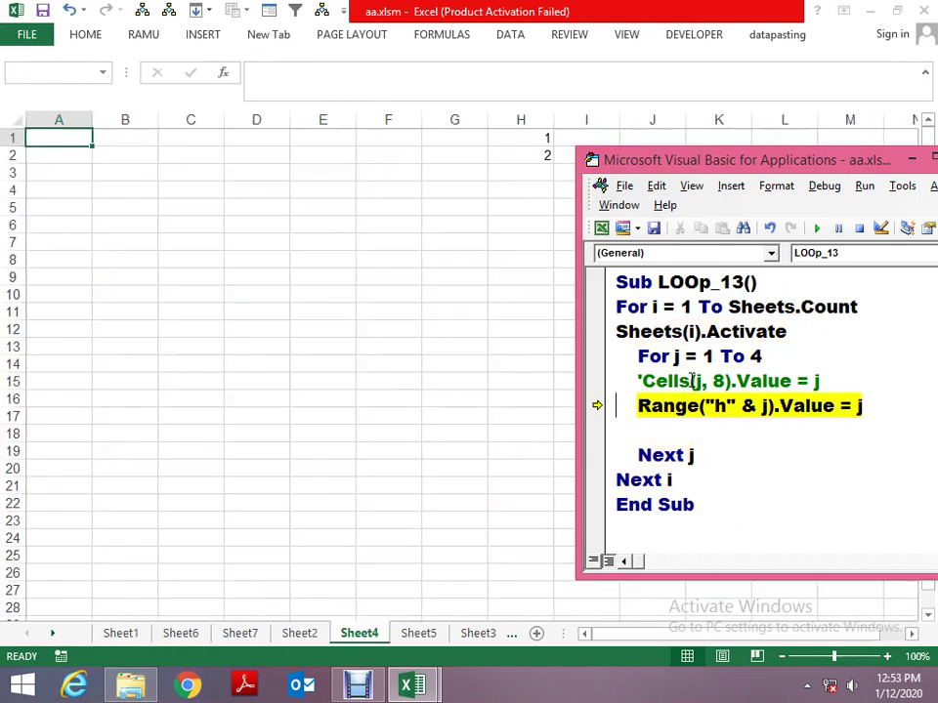
pyautogui.press('F8')
pyautogui.press('F8')
pyautogui.press('F8')
pyautogui.press('F8')
pyautogui.press('F8')
pyautogui.press('F8')
pyautogui.press('F8')
pyautogui.press('F8')
pyautogui.press('F8')
pyautogui.press('F8')
pyautogui.press('F8')
pyautogui.press('F8')
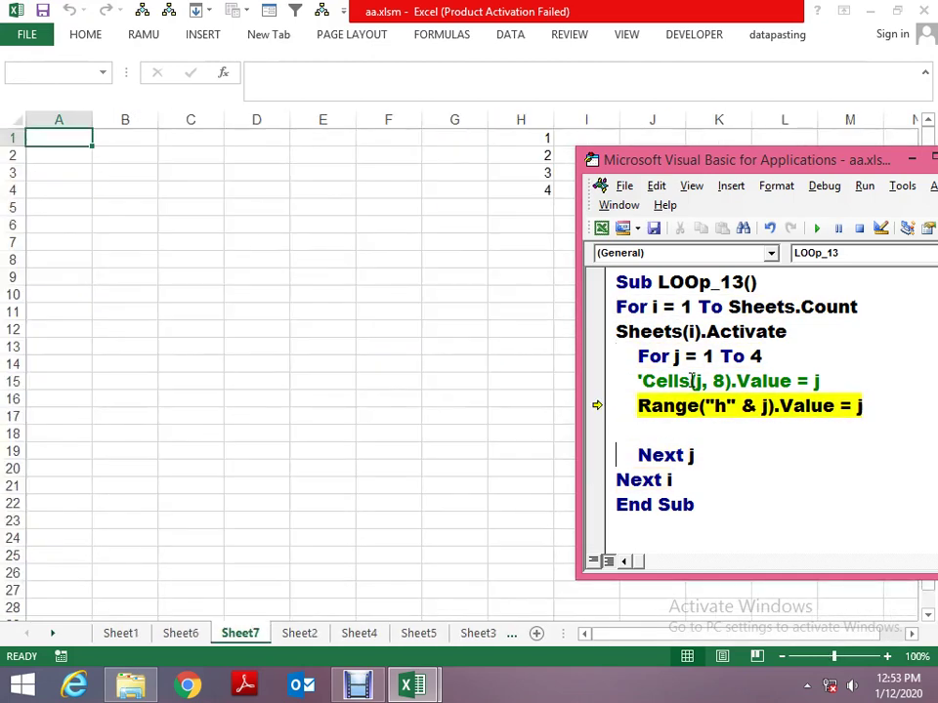
pyautogui.press('F8')
pyautogui.press('F8')
pyautogui.press('F8')
pyautogui.press('F8')
pyautogui.press('F8')
pyautogui.press('F8')
pyautogui.press('F5')
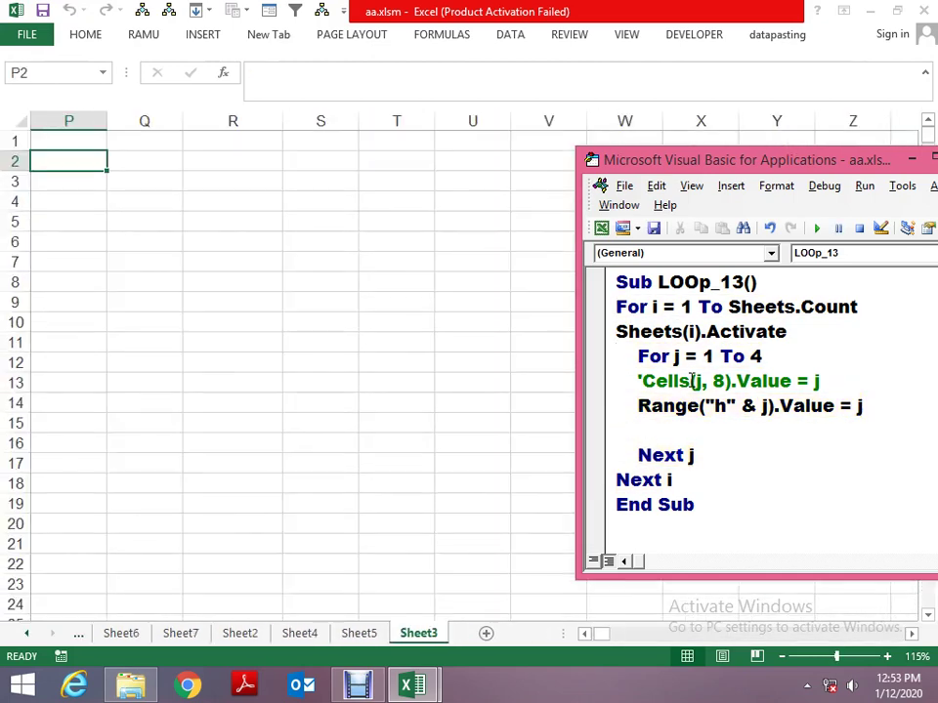
# Flip through the workbook's sheets to verify 1–4 in H1:H4, then return to the editor.
pyautogui.hotkey('alt', 'F11')
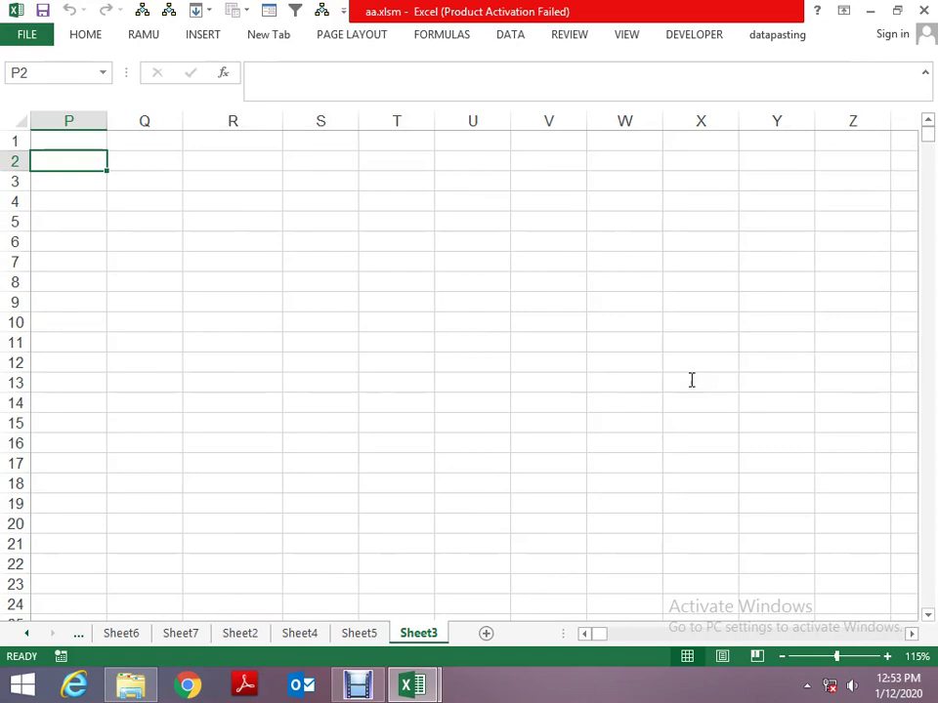
pyautogui.press('Up')
pyautogui.hotkey('ctrl', 'pageup')
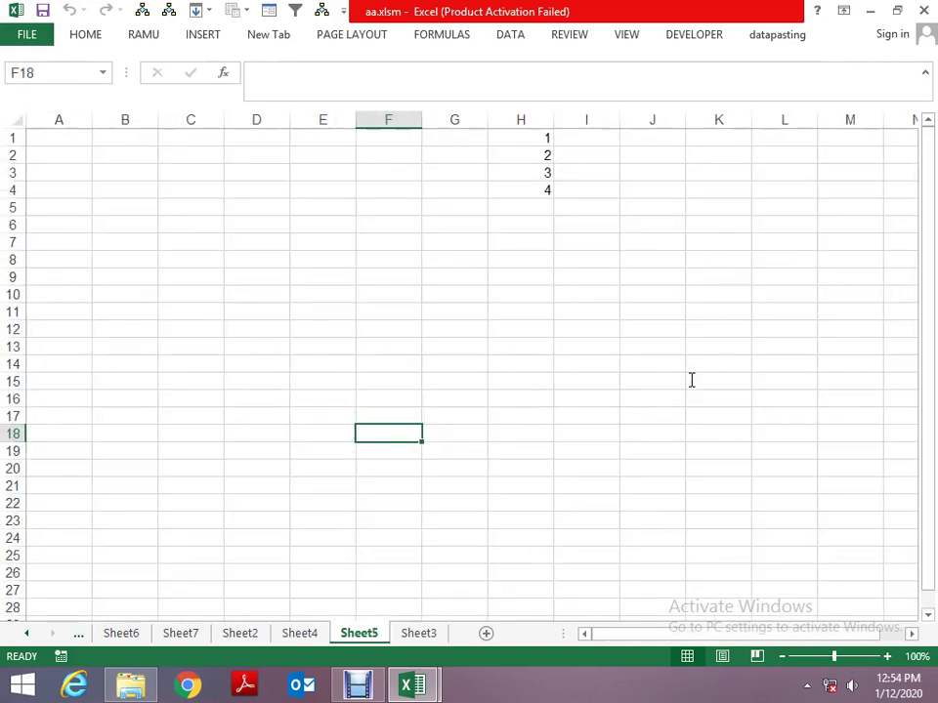
pyautogui.hotkey('ctrl', 'pageup')
pyautogui.hotkey('ctrl', 'pageup')
pyautogui.hotkey('ctrl', 'pageup')
pyautogui.hotkey('ctrl', 'pageup')
pyautogui.hotkey('ctrl', 'pageup')
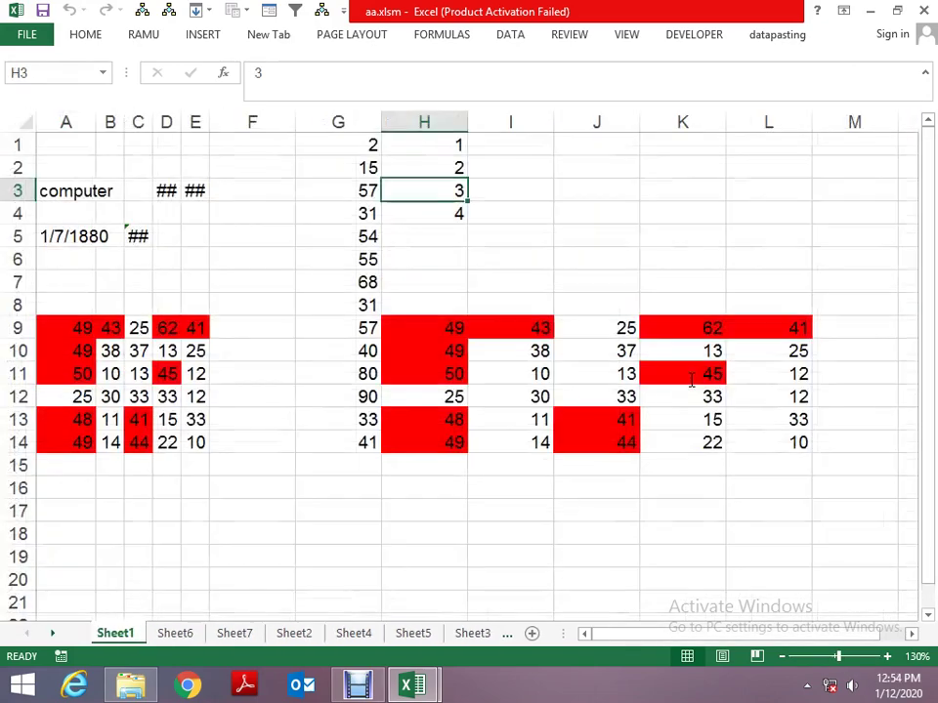
pyautogui.hotkey('alt', 'F11')
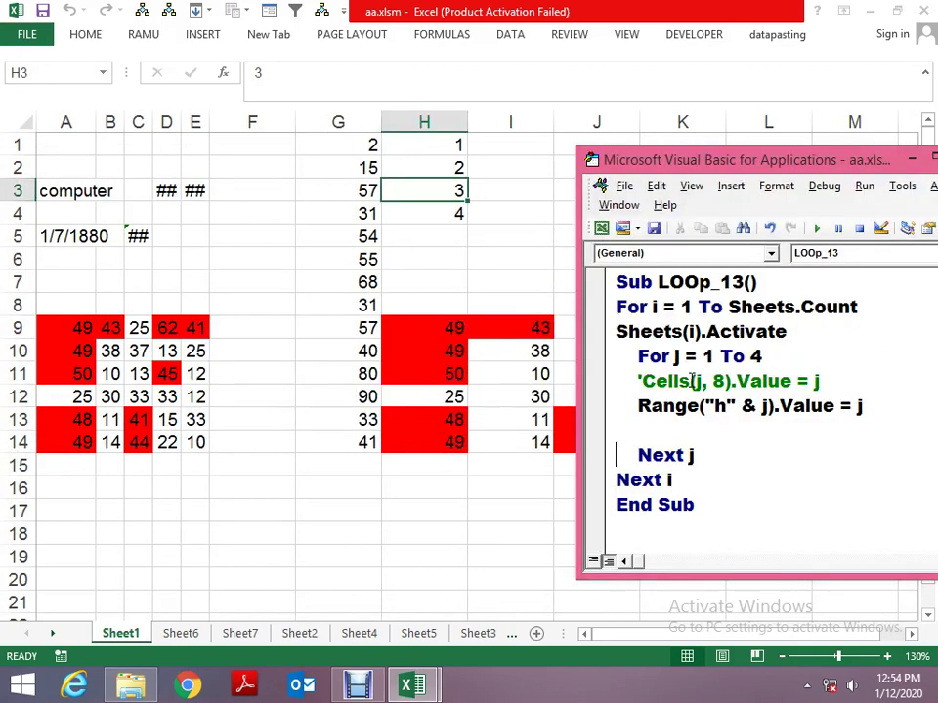
pyautogui.hotkey('alt', 'F11')
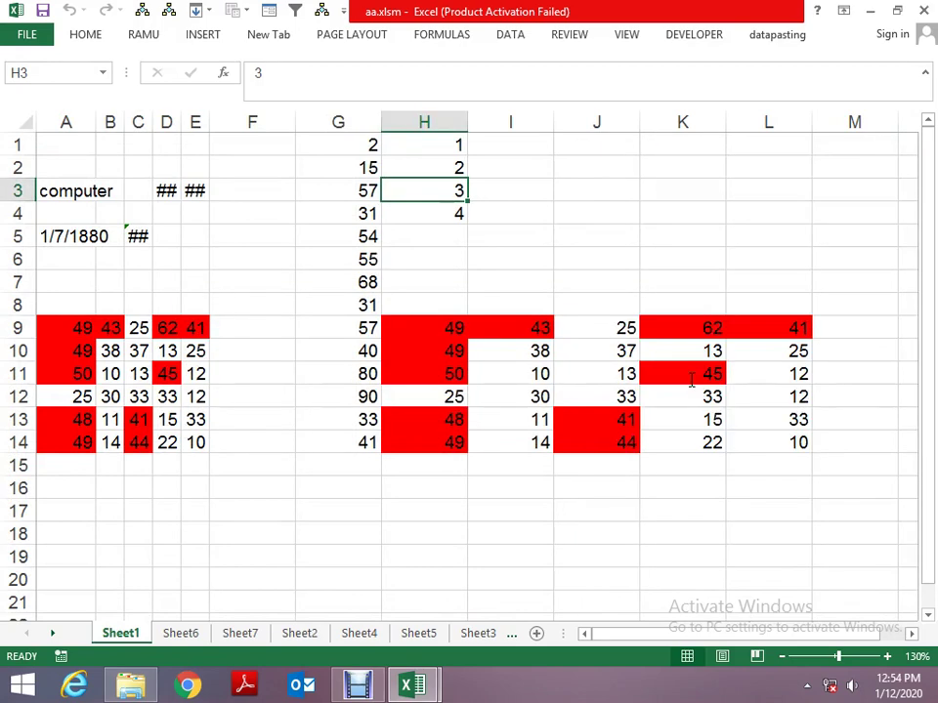
pyautogui.hotkey('ctrl', 'pagedown')
pyautogui.hotkey('ctrl', 'pagedown')
pyautogui.hotkey('ctrl', 'pagedown')
pyautogui.hotkey('ctrl', 'pagedown')
pyautogui.hotkey('alt', 'F11')
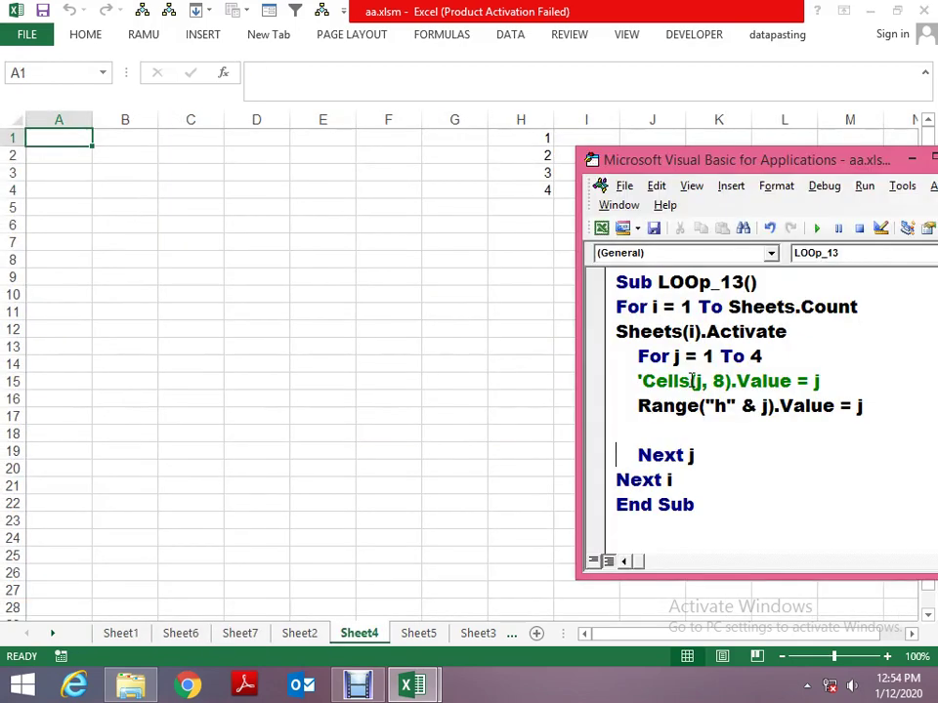
pyautogui.hotkey('alt', 'space')
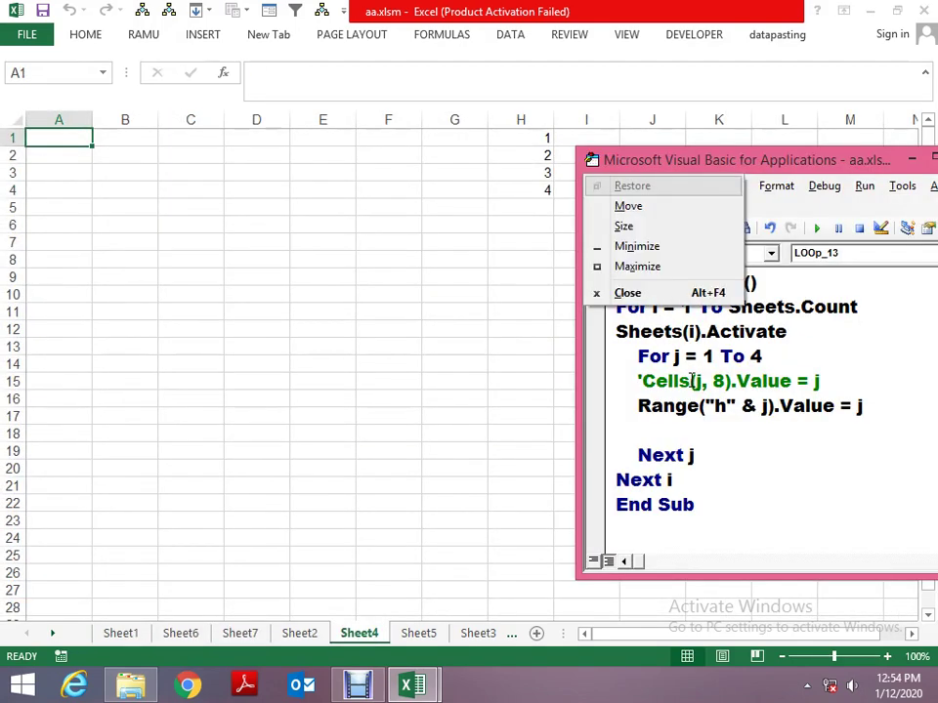
# Maximize the editor and change the Range line to Range("h" & j + 9).
pyautogui.press('x')
pyautogui.press('Up')
pyautogui.press('Up')
pyautogui.press('Up')
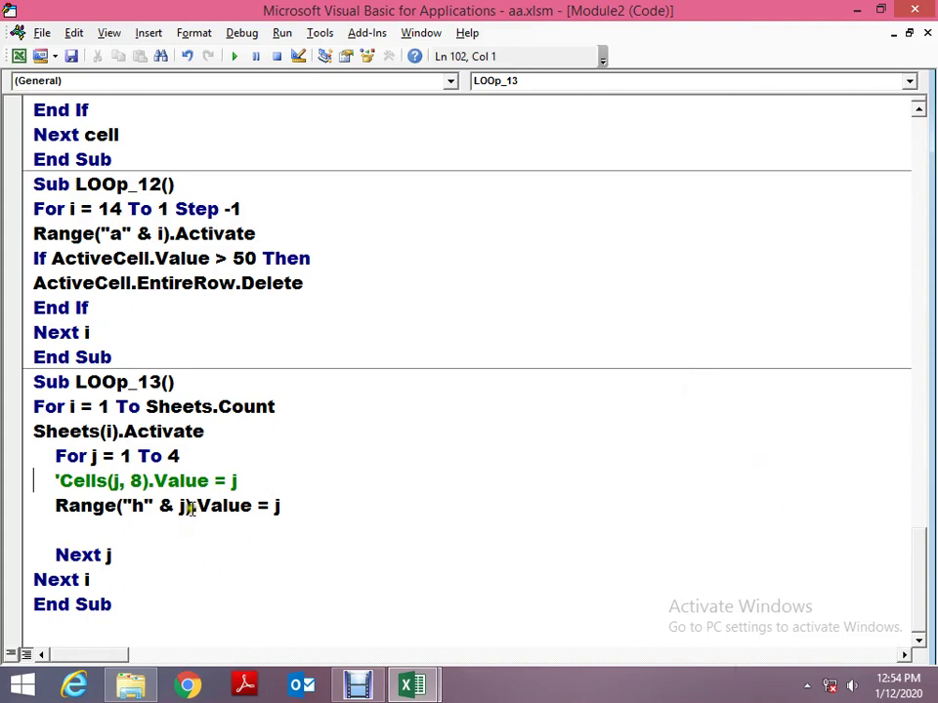
pyautogui.click(282, 503)
pyautogui.press('Left')
pyautogui.press('Up')
pyautogui.press('Up')
pyautogui.press('End')
pyautogui.press('Down')
pyautogui.press('Down')
pyautogui.press('Left')
pyautogui.write('+')
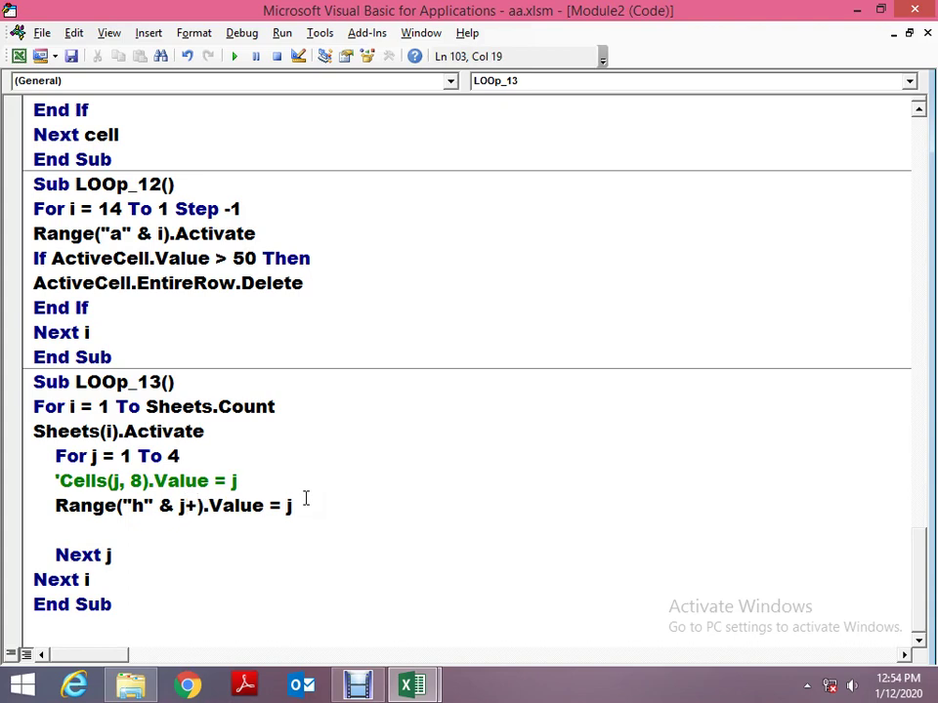
pyautogui.write('9')
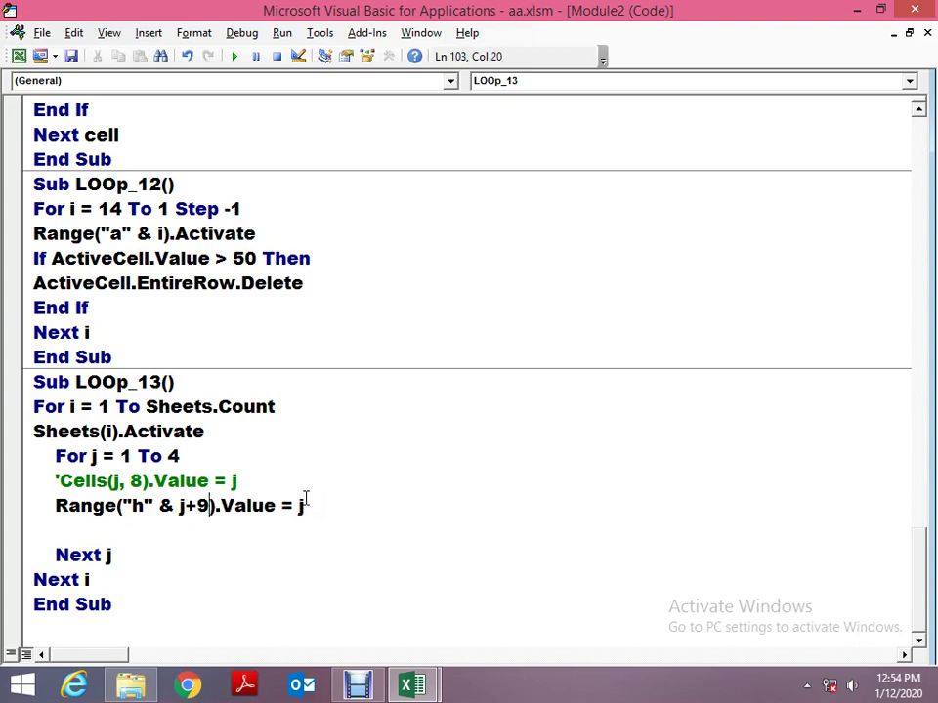
pyautogui.press('Up')
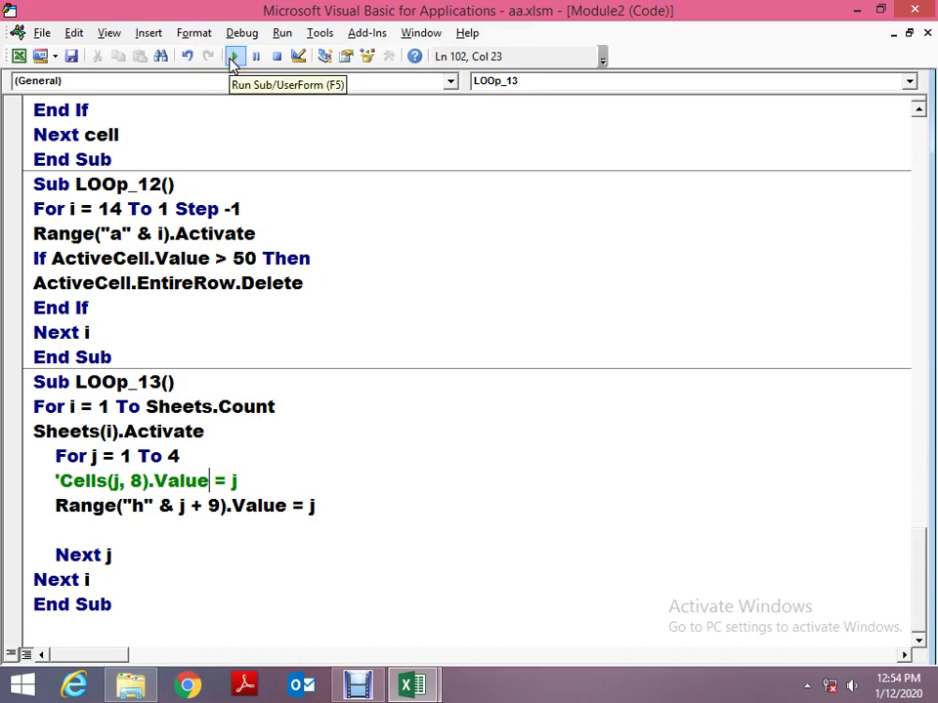
# Run the edited macro and select the whole LOOp_13 sub for copying.
pyautogui.click(233, 60)
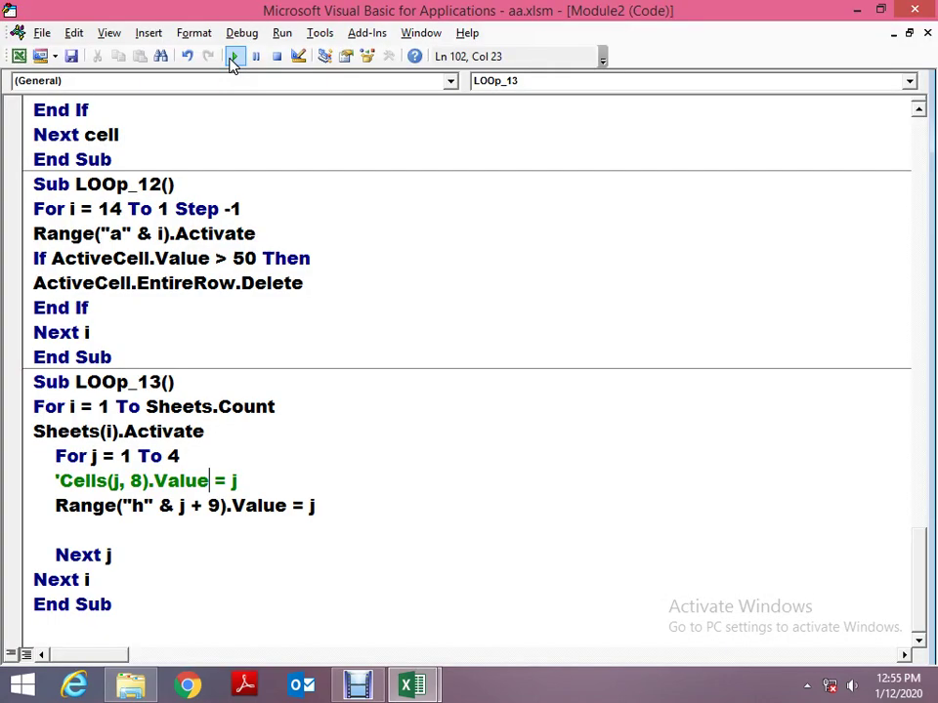
pyautogui.press('Home')
pyautogui.press('Up')
pyautogui.press('Up')
pyautogui.press('Up')
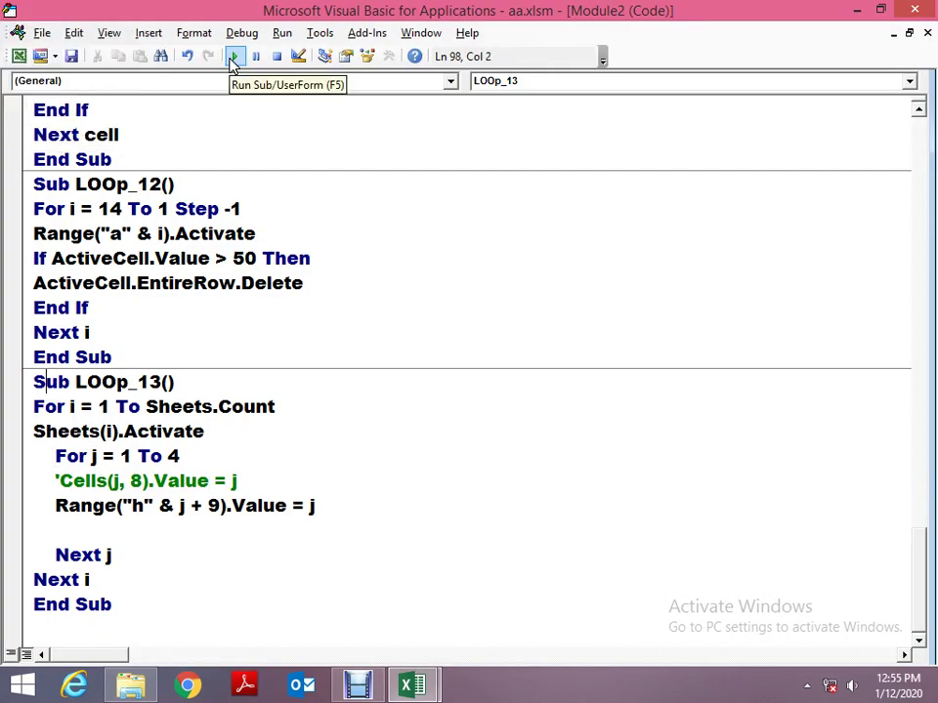
pyautogui.press('Home')
pyautogui.hotkey('shift', 'Down')
pyautogui.hotkey('shift', 'Down')
pyautogui.hotkey('shift', 'Down')
pyautogui.hotkey('shift', 'Down')
pyautogui.hotkey('shift', 'Down')
pyautogui.hotkey('shift', 'Down')
pyautogui.hotkey('shift', 'Down')
pyautogui.hotkey('shift', 'Down')
pyautogui.hotkey('ctrl', 'c')
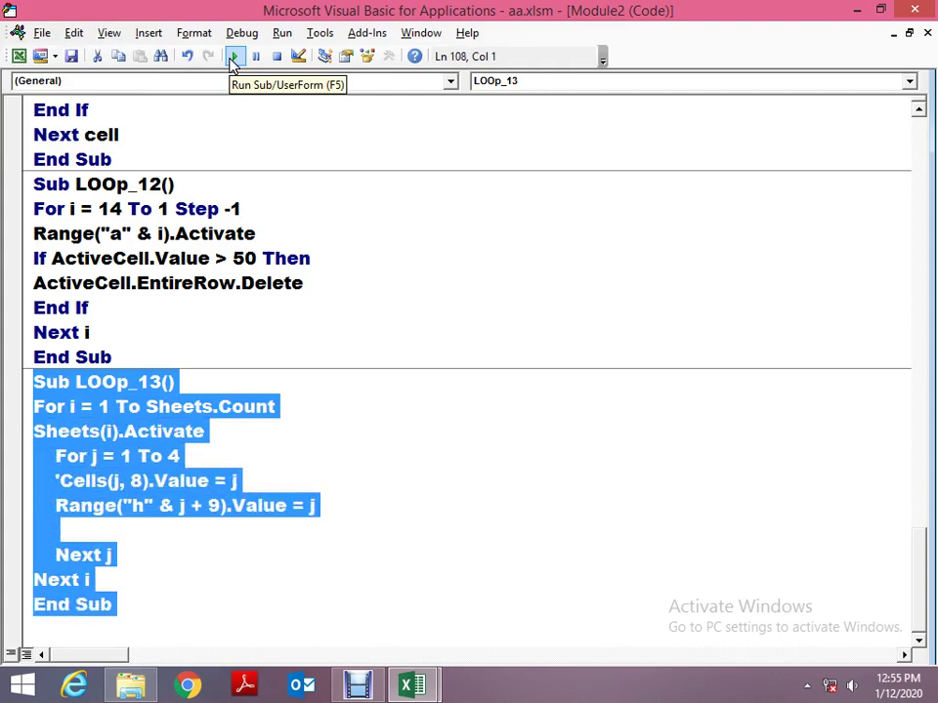
pyautogui.press('Down')
# Paste a copy of the sub, rename it LOOp_14, and run it.
pyautogui.hotkey('ctrl', 'v')
pyautogui.press('Up')
pyautogui.press('Up')
pyautogui.press('Up')
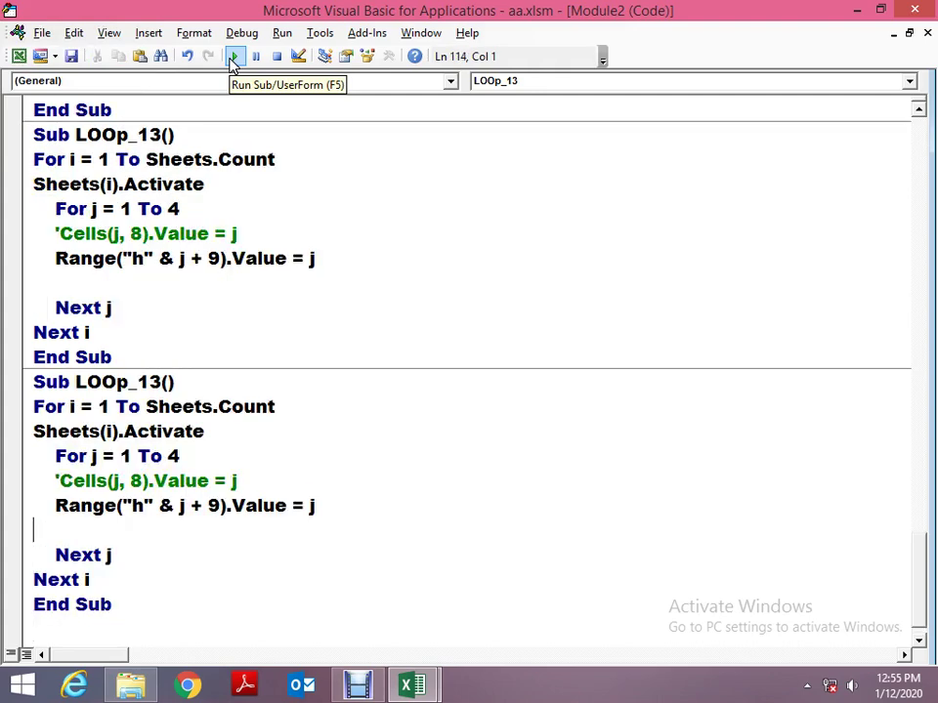
pyautogui.press('Up')
pyautogui.press('Up')
pyautogui.press('Up')
pyautogui.press('Up')
pyautogui.press('Up')
pyautogui.press('End')
pyautogui.press('Left')
pyautogui.press('Left')
pyautogui.press('Left')
pyautogui.press('Delete')
pyautogui.write('4')
pyautogui.click(233, 60)
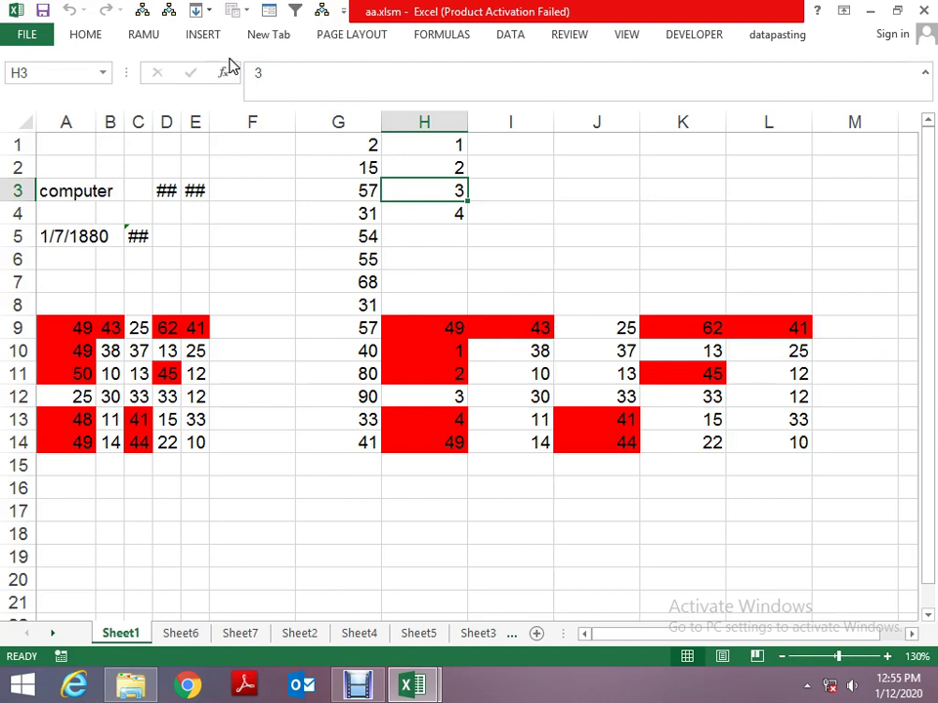
# Flip through every sheet checking 1–4 in H1:H4 and H10:H13, then reopen the code.
pyautogui.hotkey('ctrl', 'pagedown')
pyautogui.hotkey('ctrl', 'pagedown')
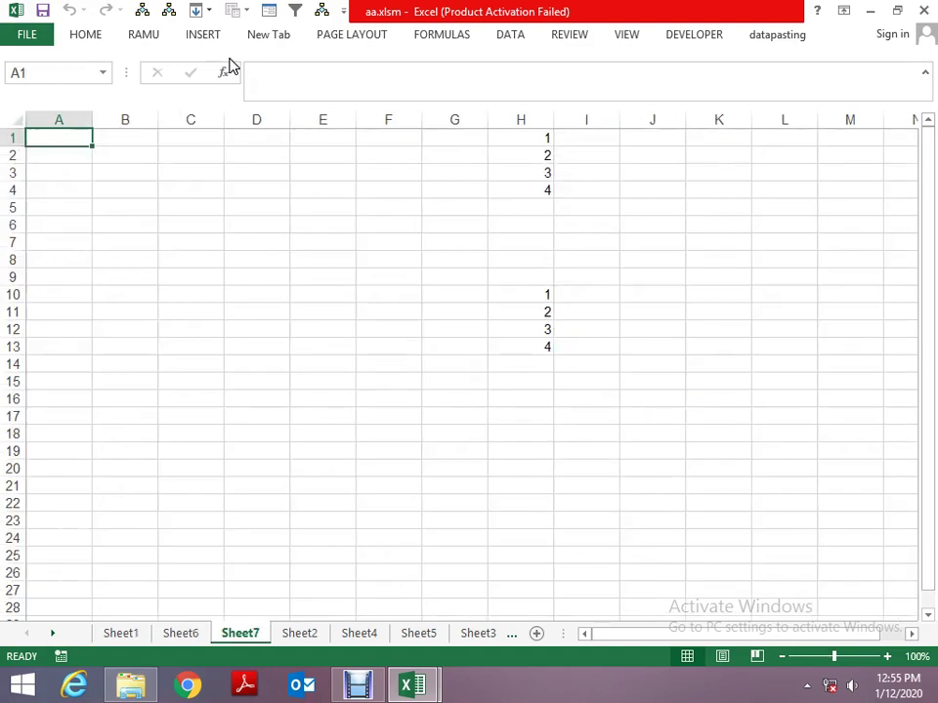
pyautogui.hotkey('ctrl', 'pagedown')
pyautogui.hotkey('ctrl', 'pagedown')
pyautogui.hotkey('ctrl', 'pagedown')
pyautogui.hotkey('ctrl', 'pagedown')
pyautogui.hotkey('ctrl', 'pageup')
pyautogui.hotkey('ctrl', 'pageup')
pyautogui.hotkey('ctrl', 'pageup')
pyautogui.hotkey('ctrl', 'pageup')
pyautogui.hotkey('ctrl', 'pageup')
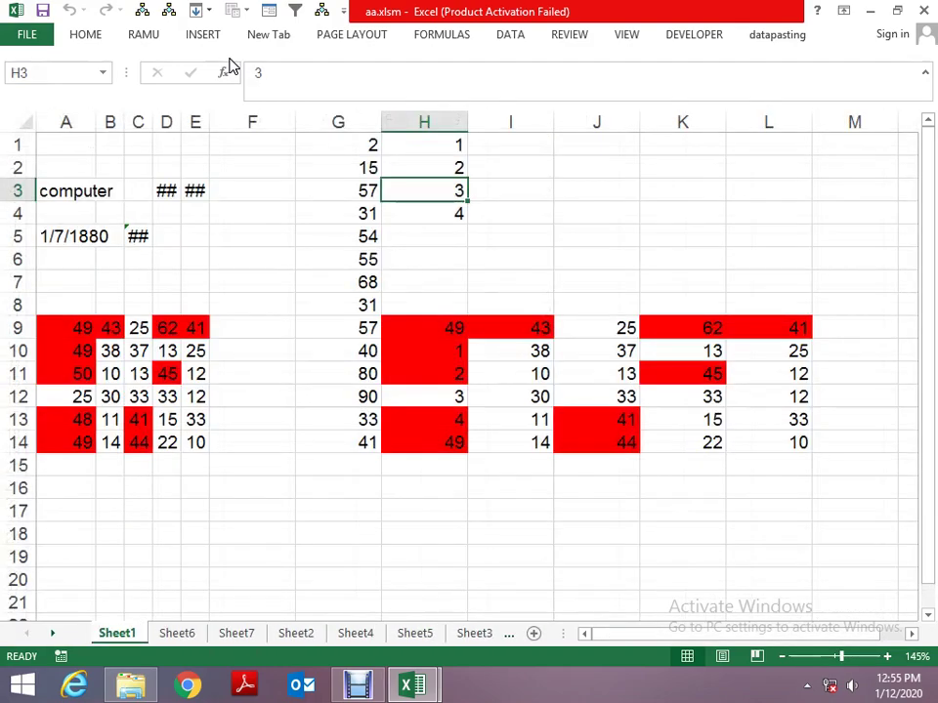
pyautogui.hotkey('ctrl', 'pagedown')
pyautogui.hotkey('ctrl', 'pagedown')
pyautogui.hotkey('ctrl', 'pagedown')
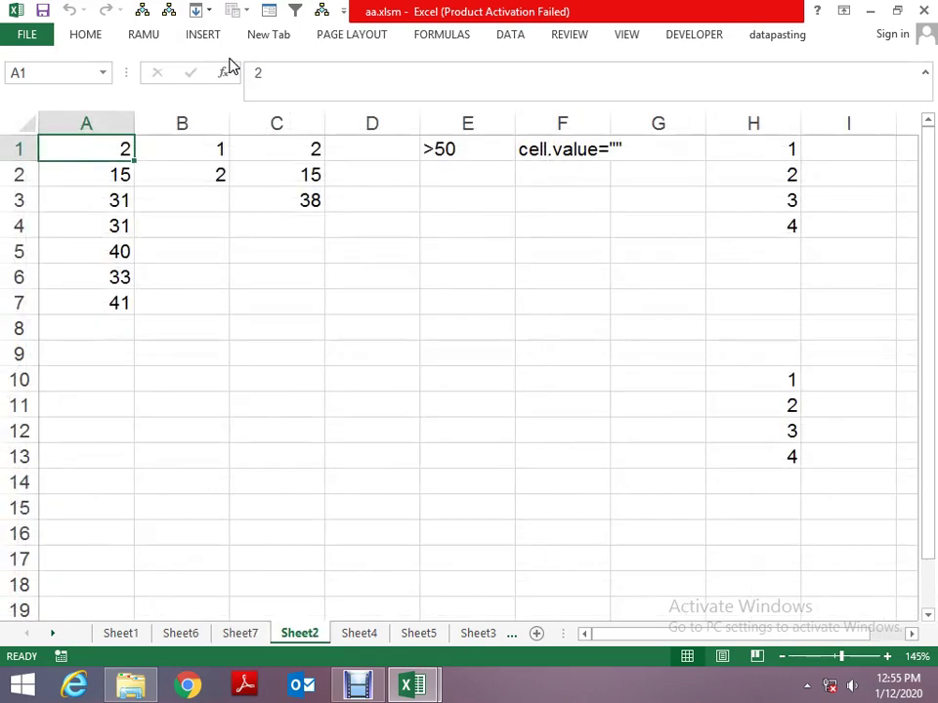
pyautogui.hotkey('ctrl', 'pagedown')
pyautogui.hotkey('ctrl', 'pagedown')
pyautogui.hotkey('ctrl', 'pagedown')
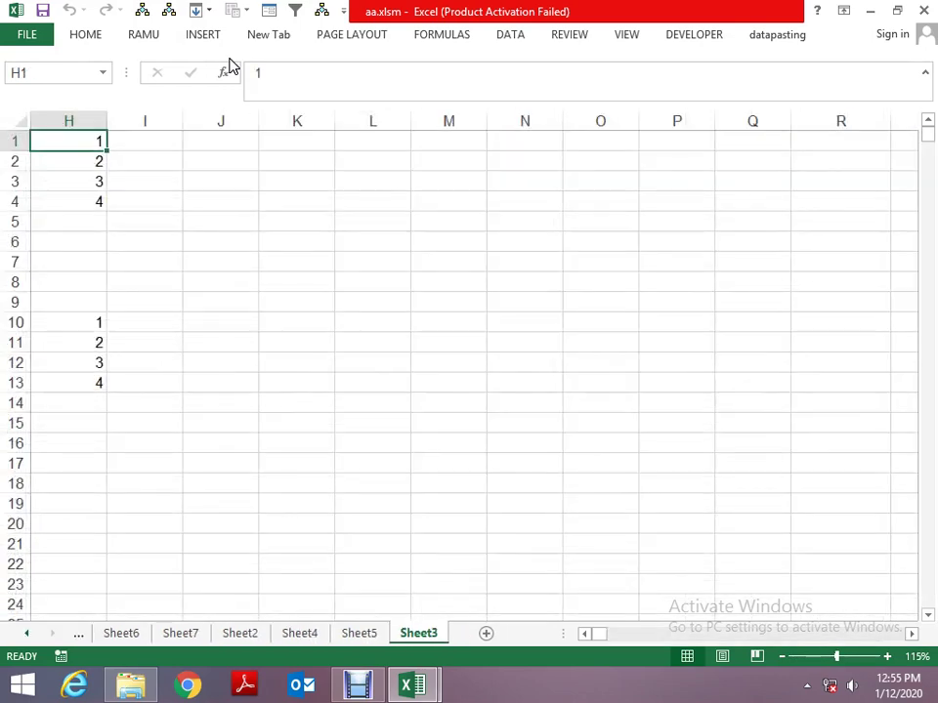
pyautogui.press('alt')
pyautogui.press('alt')
pyautogui.press('Down')
pyautogui.press('Down')
pyautogui.press('Down')
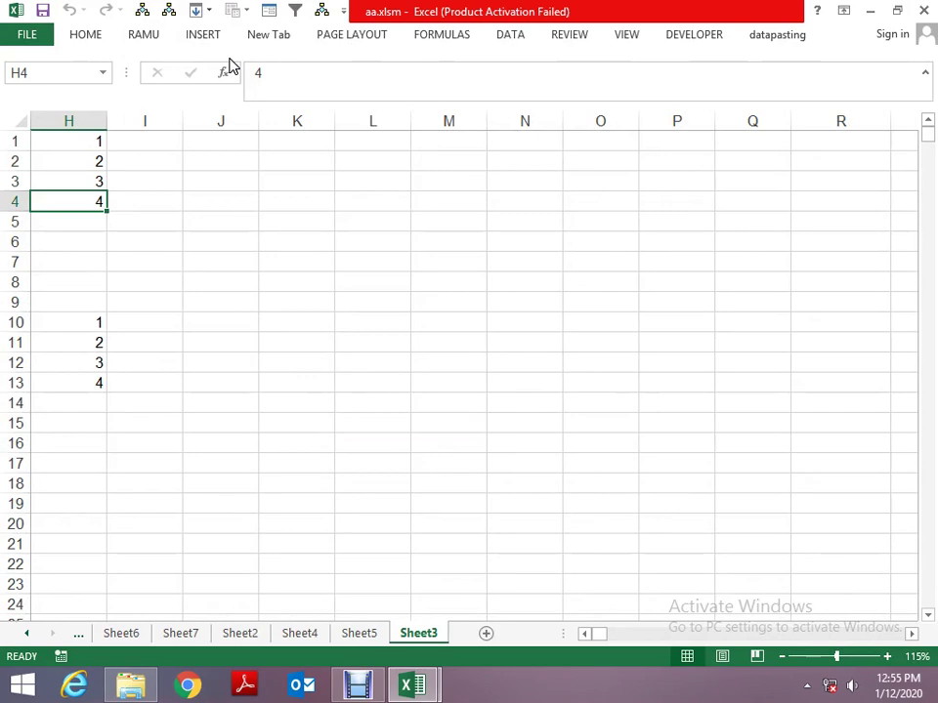
pyautogui.hotkey('alt', 'F11')
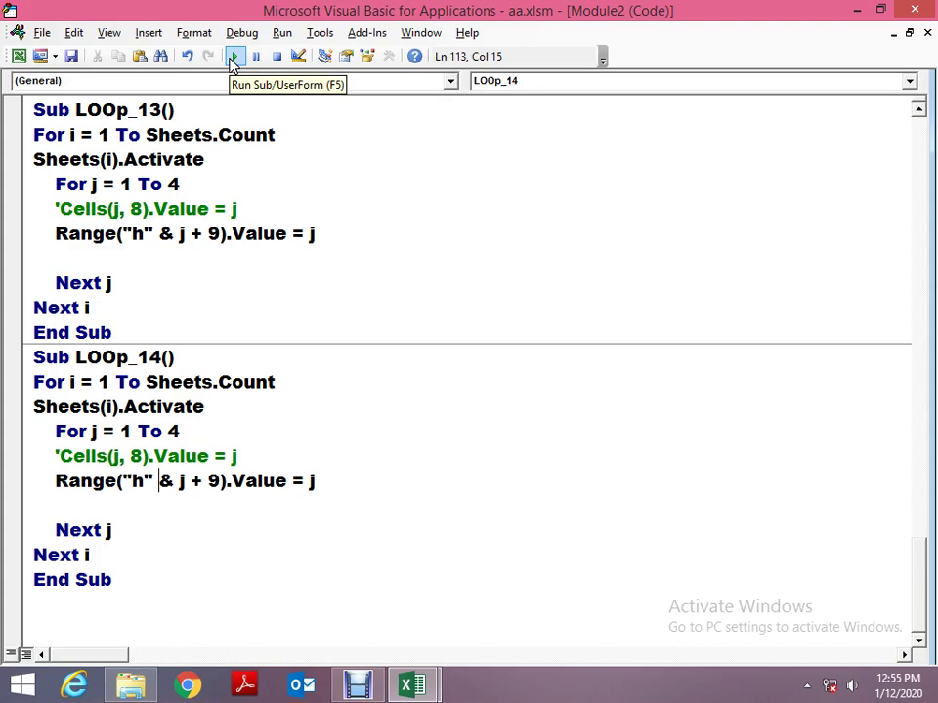
# Run the macro, delete the + 9 offset from LOOp_14's Range line, and rerun LOOp_14.
pyautogui.click(233, 61)
pyautogui.press('Right')
pyautogui.press('Right')
pyautogui.press('Right')
pyautogui.press('Delete')
pyautogui.press('Delete')
pyautogui.press('Delete')
pyautogui.press('Delete')
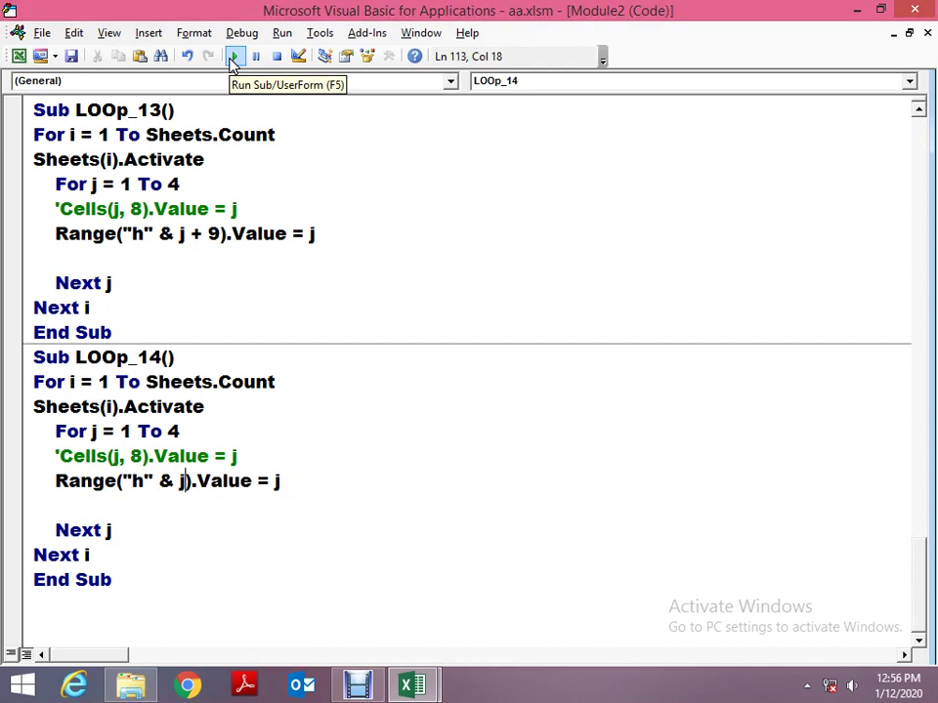
pyautogui.press('Up')
pyautogui.press('Up')
pyautogui.press('Up')
pyautogui.press('Up')
pyautogui.press('Down')
pyautogui.click(232, 58)
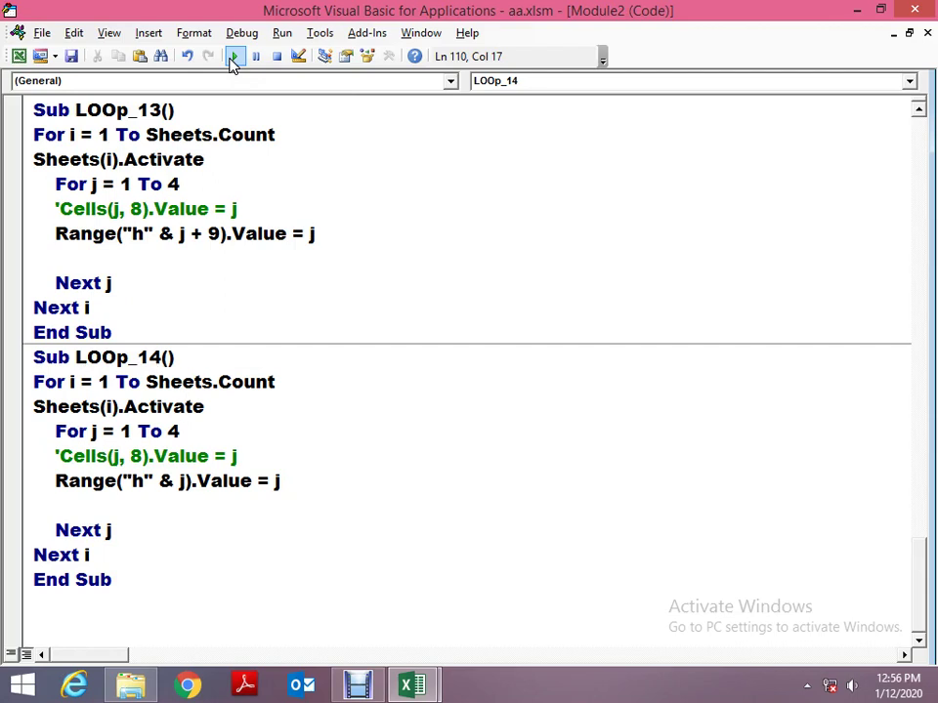
pyautogui.press('Down')
pyautogui.press('Down')
pyautogui.press('Down')
pyautogui.press('End')
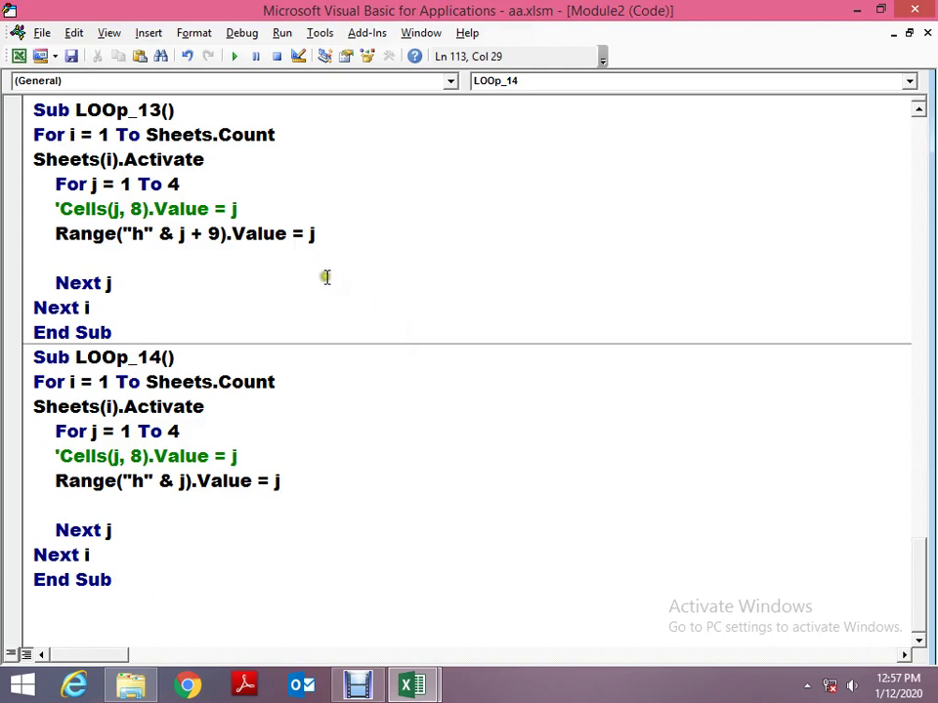
# Insert aa = aa + 1 inside LOOp_14's For j = 1 To 4 loop and run the macro.
pyautogui.doubleClick(207, 434)
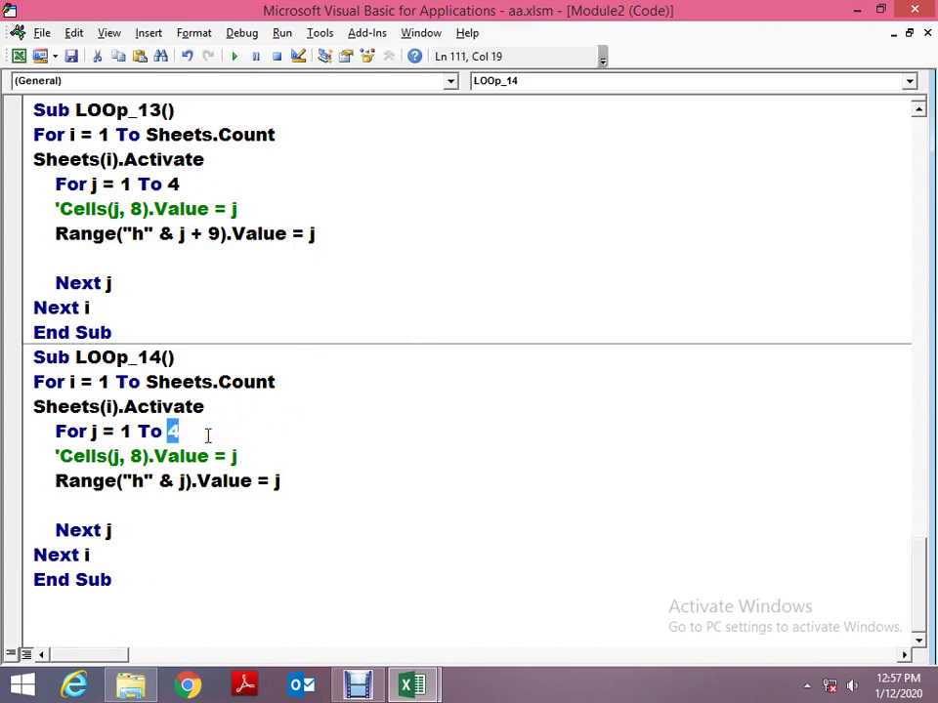
pyautogui.press('Down')
pyautogui.press('Up')
pyautogui.press('Return')
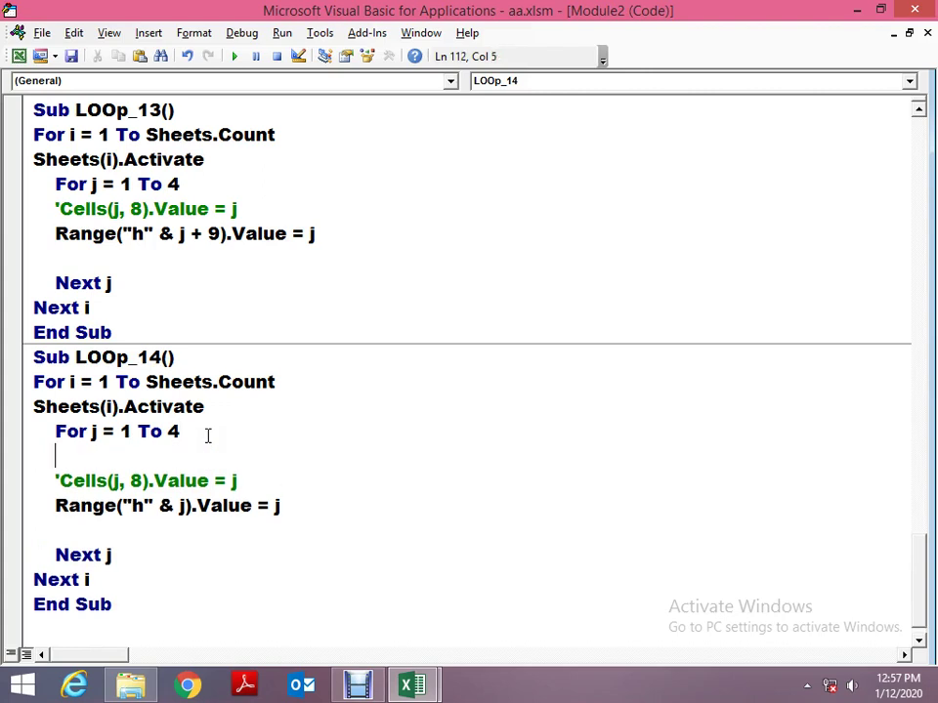
pyautogui.write('aaaa')
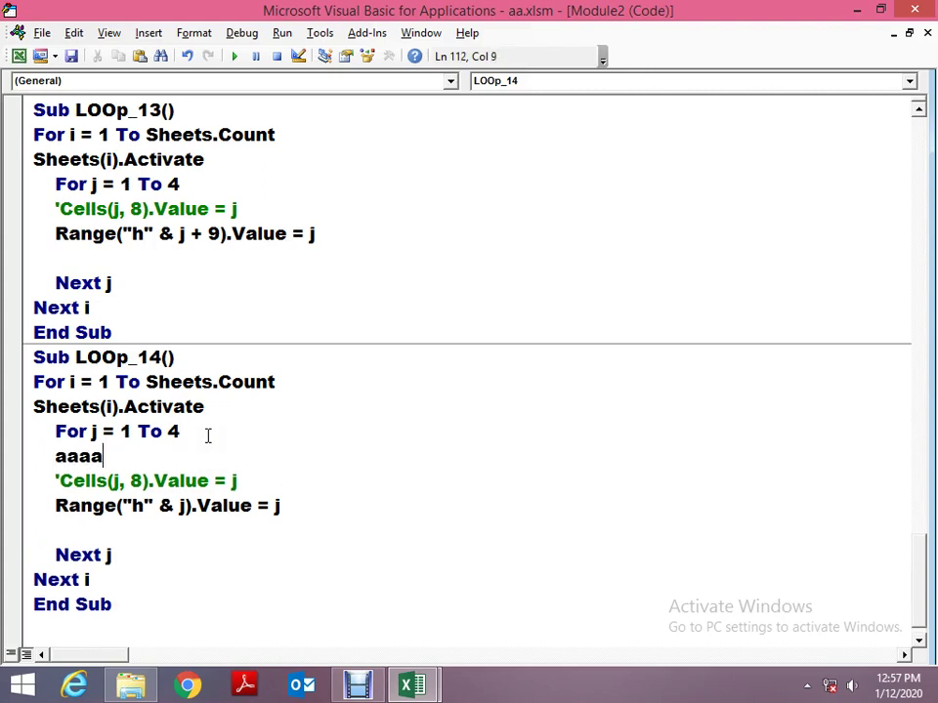
pyautogui.write('=aaaa')
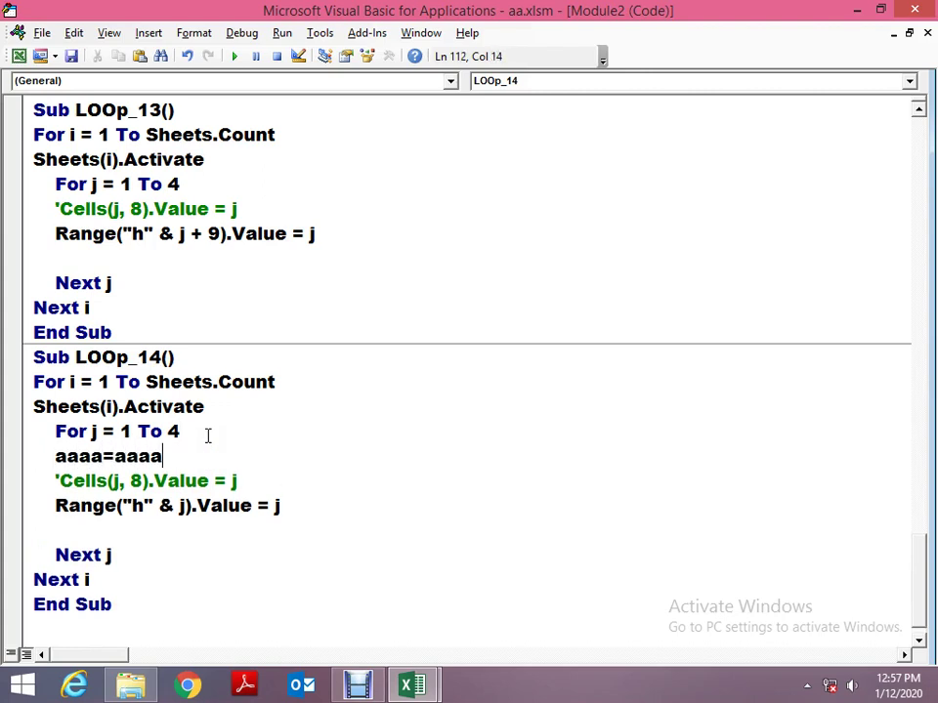
pyautogui.press('BackSpace')
pyautogui.press('BackSpace')
pyautogui.press('BackSpace')
pyautogui.press('BackSpace')
pyautogui.press('BackSpace')
pyautogui.press('BackSpace')
pyautogui.press('BackSpace')
pyautogui.write('=')
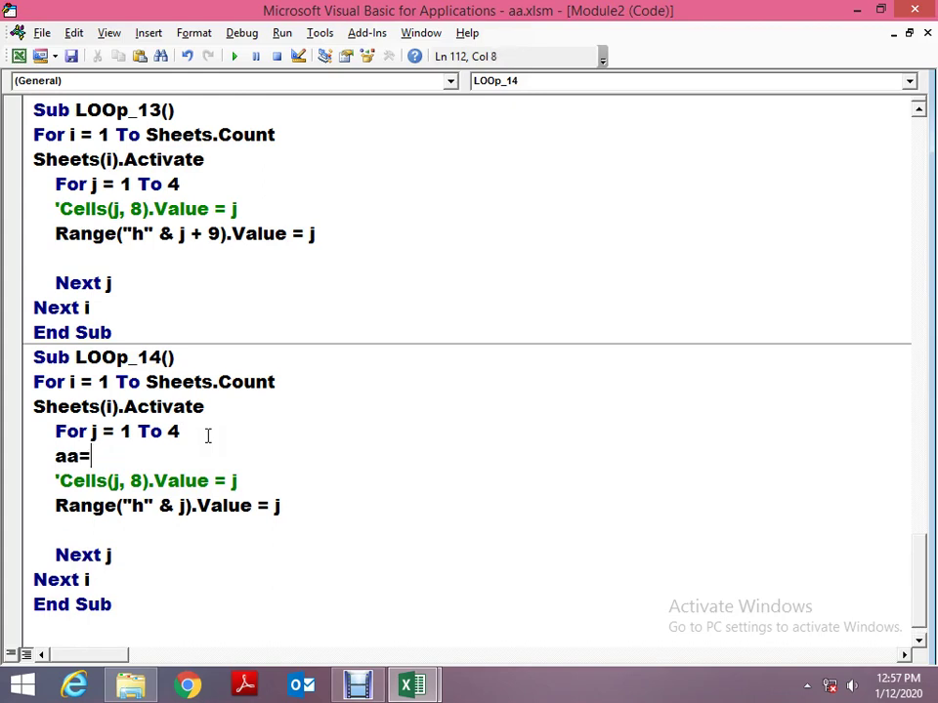
pyautogui.write('aa+1')
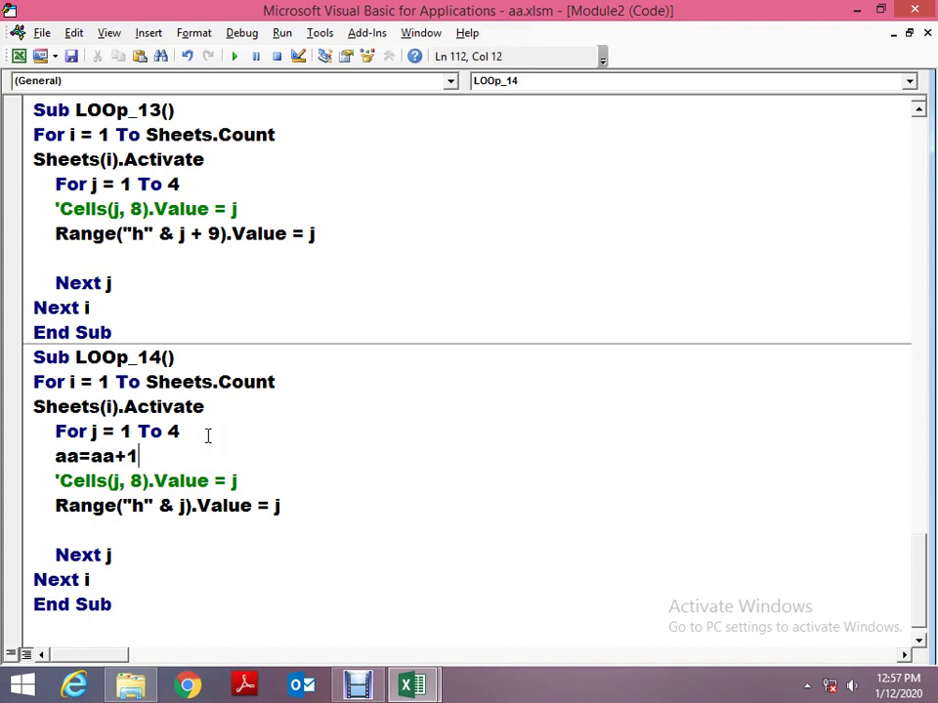
pyautogui.press('Up')
pyautogui.press('Down')
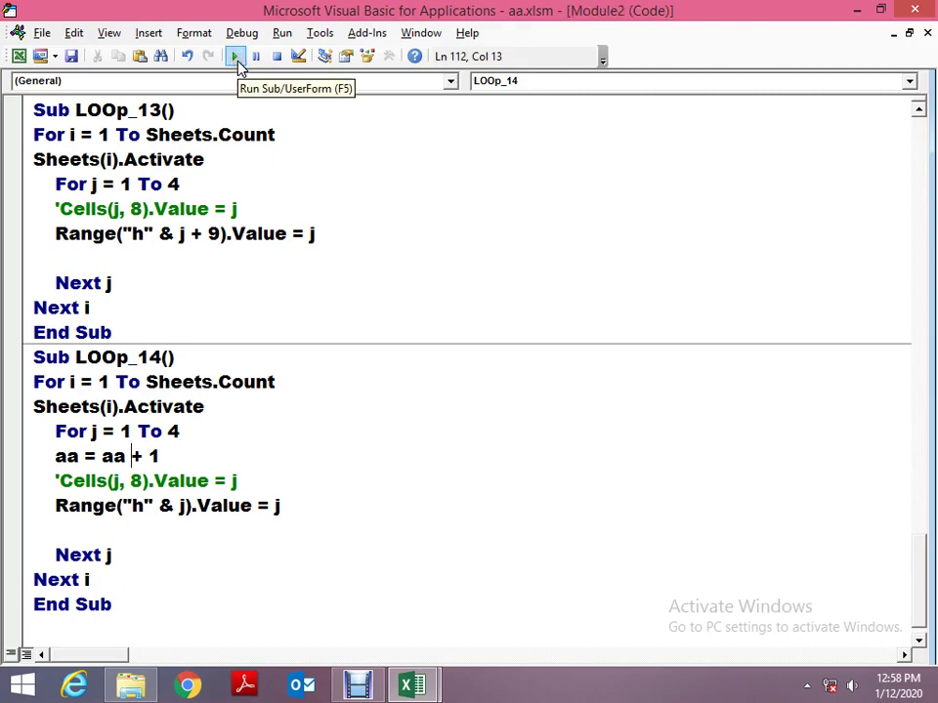
pyautogui.click(238, 61)
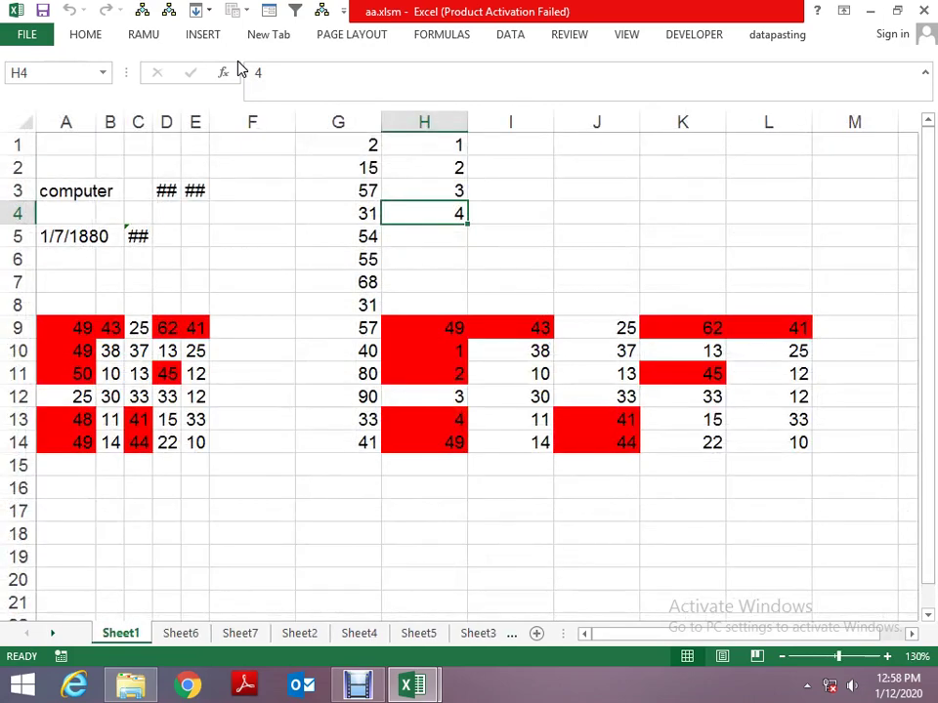
# Add a blank line above the counter, change it to aa = aa + j, and rerun LOOp_14.
pyautogui.hotkey('alt', 'F11')
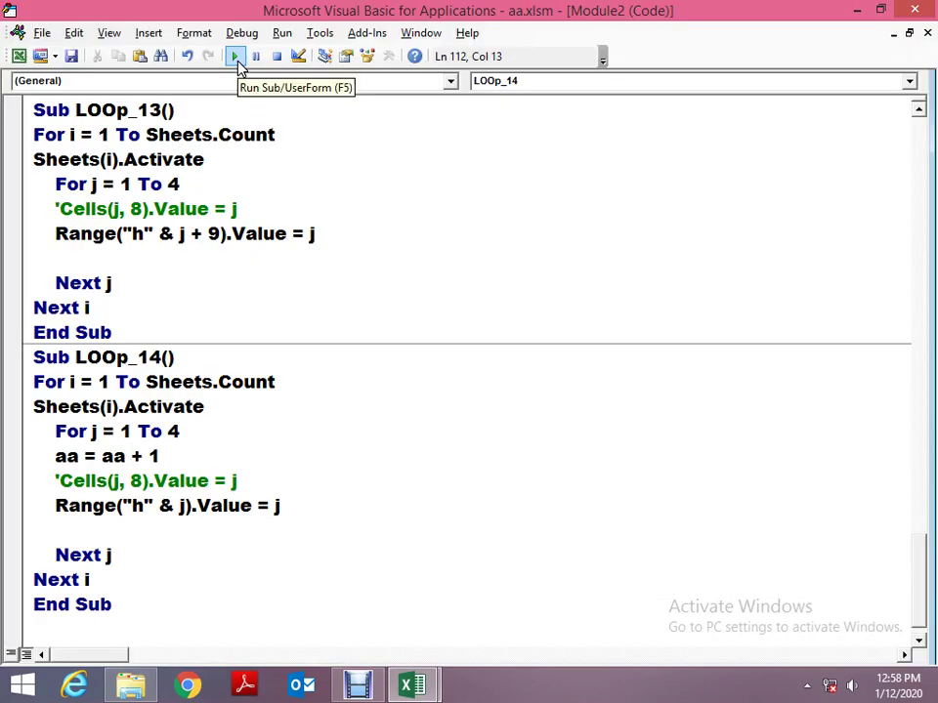
pyautogui.press('Home')
pyautogui.press('Return')
pyautogui.press('Up')
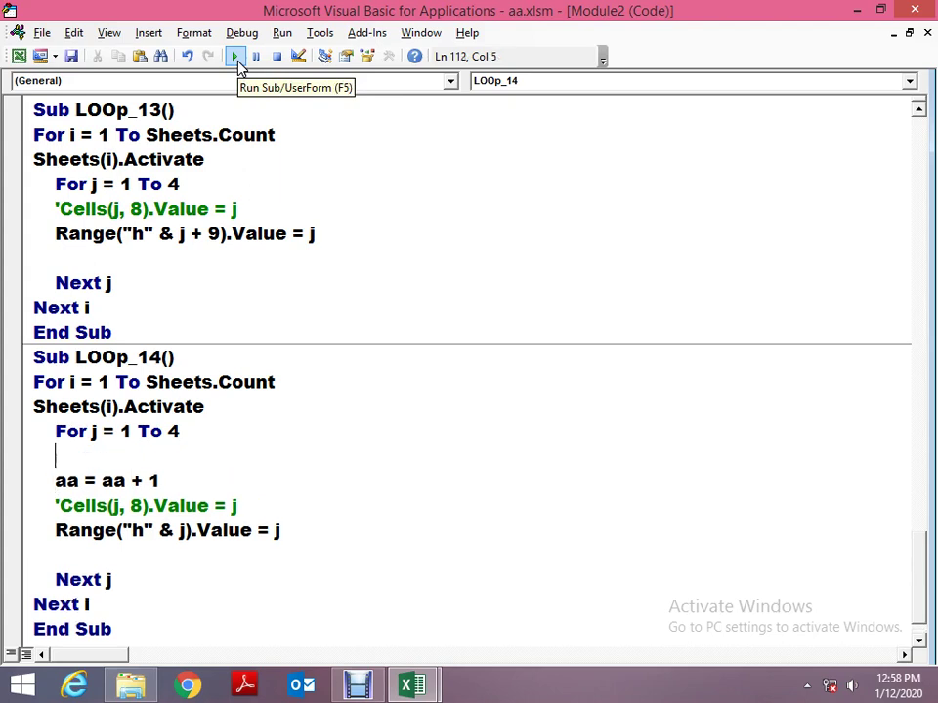
pyautogui.press('End')
pyautogui.press('Left')
pyautogui.write('j')
pyautogui.click(236, 59)
pyautogui.hotkey('shift', 'Home')
pyautogui.hotkey('ctrl', 'c')
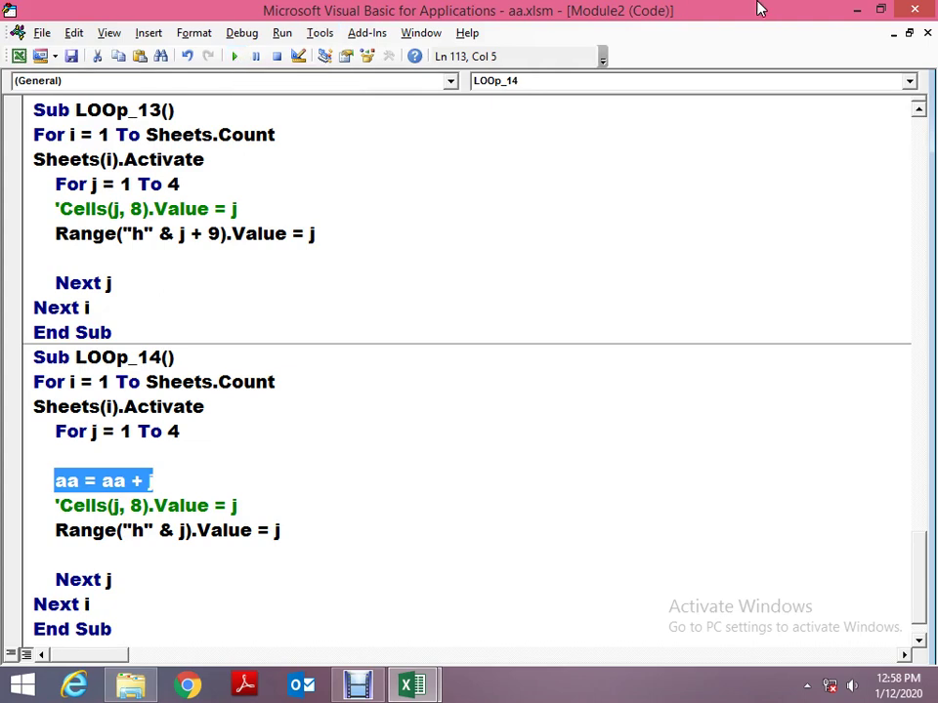
# Move the aa = aa + j line so it sits directly below the Range line.
pyautogui.scroll(-1, 828, 125)
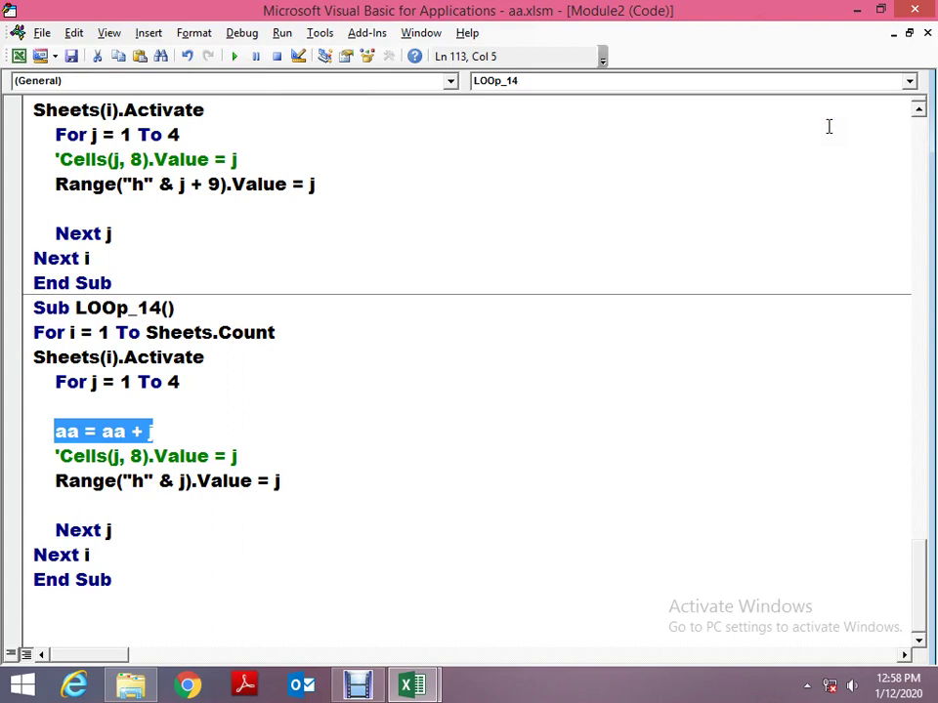
pyautogui.press('Delete')
pyautogui.press('Down')
pyautogui.press('Down')
pyautogui.press('Down')
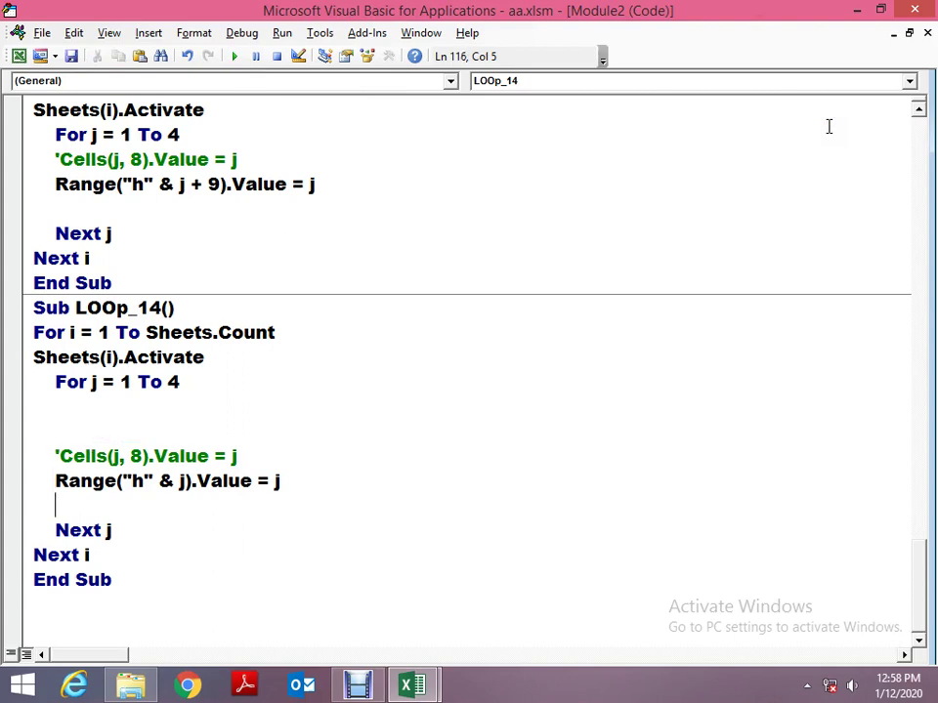
pyautogui.hotkey('ctrl', 'v')
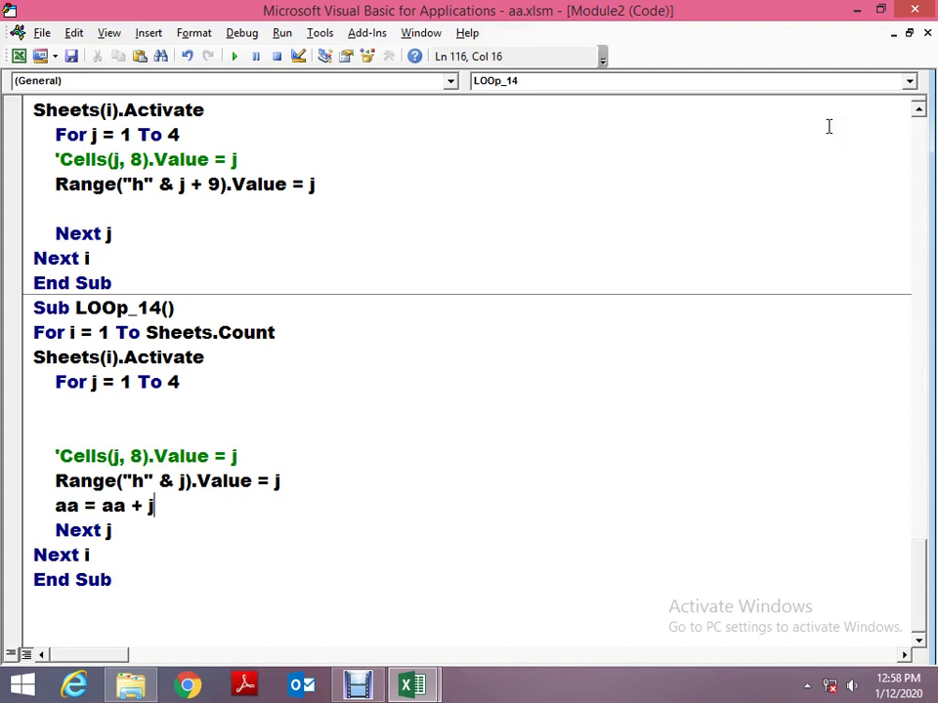
pyautogui.press('Down')
pyautogui.press('Return')
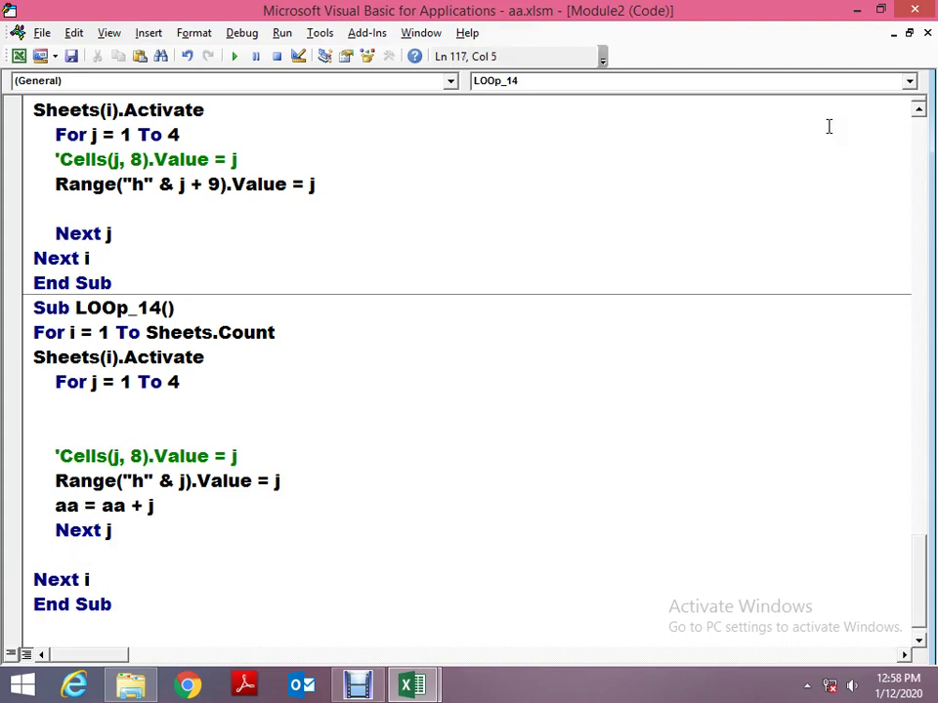
pyautogui.press('Return')
pyautogui.press('Up')
pyautogui.press('Up')
pyautogui.hotkey('shift', 'End')
pyautogui.press('Delete')
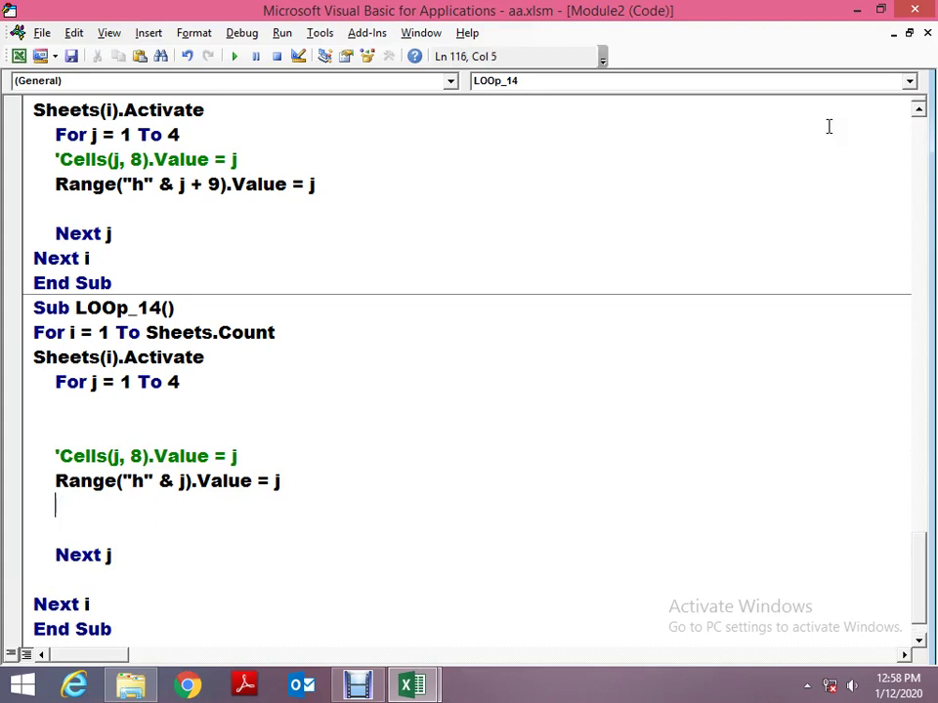
pyautogui.press('Delete')
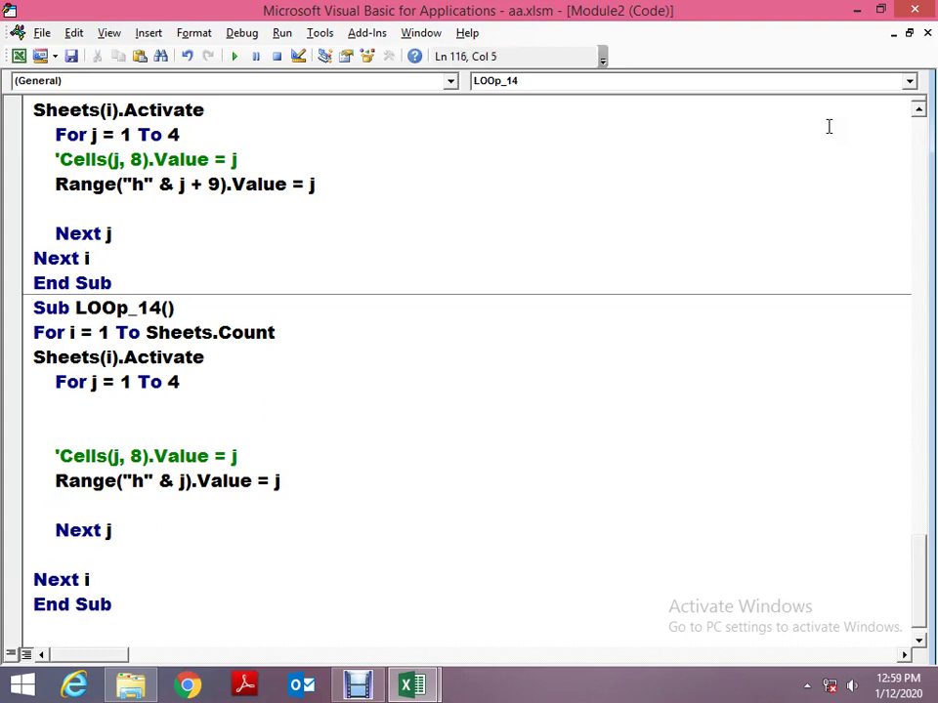
pyautogui.press('Return')
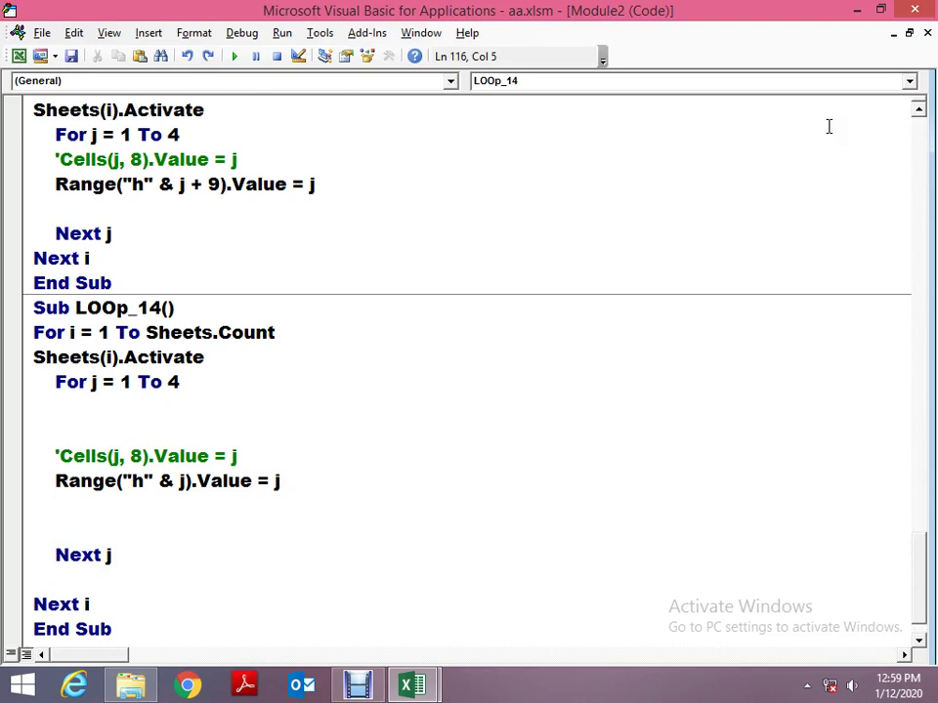
pyautogui.hotkey('ctrl', 'z')
# Open a new blank line after Next j for the coming xx = aa statement.
pyautogui.press('Down')
pyautogui.press('Up')
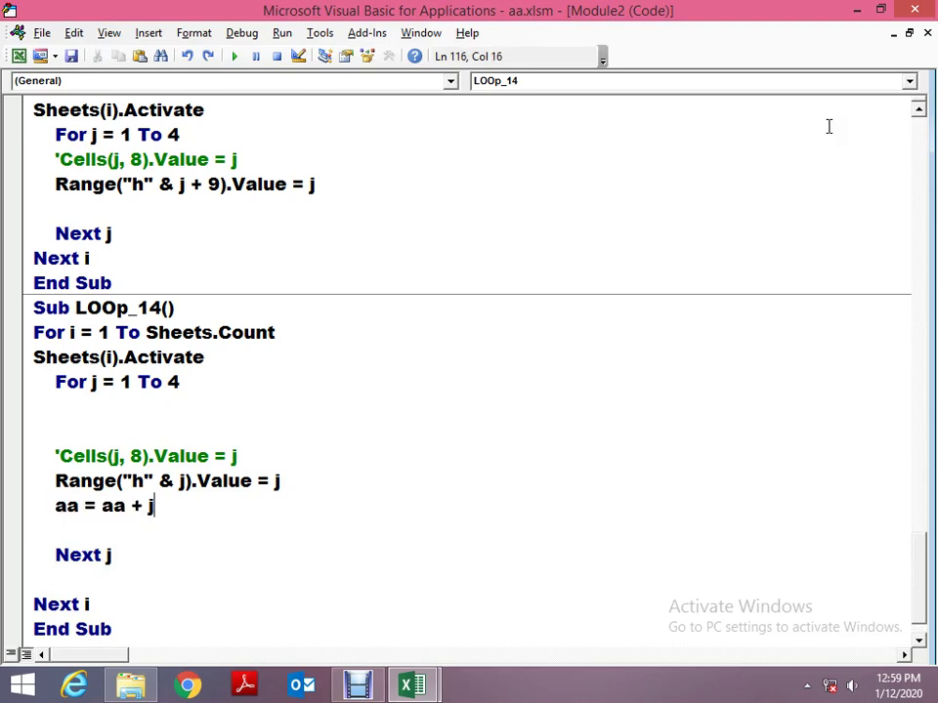
pyautogui.press('Down')
pyautogui.press('Down')
pyautogui.press('Down')
pyautogui.write('aa')
pyautogui.press('BackSpace')
pyautogui.press('BackSpace')
# Add xx = aa after Next j and check column H on the earlier sheets.
pyautogui.write('x')
pyautogui.write('x=aa')
pyautogui.press('Up')
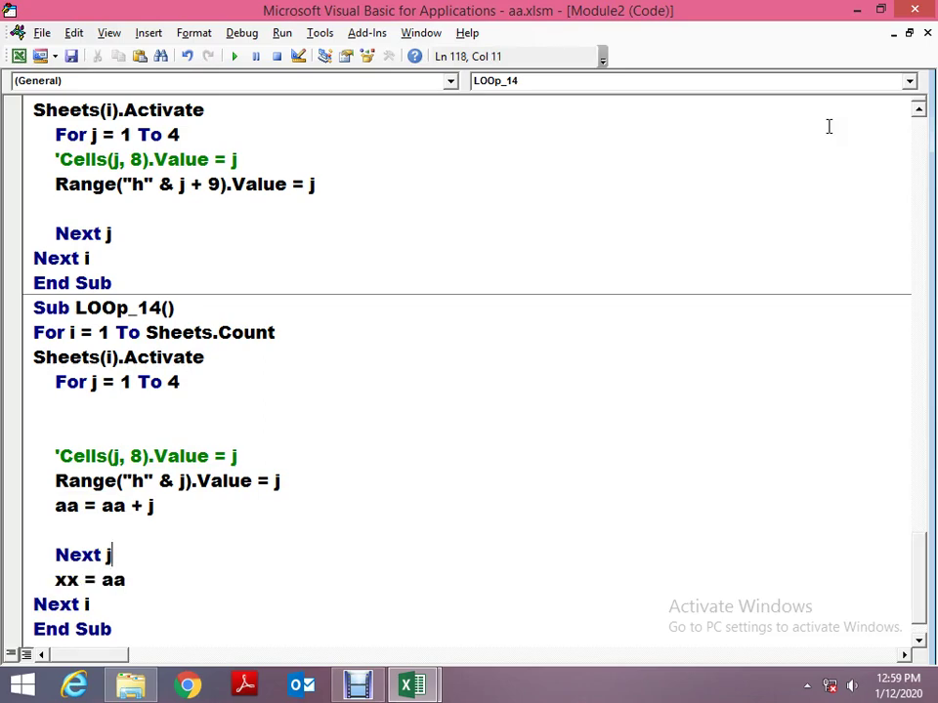
pyautogui.hotkey('alt', 'F11')
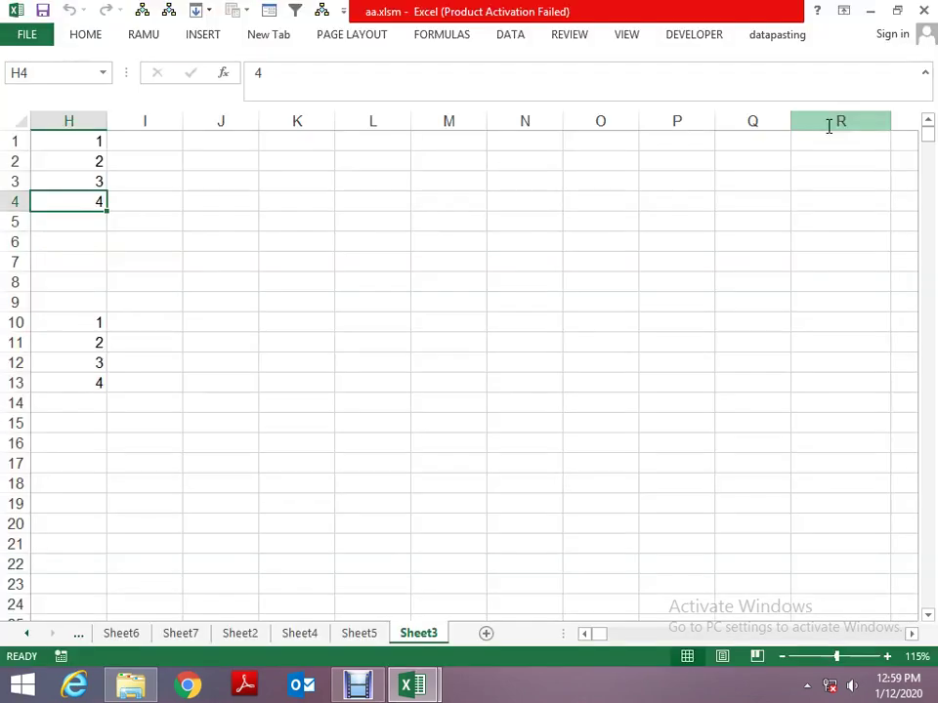
pyautogui.hotkey('ctrl', 'pageup')
pyautogui.hotkey('ctrl', 'pageup')
pyautogui.hotkey('ctrl', 'pageup')
pyautogui.hotkey('ctrl', 'pageup')
pyautogui.hotkey('ctrl', 'pageup')
pyautogui.hotkey('ctrl', 'pageup')
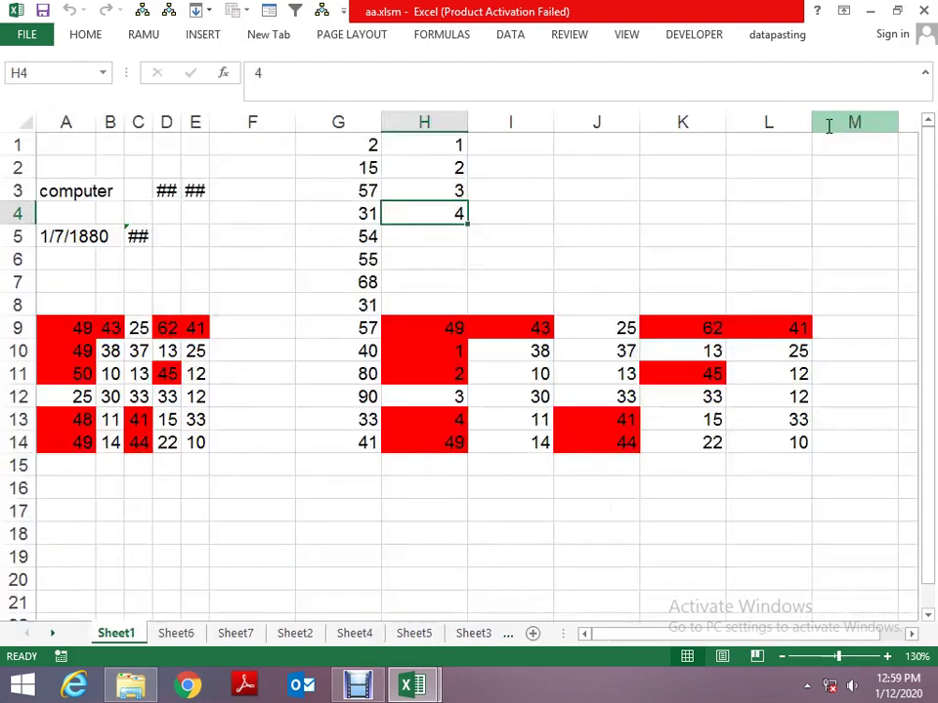
pyautogui.hotkey('alt', 'F11')
pyautogui.press('Up')
pyautogui.press('Up')
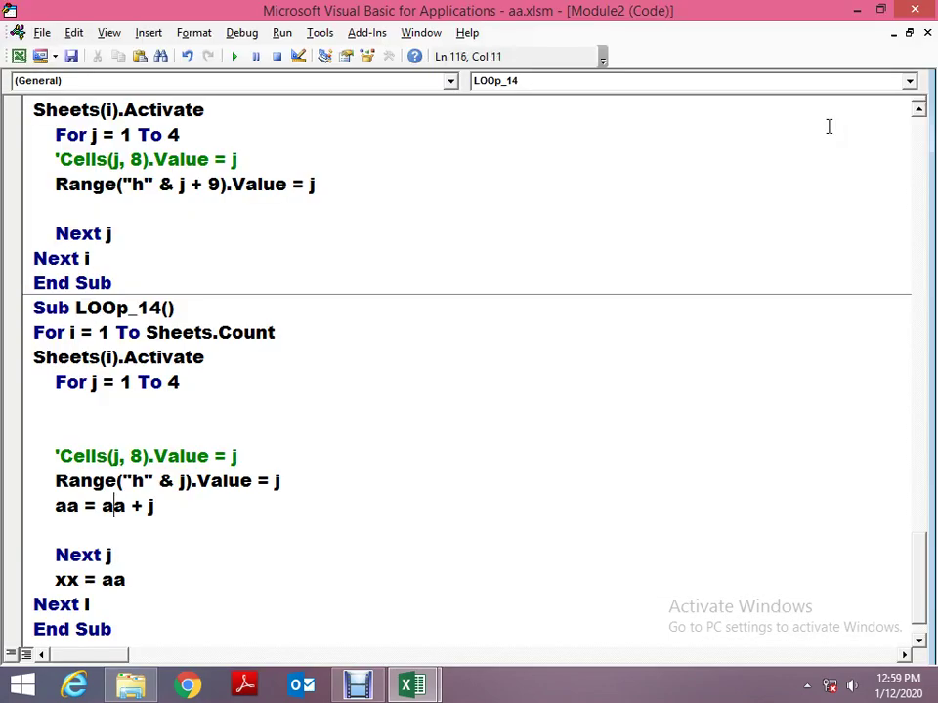
# Step through LOOp_14 with F8 while reading aa's value, then reset and restart stepping.
pyautogui.press('F8')
pyautogui.press('F8')
pyautogui.press('F8')
pyautogui.press('F8')
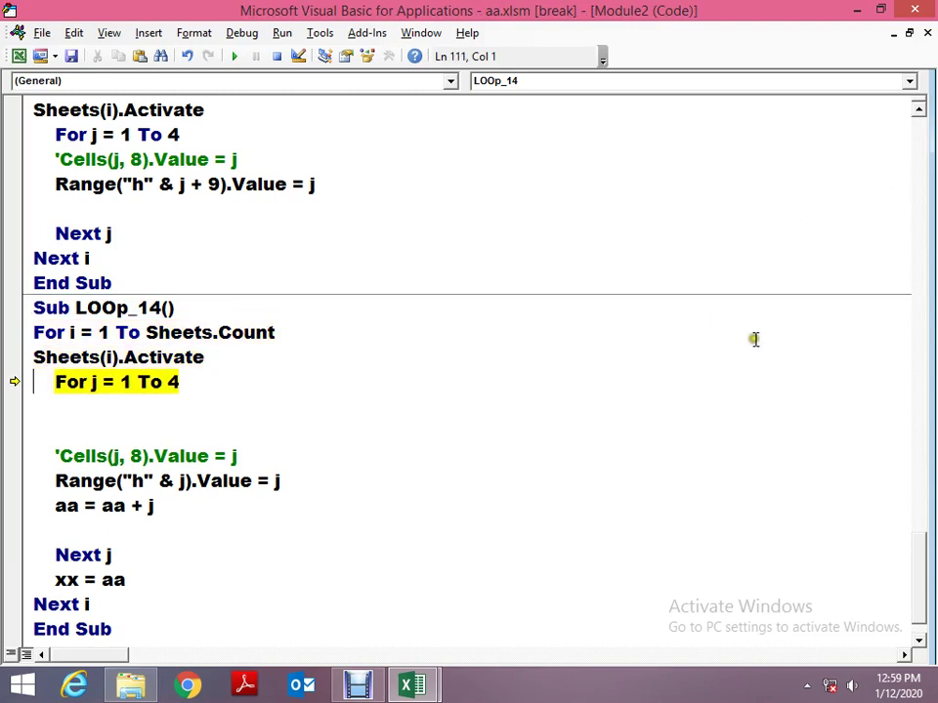
pyautogui.press('F8')
pyautogui.press('F8')
pyautogui.press('F8')
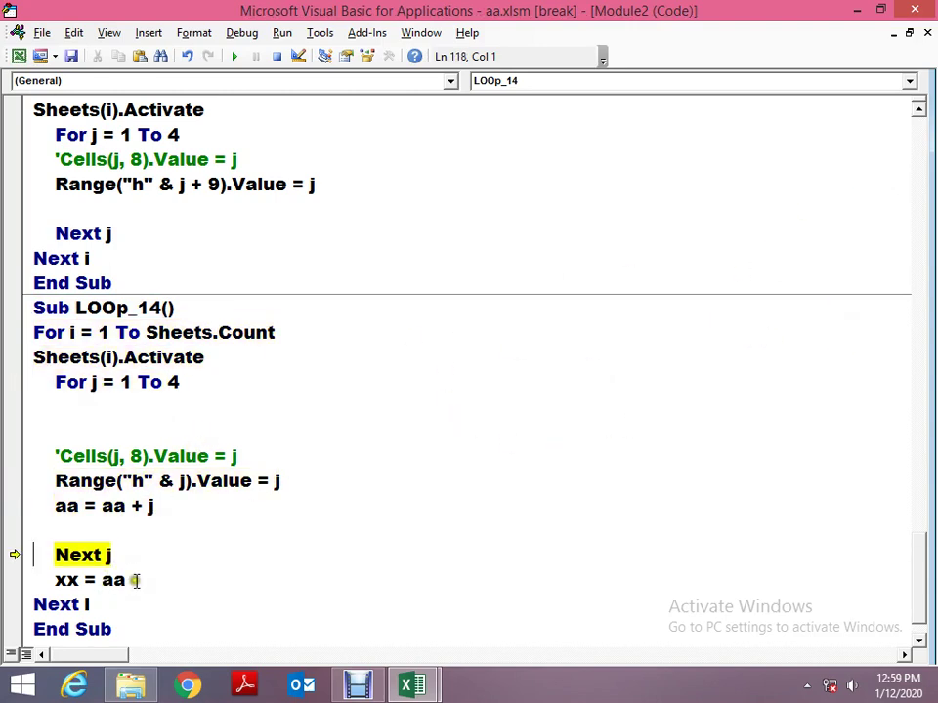
pyautogui.moveTo(64, 506)
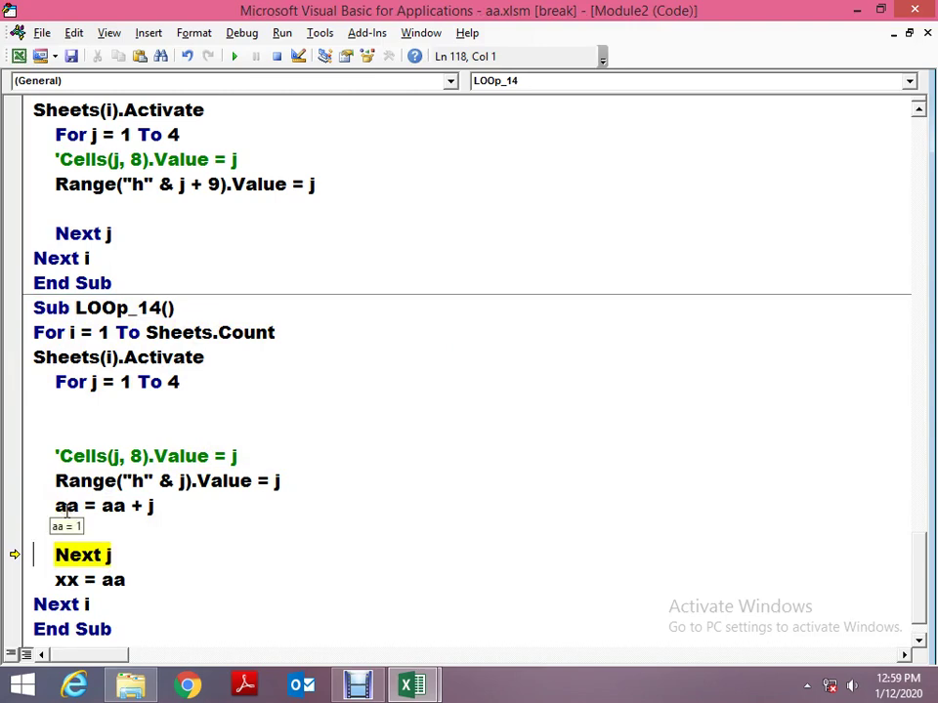
pyautogui.press('F8')
pyautogui.press('F8')
pyautogui.press('F8')
pyautogui.click(276, 56)
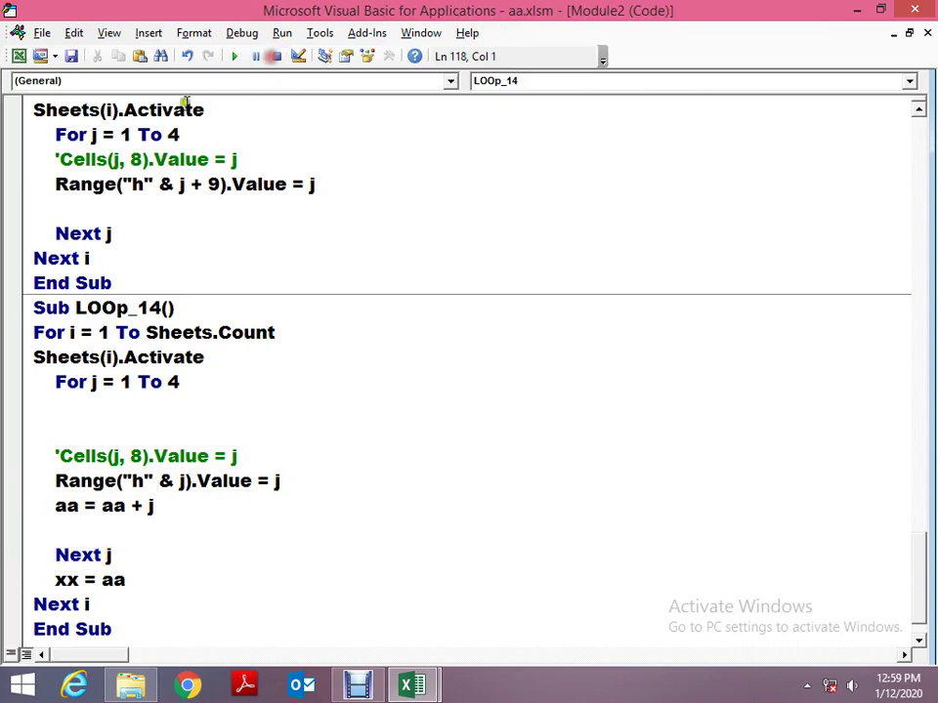
pyautogui.press('F8')
pyautogui.press('F8')
pyautogui.press('F8')
pyautogui.press('F8')
pyautogui.press('F8')
pyautogui.press('F8')
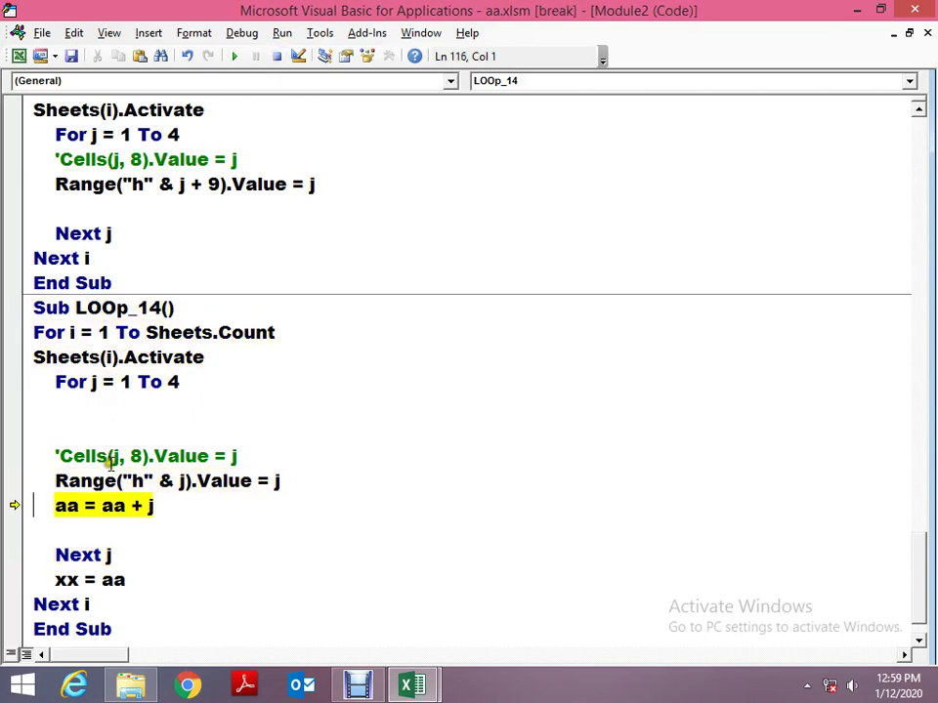
pyautogui.press('F8')
pyautogui.press('F8')
pyautogui.press('F8')
pyautogui.press('F8')
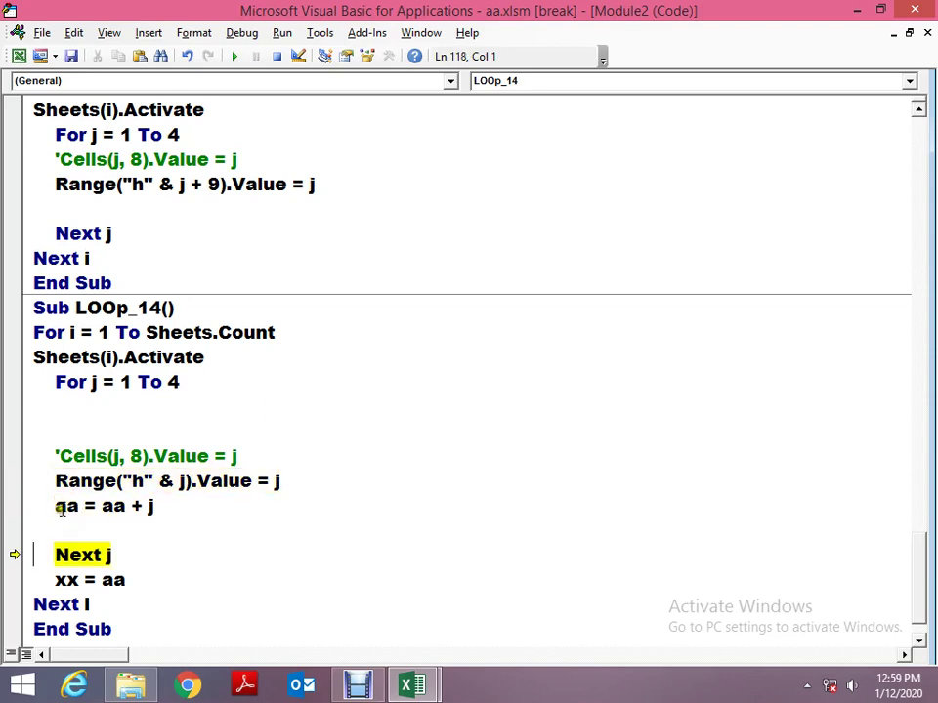
# Change the counter line to aa = aa + 1 and restart stepping from the top.
pyautogui.click(151, 505)
pyautogui.press('BackSpace')
pyautogui.write('1')
pyautogui.click(276, 56)
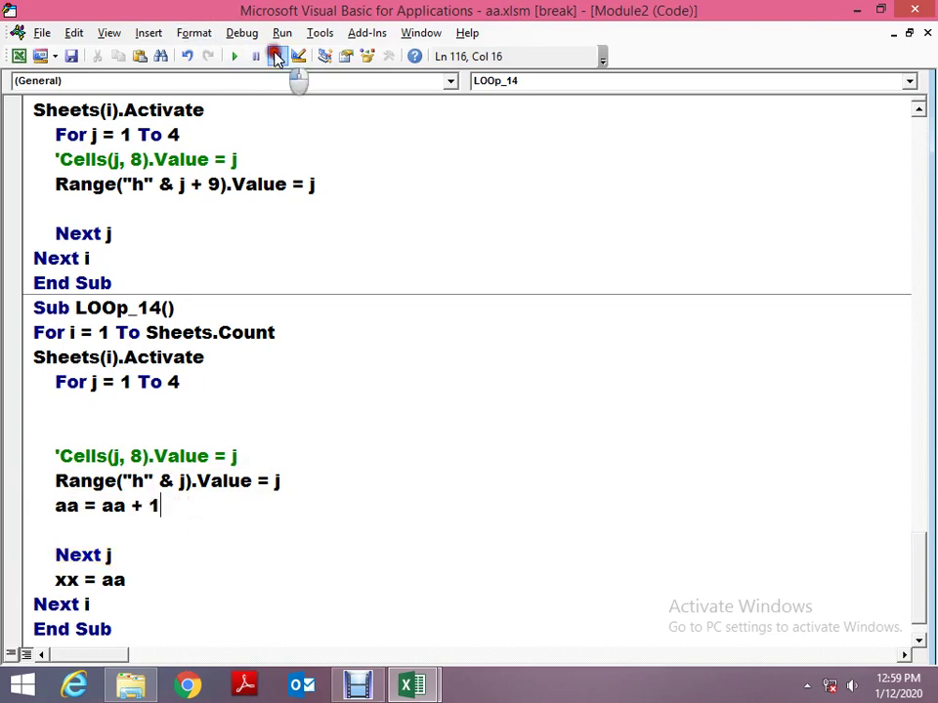
pyautogui.press('F8')
pyautogui.press('F8')
pyautogui.press('F8')
pyautogui.press('F8')
pyautogui.press('F8')
pyautogui.press('F8')
pyautogui.press('F8')
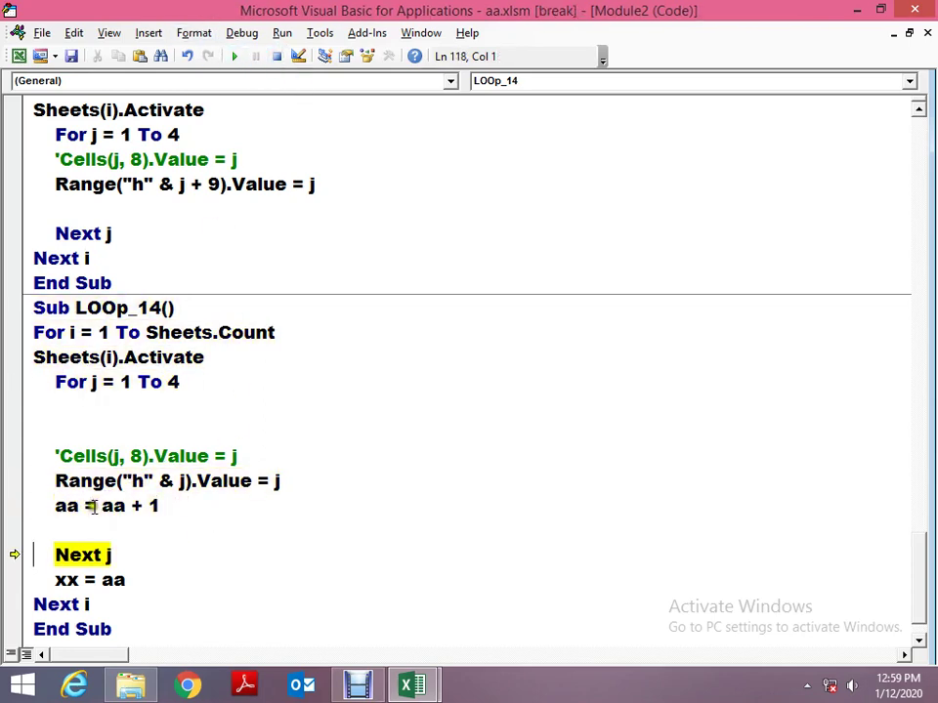
# Step through the remaining inner-loop passes, checking aa's value as it grows.
pyautogui.press('F8')
pyautogui.press('F8')
pyautogui.press('F8')
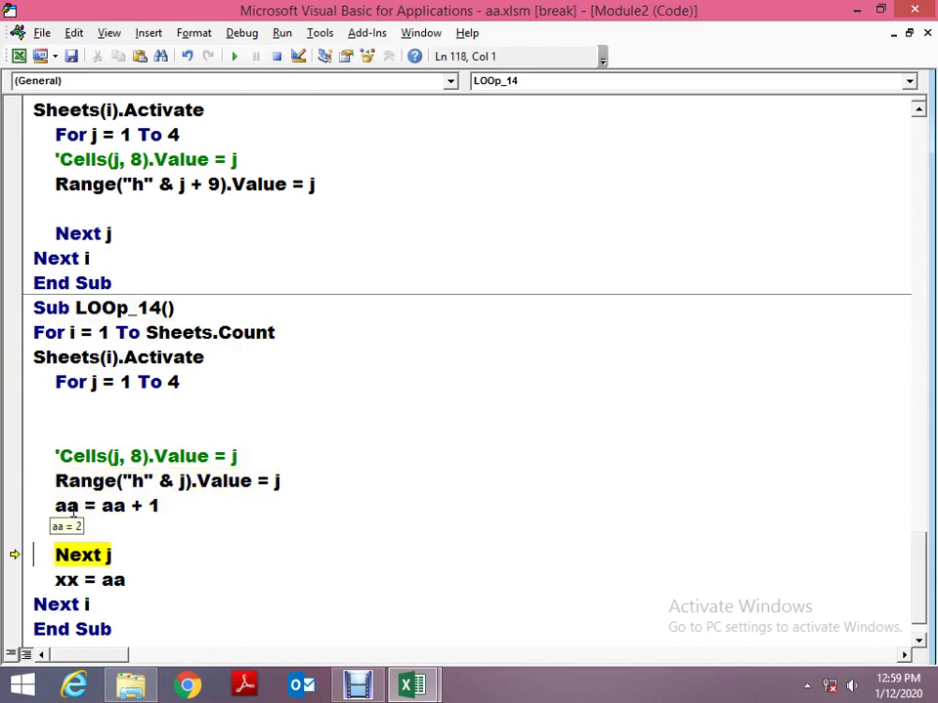
pyautogui.press('F8')
pyautogui.press('F8')
pyautogui.press('F8')
pyautogui.press('F8')
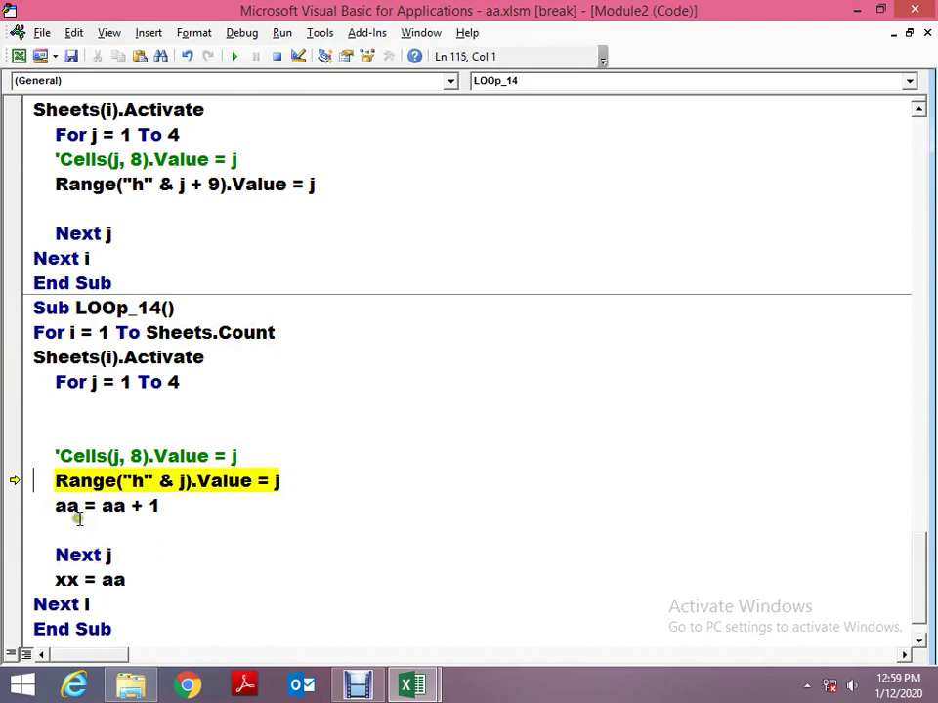
pyautogui.press('F8')
pyautogui.press('F8')
pyautogui.moveTo(71, 504)
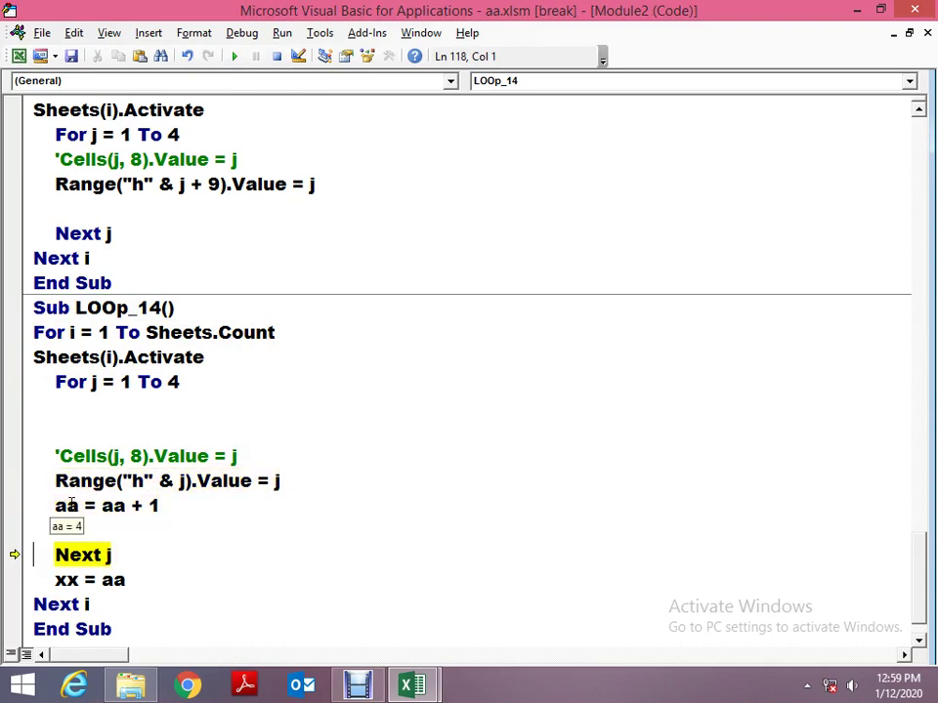
pyautogui.press('F8')
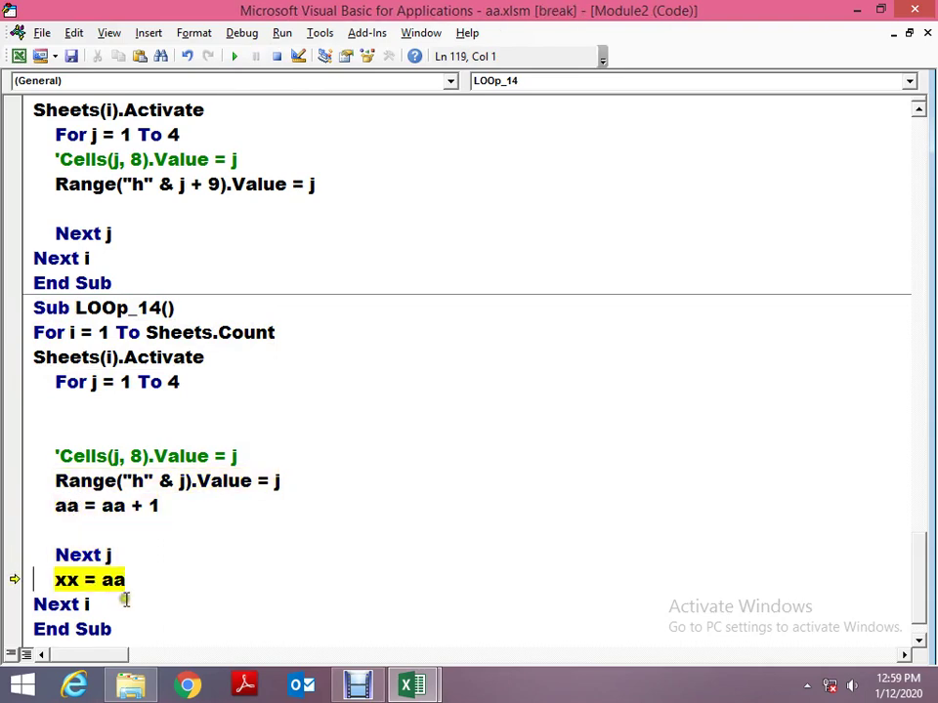
pyautogui.moveTo(74, 584)
pyautogui.press('F8')
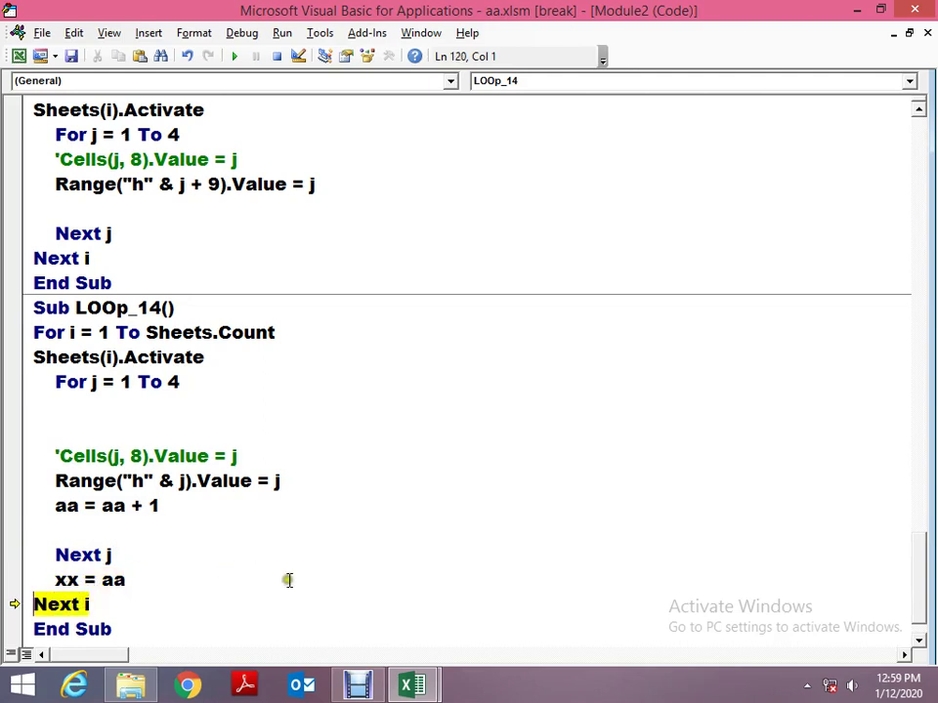
# Step on to the next sheet and through its inner loop as aa reaches 6.
pyautogui.press('F8')
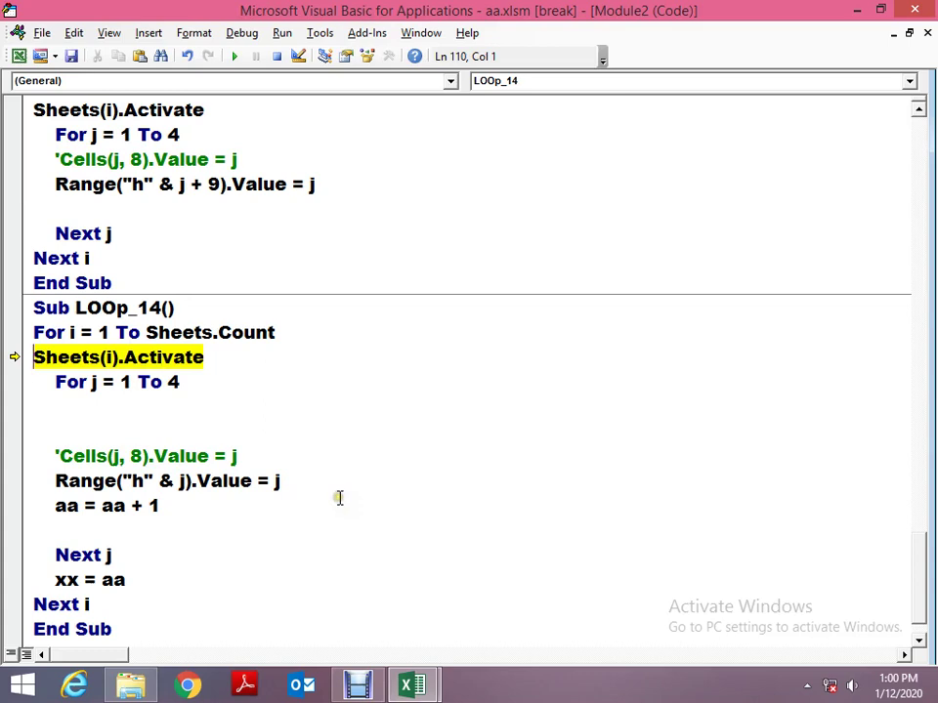
pyautogui.press('F8')
pyautogui.press('F8')
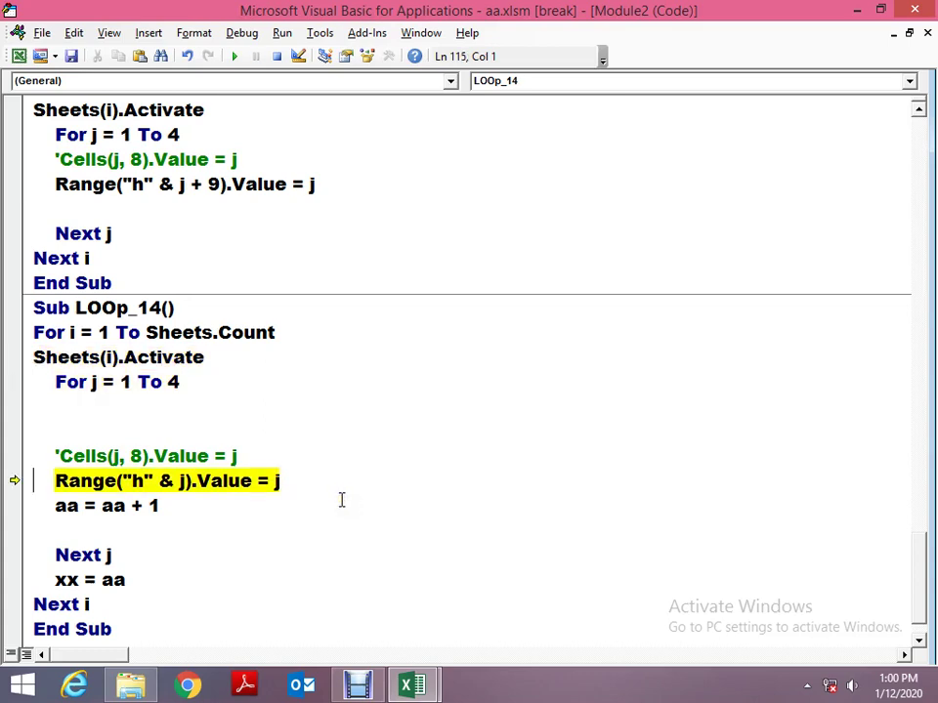
pyautogui.press('F8')
pyautogui.press('F8')
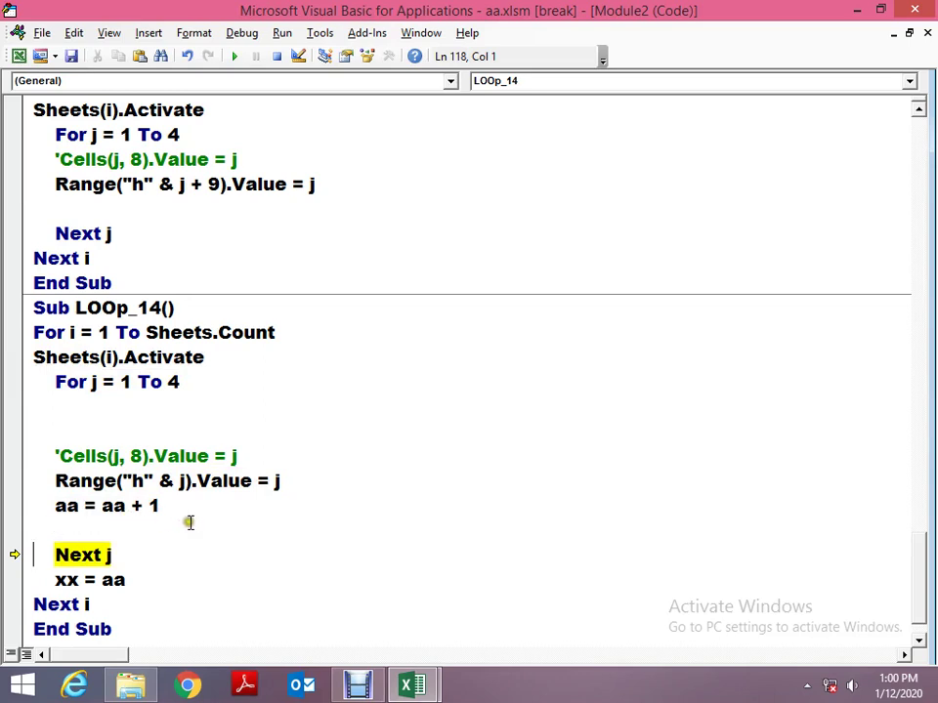
pyautogui.press('F8')
pyautogui.press('F8')
pyautogui.press('F8')
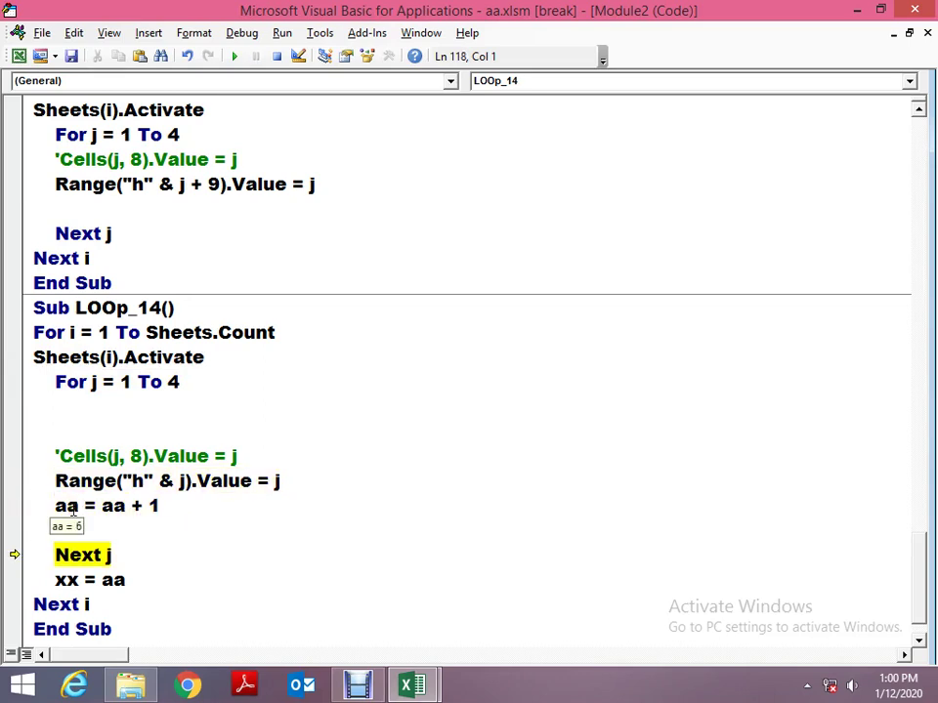
pyautogui.press('F8')
pyautogui.press('F8')
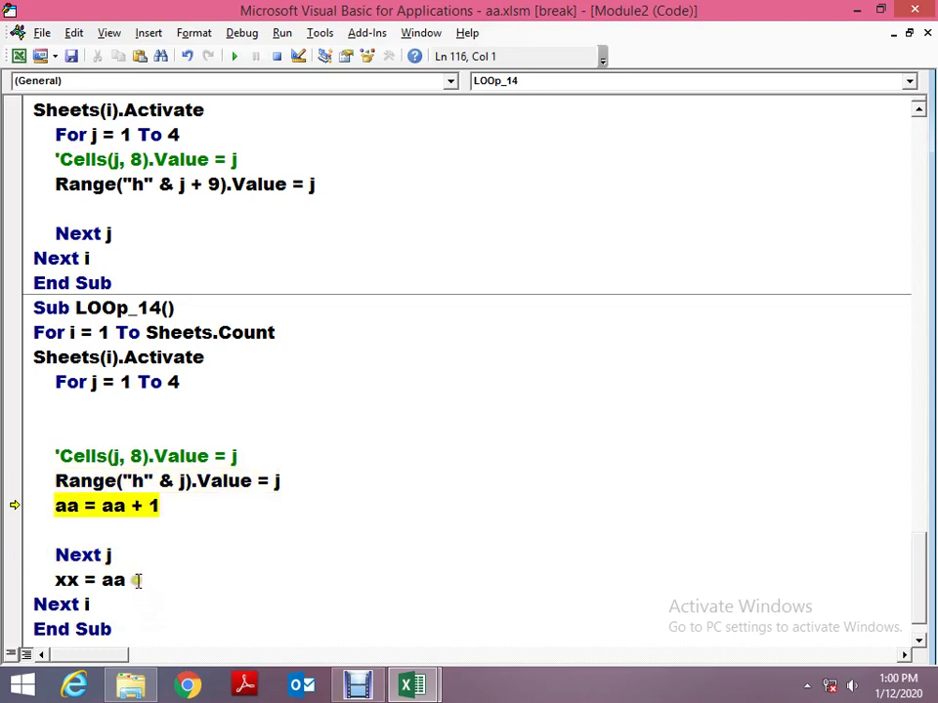
# Move aa = aa + 1 so it sits above the Range line.
pyautogui.moveTo(168, 508); pyautogui.dragTo(55, 506)
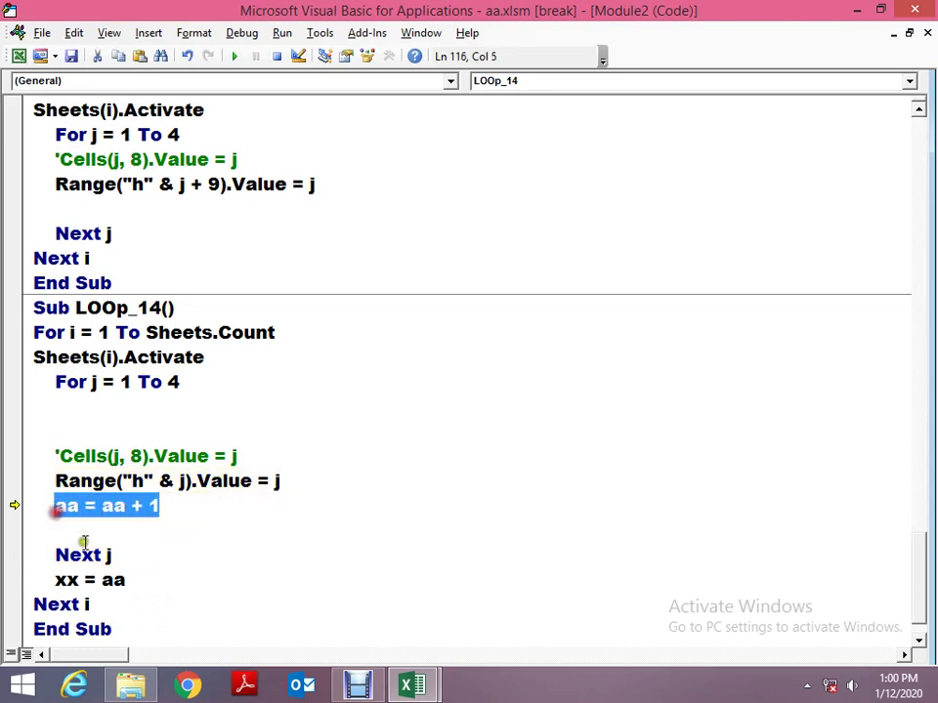
pyautogui.press('Delete')
pyautogui.click(275, 452)
pyautogui.press('Return')
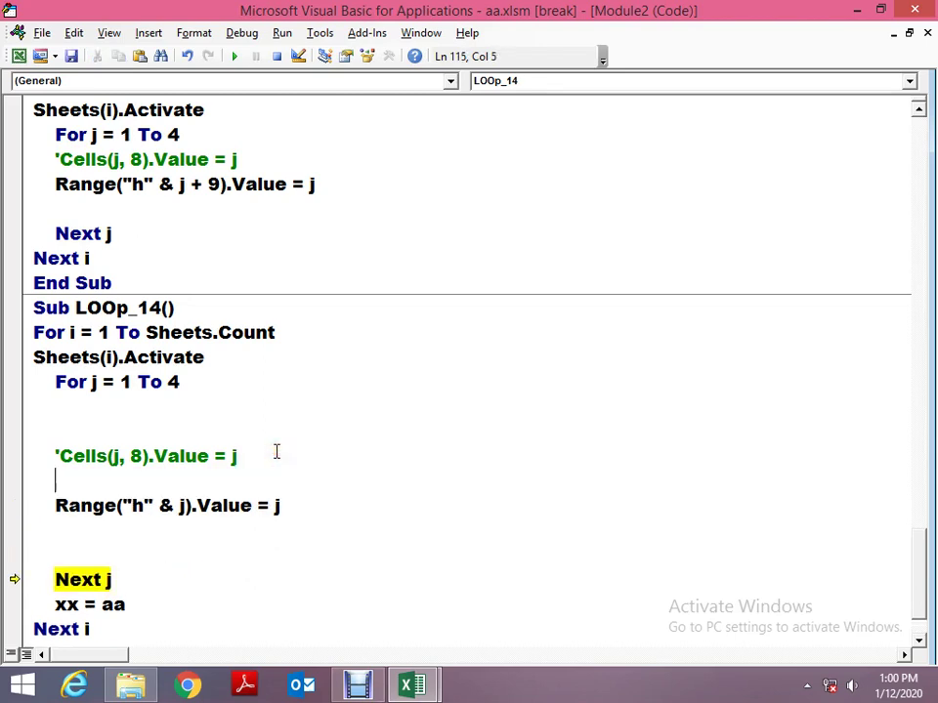
pyautogui.write('aa = aa + 1')
# Change the Range line to .Value = aa, delete xx = aa, and run to get 12–15 in H1:H4.
pyautogui.doubleClick(291, 508)
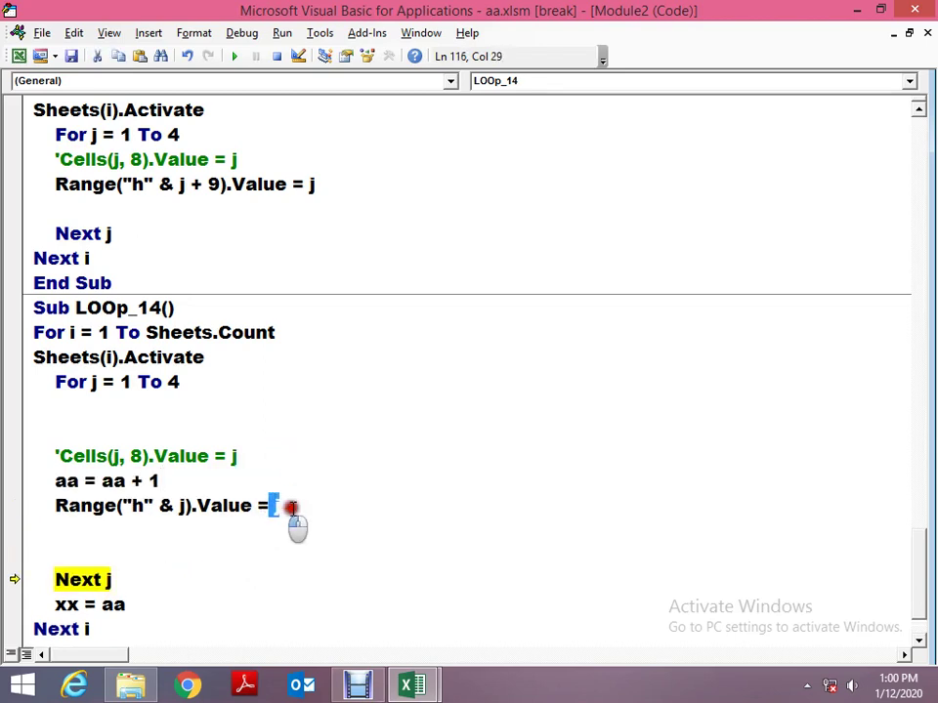
pyautogui.press('BackSpace')
pyautogui.press('BackSpace')
pyautogui.write('a')
pyautogui.press('Left')
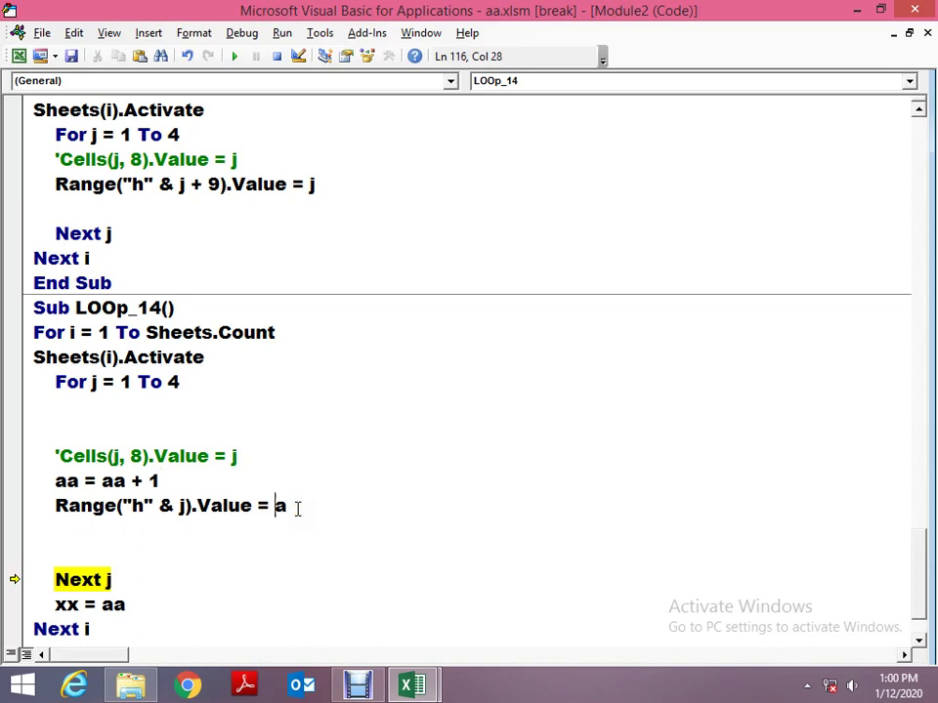
pyautogui.write('a')
pyautogui.press('Up')
pyautogui.press('Down')
pyautogui.press('Down')
pyautogui.press('Down')
pyautogui.press('Down')
pyautogui.press('Down')
pyautogui.press('BackSpace')
pyautogui.press('BackSpace')
pyautogui.press('BackSpace')
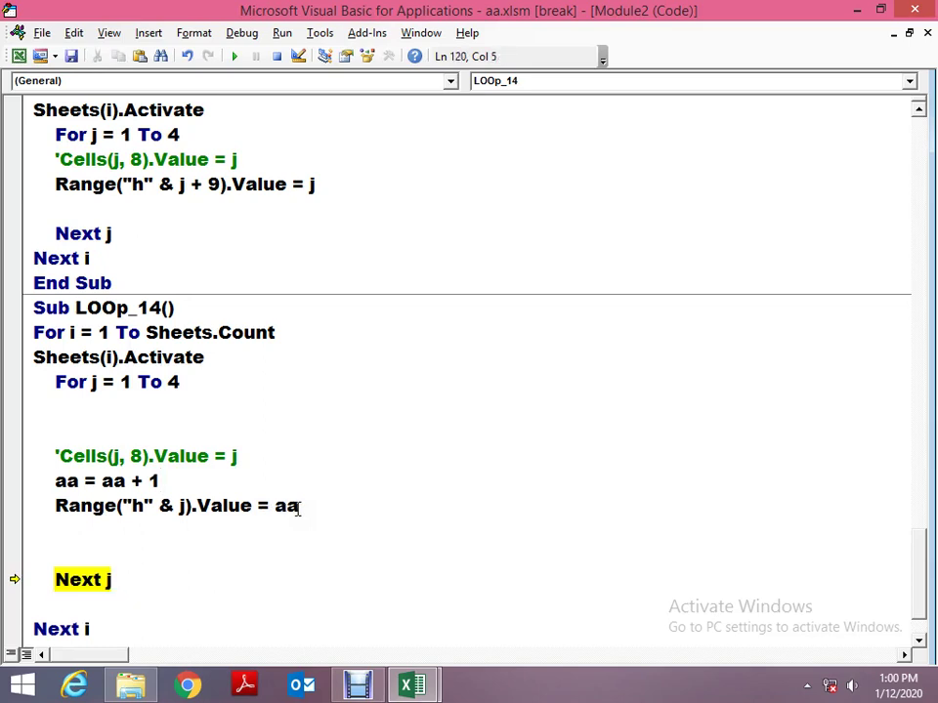
pyautogui.press('F5')
pyautogui.hotkey('alt', 'F11')
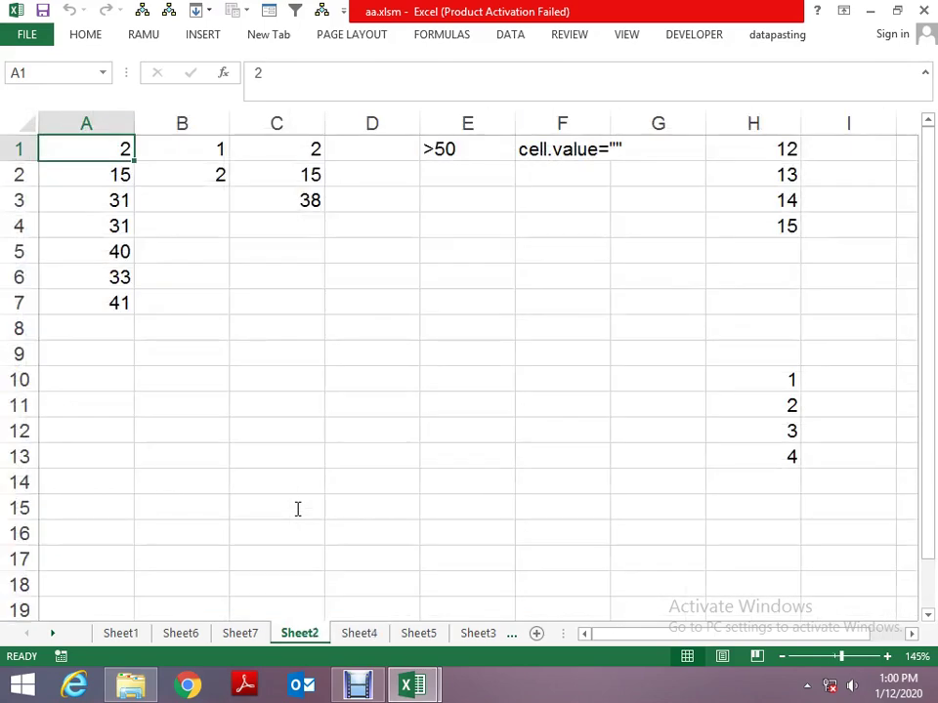
# Restore the deleted xx = aa line and review the Range line's aa value.
pyautogui.hotkey('alt', 'F11')
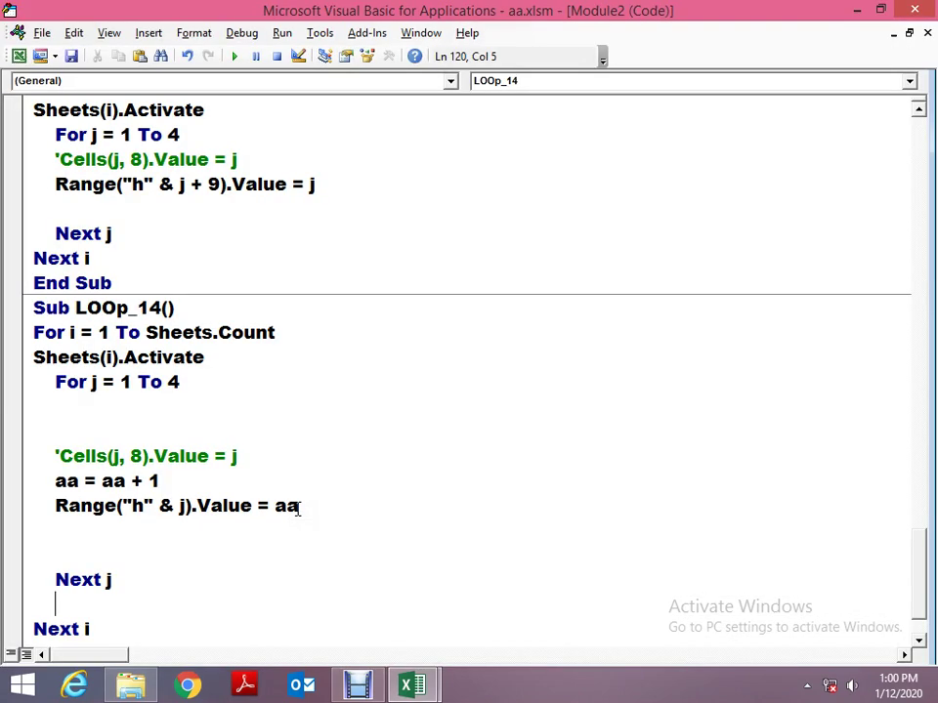
pyautogui.hotkey('ctrl', 'z')
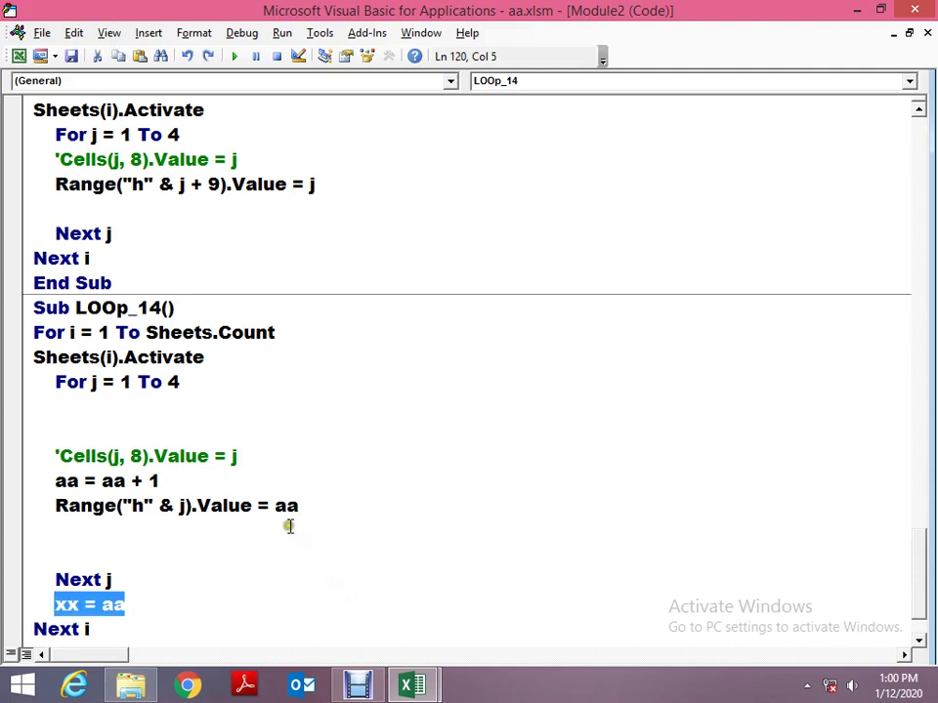
pyautogui.click(274, 505)
pyautogui.moveTo(275, 505); pyautogui.dragTo(305, 505)
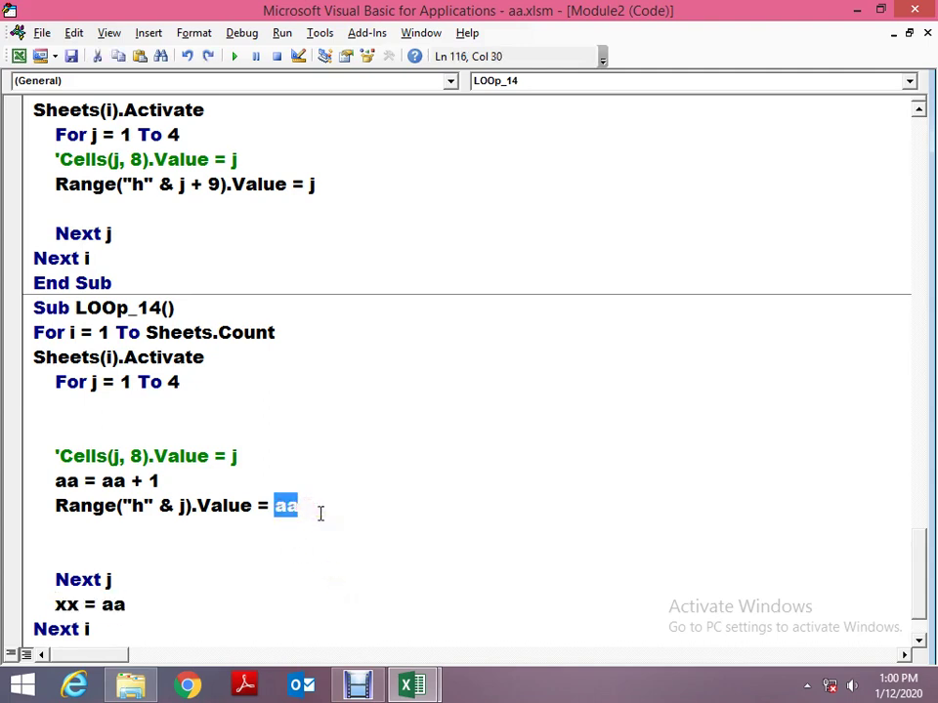
pyautogui.press('Down')
pyautogui.press('Down')
pyautogui.press('Down')
pyautogui.press('Down')
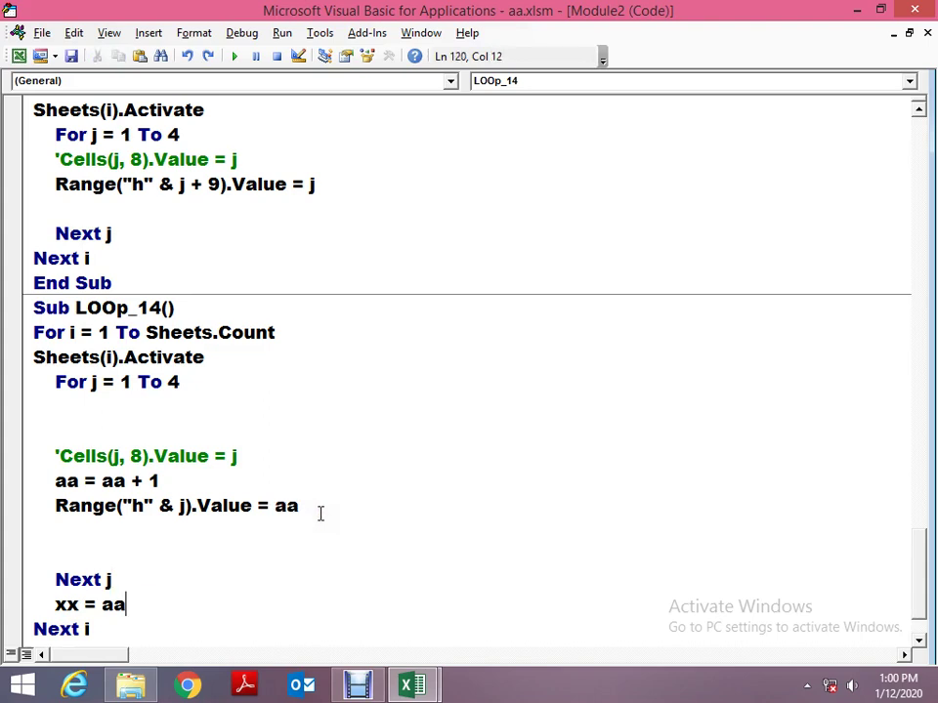
pyautogui.press('Up')
# Insert an aa = xx line above aa = aa + 1.
pyautogui.press('Up')
pyautogui.click(320, 513)
pyautogui.press('Down')
pyautogui.press('Down')
pyautogui.press('Down')
pyautogui.press('Down')
pyautogui.click(51, 481)
pyautogui.press('Return')
pyautogui.press('Up')
pyautogui.write('aa ')
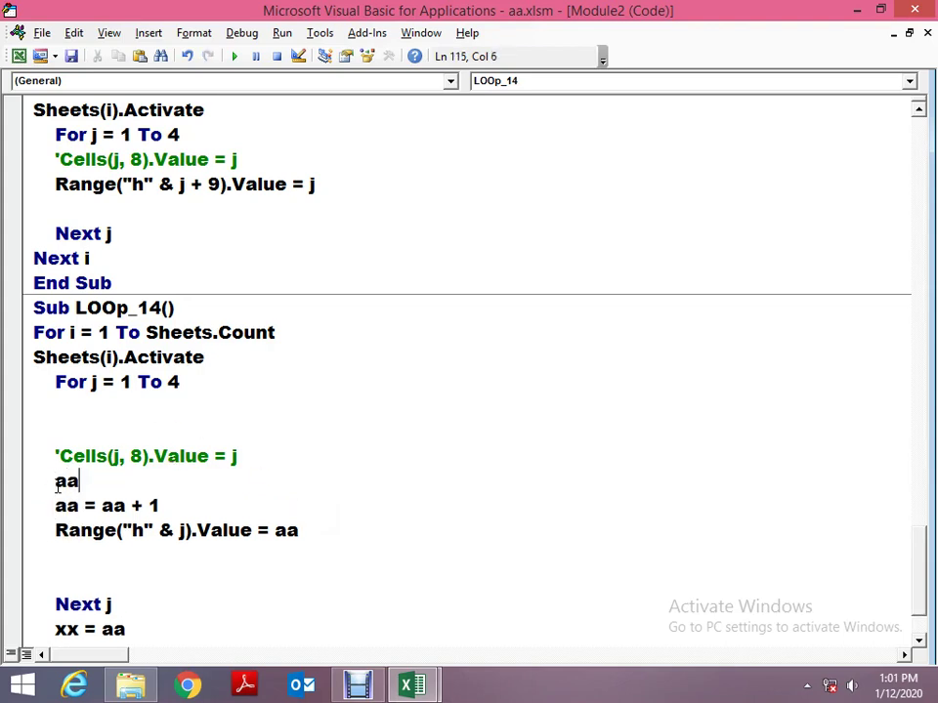
pyautogui.write('= xx')
pyautogui.press('Up')
# Check the sheets' column H results, then delete the aa = xx line again.
pyautogui.hotkey('alt', 'F11')
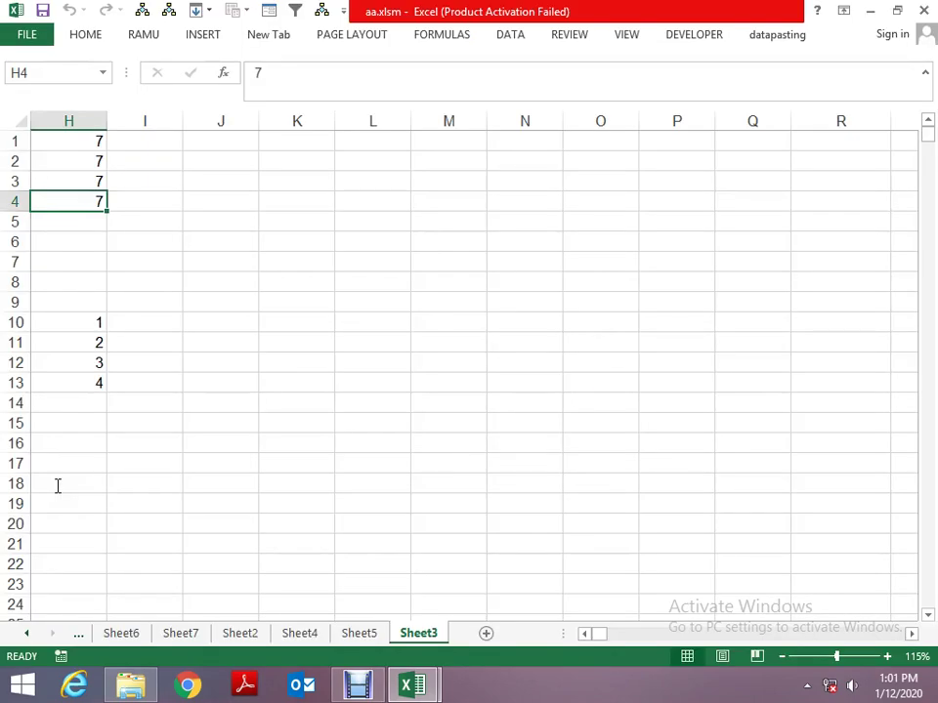
pyautogui.hotkey('ctrl', 'pageup')
pyautogui.hotkey('ctrl', 'pageup')
pyautogui.hotkey('alt', 'F11')
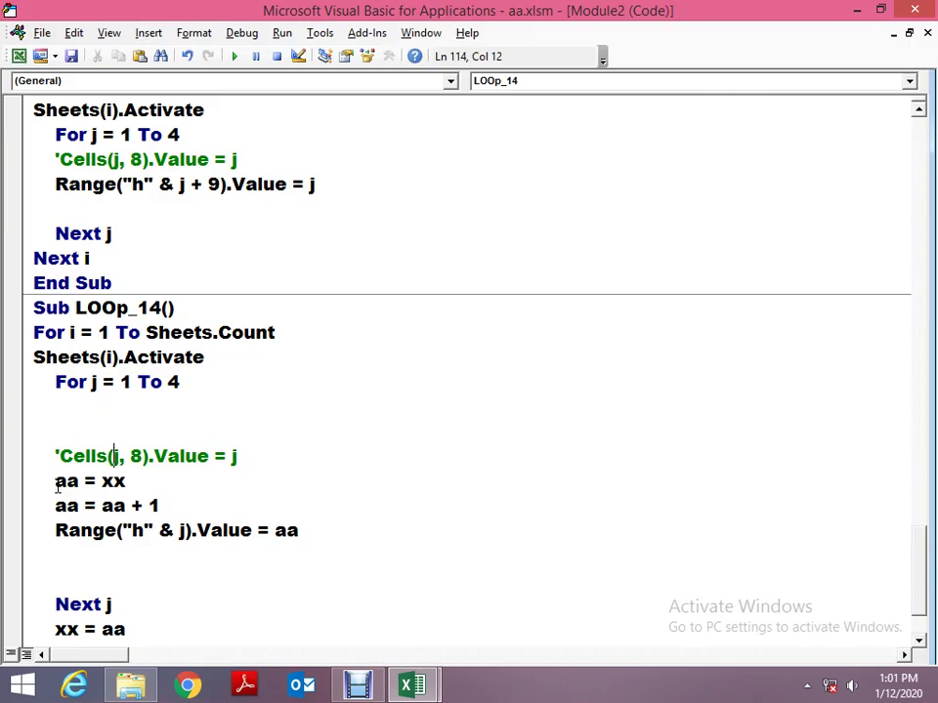
pyautogui.press('Down')
pyautogui.moveTo(56, 480); pyautogui.dragTo(126, 480)
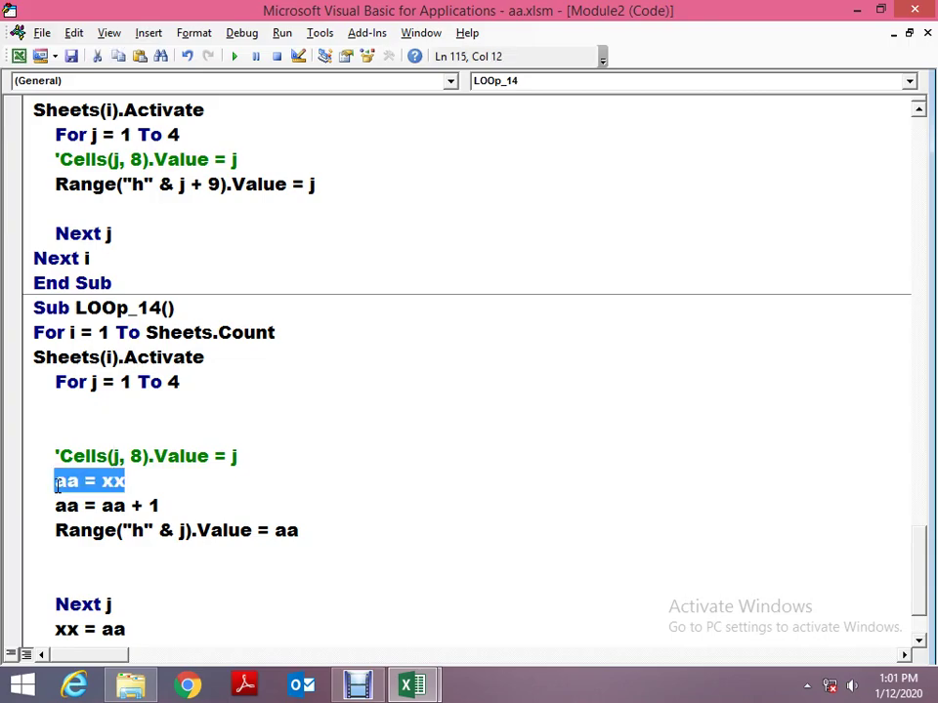
pyautogui.press('Delete')
pyautogui.click(877, 11)
# Make the Range line assign "" instead of aa and run it, clearing H1:H4.
pyautogui.scroll(-3, 542, 310)
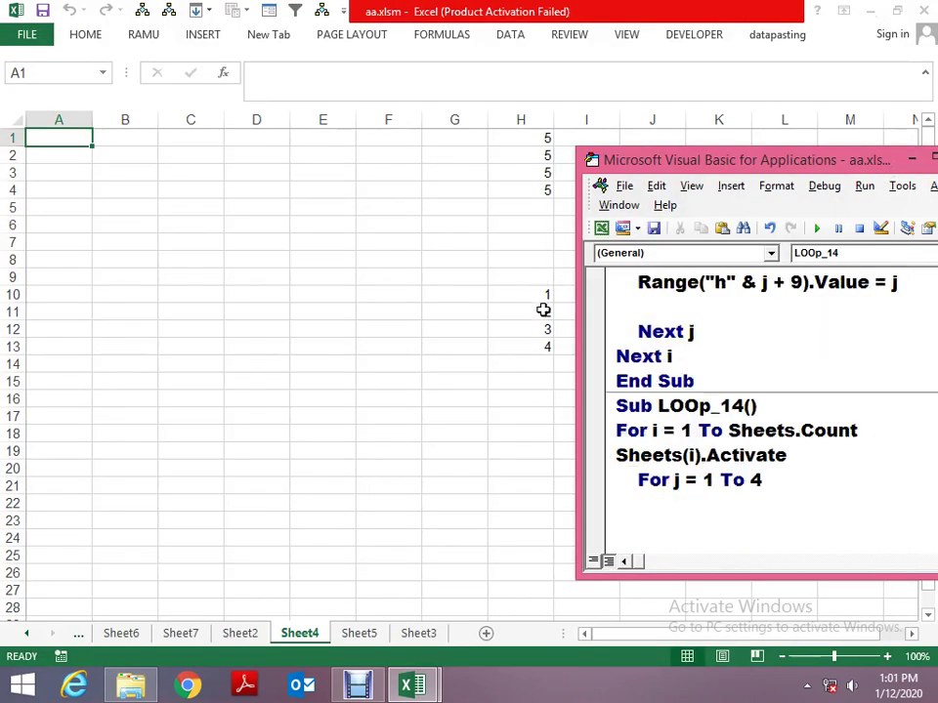
pyautogui.moveTo(692, 161); pyautogui.dragTo(498, 114)
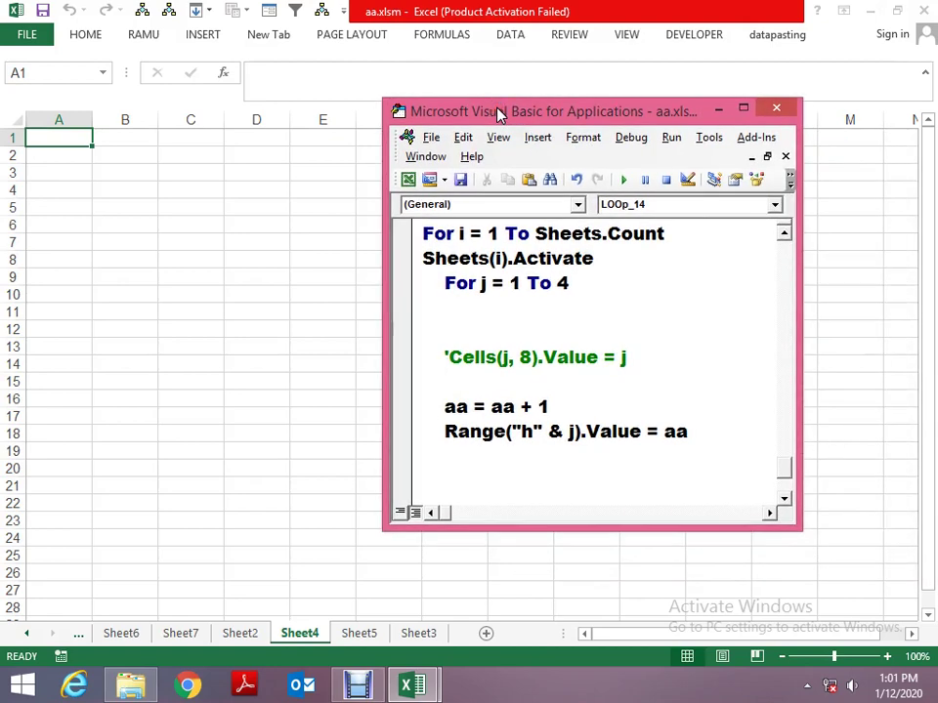
pyautogui.doubleClick(674, 432)
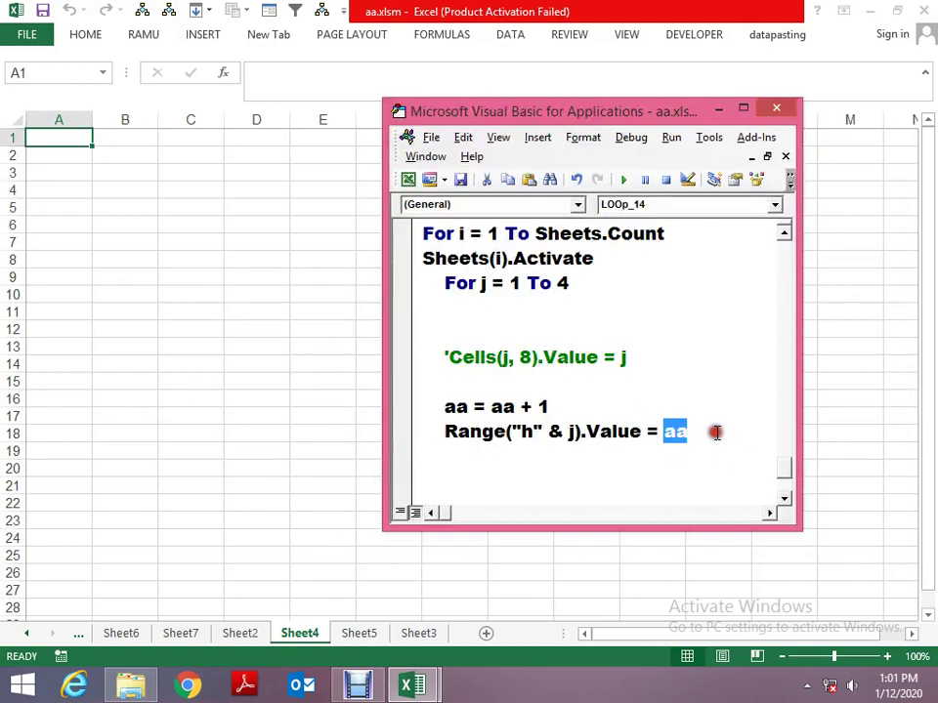
pyautogui.write('""')
pyautogui.press('F5')
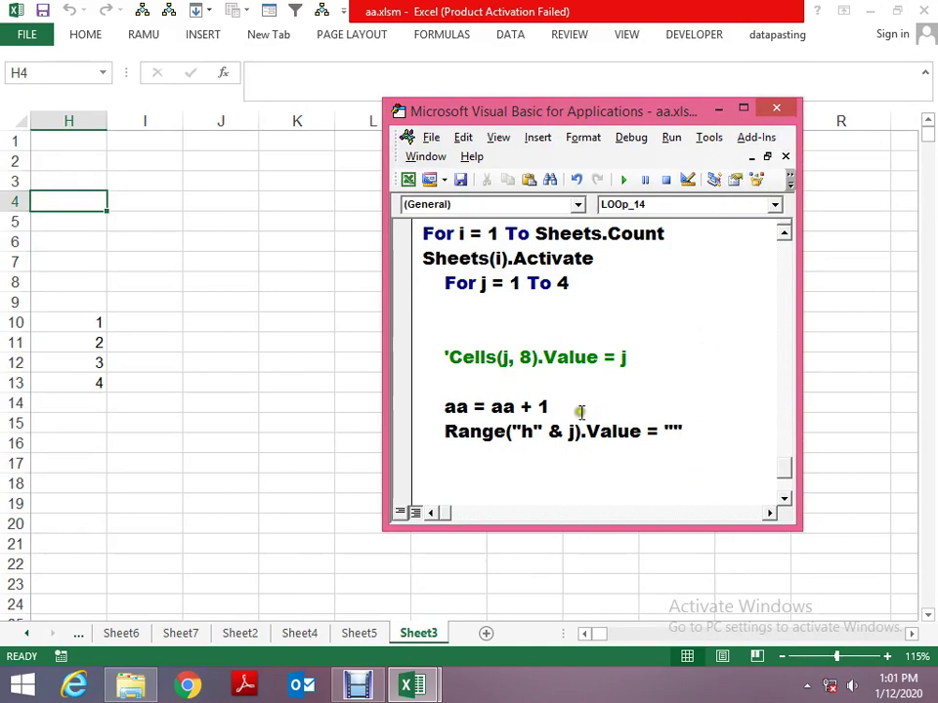
pyautogui.scroll(-2, 576, 409)
pyautogui.hotkey('alt', 'F11')
pyautogui.hotkey('alt', 'F11')
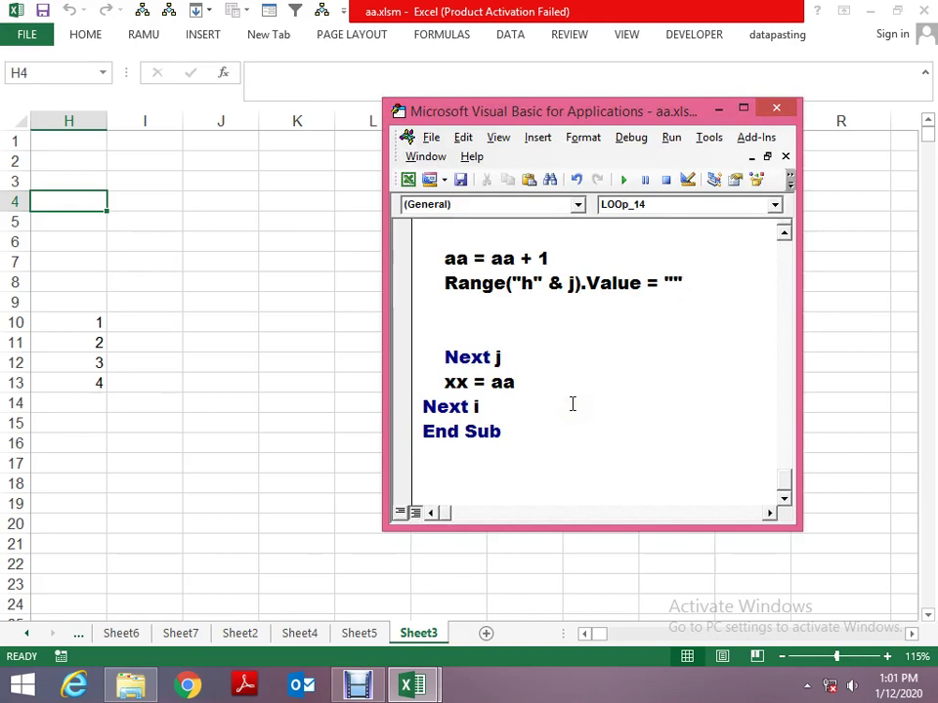
pyautogui.press('F8')
pyautogui.press('F8')
pyautogui.press('F8')
pyautogui.press('F8')
pyautogui.press('F8')
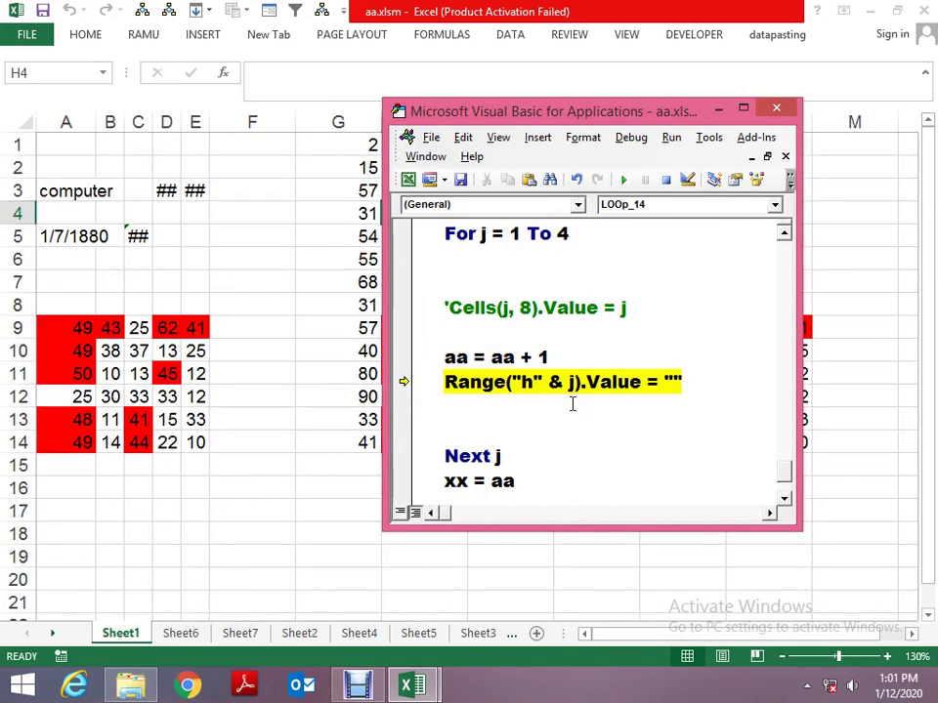
# Make the Range line assign aa again in place of the empty string.
pyautogui.moveTo(580, 109); pyautogui.dragTo(674, 118)
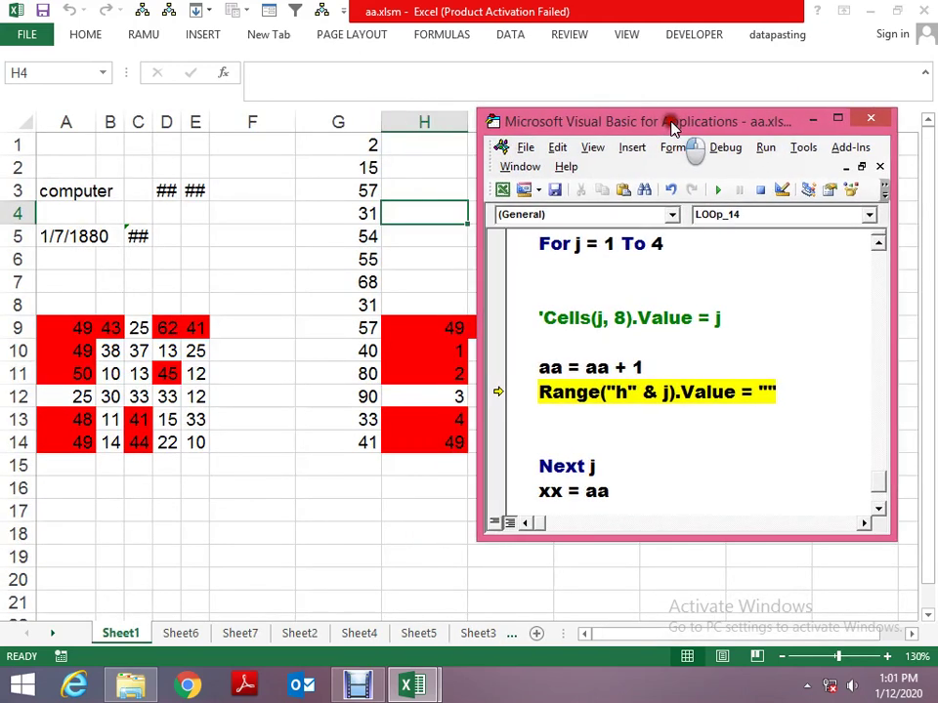
pyautogui.doubleClick(772, 393)
pyautogui.write('a')
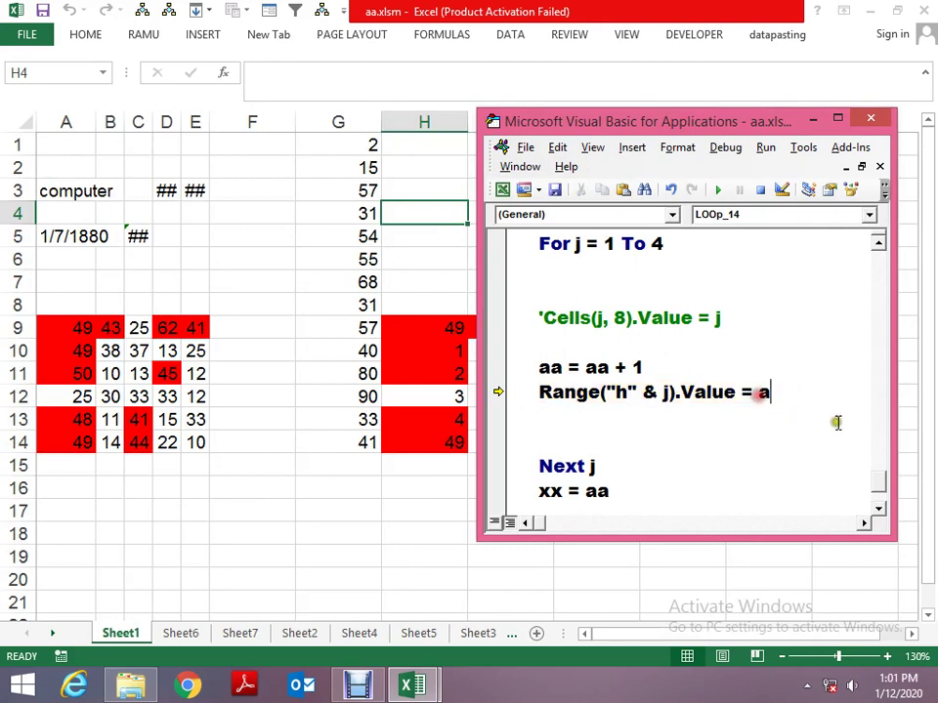
pyautogui.write('a')
# Step the loop so Sheet1's H1:H4 fill with 1–4, stopping before Sheet6 activates.
pyautogui.press('F8')
pyautogui.press('F8')
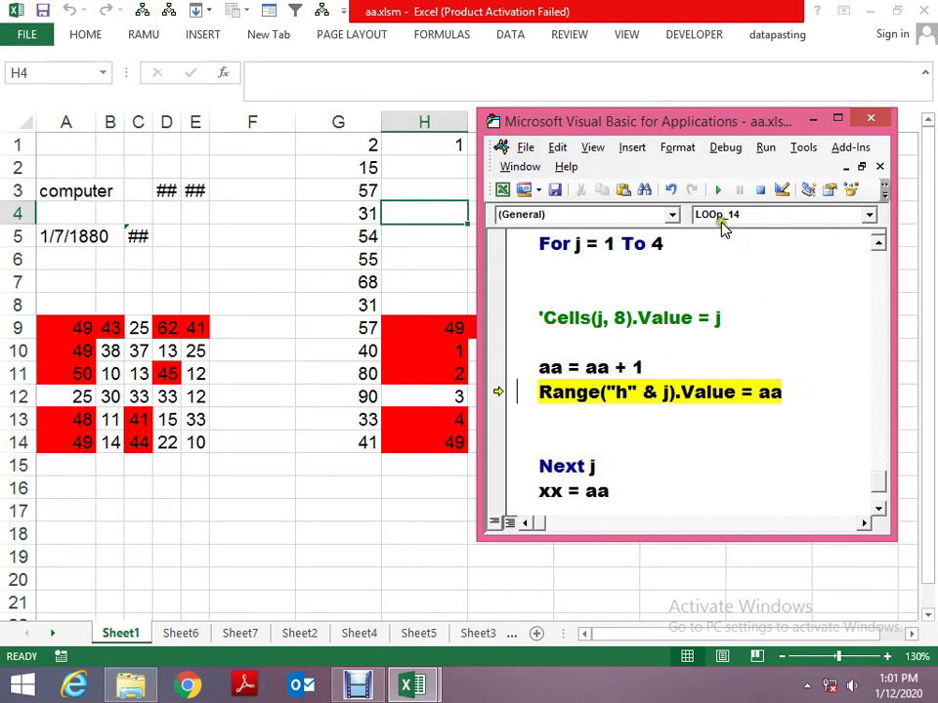
pyautogui.press('F8')
pyautogui.press('F8')
pyautogui.press('F8')
pyautogui.press('F8')
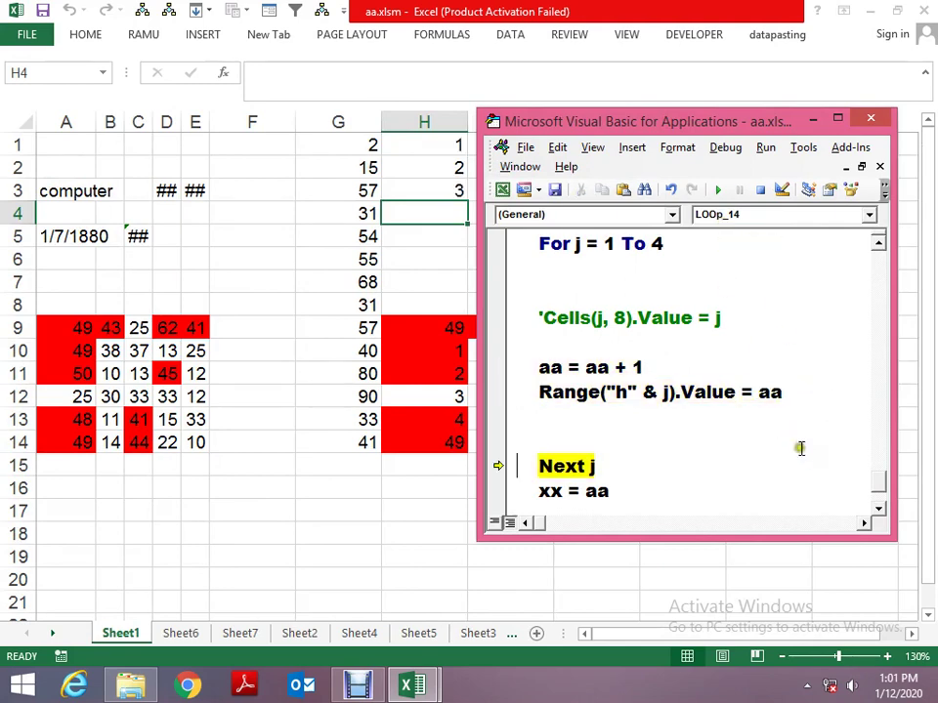
pyautogui.press('F8')
pyautogui.press('F8')
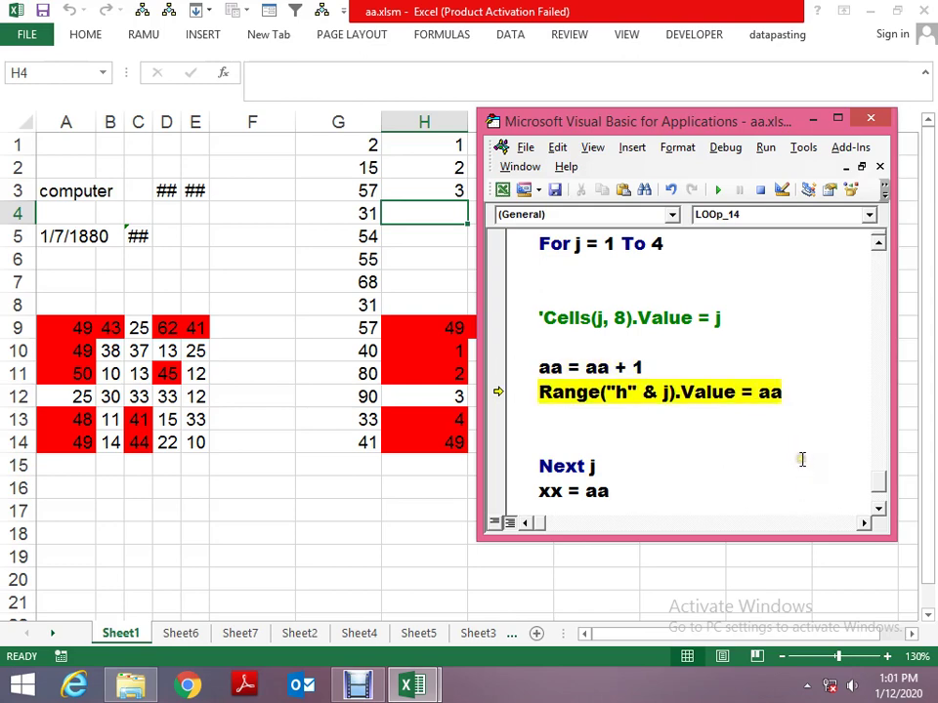
pyautogui.press('F8')
pyautogui.press('F8')
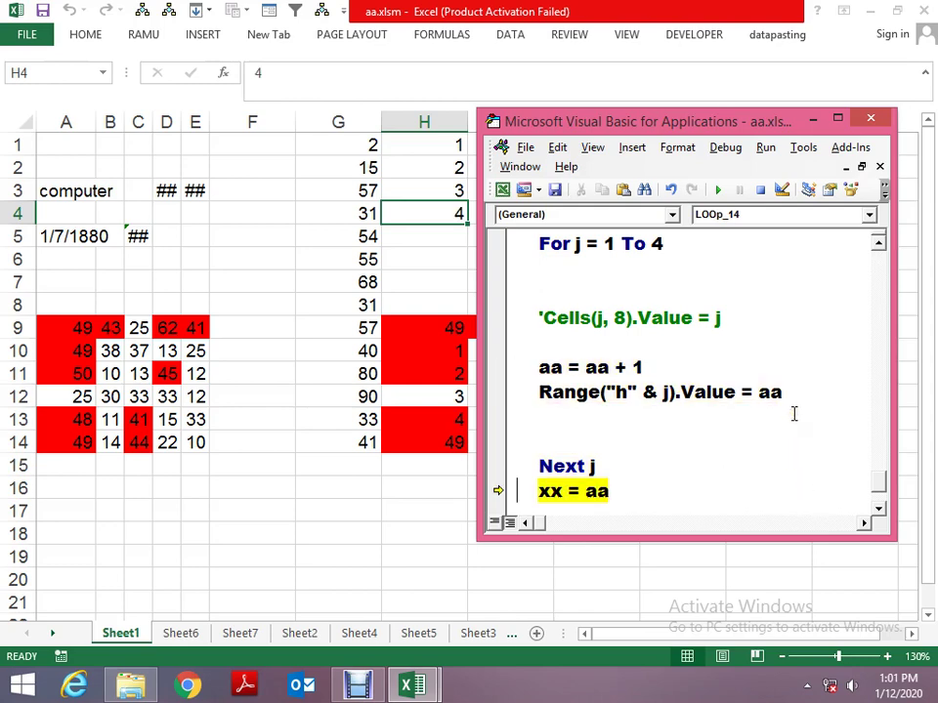
pyautogui.press('F8')
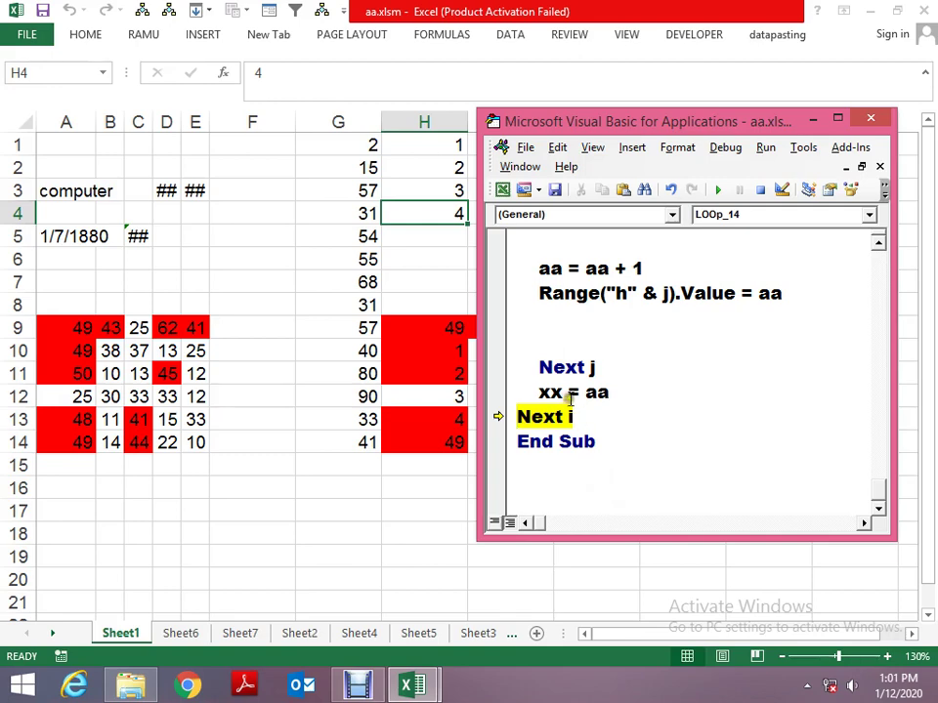
pyautogui.moveTo(551, 395)
pyautogui.moveTo(603, 275)
pyautogui.press('F8')
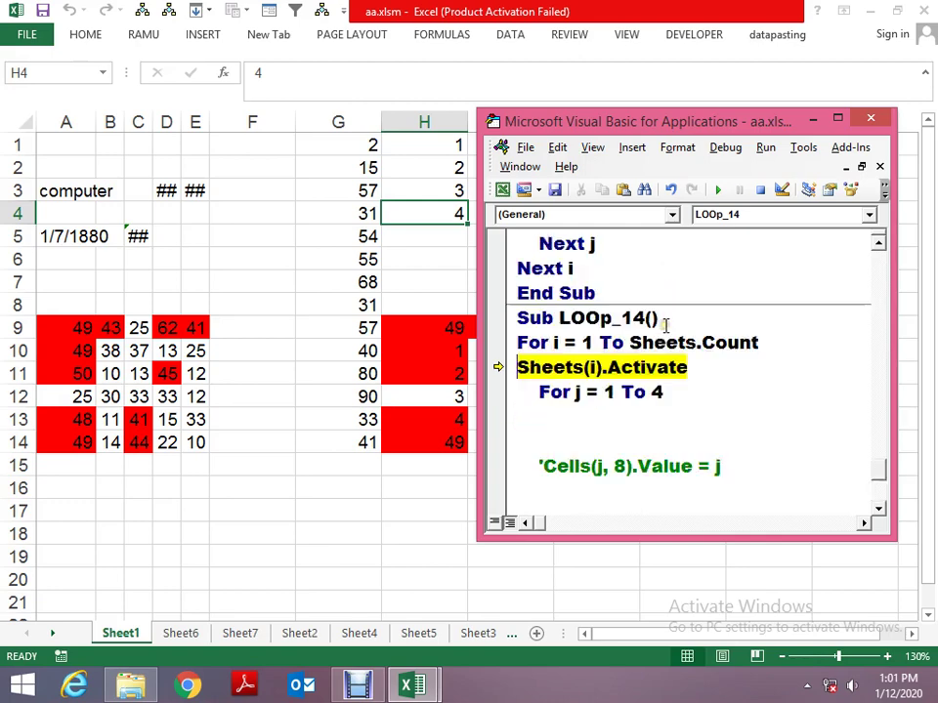
pyautogui.press('F8')
pyautogui.press('F8')
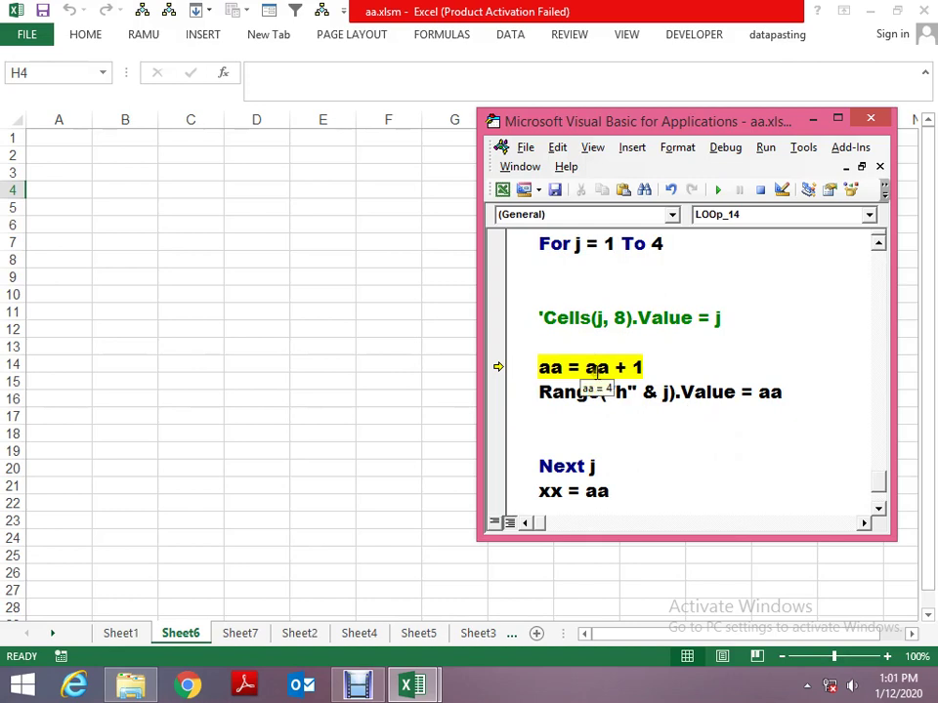
# Step through Sheet6's inner loop so its H1:H4 fill with 5–8.
pyautogui.press('F8')
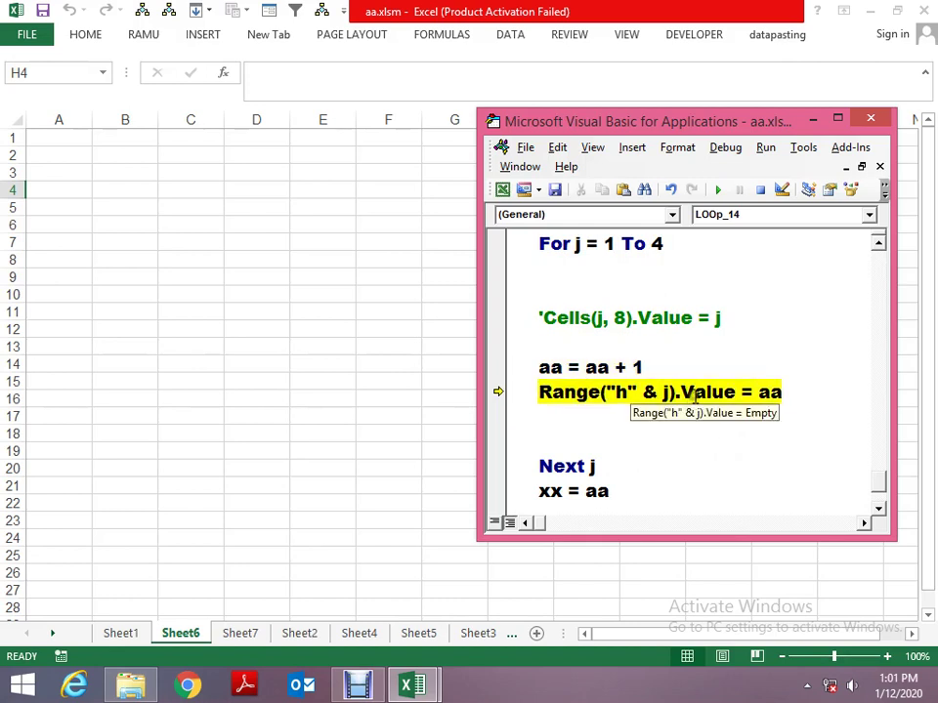
pyautogui.moveTo(553, 370)
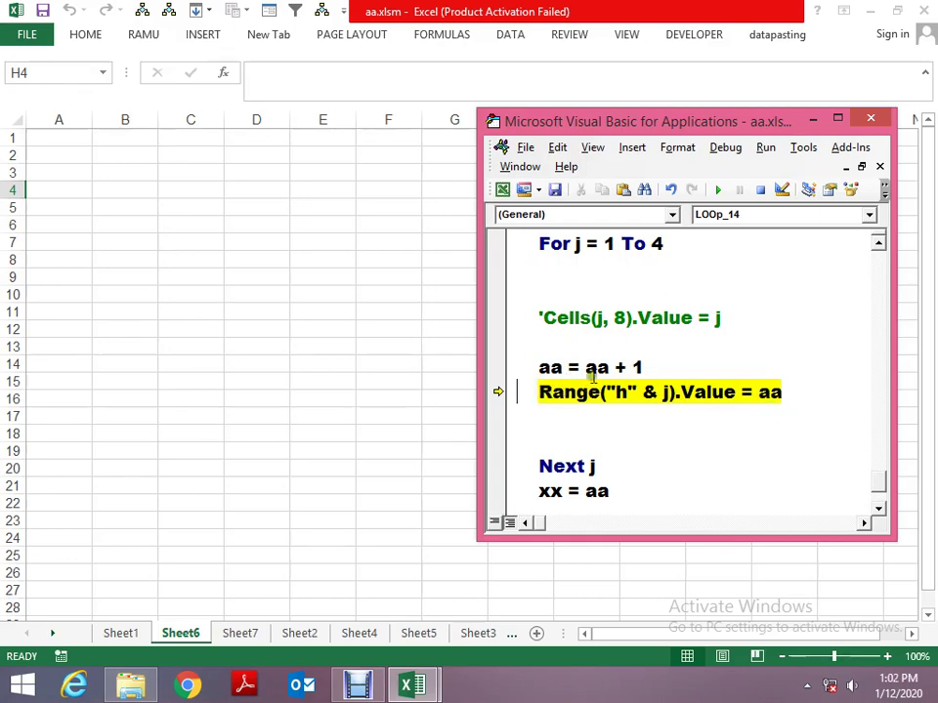
pyautogui.press('F8')
pyautogui.press('F8')
pyautogui.moveTo(698, 125); pyautogui.dragTo(749, 201)
pyautogui.press('F8')
pyautogui.press('F8')
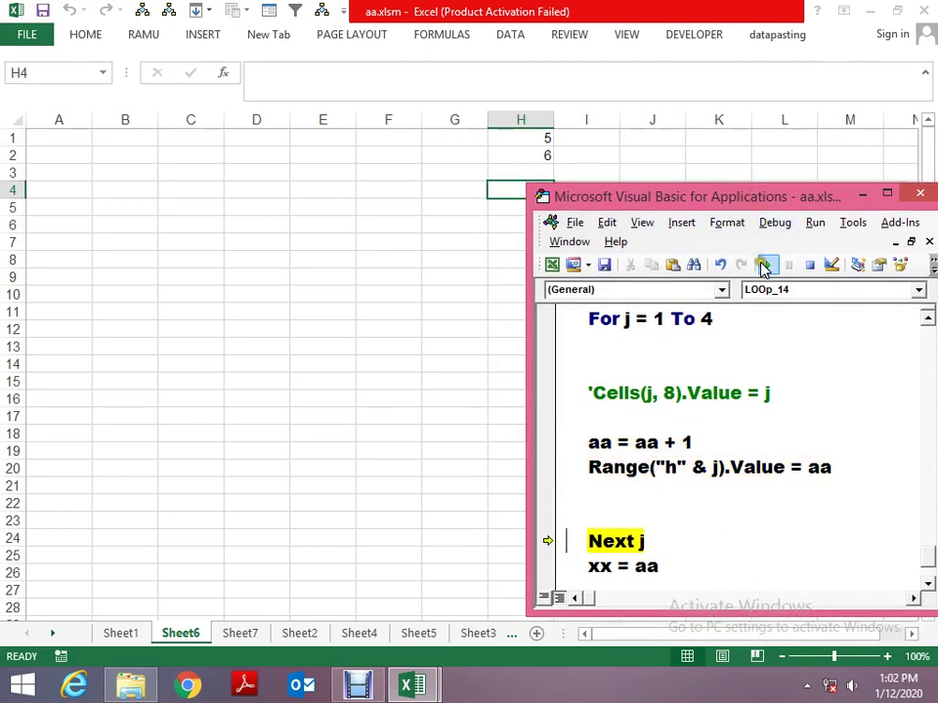
pyautogui.press('F8')
pyautogui.press('F8')
pyautogui.press('F8')
pyautogui.press('F8')
pyautogui.press('F8')
pyautogui.press('F8')
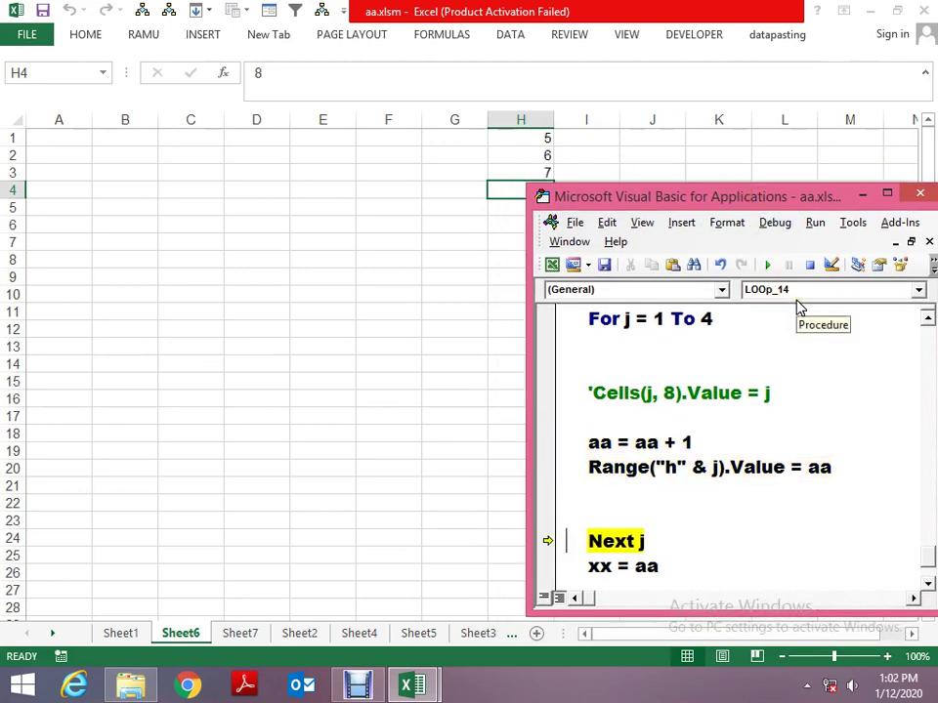
pyautogui.press('F8')
pyautogui.press('F8')
pyautogui.press('F8')
pyautogui.press('F8')
pyautogui.press('F8')
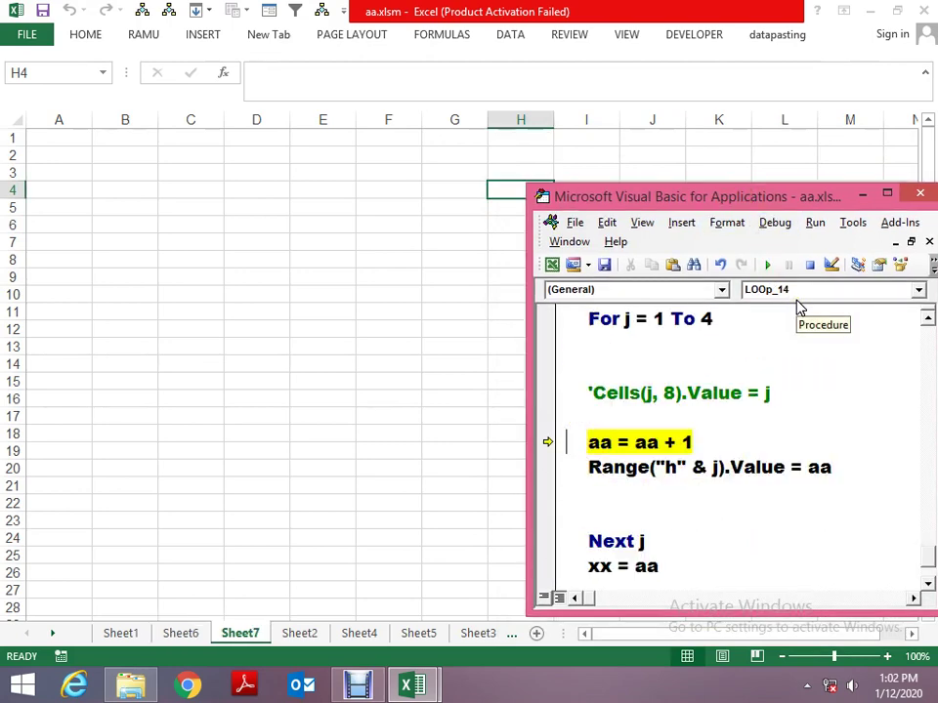
pyautogui.press('F8')
pyautogui.press('F8')
pyautogui.press('F8')
pyautogui.press('F8')
pyautogui.press('F8')
pyautogui.press('F8')
# Run the macro to completion and check each sheet's H1:H4, ending with 25–28 on Sheet3.
pyautogui.press('F5')
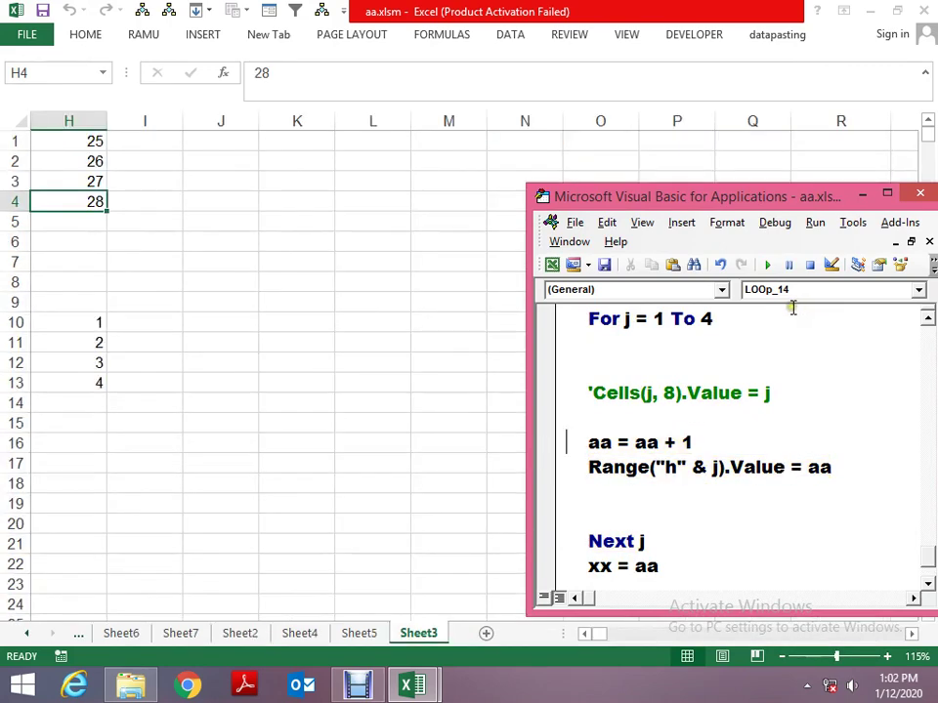
pyautogui.hotkey('alt', 'F11')
pyautogui.hotkey('ctrl', 'pageup')
pyautogui.hotkey('ctrl', 'pageup')
pyautogui.hotkey('ctrl', 'pageup')
pyautogui.hotkey('ctrl', 'pageup')
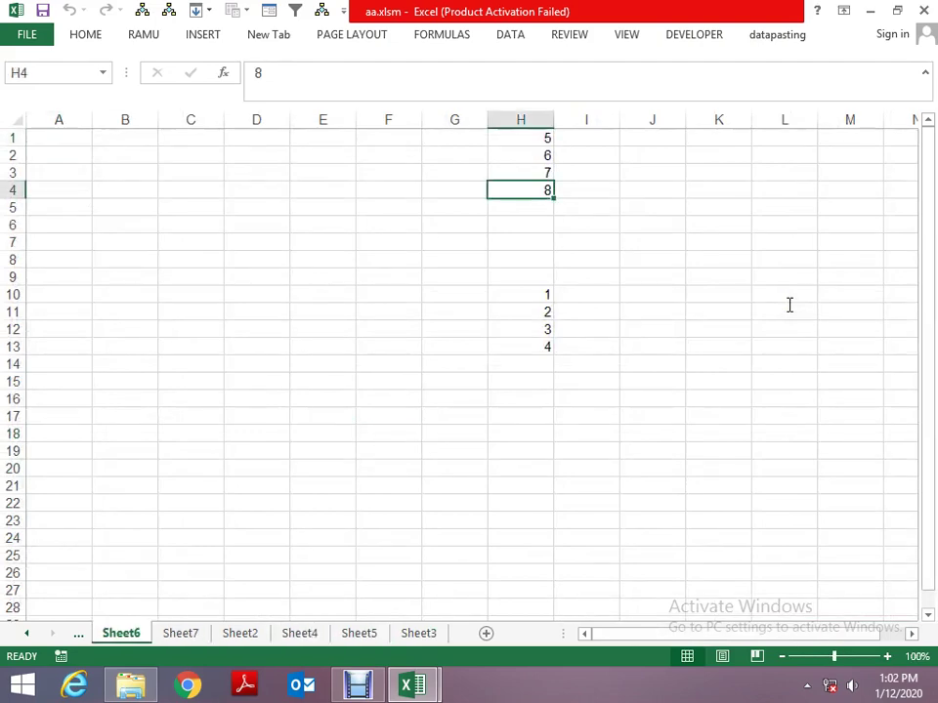
pyautogui.hotkey('ctrl', 'pageup')
pyautogui.hotkey('ctrl', 'pagedown')
pyautogui.hotkey('ctrl', 'pagedown')
pyautogui.hotkey('ctrl', 'pagedown')
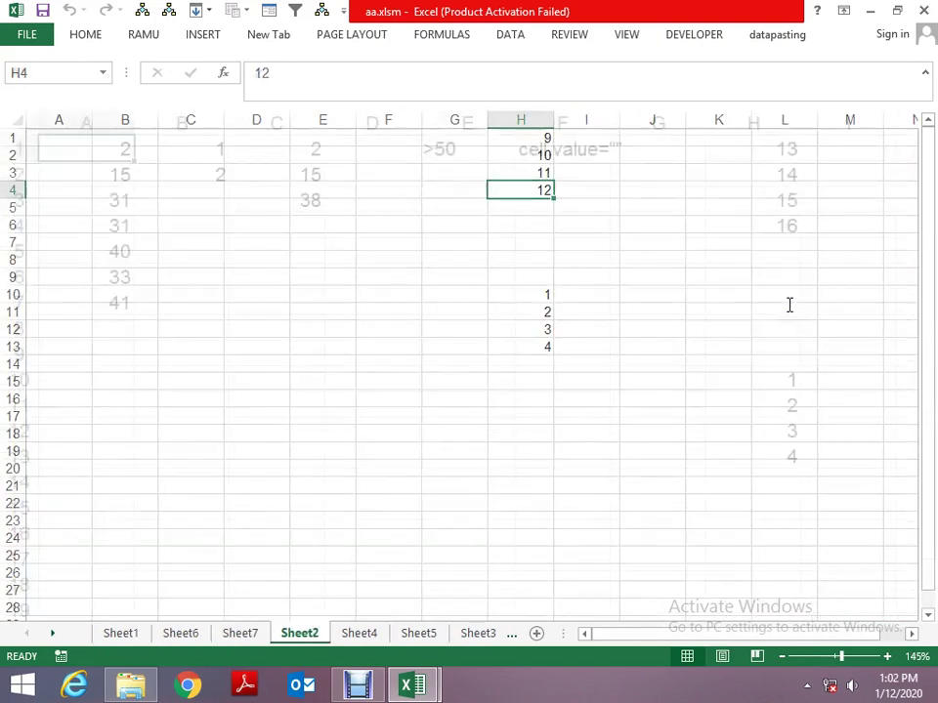
pyautogui.hotkey('ctrl', 'pagedown')
pyautogui.hotkey('ctrl', 'pagedown')
pyautogui.hotkey('ctrl', 'pagedown')
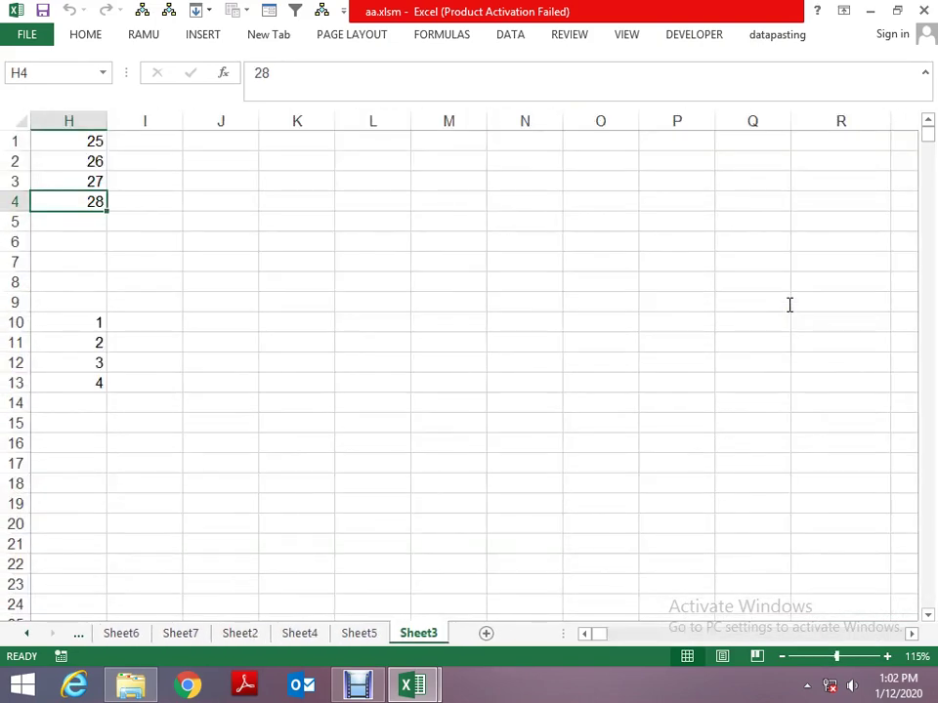
pyautogui.hotkey('alt', 'F11')
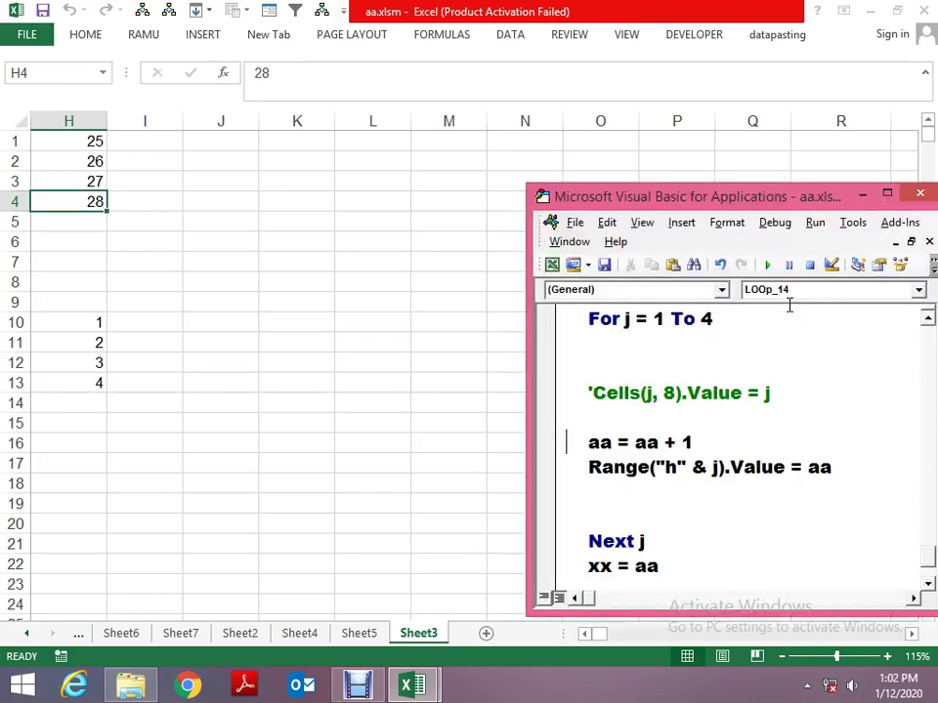
# Maximize the VBA editor and delete the xx = aa line between Next j and Next i.
pyautogui.hotkey('alt', 'space')
pyautogui.press('x')
pyautogui.press('Up')
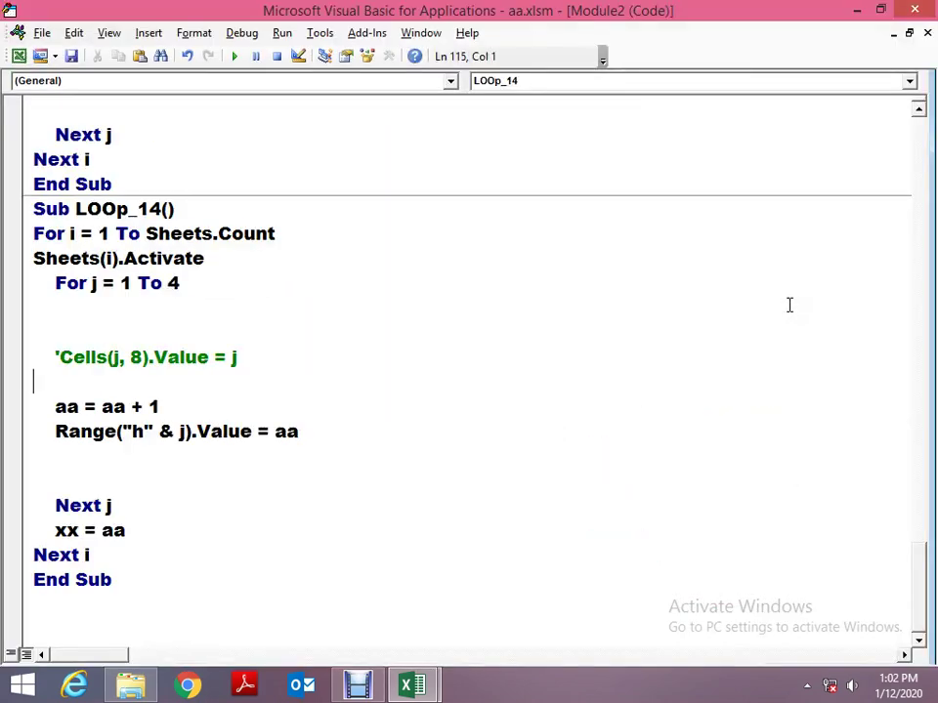
pyautogui.press('Down')
pyautogui.press('Down')
pyautogui.press('Down')
pyautogui.press('Down')
pyautogui.press('Down')
pyautogui.hotkey('shift', 'End')
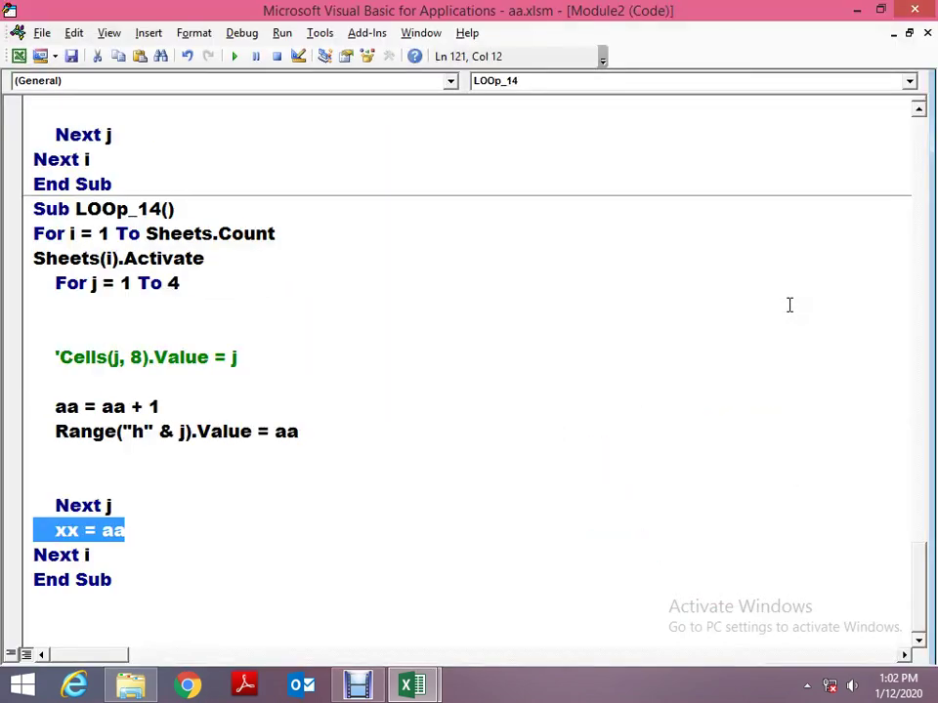
pyautogui.press('Delete')
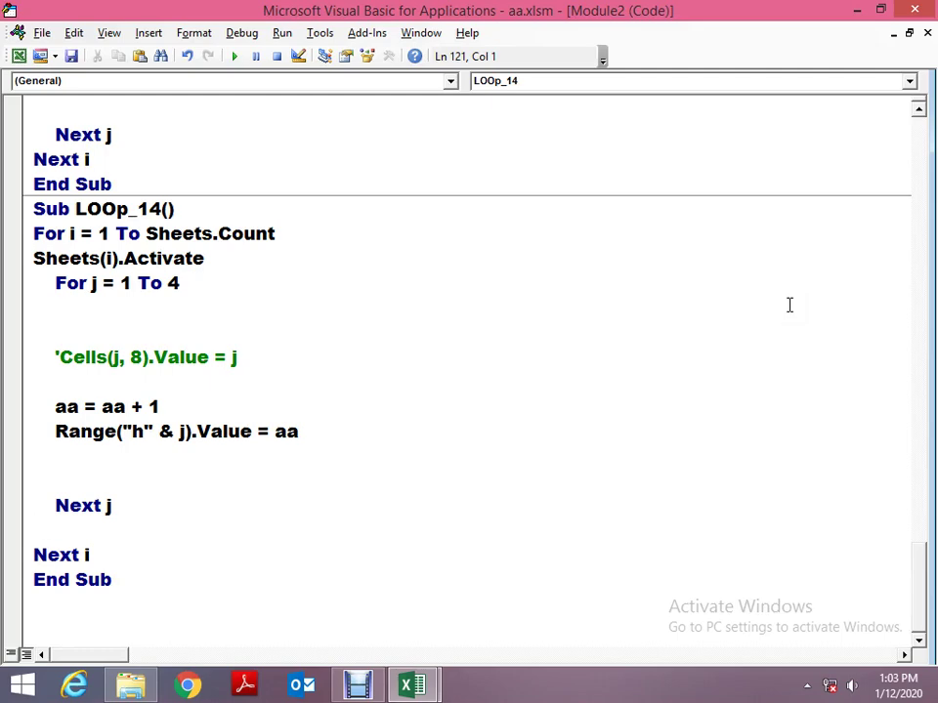
# Replace aa with "" after Value = on the Range line.
pyautogui.press('Up')
pyautogui.press('Up')
pyautogui.press('Up')
pyautogui.press('Up')
pyautogui.press('Up')
pyautogui.press('Up')
pyautogui.press('Up')
pyautogui.hotkey('alt', 'F11')
pyautogui.hotkey('alt', 'F11')
pyautogui.press('Down')
pyautogui.press('Down')
pyautogui.press('Down')
pyautogui.press('Down')
pyautogui.press('End')
pyautogui.press('BackSpace')
pyautogui.press('BackSpace')
pyautogui.write('""')
pyautogui.hotkey('alt', 'F11')
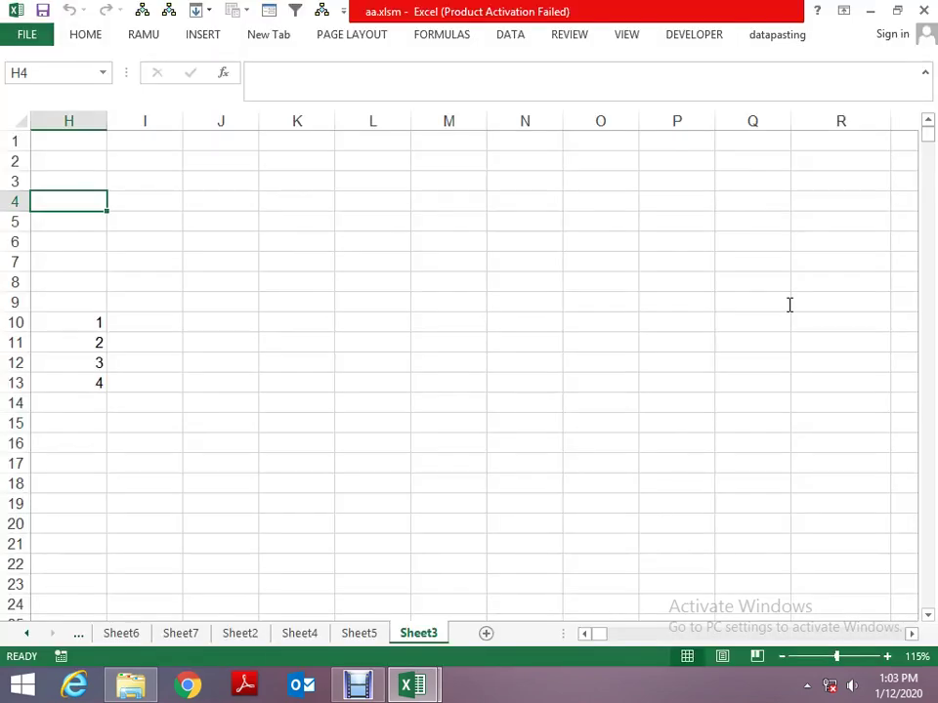
# Check the other sheets' column H, then return to the macro code.
pyautogui.hotkey('ctrl', 'pageup')
pyautogui.hotkey('ctrl', 'pageup')
pyautogui.hotkey('ctrl', 'pageup')
pyautogui.hotkey('ctrl', 'pagedown')
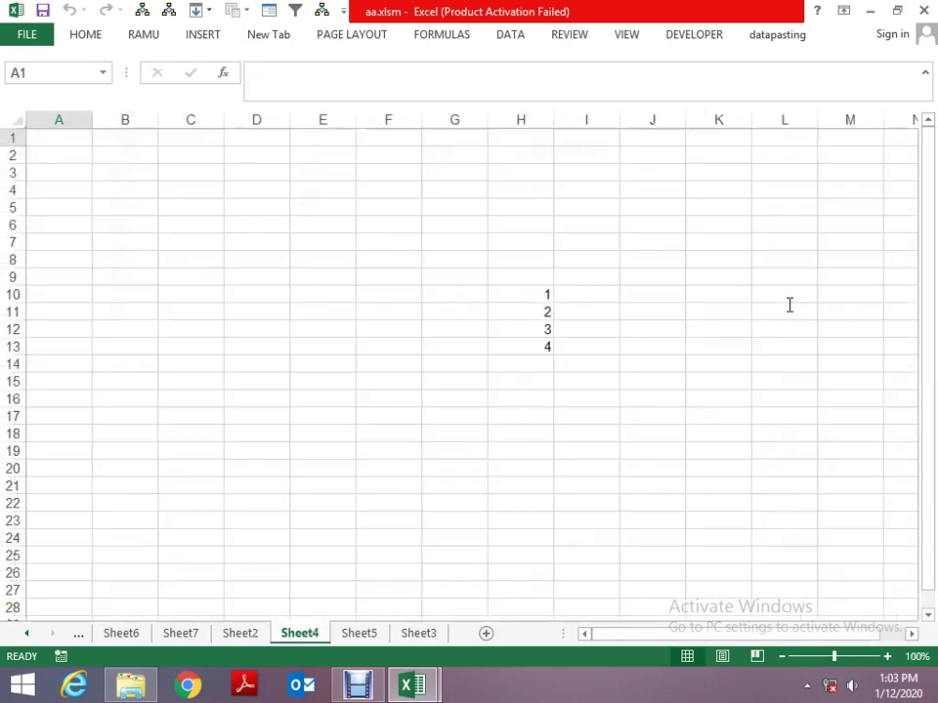
pyautogui.hotkey('ctrl', 'pagedown')
pyautogui.hotkey('ctrl', 'Up')
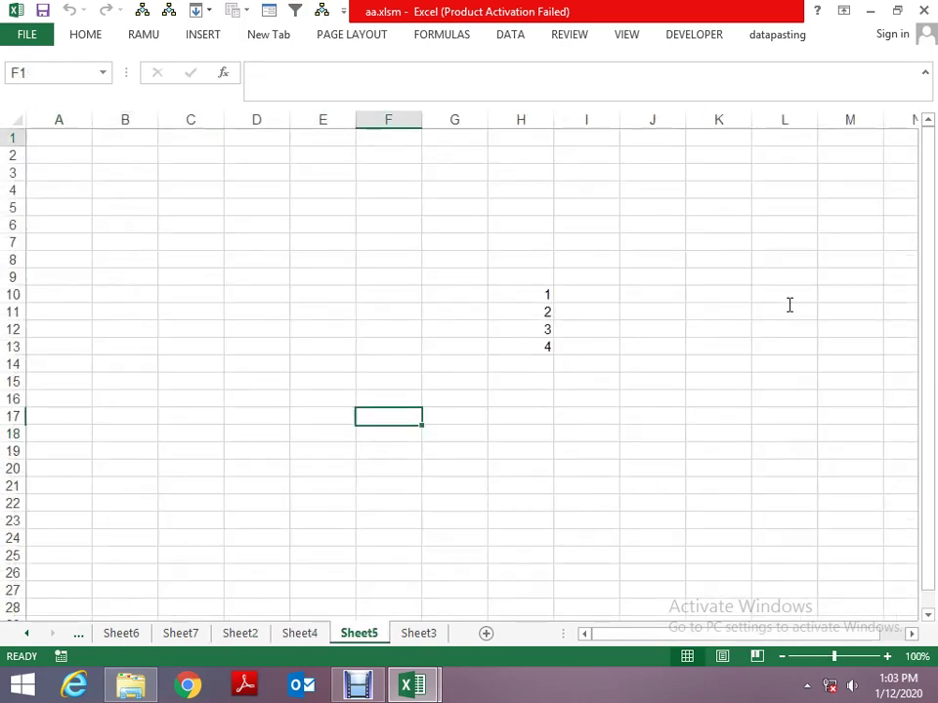
pyautogui.hotkey('alt', 'Tab')
pyautogui.press('Up')
pyautogui.press('Up')
pyautogui.press('Up')
pyautogui.press('Up')
pyautogui.press('Up')
pyautogui.press('Up')
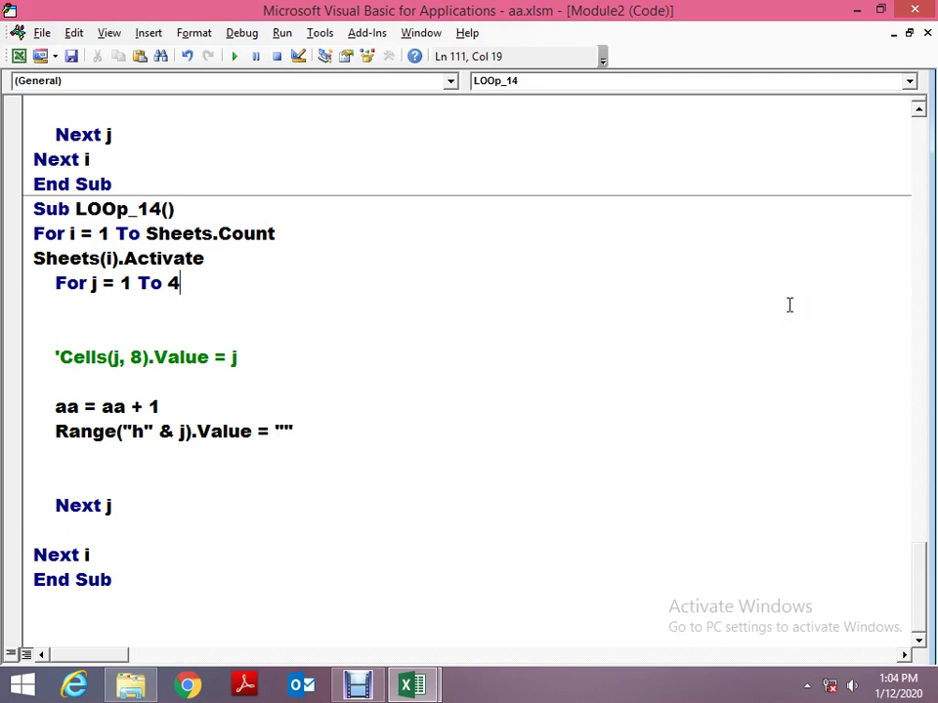
# Step LOOp_14 with F8 so H1:H4 are cleared, then select the empty quotes after Value =.
pyautogui.press('F8')
pyautogui.press('F8')
pyautogui.press('F8')
pyautogui.press('F8')
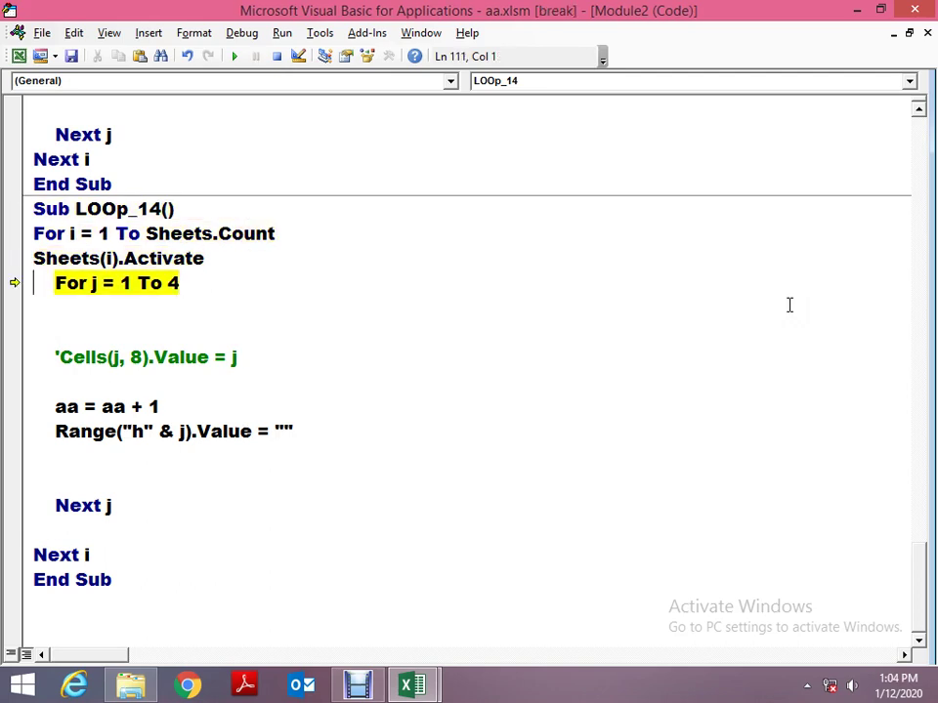
pyautogui.press('super+Down')
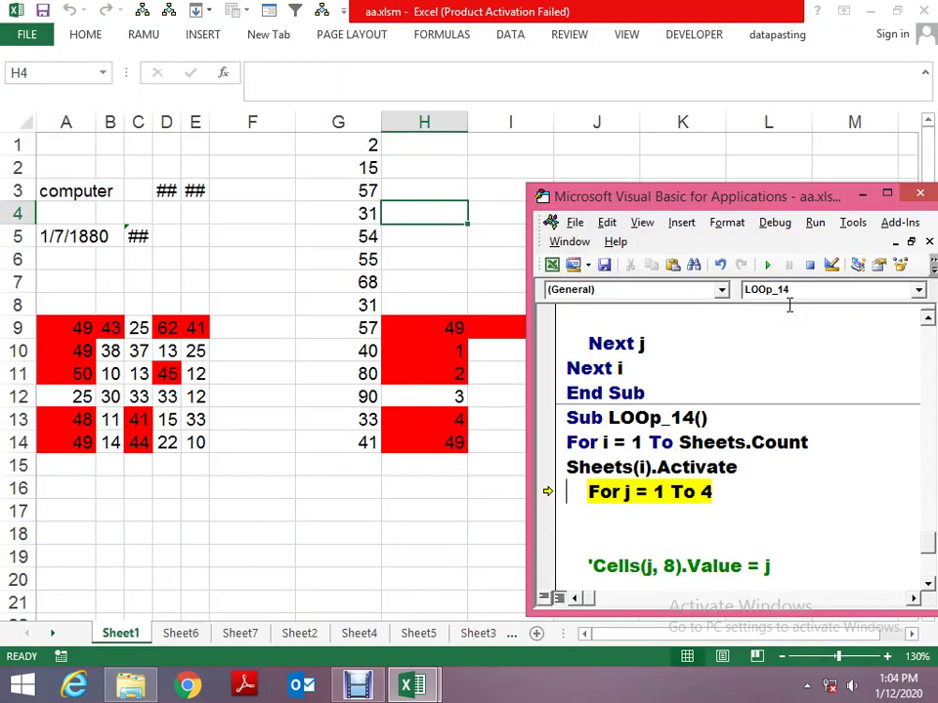
pyautogui.press('F8')
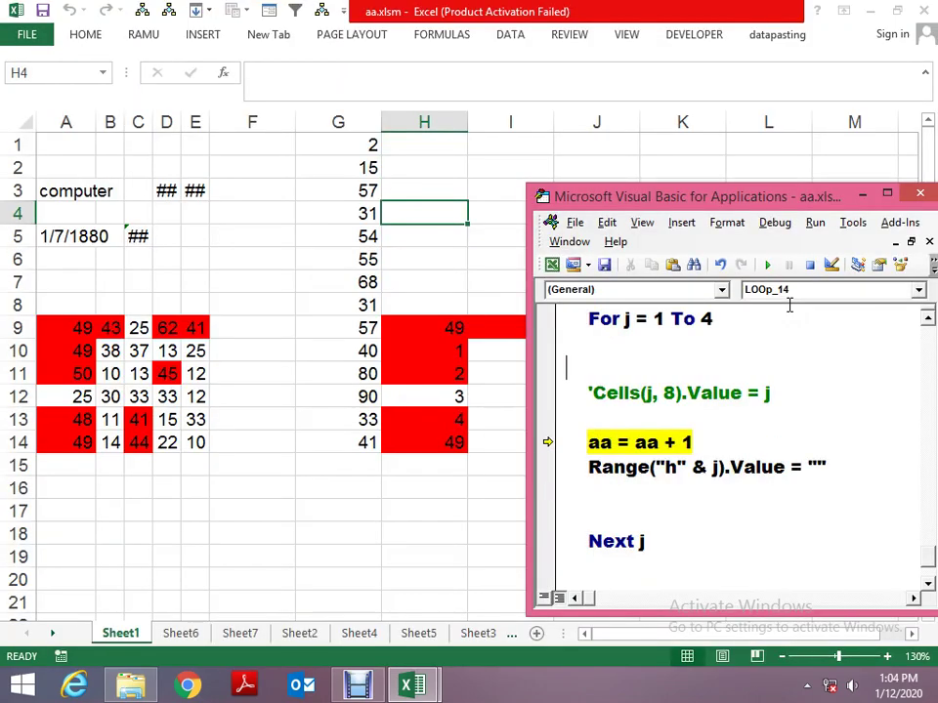
pyautogui.press('Down')
pyautogui.press('Down')
pyautogui.press('Down')
pyautogui.press('Right')
pyautogui.press('Right')
pyautogui.press('Right')
pyautogui.press('Right')
pyautogui.press('Right')
pyautogui.press('Right')
pyautogui.press('Right')
pyautogui.press('Right')
pyautogui.press('Right')
pyautogui.press('Right')
pyautogui.press('F8')
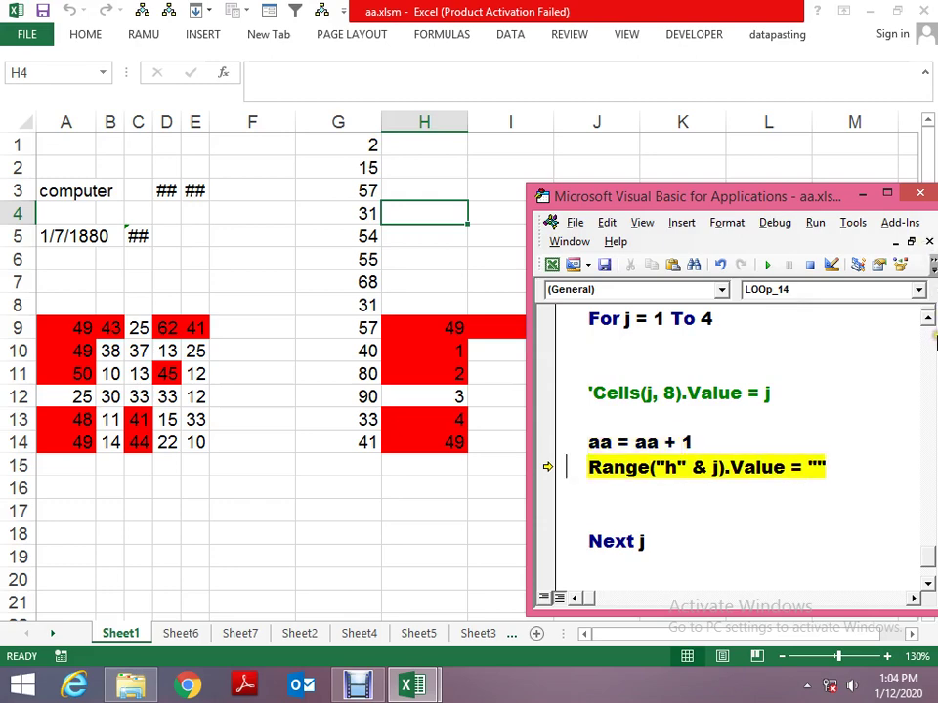
pyautogui.press('F8')
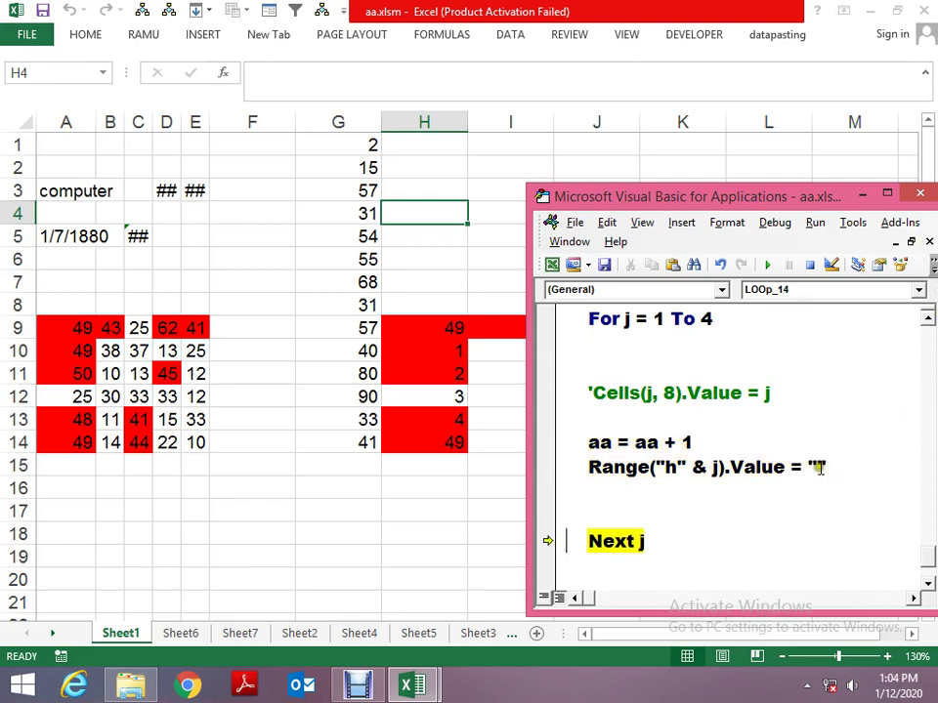
pyautogui.click(803, 467)
pyautogui.moveTo(804, 467); pyautogui.dragTo(854, 461)
# Restore aa on the Range line and enter 1 in Sheet1's cell H1.
pyautogui.write('aa')
pyautogui.hotkey('alt', 'F11')
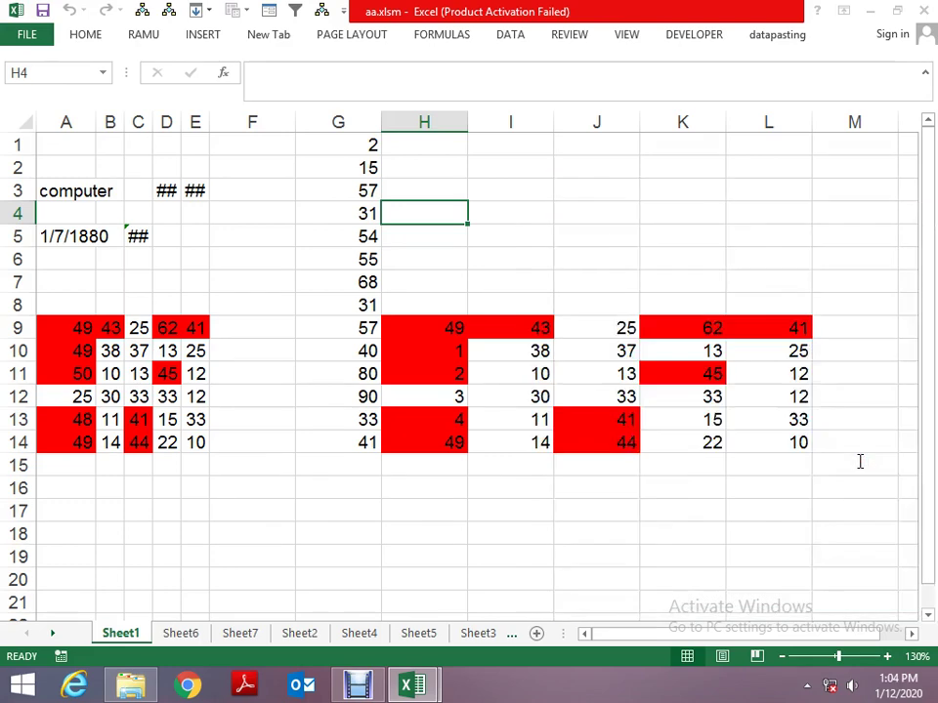
pyautogui.press('Up')
pyautogui.press('Up')
pyautogui.press('Up')
pyautogui.write('1')
pyautogui.press('Escape')
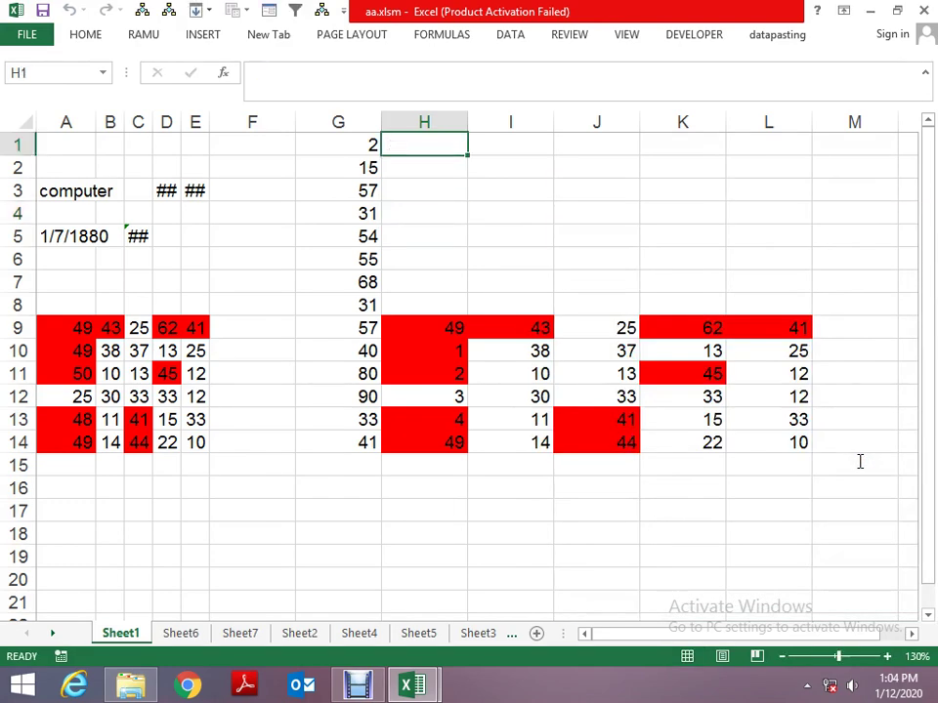
pyautogui.write('1')
pyautogui.press('Return')
# Step LOOp_14 through the inner loop on Sheet1, writing 2 into H2.
pyautogui.hotkey('alt', 'F11')
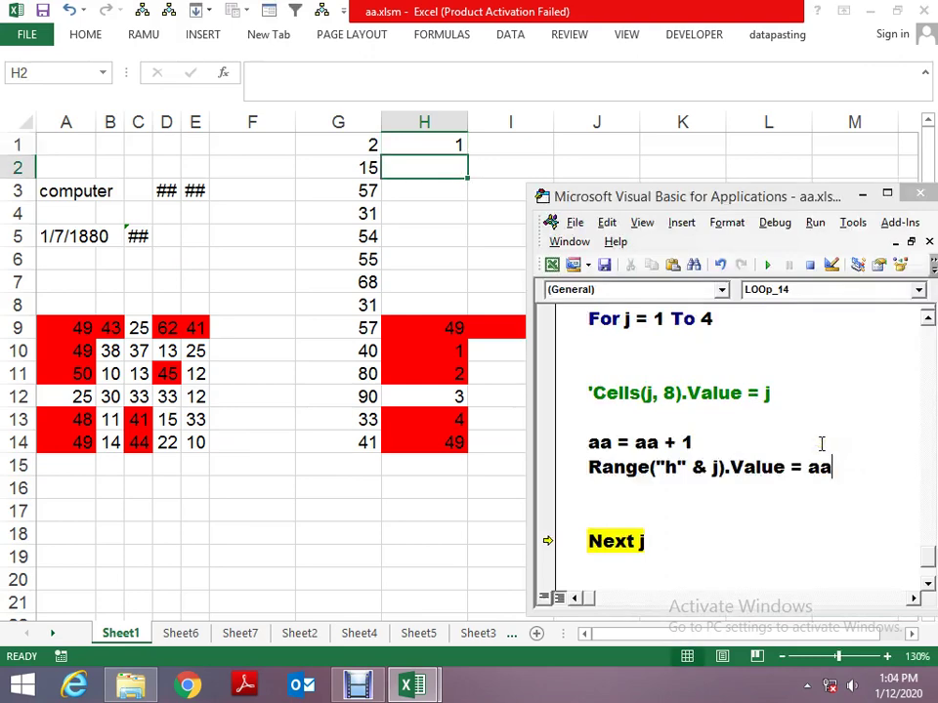
pyautogui.press('F8')
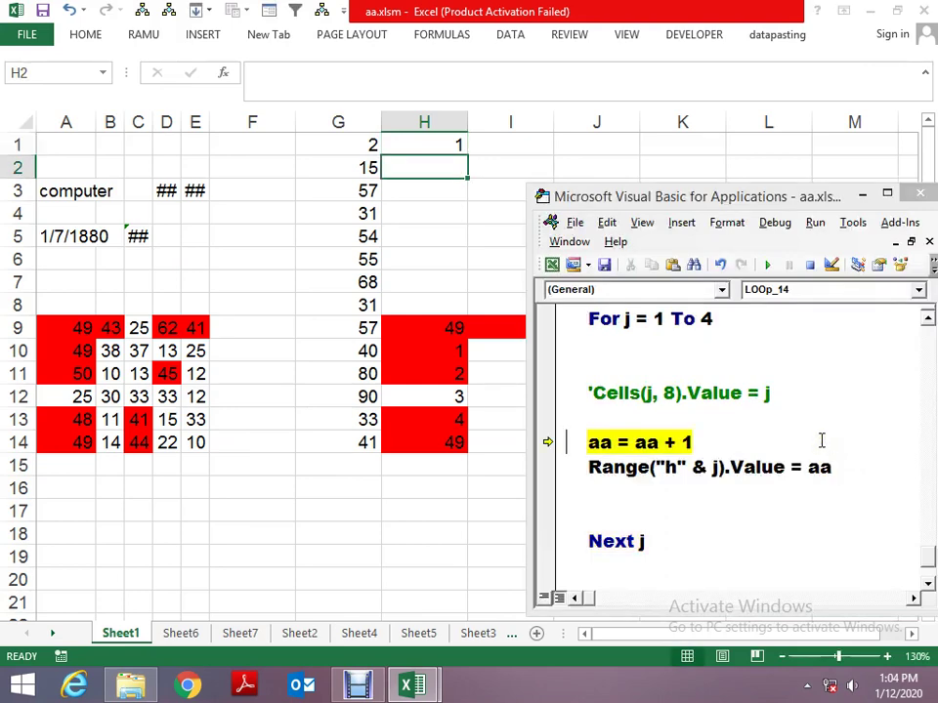
pyautogui.moveTo(656, 440)
pyautogui.press('F8')
pyautogui.press('F8')
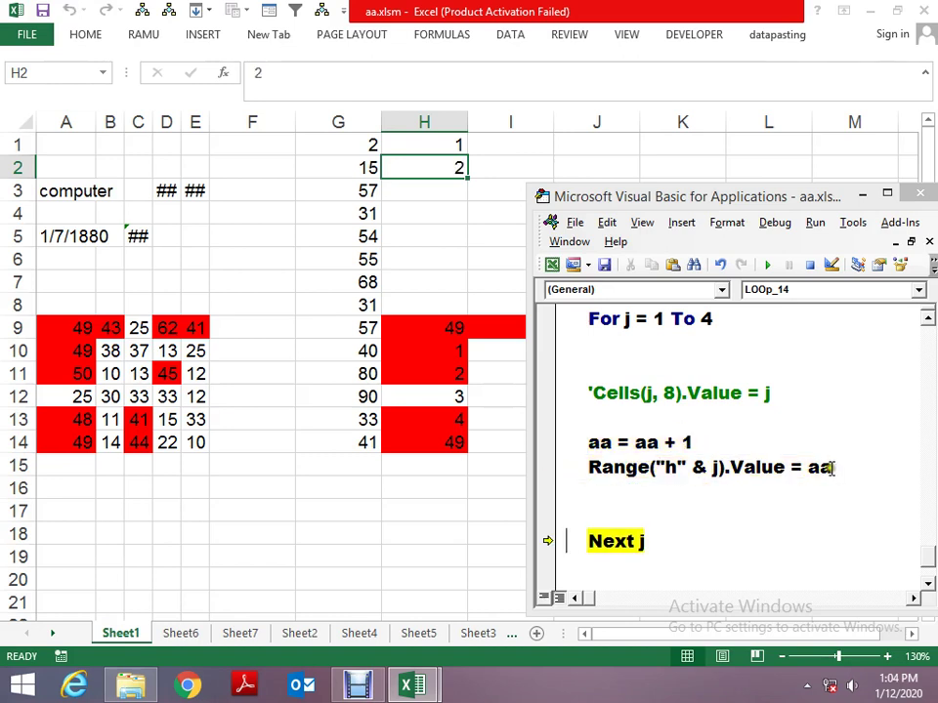
pyautogui.press('F8')
pyautogui.press('F8')
pyautogui.press('F8')
pyautogui.press('F8')
pyautogui.press('F8')
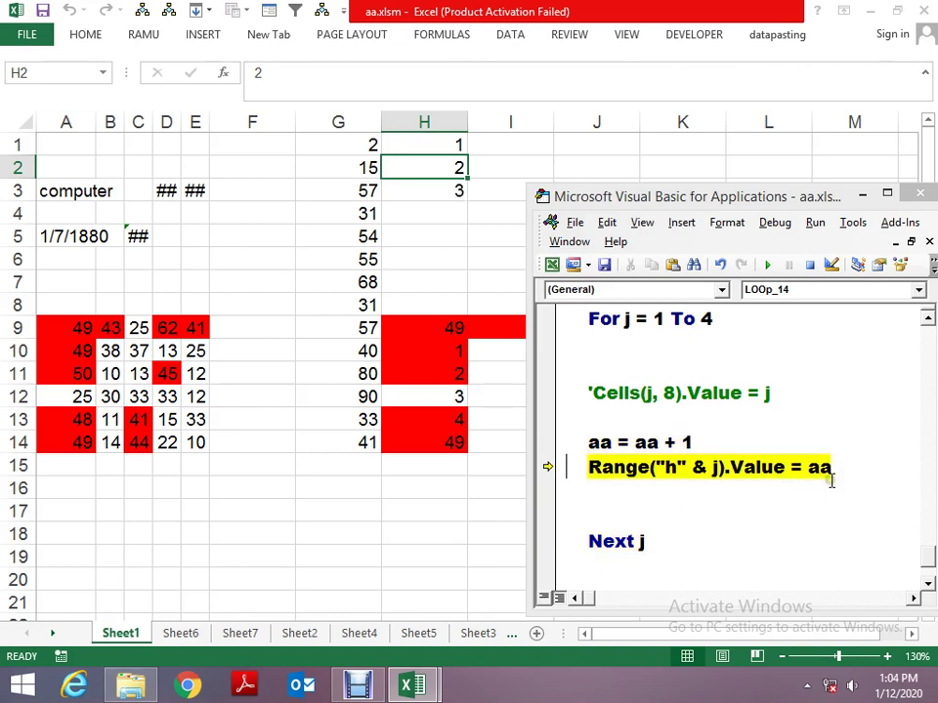
pyautogui.press('F8')
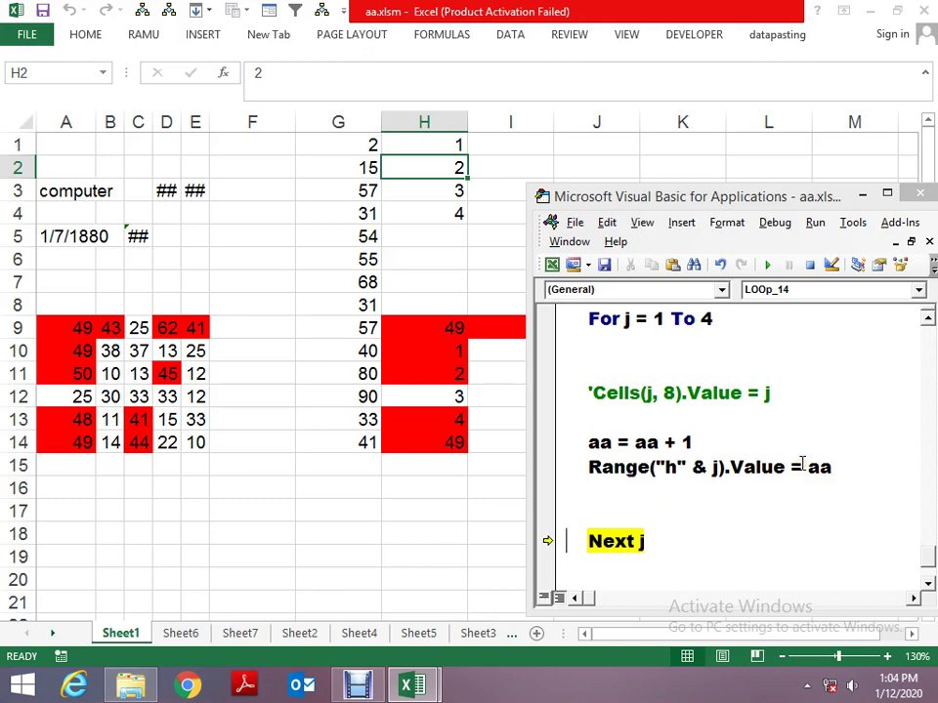
# Delete the blank lines around the commented Cells line, then step on to the next sheet's activation.
pyautogui.scroll(1, 690, 418)
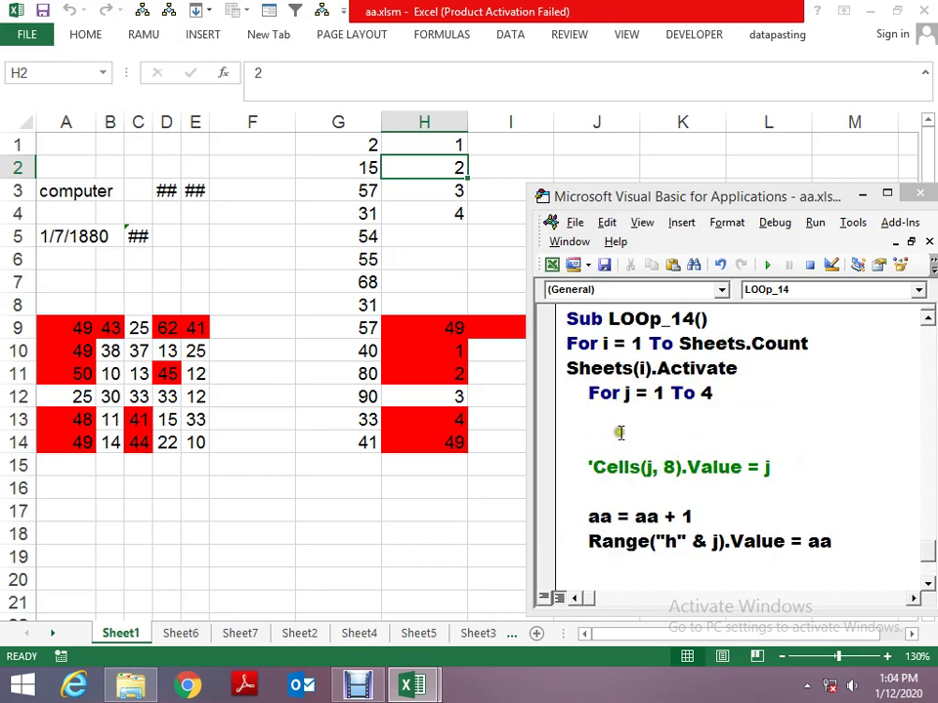
pyautogui.click(588, 438)
pyautogui.press('Delete')
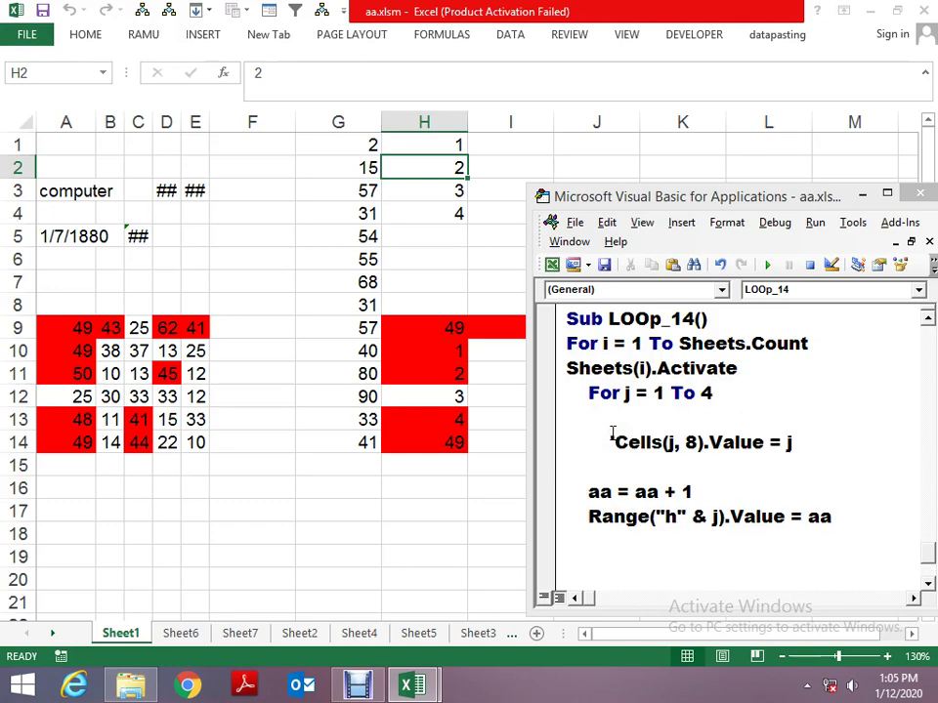
pyautogui.press('Return')
pyautogui.press('BackSpace')
pyautogui.press('Down')
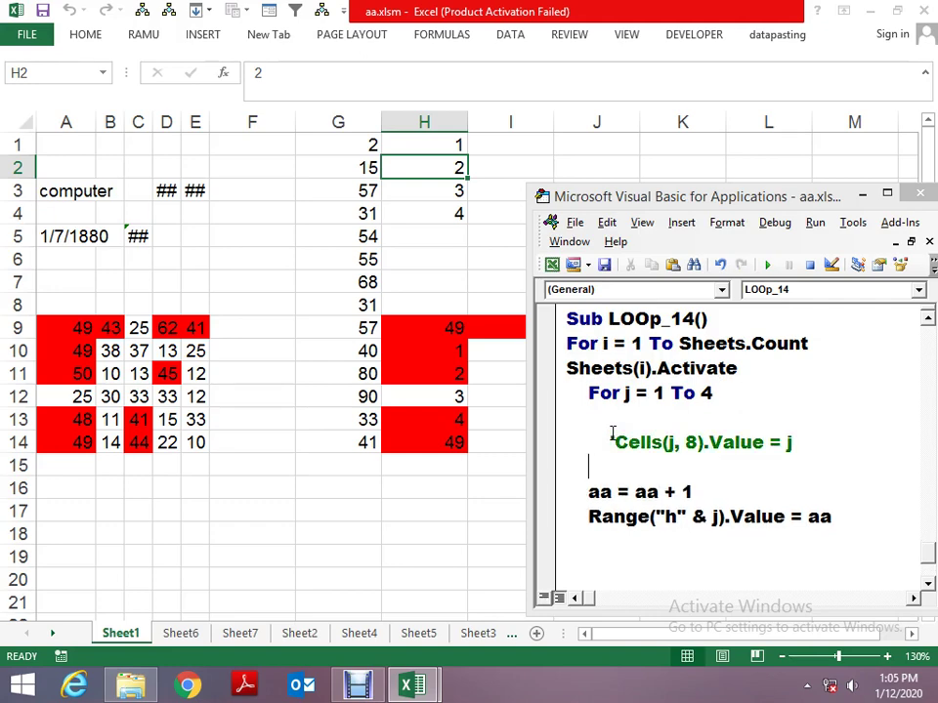
pyautogui.press('Delete')
pyautogui.press('F8')
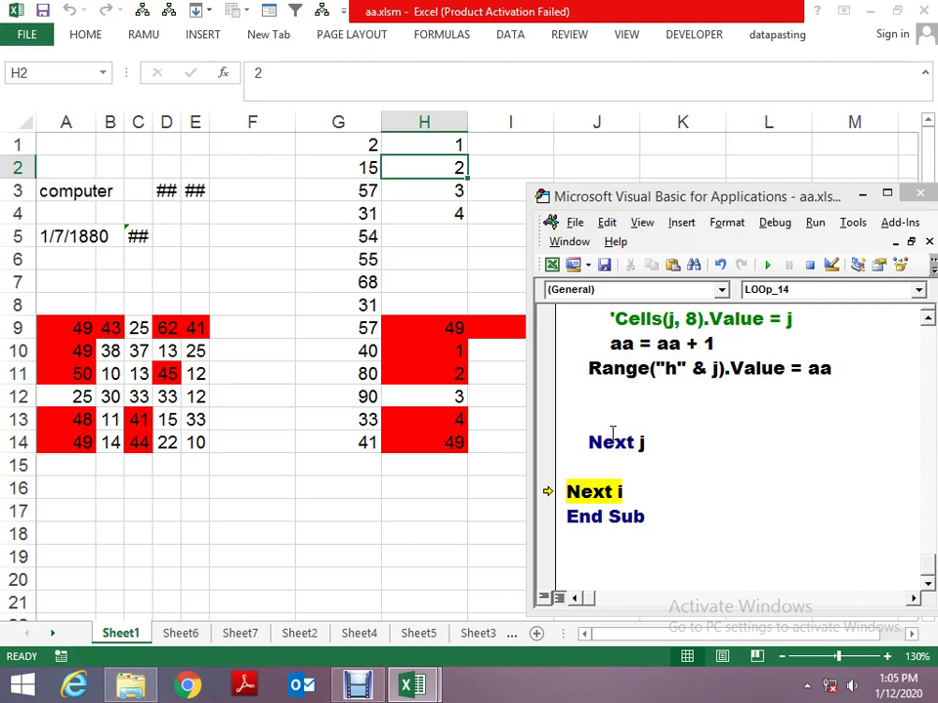
pyautogui.press('F8')
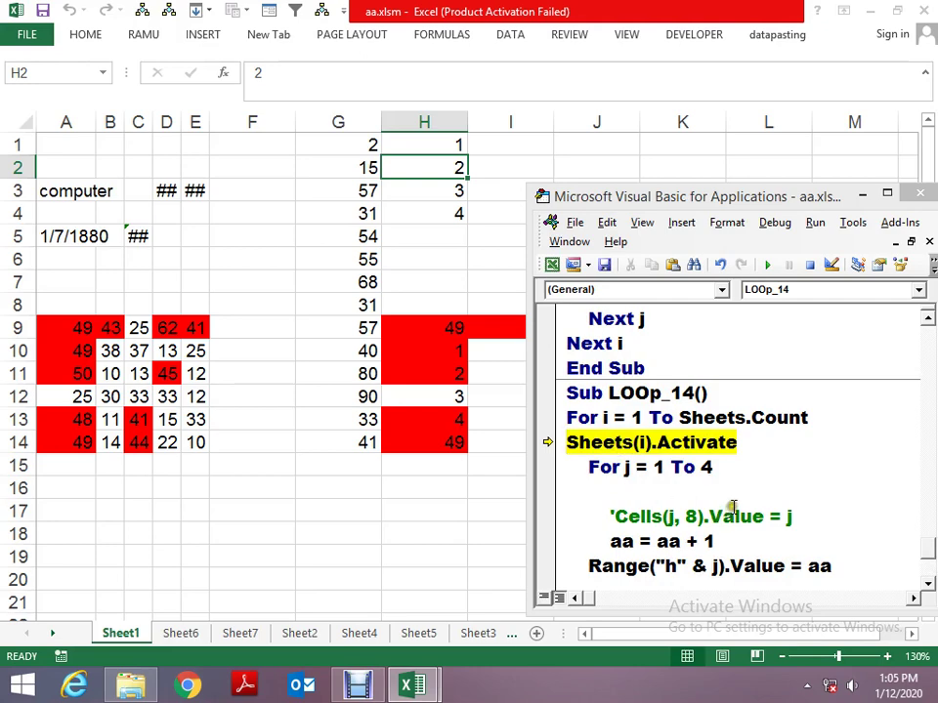
# Step LOOp_14 through Sheet6, filling H1:H4 up to 8, and continue onto Sheet7.
pyautogui.press('F8')
pyautogui.press('F8')
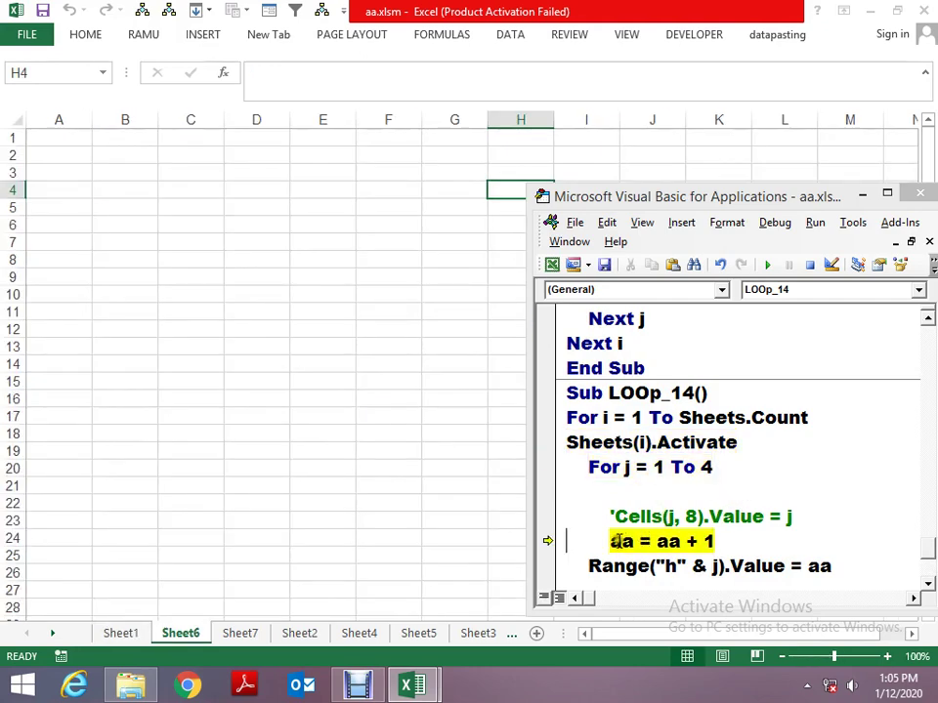
pyautogui.moveTo(617, 549)
pyautogui.press('F8')
pyautogui.press('F8')
pyautogui.press('F8')
pyautogui.press('F8')
pyautogui.press('F8')
pyautogui.press('F8')
pyautogui.press('F8')
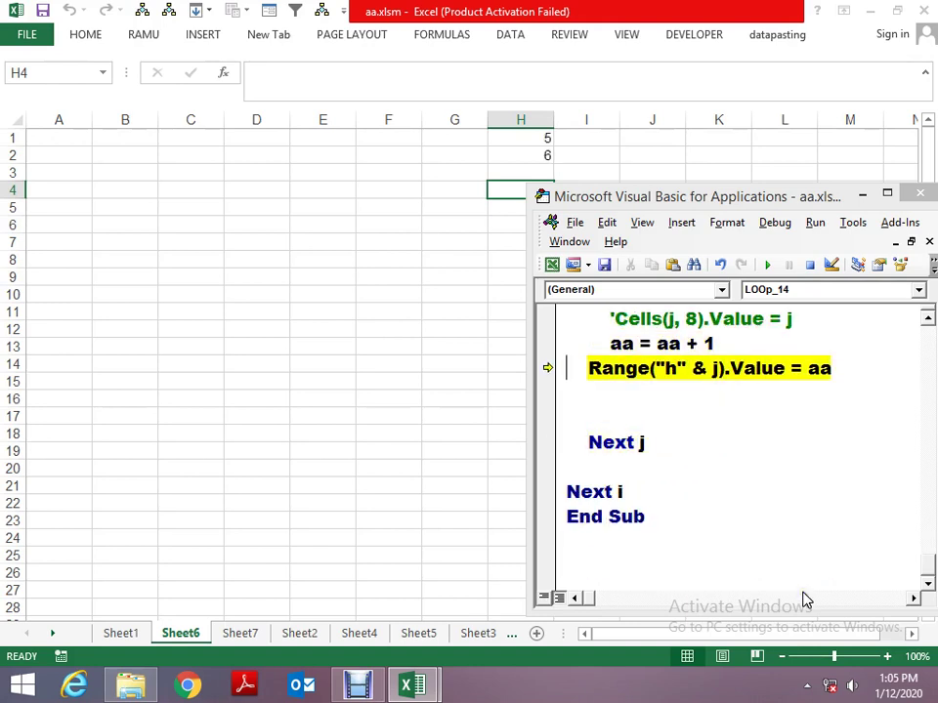
pyautogui.press('F8')
pyautogui.moveTo(764, 196); pyautogui.dragTo(757, 216)
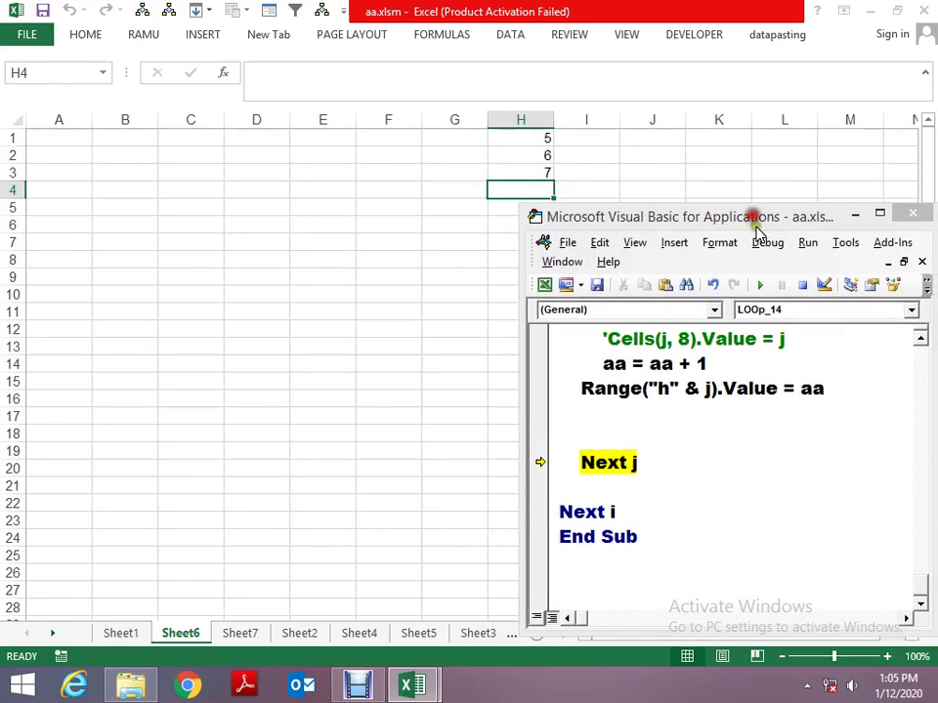
pyautogui.press('F8')
pyautogui.press('F8')
pyautogui.press('F8')
pyautogui.press('F8')
pyautogui.press('F8')
pyautogui.press('F8')
pyautogui.press('F8')
pyautogui.press('F8')
pyautogui.press('F8')
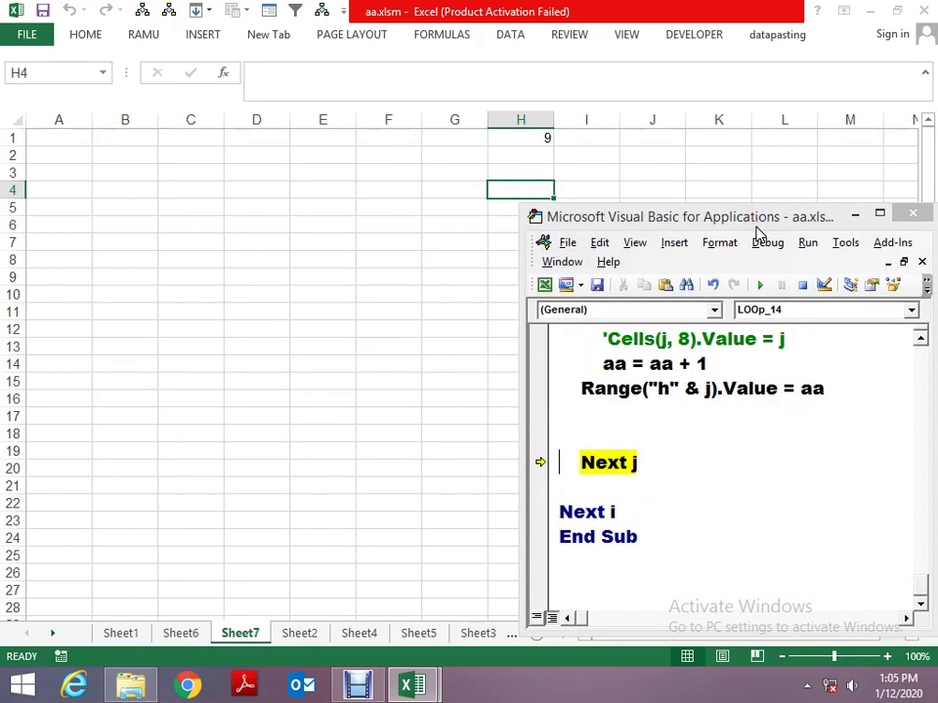
pyautogui.press('F8')
pyautogui.press('F8')
pyautogui.press('F8')
pyautogui.press('F8')
pyautogui.press('F8')
pyautogui.press('F8')
pyautogui.press('F8')
pyautogui.press('F8')
pyautogui.press('F8')
pyautogui.press('F8')
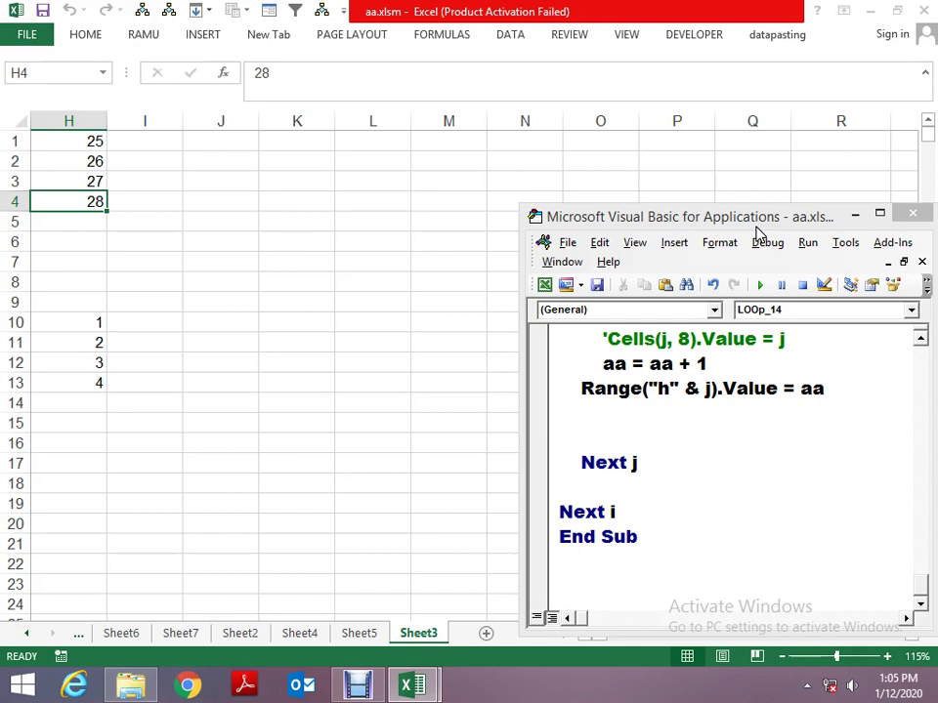
# Maximize the editor, delete the blank lines under For j and before Next j, then restore the window.
pyautogui.doubleClick(757, 219)
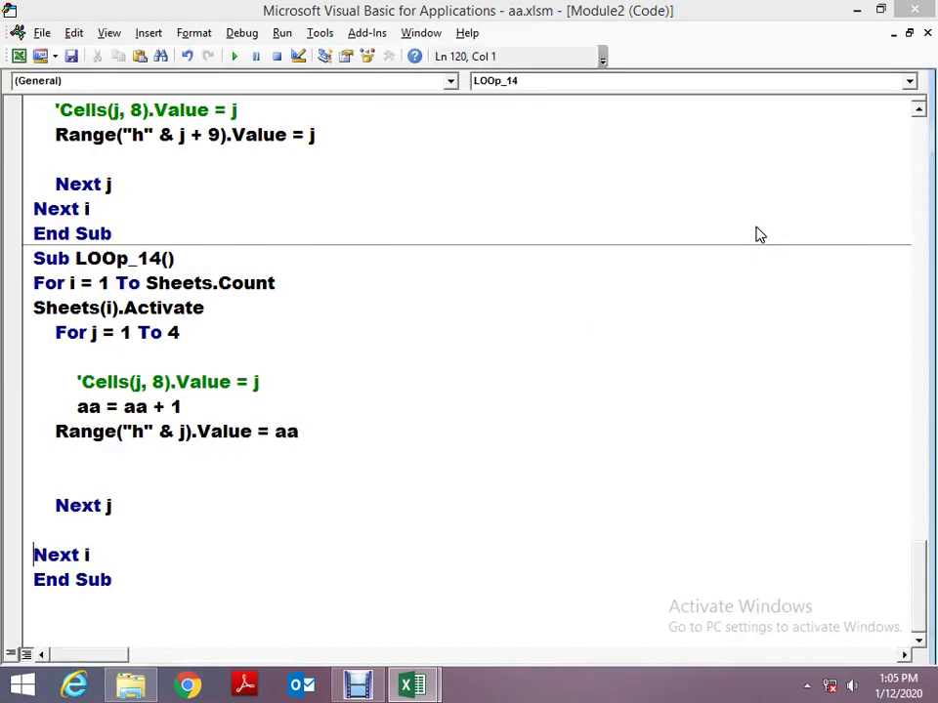
pyautogui.press('Up')
pyautogui.press('Up')
pyautogui.press('Up')
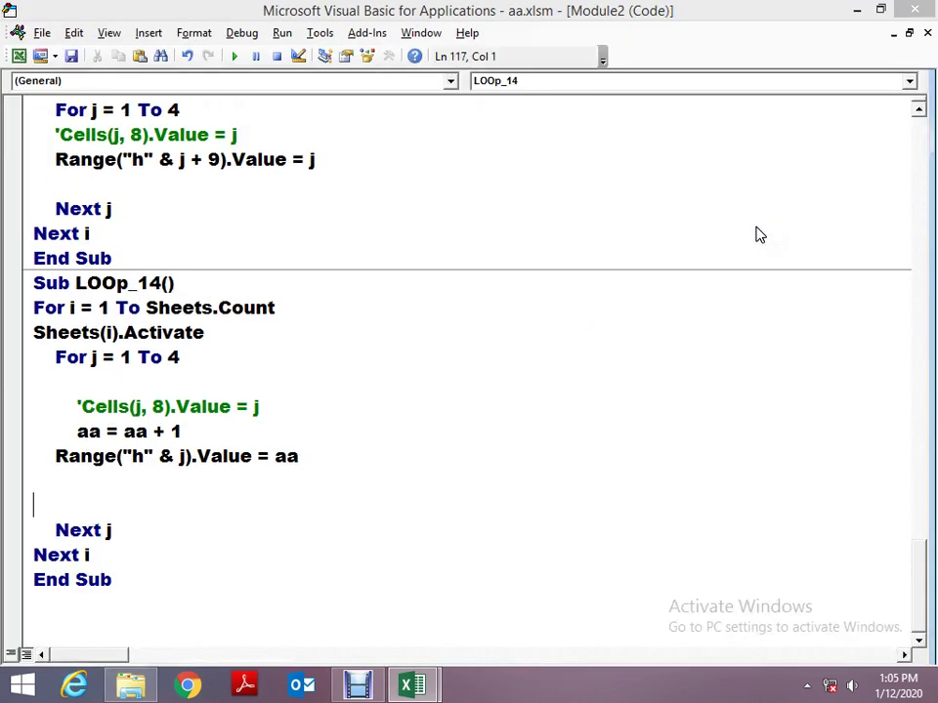
pyautogui.press('Up')
pyautogui.press('Left')
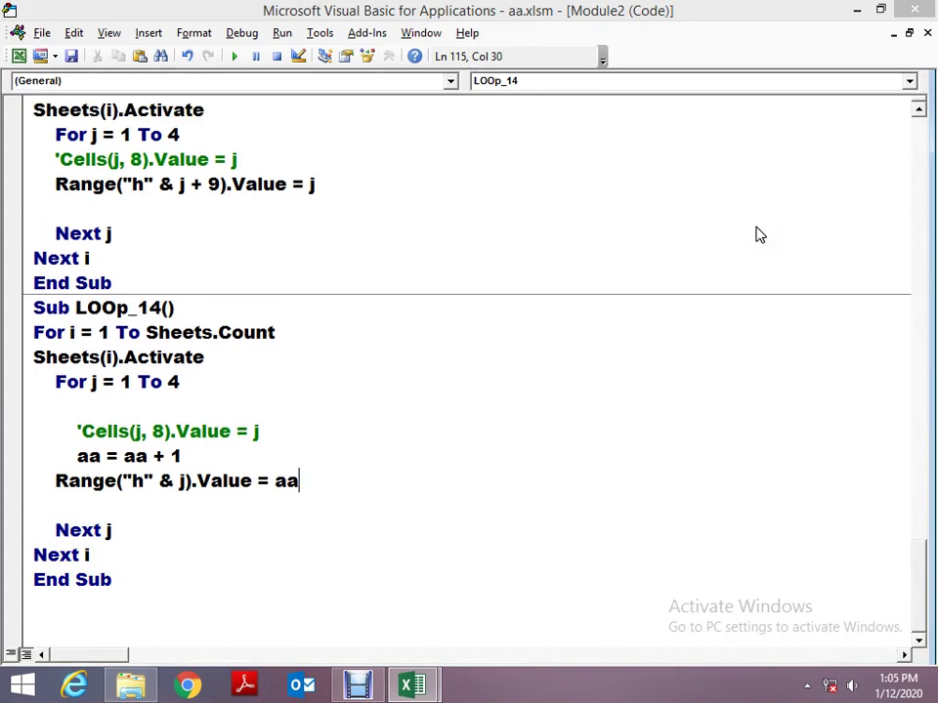
pyautogui.press('Down')
pyautogui.press('Delete')
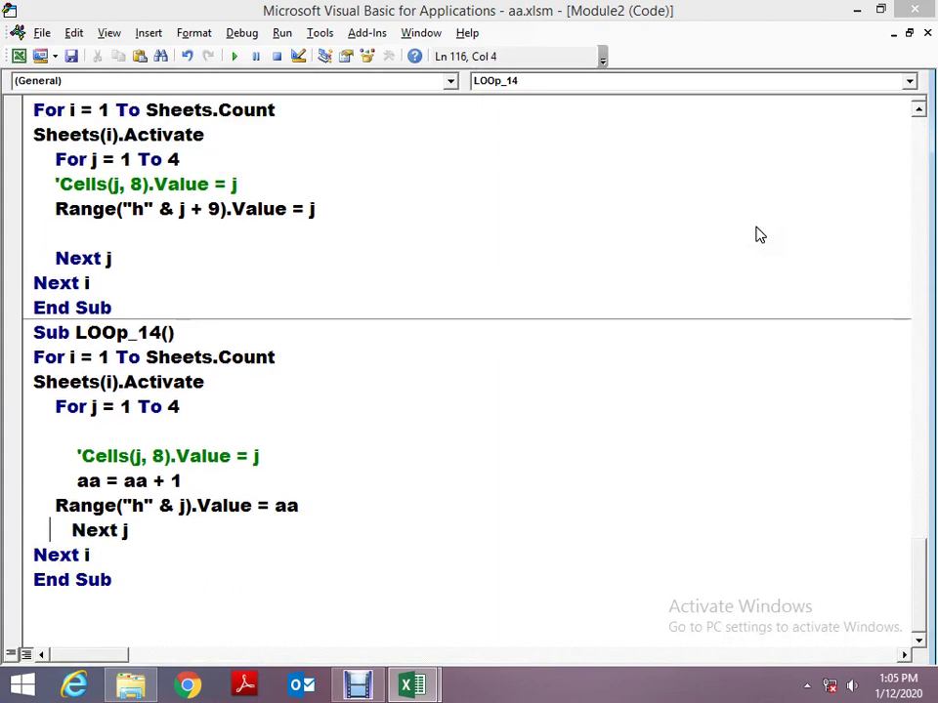
pyautogui.press('Up')
pyautogui.press('Up')
pyautogui.press('Up')
pyautogui.press('Up')
pyautogui.press('Delete')
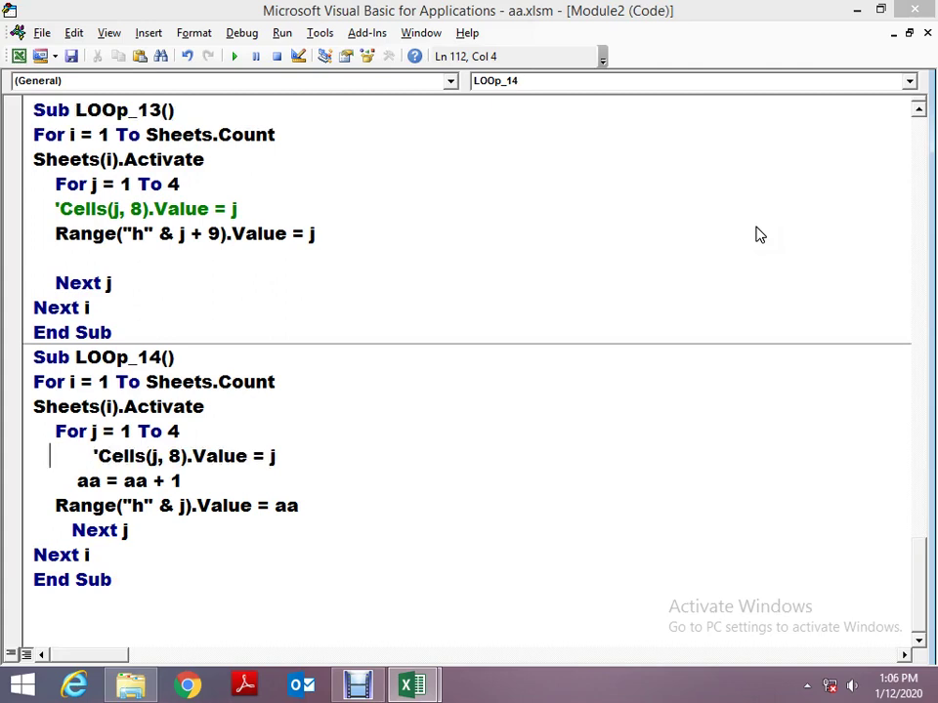
pyautogui.press('Down')
pyautogui.press('Down')
pyautogui.press('Down')
pyautogui.press('Down')
pyautogui.press('Down')
pyautogui.press('Down')
pyautogui.hotkey('alt', 'space')
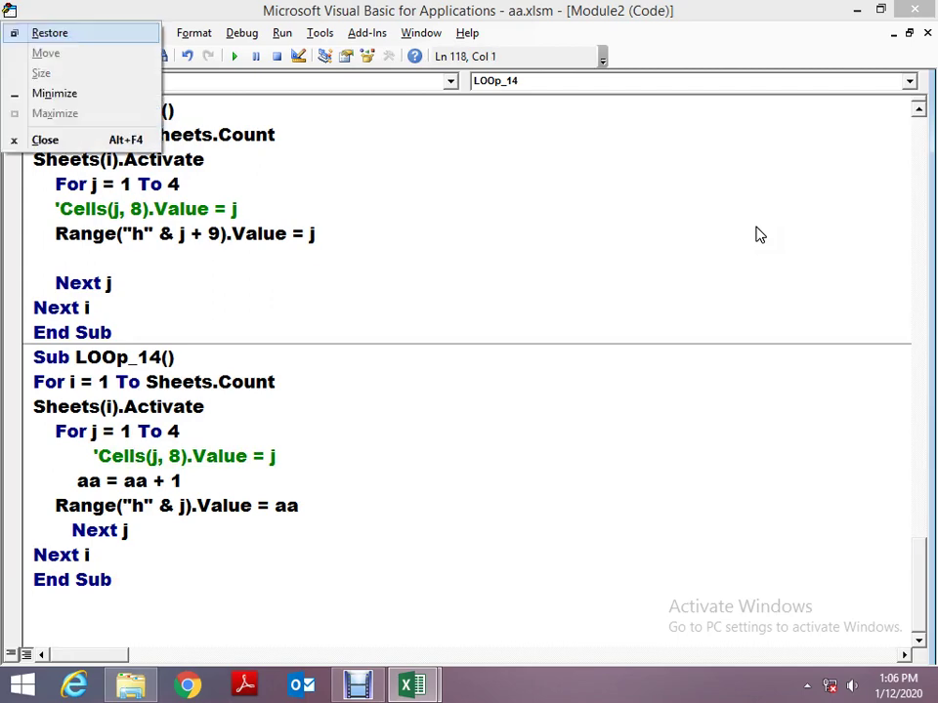
pyautogui.press('Return')
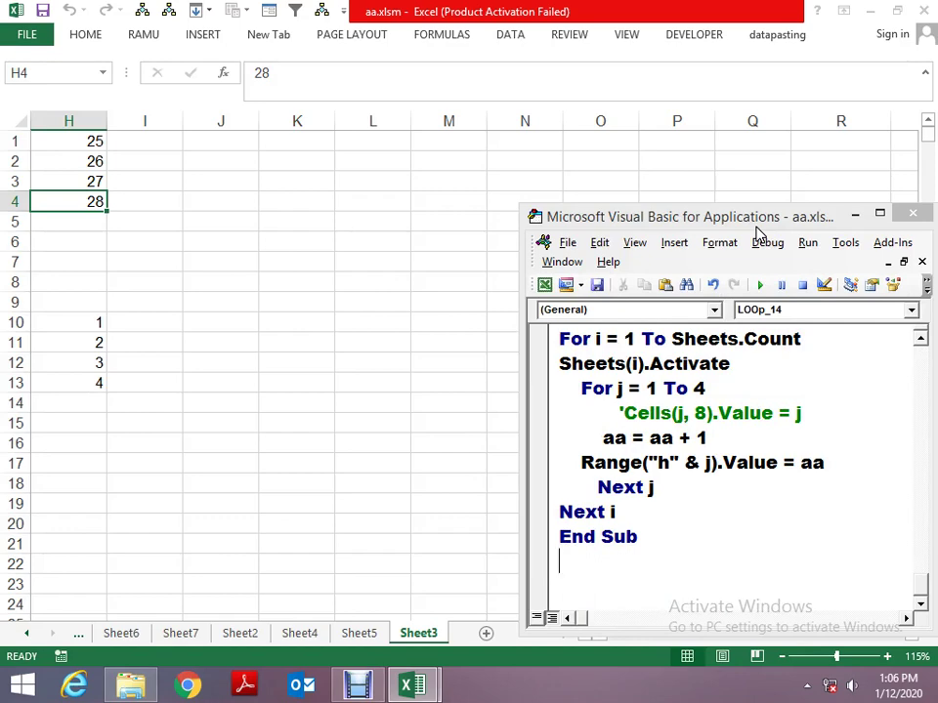
# Create Sub LOOP_do_while with its End Sub and blank lines inside.
pyautogui.write('s')
pyautogui.write('ub LOOP_')
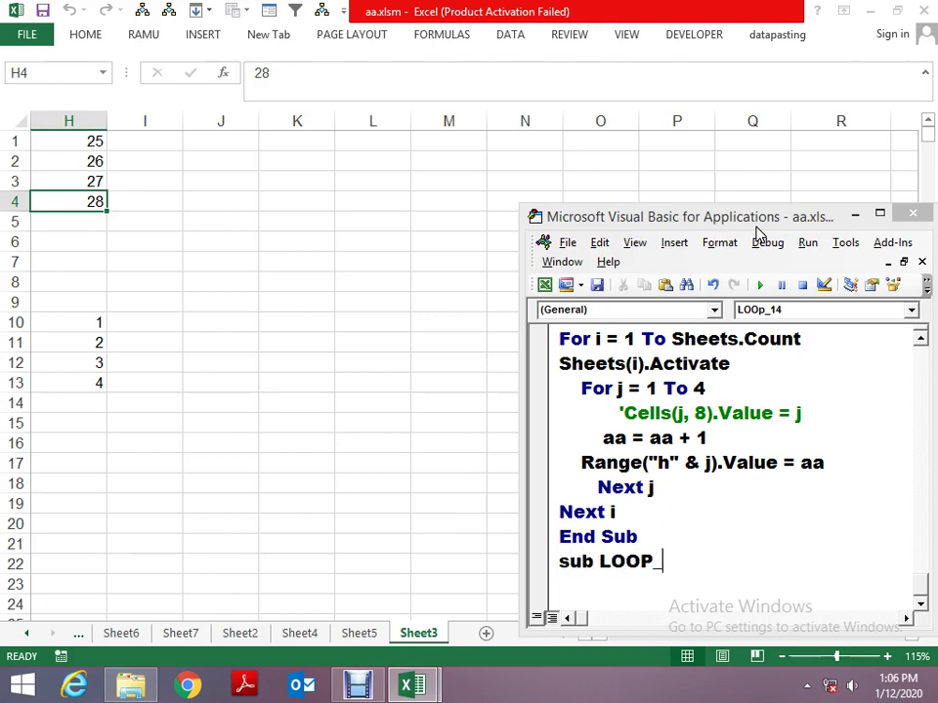
pyautogui.write('do_while')
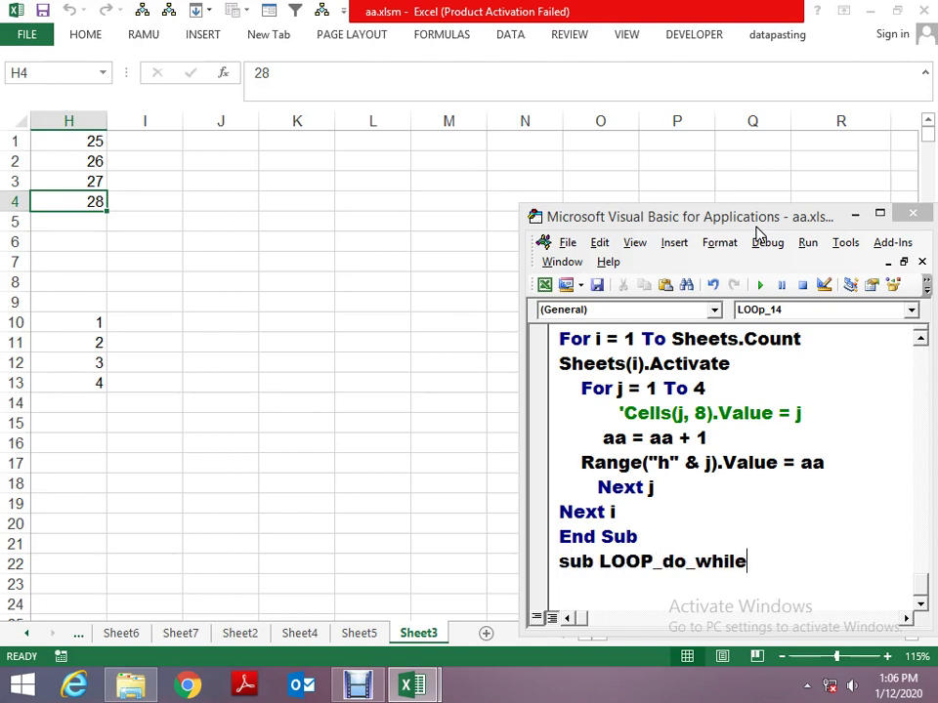
pyautogui.press('Return')
pyautogui.press('Return')
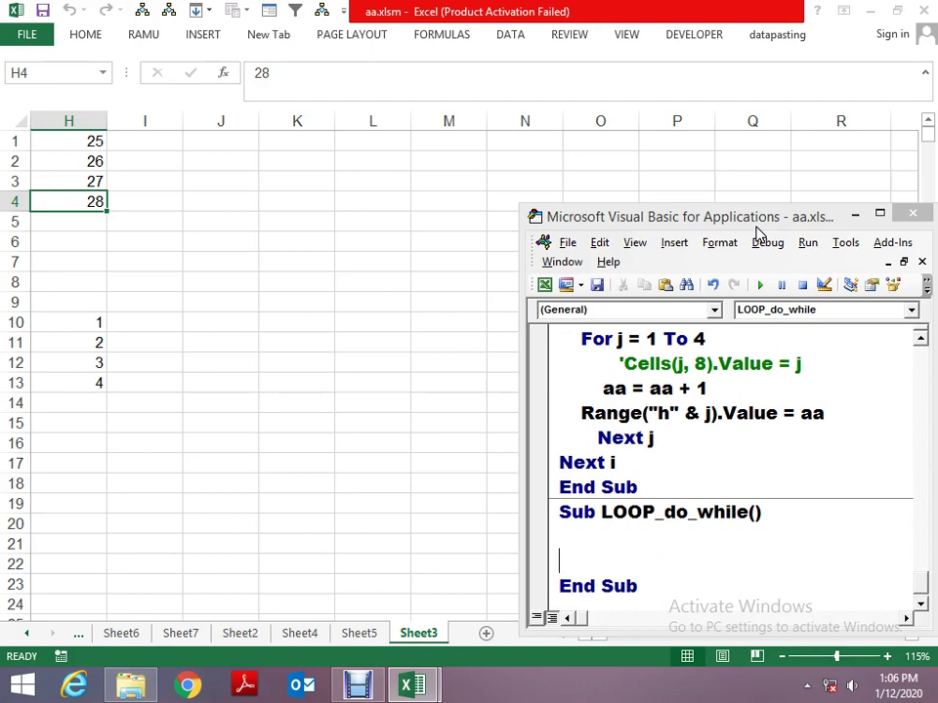
pyautogui.press('Return')
pyautogui.press('Up')
pyautogui.press('Up')
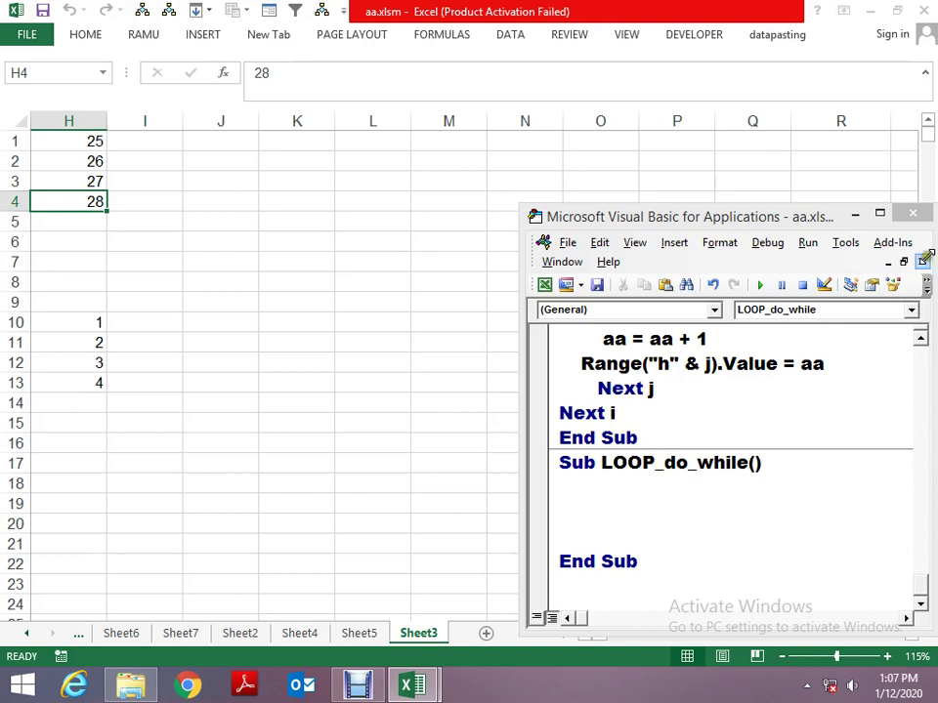
# Move and maximize the code editor window, scrolling up through the module.
pyautogui.click(840, 217)
pyautogui.moveTo(840, 217); pyautogui.dragTo(601, 174)
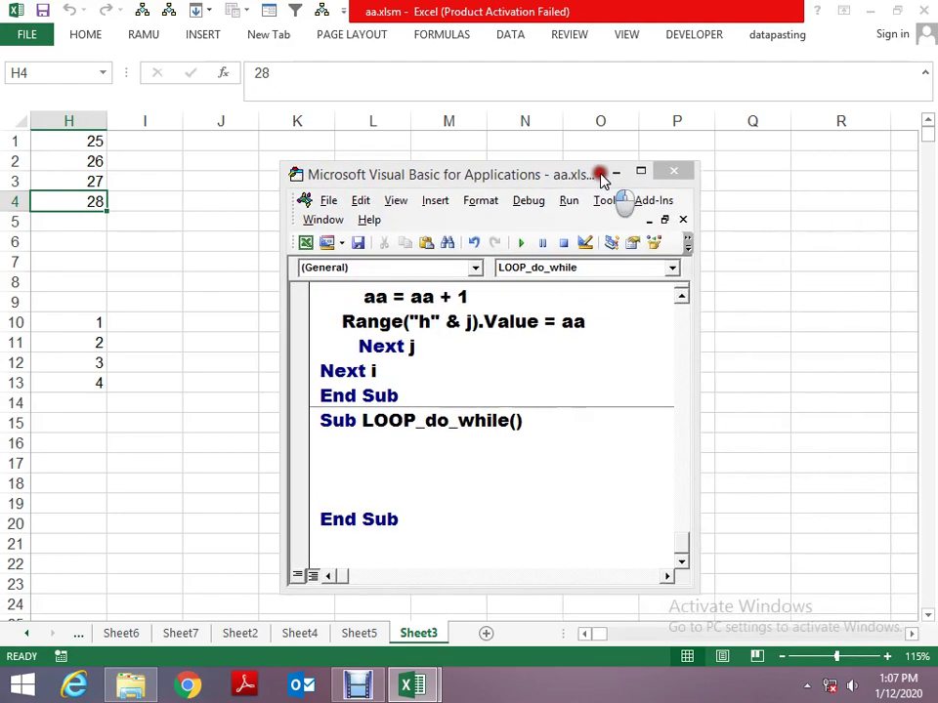
pyautogui.click(636, 172)
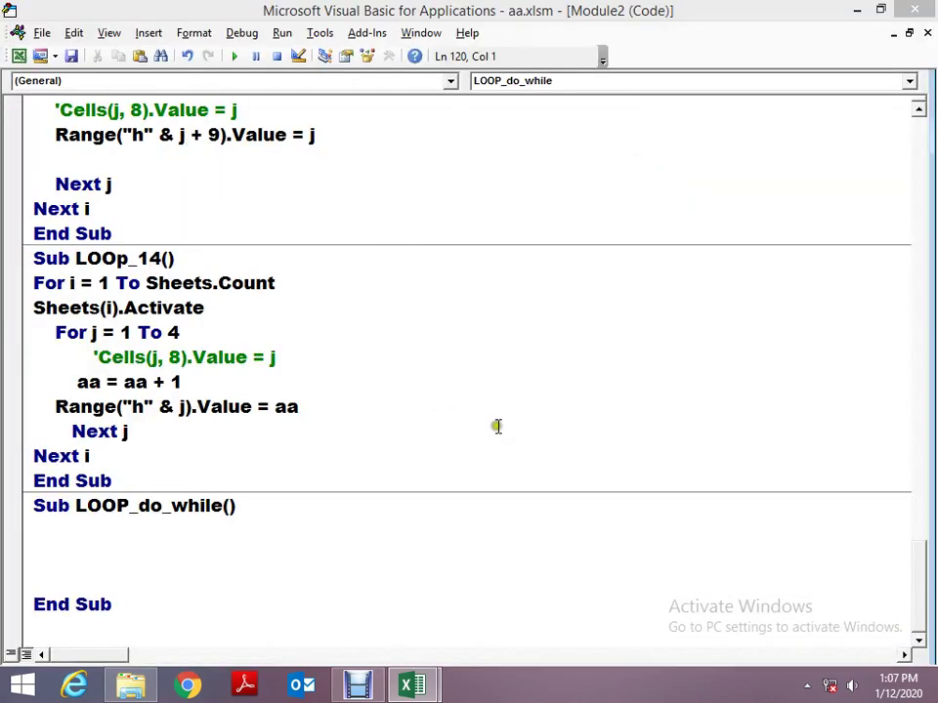
pyautogui.scroll(3, 496, 424)
pyautogui.scroll(2, 503, 431)
pyautogui.scroll(1, 500, 429)
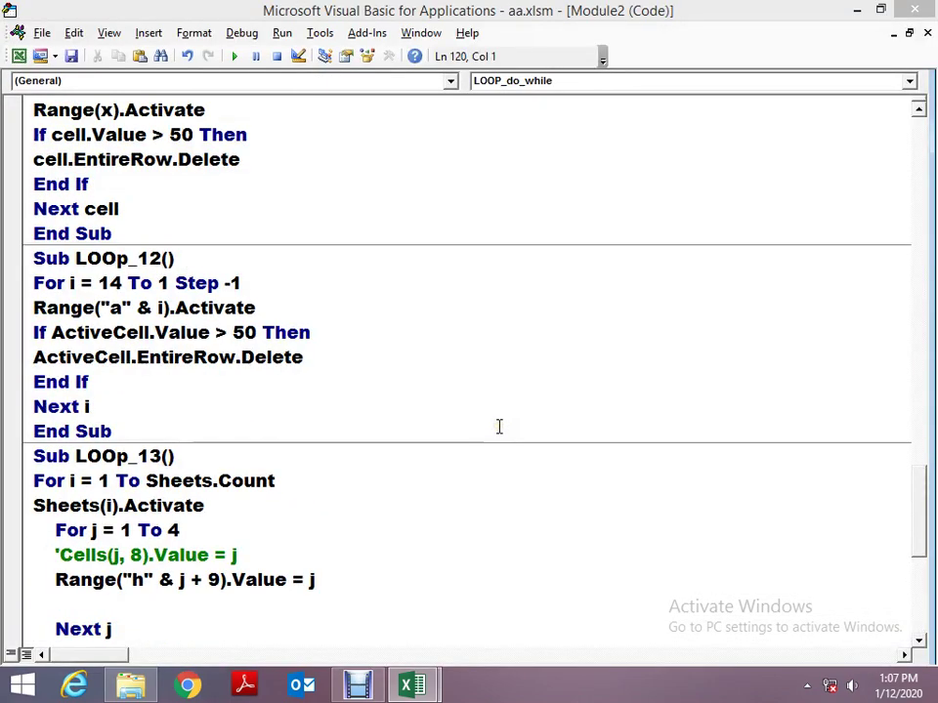
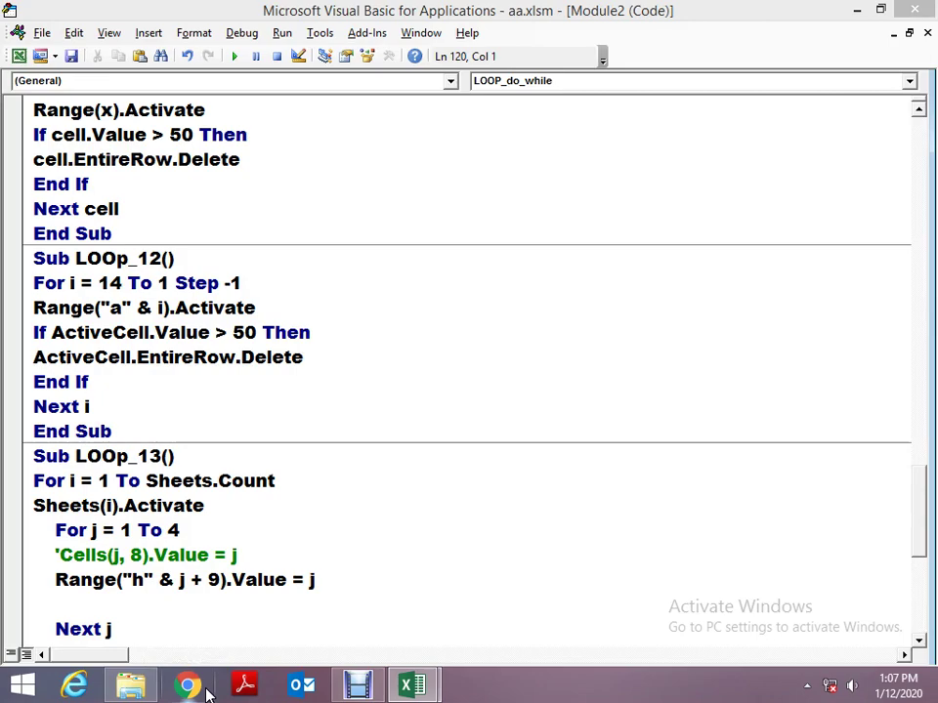
# Scroll up and down through the current window's content before returning to the homework folder.
pyautogui.scroll(3, 207, 694)
pyautogui.scroll(3, 207, 694)
pyautogui.scroll(3, 207, 694)
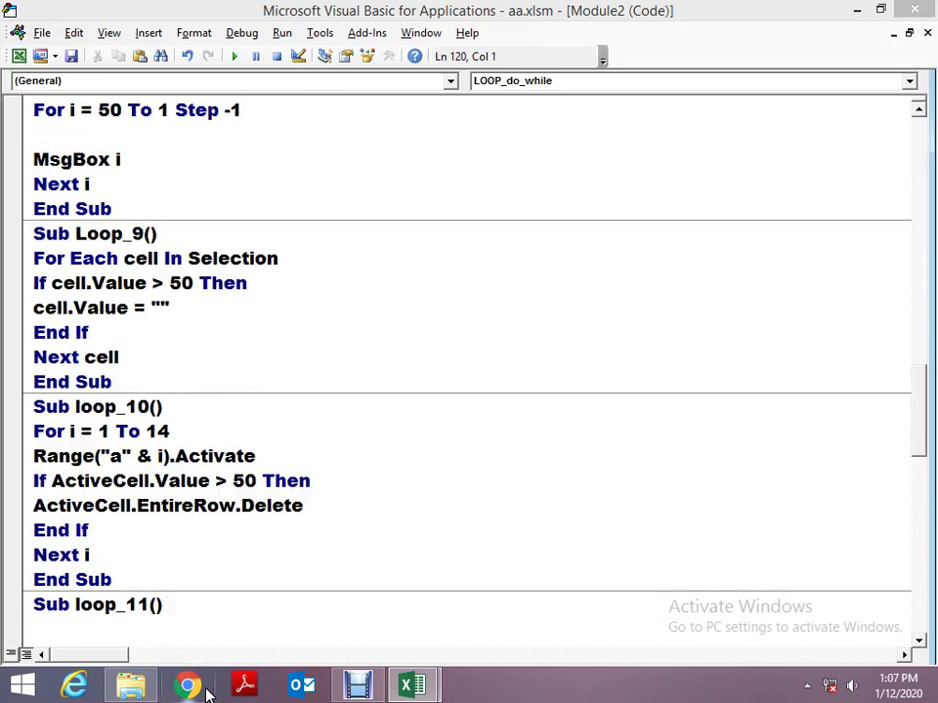
pyautogui.scroll(6, 207, 694)
pyautogui.scroll(5, 207, 693)
pyautogui.scroll(3, 207, 693)
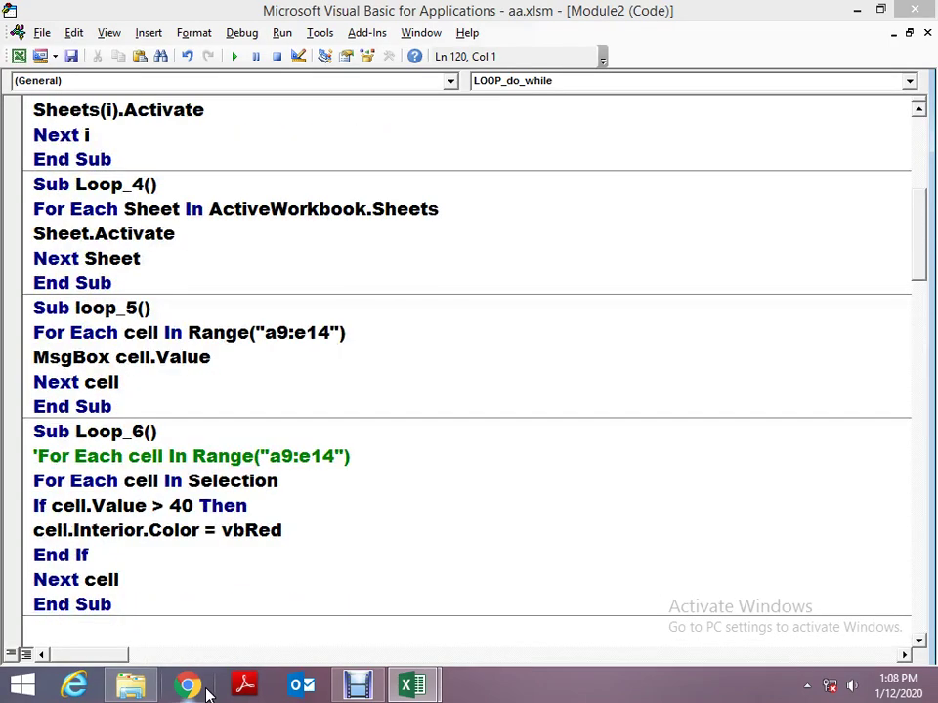
pyautogui.scroll(4, 207, 693)
pyautogui.scroll(2, 207, 694)
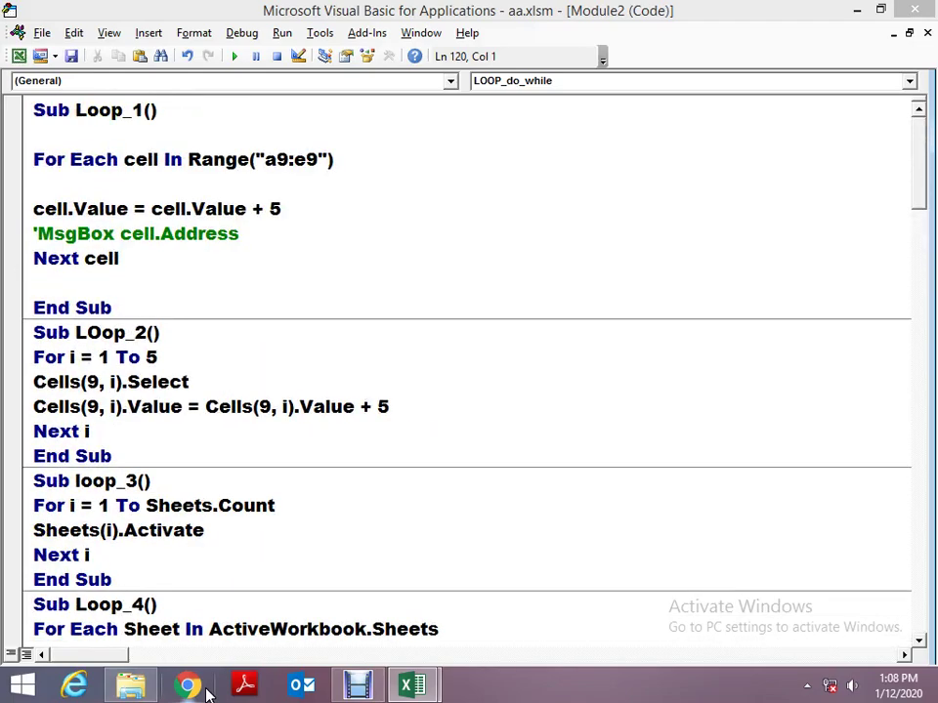
pyautogui.scroll(-2, 207, 693)
pyautogui.scroll(-3, 210, 693)
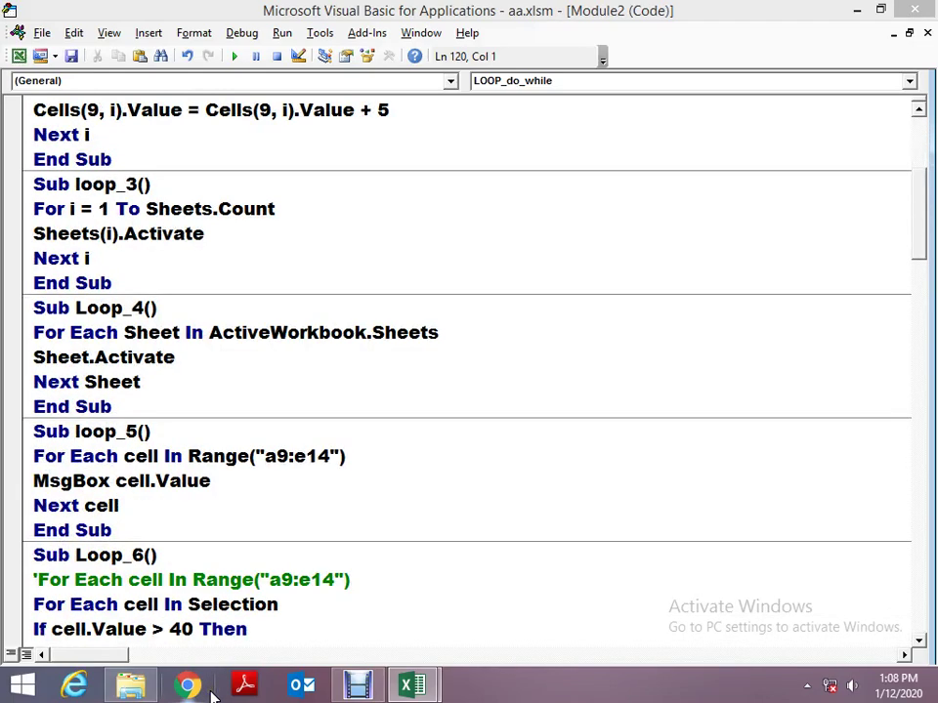
pyautogui.scroll(-4, 213, 694)
pyautogui.scroll(-4, 213, 694)
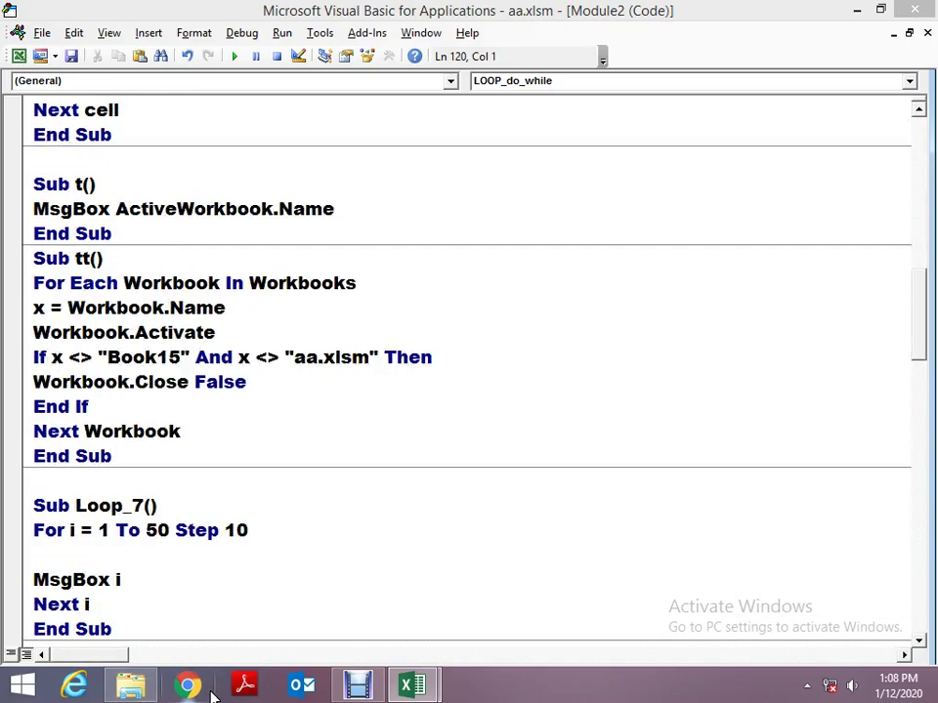
pyautogui.scroll(-4, 213, 693)
pyautogui.scroll(-7, 213, 694)
pyautogui.scroll(-6, 213, 692)
pyautogui.scroll(-5, 213, 691)
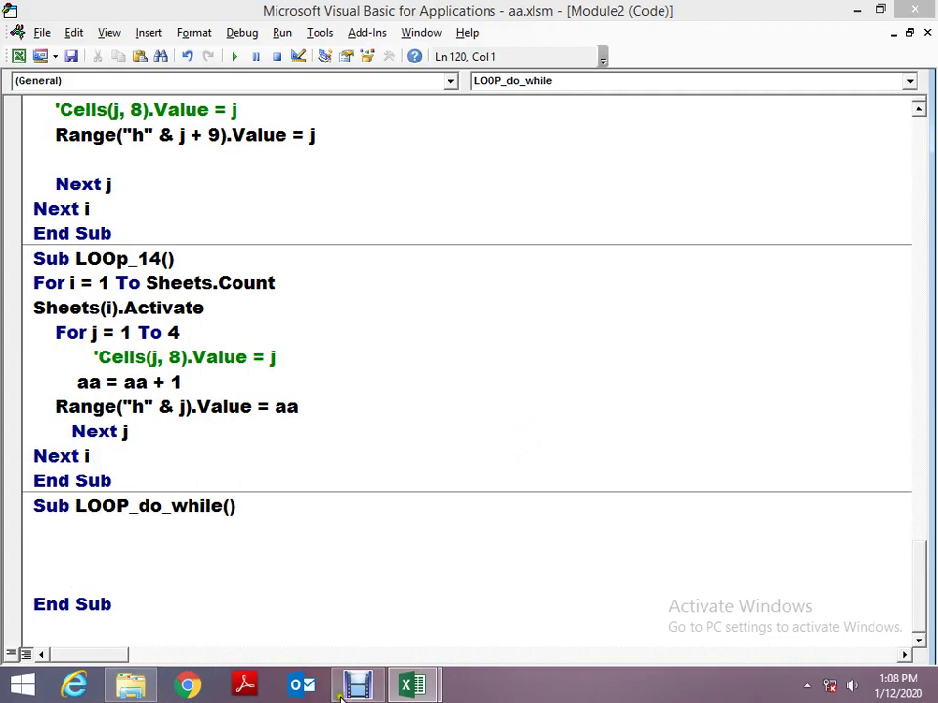
pyautogui.hotkey('alt', 'Tab')
pyautogui.click(279, 612)
pyautogui.click(230, 616)
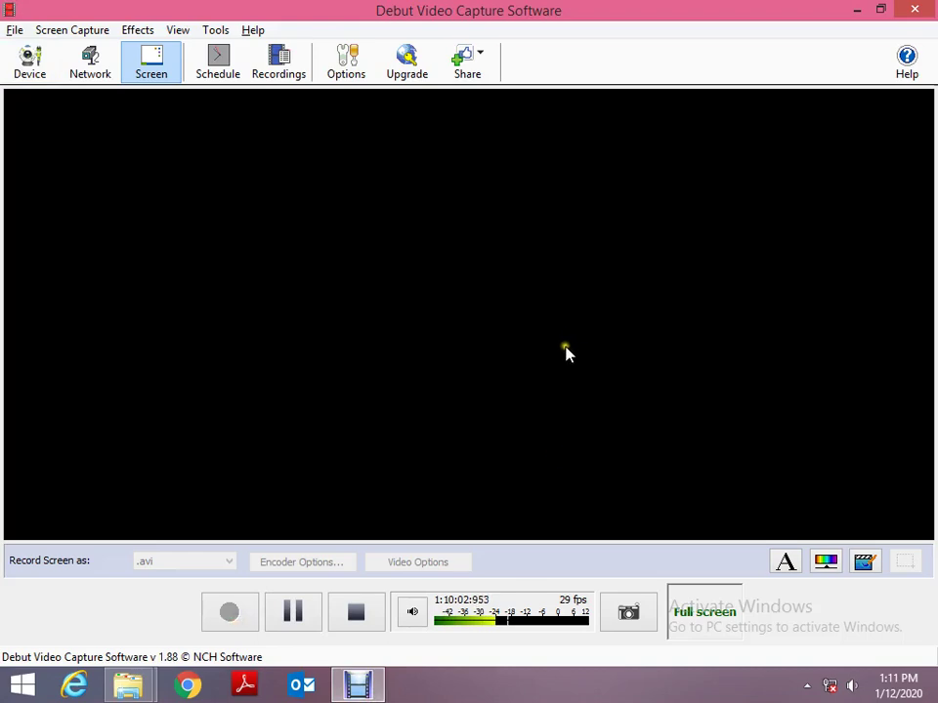
# In the homework folder, enter Loop1 and open CELL VALUE.xlsx in Excel.
pyautogui.hotkey('alt', 'Tab')
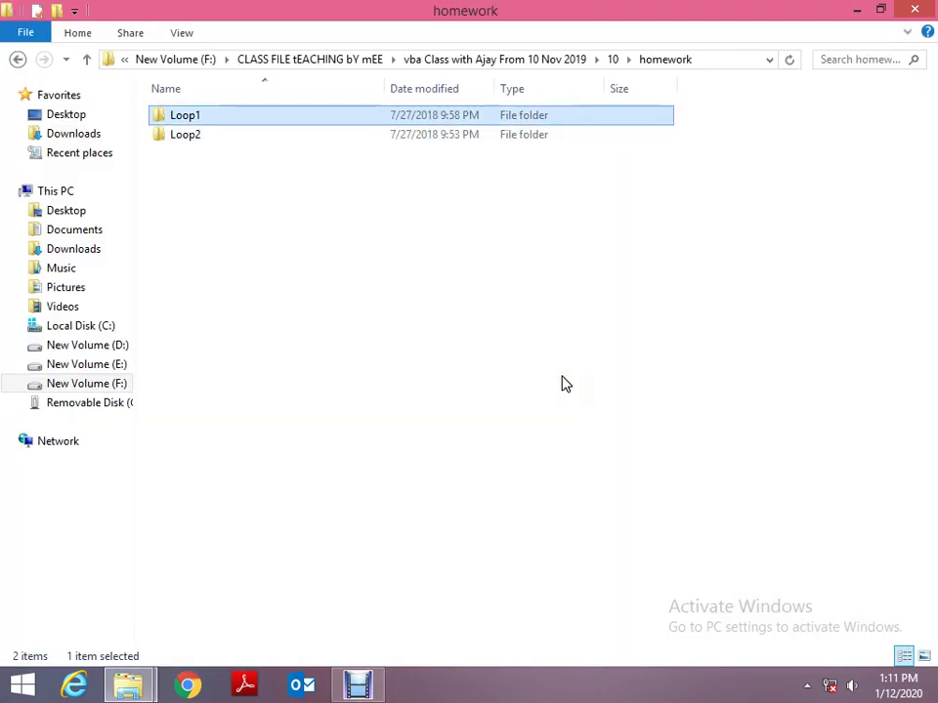
pyautogui.press('Return')
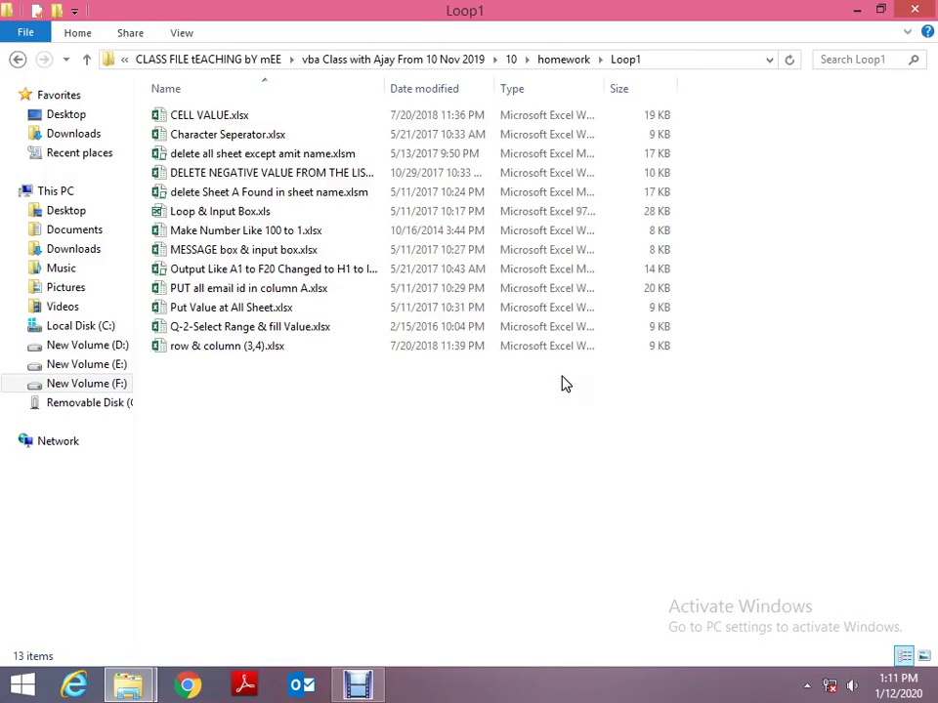
pyautogui.press('Down')
pyautogui.press('Up')
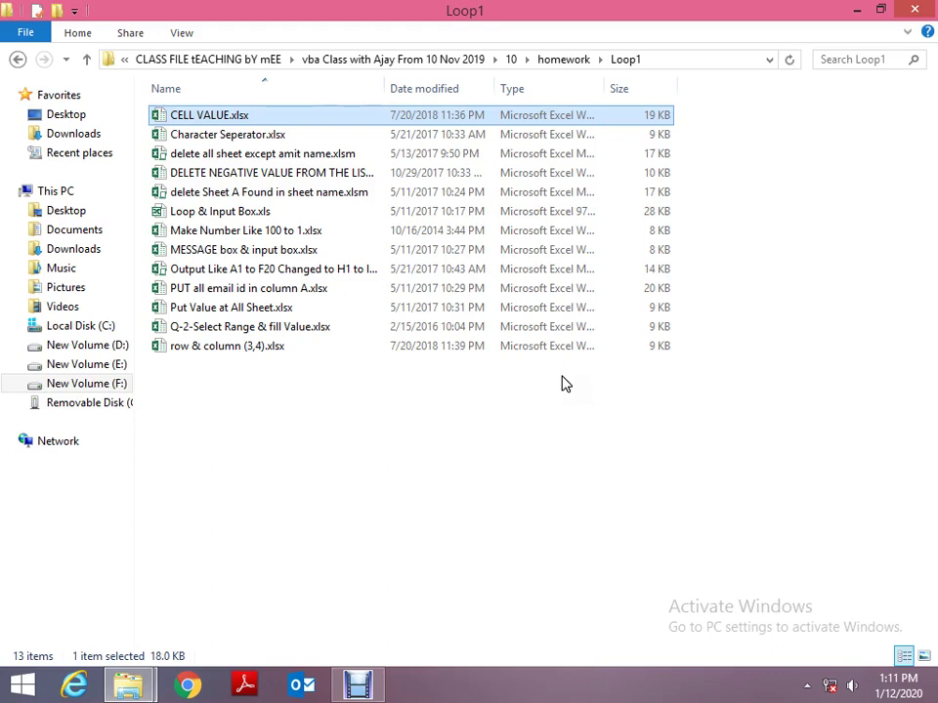
pyautogui.press('Return')
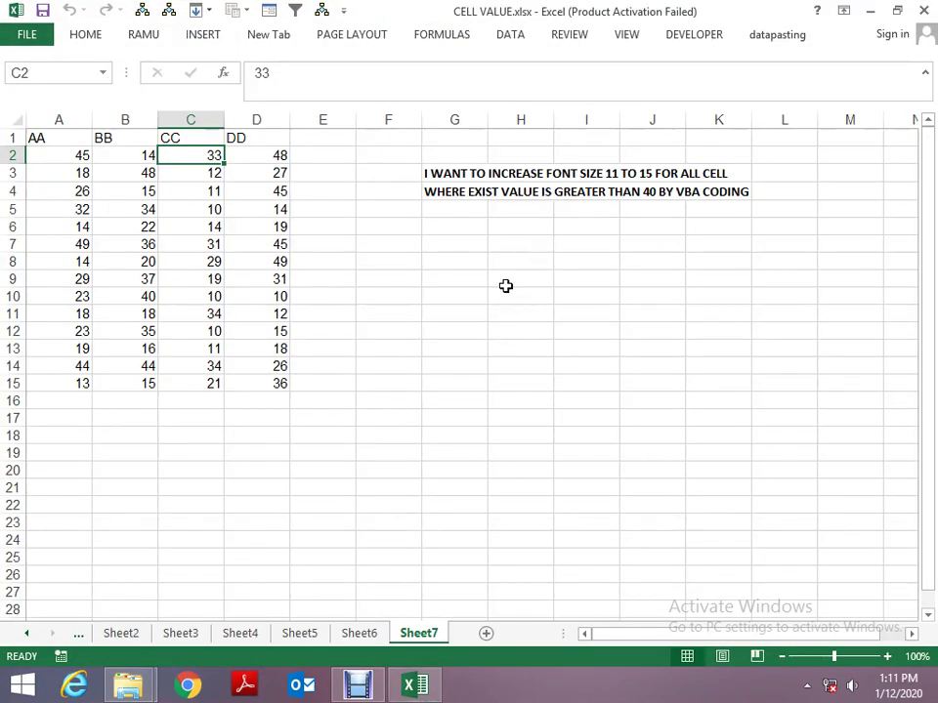
# Go back to Sheet3, dismiss the activation message and read task lines H1:H3.
pyautogui.hotkey('ctrl', 'pageup')
pyautogui.hotkey('ctrl', 'pageup')
pyautogui.hotkey('ctrl', 'pageup')
pyautogui.hotkey('ctrl', 'pageup')
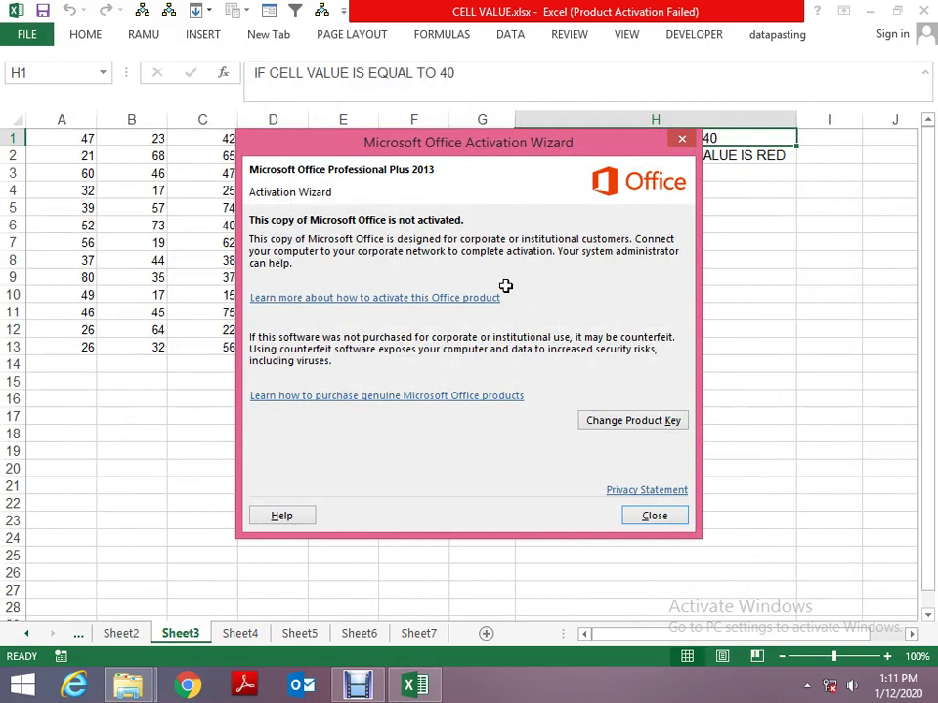
pyautogui.click(655, 515)
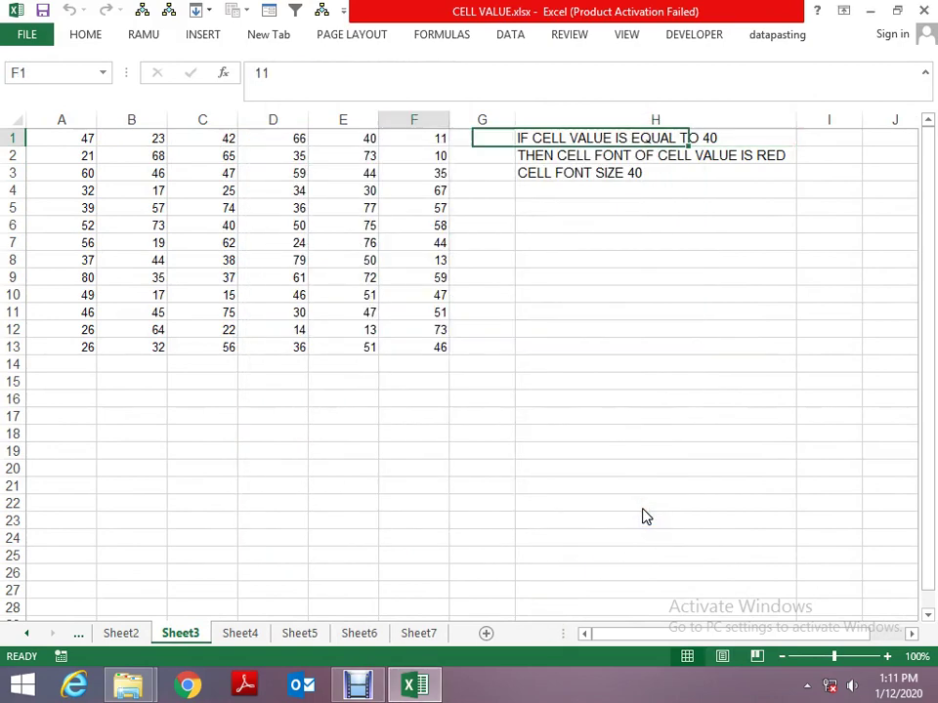
pyautogui.press('Home')
pyautogui.press('Right')
pyautogui.press('Right')
pyautogui.press('Right')
pyautogui.press('Right')
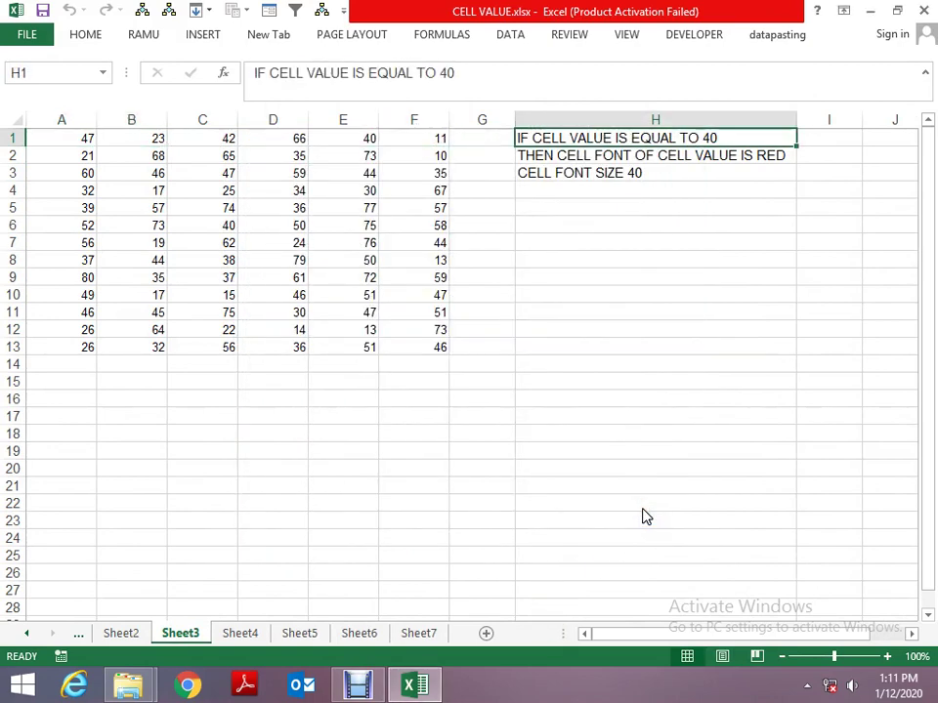
pyautogui.hotkey('shift', 'Down')
pyautogui.hotkey('shift', 'Down')
pyautogui.press('Down')
pyautogui.press('Up')
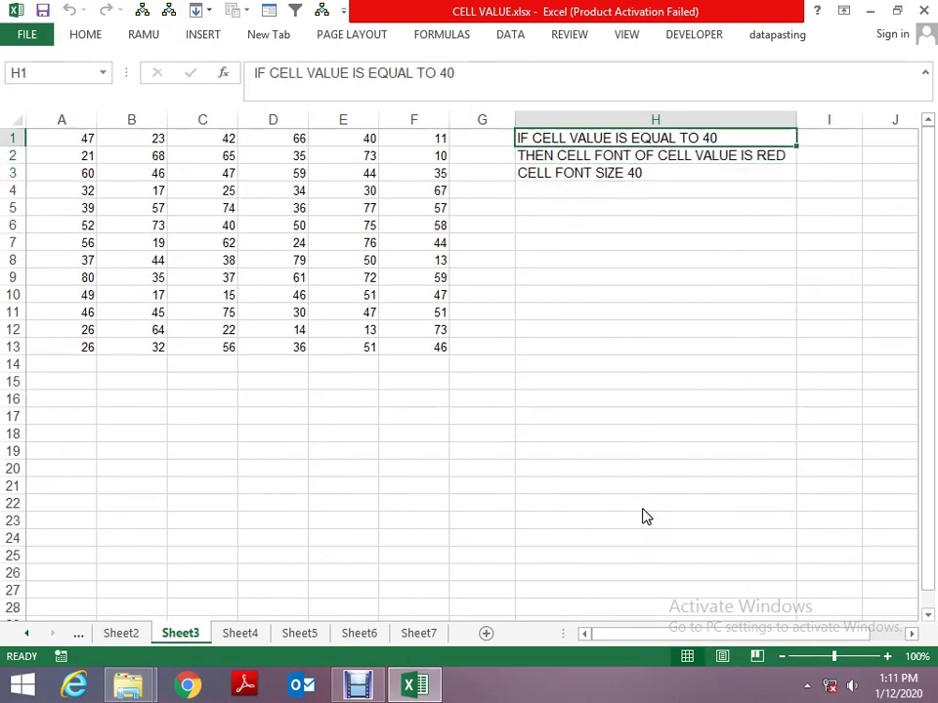
# On Sheet1, check cells G1 to G3, briefly opening the macro editor with Alt+F11.
pyautogui.hotkey('ctrl', 'pageup')
pyautogui.hotkey('ctrl', 'pageup')
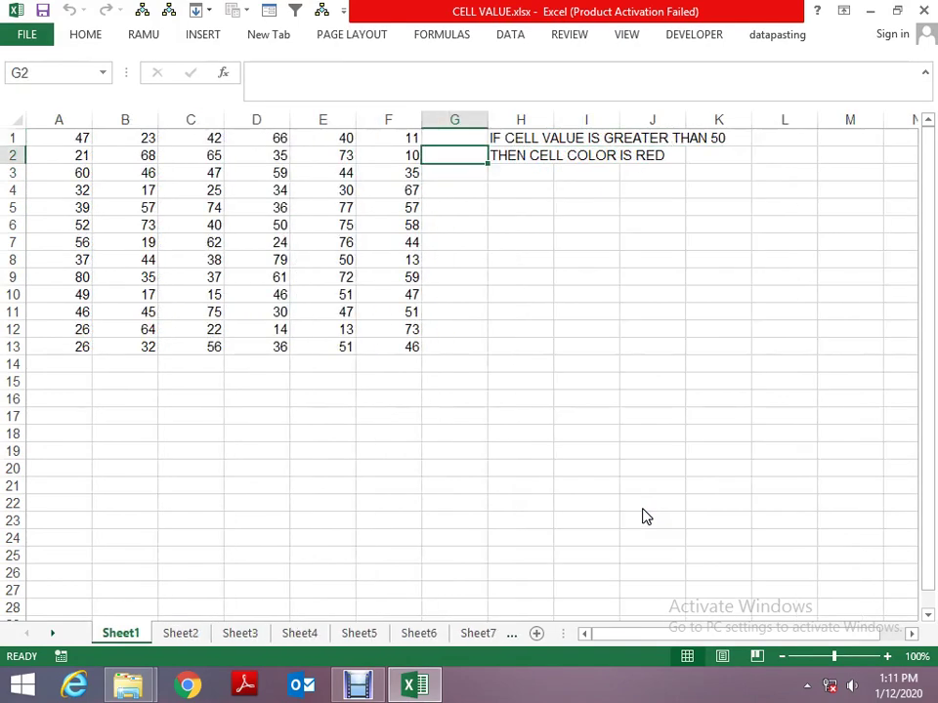
pyautogui.press('Up')
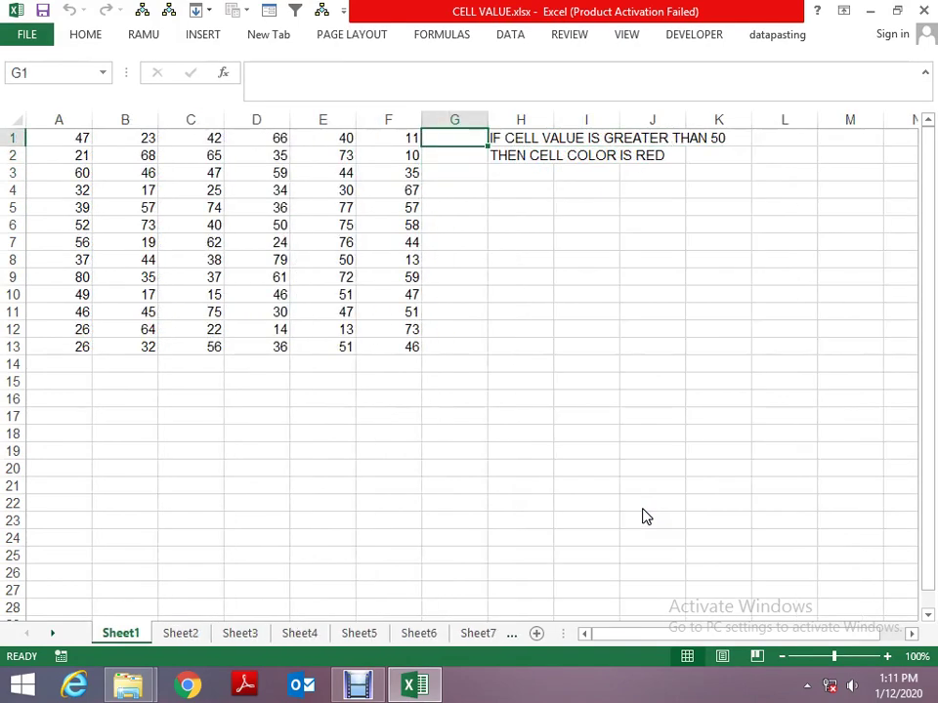
pyautogui.hotkey('alt', 'F11')
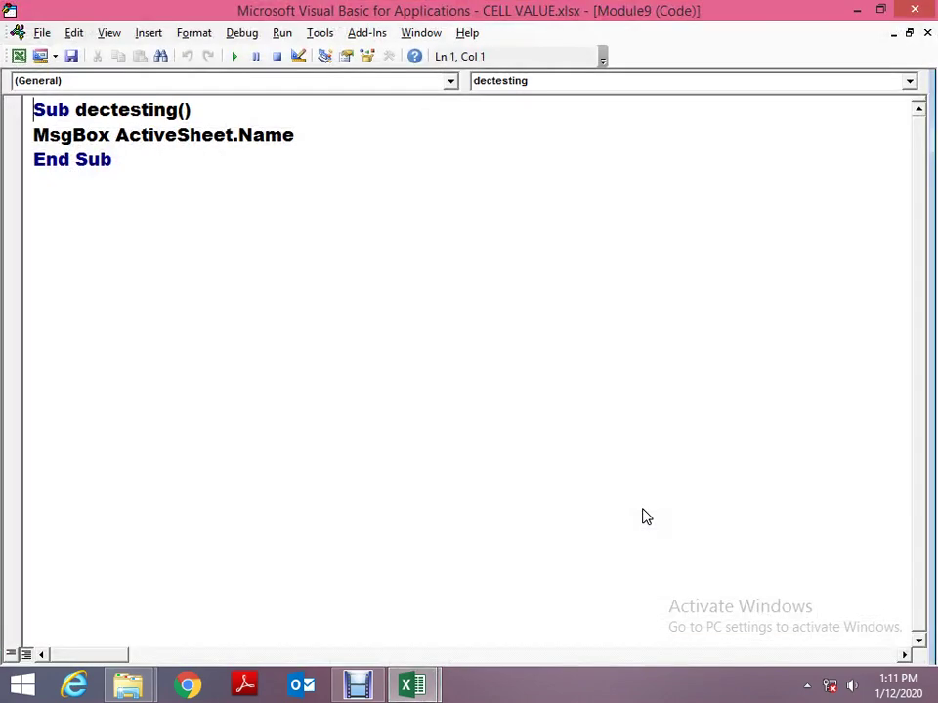
pyautogui.hotkey('alt', 'F11')
pyautogui.press('Down')
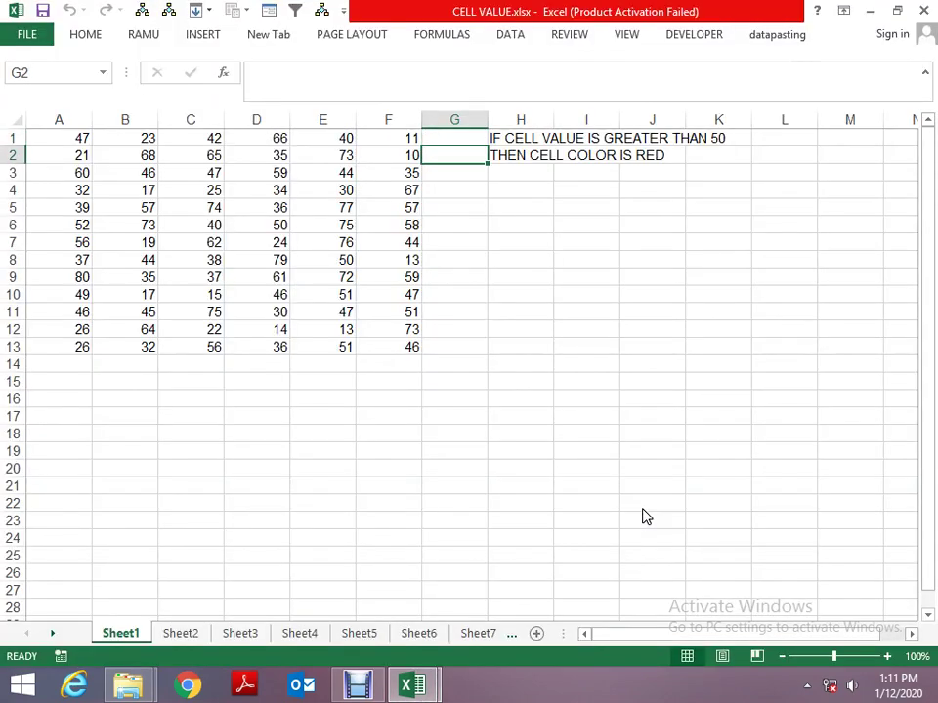
pyautogui.press('Up')
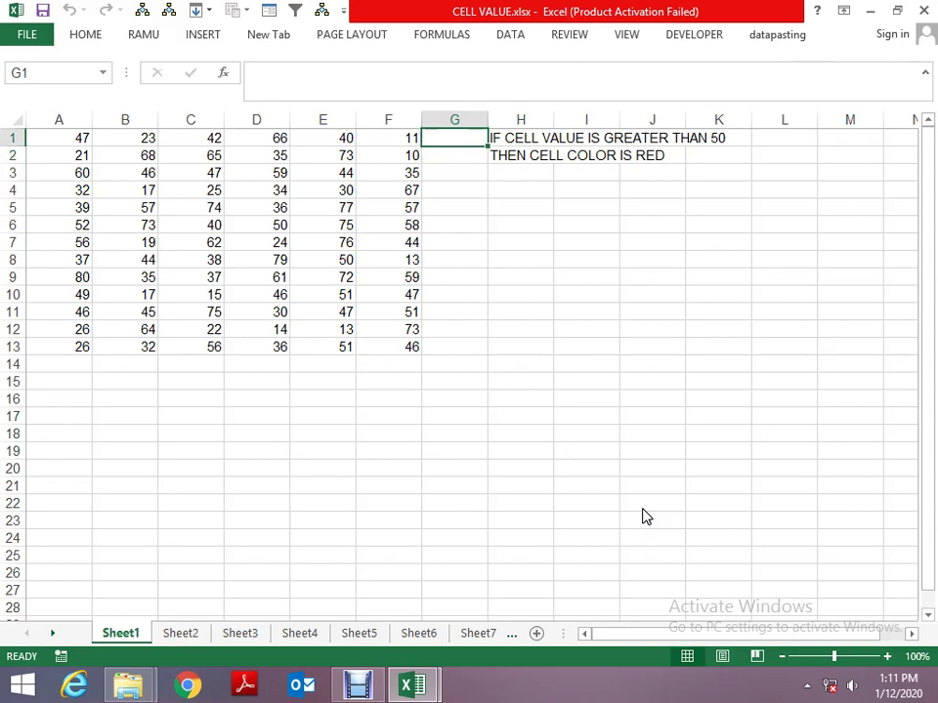
pyautogui.press('Down')
pyautogui.press('Down')
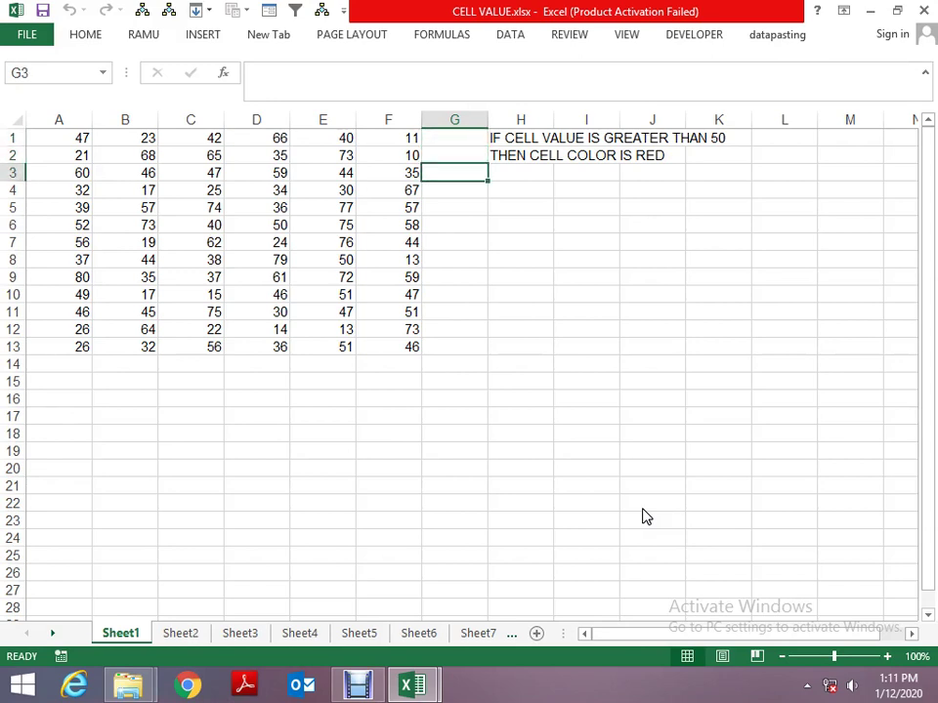
# Glance at Sheet2, then reread Sheet1's two task lines in H1:H2.
pyautogui.hotkey('ctrl', 'pagedown')
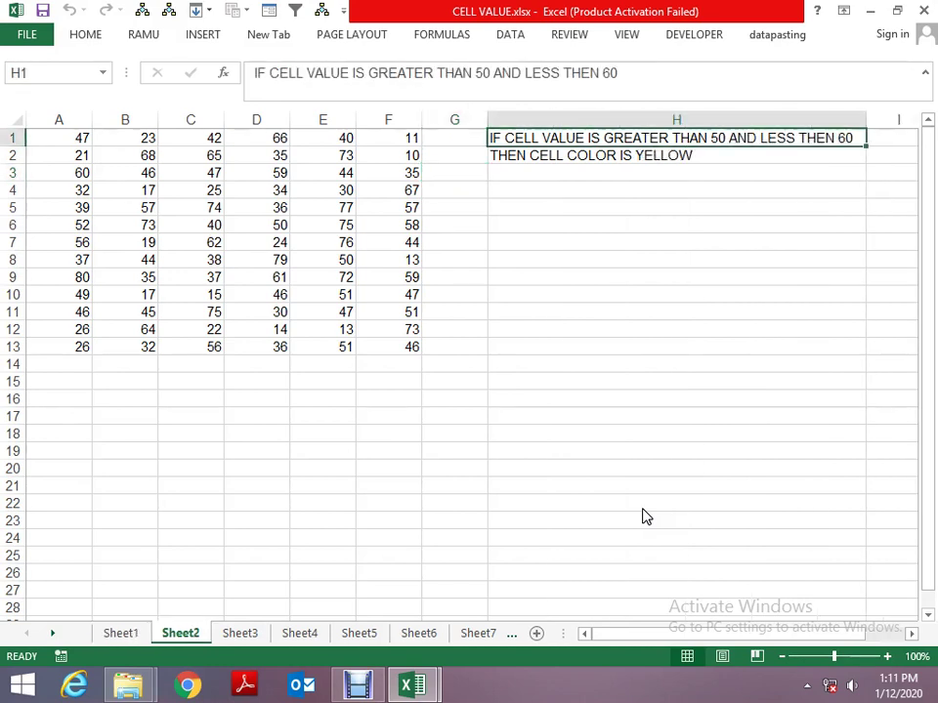
pyautogui.hotkey('ctrl', 'pageup')
pyautogui.press('Up')
pyautogui.press('Up')
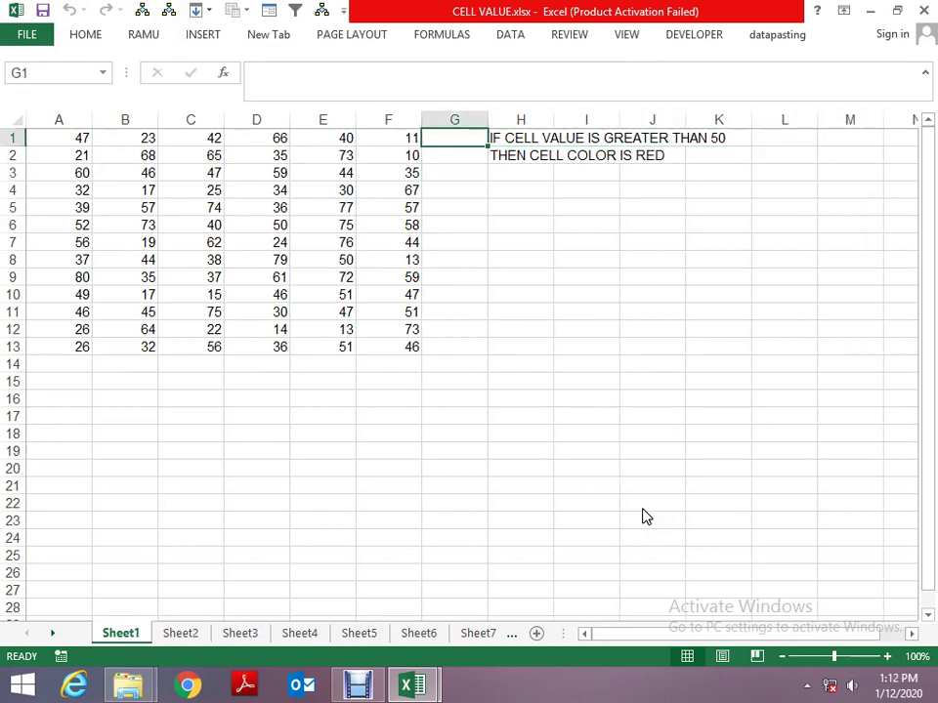
pyautogui.press('Right')
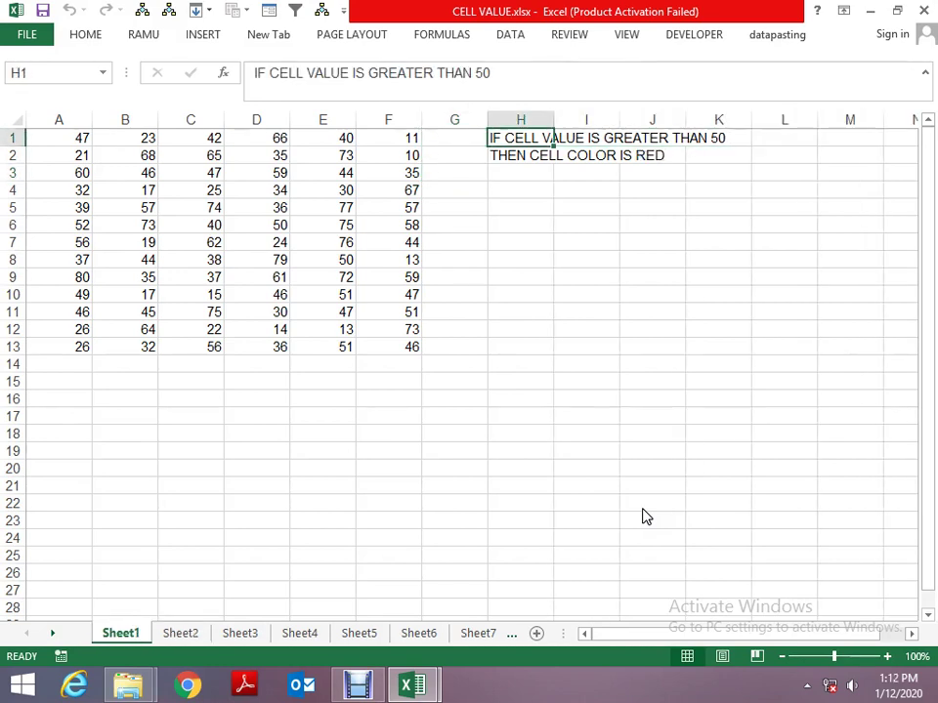
pyautogui.hotkey('shift', 'Down')
pyautogui.press('Return')
pyautogui.press('Up')
pyautogui.hotkey('shift', 'Down')
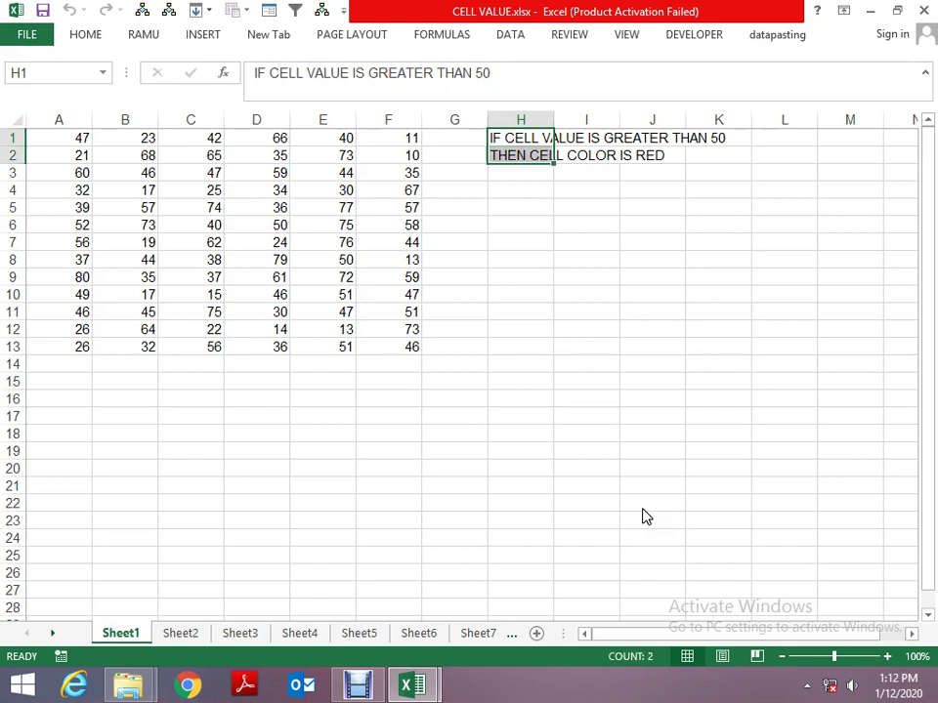
pyautogui.press('Down')
pyautogui.press('Up')
pyautogui.hotkey('shift', 'Down')
pyautogui.press('Down')
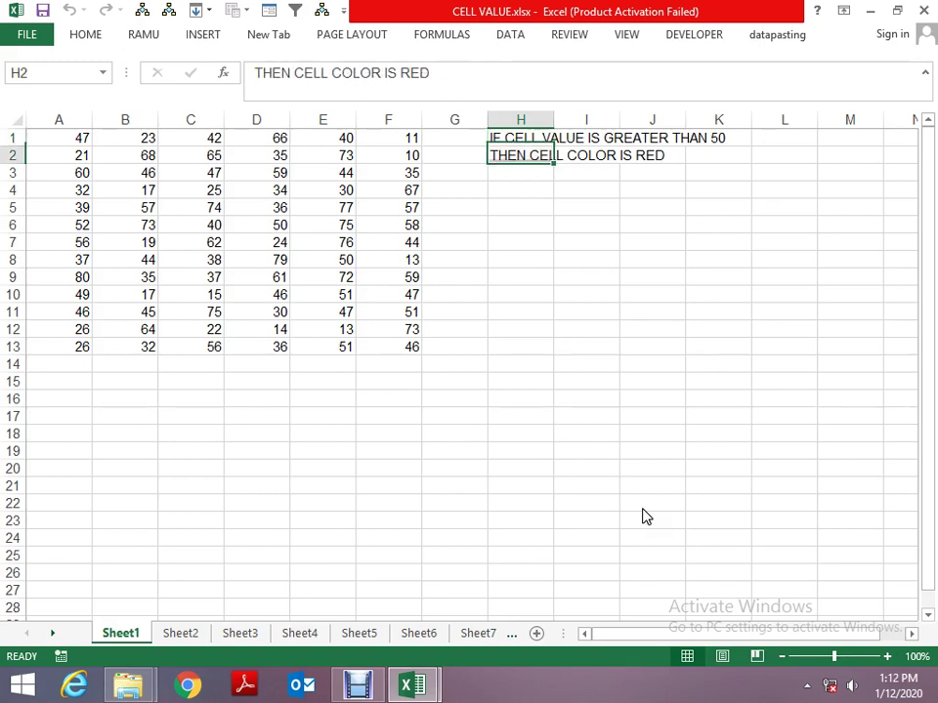
pyautogui.press('Up')
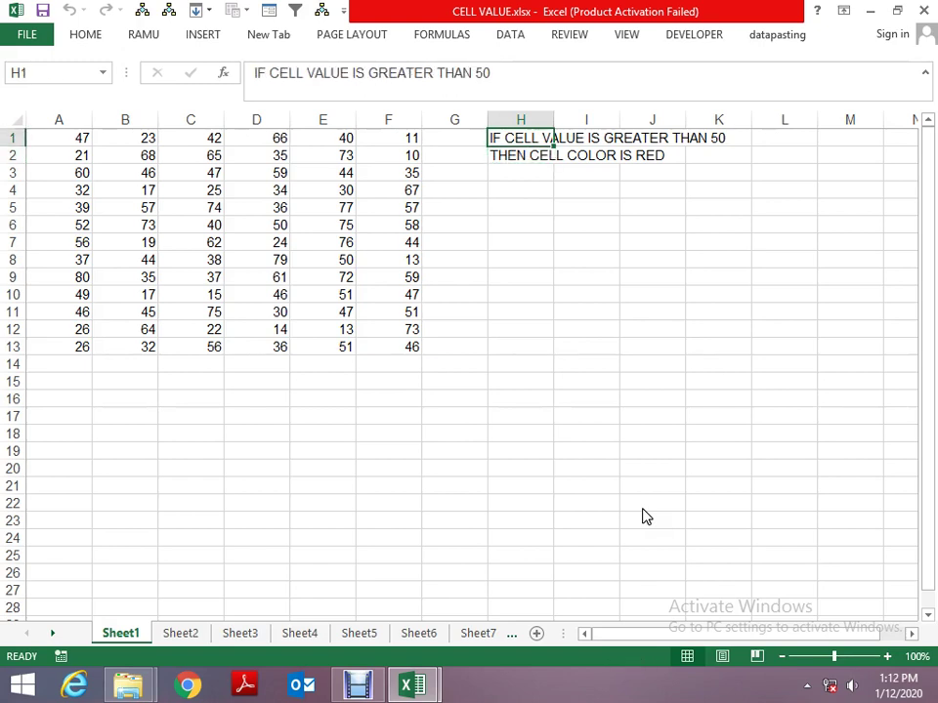
# Read Sheet2's two task lines starting at H1.
pyautogui.hotkey('ctrl', 'pagedown')
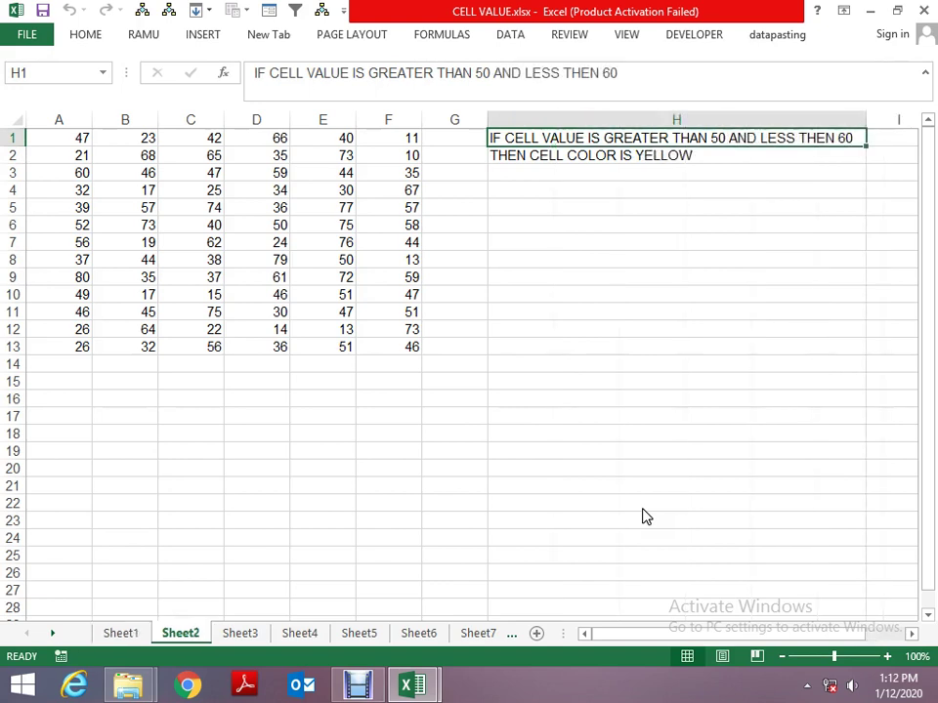
pyautogui.press('Down')
pyautogui.press('Up')
pyautogui.press('Down')
pyautogui.press('Up')
# On Sheet3, read the three task lines about red, size-40 font for cells equal to 40.
pyautogui.hotkey('ctrl', 'pagedown')
pyautogui.hotkey('shift', 'Down')
pyautogui.hotkey('shift', 'Down')
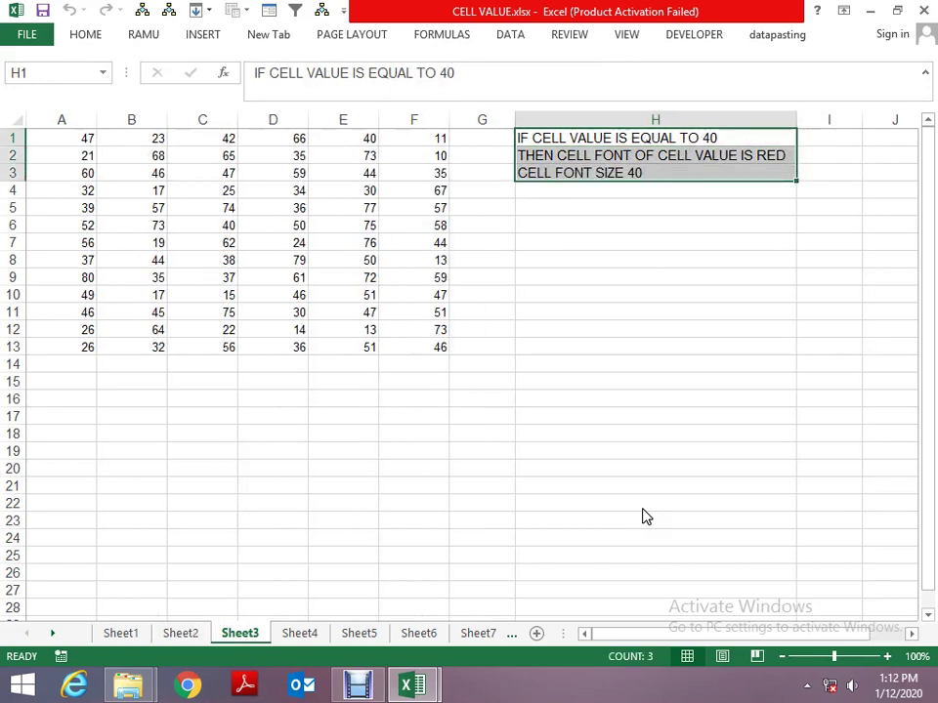
pyautogui.press('Down')
pyautogui.press('Up')
pyautogui.press('Down')
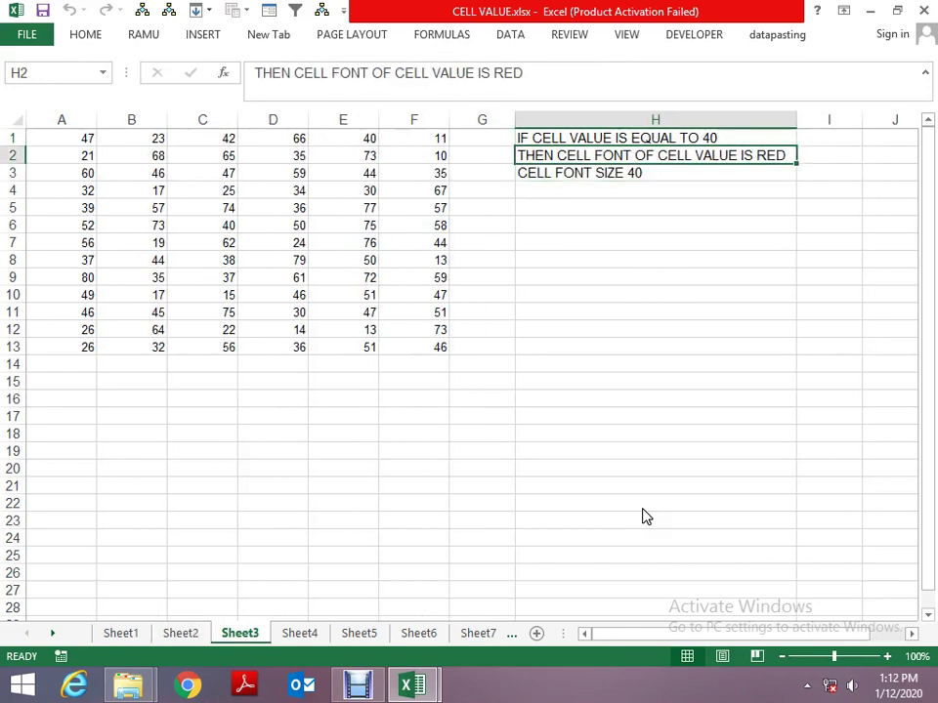
pyautogui.press('Down')
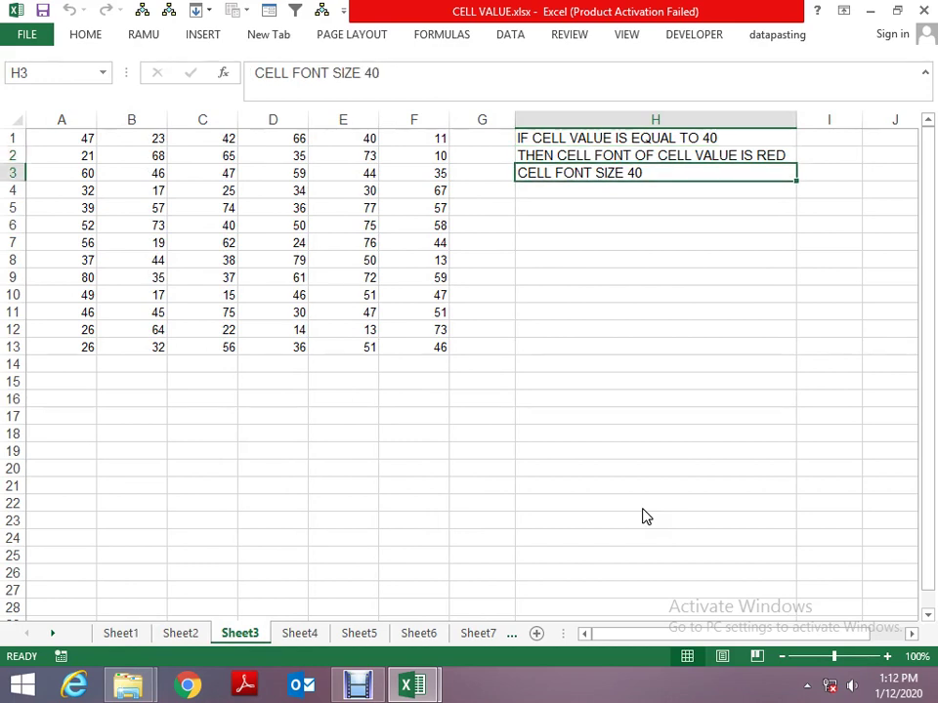
# On Sheet4, select and step through the five colour-range rules in H2:H6.
pyautogui.hotkey('ctrl', 'pagedown')
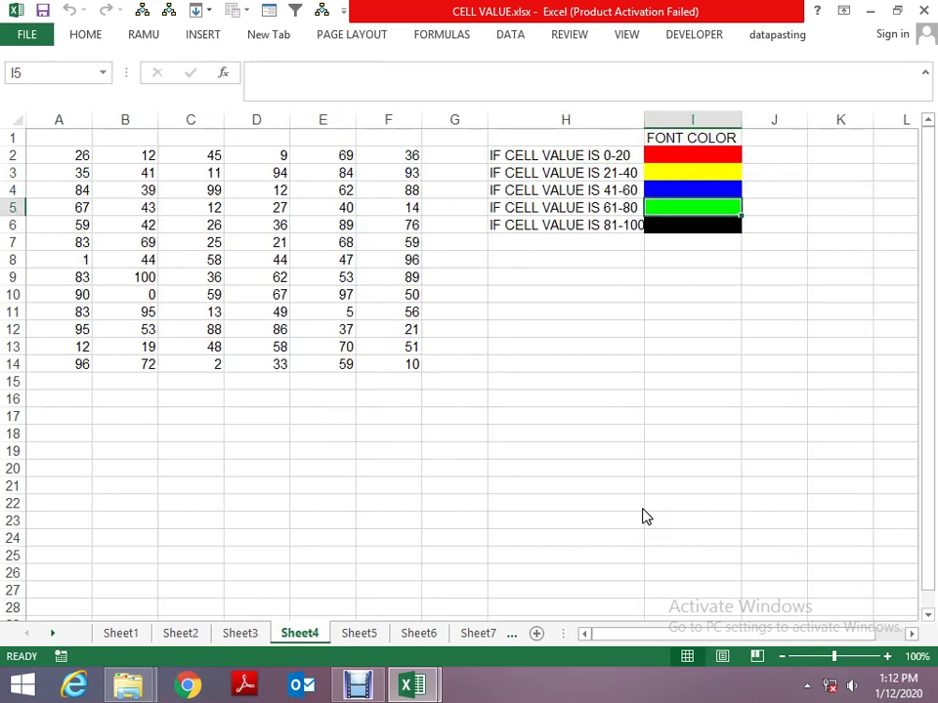
pyautogui.hotkey('ctrl', 'Up')
pyautogui.press('Left')
pyautogui.press('Down')
pyautogui.hotkey('ctrl', 'shift', 'Down')
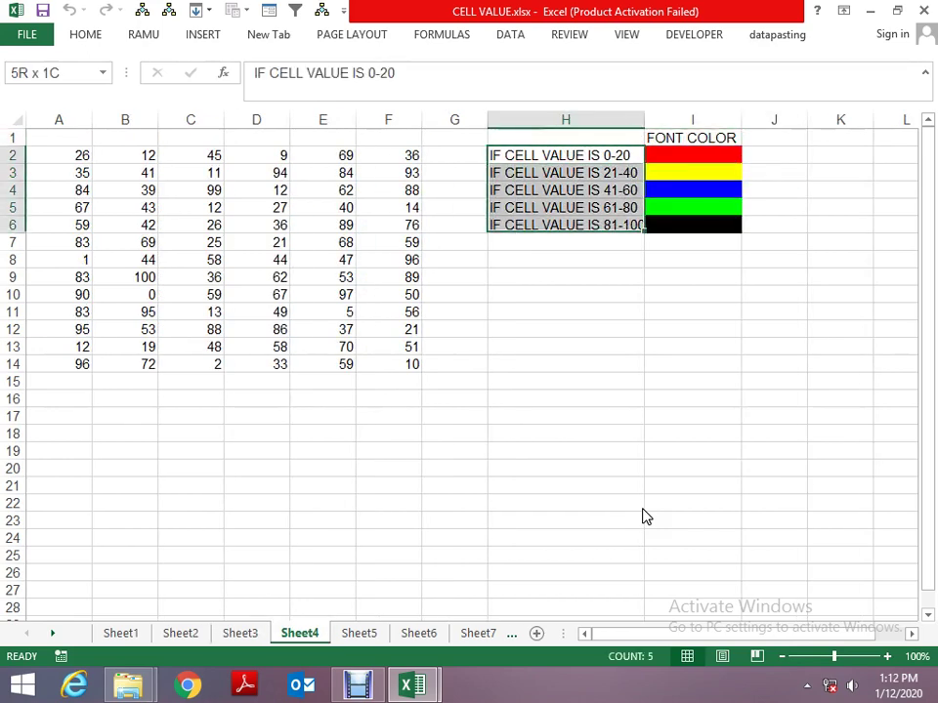
pyautogui.press('Return')
pyautogui.hotkey('shift', 'Return')
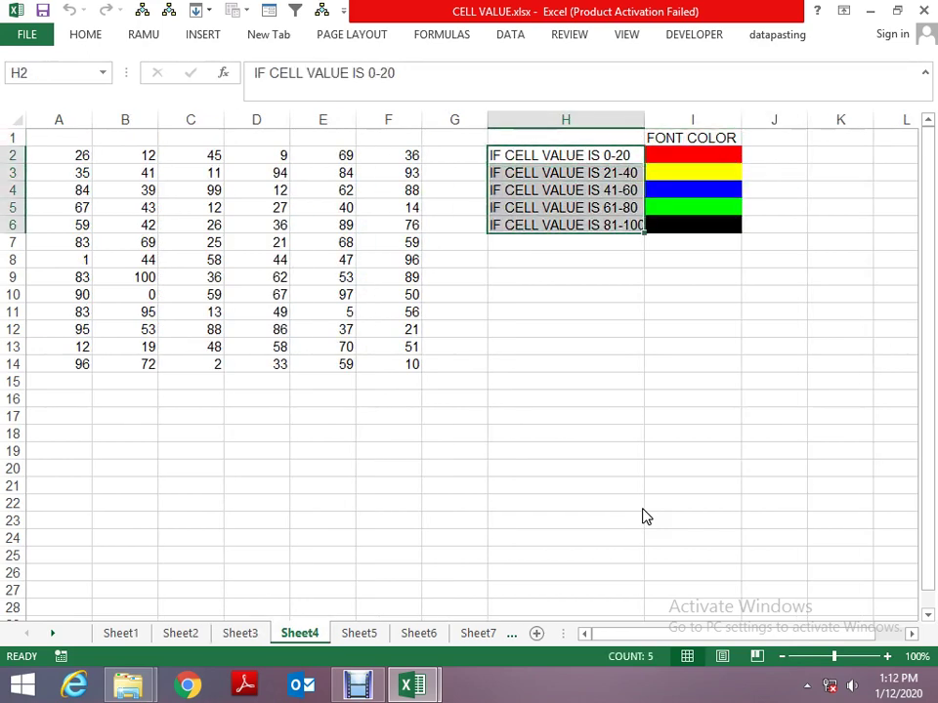
pyautogui.press('Return')
pyautogui.hotkey('shift', 'Return')
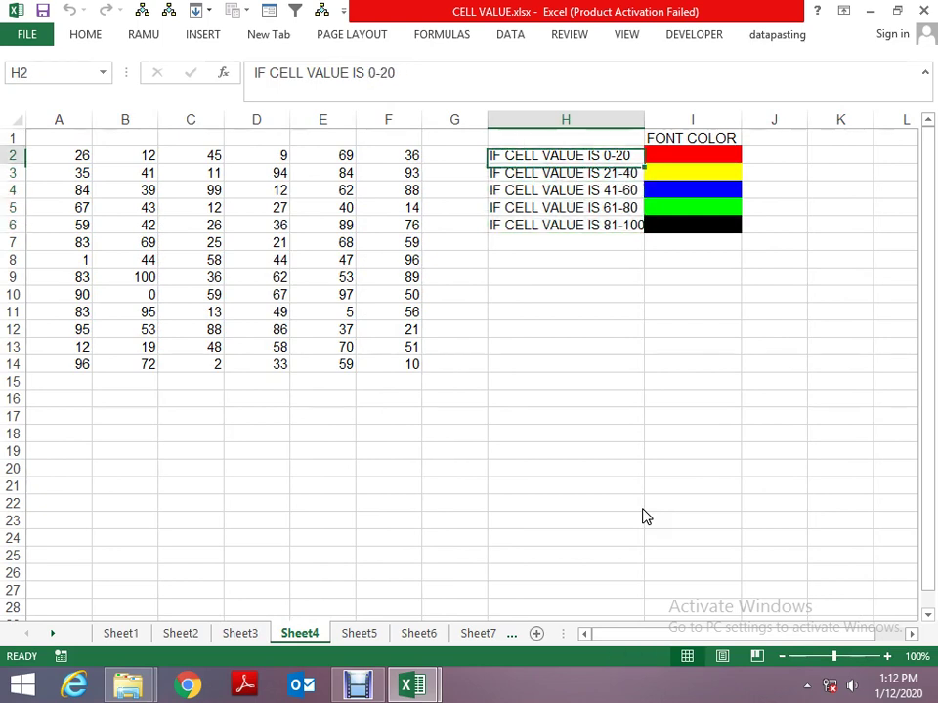
pyautogui.hotkey('shift', 'BackSpace')
pyautogui.hotkey('ctrl', 'shift', 'Down')
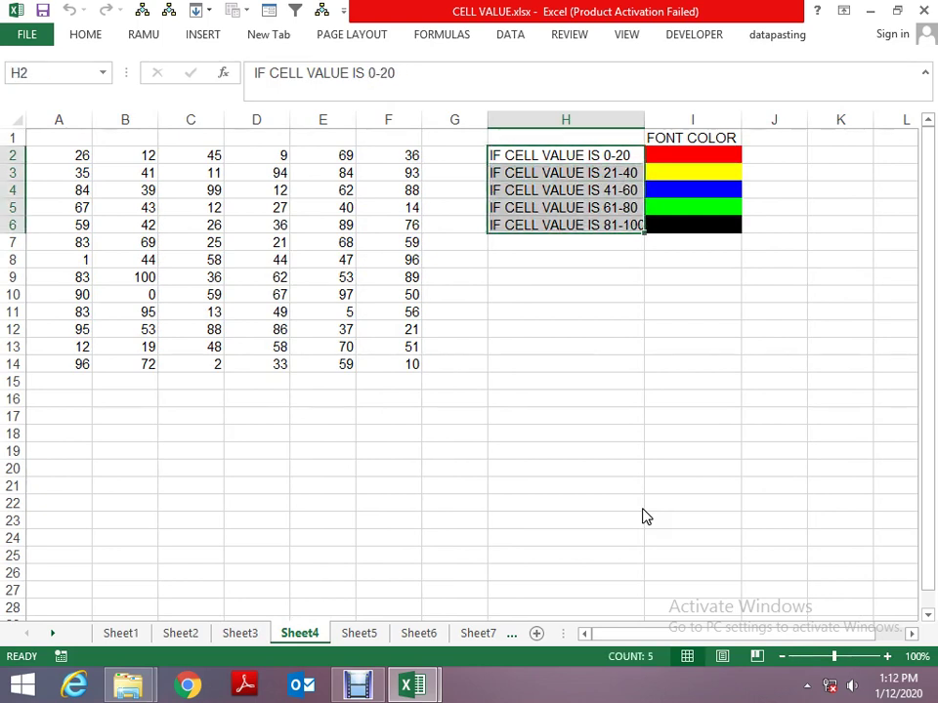
pyautogui.press('Return')
pyautogui.hotkey('shift', 'Return')
pyautogui.hotkey('shift', 'BackSpace')
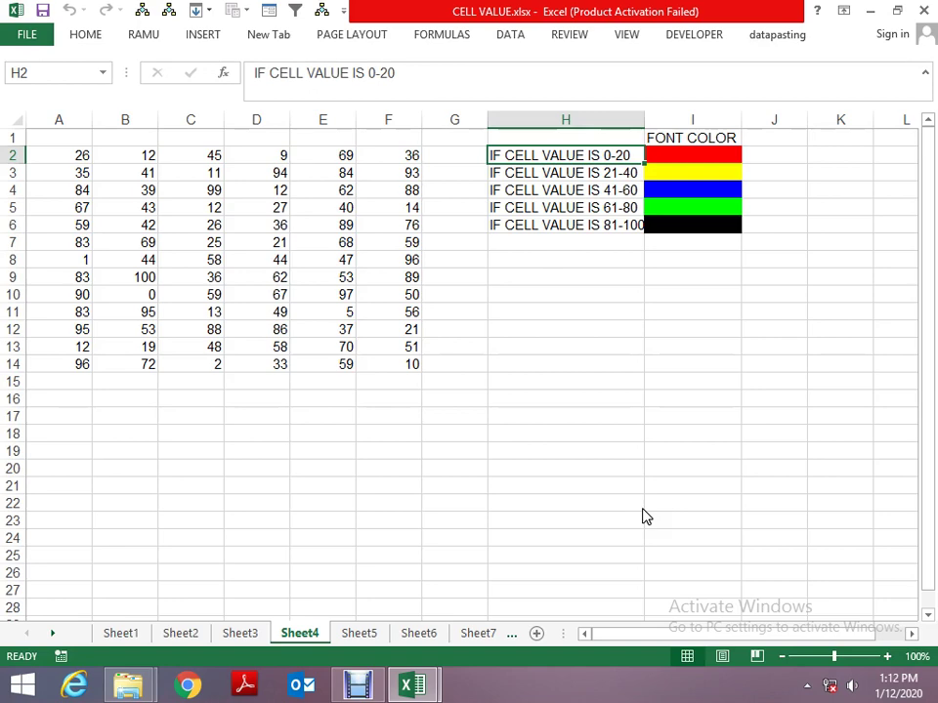
# On Sheet5, inspect the expected output table starting at A16 and its row numbers.
pyautogui.hotkey('ctrl', 'pagedown')
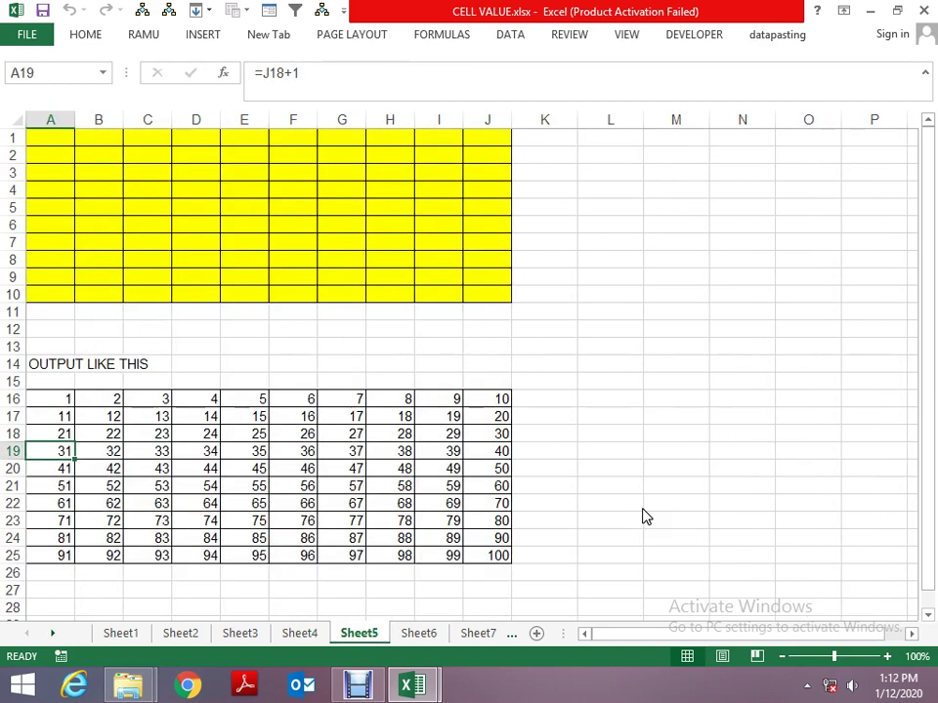
pyautogui.hotkey('ctrl', 'Home')
pyautogui.press('Down')
pyautogui.press('Down')
pyautogui.press('Down')
pyautogui.press('Down')
pyautogui.press('Down')
pyautogui.press('Down')
pyautogui.press('Down')
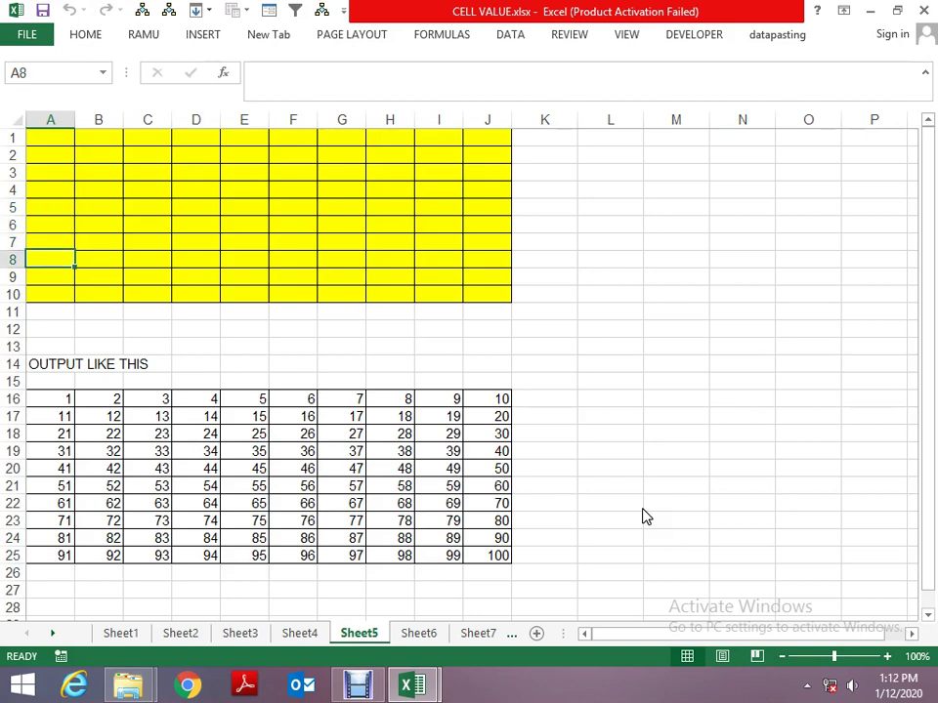
pyautogui.press('Down')
pyautogui.press('Down')
pyautogui.press('Down')
pyautogui.hotkey('ctrl', 'shift', 'Down')
pyautogui.press('Down')
pyautogui.press('Right')
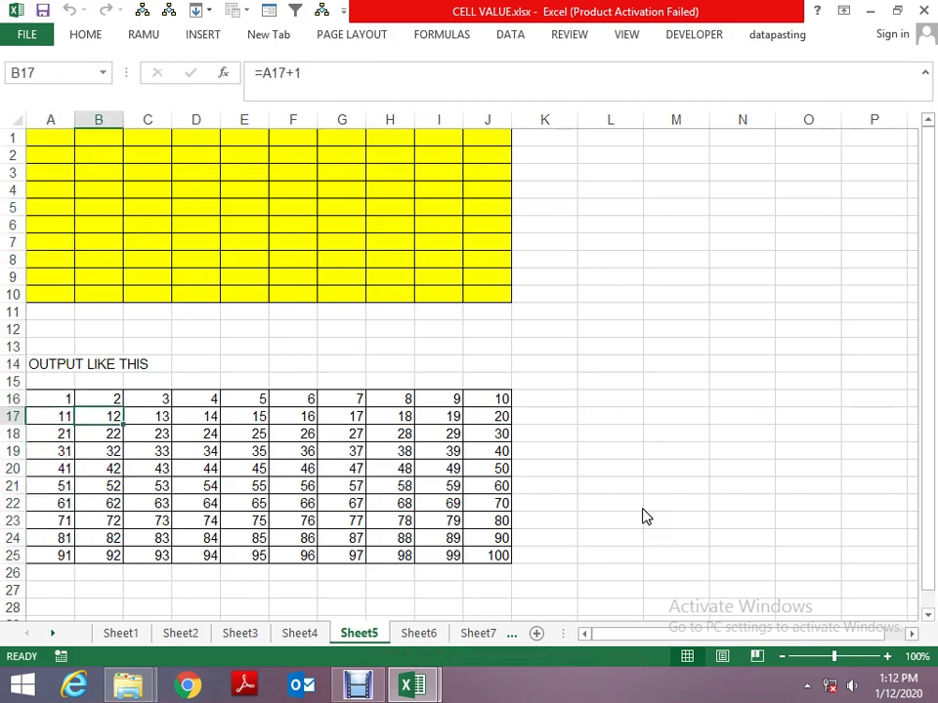
pyautogui.press('Right')
pyautogui.press('Right')
pyautogui.press('Up')
pyautogui.press('Right')
pyautogui.press('Right')
pyautogui.press('Right')
pyautogui.press('Right')
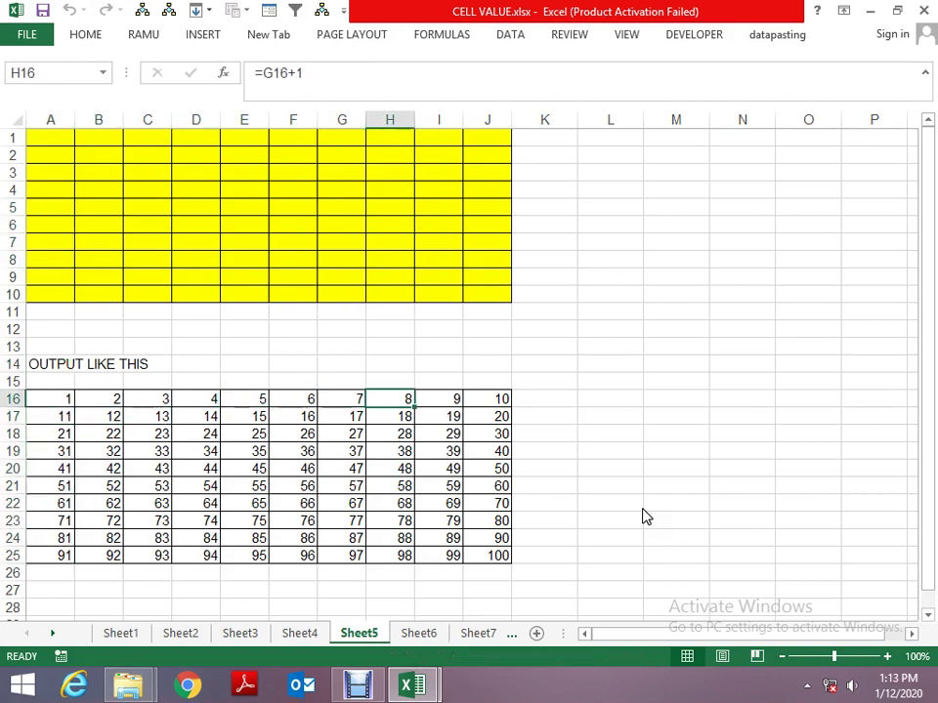
pyautogui.press('Right')
pyautogui.press('Right')
pyautogui.press('Right')
pyautogui.press('Right')
pyautogui.press('Left')
pyautogui.press('Left')
# Move back up and select across Sheet5's yellow grid from A1.
pyautogui.press('Left')
pyautogui.press('Up')
pyautogui.press('Up')
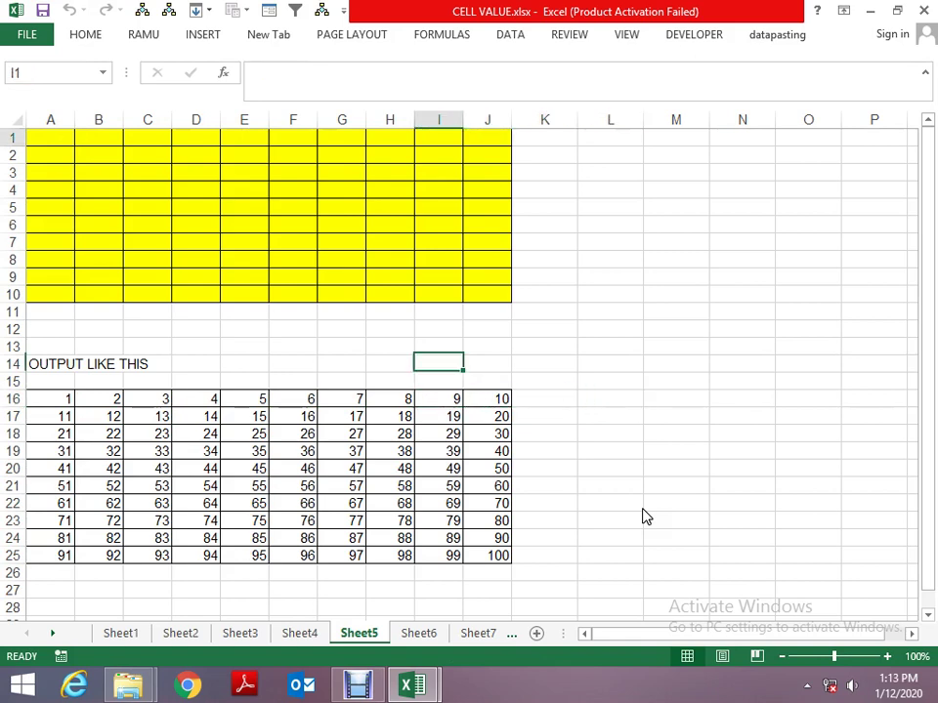
pyautogui.hotkey('ctrl', 'Up')
pyautogui.press('Left')
pyautogui.press('Left')
pyautogui.press('Left')
pyautogui.press('Left')
pyautogui.press('Left')
pyautogui.press('Left')
pyautogui.press('Left')
pyautogui.hotkey('shift', 'Right')
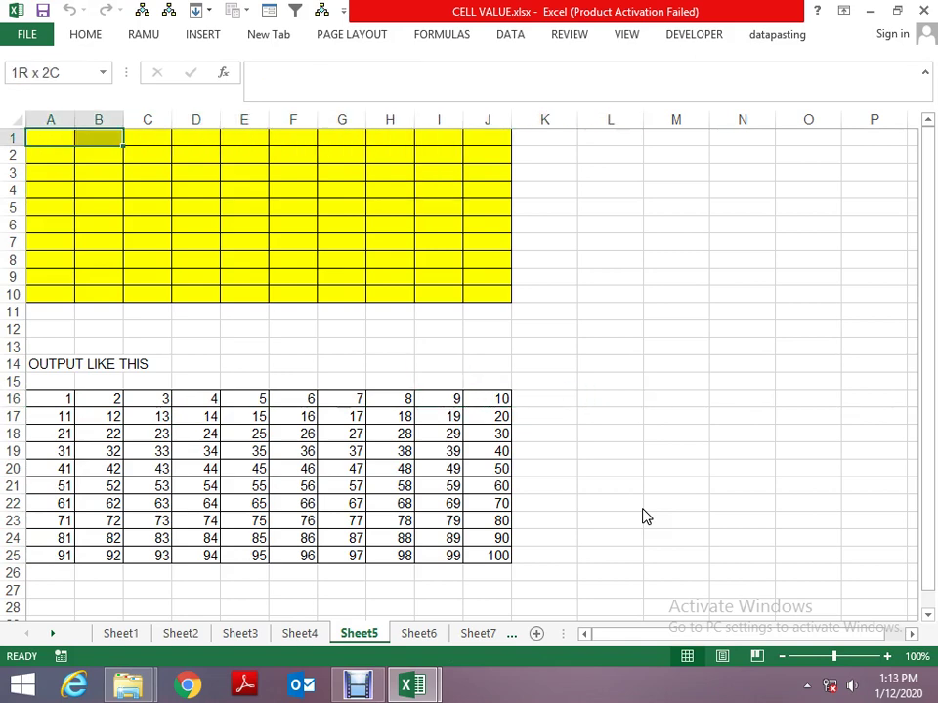
pyautogui.hotkey('shift', 'Right')
pyautogui.hotkey('shift', 'Right')
pyautogui.hotkey('shift', 'Right')
pyautogui.hotkey('shift', 'Right')
pyautogui.hotkey('shift', 'Right')
pyautogui.hotkey('shift', 'Right')
pyautogui.hotkey('shift', 'Down')
pyautogui.hotkey('shift', 'Down')
pyautogui.hotkey('shift', 'Down')
pyautogui.hotkey('shift', 'Down')
pyautogui.hotkey('shift', 'Down')
pyautogui.hotkey('shift', 'Down')
pyautogui.hotkey('shift', 'Down')
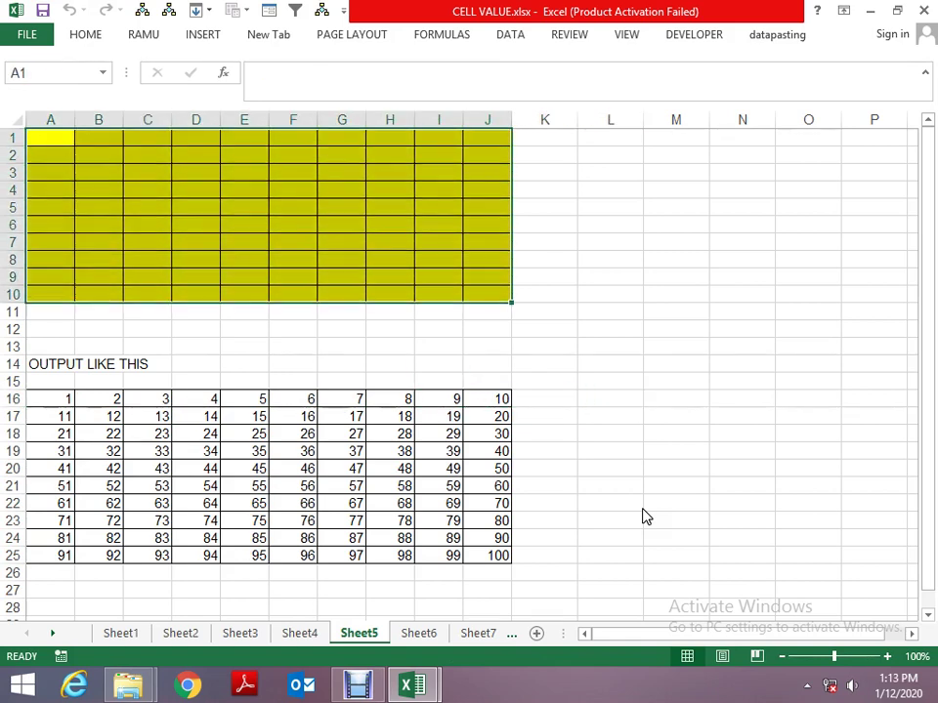
# On Sheet6, check the yellow grid and the expected output column values.
pyautogui.hotkey('ctrl', 'pagedown')
pyautogui.hotkey('ctrl', 'Up')
pyautogui.hotkey('ctrl', 'Up')
pyautogui.press('Down')
pyautogui.press('Down')
pyautogui.press('Down')
pyautogui.press('Down')
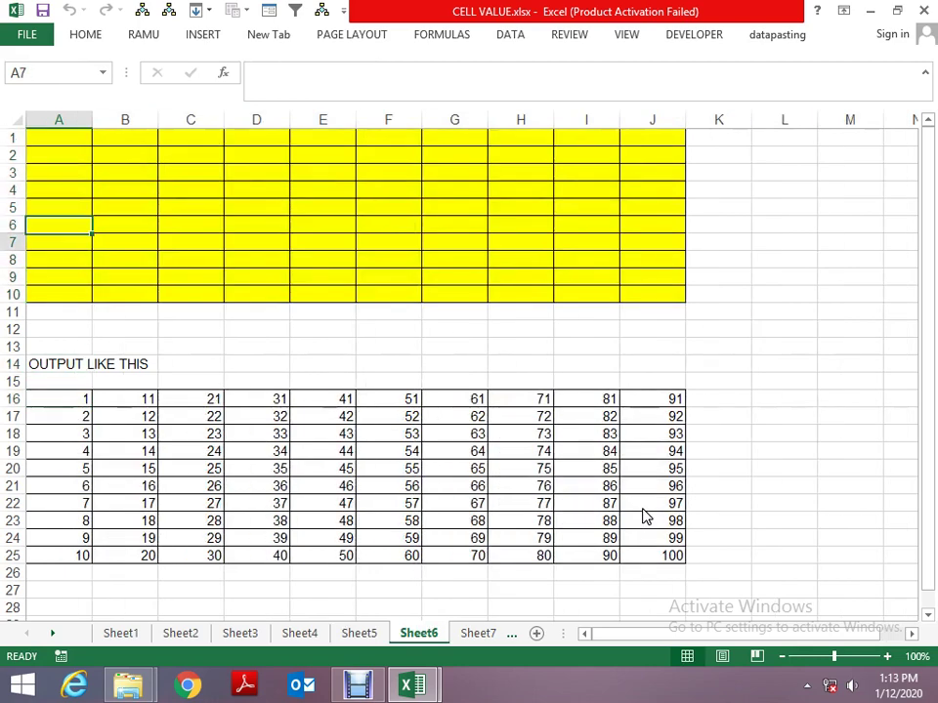
pyautogui.press('Down')
pyautogui.press('Down')
pyautogui.press('Down')
pyautogui.press('Down')
pyautogui.press('Down')
pyautogui.press('Down')
pyautogui.press('Down')
pyautogui.press('Down')
pyautogui.press('Down')
pyautogui.press('Down')
pyautogui.press('Down')
pyautogui.press('Down')
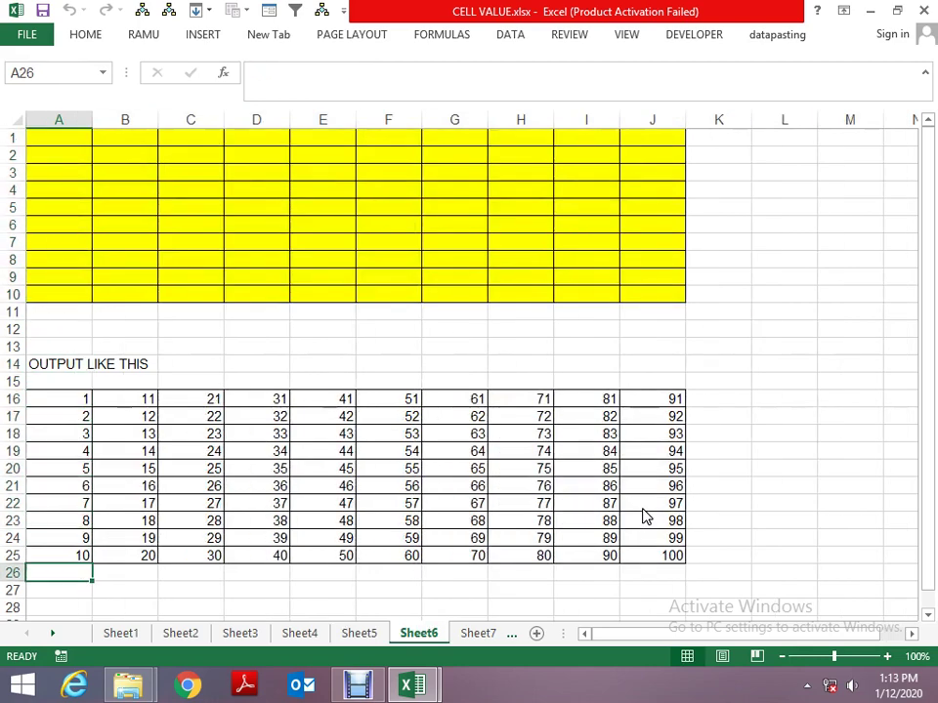
pyautogui.press('Down')
pyautogui.hotkey('ctrl', 'Up')
pyautogui.hotkey('ctrl', 'Up')
pyautogui.hotkey('ctrl', 'Up')
pyautogui.hotkey('ctrl', 'Up')
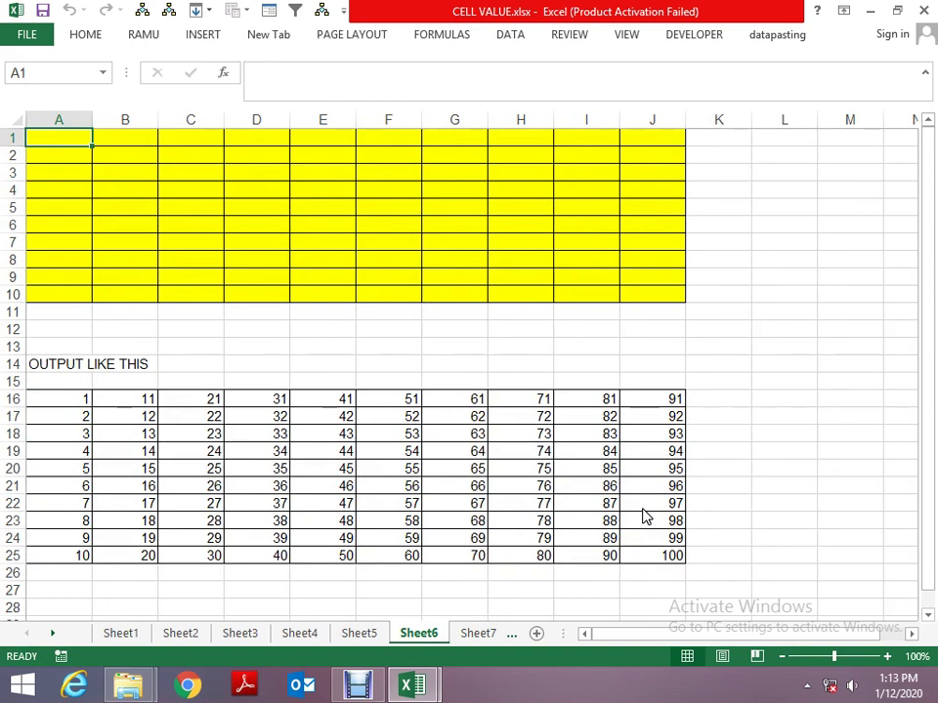
pyautogui.press('Down')
pyautogui.press('Up')
pyautogui.press('Down')
pyautogui.press('Down')
pyautogui.press('Down')
pyautogui.press('Down')
pyautogui.press('Down')
pyautogui.press('Down')
pyautogui.press('Down')
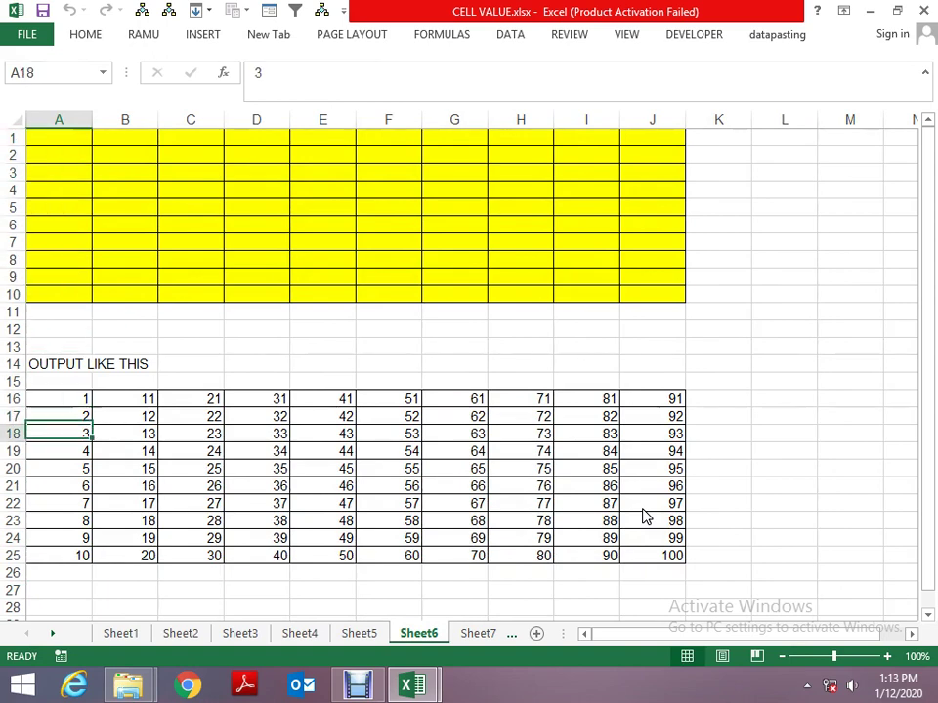
pyautogui.press('Down')
pyautogui.press('Down')
pyautogui.press('Down')
pyautogui.press('Down')
pyautogui.press('Down')
pyautogui.press('Down')
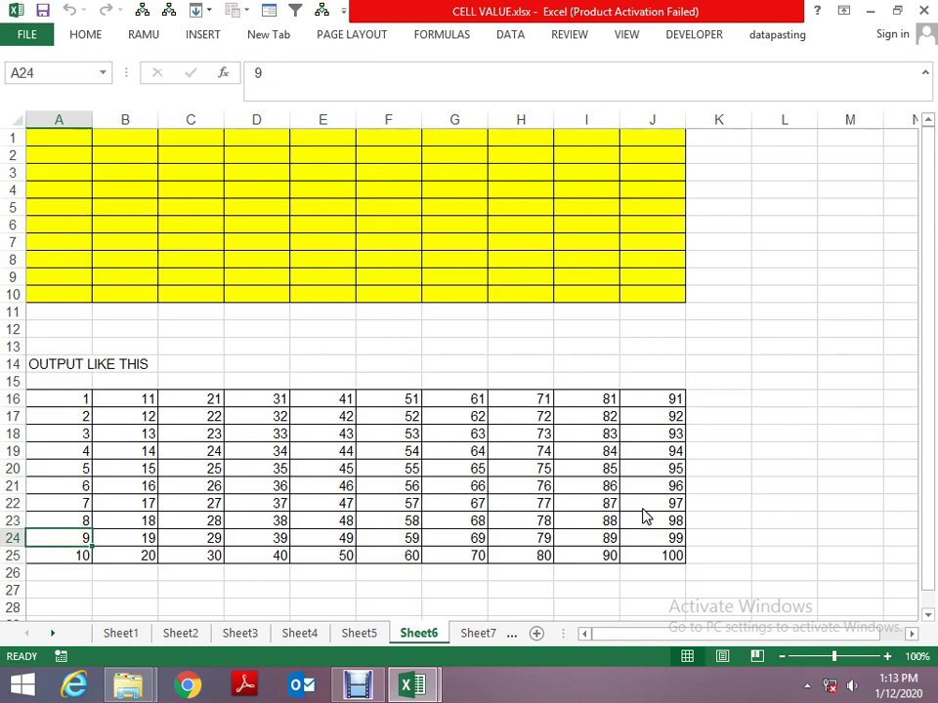
pyautogui.press('Up')
pyautogui.press('Up')
pyautogui.press('Up')
pyautogui.press('Up')
pyautogui.press('Up')
pyautogui.press('Up')
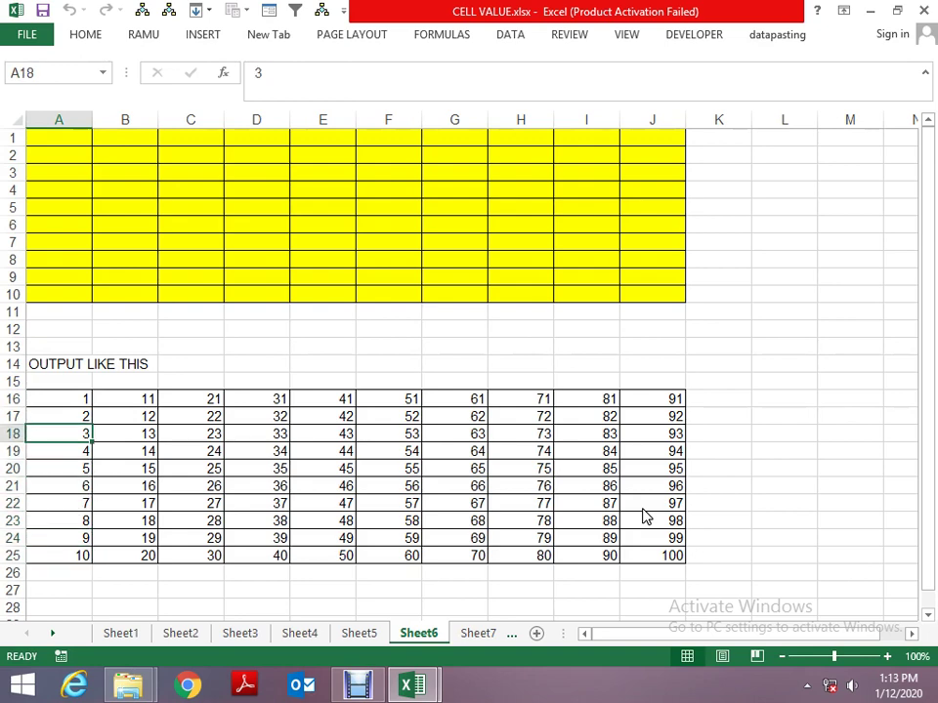
# On Sheet7, look over the AA–DD data and read the font-size task description.
pyautogui.hotkey('ctrl', 'pagedown')
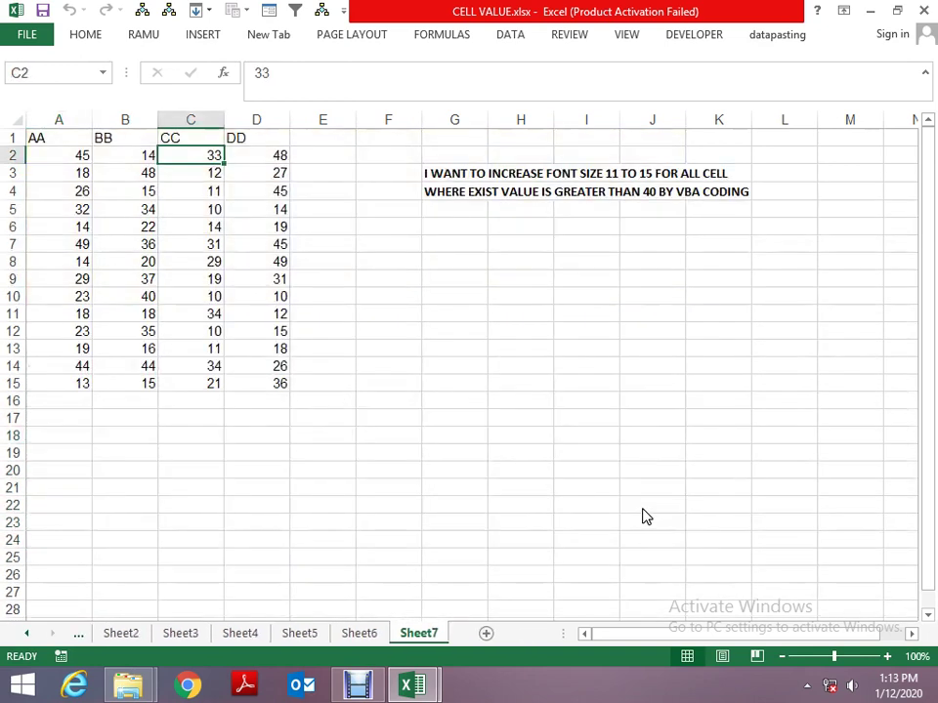
pyautogui.press('Up')
pyautogui.press('Down')
pyautogui.press('Right')
pyautogui.press('Right')
pyautogui.press('Right')
pyautogui.press('Right')
pyautogui.press('Left')
pyautogui.press('Down')
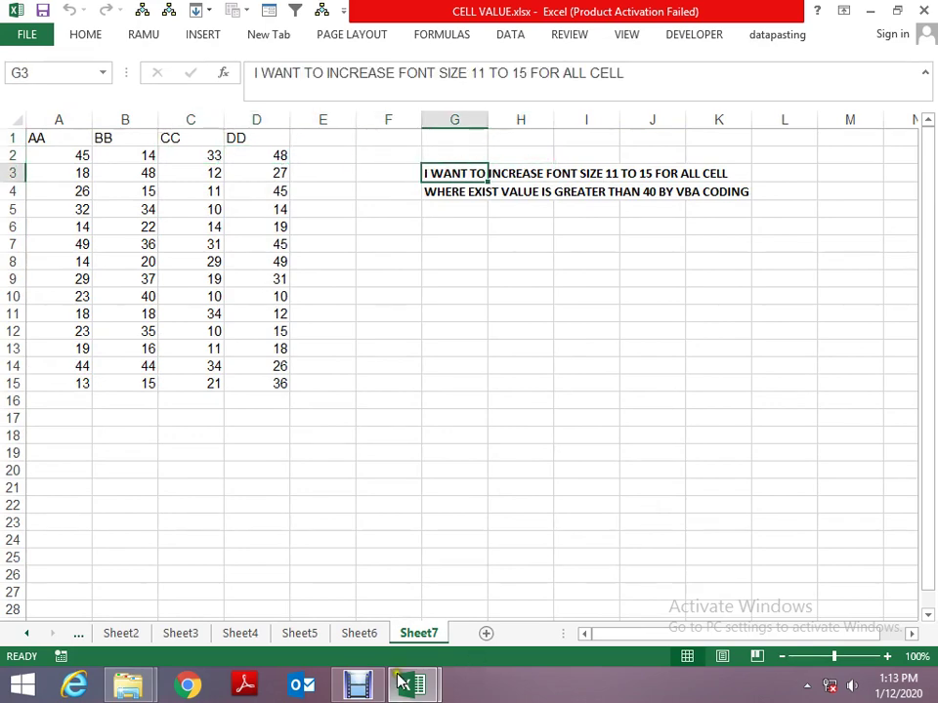
pyautogui.click(359, 685)
pyautogui.click(361, 686)
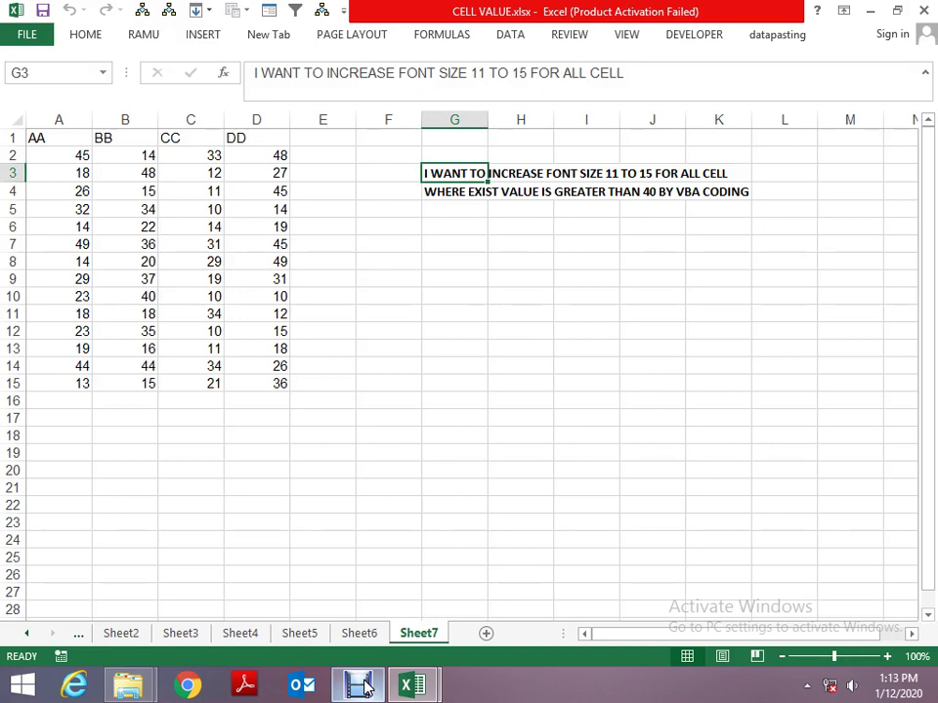
# Recheck the AA to DD columns, then close the CELL VALUE workbook.
pyautogui.press('Home')
pyautogui.press('Up')
pyautogui.press('Up')
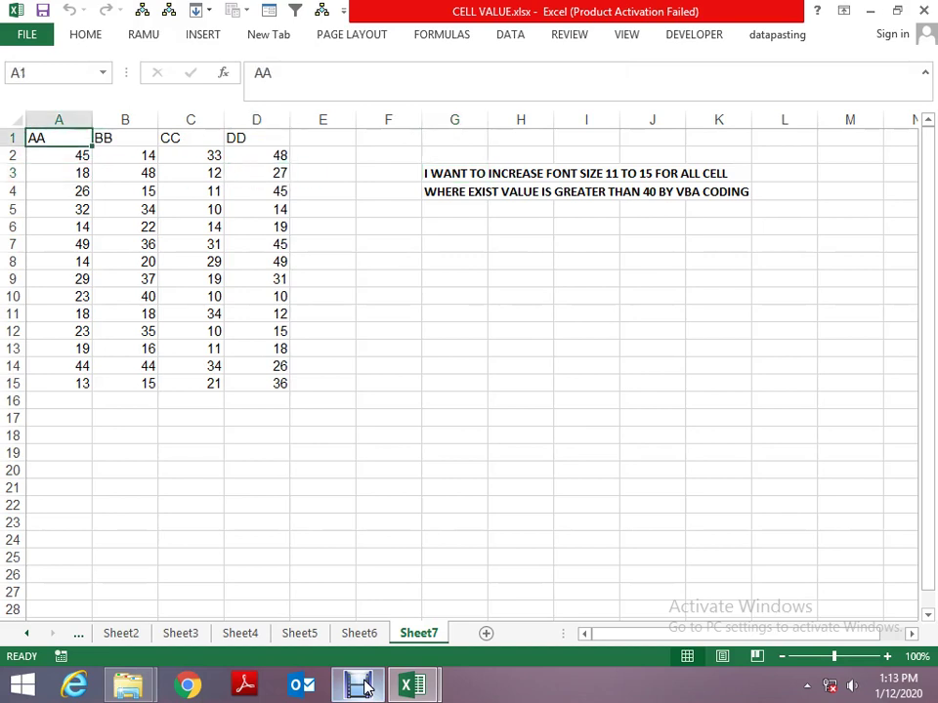
pyautogui.press('Right')
pyautogui.press('Right')
pyautogui.press('Right')
pyautogui.press('Down')
pyautogui.press('Down')
pyautogui.press('Down')
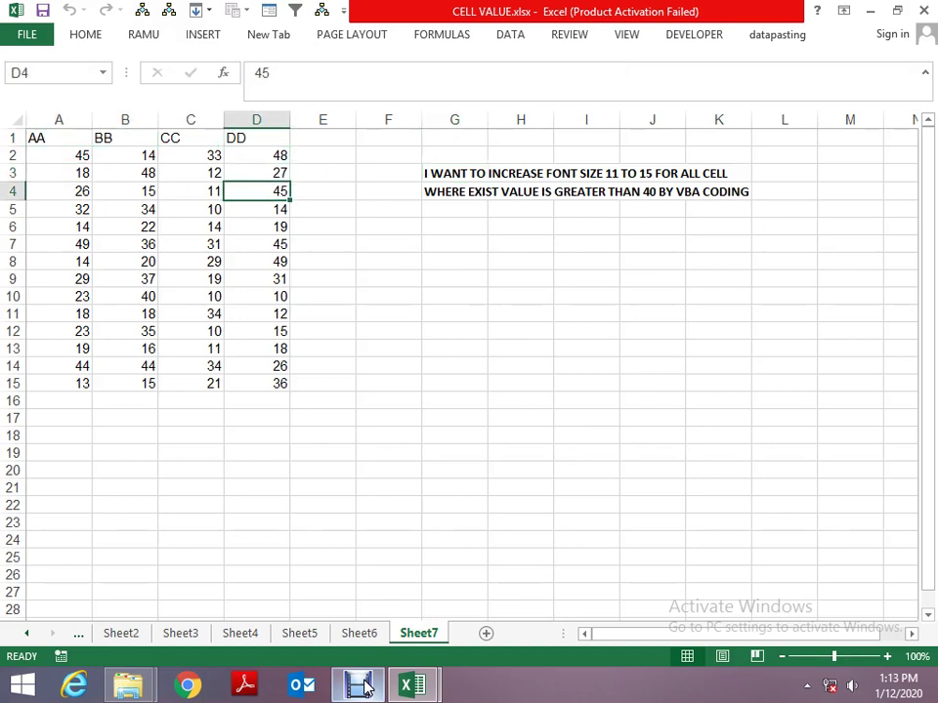
pyautogui.hotkey('alt', 'space')
pyautogui.press('c')
pyautogui.press('Down')
# Open the Character Seperator workbook and look over the word 'rakesh' and its split letters.
pyautogui.press('Return')
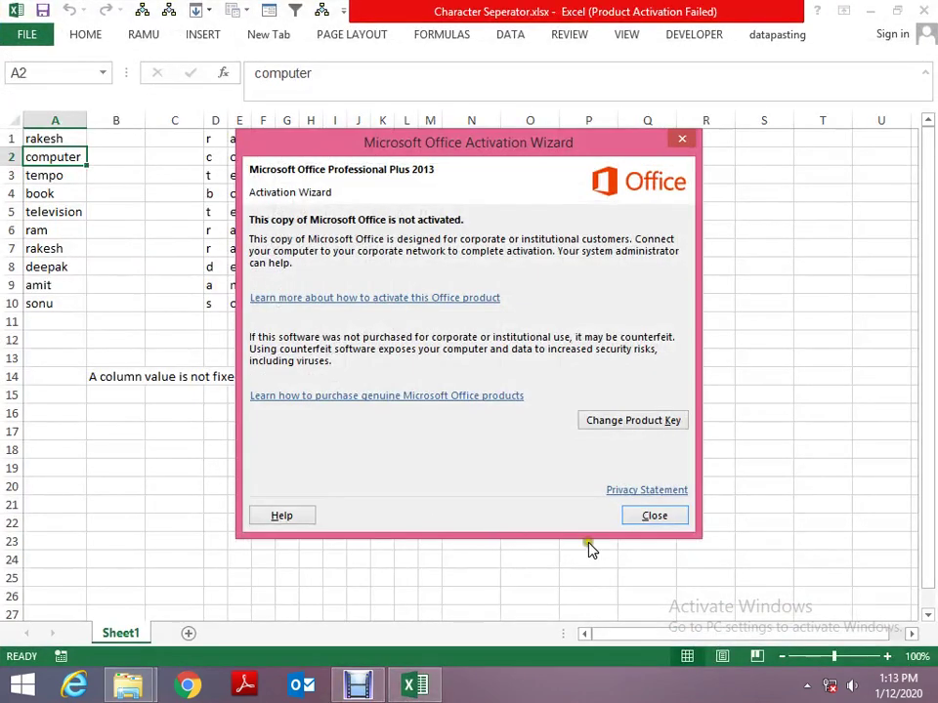
pyautogui.click(633, 514)
pyautogui.press('Up')
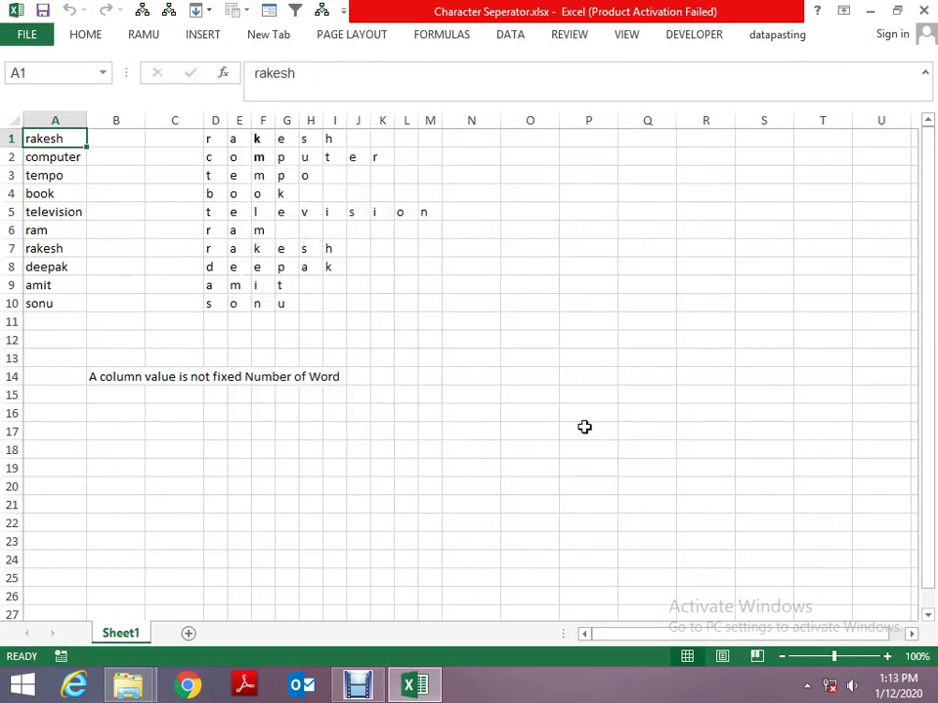
pyautogui.press('Right')
pyautogui.press('Right')
pyautogui.press('Right')
pyautogui.hotkey('ctrl', 'Right')
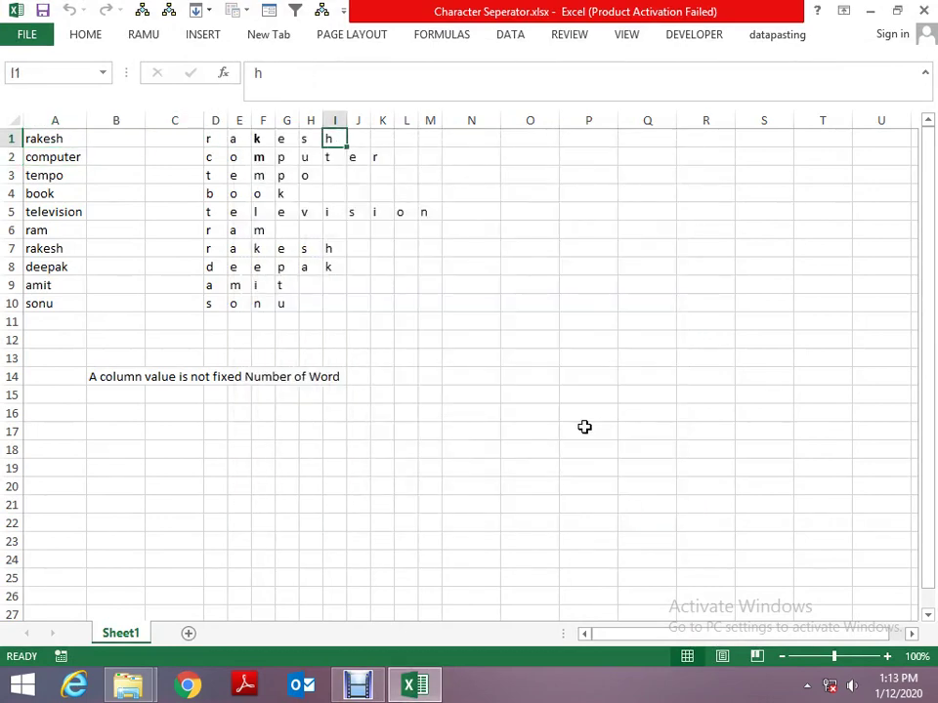
pyautogui.press('Left')
pyautogui.press('Left')
pyautogui.press('Left')
pyautogui.press('Left')
pyautogui.press('Left')
pyautogui.press('Right')
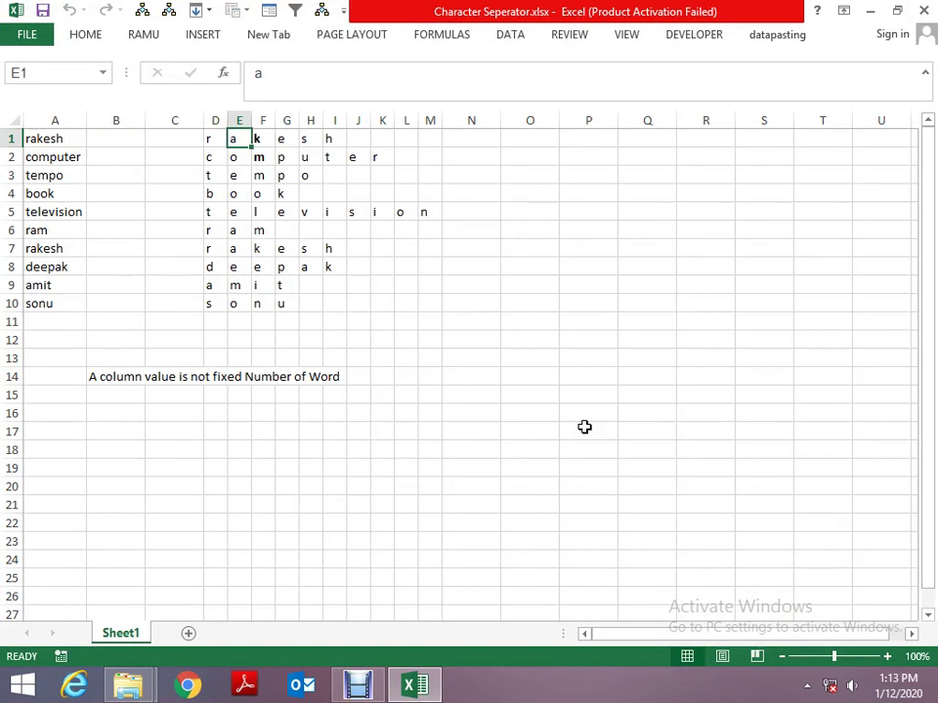
pyautogui.press('Left')
pyautogui.press('Left')
pyautogui.press('Left')
pyautogui.press('Left')
# Copy the word list A1:A10 and paste it starting at A17.
pyautogui.hotkey('ctrl', 'shift', 'Down')
pyautogui.hotkey('ctrl', 'c')
pyautogui.press('Down')
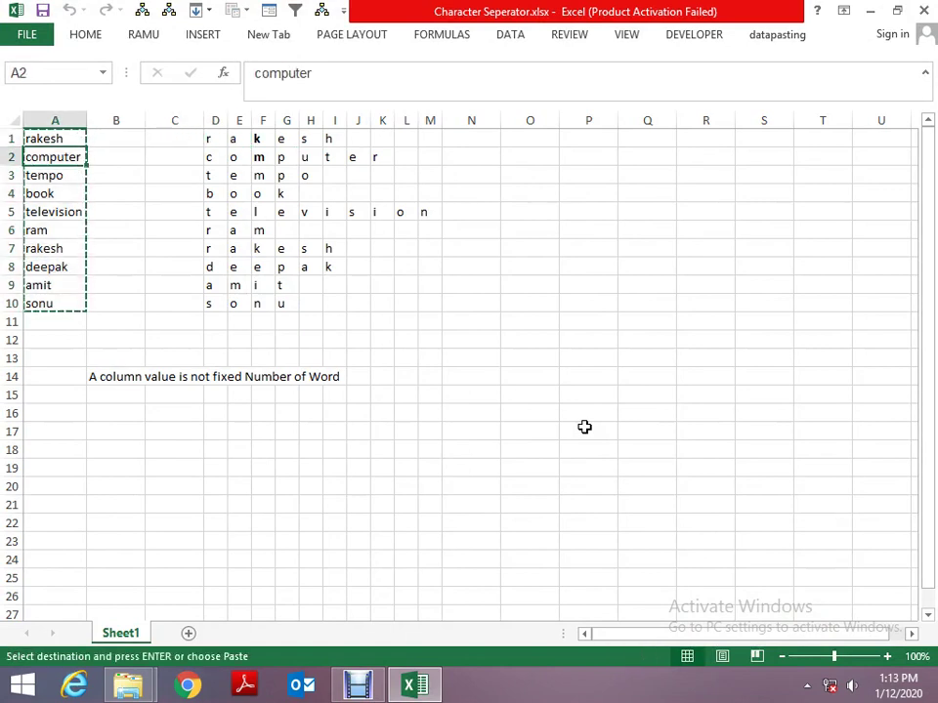
pyautogui.press('Down')
pyautogui.press('Down')
pyautogui.press('Down')
pyautogui.press('Down')
pyautogui.press('Down')
pyautogui.press('Down')
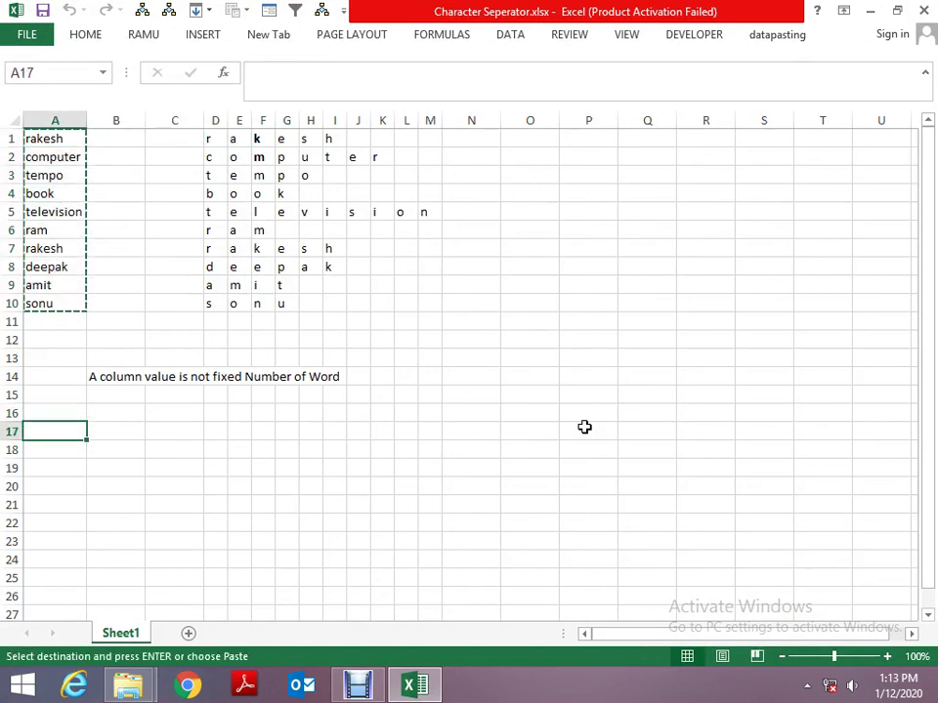
pyautogui.press('Return')
# Fill the range D17:L26 with yellow as the answer area.
pyautogui.press('Right')
pyautogui.press('Right')
pyautogui.press('Right')
pyautogui.hotkey('shift', 'Down')
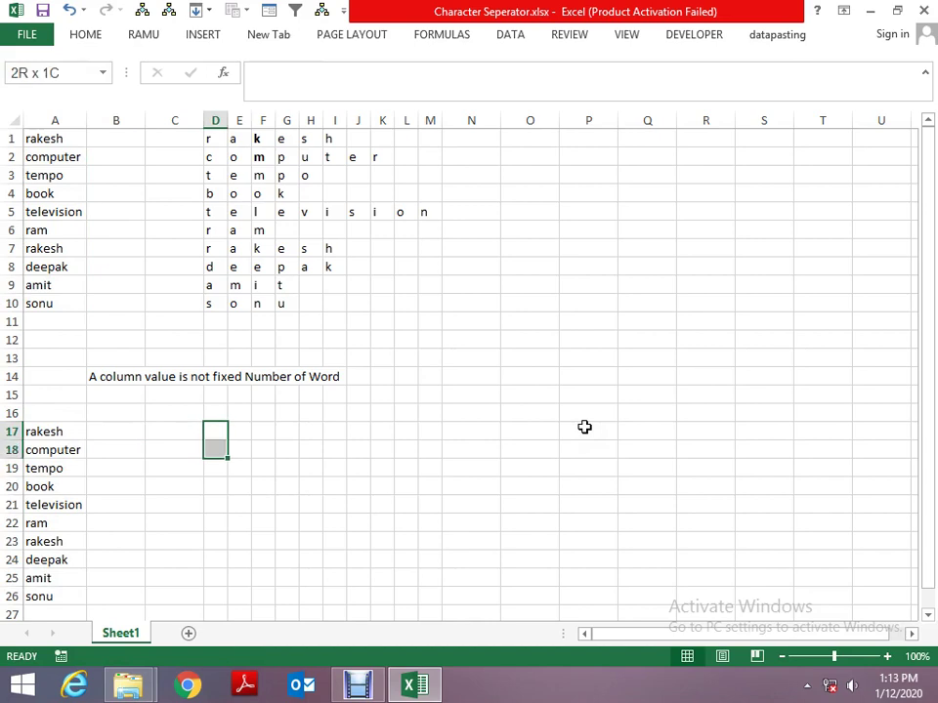
pyautogui.hotkey('shift', 'Down')
pyautogui.hotkey('shift', 'Down')
pyautogui.hotkey('shift', 'Down')
pyautogui.hotkey('shift', 'Down')
pyautogui.hotkey('shift', 'Up')
pyautogui.hotkey('shift', 'Right')
pyautogui.hotkey('shift', 'Right')
pyautogui.hotkey('shift', 'Right')
pyautogui.hotkey('shift', 'Right')
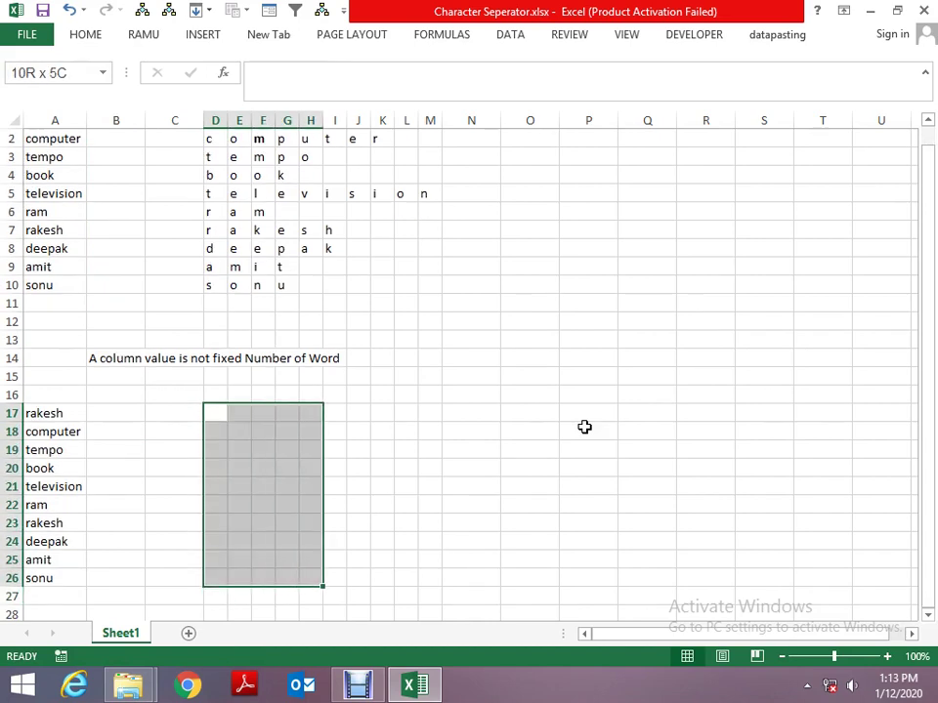
pyautogui.hotkey('shift', 'Right')
pyautogui.hotkey('shift', 'Right')
pyautogui.hotkey('shift', 'Right')
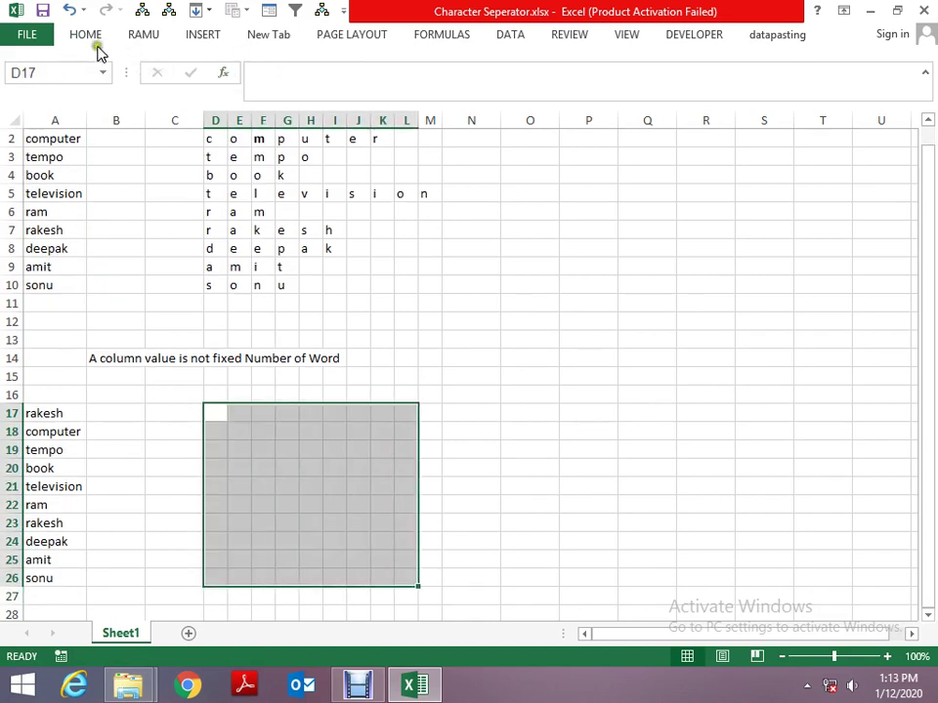
pyautogui.click(93, 39)
pyautogui.click(213, 92)
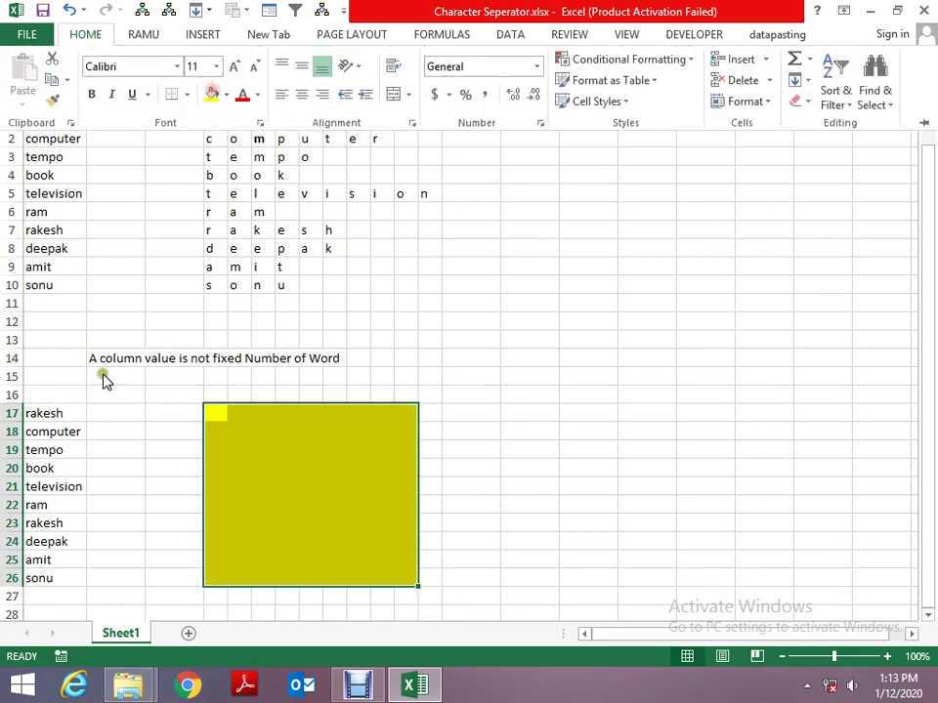
pyautogui.click(57, 415)
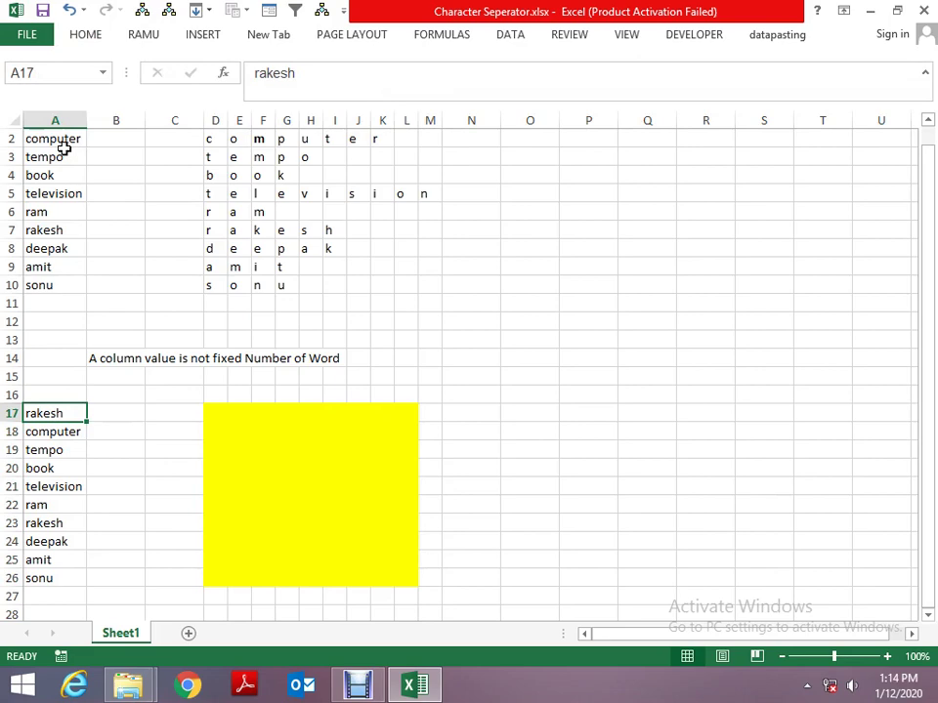
# Close the Character Seperator workbook without saving changes.
pyautogui.hotkey('alt', 'space')
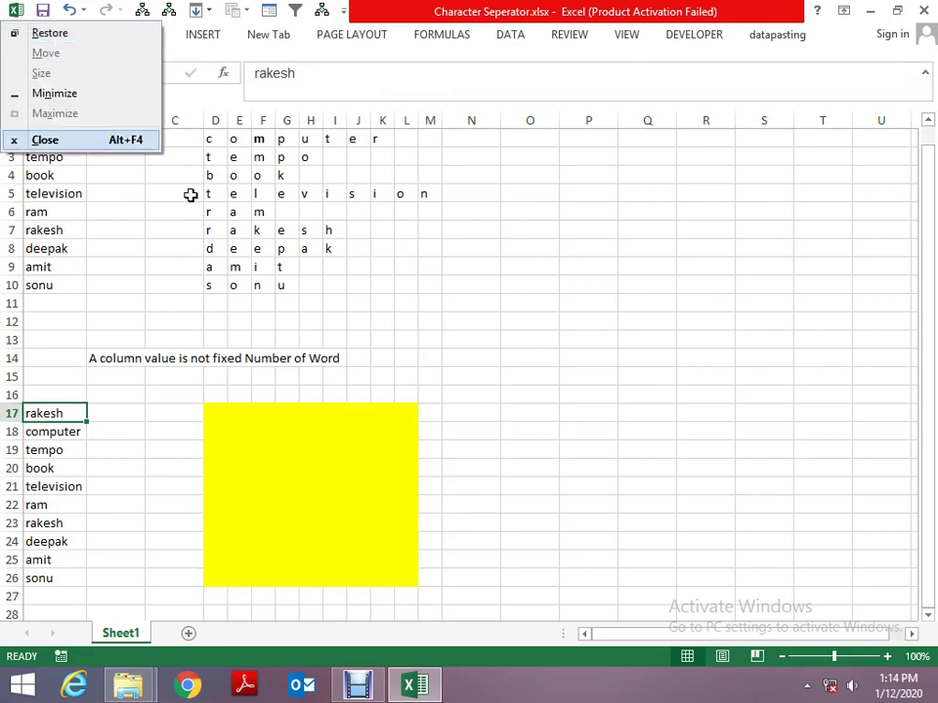
pyautogui.press('c')
pyautogui.press('n')
# Open the 'delete all sheet except amit name' workbook from Loop1 and dismiss the activation notice.
pyautogui.press('Down')
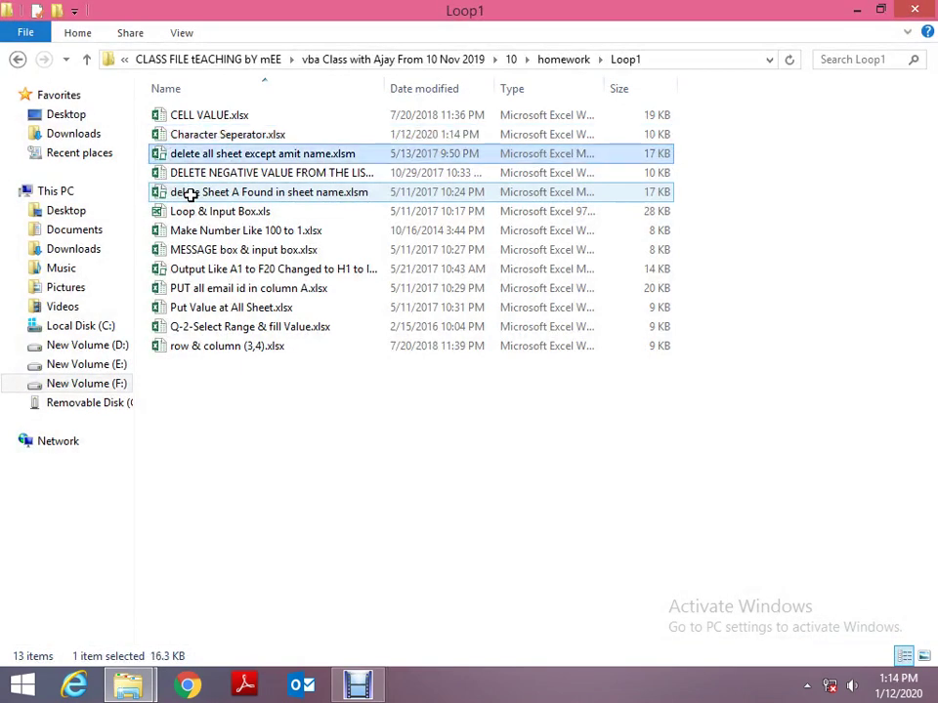
pyautogui.press('Return')
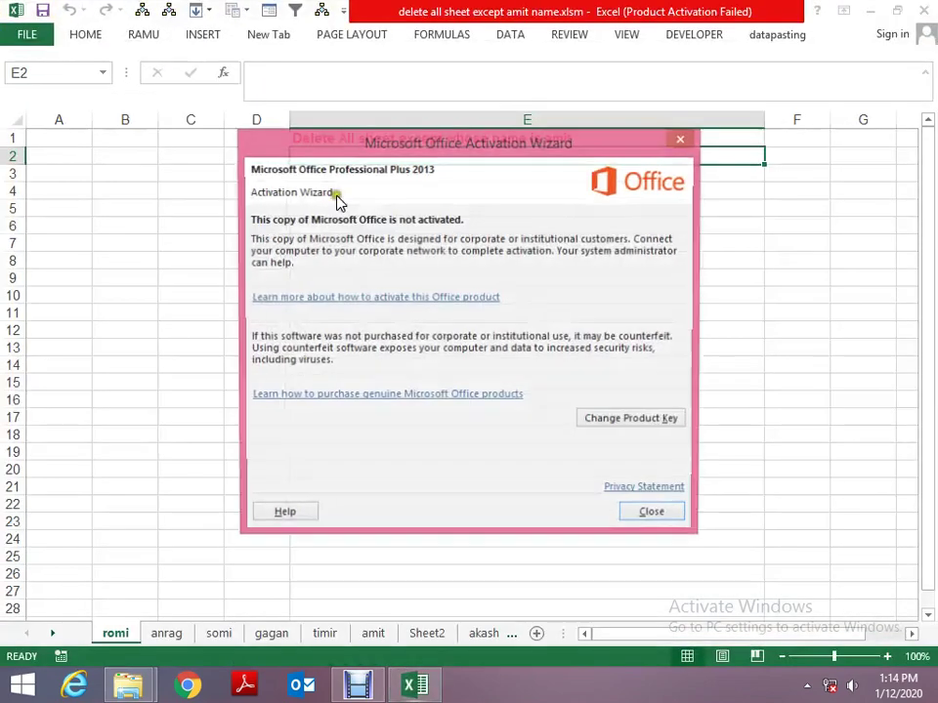
pyautogui.click(637, 518)
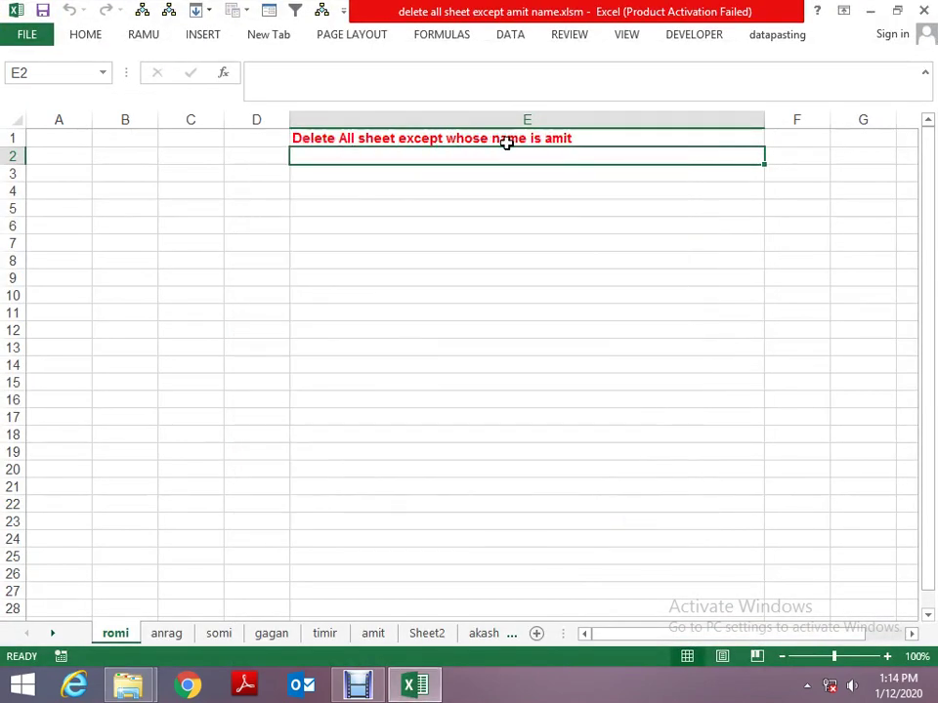
pyautogui.hotkey('alt', 'space')
# Close the delete-all-sheets workbook and open DELETE NEGATIVE VALUE FROM THE LIST.xlsx.
pyautogui.press('c')
pyautogui.press('Down')
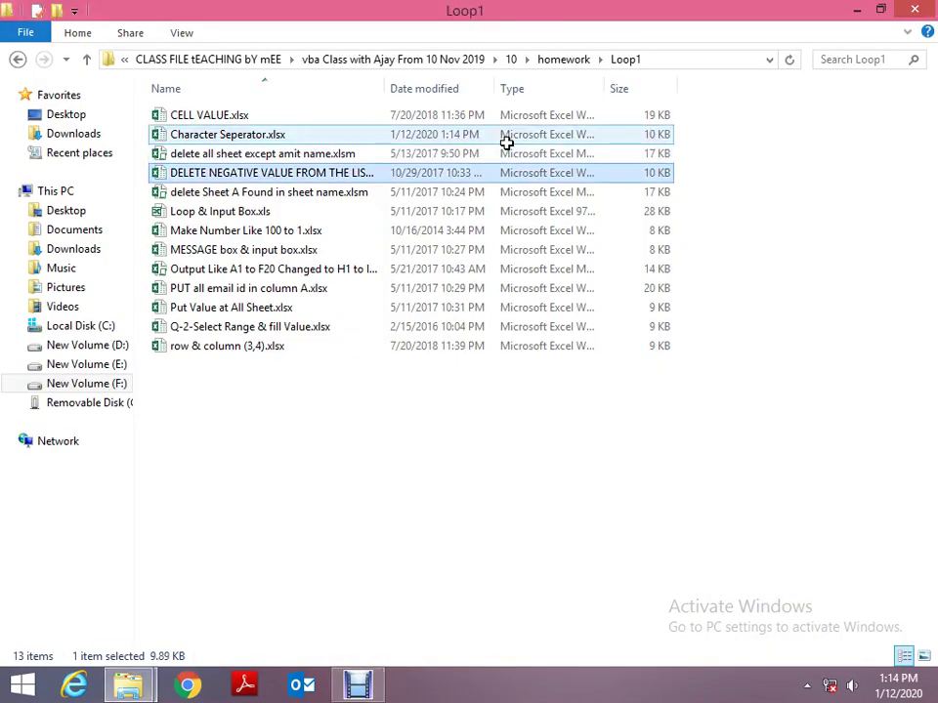
pyautogui.press('Return')
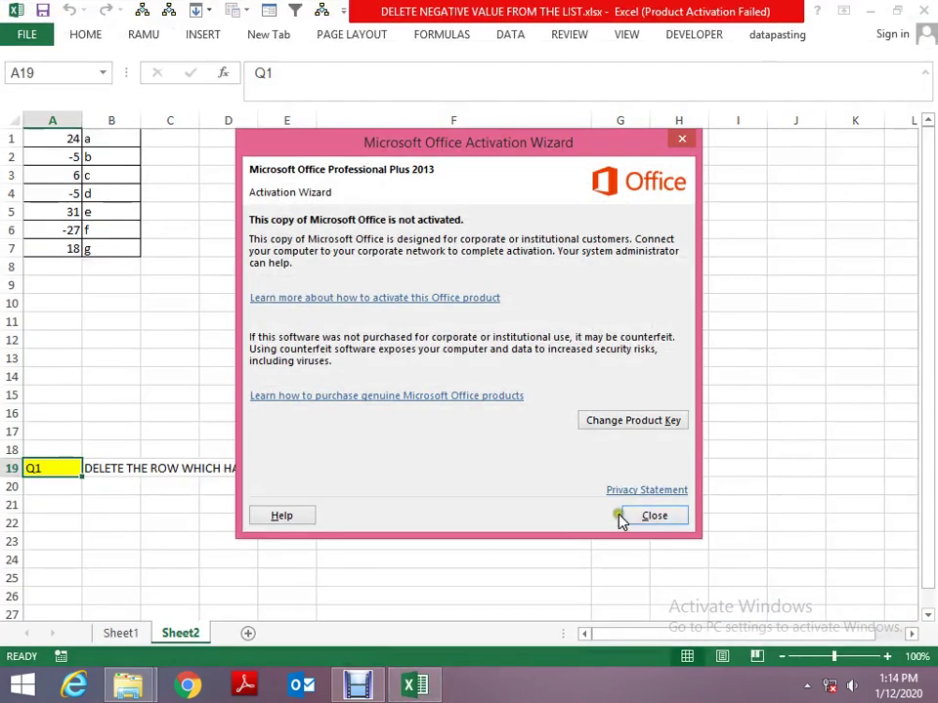
pyautogui.click(654, 512)
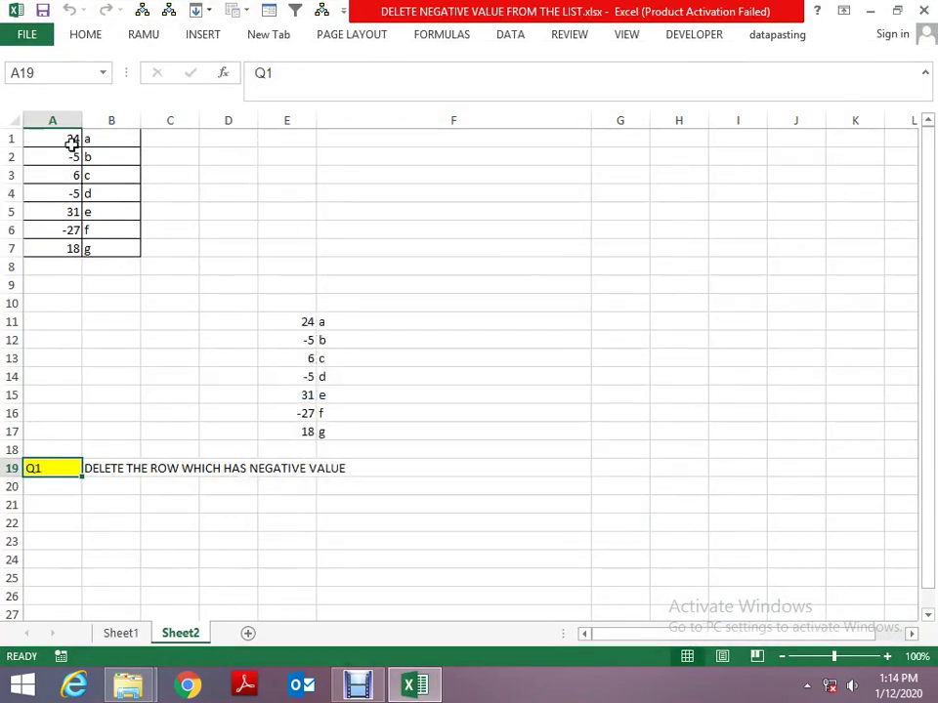
# Review Sheet1's number list in A1:A20 and the task title in F1.
pyautogui.hotkey('ctrl', 'pageup')
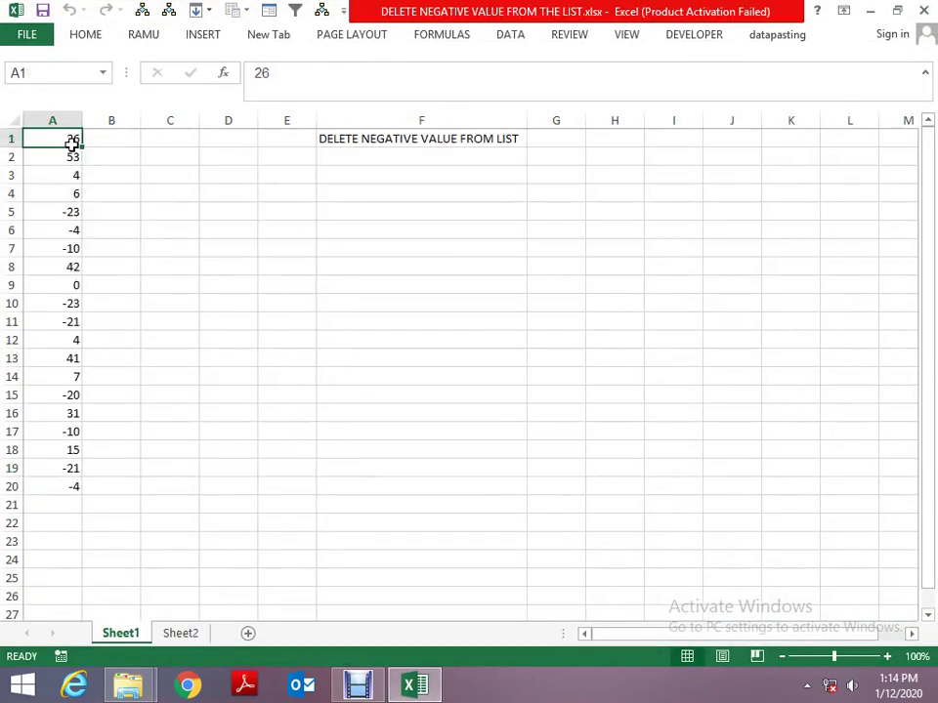
pyautogui.hotkey('ctrl', 'Right')
pyautogui.click(72, 143)
pyautogui.hotkey('ctrl', 'shift', 'Down')
pyautogui.hotkey('ctrl', 'shift', 'Up')
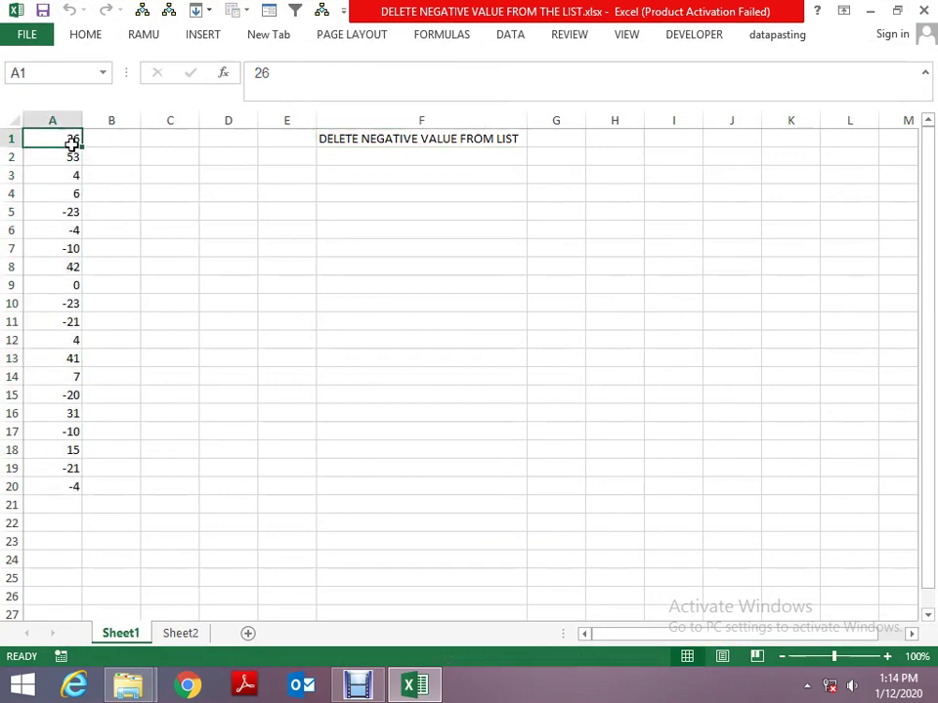
pyautogui.hotkey('ctrl', 'shift', 'Down')
# Review Sheet2's values down to A7, then close the workbook.
pyautogui.hotkey('ctrl', 'pagedown')
pyautogui.hotkey('ctrl', 'Up')
pyautogui.hotkey('ctrl', 'Up')
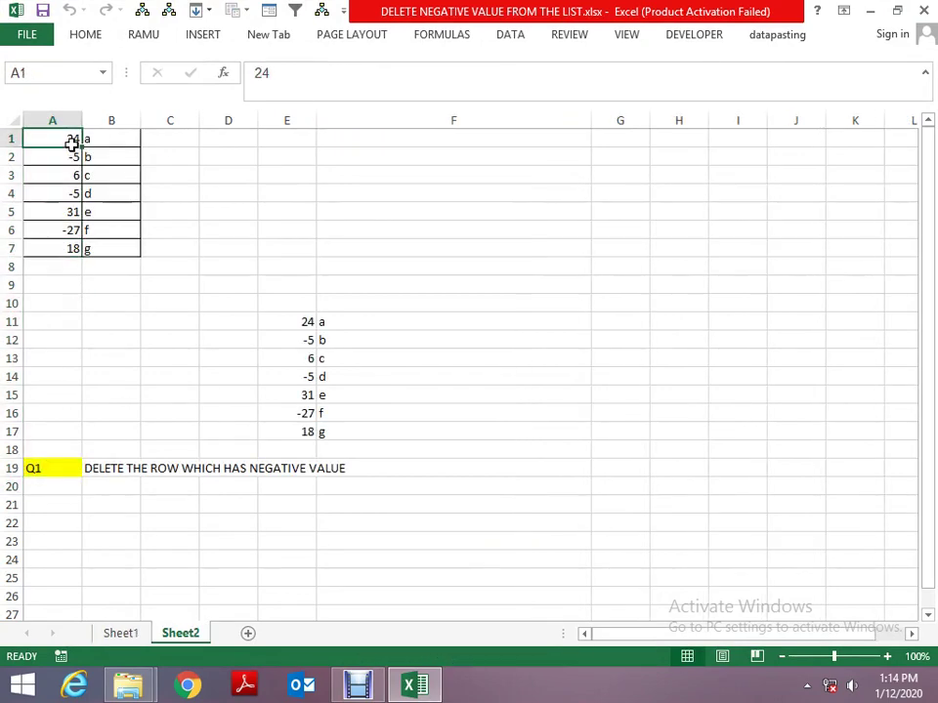
pyautogui.hotkey('ctrl', 'Down')
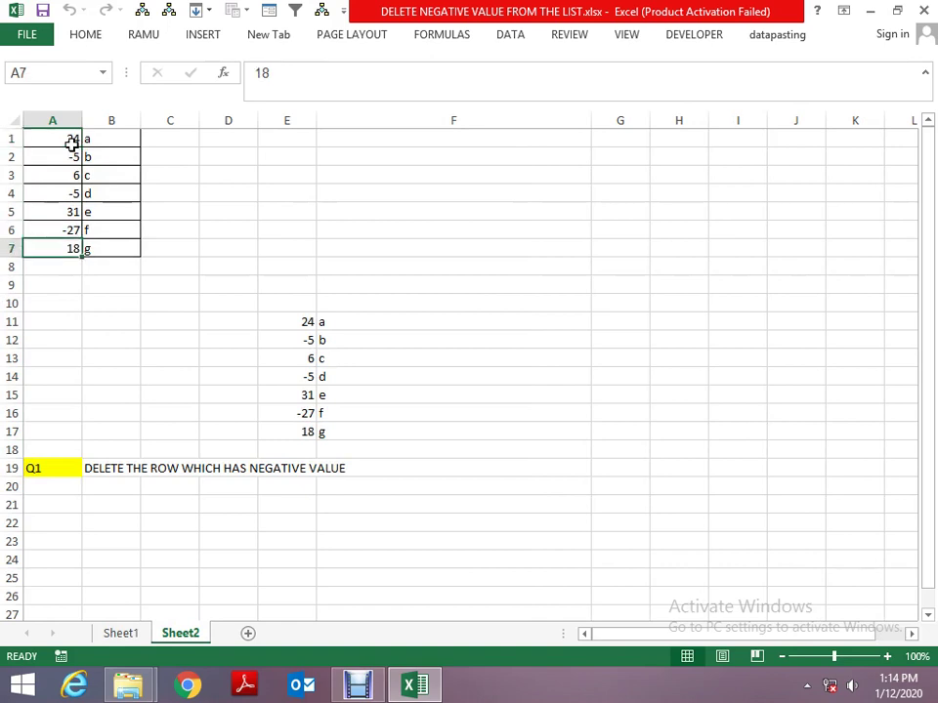
pyautogui.hotkey('ctrl', 'Up')
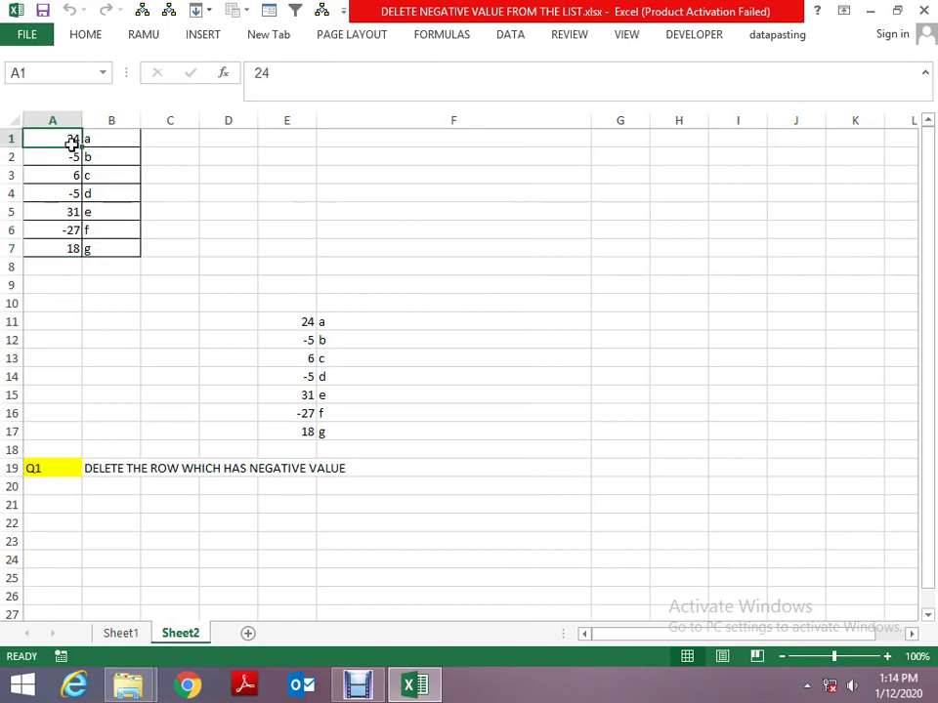
pyautogui.hotkey('ctrl', 'Down')
pyautogui.press('Up')
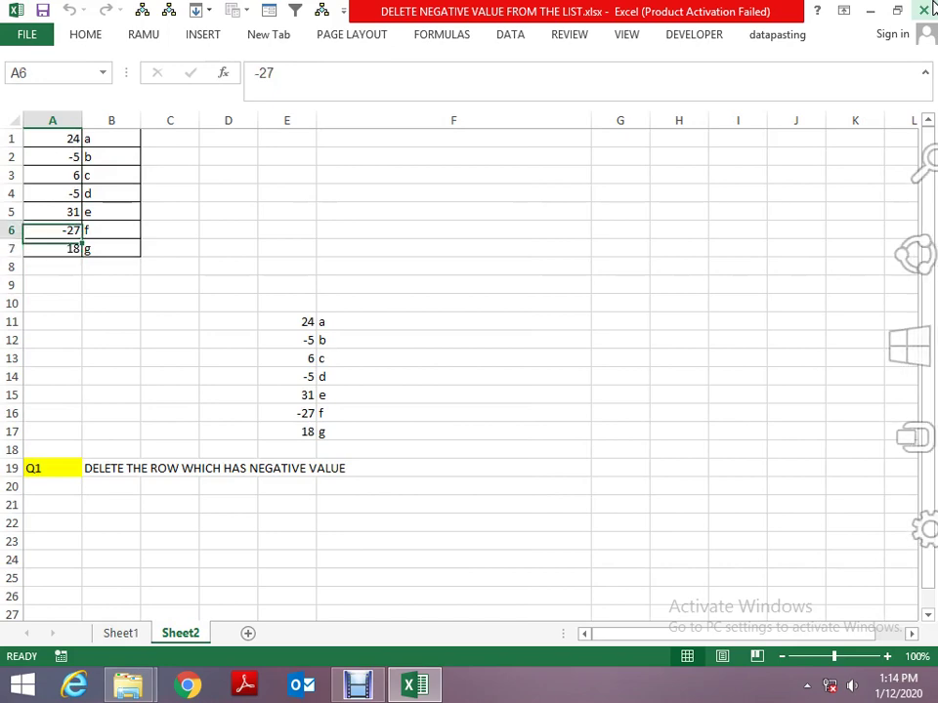
pyautogui.press('Up')
pyautogui.press('Up')
pyautogui.press('Up')
pyautogui.press('Up')
pyautogui.press('Up')
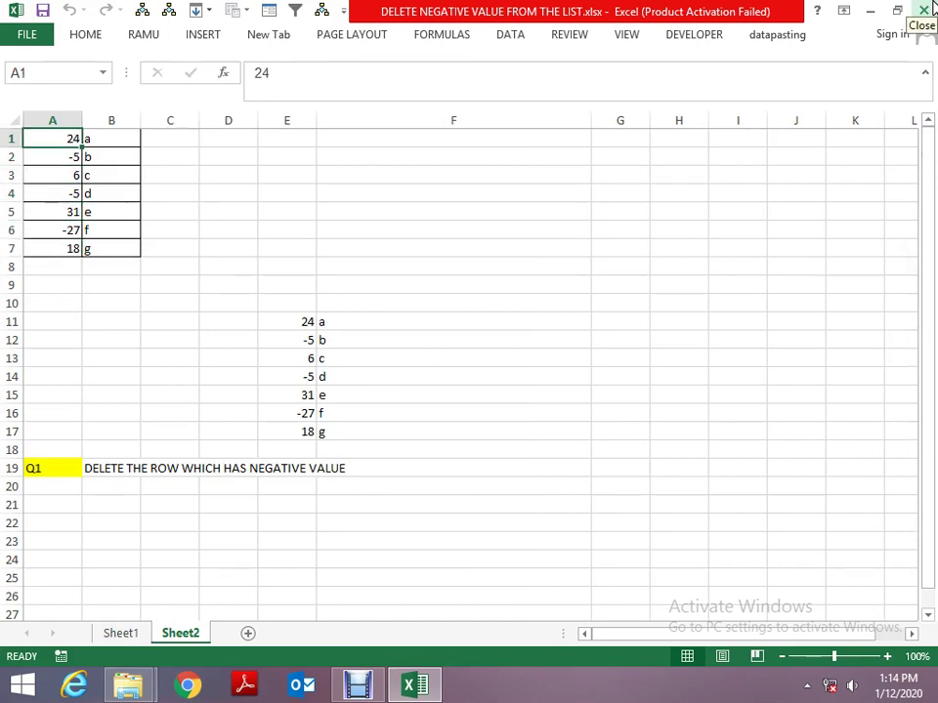
pyautogui.hotkey('alt', 'space')
pyautogui.press('Up')
pyautogui.press('Return')
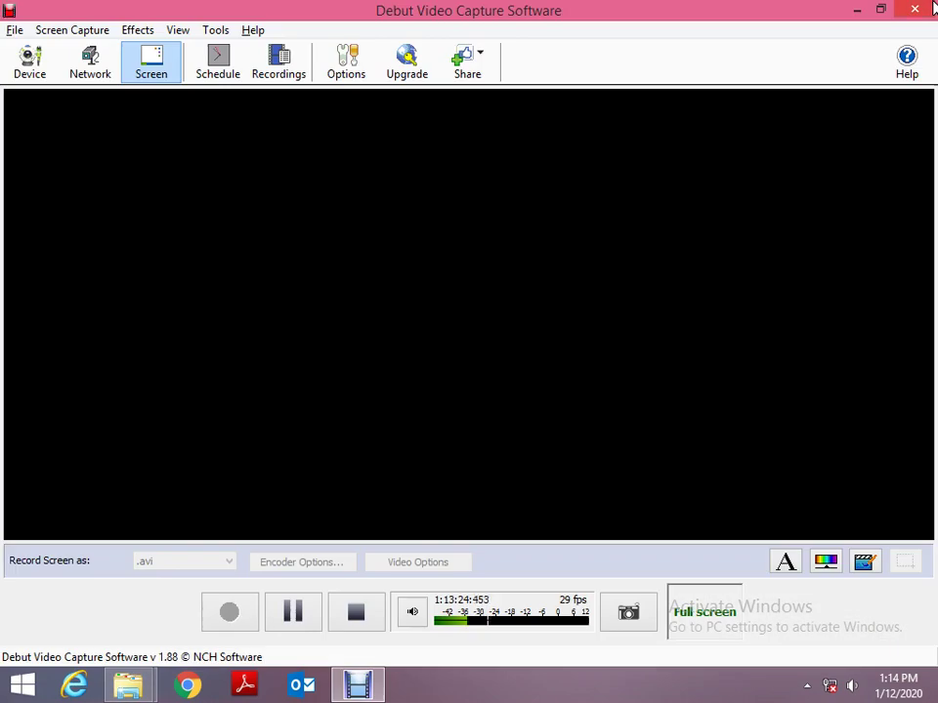
# Open the 'delete Sheet A Found in sheet name' workbook and read its task.
pyautogui.press('Return')
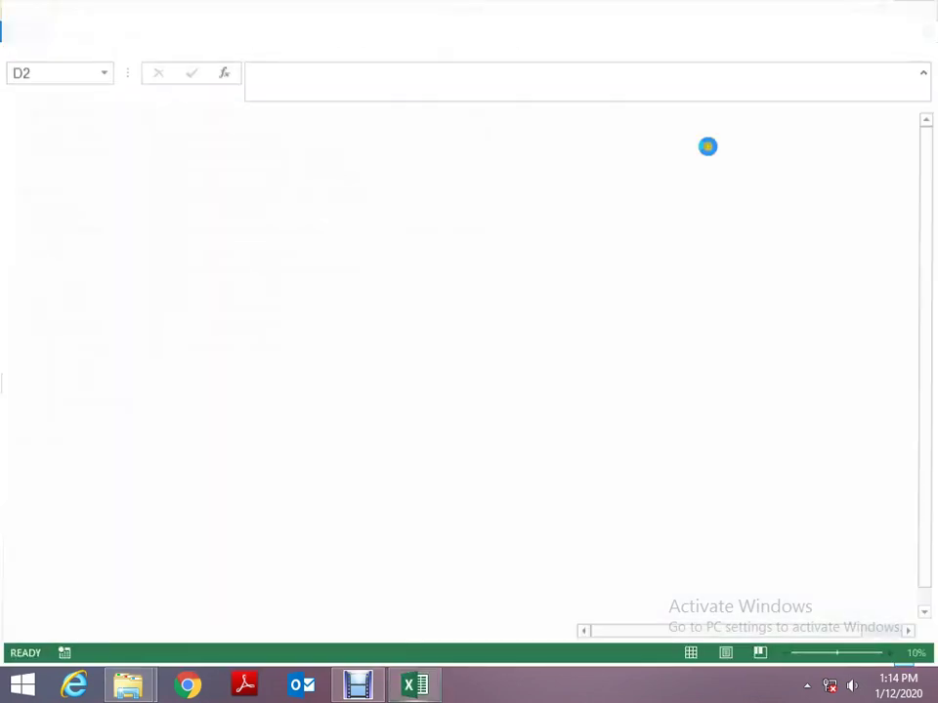
pyautogui.click(649, 522)
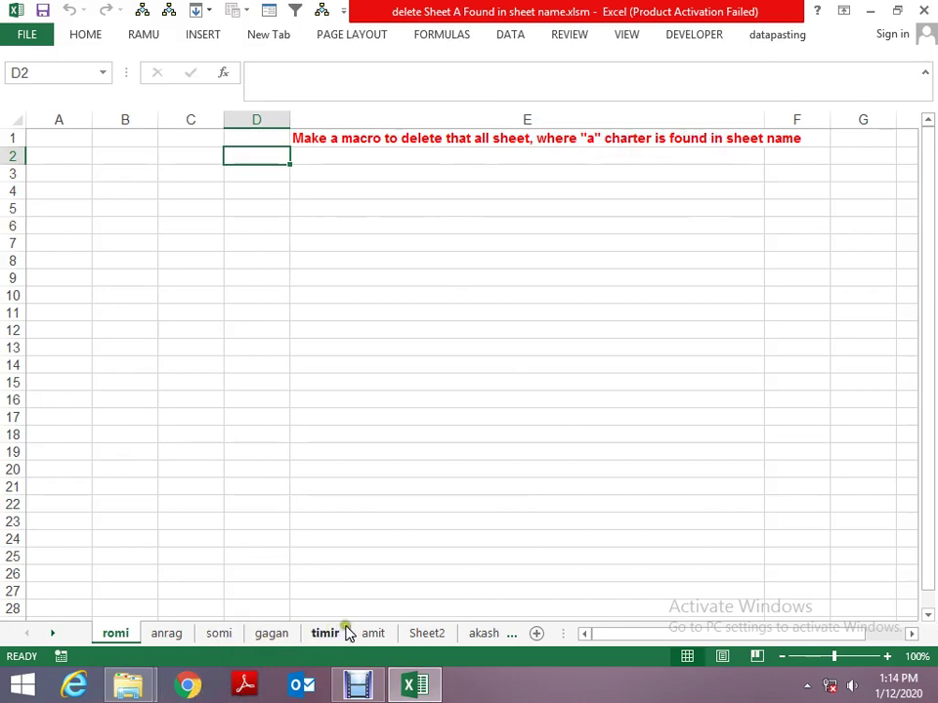
pyautogui.click(413, 549)
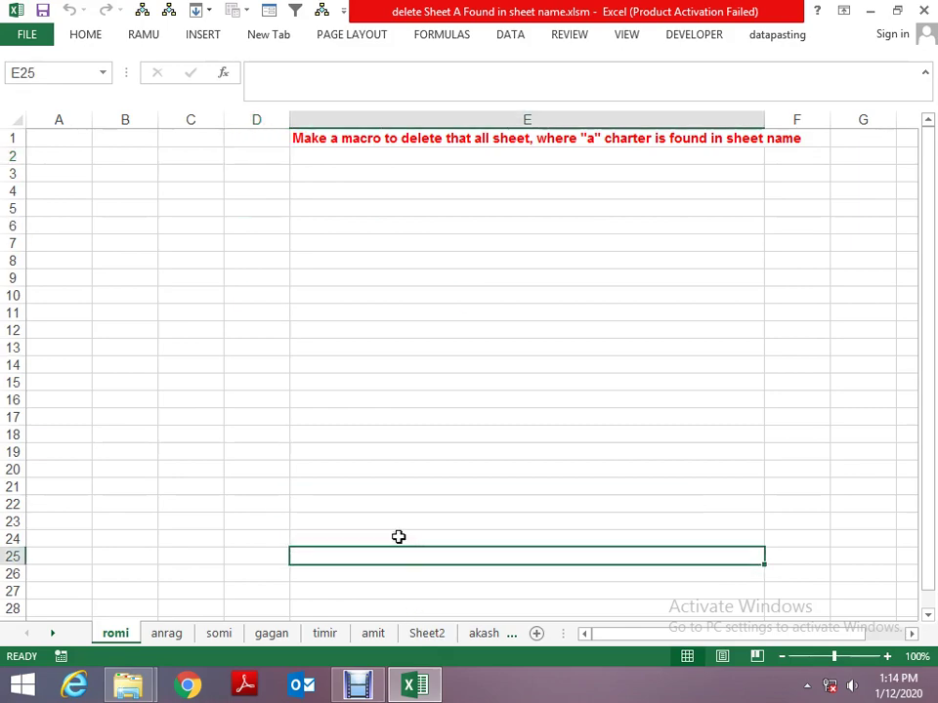
# Close that workbook and open Loop & Input Box.xls from the Loop1 folder.
pyautogui.hotkey('alt', 'space')
pyautogui.press('Up')
pyautogui.press('Return')
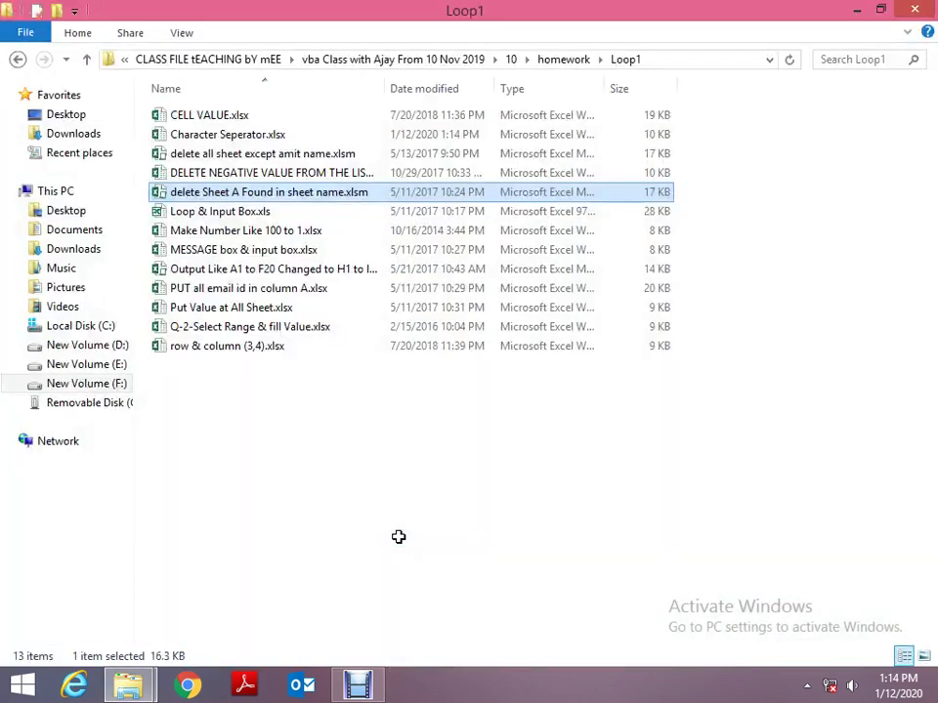
pyautogui.press('Down')
pyautogui.press('Return')
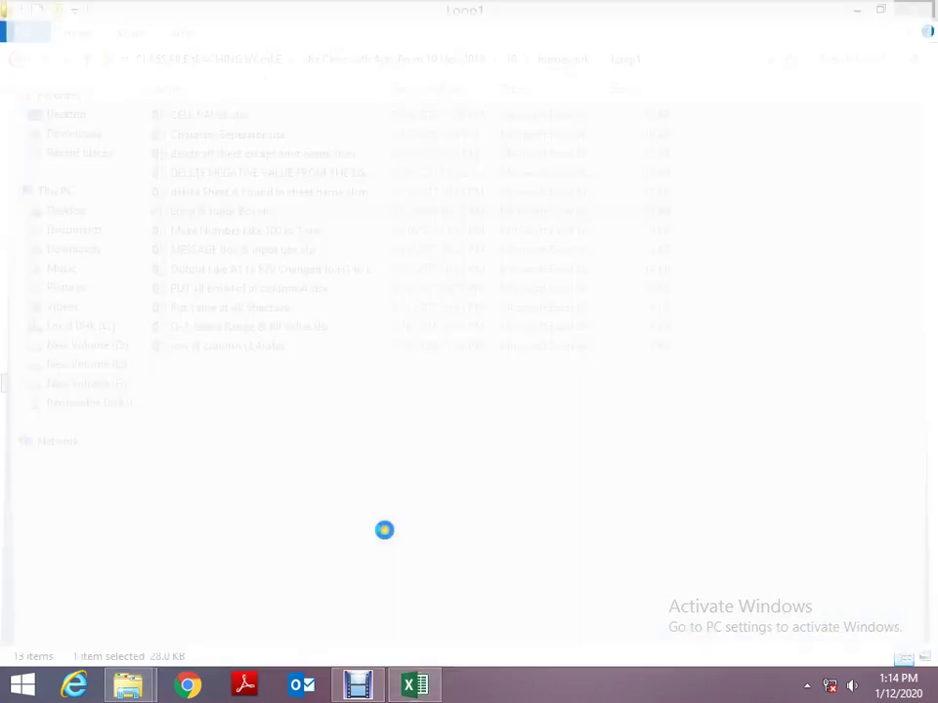
# Dismiss the activation notice and select the question table A1:B6 to review it.
pyautogui.click(649, 515)
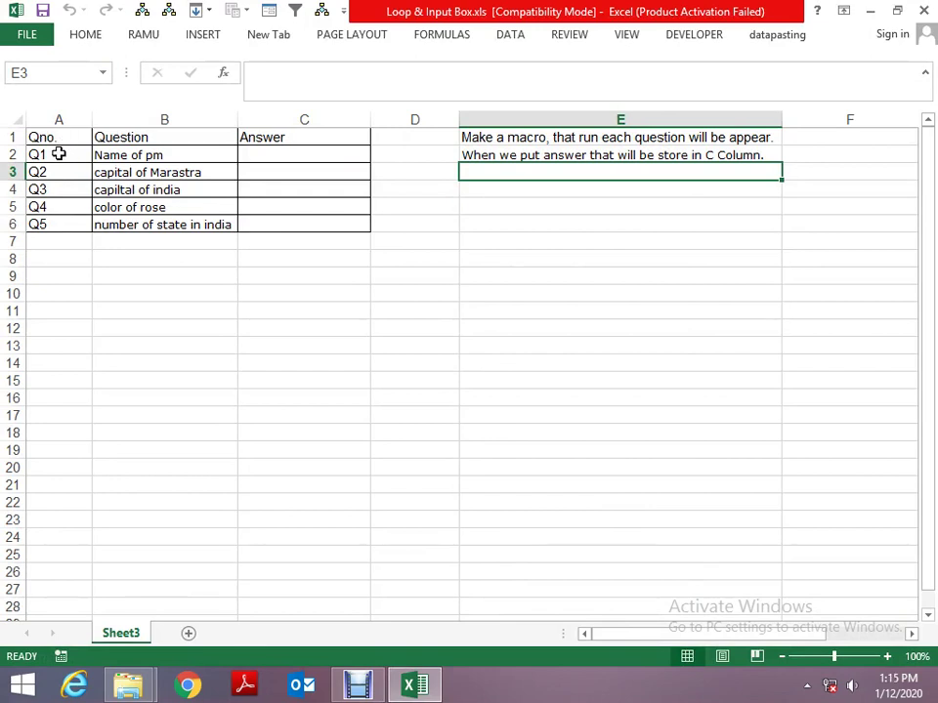
pyautogui.moveTo(55, 138); pyautogui.dragTo(176, 224)
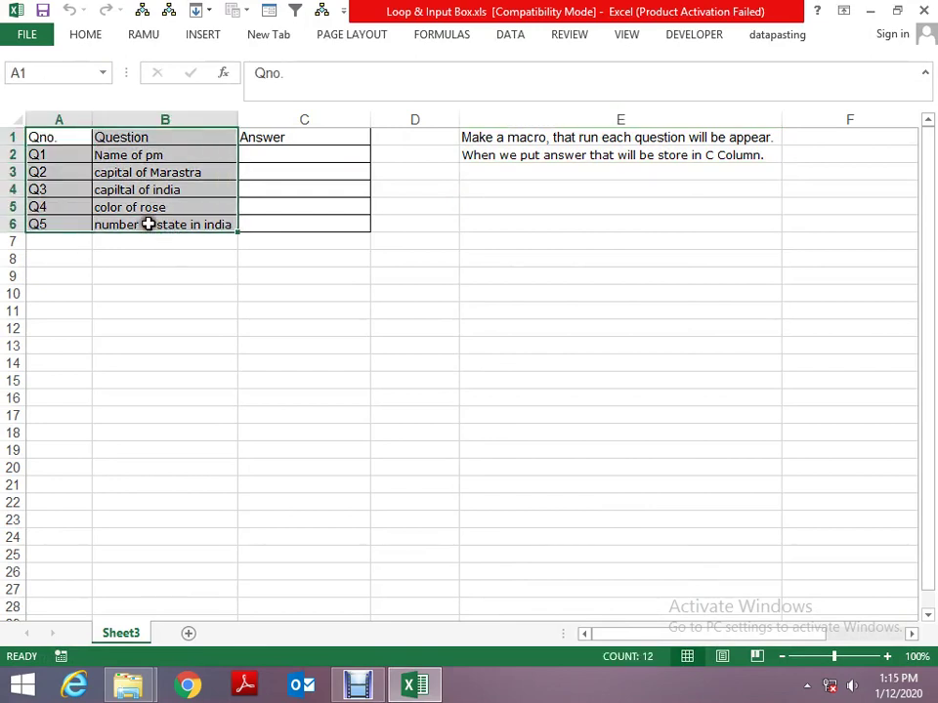
pyautogui.click(302, 255)
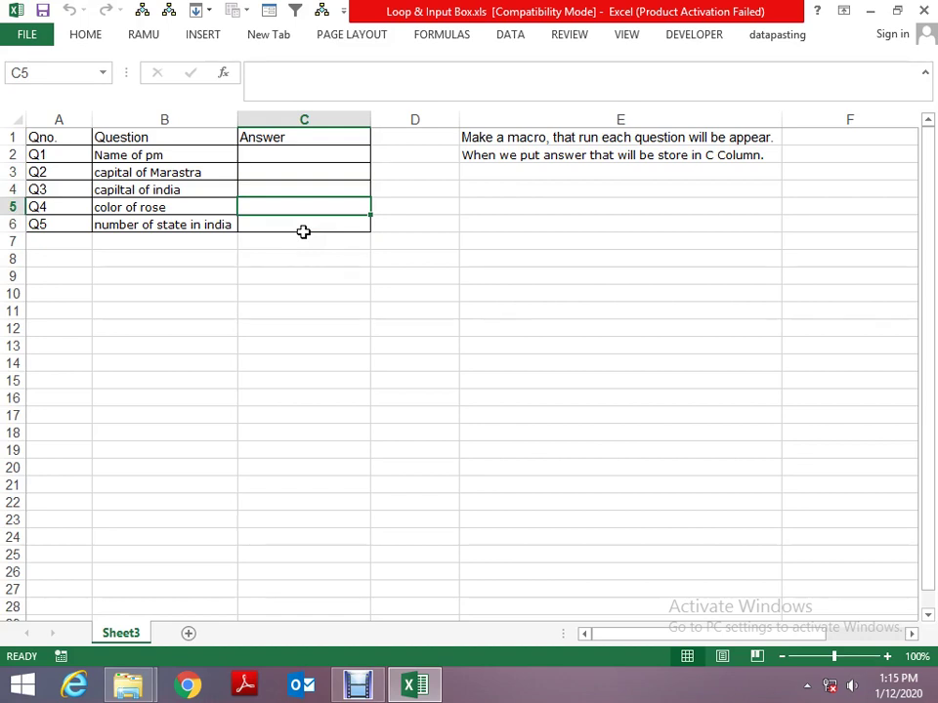
pyautogui.hotkey('alt', 'space')
# Open Make Number Like 100 to 1.xlsx from Loop1 and dismiss the activation notice.
pyautogui.press('c')
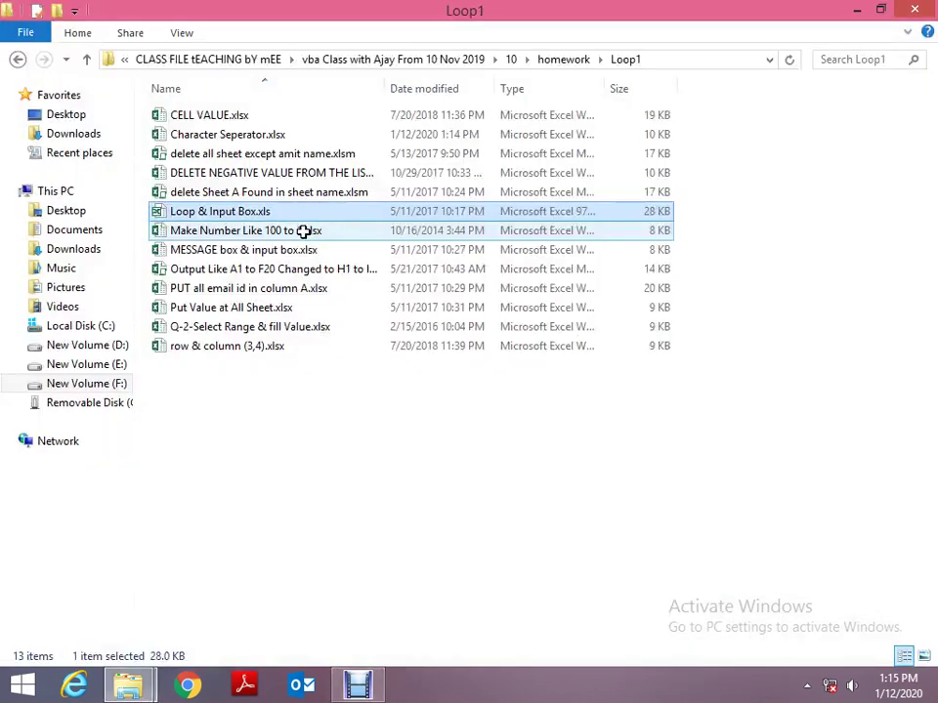
pyautogui.click(304, 230)
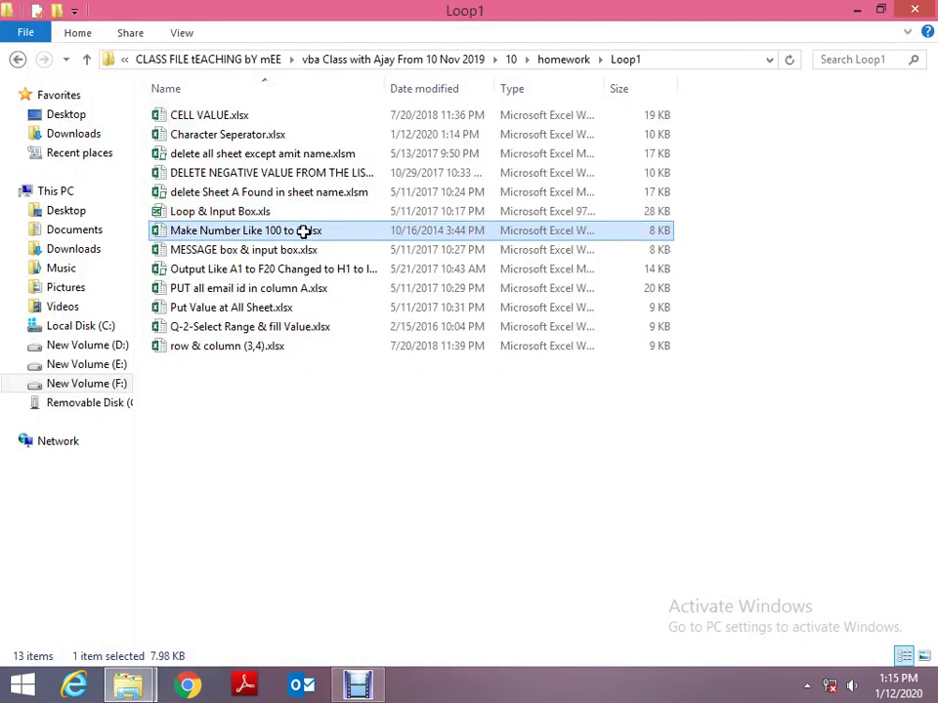
pyautogui.doubleClick(304, 230)
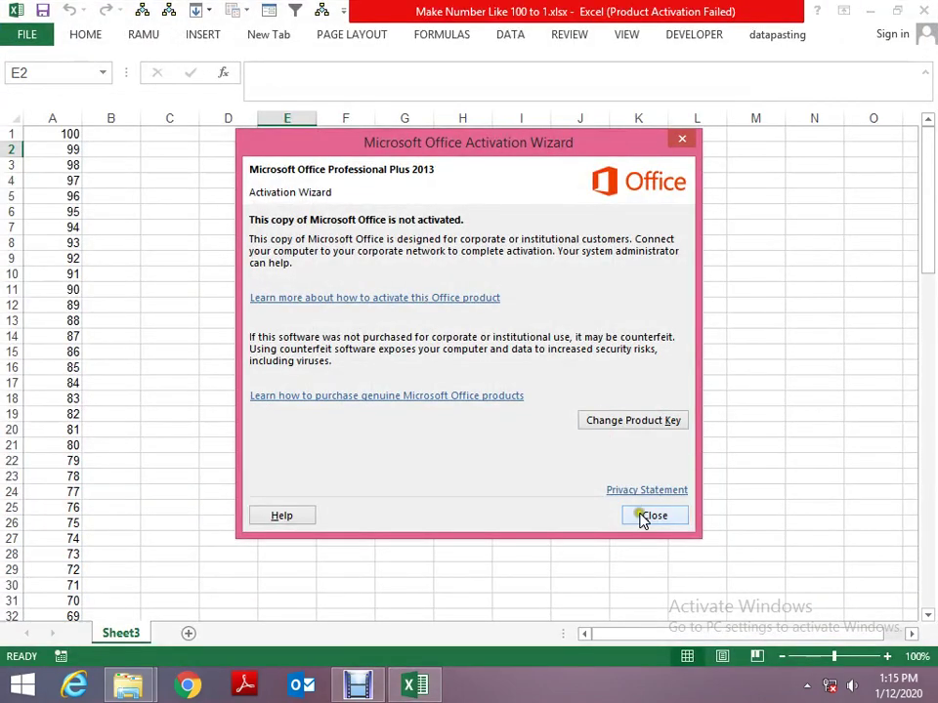
pyautogui.click(644, 517)
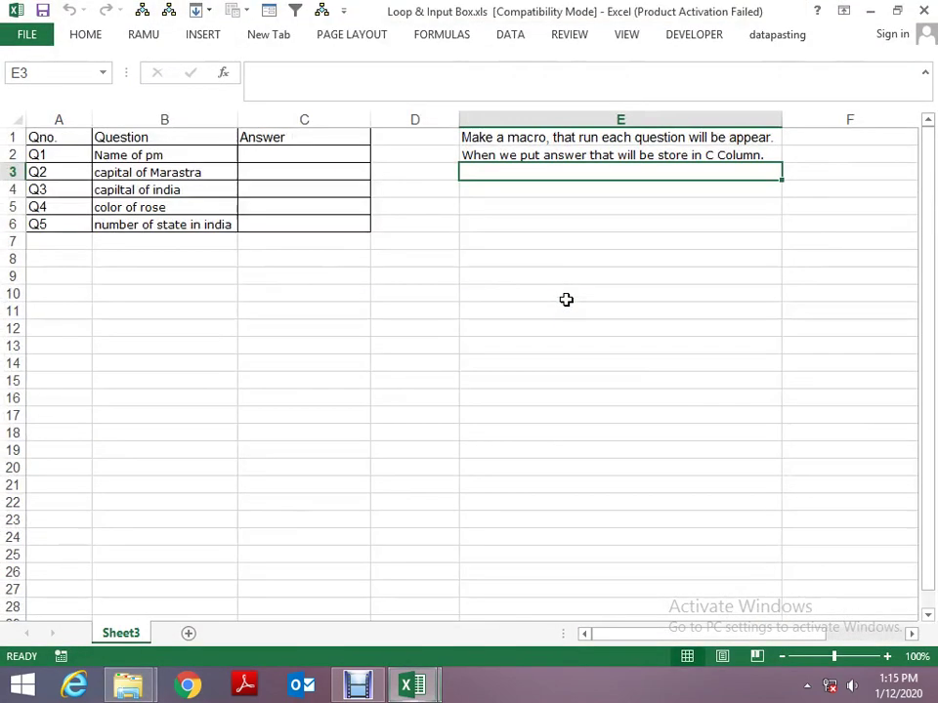
pyautogui.press('Home')
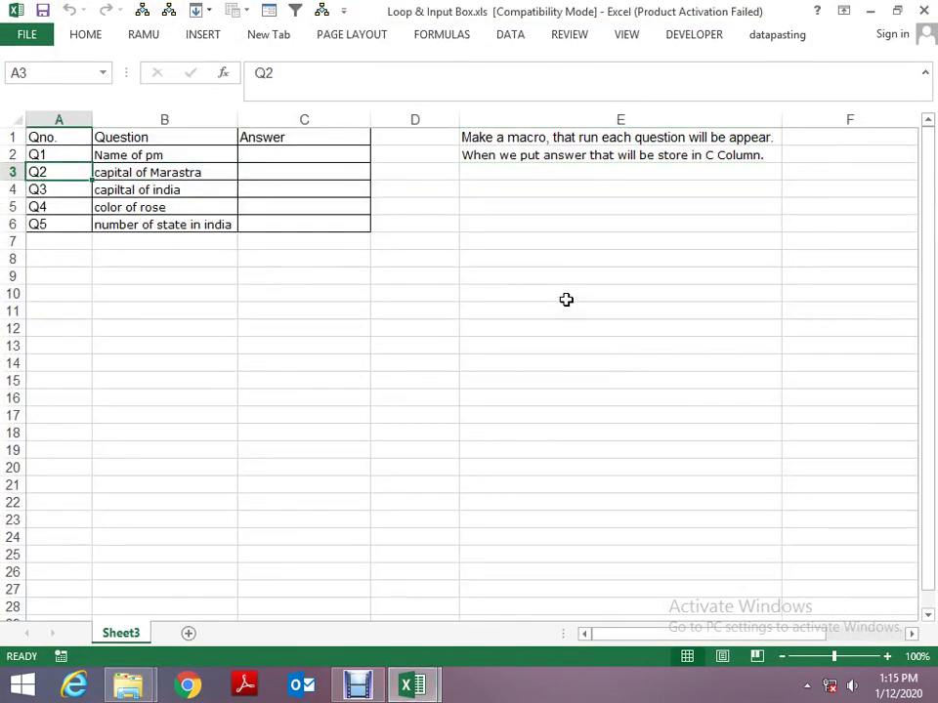
pyautogui.hotkey('ctrl', 'Home')
pyautogui.press('Down')
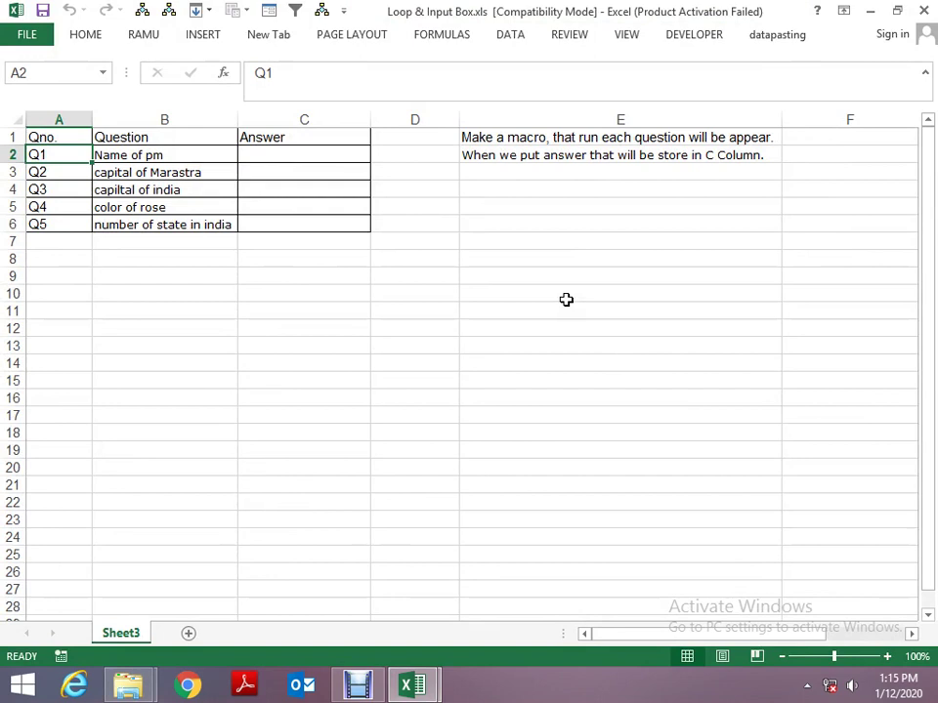
pyautogui.press('Right')
pyautogui.press('Left')
pyautogui.press('Right')
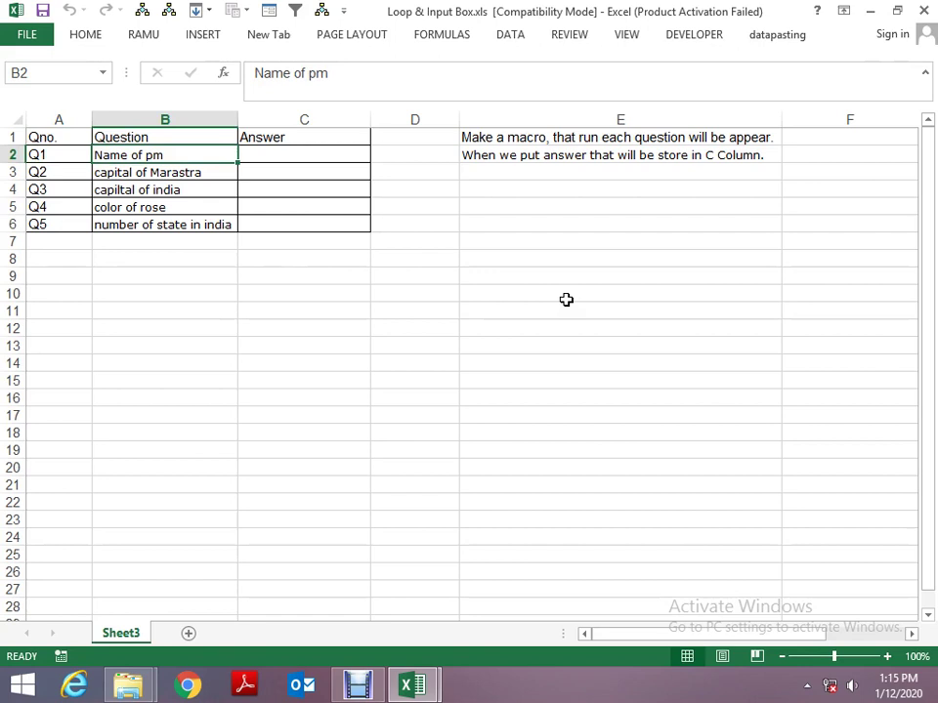
pyautogui.press('Left')
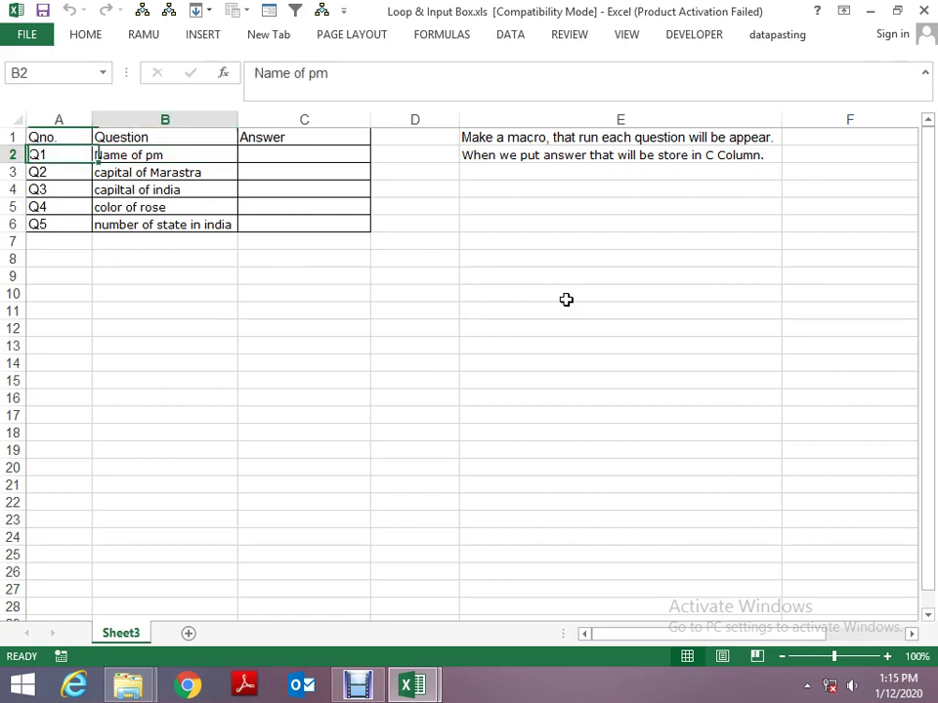
pyautogui.press('Right')
pyautogui.press('Right')
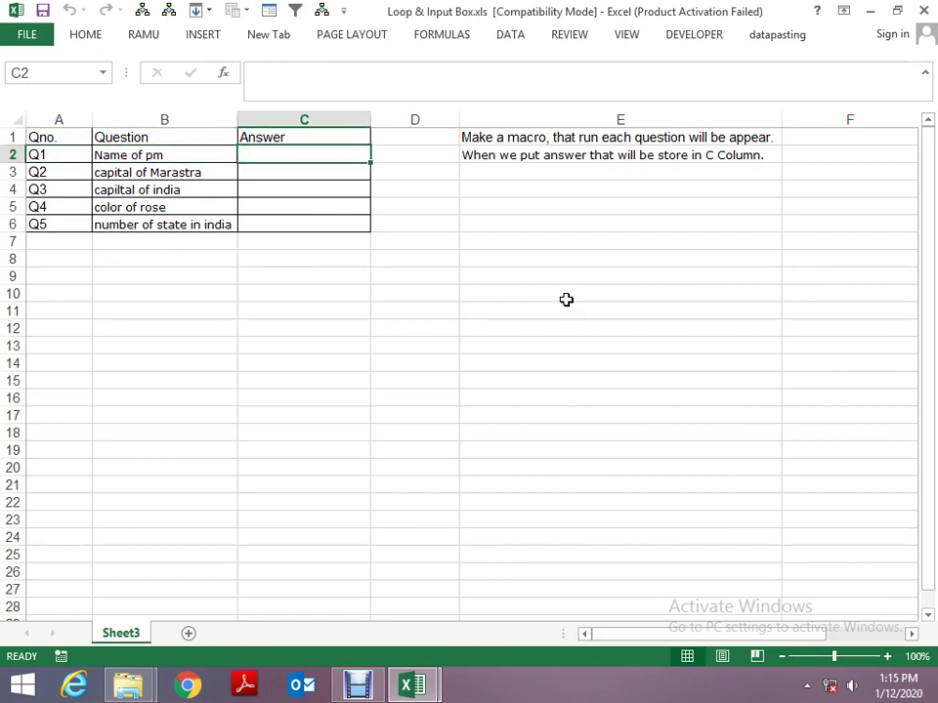
pyautogui.hotkey('alt', 'space')
pyautogui.press('Up')
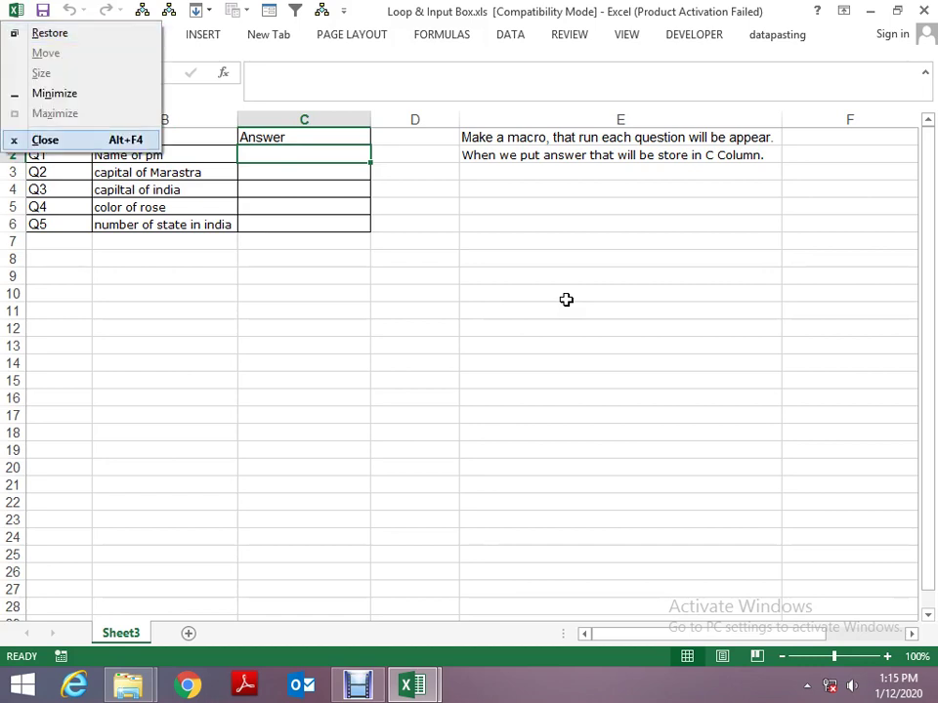
pyautogui.press('Escape')
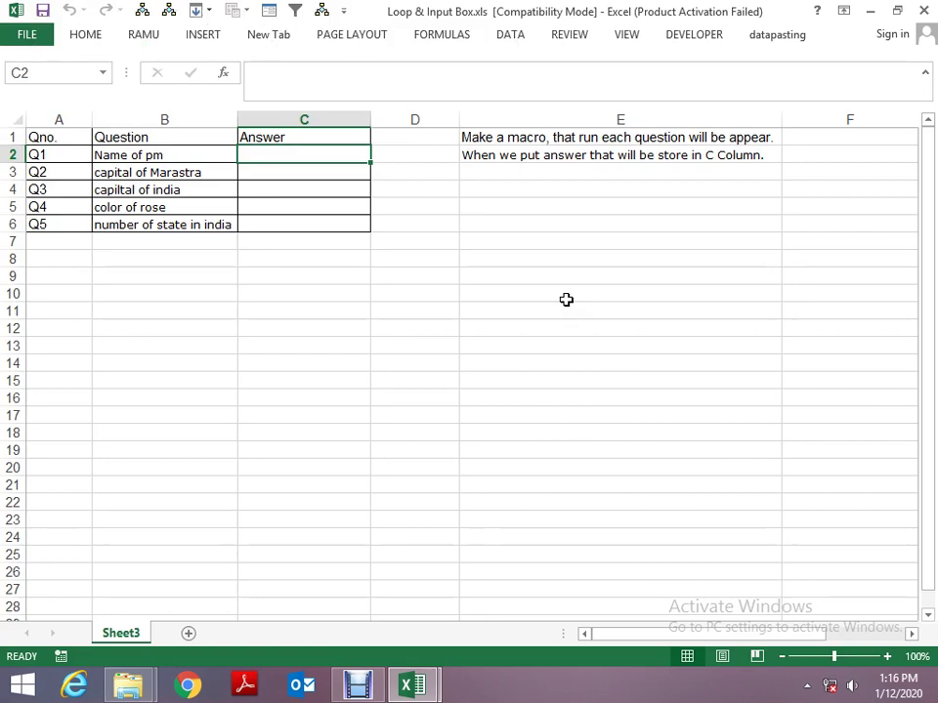
pyautogui.hotkey('alt', 'F11')
# Show the Project Explorer, try expanding VBAProject (Loop & Input Box.xls), and cancel its password prompt.
pyautogui.click(192, 37)
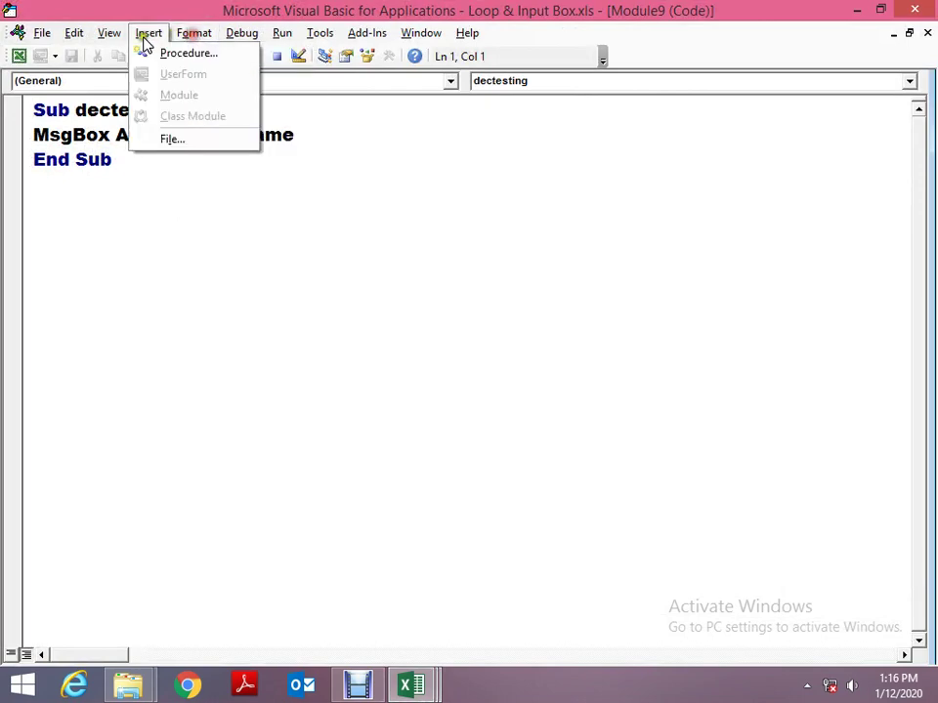
pyautogui.click(145, 35)
pyautogui.click(149, 35)
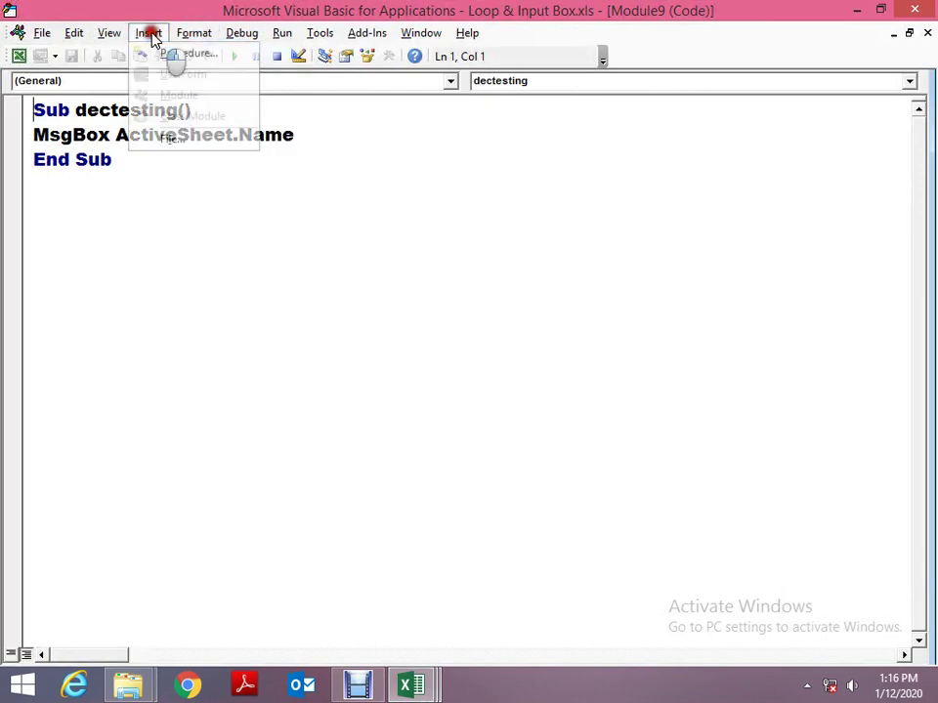
pyautogui.press('Escape')
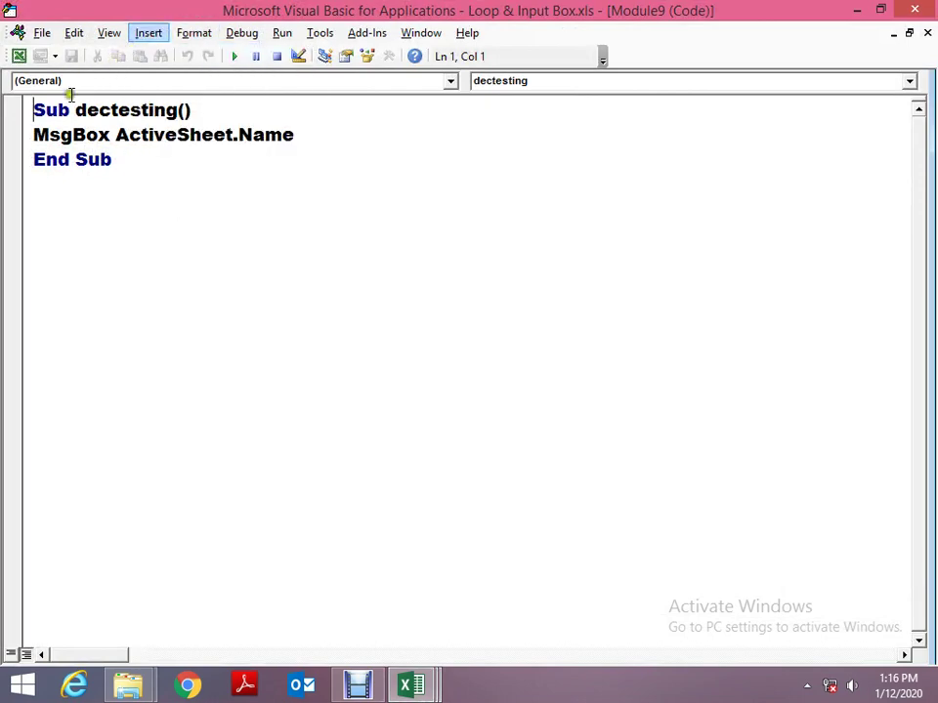
pyautogui.click(311, 233)
pyautogui.hotkey('ctrl', 'r')
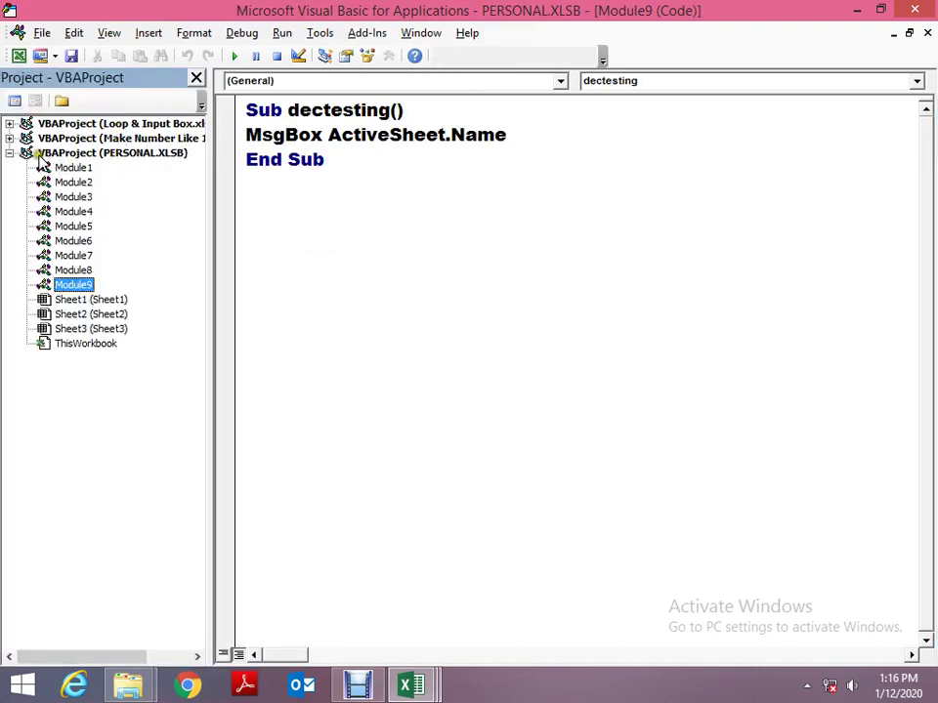
pyautogui.click(9, 123)
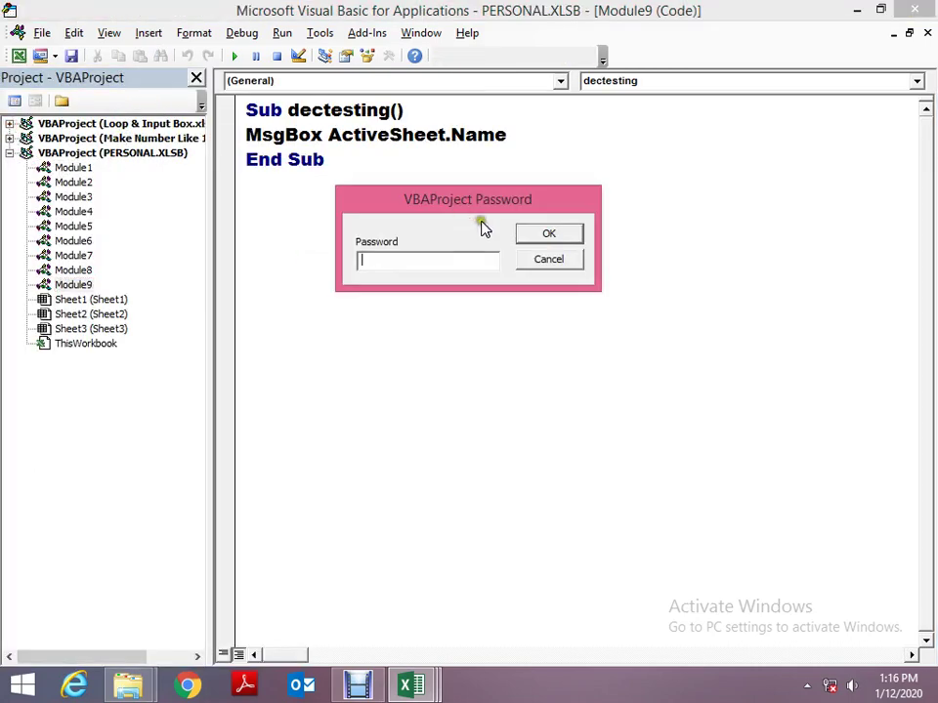
pyautogui.click(543, 258)
# Return to Excel and run the ppp macro from the Alt+F8 Macro list.
pyautogui.hotkey('alt', 'F11')
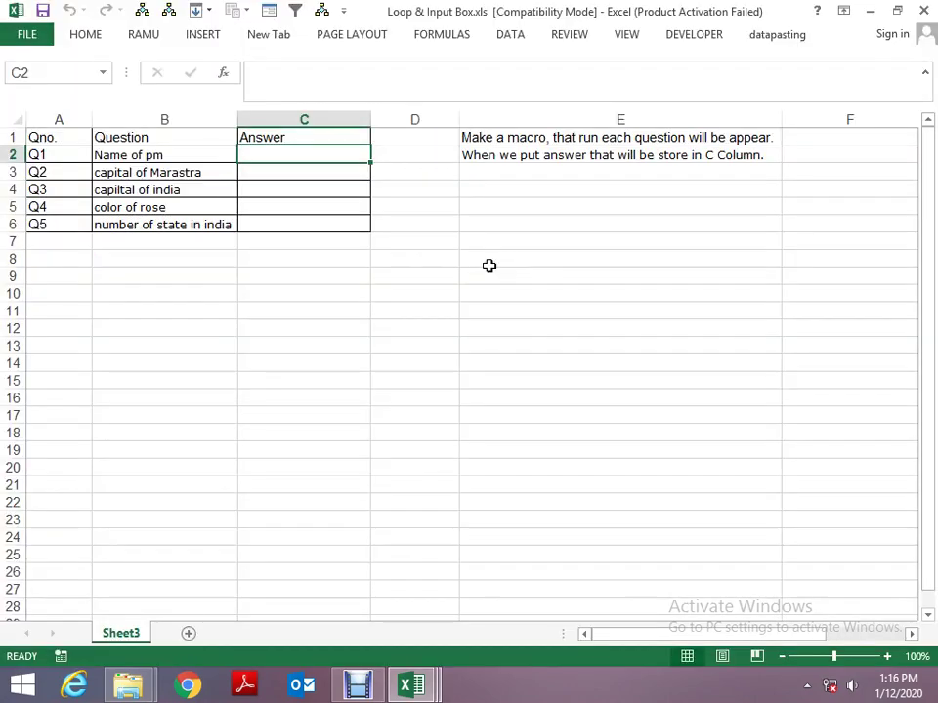
pyautogui.hotkey('alt', 'F8')
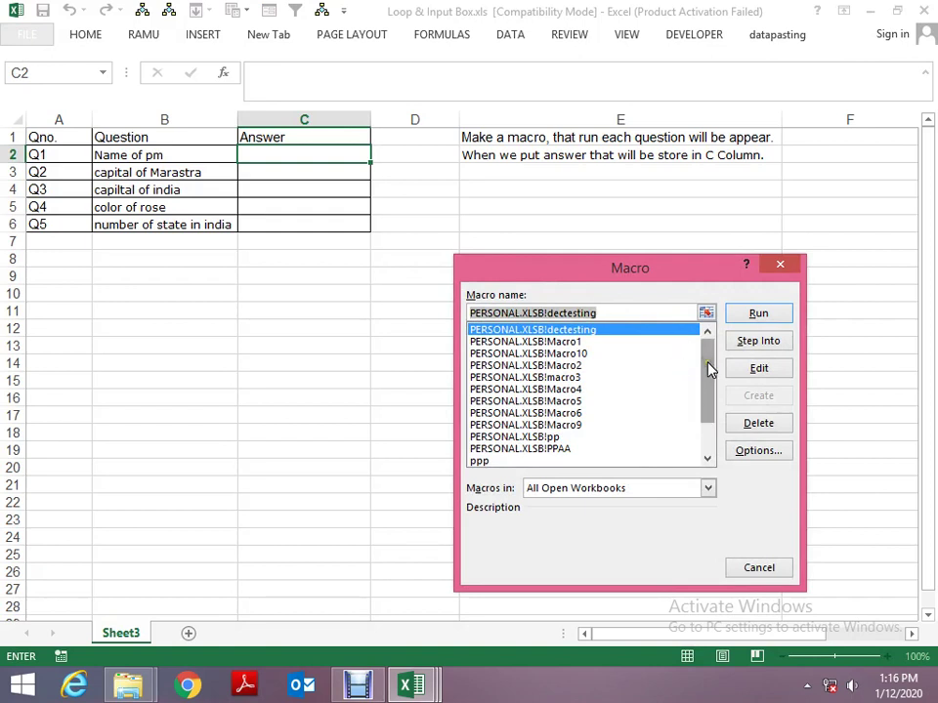
pyautogui.moveTo(707, 368); pyautogui.dragTo(720, 433)
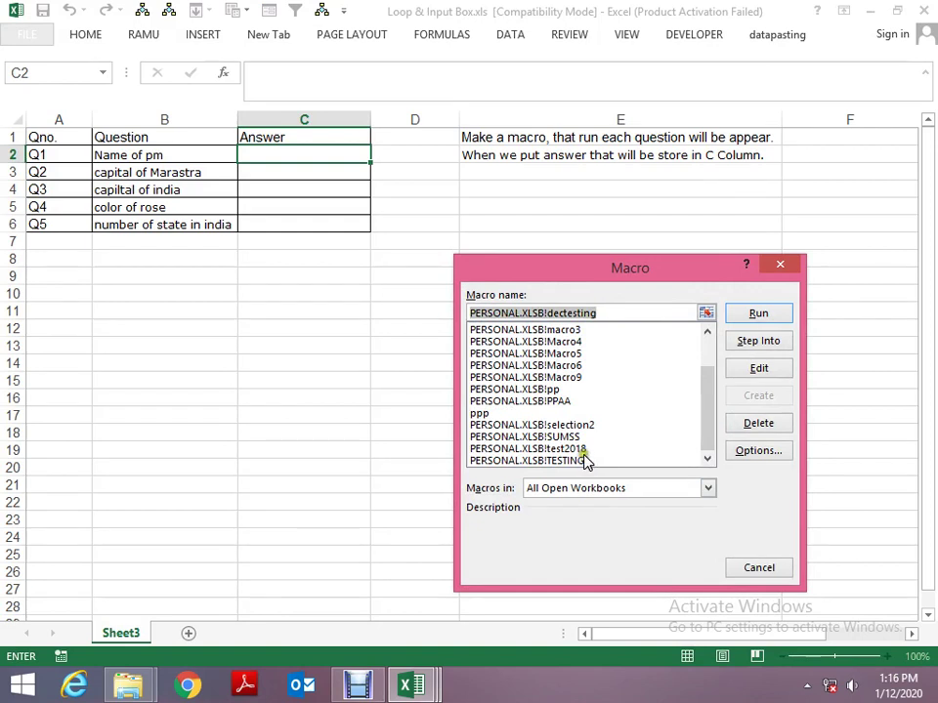
pyautogui.moveTo(712, 408); pyautogui.dragTo(719, 322)
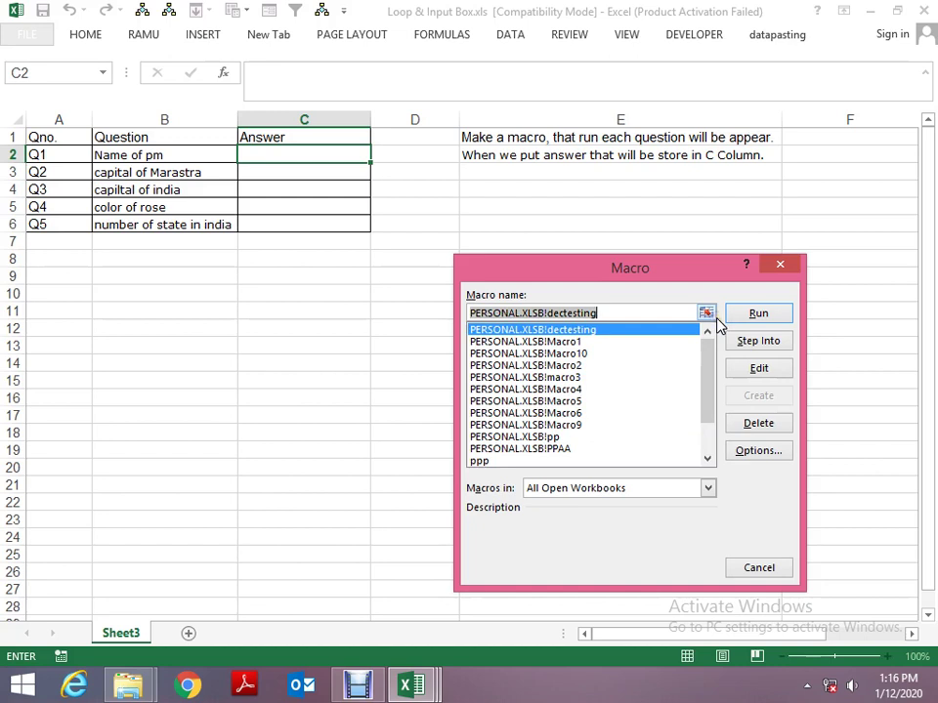
pyautogui.moveTo(716, 370); pyautogui.dragTo(722, 408)
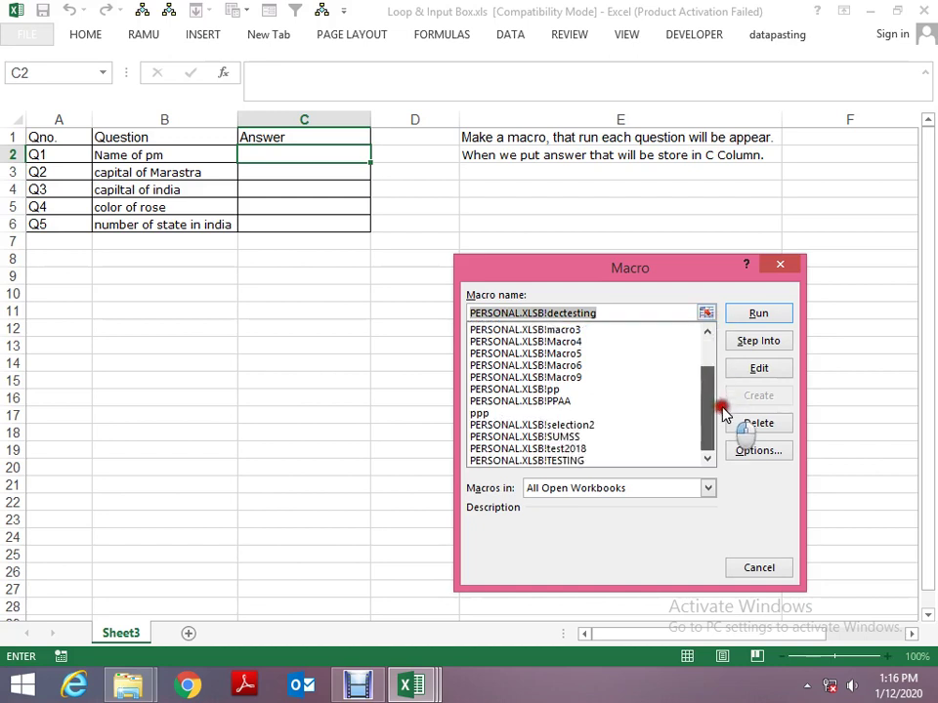
pyautogui.click(555, 413)
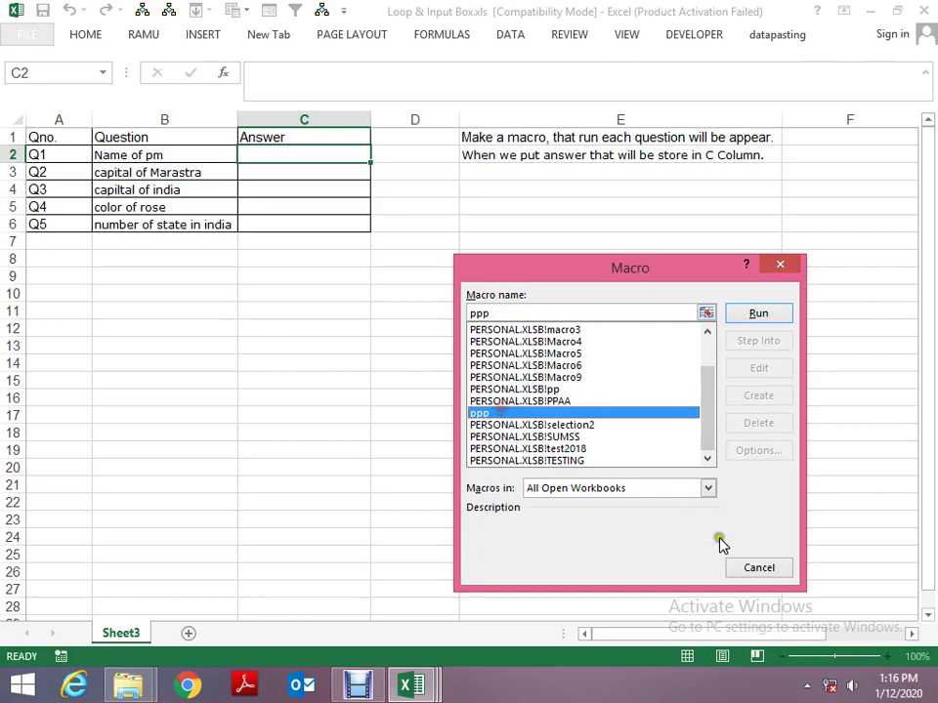
pyautogui.click(763, 316)
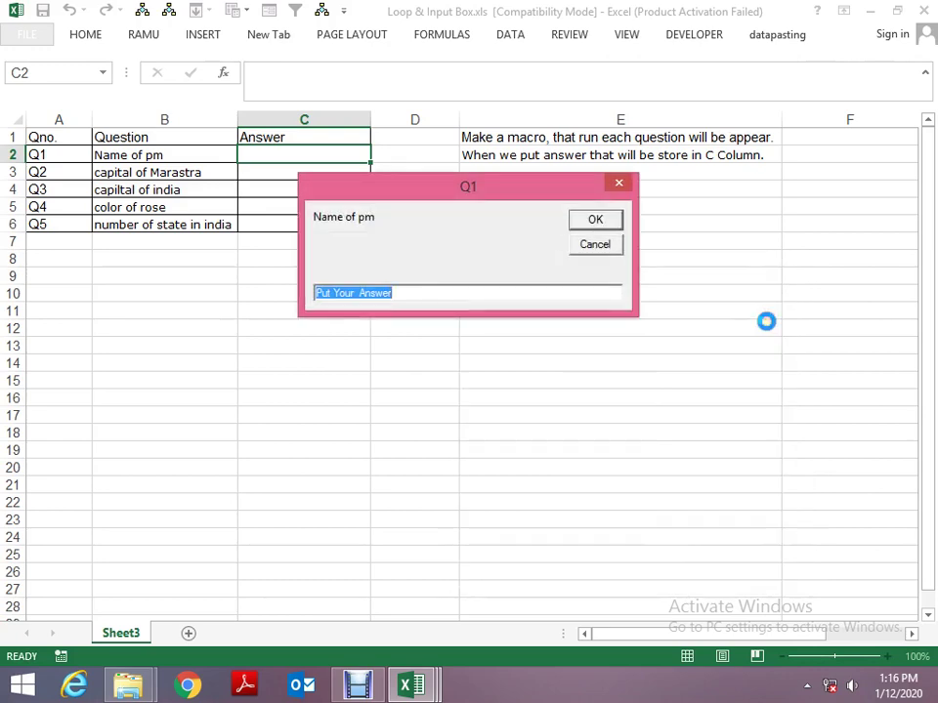
# Answer the quiz prompts, entering 'modi' for Q1 and 4 for later questions.
pyautogui.moveTo(459, 191); pyautogui.dragTo(633, 233)
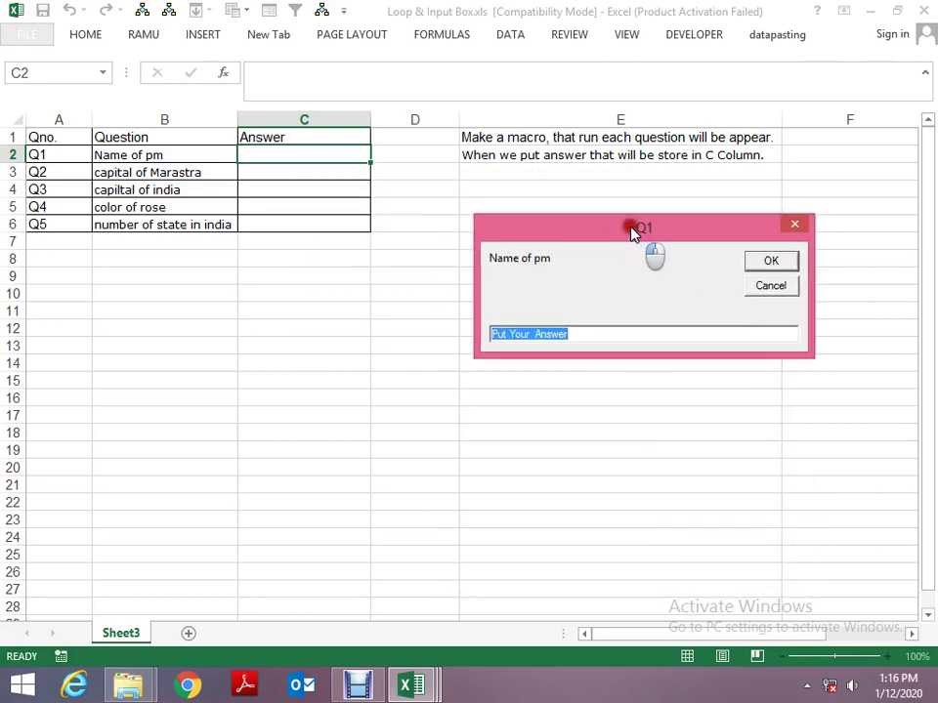
pyautogui.write('m')
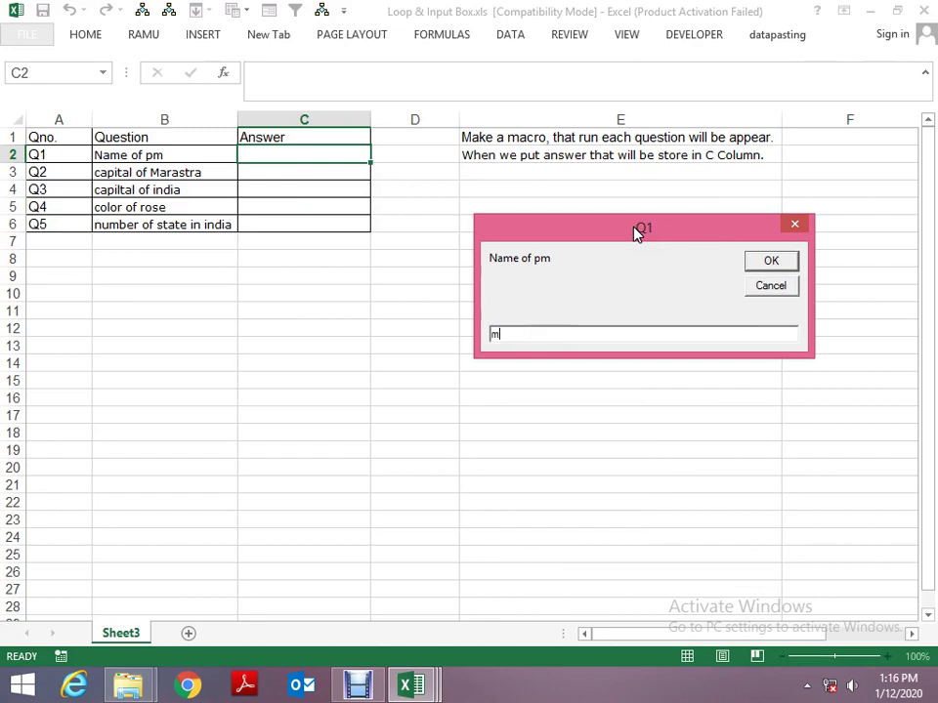
pyautogui.write('odi')
pyautogui.press('BackSpace')
pyautogui.press('BackSpace')
pyautogui.write('i')
pyautogui.press('Return')
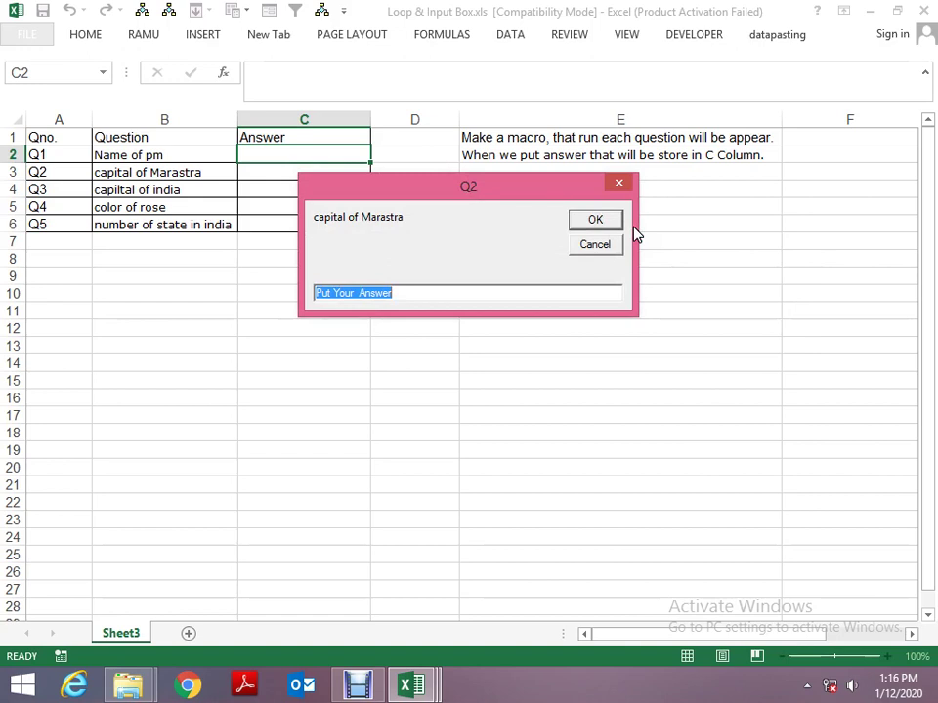
pyautogui.press('Return')
pyautogui.press('Return')
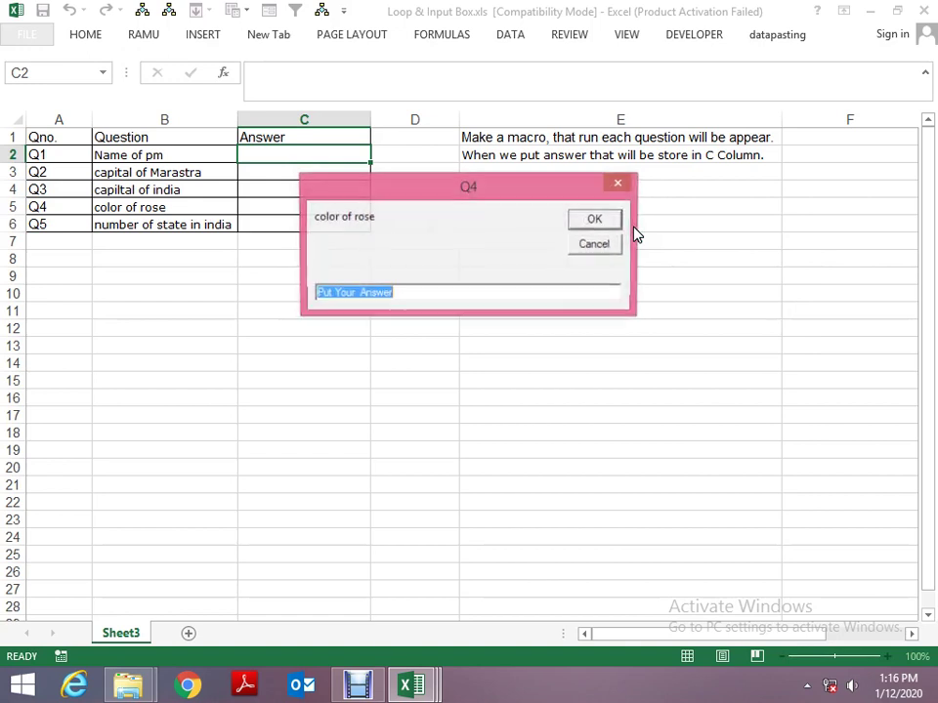
pyautogui.write('4')
pyautogui.press('Return')
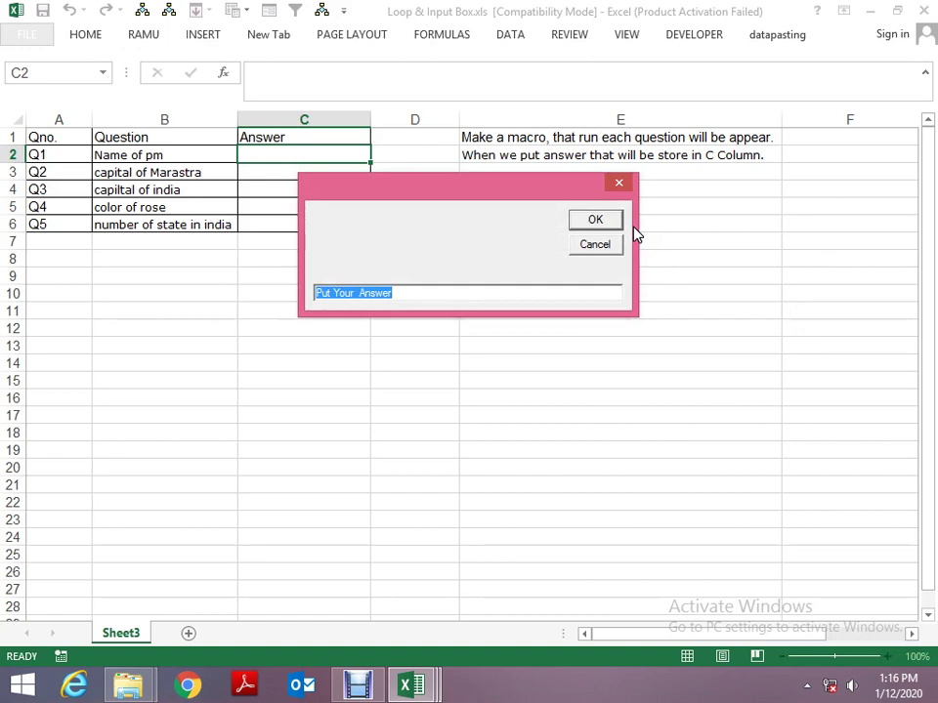
pyautogui.press('Return')
pyautogui.write('4')
pyautogui.press('Return')
pyautogui.press('Return')
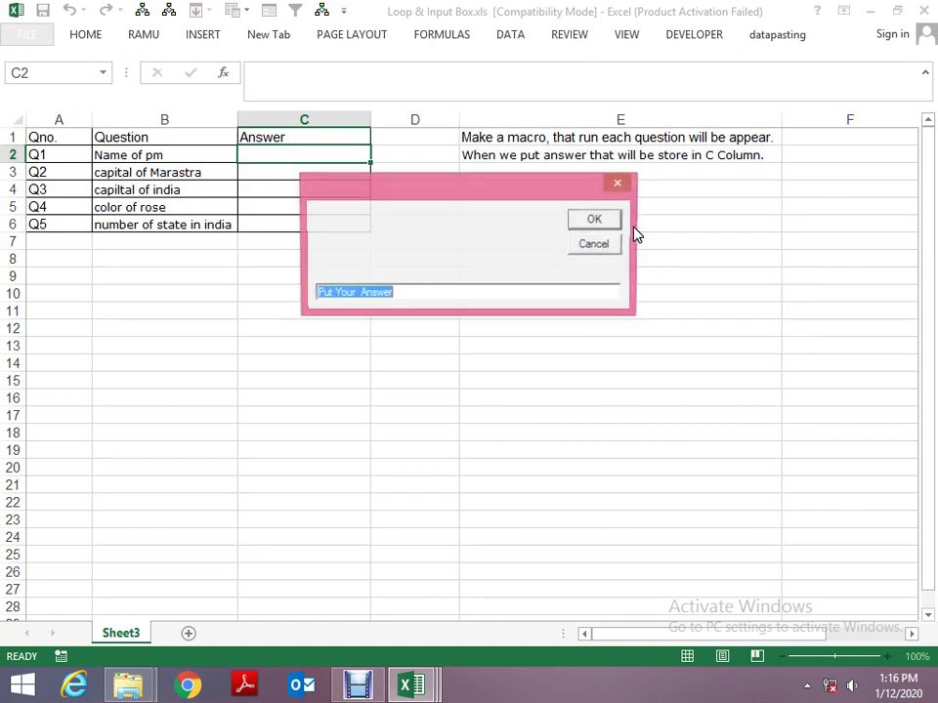
pyautogui.press('Return')
# Select the question numbers in column A starting from the Qno. heading in A1.
pyautogui.press('Left')
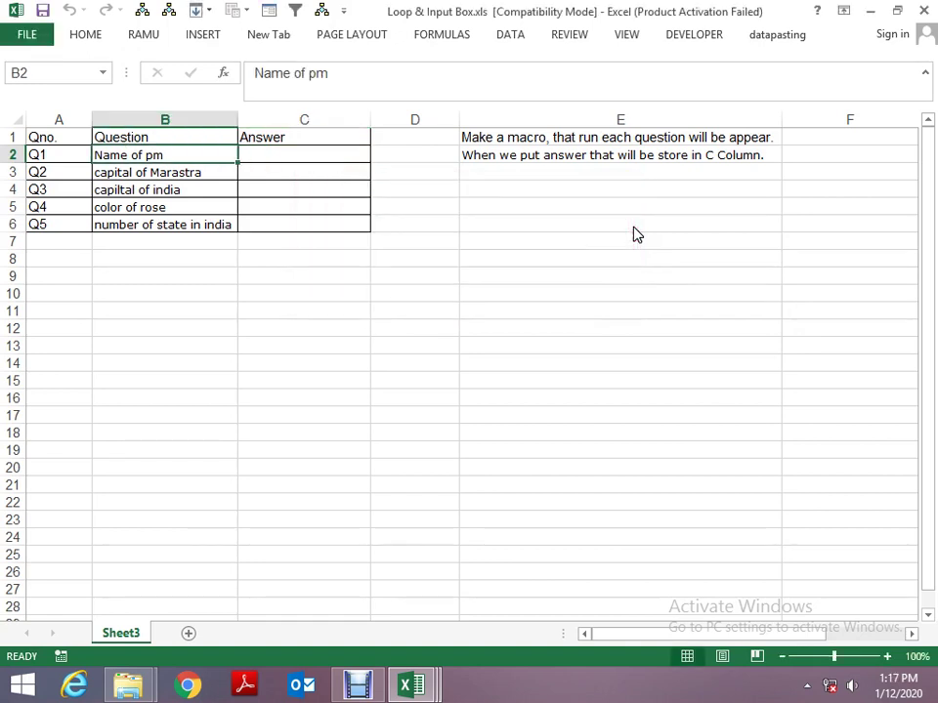
pyautogui.press('Up')
pyautogui.press('Right')
pyautogui.press('Right')
pyautogui.press('Right')
pyautogui.press('Right')
pyautogui.press('Left')
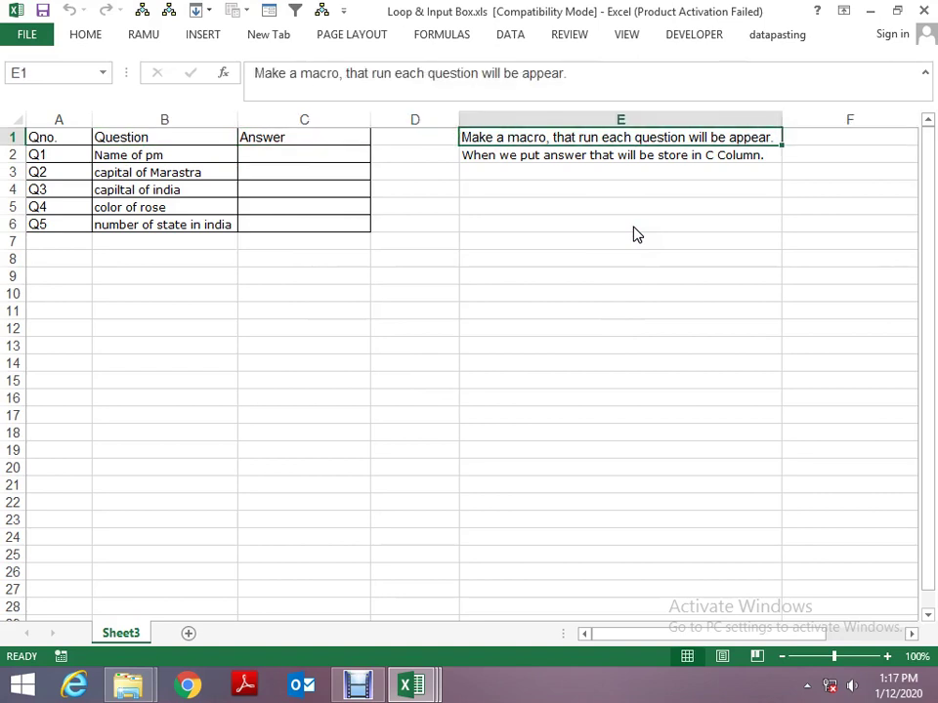
pyautogui.press('Left')
pyautogui.press('Left')
pyautogui.press('Left')
pyautogui.press('Left')
pyautogui.press('Down')
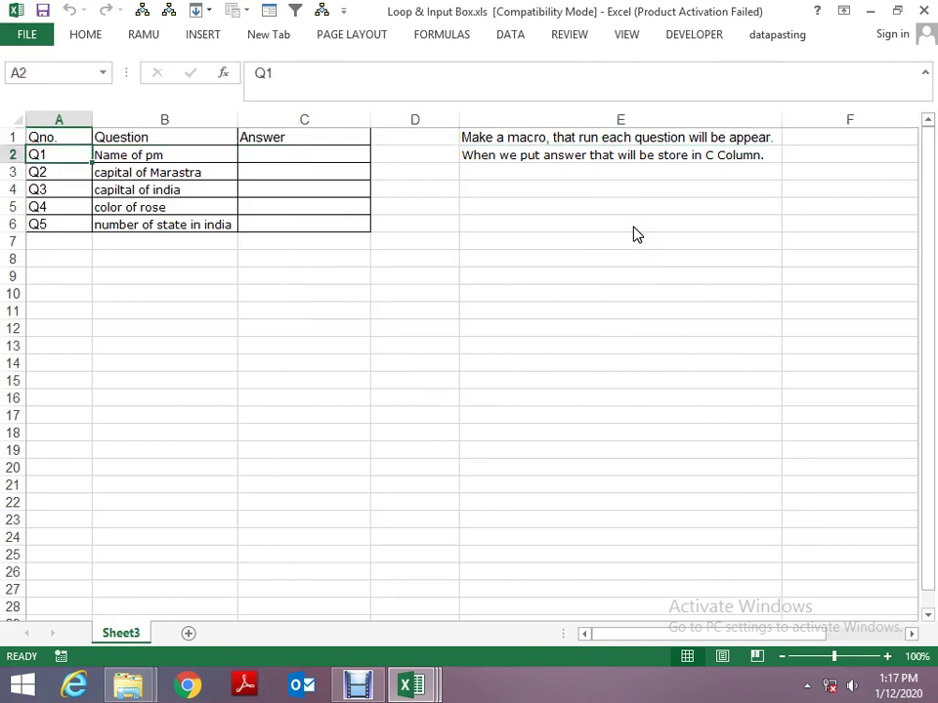
pyautogui.press('Up')
pyautogui.hotkey('ctrl', 'shift', 'Down')
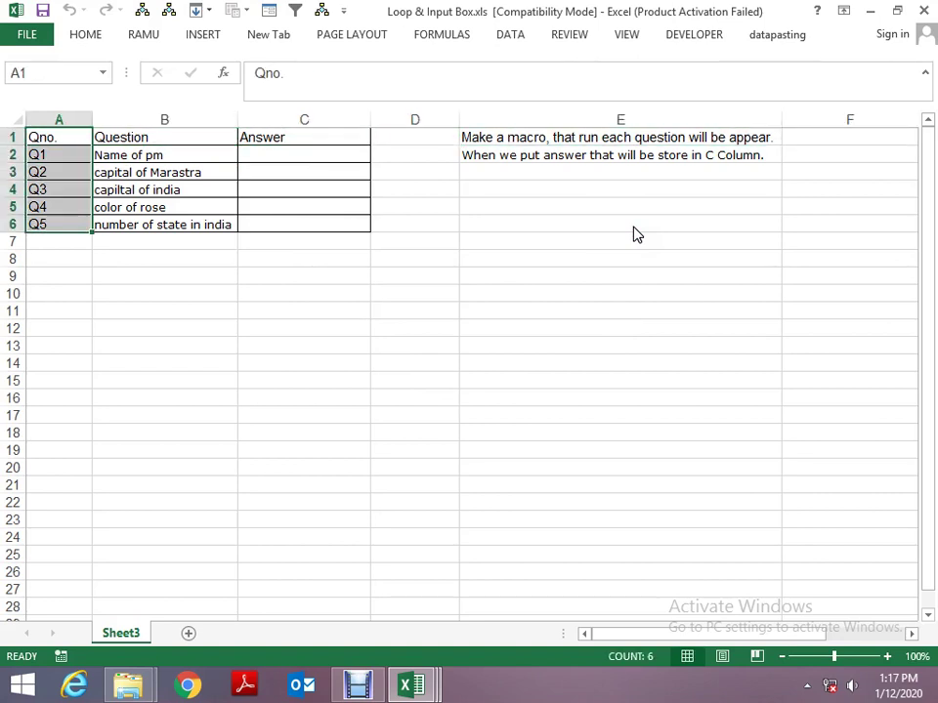
# Run the ppp macro again, answering the prompts with 1, 2 and 5.
pyautogui.hotkey('alt', 'F8')
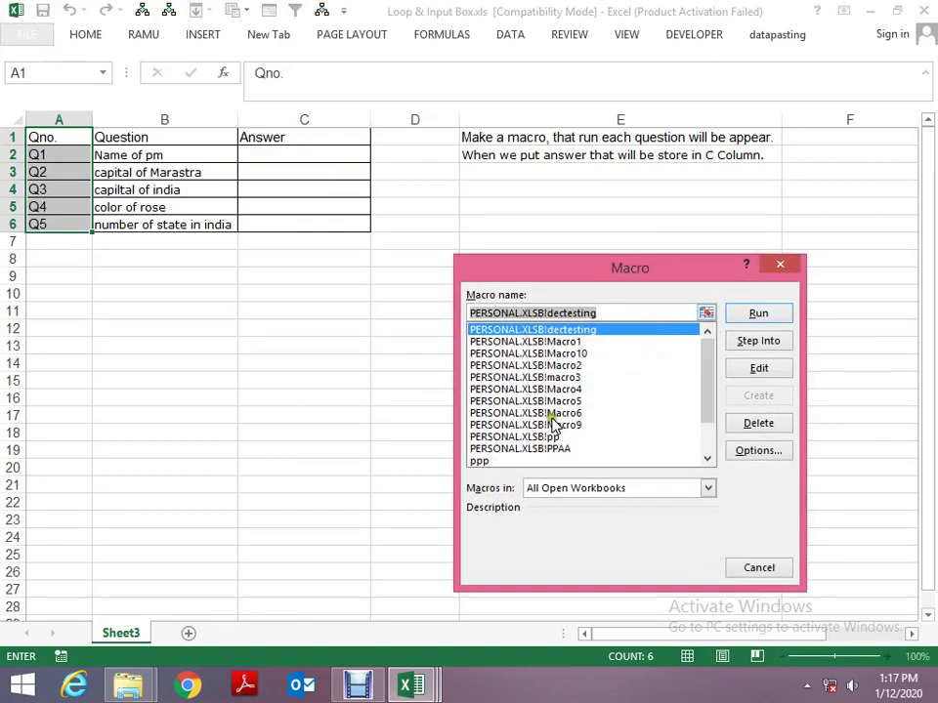
pyautogui.click(528, 463)
pyautogui.click(754, 314)
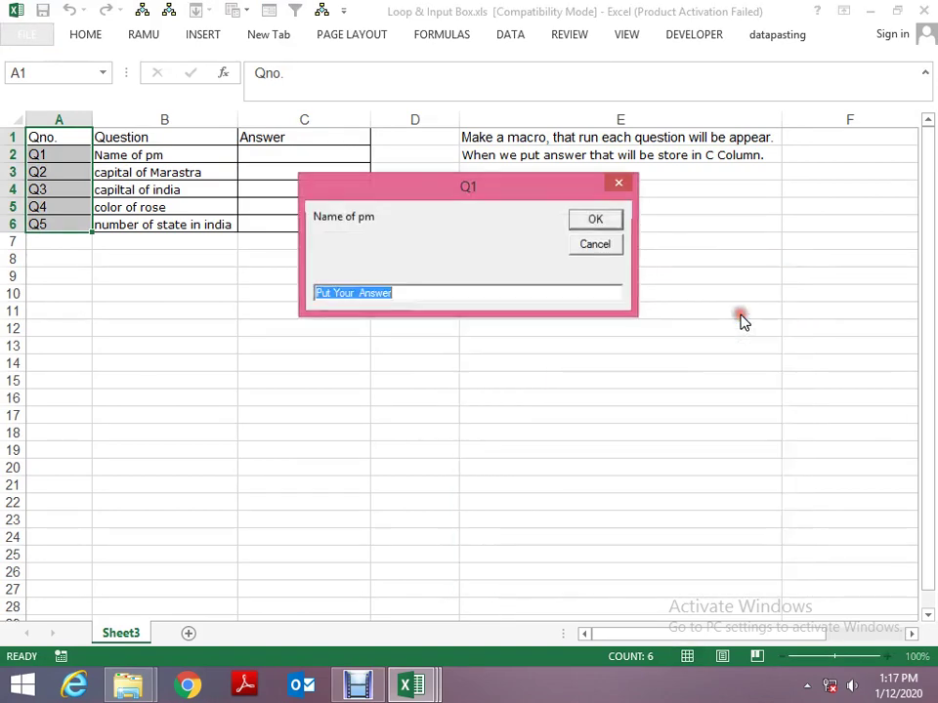
pyautogui.write('1')
pyautogui.press('Return')
pyautogui.write('2')
pyautogui.press('Return')
pyautogui.write('3')
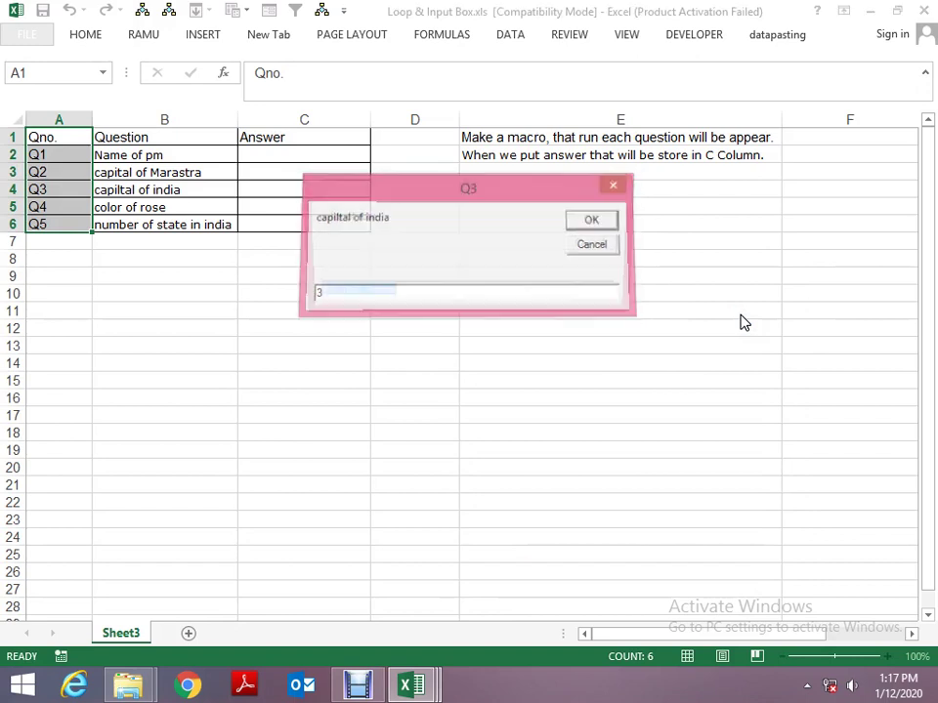
pyautogui.press('Return')
pyautogui.press('Return')
pyautogui.write('5')
pyautogui.press('Return')
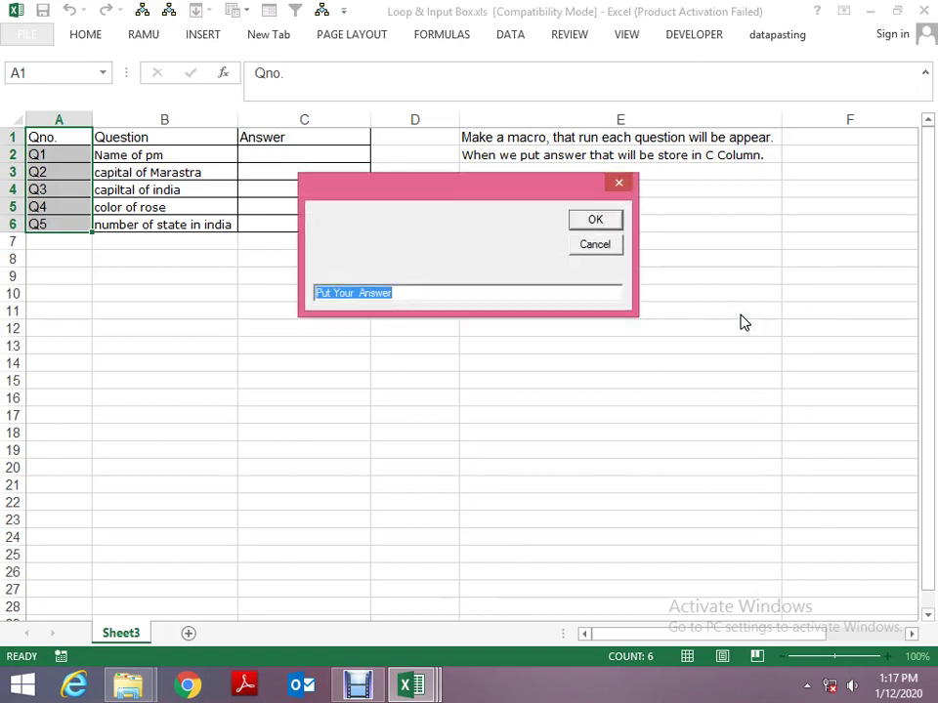
# Confirm the remaining answer prompts to finish the macro run.
pyautogui.click(593, 220)
pyautogui.click(594, 223)
pyautogui.click(603, 223)
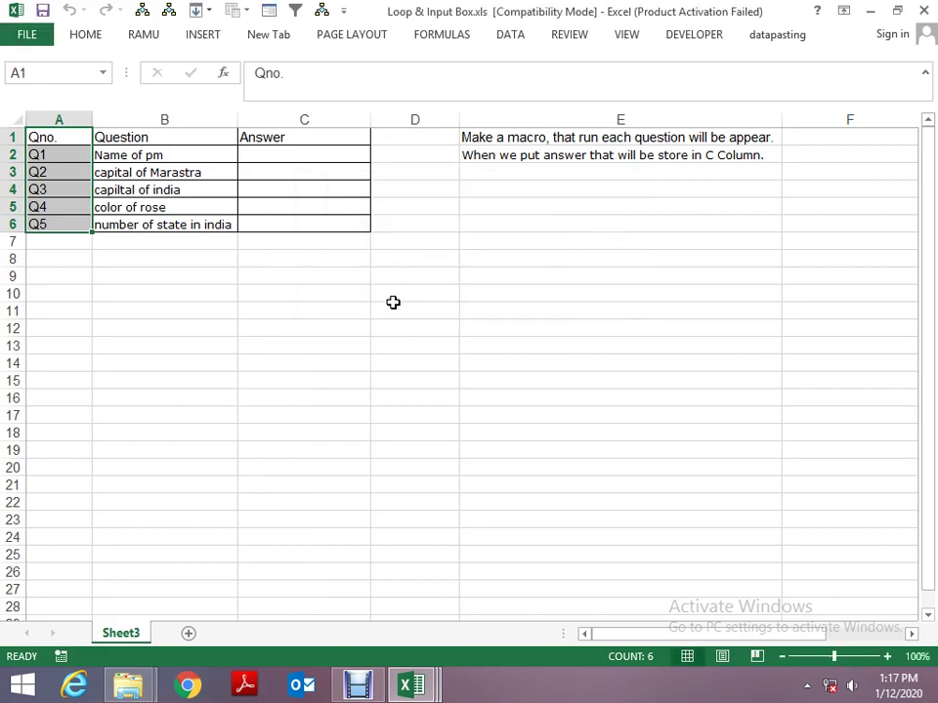
pyautogui.hotkey('alt', 'space')
# Close the workbook window and the macro code editor.
pyautogui.press('c')
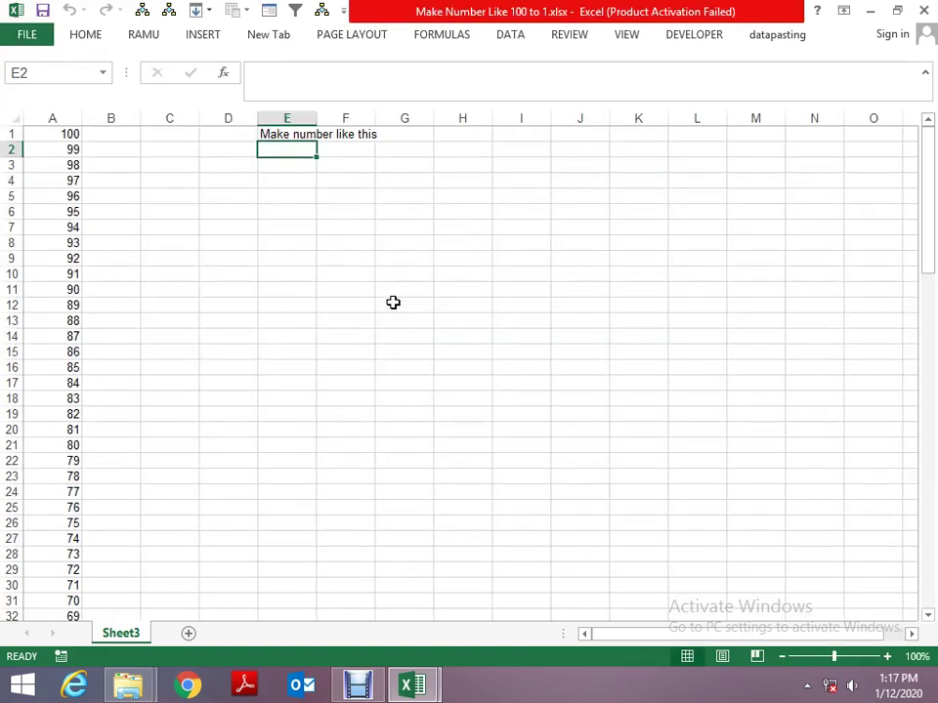
pyautogui.hotkey('alt', 'F11')
pyautogui.hotkey('alt', 'space')
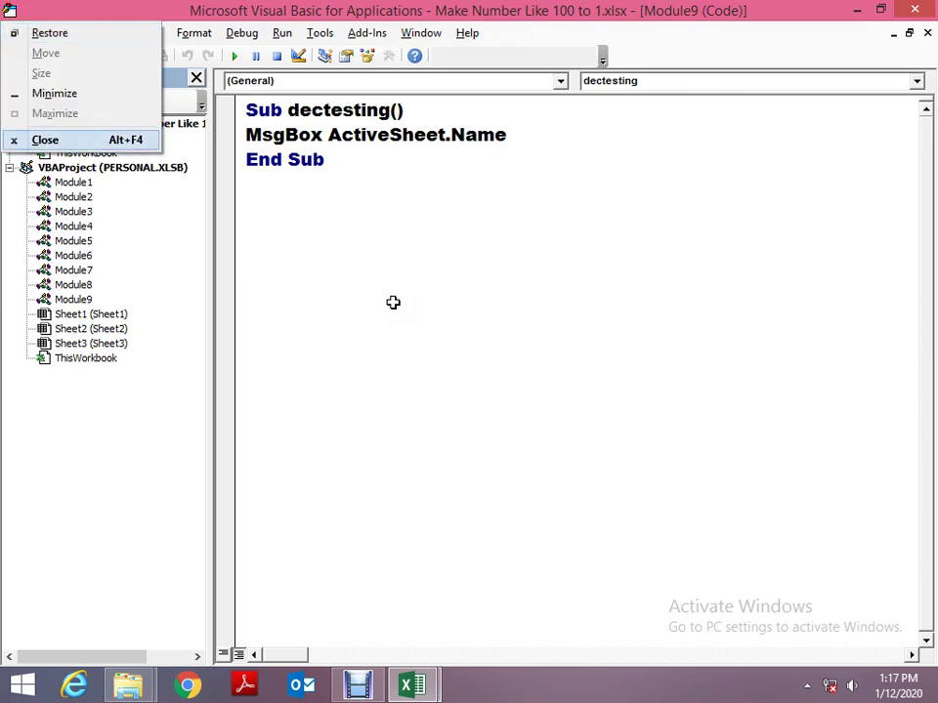
pyautogui.press('c')
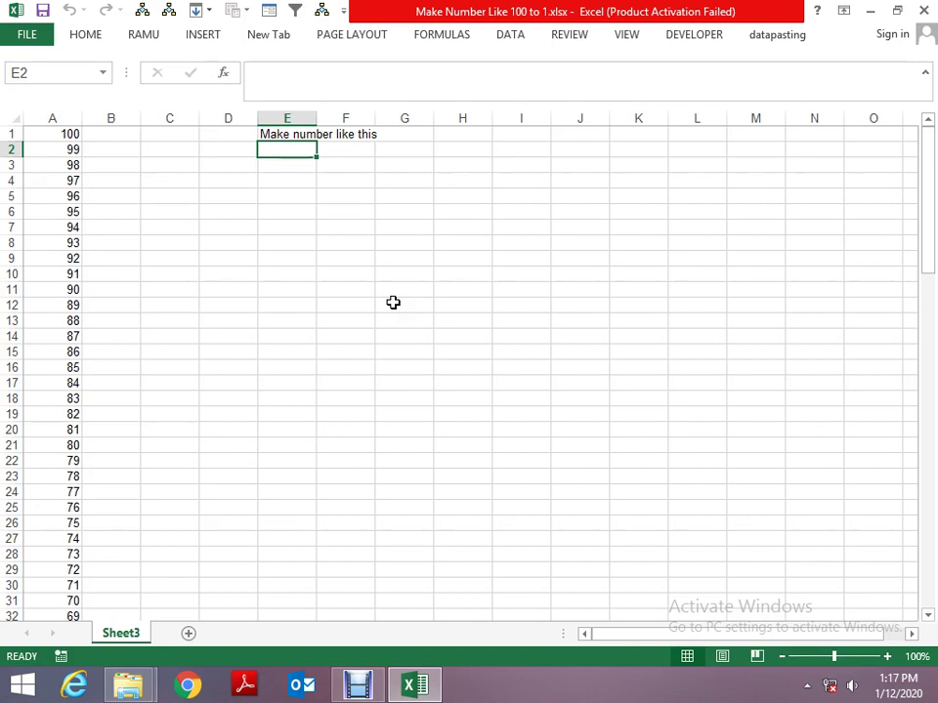
# Switch to the Loop1 folder window and reopen Loop & Input Box.xls.
pyautogui.hotkey('alt', 'Tab')
pyautogui.hotkey('alt', 'Tab')
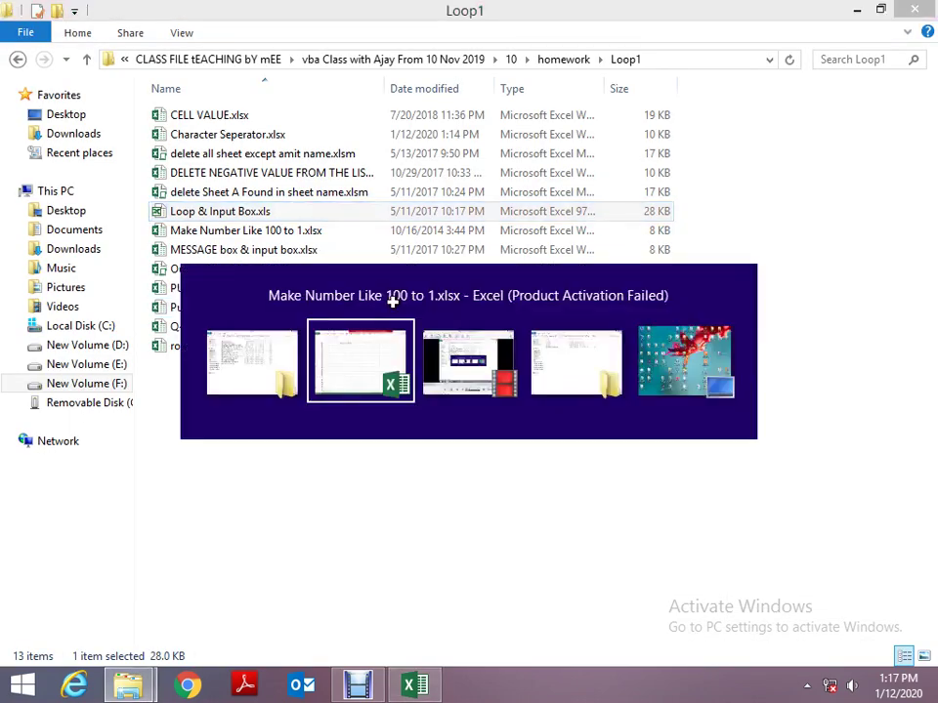
pyautogui.press('Tab')
pyautogui.hotkey('alt', 'Tab')
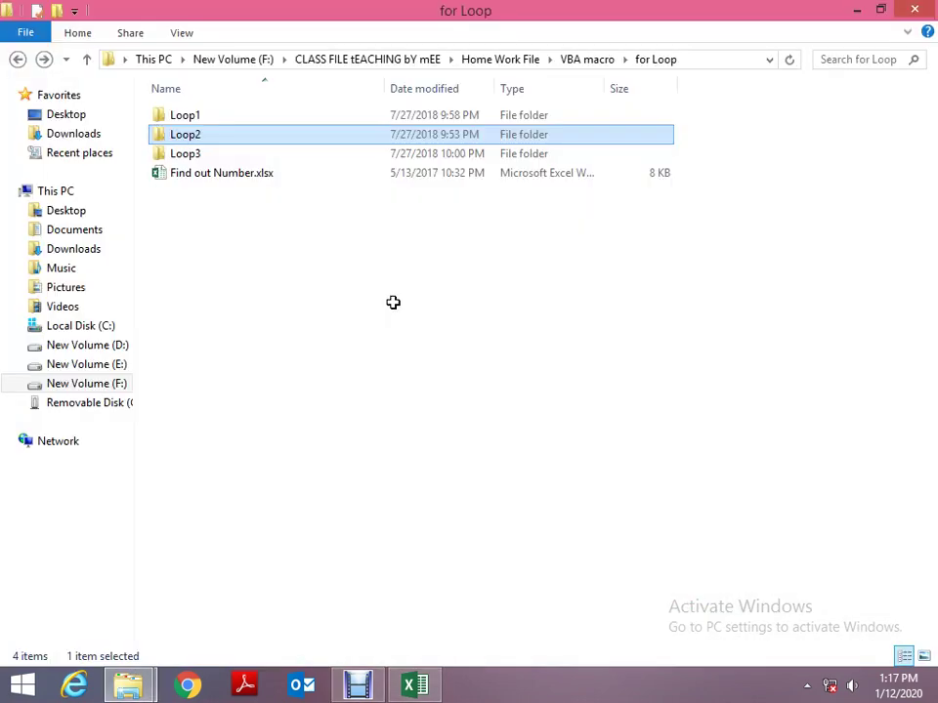
pyautogui.hotkey('alt', 'Tab')
pyautogui.press('Tab')
pyautogui.press('Tab')
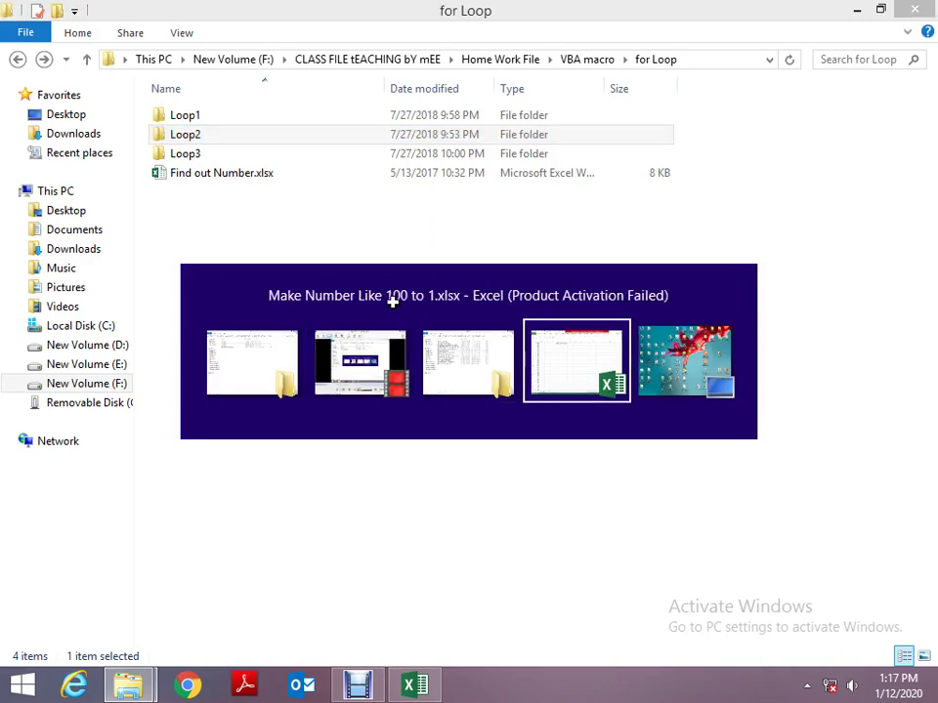
pyautogui.press('Tab')
pyautogui.press('Tab')
pyautogui.press('Tab')
pyautogui.press('Tab')
pyautogui.press('Up')
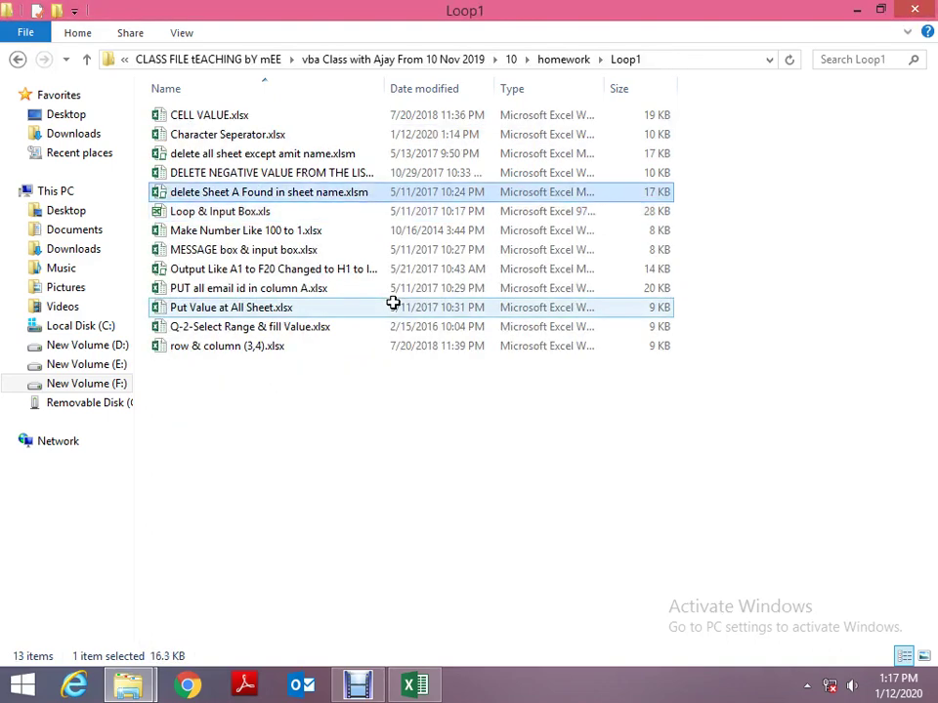
pyautogui.press('Down')
pyautogui.press('Return')
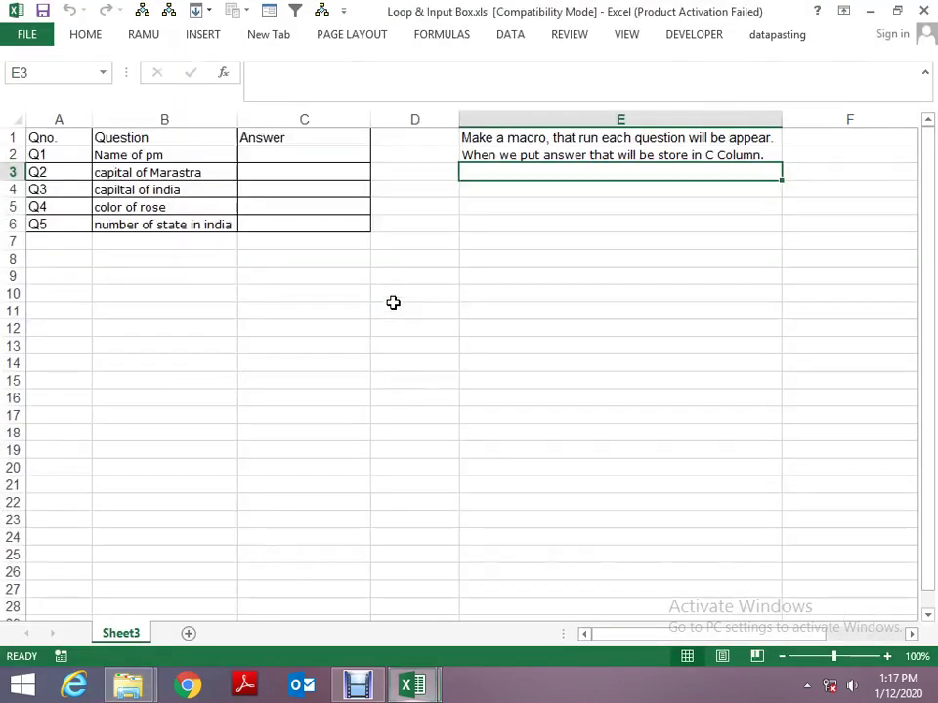
pyautogui.press('Home')
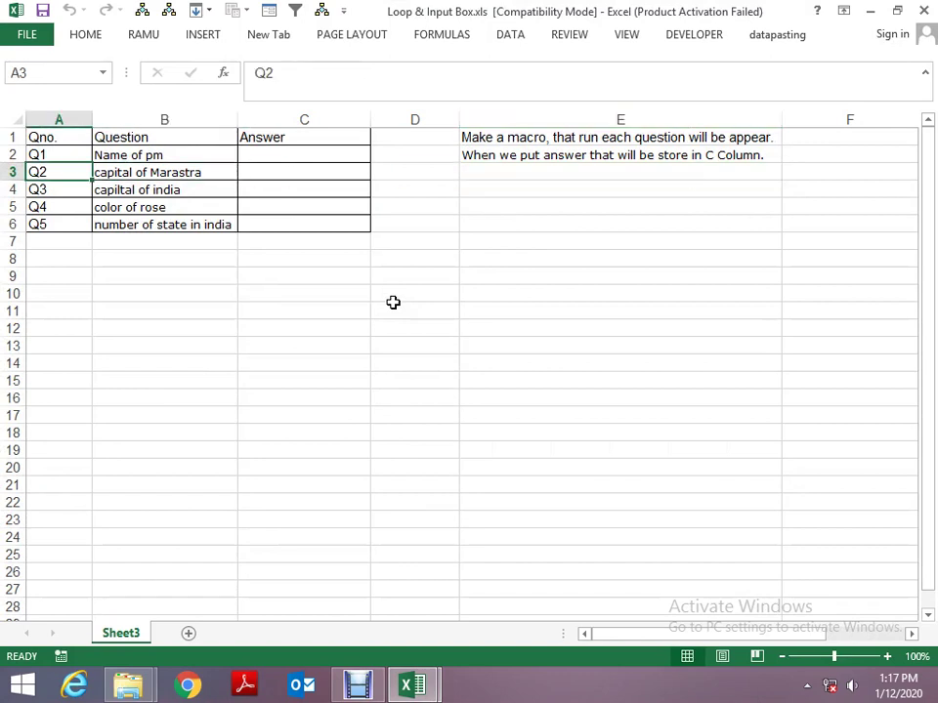
pyautogui.press('Up')
pyautogui.press('Up')
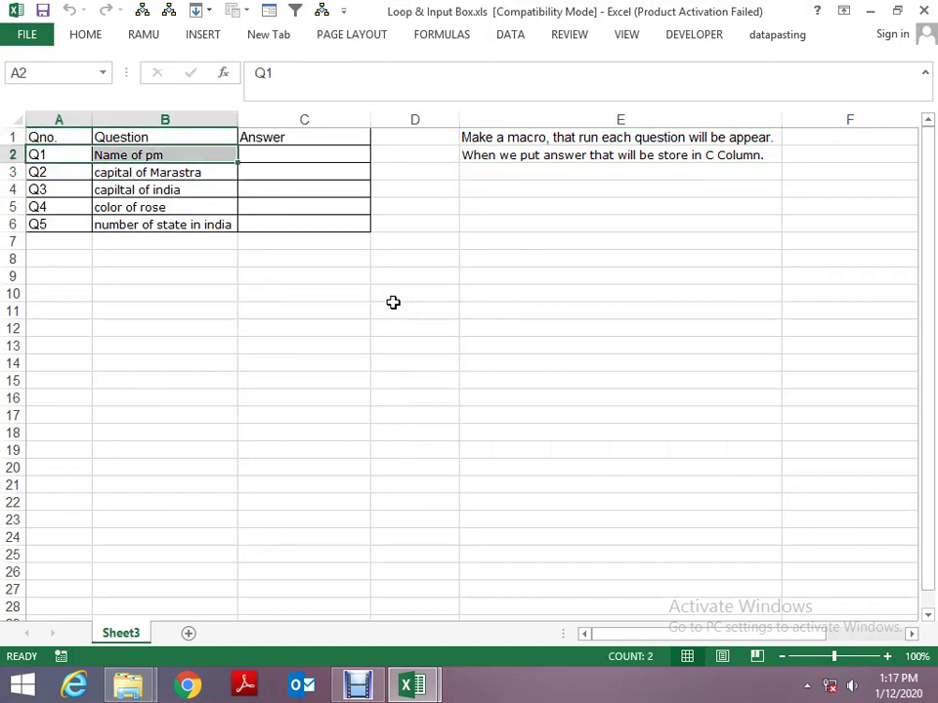
pyautogui.press('Up')
pyautogui.press('Down')
pyautogui.press('Right')
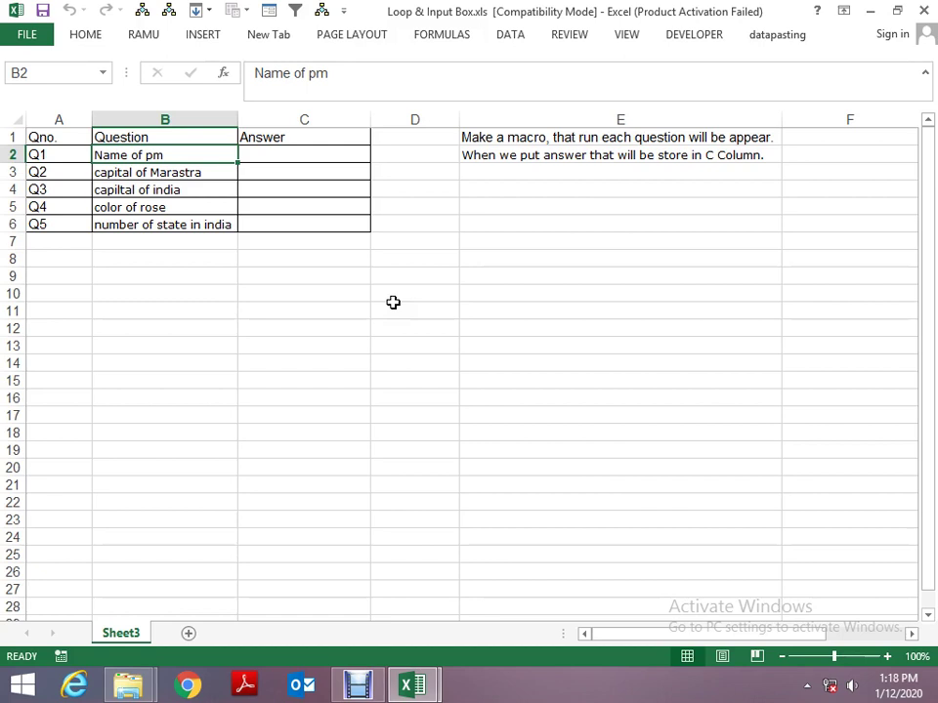
pyautogui.press('Right')
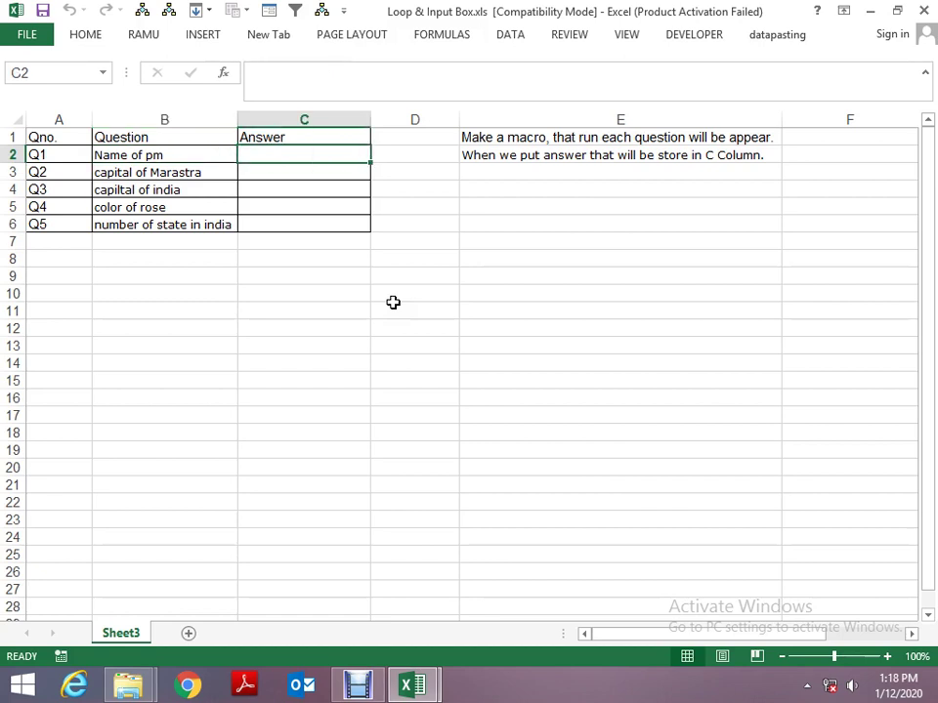
pyautogui.press('Left')
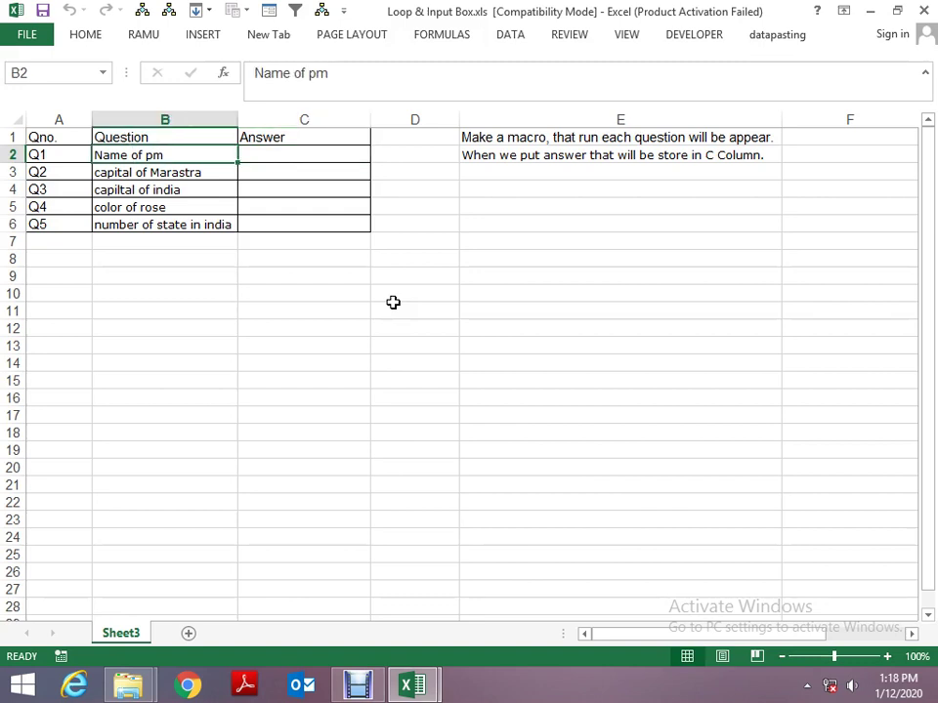
pyautogui.press('Down')
pyautogui.press('Left')
pyautogui.press('Right')
pyautogui.press('Down')
pyautogui.press('Down')
pyautogui.press('Down')
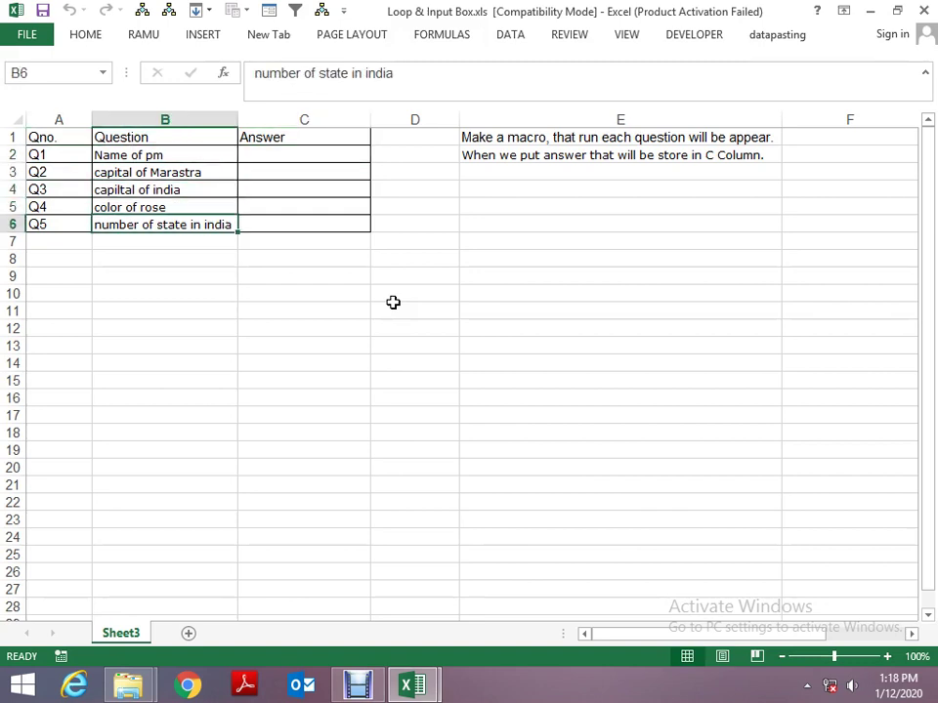
# Minimize the Loop & Input Box workbook and look over the 100-to-1 number list in column A.
pyautogui.hotkey('alt', 'space')
pyautogui.press('n')
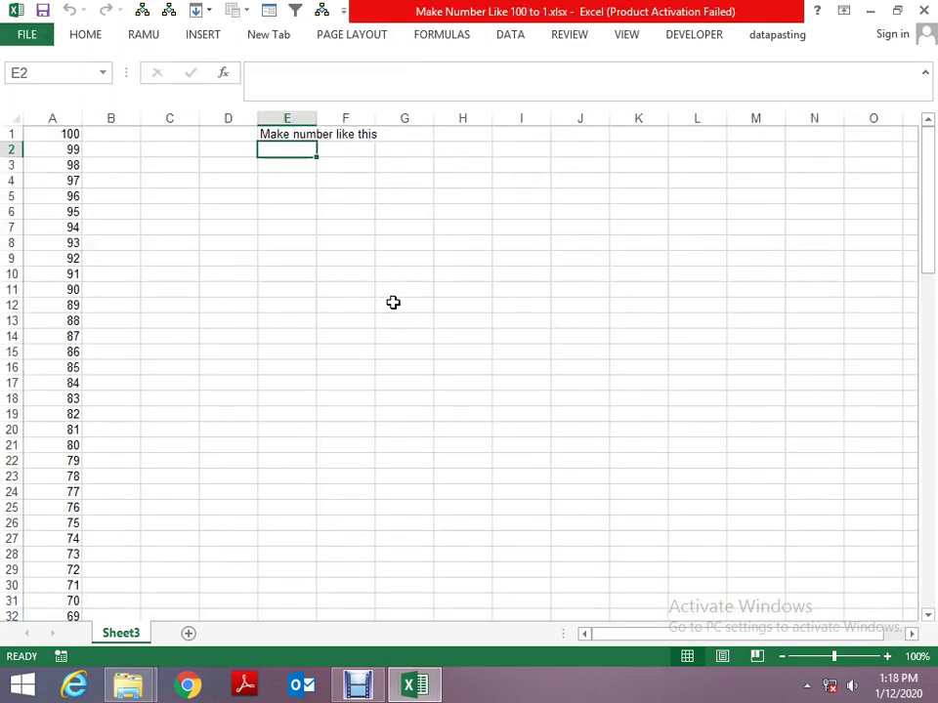
pyautogui.press('Left')
pyautogui.press('Left')
pyautogui.press('Left')
pyautogui.press('Left')
pyautogui.press('Up')
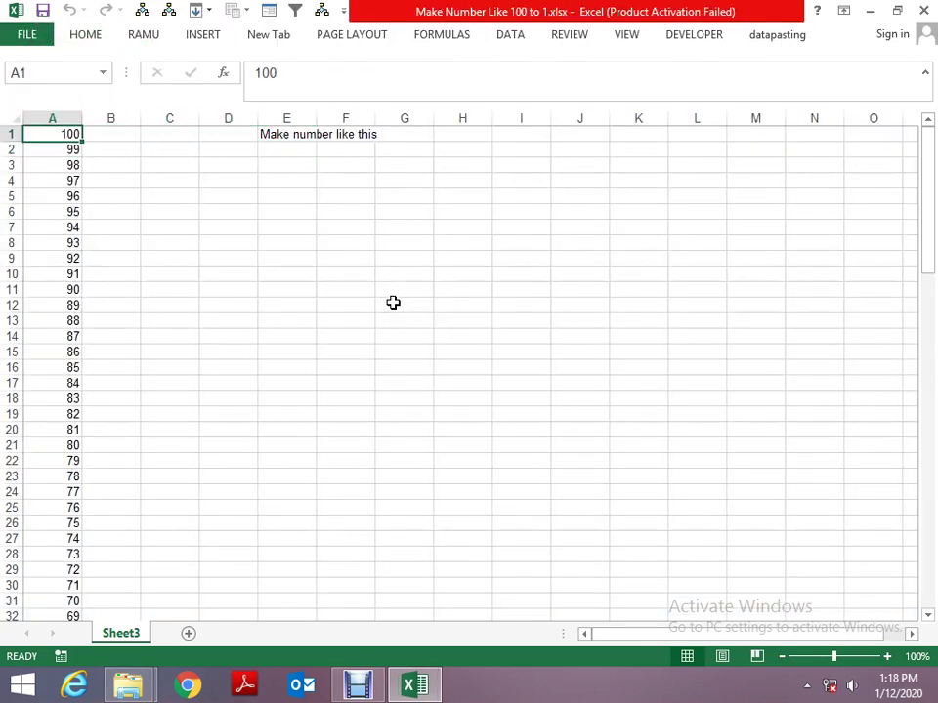
pyautogui.hotkey('ctrl', 'shift', 'Down')
pyautogui.hotkey('ctrl', 'Home')
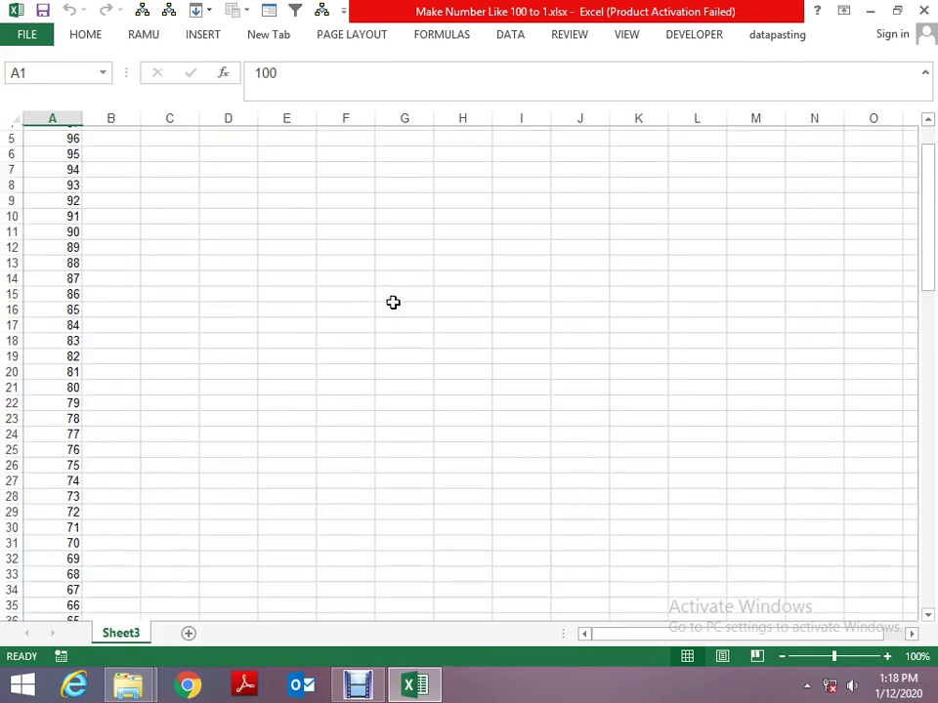
# Close the Make Number Like 100 to 1 workbook, reopen it, then close it again.
pyautogui.hotkey('alt', 'F4')
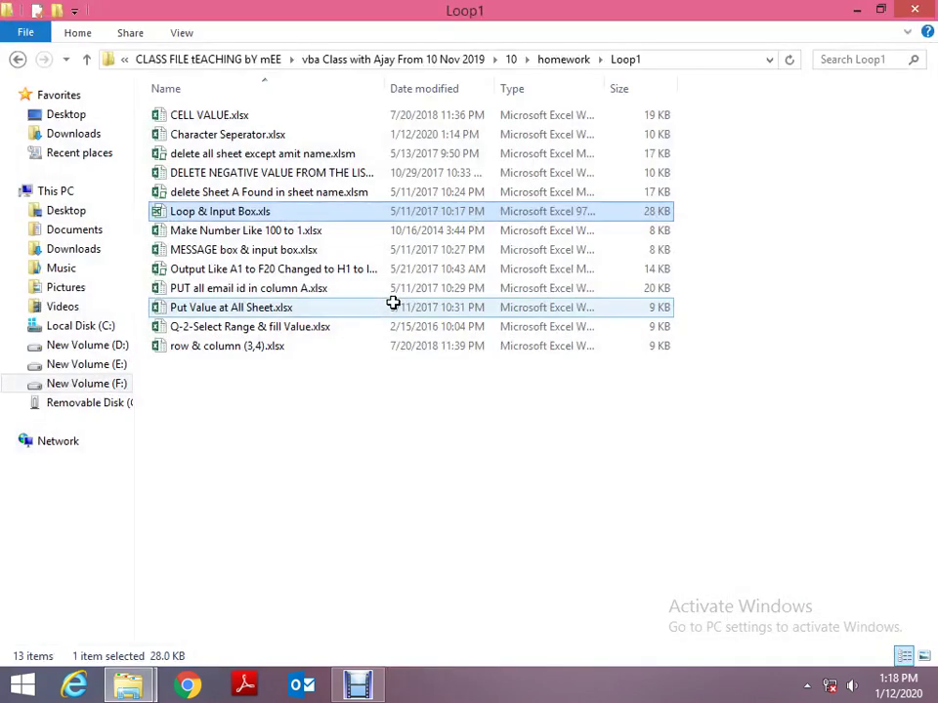
pyautogui.press('Return')
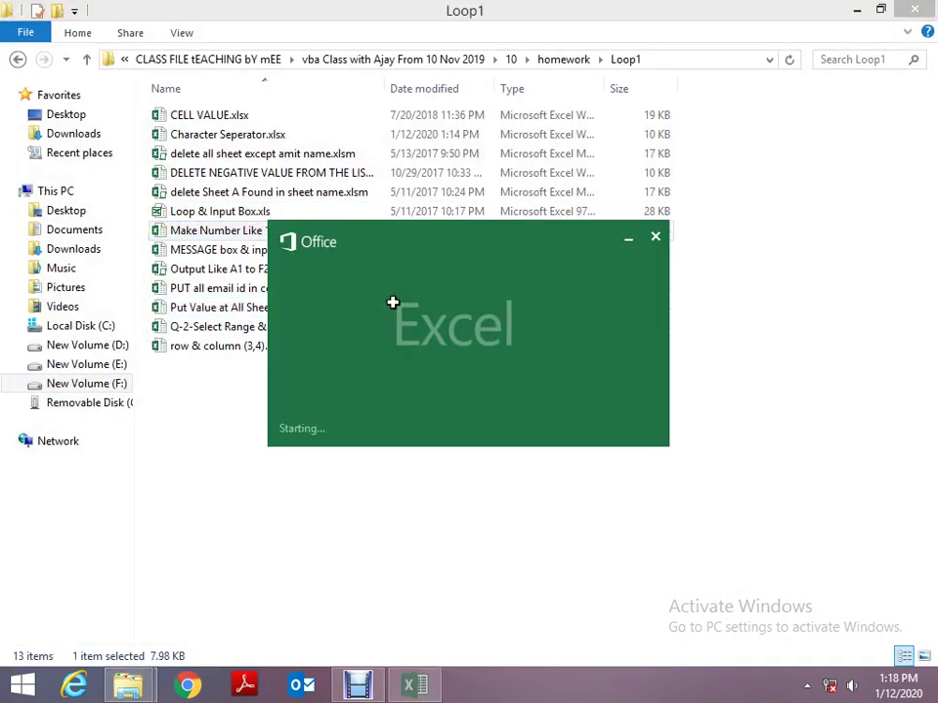
pyautogui.hotkey('alt', 'space')
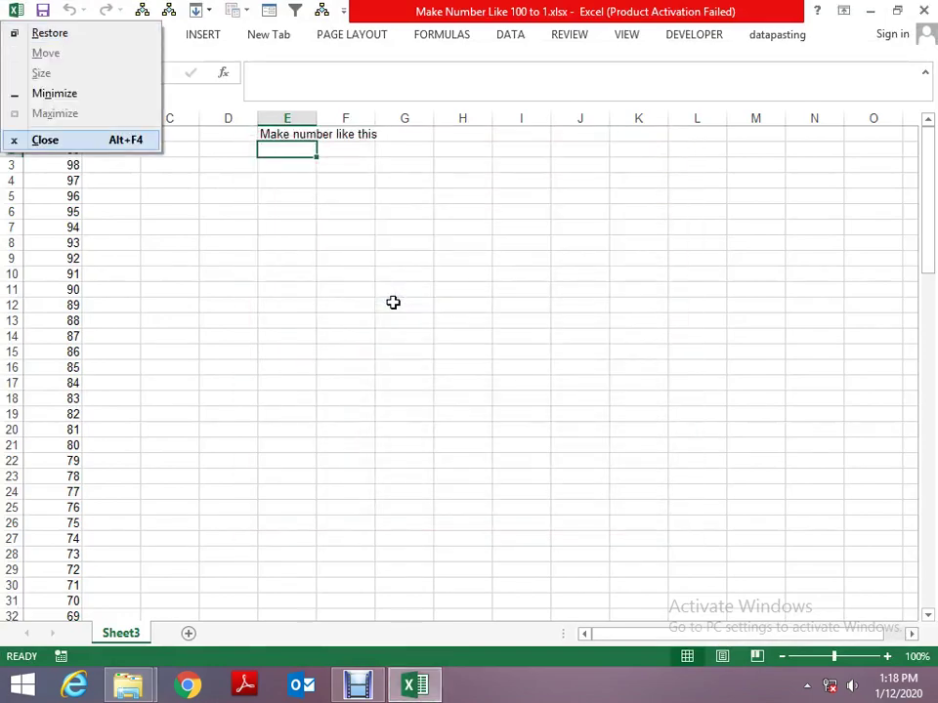
pyautogui.press('c')
# Open the MESSAGE box & input box workbook and check its first question.
pyautogui.press('Down')
pyautogui.press('Return')
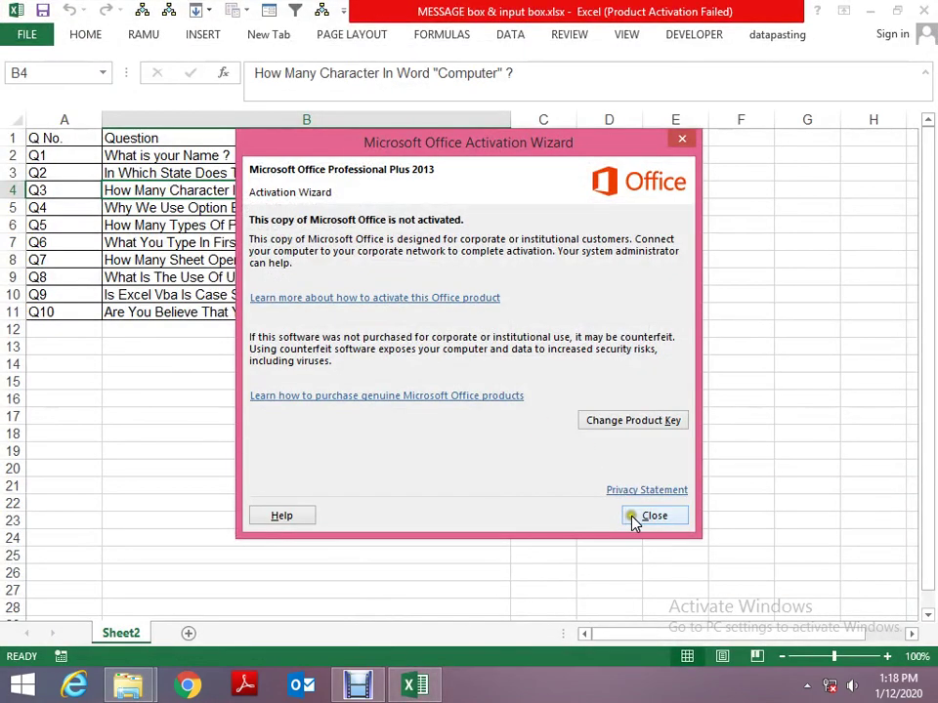
pyautogui.click(633, 520)
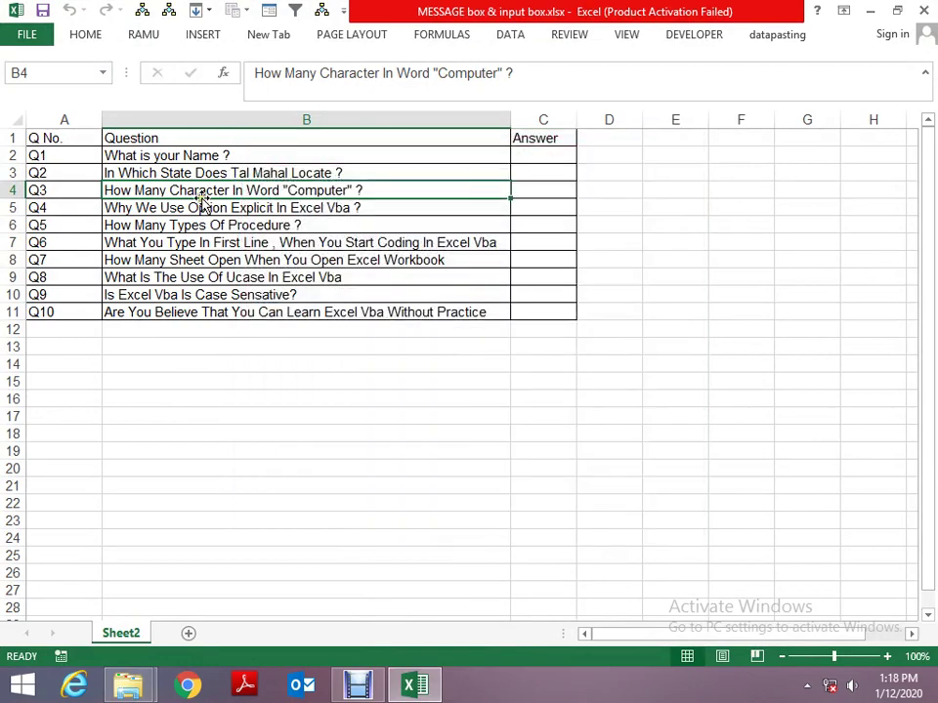
pyautogui.click(171, 154)
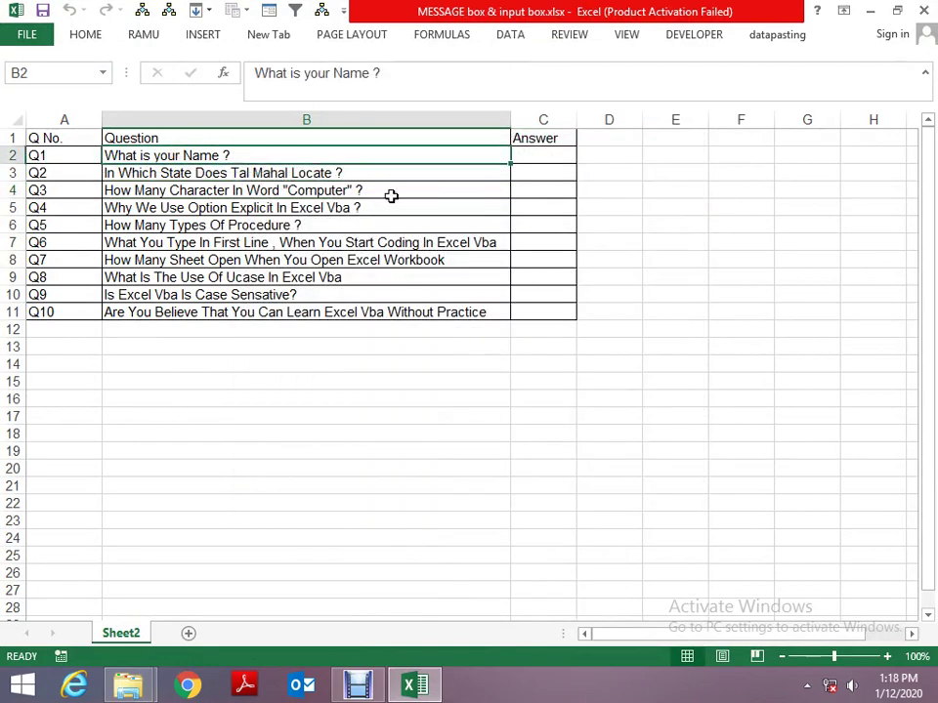
pyautogui.hotkey('alt', 'space')
# Close the question workbook and open the Output Like A1 to F20 workbook.
pyautogui.press('c')
pyautogui.press('Down')
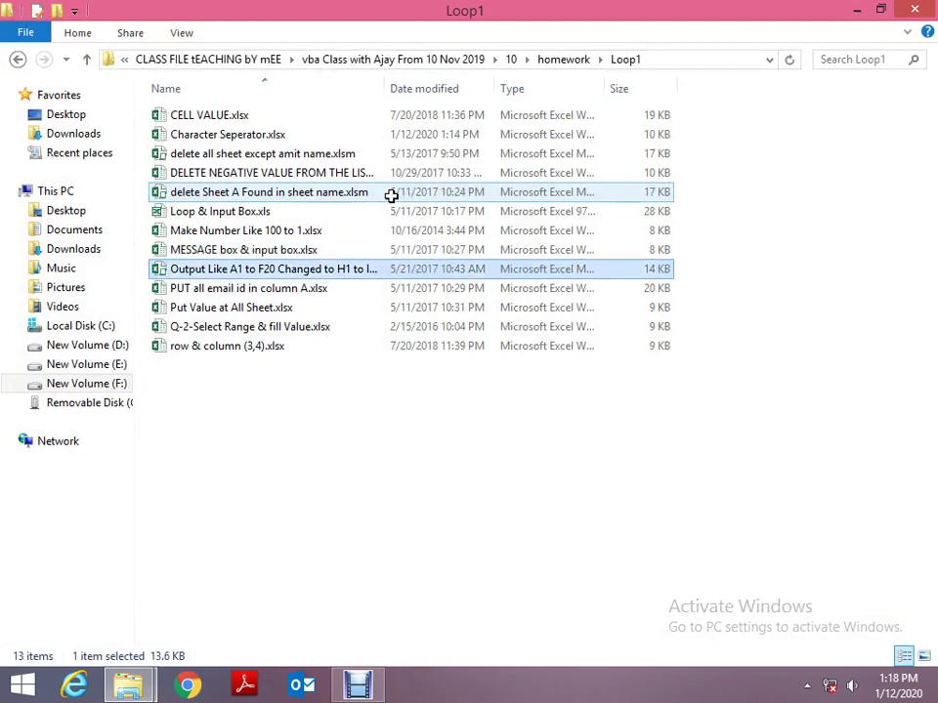
pyautogui.press('Return')
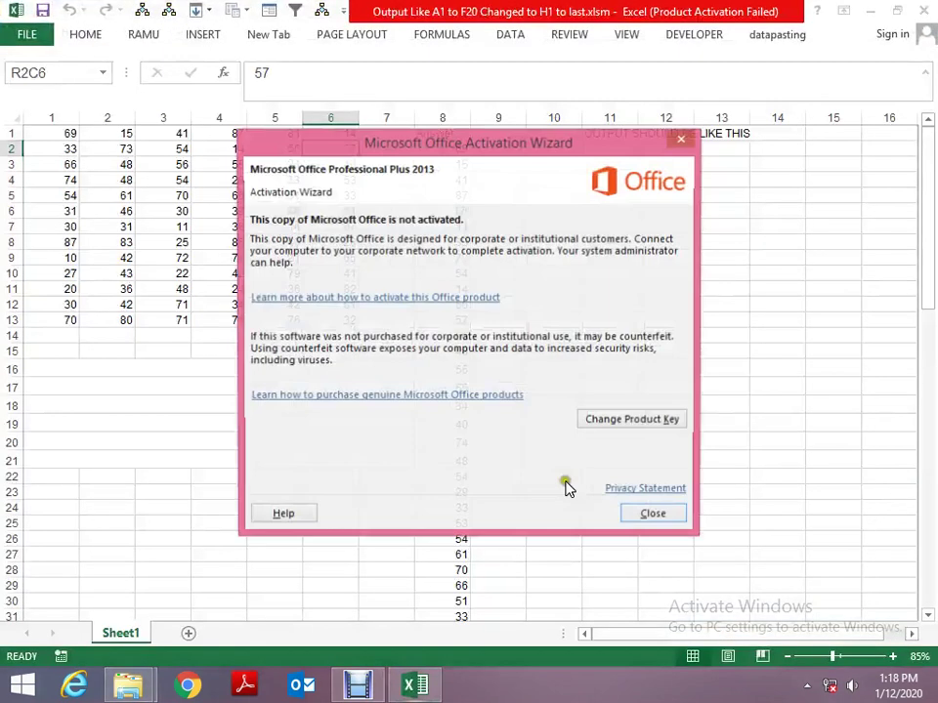
pyautogui.click(637, 513)
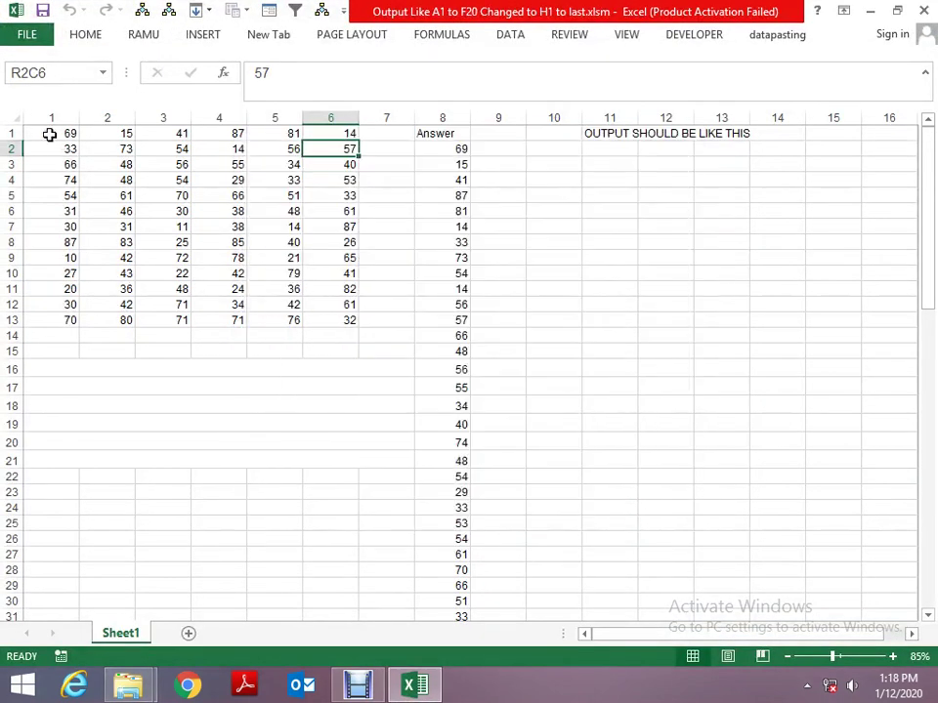
# Inspect the 13-by-6 source block and Answer column, and enter 'ans' beside the Answer heading.
pyautogui.moveTo(49, 136); pyautogui.dragTo(324, 320)
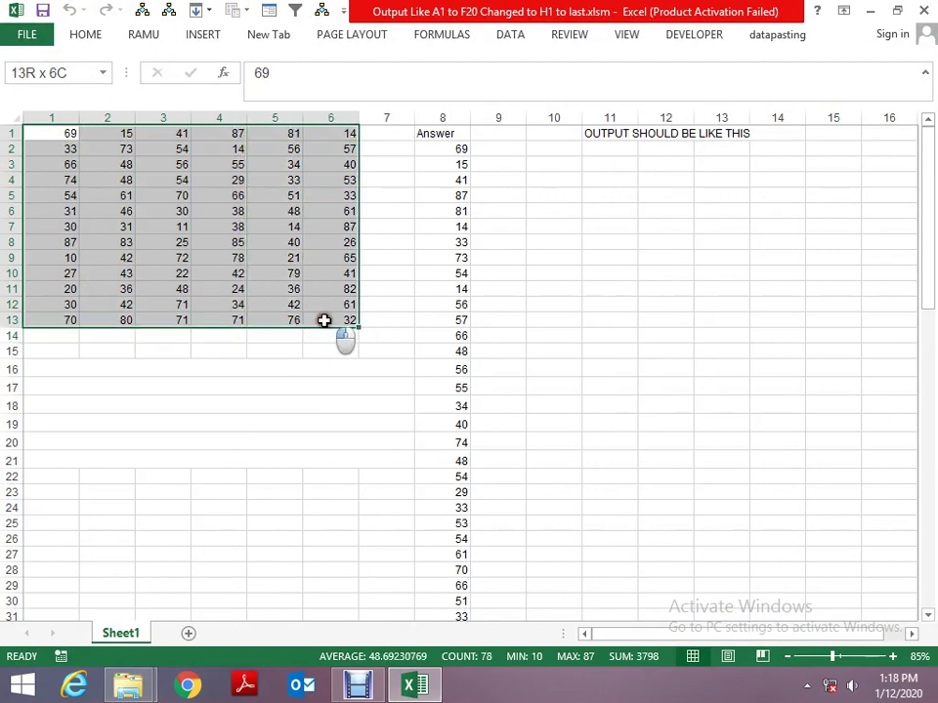
pyautogui.hotkey('ctrl', 'Home')
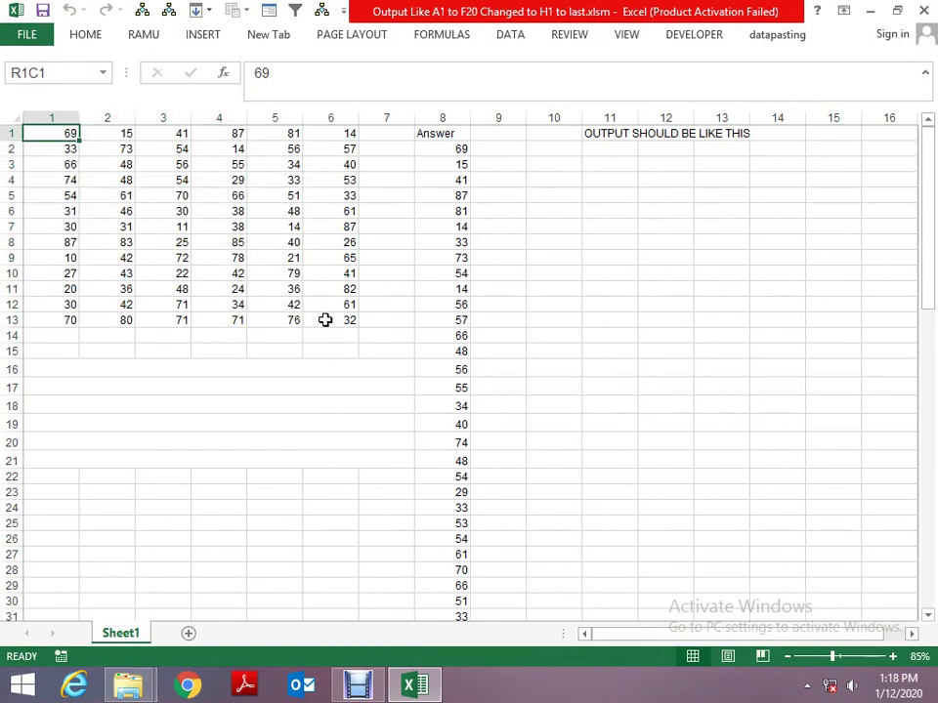
pyautogui.hotkey('ctrl', 'Right')
pyautogui.press('Right')
pyautogui.press('Right')
pyautogui.press('Down')
pyautogui.hotkey('ctrl', 'shift', 'Down')
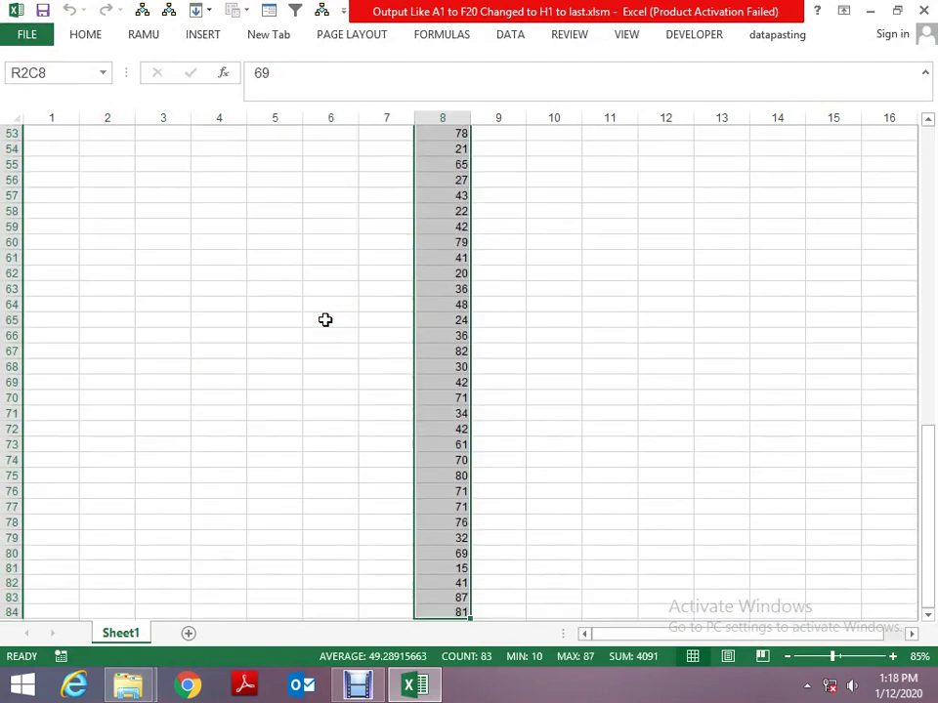
pyautogui.hotkey('ctrl', 'Up')
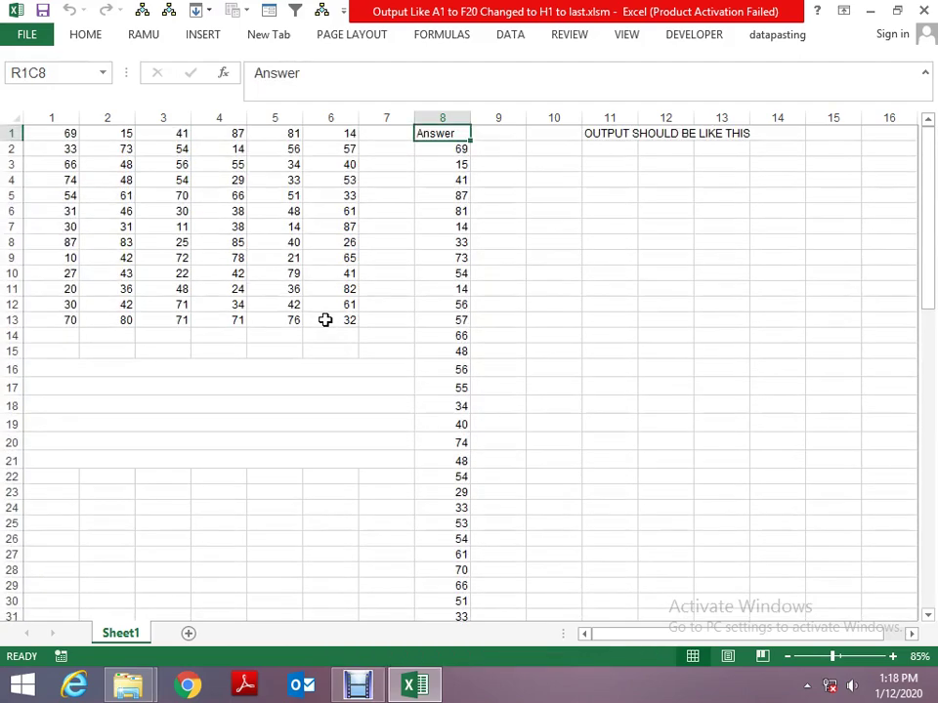
pyautogui.press('Right')
pyautogui.write('ans')
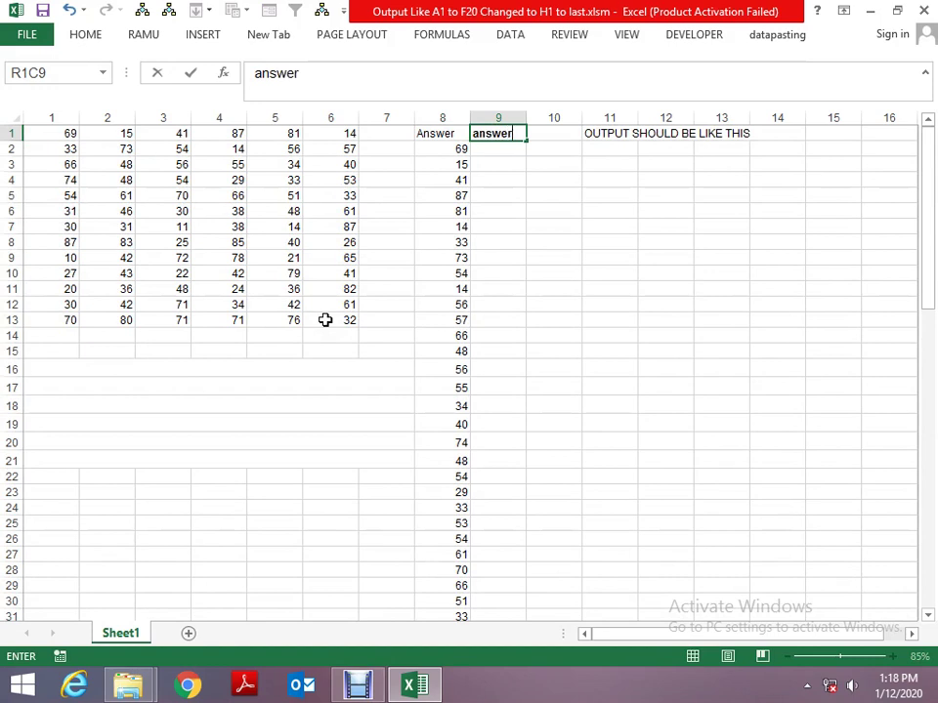
pyautogui.press('Return')
# Compare the answer values against the source numbers, then clear the expected answer values.
pyautogui.press('Left')
pyautogui.press('Left')
pyautogui.press('Left')
pyautogui.hotkey('ctrl', 'Home')
pyautogui.press('Right')
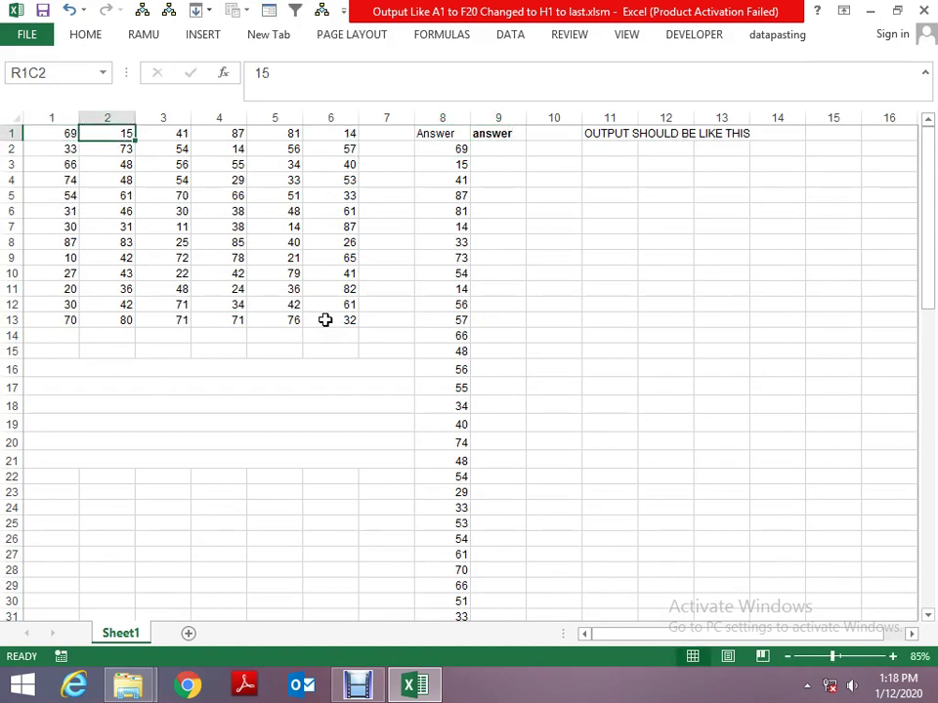
pyautogui.press('Right')
pyautogui.press('Right')
pyautogui.press('Right')
pyautogui.press('Right')
pyautogui.press('Right')
pyautogui.press('Right')
pyautogui.press('Down')
pyautogui.press('Down')
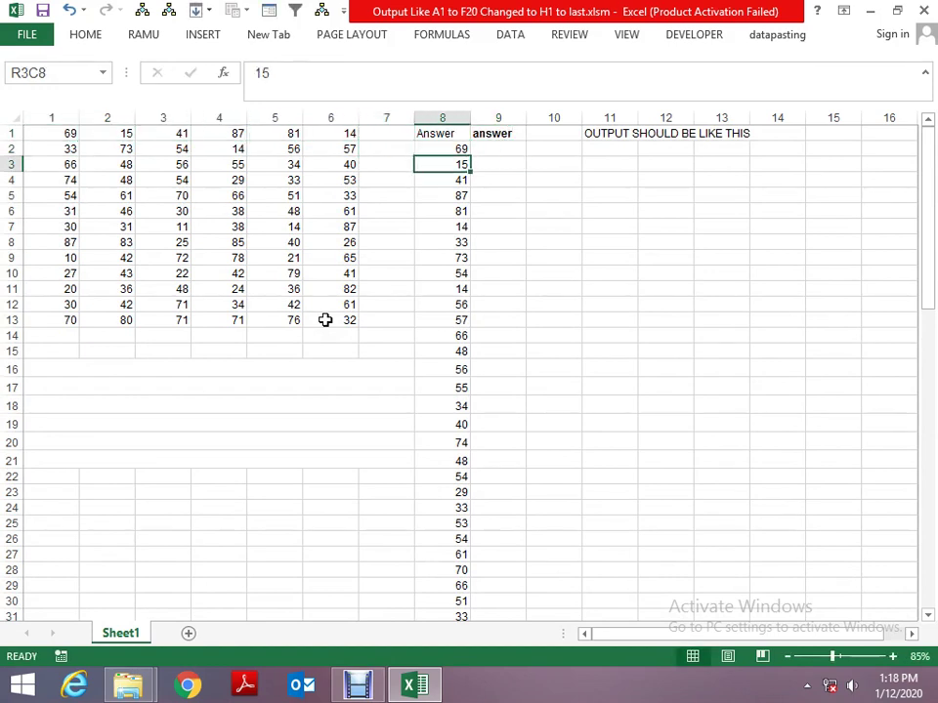
pyautogui.press('Down')
pyautogui.press('Down')
pyautogui.press('Down')
pyautogui.press('Home')
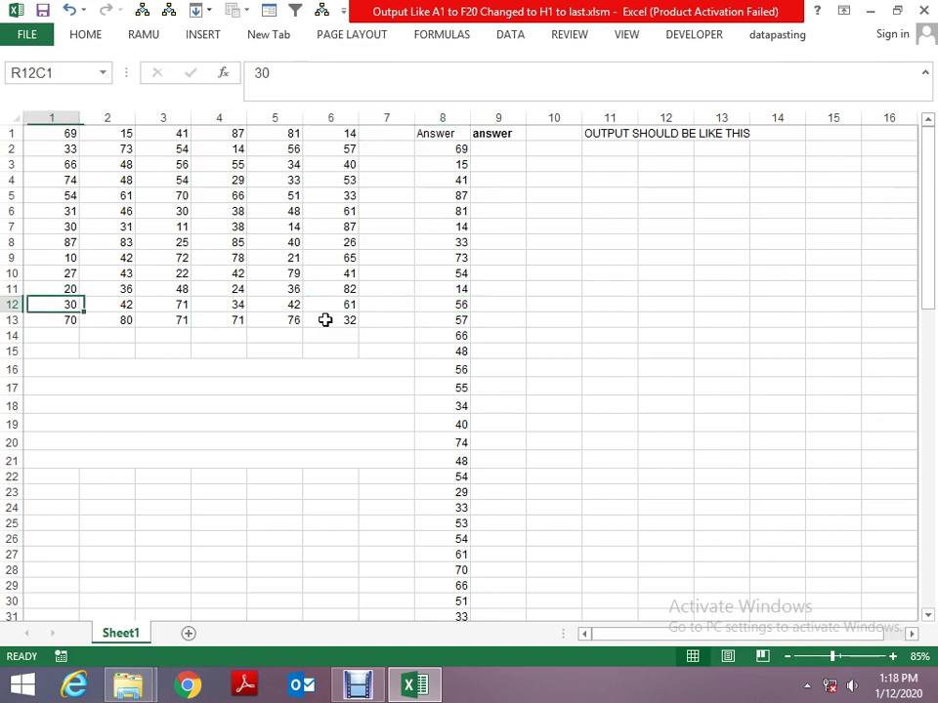
pyautogui.press('Up')
pyautogui.press('Up')
pyautogui.press('Up')
pyautogui.press('Up')
pyautogui.press('Up')
pyautogui.press('Up')
pyautogui.hotkey('ctrl', 'Home')
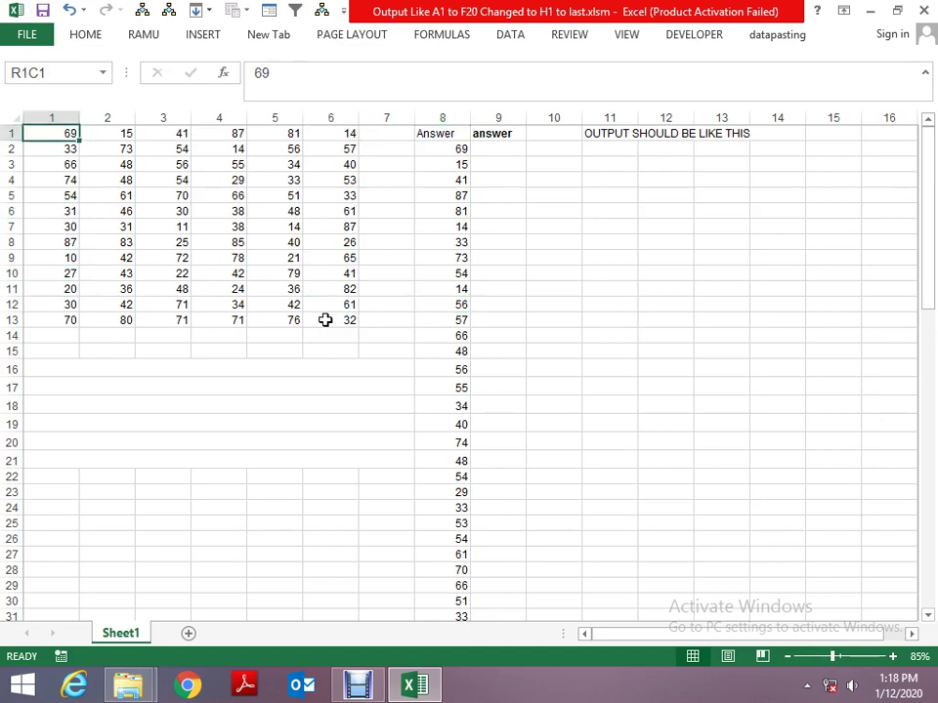
pyautogui.press('Right')
pyautogui.press('Right')
pyautogui.press('Right')
pyautogui.press('Right')
pyautogui.press('Right')
pyautogui.press('Down')
pyautogui.press('Down')
pyautogui.press('Down')
pyautogui.press('Down')
pyautogui.press('Down')
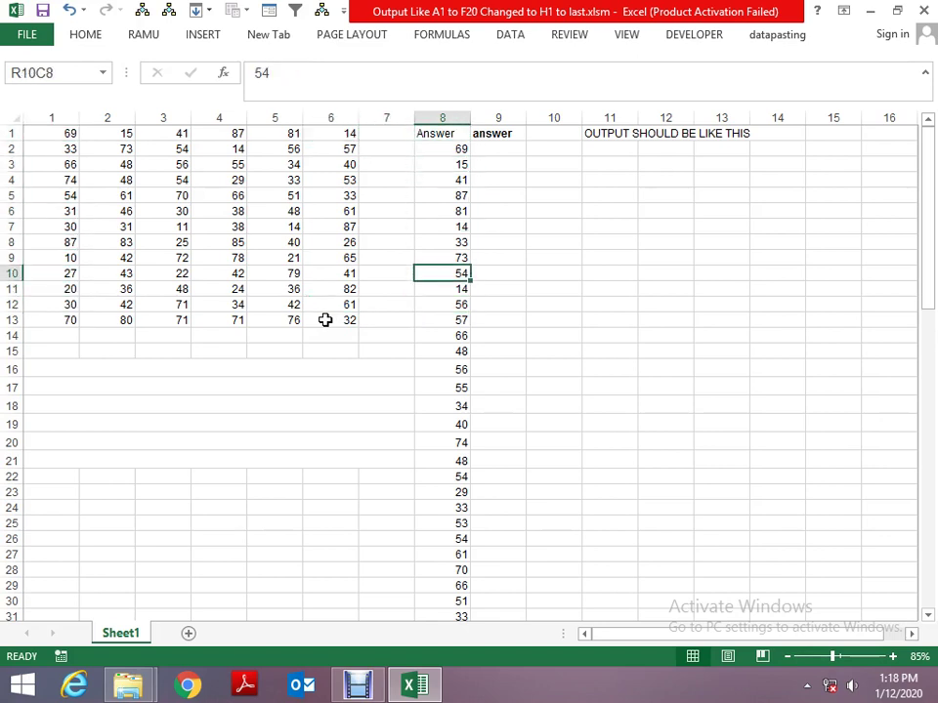
pyautogui.press('Up')
pyautogui.press('Up')
pyautogui.press('Up')
pyautogui.press('Up')
pyautogui.press('Up')
pyautogui.press('Up')
pyautogui.hotkey('ctrl', 'shift', 'Down')
pyautogui.press('Delete')
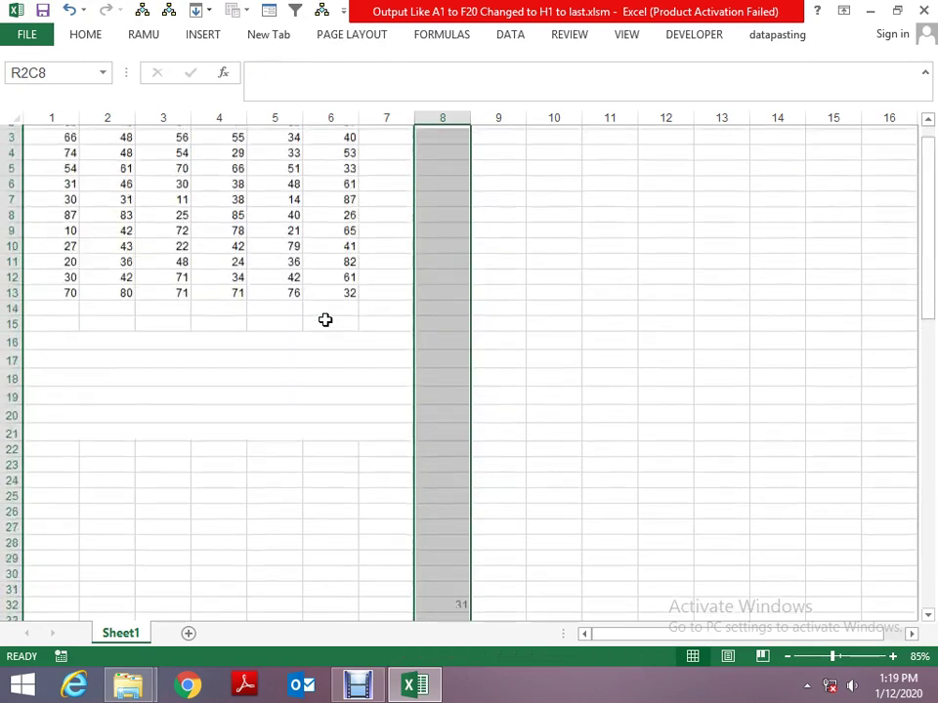
pyautogui.press('Up')
# Review the ThisWorkbook, Sheet1 and Module1 code in the VBA editor.
pyautogui.hotkey('alt', 'F11')
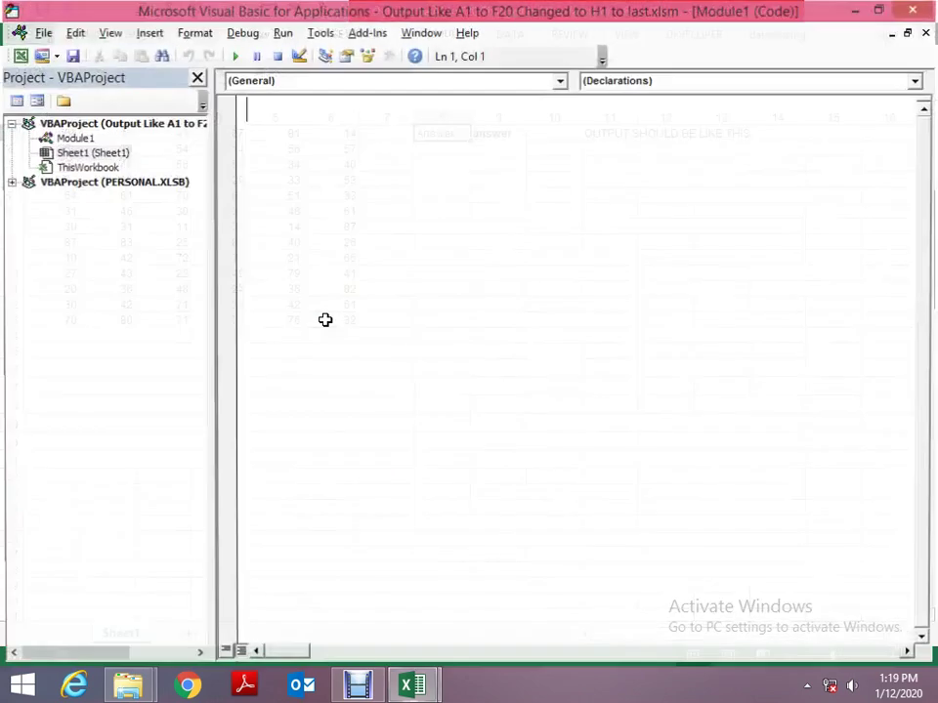
pyautogui.doubleClick(102, 167)
pyautogui.doubleClick(99, 153)
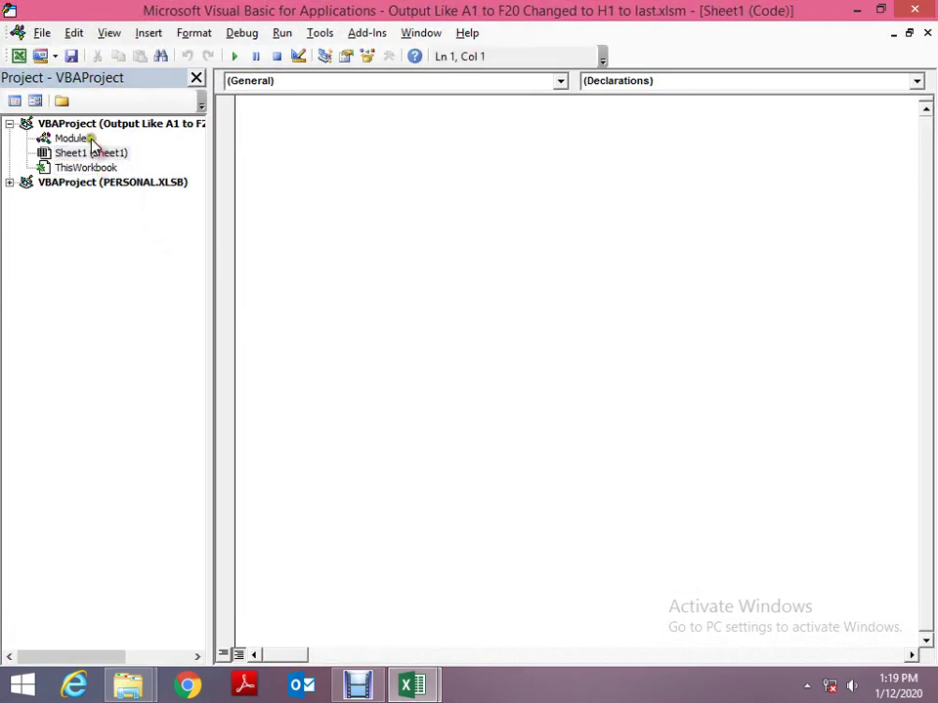
pyautogui.doubleClick(65, 137)
pyautogui.click(911, 8)
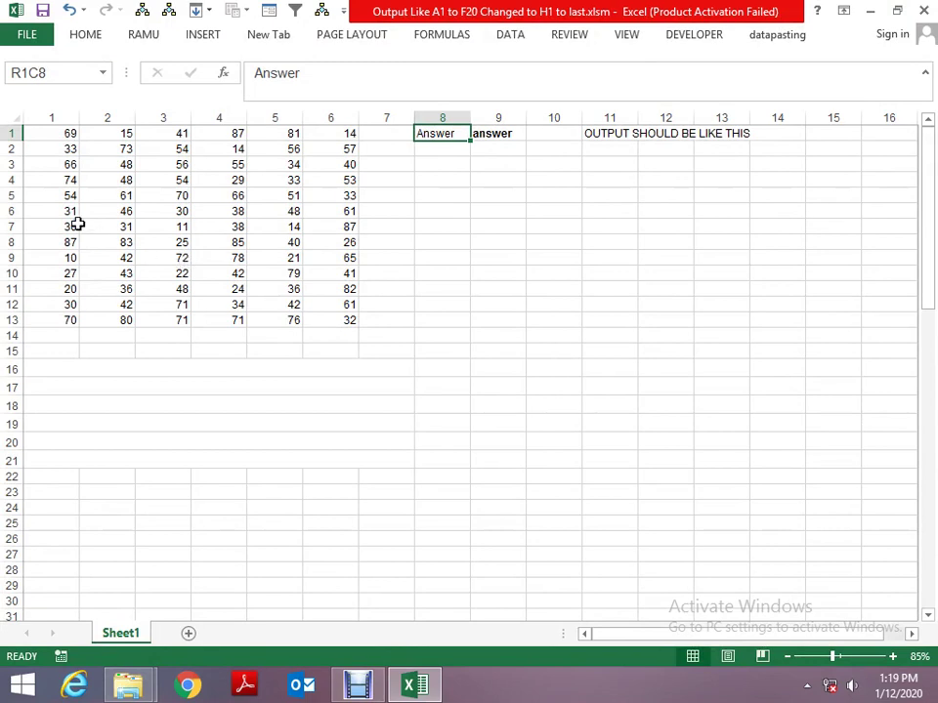
# Run the macro with Ctrl+Q to refill the Answer column.
pyautogui.moveTo(62, 134); pyautogui.dragTo(198, 307)
pyautogui.click(456, 150)
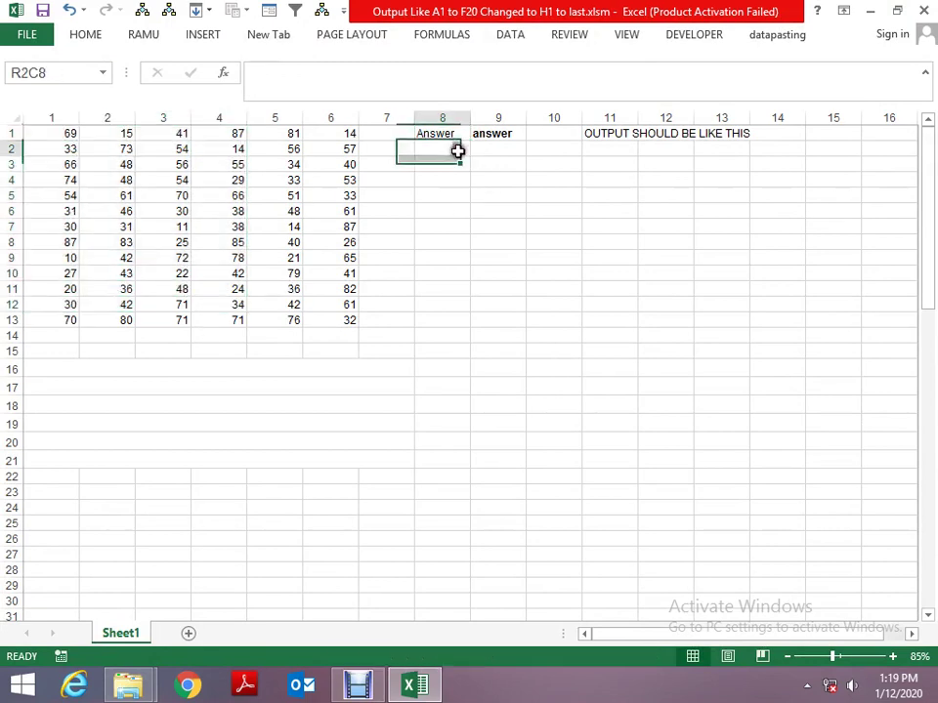
pyautogui.hotkey('ctrl', 'q')
pyautogui.hotkey('alt', 'space')
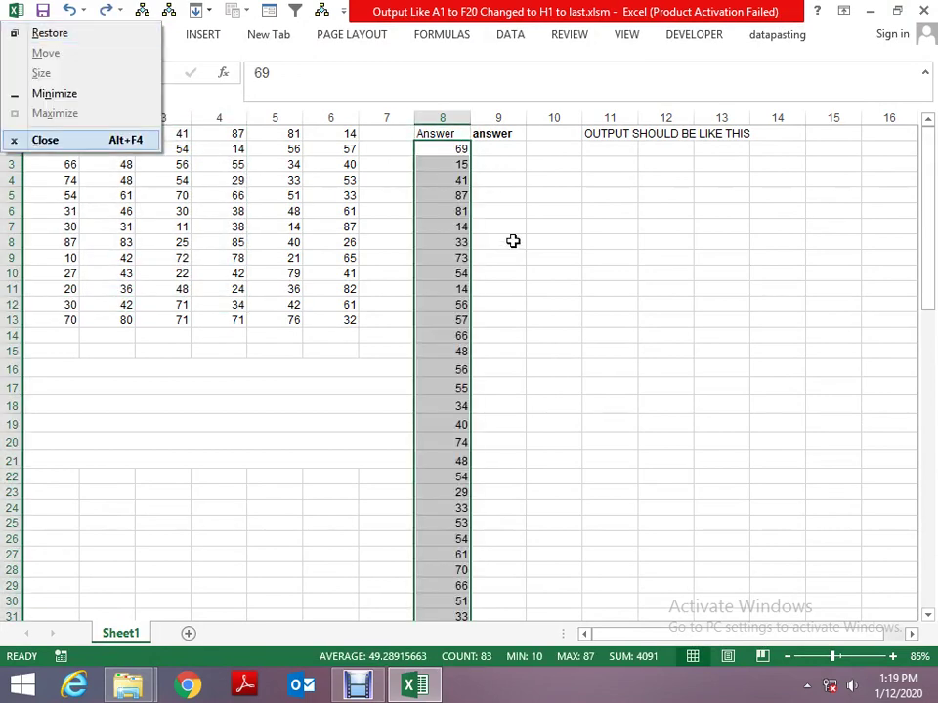
# Close the Output workbook without saving and open the PUT all email id in column A workbook.
pyautogui.press('c')
pyautogui.press('n')
pyautogui.press('Down')
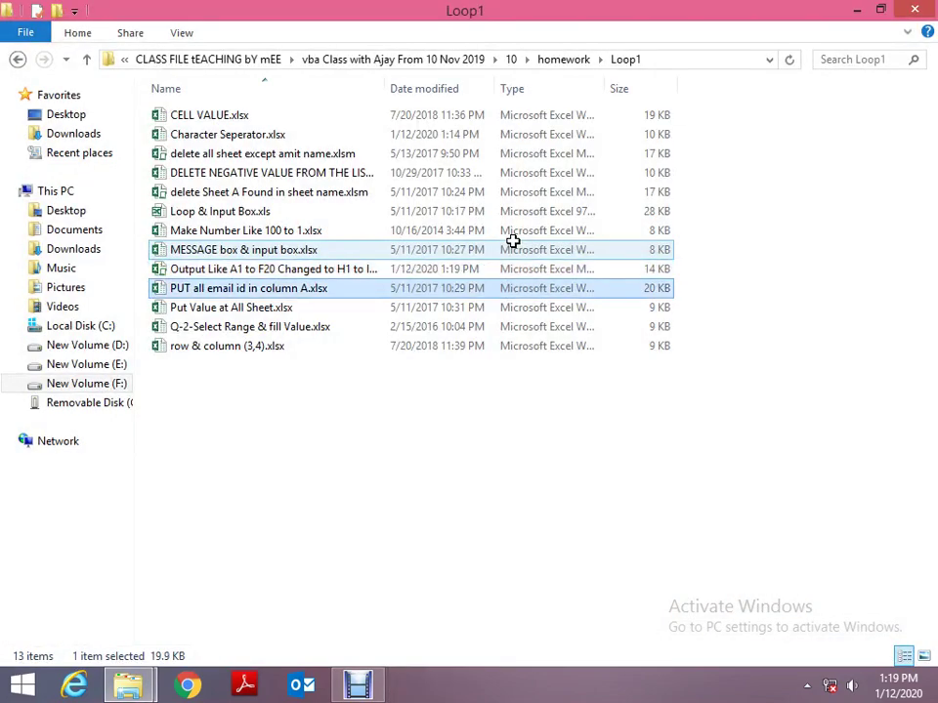
pyautogui.press('Return')
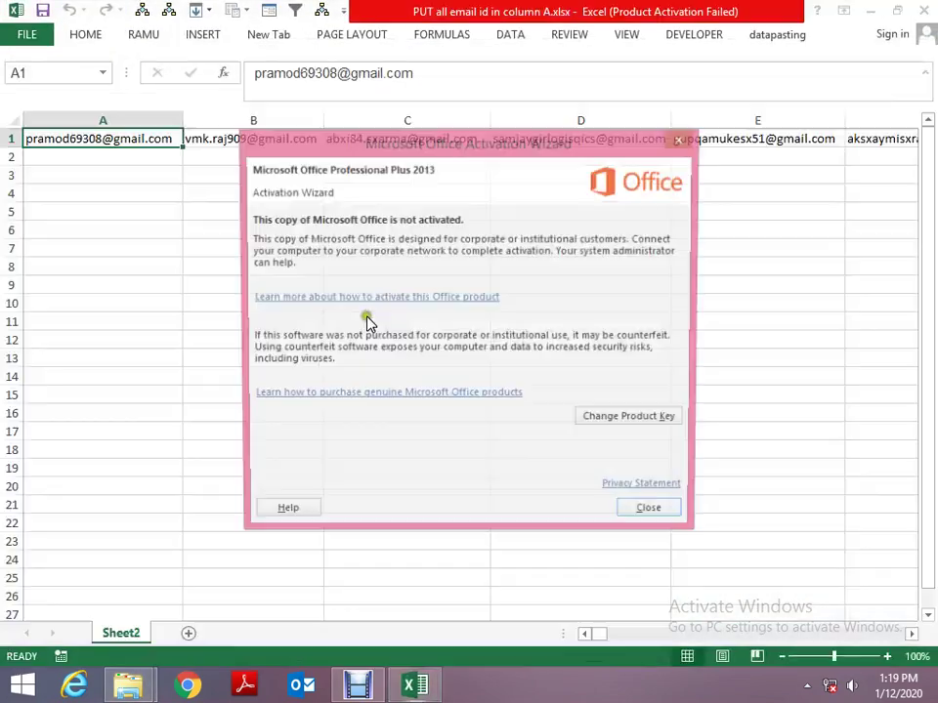
pyautogui.click(633, 508)
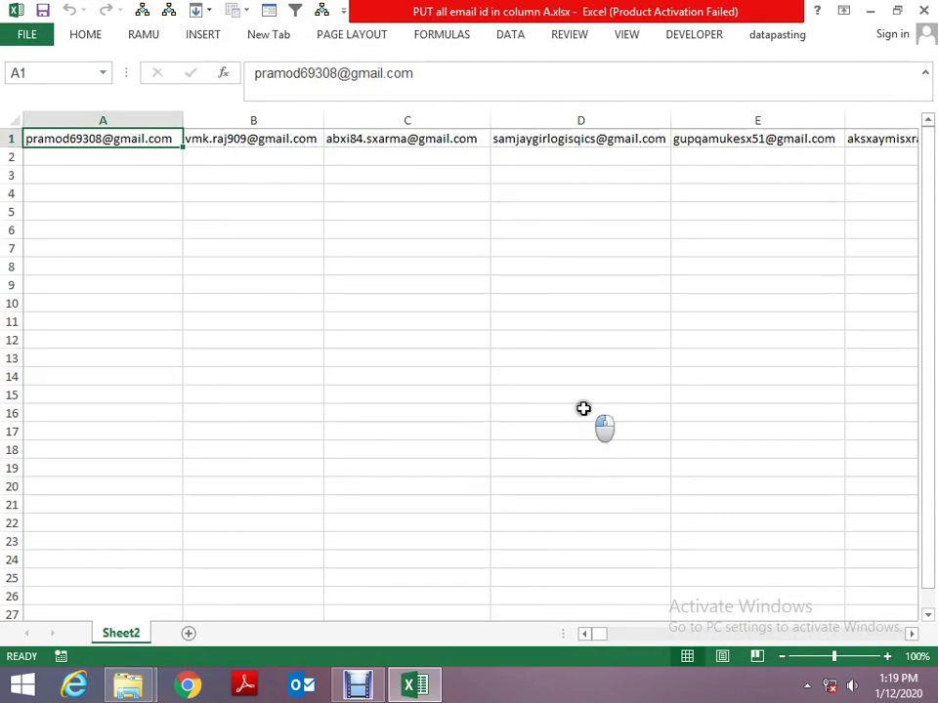
# Inspect the email addresses across row 1 and down column A.
pyautogui.click(584, 411)
pyautogui.press('Home')
pyautogui.press('Up')
pyautogui.press('Up')
pyautogui.press('Up')
pyautogui.hotkey('ctrl', 'shift', 'Right')
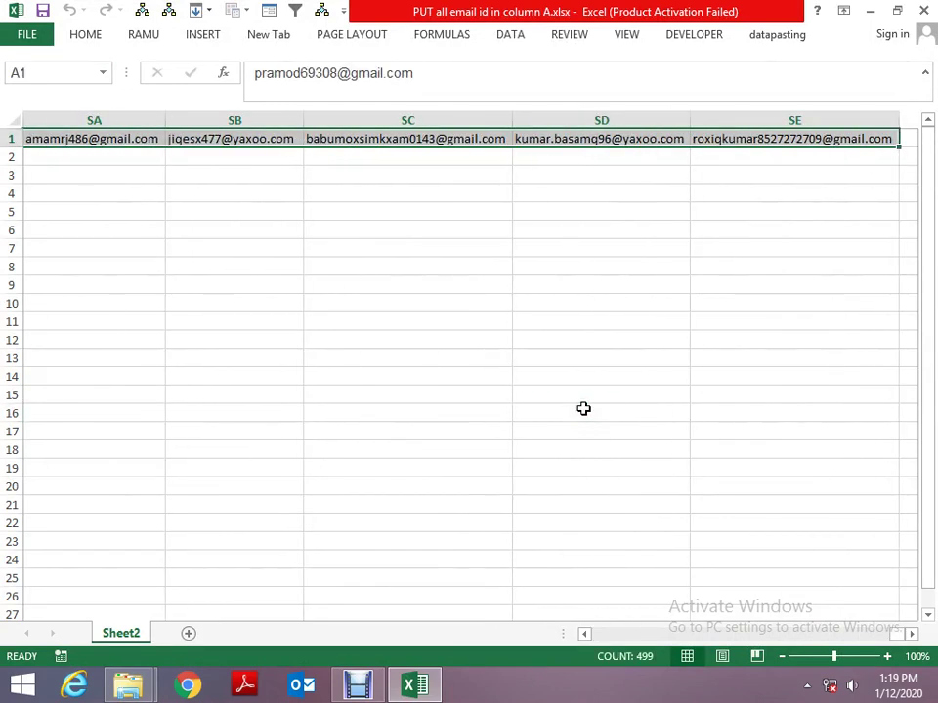
pyautogui.hotkey('ctrl', 'Home')
pyautogui.hotkey('ctrl', 'Down')
pyautogui.hotkey('ctrl', 'Up')
pyautogui.press('Down')
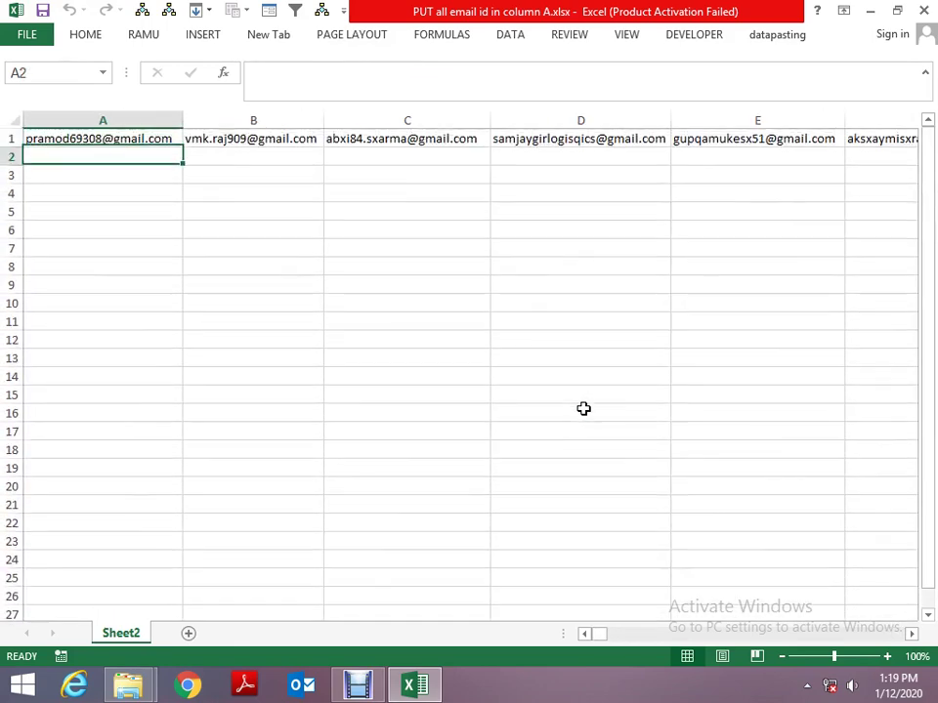
pyautogui.press('Down')
pyautogui.press('Down')
pyautogui.press('Down')
pyautogui.press('Down')
pyautogui.press('Down')
pyautogui.press('Down')
pyautogui.press('Down')
pyautogui.press('Down')
pyautogui.hotkey('ctrl', 'Home')
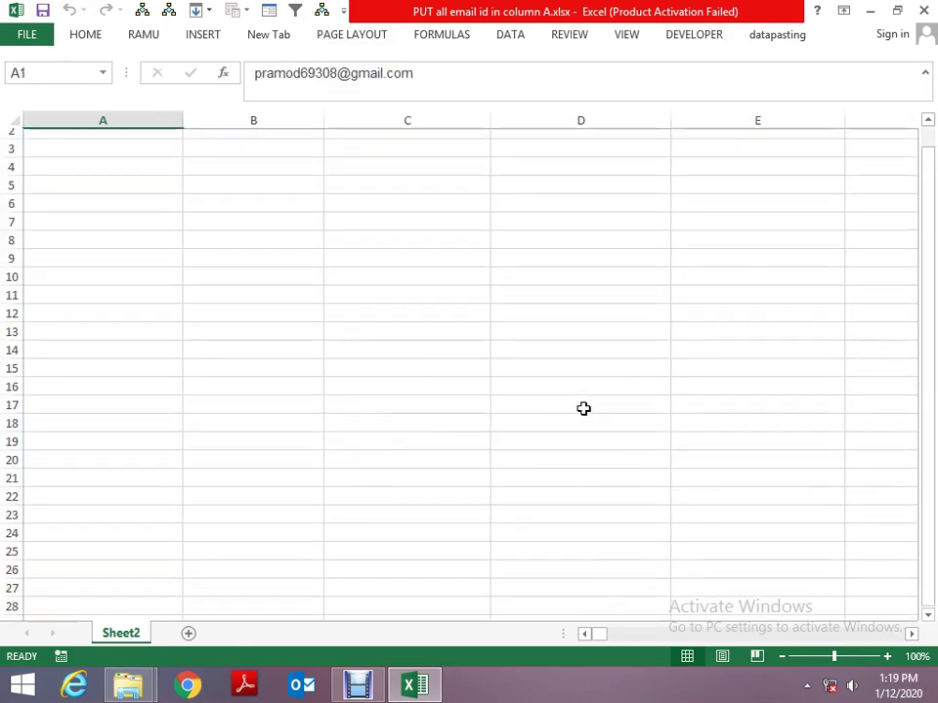
pyautogui.press('Right')
pyautogui.press('Left')
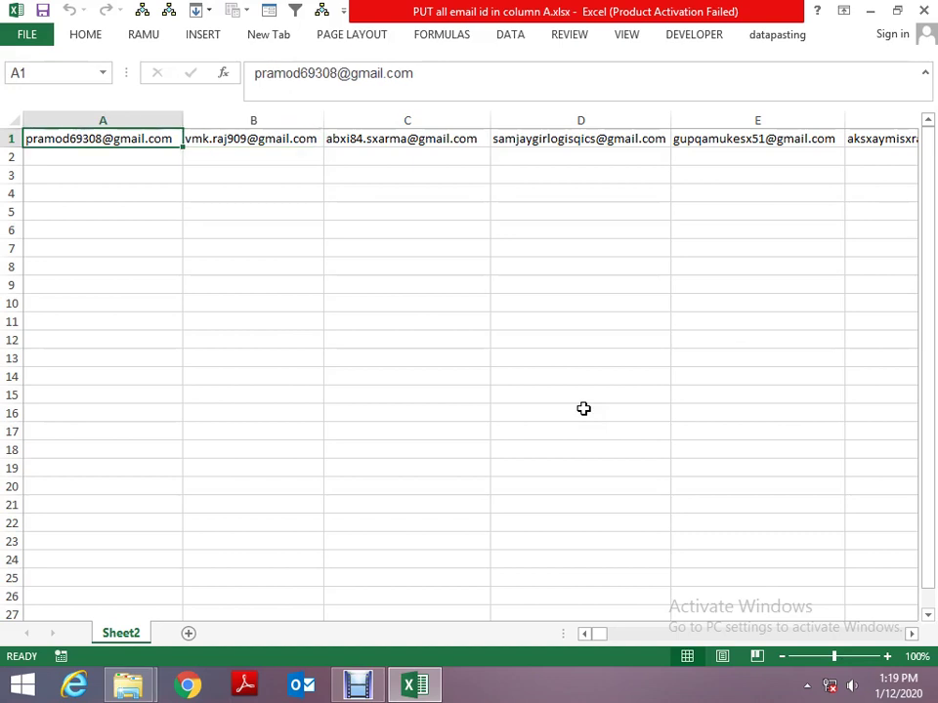
pyautogui.press('Down')
pyautogui.press('Down')
pyautogui.press('Up')
pyautogui.press('Up')
pyautogui.press('Right')
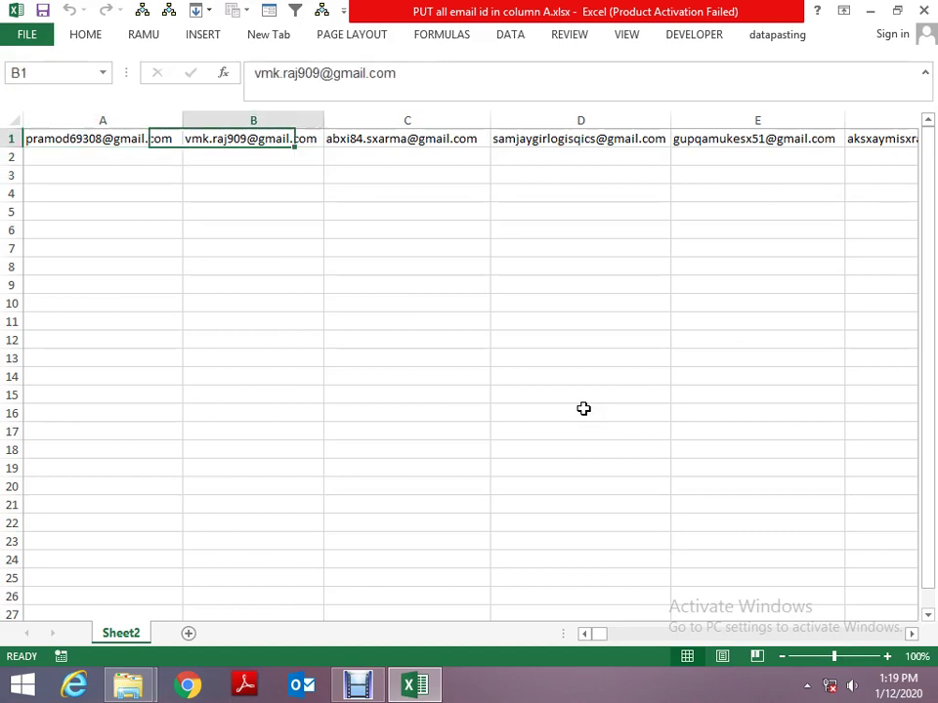
# Copy the B1 and C1 emails into A2 and A3, then clear C1.
pyautogui.hotkey('ctrl', 'c')
pyautogui.press('Left')
pyautogui.press('Down')
pyautogui.hotkey('ctrl', 'v')
pyautogui.press('Up')
pyautogui.press('Right')
pyautogui.press('Right')
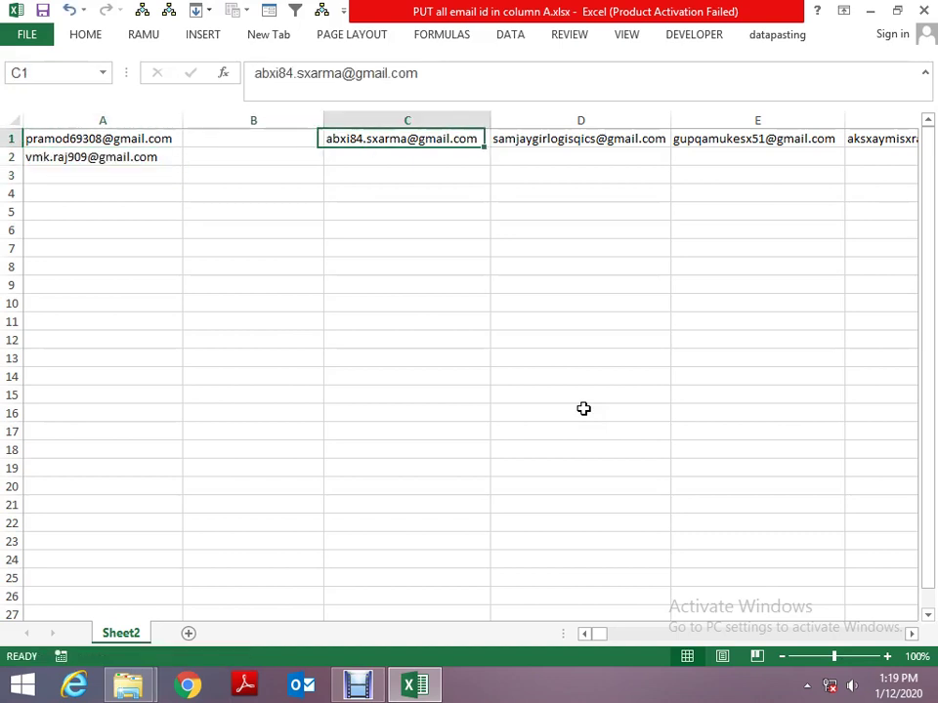
pyautogui.hotkey('ctrl', 'c')
pyautogui.press('Left')
pyautogui.press('Left')
pyautogui.press('Down')
pyautogui.press('Down')
pyautogui.hotkey('ctrl', 'v')
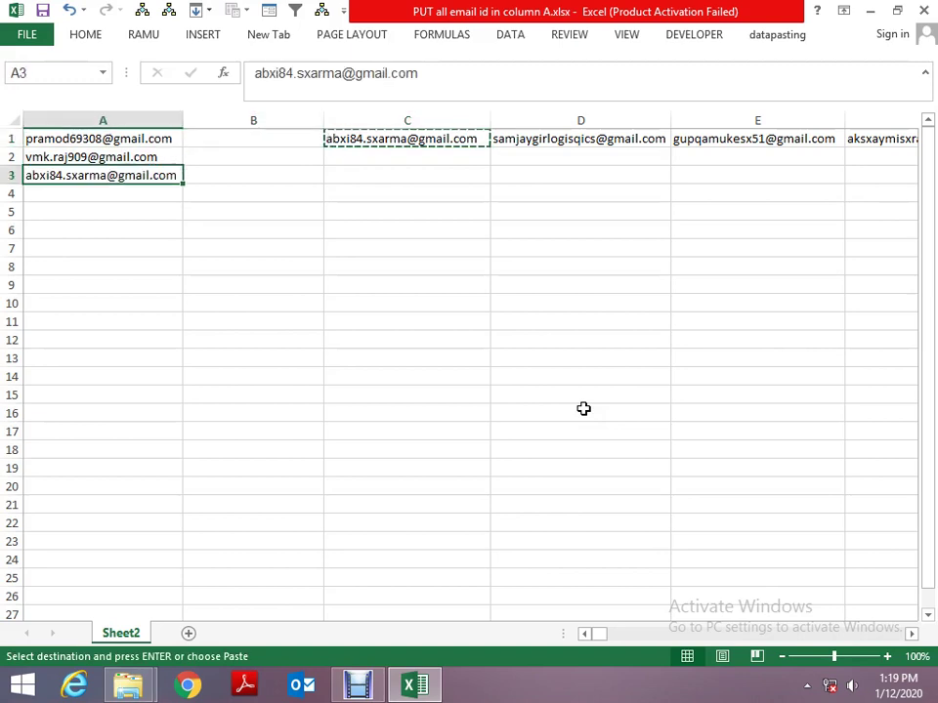
pyautogui.press('Up')
pyautogui.press('Right')
pyautogui.press('Right')
pyautogui.press('Up')
pyautogui.press('Delete')
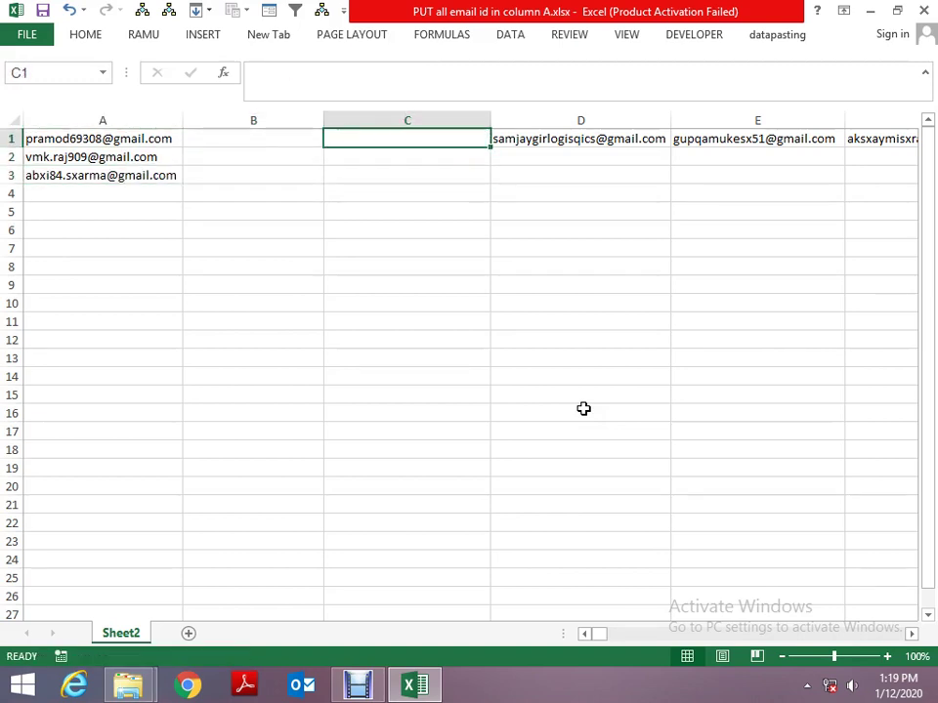
# Move the A3 and A2 emails into C1 and B1, clearing them from column A.
pyautogui.press('Left')
pyautogui.press('Left')
pyautogui.press('Down')
pyautogui.press('Down')
pyautogui.hotkey('ctrl', 'c')
pyautogui.press('Up')
pyautogui.press('Up')
pyautogui.press('Right')
pyautogui.press('Right')
pyautogui.hotkey('ctrl', 'v')
pyautogui.press('Left')
pyautogui.press('Left')
pyautogui.press('Down')
pyautogui.press('Down')
pyautogui.press('Delete')
pyautogui.press('Up')
pyautogui.hotkey('ctrl', 'c')
pyautogui.press('Up')
pyautogui.press('Right')
pyautogui.hotkey('ctrl', 'v')
pyautogui.press('Left')
pyautogui.press('Down')
pyautogui.press('Delete')
pyautogui.press('Up')
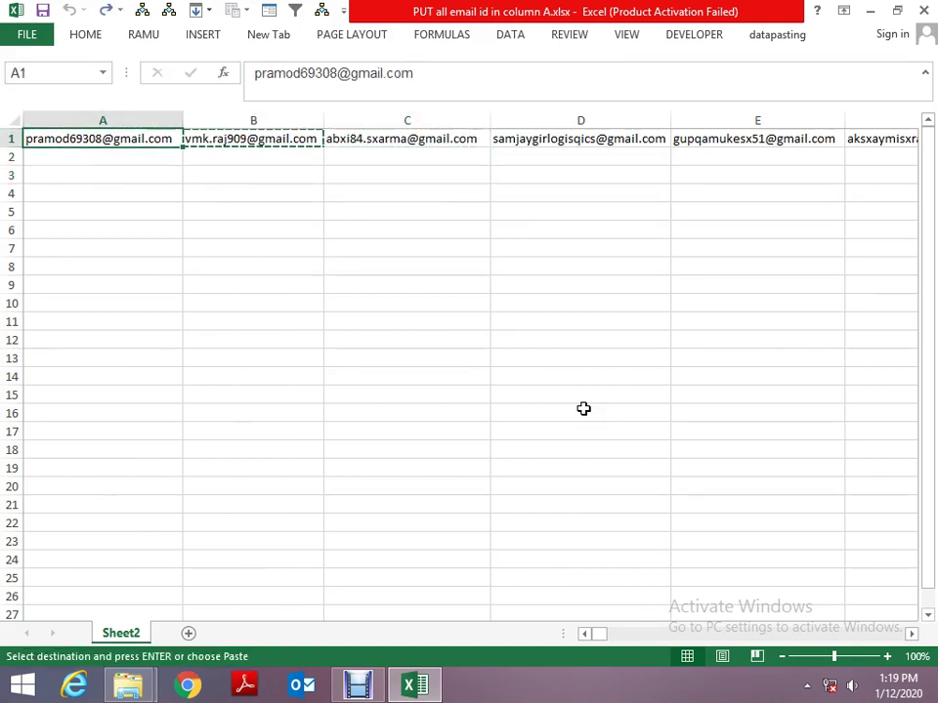
pyautogui.press('Escape')
pyautogui.press('Right')
# Save the email workbook and close it.
pyautogui.hotkey('alt', 'space')
pyautogui.press('c')
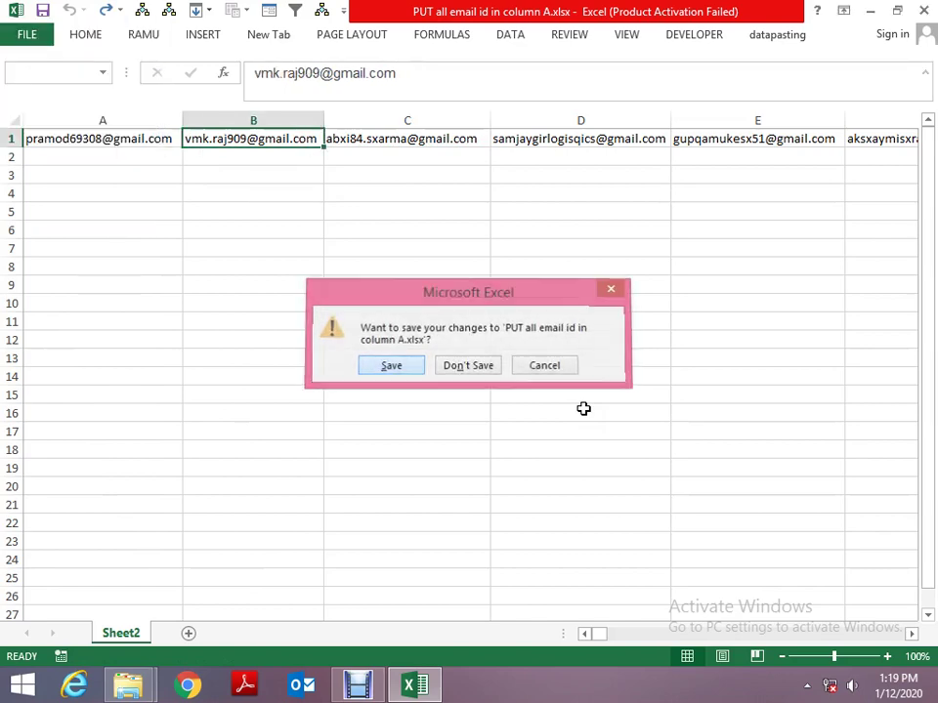
pyautogui.press('Return')
pyautogui.press('Return')
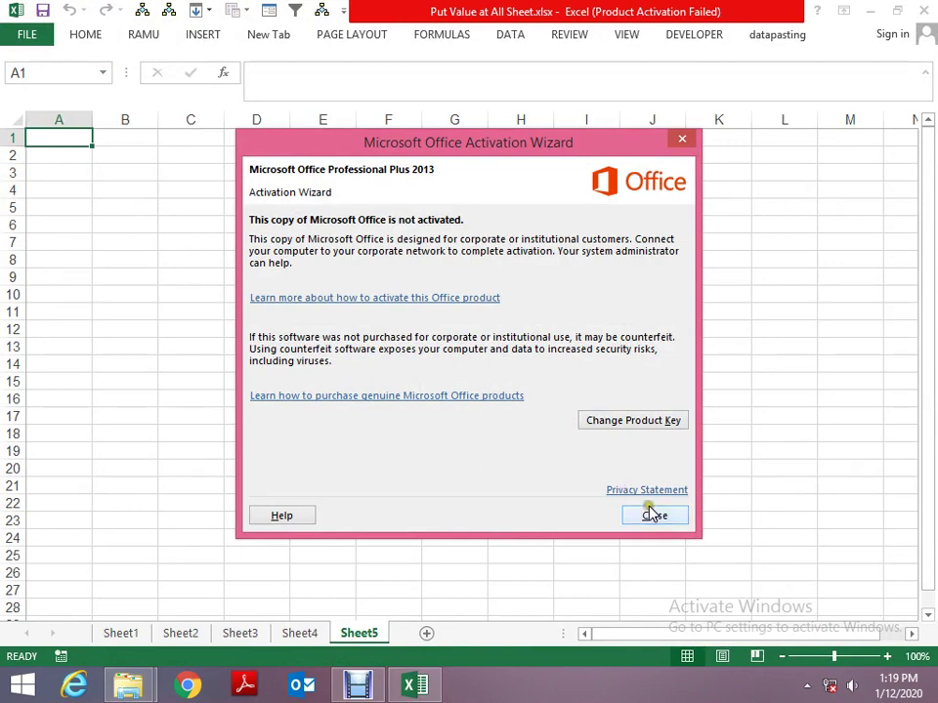
# Read the task text in D1 and browse Sheet1 through Sheet5 of Put Value at All Sheet.
pyautogui.click(652, 515)
pyautogui.hotkey('ctrl', 'pageup')
pyautogui.hotkey('ctrl', 'pageup')
pyautogui.hotkey('ctrl', 'pageup')
pyautogui.hotkey('ctrl', 'pageup')
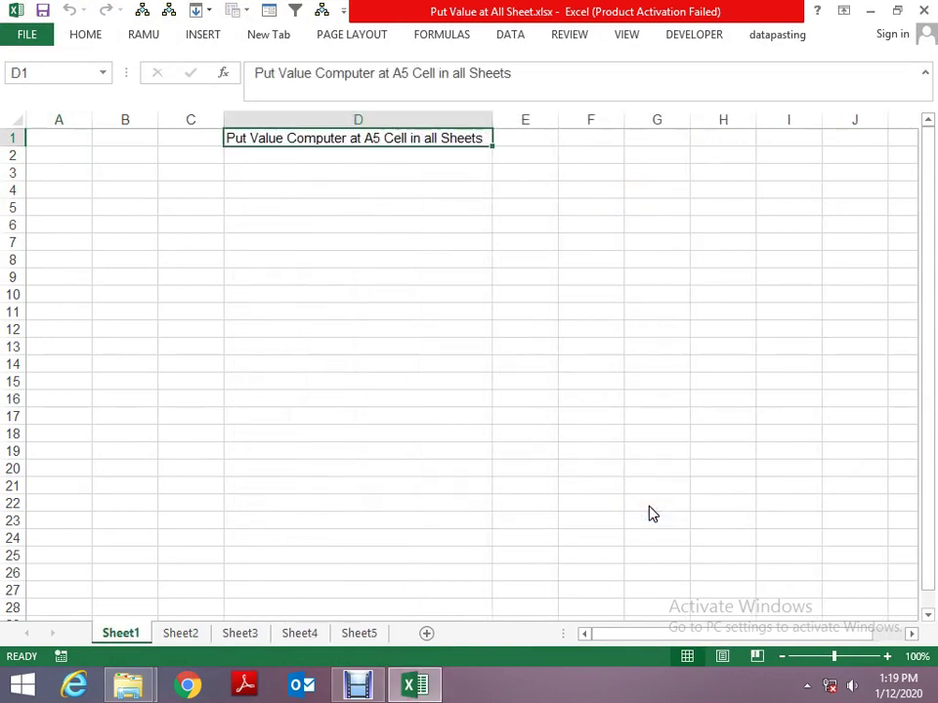
pyautogui.hotkey('ctrl', 'Home')
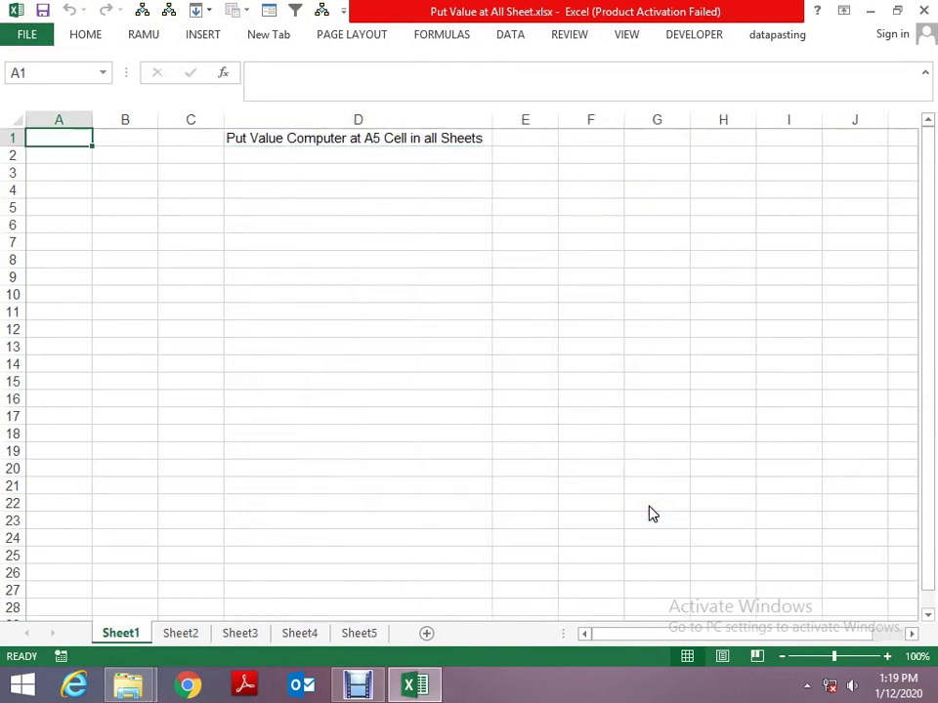
pyautogui.press('Right')
pyautogui.press('Right')
pyautogui.press('Right')
pyautogui.press('Down')
pyautogui.press('Up')
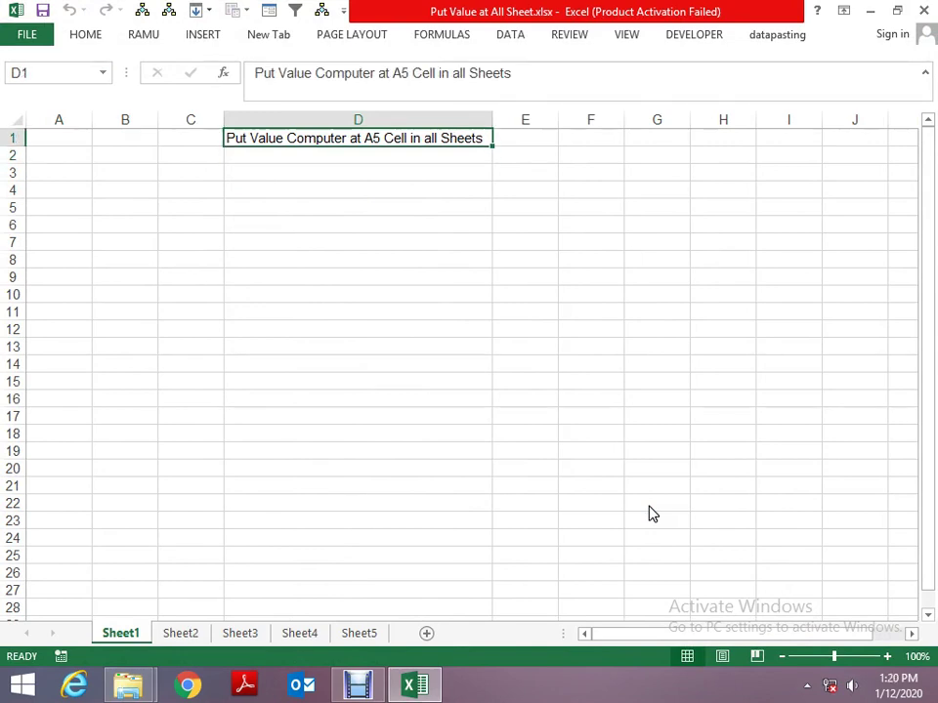
pyautogui.hotkey('ctrl', 'pagedown')
pyautogui.hotkey('ctrl', 'pagedown')
pyautogui.hotkey('ctrl', 'pagedown')
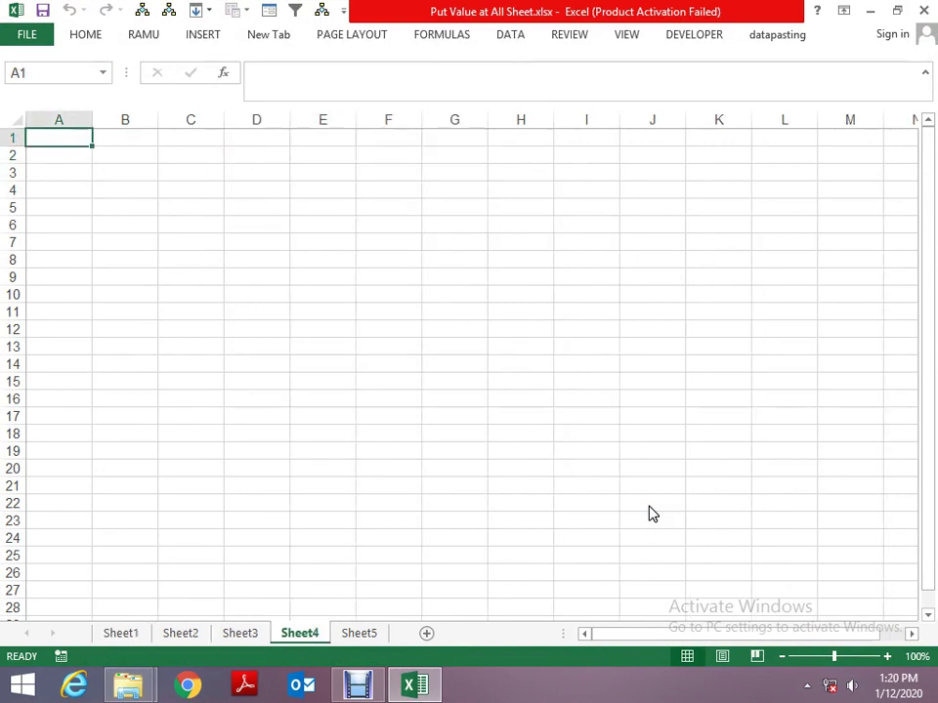
pyautogui.hotkey('ctrl', 'pagedown')
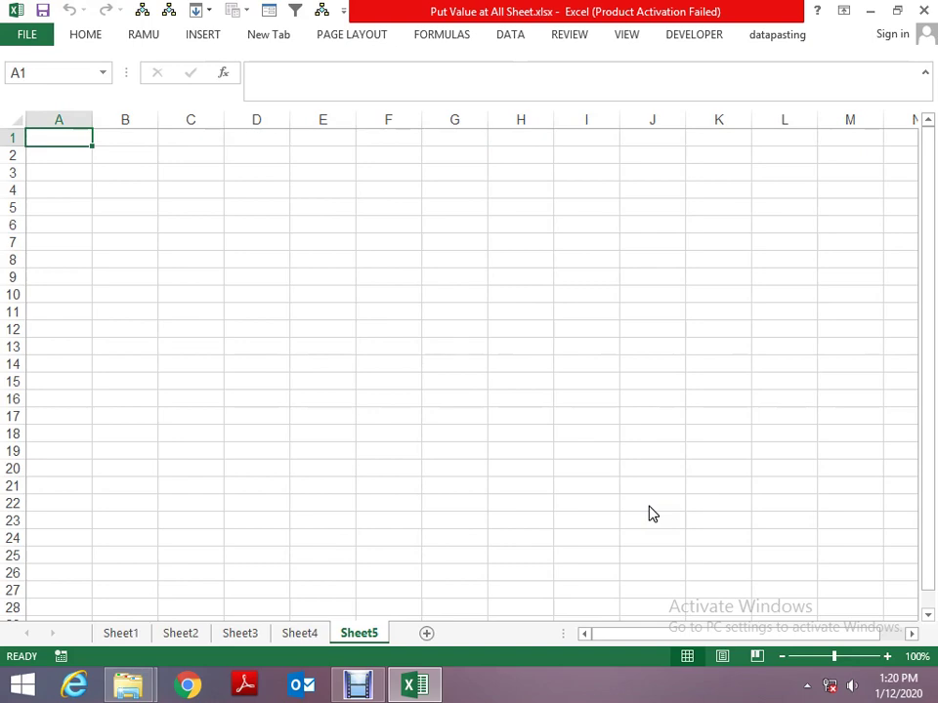
# Close it and open the Q-2-Select Range & fill Value workbook.
pyautogui.hotkey('alt', 'F4')
pyautogui.press('Down')
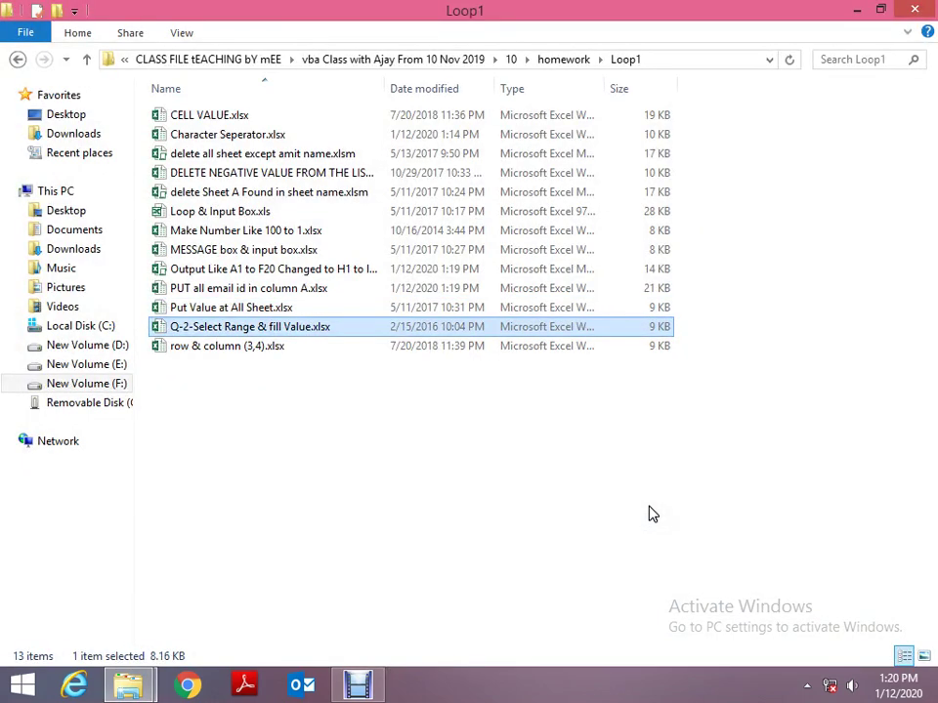
pyautogui.press('Return')
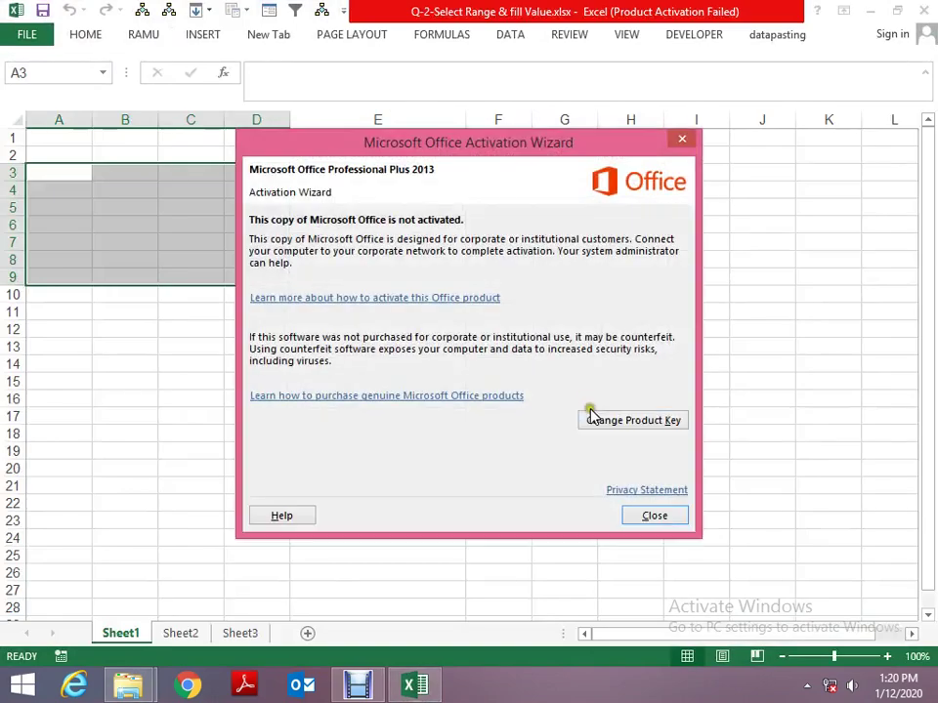
# Read the fill-value-10 task on Sheet1 and Sheet2 of the Q-2 workbook.
pyautogui.click(633, 516)
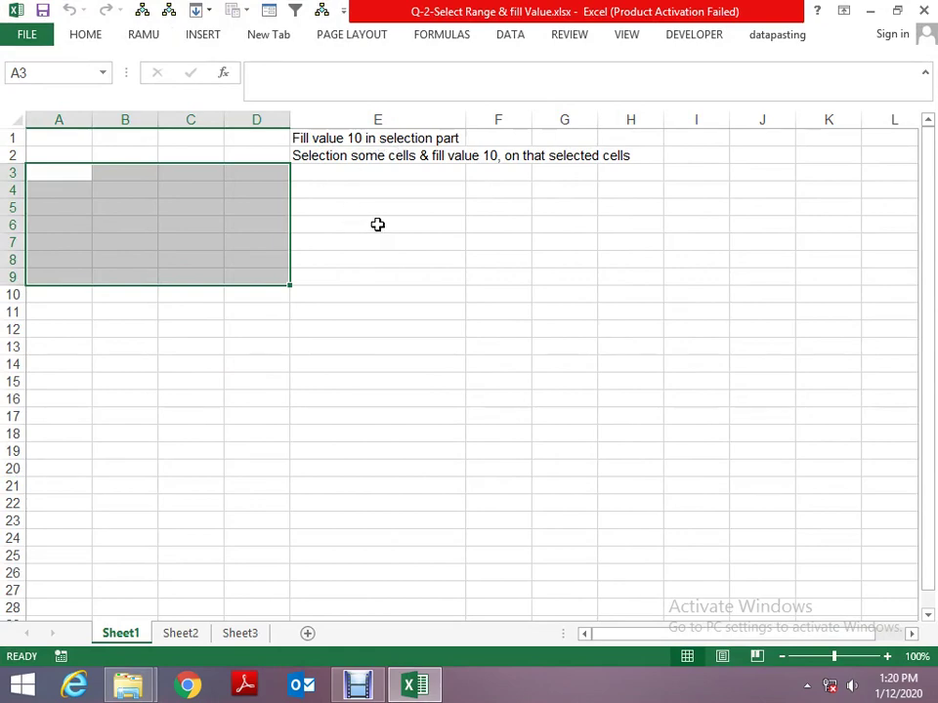
pyautogui.hotkey('ctrl', 'pagedown')
pyautogui.hotkey('ctrl', 'pageup')
# Close the Q-2 workbook and open row & column (3,4).xlsx.
pyautogui.hotkey('alt', 'space')
pyautogui.press('Up')
pyautogui.press('Return')
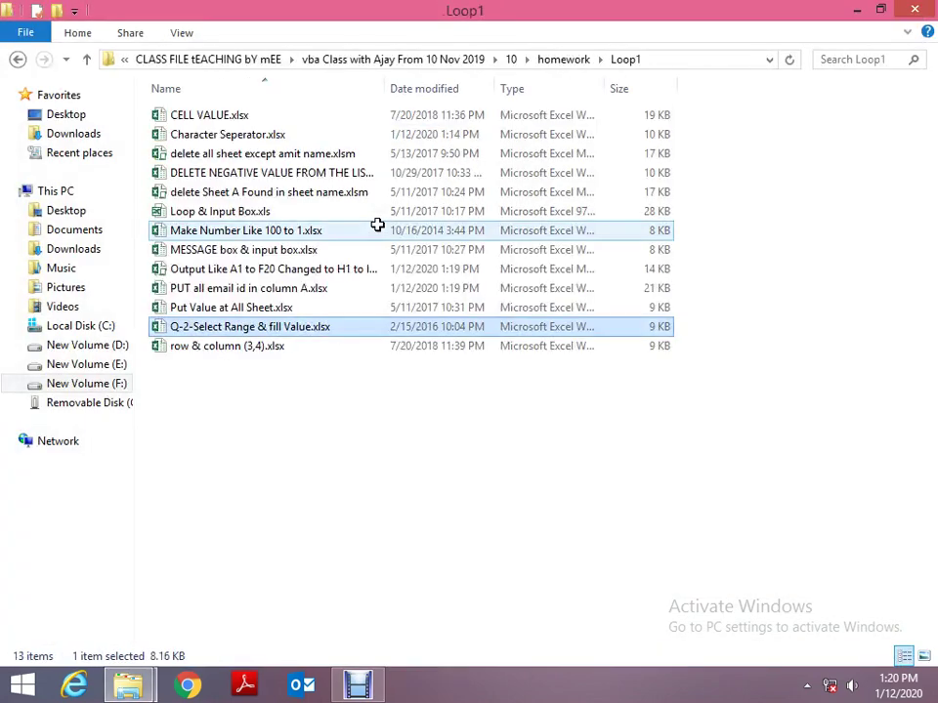
pyautogui.press('Down')
pyautogui.press('Return')
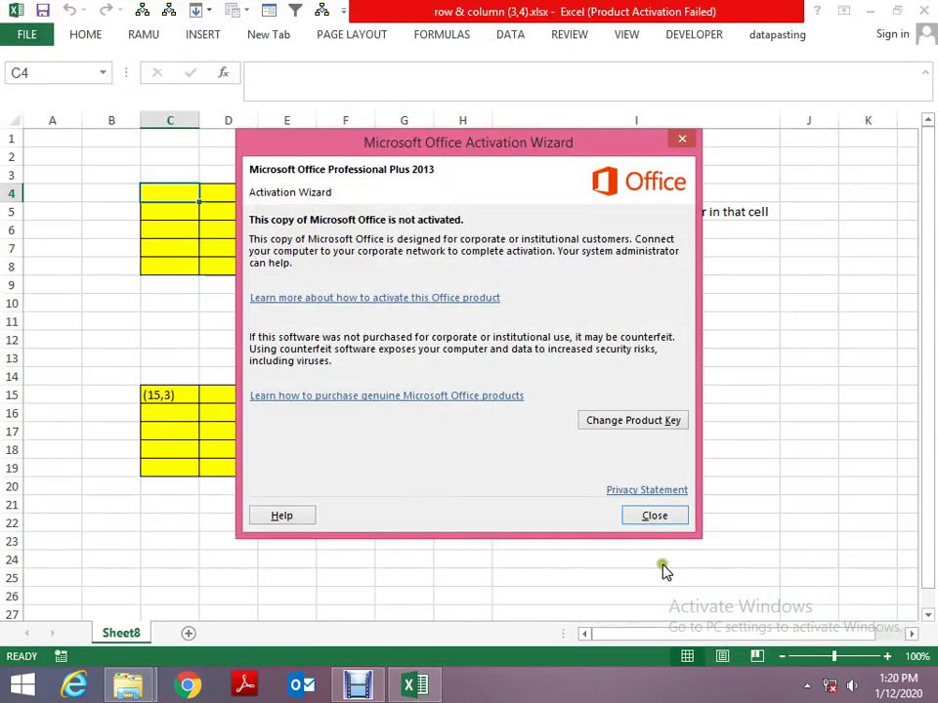
# Examine the yellow block C4:E8 and the example label in C15.
pyautogui.click(660, 512)
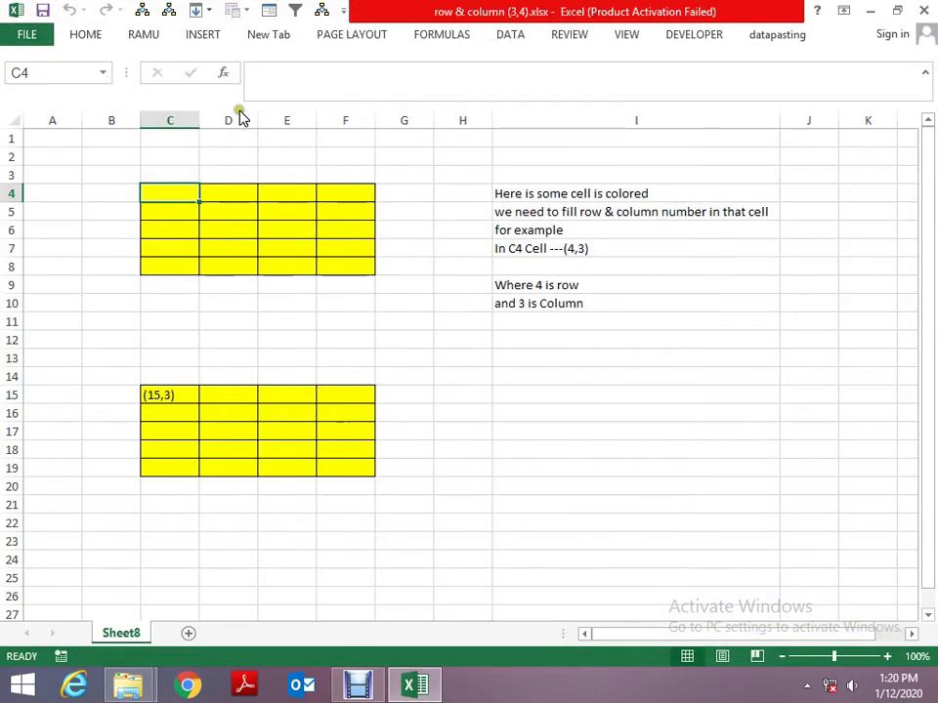
pyautogui.moveTo(177, 196); pyautogui.dragTo(314, 272)
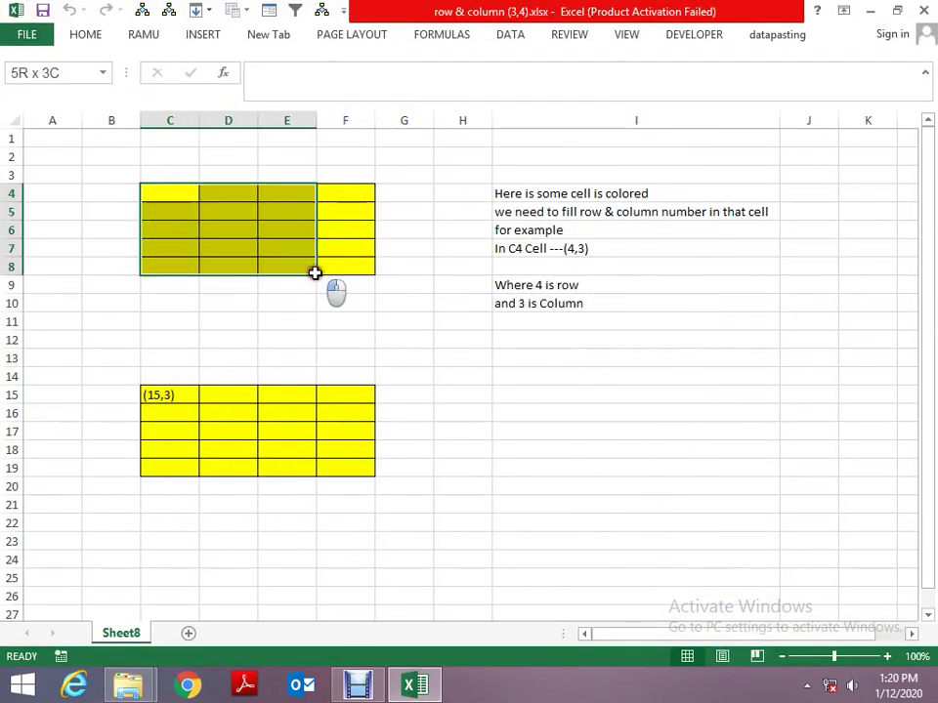
pyautogui.click(391, 268)
pyautogui.click(177, 190)
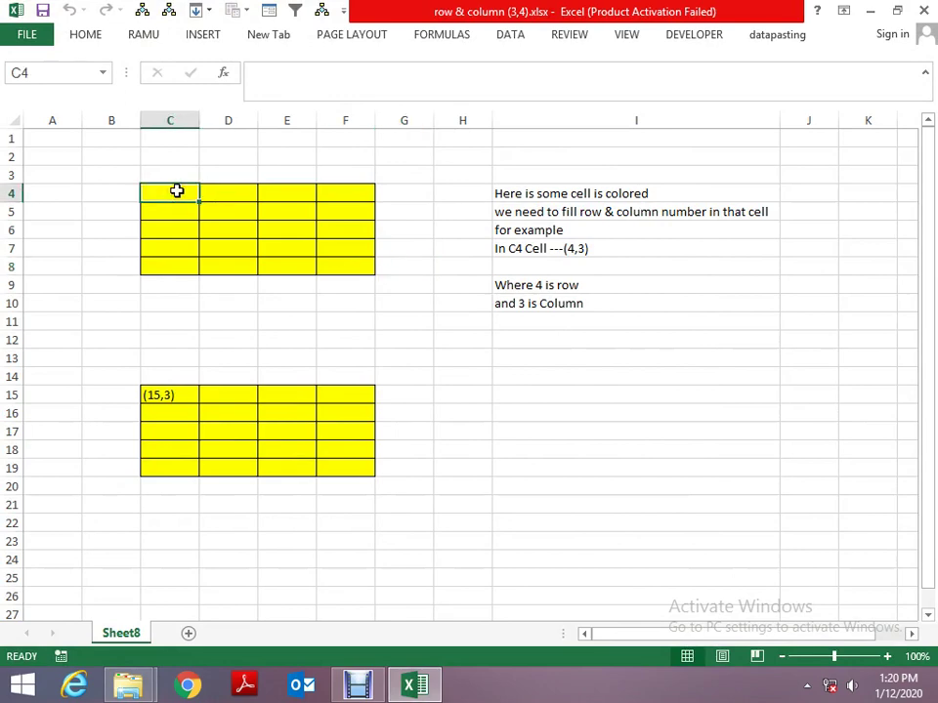
pyautogui.click(174, 392)
pyautogui.click(168, 193)
# Enter test labels (4,3) in C4 and (4,4) in D4, then undo them.
pyautogui.write('(4,3')
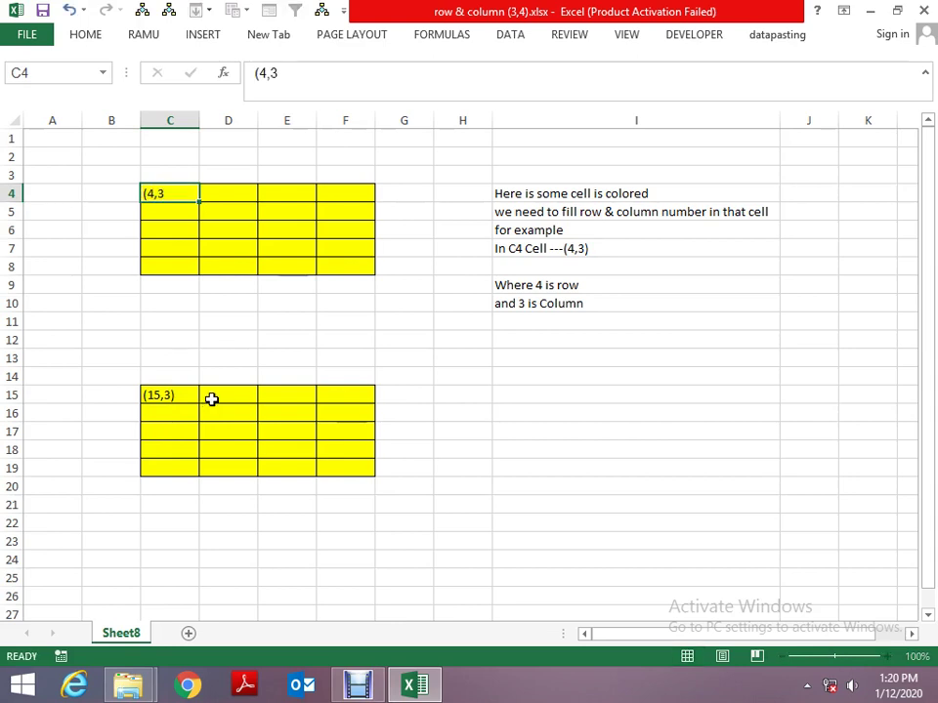
pyautogui.press('Tab')
pyautogui.write(')')
pyautogui.press('BackSpace')
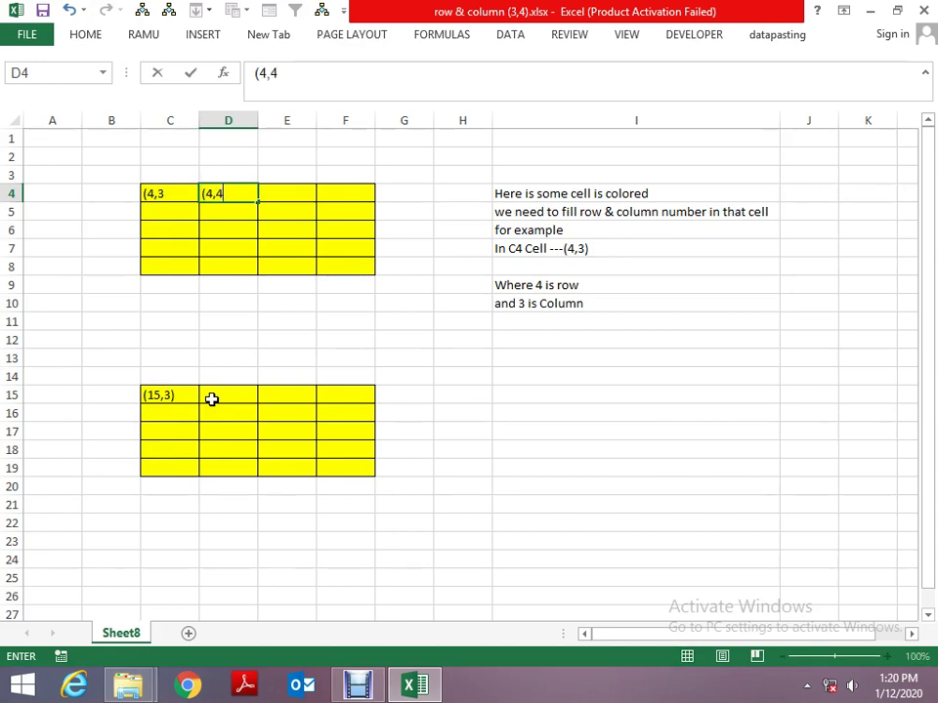
pyautogui.write(')')
pyautogui.press('Return')
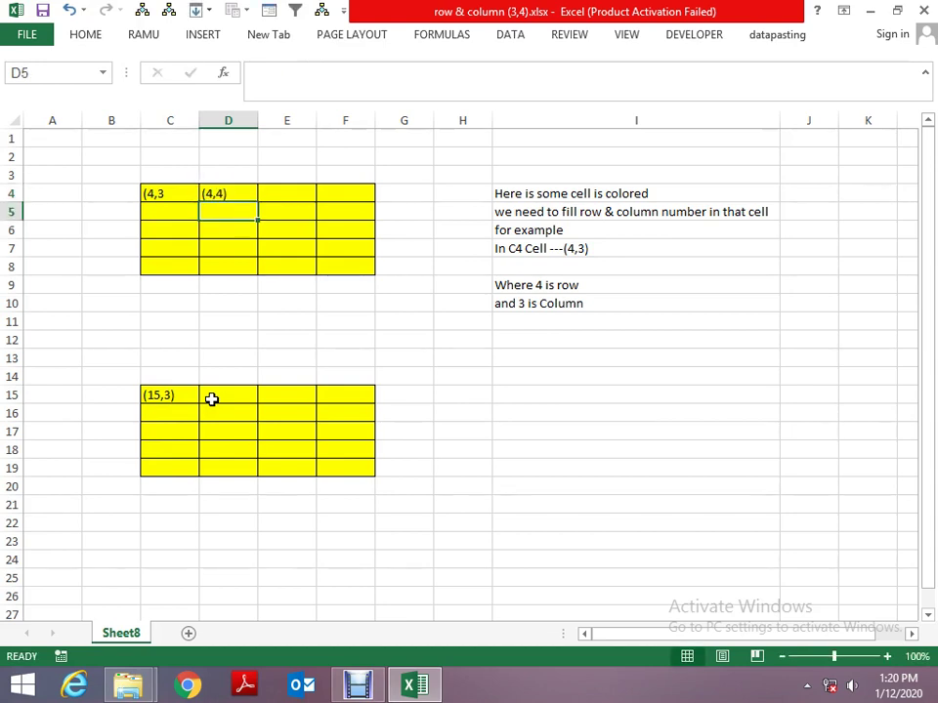
pyautogui.hotkey('ctrl', 'z')
pyautogui.hotkey('ctrl', 'z')
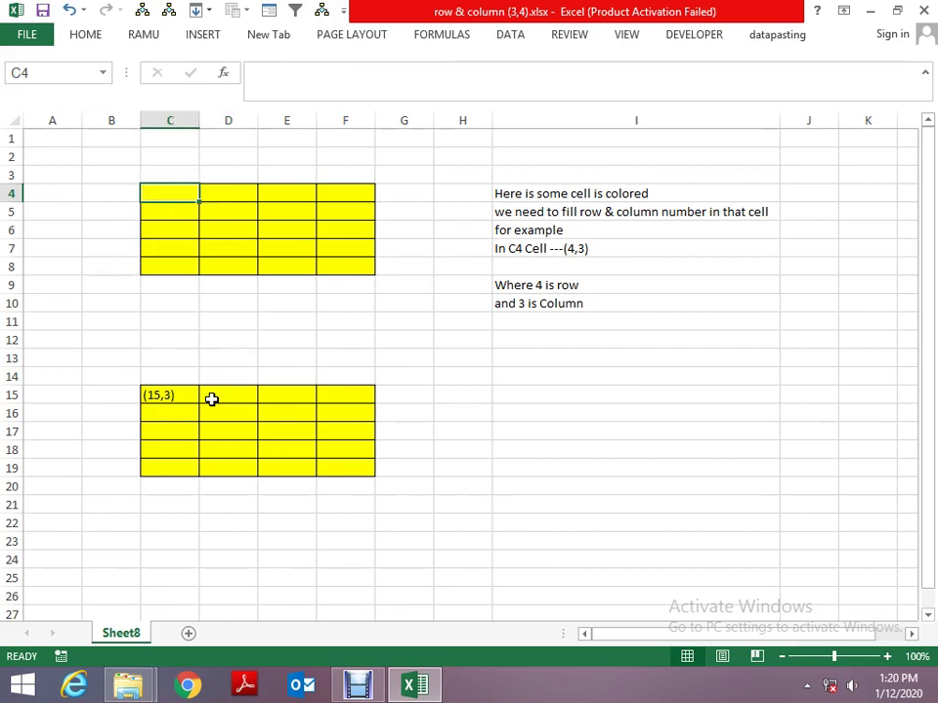
pyautogui.hotkey('alt', 'space')
# Close the previous workbook without saving, then open the upper-case task workbook from Loop2.
pyautogui.press('c')
pyautogui.press('n')
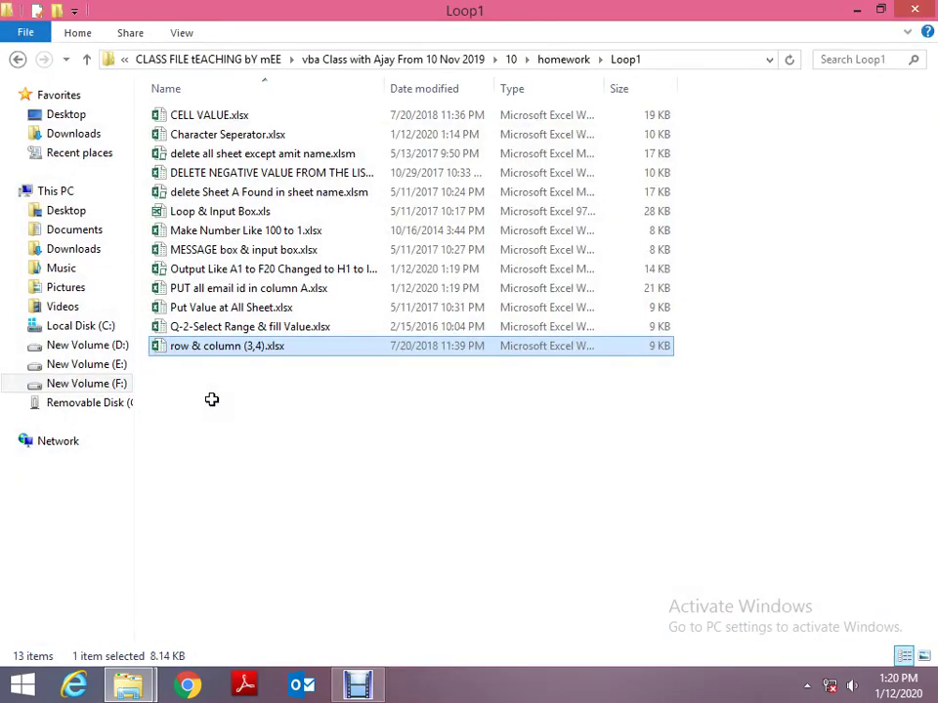
pyautogui.press('BackSpace')
pyautogui.press('Down')
pyautogui.press('Return')
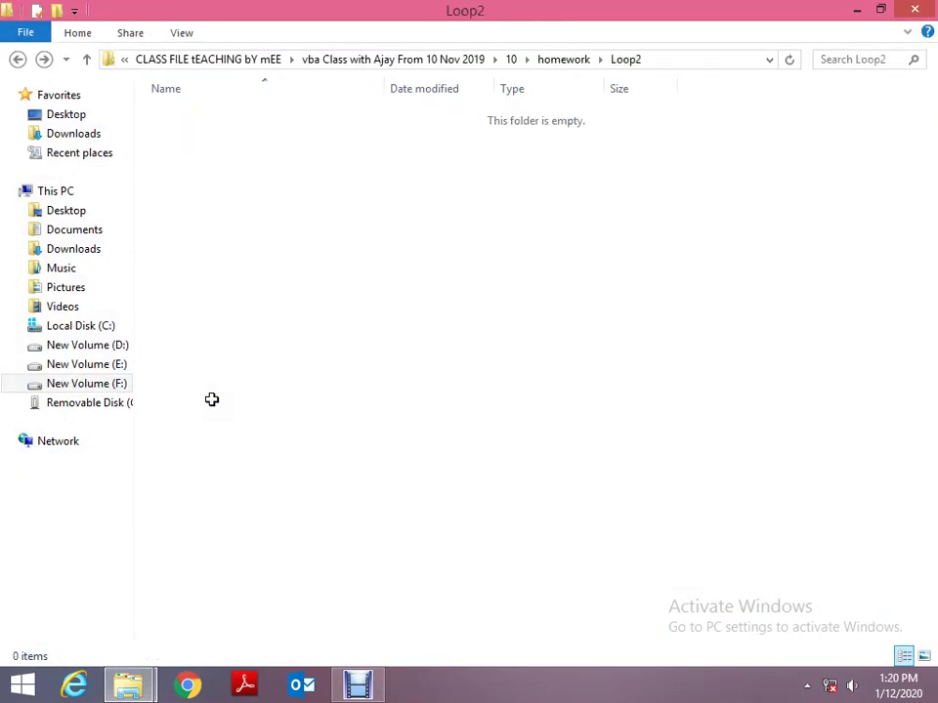
pyautogui.press('Down')
pyautogui.press('Up')
pyautogui.press('Return')
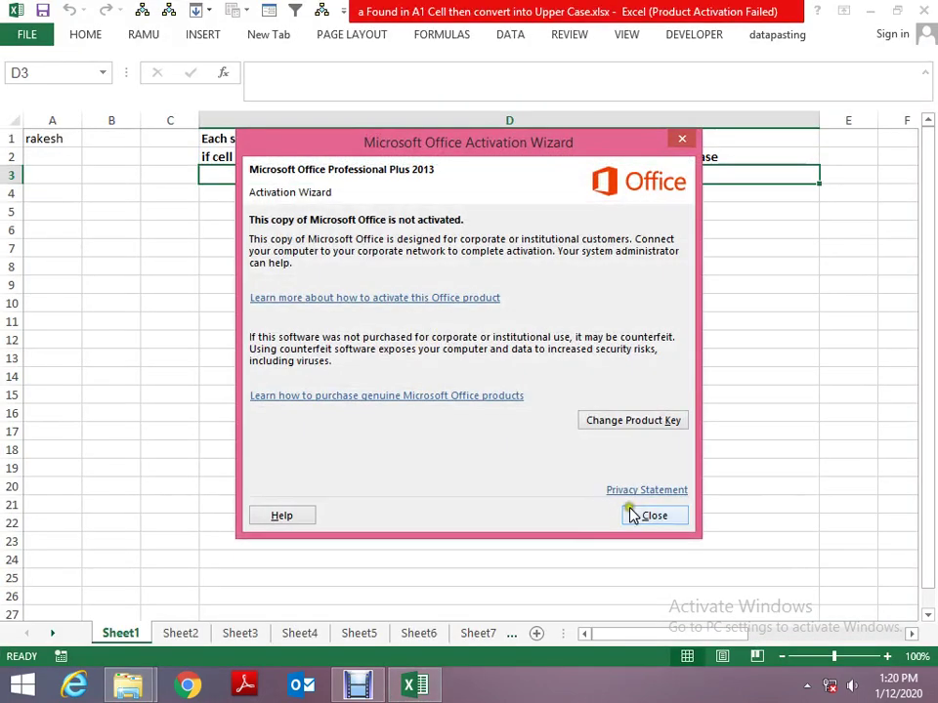
# Dismiss the activation notice and compare the names in A1 on Sheet1 and Sheet2.
pyautogui.click(640, 514)
pyautogui.hotkey('ctrl', 'Home')
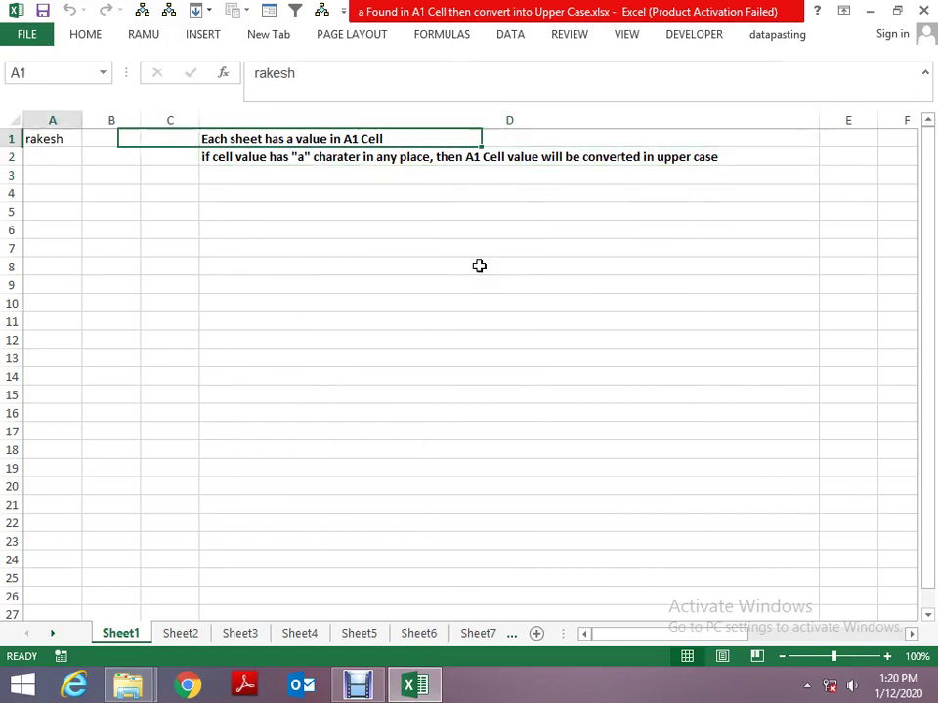
pyautogui.hotkey('ctrl', 'pagedown')
pyautogui.hotkey('ctrl', 'pageup')
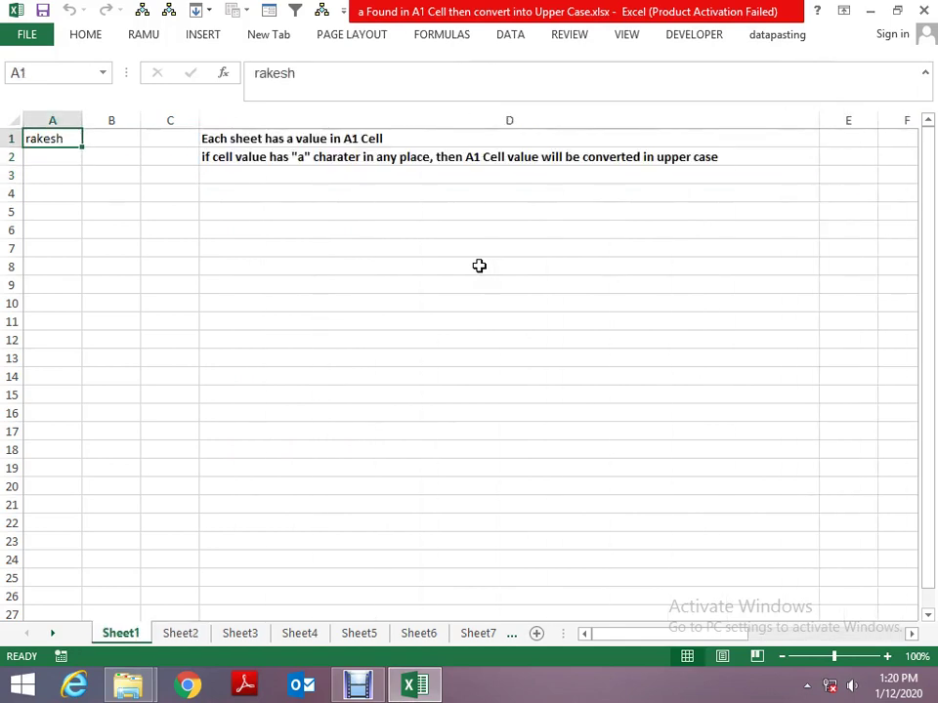
pyautogui.hotkey('ctrl', 'pagedown')
pyautogui.hotkey('ctrl', 'pageup')
# Read across row 1 of Sheet1 to the task text in D1 and check row 2.
pyautogui.press('Right')
pyautogui.press('Right')
pyautogui.press('Right')
pyautogui.press('Left')
pyautogui.press('Left')
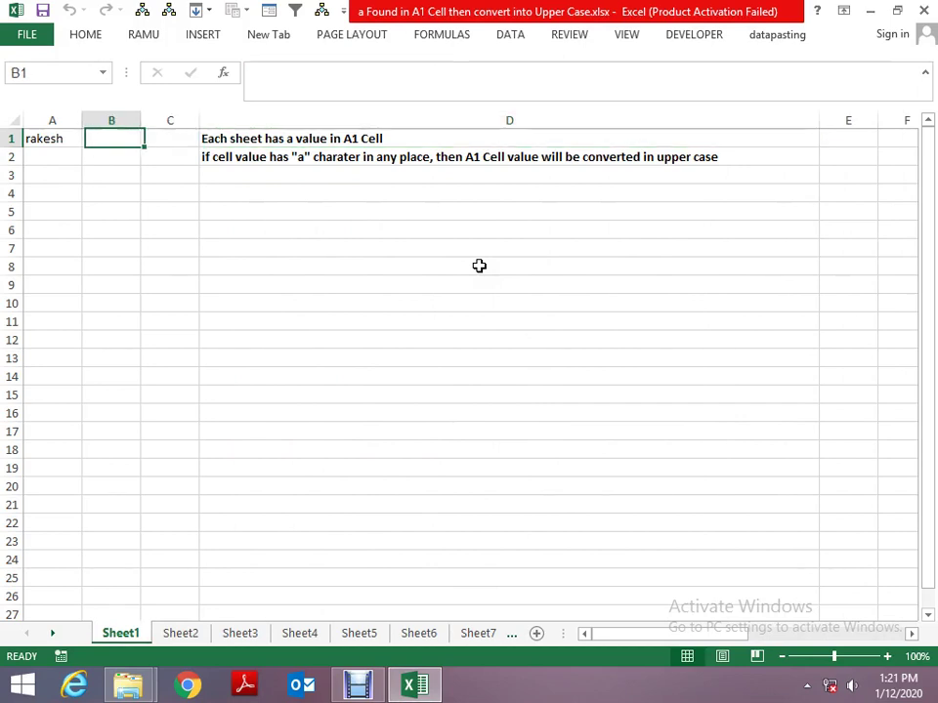
pyautogui.press('Left')
pyautogui.press('Right')
pyautogui.press('Right')
pyautogui.press('Left')
pyautogui.press('Left')
pyautogui.press('Right')
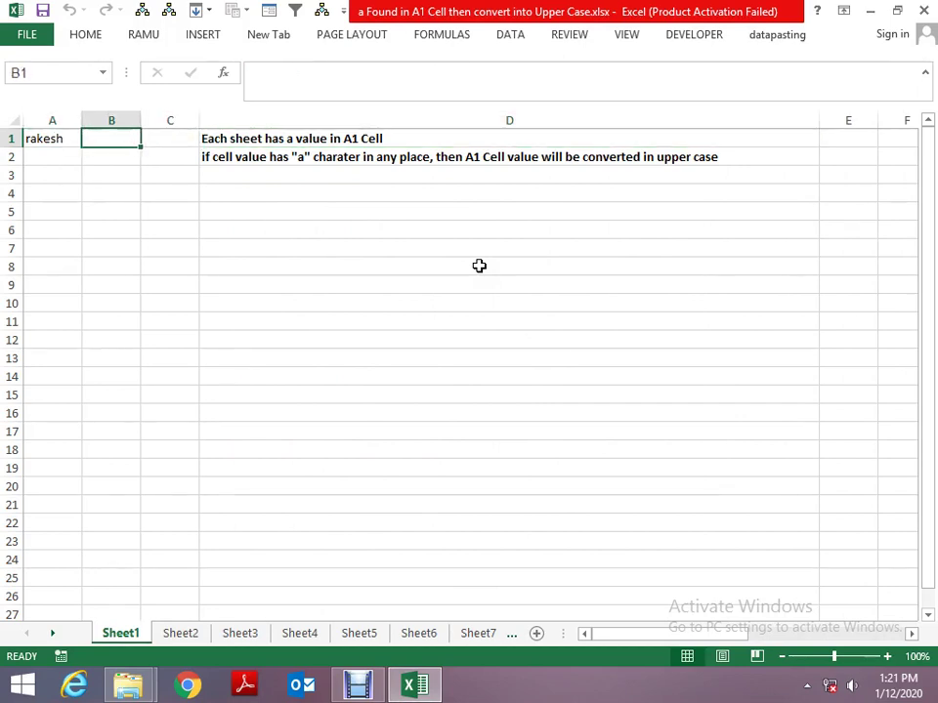
pyautogui.press('Right')
pyautogui.press('Down')
pyautogui.press('Down')
pyautogui.press('Right')
pyautogui.press('Up')
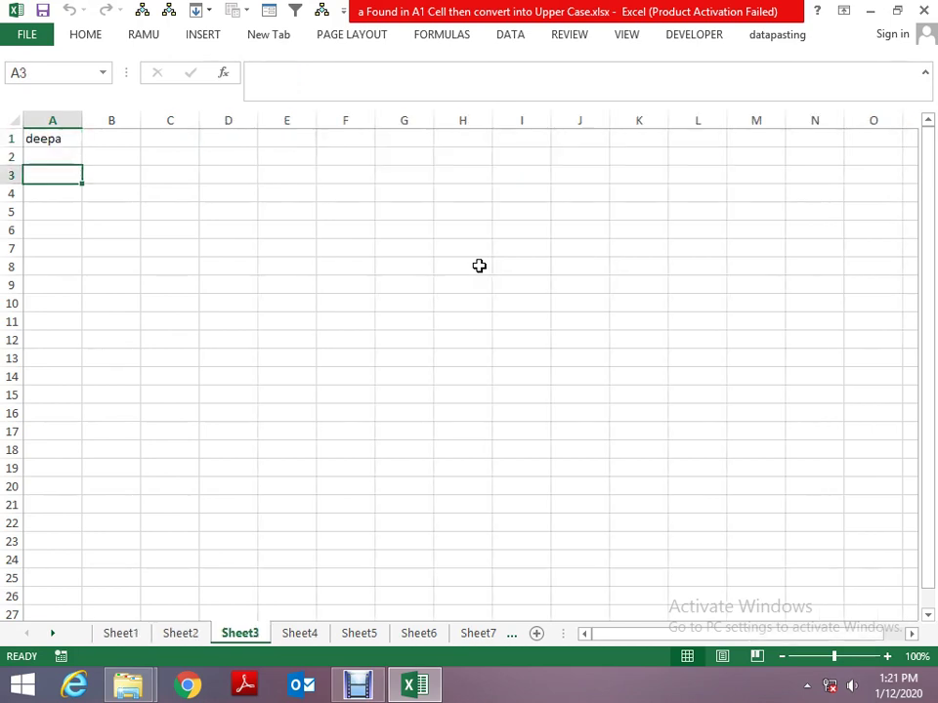
pyautogui.hotkey('alt', 'space')
# Close the upper-case workbook and open add all digit.xlsx, dismissing the activation warning.
pyautogui.press('c')
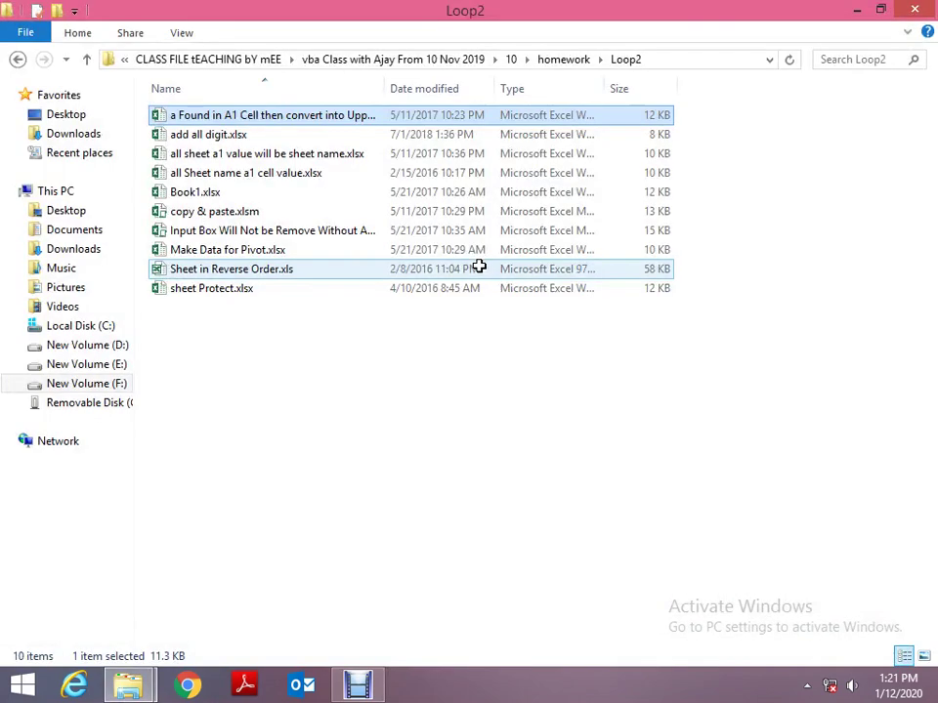
pyautogui.press('Down')
pyautogui.press('Return')
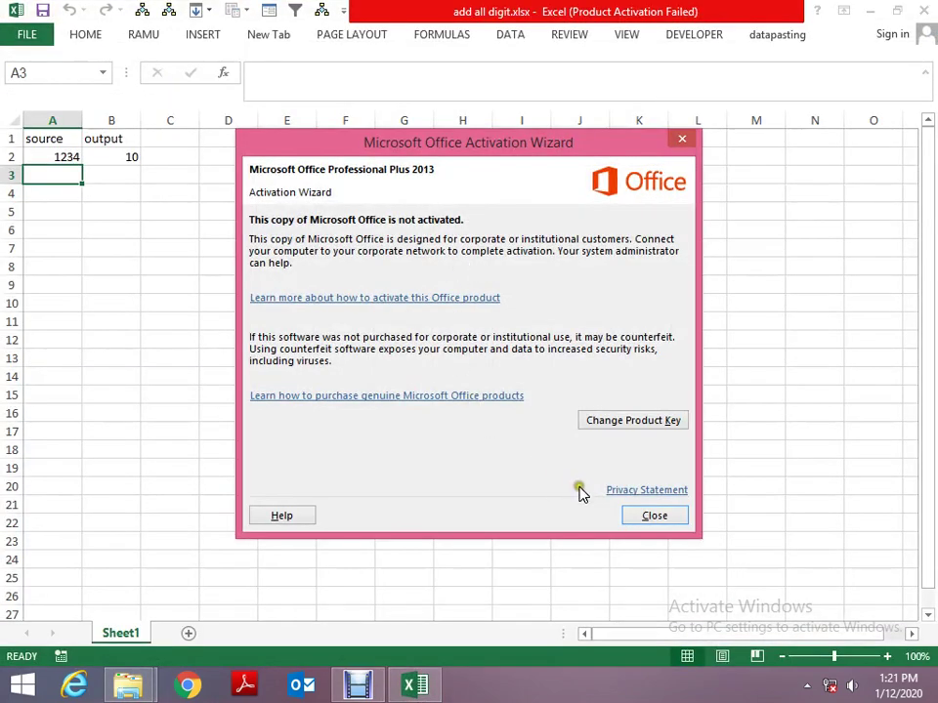
pyautogui.click(635, 519)
# Inspect the source 1234 in A2 and clear the expected output 10 from B2.
pyautogui.press('Up')
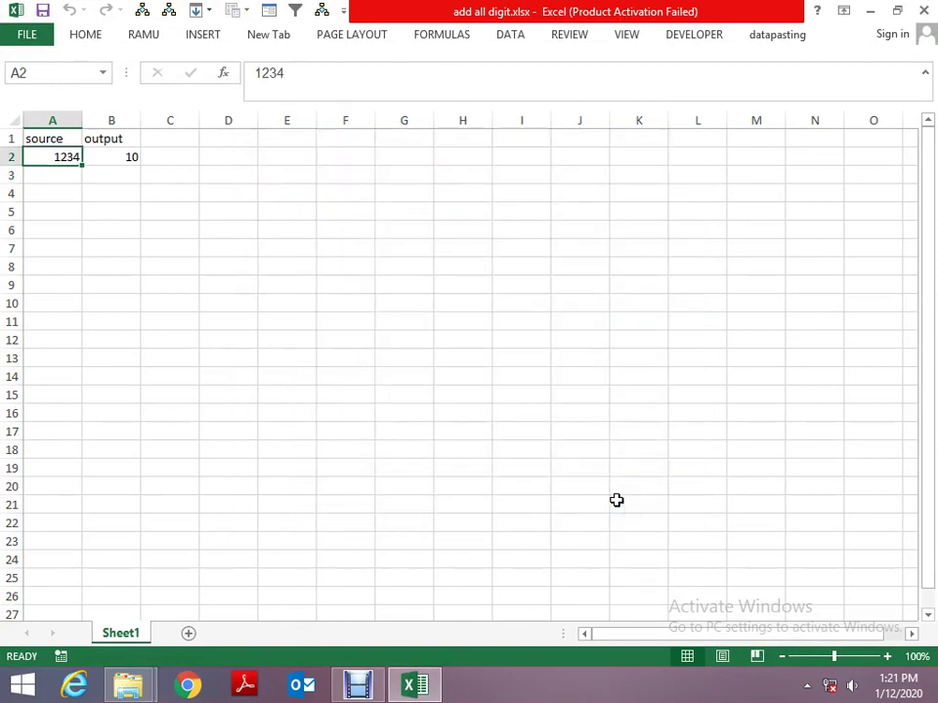
pyautogui.press('Right')
pyautogui.press('Left')
pyautogui.press('Right')
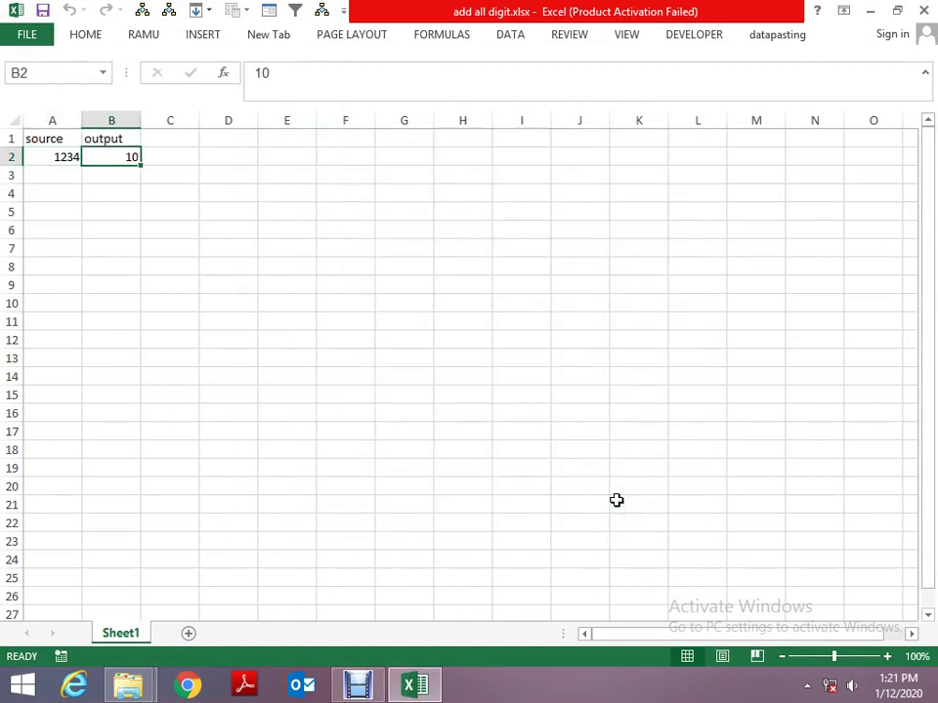
pyautogui.press('Delete')
pyautogui.press('Left')
pyautogui.press('Right')
# Restore the 10 in B2 with undo and close the workbook without saving.
pyautogui.press('Left')
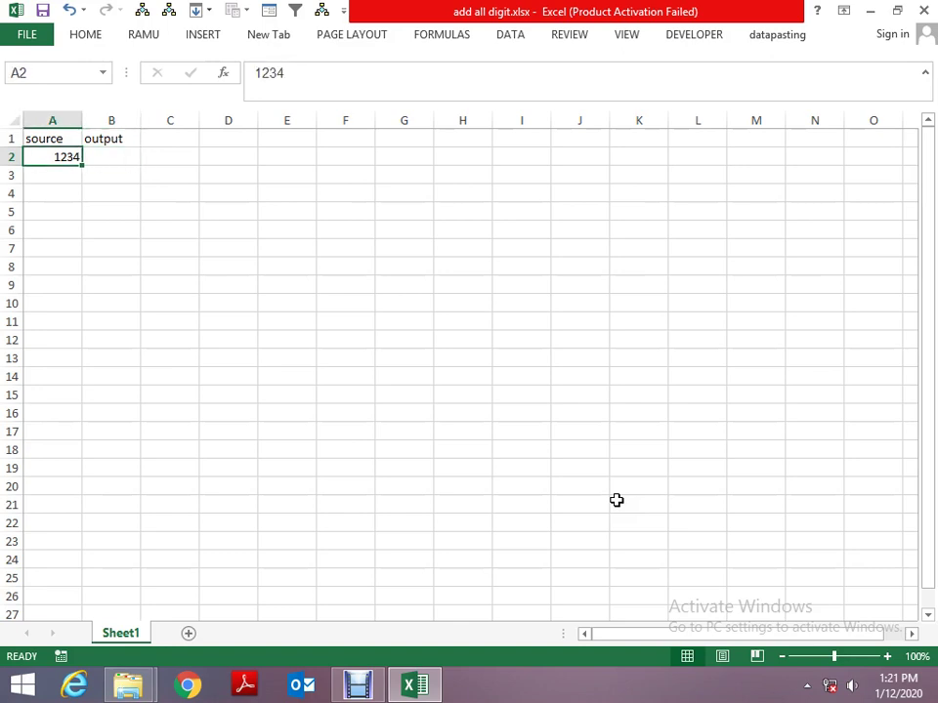
pyautogui.hotkey('alt', 'space')
pyautogui.press('Escape')
pyautogui.hotkey('ctrl', 'z')
pyautogui.hotkey('alt', 'space')
pyautogui.press('c')
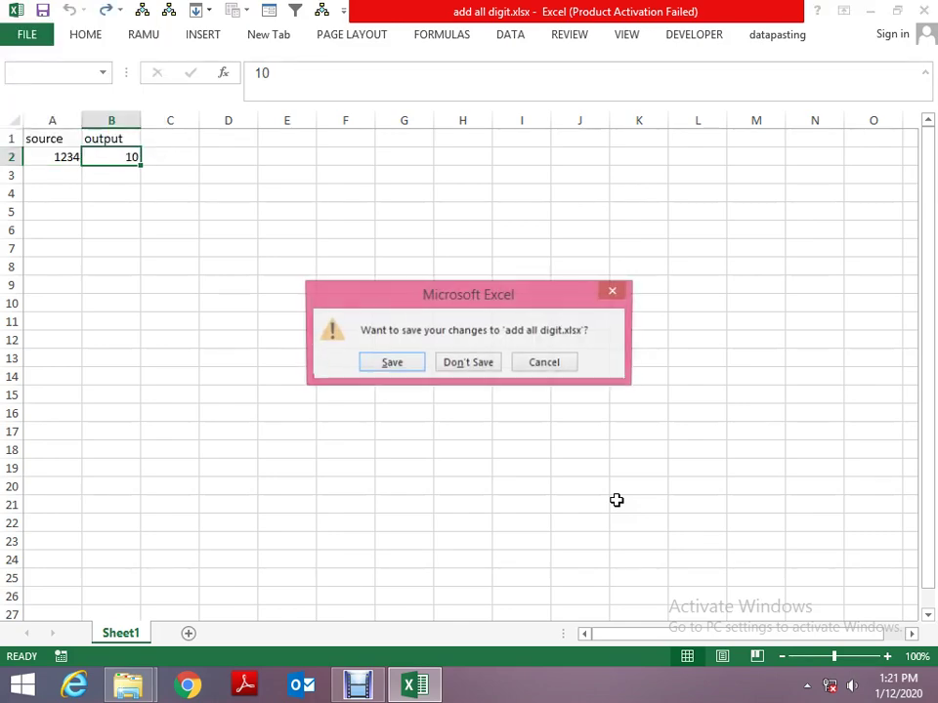
pyautogui.press('n')
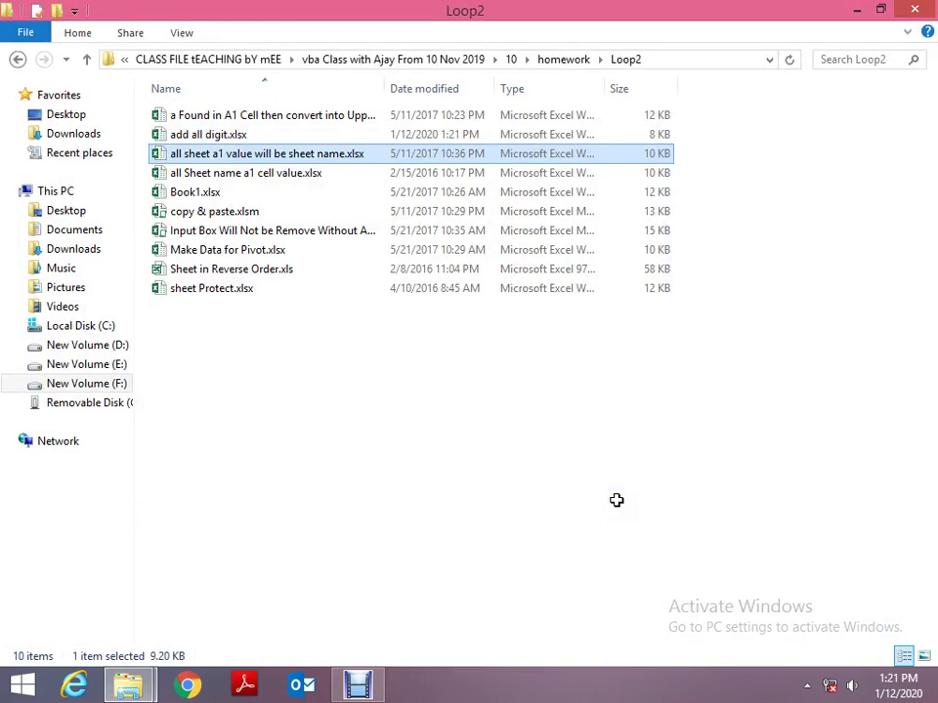
# Open the all sheet a1 value will be sheet name workbook and read the task description on sheet rr.
pyautogui.press('Return')
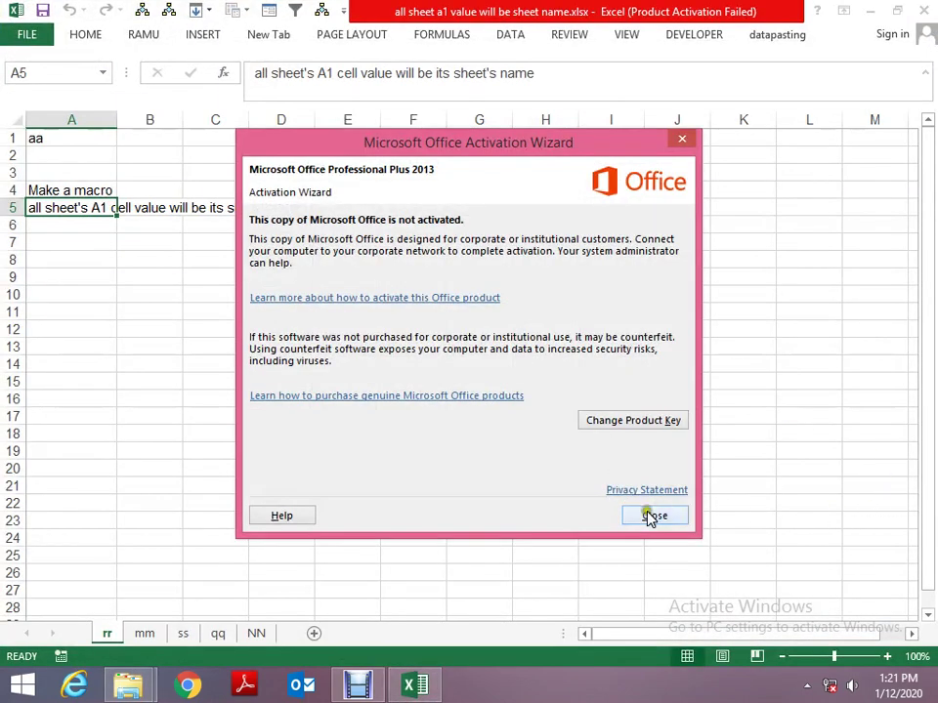
pyautogui.click(650, 515)
pyautogui.press('Up')
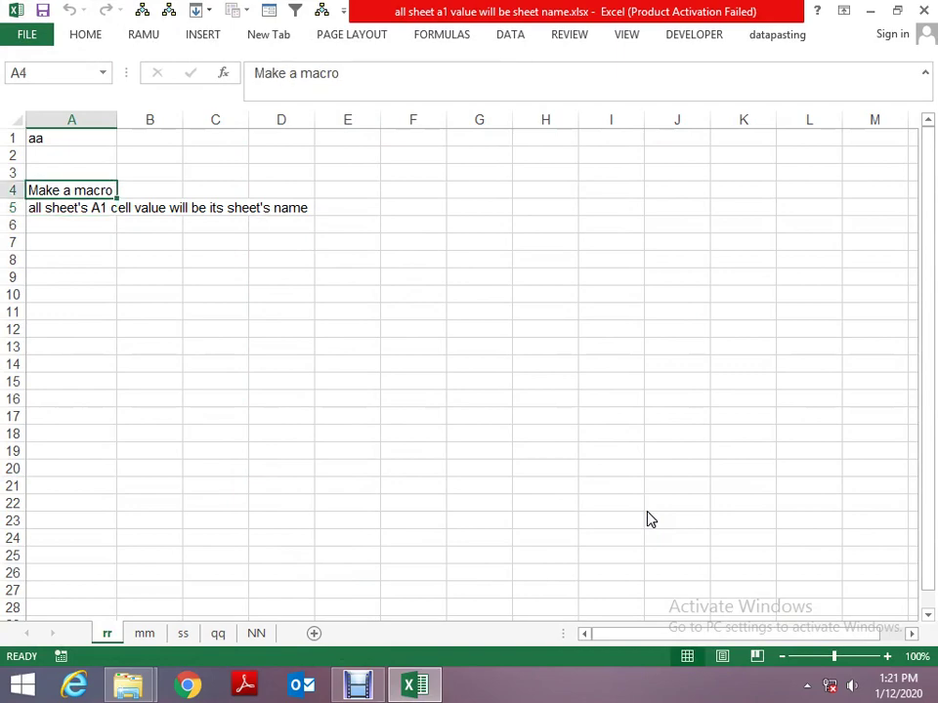
pyautogui.hotkey('ctrl', 'pagedown')
pyautogui.hotkey('ctrl', 'pageup')
pyautogui.hotkey('ctrl', 'Home')
pyautogui.press('Down')
pyautogui.press('Down')
pyautogui.press('Down')
pyautogui.press('Down')
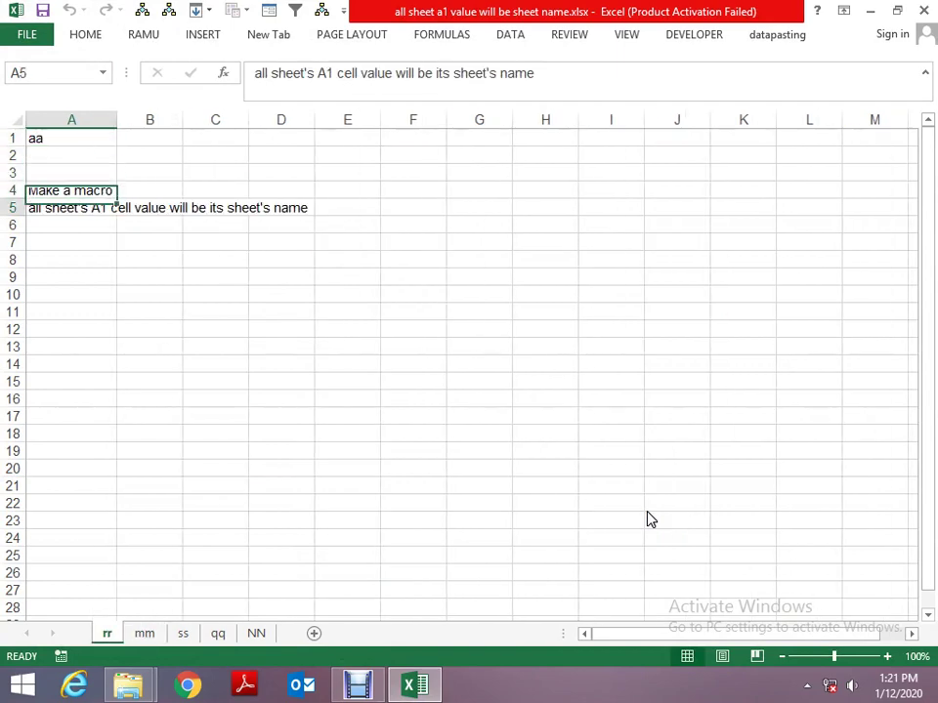
pyautogui.press('Down')
pyautogui.press('Up')
pyautogui.press('Up')
pyautogui.press('Up')
pyautogui.press('Up')
pyautogui.press('Up')
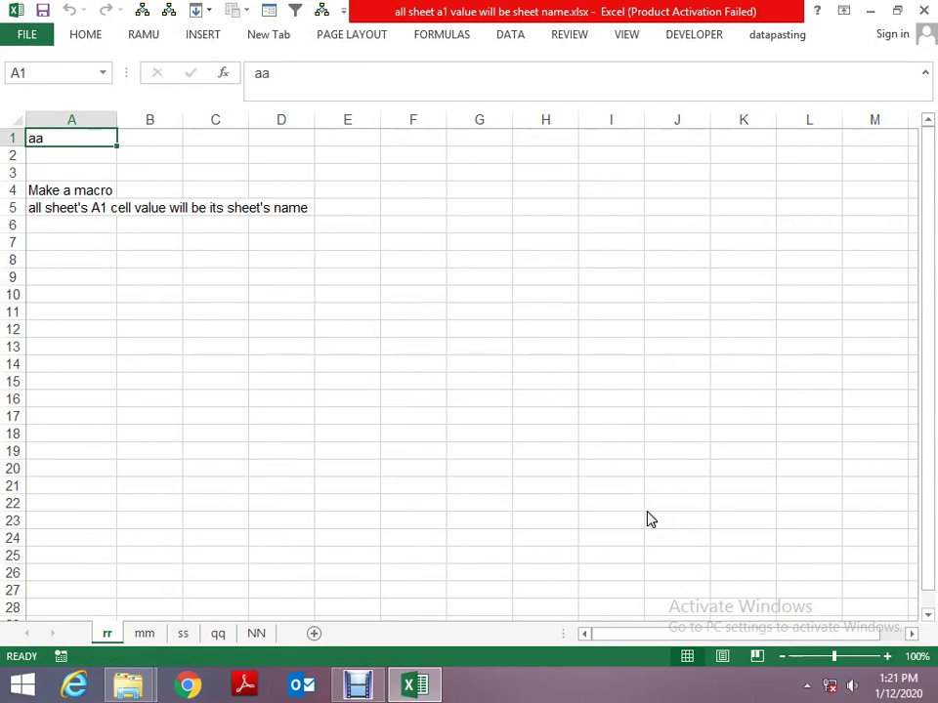
pyautogui.press('Down')
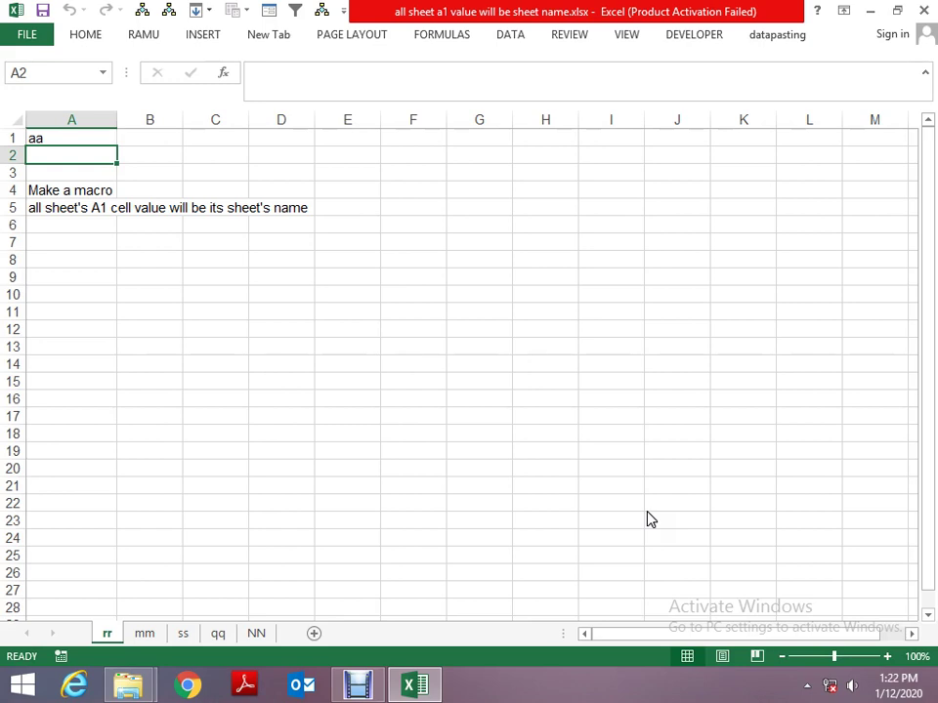
# Enter 99 in cell A1 of sheet qq.
pyautogui.hotkey('ctrl', 'pagedown')
pyautogui.hotkey('ctrl', 'pagedown')
pyautogui.hotkey('ctrl', 'pagedown')
pyautogui.hotkey('ctrl', 'pagedown')
pyautogui.hotkey('ctrl', 'pageup')
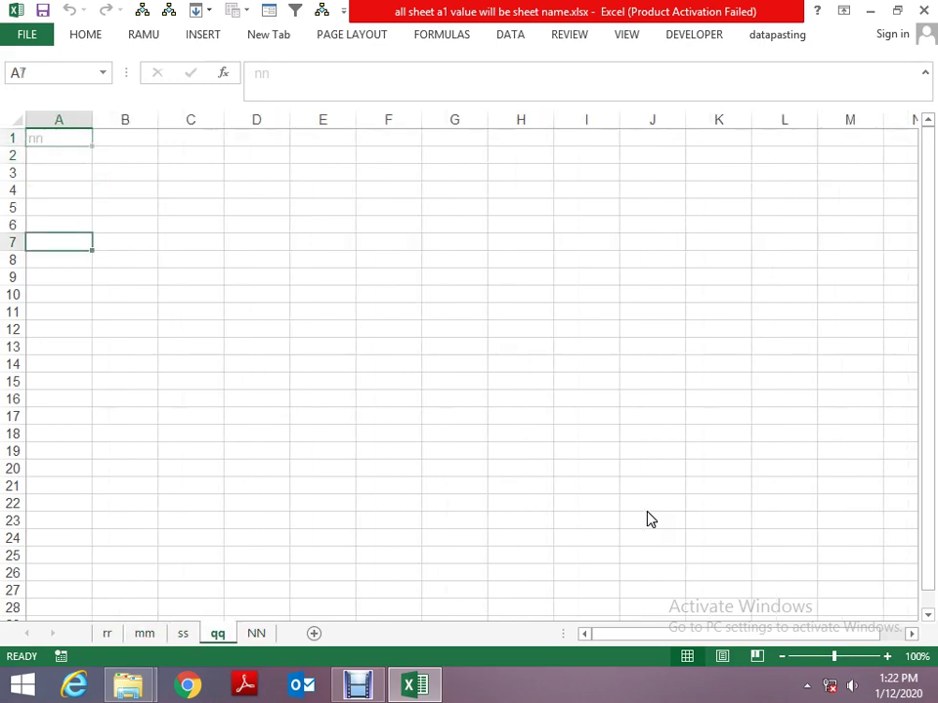
pyautogui.hotkey('ctrl', 'Home')
pyautogui.write('99')
pyautogui.hotkey('ctrl', 'Return')
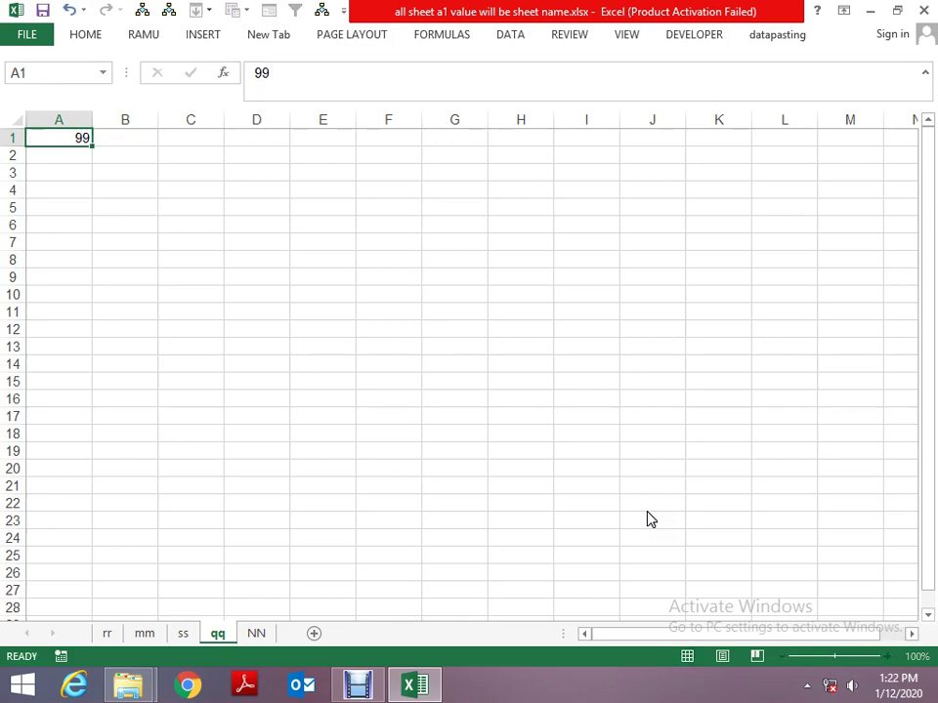
# Flip through sheets ss back to rr to review the remaining A1 values.
pyautogui.hotkey('ctrl', 'pagedown')
pyautogui.hotkey('ctrl', 'pageup')
pyautogui.hotkey('ctrl', 'pageup')
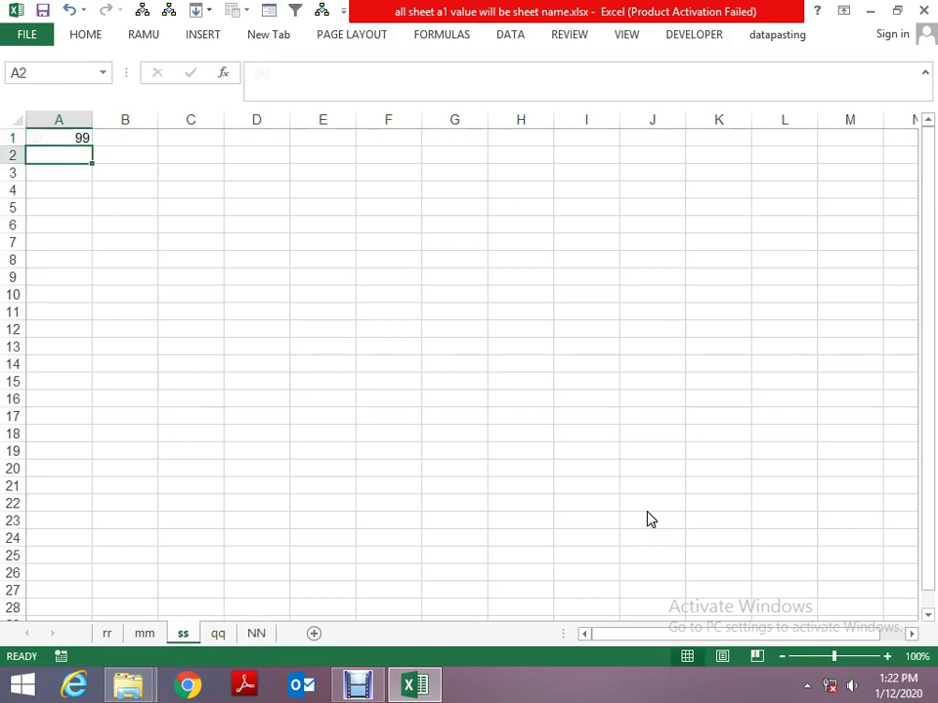
pyautogui.hotkey('ctrl', 'pageup')
pyautogui.hotkey('ctrl', 'pageup')
pyautogui.hotkey('ctrl', 'pagedown')
pyautogui.hotkey('ctrl', 'pagedown')
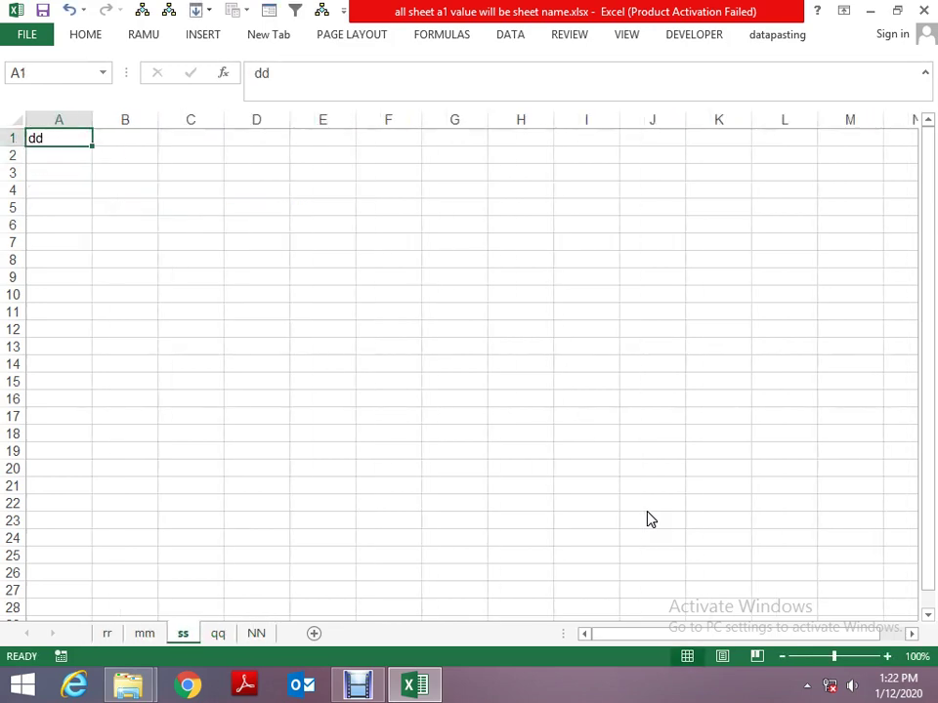
pyautogui.hotkey('ctrl', 'pageup')
pyautogui.hotkey('ctrl', 'pageup')
pyautogui.hotkey('alt', 'space')
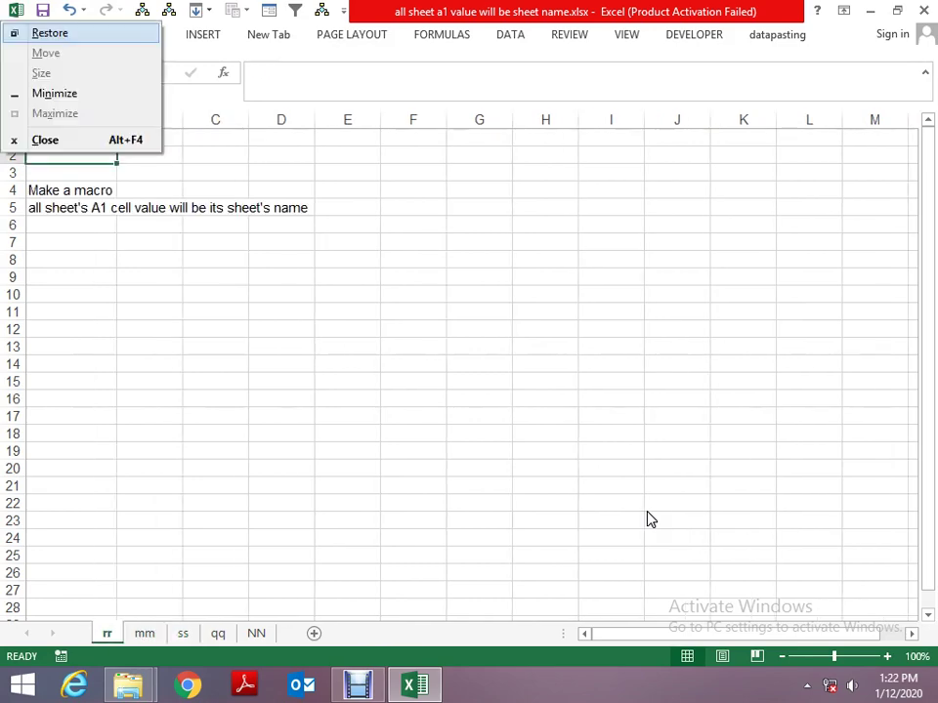
# Close the previous workbook without saving and open all Sheet name a1 cell value.xlsx.
pyautogui.press('c')
pyautogui.press('n')
pyautogui.press('Down')
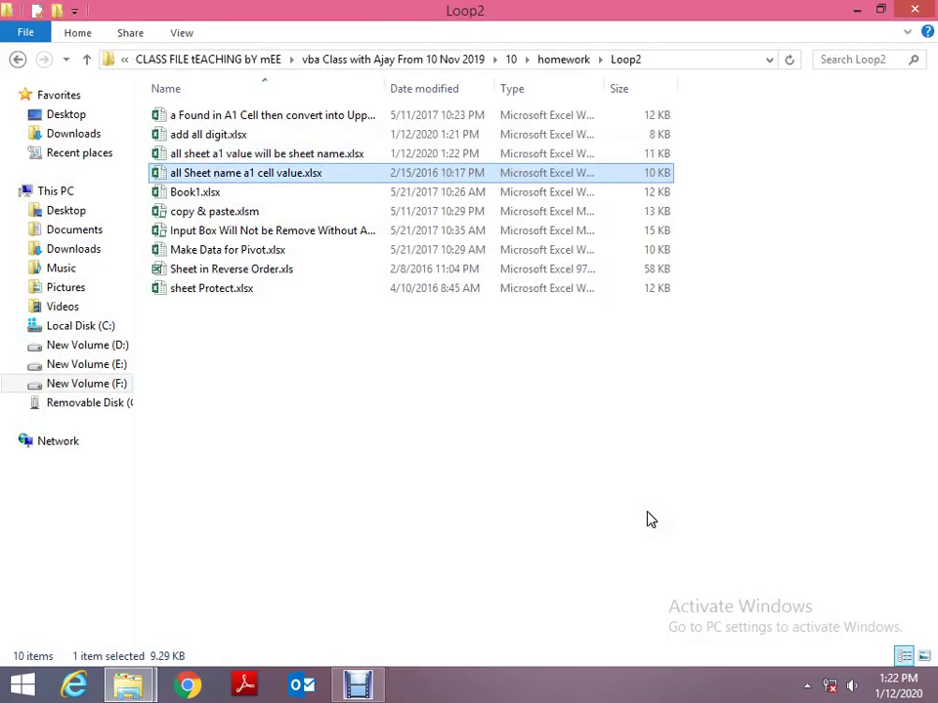
pyautogui.press('Return')
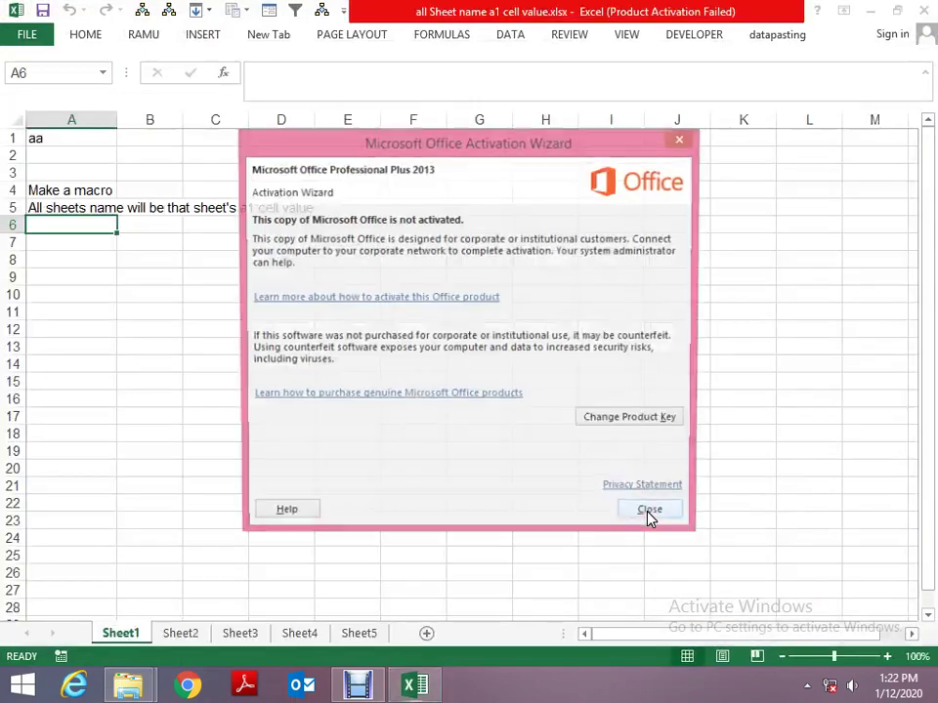
pyautogui.click(653, 516)
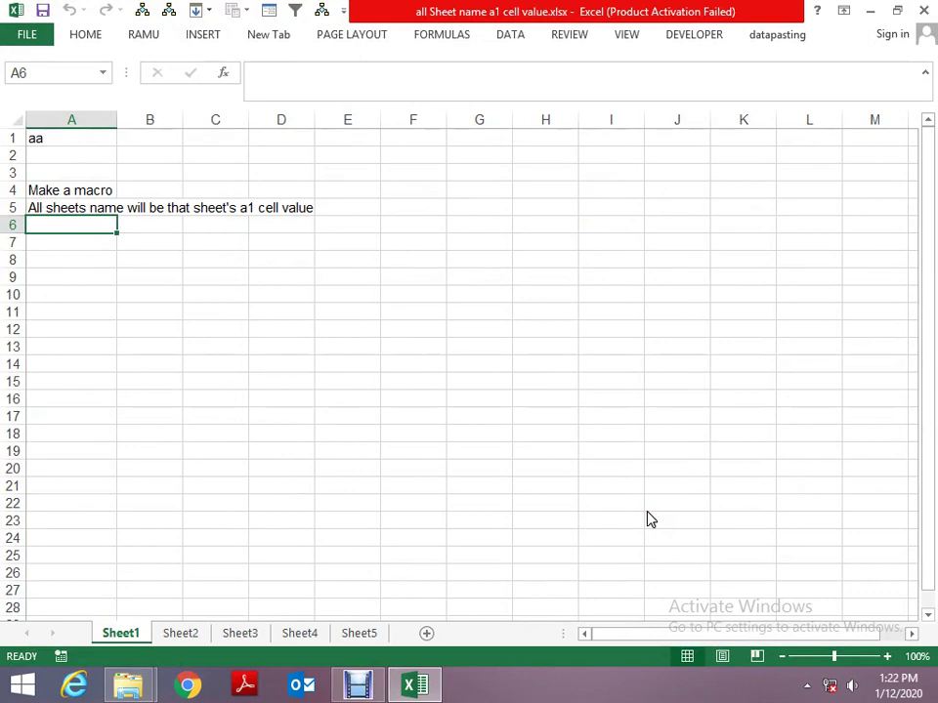
# Step through the sheets toward Sheet4, then return to Sheet1's rename-to-A1 task.
pyautogui.hotkey('ctrl', 'pagedown')
pyautogui.hotkey('ctrl', 'pagedown')
pyautogui.hotkey('ctrl', 'pagedown')
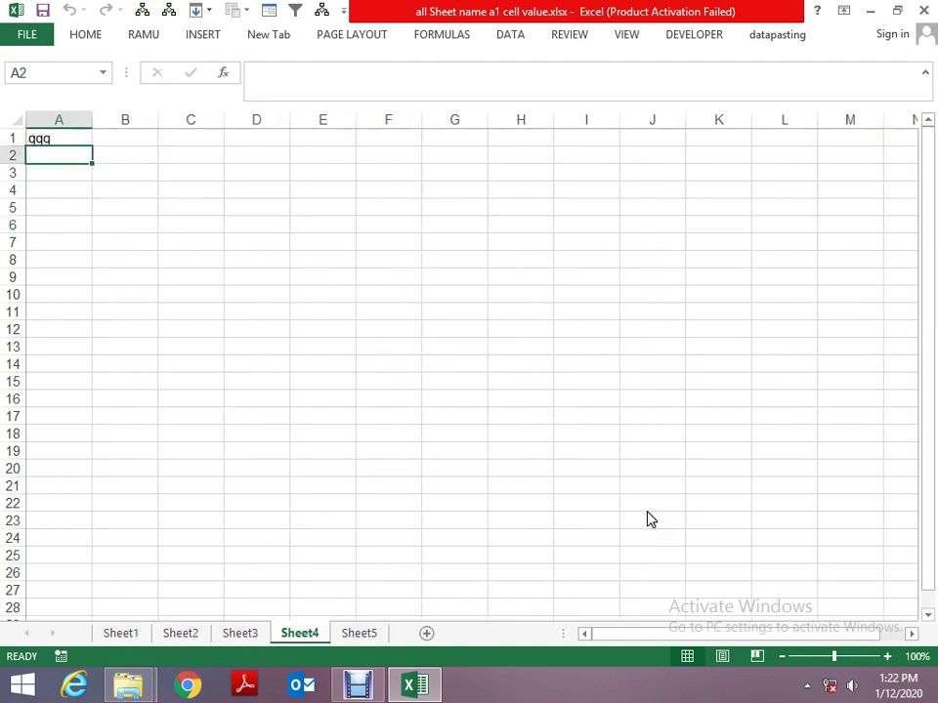
pyautogui.hotkey('ctrl', 'pagedown')
pyautogui.hotkey('ctrl', 'pageup')
pyautogui.hotkey('ctrl', 'pageup')
pyautogui.hotkey('ctrl', 'pageup')
pyautogui.hotkey('ctrl', 'pageup')
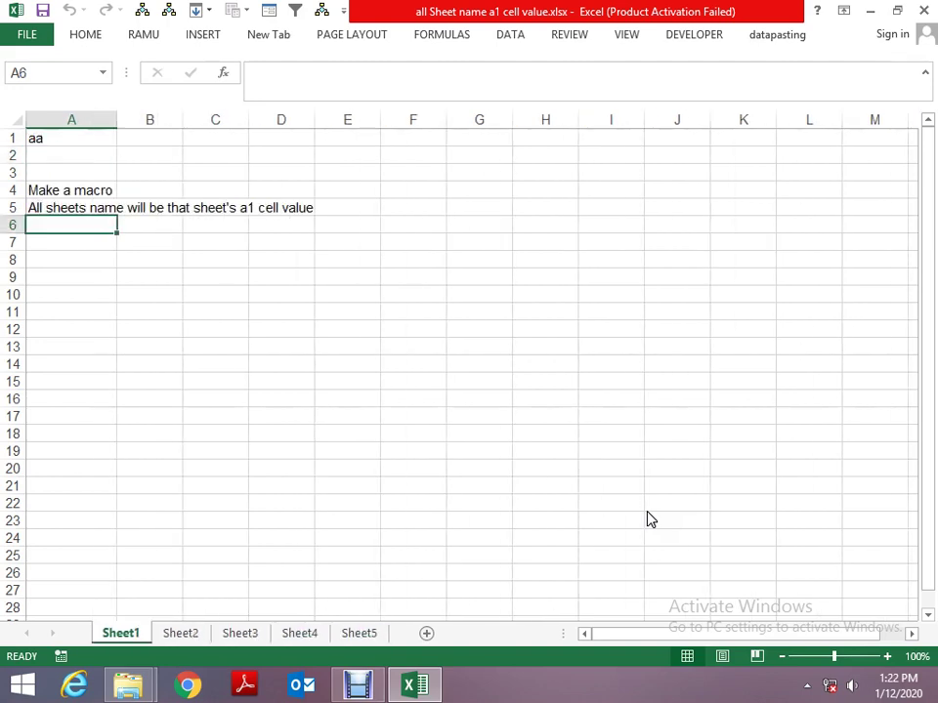
pyautogui.hotkey('alt', 'space')
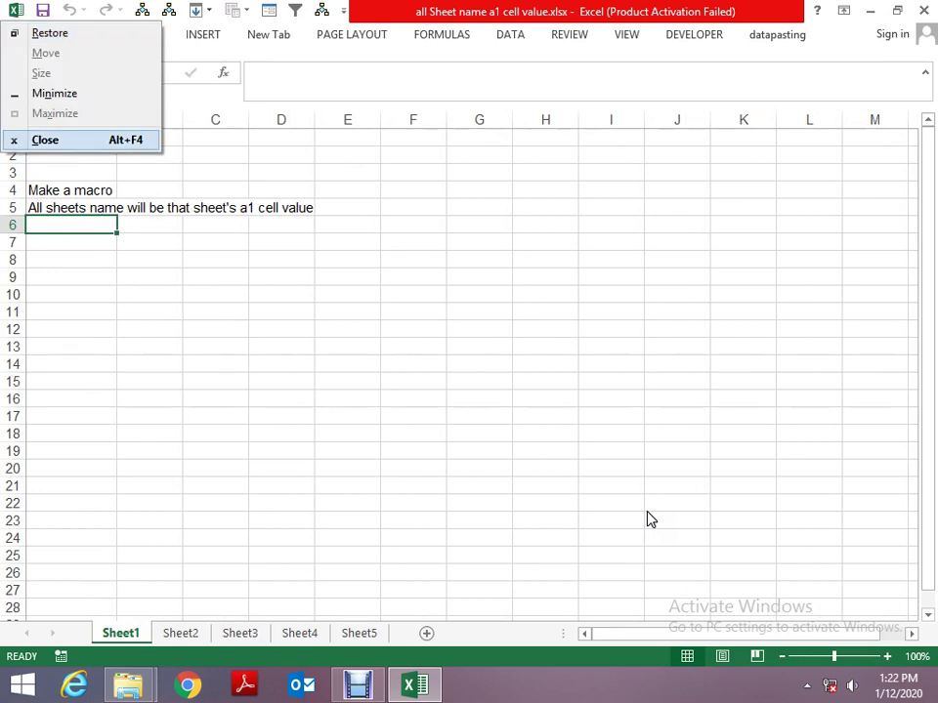
pyautogui.press('Escape')
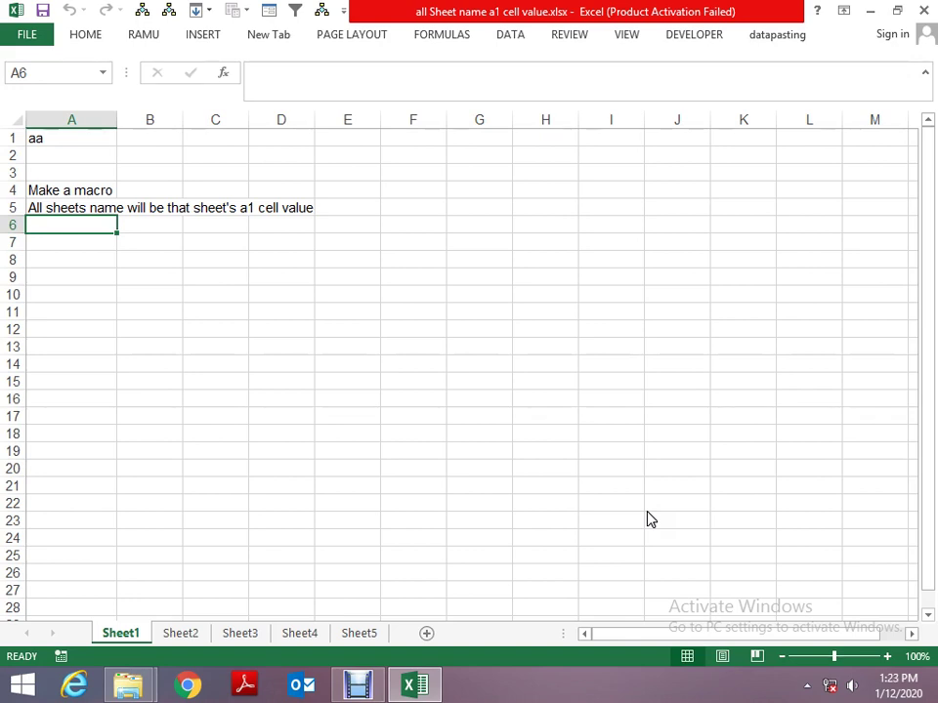
# Step through the column A task notes, close the workbook, and reopen 'all Sheet name a1 cell value'.
pyautogui.press('Up')
pyautogui.press('Up')
pyautogui.press('Up')
pyautogui.press('Up')
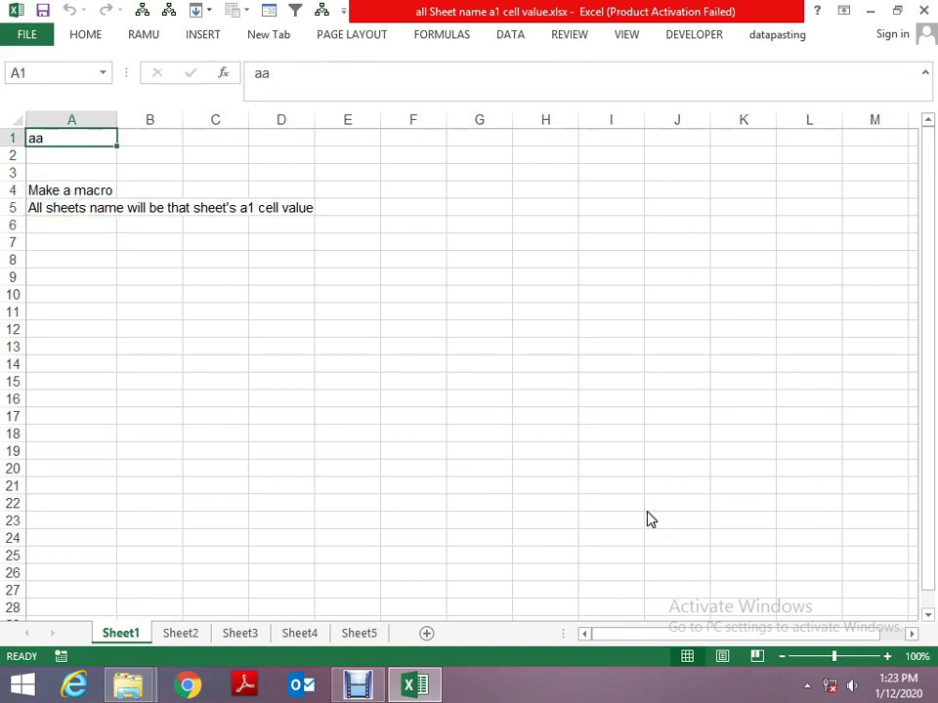
pyautogui.press('Down')
pyautogui.press('Down')
pyautogui.press('Down')
pyautogui.press('Down')
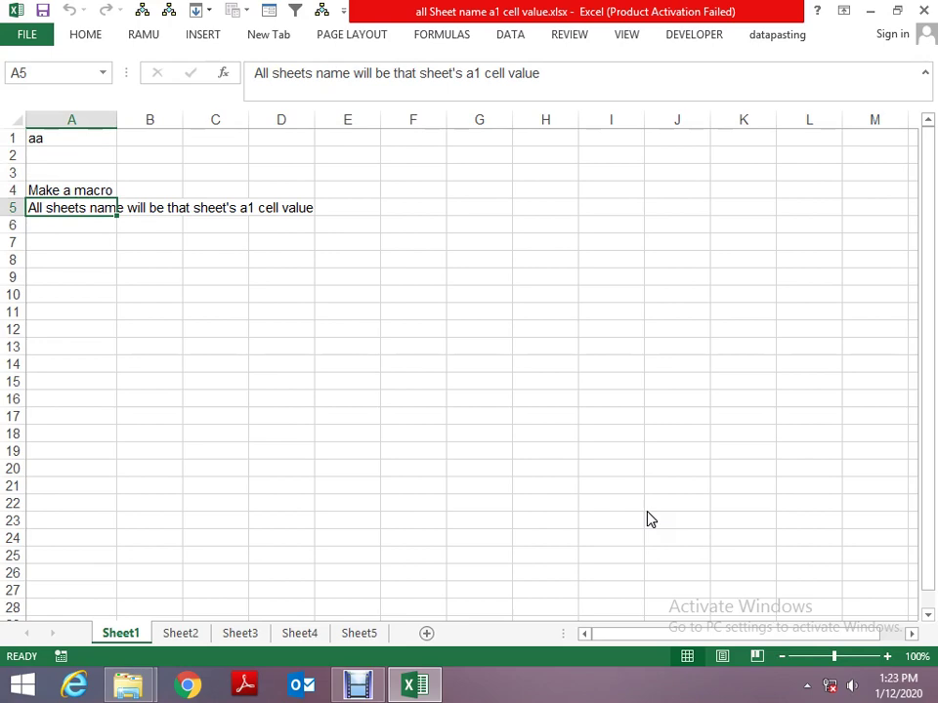
pyautogui.hotkey('alt', 'space')
pyautogui.press('Up')
pyautogui.press('Return')
pyautogui.press('Down')
pyautogui.press('Up')
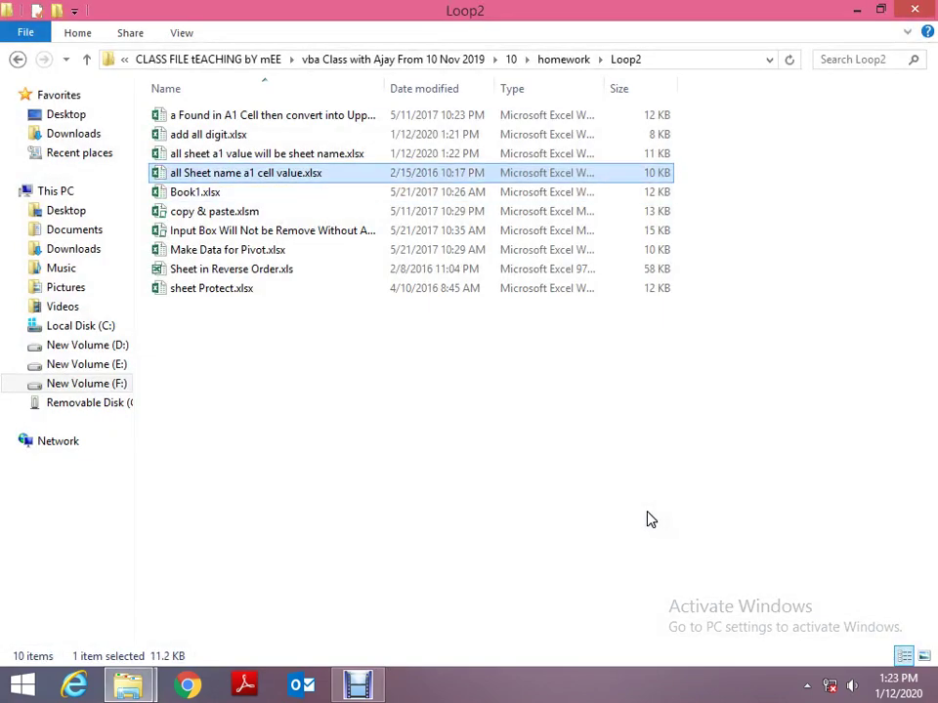
pyautogui.press('Return')
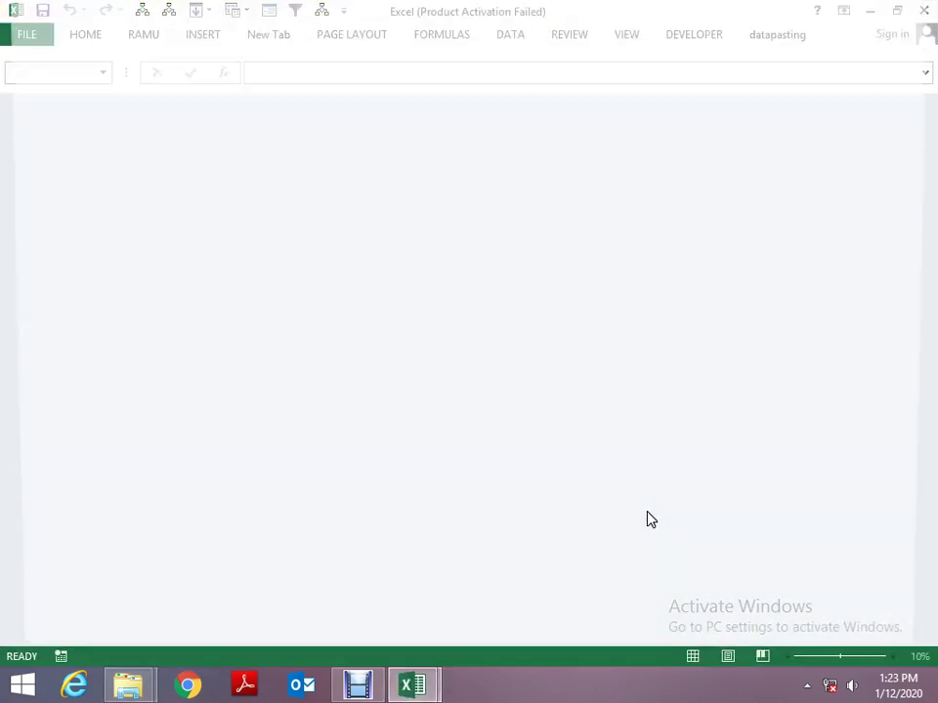
# Check the A1 value and page through the workbook's sheets, then close Excel.
pyautogui.click(650, 516)
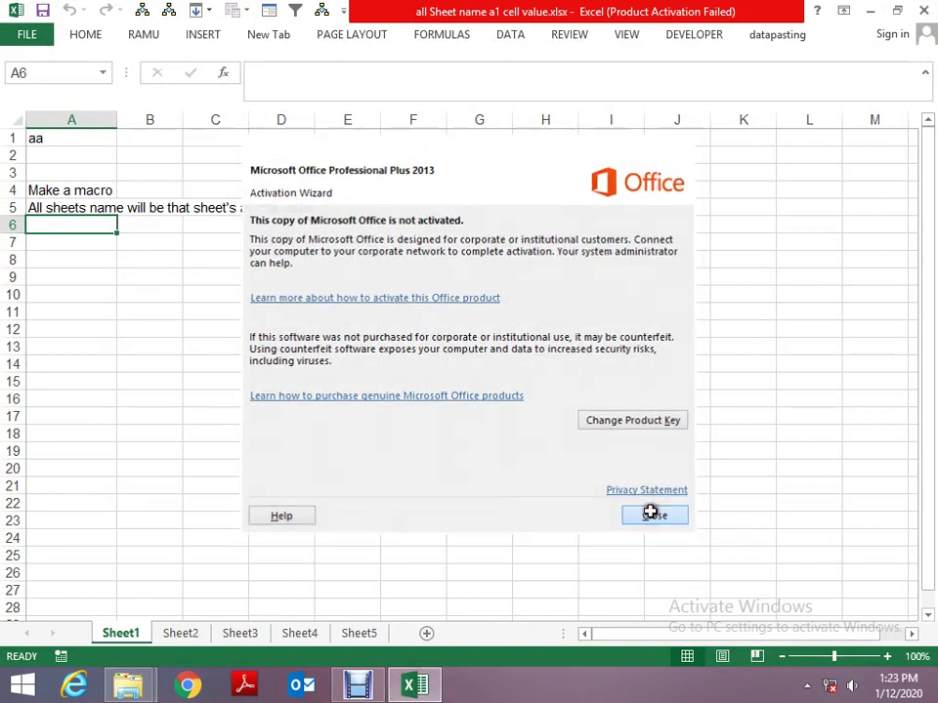
pyautogui.press('Up')
pyautogui.press('Up')
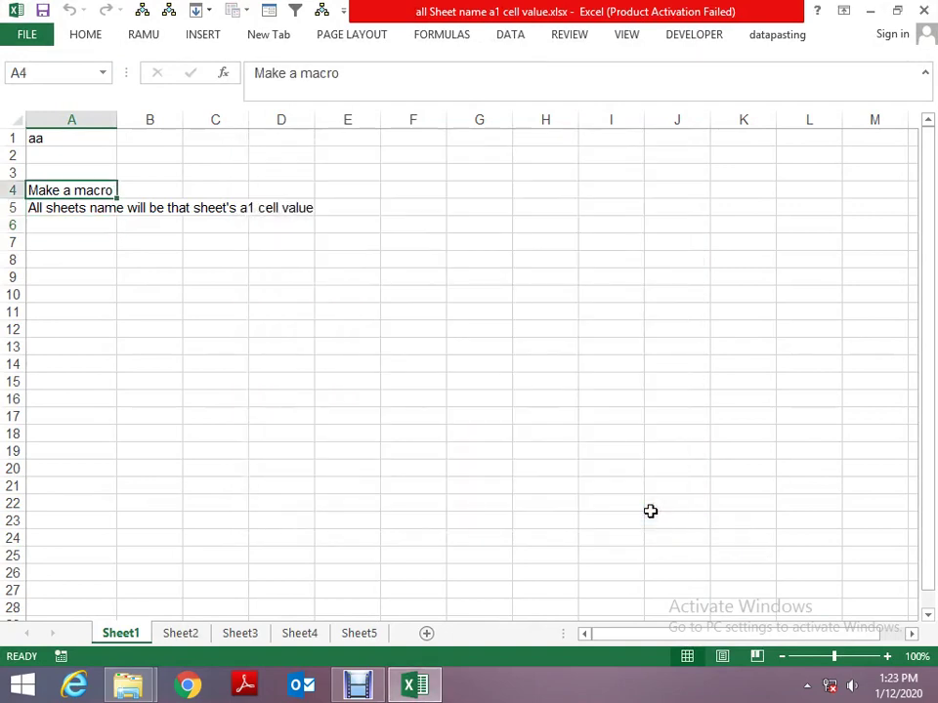
pyautogui.press('Up')
pyautogui.press('Up')
pyautogui.press('Up')
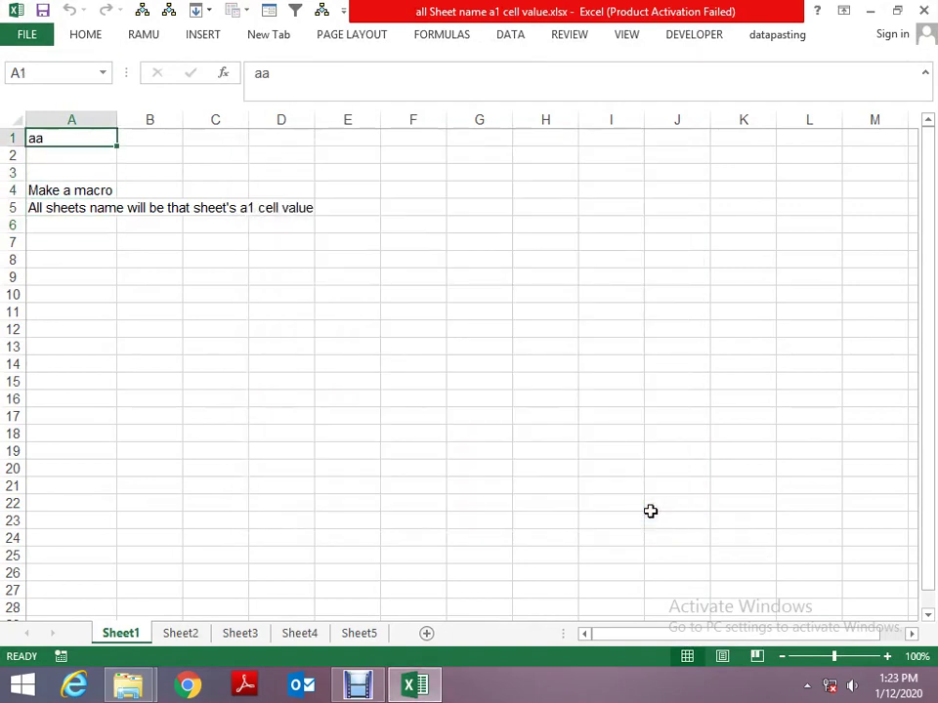
pyautogui.hotkey('ctrl', 'pagedown')
pyautogui.hotkey('ctrl', 'pagedown')
pyautogui.hotkey('ctrl', 'pagedown')
pyautogui.hotkey('ctrl', 'pagedown')
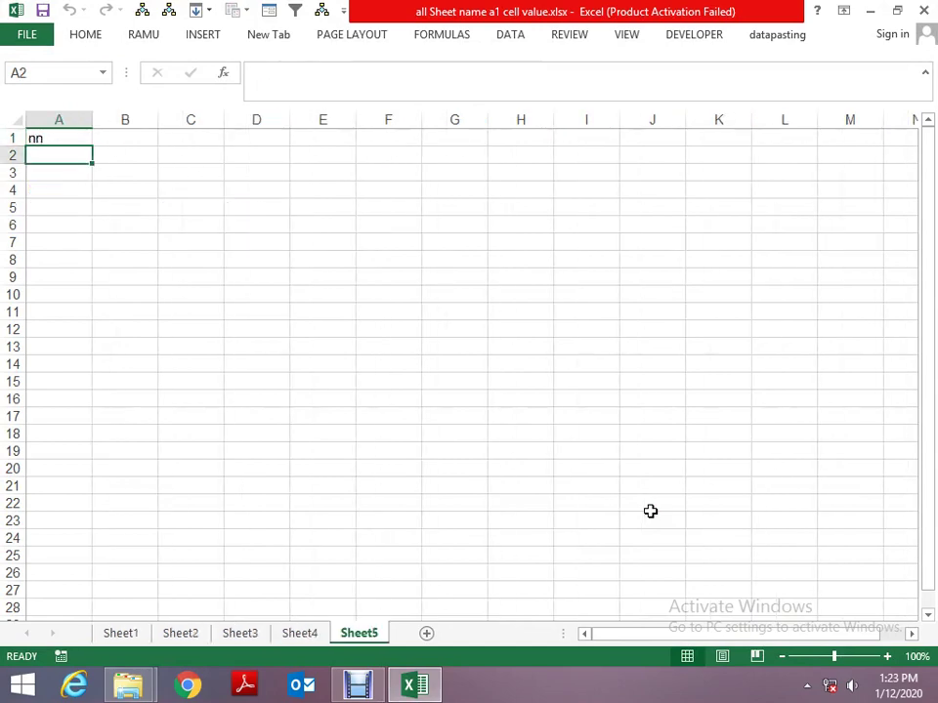
pyautogui.hotkey('ctrl', 'pageup')
pyautogui.hotkey('ctrl', 'pageup')
pyautogui.hotkey('ctrl', 'pageup')
pyautogui.hotkey('ctrl', 'pageup')
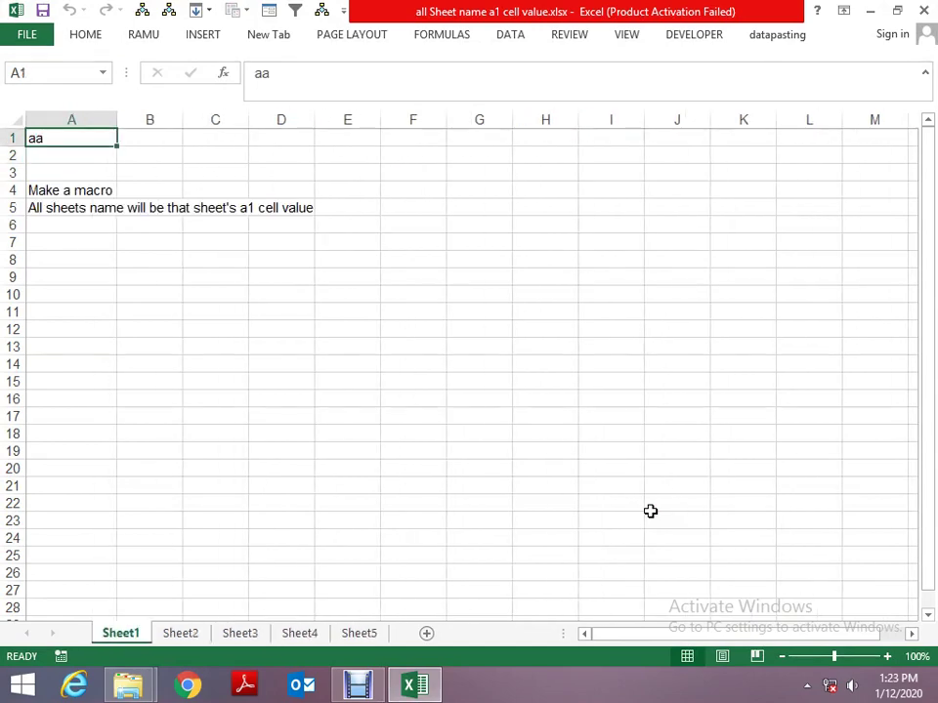
pyautogui.hotkey('alt', 'F4')
# Open Book1.xlsx and compare the first spelled-out queries with their answers, including 546.
pyautogui.press('Down')
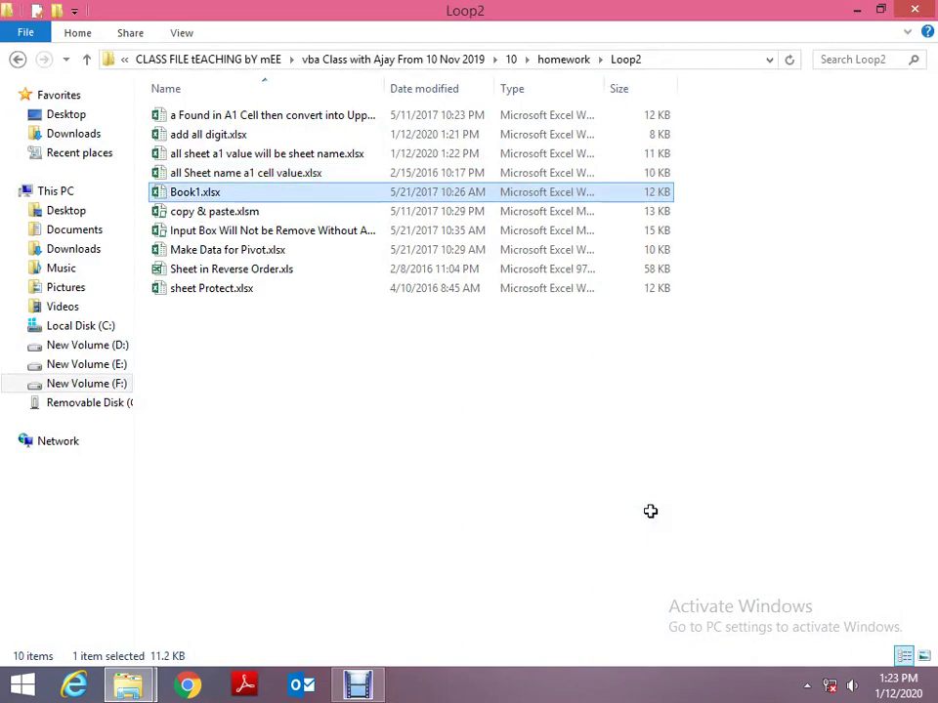
pyautogui.press('Return')
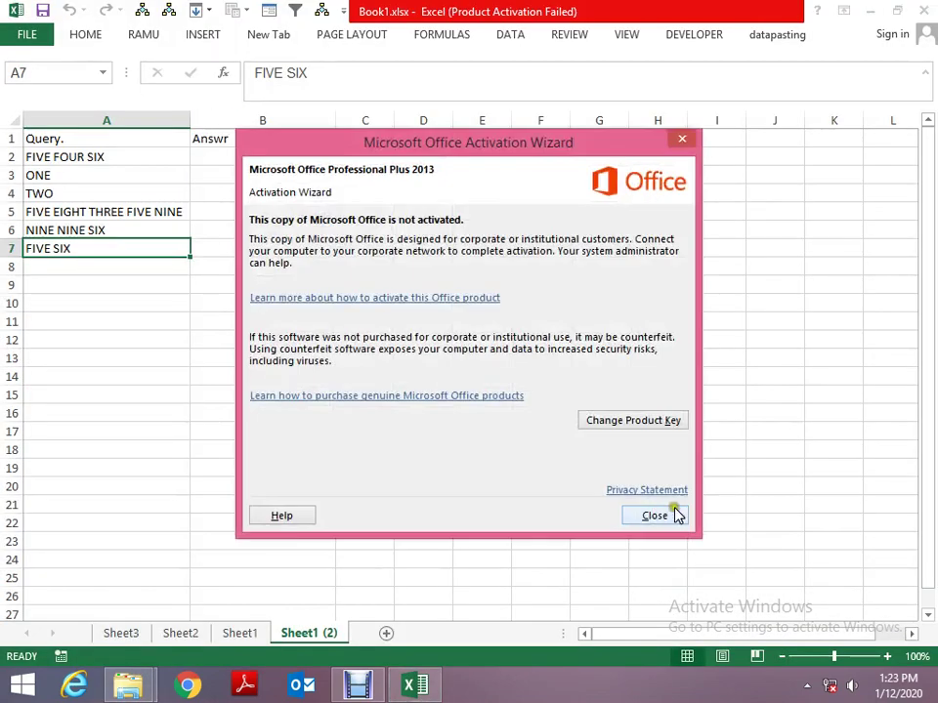
pyautogui.click(674, 515)
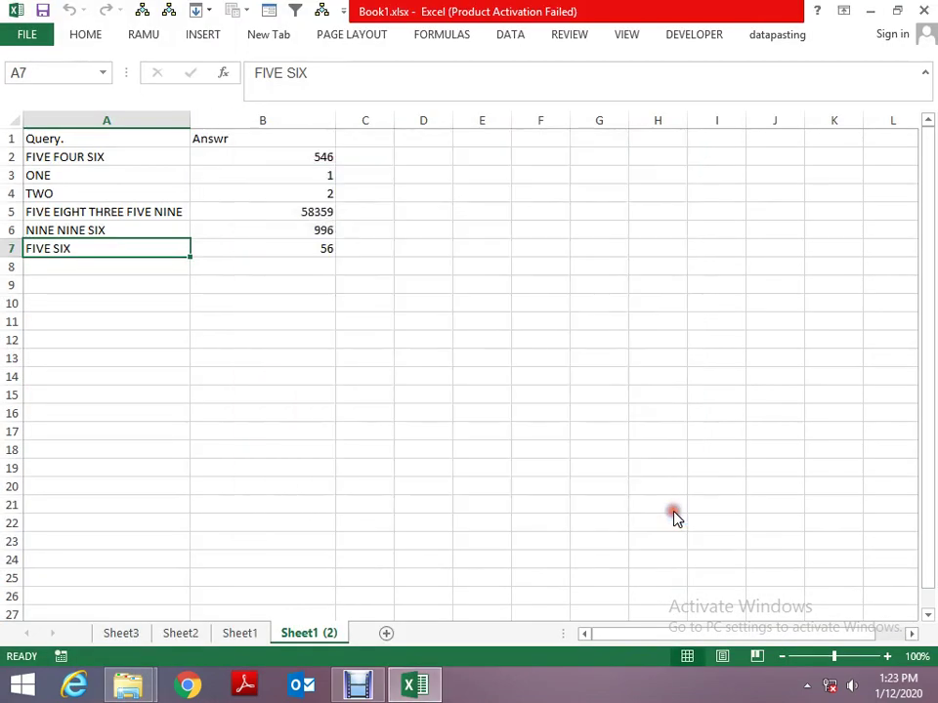
pyautogui.press('Up')
pyautogui.press('Up')
pyautogui.press('Up')
pyautogui.press('Up')
pyautogui.press('Up')
pyautogui.press('Up')
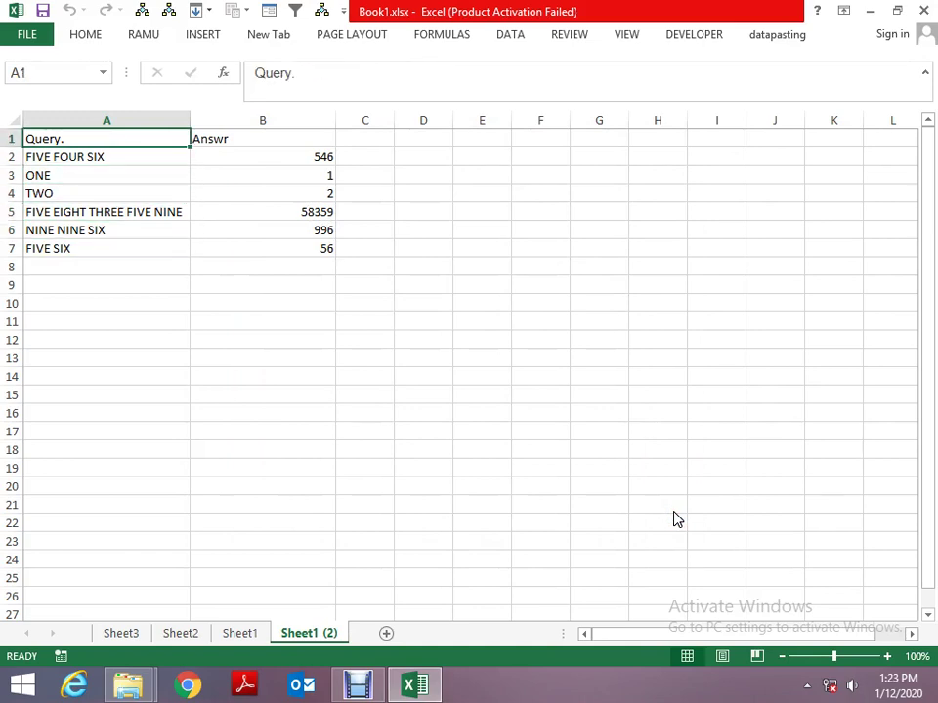
pyautogui.press('Down')
pyautogui.press('Right')
pyautogui.press('Left')
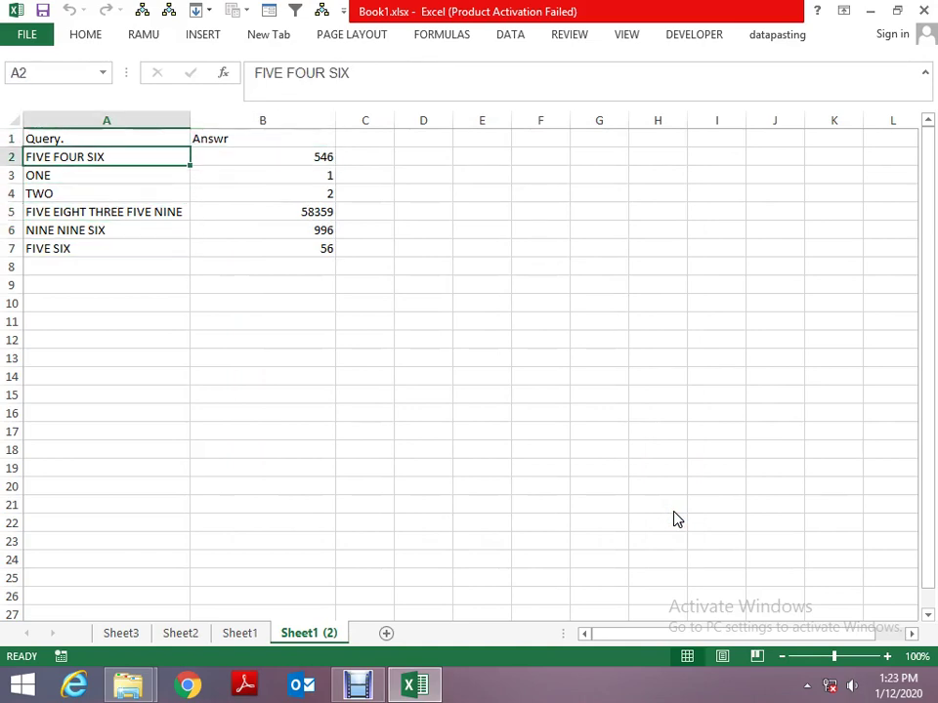
pyautogui.press('Right')
# Check the remaining Query entries against their numeric values in the Answr column.
pyautogui.press('Right')
pyautogui.press('Left')
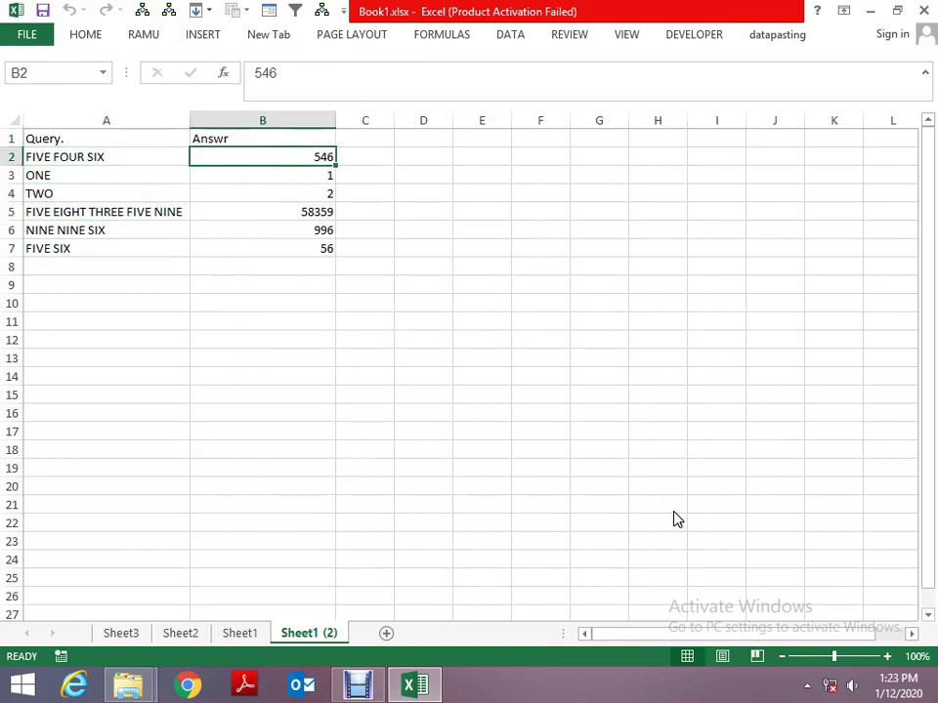
pyautogui.press('Left')
pyautogui.press('Down')
pyautogui.press('Down')
pyautogui.press('Down')
pyautogui.press('Right')
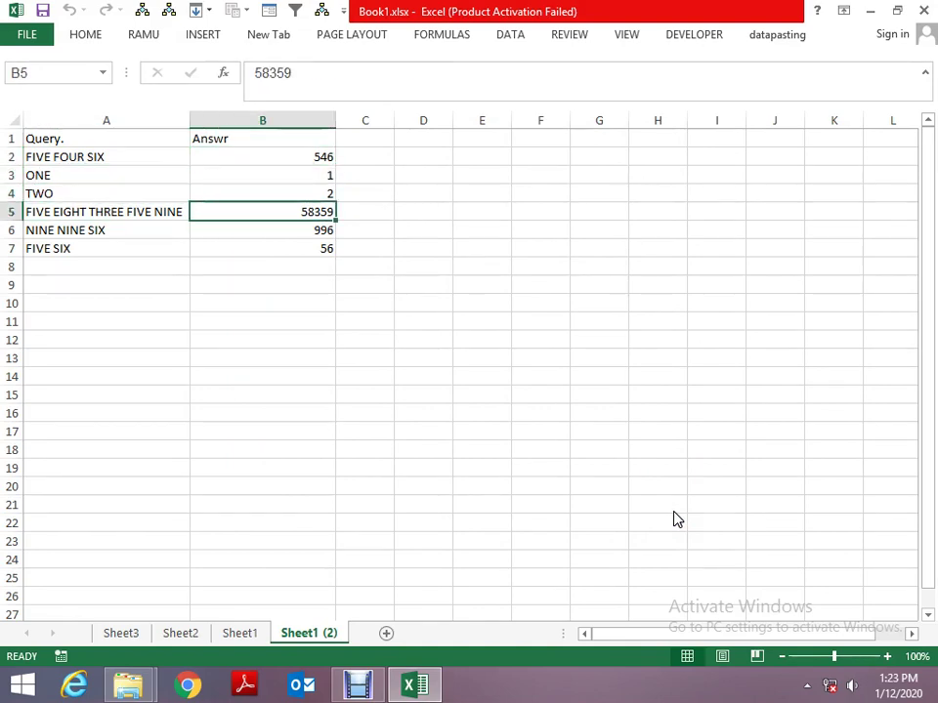
pyautogui.press('Down')
pyautogui.press('Left')
pyautogui.press('Down')
pyautogui.press('Right')
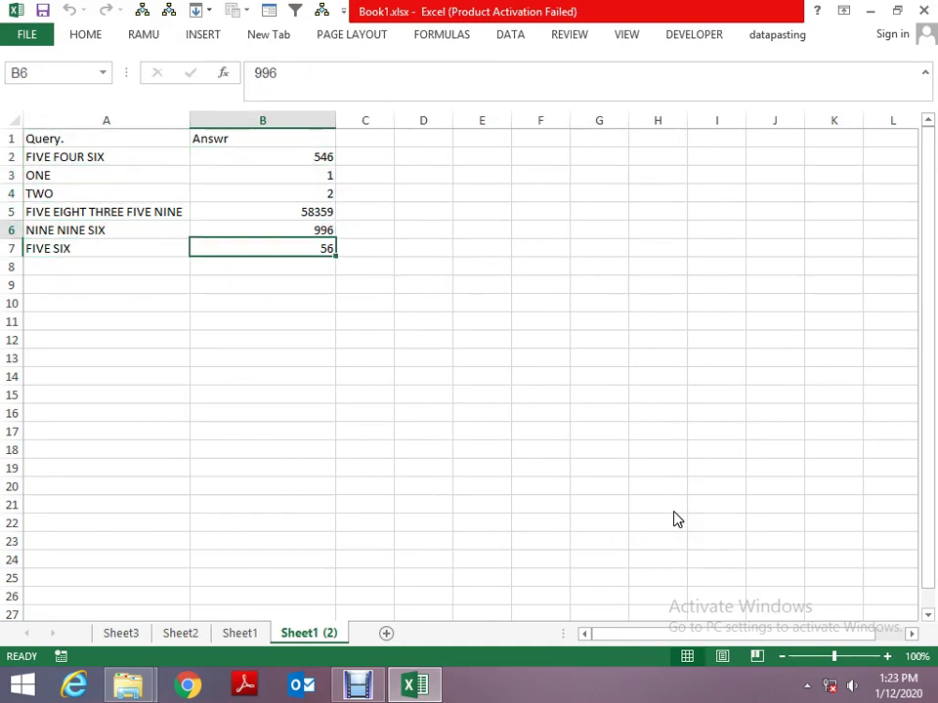
pyautogui.press('Up')
pyautogui.press('Up')
pyautogui.press('Up')
pyautogui.press('Up')
pyautogui.press('Up')
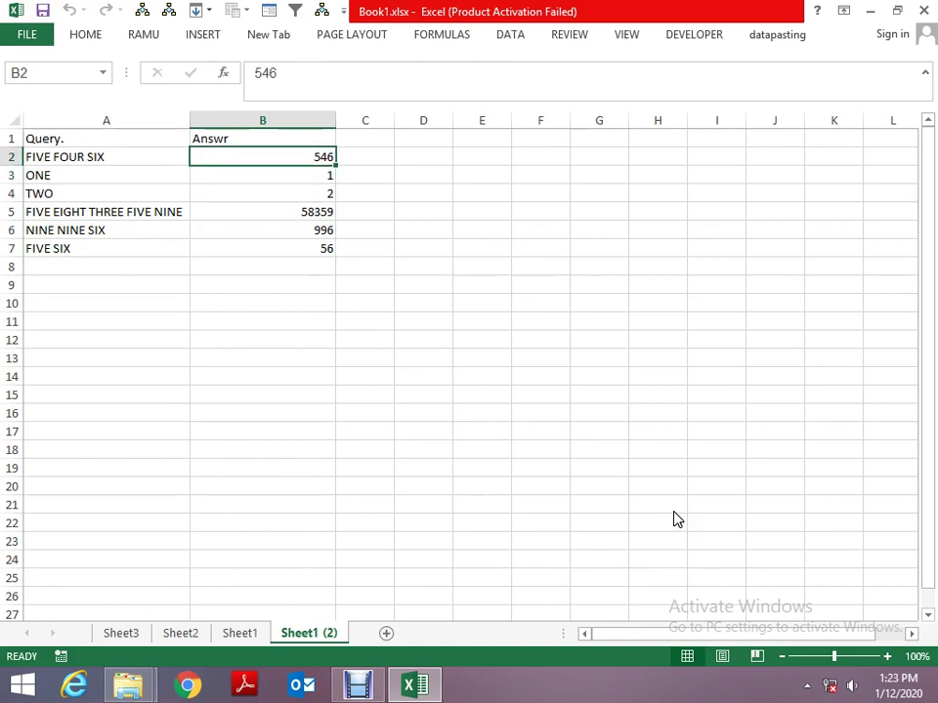
pyautogui.press('Left')
pyautogui.press('Right')
pyautogui.press('Left')
pyautogui.press('Up')
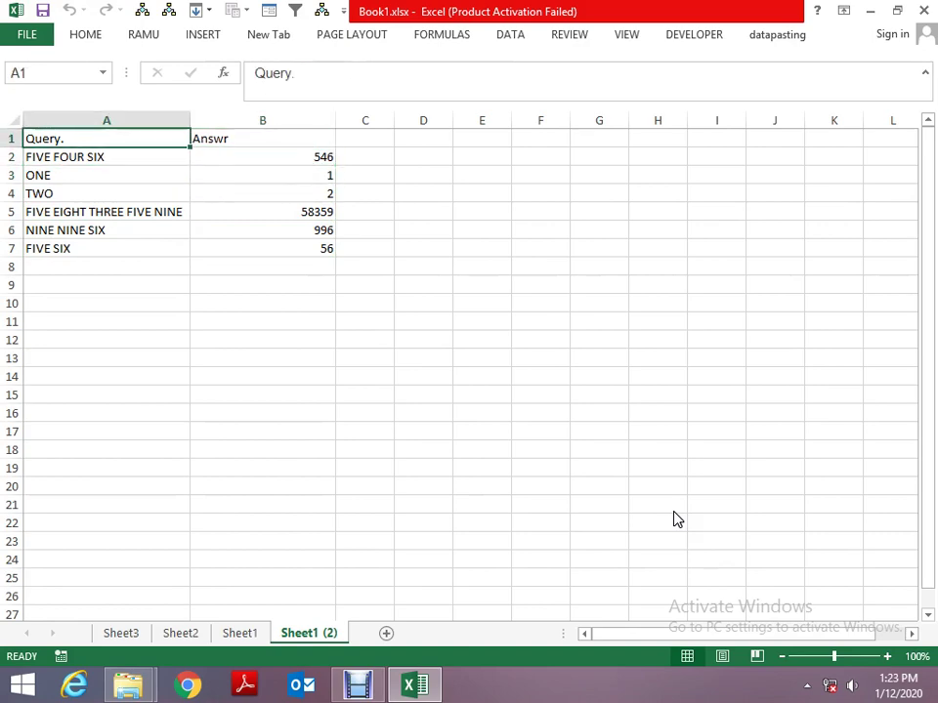
pyautogui.press('Down')
pyautogui.press('Right')
# Close Book1 and open copy & paste.xlsm from the Loop2 folder.
pyautogui.hotkey('alt', 'space')
pyautogui.press('c')
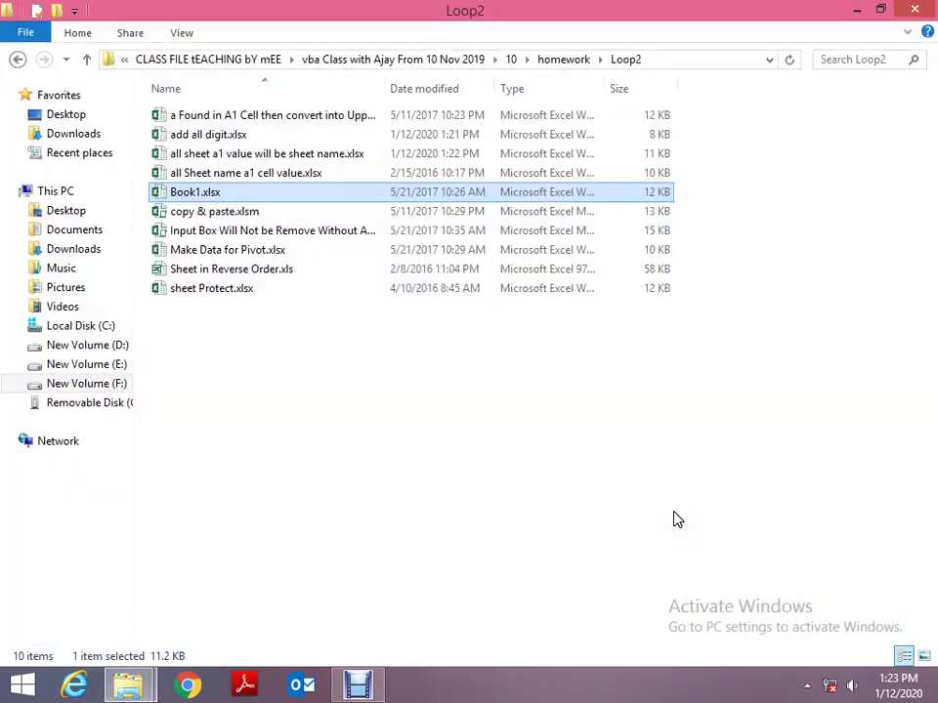
pyautogui.press('Down')
pyautogui.press('Return')
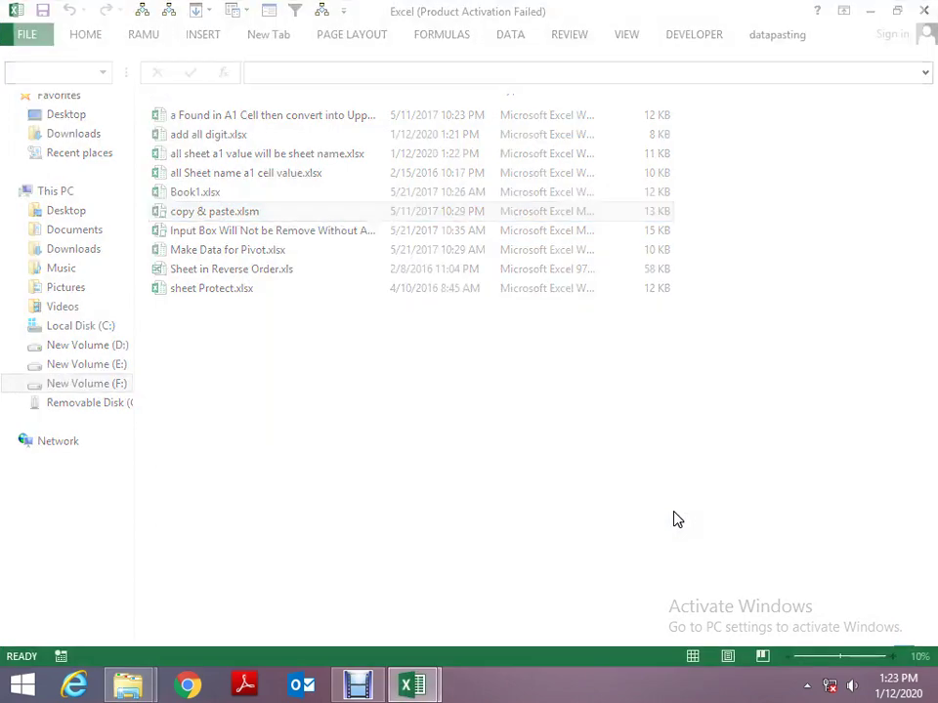
# Select and copy the NAME/QUANTITY/AMOUNT table from NAME down to TOTAL.
pyautogui.click(645, 518)
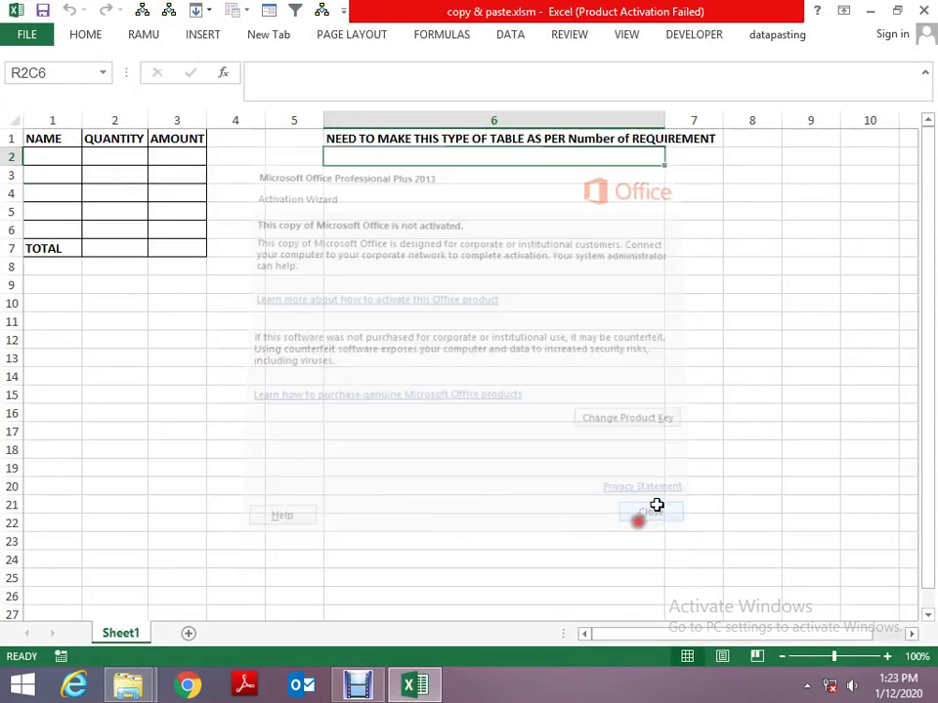
pyautogui.click(91, 192)
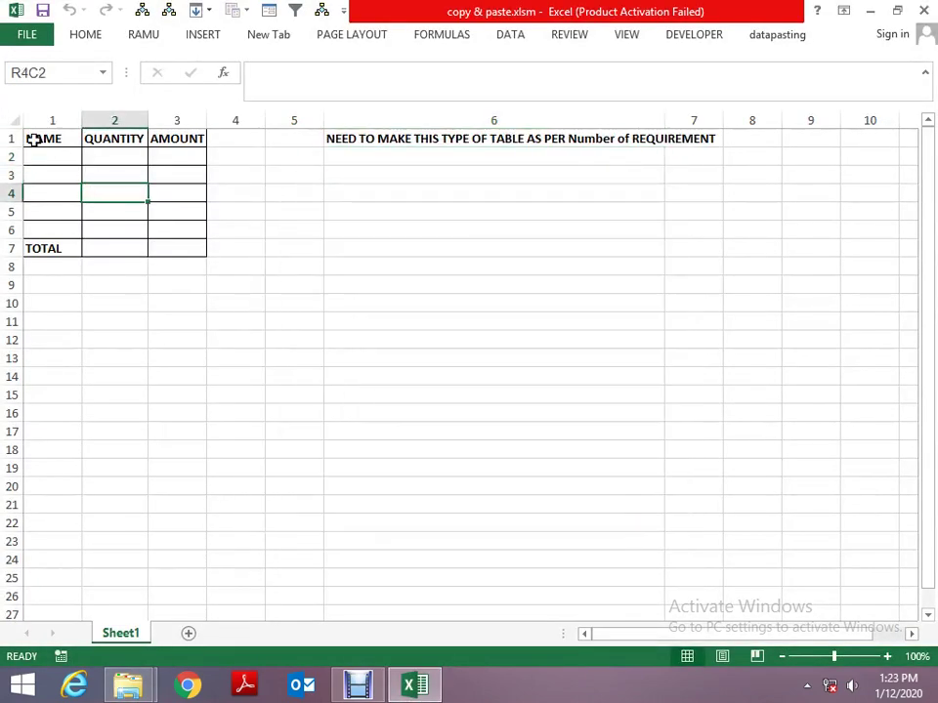
pyautogui.moveTo(34, 138); pyautogui.dragTo(188, 246)
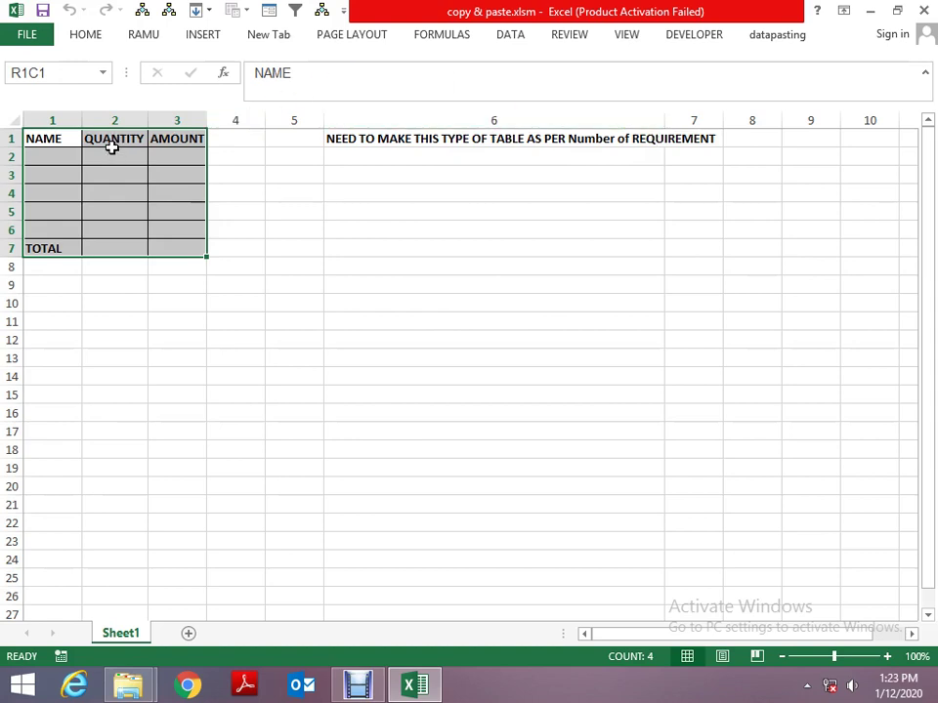
pyautogui.hotkey('ctrl', 'c')
# Paste copies of the table at rows 9, 17 and 25, then leave copy mode.
pyautogui.press('Down')
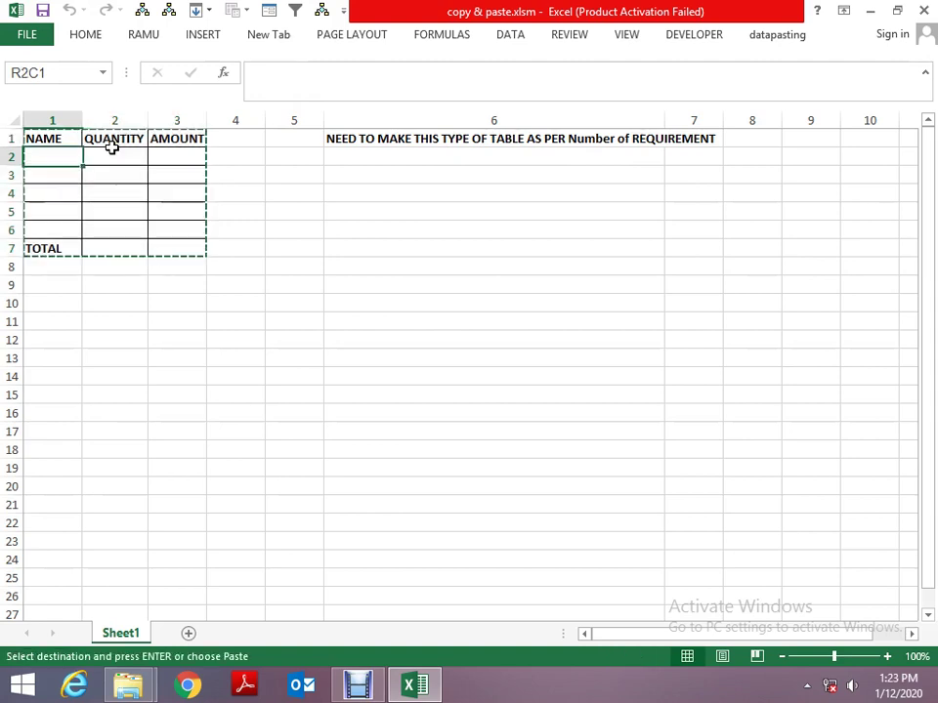
pyautogui.press('Down')
pyautogui.press('Down')
pyautogui.press('Down')
pyautogui.press('Down')
pyautogui.press('Down')
pyautogui.press('Down')
pyautogui.hotkey('ctrl', 'v')
pyautogui.press('Down')
pyautogui.press('Down')
pyautogui.press('Down')
pyautogui.press('Down')
pyautogui.press('Down')
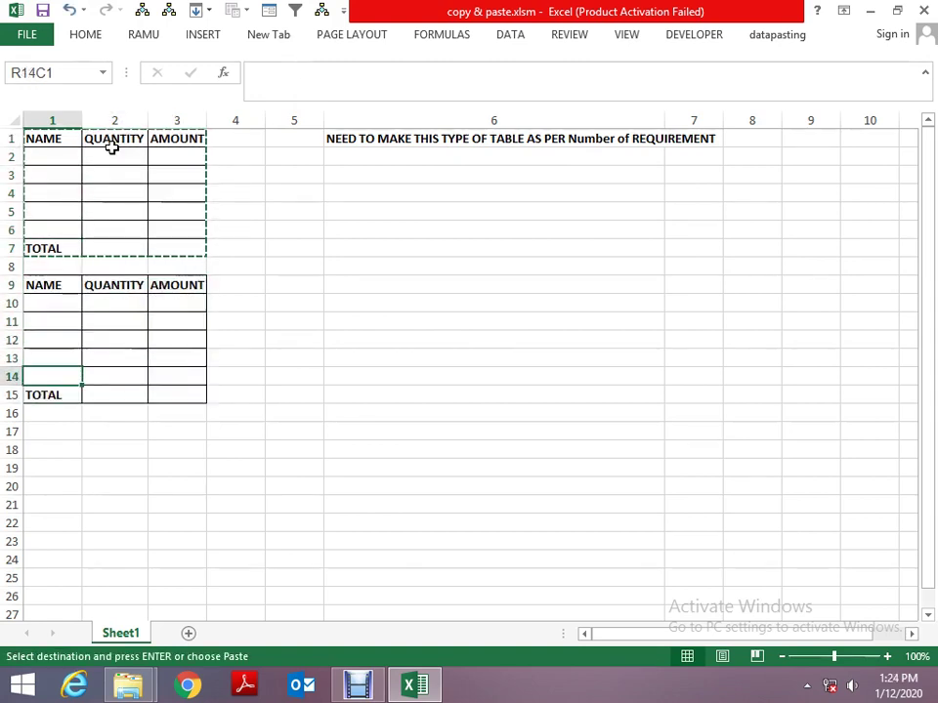
pyautogui.press('Down')
pyautogui.press('Down')
pyautogui.press('Down')
pyautogui.hotkey('ctrl', 'v')
pyautogui.press('Down')
pyautogui.press('Down')
pyautogui.press('Down')
pyautogui.press('Down')
pyautogui.press('Down')
pyautogui.press('Down')
pyautogui.press('Down')
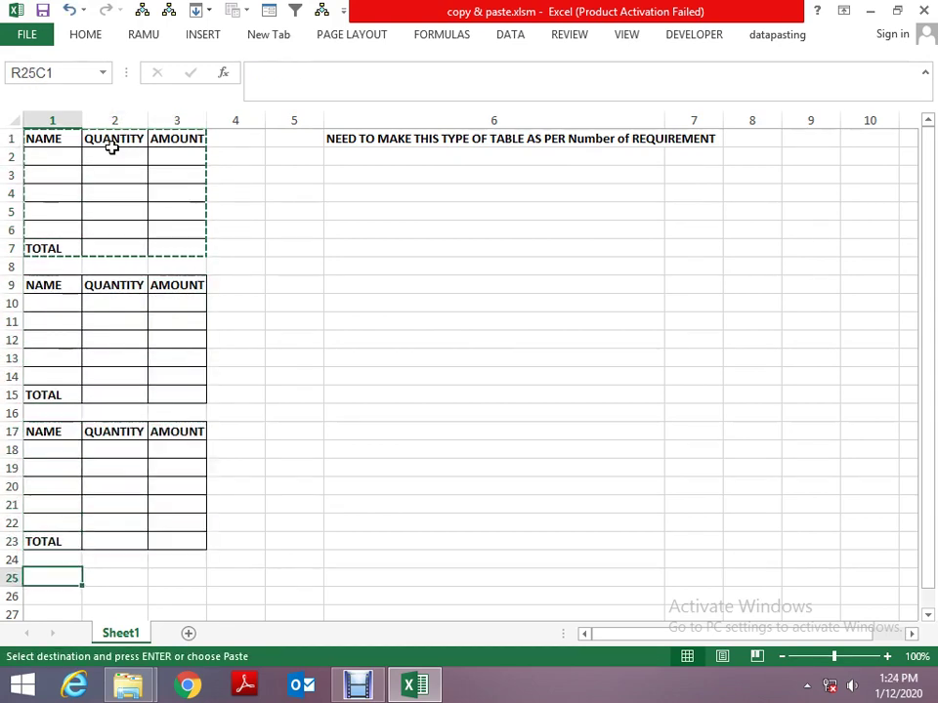
pyautogui.hotkey('ctrl', 'v')
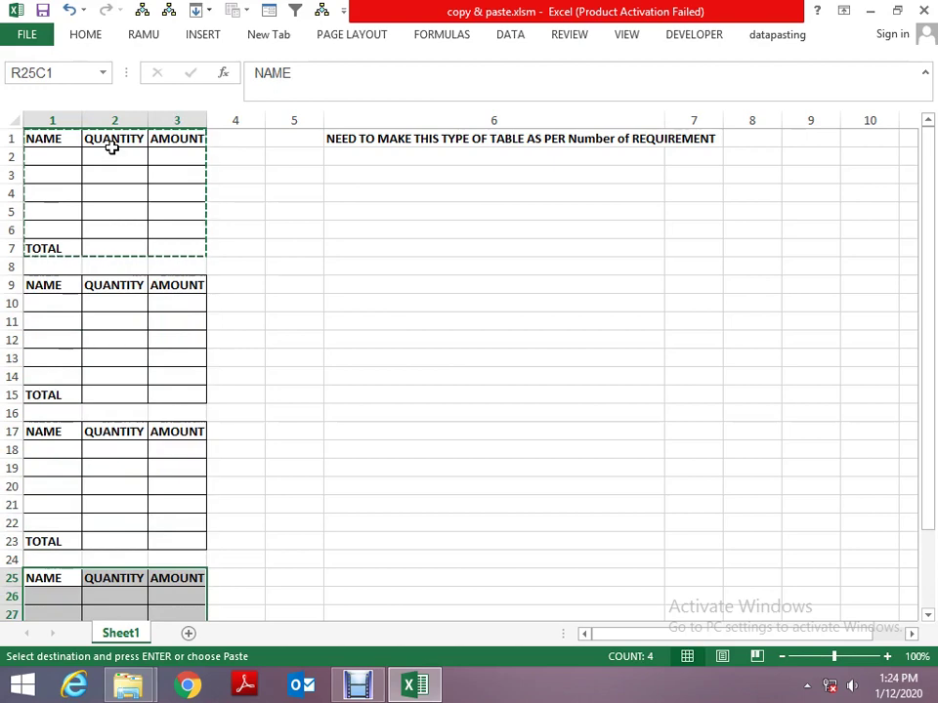
pyautogui.press('Escape')
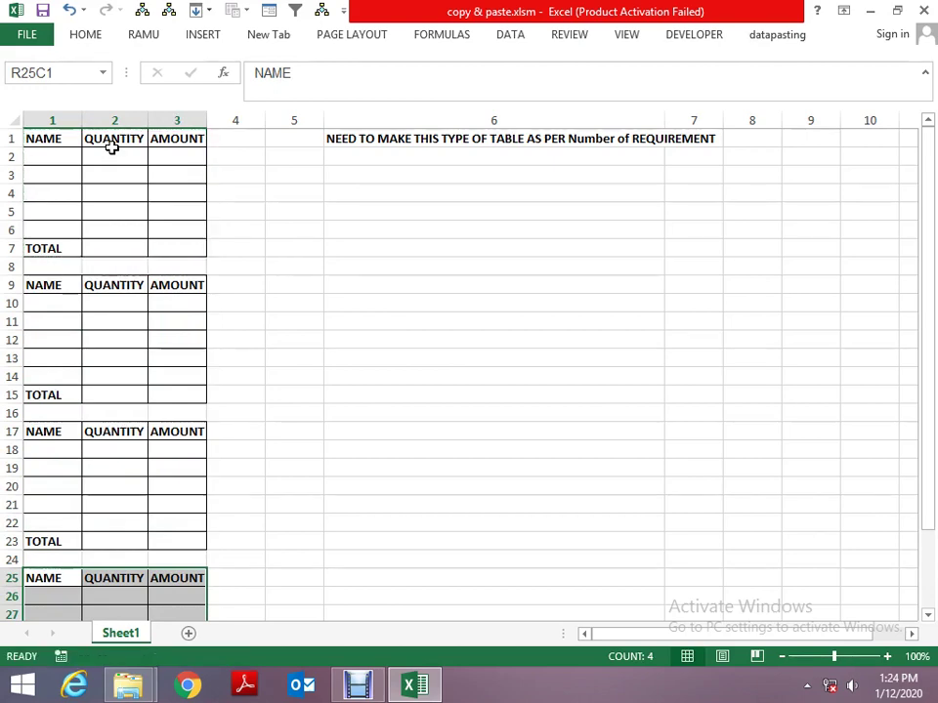
# Close the copy & paste workbook without saving.
pyautogui.hotkey('alt', 'space')
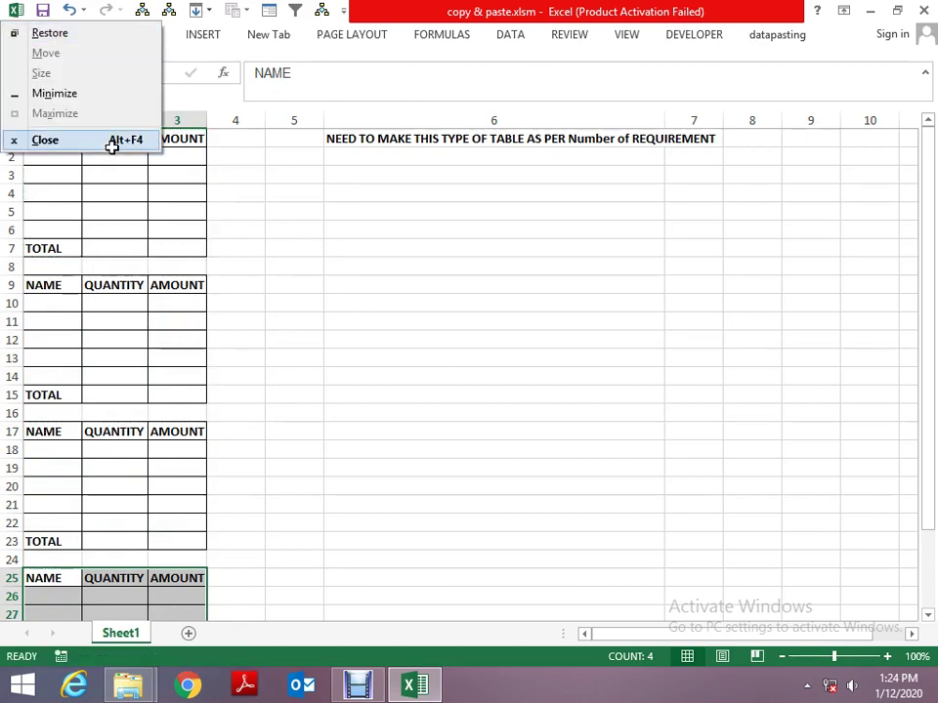
pyautogui.press('c')
pyautogui.press('Tab')
pyautogui.press('Return')
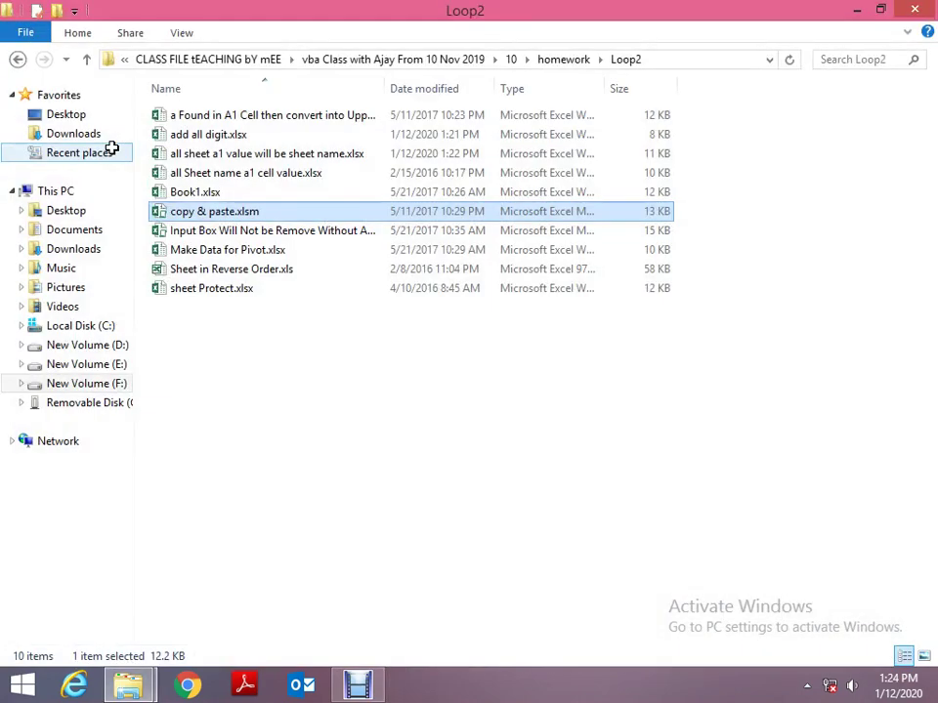
# Open the Input Box Will Not be Remove Without Any Value.xlsm workbook and run the blue rectangle's macro.
pyautogui.press('Down')
pyautogui.press('Return')
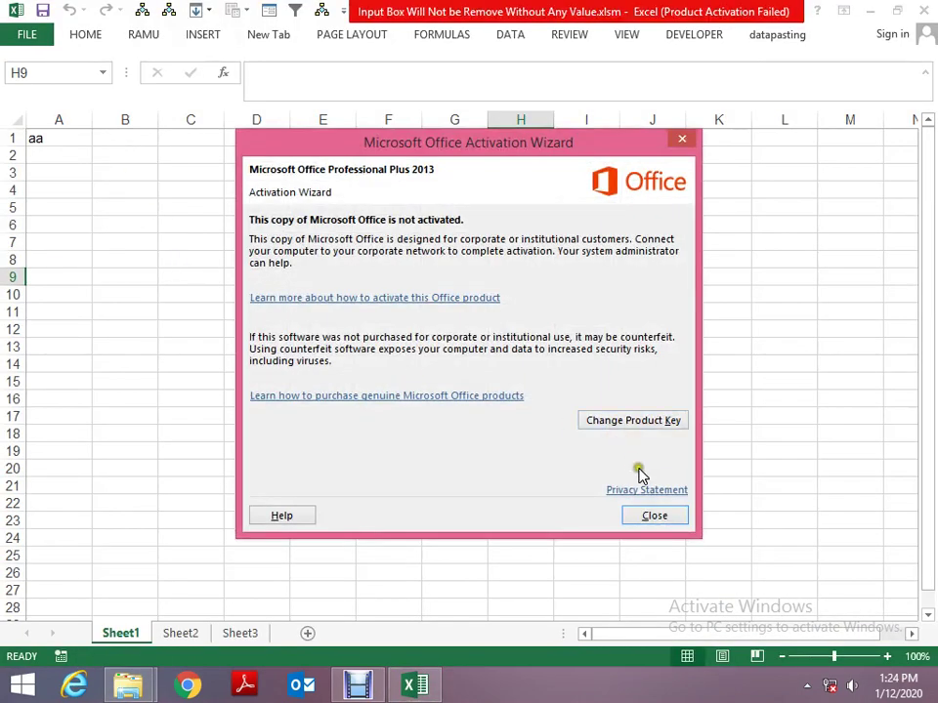
pyautogui.click(654, 513)
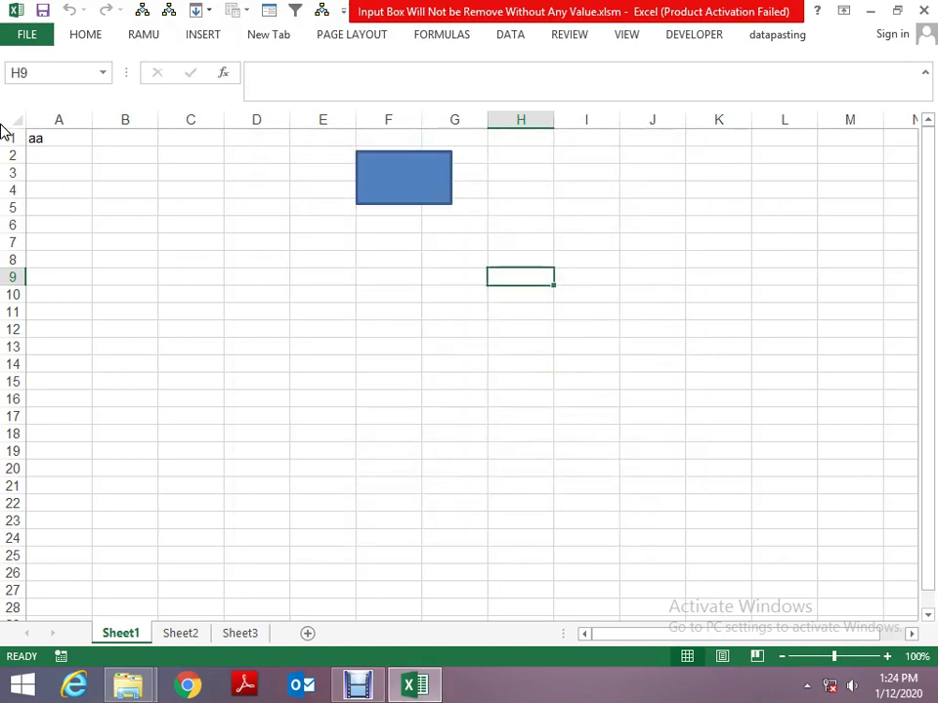
pyautogui.click(38, 149)
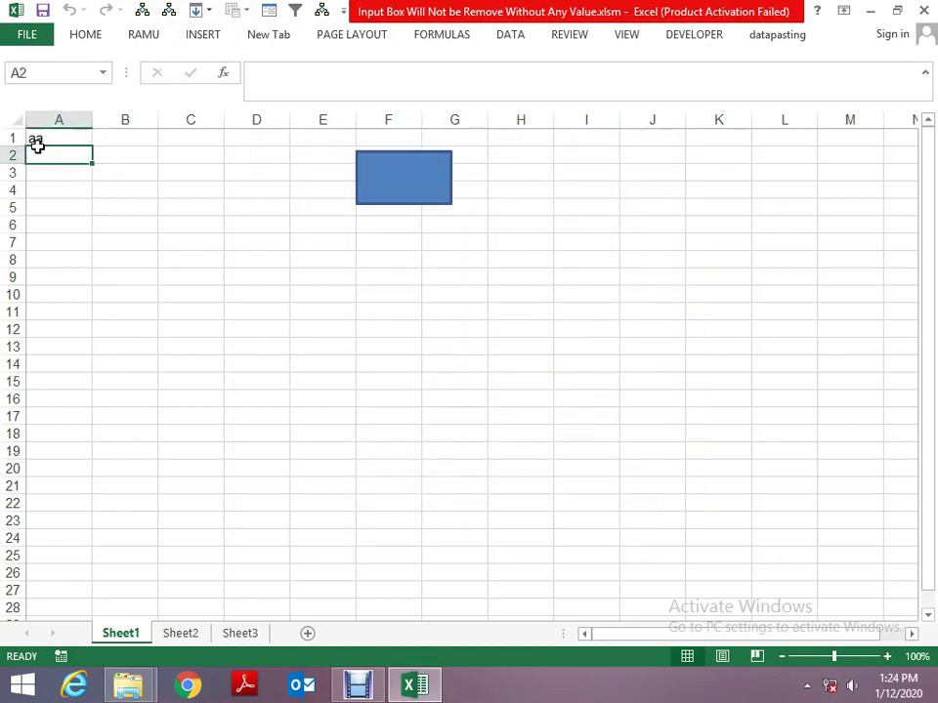
pyautogui.click(403, 180)
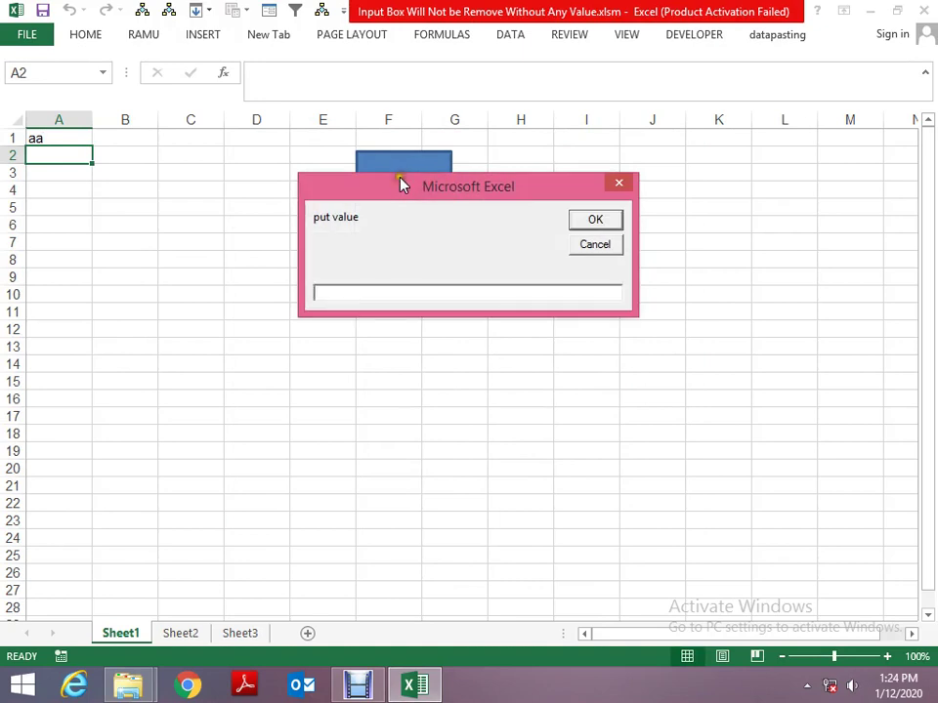
# Submit the put value prompt empty with OK and Cancel, confirming it keeps reappearing.
pyautogui.moveTo(402, 185)
pyautogui.mouseDown()
pyautogui.moveTo(255, 256)
pyautogui.moveTo(276, 220)
pyautogui.mouseUp()
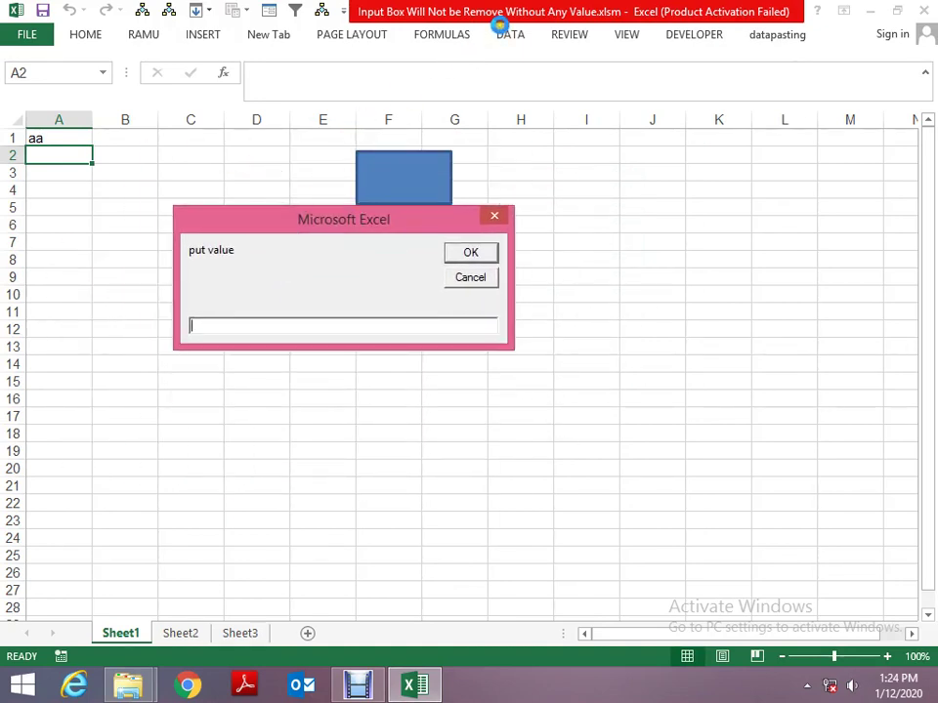
pyautogui.press('Return')
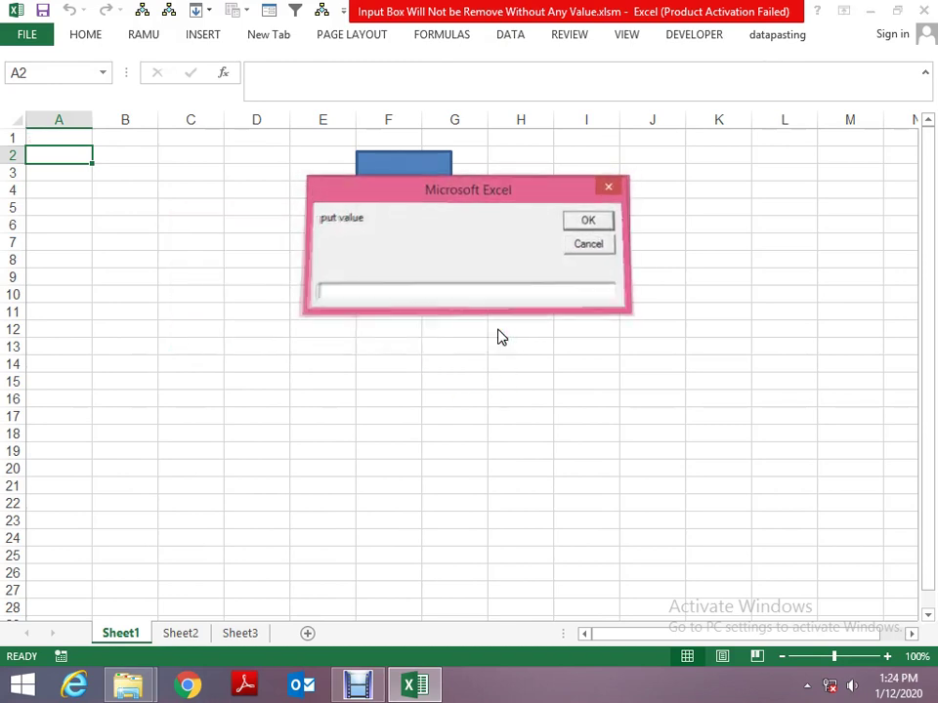
pyautogui.press('Return')
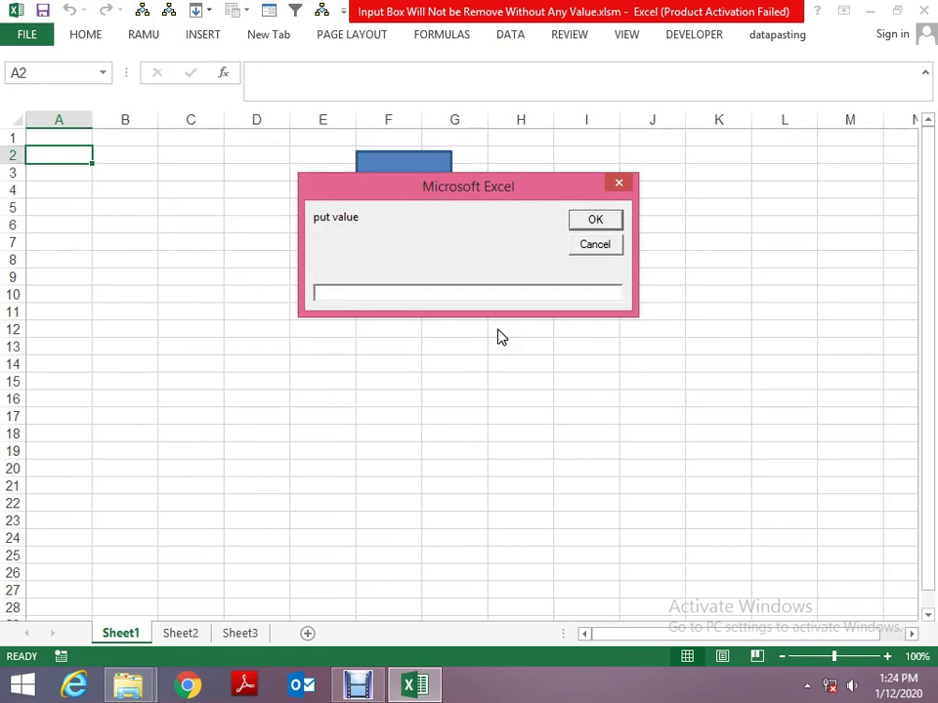
pyautogui.click(592, 222)
pyautogui.click(595, 256)
pyautogui.click(598, 253)
pyautogui.click(598, 252)
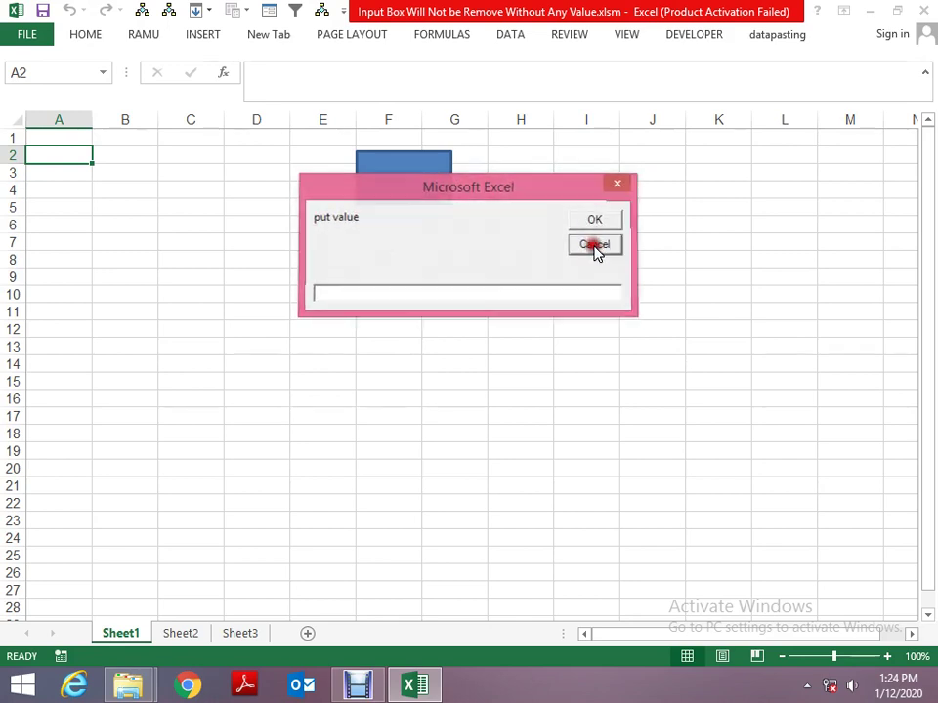
# Try closing the empty prompt with its X button several times.
pyautogui.click(619, 187)
pyautogui.click(620, 185)
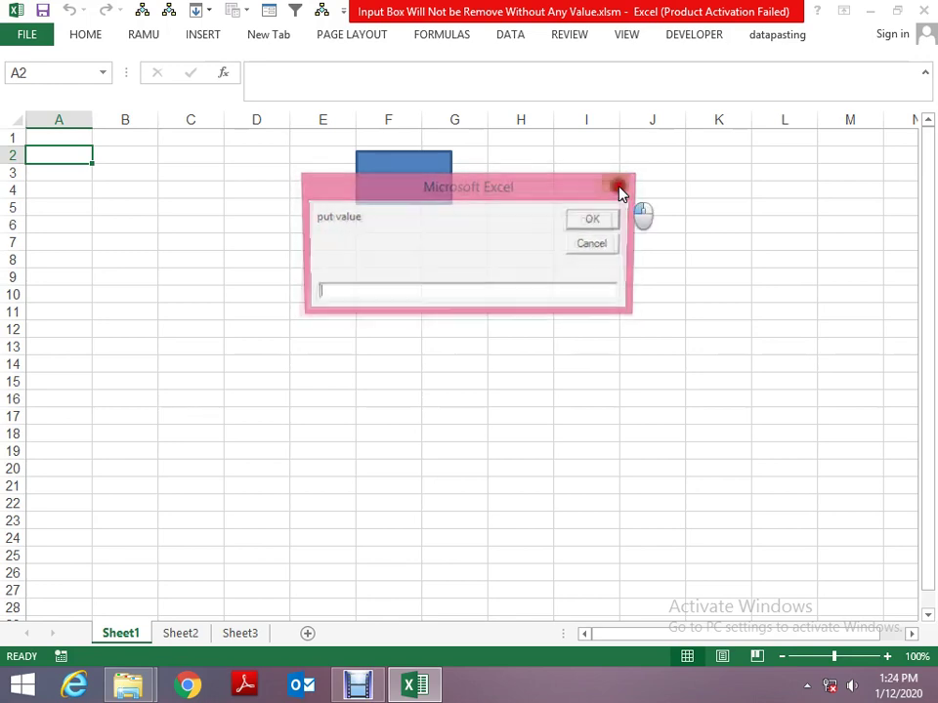
pyautogui.click(620, 186)
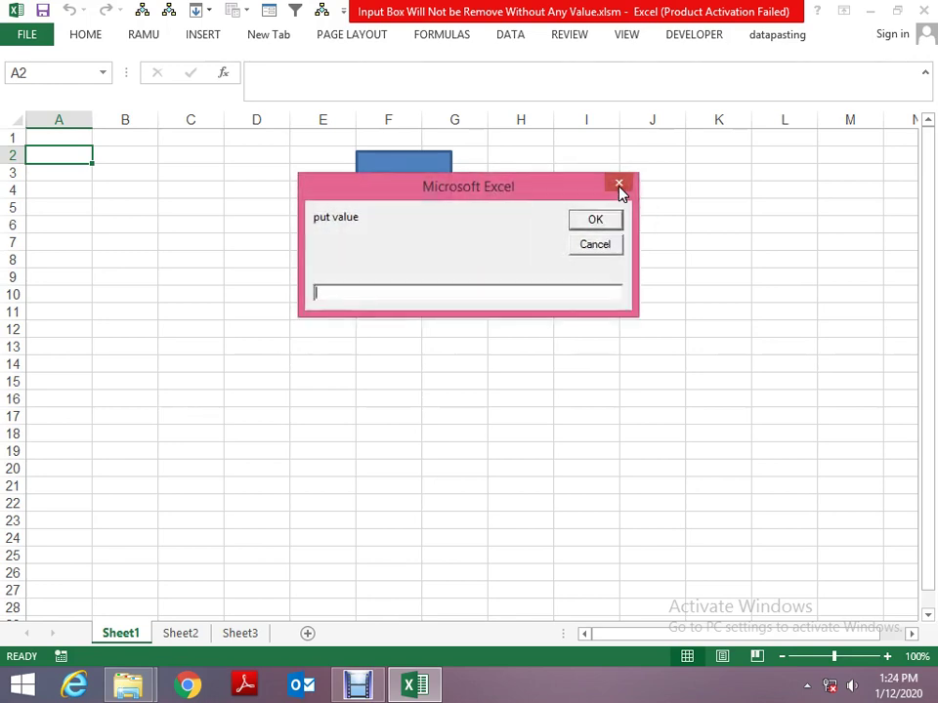
pyautogui.click(619, 185)
pyautogui.click(619, 186)
pyautogui.click(513, 614)
pyautogui.write('ss')
pyautogui.press('Return')
pyautogui.hotkey('alt', 'space')
pyautogui.press('c')
pyautogui.press('Return')
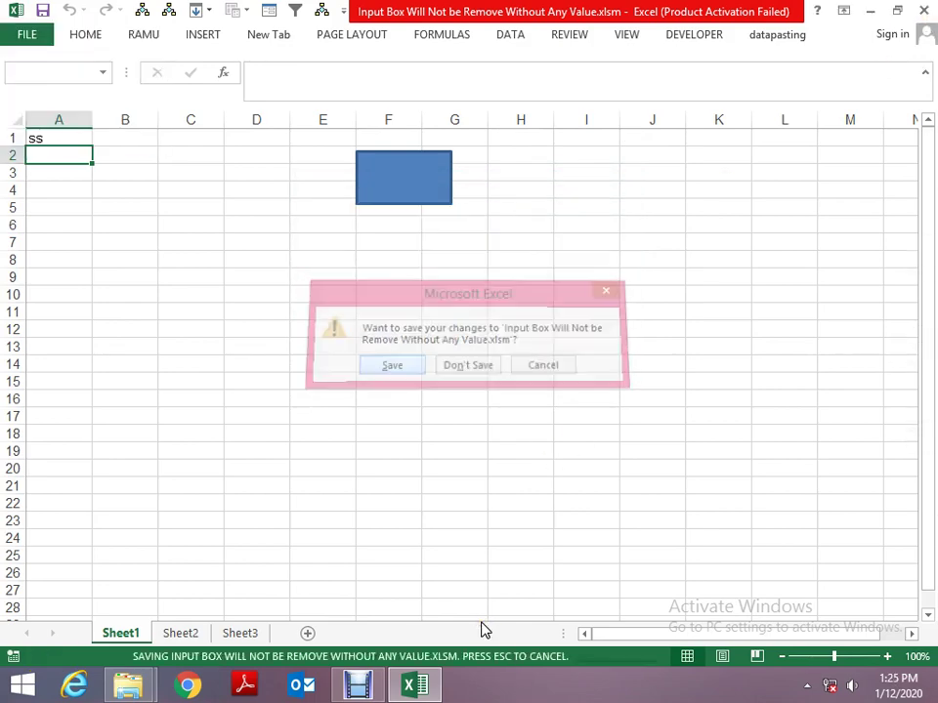
pyautogui.press('Down')
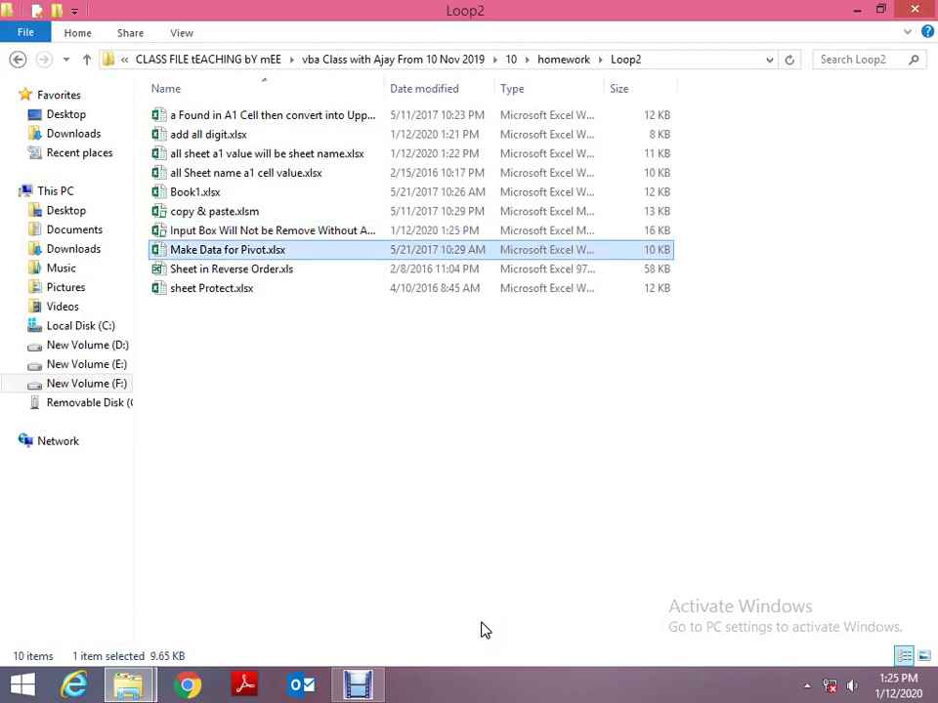
pyautogui.press('Return')
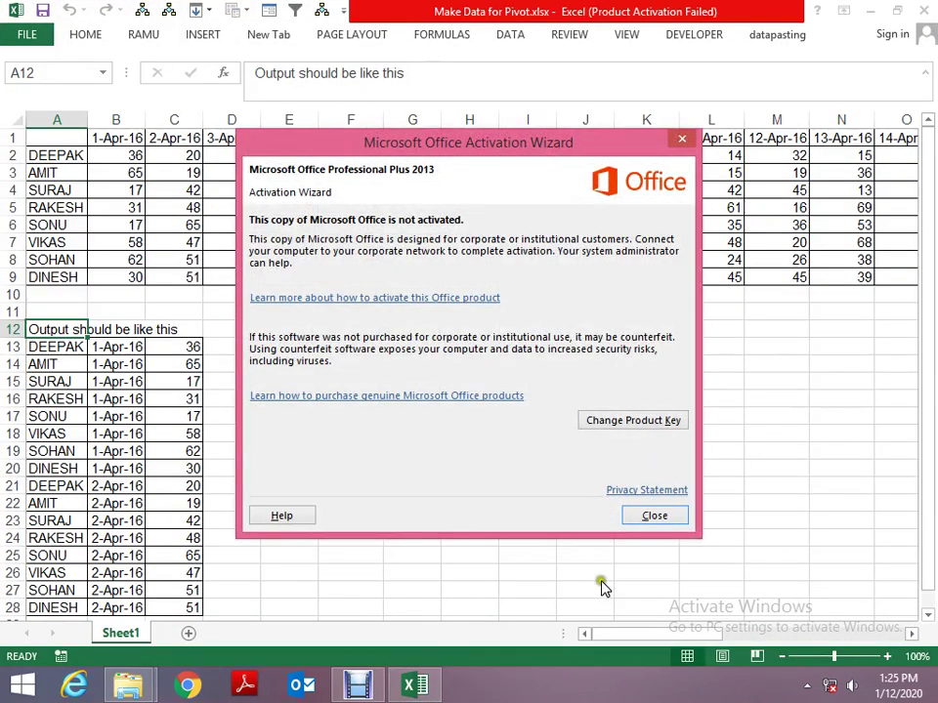
pyautogui.click(636, 520)
pyautogui.hotkey('ctrl', 'Home')
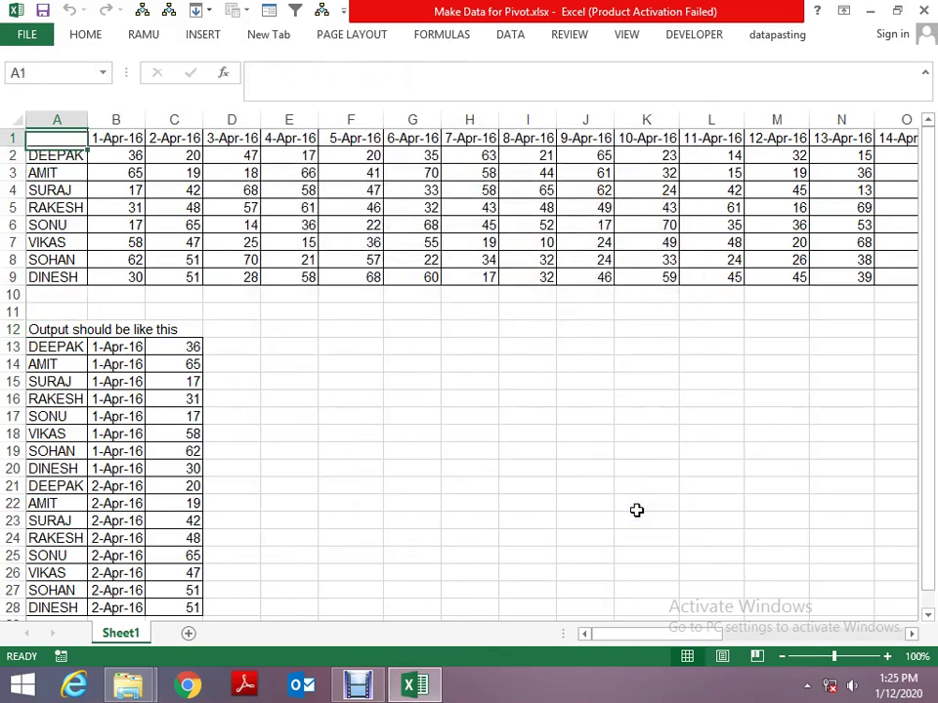
pyautogui.hotkey('shift', 'Right')
pyautogui.hotkey('shift', 'Down')
pyautogui.hotkey('ctrl', 'shift', 'Right')
pyautogui.hotkey('ctrl', 'shift', 'Down')
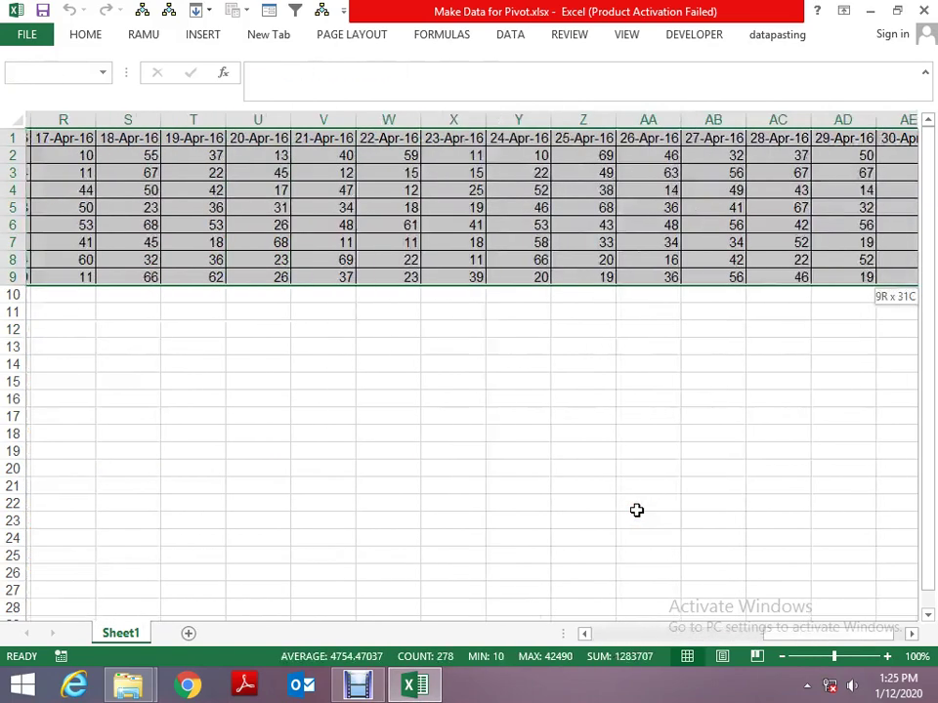
pyautogui.hotkey('ctrl', 'Home')
pyautogui.hotkey('shift', 'Down')
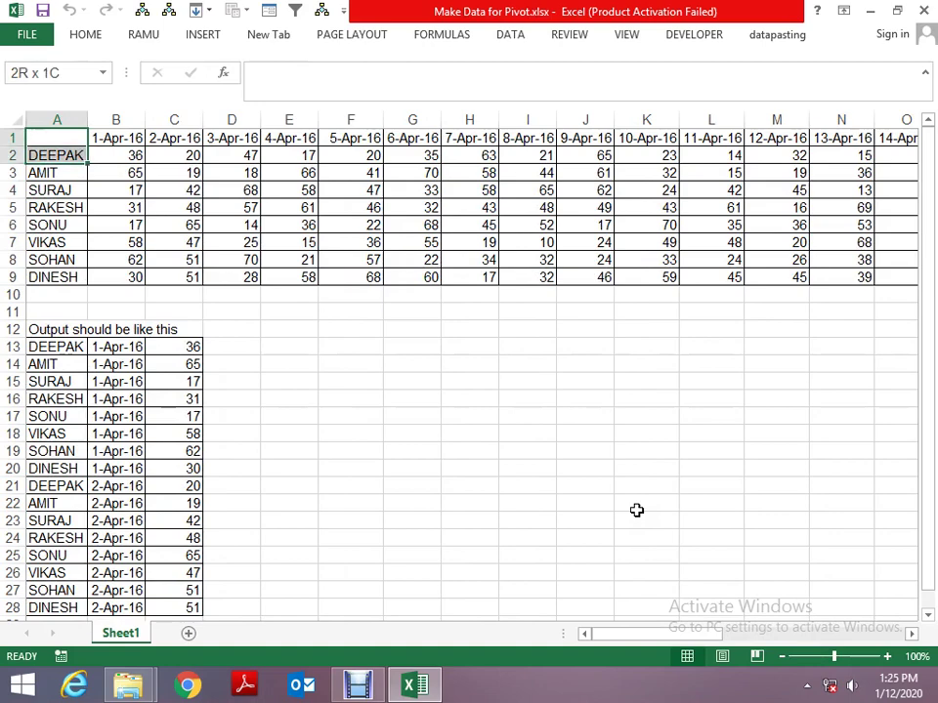
pyautogui.hotkey('shift', 'Right')
pyautogui.hotkey('shift', 'Down')
pyautogui.hotkey('shift', 'Down')
pyautogui.hotkey('shift', 'Down')
pyautogui.hotkey('ctrl', 'shift', 'Right')
pyautogui.hotkey('ctrl', 'Home')
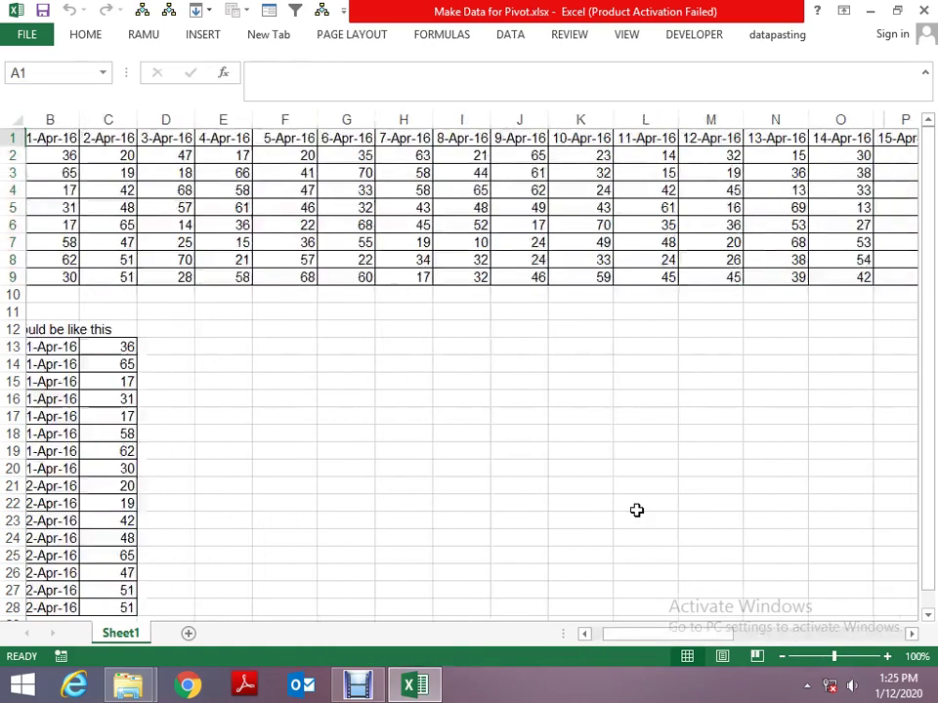
pyautogui.press('Right')
pyautogui.press('Down')
pyautogui.press('Right')
pyautogui.press('Right')
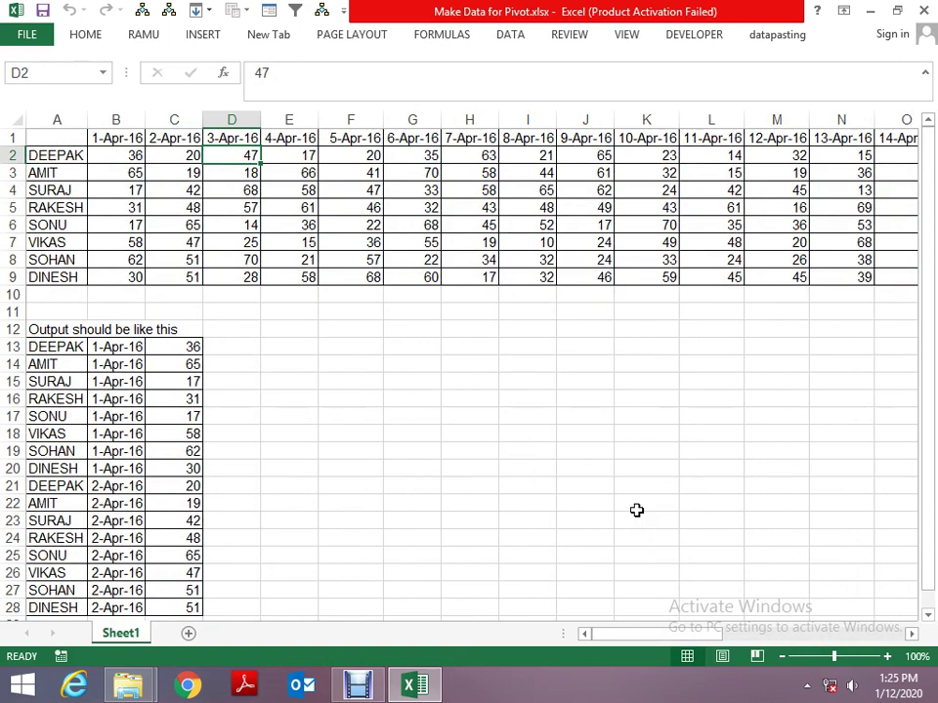
pyautogui.press('Left')
pyautogui.press('Up')
pyautogui.press('Left')
pyautogui.press('Left')
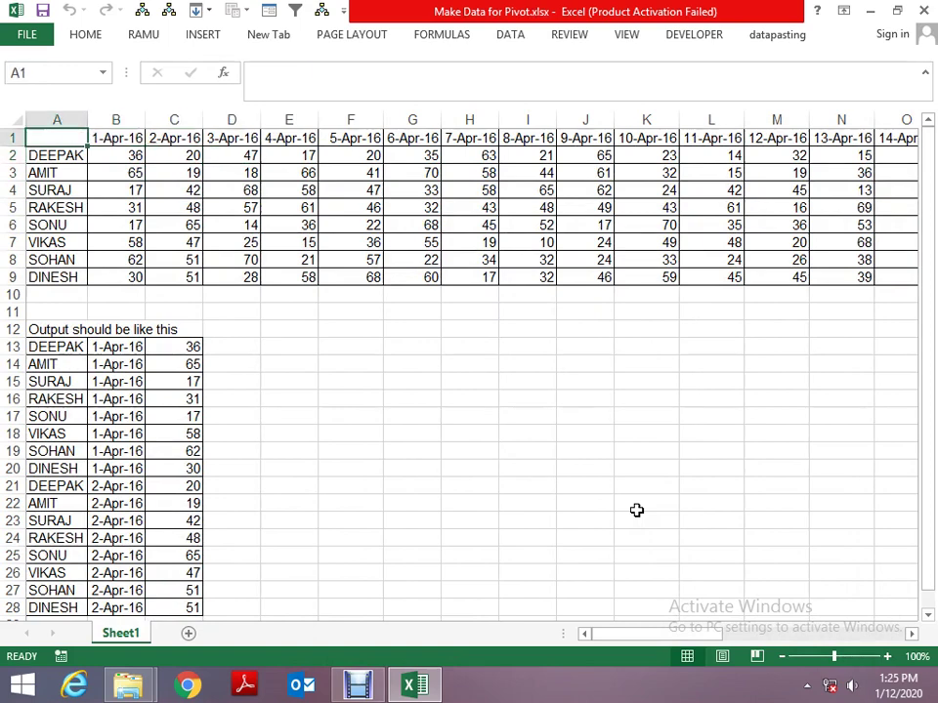
pyautogui.press('Right')
pyautogui.press('Down')
pyautogui.press('Down')
pyautogui.press('Down')
pyautogui.press('Down')
pyautogui.press('Down')
pyautogui.press('Down')
pyautogui.press('Down')
pyautogui.press('Down')
pyautogui.press('Down')
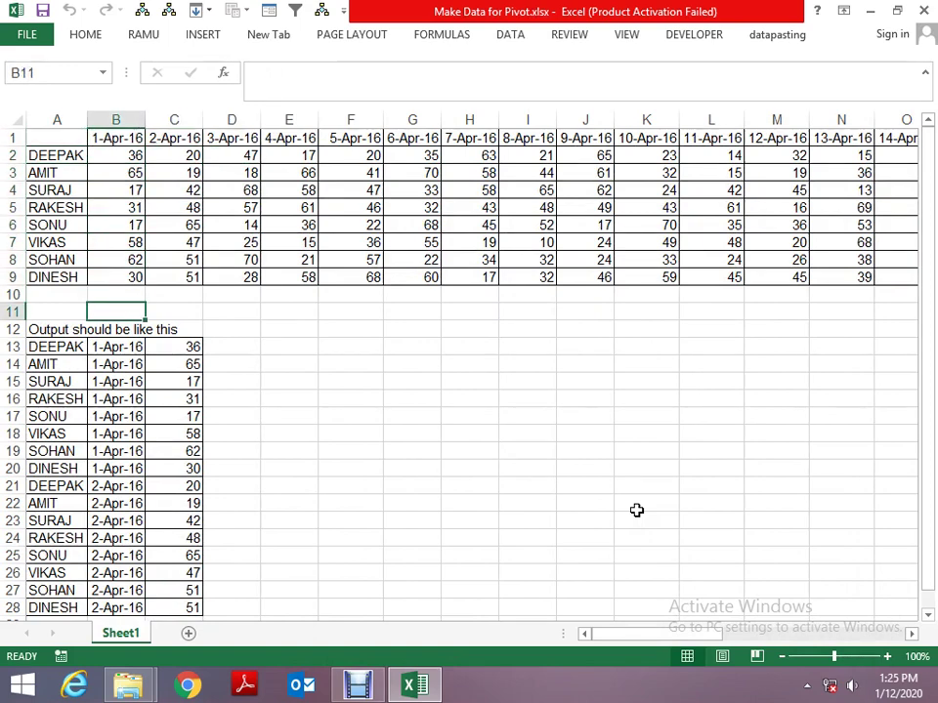
pyautogui.press('Down')
pyautogui.press('Left')
pyautogui.press('Down')
pyautogui.hotkey('ctrl', 'shift', 'Right')
pyautogui.hotkey('ctrl', 'shift', 'Down')
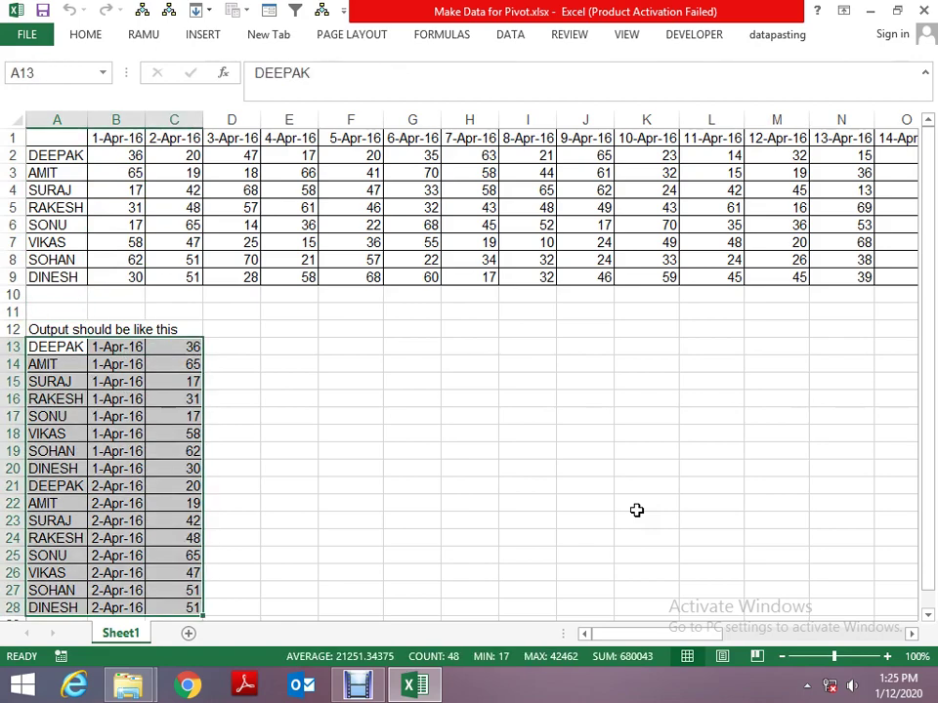
pyautogui.press('Up')
pyautogui.press('Up')
pyautogui.press('Up')
pyautogui.press('Right')
pyautogui.press('Right')
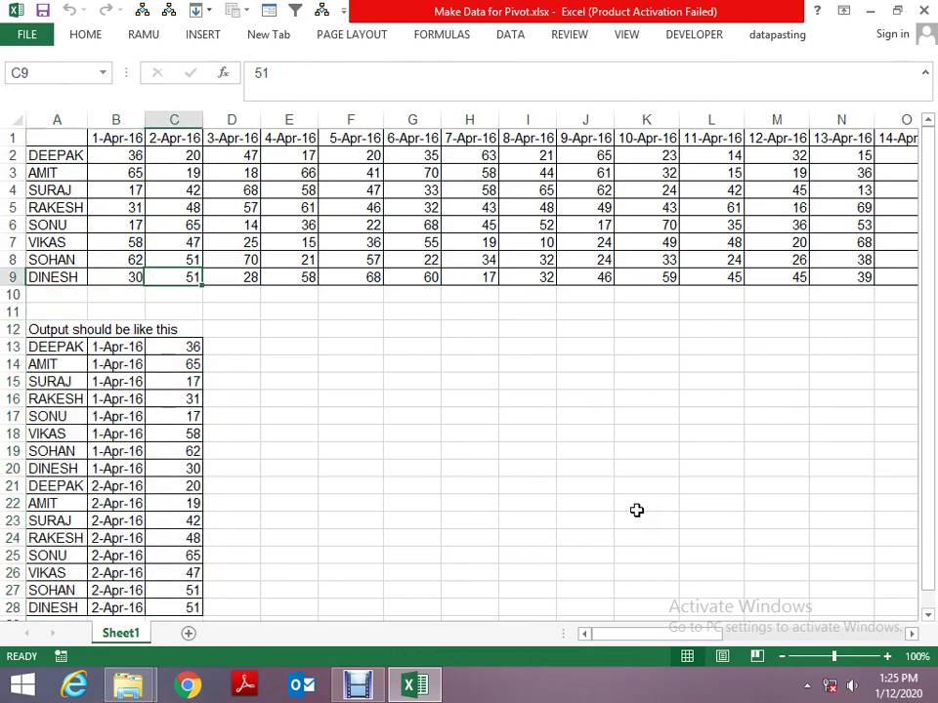
pyautogui.hotkey('ctrl', 'Up')
pyautogui.hotkey('ctrl', 'Right')
pyautogui.hotkey('ctrl', 'Home')
pyautogui.press('Down')
pyautogui.press('Down')
pyautogui.press('Down')
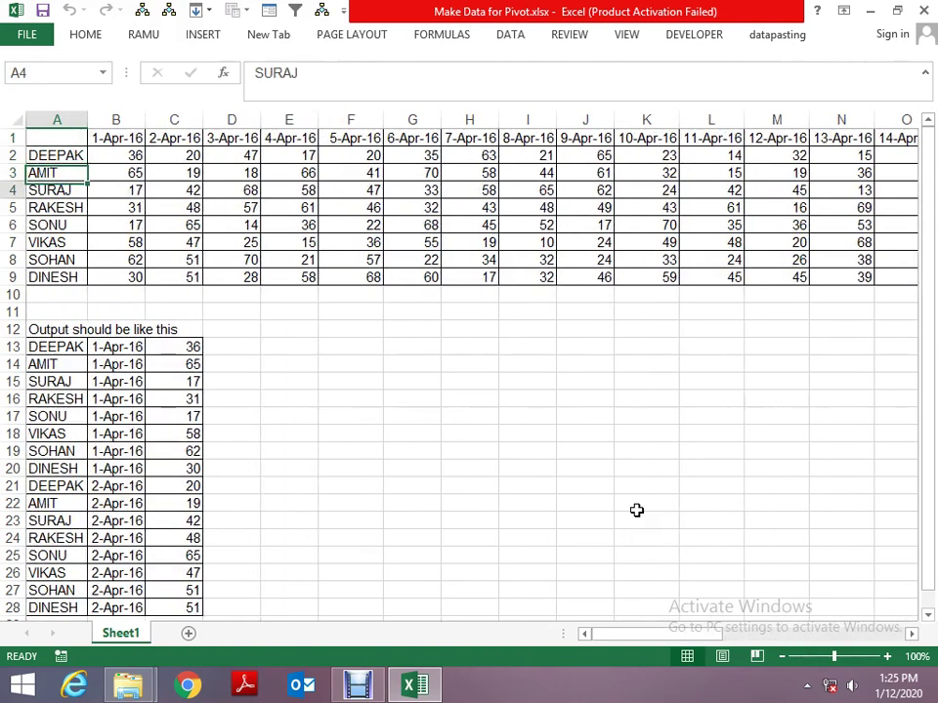
pyautogui.press('Down')
pyautogui.press('Down')
pyautogui.press('Down')
pyautogui.press('Down')
pyautogui.press('Down')
pyautogui.press('Down')
pyautogui.press('Down')
pyautogui.press('Down')
pyautogui.press('Down')
pyautogui.hotkey('ctrl', 'Down')
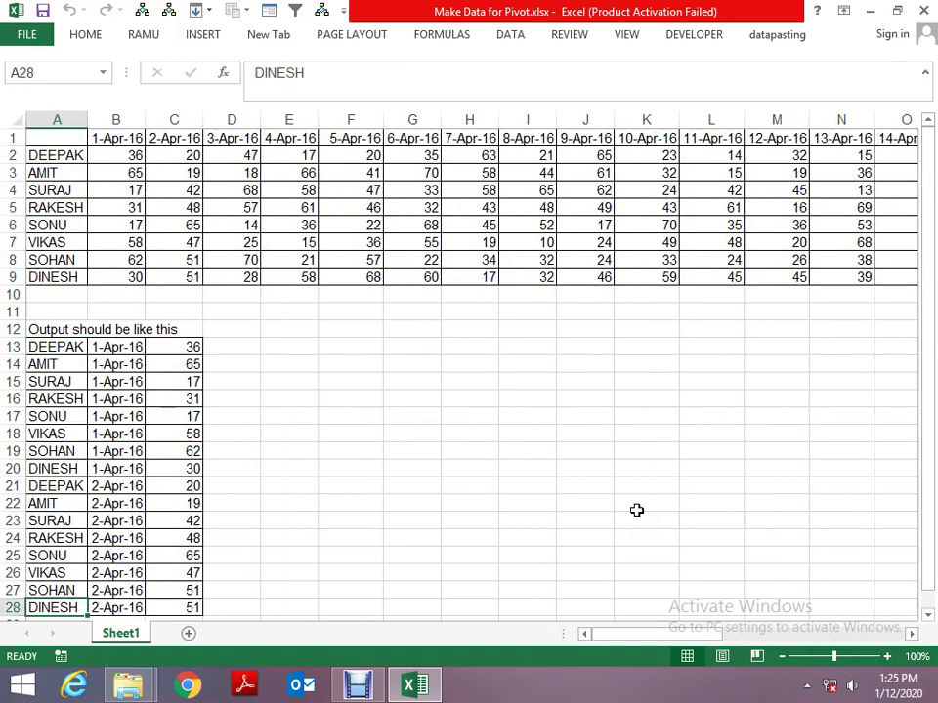
pyautogui.hotkey('ctrl', 'Home')
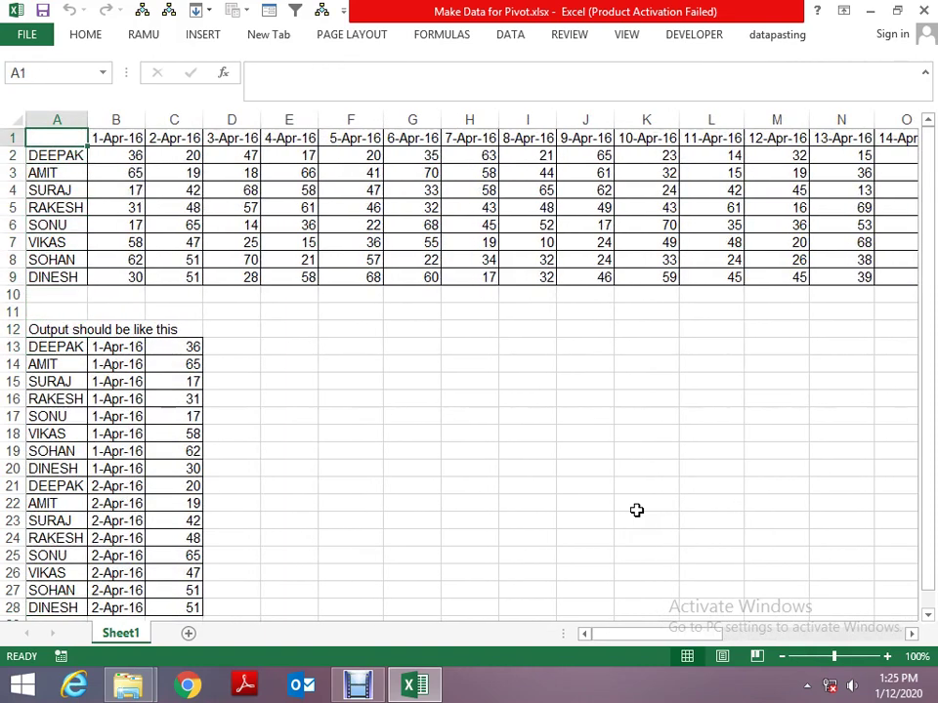
# Copy the eight names in A2:A9 and paste them into E13:E20.
pyautogui.press('Down')
pyautogui.hotkey('ctrl', 'shift', 'Down')
pyautogui.hotkey('ctrl', 'c')
pyautogui.press('Right')
pyautogui.press('Right')
pyautogui.press('Down')
pyautogui.hotkey('ctrl', 'Down')
pyautogui.hotkey('ctrl', 'Down')
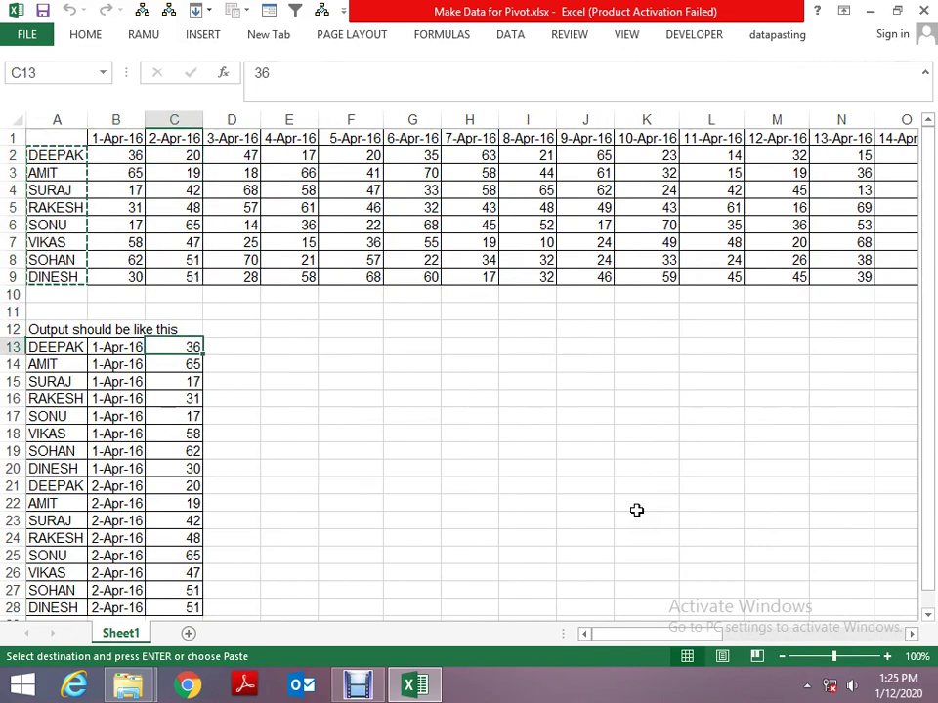
pyautogui.press('Right')
pyautogui.press('Right')
pyautogui.hotkey('ctrl', 'v')
# Copy the 1-Apr-16 header date and fill it into F13:F20.
pyautogui.hotkey('ctrl', 'Up')
pyautogui.hotkey('ctrl', 'Left')
pyautogui.press('Up')
pyautogui.press('Up')
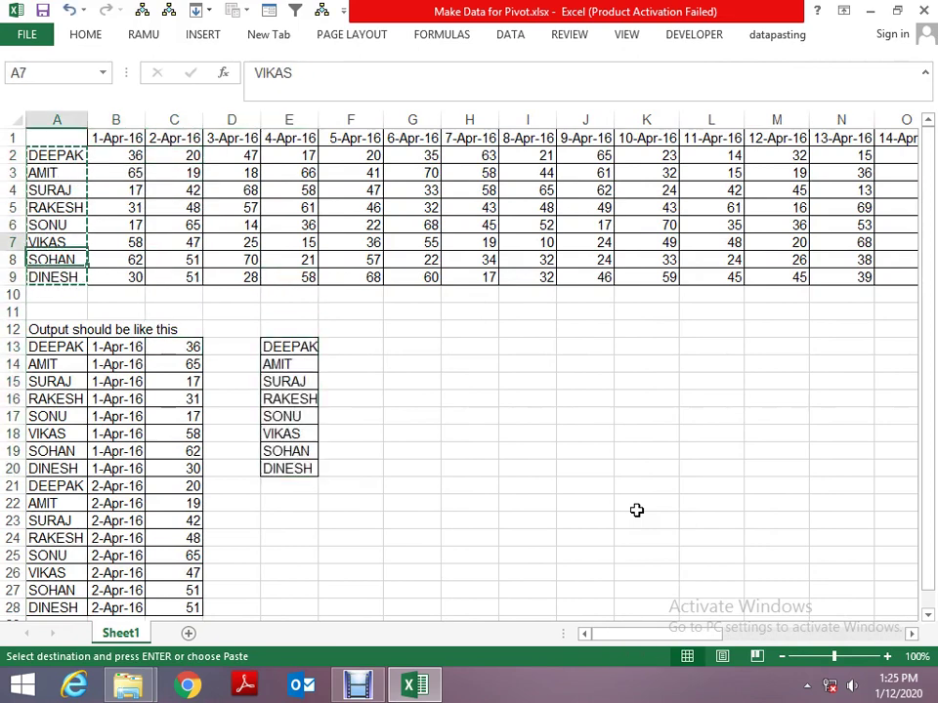
pyautogui.press('Up')
pyautogui.press('Up')
pyautogui.press('Up')
pyautogui.press('Up')
pyautogui.press('Right')
pyautogui.press('Up')
pyautogui.hotkey('ctrl', 'c')
pyautogui.press('Down')
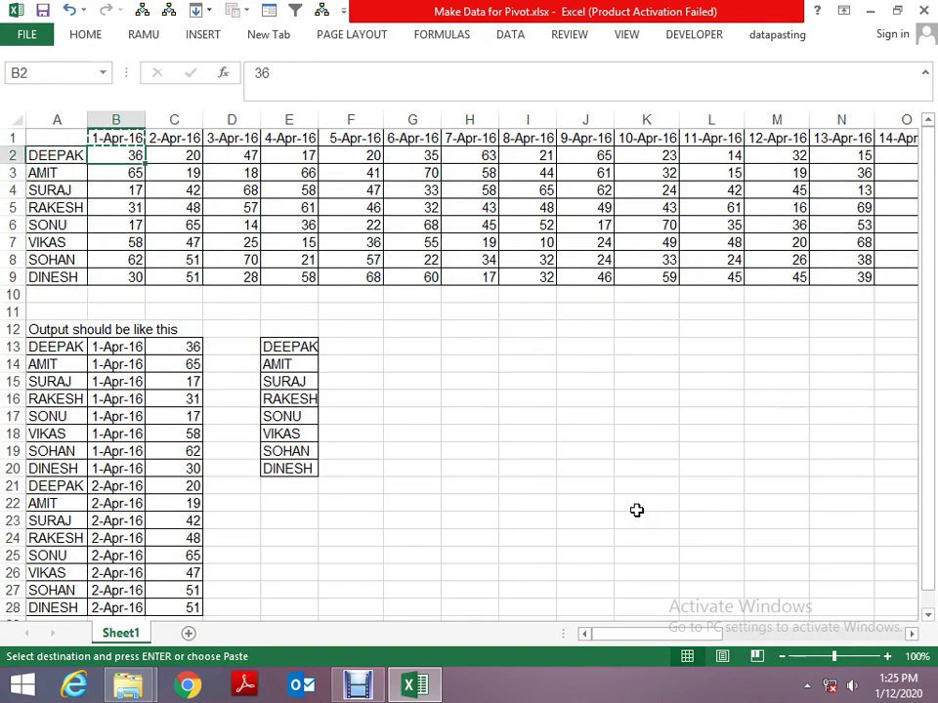
pyautogui.hotkey('ctrl', 'Down')
pyautogui.hotkey('ctrl', 'Down')
pyautogui.press('Down')
pyautogui.press('Right')
pyautogui.press('Right')
pyautogui.press('Right')
pyautogui.press('Up')
pyautogui.hotkey('ctrl', 'v')
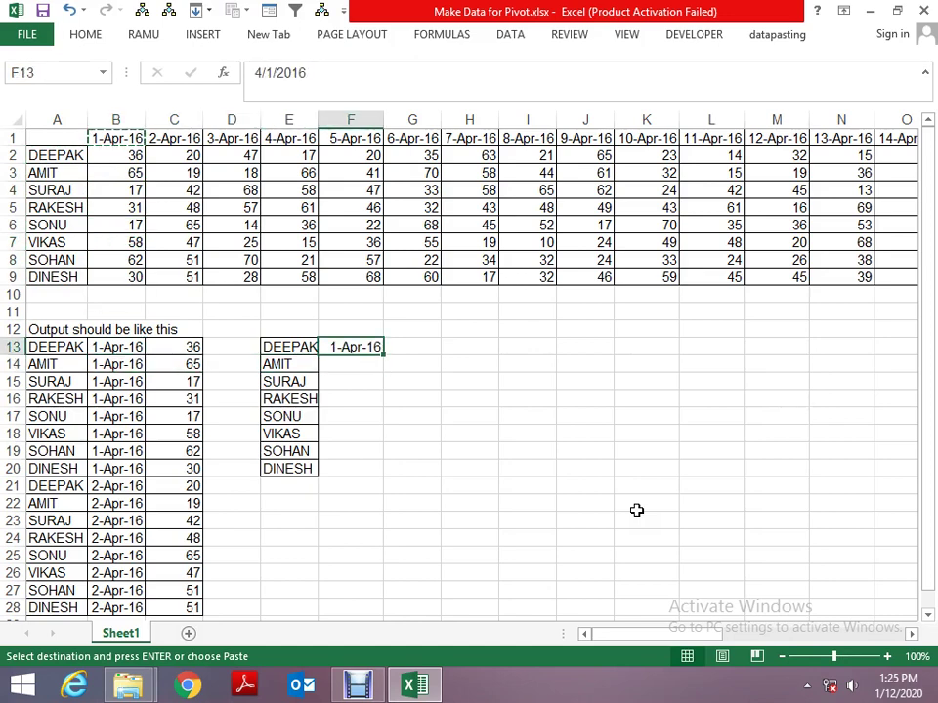
pyautogui.press('Left')
pyautogui.hotkey('ctrl', 'Down')
pyautogui.press('Right')
pyautogui.hotkey('ctrl', 'shift', 'Up')
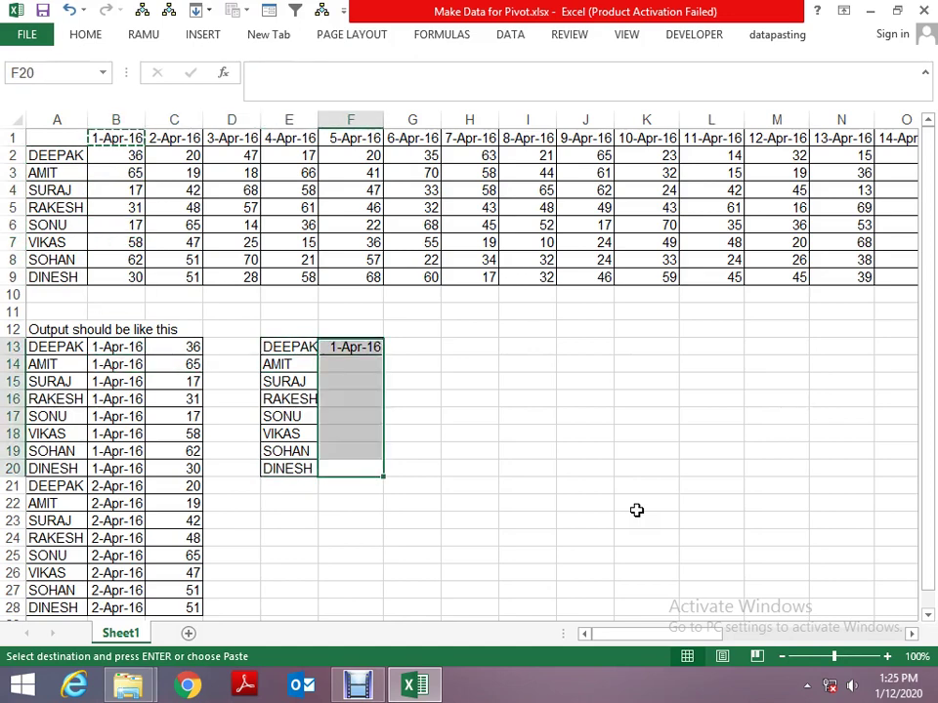
pyautogui.press('Return')
# Copy the eight 1-Apr values from B2:B9 into G13:G20.
pyautogui.hotkey('ctrl', 'Up')
pyautogui.press('Left')
pyautogui.press('Left')
pyautogui.press('Left')
pyautogui.press('Left')
pyautogui.hotkey('ctrl', 'Up')
pyautogui.hotkey('ctrl', 'Up')
pyautogui.press('Down')
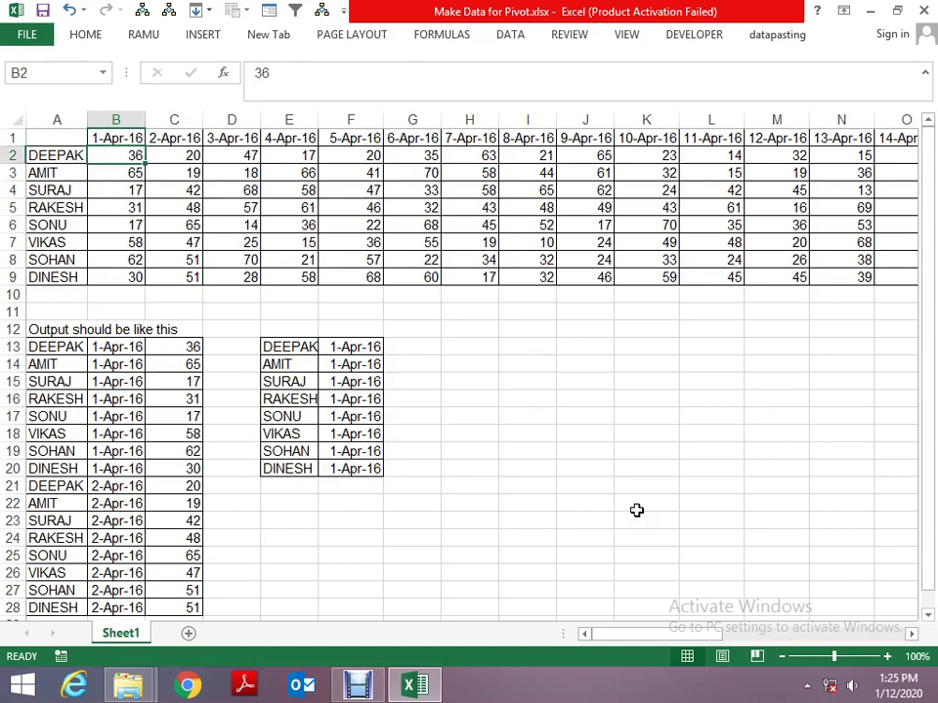
pyautogui.hotkey('ctrl', 'shift', 'Down')
pyautogui.hotkey('ctrl', 'c')
pyautogui.press('Right')
pyautogui.press('Right')
pyautogui.press('Right')
pyautogui.press('Right')
pyautogui.press('Down')
pyautogui.press('Down')
pyautogui.press('Down')
pyautogui.press('Down')
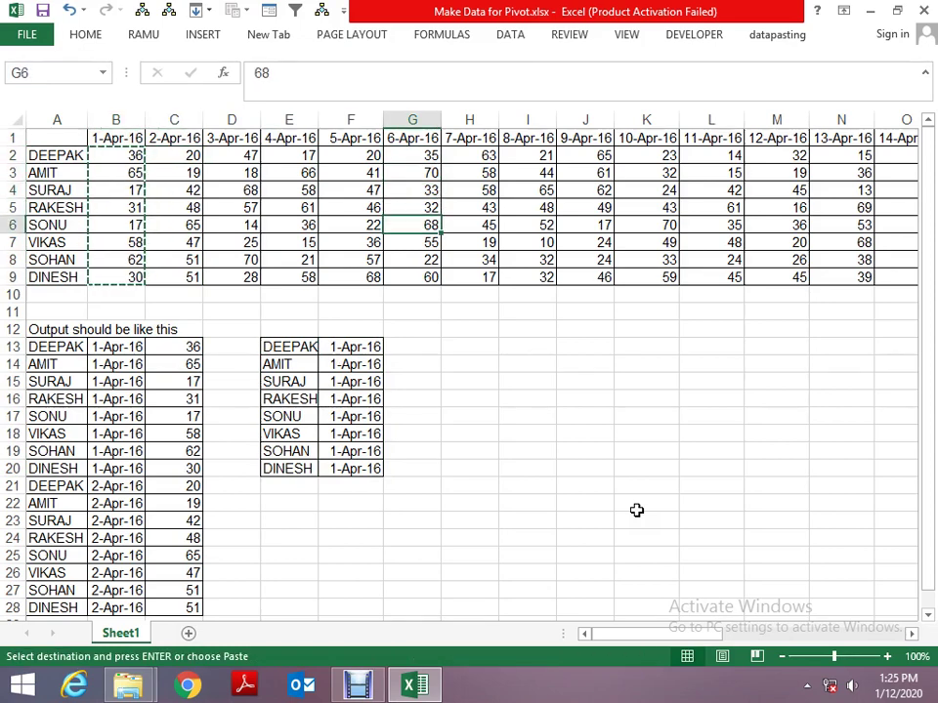
pyautogui.press('Down')
pyautogui.press('Down')
pyautogui.press('Down')
pyautogui.press('Down')
pyautogui.press('Down')
pyautogui.press('Down')
pyautogui.press('Down')
pyautogui.hotkey('ctrl', 'v')
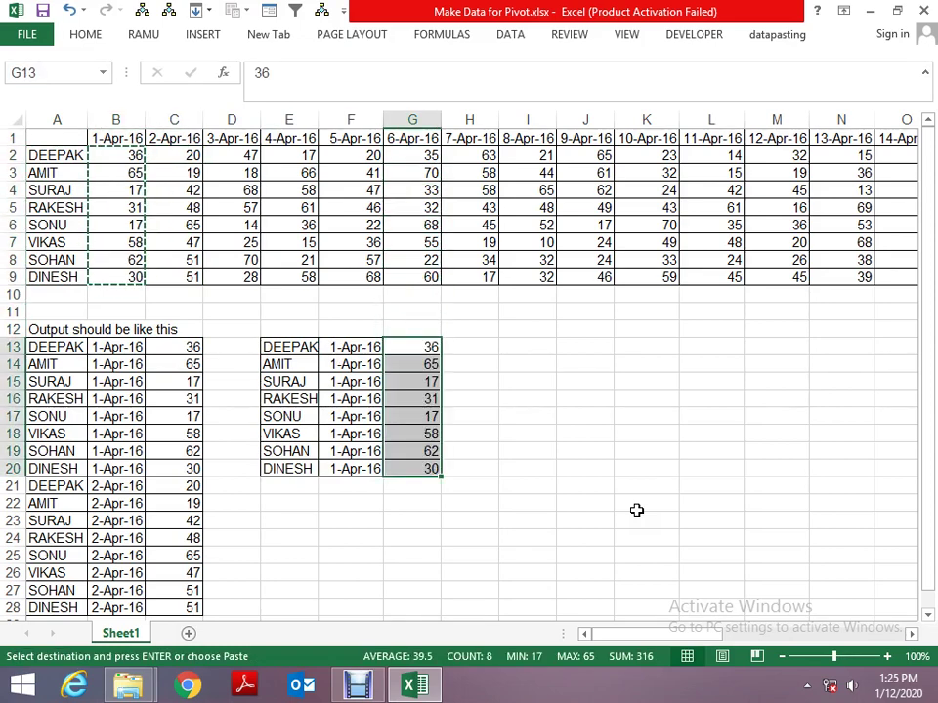
pyautogui.press('Escape')
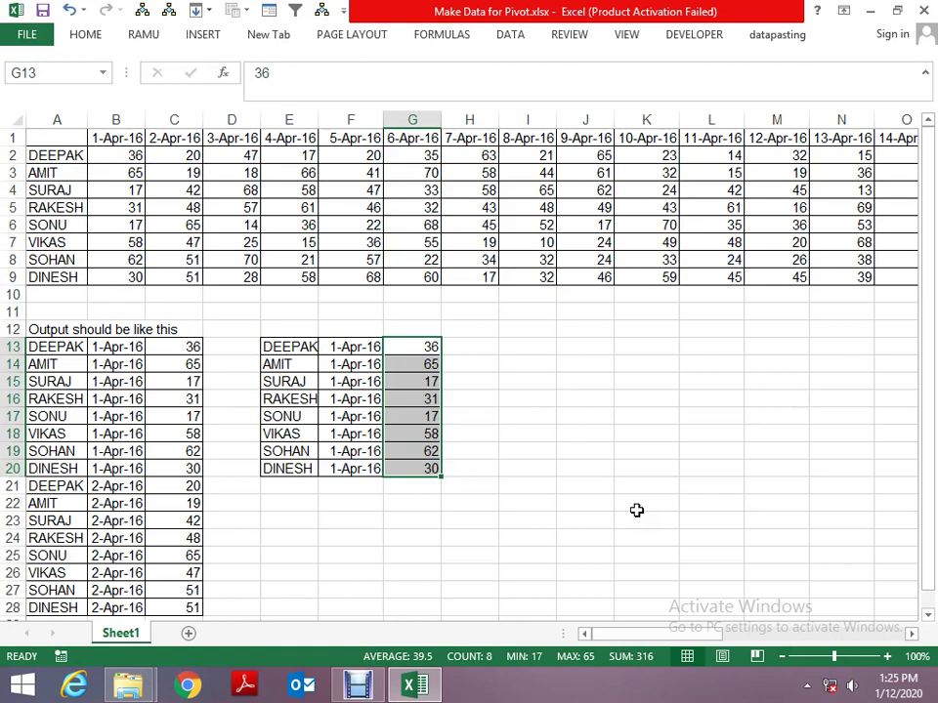
pyautogui.hotkey('alt', 'space')
pyautogui.press('Up')
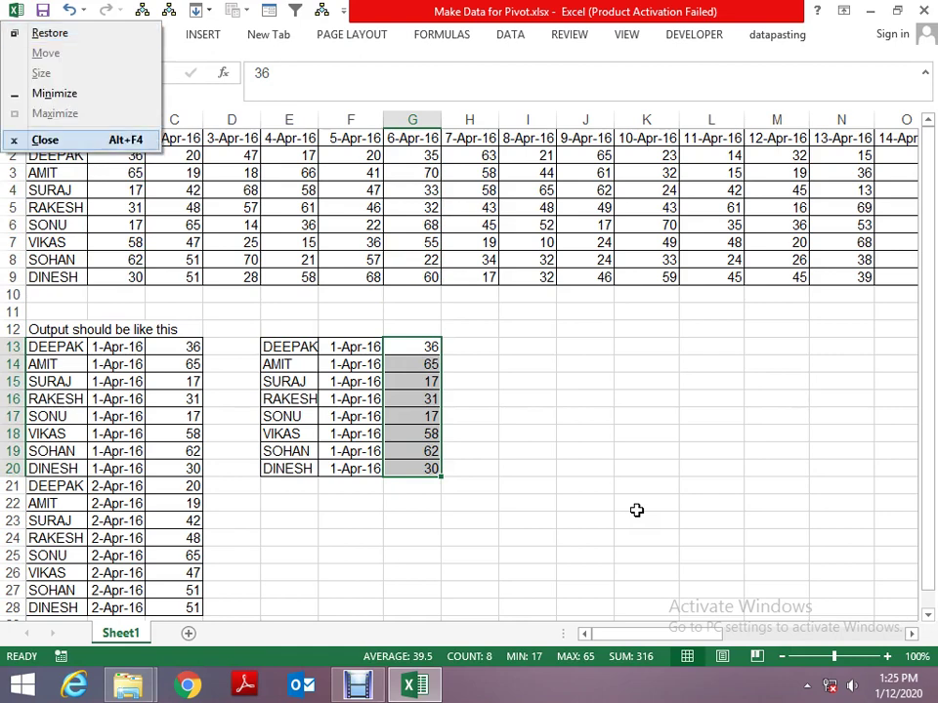
# Close the pivot workbook without saving and open Sheet in Reverse Order.xls.
pyautogui.press('Return')
pyautogui.press('n')
pyautogui.press('Down')
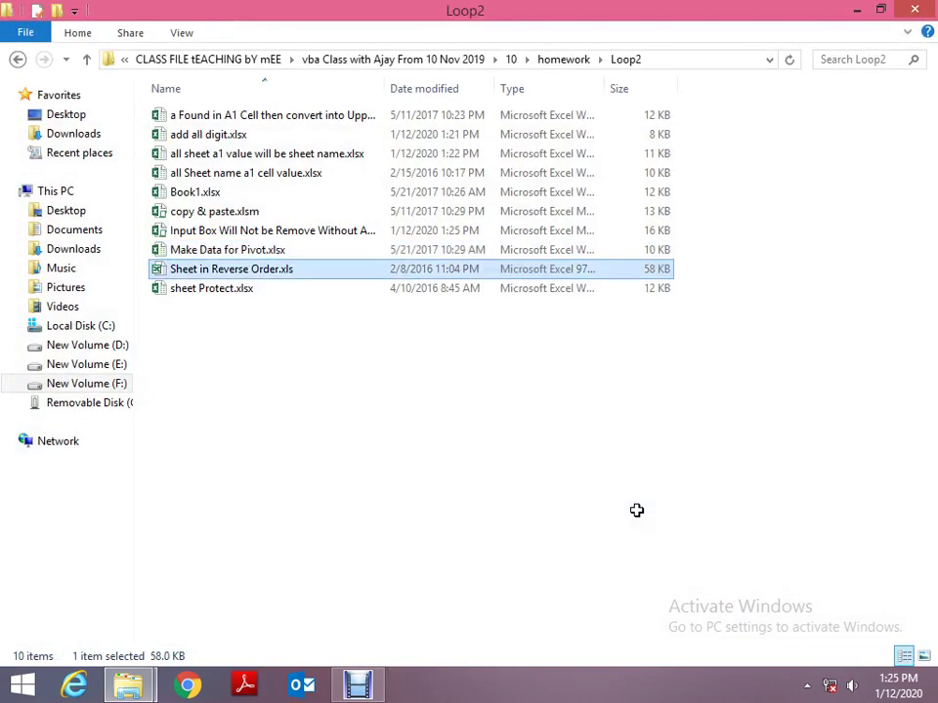
pyautogui.press('Return')
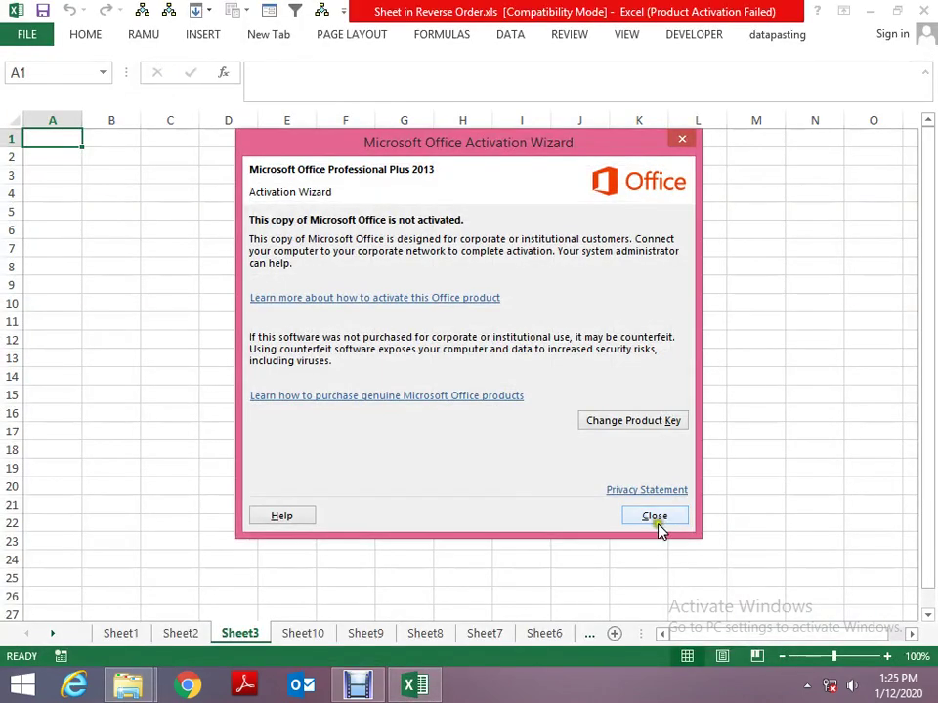
pyautogui.click(654, 513)
# Rename Sheet1 to 1 and Sheet2 to 8.
pyautogui.hotkey('ctrl', 'pageup')
pyautogui.hotkey('ctrl', 'pageup')
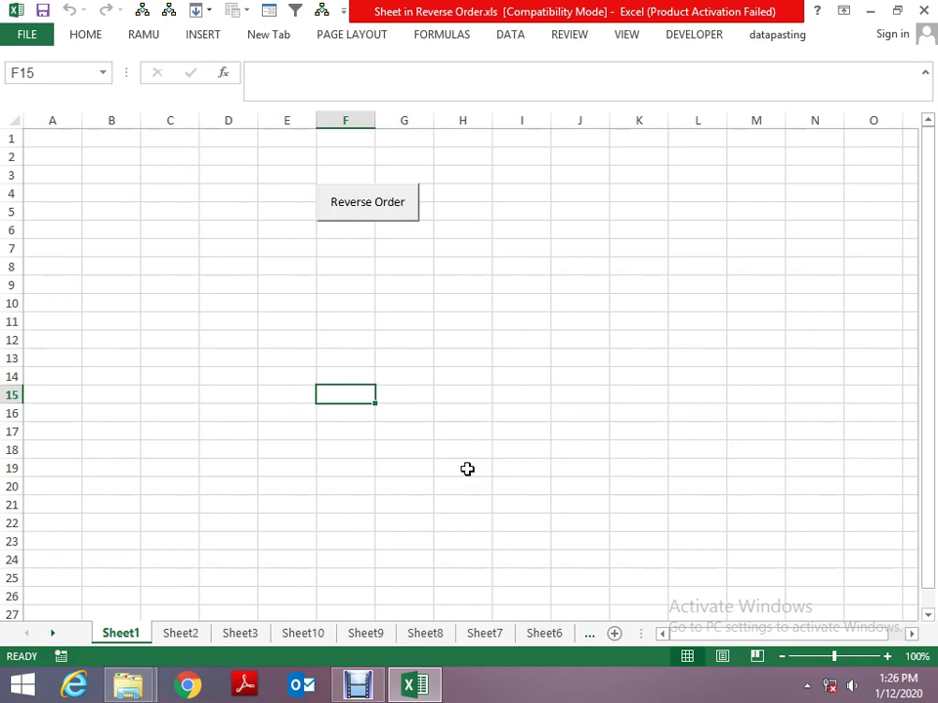
pyautogui.rightClick(131, 649)
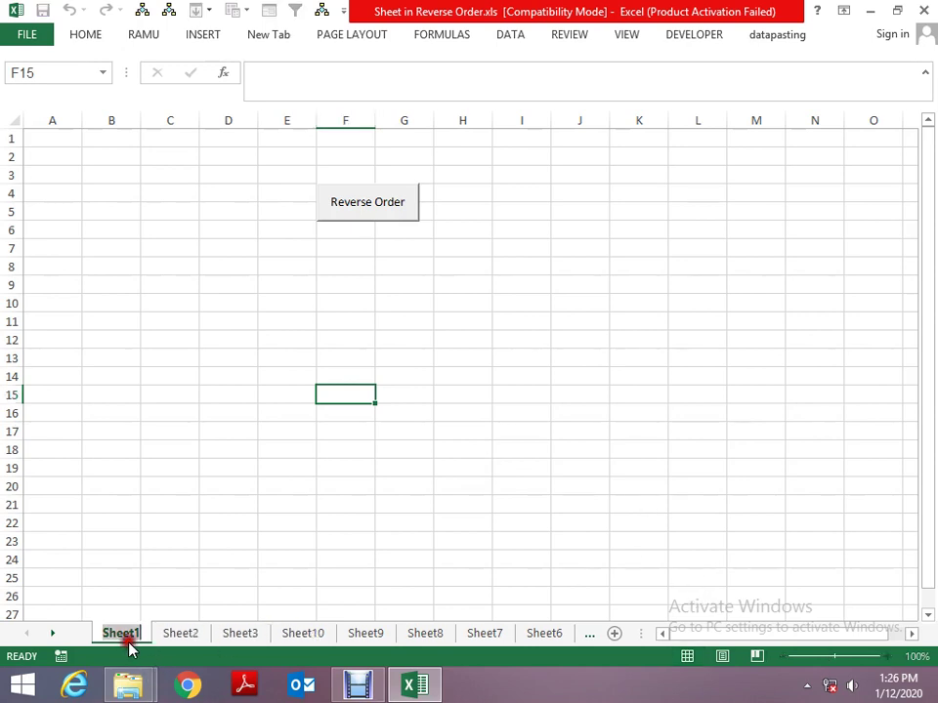
pyautogui.write('1')
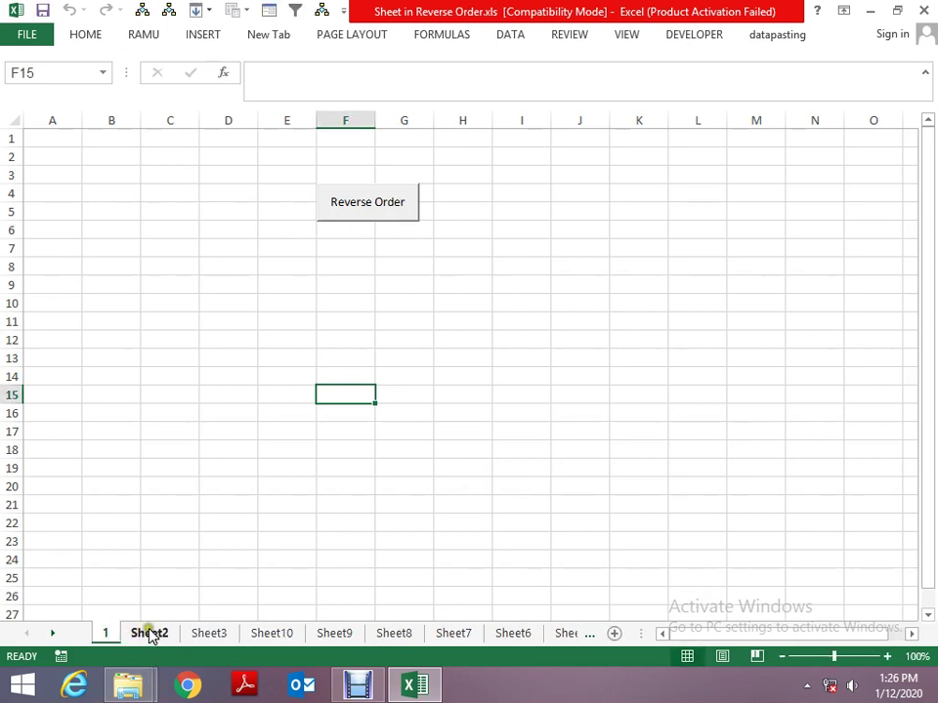
pyautogui.click(148, 633)
pyautogui.write('8')
pyautogui.click(149, 632)
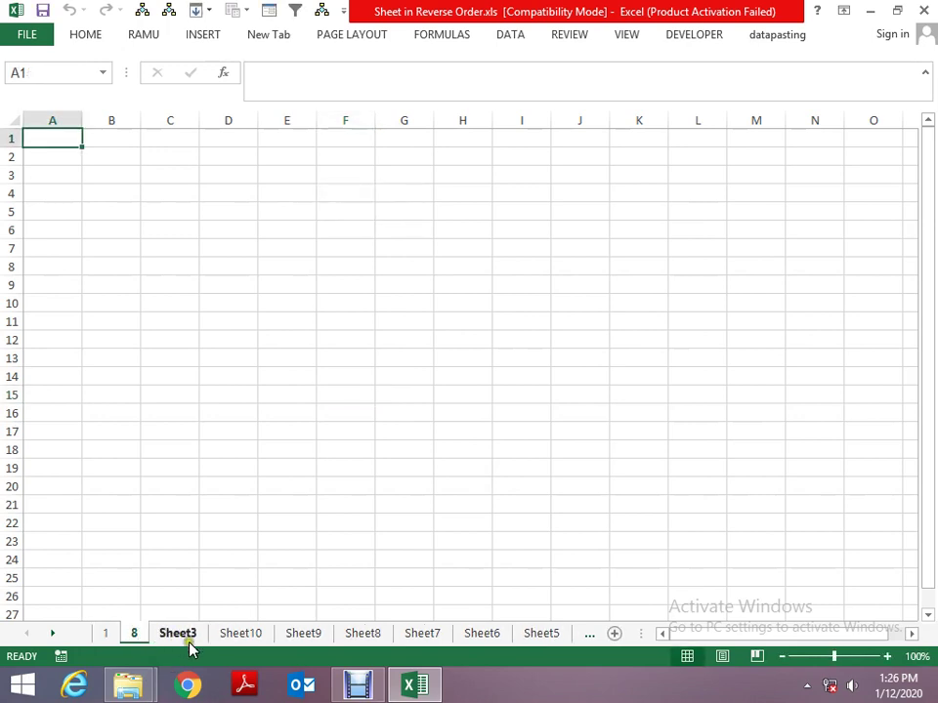
# Rename Sheet3, Sheet10 and Sheet9 to 123, 38 and 16.
pyautogui.doubleClick(191, 635)
pyautogui.write('123')
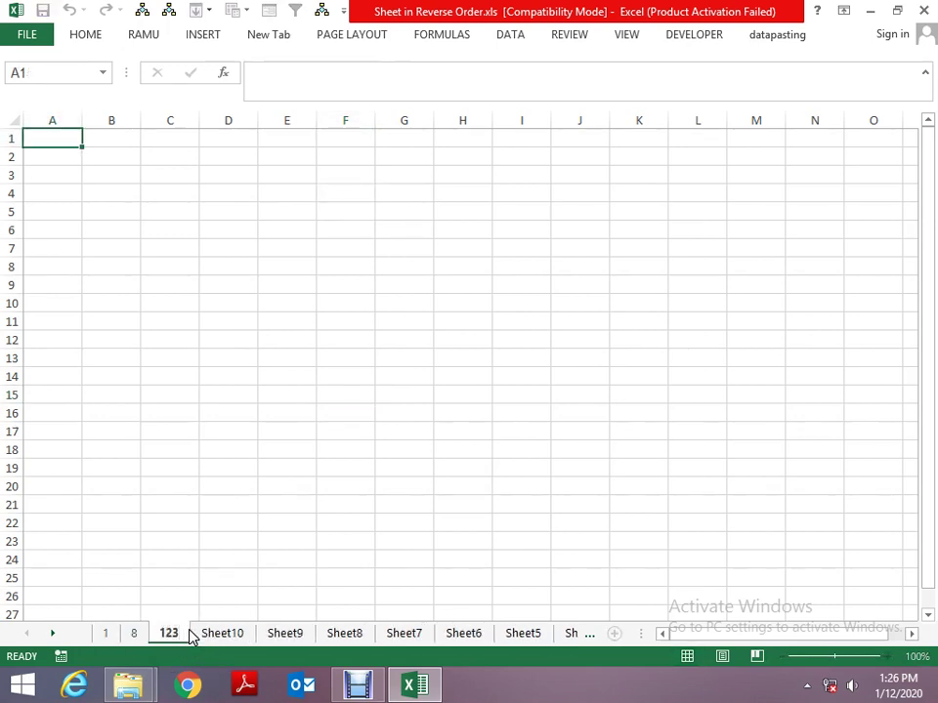
pyautogui.click(223, 634)
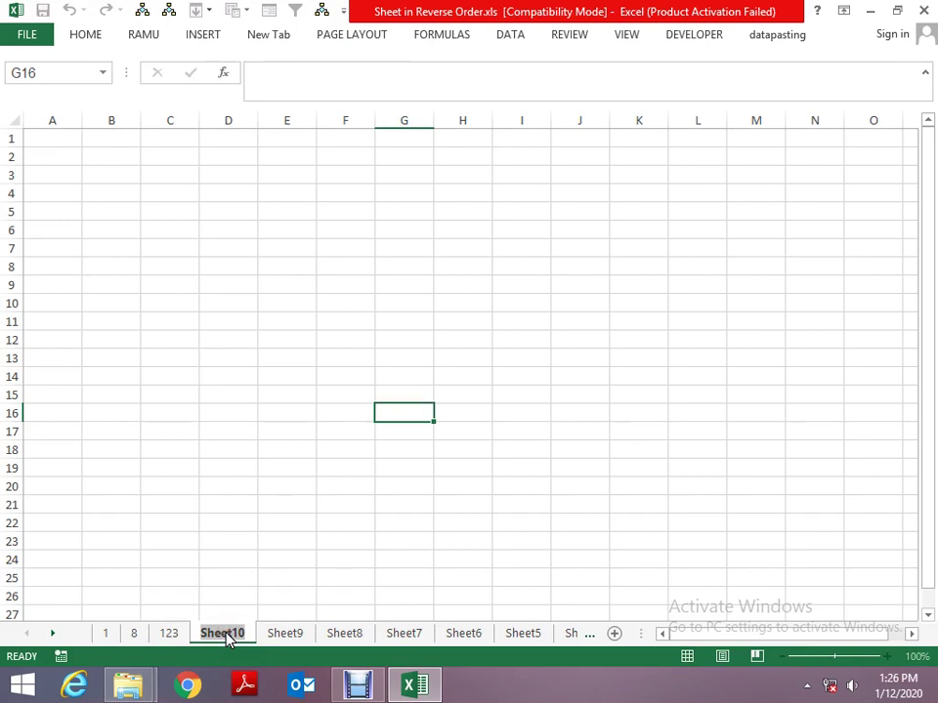
pyautogui.write('38')
pyautogui.doubleClick(253, 635)
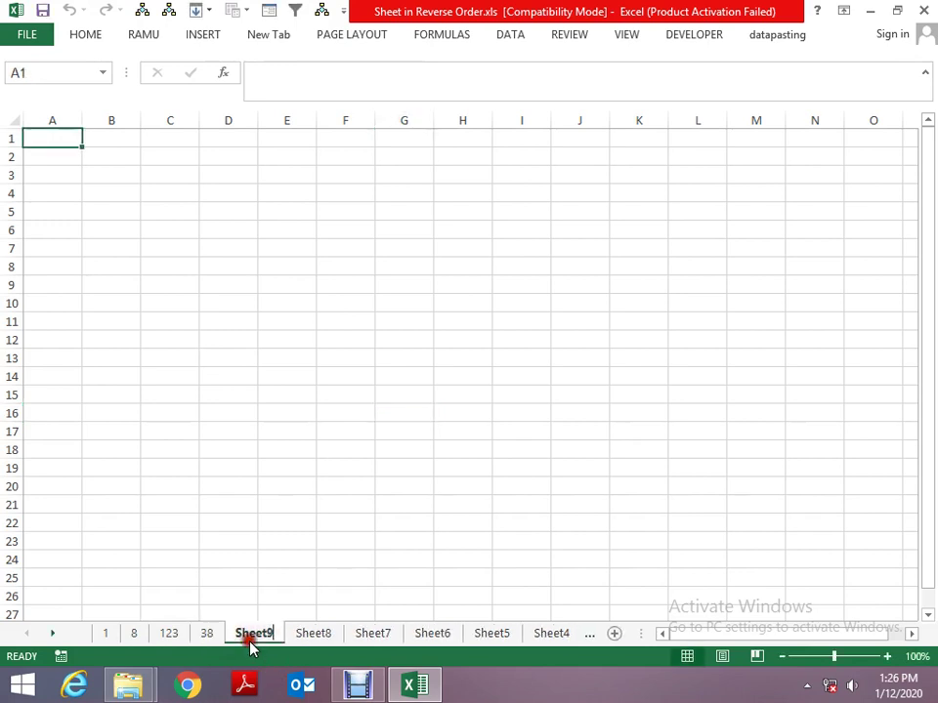
pyautogui.write('16')
pyautogui.click(289, 633)
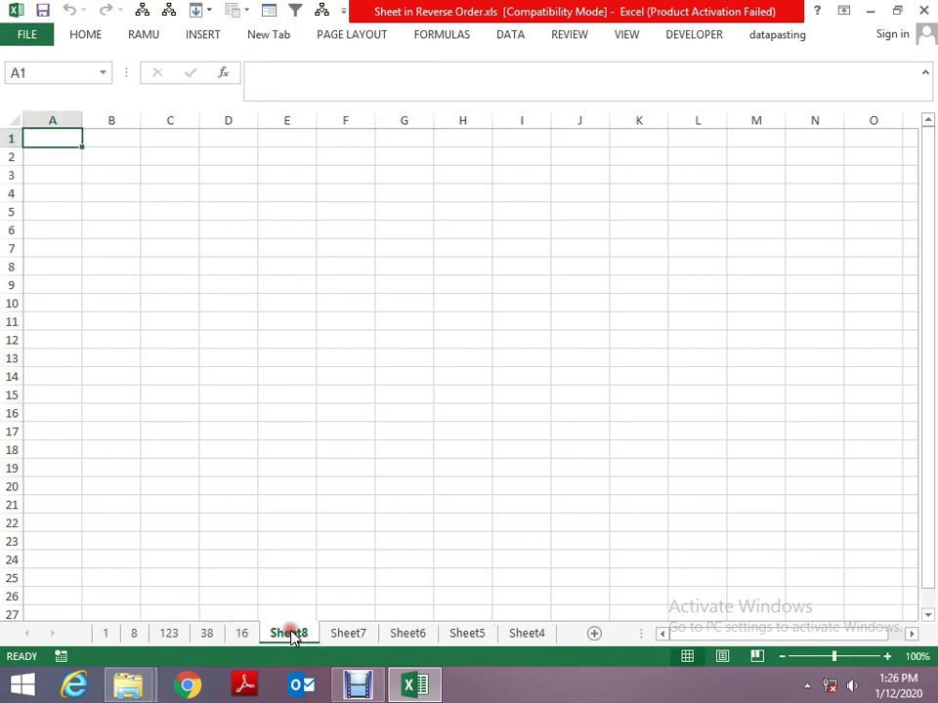
# Rename Sheet8 to 88 after the duplicate name 8 is rejected.
pyautogui.doubleClick(291, 634)
pyautogui.press('Escape')
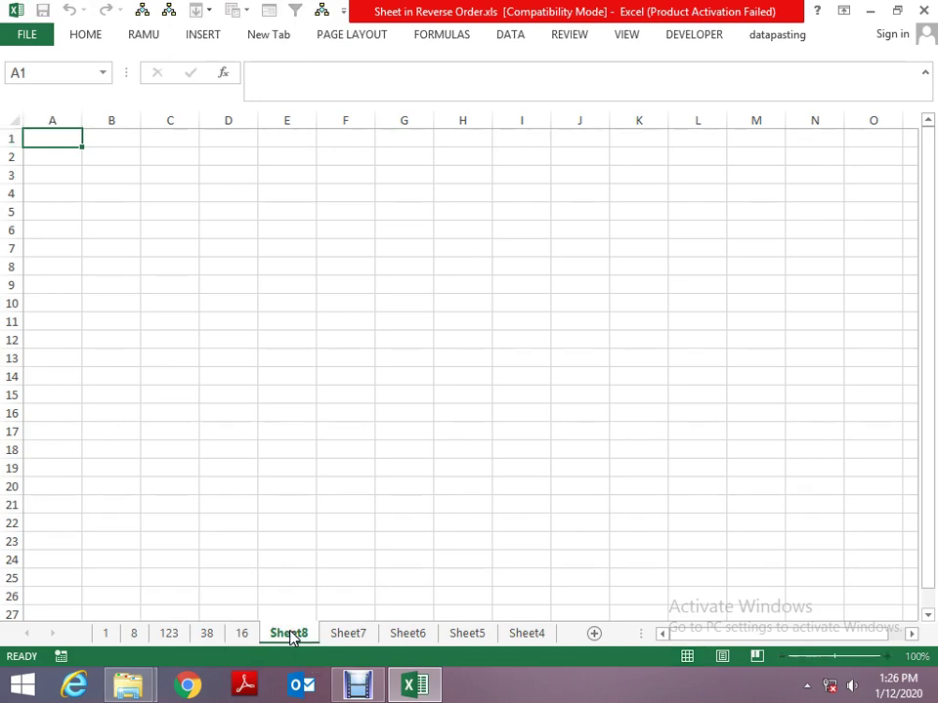
pyautogui.doubleClick(290, 635)
pyautogui.write('8')
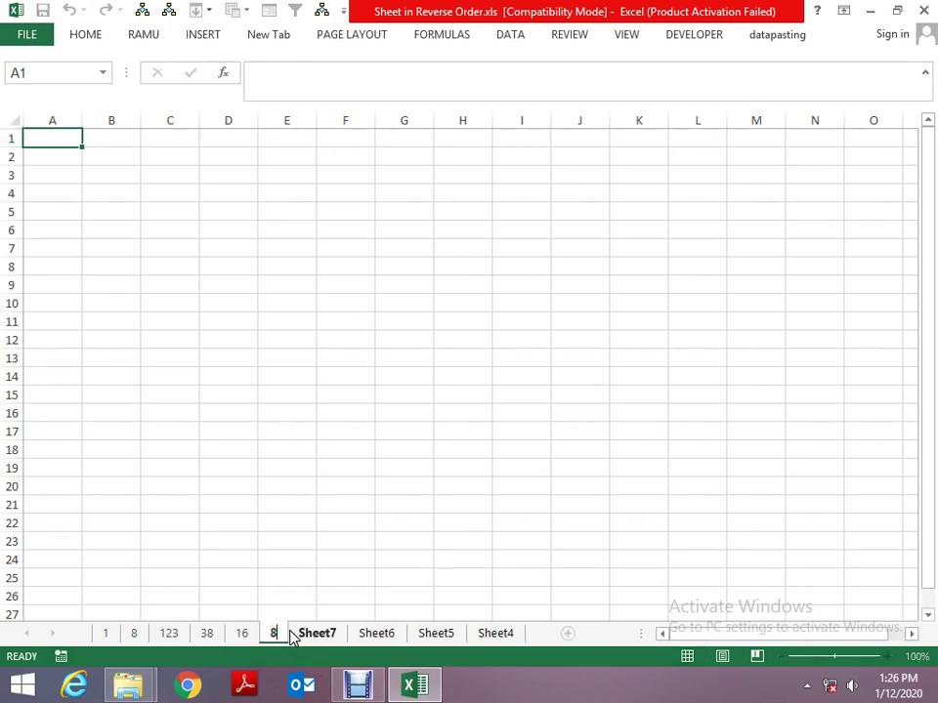
pyautogui.press('Return')
pyautogui.press('Return')
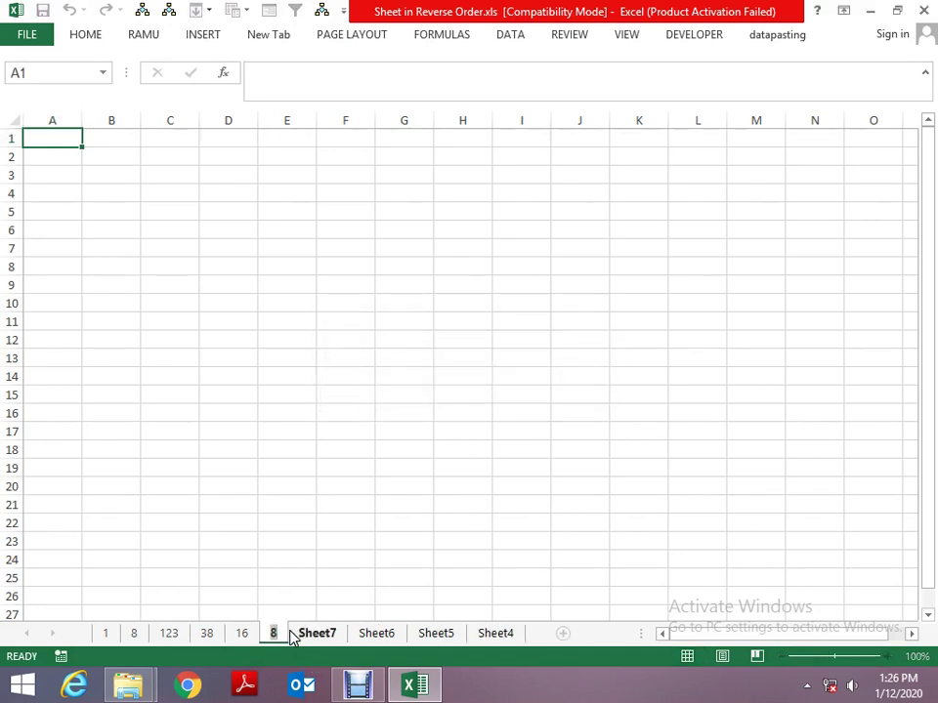
pyautogui.write('8')
pyautogui.click(324, 635)
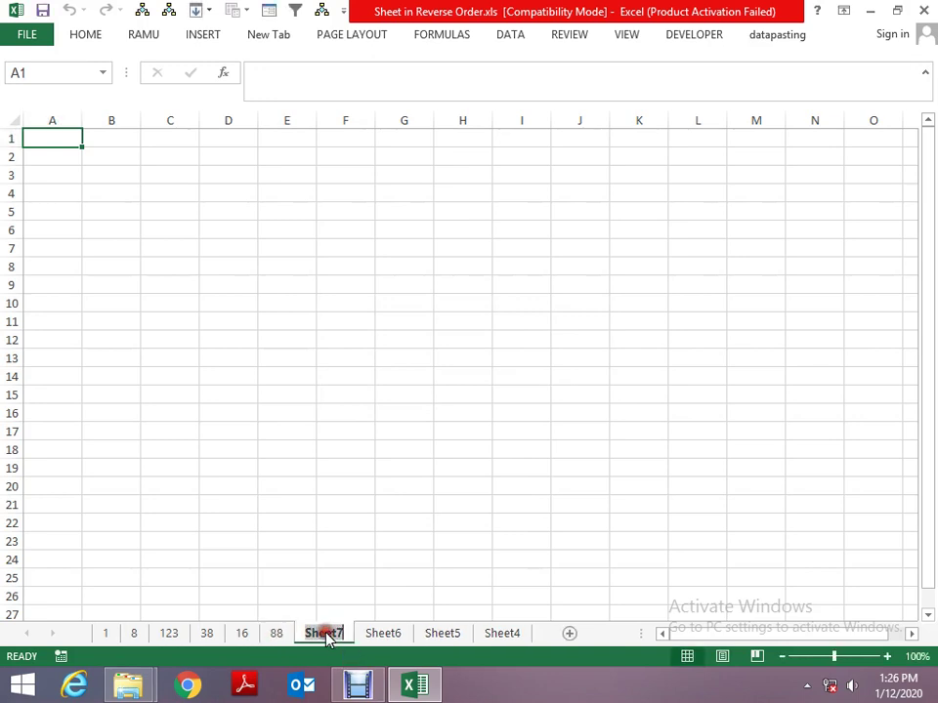
# Rename Sheet7, Sheet6 and Sheet5 to 55, dd and aaaa.
pyautogui.write('55')
pyautogui.press('Return')
pyautogui.doubleClick(350, 635)
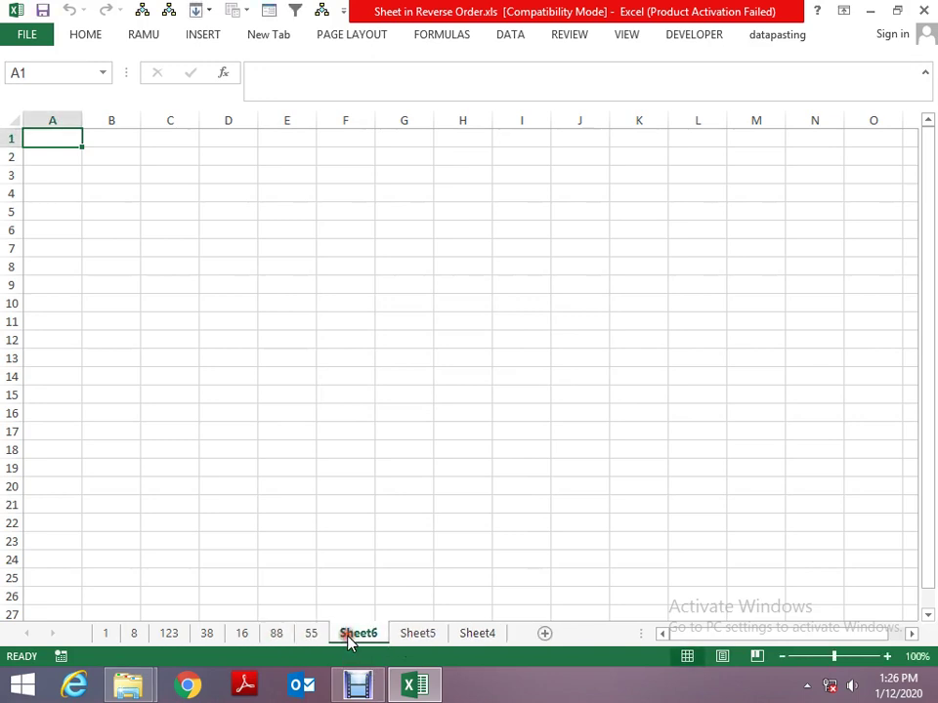
pyautogui.write('dd')
pyautogui.doubleClick(391, 635)
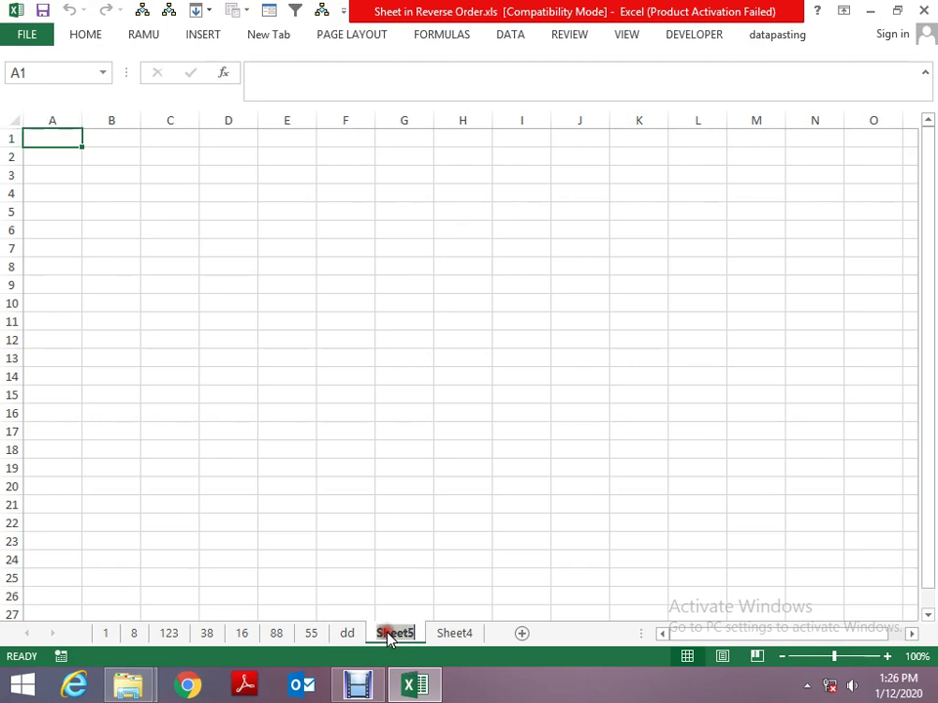
pyautogui.write('aaaa')
pyautogui.press('Return')
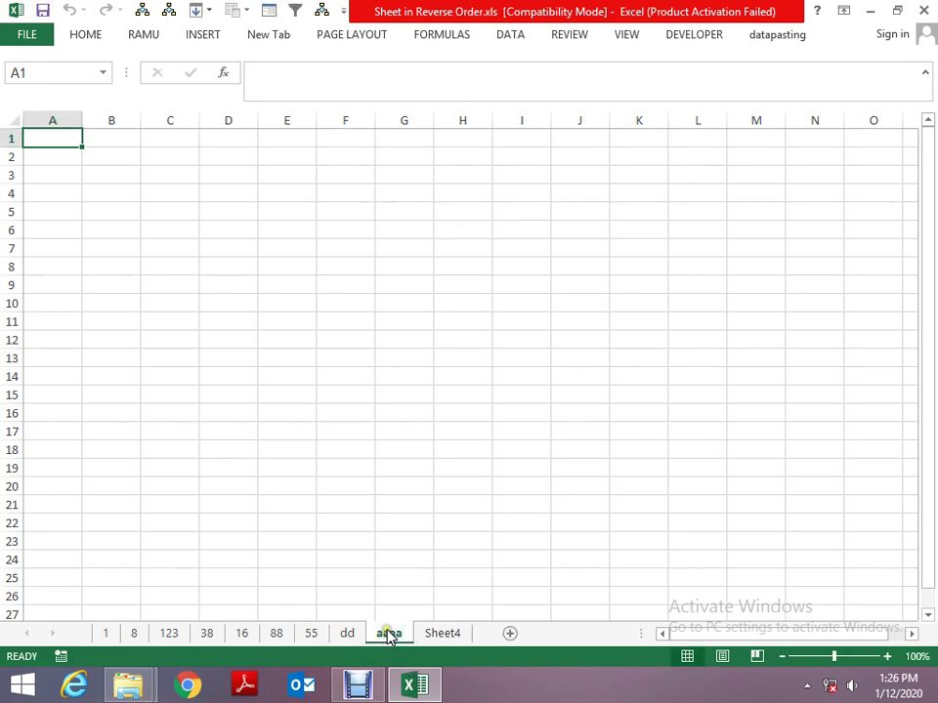
# Rename Sheet4 to ggg, discarding stray text, and return to cell A1.
pyautogui.doubleClick(445, 633)
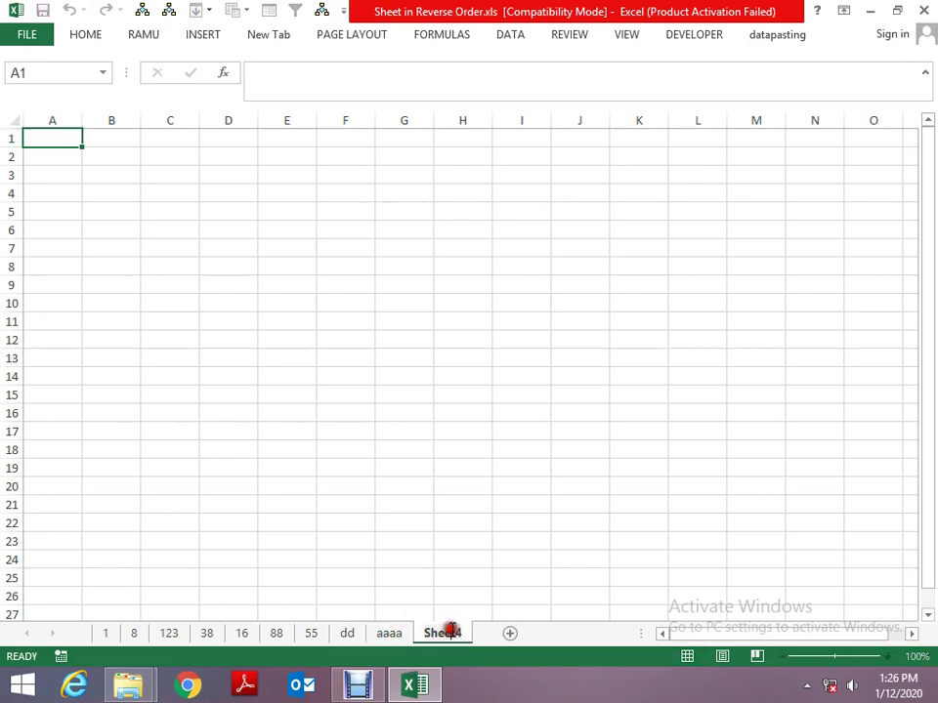
pyautogui.write('yy')
pyautogui.press('Return')
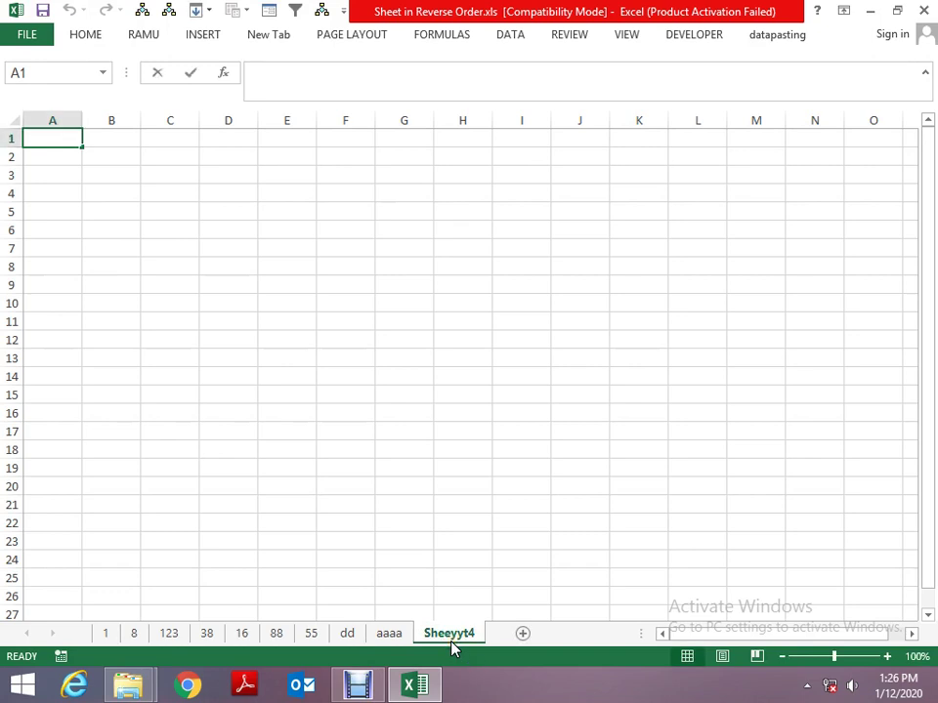
pyautogui.write('yyy')
pyautogui.press('Escape')
pyautogui.doubleClick(452, 648)
pyautogui.write('ggg')
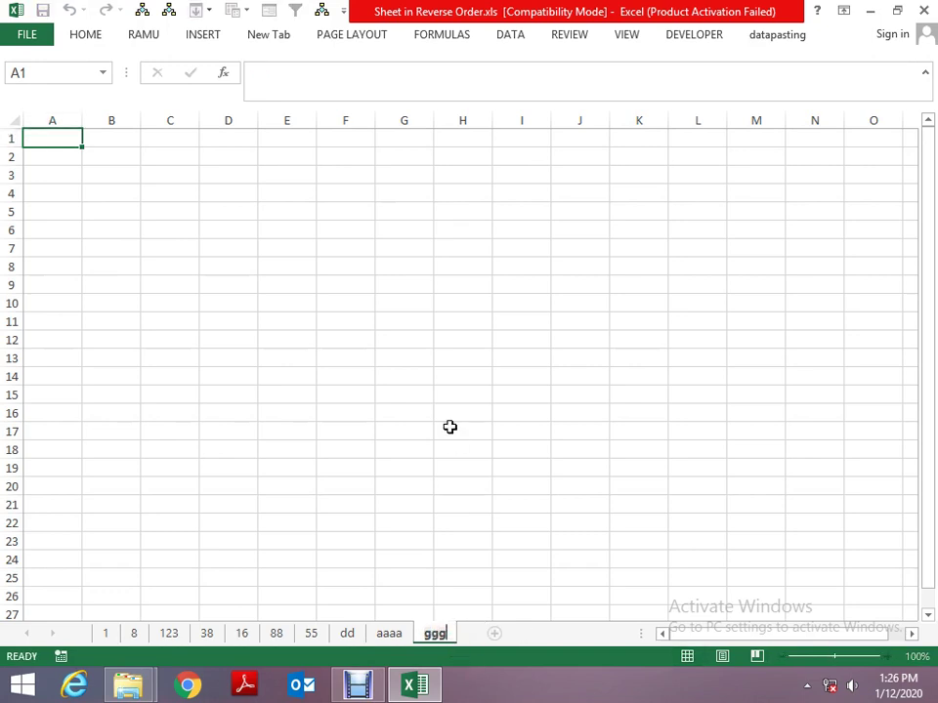
pyautogui.click(450, 427)
pyautogui.hotkey('ctrl', 'Home')
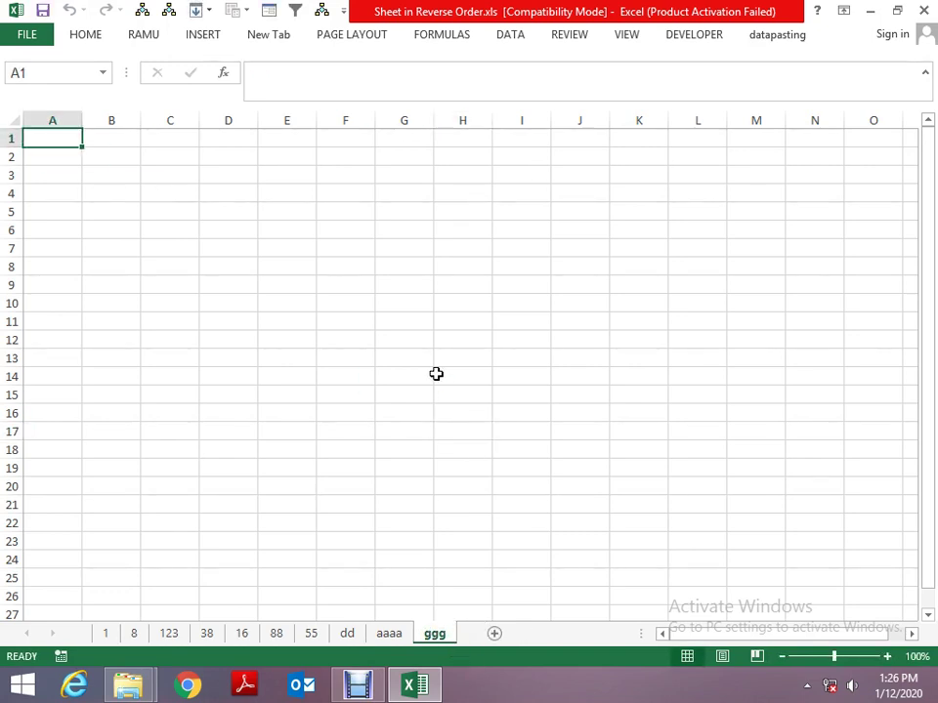
# Test the Reverse Order button twice, flipping the sheet order and back.
pyautogui.hotkey('ctrl', 'pageup')
pyautogui.hotkey('ctrl', 'pageup')
pyautogui.hotkey('ctrl', 'pageup')
pyautogui.hotkey('ctrl', 'pageup')
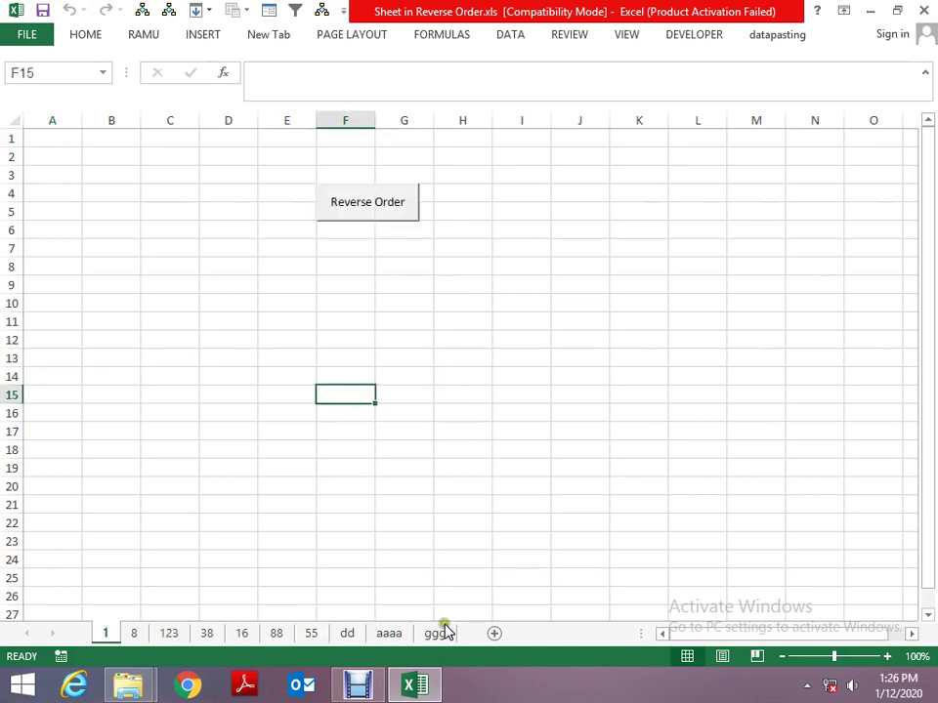
pyautogui.click(354, 202)
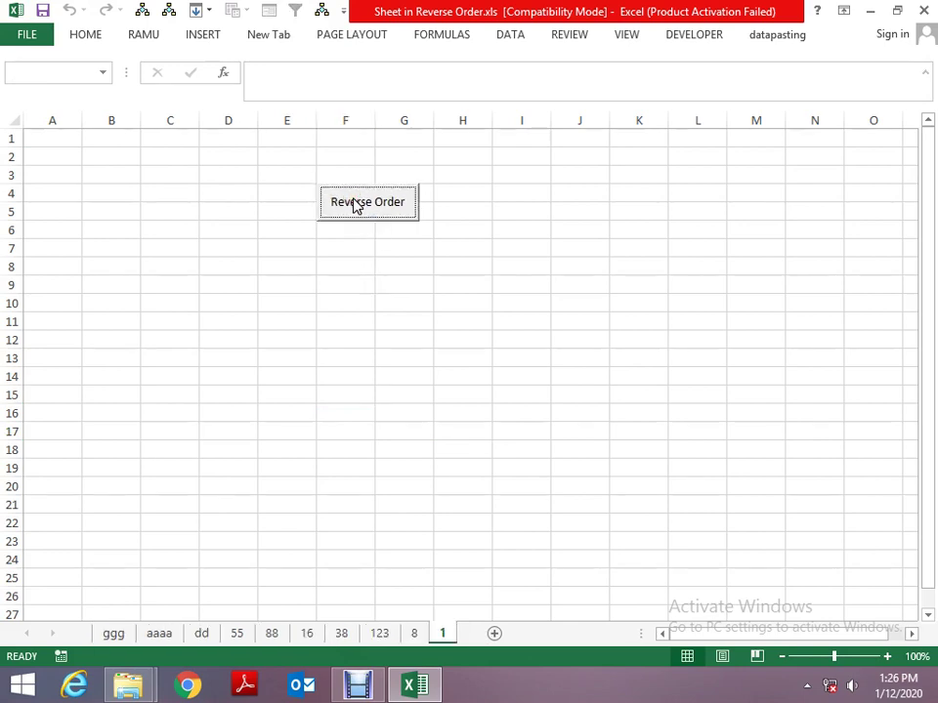
pyautogui.click(354, 202)
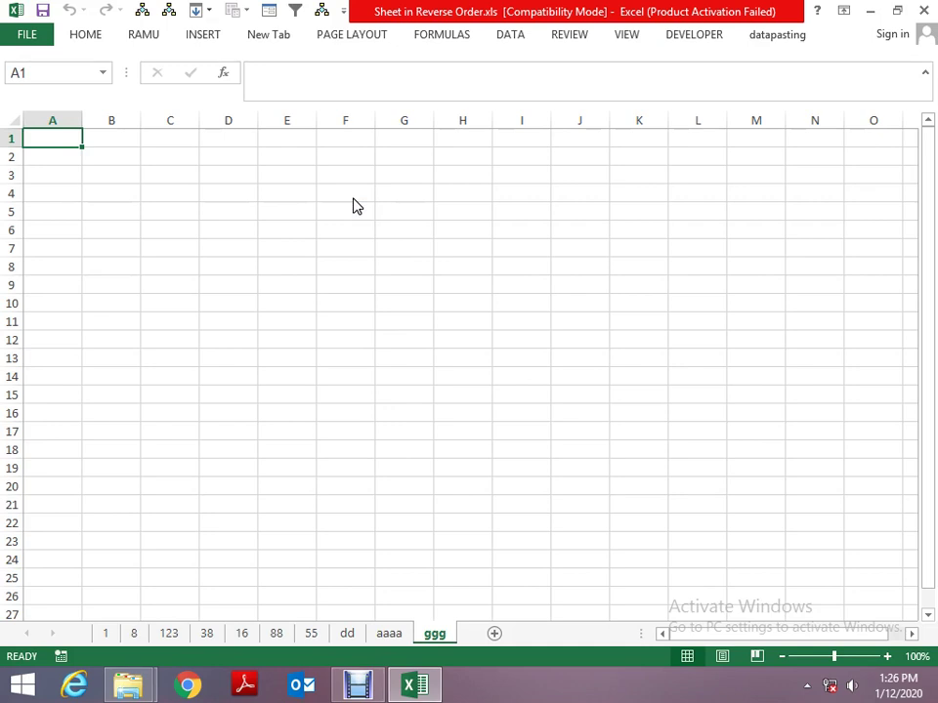
# From sheet 1, run Reverse Order so tabs run ggg through 1.
pyautogui.hotkey('ctrl', 'pageup')
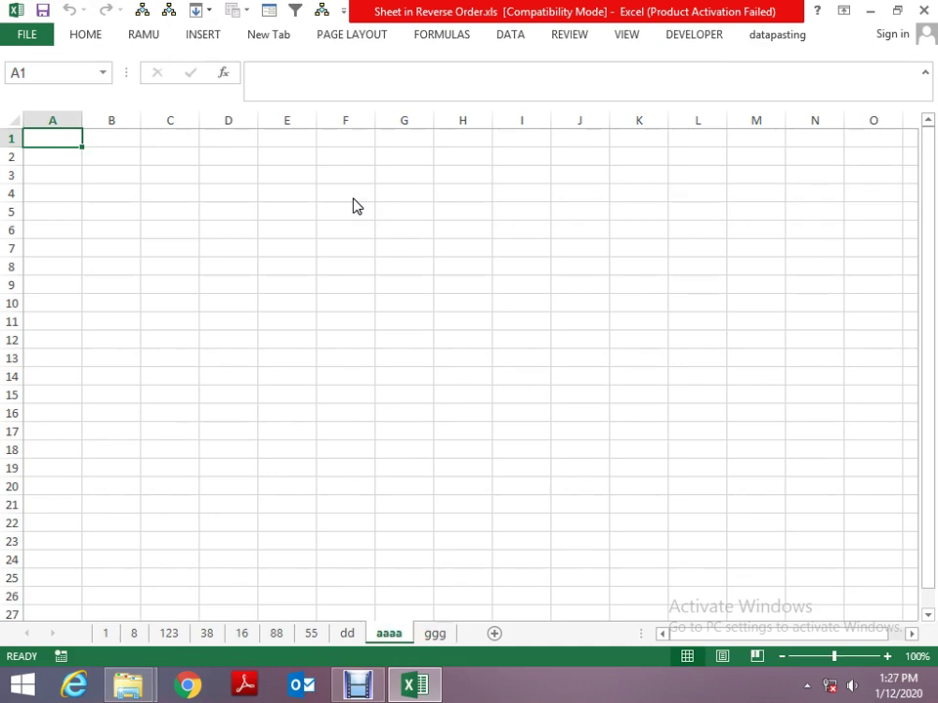
pyautogui.hotkey('ctrl', 'pageup')
pyautogui.hotkey('ctrl', 'pageup')
pyautogui.hotkey('ctrl', 'pageup')
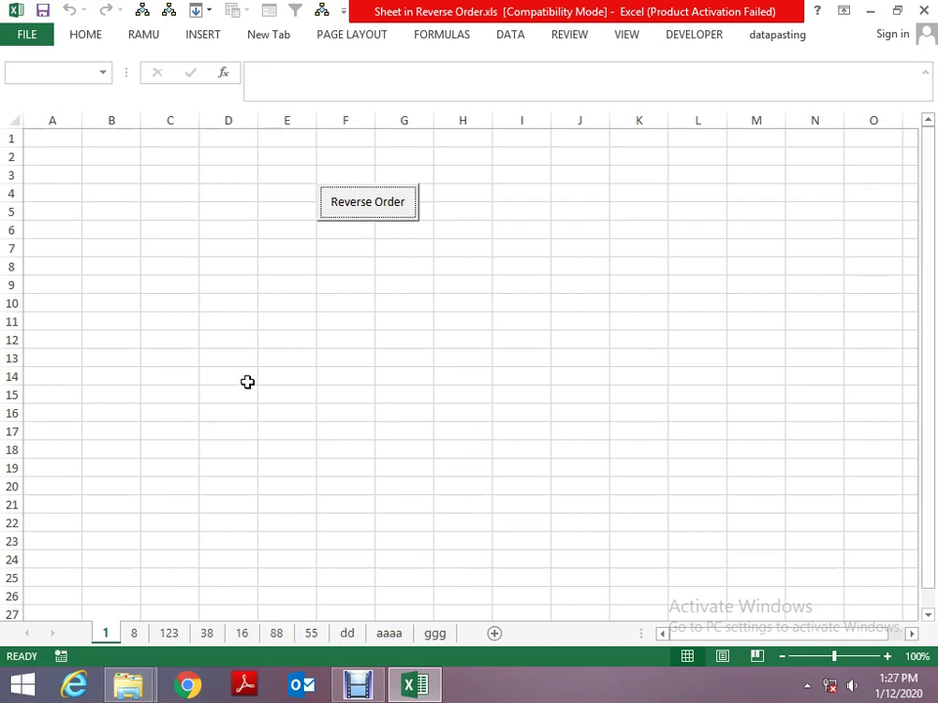
pyautogui.click(379, 198)
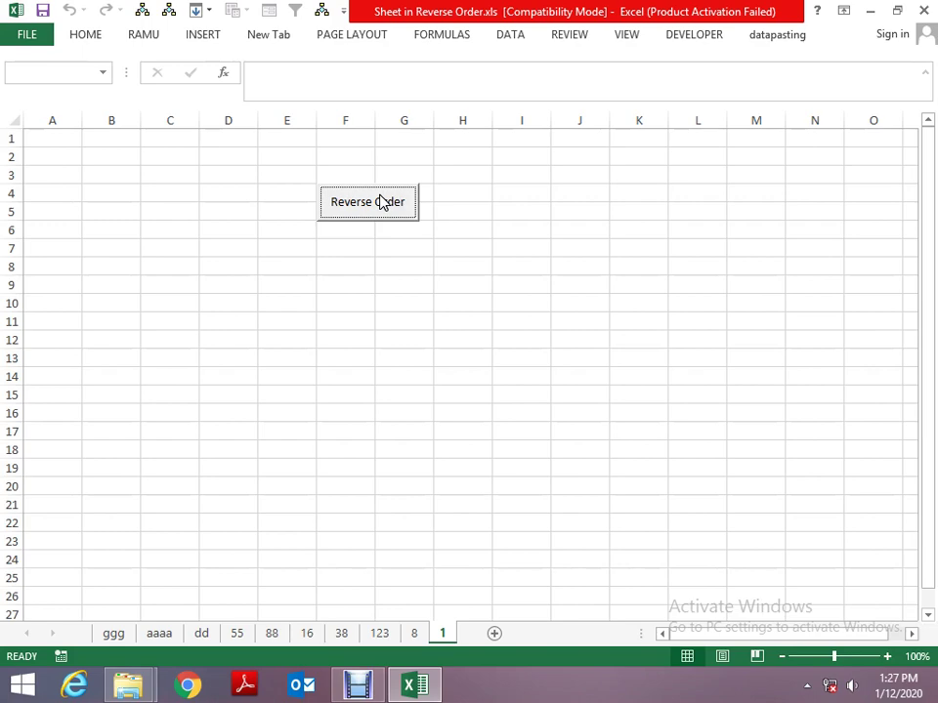
# View the CommandButton1_Click macro code in the Visual Basic editor.
pyautogui.hotkey('alt', 'F11')
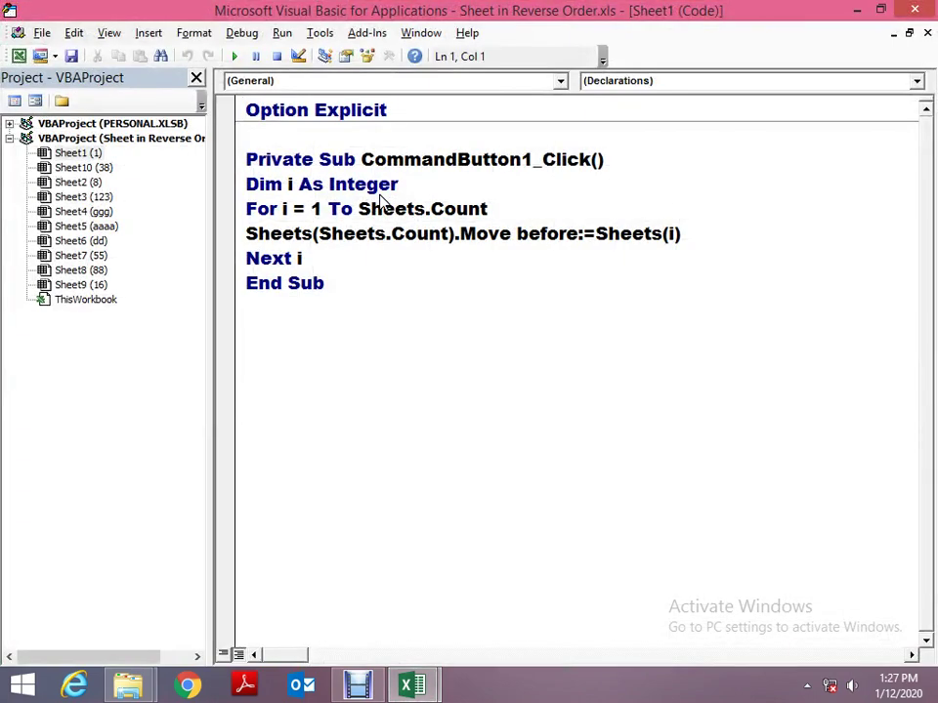
pyautogui.hotkey('alt', 'F11')
pyautogui.hotkey('alt', 'F11')
pyautogui.hotkey('alt', 'space')
pyautogui.hotkey('alt', 'F11')
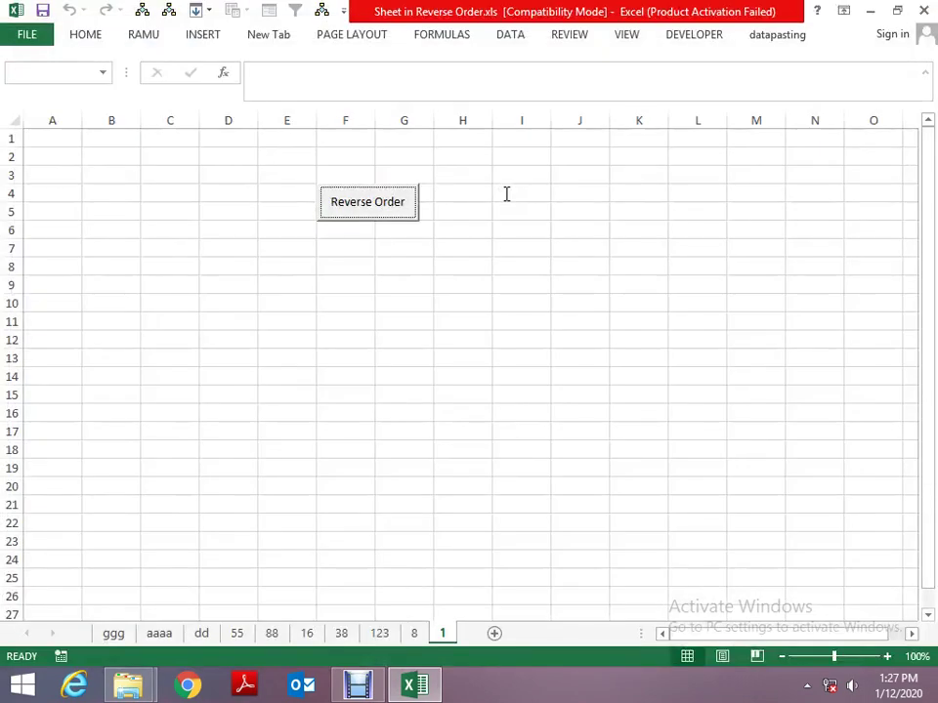
# Close Sheet in Reverse Order.xls, saving the changes.
pyautogui.hotkey('alt', 'space')
pyautogui.press('c')
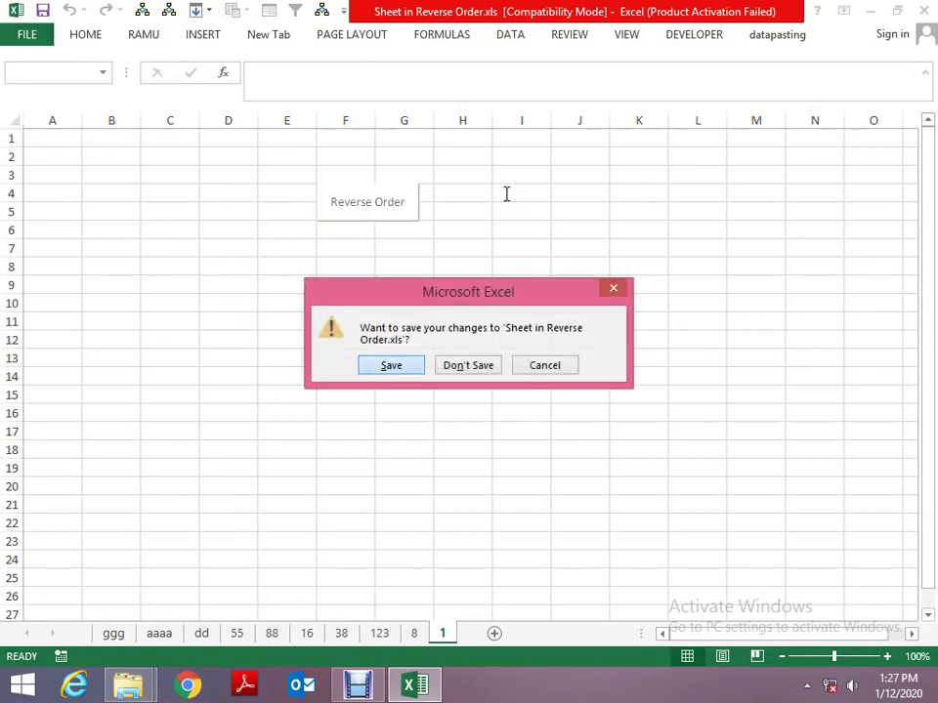
pyautogui.press('Escape')
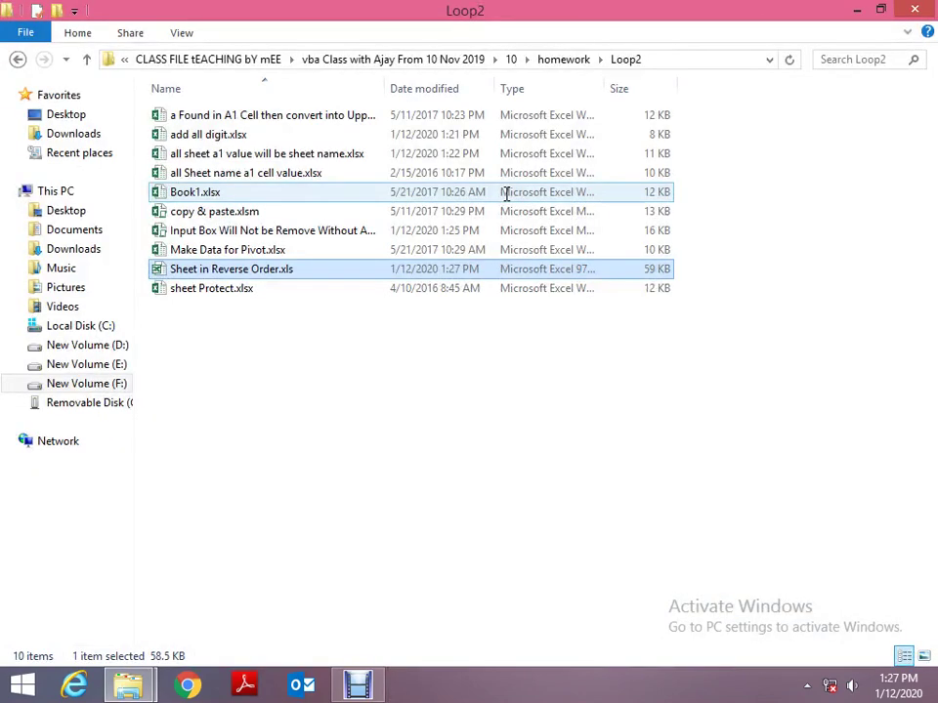
# Open sheet Protect.xlsx and dismiss the activation notice.
pyautogui.press('Down')
pyautogui.press('Return')
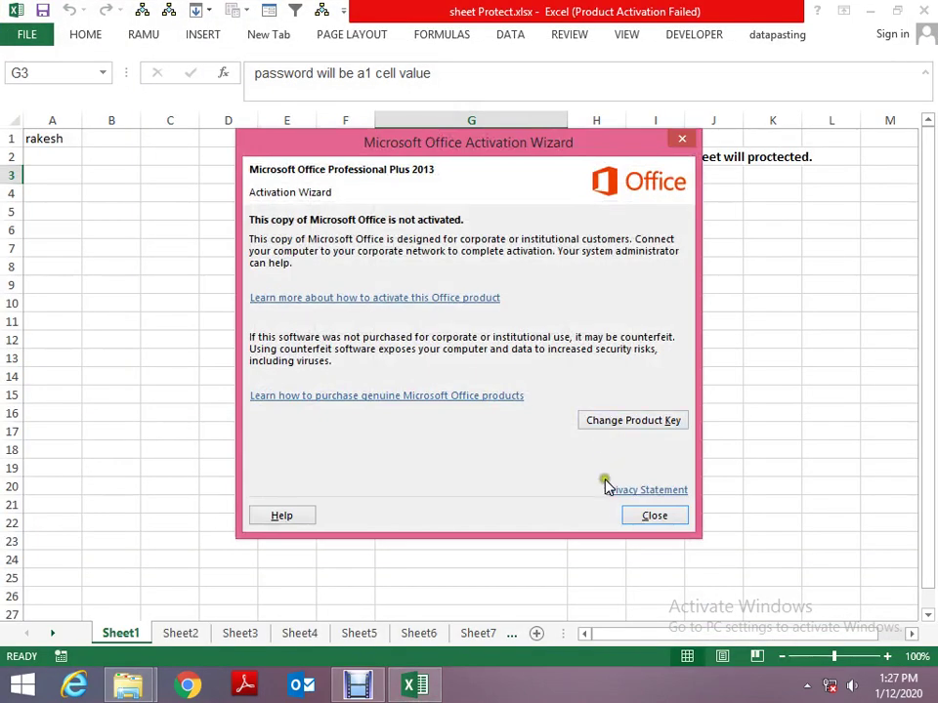
pyautogui.click(655, 513)
# Read the instructions in G1–G3, check A1, then browse Sheet2 and Sheet3.
pyautogui.click(174, 339)
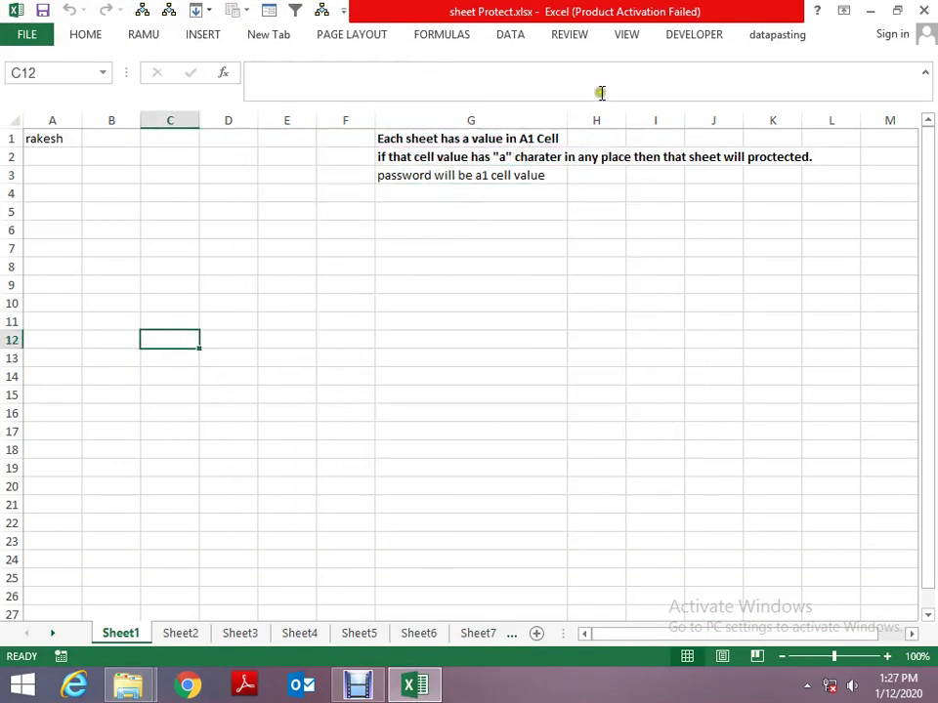
pyautogui.click(478, 145)
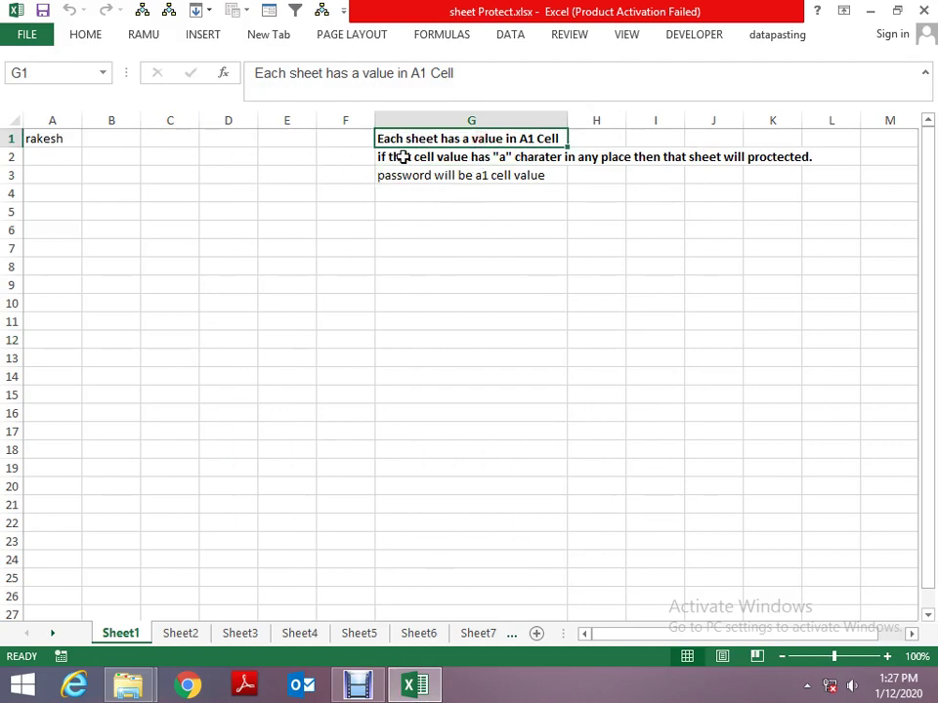
pyautogui.click(36, 139)
pyautogui.click(393, 173)
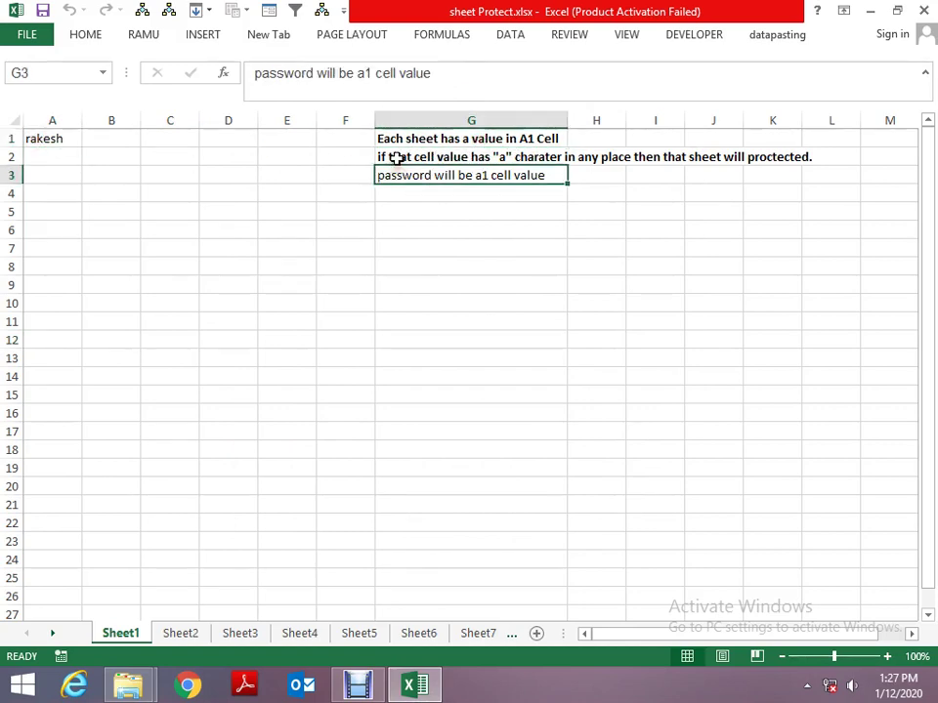
pyautogui.click(396, 159)
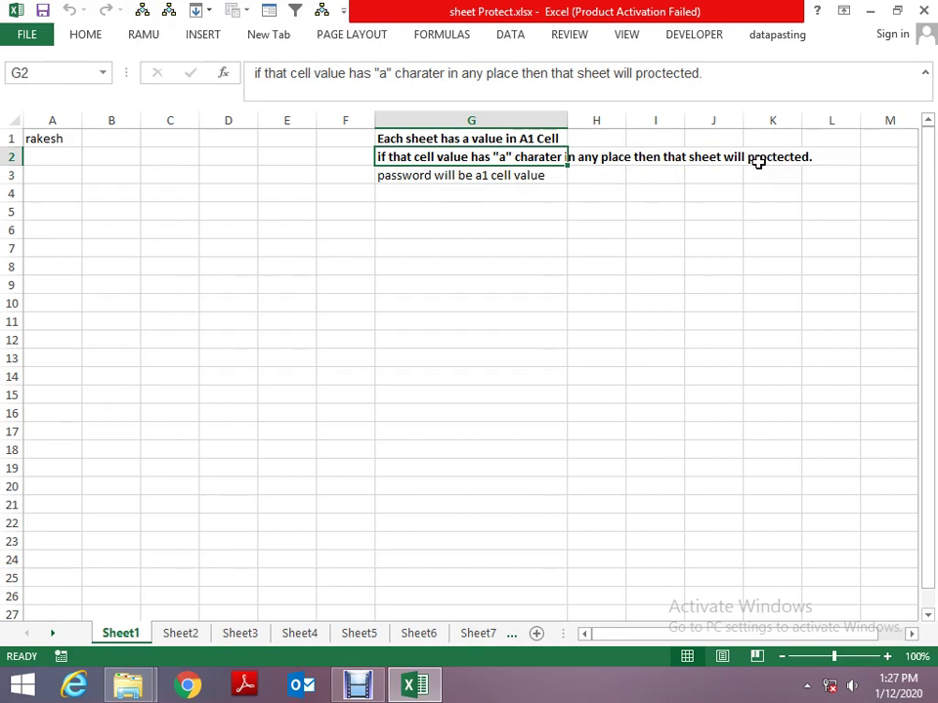
pyautogui.click(44, 138)
pyautogui.hotkey('ctrl', 'pagedown')
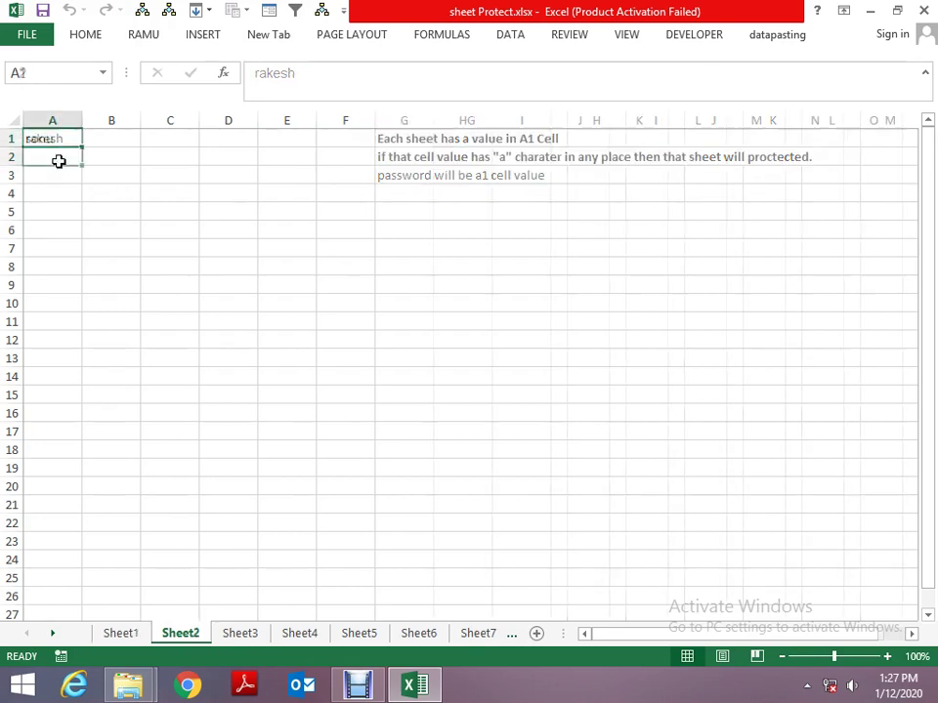
pyautogui.hotkey('ctrl', 'pagedown')
pyautogui.press('Down')
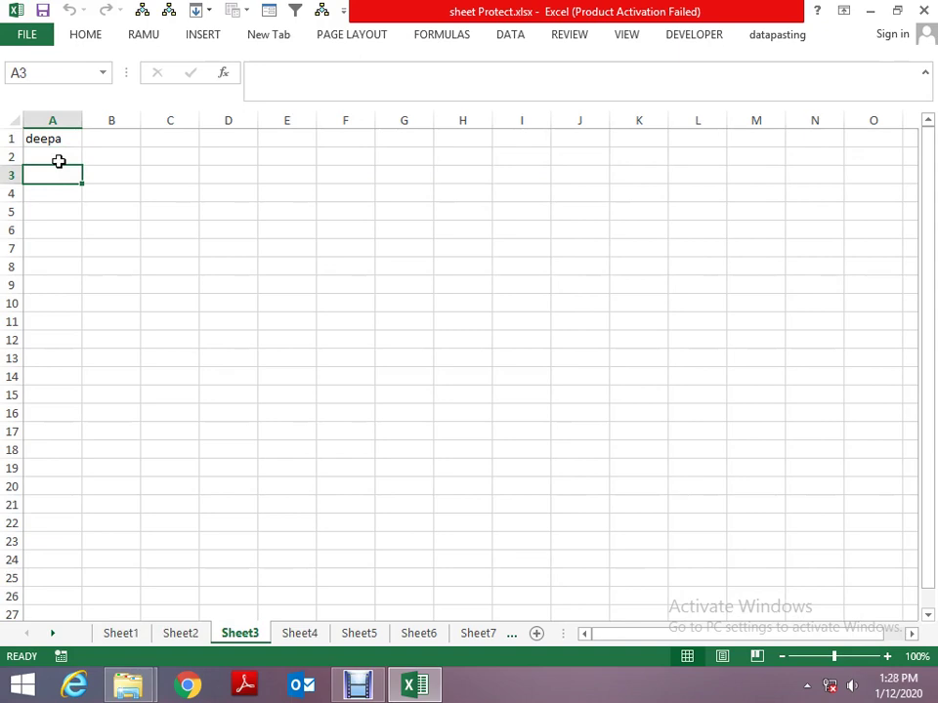
# Close the workbook and go up to the homework folder.
pyautogui.hotkey('alt', 'space')
pyautogui.press('Up')
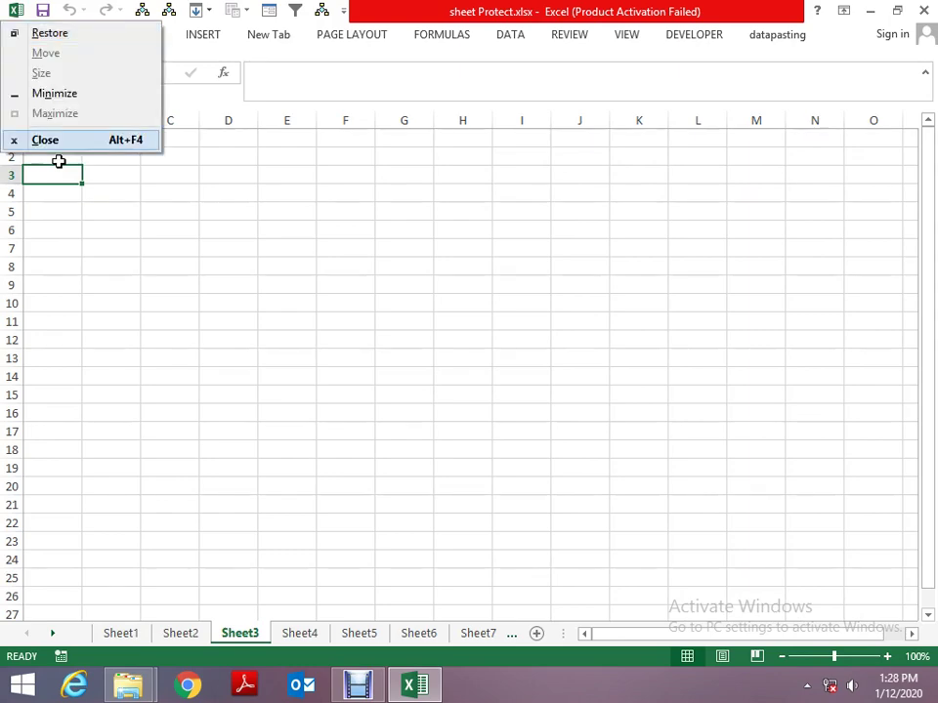
pyautogui.press('Return')
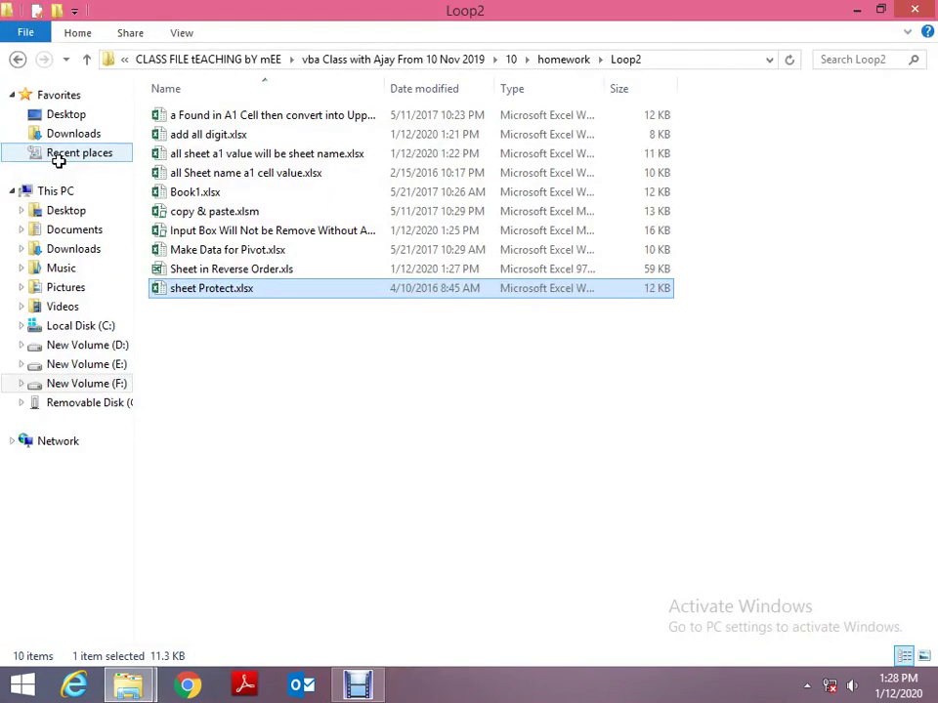
pyautogui.hotkey('alt', 'Up')
pyautogui.hotkey('alt', 'Tab')
pyautogui.hotkey('alt', 'Tab')
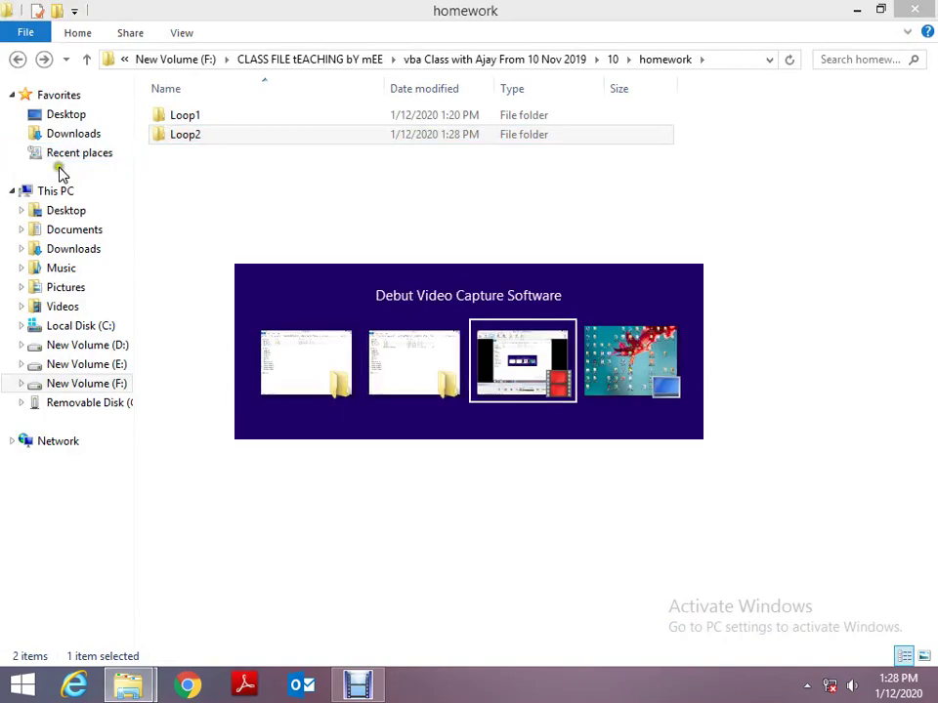